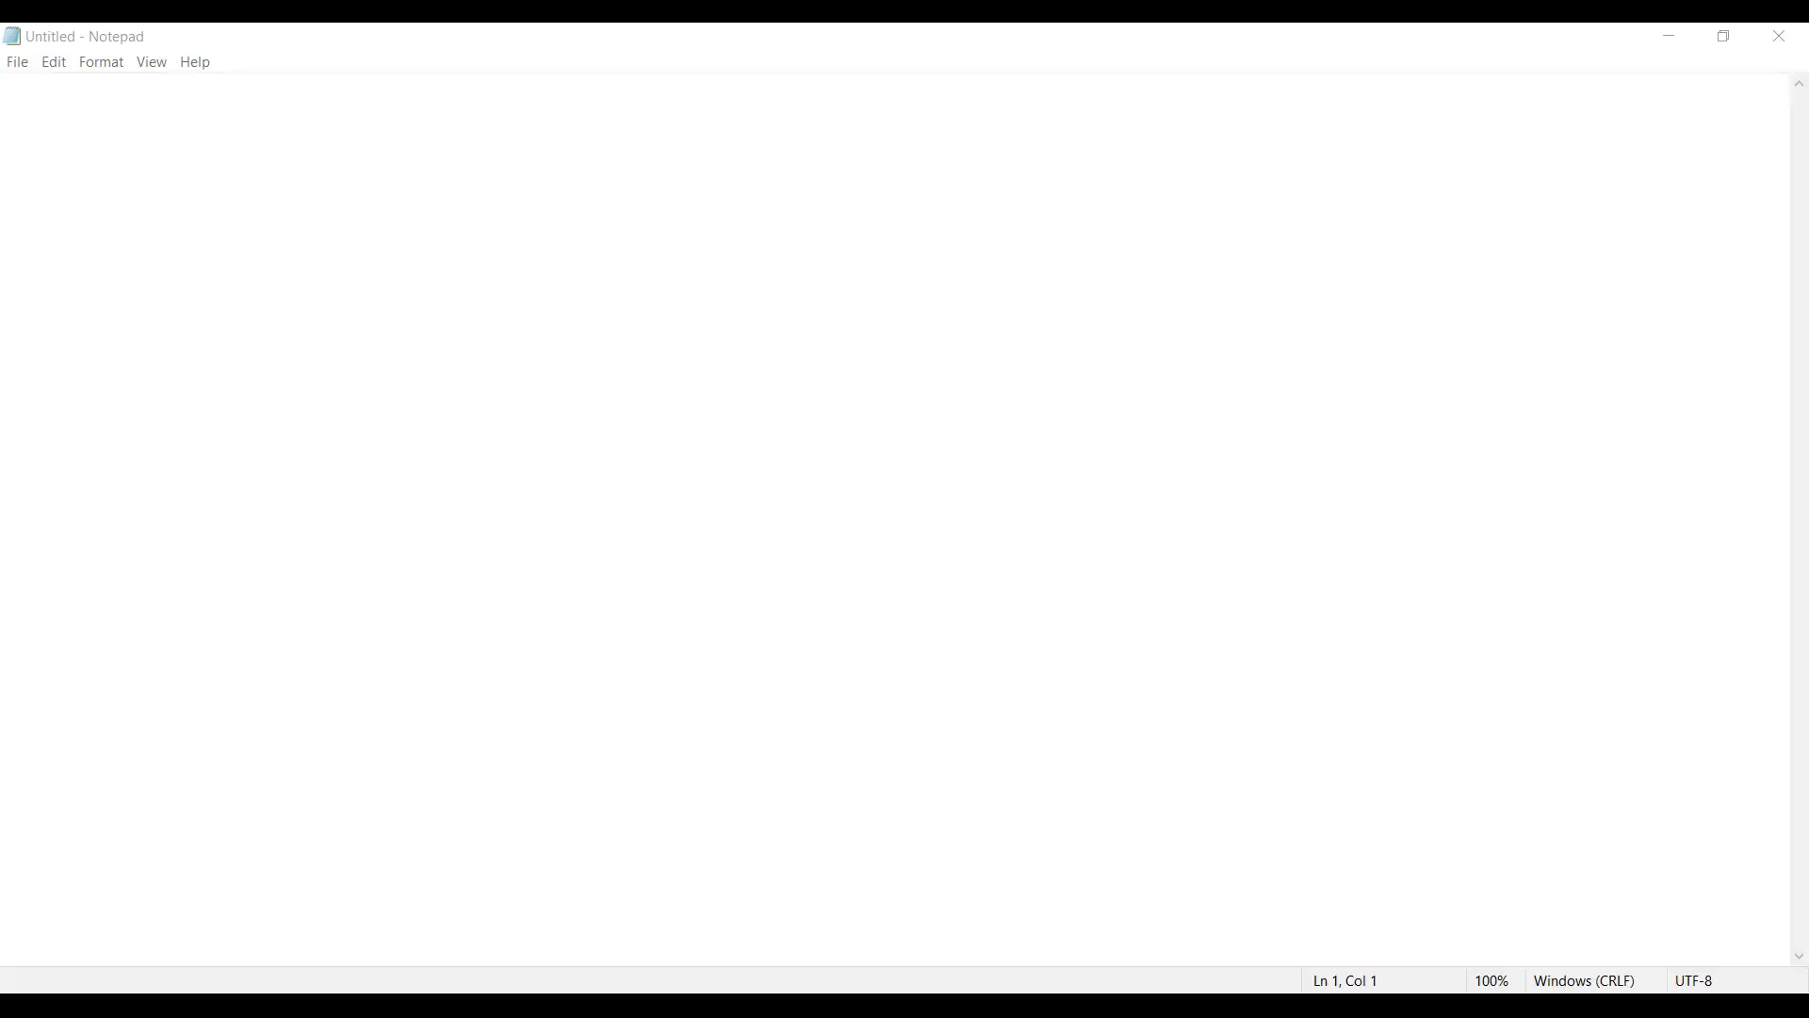
Step: Bring up the Open dialog from the blank untitled document to choose an existing file
{"action": "left_click", "coordinate": [1097, 647]}
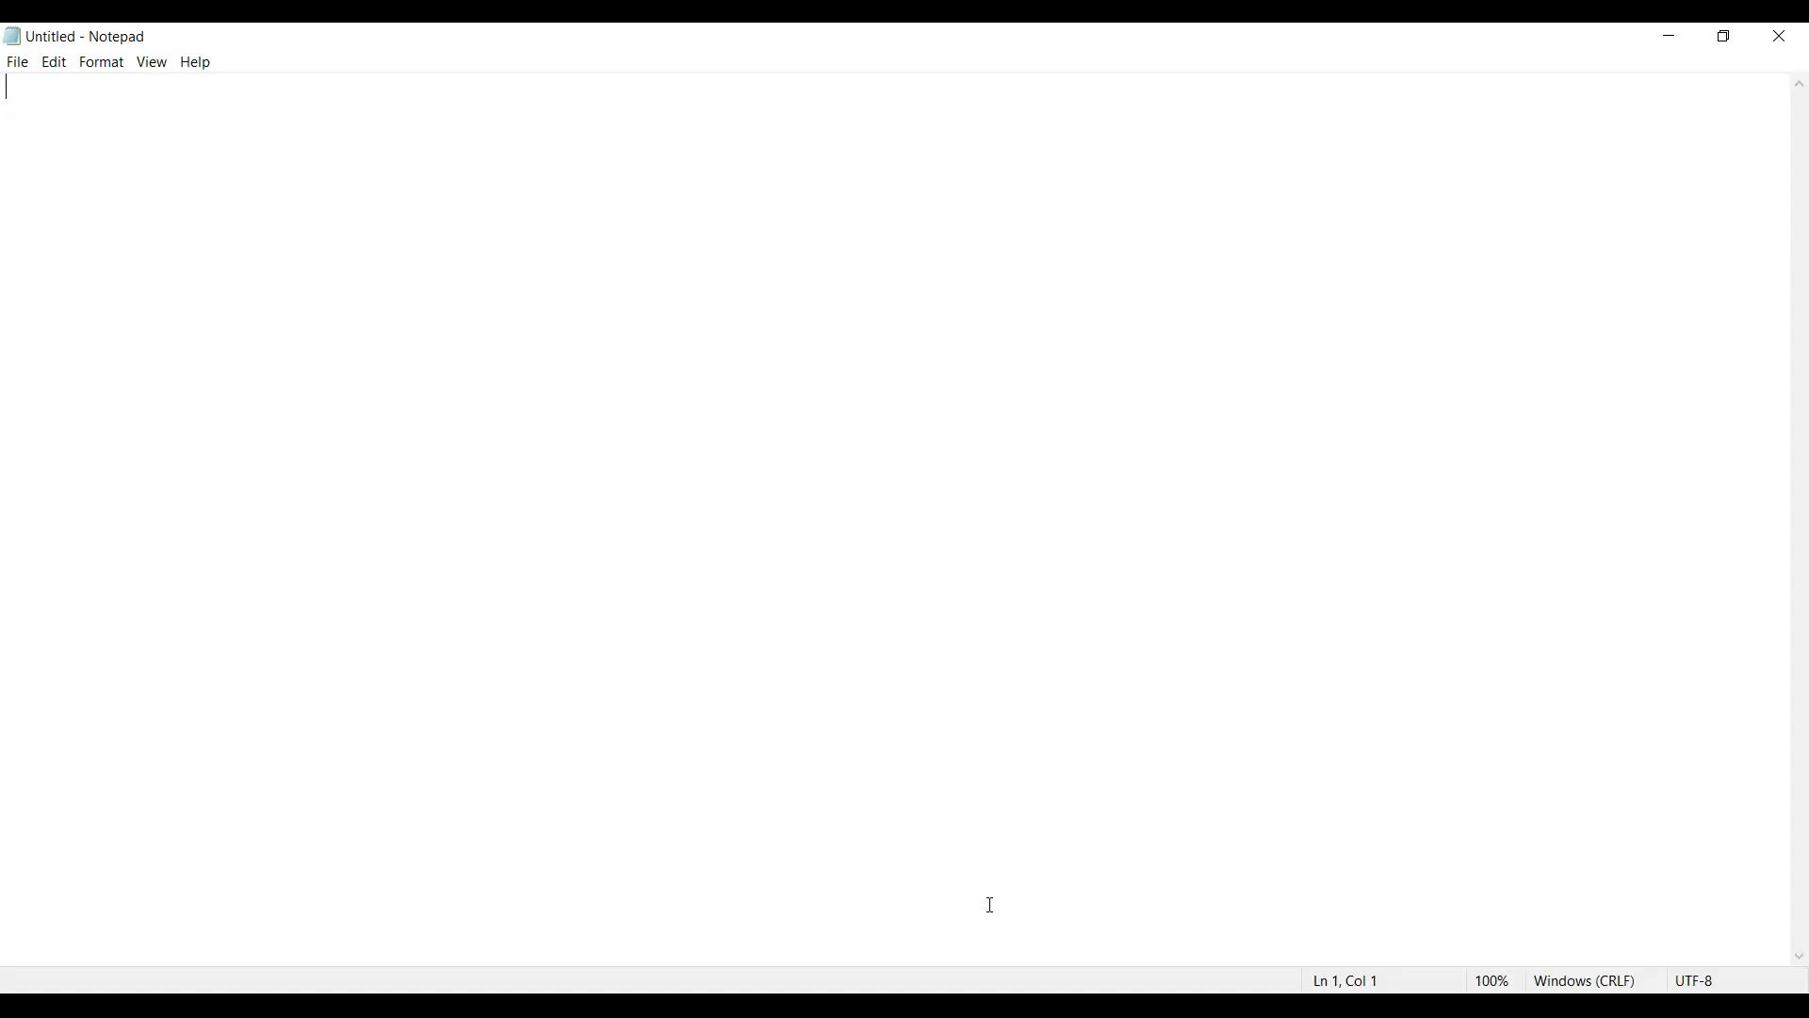
{"action": "key", "text": "ctrl+o"}
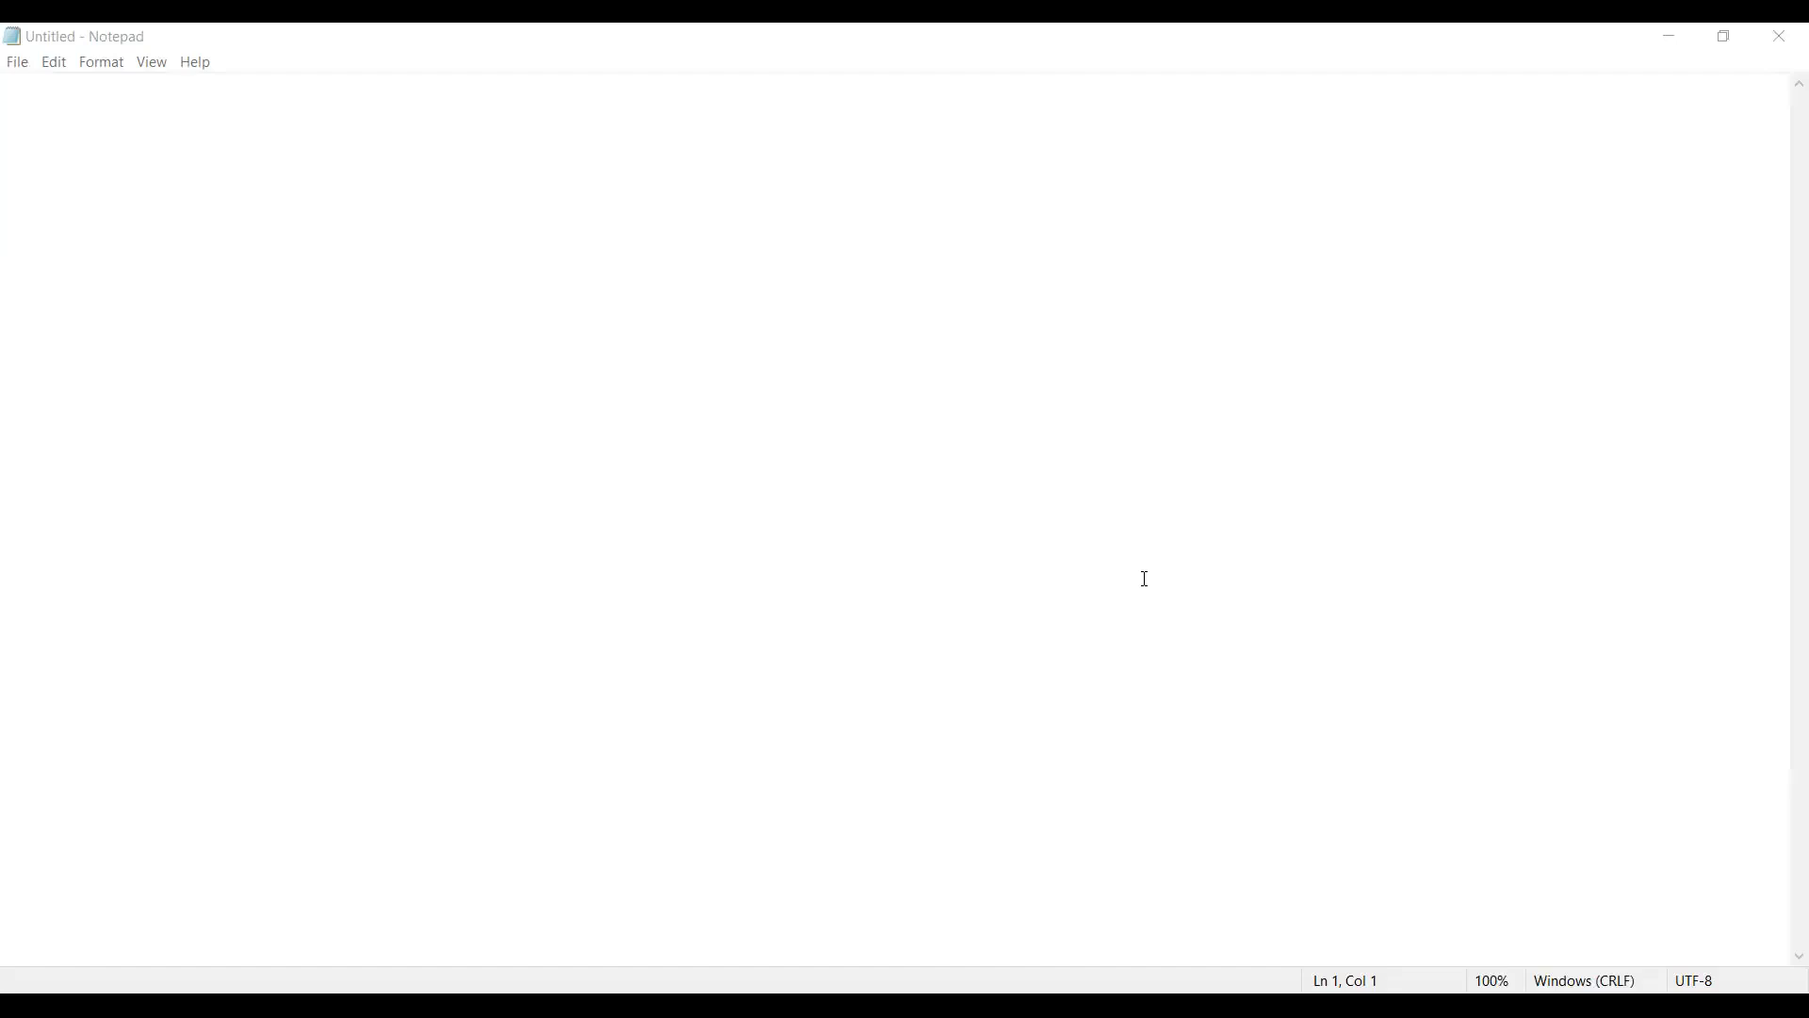
Step: Start the blank document with the heading "Case Study:" on the first line
{"action": "left_click", "coordinate": [1228, 343]}
{"action": "left_click", "coordinate": [146, 109]}
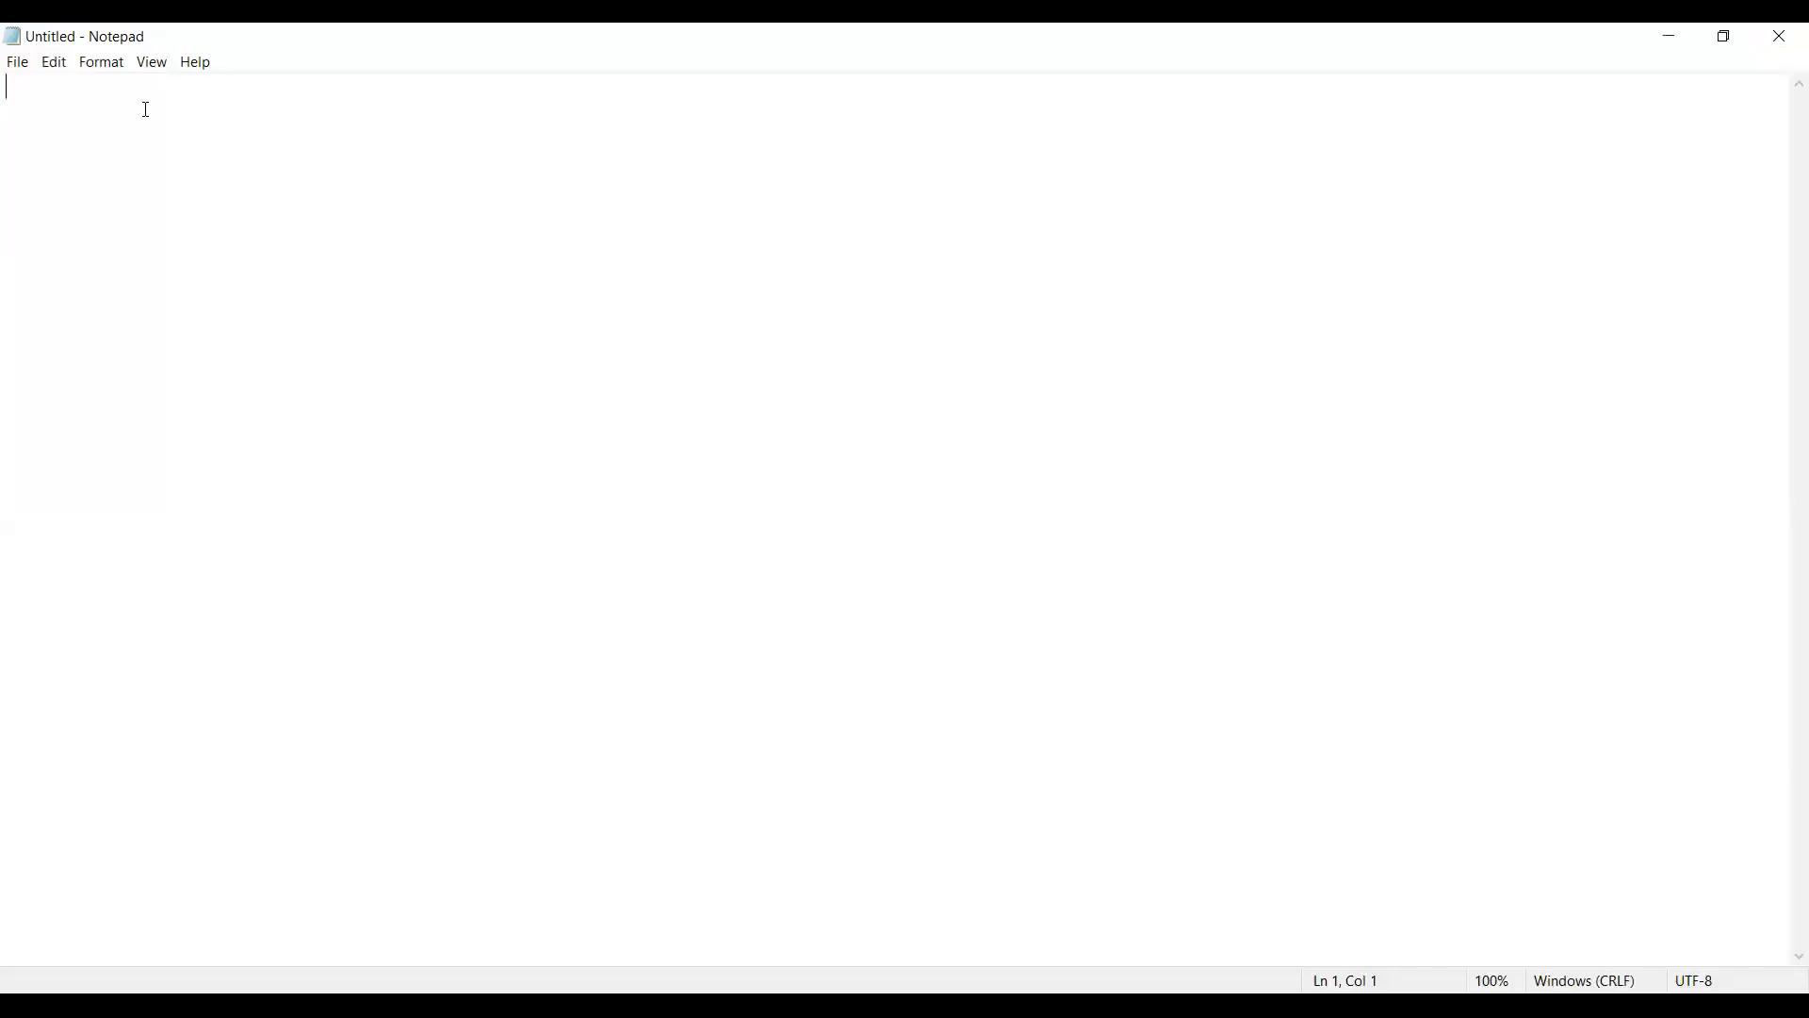
{"action": "type", "text": "Case Study:"}
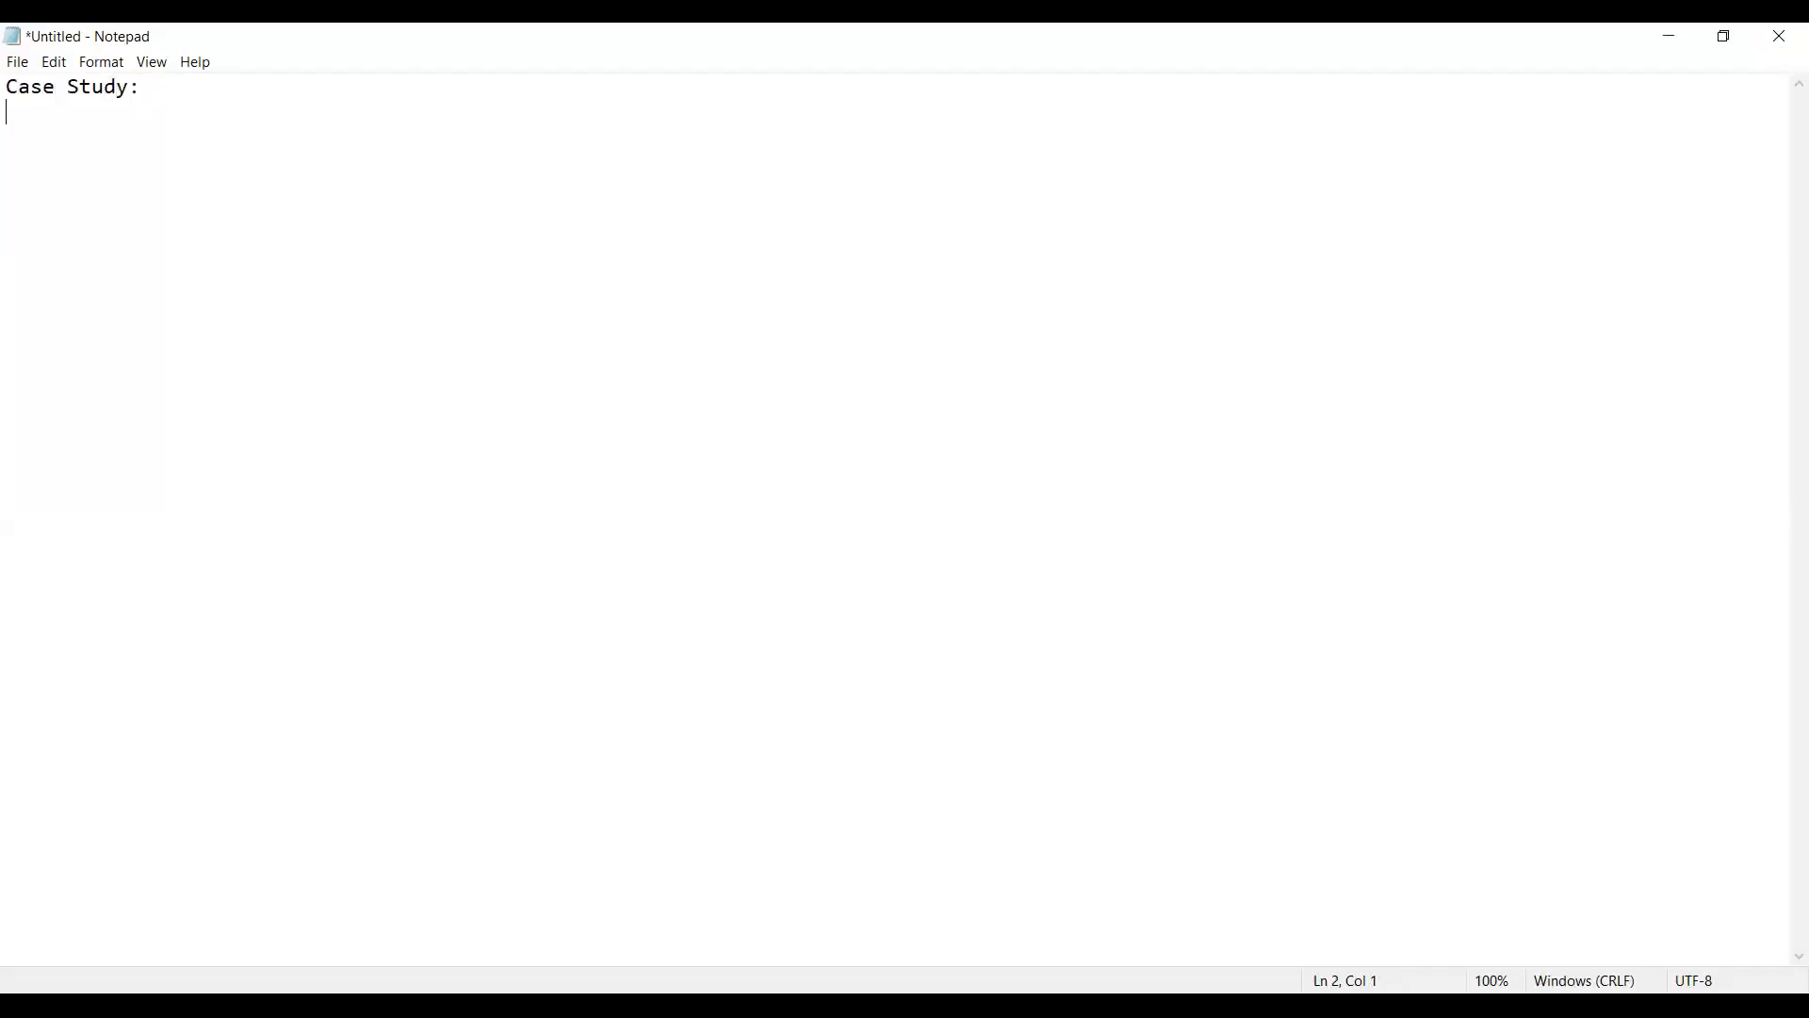
Step: Add the title line "Title : Get File Count to make dynamic execution of copy activity", leaving a blank line below the heading
{"action": "key", "text": "Return"}
{"action": "type", "text": "Title     :"}
{"action": "type", "text": "Get File Count "}
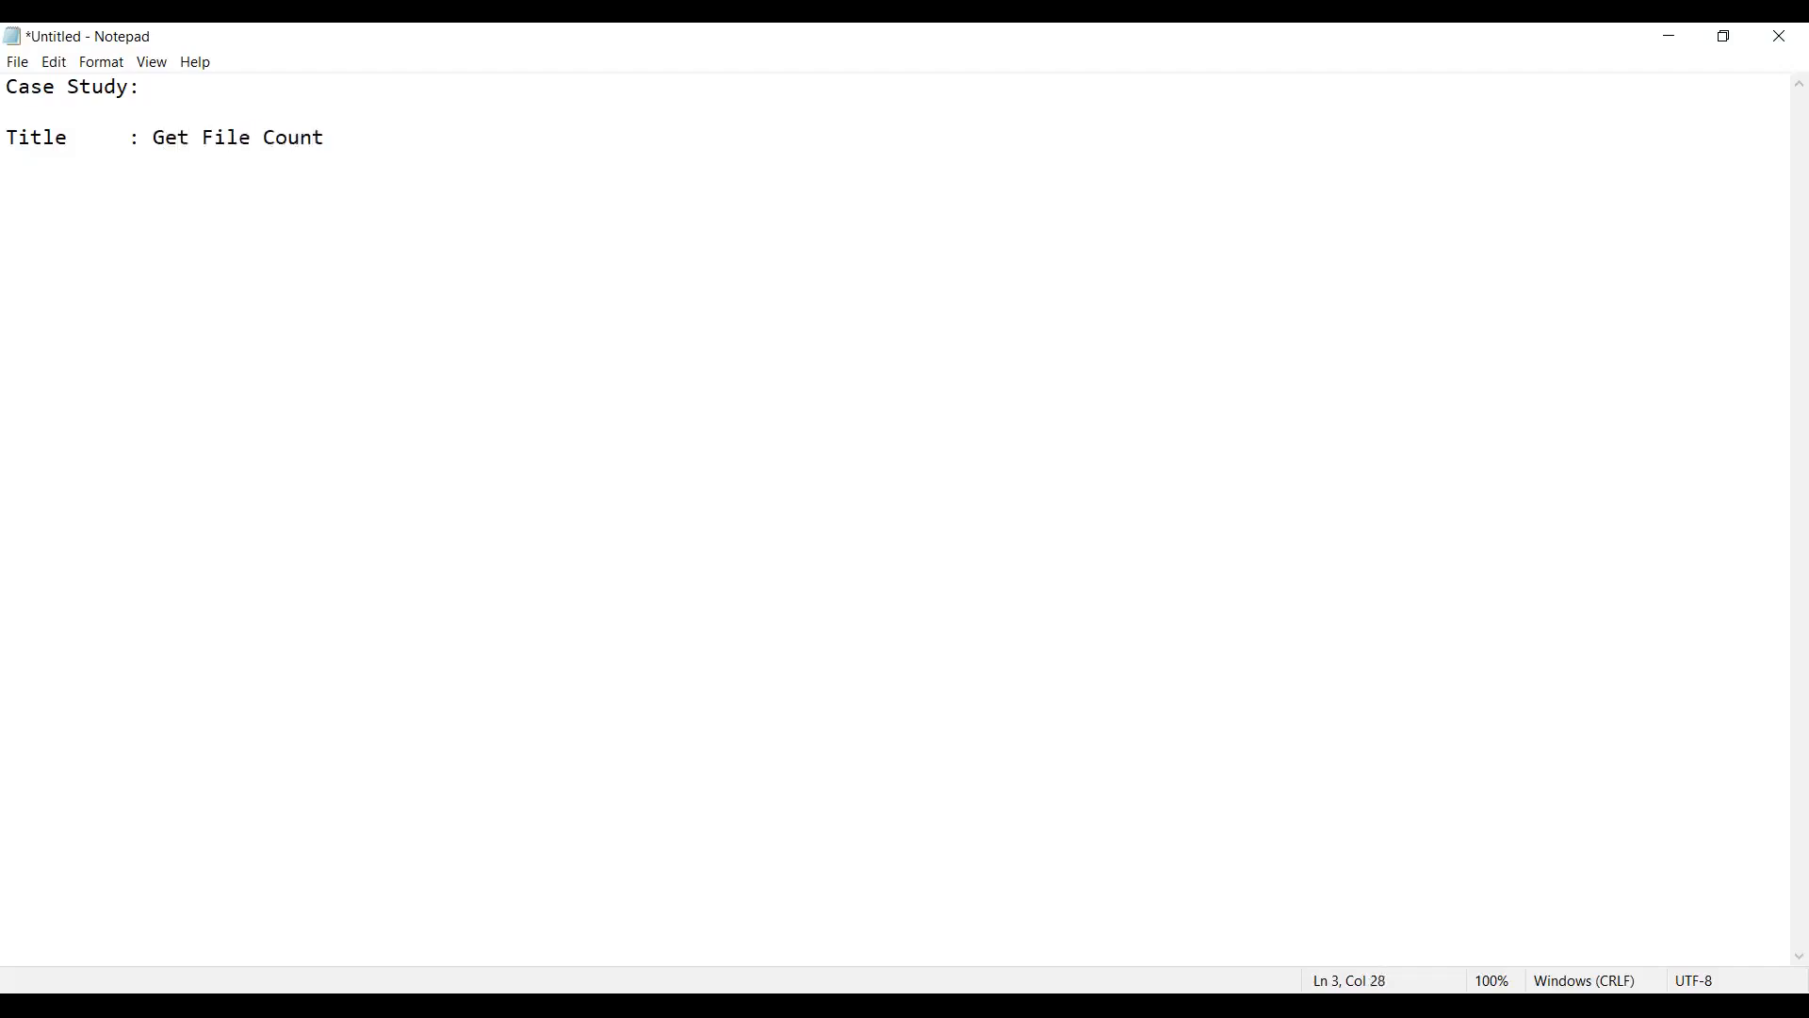
{"action": "type", "text": "to make dynamic "}
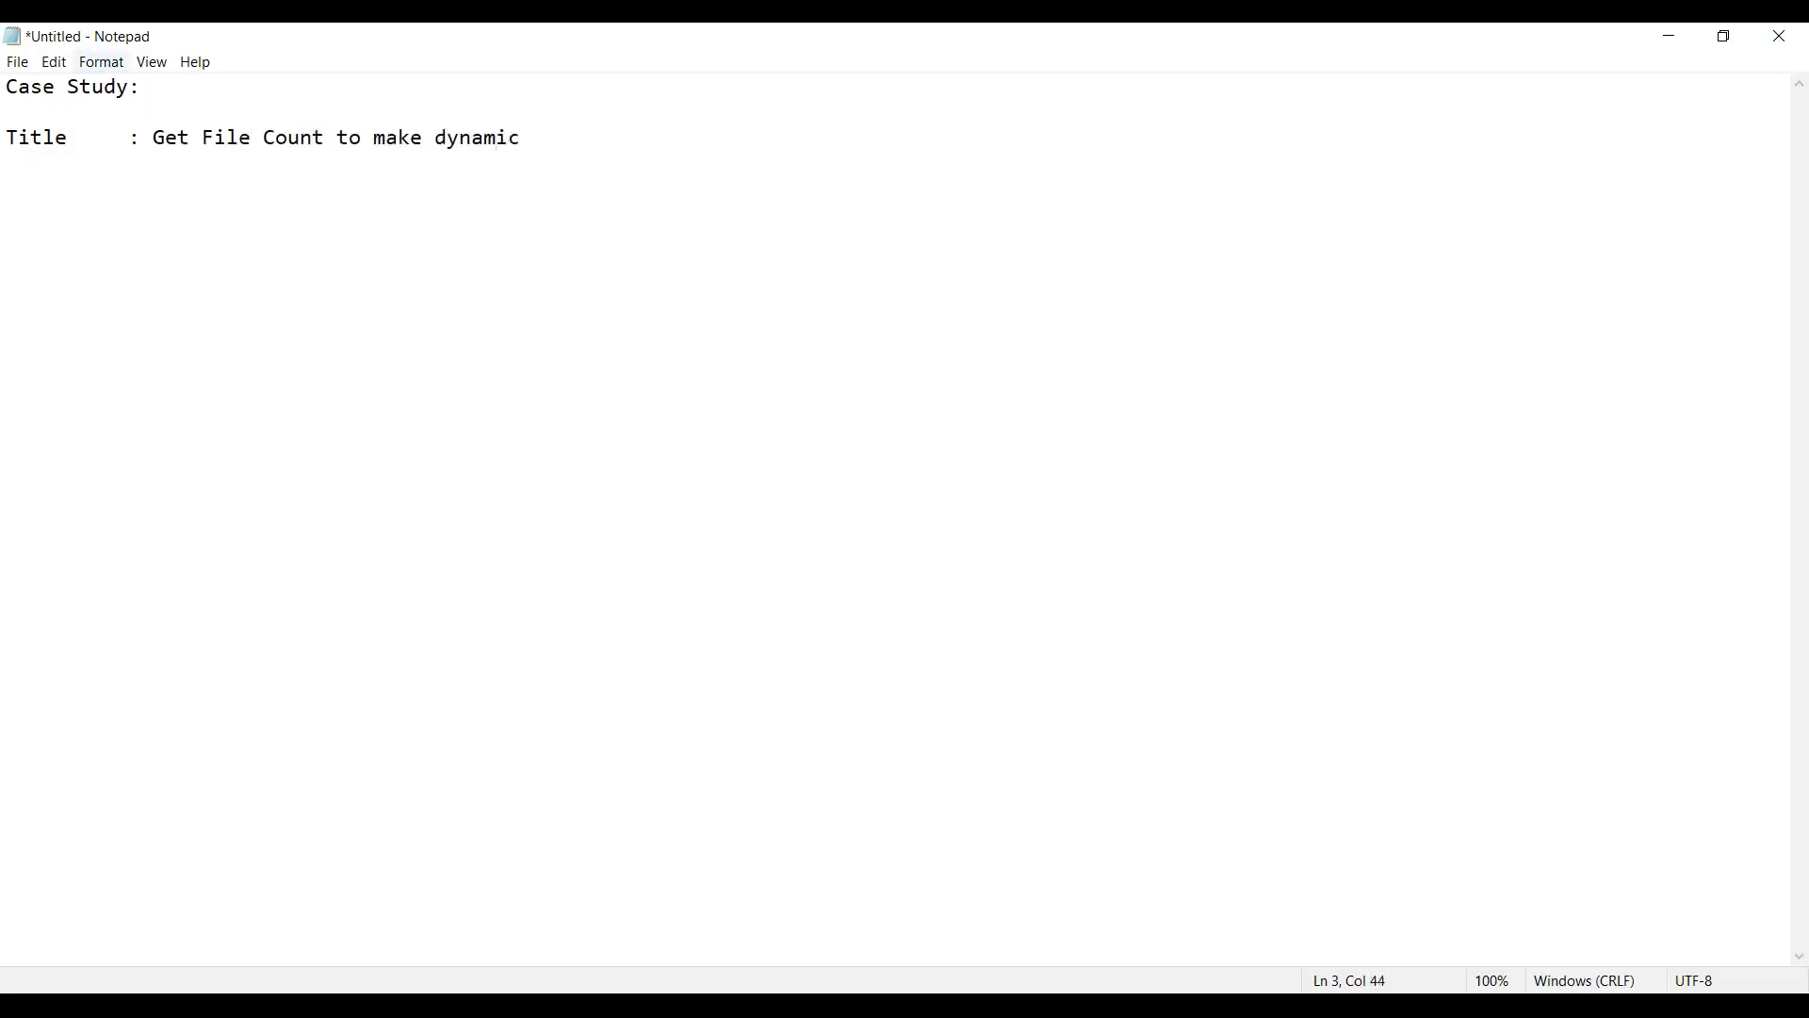
{"action": "type", "text": "execution of copy activity"}
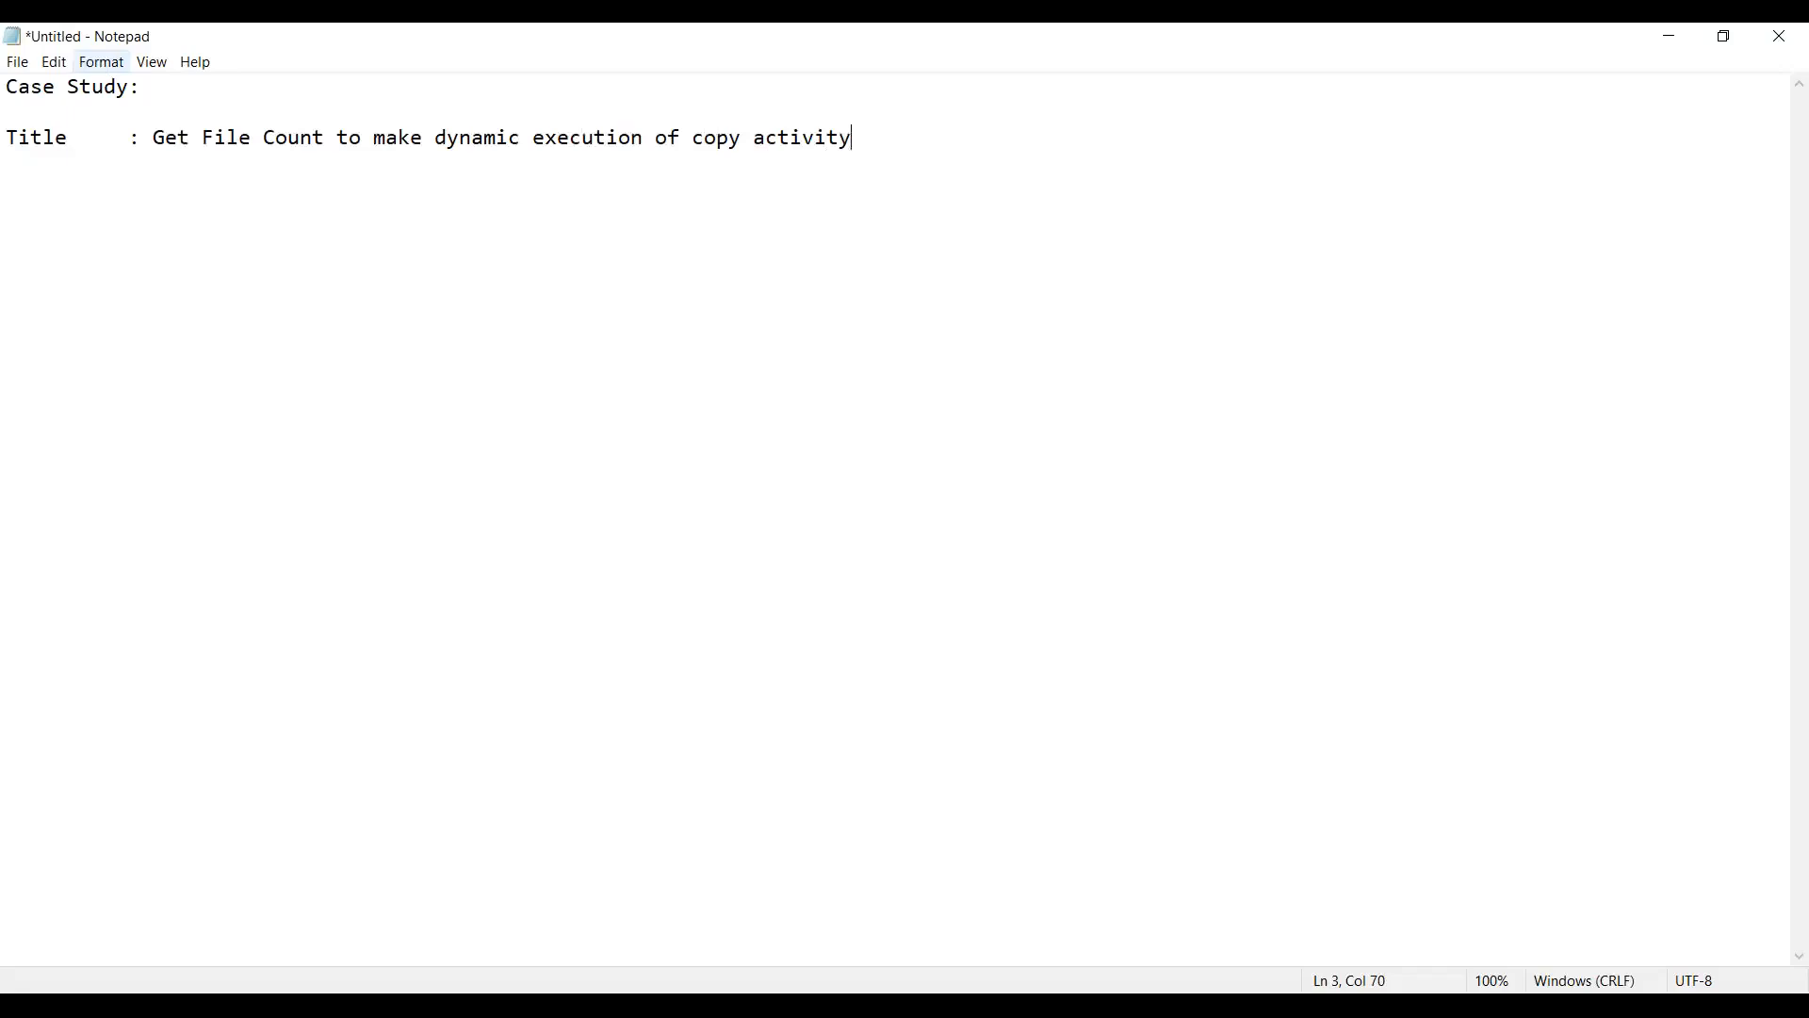
Step: Underline the title with a dashed divider as wide as the title line
{"action": "key", "text": "Return"}
{"action": "type", "text": "--------------------------------------------------"}
{"action": "type", "text": "-------------------"}
Step: Add the line "Source Data Storage : Azure Blob Storage" below the divider
{"action": "key", "text": "Return"}
{"action": "type", "text": "Source"}
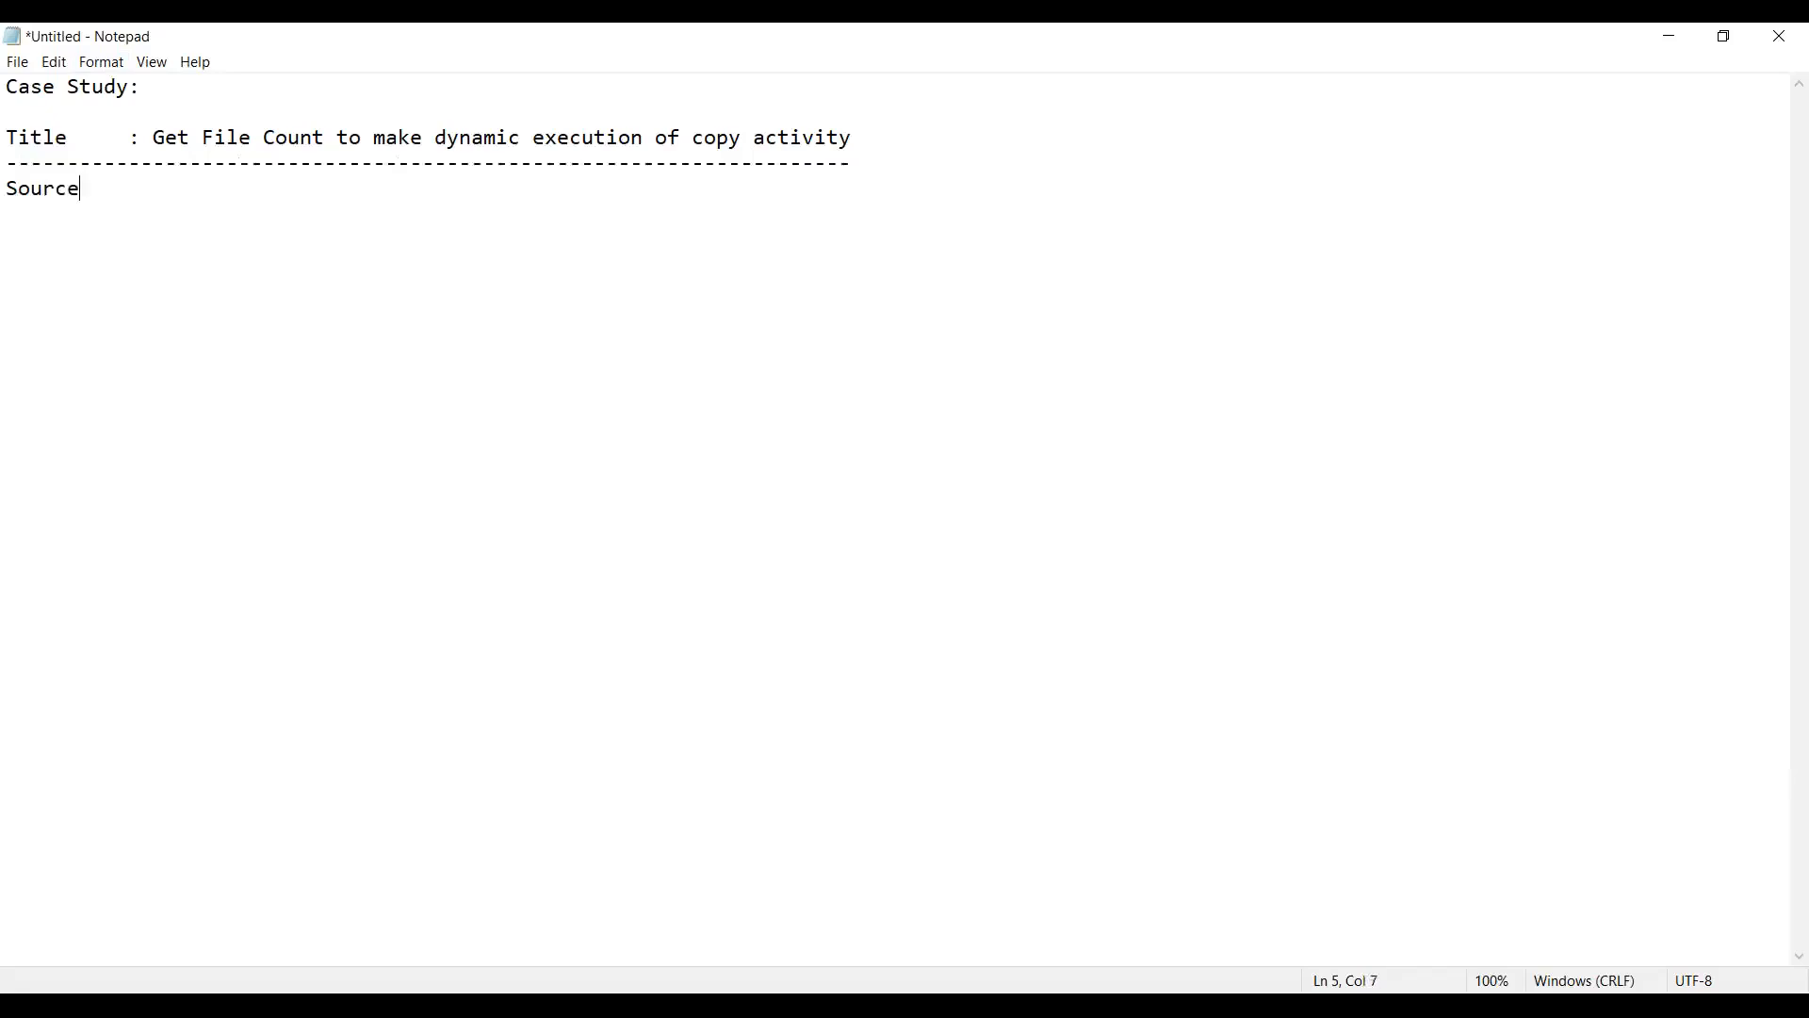
{"action": "type", "text": " Data Storage : Azu"}
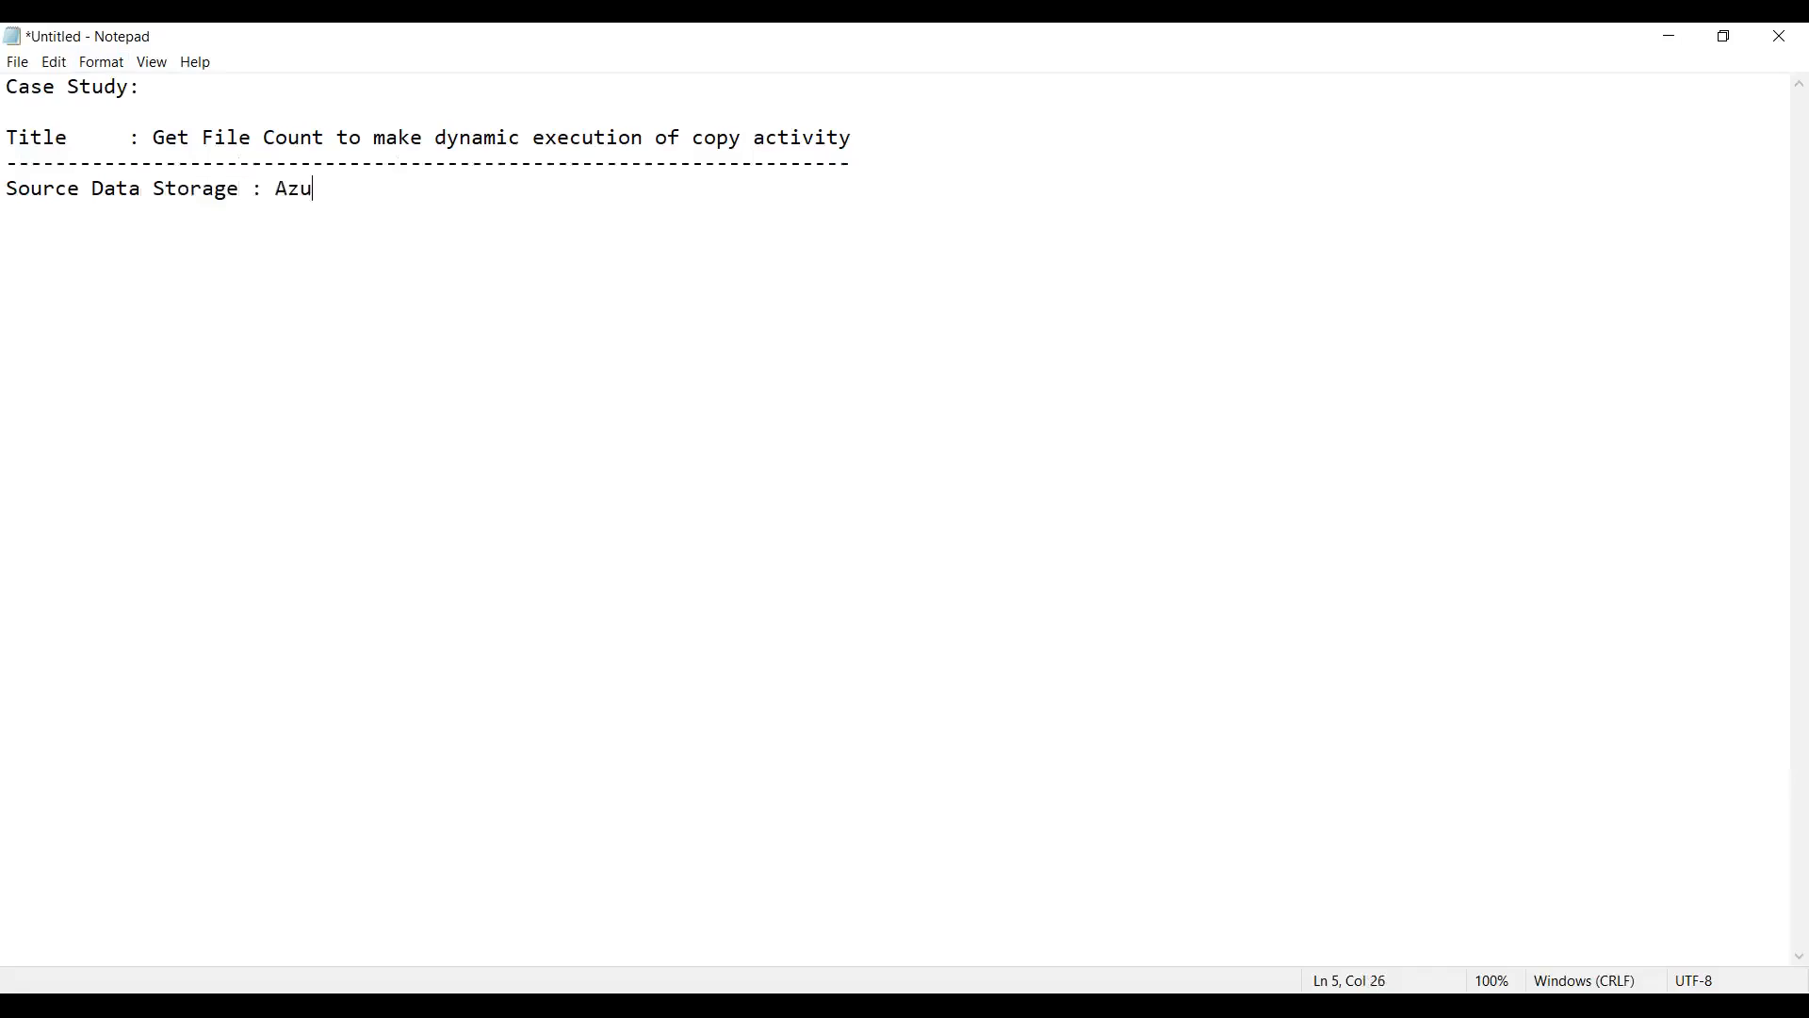
{"action": "type", "text": "re Blob Storage"}
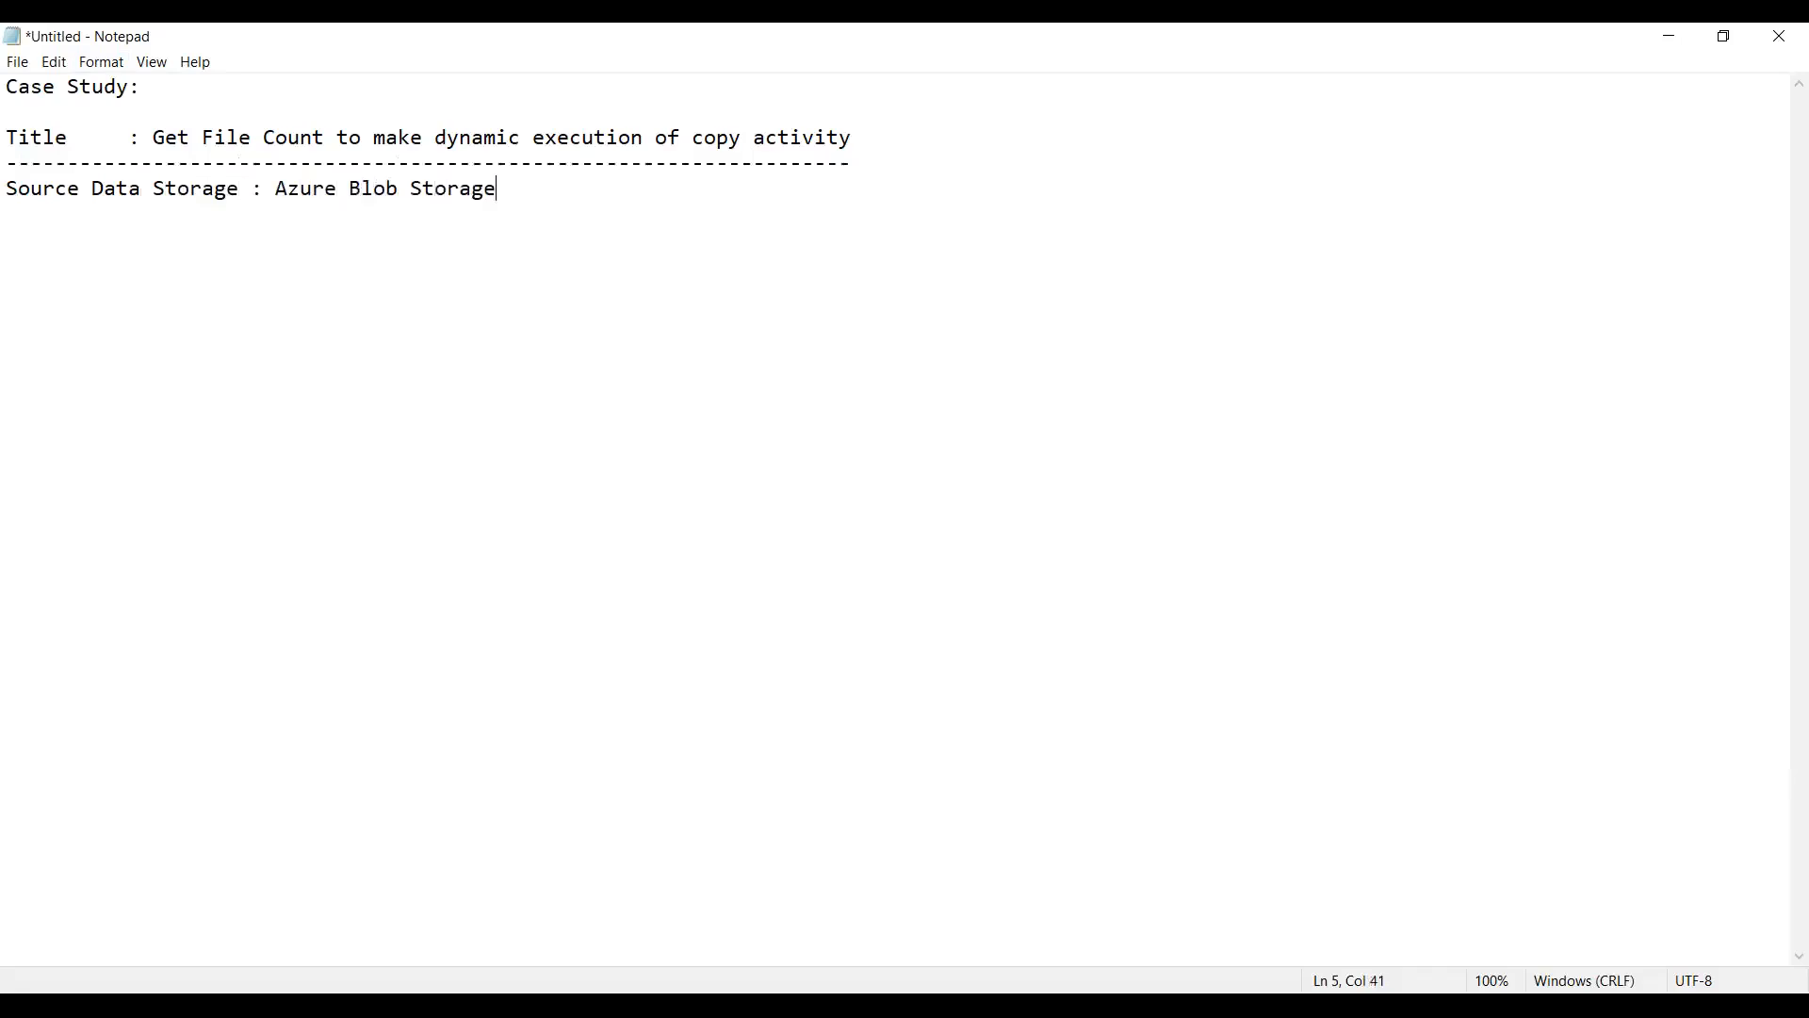
Step: Add an indented line "Containers : input1,input2,input3" below the source storage line, separated by a blank line
{"action": "key", "text": "Return"}
{"action": "key", "text": "Return"}
{"action": "type", "text": "Containers"}
{"action": "type", "text": ": input"}
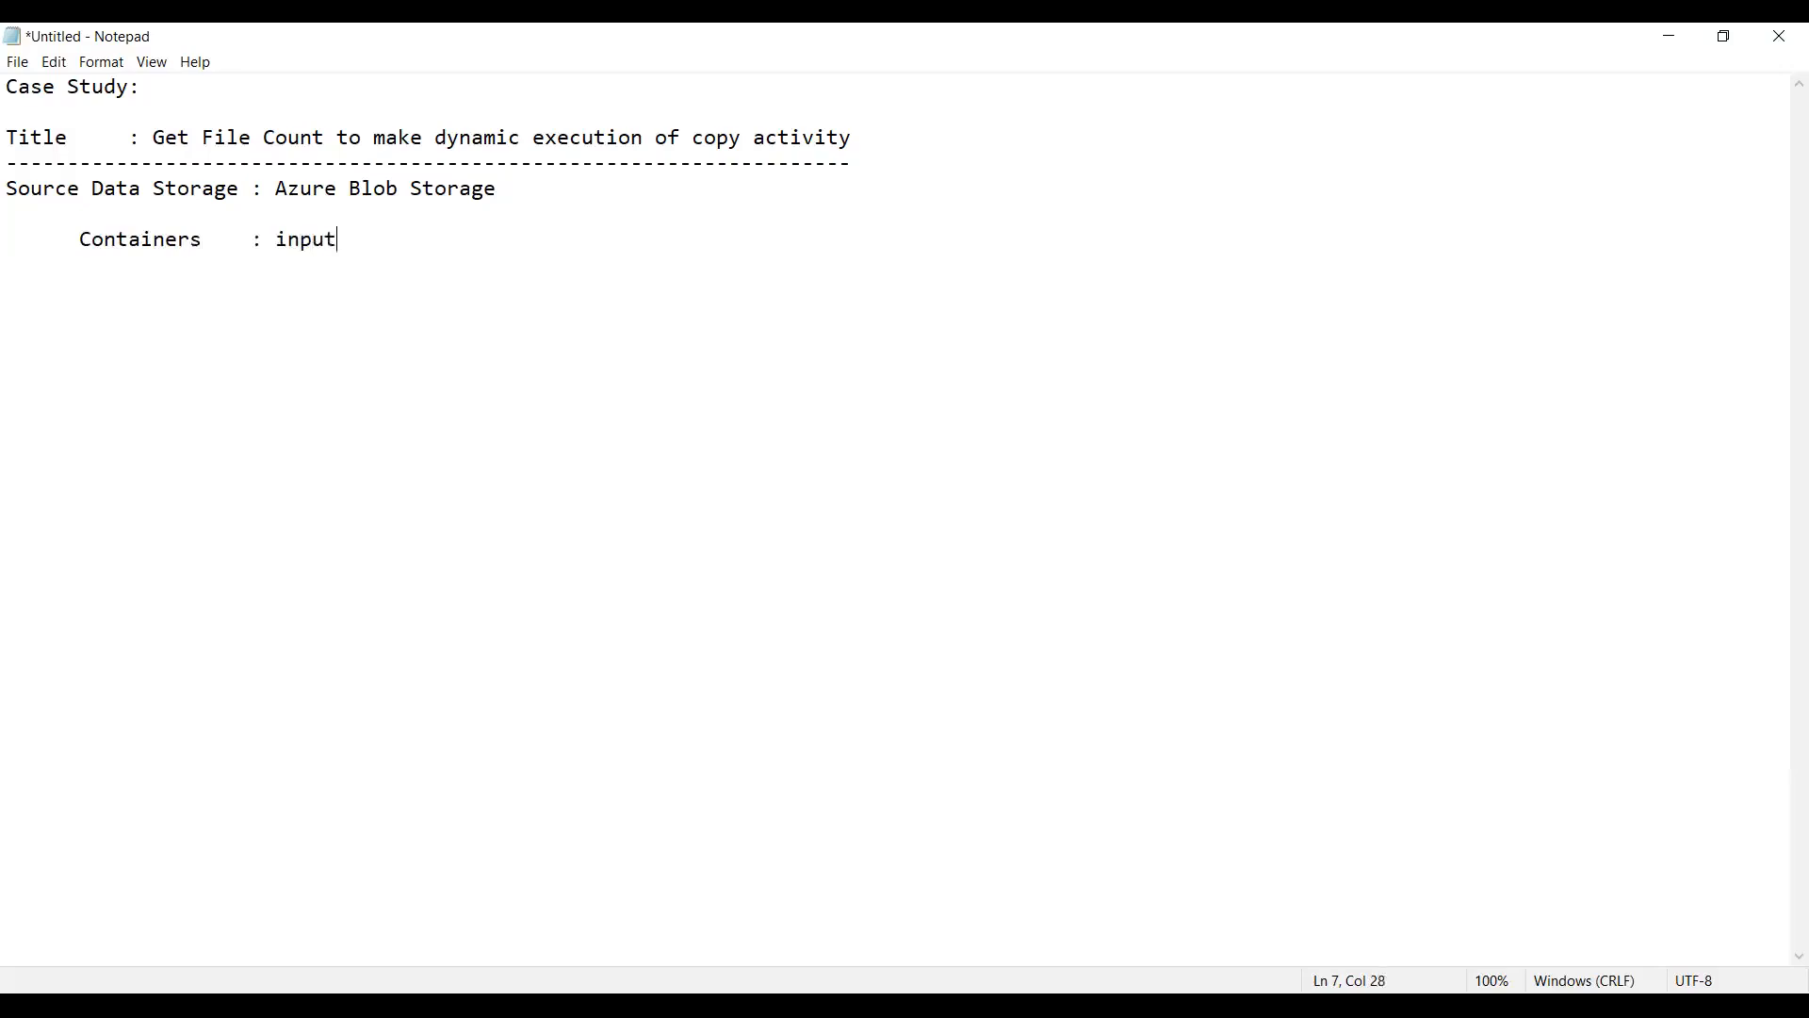
{"action": "type", "text": "1,input2,input3"}
Step: Add the line "Sink Data Storage : Azure Blob Storage" below the input containers, separated by a blank line
{"action": "key", "text": "Return"}
{"action": "key", "text": "Return"}
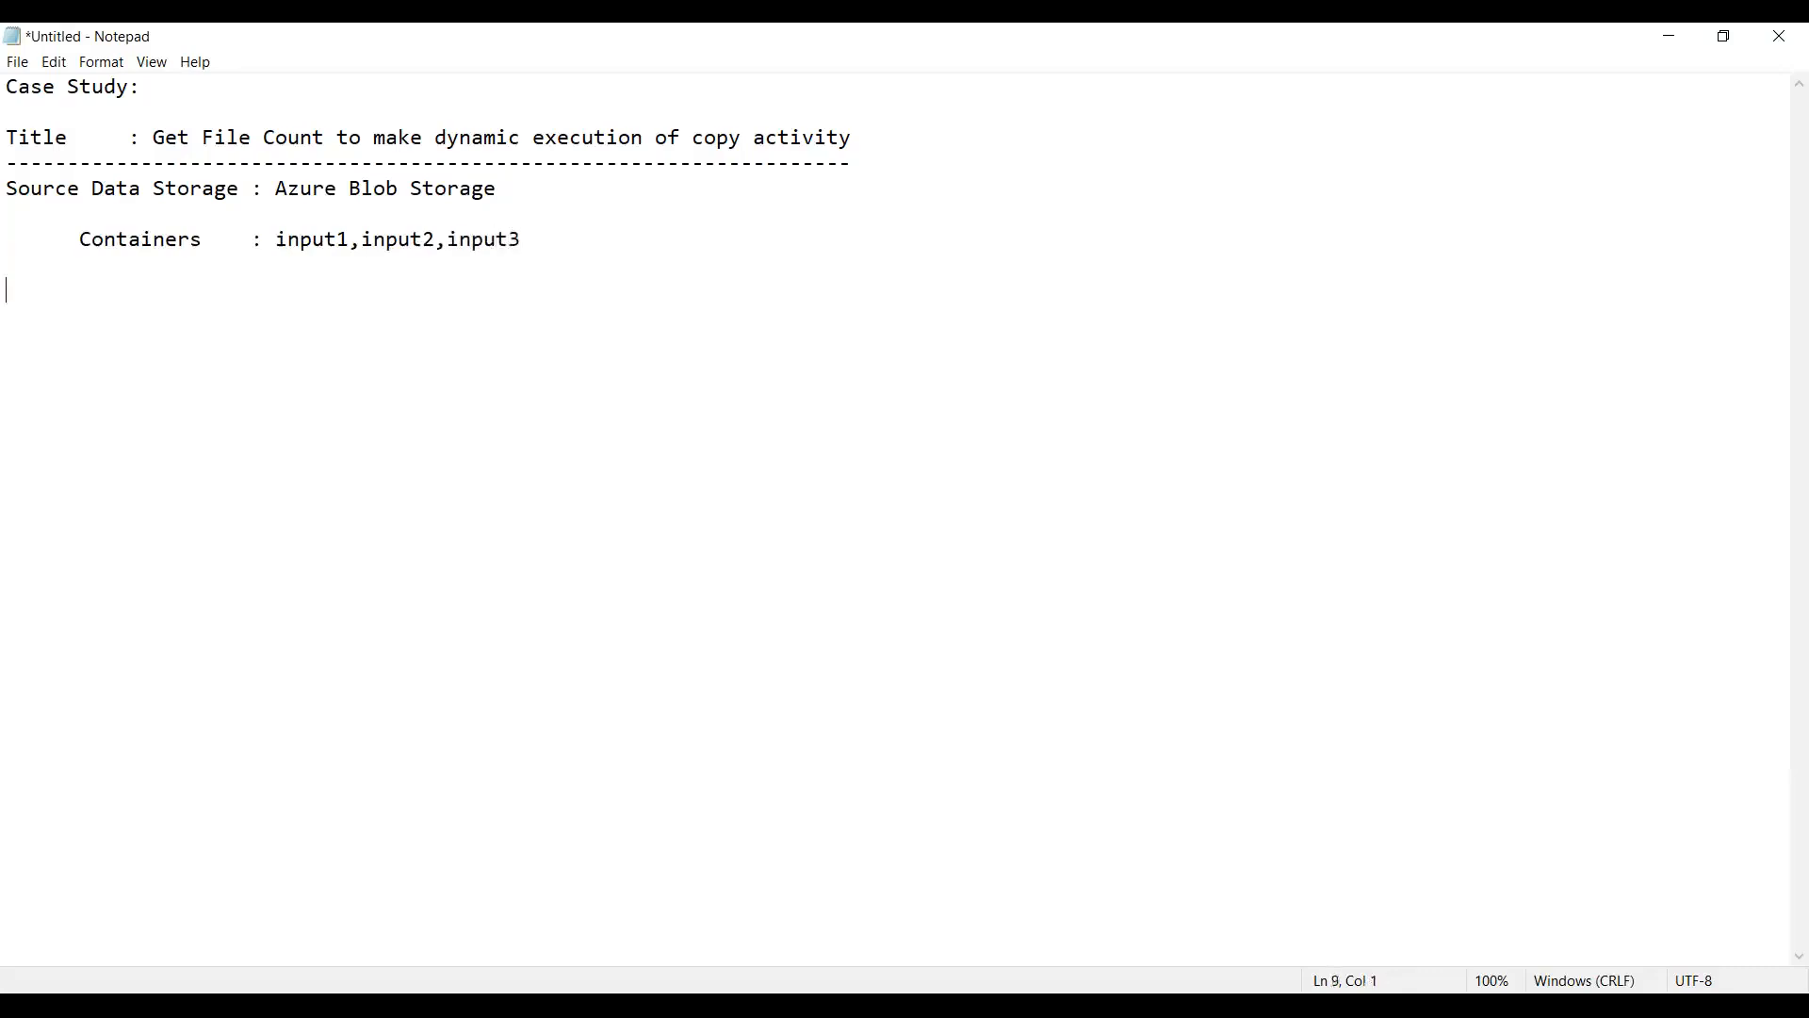
{"action": "type", "text": "Sink Data Storage   :"}
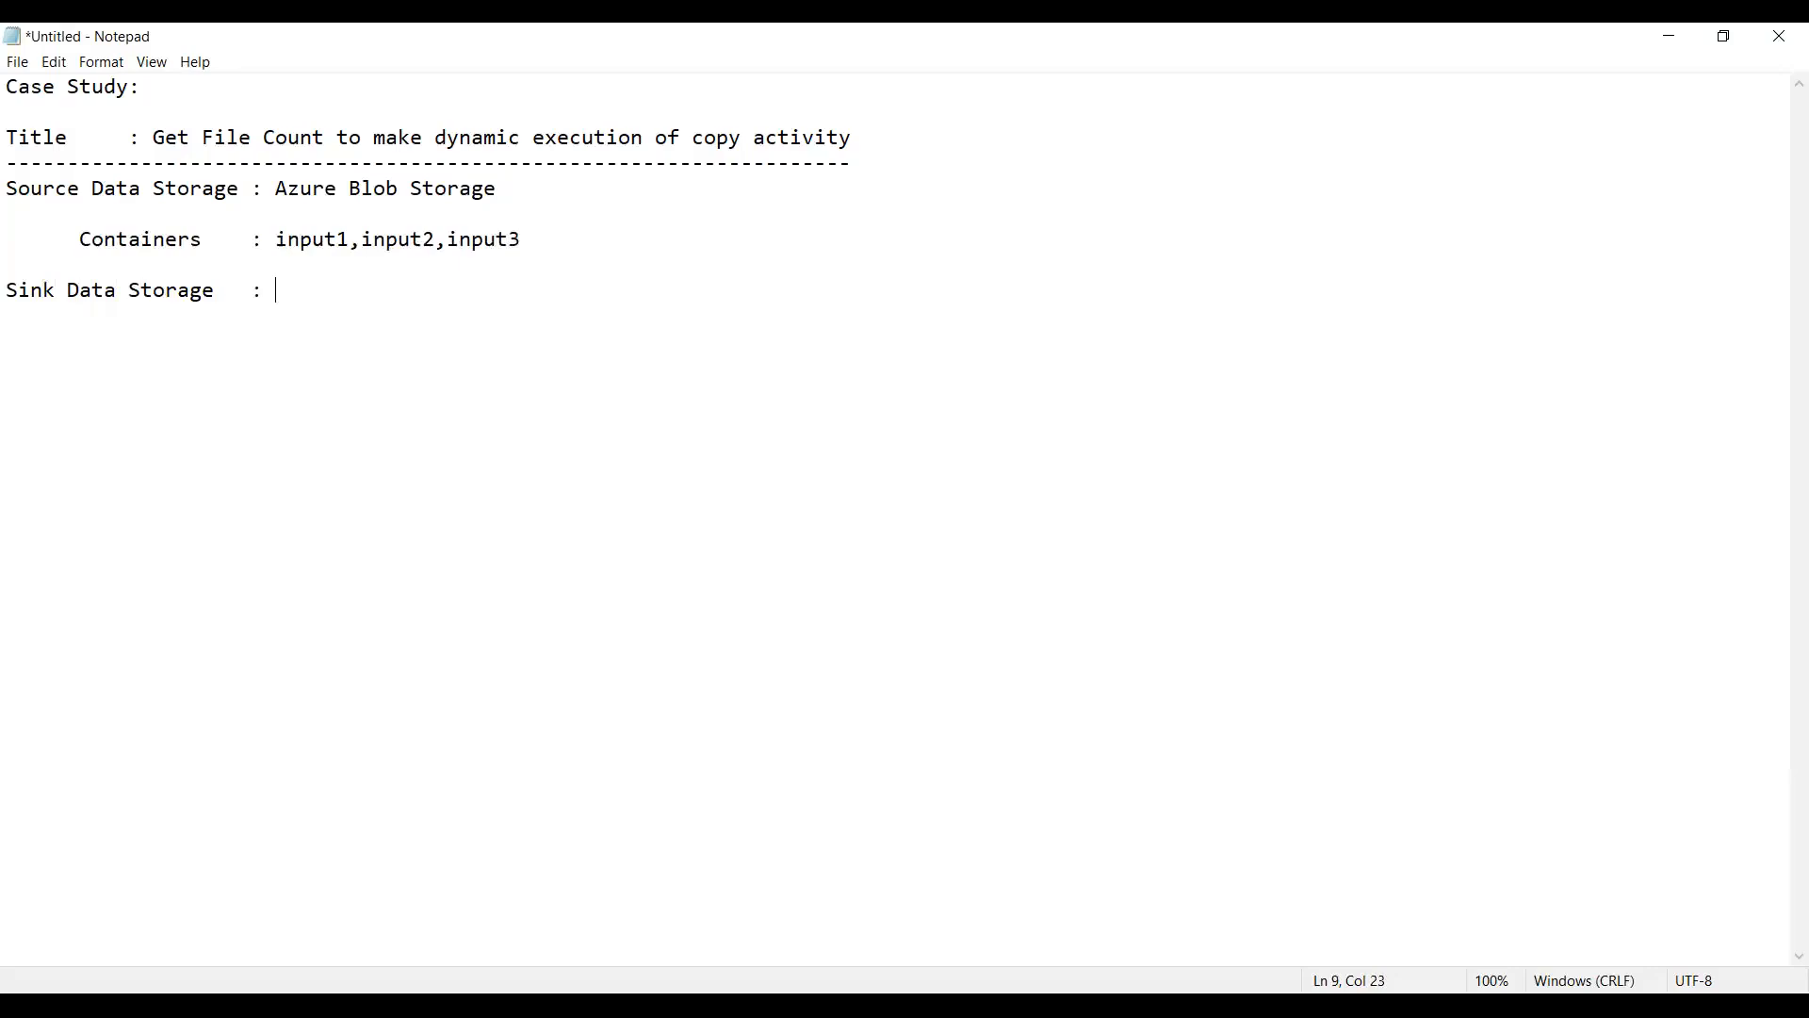
{"action": "type", "text": "Azure Blob Storage"}
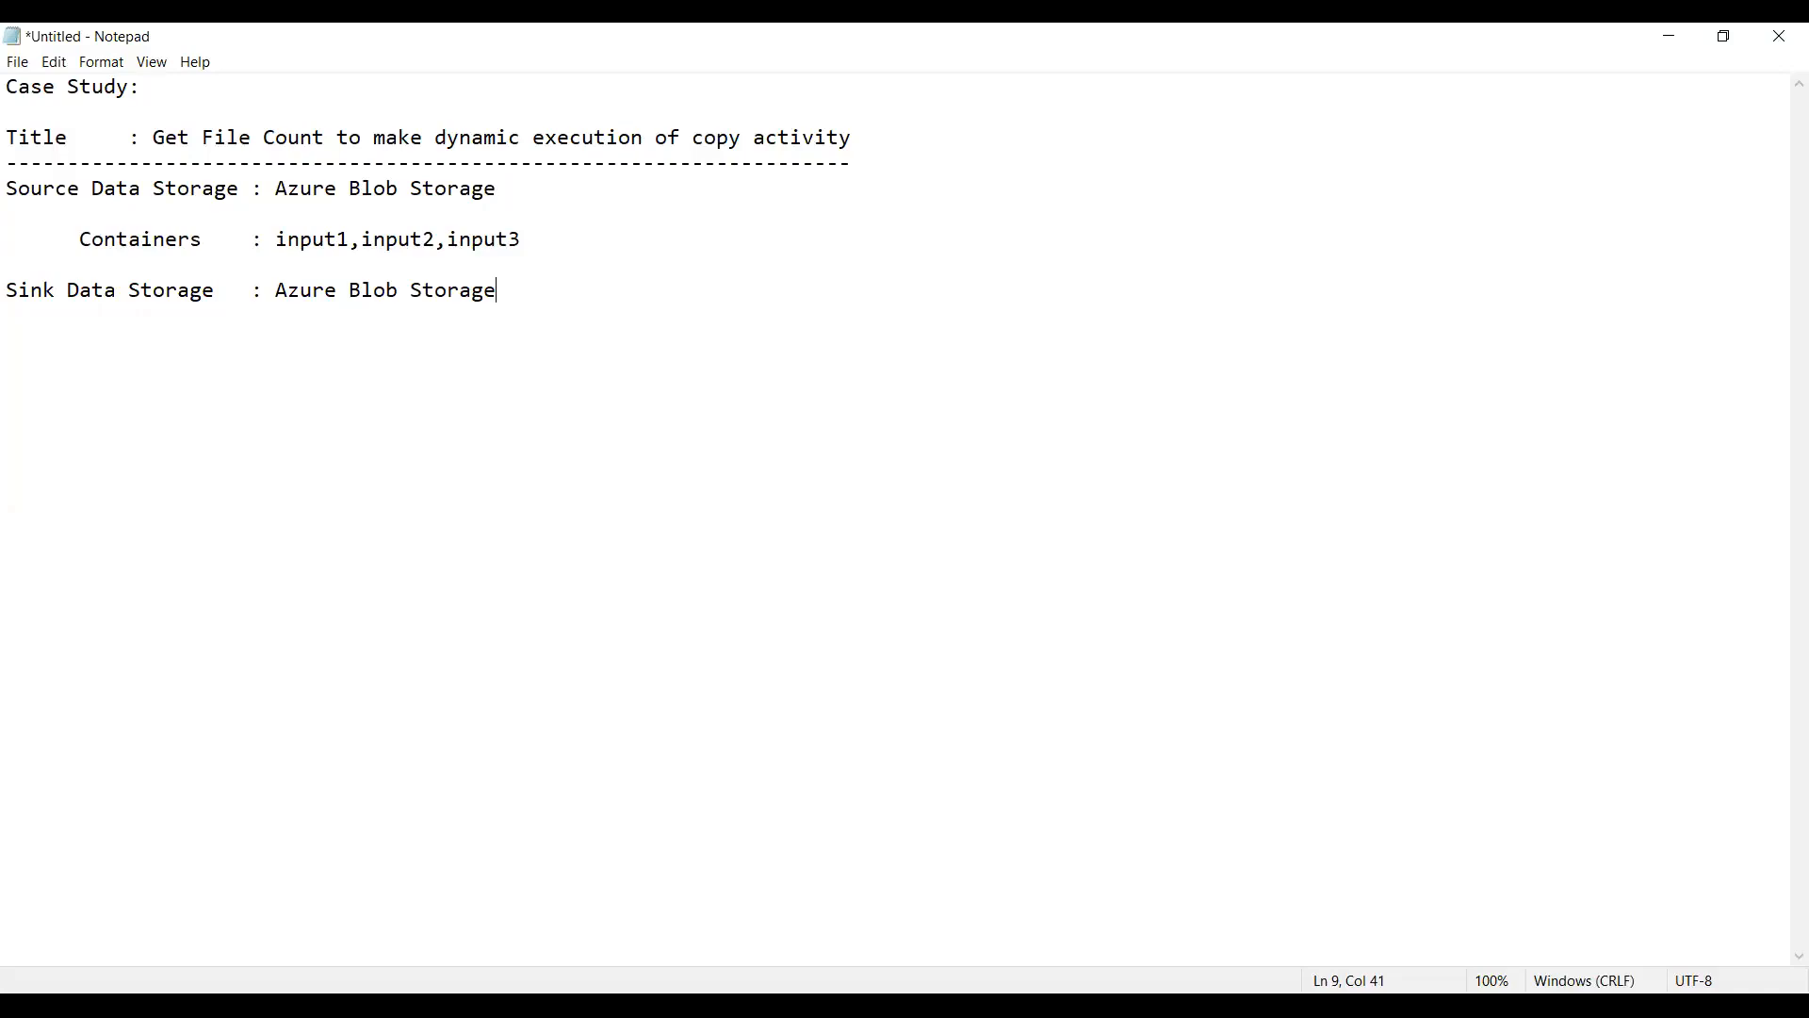
Step: Replace "Blob Storage" in the source storage line with "Data lake Gen2"
{"action": "key", "text": "Home"}
{"action": "key", "text": "Up"}
{"action": "key", "text": "Up"}
{"action": "key", "text": "Right"}
{"action": "key", "text": "Right"}
{"action": "key", "text": "Right"}
{"action": "key", "text": "Right"}
{"action": "key", "text": "Right"}
{"action": "key", "text": "Right"}
{"action": "key", "text": "Right"}
{"action": "key", "text": "Right"}
{"action": "key", "text": "Right"}
{"action": "key", "text": "Right"}
{"action": "key", "text": "Right"}
{"action": "key", "text": "Right"}
{"action": "key", "text": "Right"}
{"action": "key", "text": "Right"}
{"action": "key", "text": "Right"}
{"action": "key", "text": "Right"}
{"action": "key", "text": "Right"}
{"action": "key", "text": "Right"}
{"action": "key", "text": "Right"}
{"action": "key", "text": "Right"}
{"action": "key", "text": "shift+Right"}
{"action": "key", "text": "shift+Right"}
{"action": "key", "text": "shift+Right"}
{"action": "key", "text": "shift+Right"}
{"action": "key", "text": "shift+Right"}
{"action": "key", "text": "shift+Right"}
{"action": "key", "text": "shift+Right"}
{"action": "key", "text": "shift+Right"}
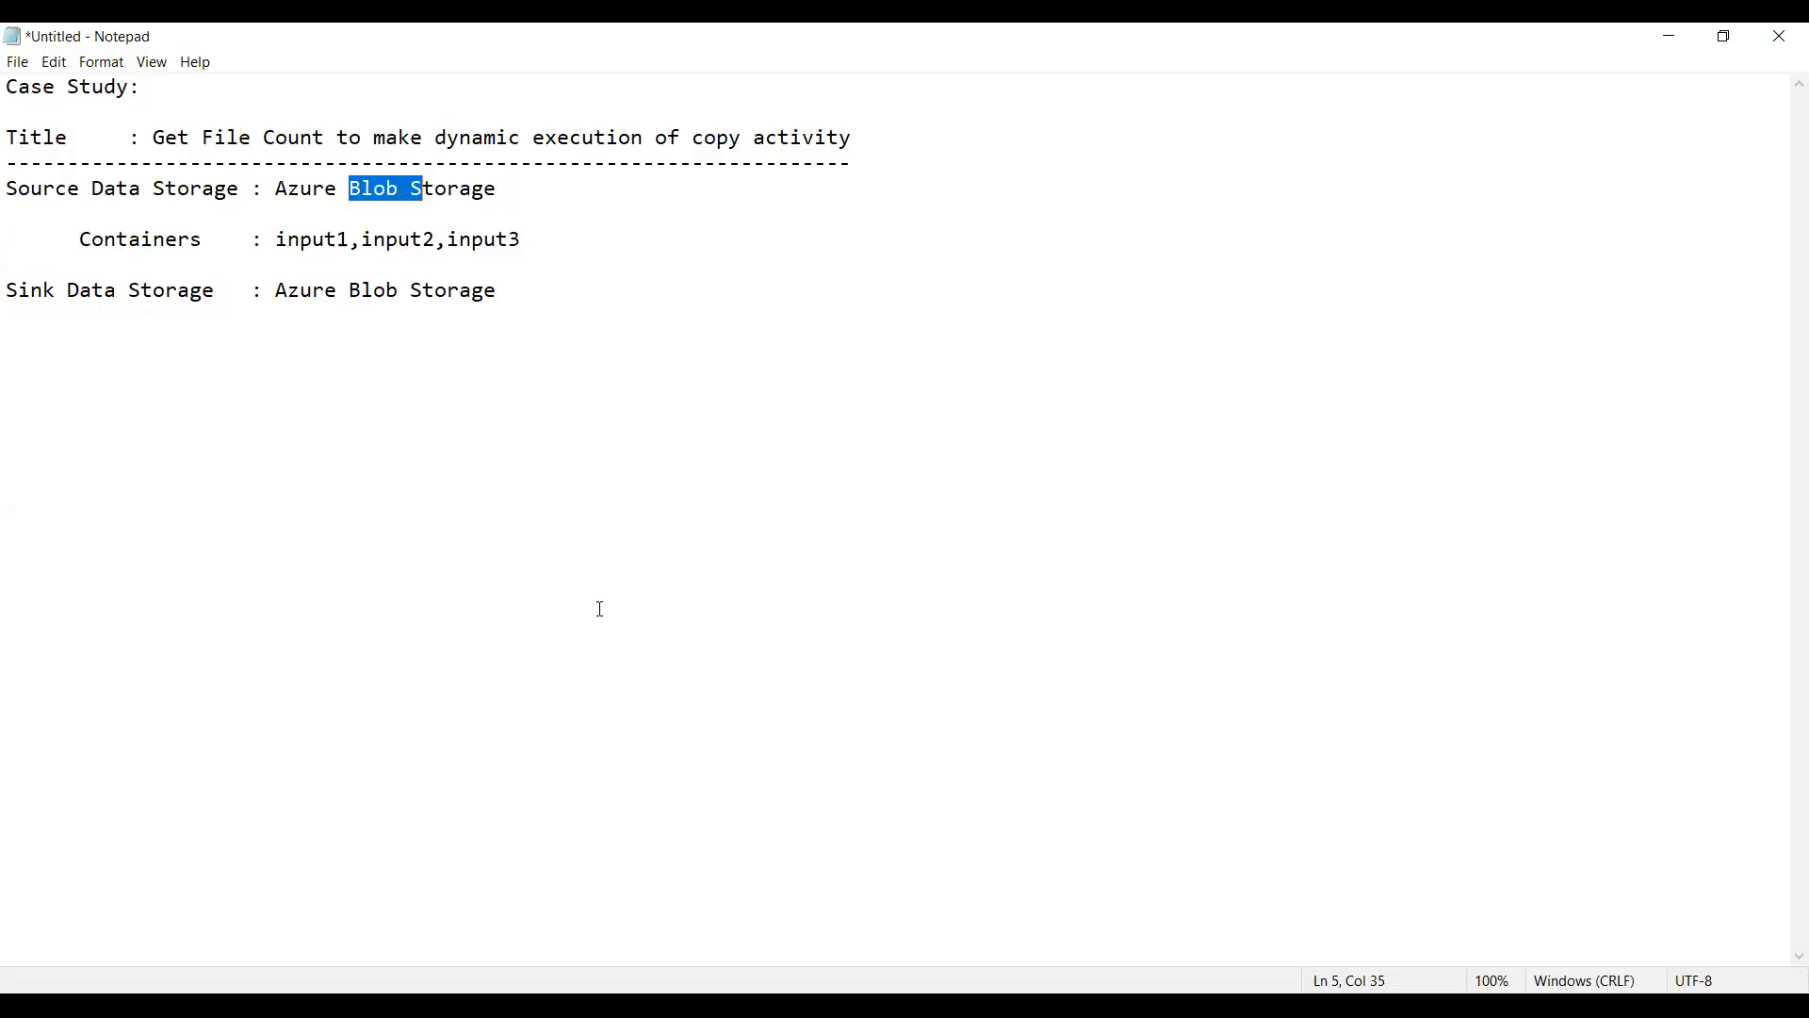
{"action": "key", "text": "shift+Right"}
{"action": "key", "text": "shift+Right"}
{"action": "key", "text": "shift+Right"}
{"action": "key", "text": "shift+Right"}
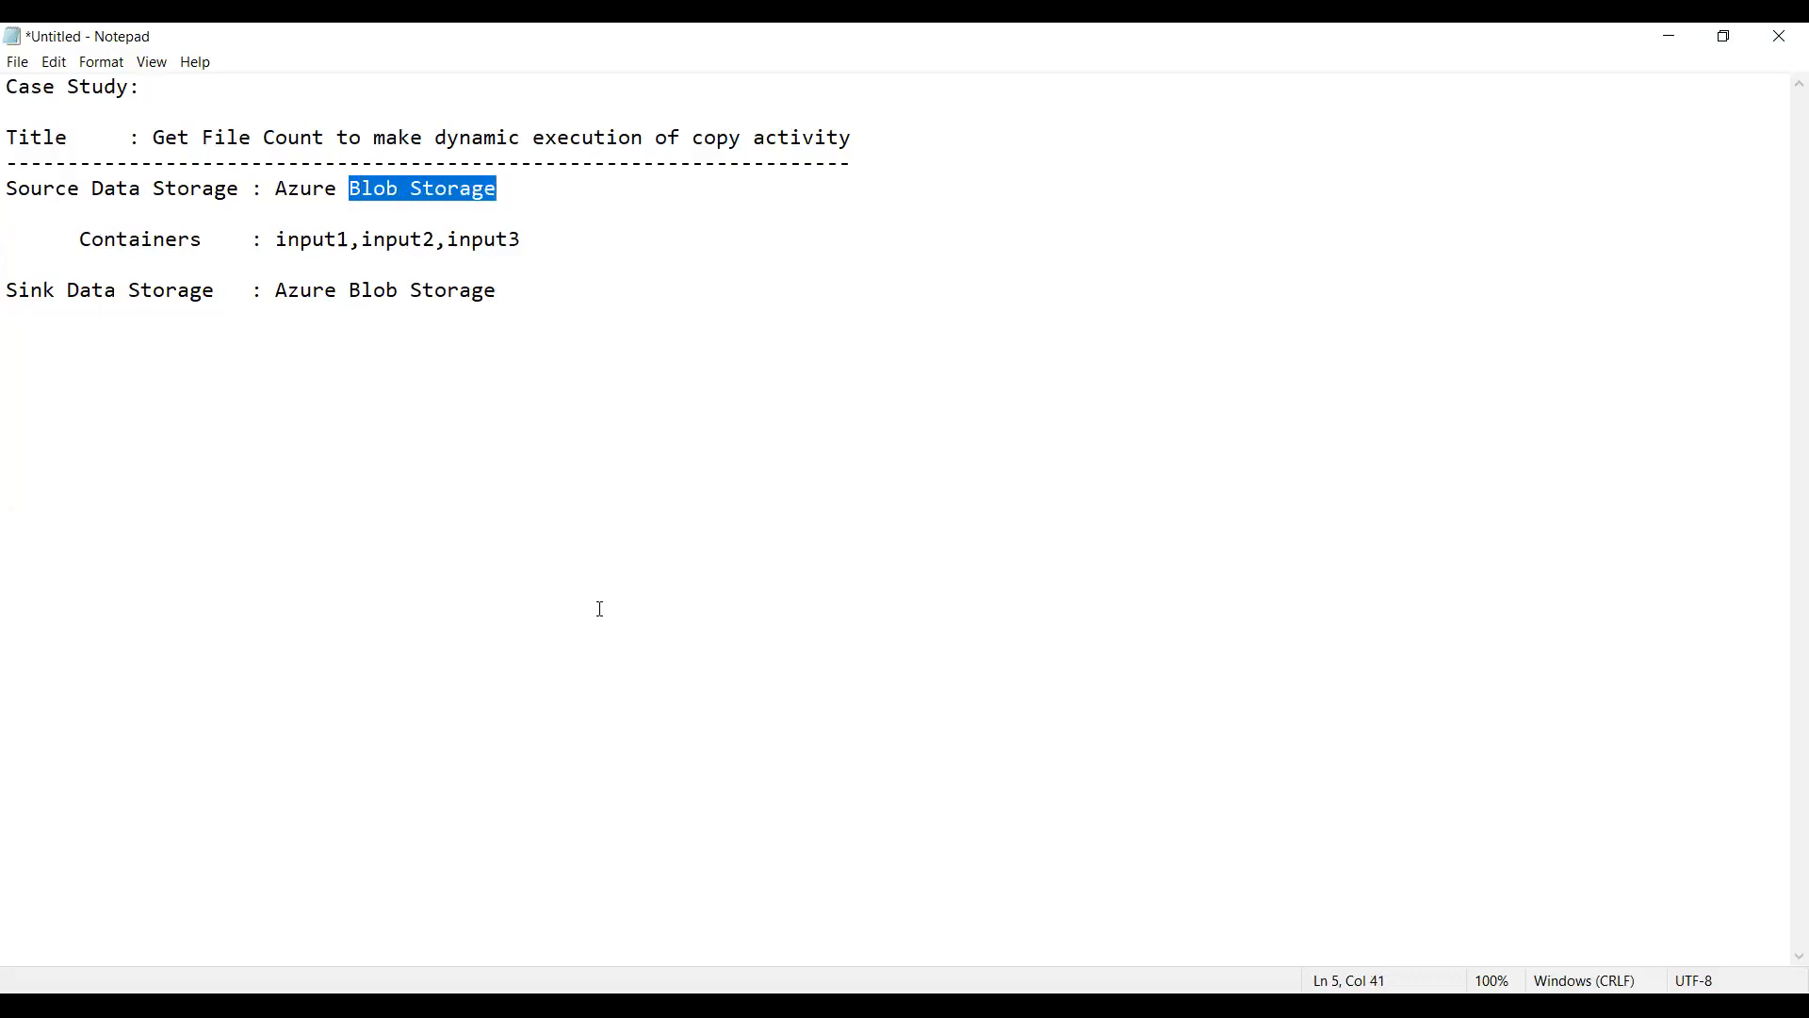
{"action": "type", "text": "Data lake "}
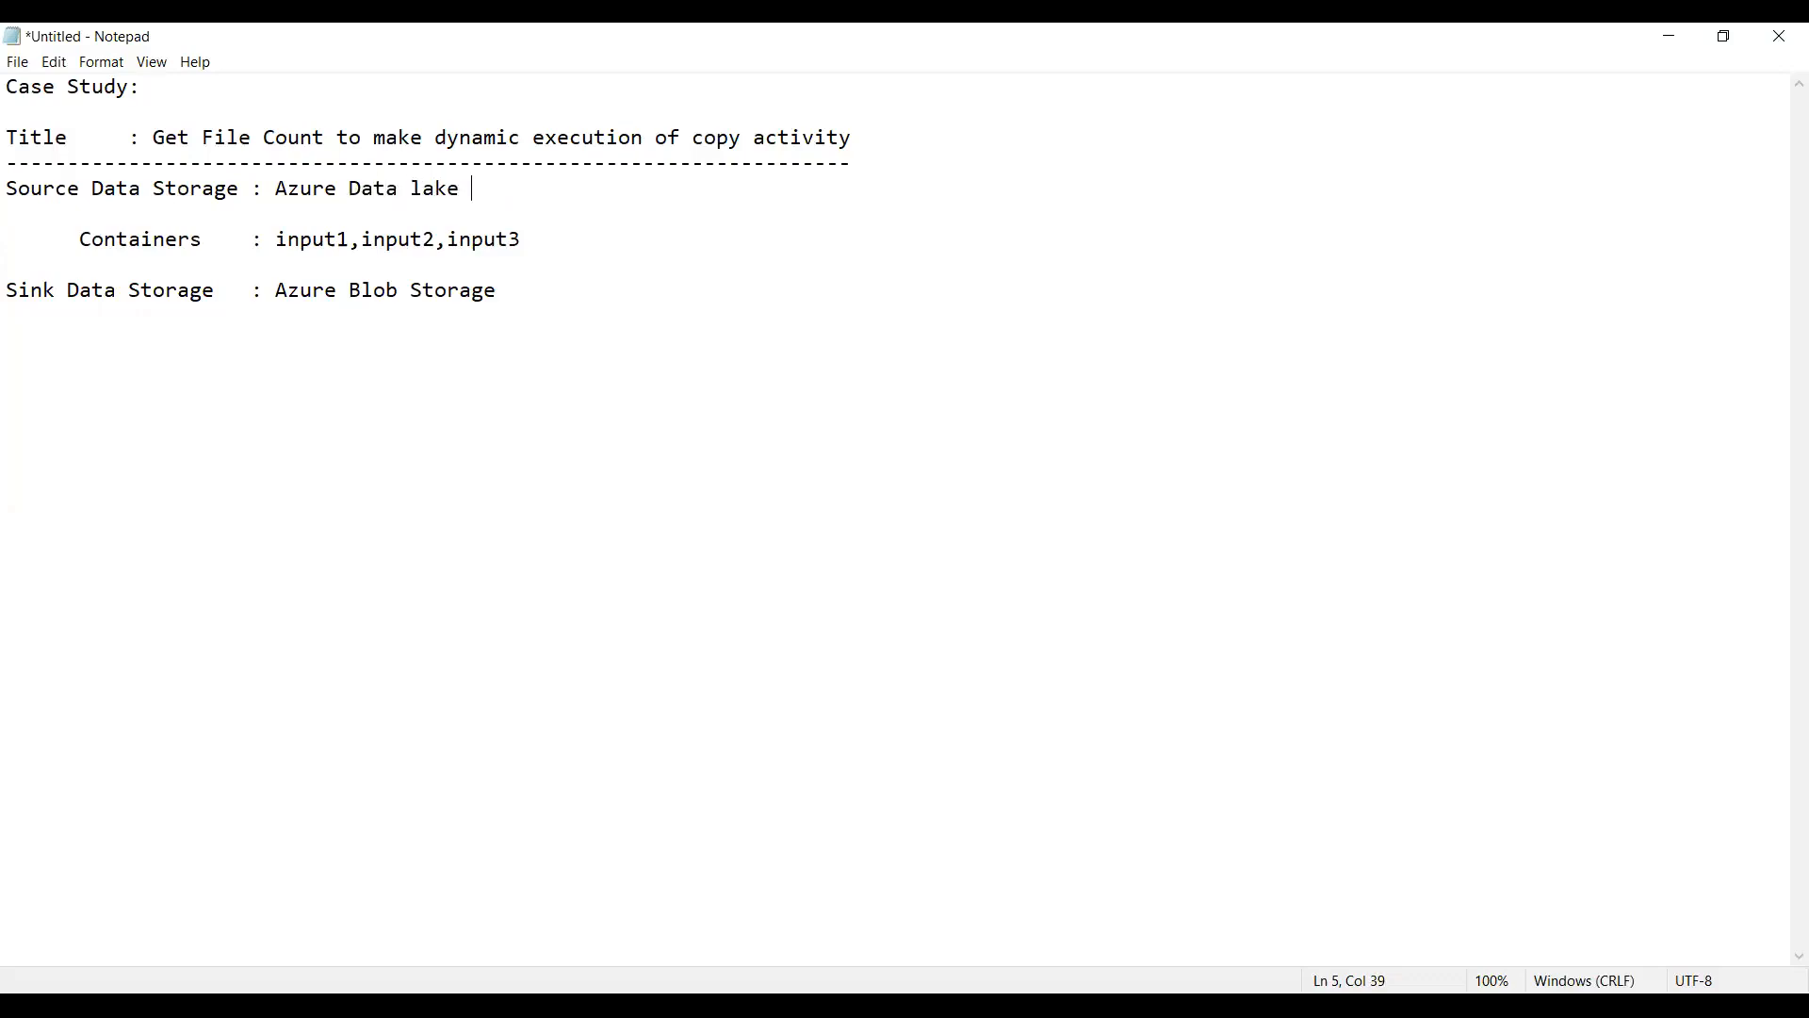
{"action": "type", "text": "Gen2"}
Step: Add an indented line "Containers : output1,output2,output3" below the sink storage line, separated by a blank line
{"action": "key", "text": "Down"}
{"action": "key", "text": "Down"}
{"action": "key", "text": "Down"}
{"action": "key", "text": "Down"}
{"action": "key", "text": "End"}
{"action": "key", "text": "Return"}
{"action": "key", "text": "Return"}
{"action": "type", "text": "Container"}
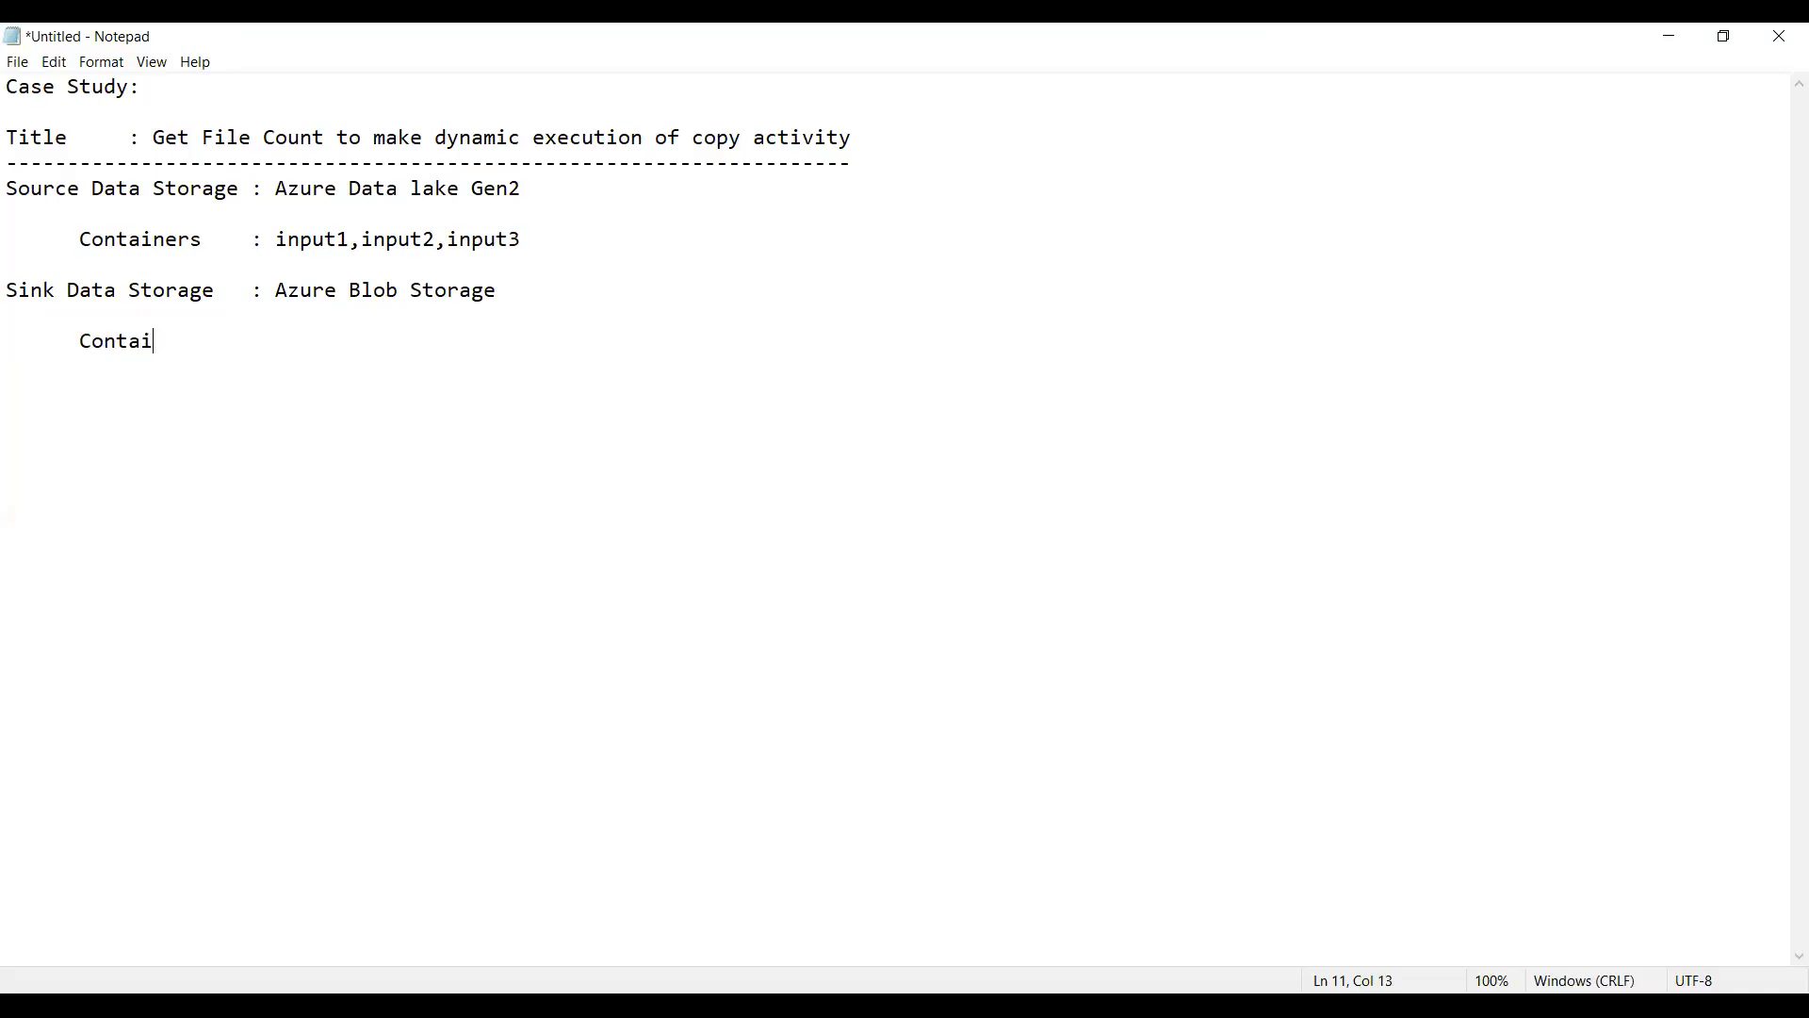
{"action": "type", "text": "s    : output1,output"}
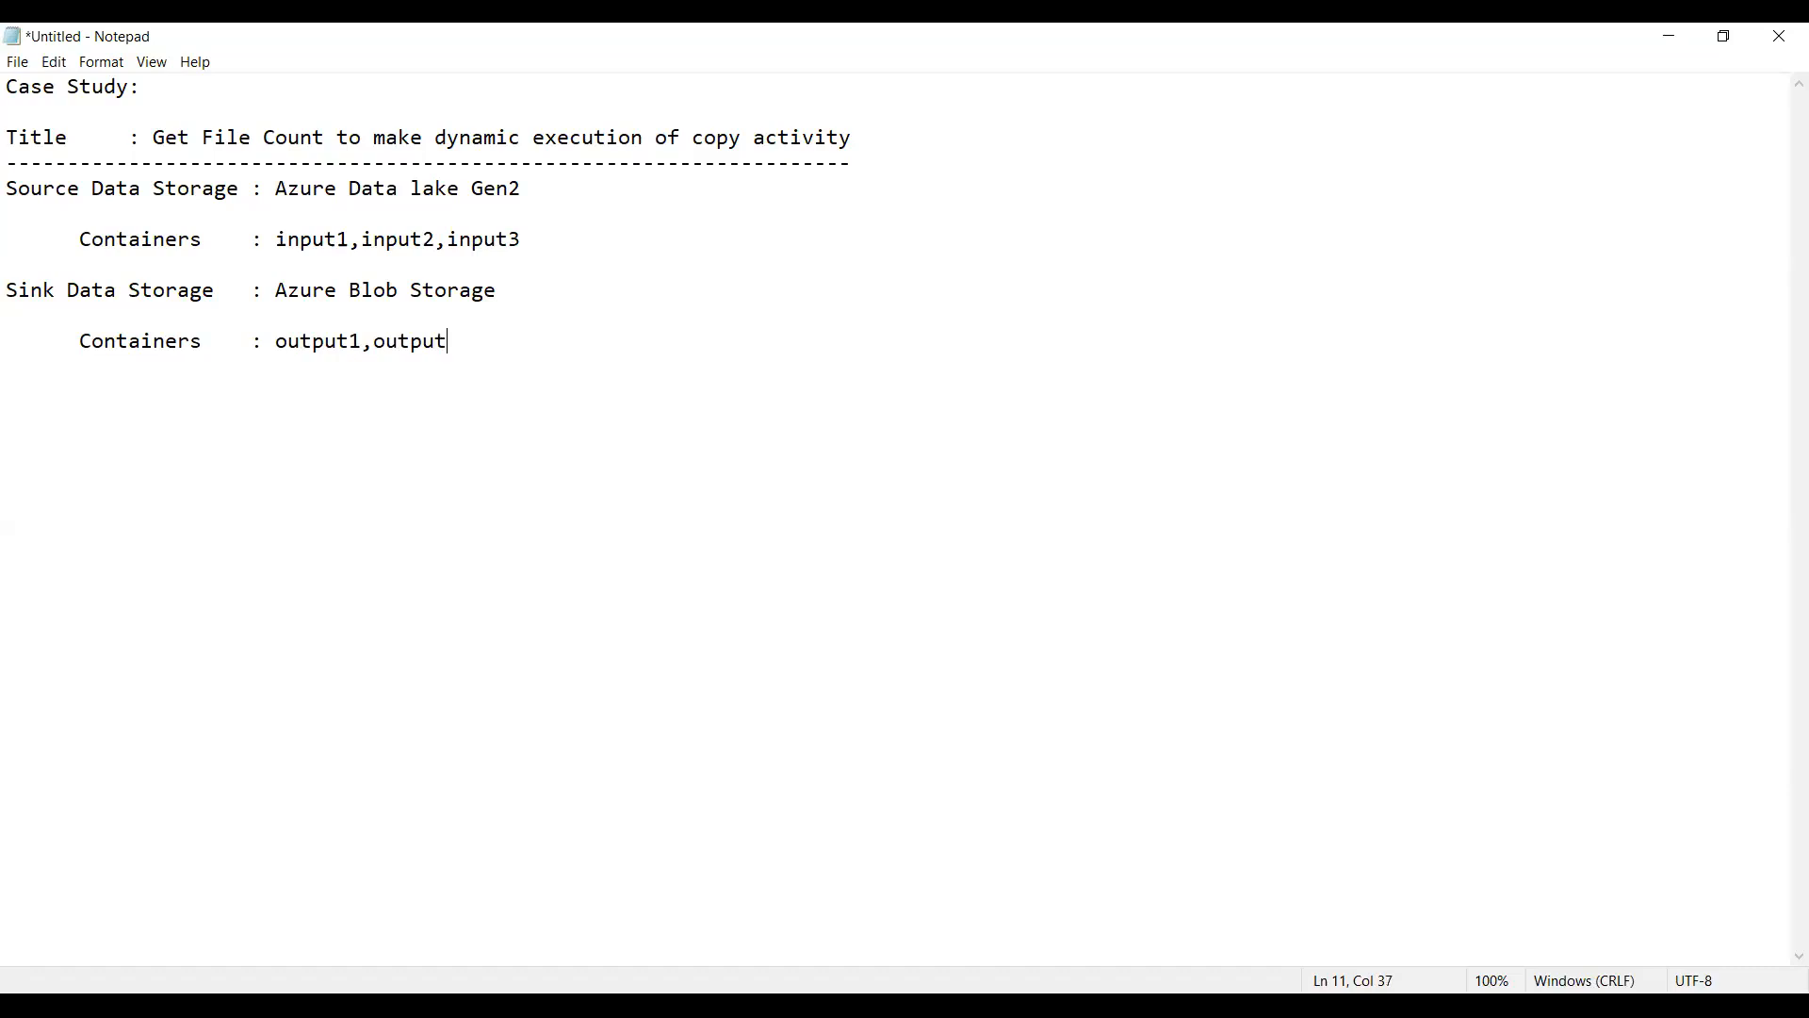
{"action": "type", "text": "2,output3"}
Step: Insert a dashed divider directly below the output containers line
{"action": "key", "text": "Return"}
{"action": "type", "text": "----------------------------------------------"}
Step: Add a dash-underlined "Source" column heading below the divider with "Adls Gen2" beneath it
{"action": "key", "text": "Return"}
{"action": "type", "text": "Source "}
{"action": "type", "text": "------"}
{"action": "key", "text": "BackSpace"}
{"action": "type", "text": "Adl"}
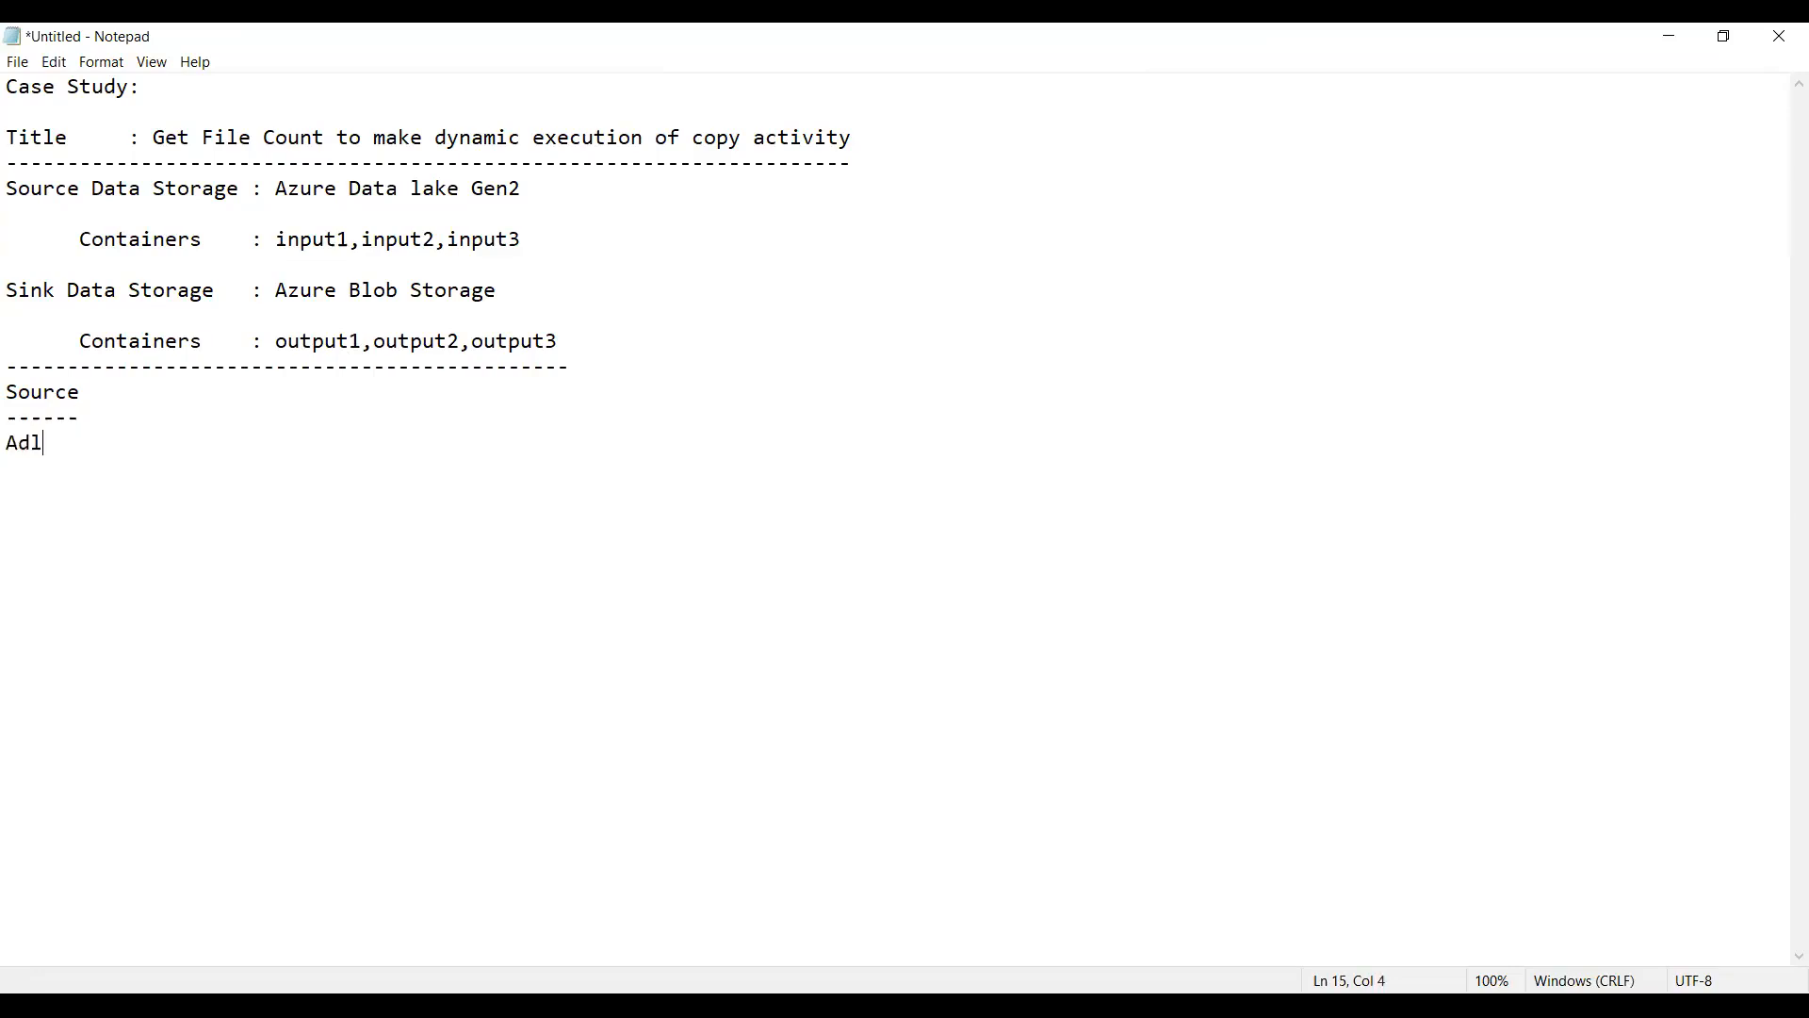
{"action": "type", "text": "s Gen2"}
Step: Add a dash-underlined "Target" column heading far across from Source, with "Azure Blob Storage" beneath it
{"action": "left_click", "coordinate": [86, 394]}
{"action": "type", "text": "Target"}
{"action": "type", "text": "---- Azure "}
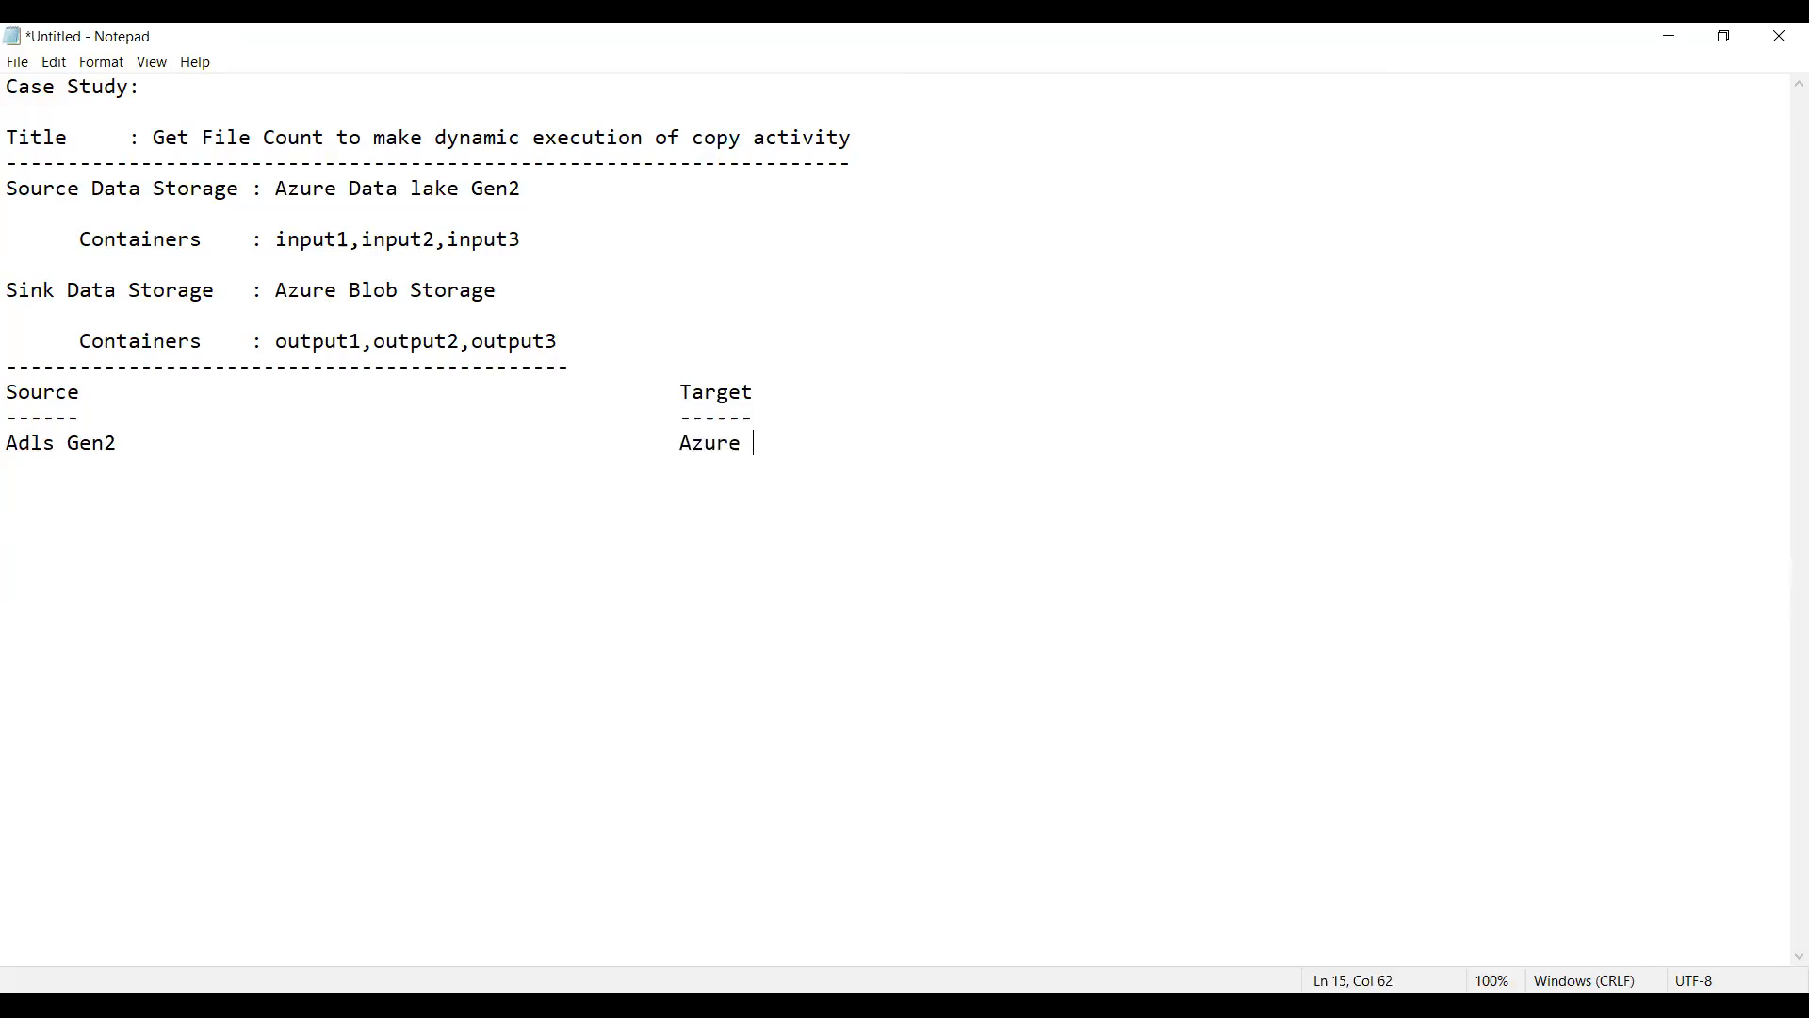
{"action": "type", "text": "Blob Storage"}
Step: Add an "input" entry under Adls Gen2 with the branch line "|->2" indented beneath it
{"action": "key", "text": "Return"}
{"action": "key", "text": "Return"}
{"action": "key", "text": "Return"}
{"action": "type", "text": "input "}
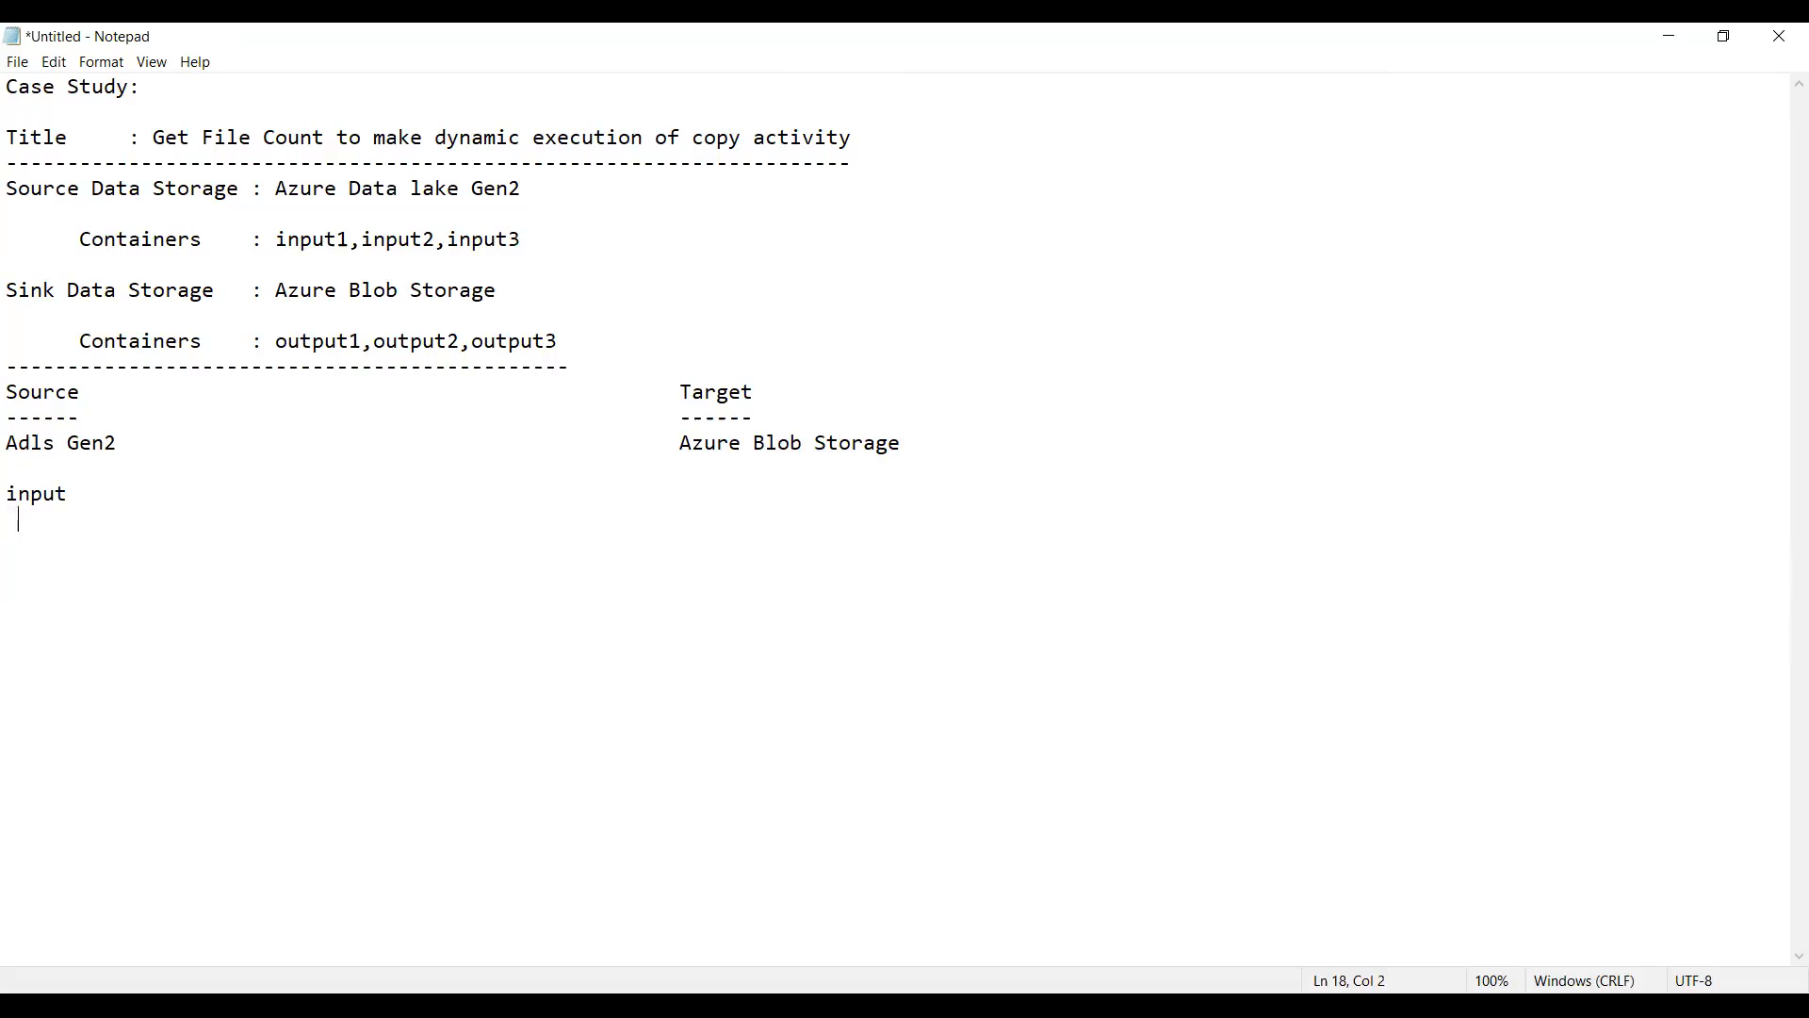
{"action": "type", "text": "  |->2"}
Step: Add an "input2" entry below the first one, separated by a blank line
{"action": "key", "text": "Return"}
{"action": "key", "text": "Return"}
{"action": "type", "text": "input2"}
{"action": "key", "text": "BackSpace"}
{"action": "type", "text": "2"}
Step: Complete the first entry's label in the Source column as "input1"
{"action": "key", "text": "Left"}
{"action": "key", "text": "Up"}
{"action": "key", "text": "Up"}
{"action": "key", "text": "Up"}
{"action": "type", "text": "1"}
Step: Add the indented branch line "|-4" beneath the input2 entry
{"action": "key", "text": "Down"}
{"action": "key", "text": "Down"}
{"action": "key", "text": "Down"}
{"action": "key", "text": "Home"}
{"action": "type", "text": "|-4"}
Step: Add an "input3" entry below input2 with the indented branch line "|-0" beneath it
{"action": "key", "text": "Return"}
{"action": "type", "text": "inpu"}
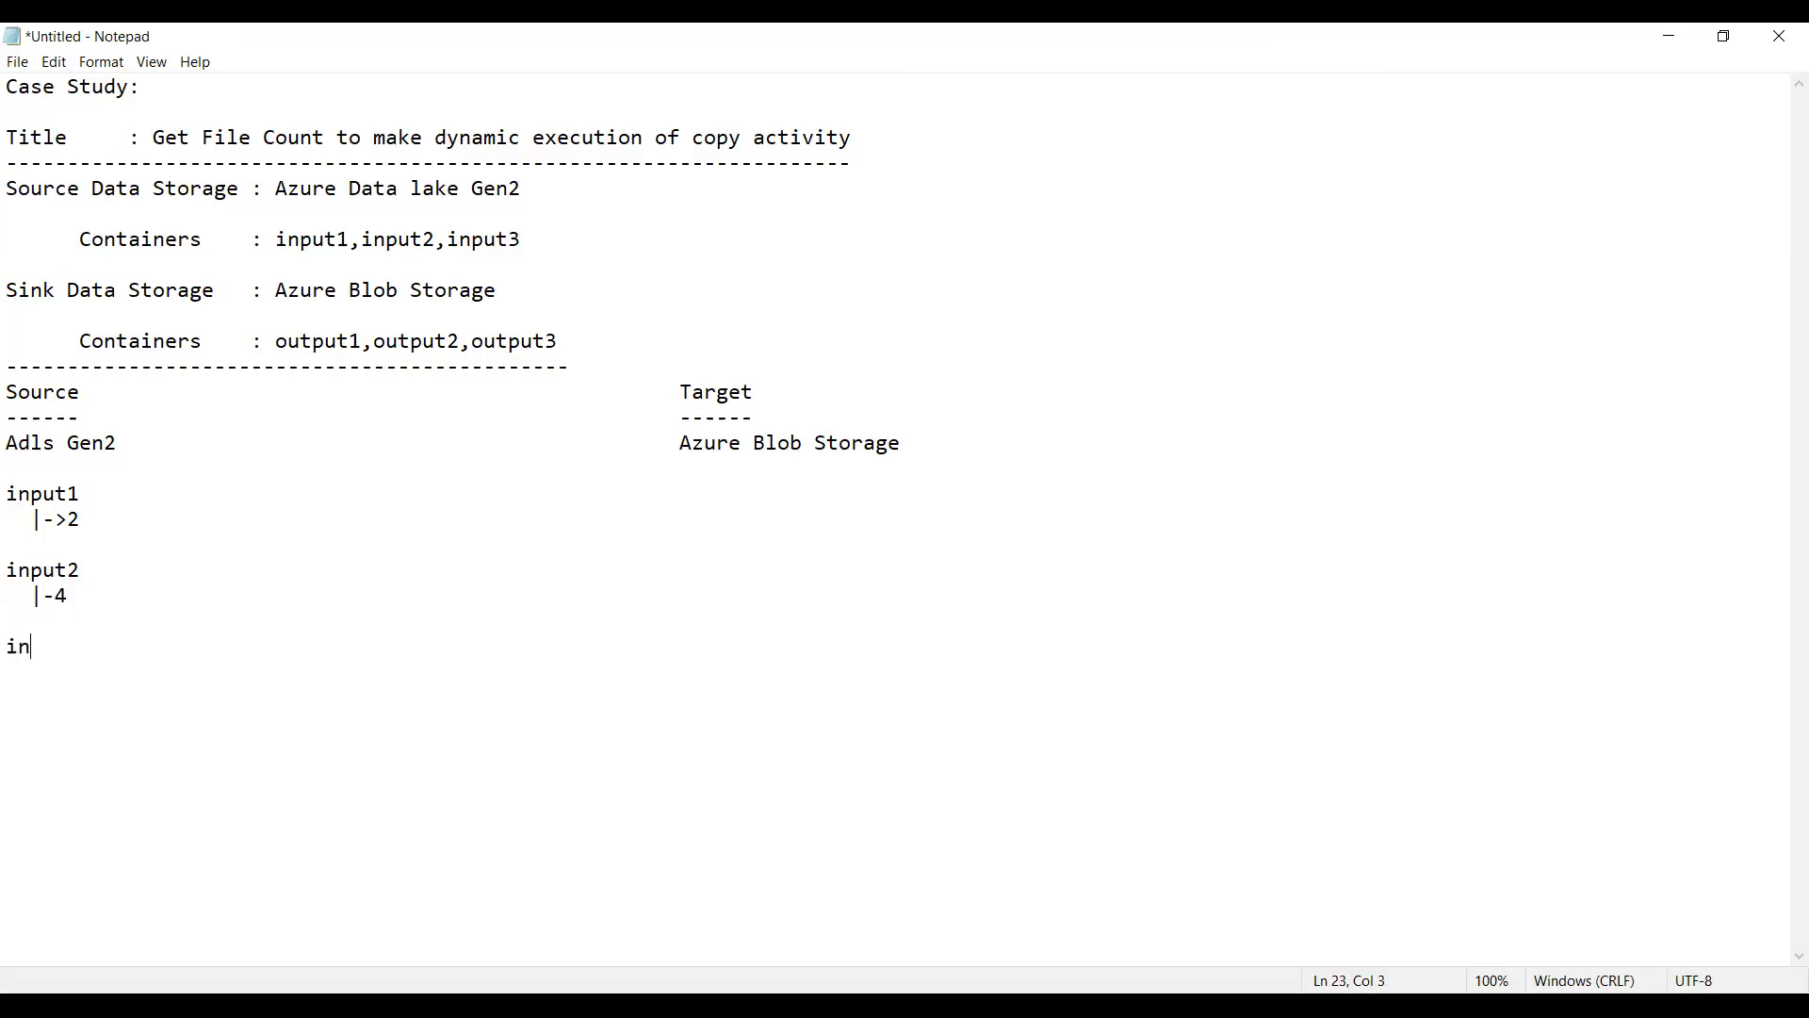
{"action": "type", "text": "t3   "}
{"action": "type", "text": "|"}
{"action": "type", "text": "-0"}
{"action": "key", "text": "alt+Tab"}
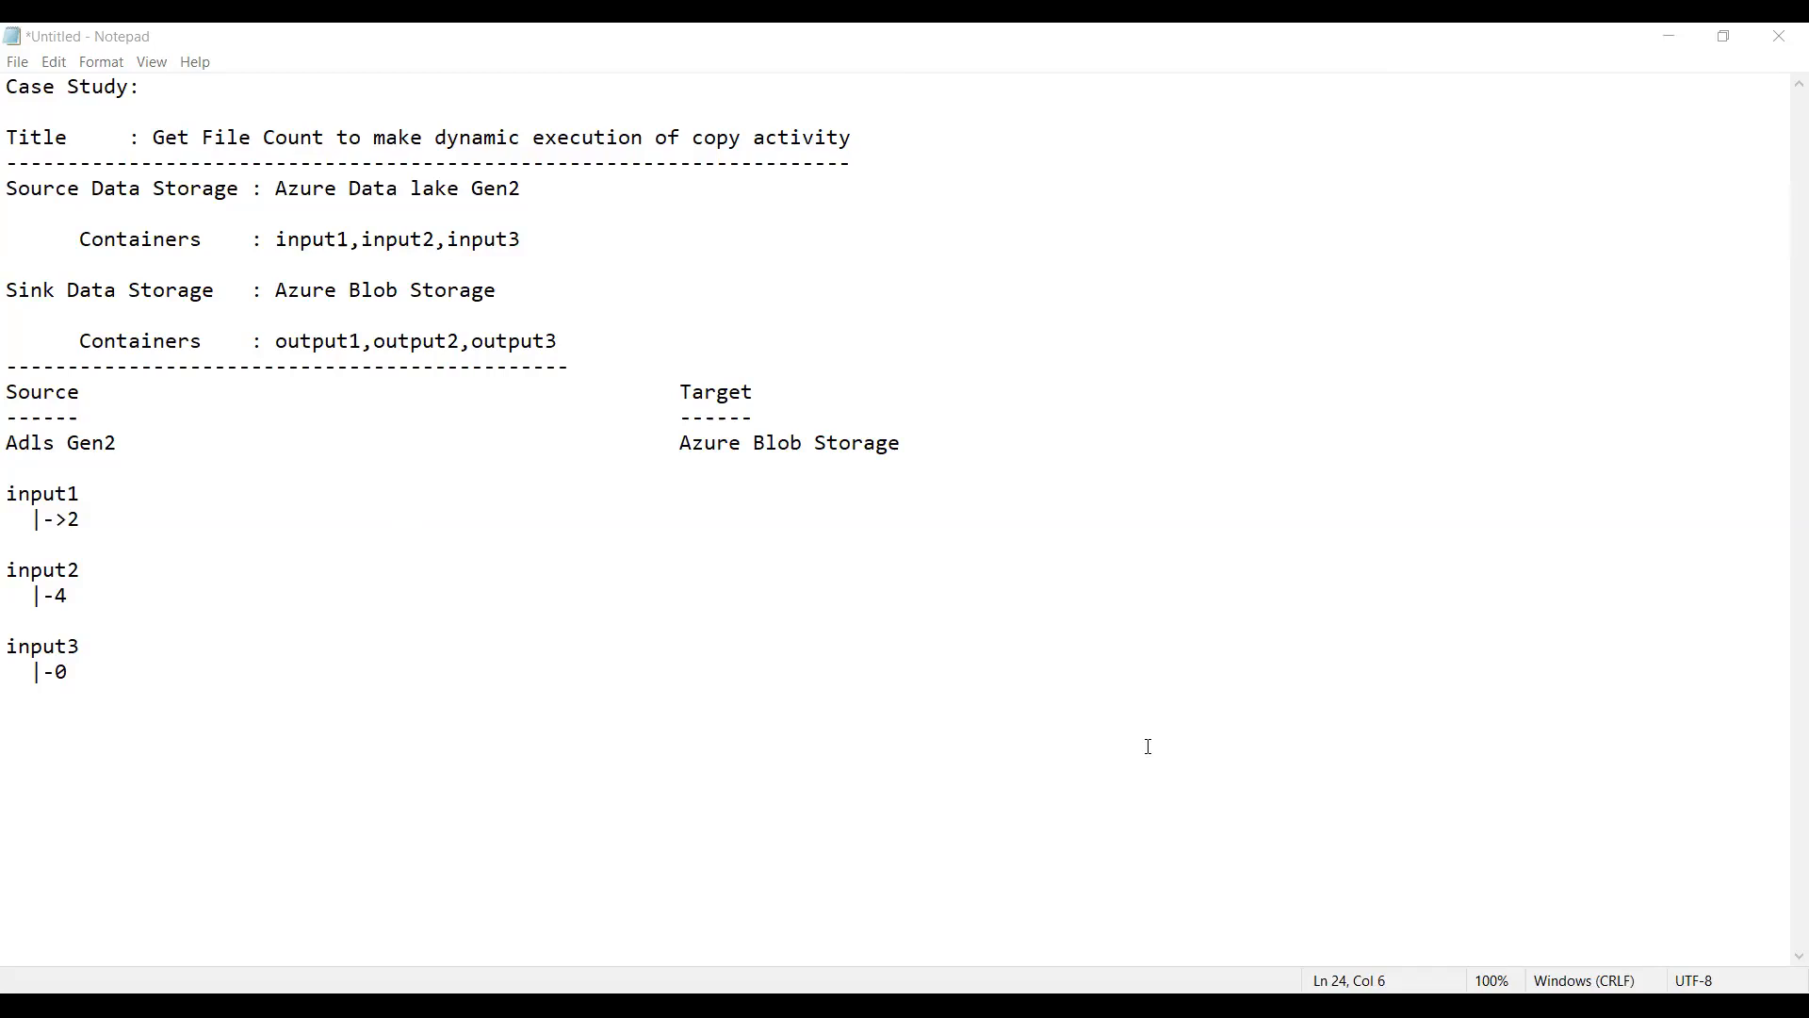
{"action": "left_click", "coordinate": [88, 491]}
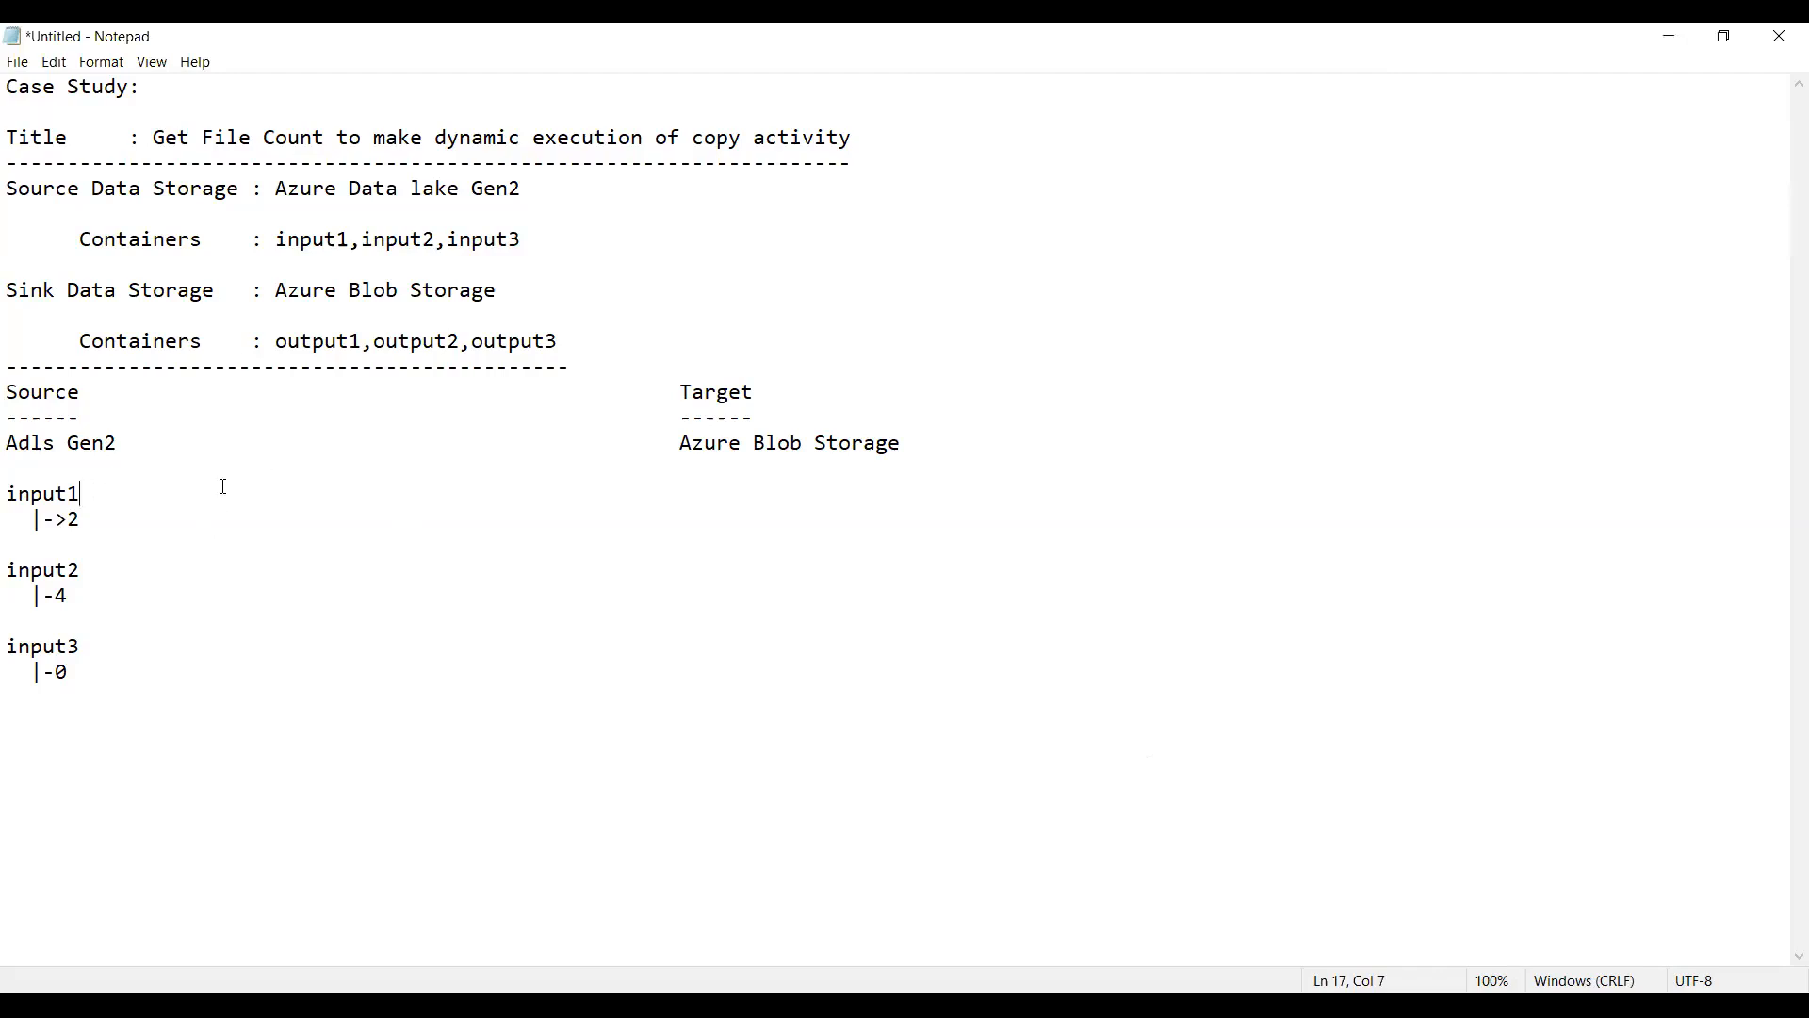
{"action": "left_click", "coordinate": [657, 434]}
Step: Insert a long dashed divider below the input3 entry, leaving a blank line above it
{"action": "left_click", "coordinate": [255, 684]}
{"action": "key", "text": "Return"}
{"action": "type", "text": "----------------------------------------------------------------------------"}
Step: Write the indented expression "lenght(input1)" below the divider, with the branch line "|-2" beneath it
{"action": "key", "text": "Return"}
{"action": "key", "text": "Return"}
{"action": "type", "text": "lenght(input1)"}
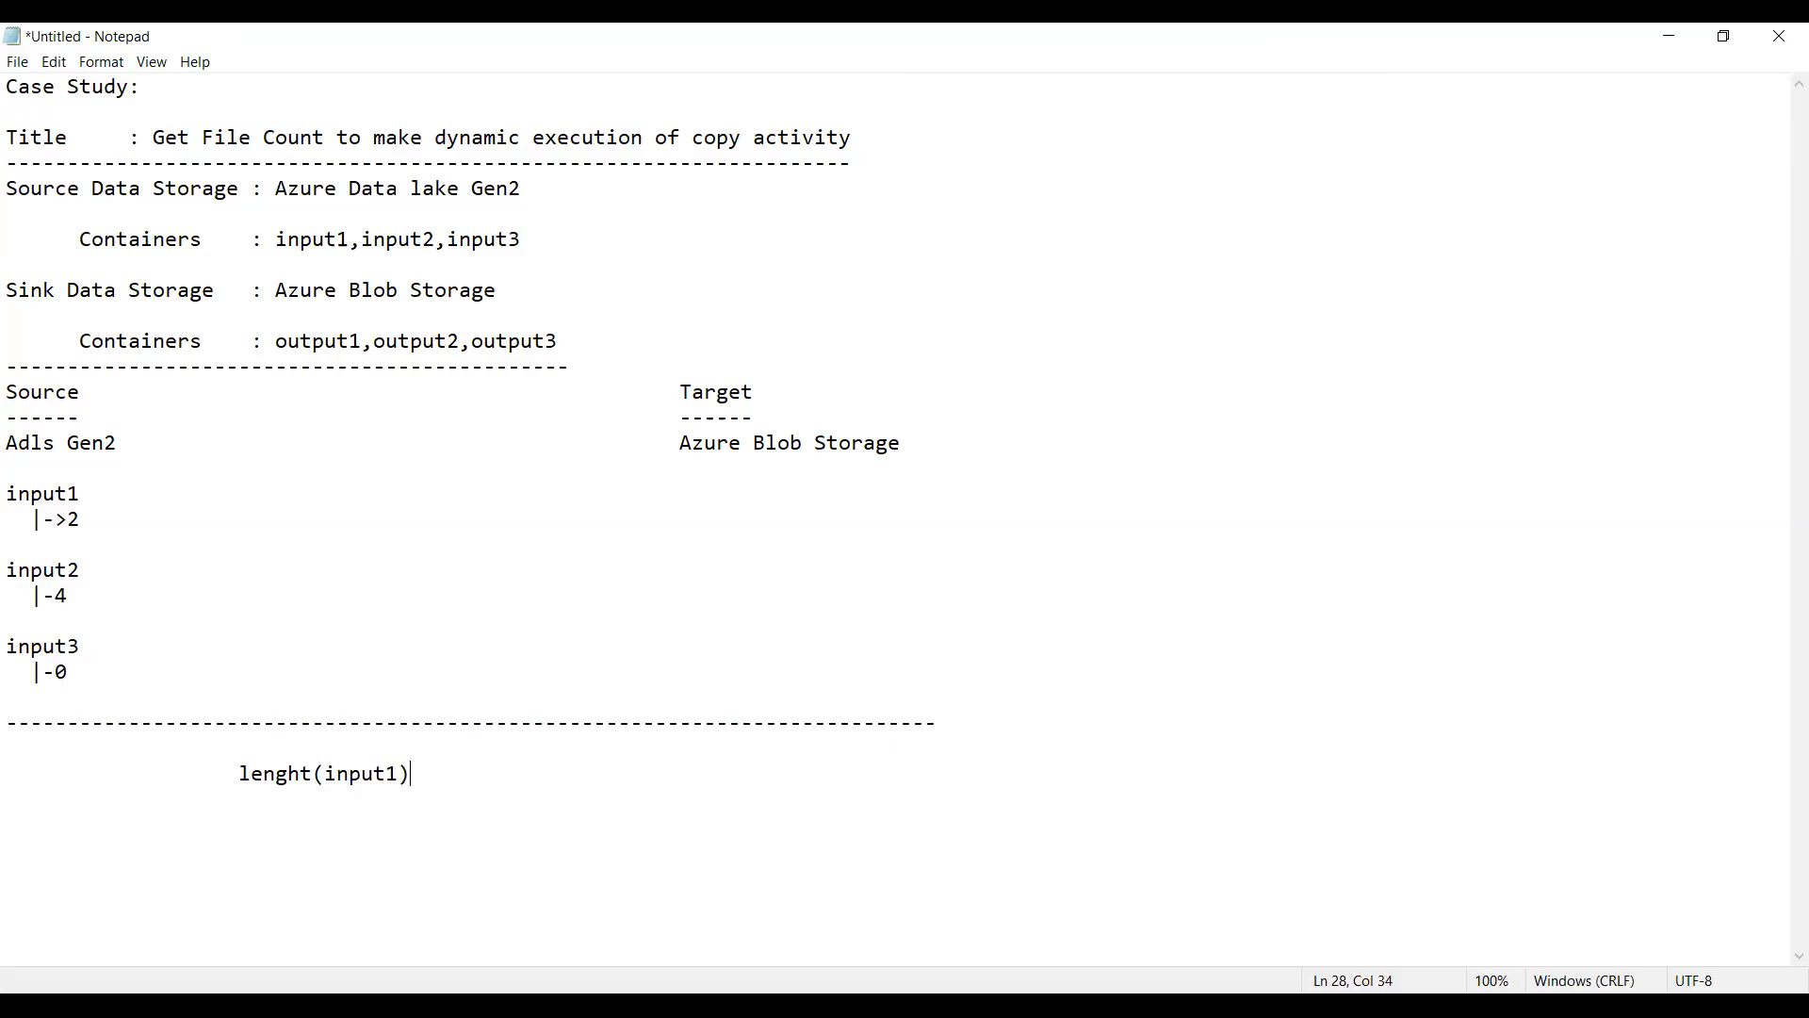
{"action": "key", "text": "Return"}
{"action": "type", "text": "|-2"}
Step: Start a second expression line with the word "length", aligned under the first expression
{"action": "key", "text": "Return"}
{"action": "type", "text": "lengh"}
{"action": "type", "text": "th"}
{"action": "key", "text": "BackSpace"}
Step: Correct the misspelled function name in the first expression so it reads "length(input1)"
{"action": "key", "text": "Up"}
{"action": "key", "text": "Up"}
{"action": "key", "text": "BackSpace"}
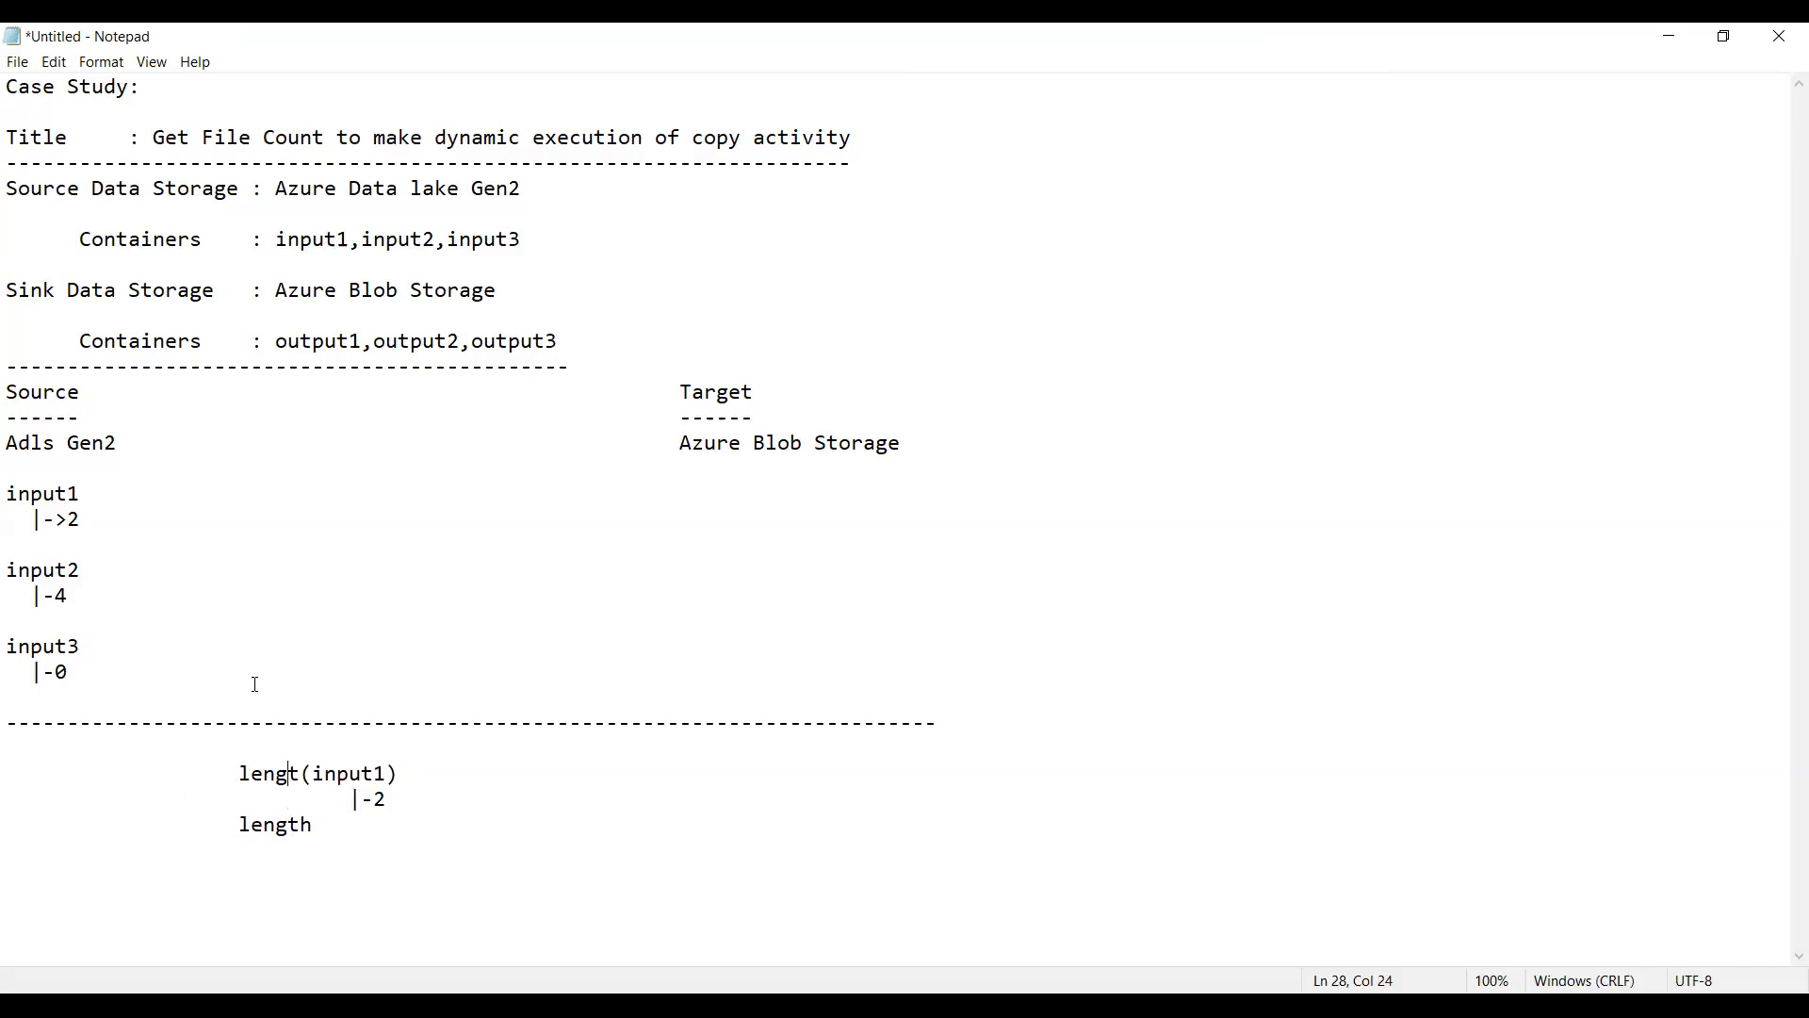
{"action": "type", "text": "h"}
Step: Complete the second expression as "length(input2)" and add the branch line "|-4" beneath it
{"action": "key", "text": "Down"}
{"action": "key", "text": "Down"}
{"action": "type", "text": "(input2"}
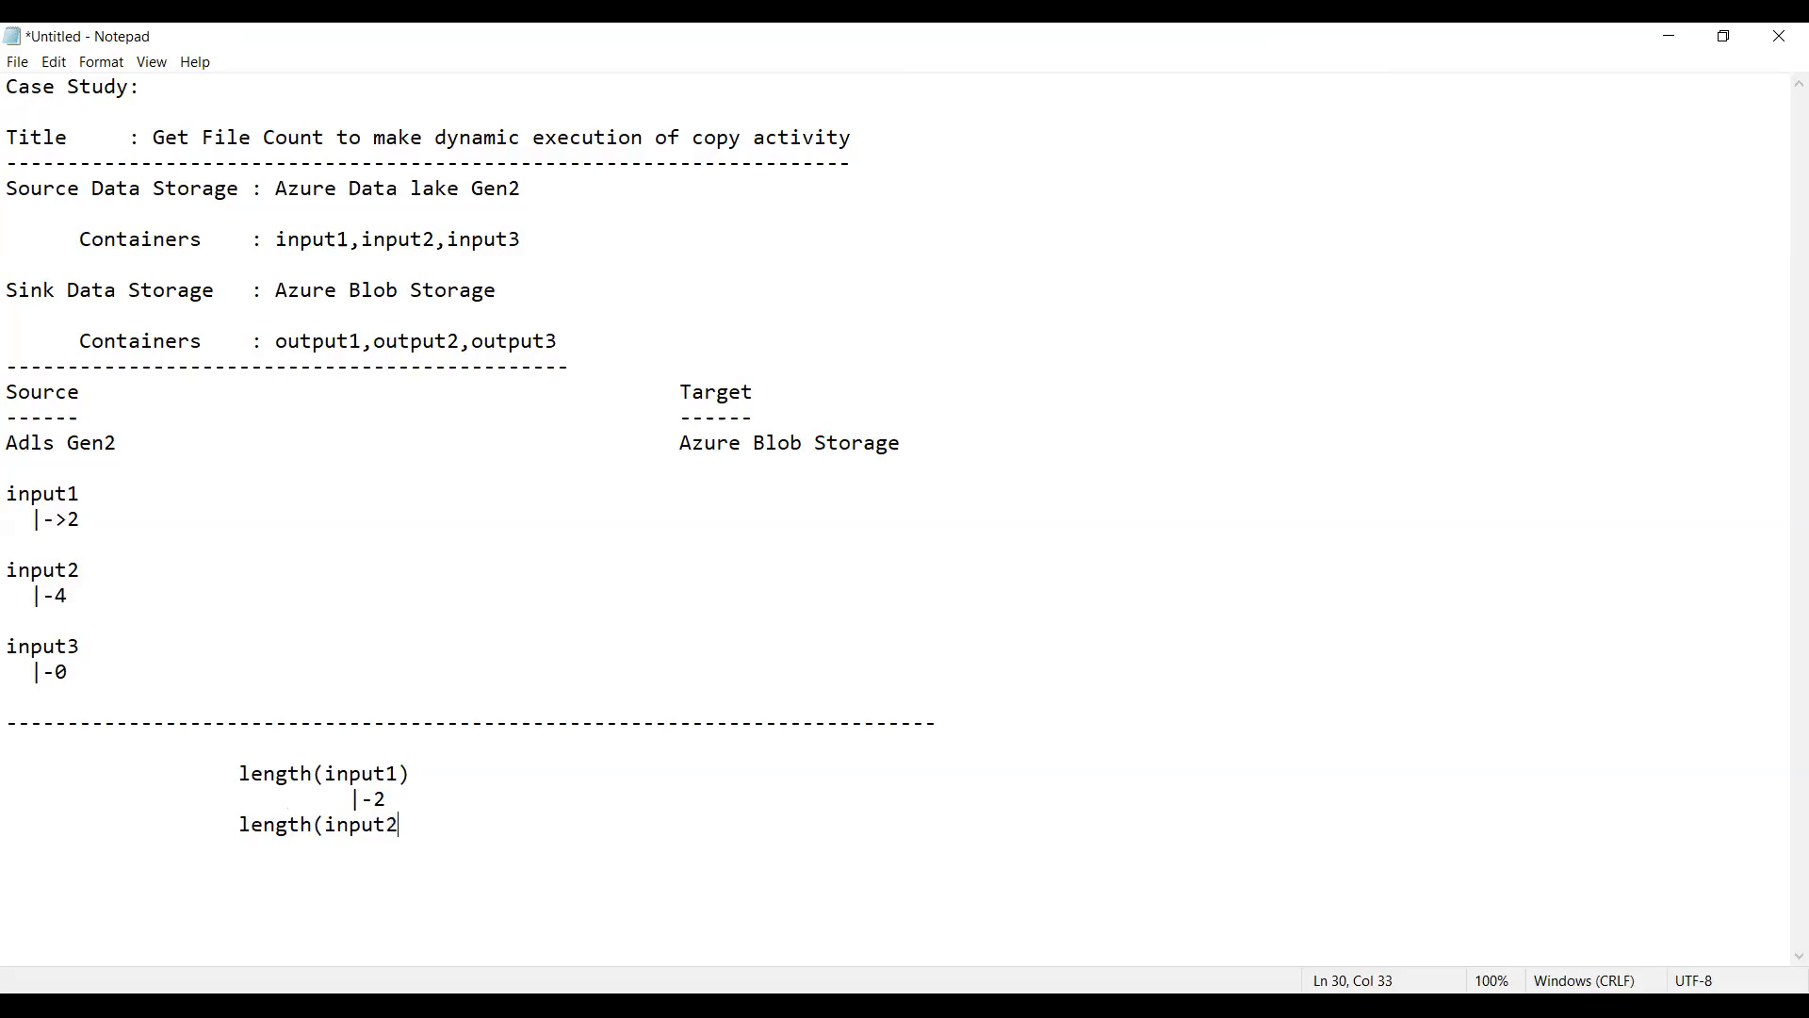
{"action": "type", "text": ")"}
{"action": "key", "text": "Return"}
{"action": "type", "text": "|-4"}
Step: Add a third expression "length(input3)" aligned under the others, with the branch line "|-0" beneath it
{"action": "key", "text": "Return"}
{"action": "key", "text": "BackSpace"}
{"action": "type", "text": "length(input3"}
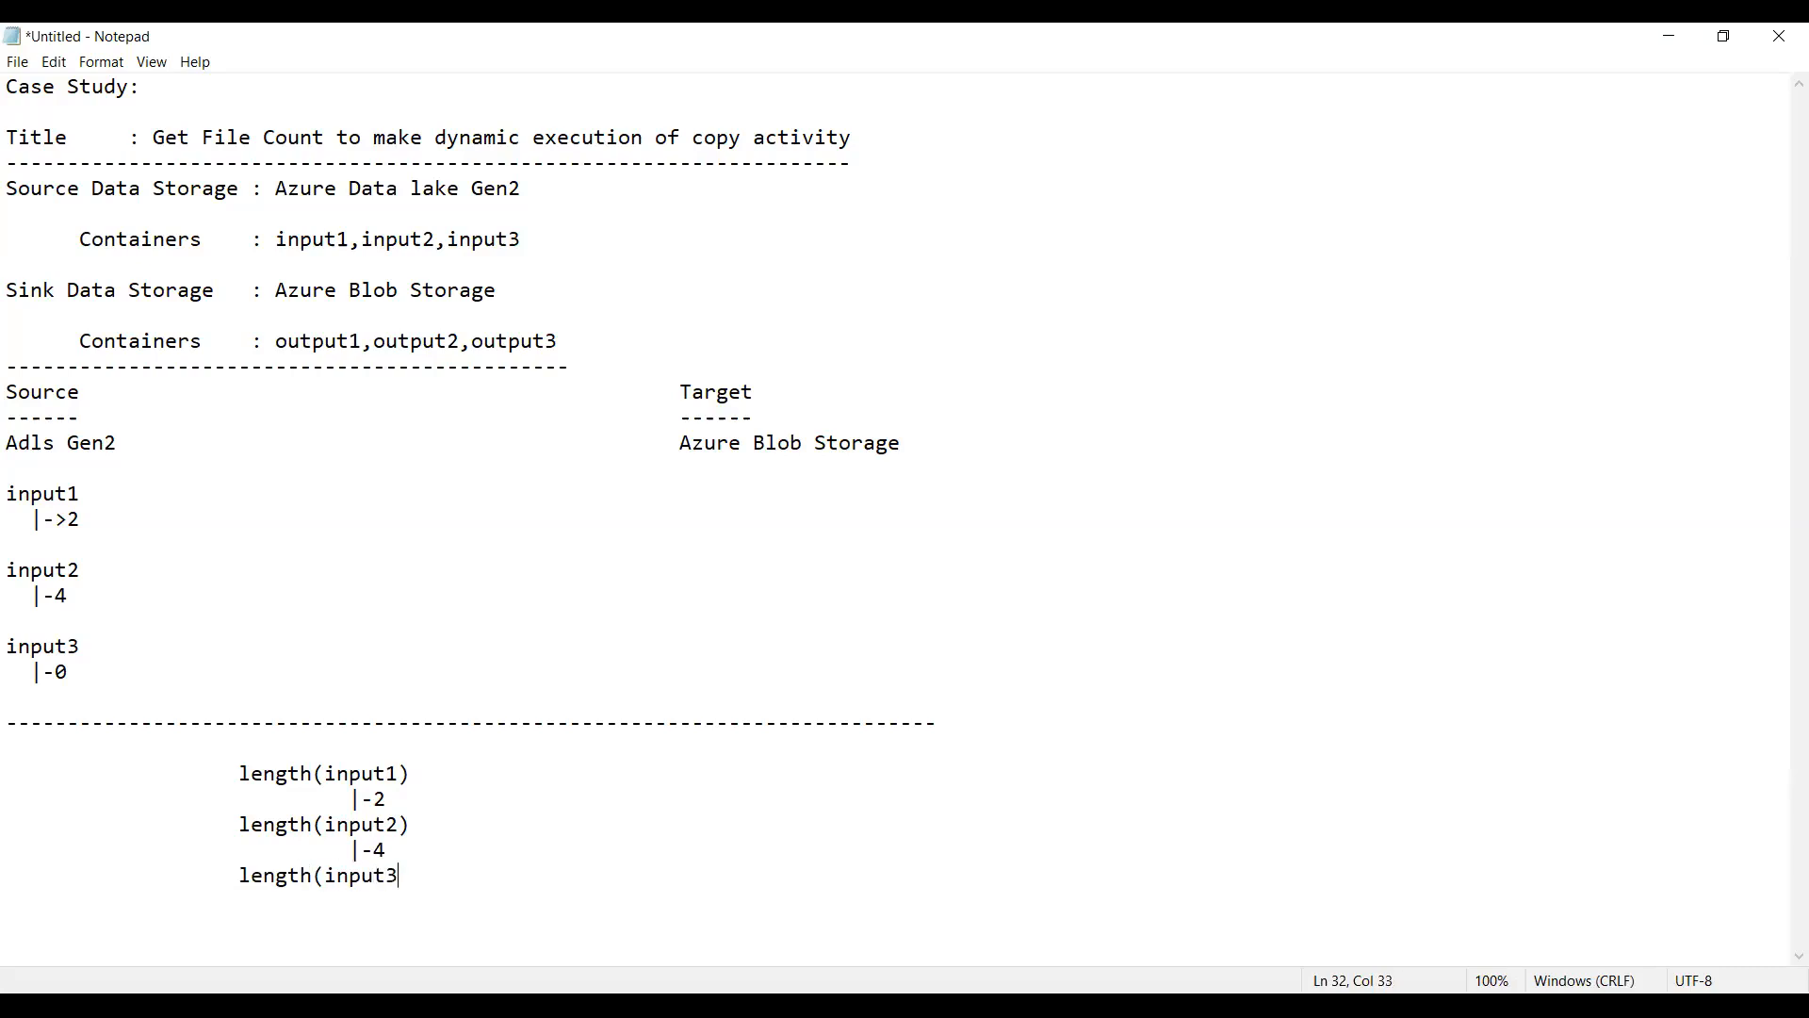
{"action": "type", "text": ")"}
{"action": "key", "text": "Return"}
{"action": "type", "text": "|-0"}
Step: Insert "notequal(" before length(input1) and shift its "|-2" branch line back under the argument
{"action": "left_click", "coordinate": [241, 769]}
{"action": "type", "text": "not"}
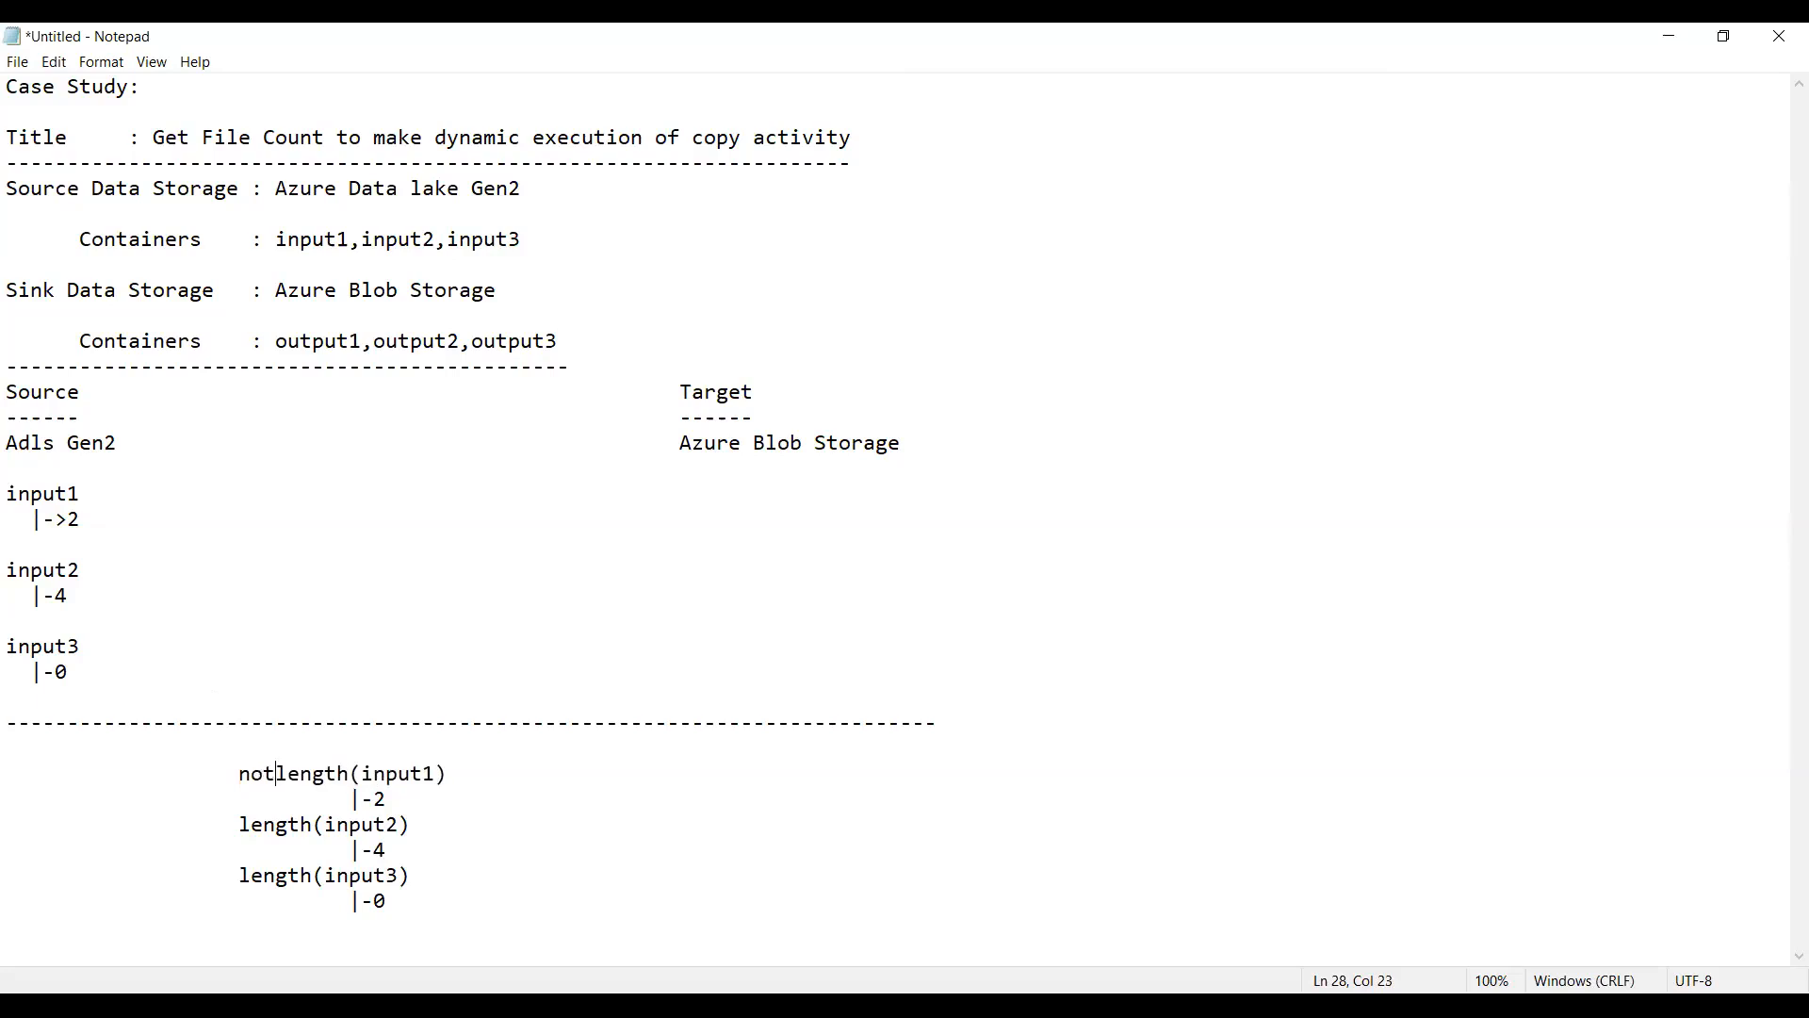
{"action": "type", "text": "e"}
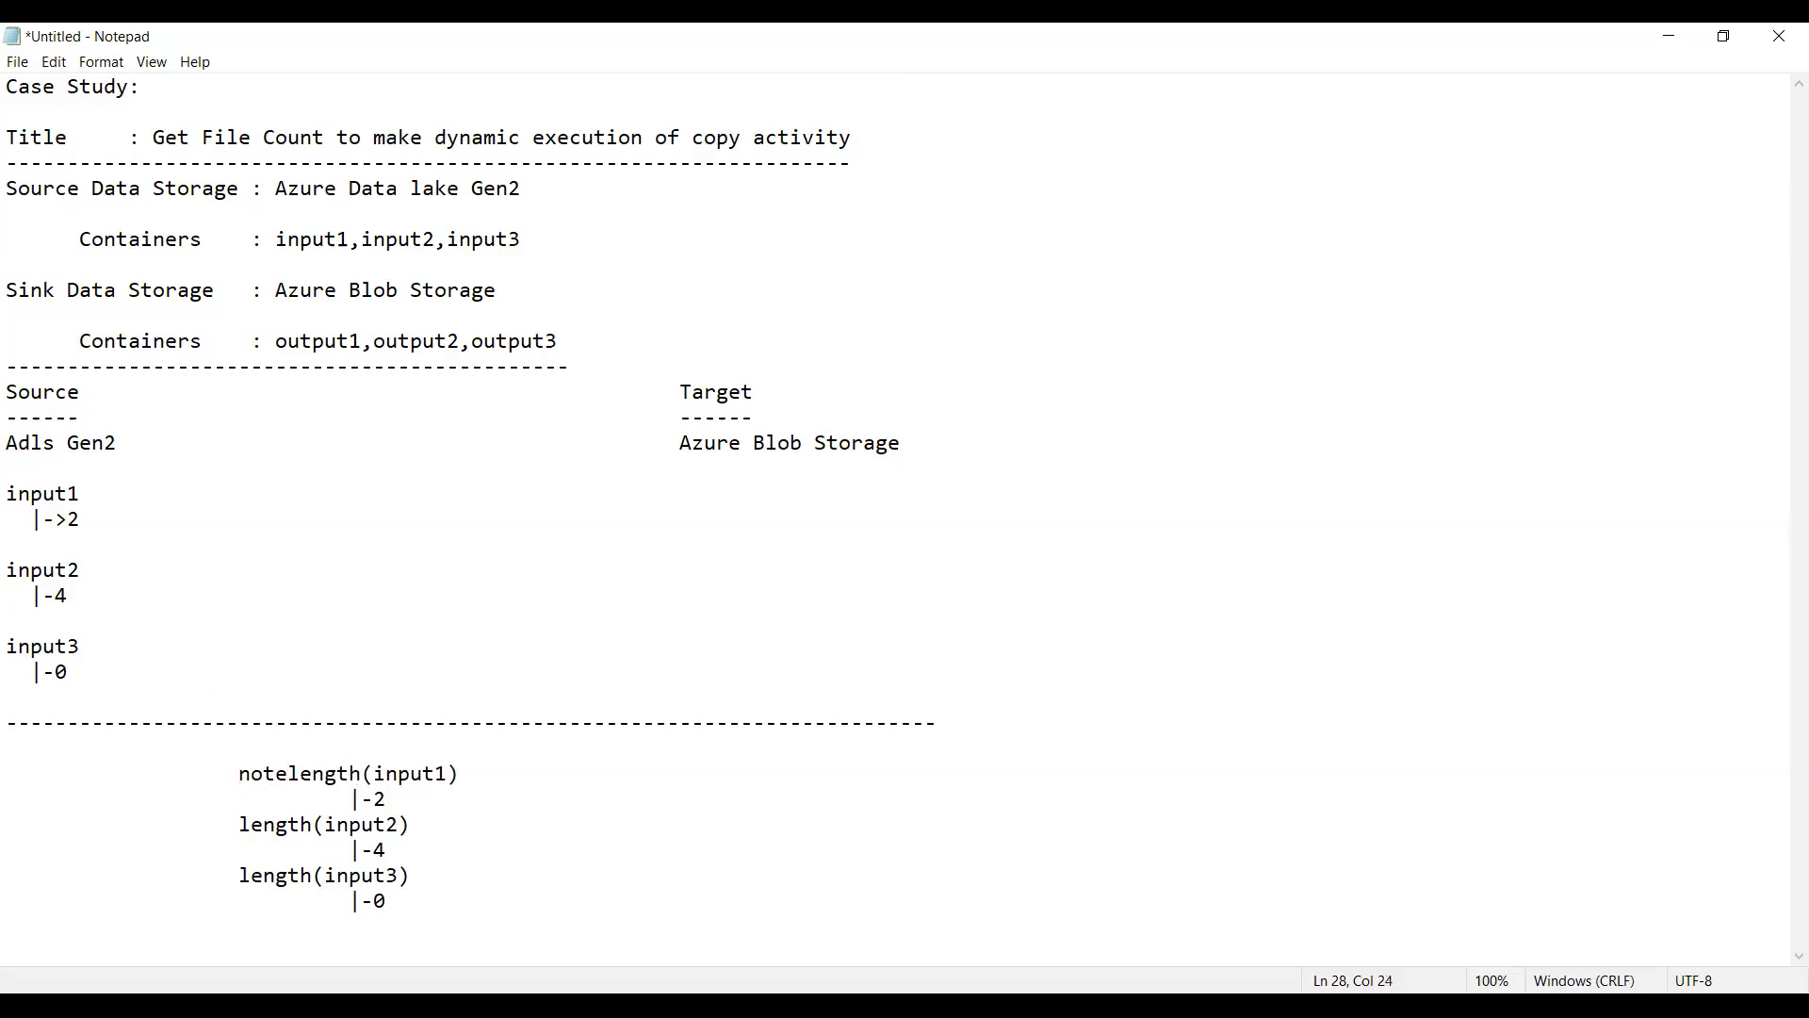
{"action": "type", "text": "qual"}
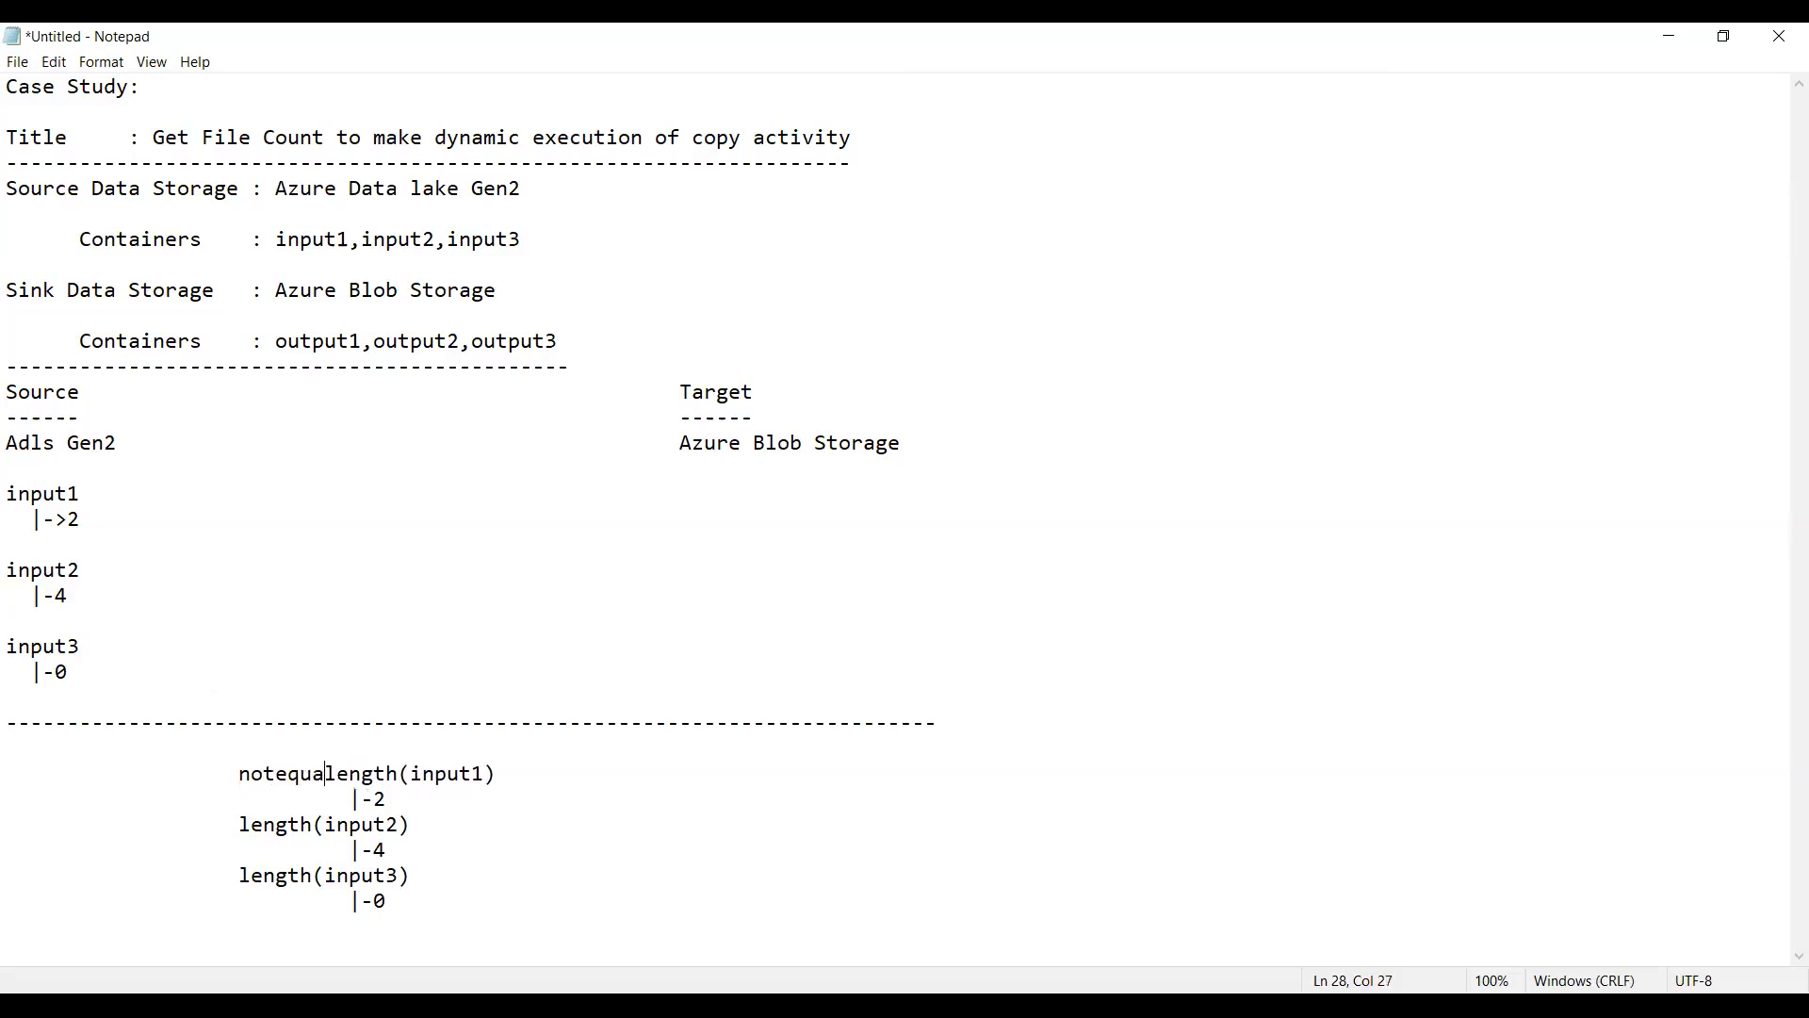
{"action": "type", "text": "("}
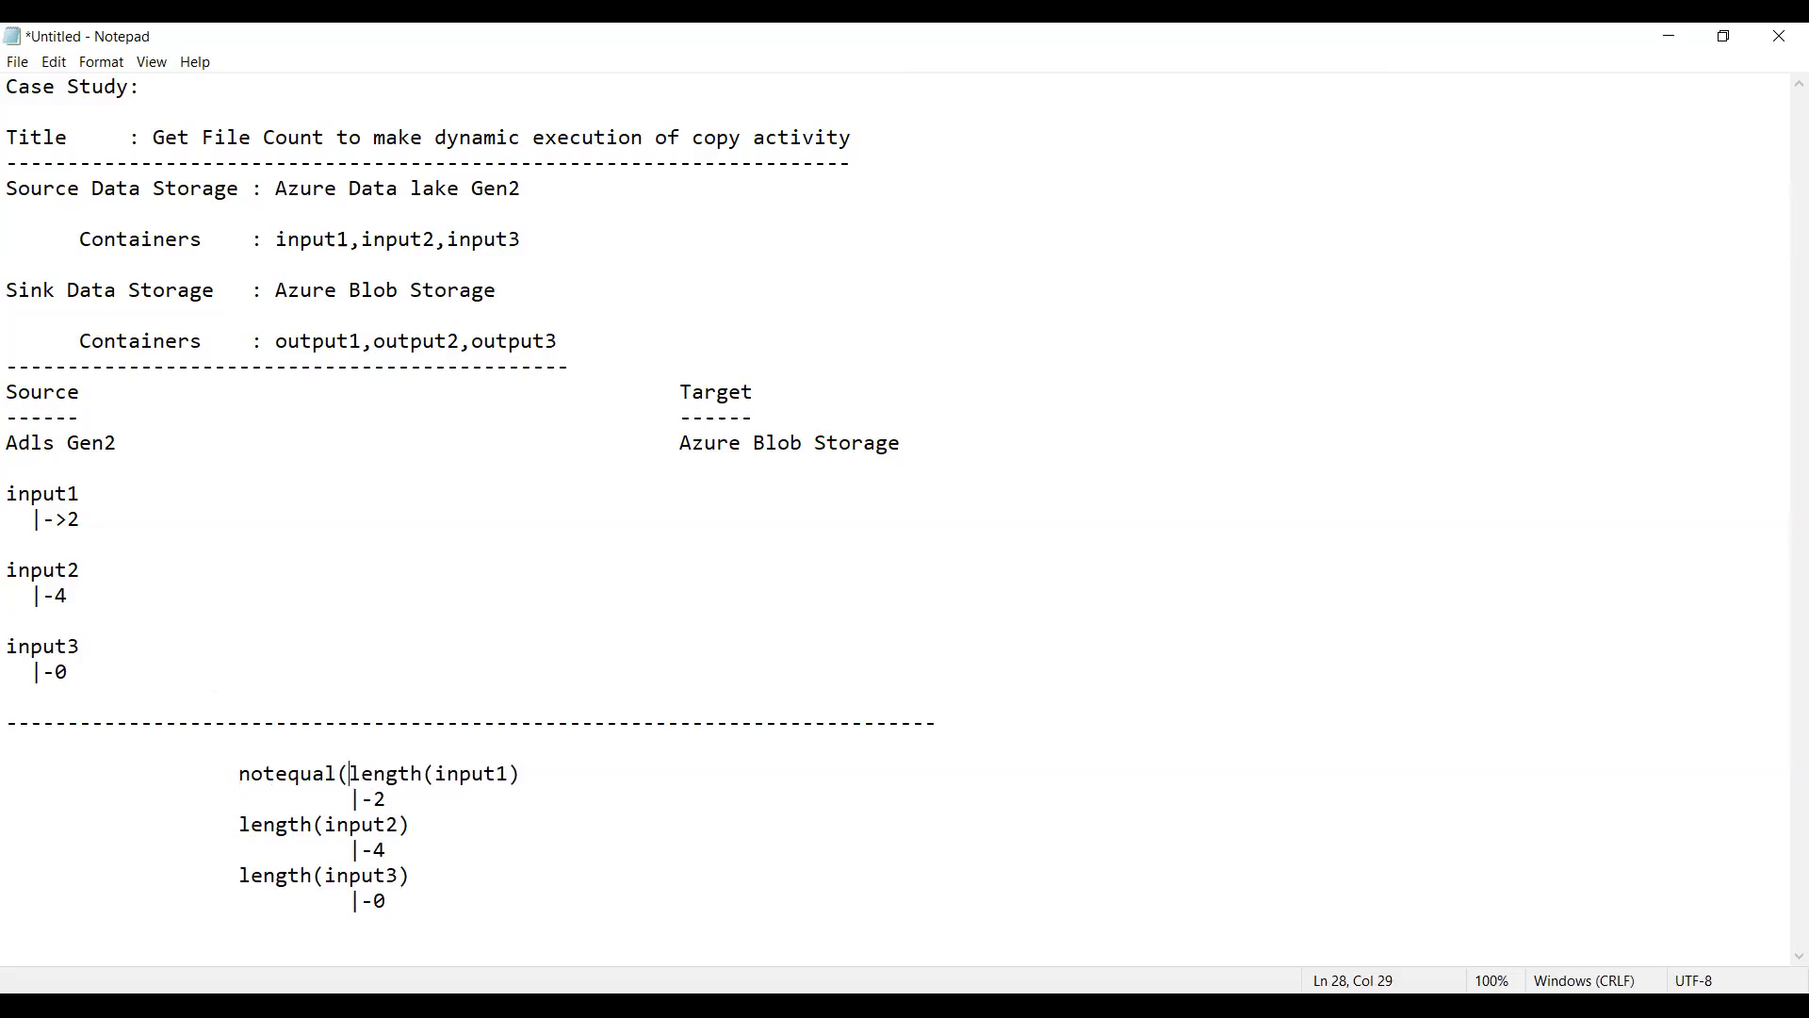
{"action": "key", "text": "Right"}
{"action": "key", "text": "Right"}
{"action": "key", "text": "Left"}
{"action": "key", "text": "Left"}
{"action": "key", "text": "Left"}
{"action": "key", "text": "Up"}
{"action": "key", "text": "Right"}
Step: Complete the input1 expression by appending ",0)-->True------Copy"
{"action": "type", "text": ",0)"}
{"action": "type", "text": "-->True------Copy"}
Step: Insert "notequal(" before length(input2) and shift its "|-4" branch line back under the argument
{"action": "key", "text": "Down"}
{"action": "key", "text": "Down"}
{"action": "key", "text": "Left"}
{"action": "key", "text": "Left"}
{"action": "key", "text": "Left"}
{"action": "type", "text": "notequal"}
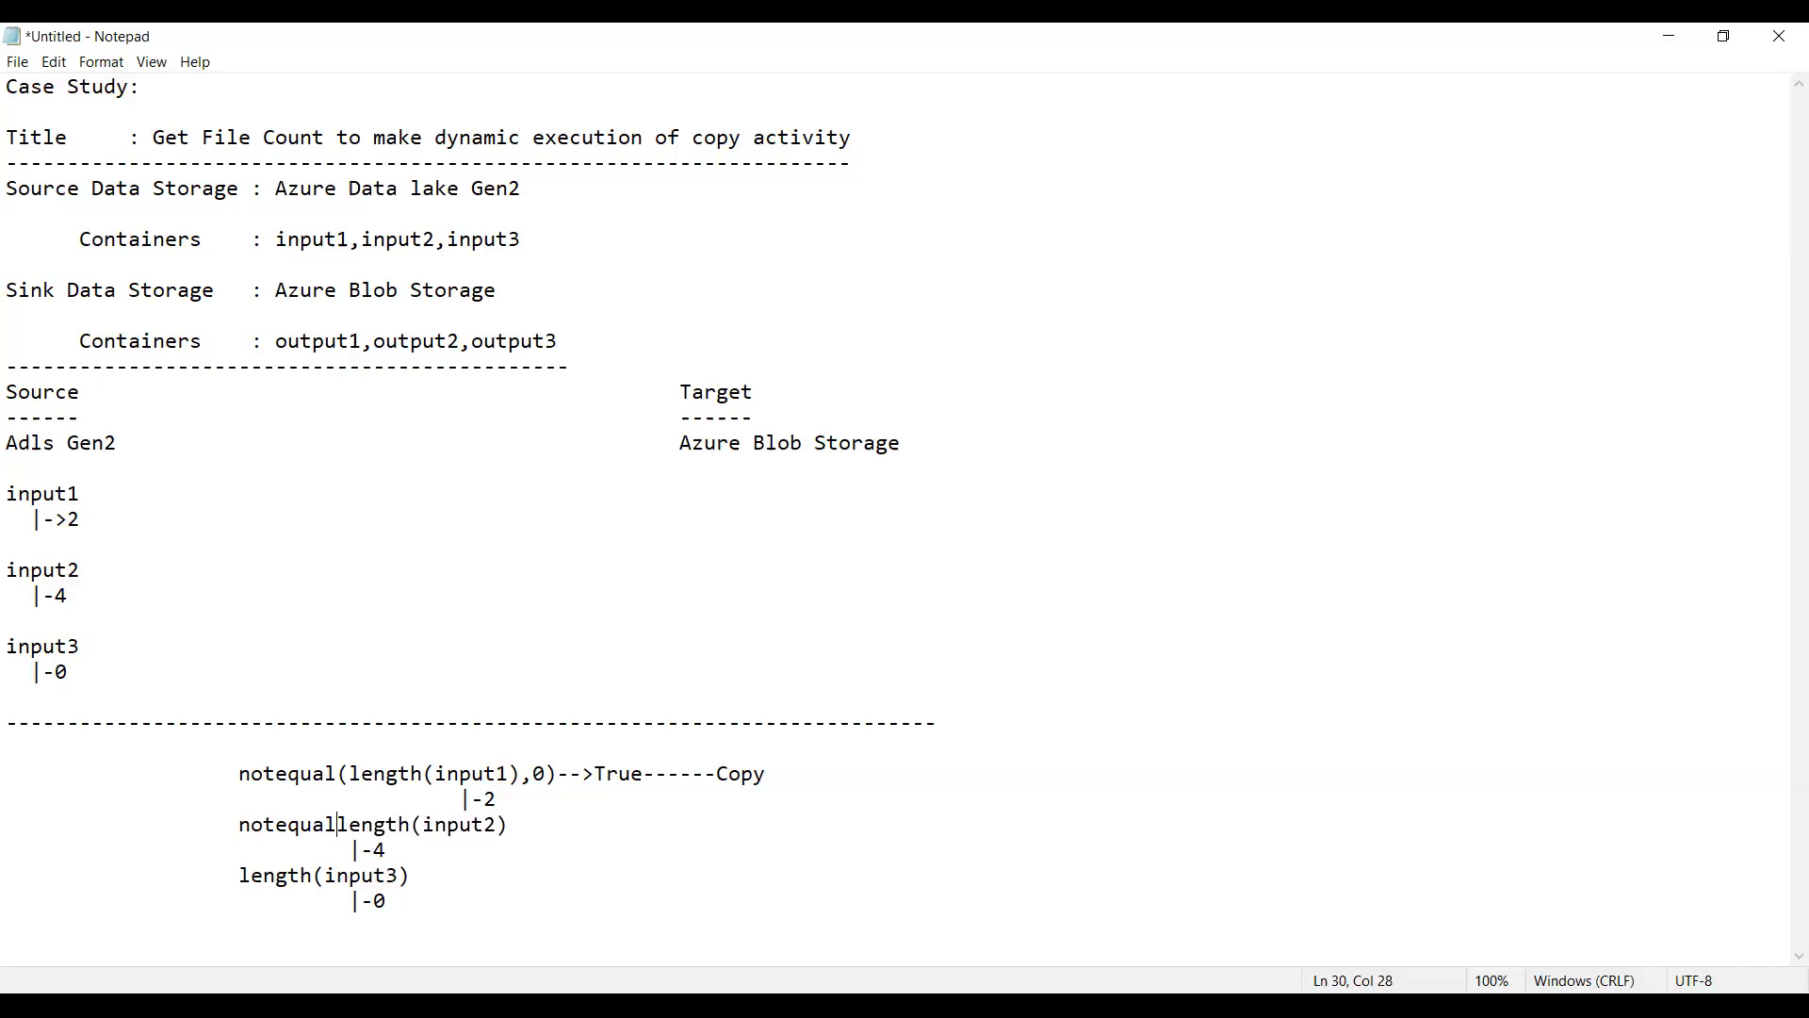
{"action": "type", "text": "("}
{"action": "key", "text": "Right"}
{"action": "key", "text": "Down"}
{"action": "key", "text": "Left"}
{"action": "key", "text": "Left"}
{"action": "key", "text": "Left"}
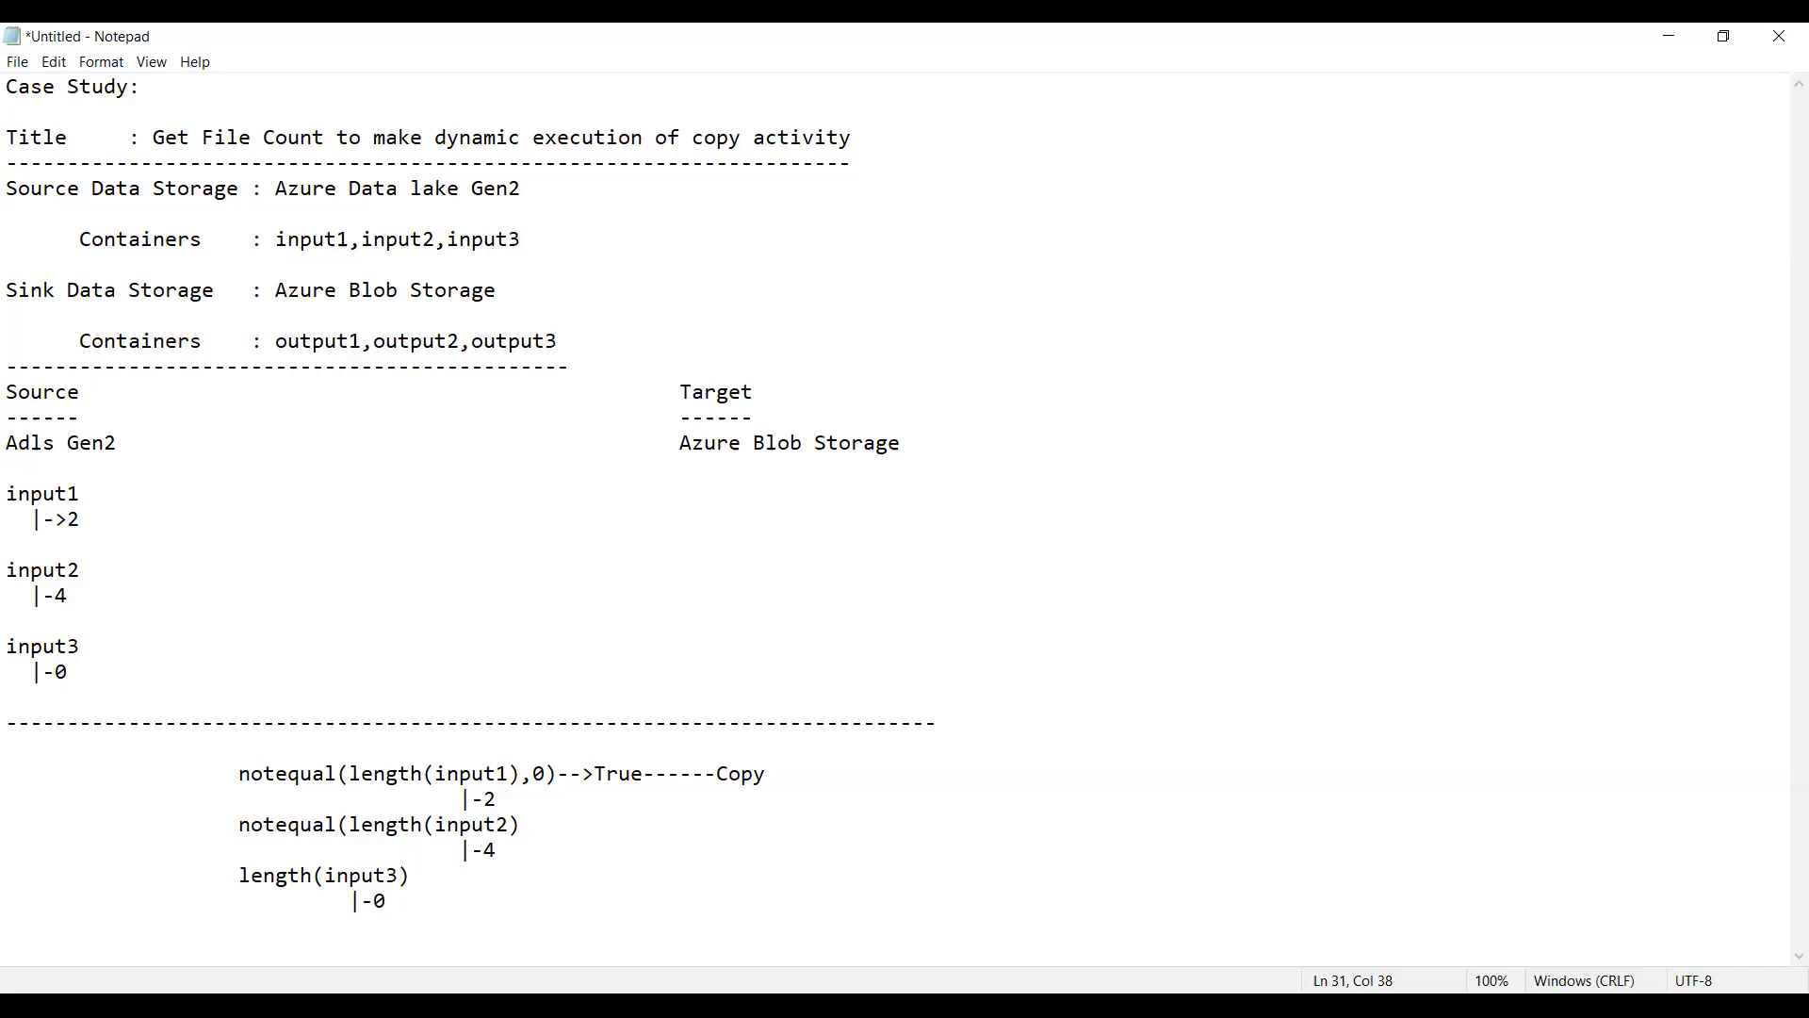
Step: Complete the input2 expression by appending ",0)-->True------Copy"
{"action": "key", "text": "Right"}
{"action": "key", "text": "Right"}
{"action": "type", "text": "0)-->True------Copy"}
Step: Insert "notequal(" before length(input3) and shift its "|-0" branch line back under the argument
{"action": "left_click", "coordinate": [574, 842]}
{"action": "key", "text": "Down"}
{"action": "key", "text": "Left"}
{"action": "key", "text": "Left"}
{"action": "key", "text": "Left"}
{"action": "key", "text": "Left"}
{"action": "key", "text": "Left"}
{"action": "key", "text": "Left"}
{"action": "type", "text": "not"}
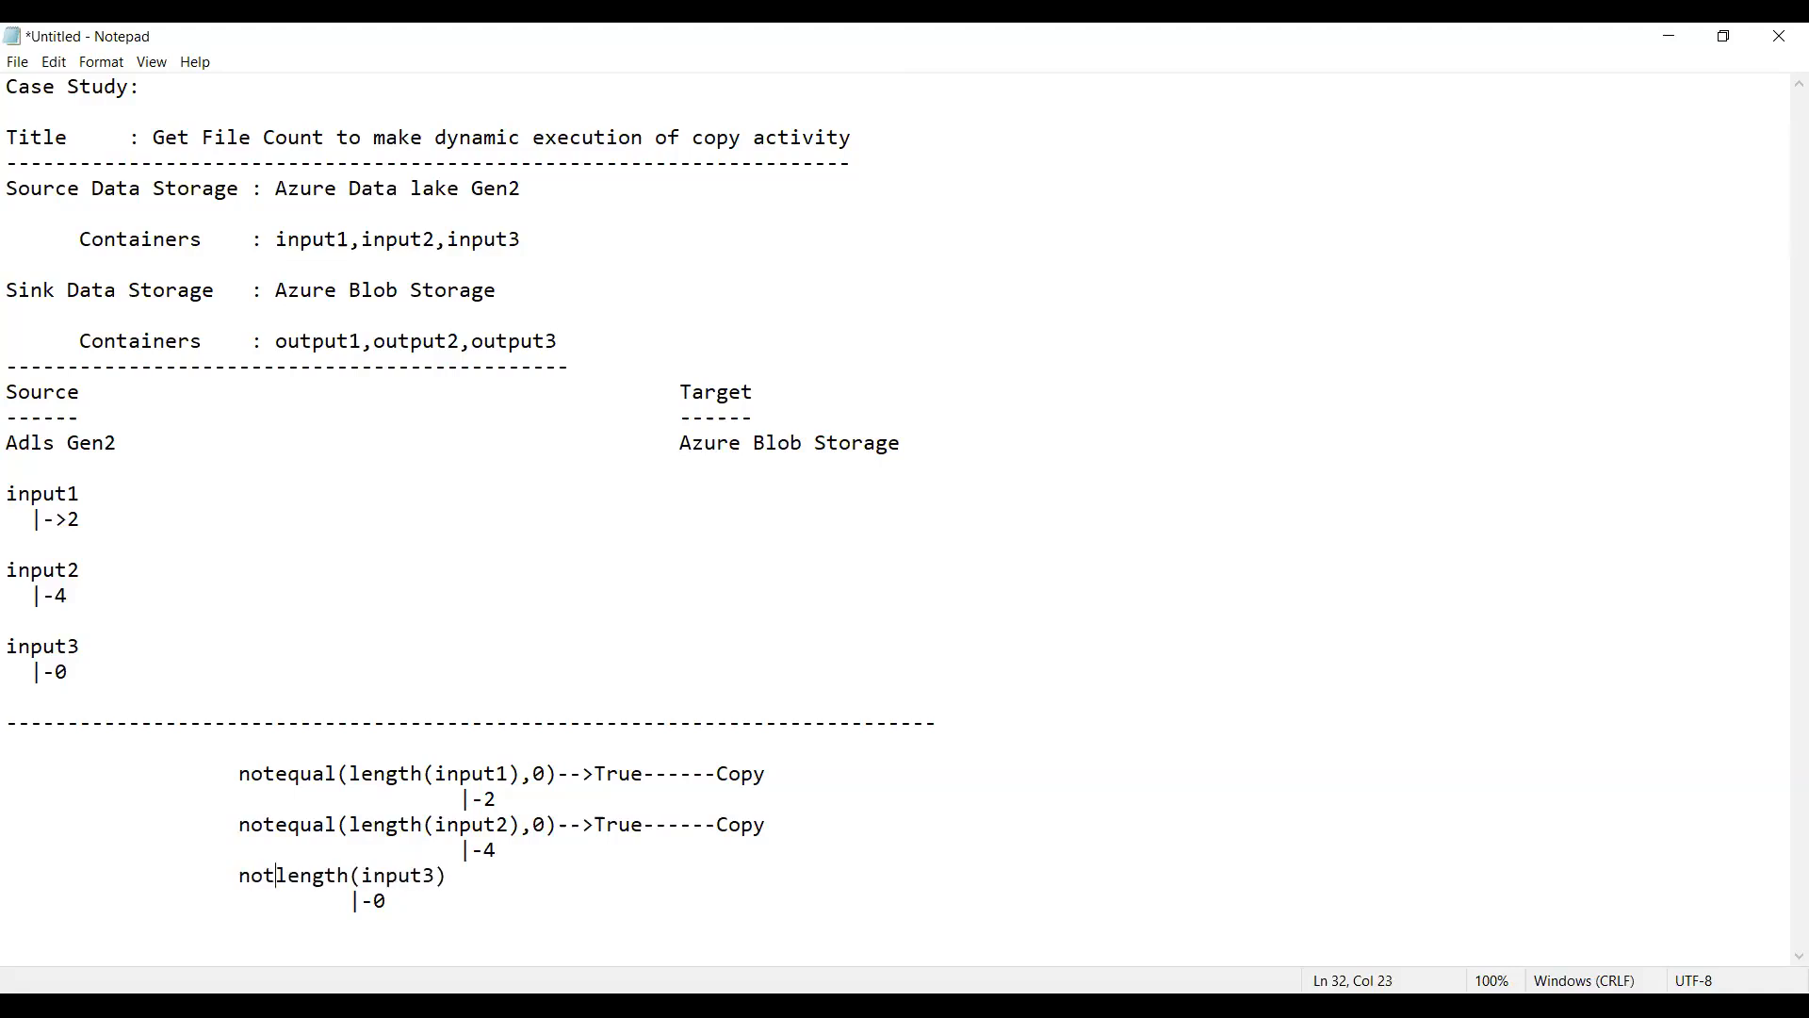
{"action": "type", "text": "equal"}
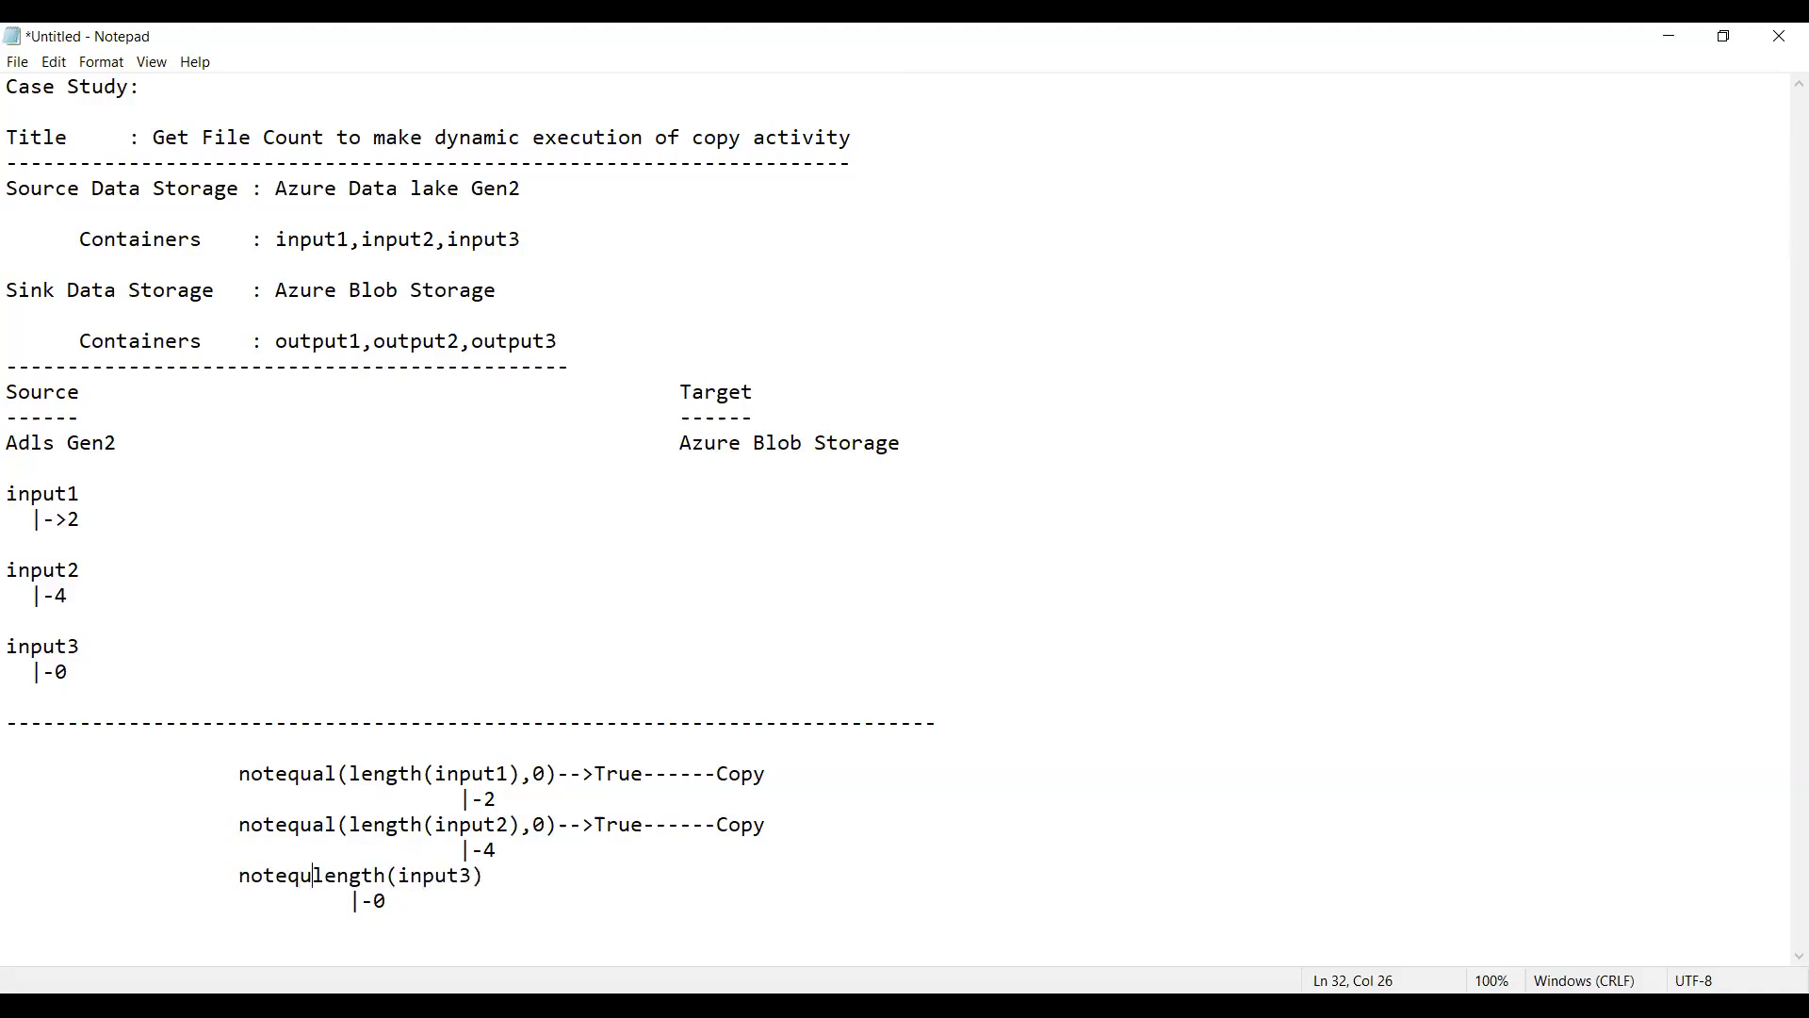
{"action": "type", "text": "("}
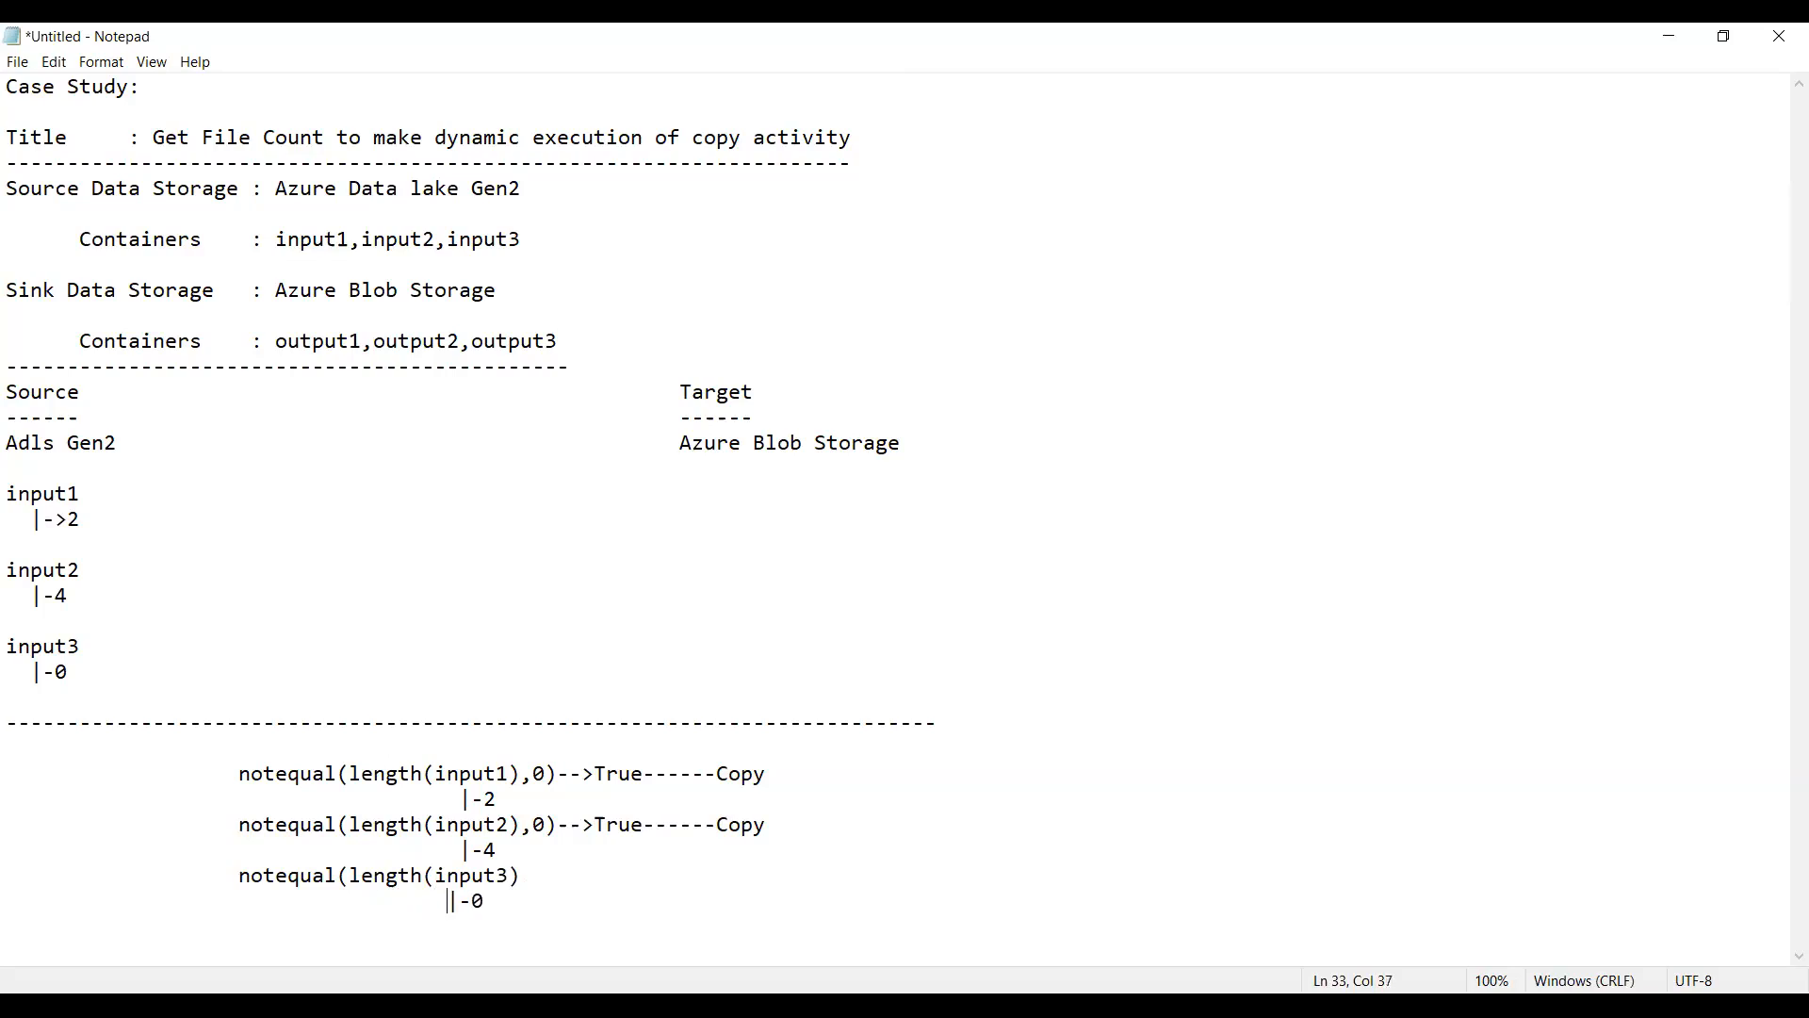
Step: Complete the input3 expression so it reads "notequal(length(input3),0)-->False---Don't copy"
{"action": "key", "text": "Up"}
{"action": "key", "text": "Right"}
{"action": "key", "text": "Right"}
{"action": "key", "text": "Right"}
{"action": "type", "text": "),0"}
{"action": "type", "text": ")"}
{"action": "type", "text": "-"}
{"action": "type", "text": "->"}
{"action": "type", "text": "False"}
{"action": "type", "text": "--"}
{"action": "type", "text": "-"}
{"action": "type", "text": "Don"}
{"action": "type", "text": ","}
{"action": "key", "text": "BackSpace"}
{"action": "type", "text": "'tcopy"}
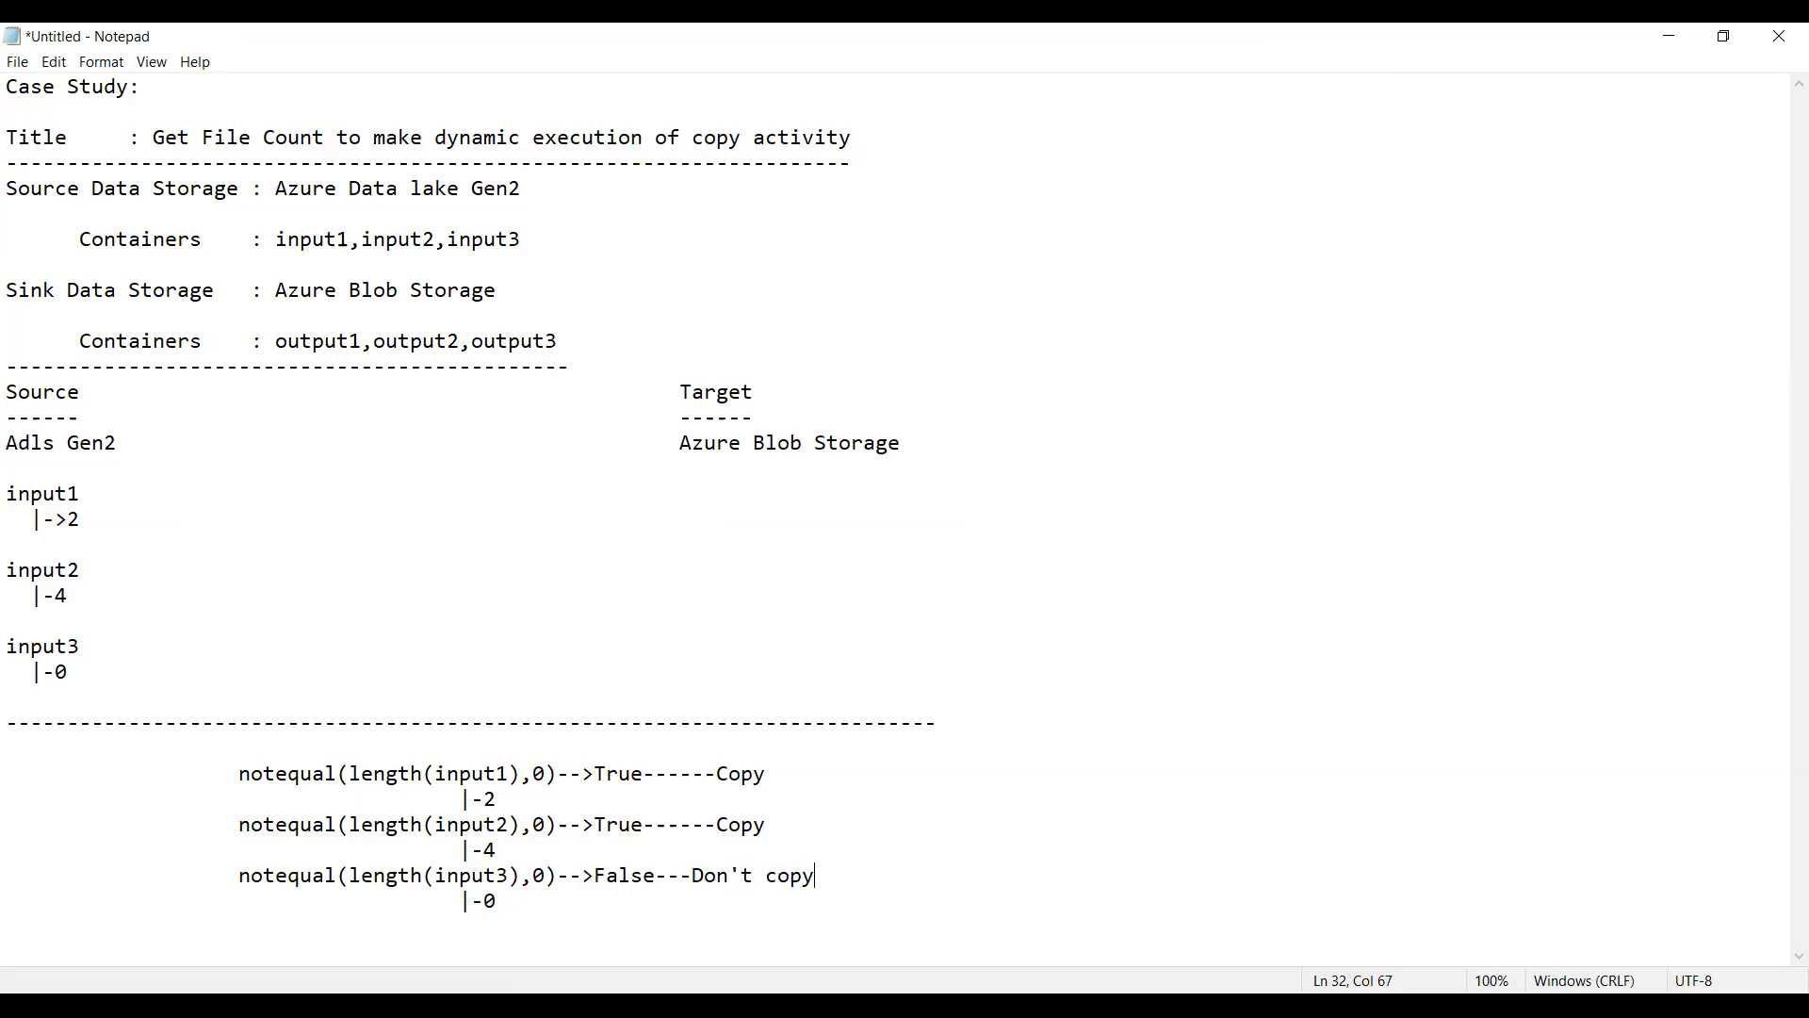
Step: Copy the block of three notequal expressions together with their branch lines
{"action": "key", "text": "shift+Home"}
{"action": "key", "text": "ctrl+End"}
{"action": "key", "text": "shift+Up"}
{"action": "key", "text": "shift+Up"}
{"action": "key", "text": "shift+Up"}
{"action": "key", "text": "shift+Up"}
{"action": "key", "text": "shift+Up"}
{"action": "key", "text": "shift+Up"}
{"action": "key", "text": "ctrl+c"}
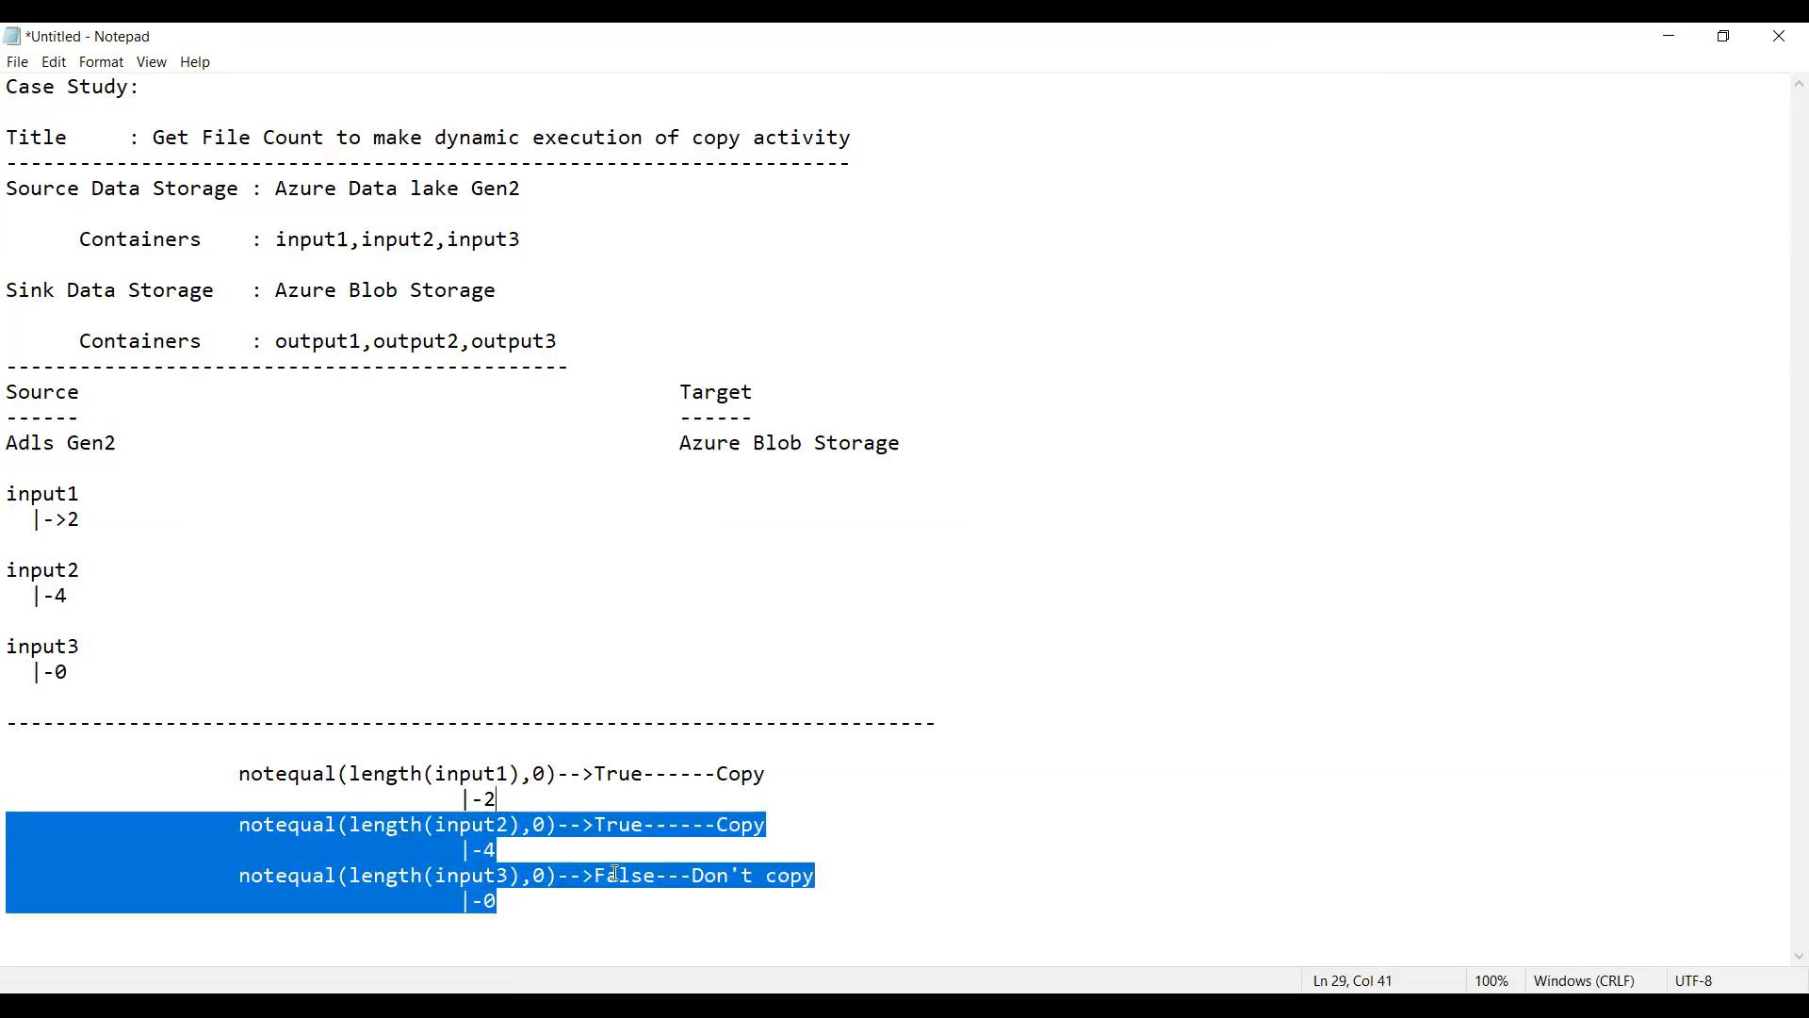
{"action": "key", "text": "Left"}
{"action": "key", "text": "Down"}
{"action": "key", "text": "Down"}
{"action": "key", "text": "Down"}
{"action": "key", "text": "Down"}
{"action": "key", "text": "Down"}
{"action": "key", "text": "Down"}
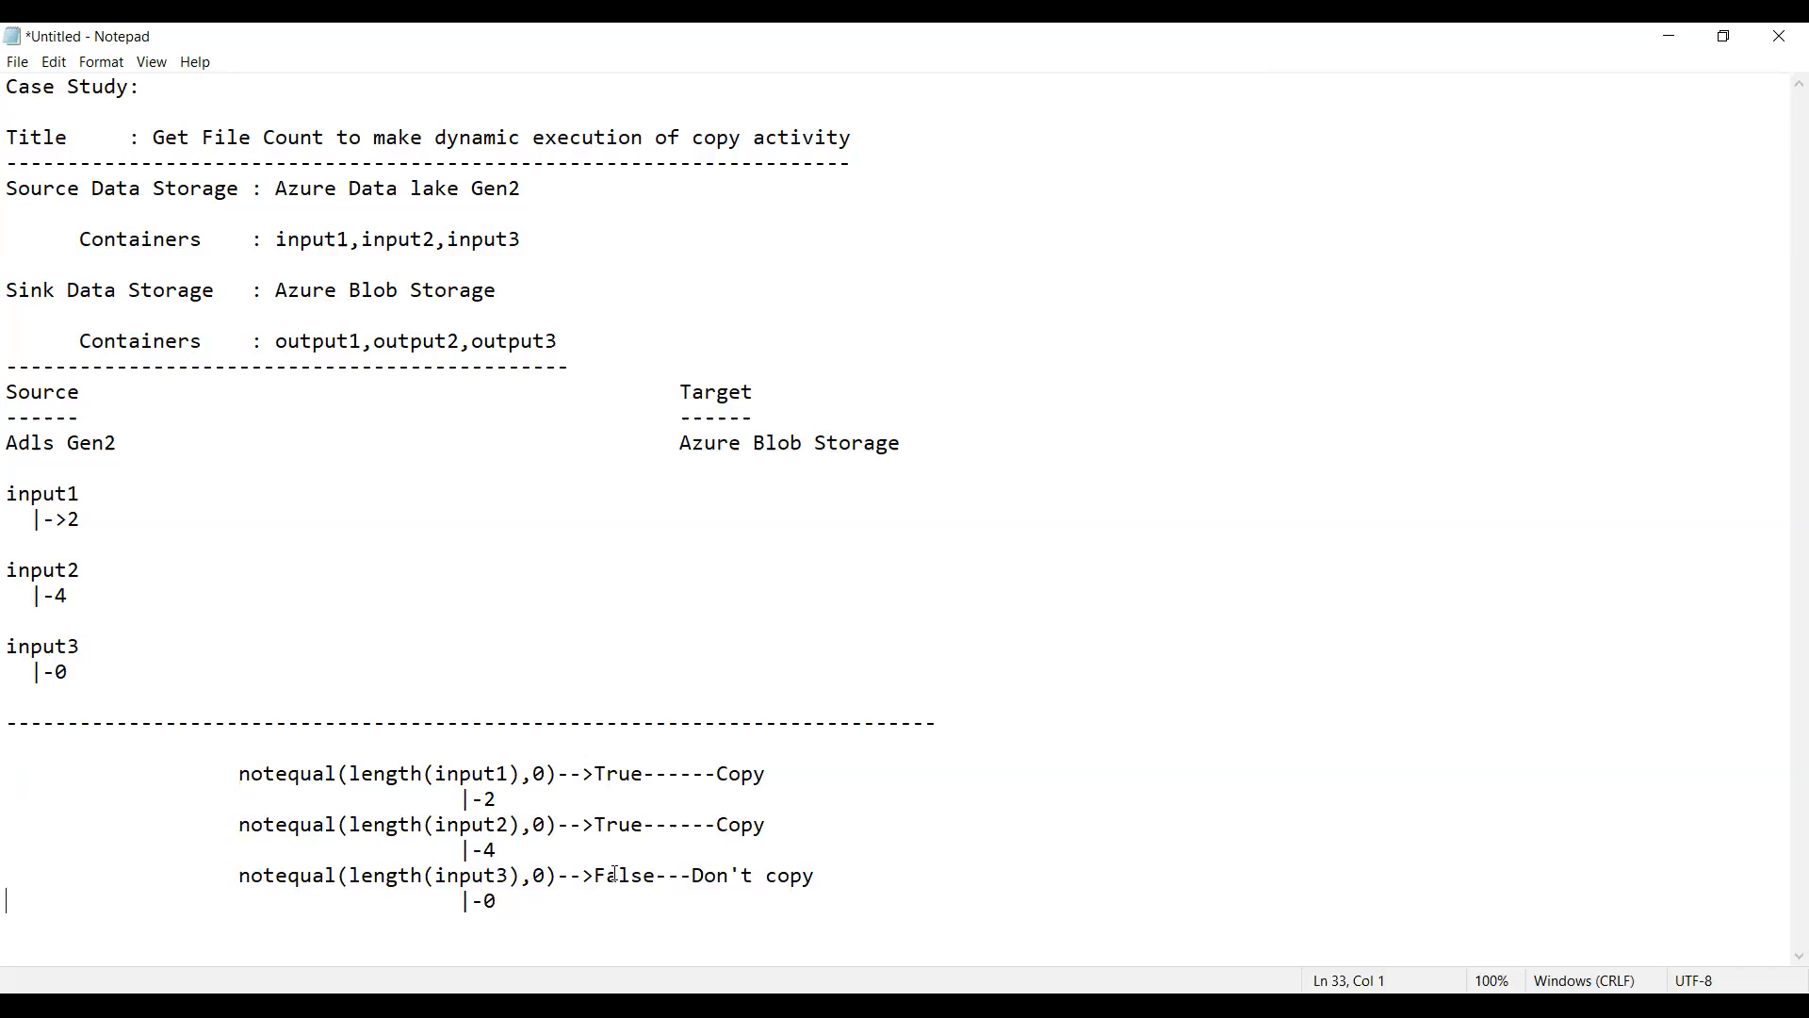
Step: Add a full-width dashed divider below the notequal block, followed by blank lines
{"action": "key", "text": "Right"}
{"action": "key", "text": "Right"}
{"action": "key", "text": "Right"}
{"action": "key", "text": "Right"}
{"action": "key", "text": "Right"}
{"action": "key", "text": "Right"}
{"action": "key", "text": "Right"}
{"action": "key", "text": "Right"}
{"action": "key", "text": "Right"}
{"action": "key", "text": "Right"}
{"action": "key", "text": "Right"}
{"action": "key", "text": "Right"}
{"action": "key", "text": "Right"}
{"action": "key", "text": "Right"}
{"action": "key", "text": "Right"}
{"action": "key", "text": "Right"}
{"action": "key", "text": "Right"}
{"action": "key", "text": "Right"}
{"action": "key", "text": "Right"}
{"action": "key", "text": "Right"}
{"action": "key", "text": "Return"}
{"action": "key", "text": "Return"}
{"action": "type", "text": "-----------------------------------------------------------------------------"}
{"action": "key", "text": "Return"}
{"action": "key", "text": "Return"}
{"action": "key", "text": "Return"}
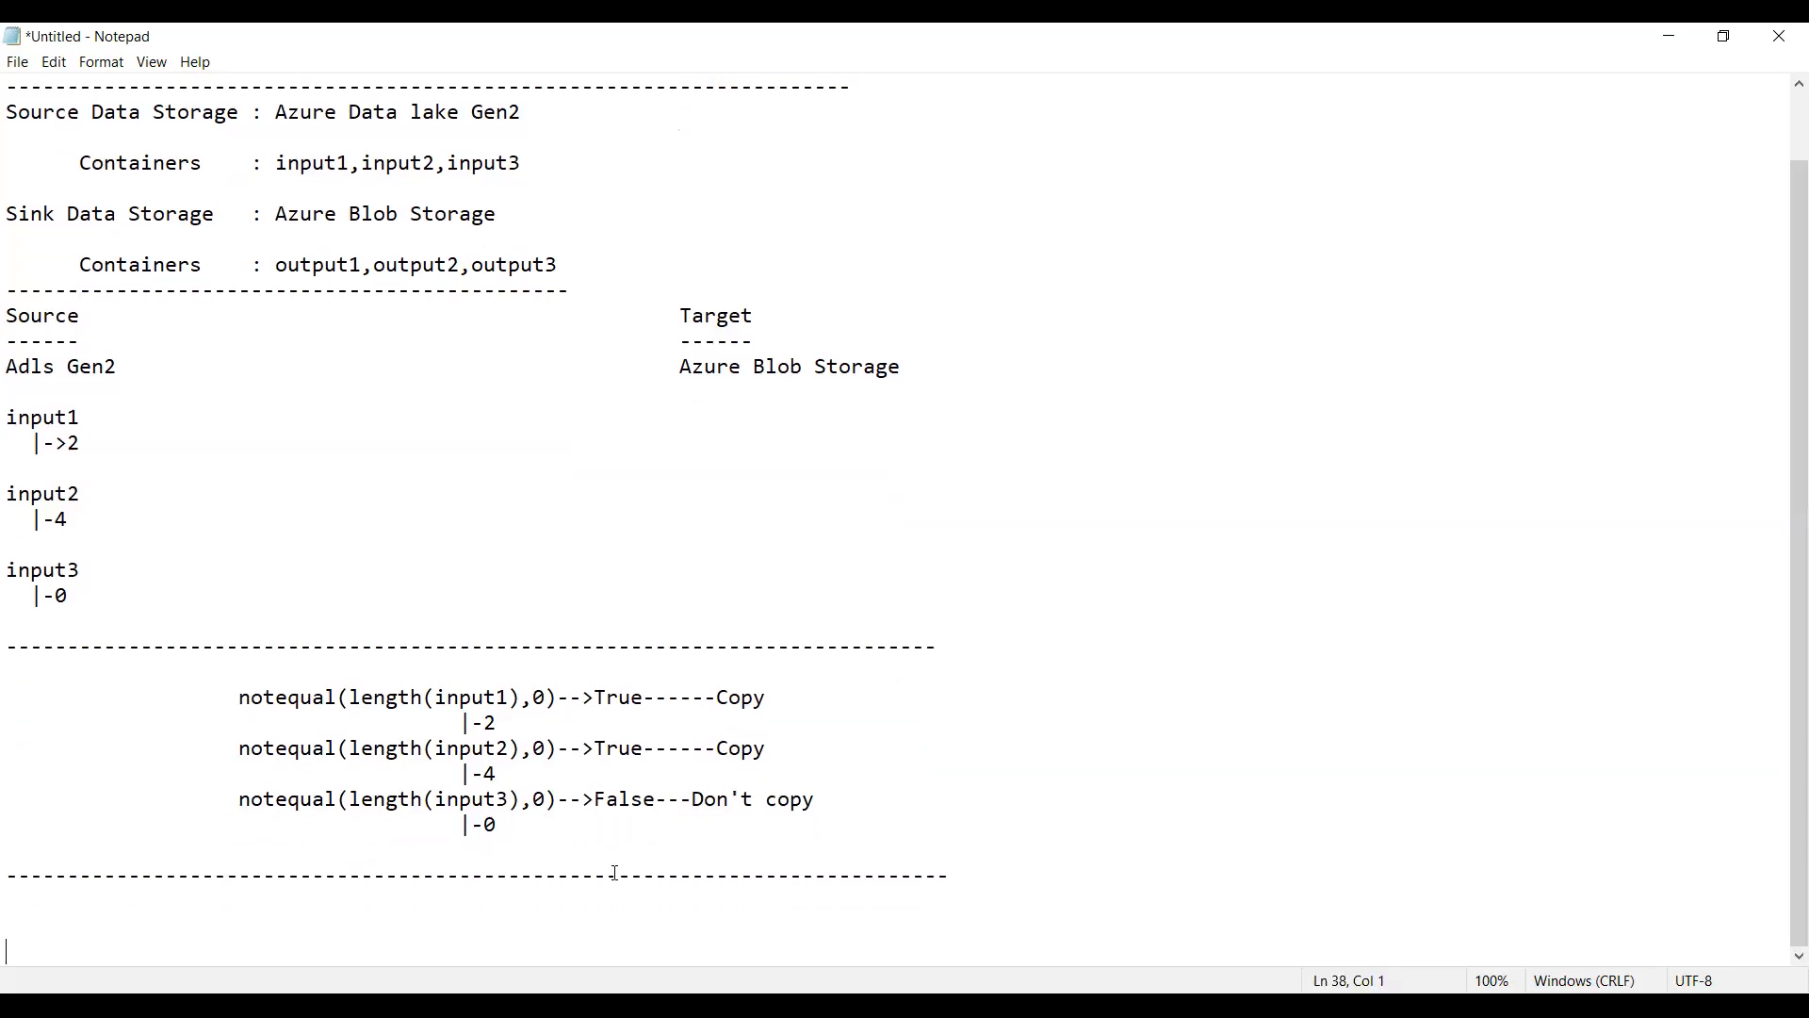
Step: Paste the copied expression block below the new divider
{"action": "key", "text": "ctrl+v"}
{"action": "key", "text": "Up"}
{"action": "key", "text": "Up"}
{"action": "key", "text": "Up"}
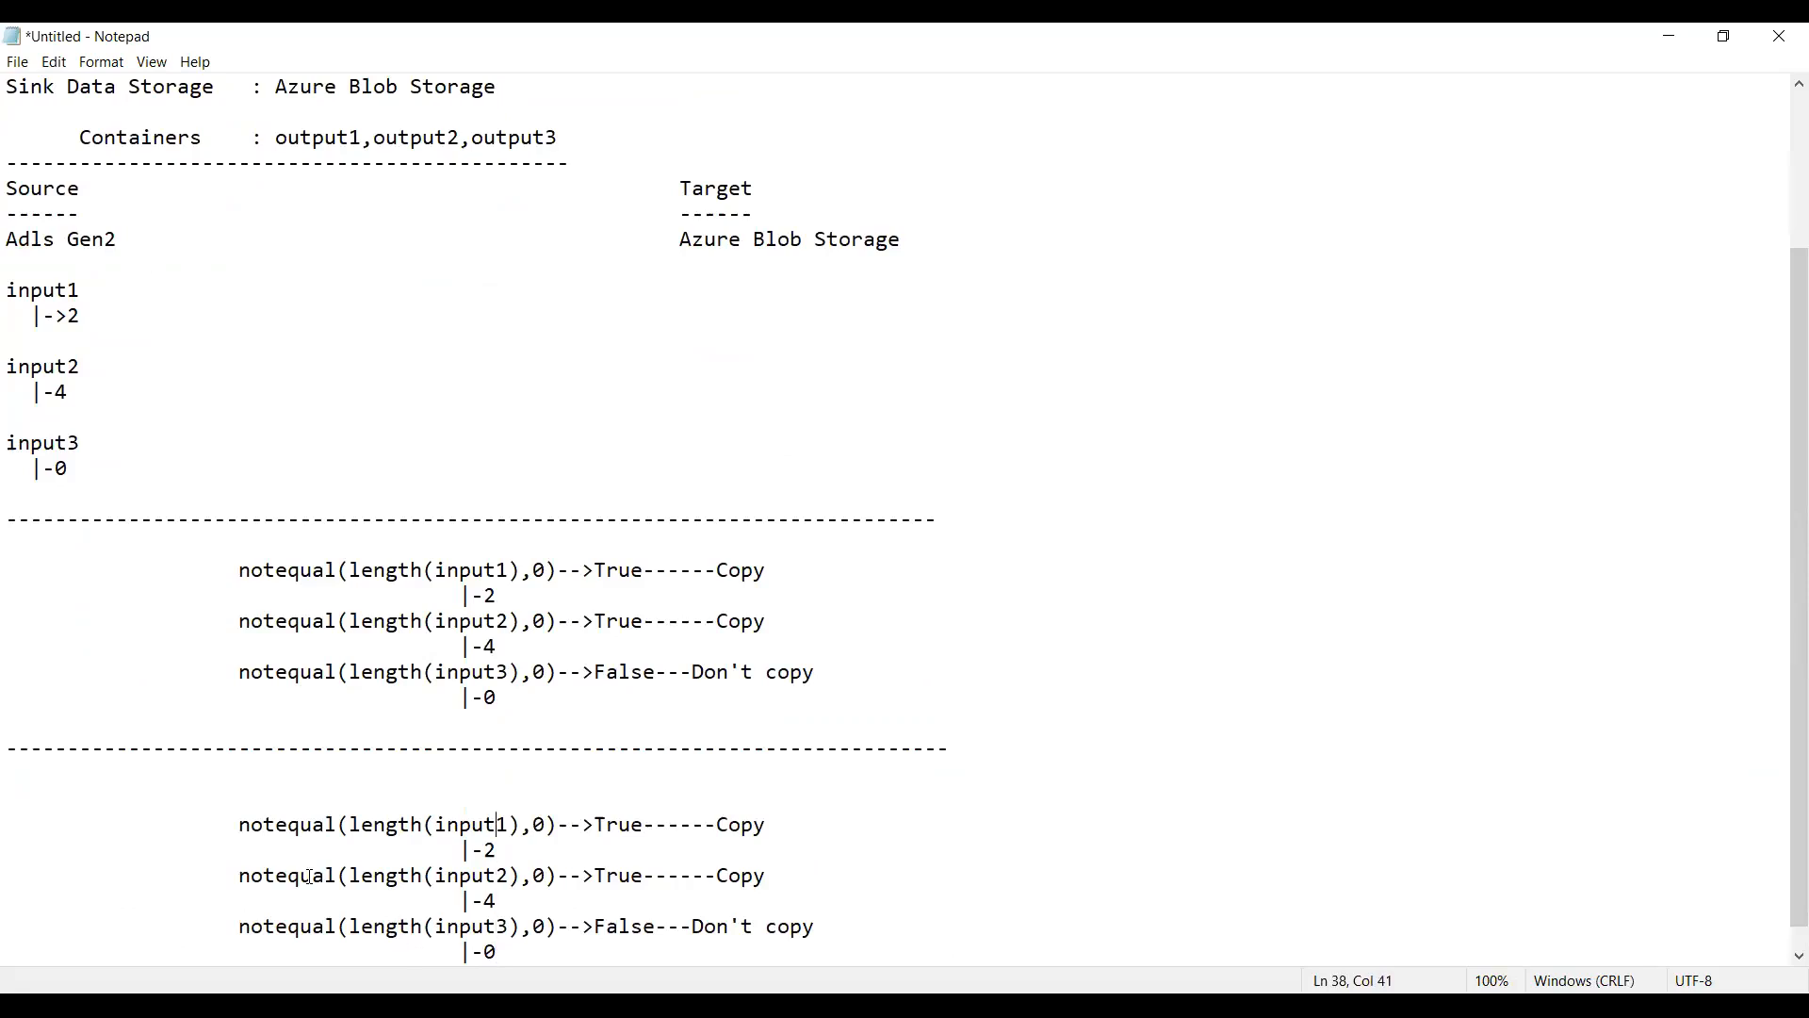
Step: Remove "not" from the three pasted expressions so each one starts with "equal("
{"action": "left_click_drag", "start_coordinate": [268, 826], "coordinate": [239, 826]}
{"action": "key", "text": "Down"}
{"action": "key", "text": "Down"}
{"action": "key", "text": "shift+Left"}
{"action": "key", "text": "shift+Left"}
{"action": "key", "text": "shift+Left"}
{"action": "key", "text": "BackSpace"}
{"action": "key", "text": "Down"}
{"action": "key", "text": "Down"}
{"action": "key", "text": "shift+Left"}
{"action": "key", "text": "shift+Left"}
{"action": "key", "text": "shift+Left"}
{"action": "key", "text": "BackSpace"}
Step: Change the result of the equal(length(input1),0) line to "False"
{"action": "key", "text": "Up"}
{"action": "key", "text": "Up"}
{"action": "key", "text": "Up"}
{"action": "key", "text": "Right"}
{"action": "key", "text": "Right"}
{"action": "key", "text": "Right"}
{"action": "key", "text": "Right"}
{"action": "key", "text": "Right"}
{"action": "key", "text": "Right"}
{"action": "key", "text": "Right"}
{"action": "key", "text": "Right"}
{"action": "key", "text": "Right"}
{"action": "key", "text": "Right"}
{"action": "key", "text": "Right"}
{"action": "key", "text": "Right"}
{"action": "key", "text": "Right"}
{"action": "key", "text": "shift+Right"}
{"action": "key", "text": "shift+Right"}
{"action": "key", "text": "shift+Right"}
{"action": "key", "text": "shift+Right"}
{"action": "type", "text": "False"}
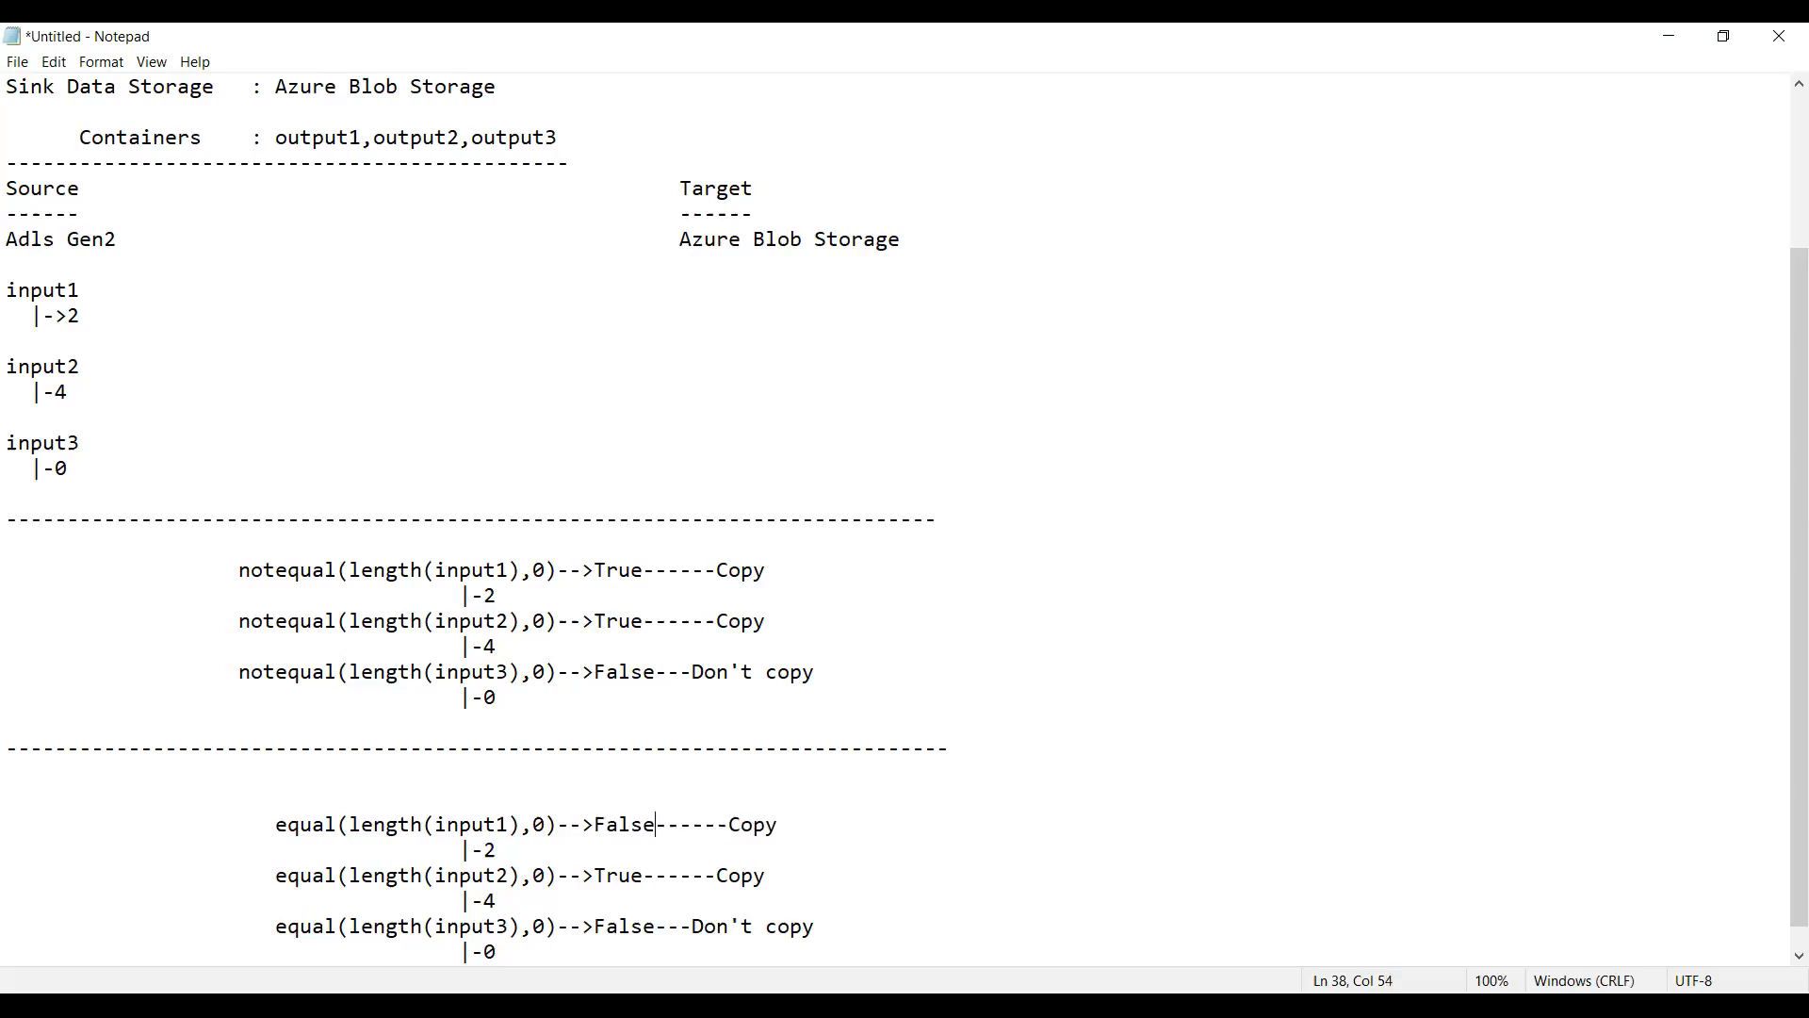
Step: Change the result of the input2 equal expression to "False" and of the input3 one to "True"
{"action": "key", "text": "Down"}
{"action": "key", "text": "shift+Right"}
{"action": "key", "text": "shift+Right"}
{"action": "key", "text": "shift+Right"}
{"action": "key", "text": "shift+Right"}
{"action": "type", "text": "False"}
{"action": "key", "text": "Down"}
{"action": "key", "text": "Down"}
{"action": "key", "text": "shift+Right"}
{"action": "key", "text": "shift+Right"}
{"action": "key", "text": "shift+Right"}
{"action": "key", "text": "shift+Right"}
{"action": "key", "text": "shift+Right"}
{"action": "type", "text": "True"}
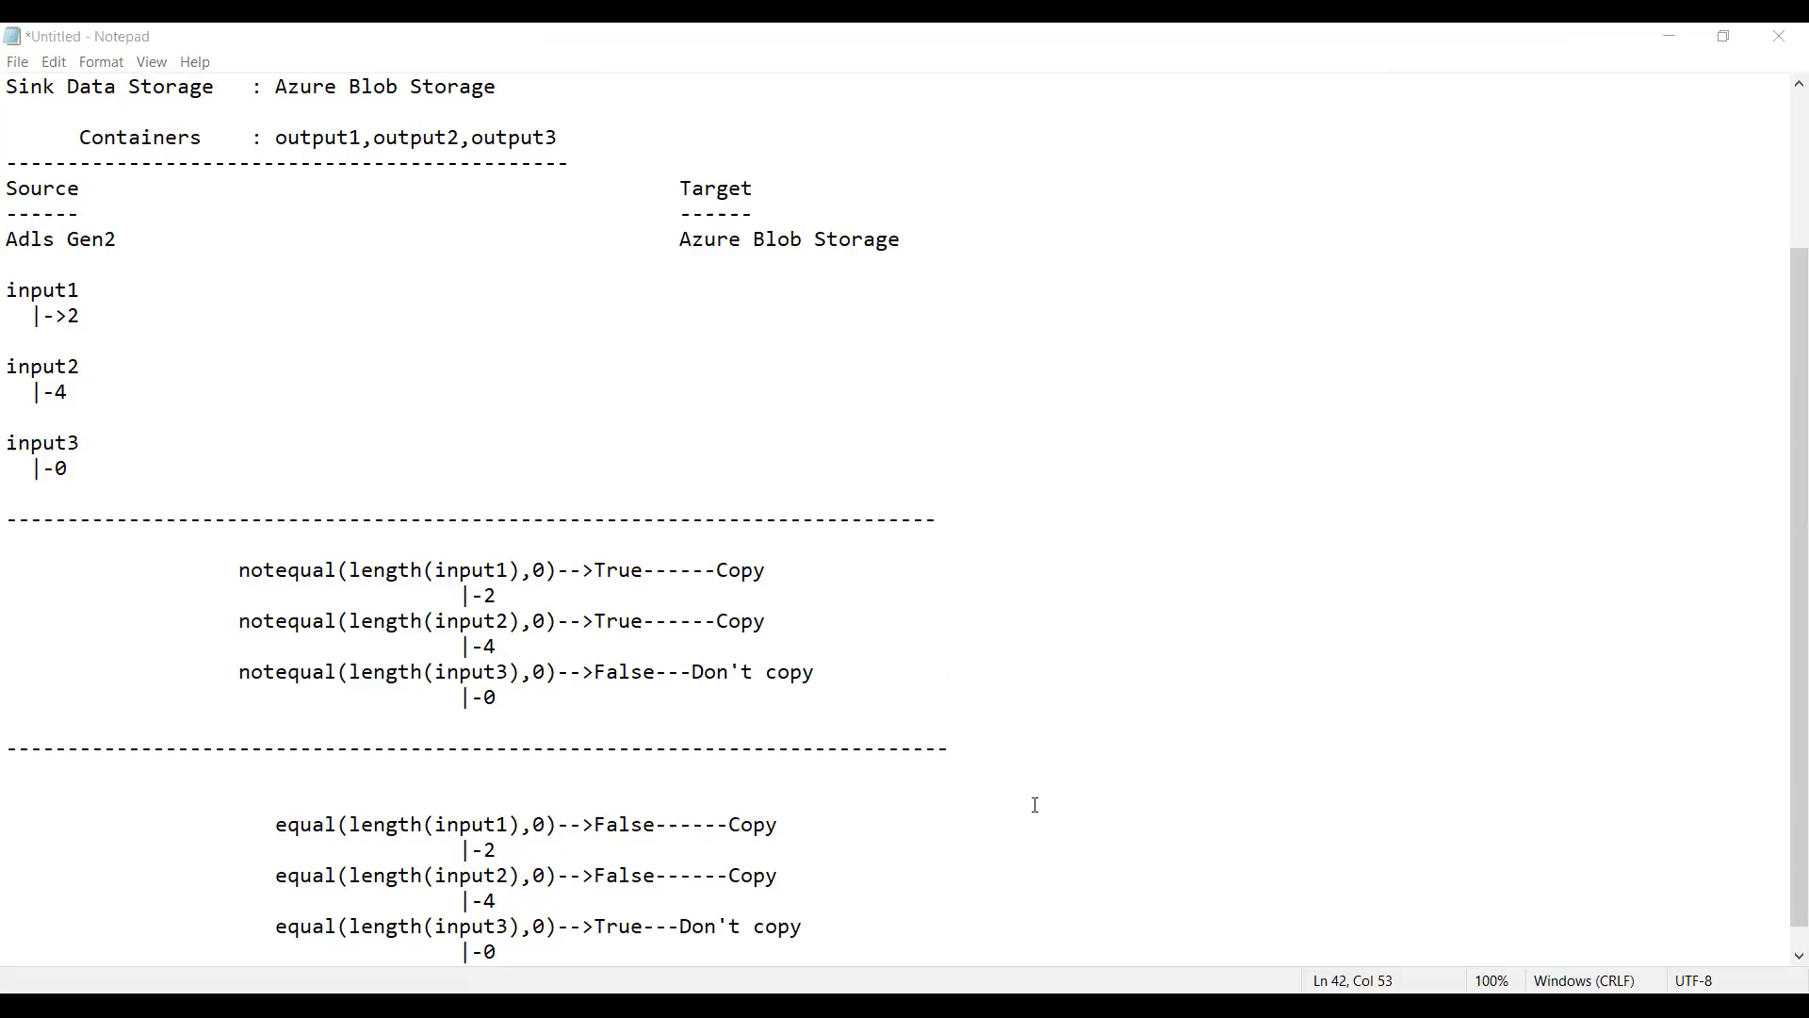
Step: Insert a dashed divider line directly beneath the equal(length(input3),0) line
{"action": "left_click", "coordinate": [828, 928]}
{"action": "key", "text": "Return"}
{"action": "type", "text": "-------------------------------------------------------"}
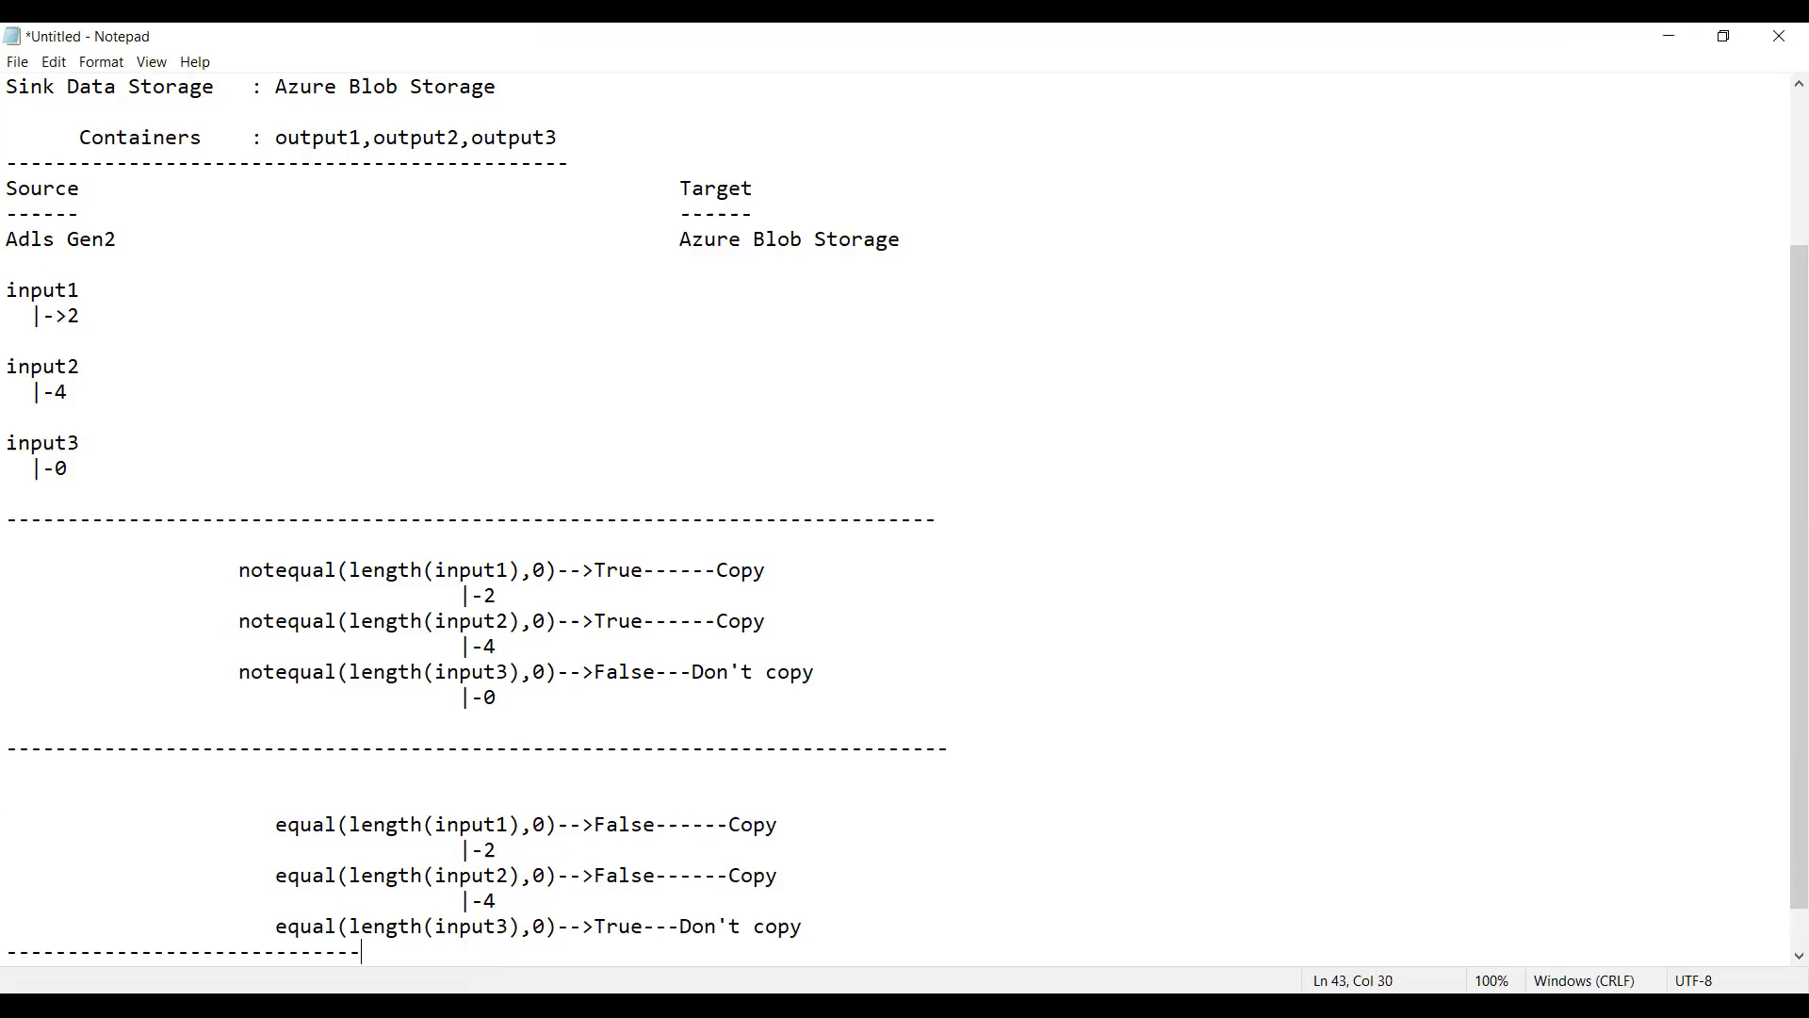
{"action": "type", "text": "-----------------------"}
{"action": "left_click", "coordinate": [401, 569]}
{"action": "left_click", "coordinate": [55, 288]}
{"action": "left_click", "coordinate": [59, 368]}
Step: Switch to Chrome and open the Azure portal home page in the three empty browser tabs
{"action": "key", "text": "alt+Tab"}
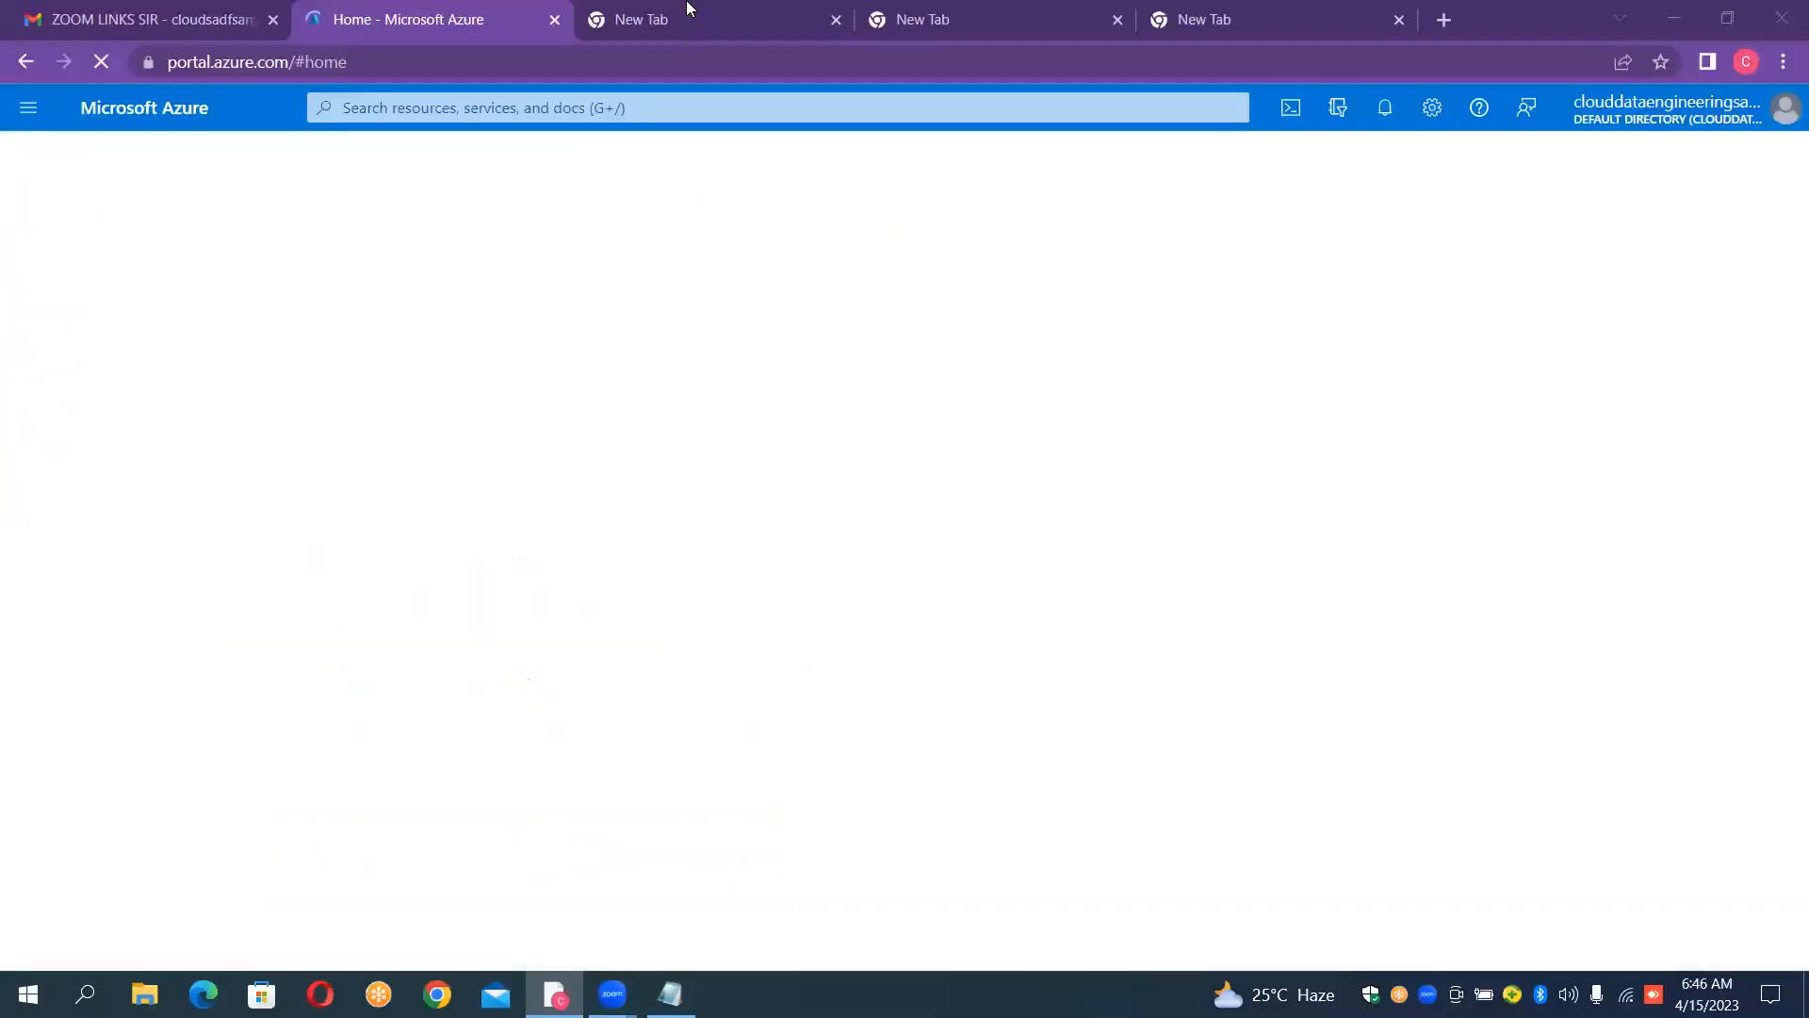
{"action": "left_click", "coordinate": [688, 19]}
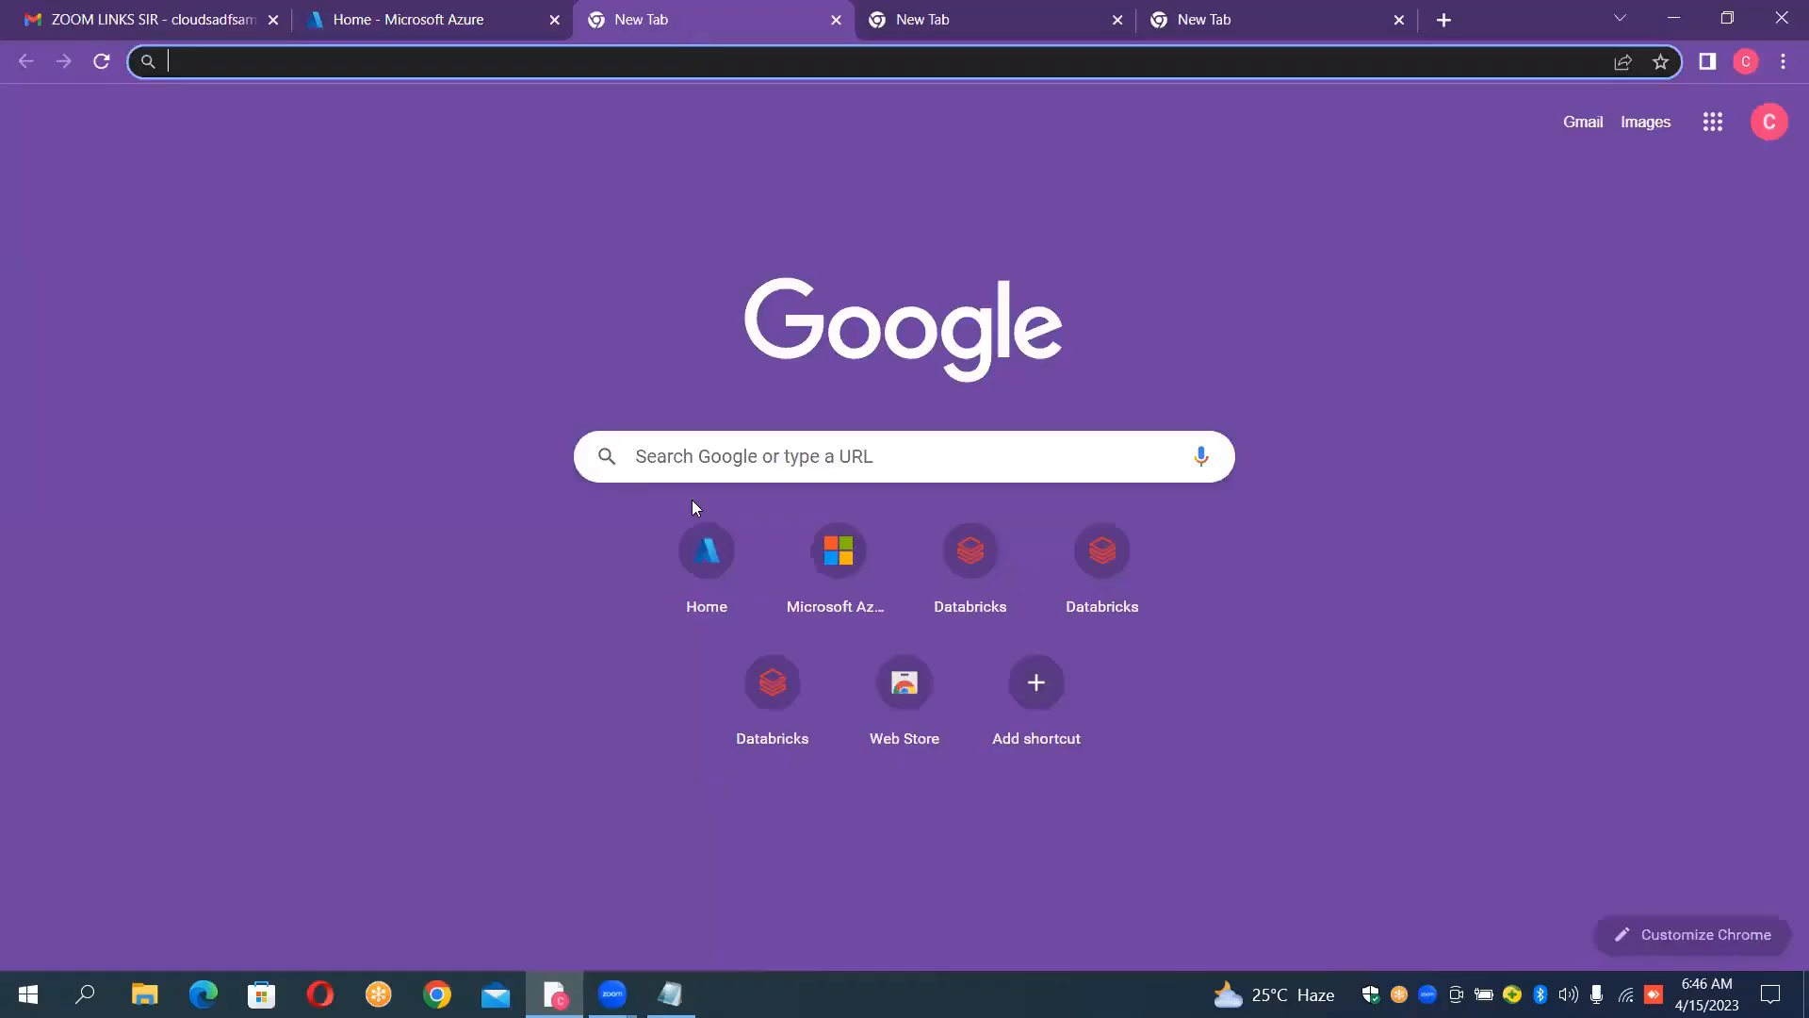
{"action": "left_click", "coordinate": [707, 610]}
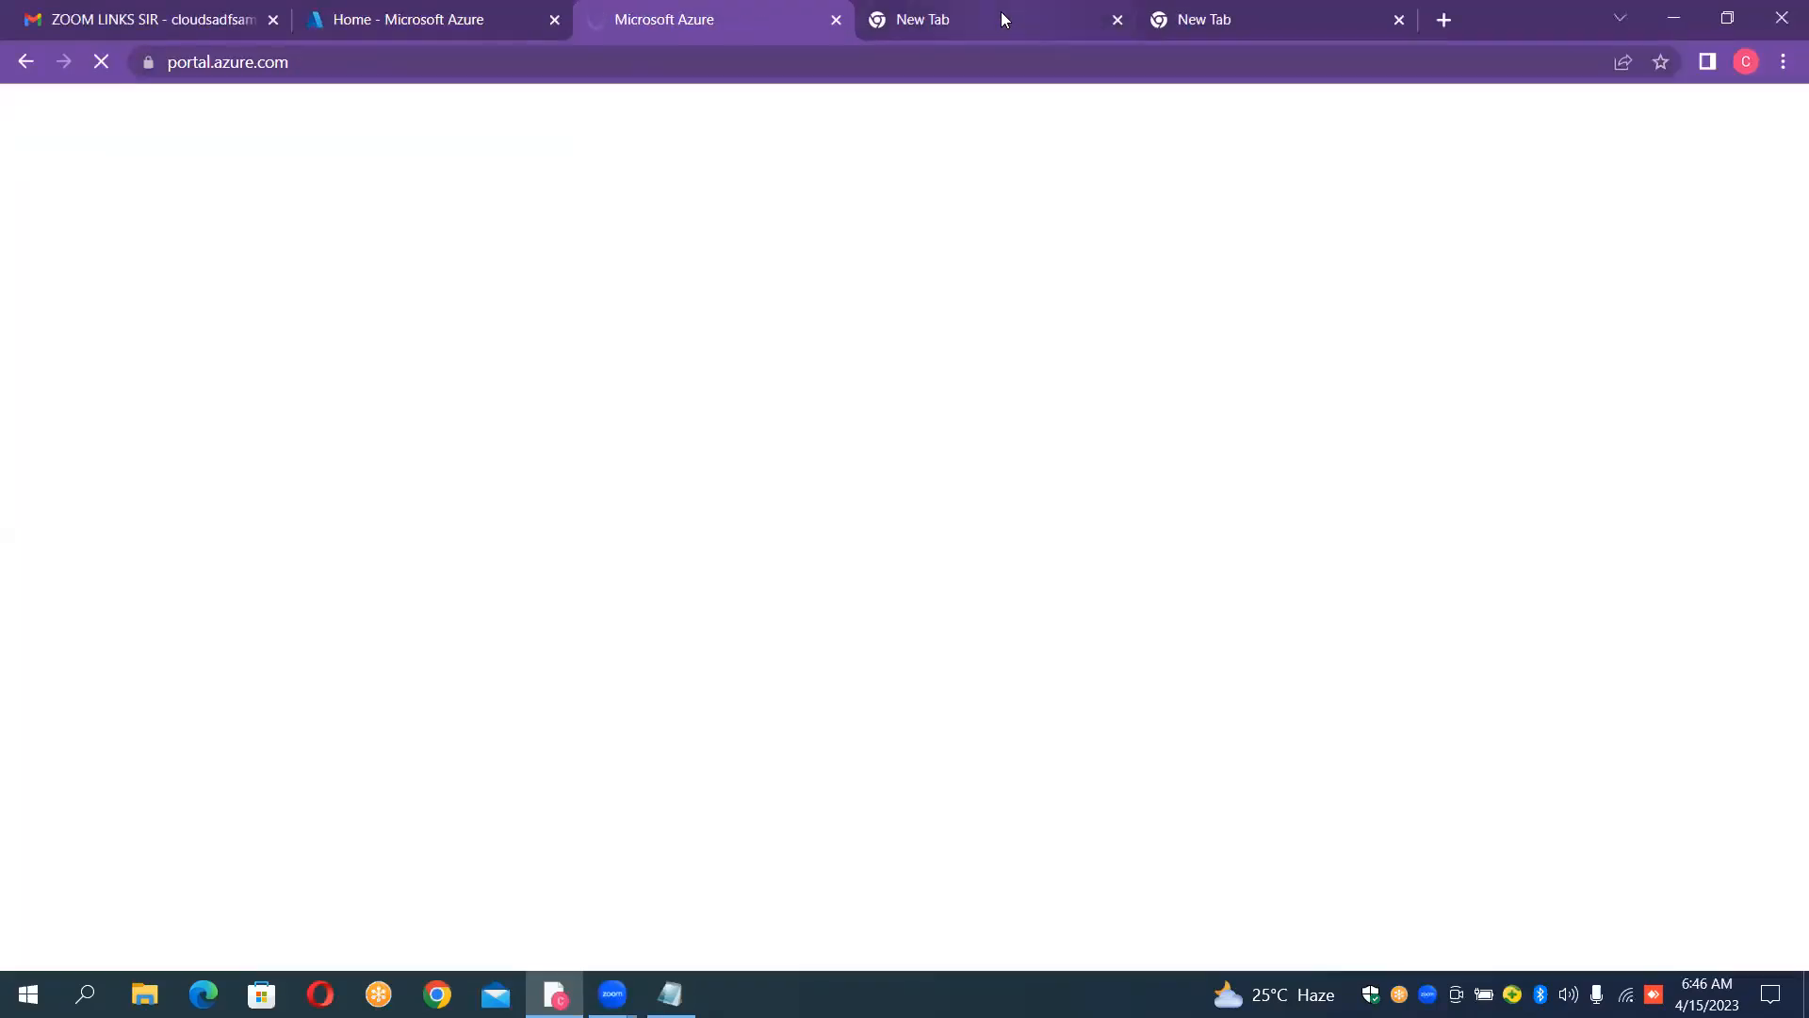
{"action": "left_click", "coordinate": [1001, 12]}
{"action": "left_click", "coordinate": [668, 585]}
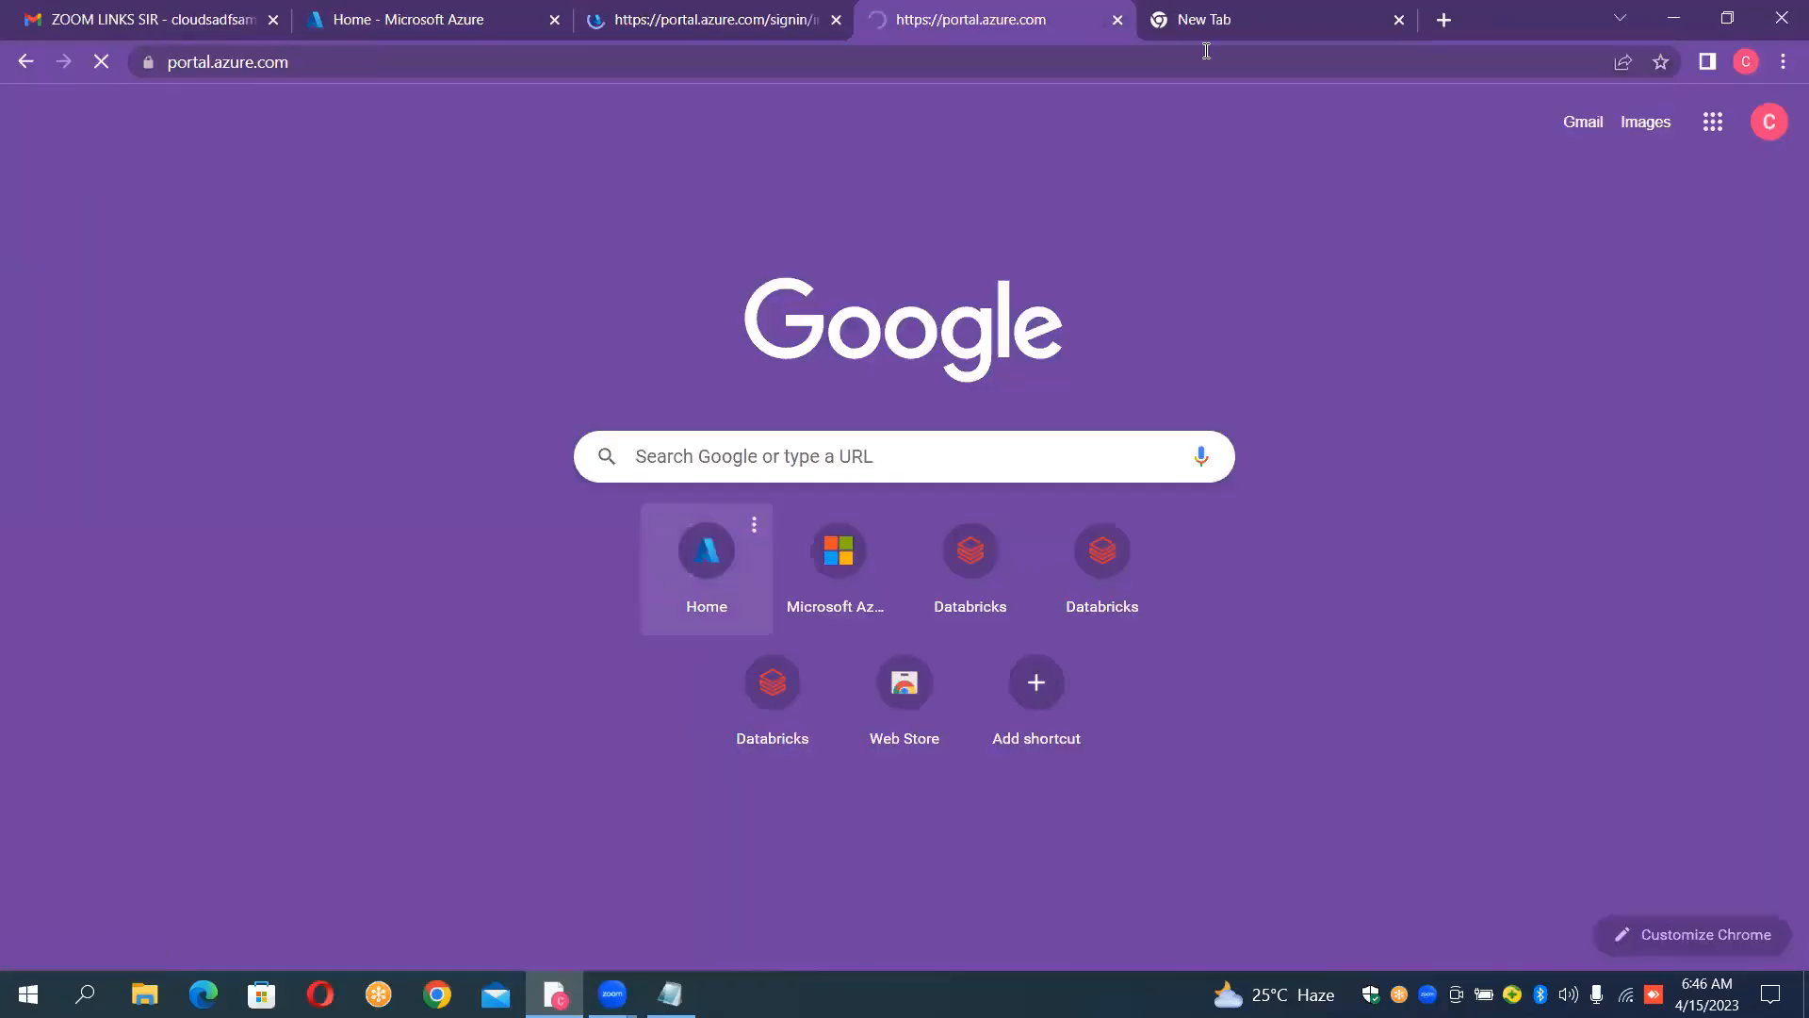
{"action": "left_click", "coordinate": [1213, 17]}
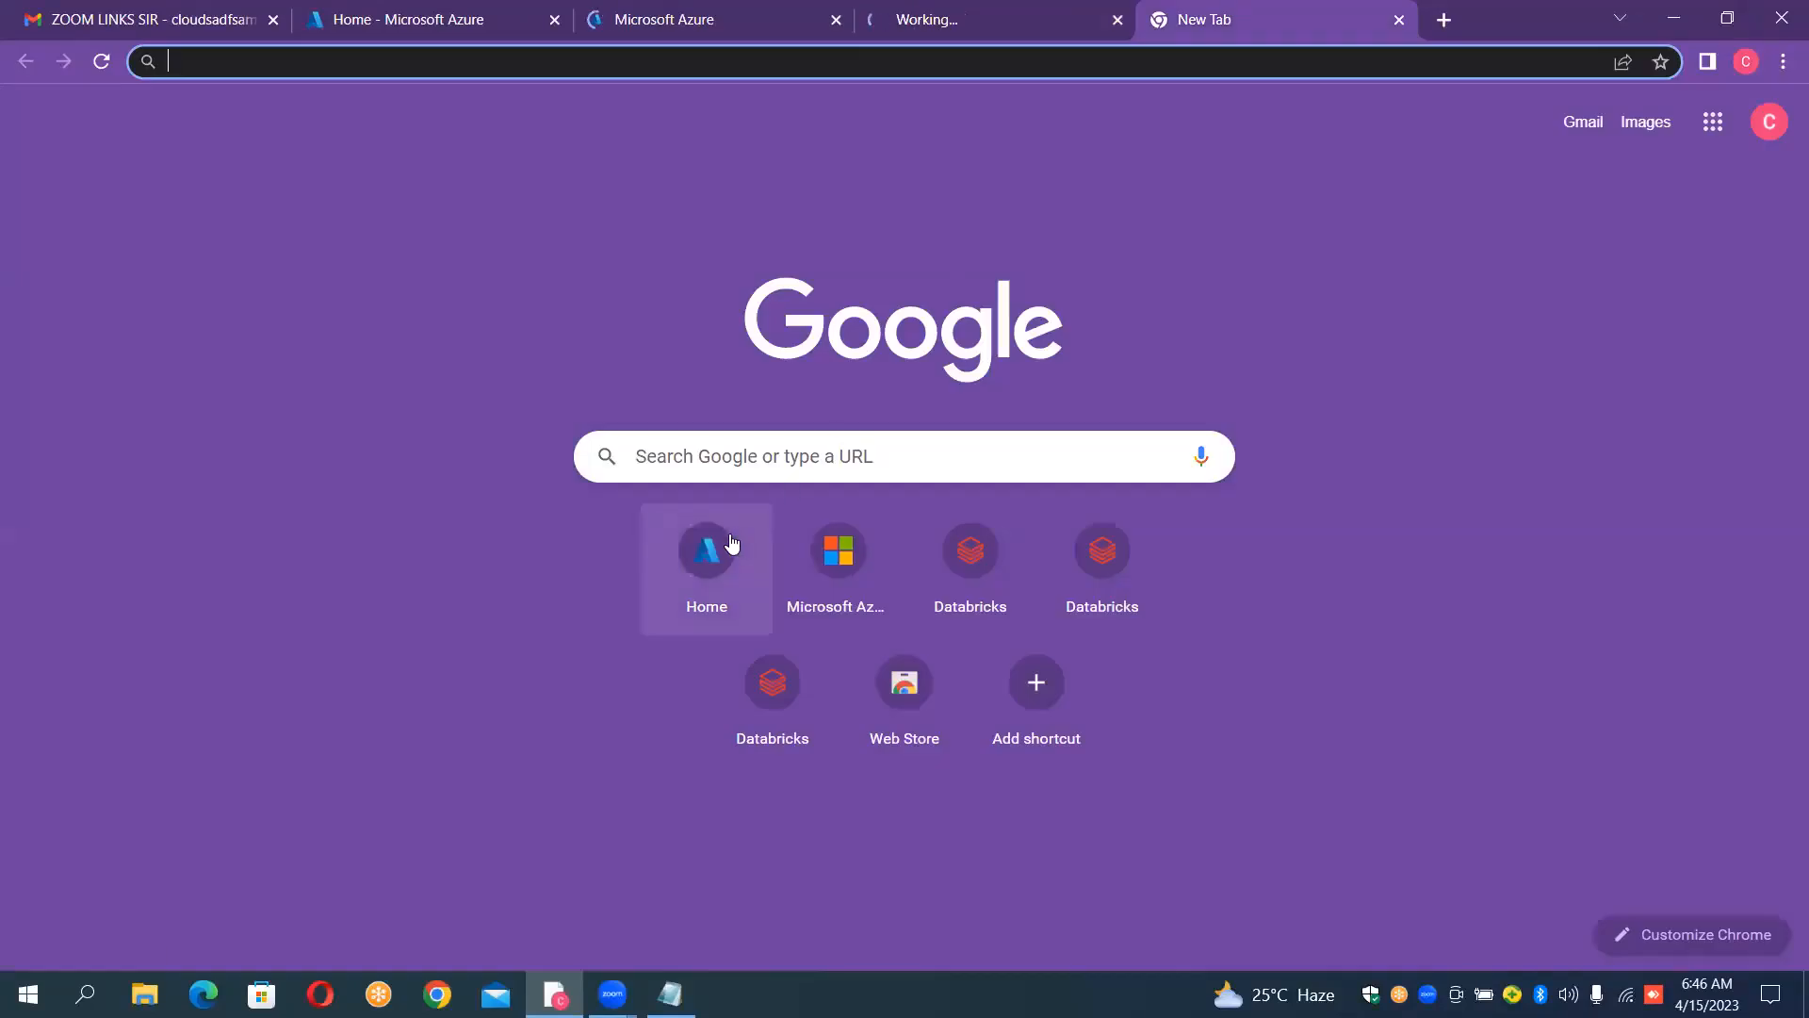
{"action": "left_click", "coordinate": [731, 544]}
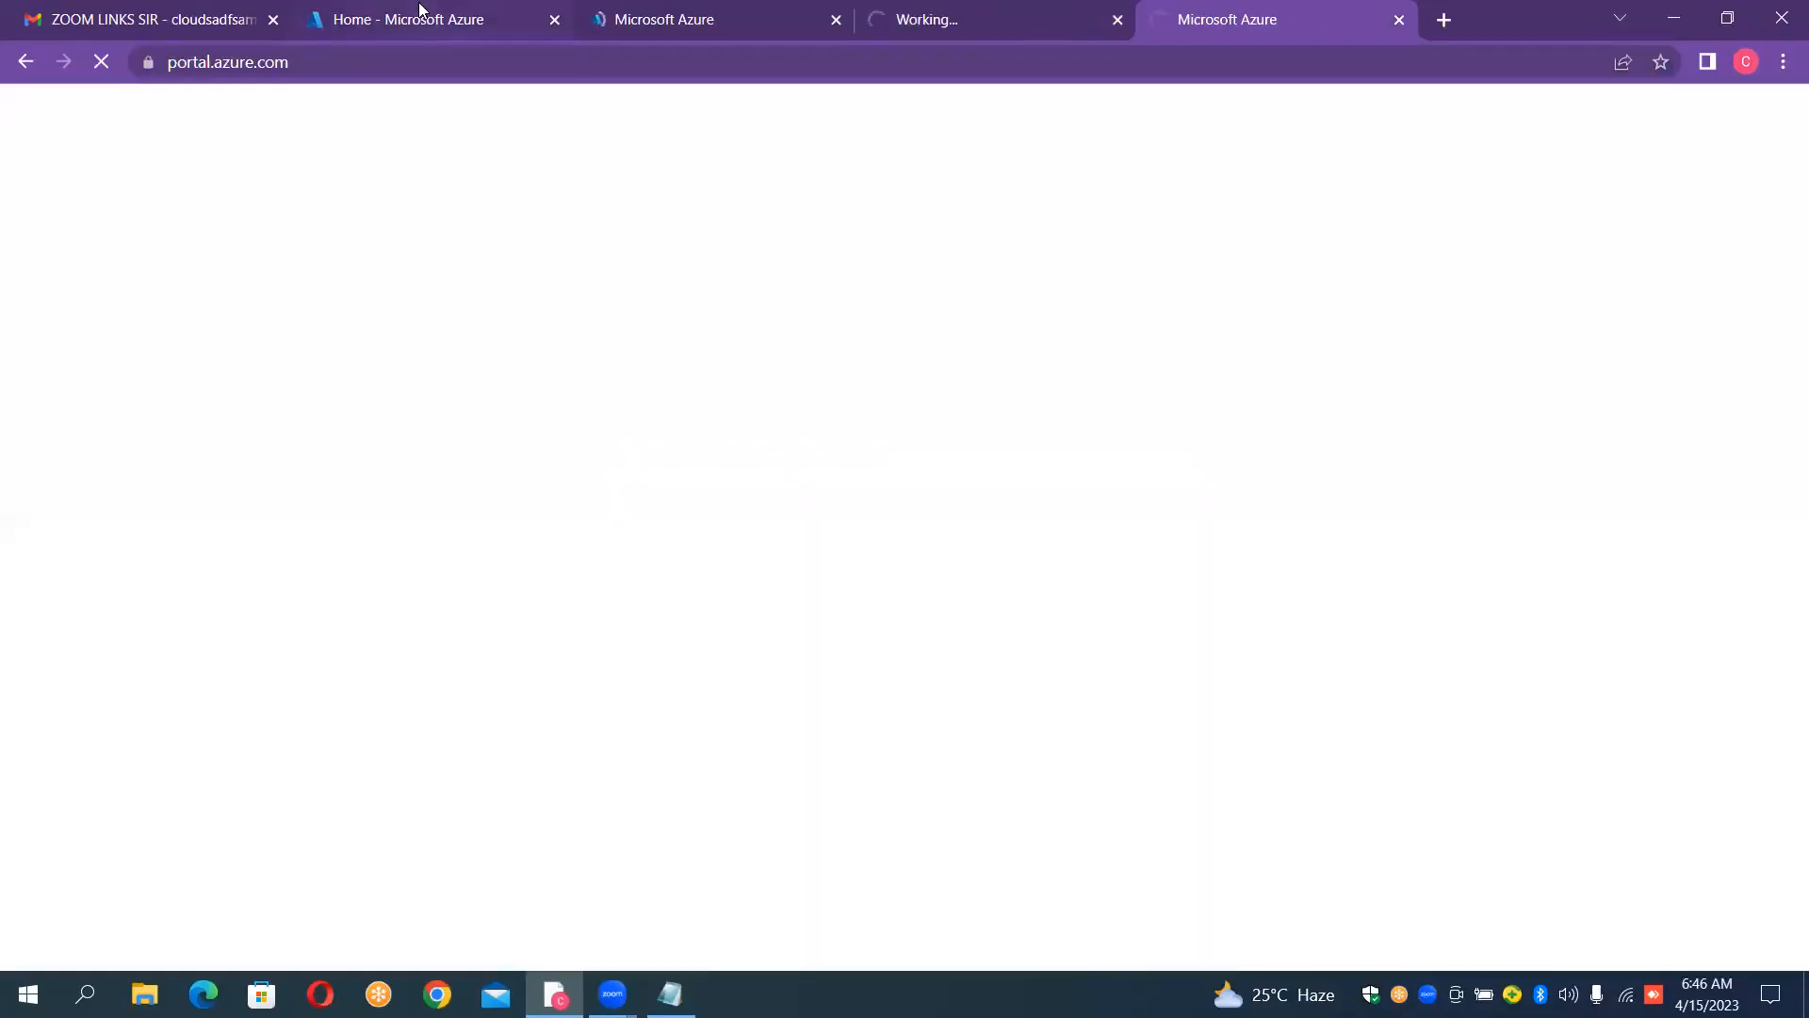
Step: Start creating a resource group in the first Azure portal tab and name it "FilecountRG"
{"action": "left_click", "coordinate": [424, 20]}
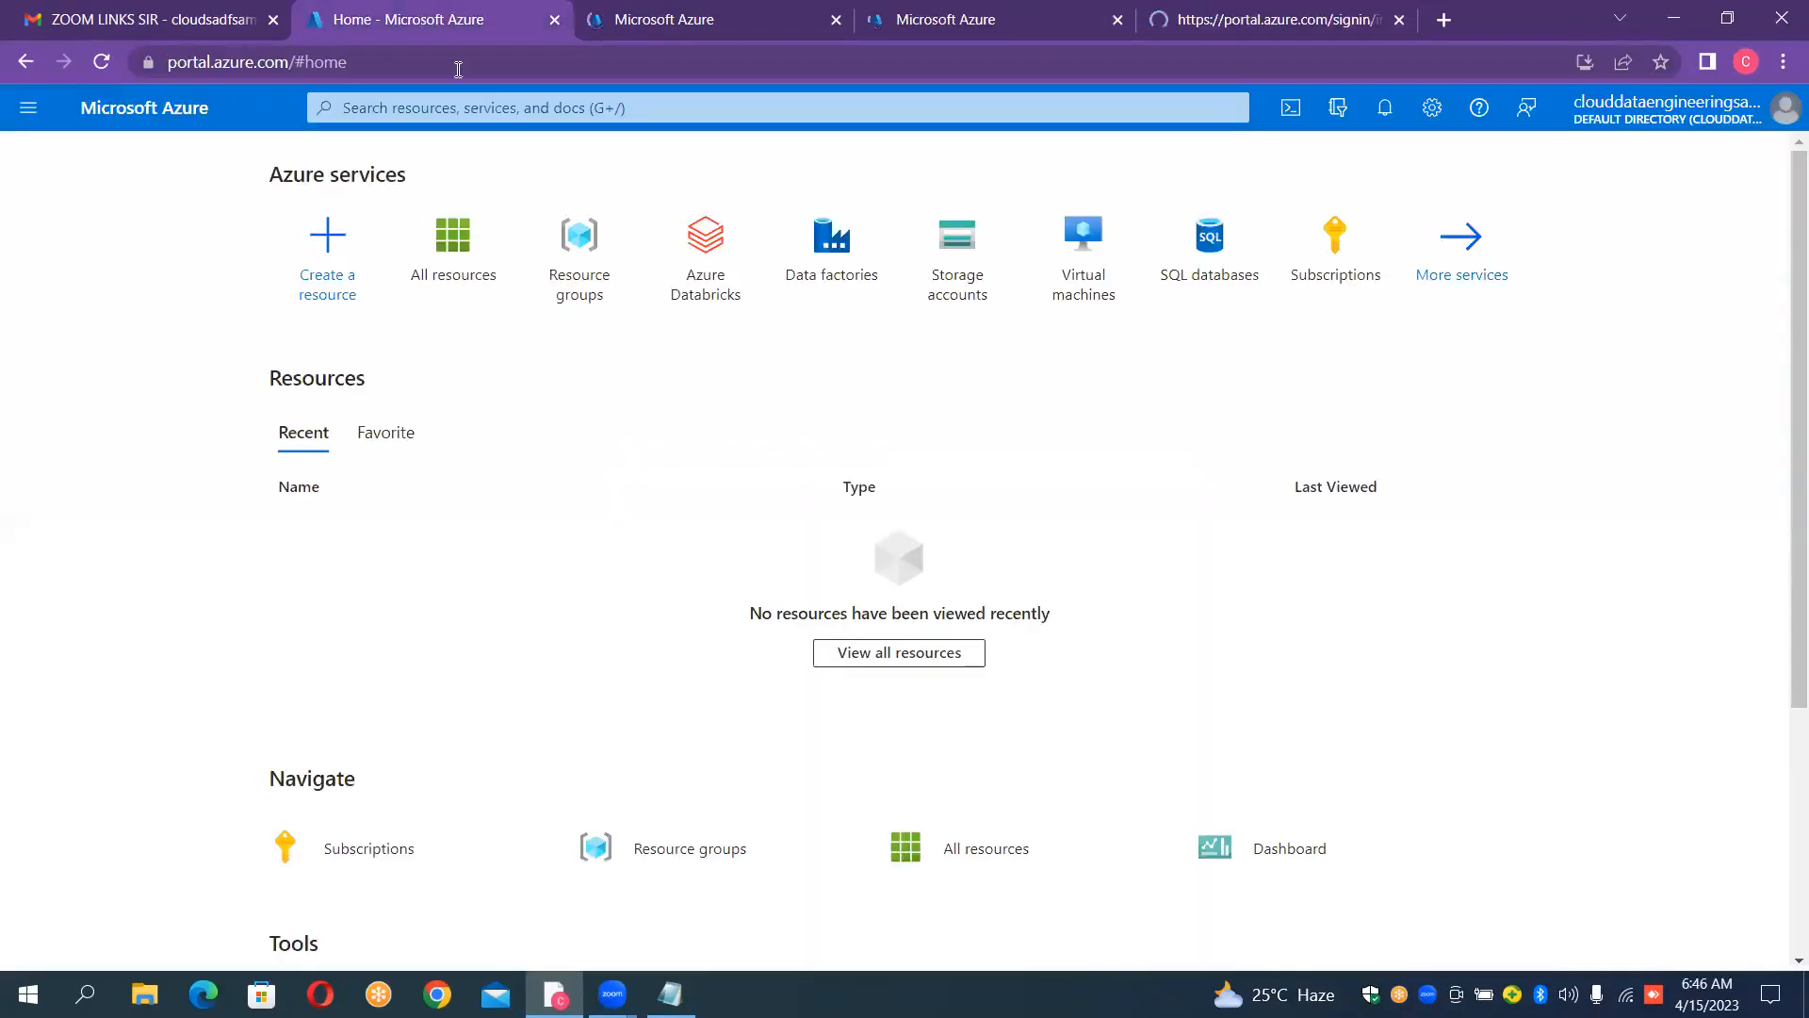
{"action": "left_click", "coordinate": [579, 261]}
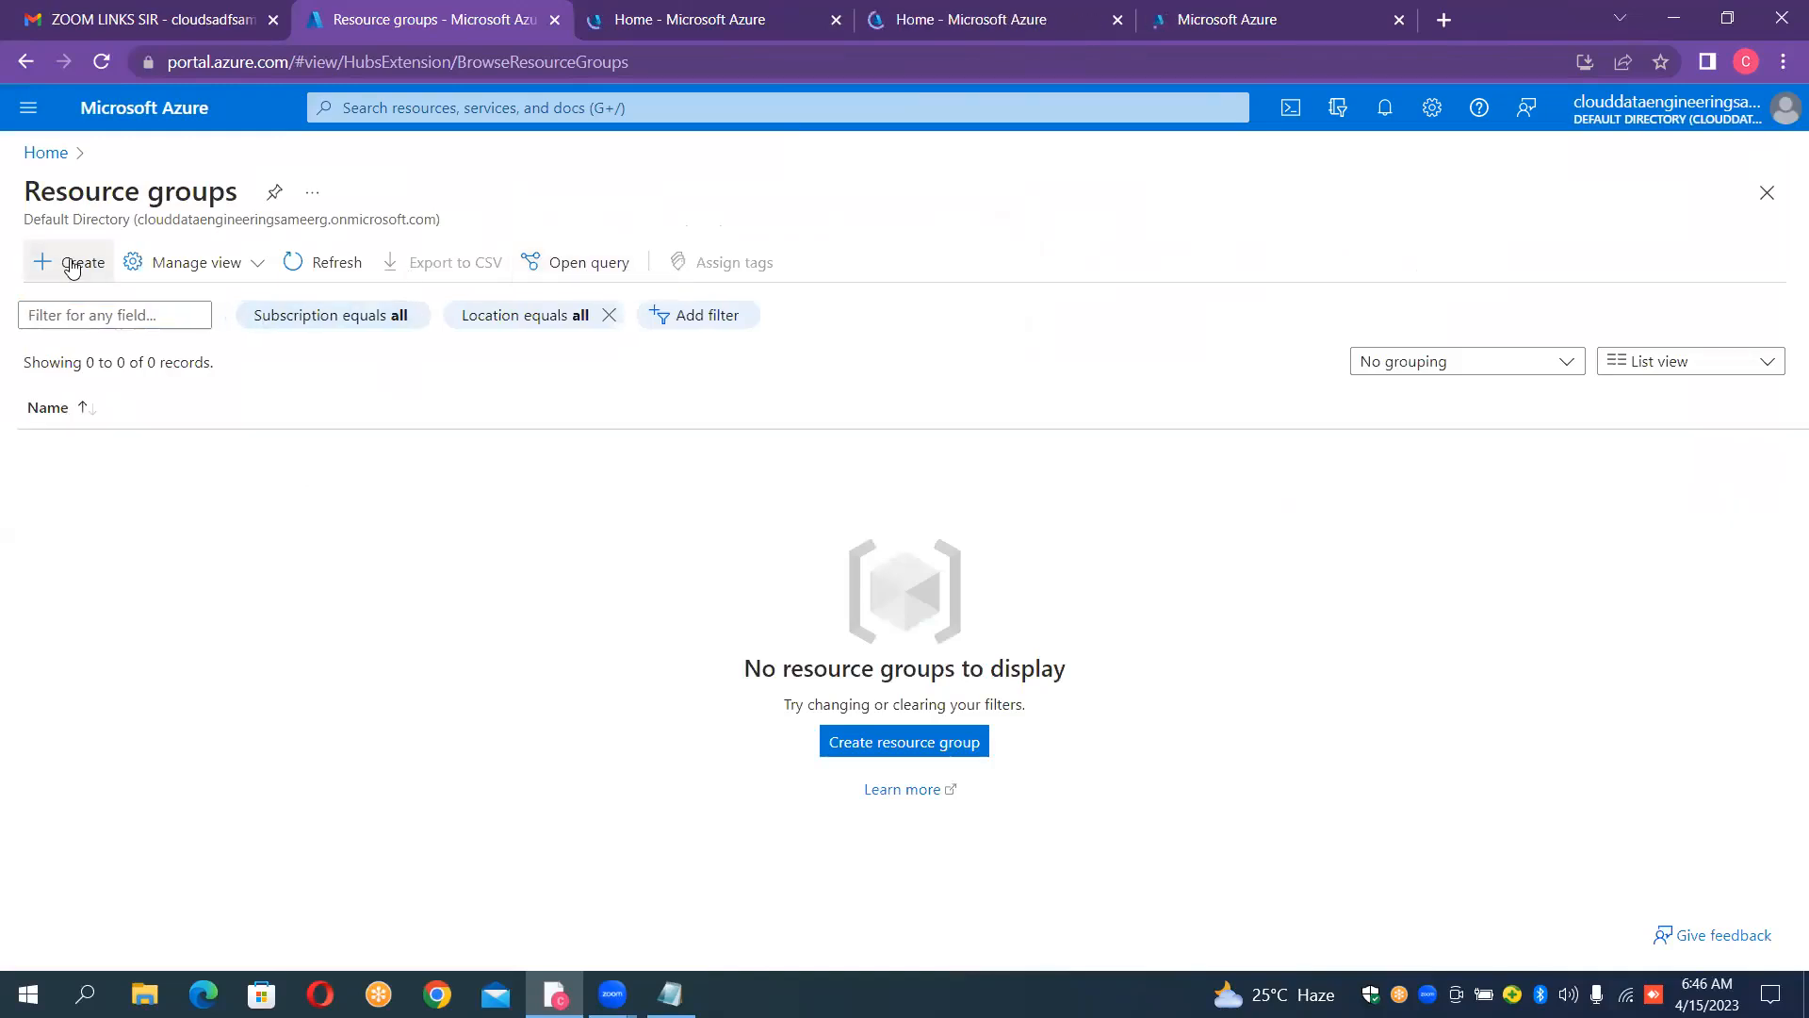
{"action": "left_click", "coordinate": [72, 269]}
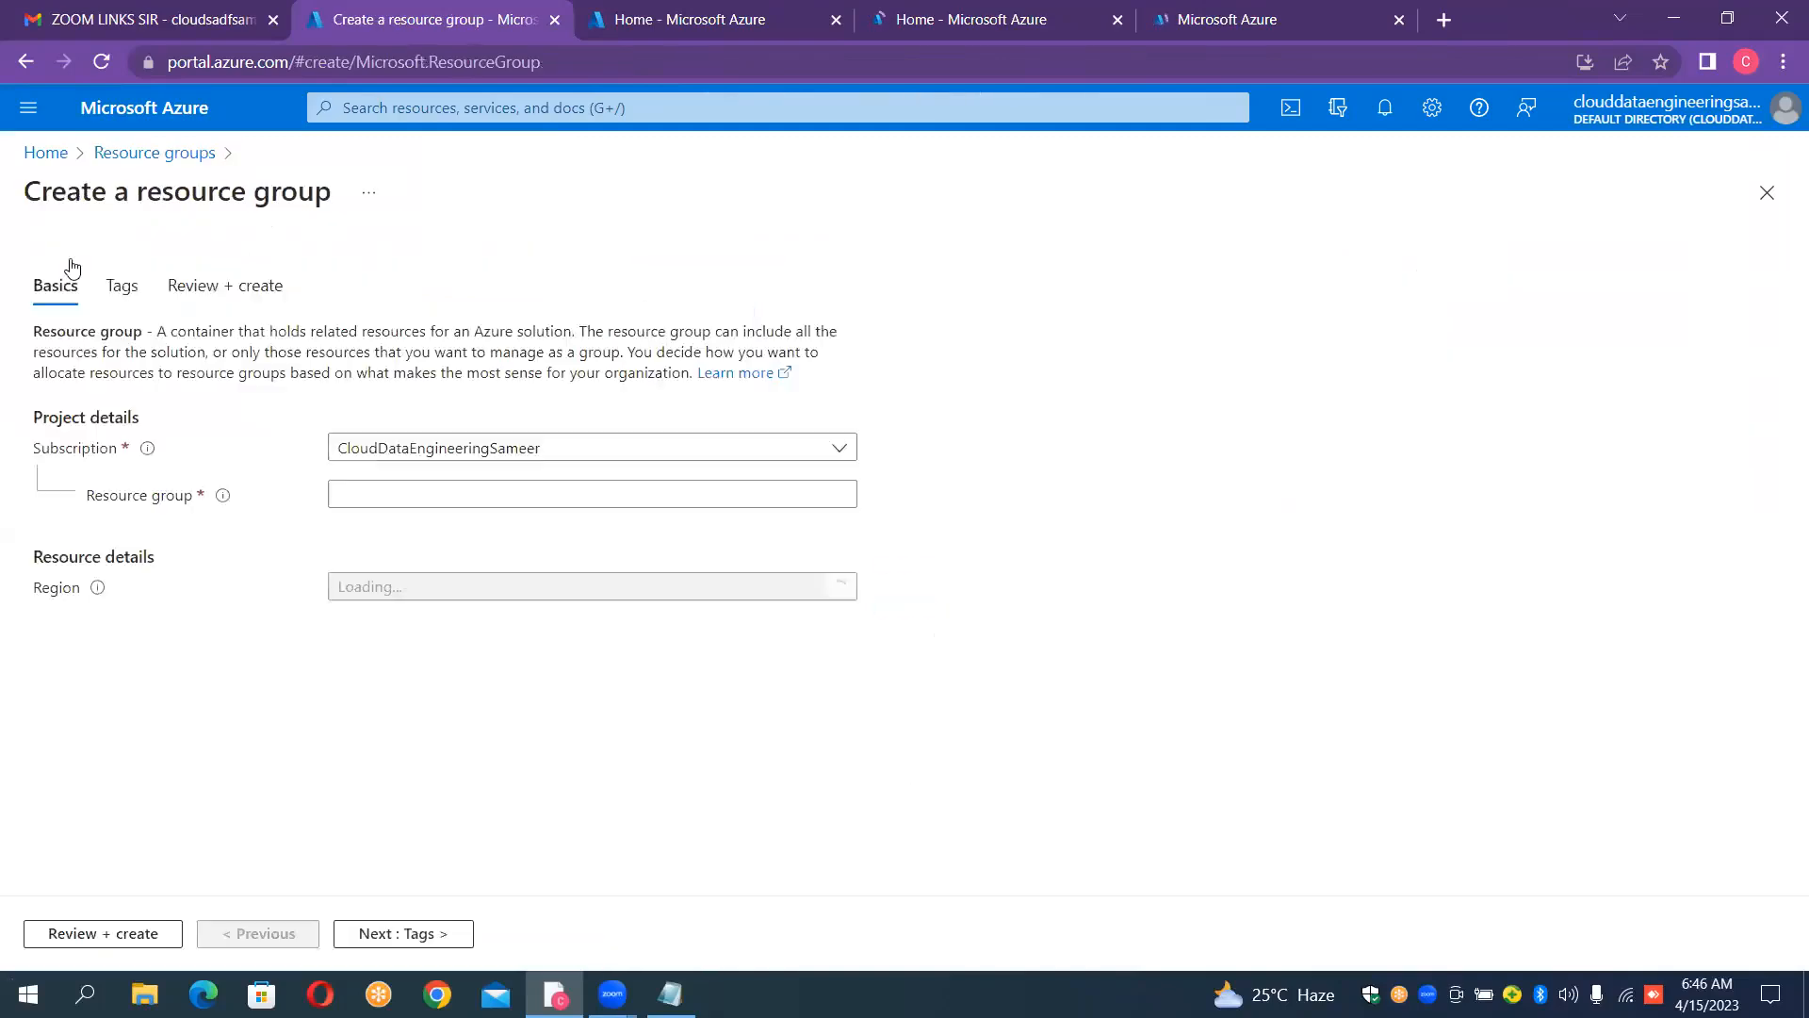
{"action": "left_click", "coordinate": [488, 482]}
{"action": "type", "text": "FilecountRG"}
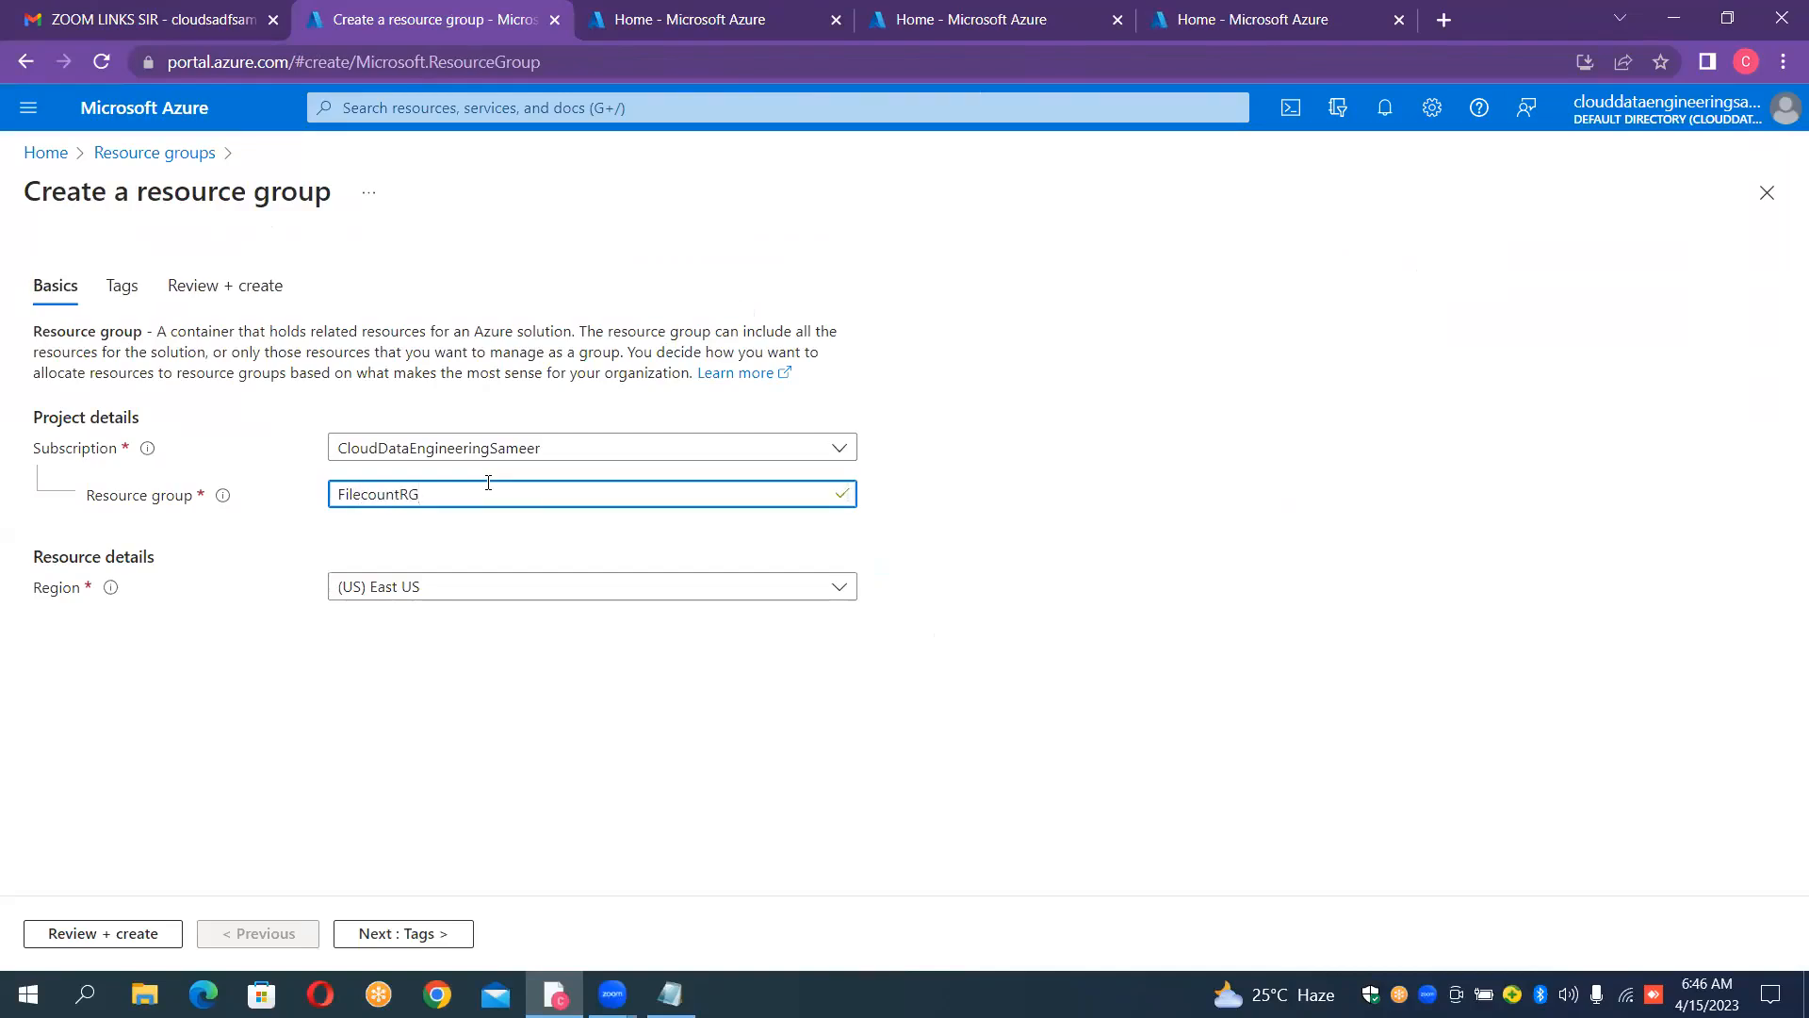
Step: Review and create the FilecountRG resource group, and open its overview page
{"action": "left_click", "coordinate": [104, 931]}
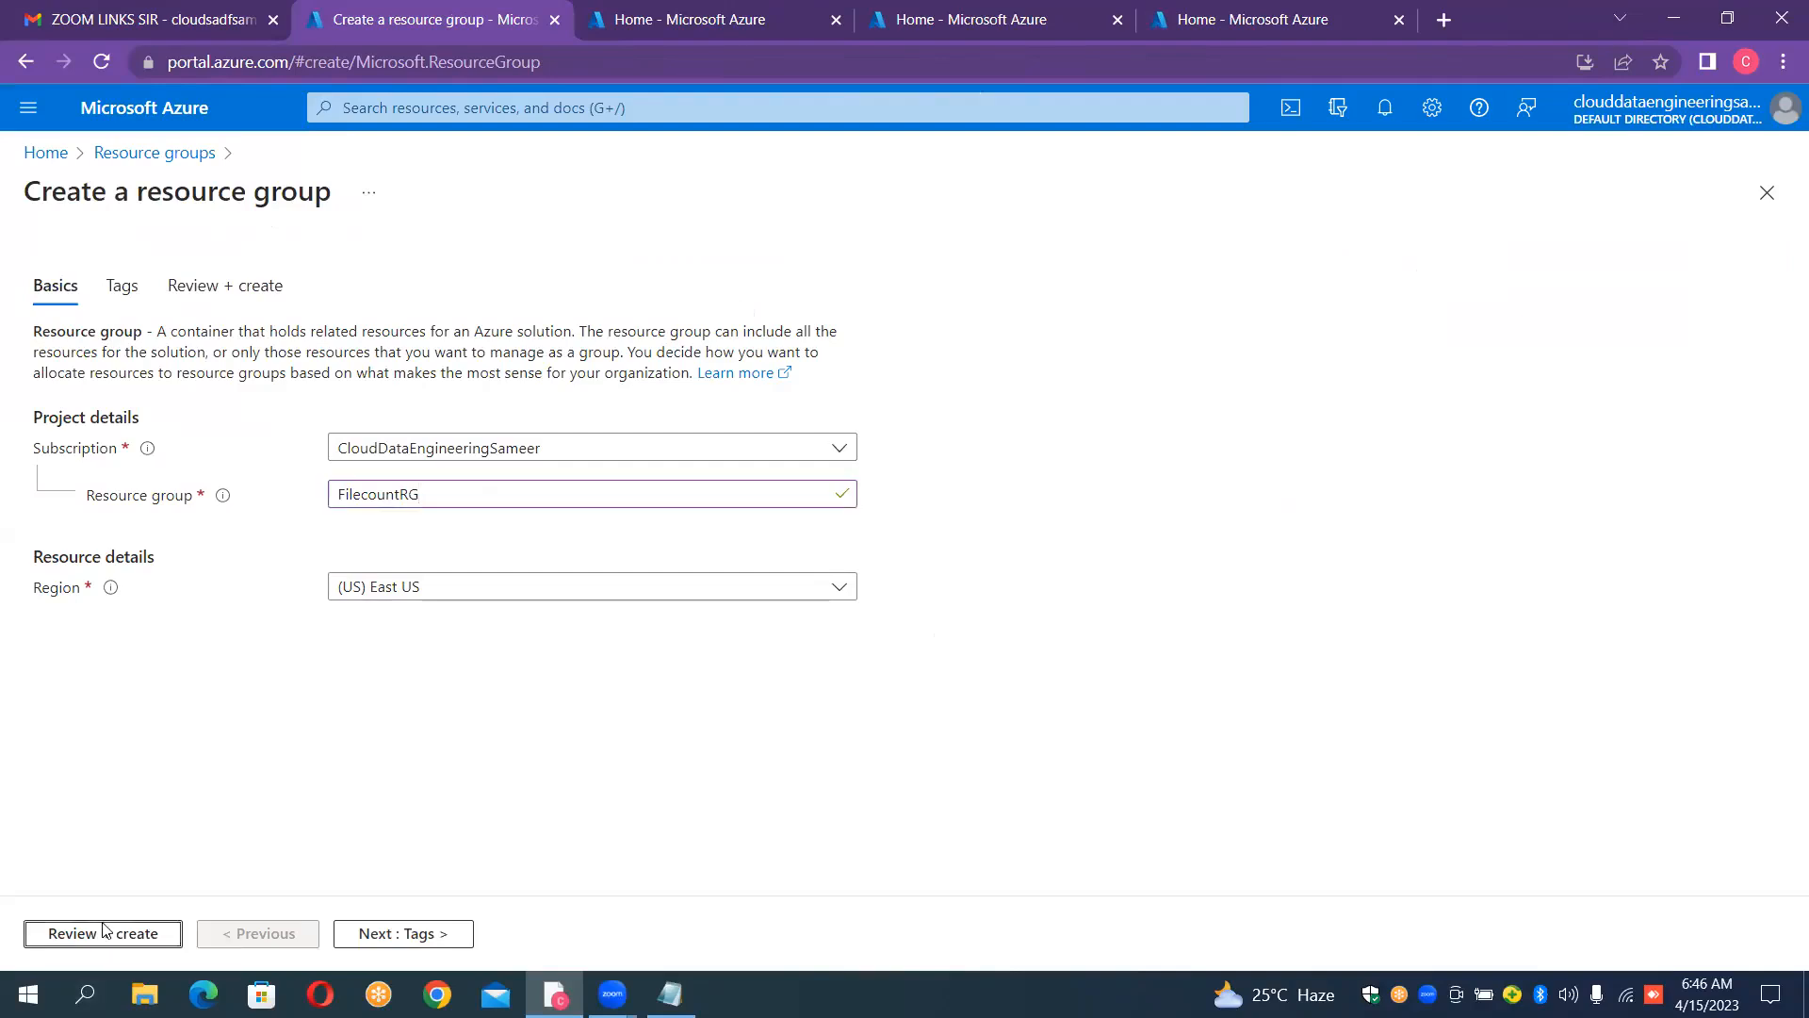
{"action": "left_click", "coordinate": [104, 931]}
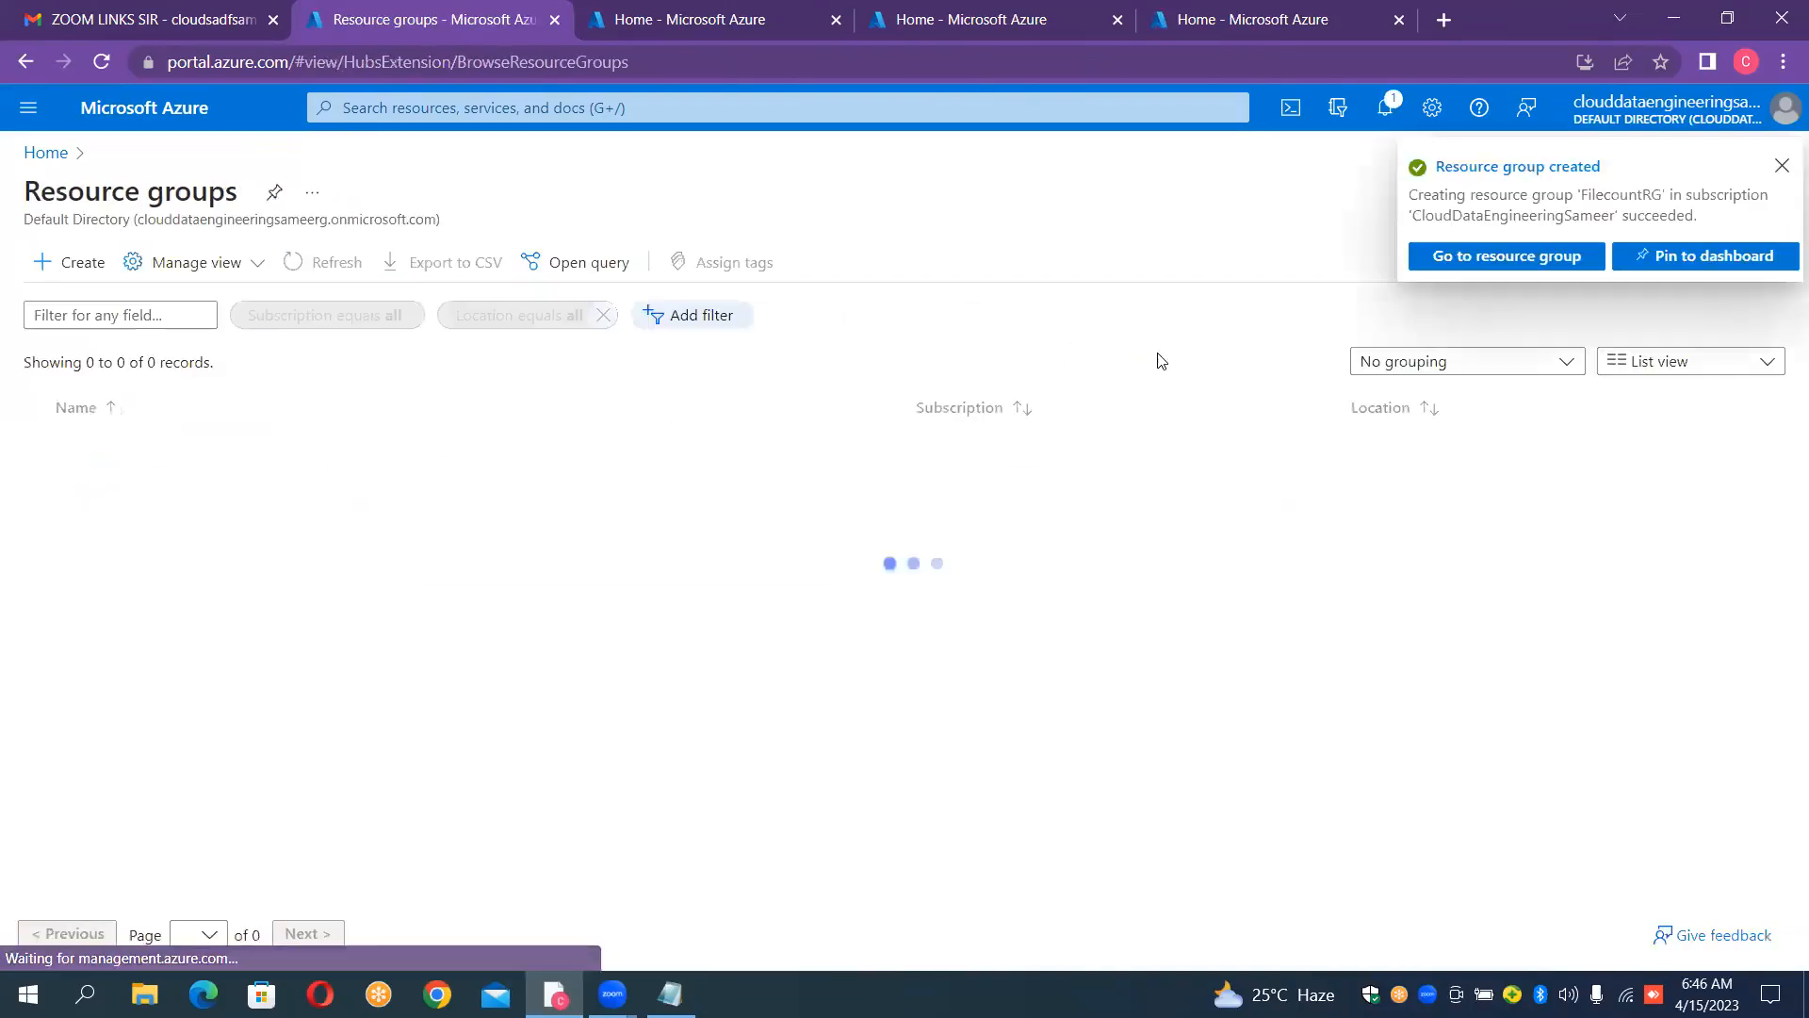
{"action": "left_click", "coordinate": [1542, 257]}
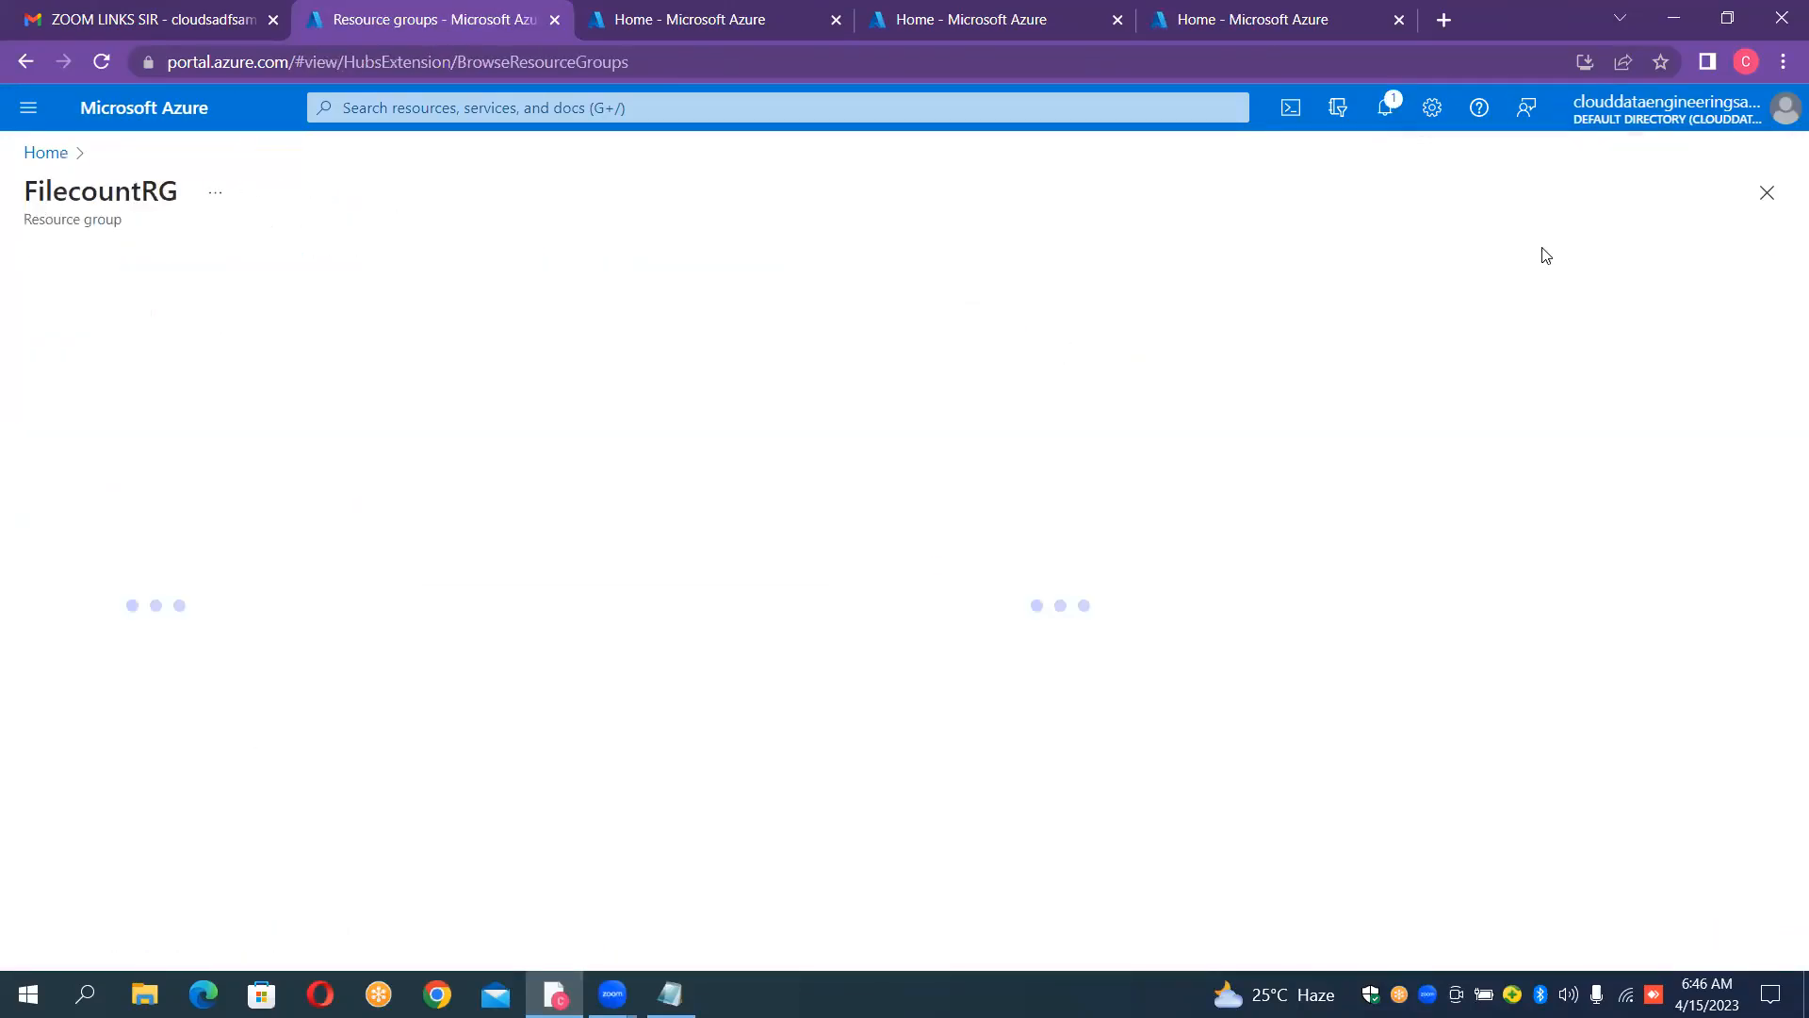
Step: Open the storage accounts list in the second Azure portal tab and check the source and sink storage notes in Notepad
{"action": "left_click", "coordinate": [687, 23]}
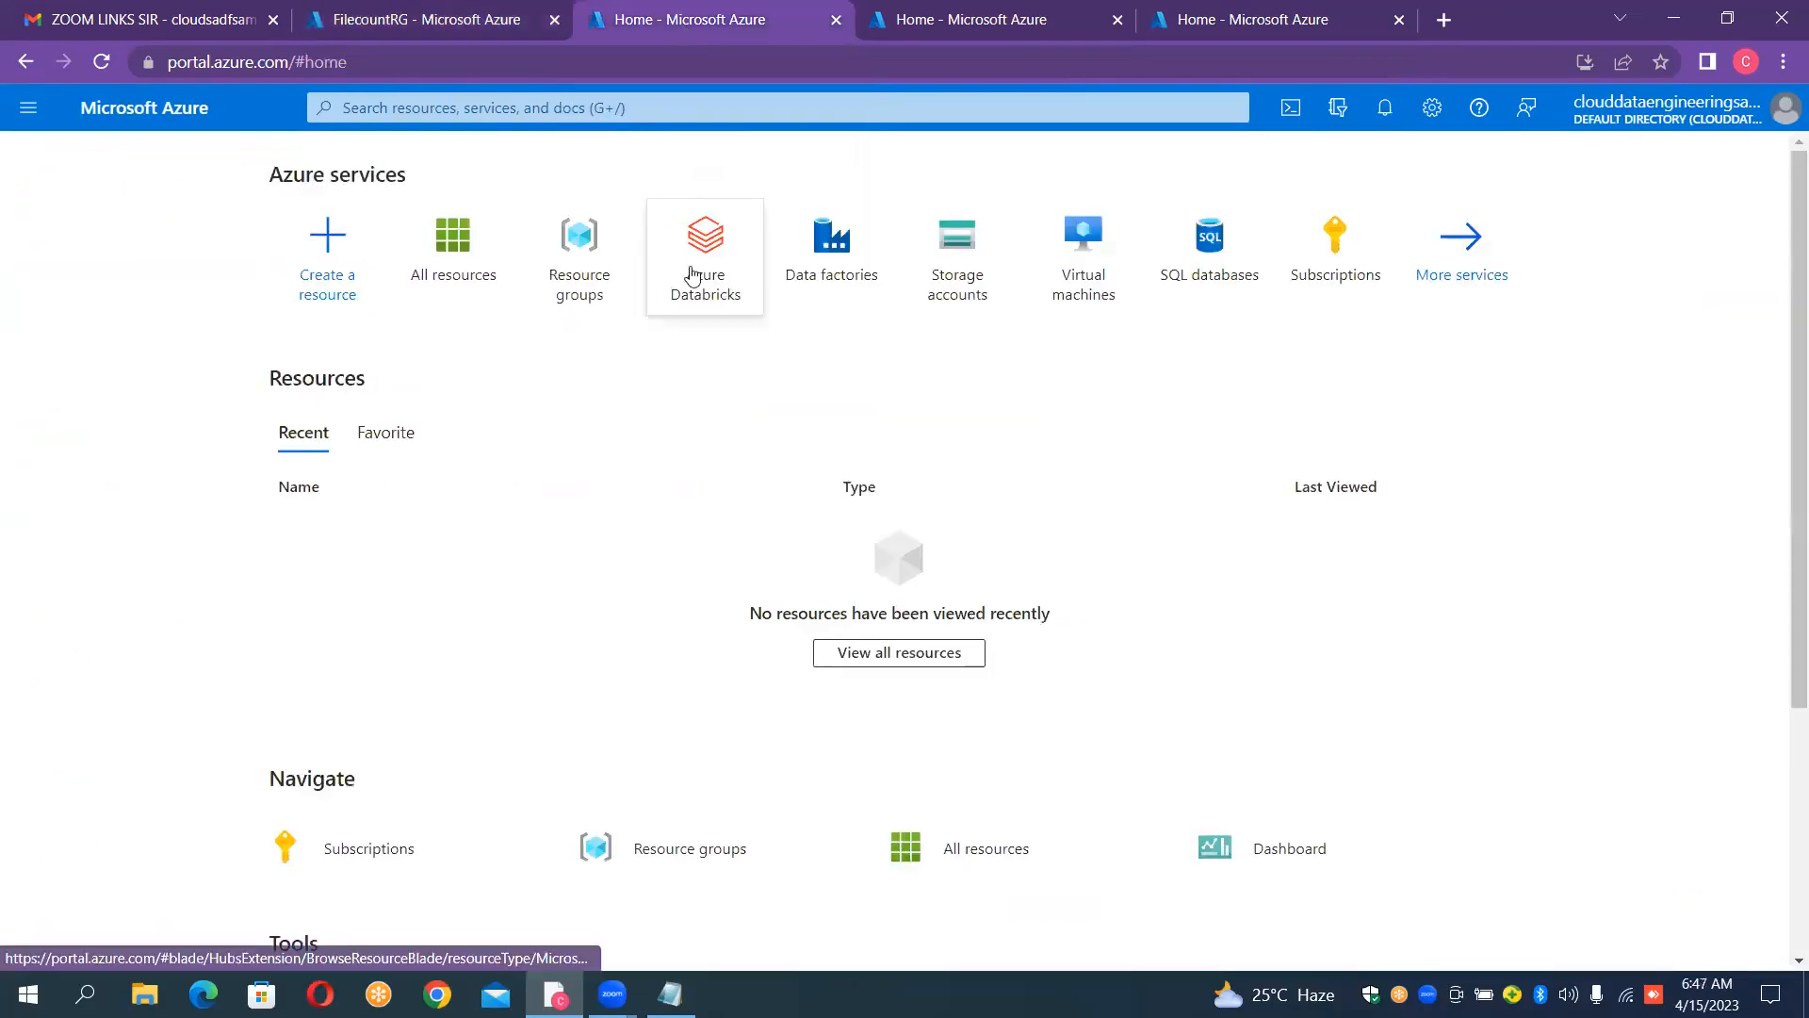
{"action": "left_click", "coordinate": [967, 272]}
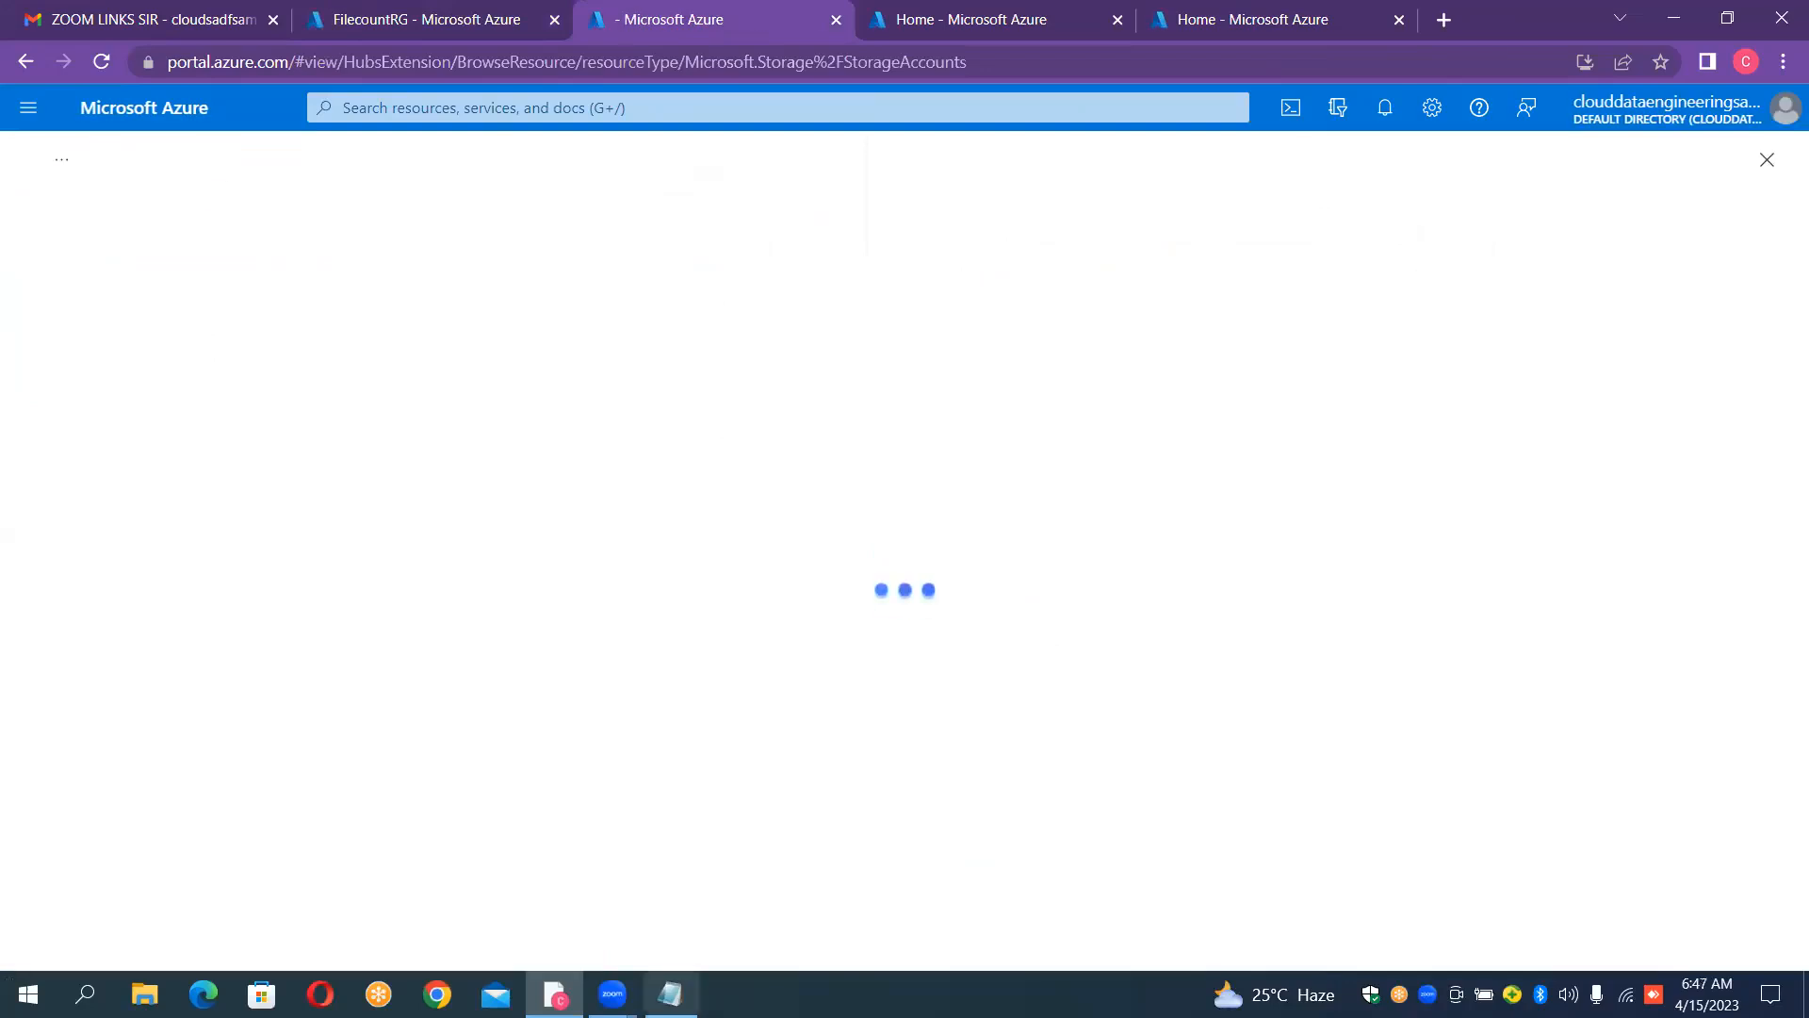
{"action": "left_click", "coordinate": [670, 994]}
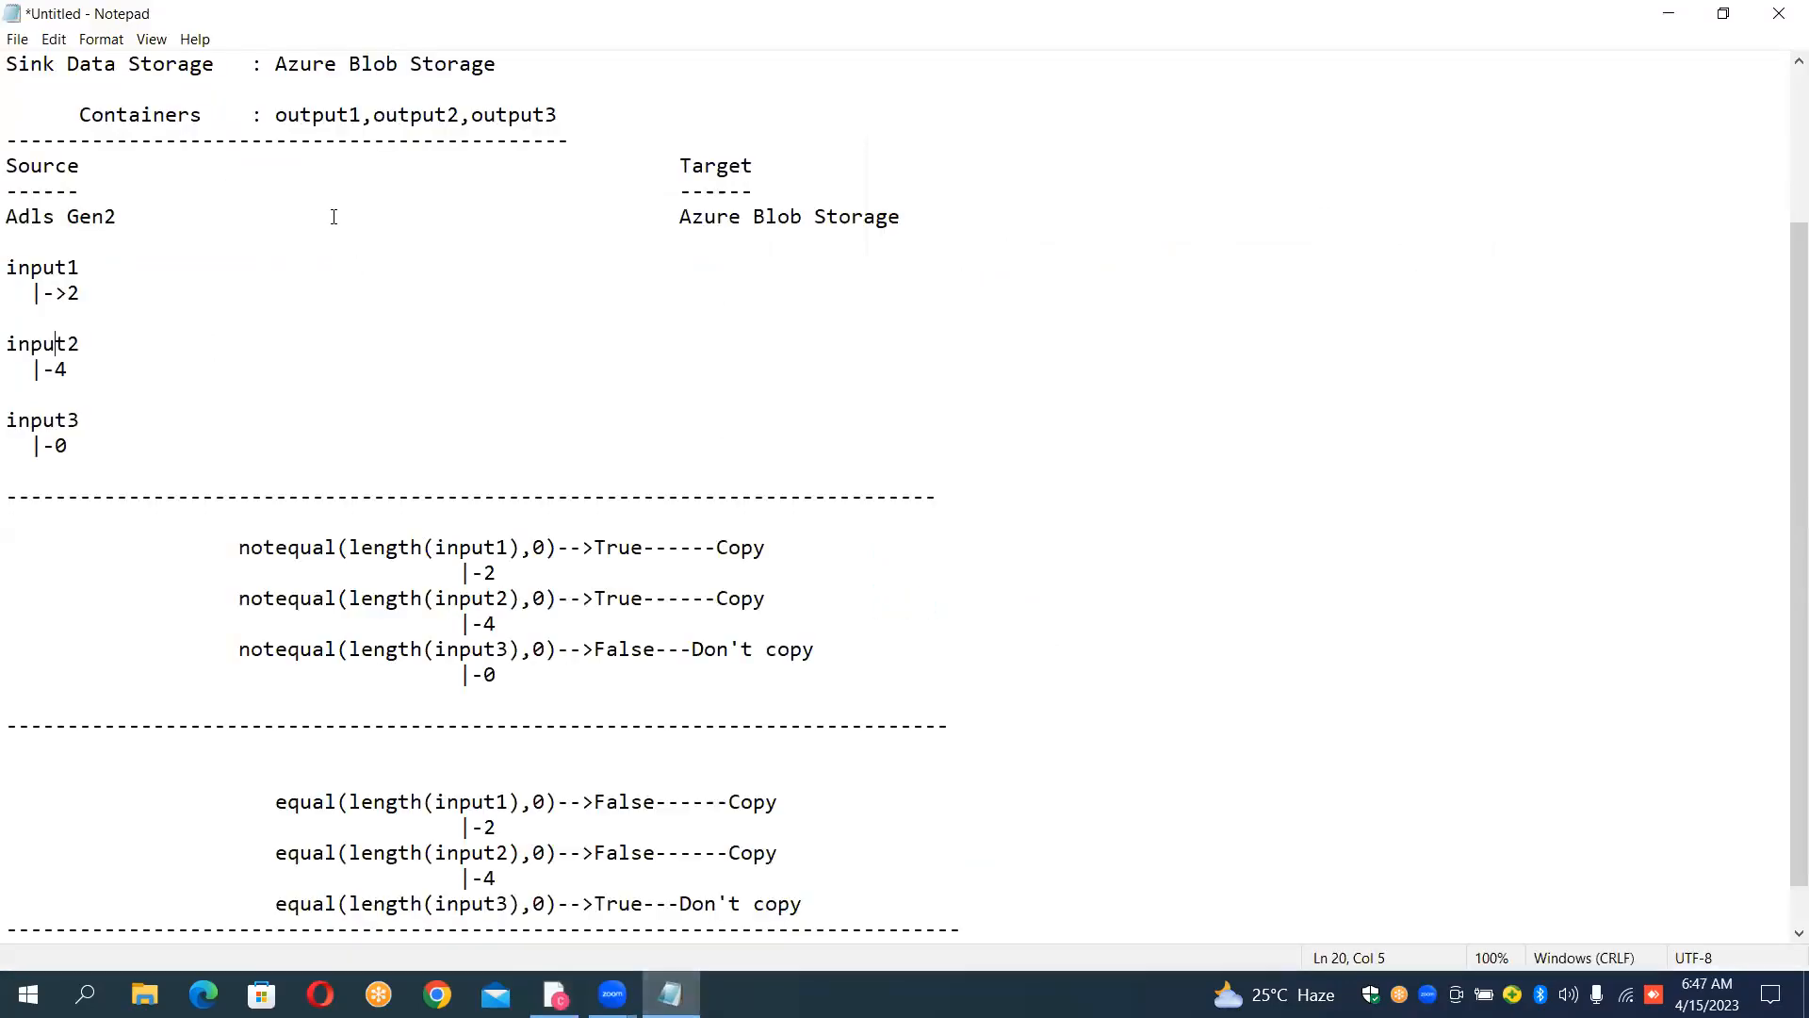
{"action": "key", "text": "ctrl+Home"}
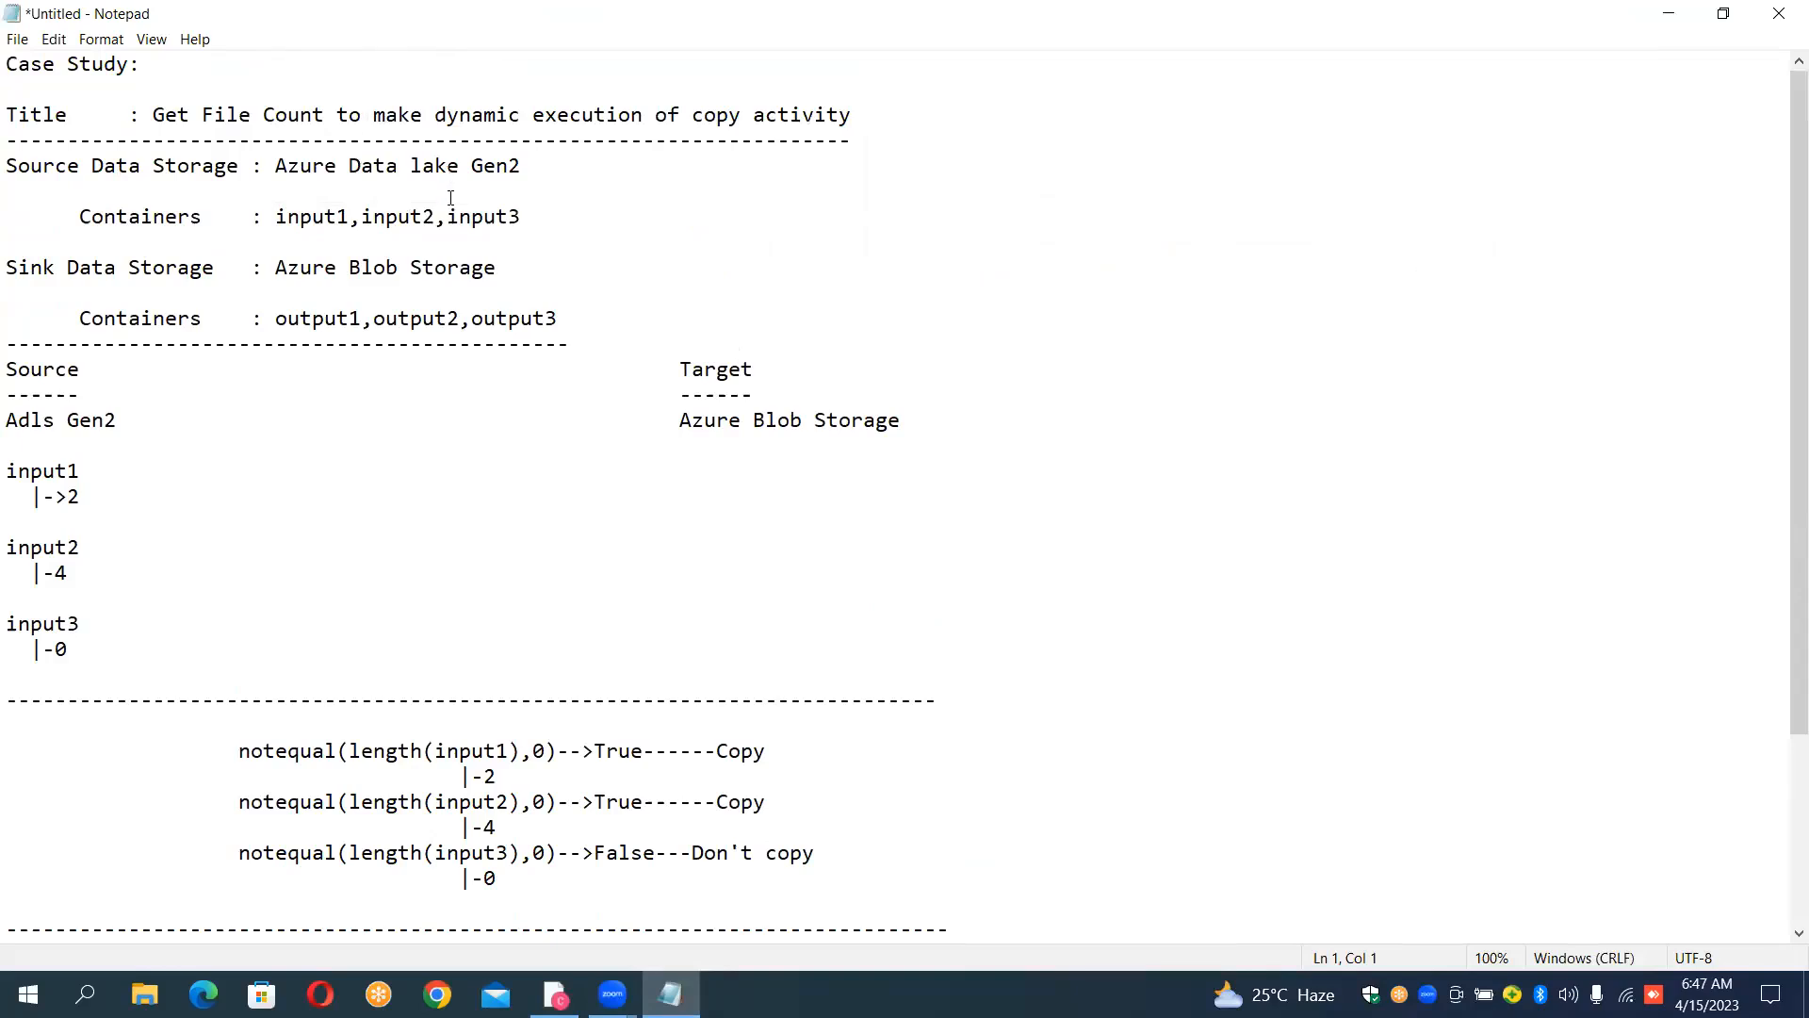
{"action": "left_click", "coordinate": [555, 994]}
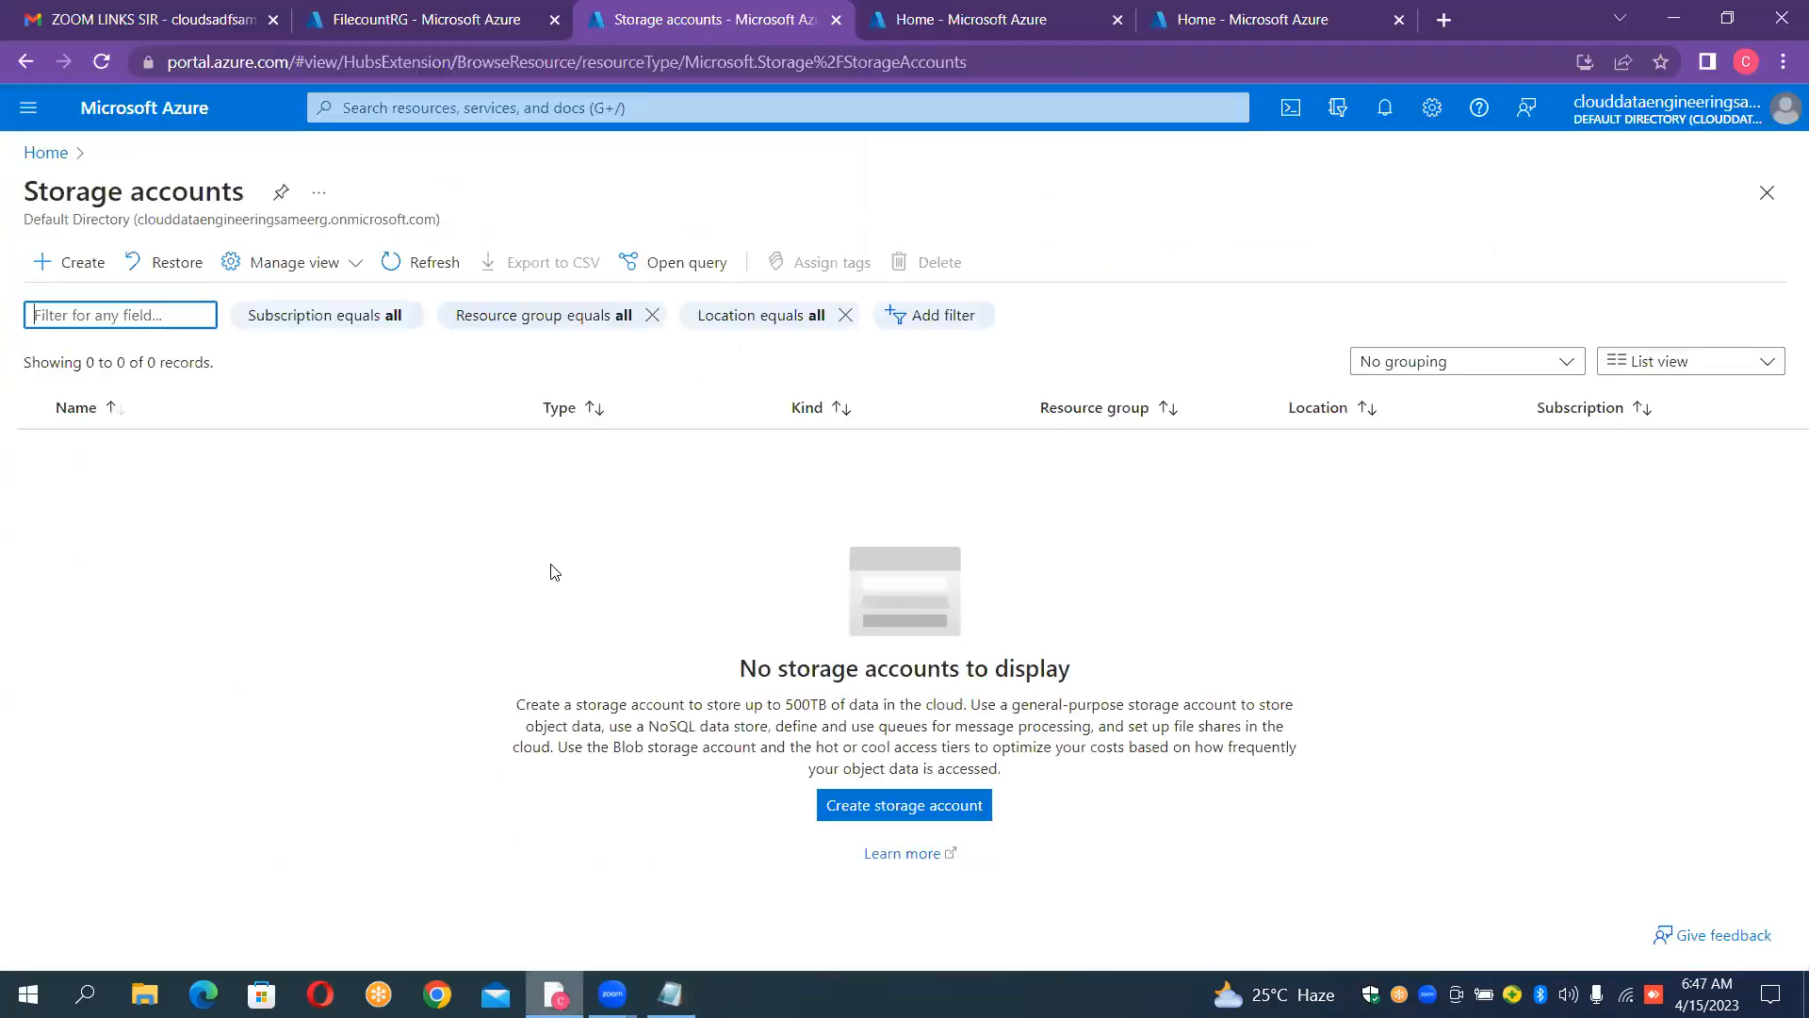
Step: Start creating a storage account in the FilecountRG resource group and name it "sourcefilecount1"
{"action": "left_click", "coordinate": [88, 270]}
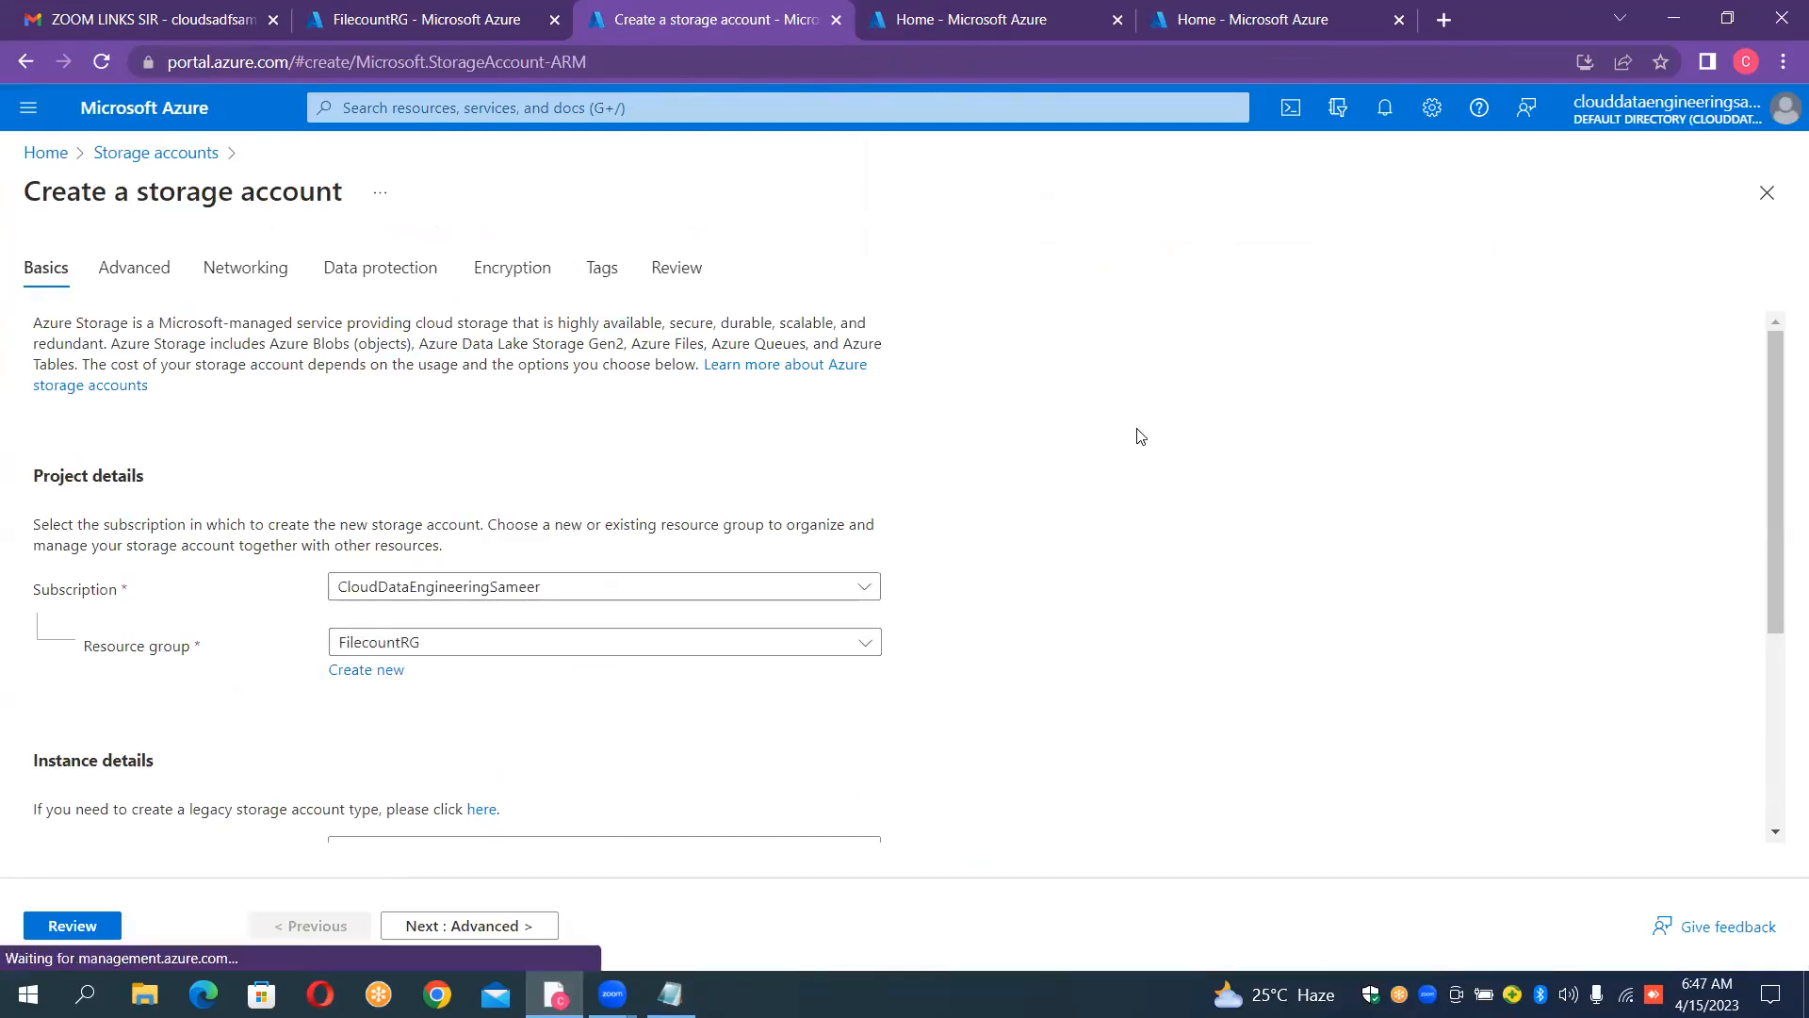
{"action": "scroll", "coordinate": [1137, 435], "scroll_direction": "down", "scroll_amount": 4}
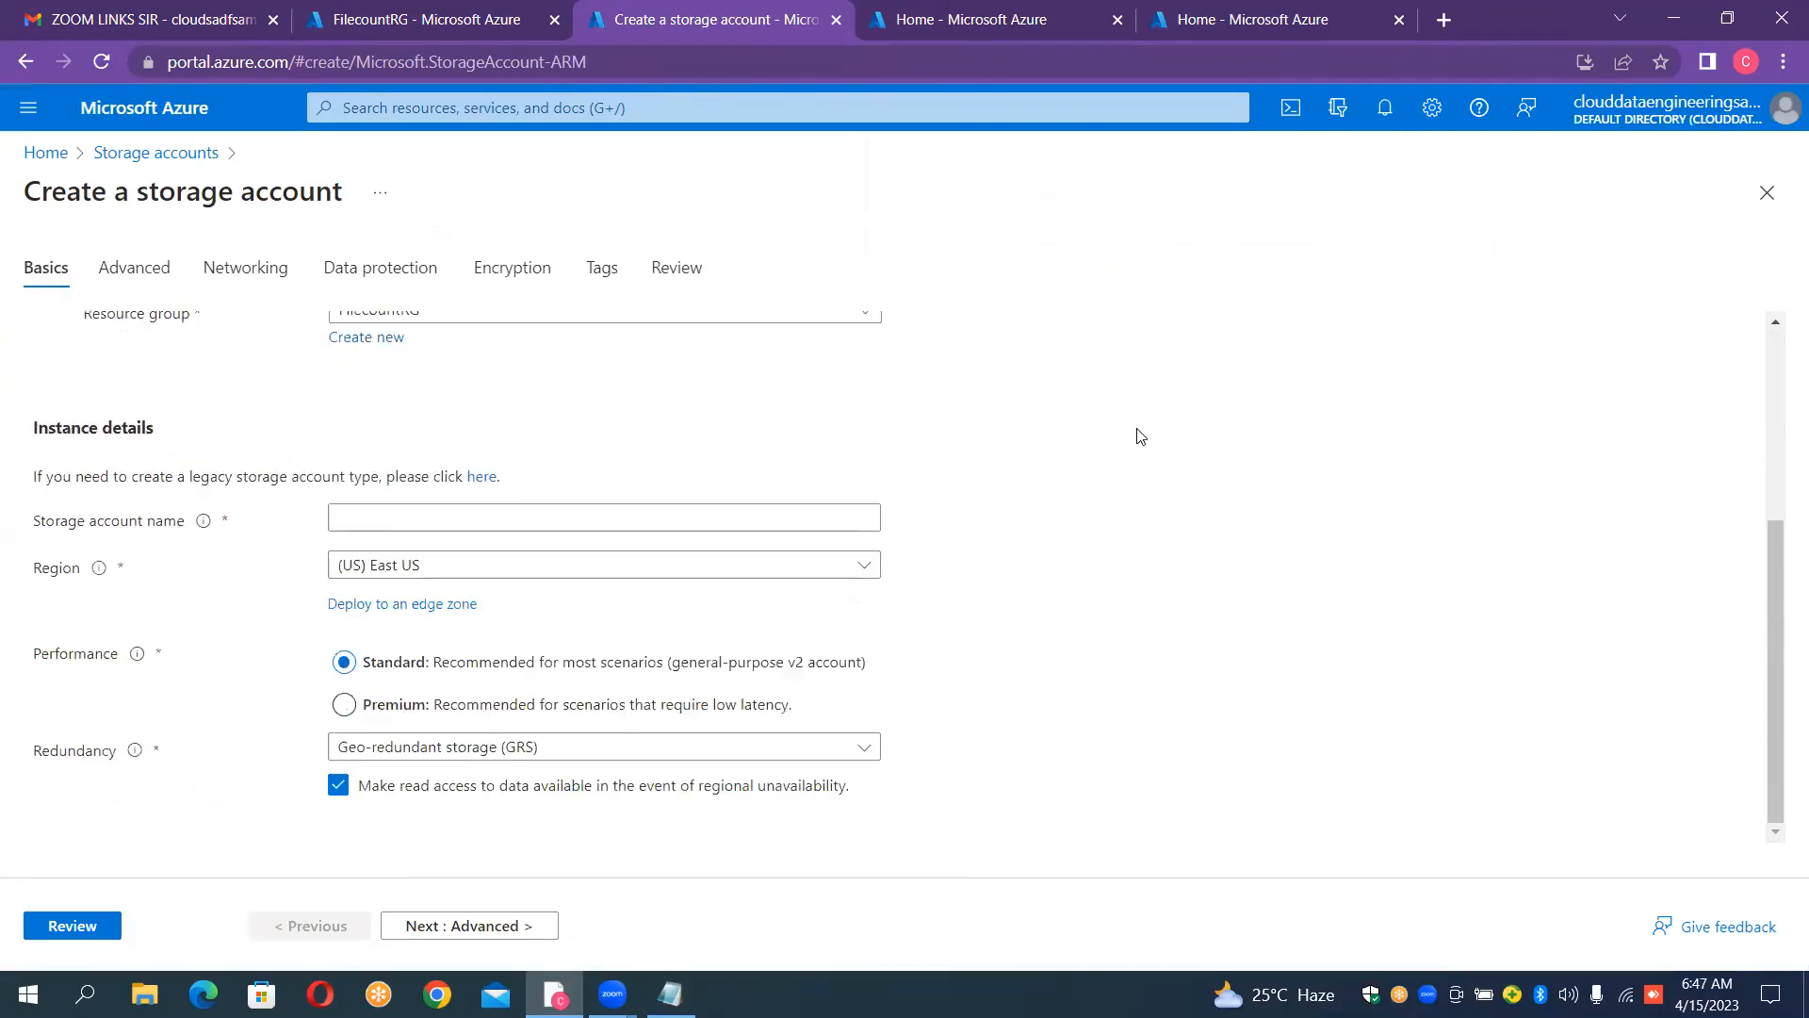
{"action": "left_click", "coordinate": [452, 518]}
{"action": "type", "text": "s"}
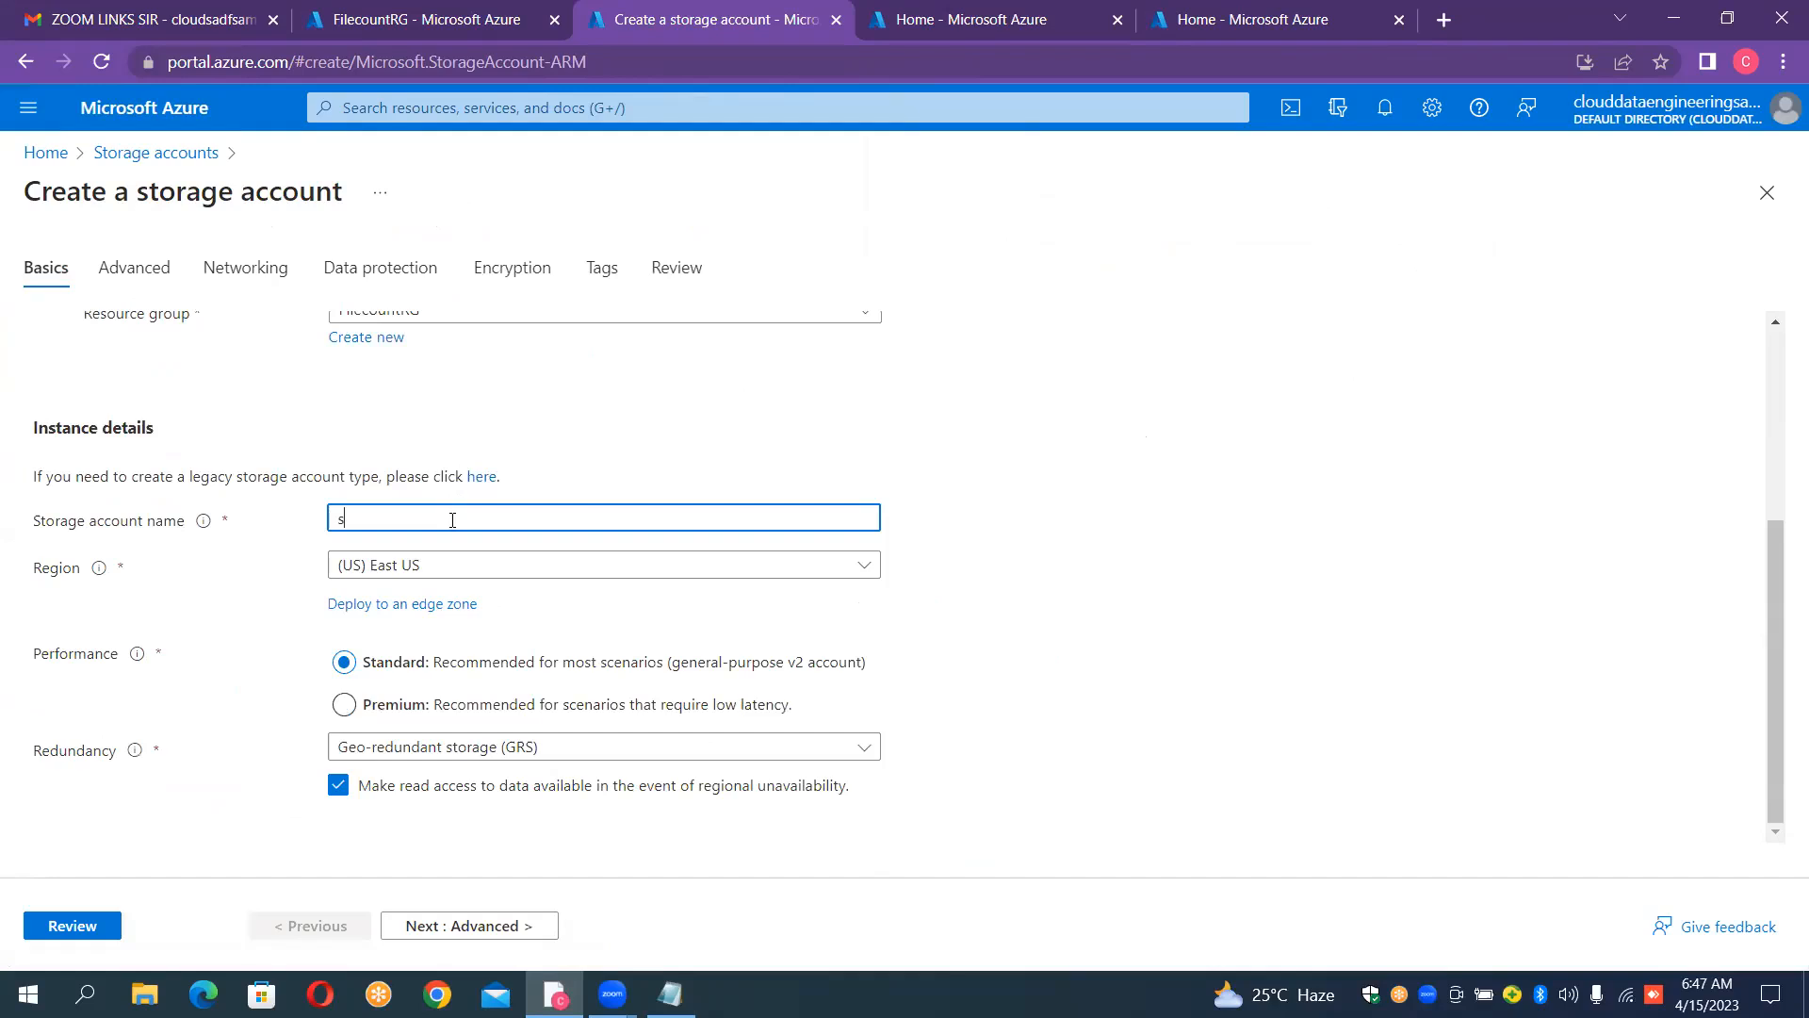
{"action": "type", "text": "ourcefilrcount"}
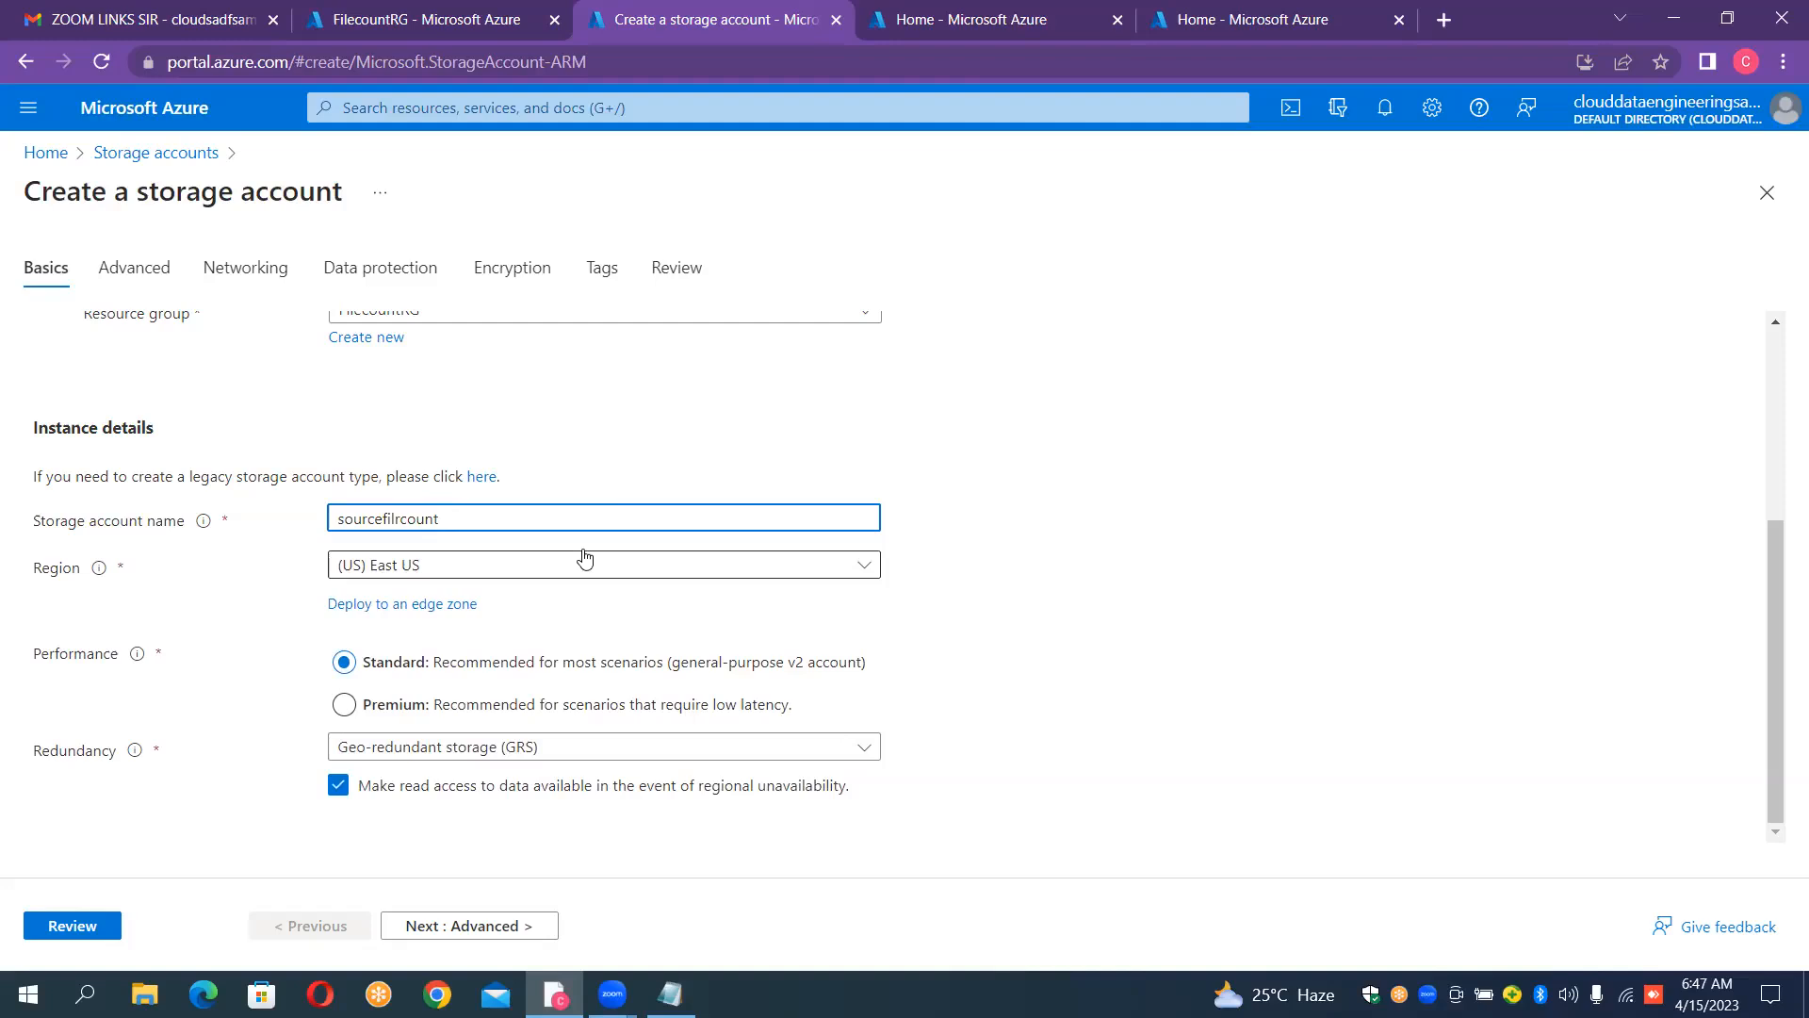
{"action": "key", "text": "Left"}
{"action": "key", "text": "Left"}
{"action": "key", "text": "Left"}
{"action": "key", "text": "Left"}
{"action": "key", "text": "Left"}
{"action": "key", "text": "BackSpace"}
{"action": "type", "text": "e"}
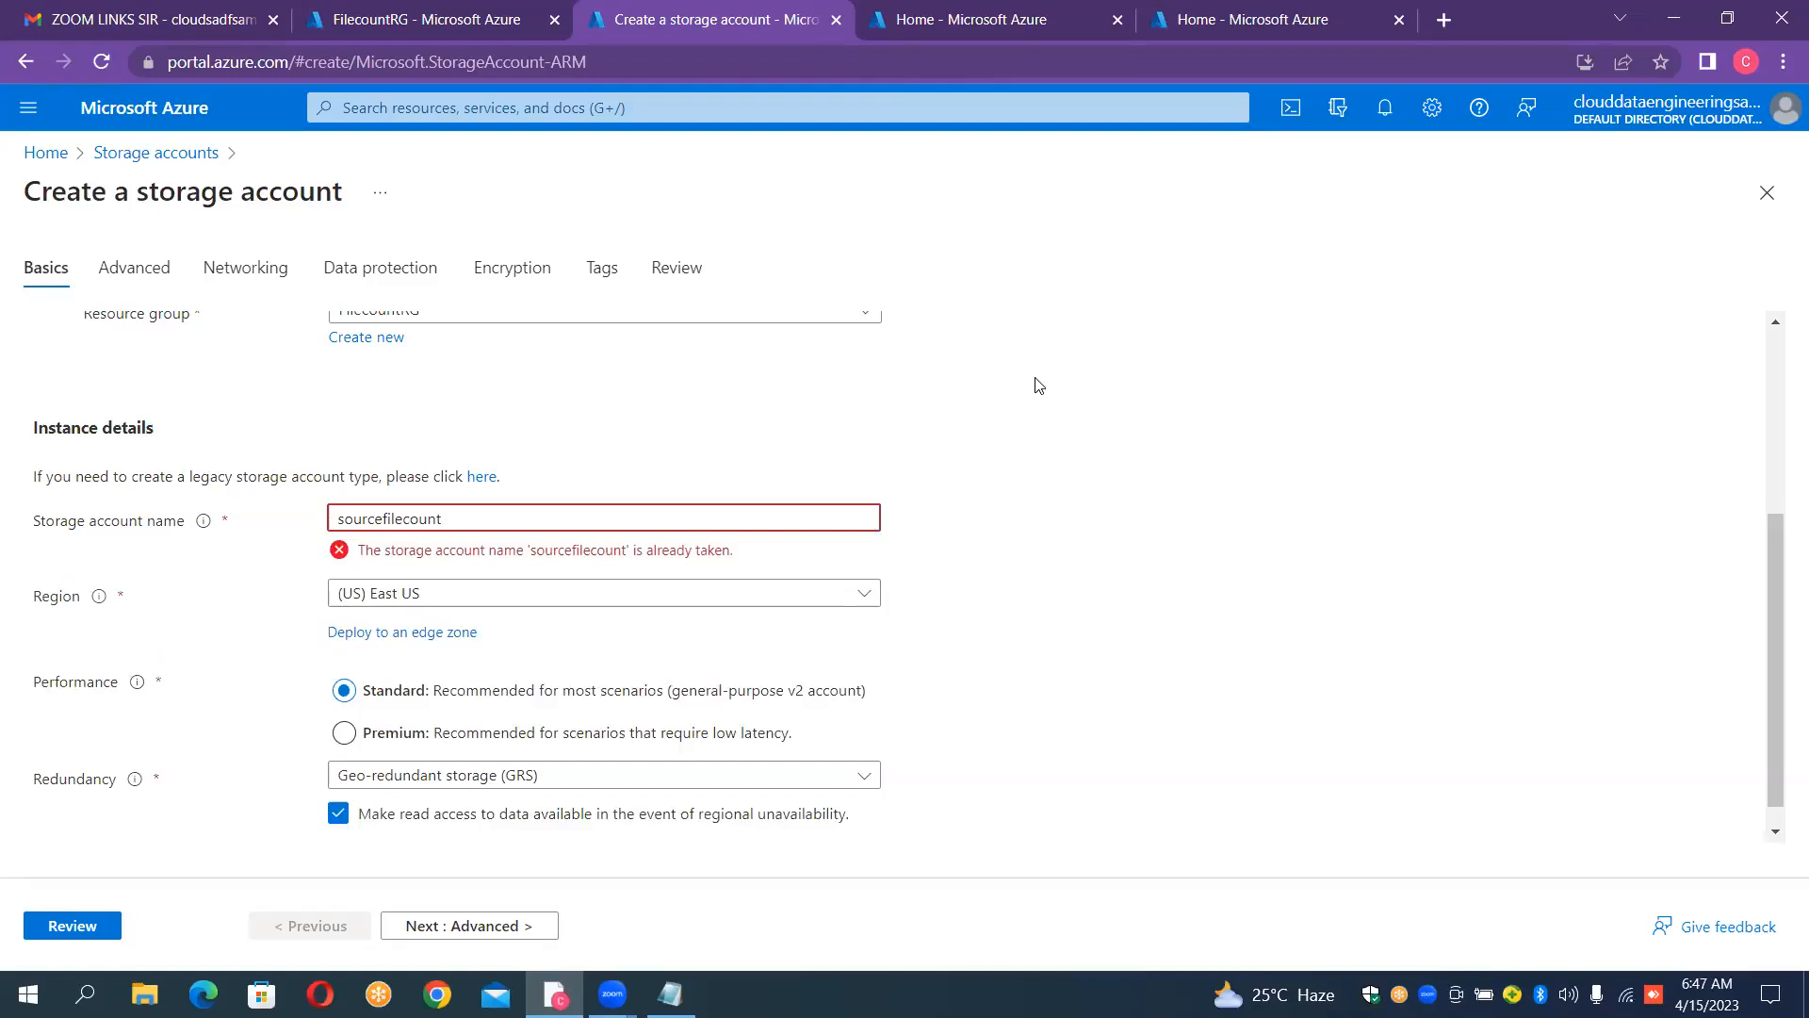
{"action": "type", "text": "1"}
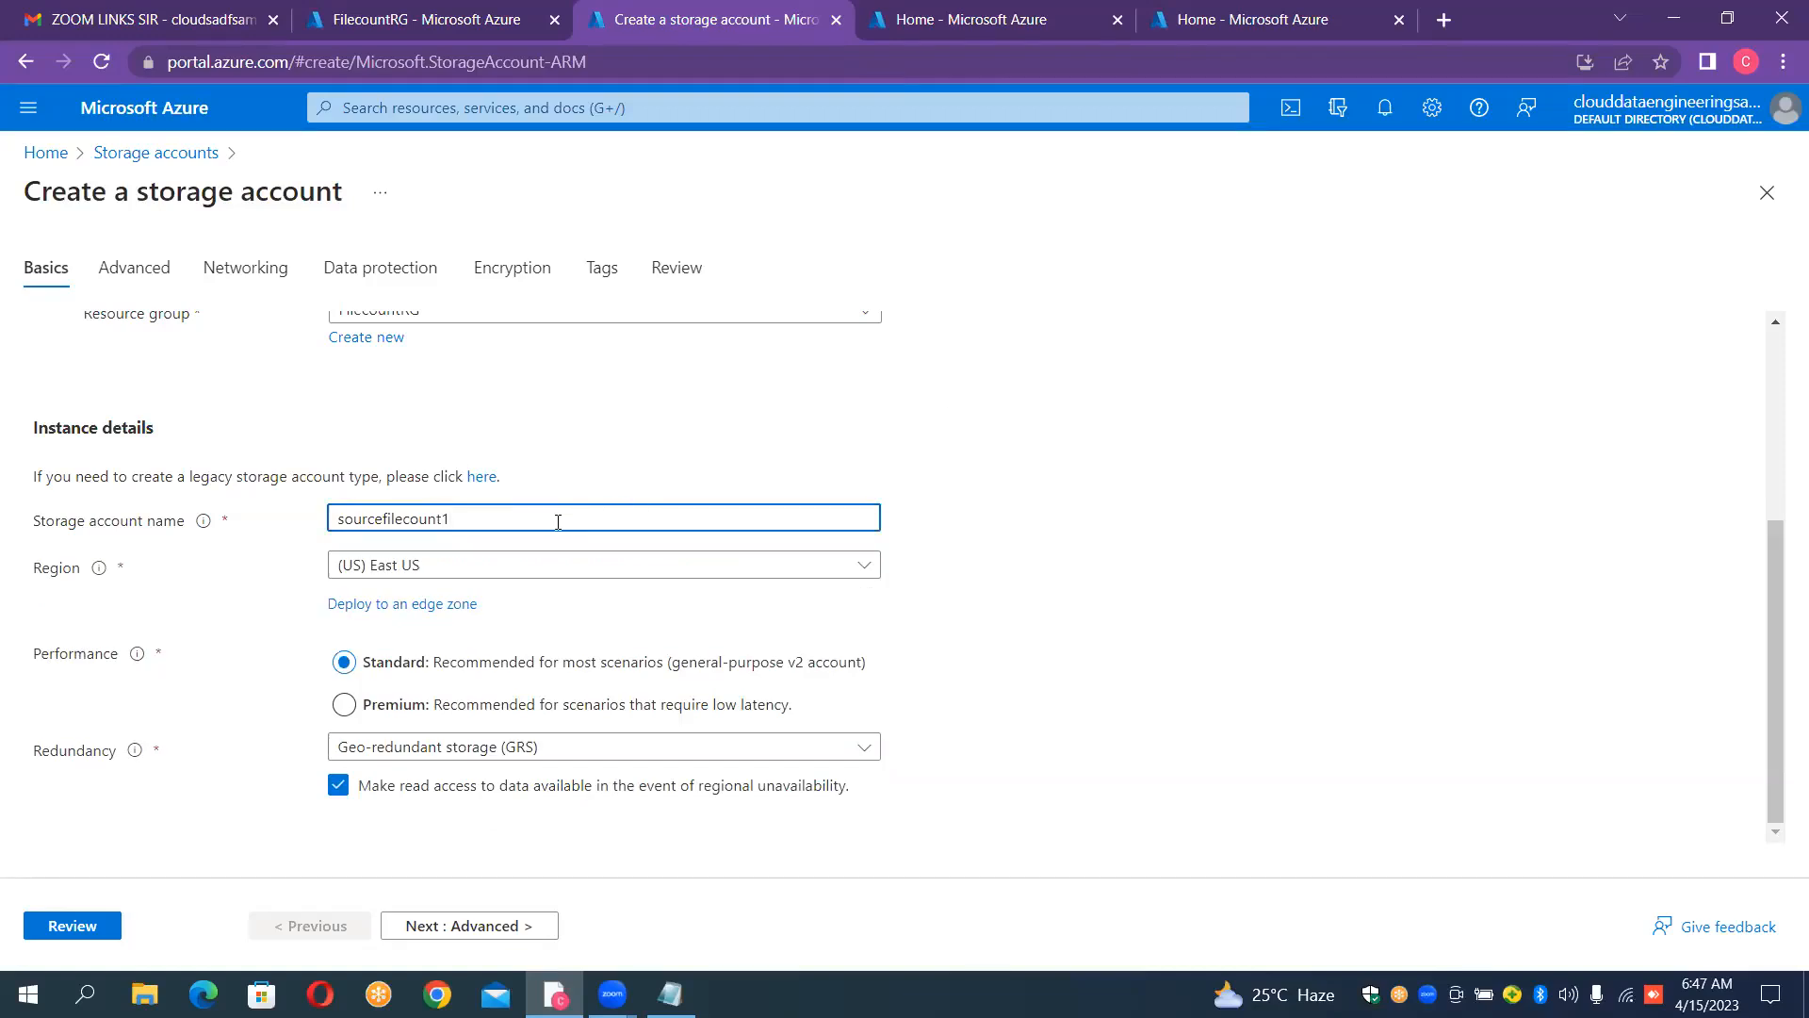
{"action": "left_click", "coordinate": [539, 454]}
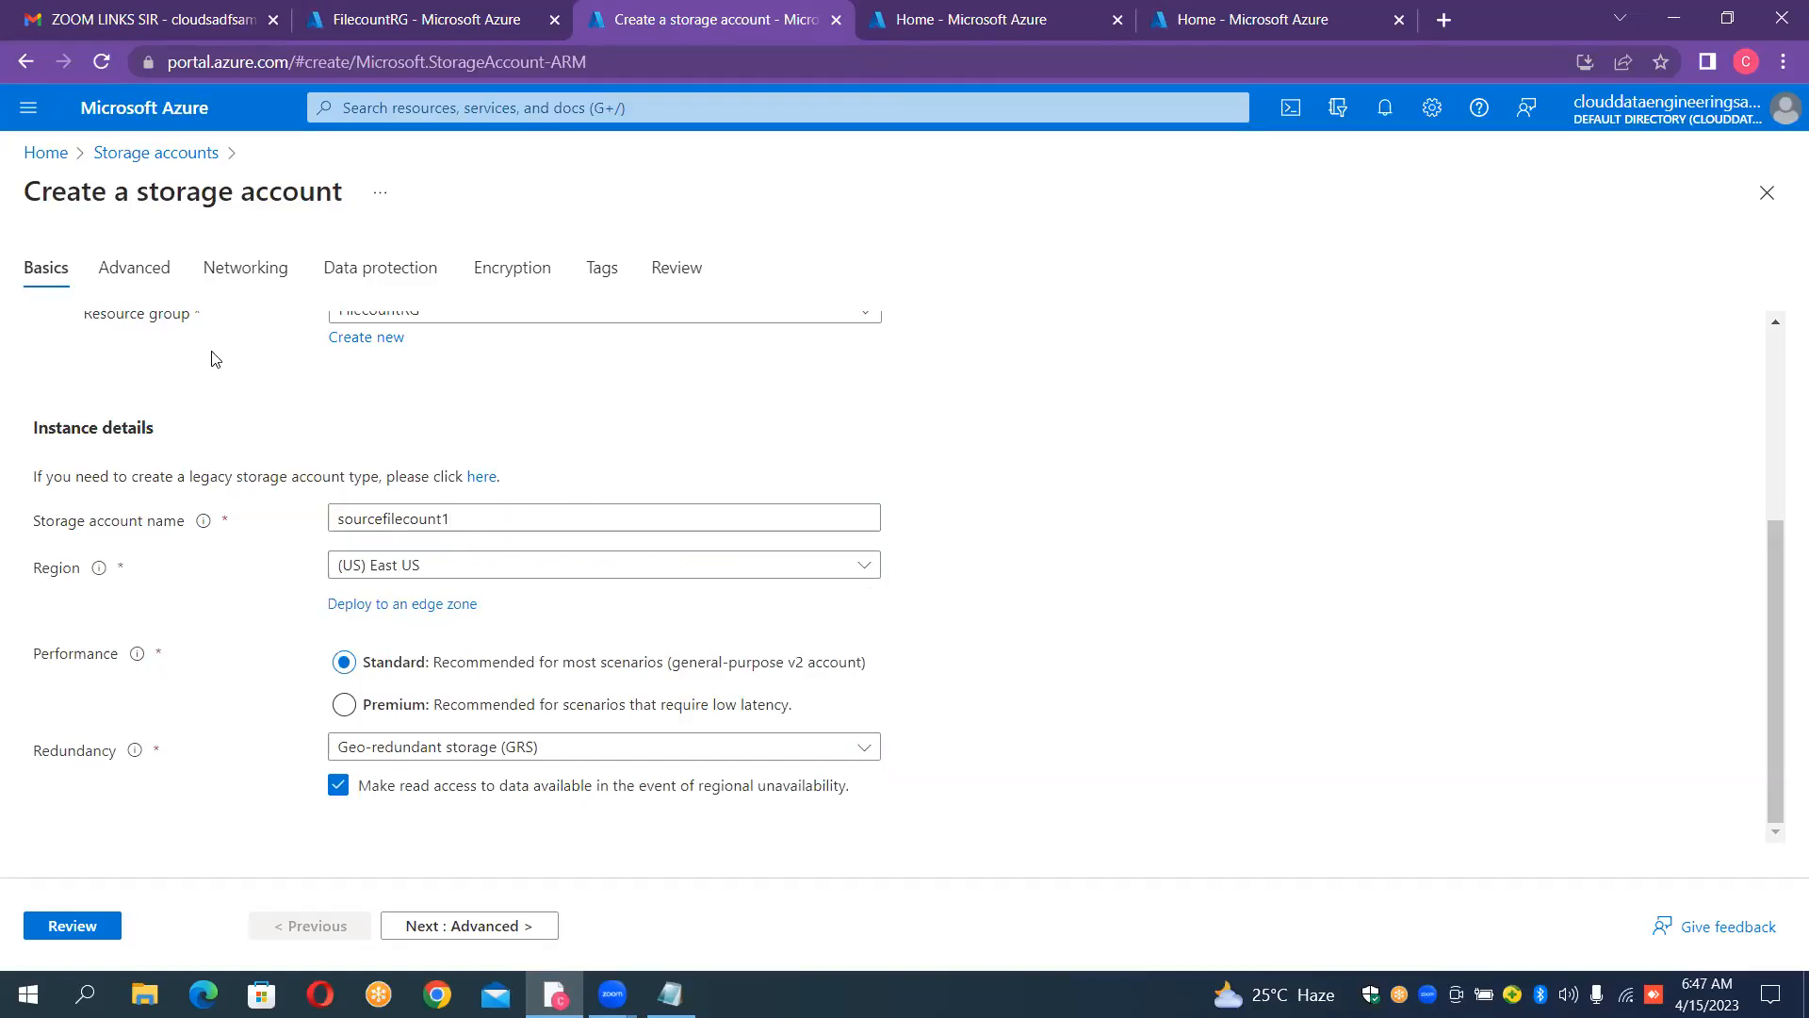
Step: Enable the hierarchical namespace for the sourcefilecount1 storage account, then review and create it
{"action": "left_click", "coordinate": [160, 285]}
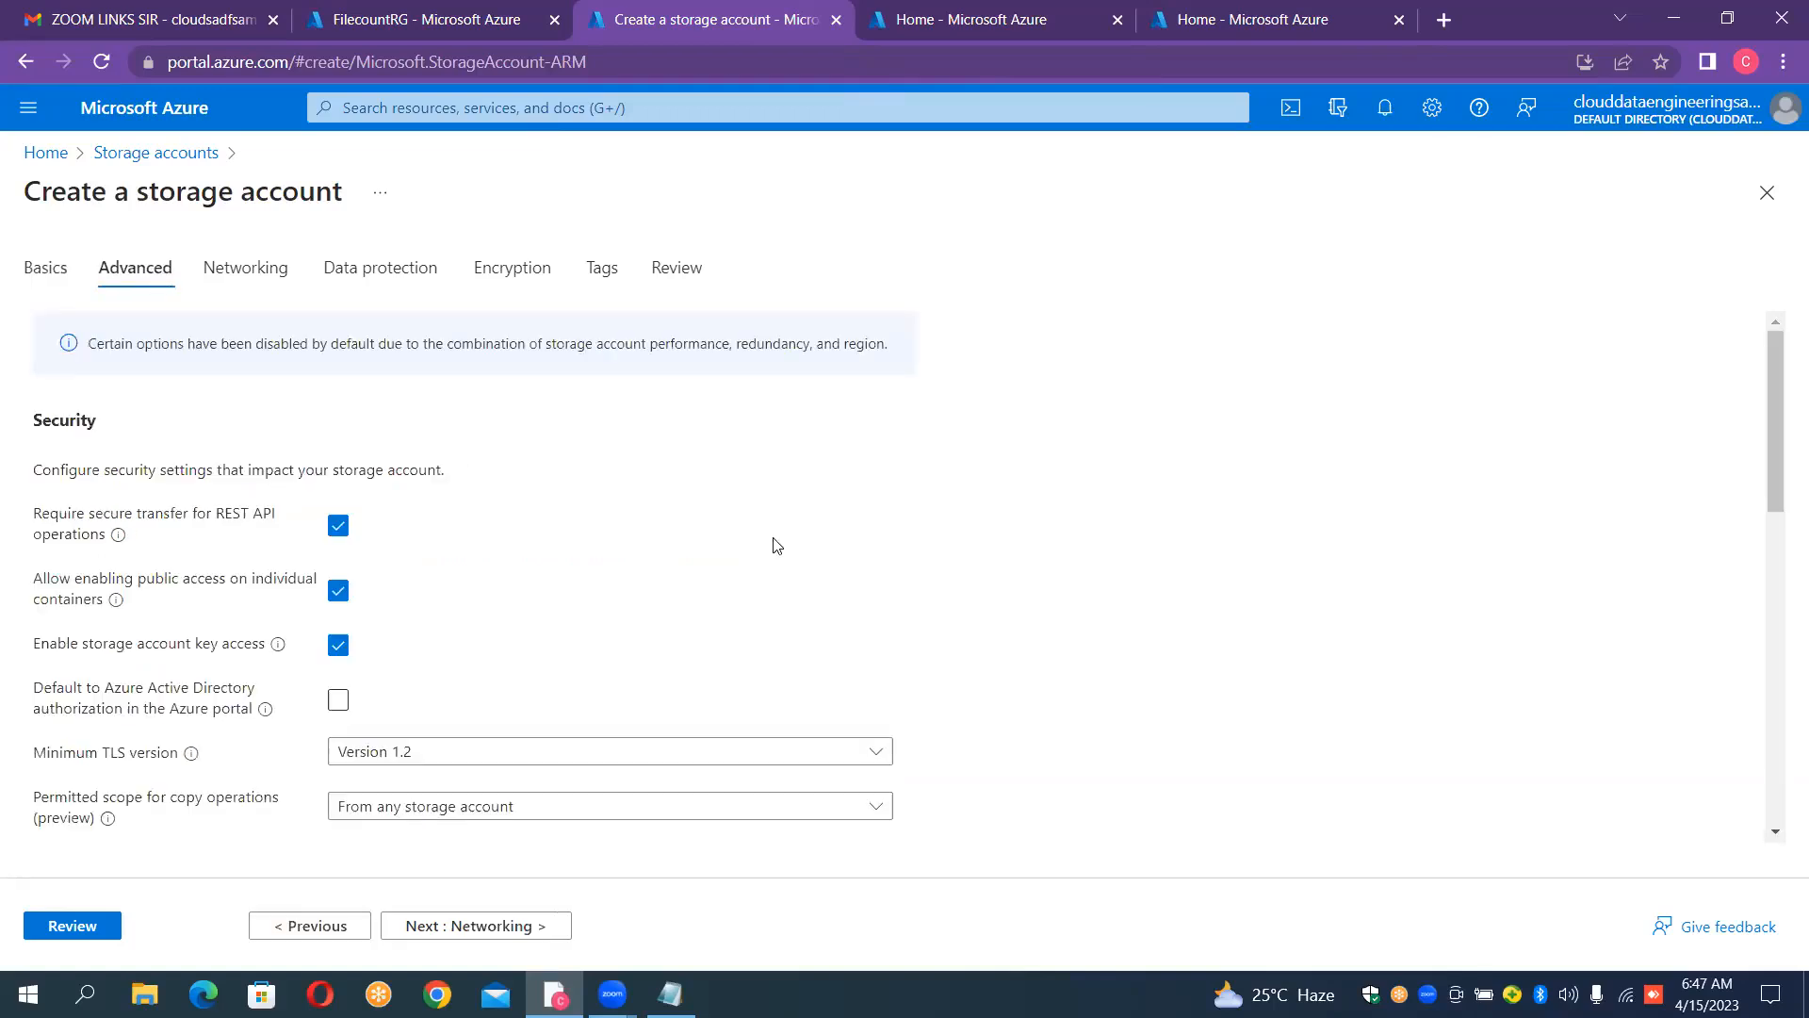
{"action": "scroll", "coordinate": [776, 546], "scroll_direction": "down", "scroll_amount": 2}
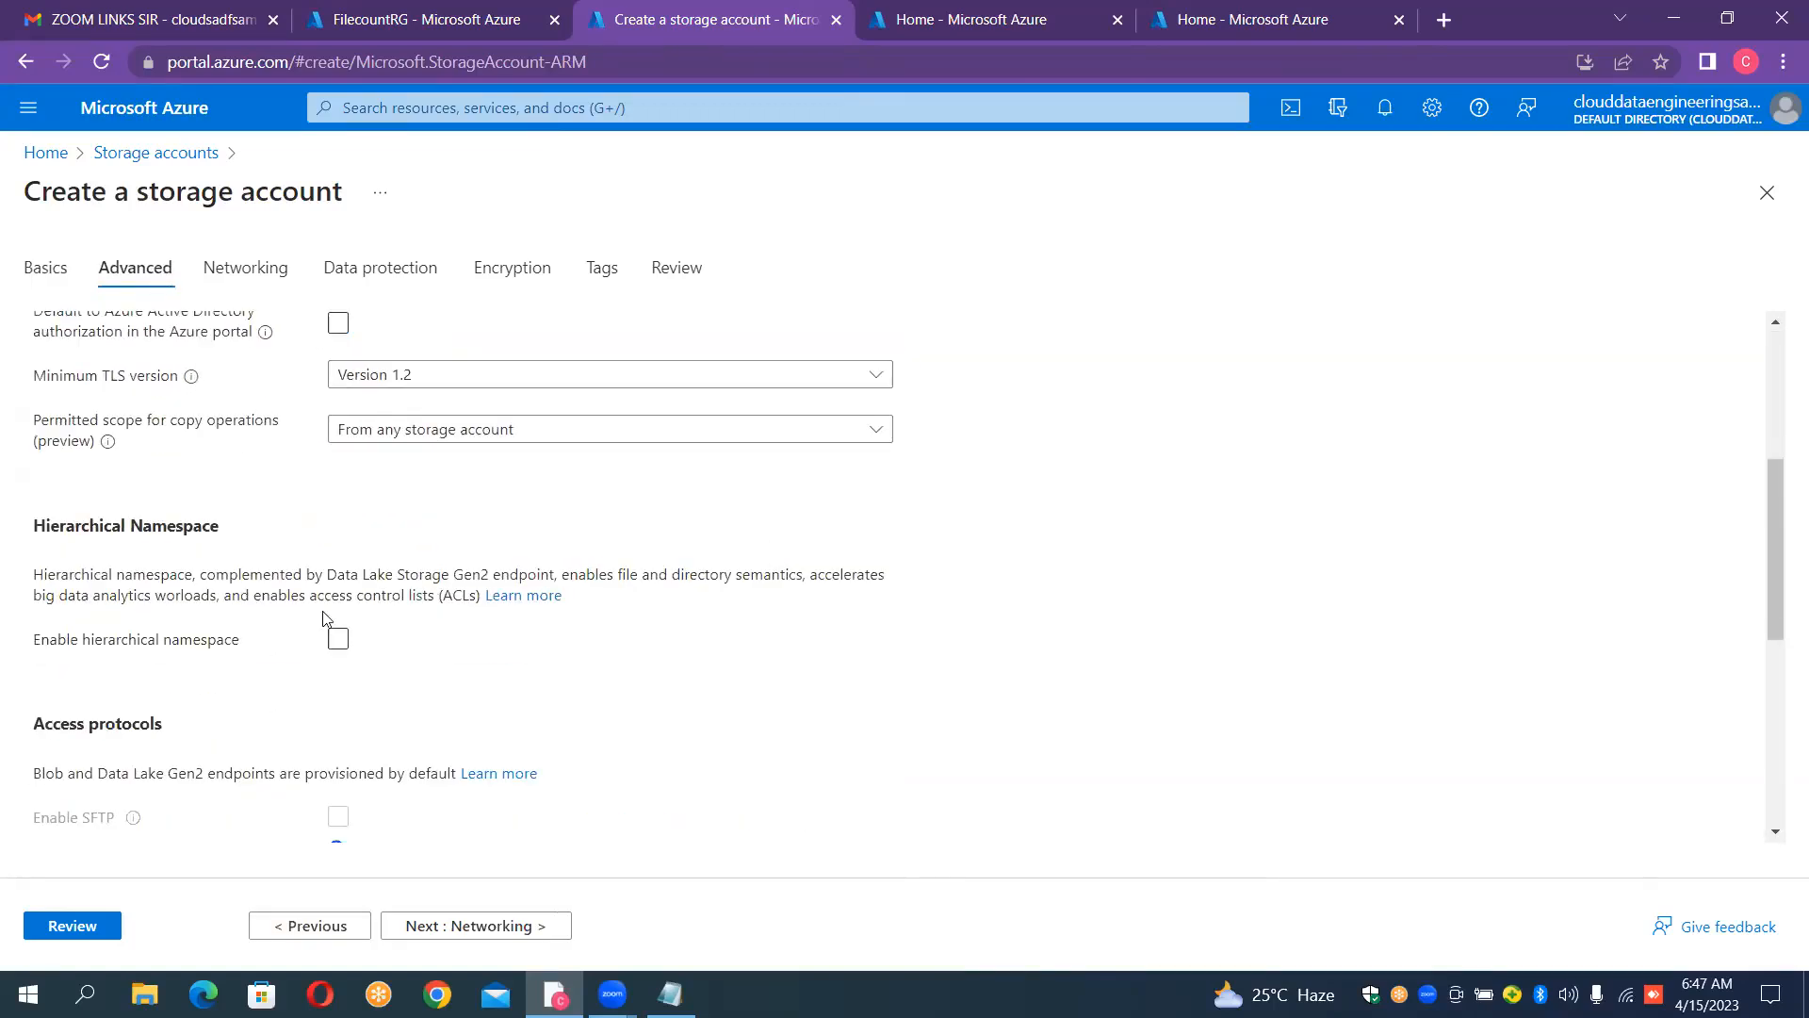
{"action": "left_click", "coordinate": [339, 640]}
{"action": "left_click", "coordinate": [58, 928]}
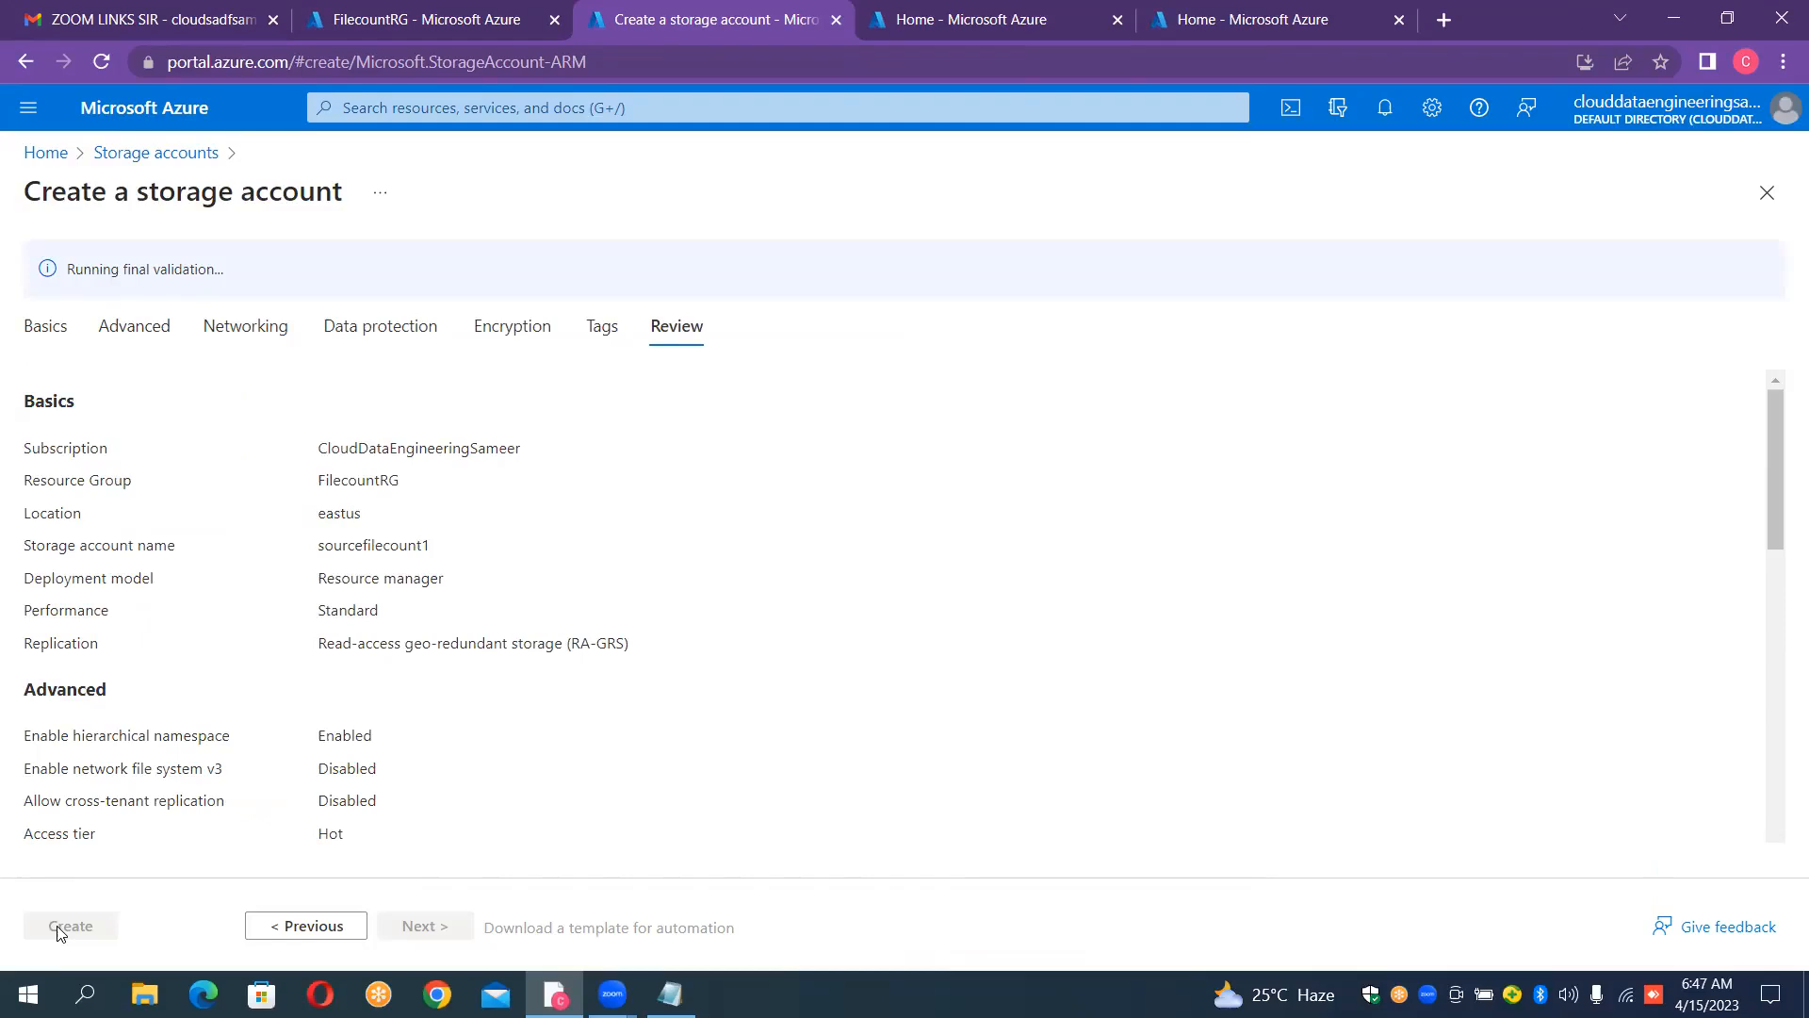
{"action": "left_click", "coordinate": [59, 928]}
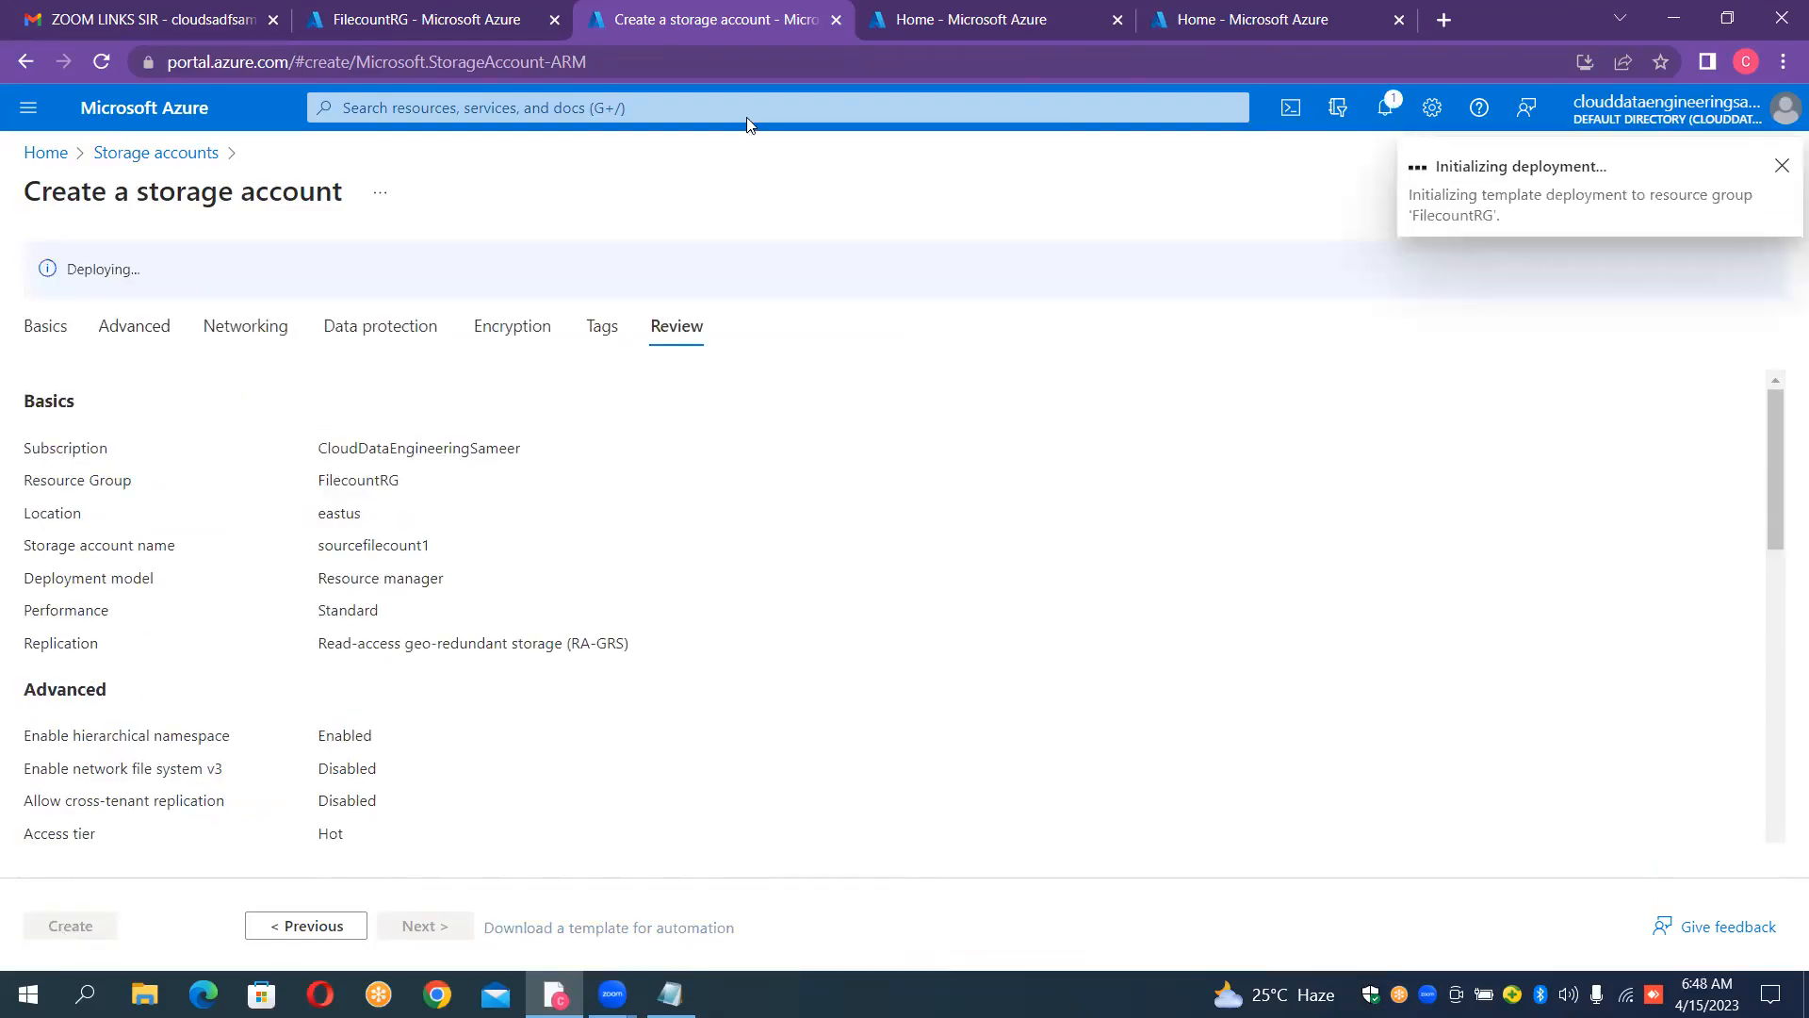
Step: Create a second storage account named "sinkfilecount1" in FilecountRG with default settings, using the third Azure portal tab
{"action": "left_click", "coordinate": [928, 12]}
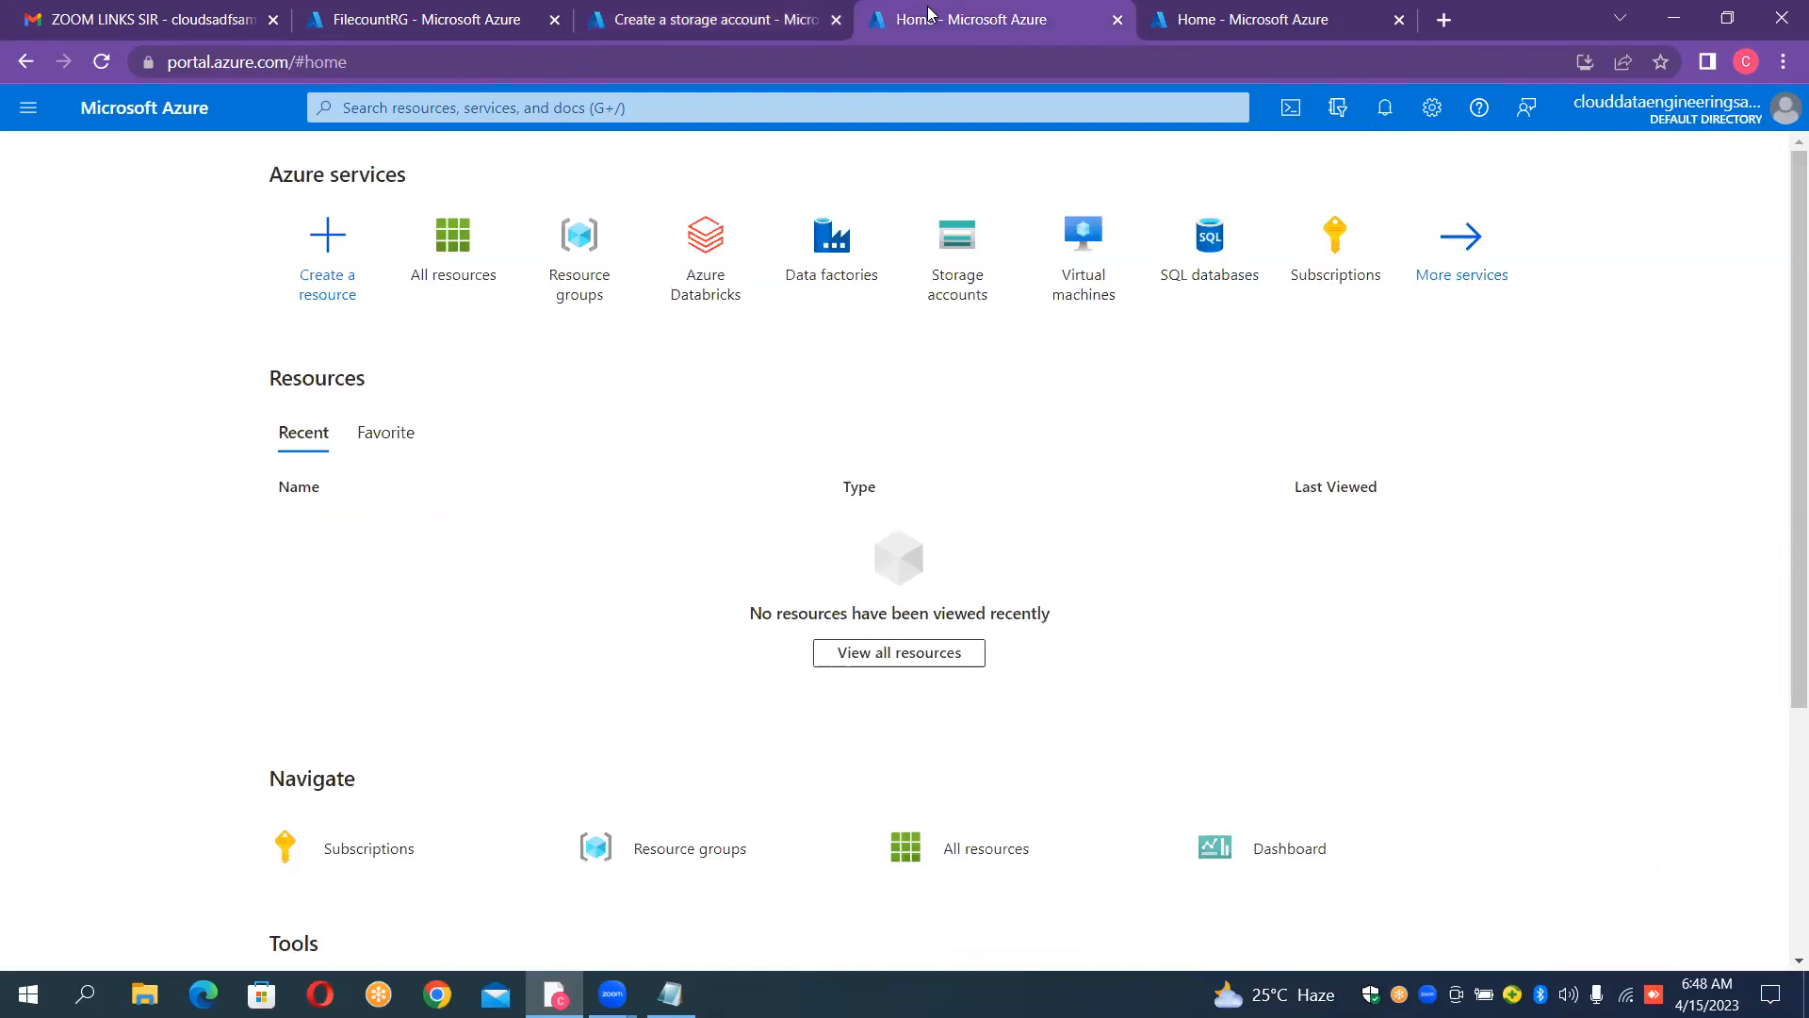
{"action": "left_click", "coordinate": [963, 249]}
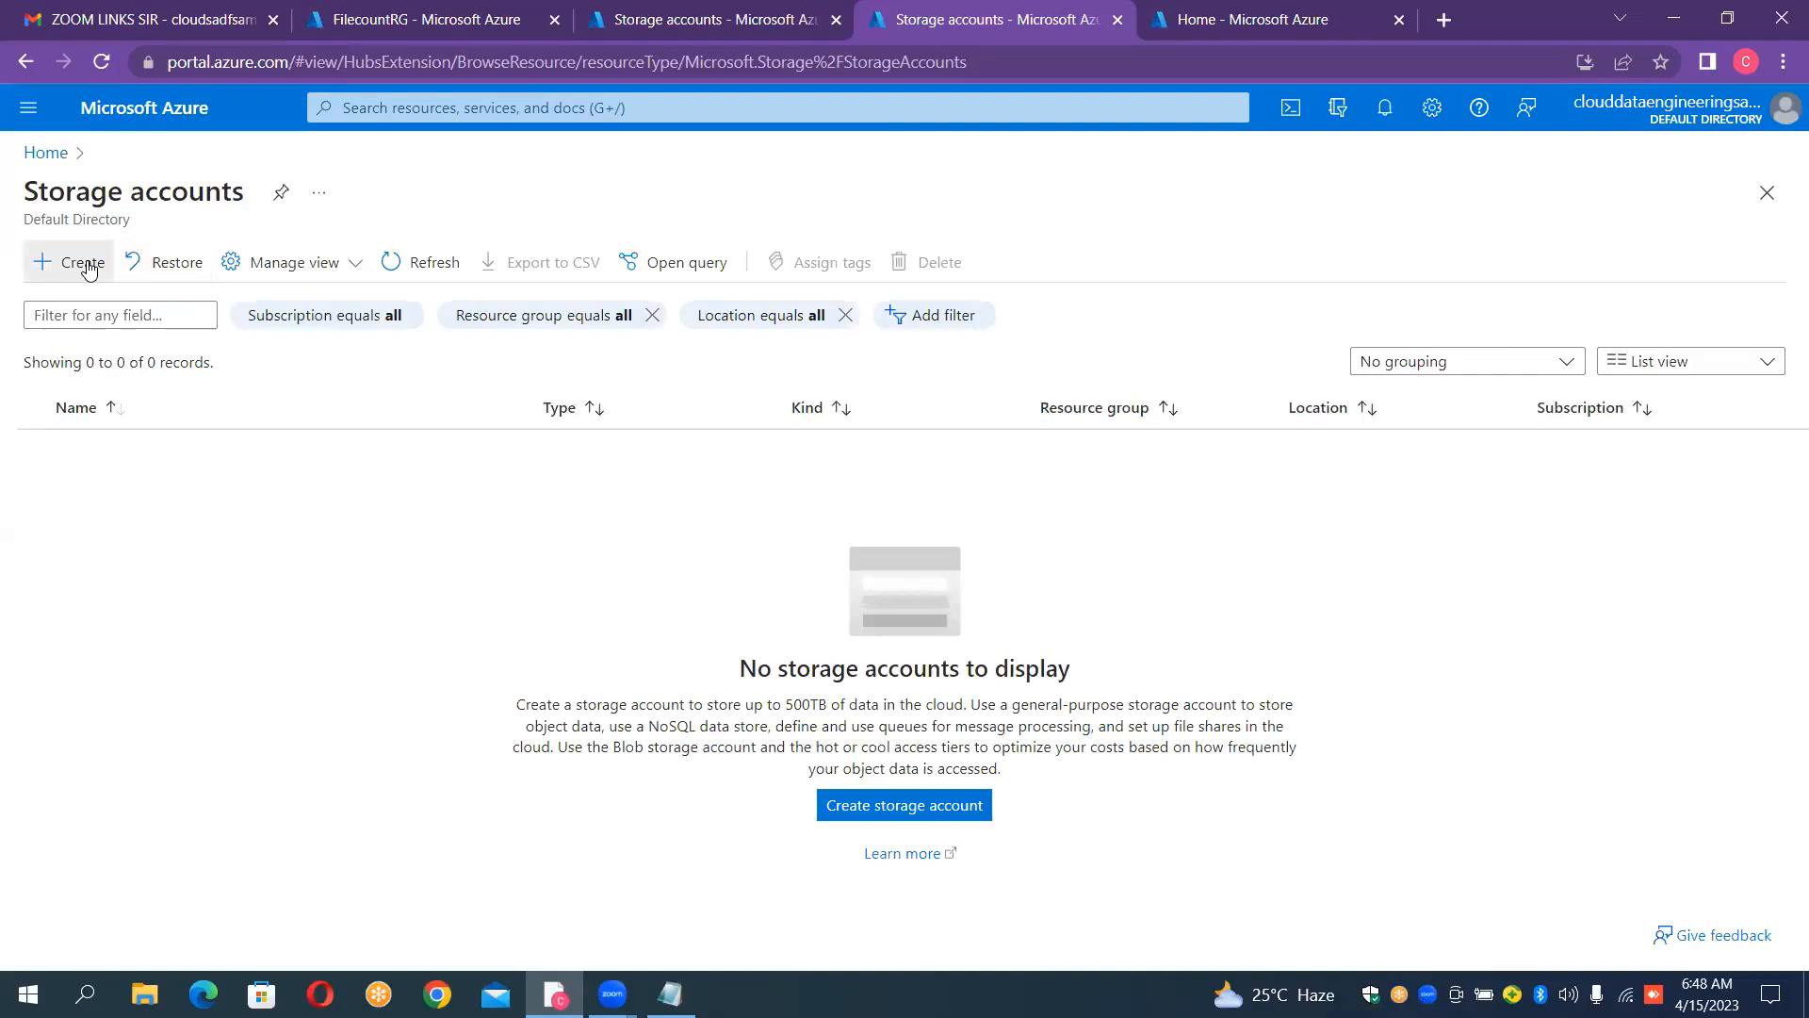
{"action": "left_click", "coordinate": [85, 264]}
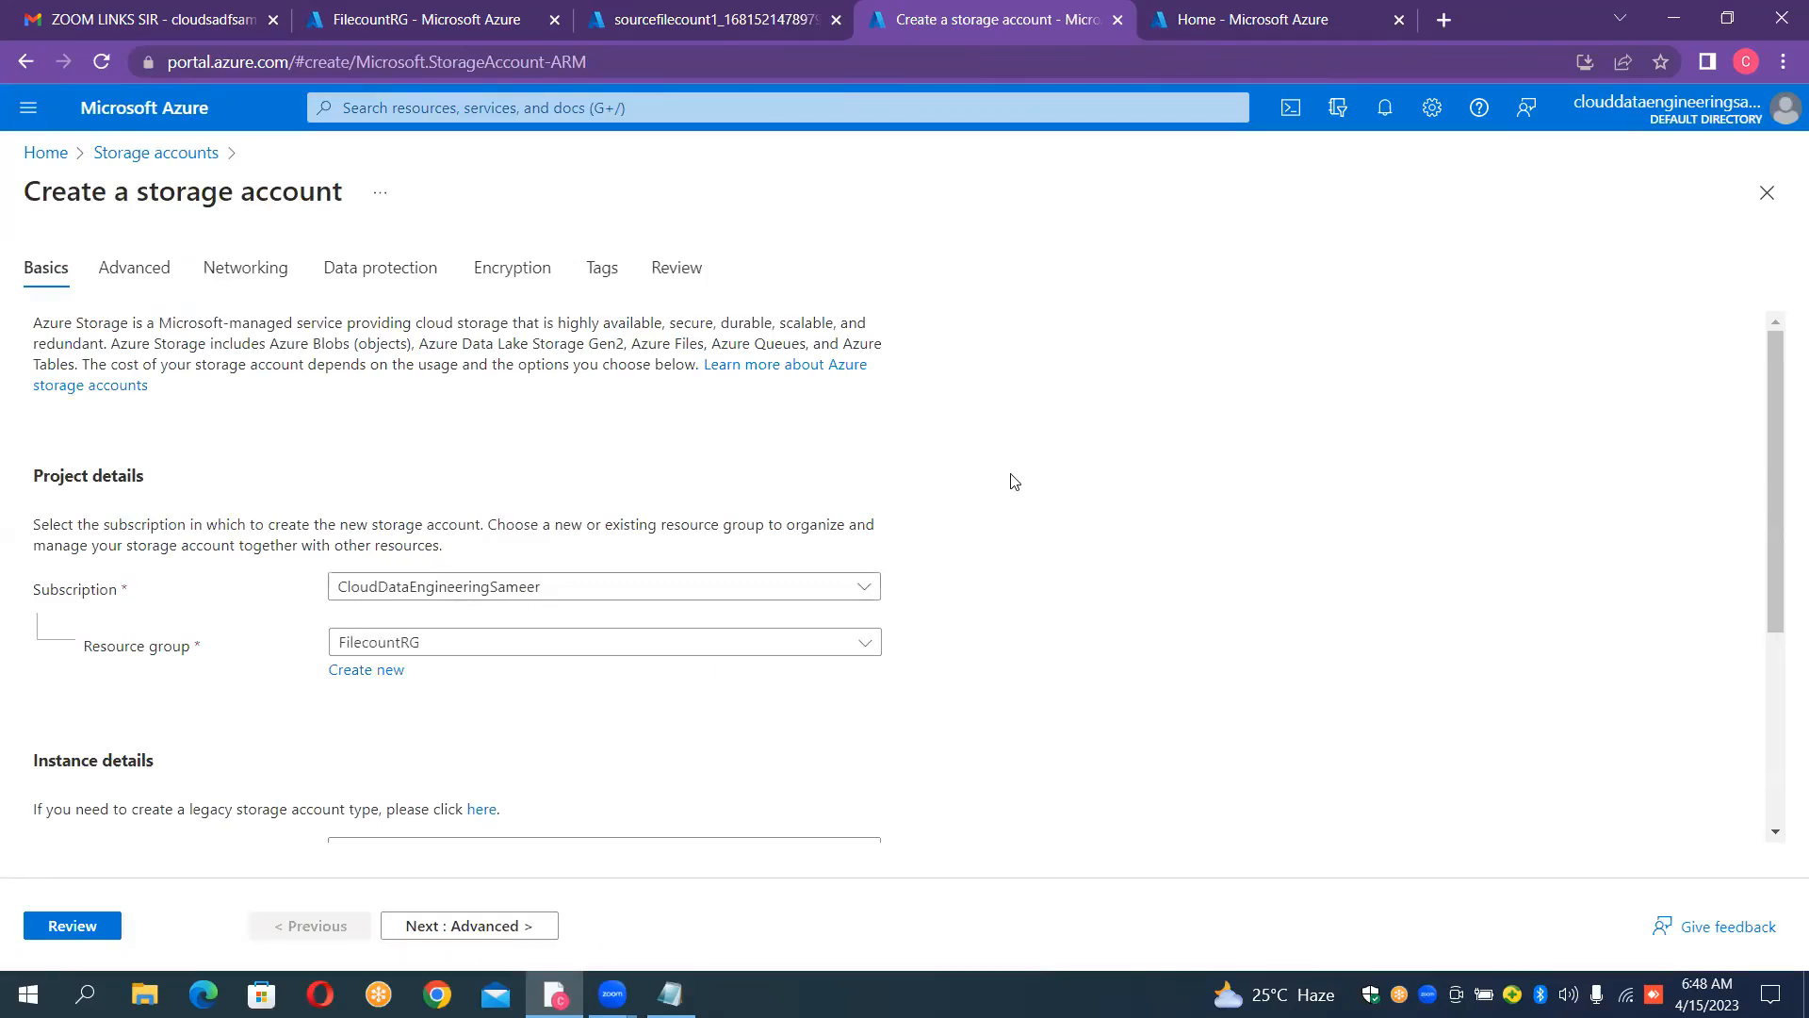
{"action": "scroll", "coordinate": [1010, 482], "scroll_direction": "down", "scroll_amount": 2}
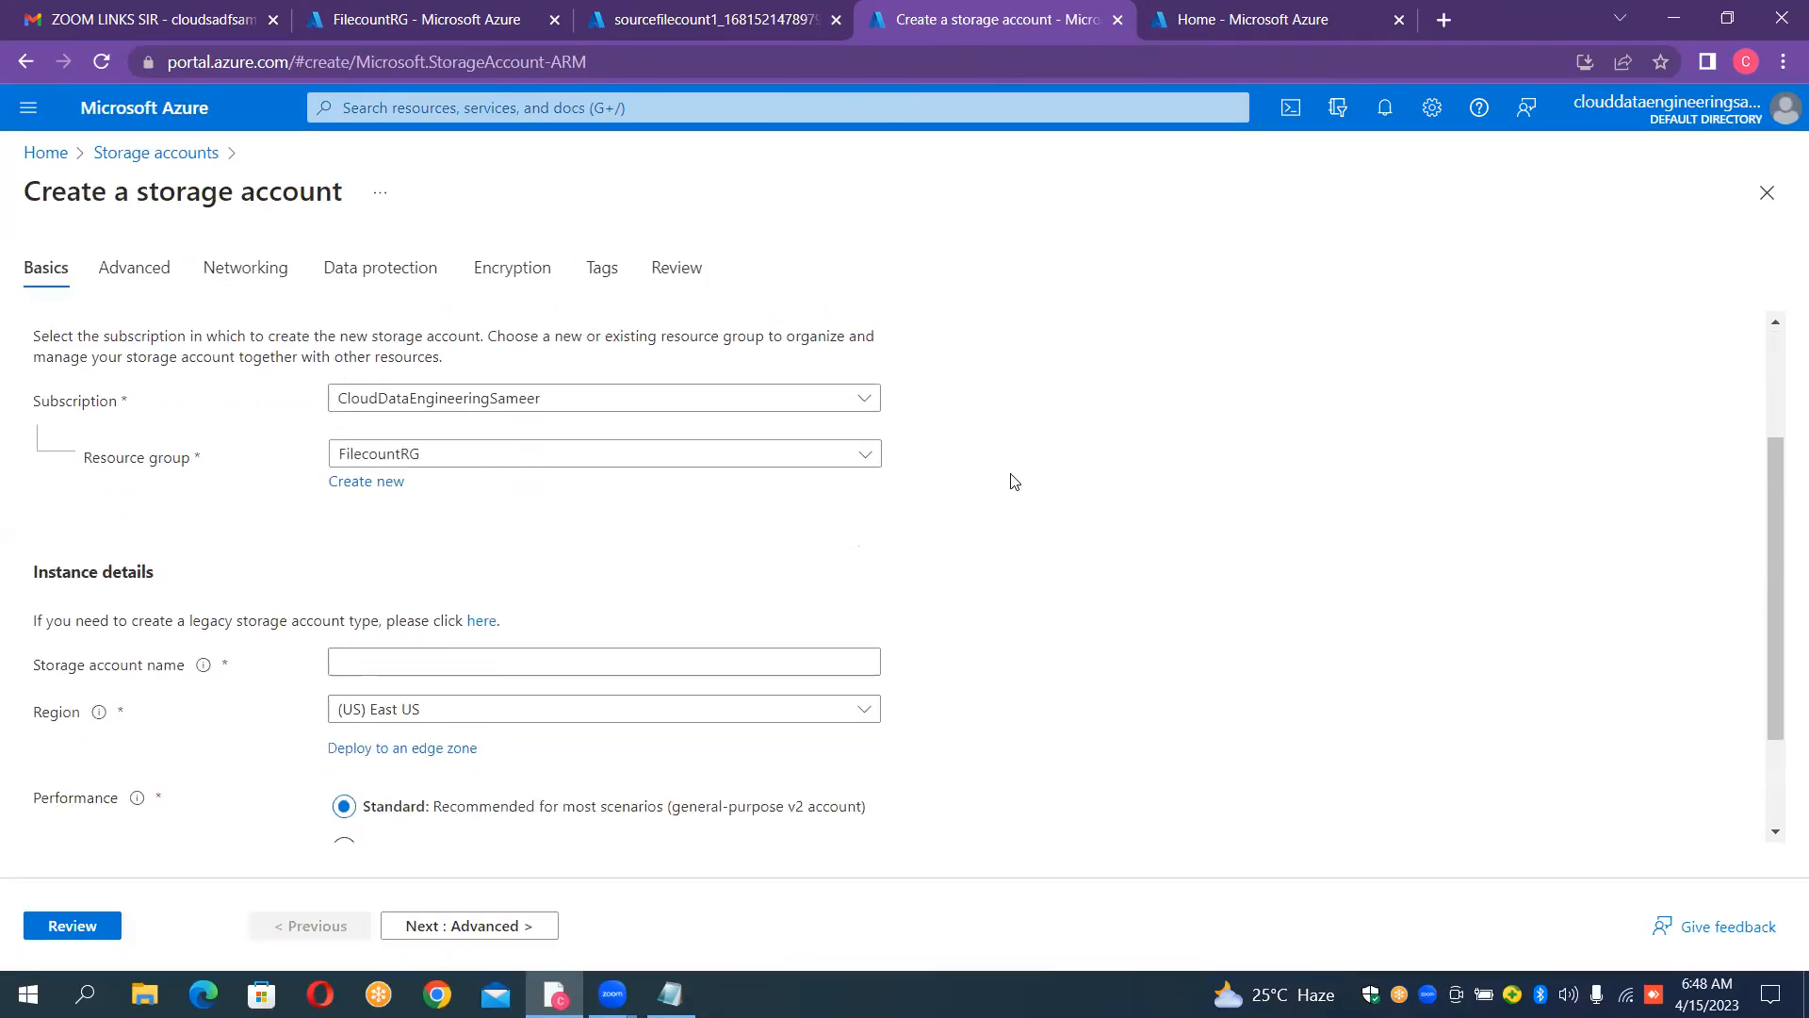
{"action": "left_click", "coordinate": [605, 658]}
{"action": "type", "text": "sinkfilecount1"}
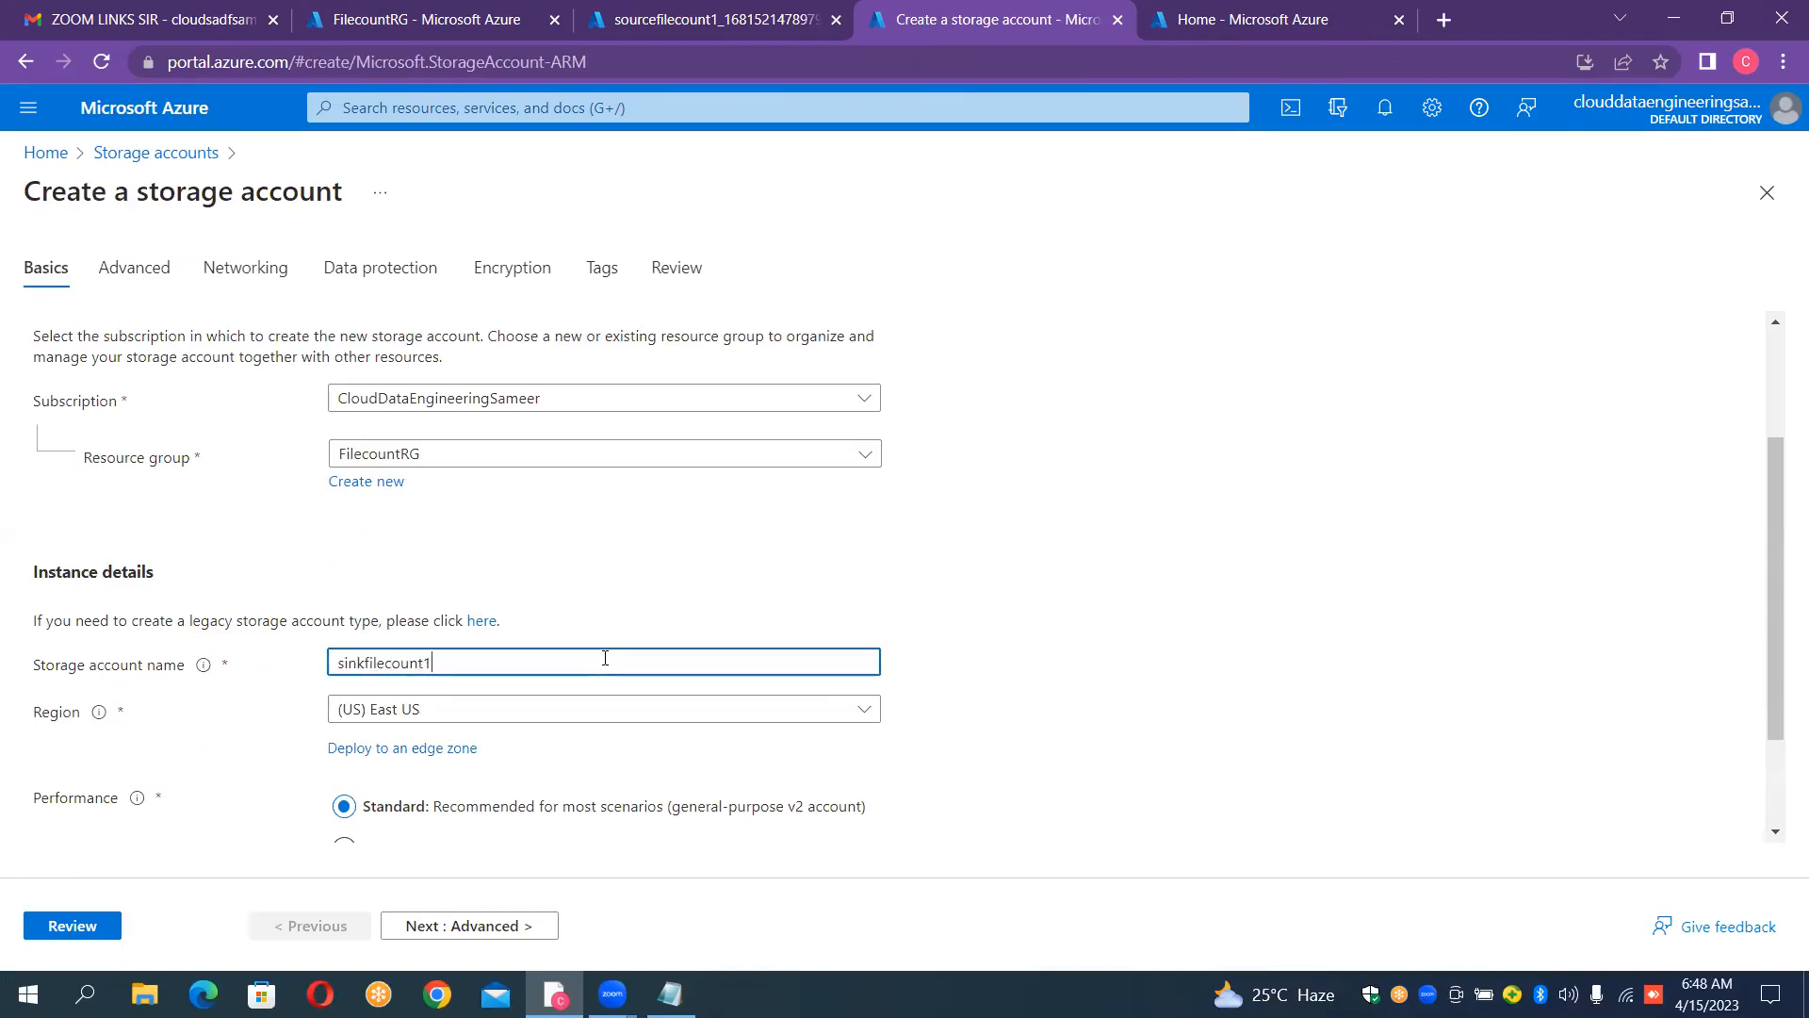
{"action": "left_click", "coordinate": [98, 929]}
{"action": "left_click", "coordinate": [96, 926]}
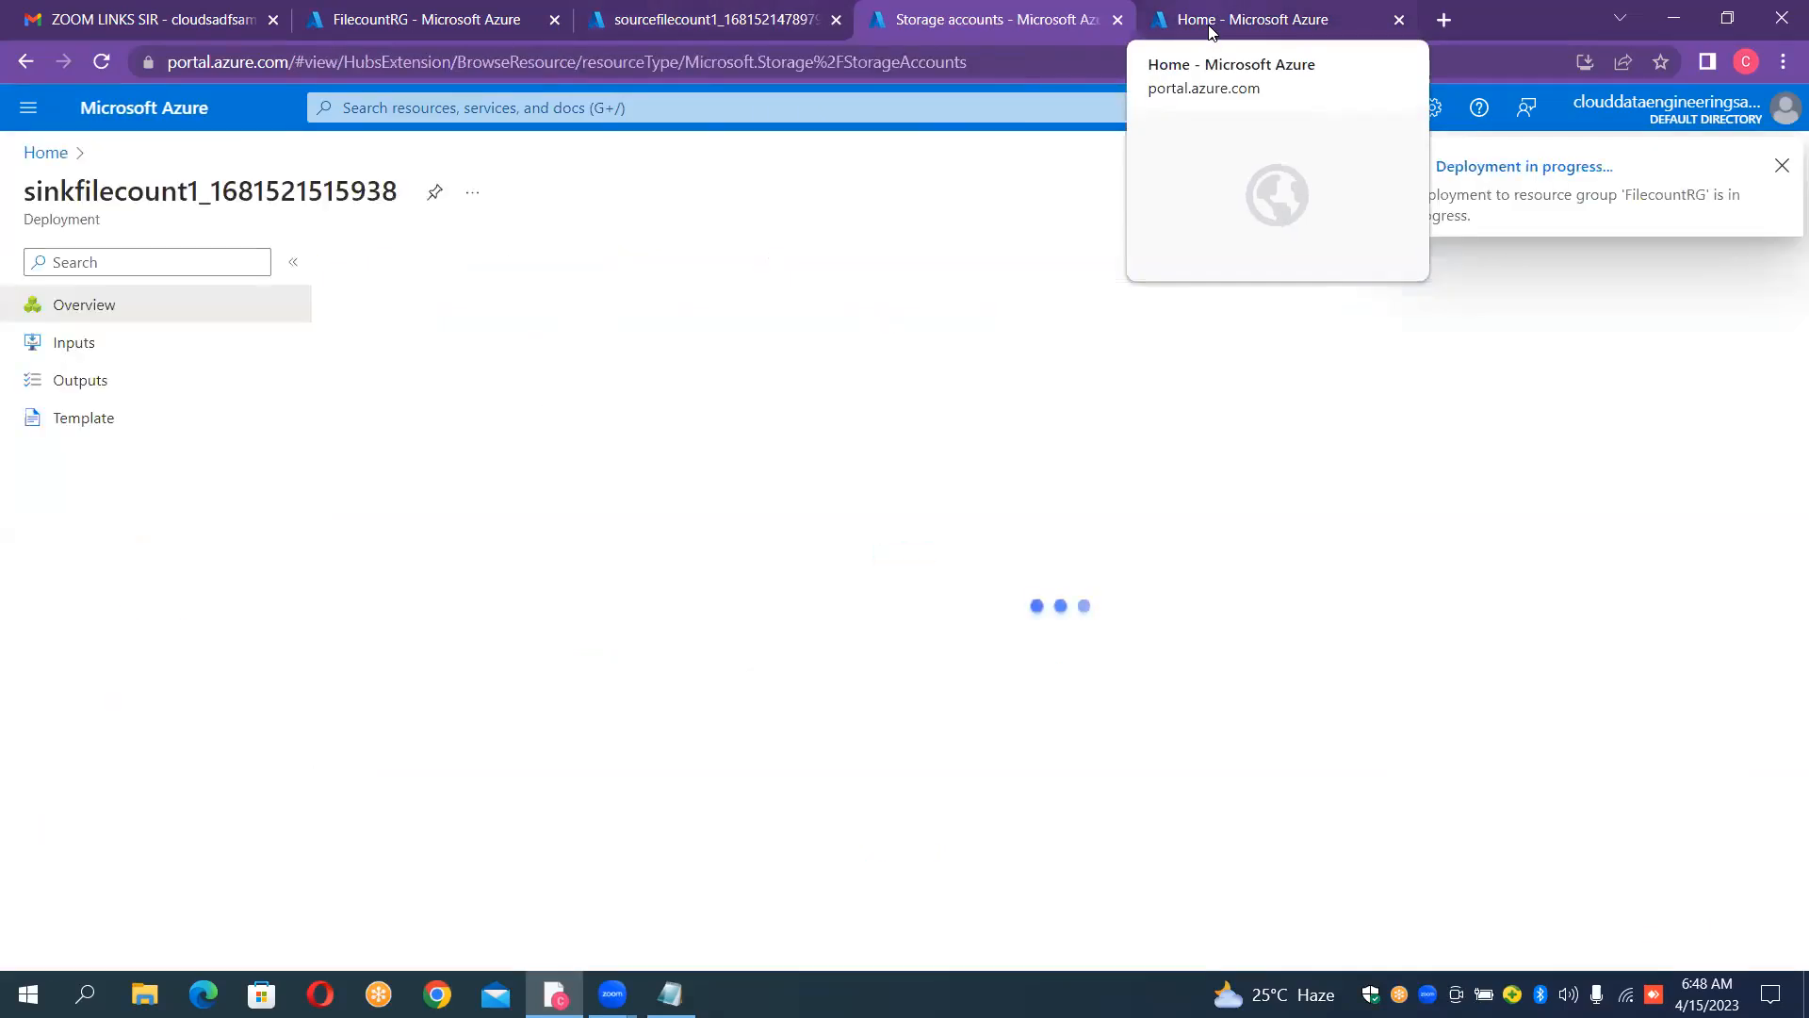
Step: Start creating a data factory in the last Azure portal tab and assign it to the FilecountRG resource group
{"action": "left_click", "coordinate": [1212, 20]}
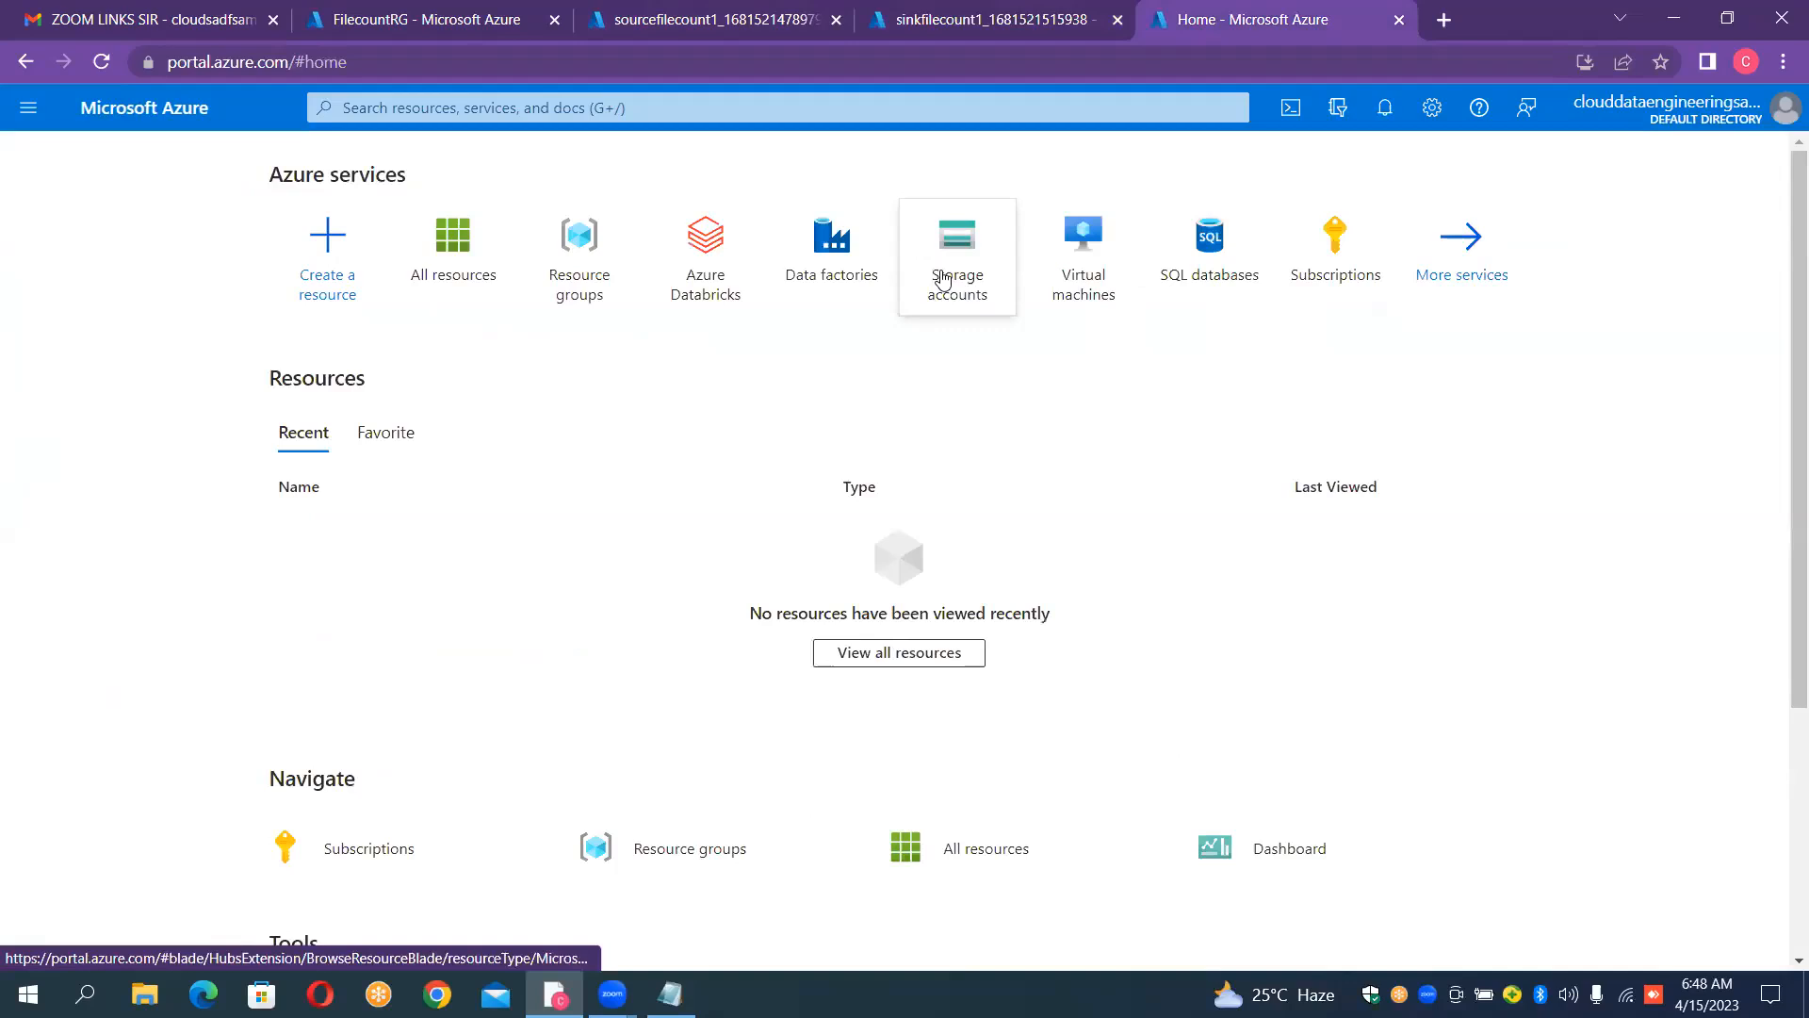
{"action": "left_click", "coordinate": [860, 279]}
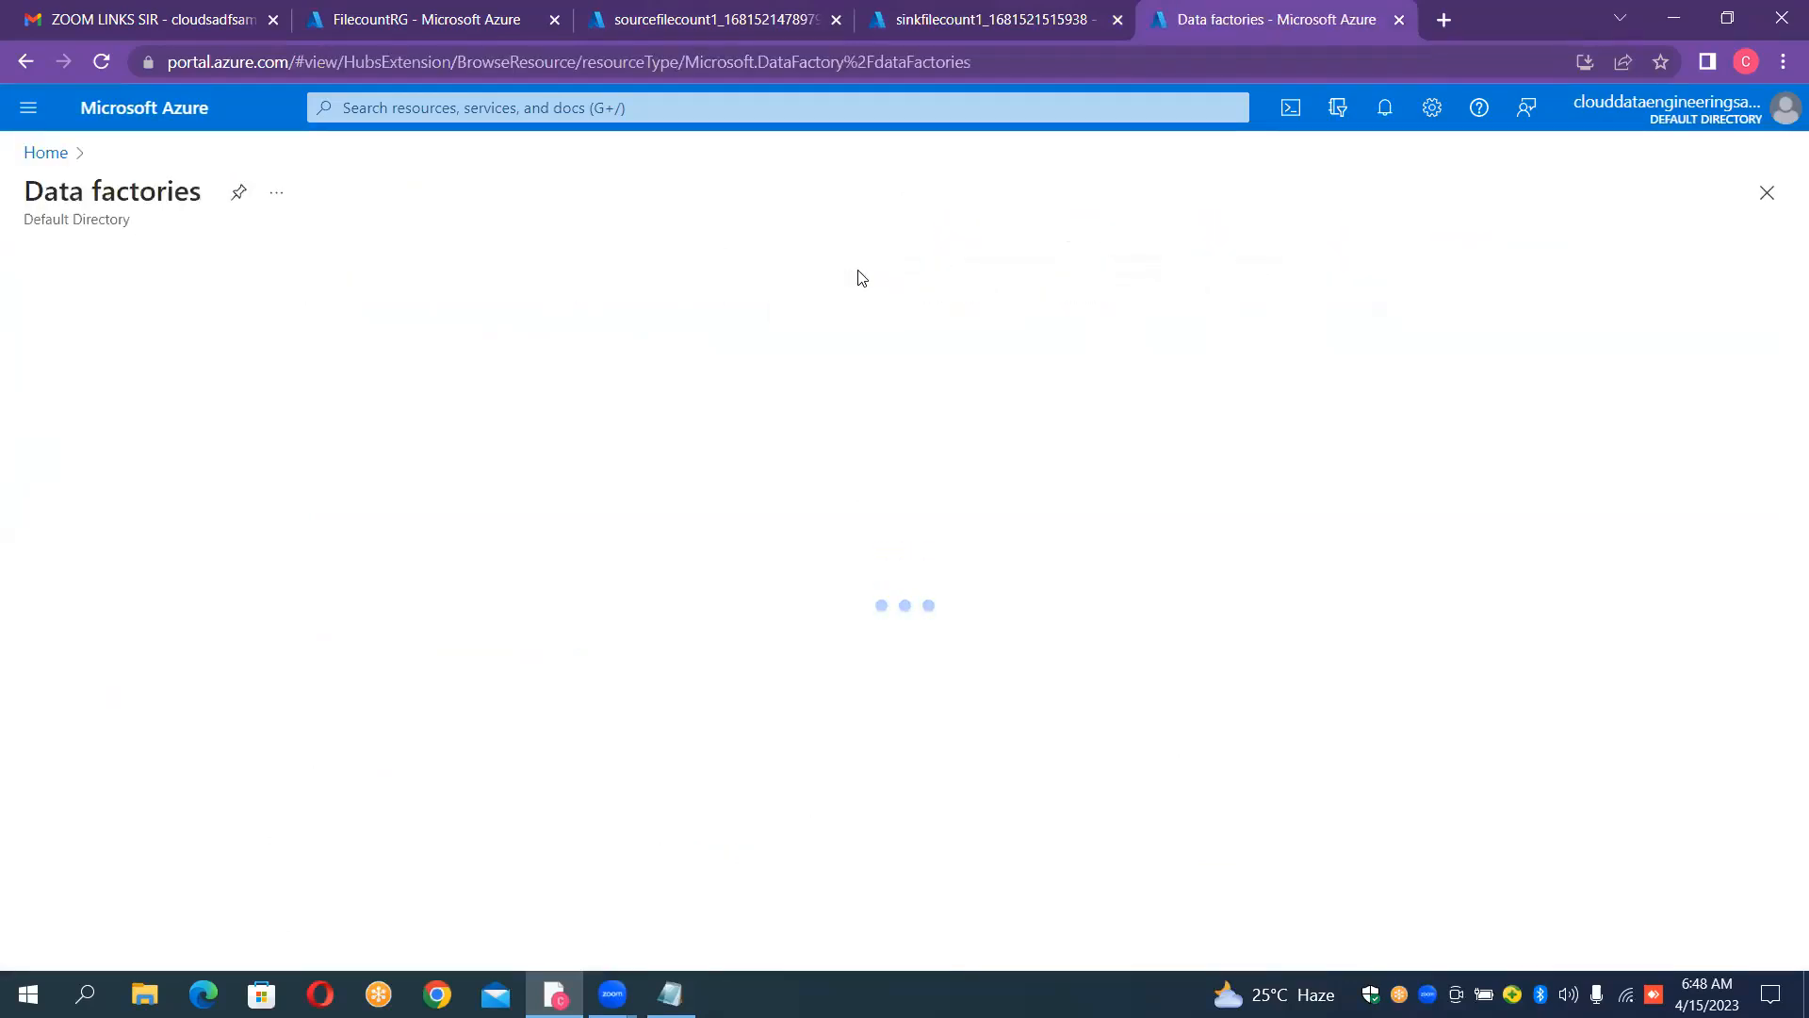
{"action": "left_click", "coordinate": [55, 266]}
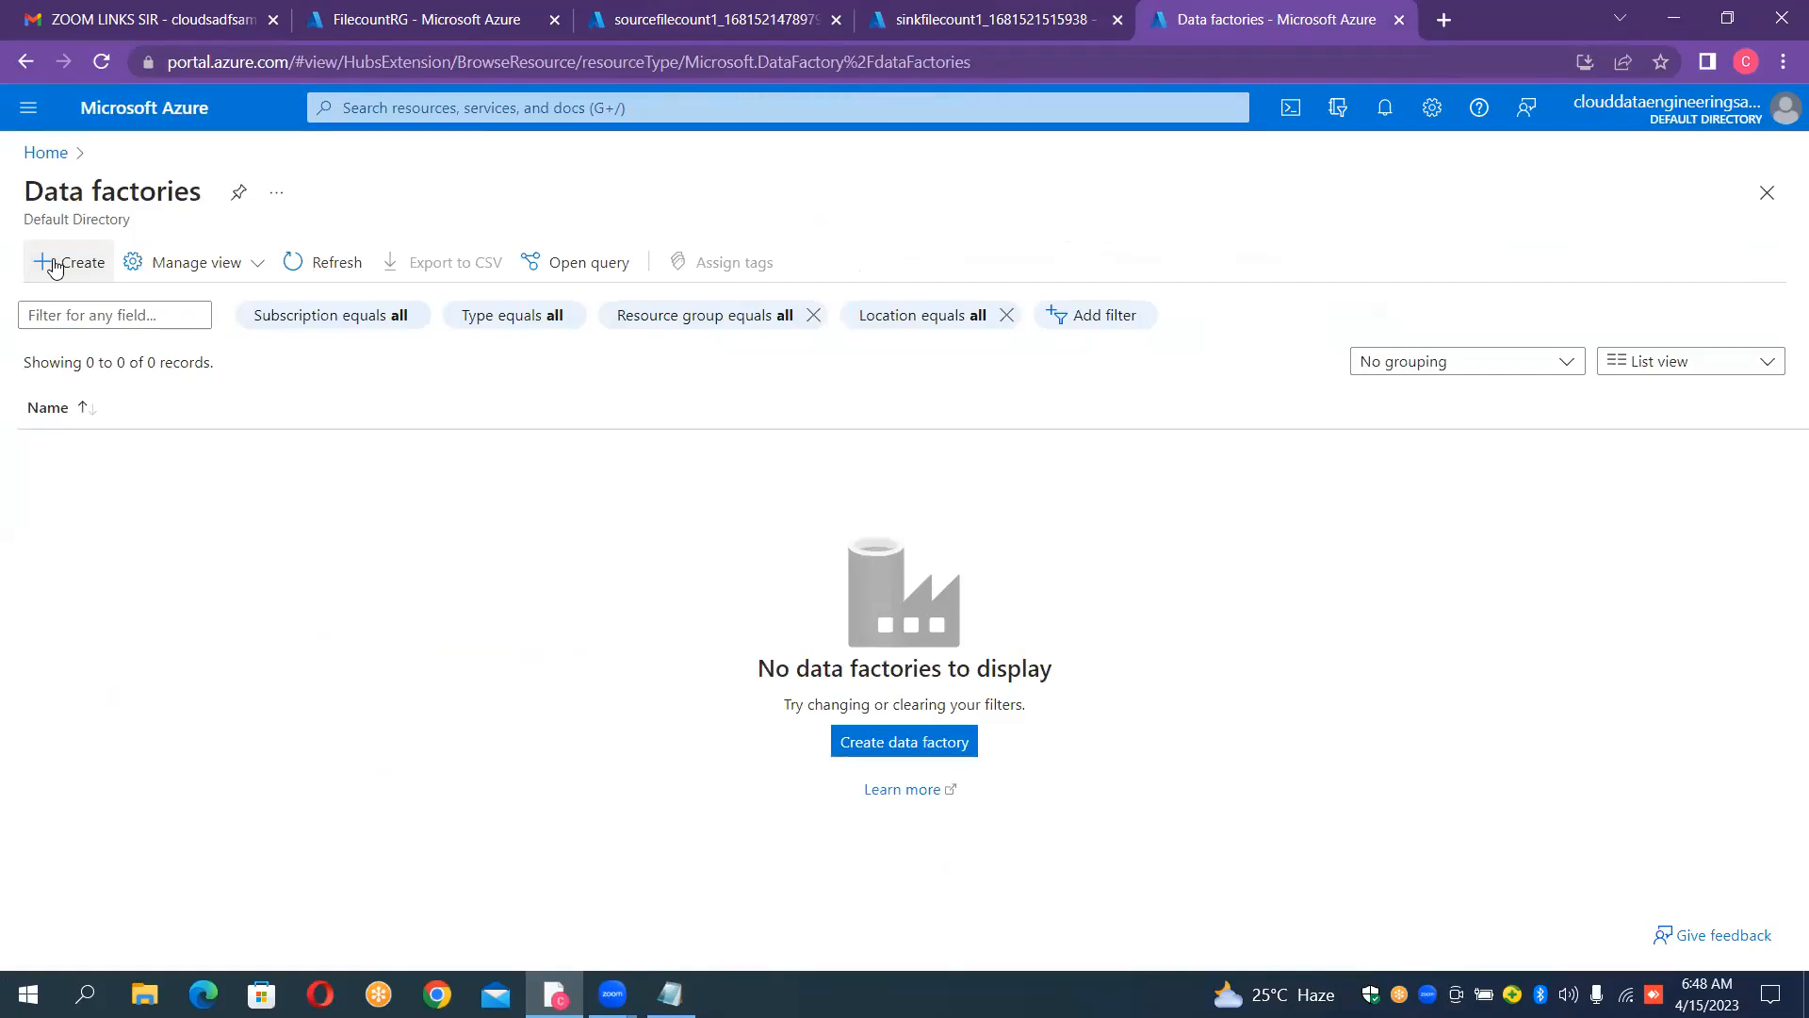
{"action": "left_click", "coordinate": [55, 266]}
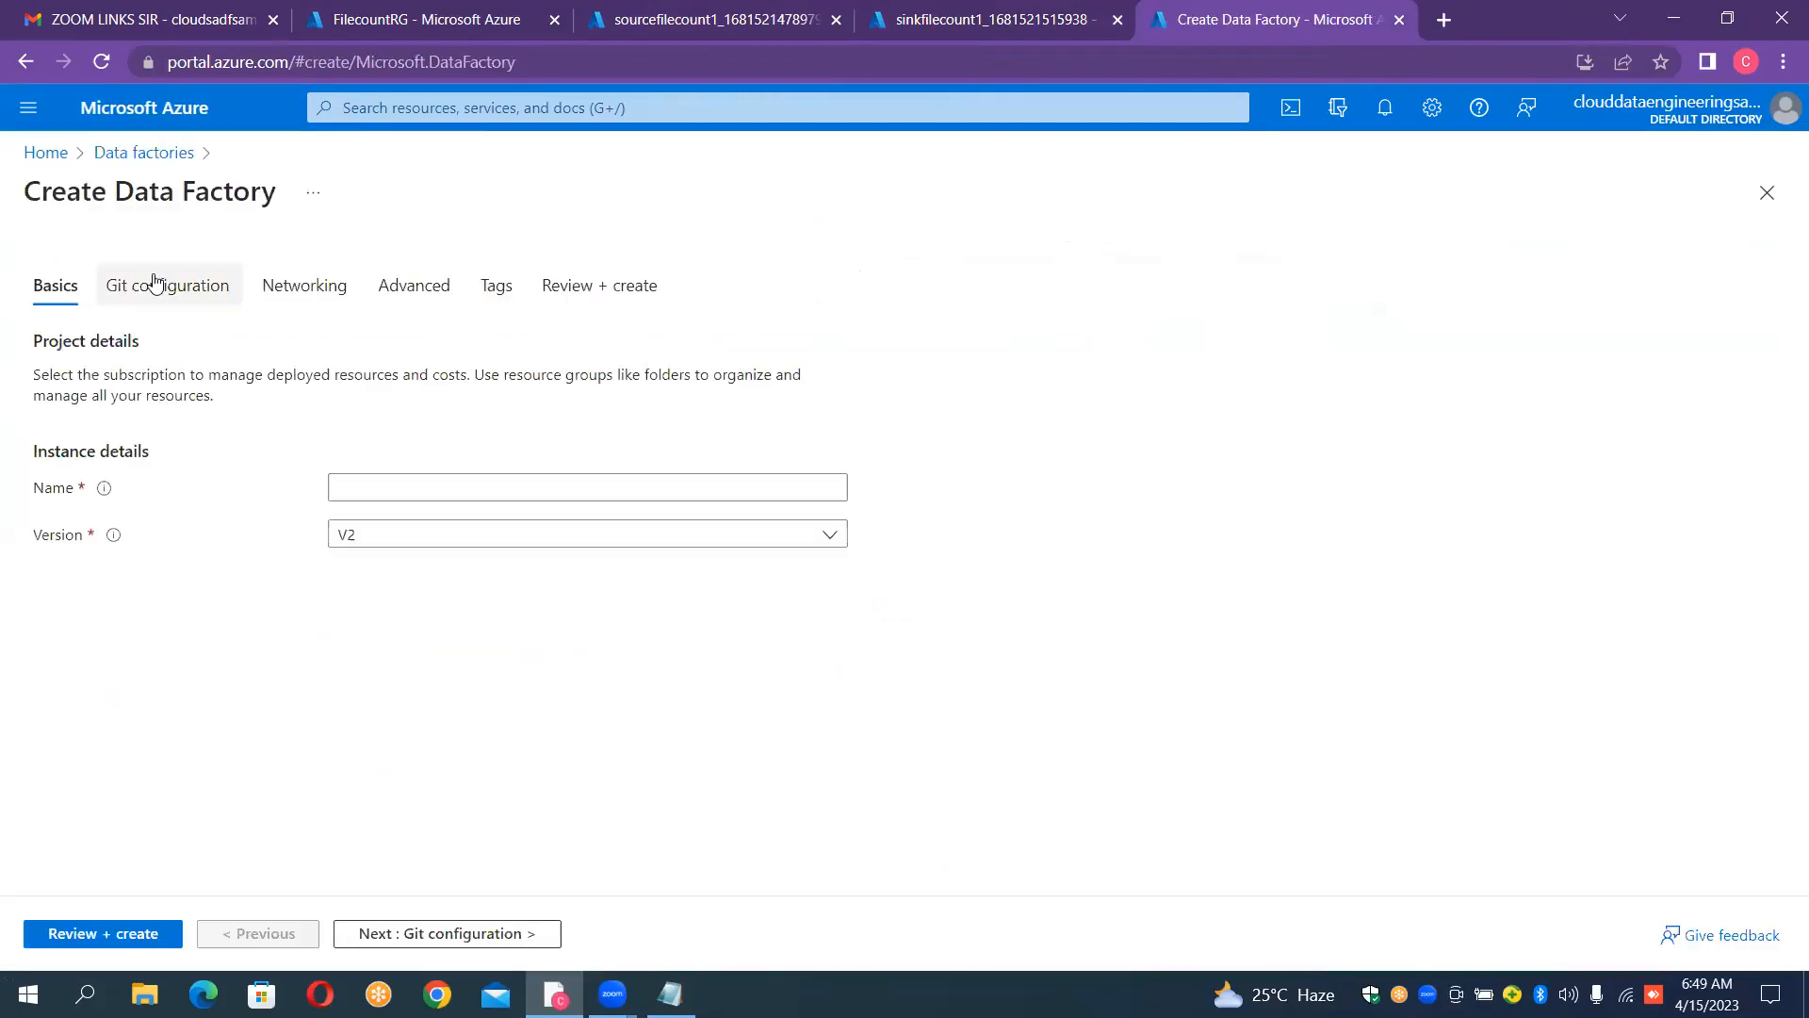
{"action": "left_click", "coordinate": [456, 524]}
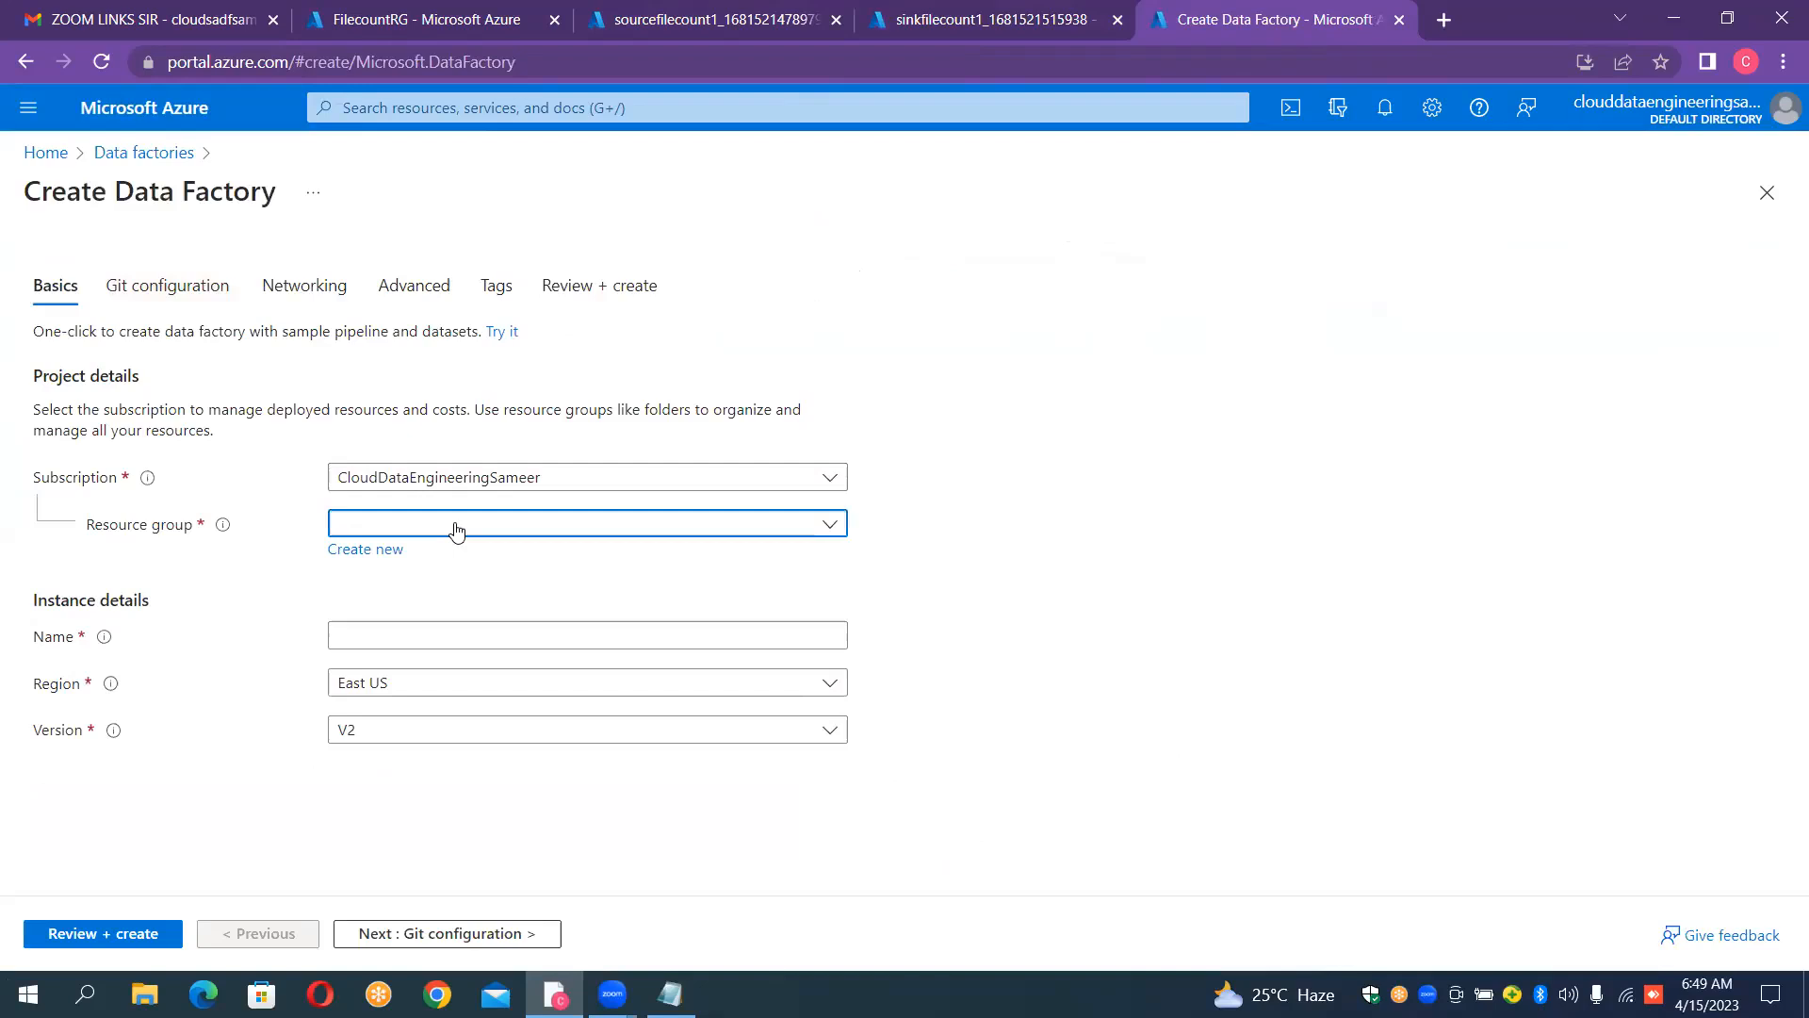
{"action": "left_click", "coordinate": [408, 603]}
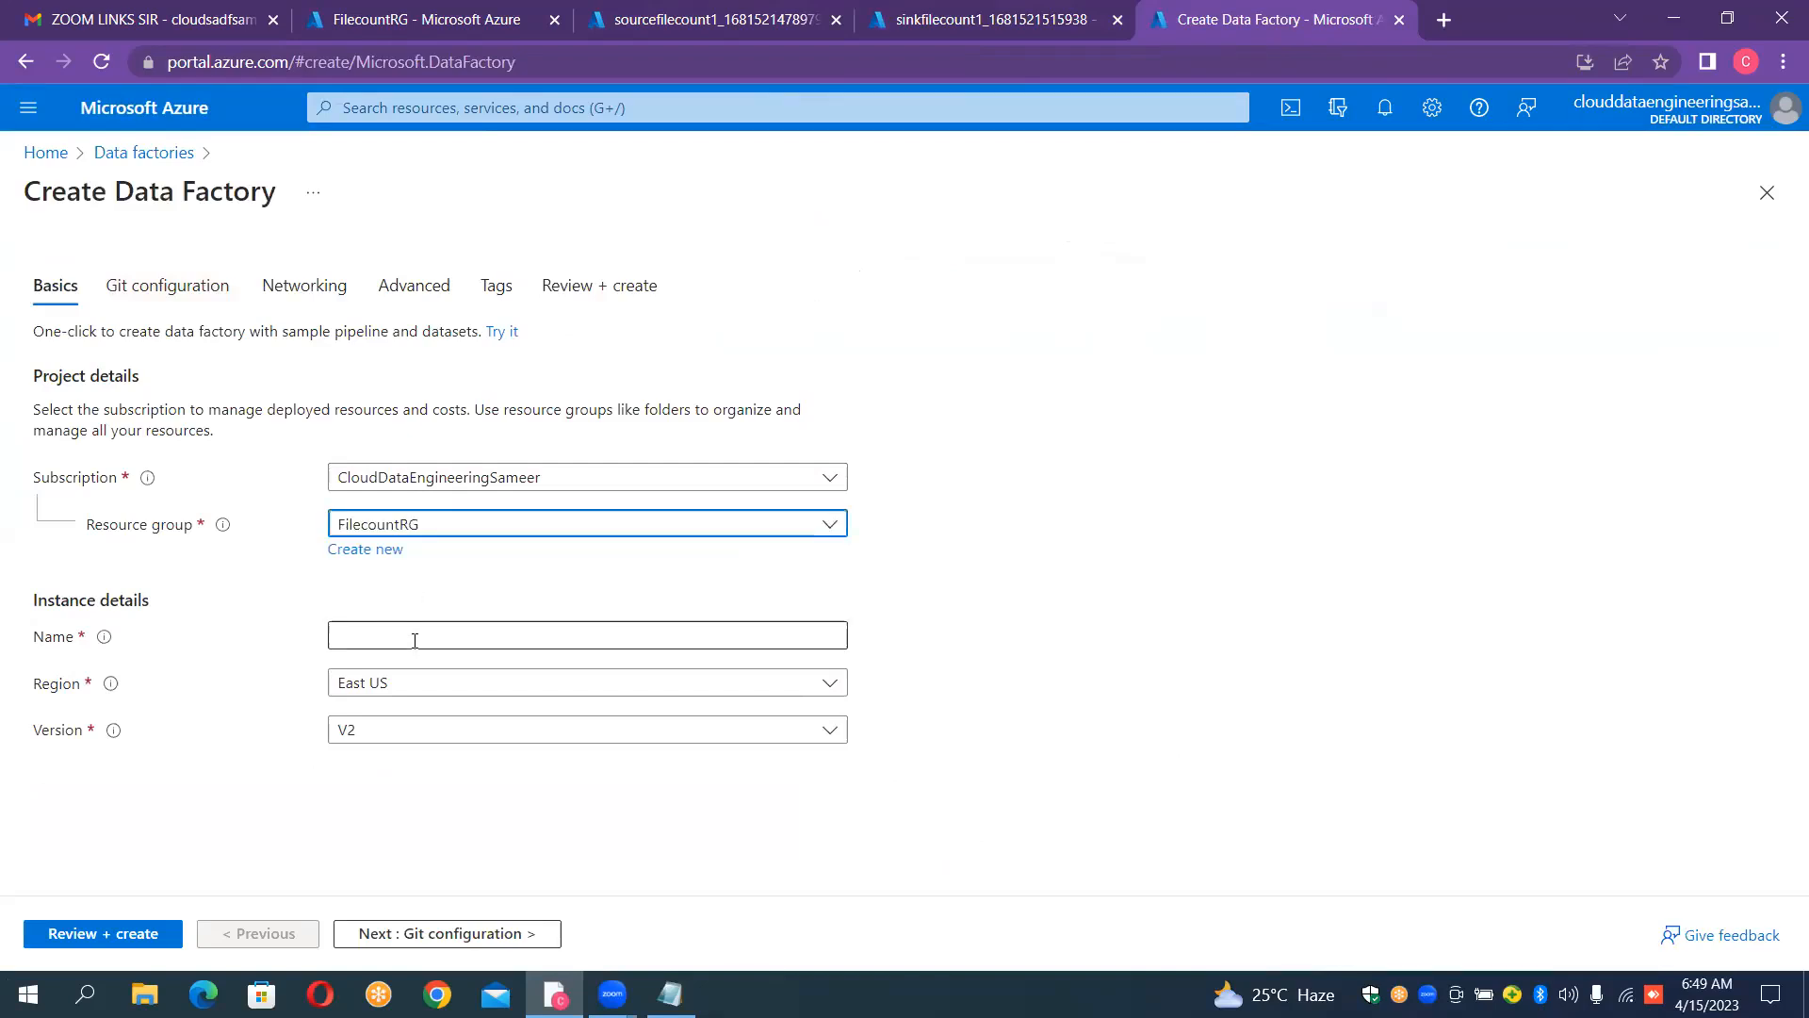
Step: Name the new data factory "InstanceFileCountBasedCopy", keeping the East US region and version V2
{"action": "left_click", "coordinate": [414, 638]}
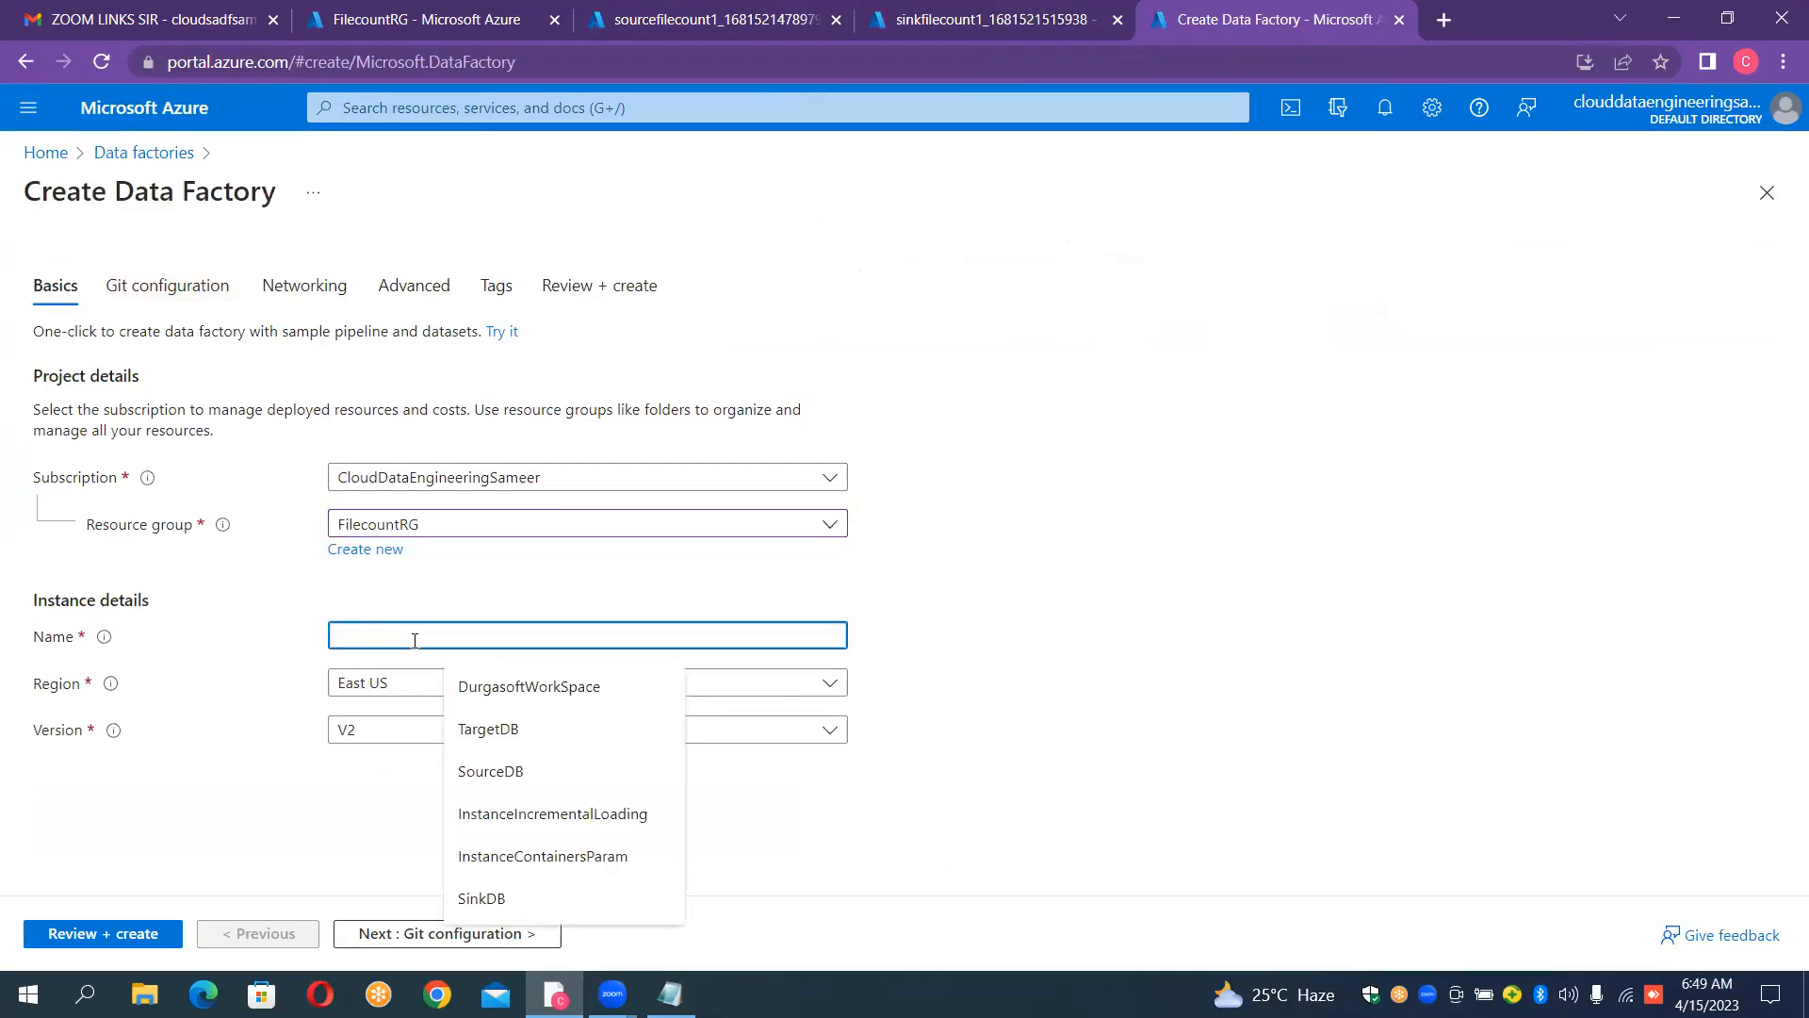
{"action": "type", "text": "Instanc"}
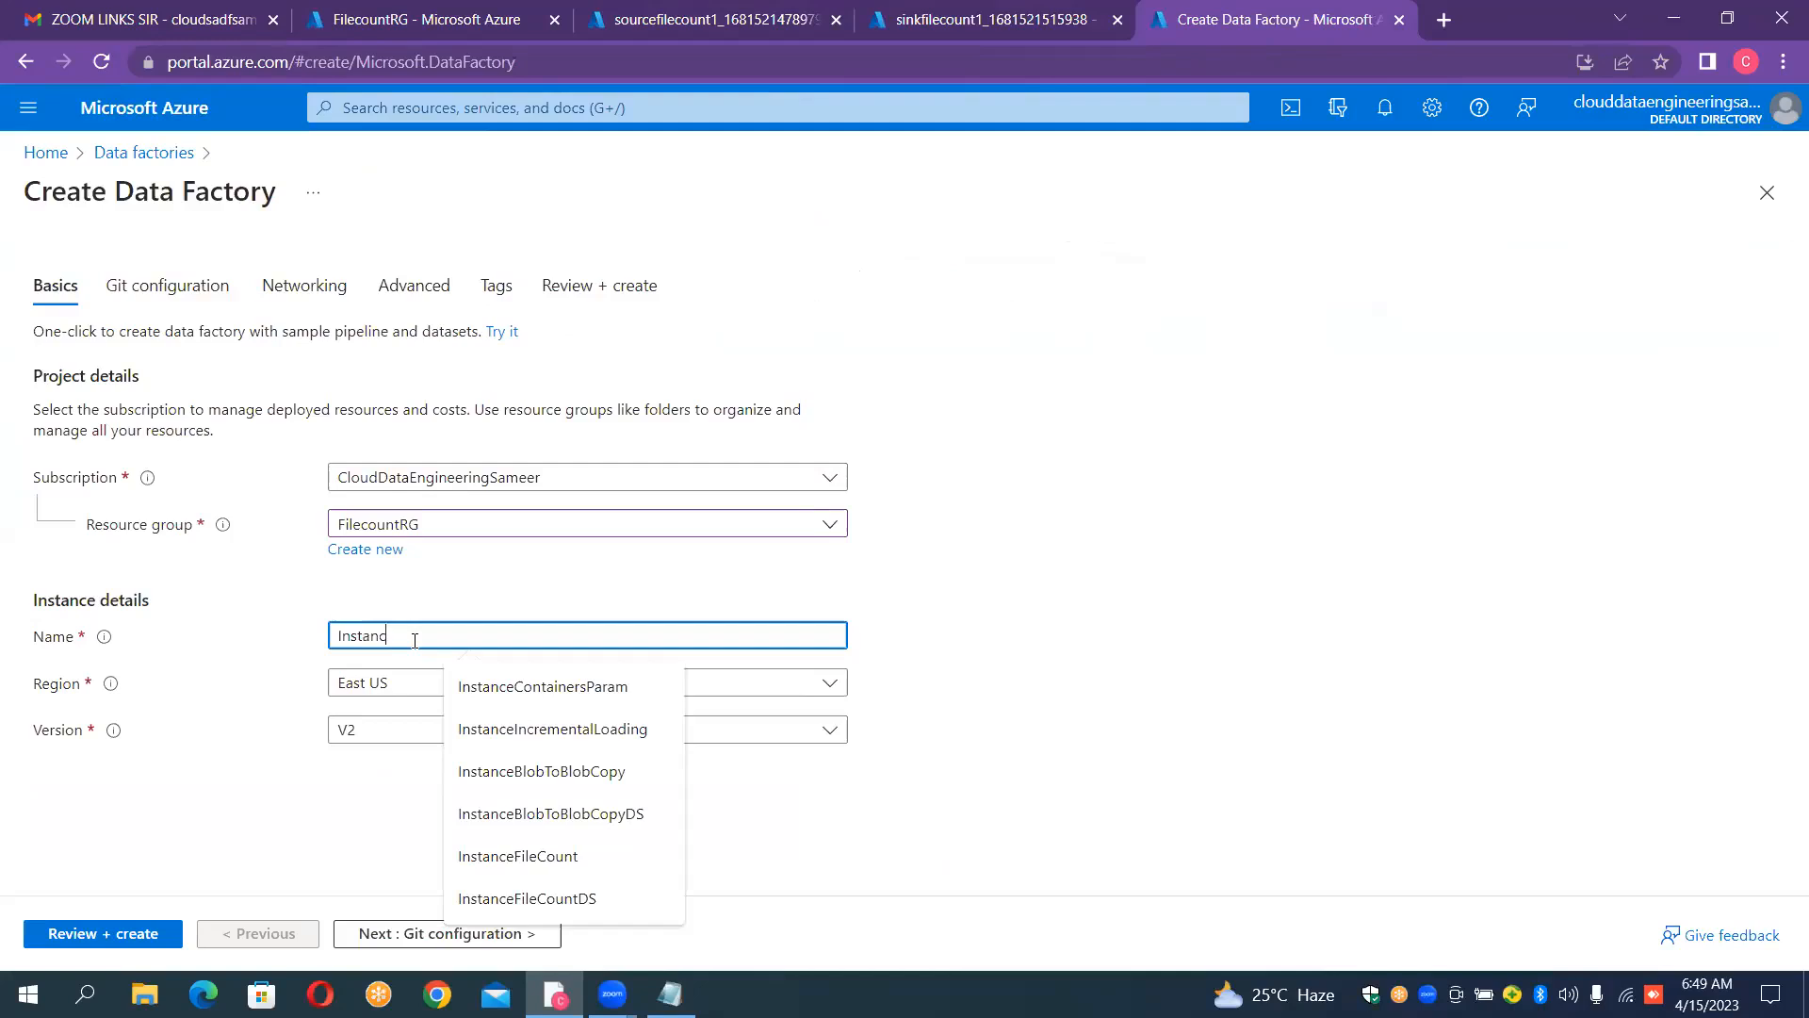
{"action": "type", "text": "eF"}
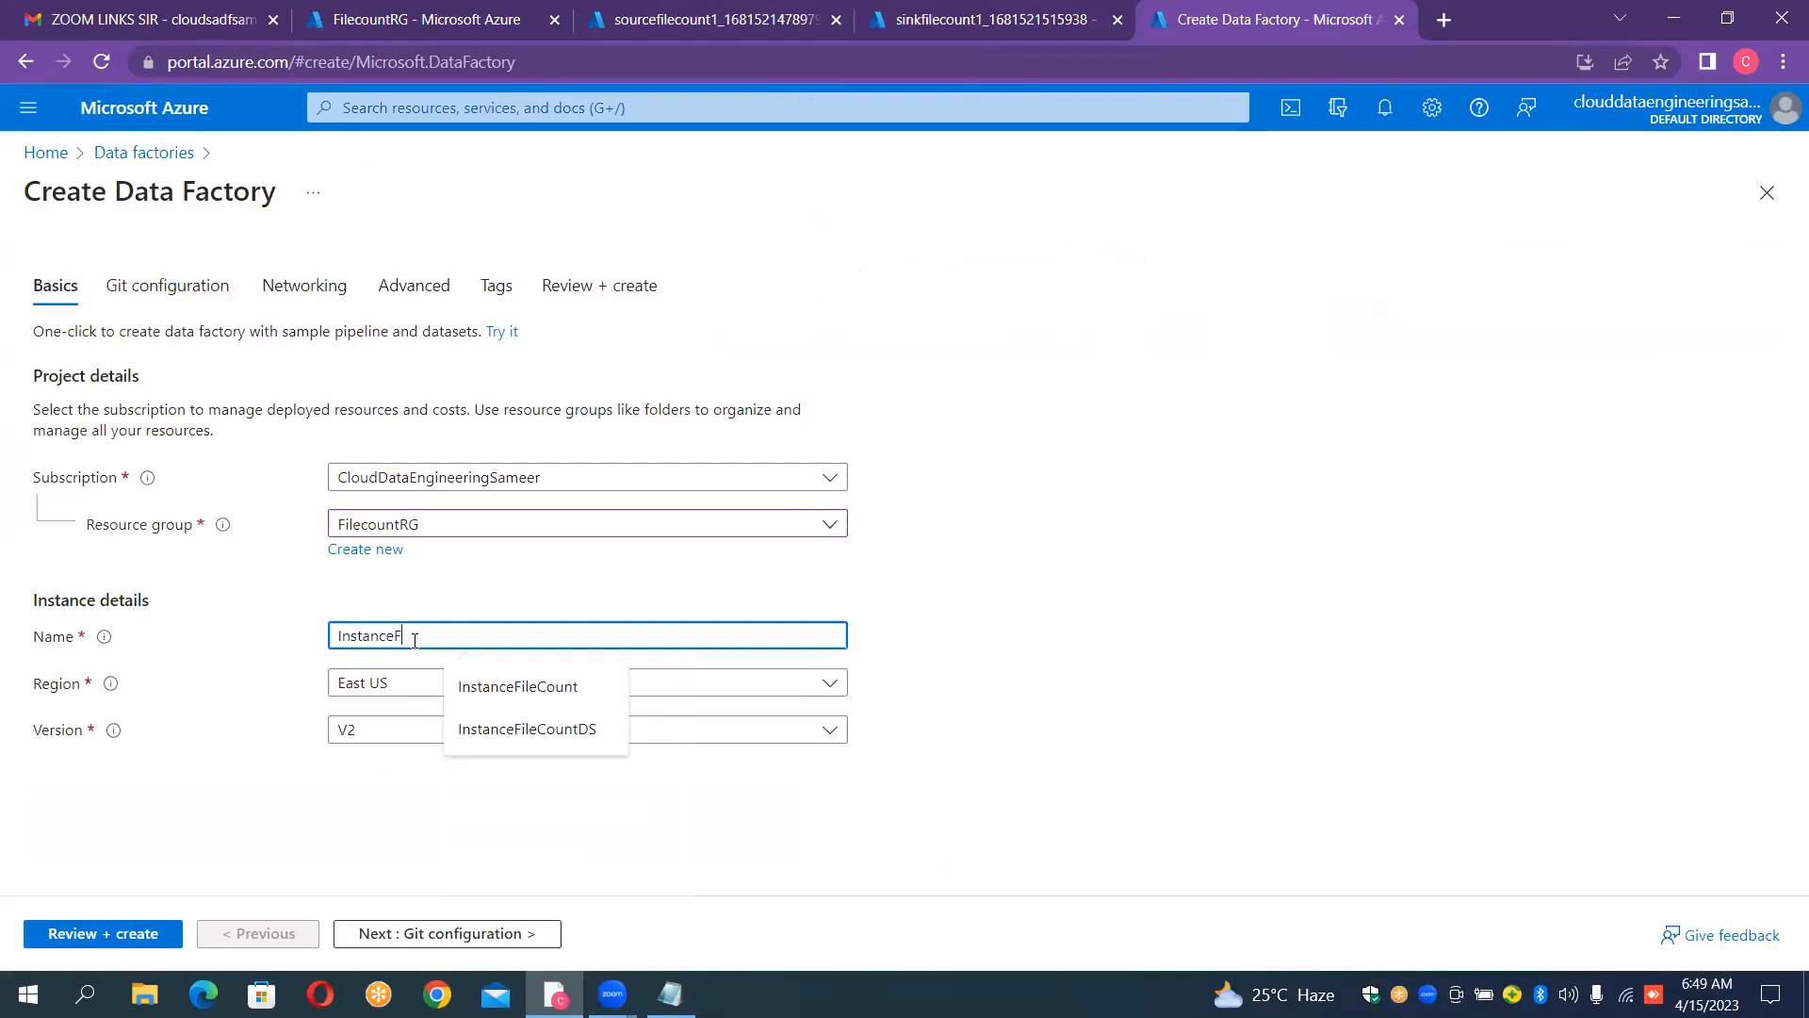
{"action": "type", "text": "ilcount"}
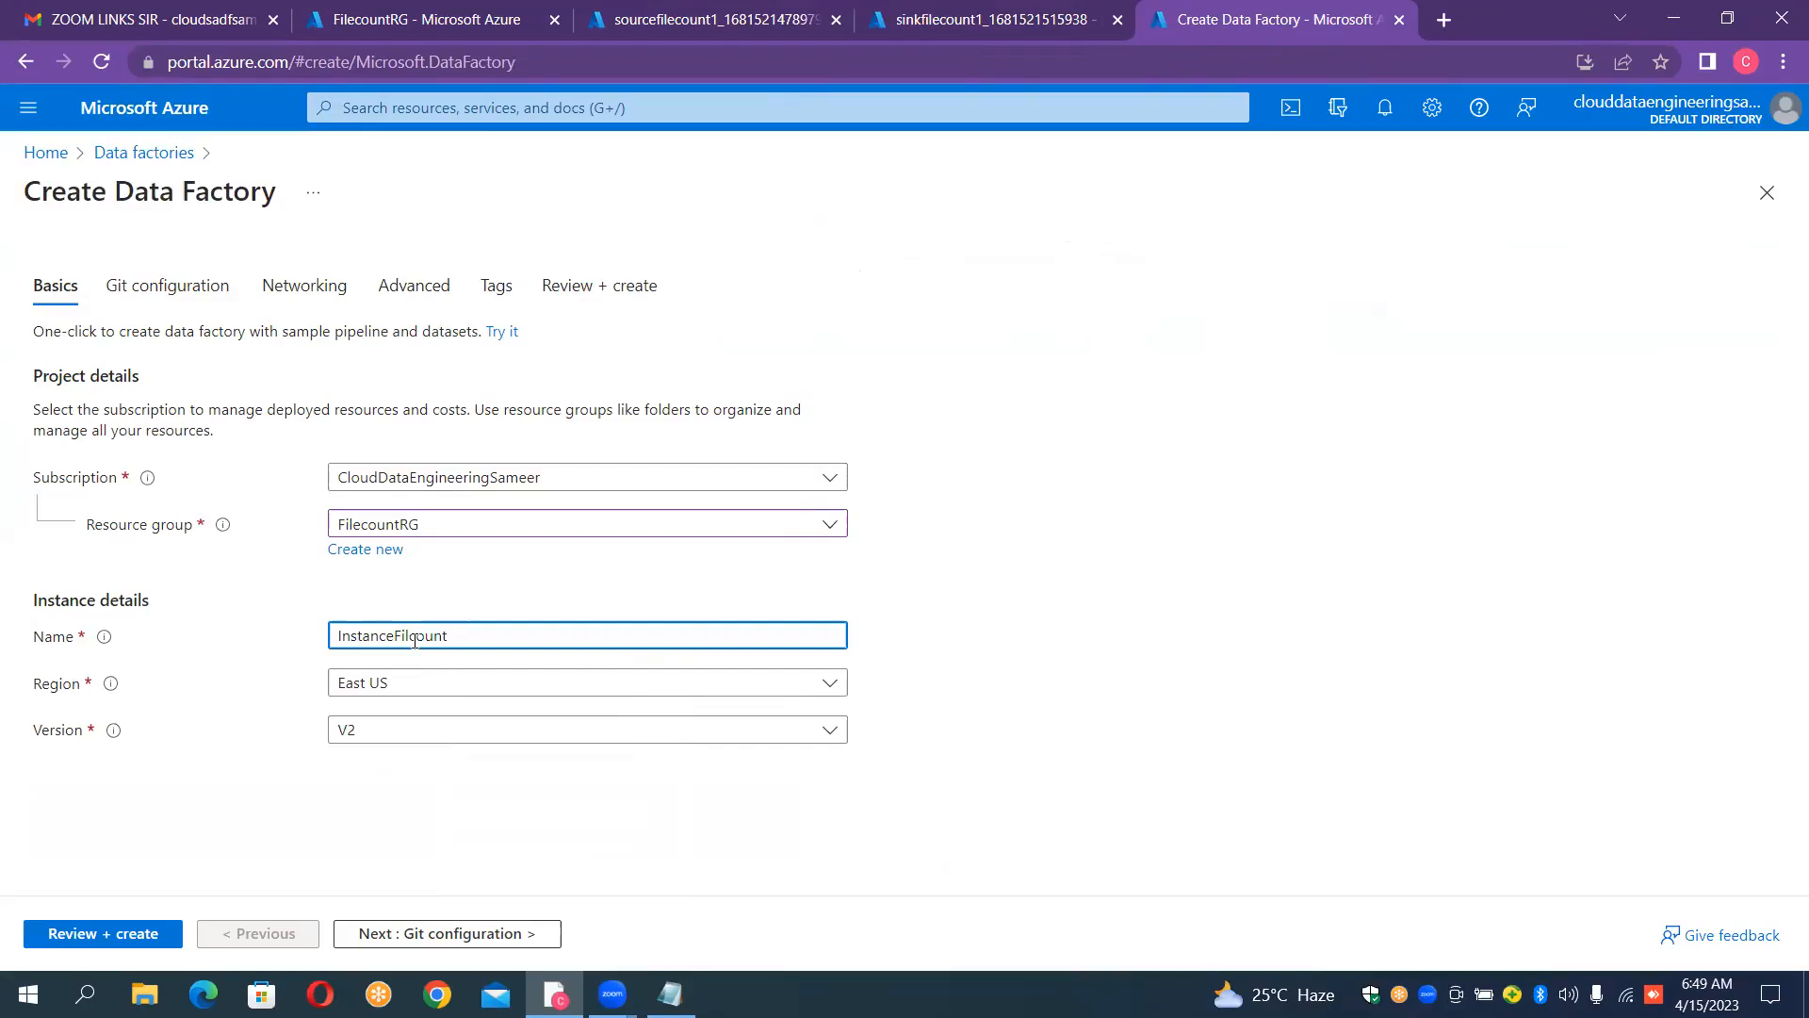
{"action": "key", "text": "BackSpace"}
{"action": "key", "text": "BackSpace"}
{"action": "key", "text": "BackSpace"}
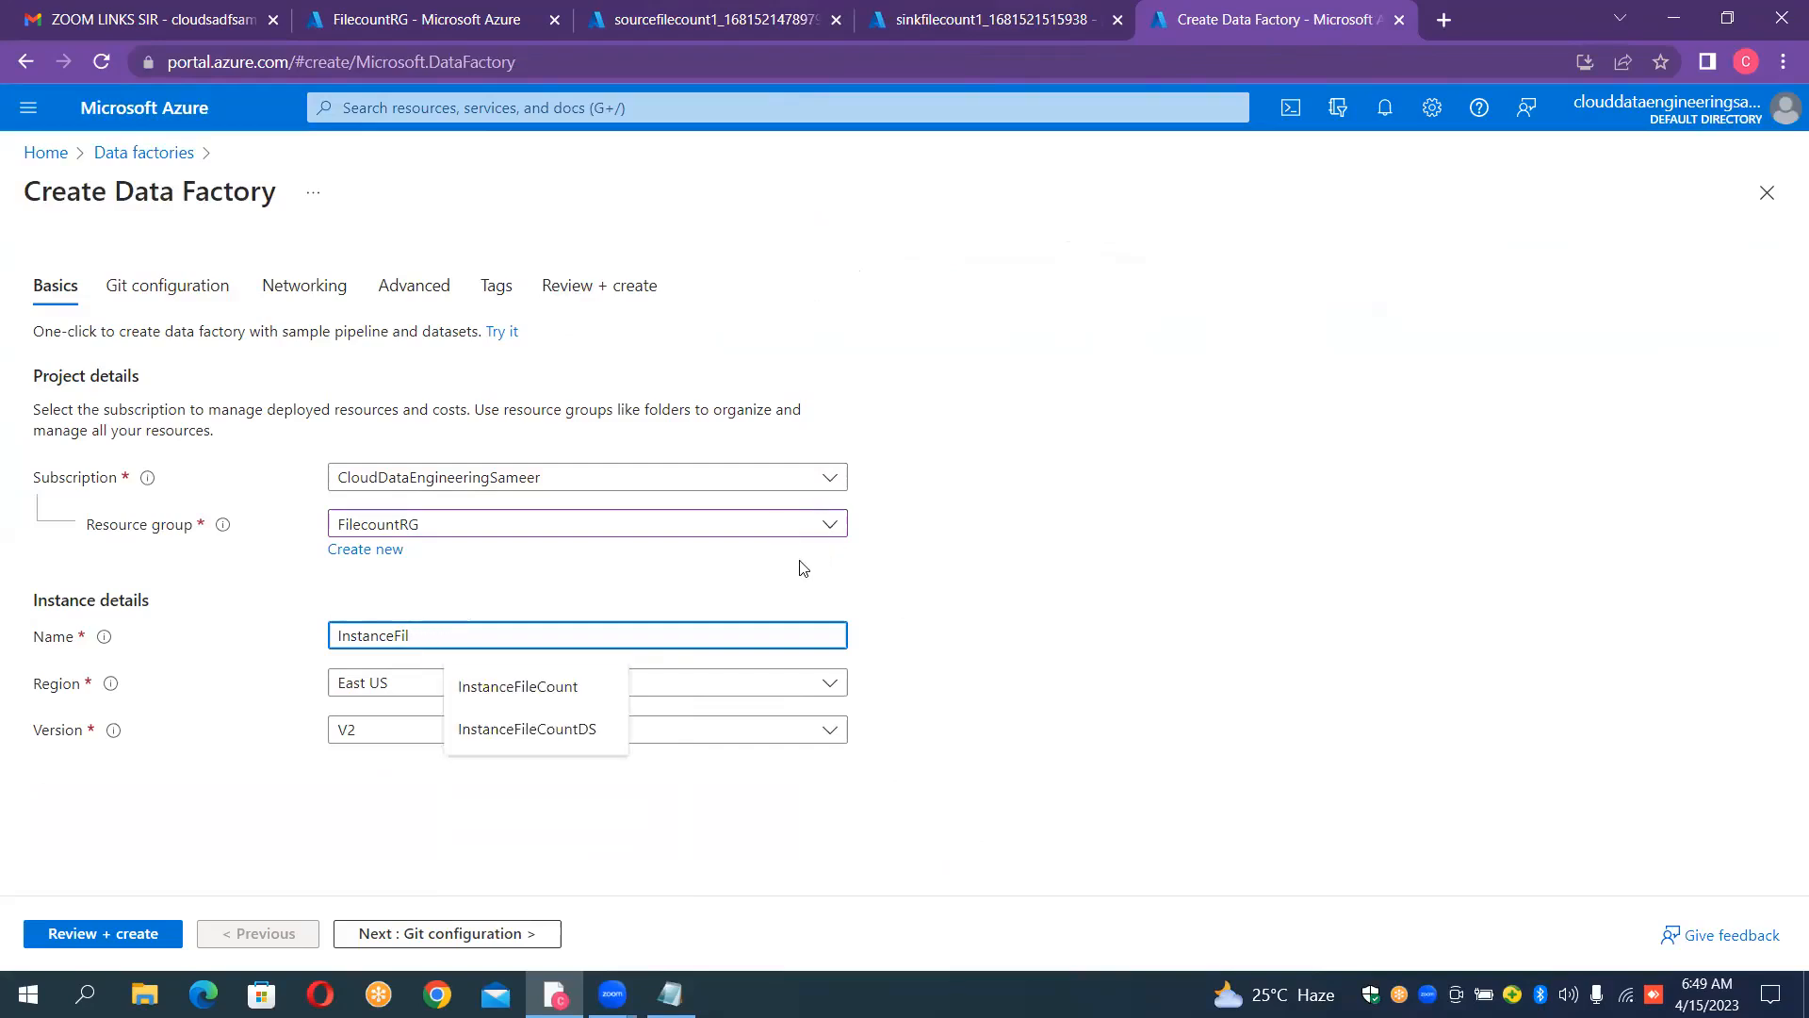
{"action": "type", "text": "eCountBased"}
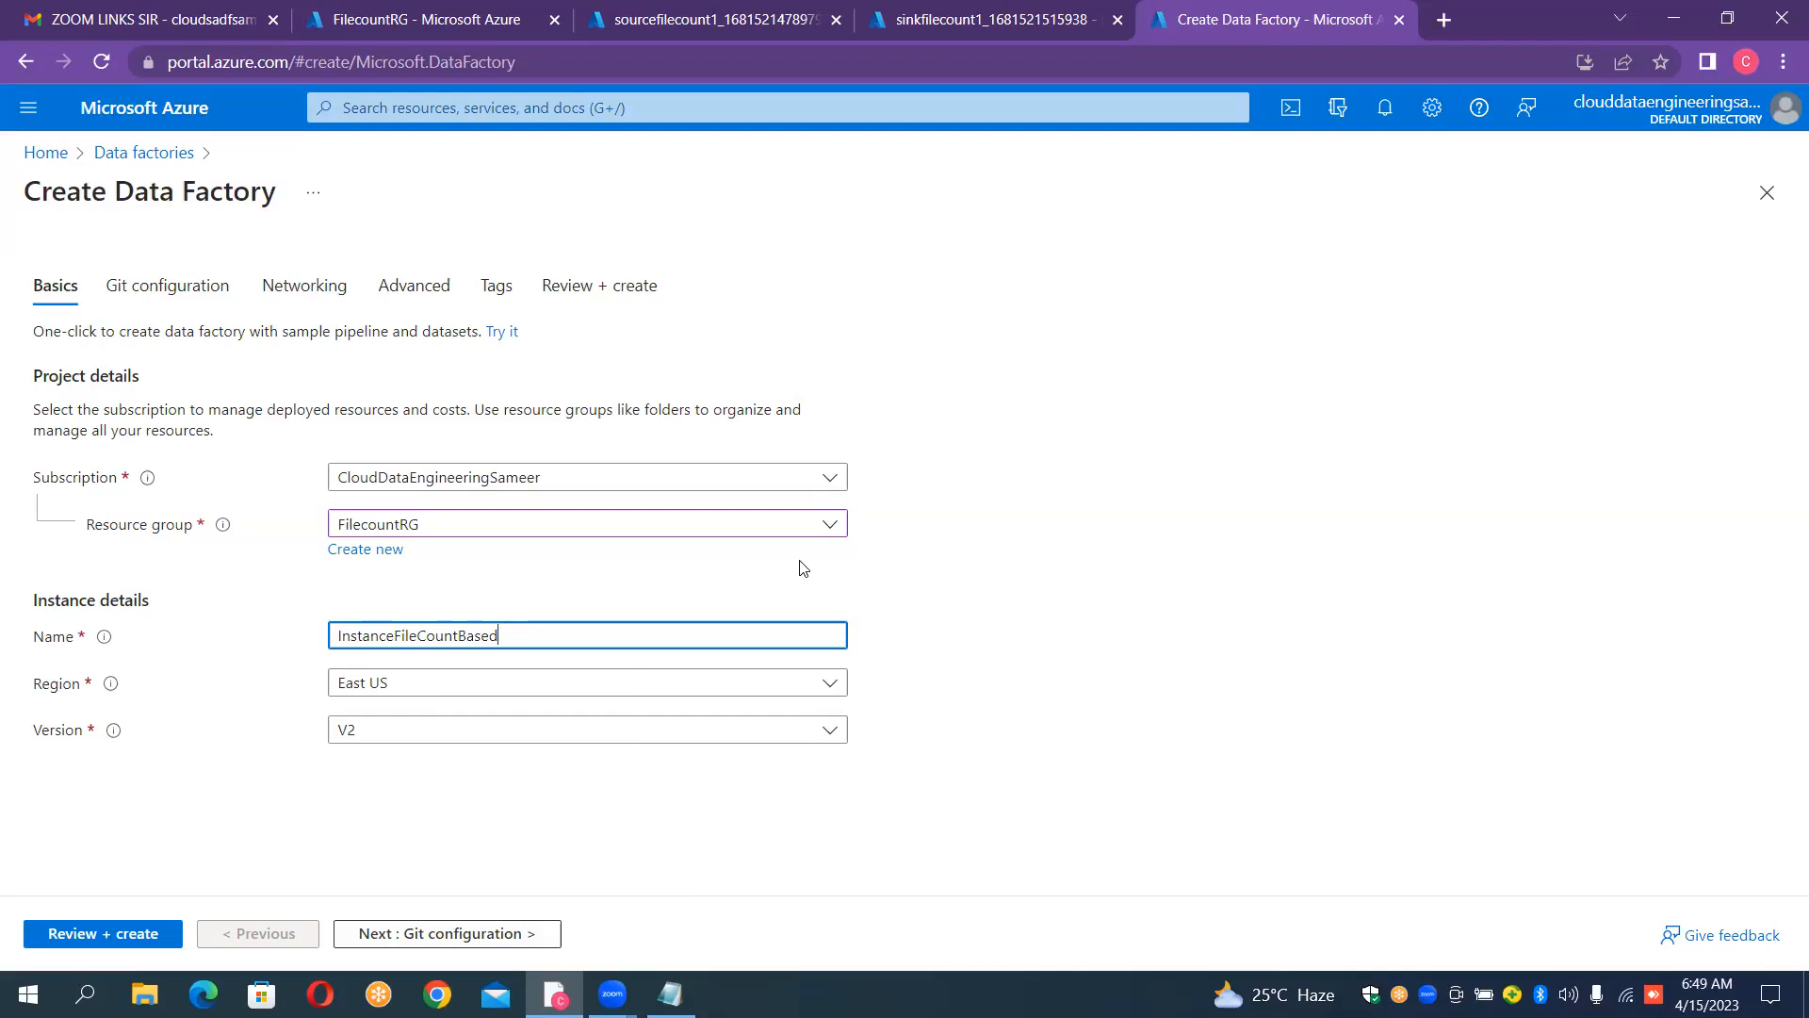
{"action": "type", "text": "Copy"}
Step: Review the data factory settings, rerun the validation from the basic settings, and create the InstanceFileCountBasedCopy factory
{"action": "left_click", "coordinate": [112, 932]}
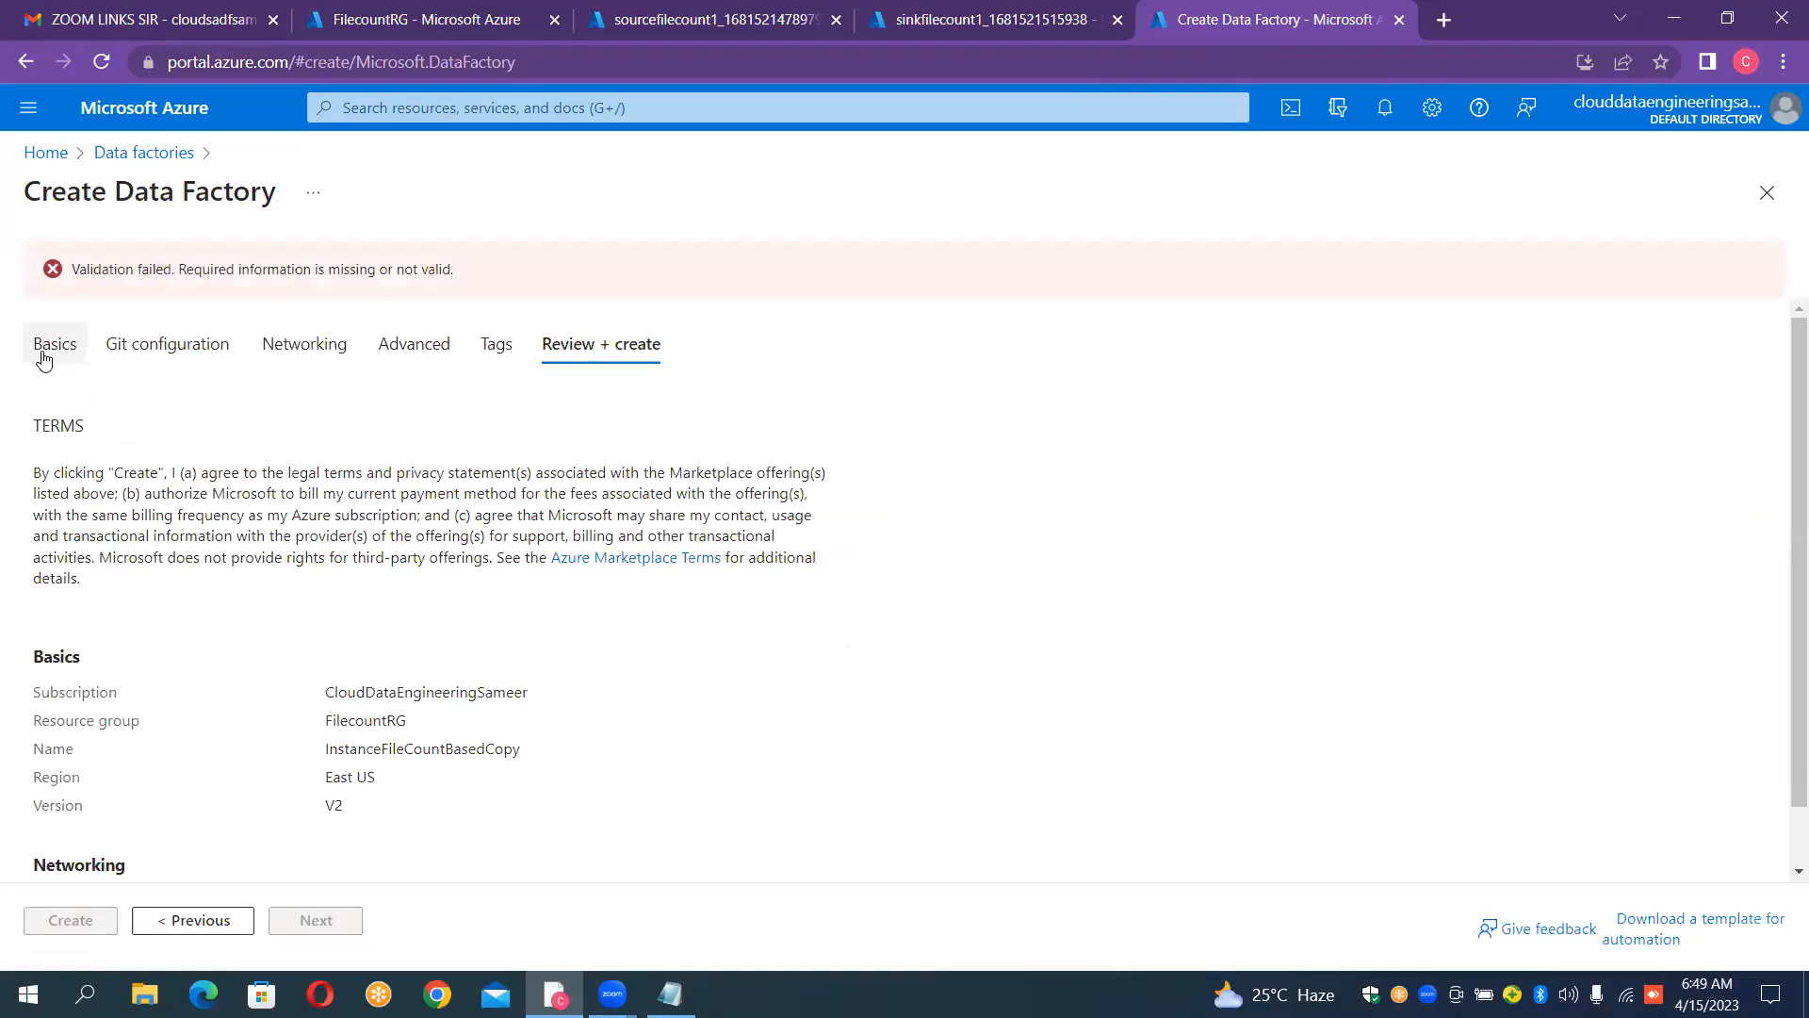
{"action": "left_click", "coordinate": [45, 349]}
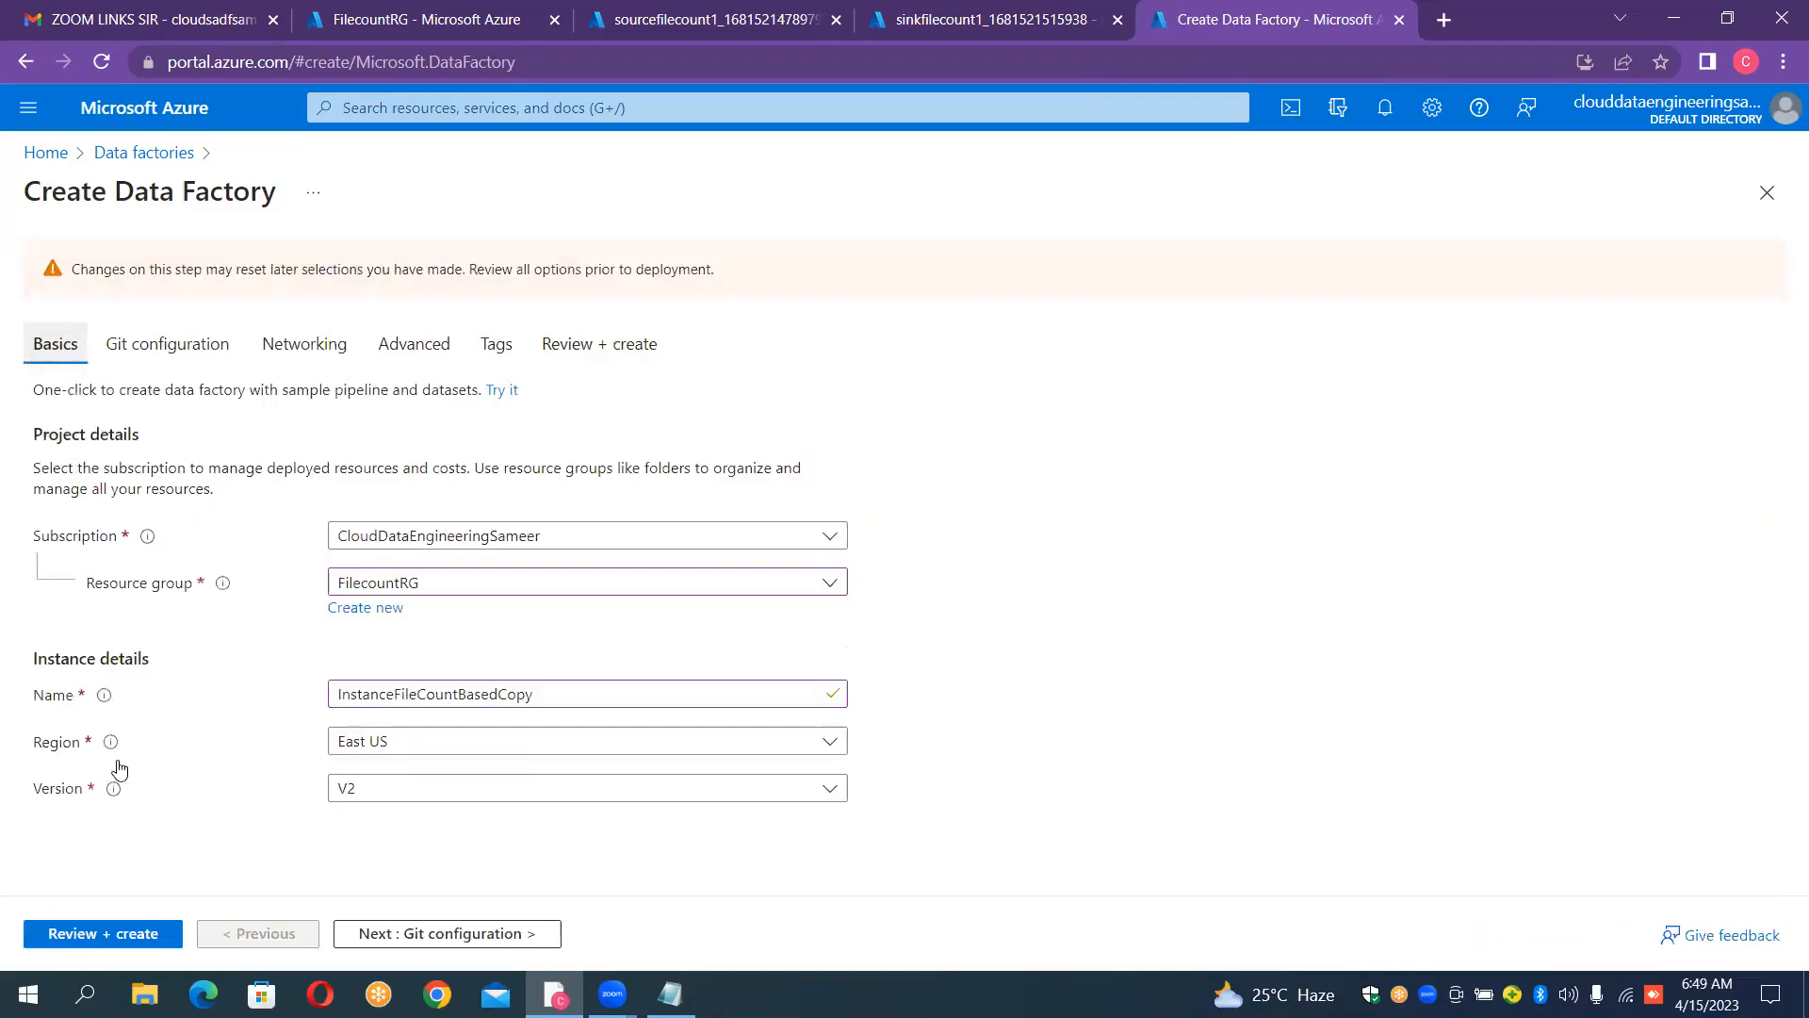
{"action": "left_click", "coordinate": [108, 936]}
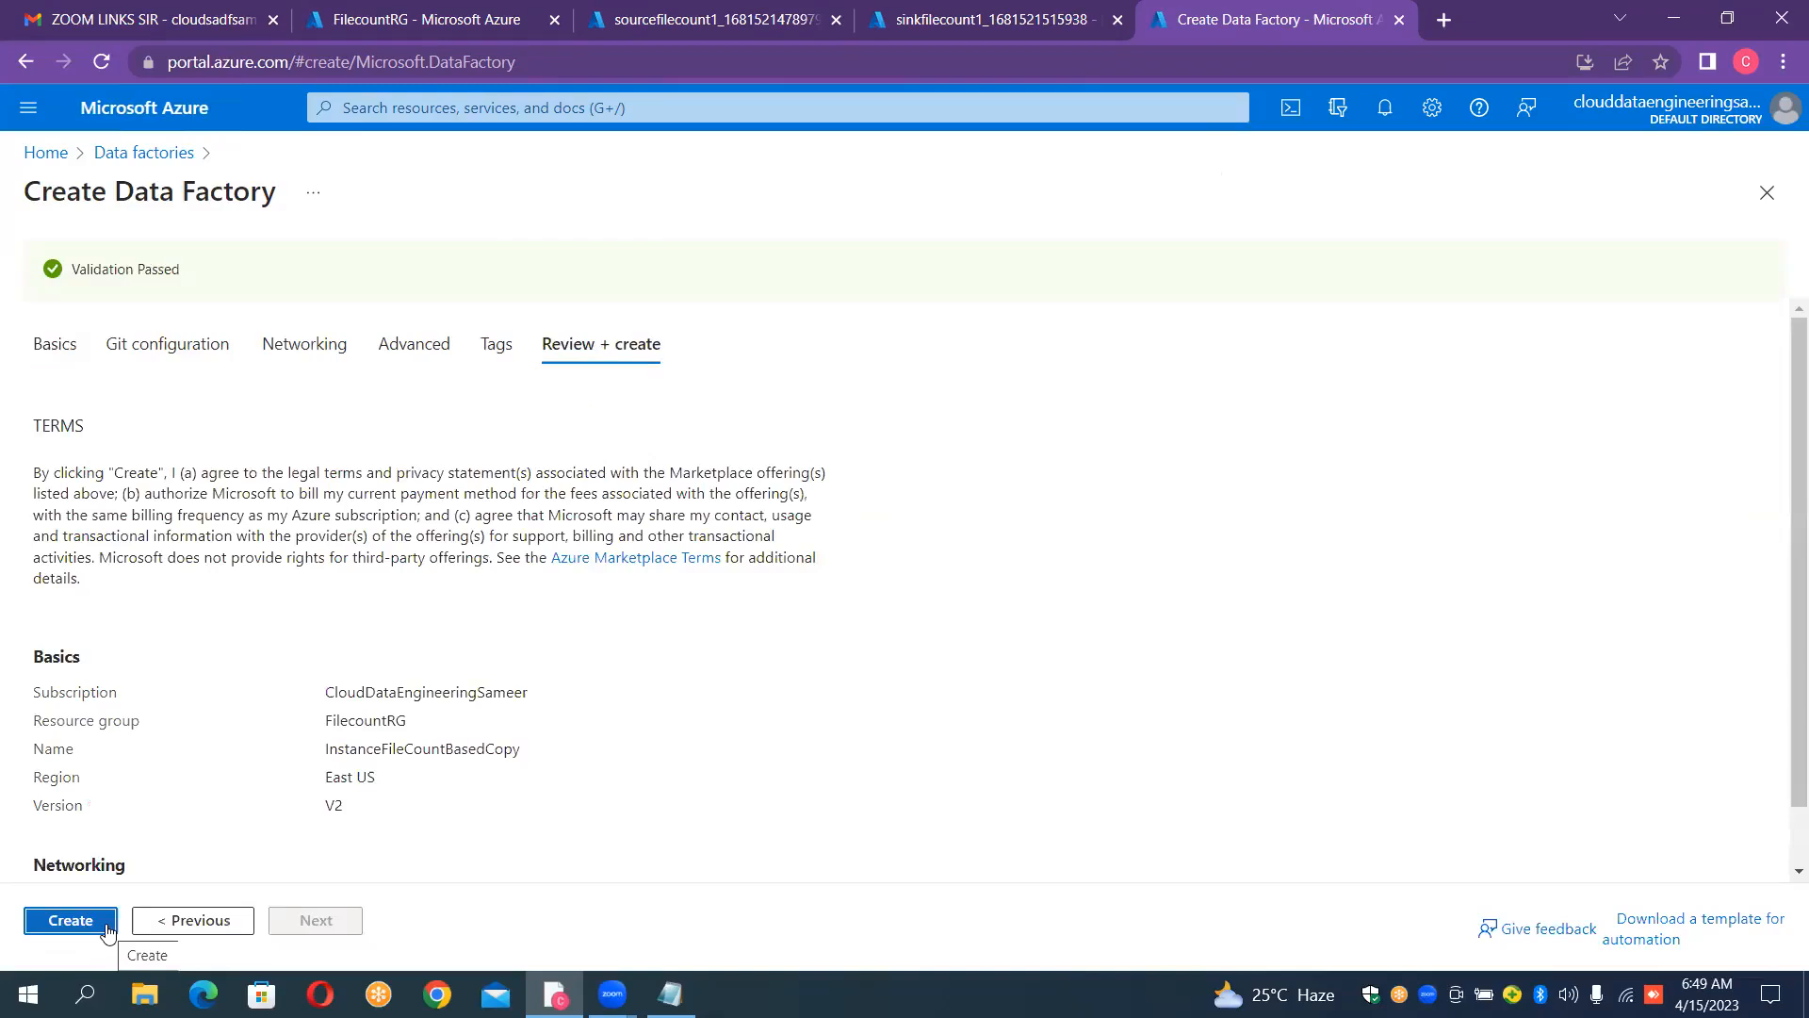
{"action": "left_click", "coordinate": [107, 931]}
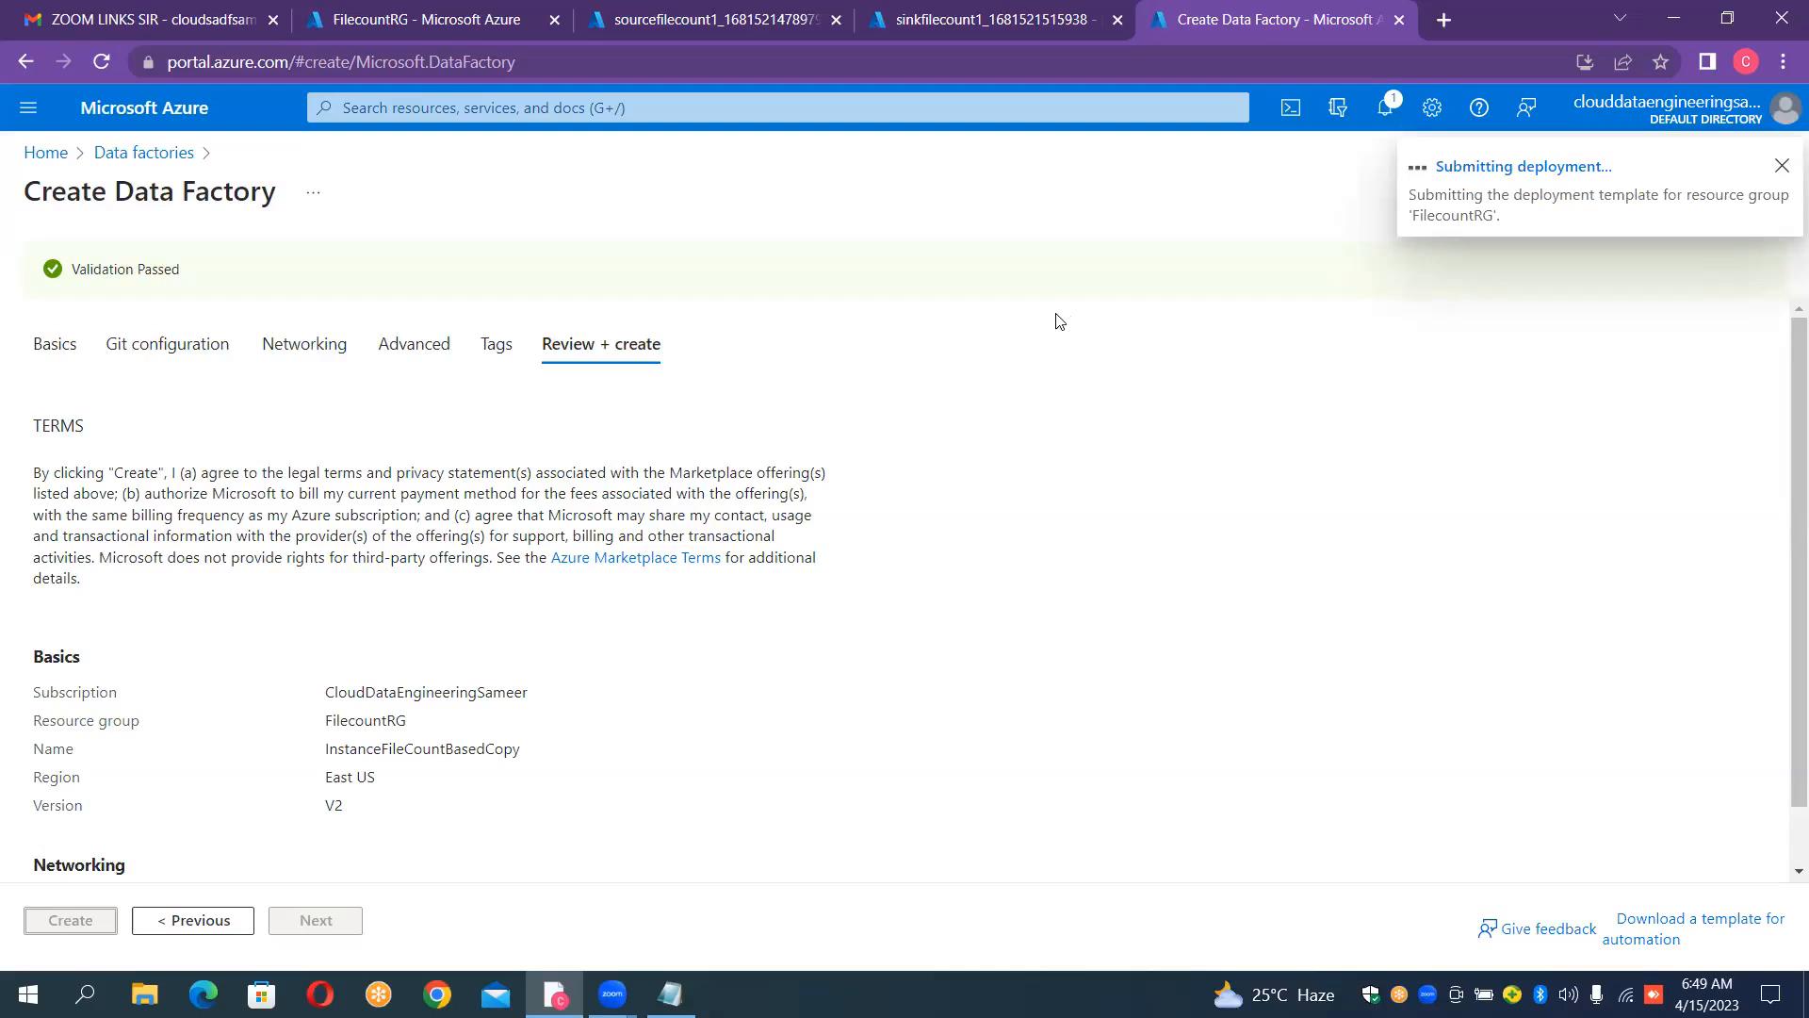
Step: Go to the deployed sourcefilecount1 storage account and create a private container named "input1"
{"action": "left_click", "coordinate": [650, 29]}
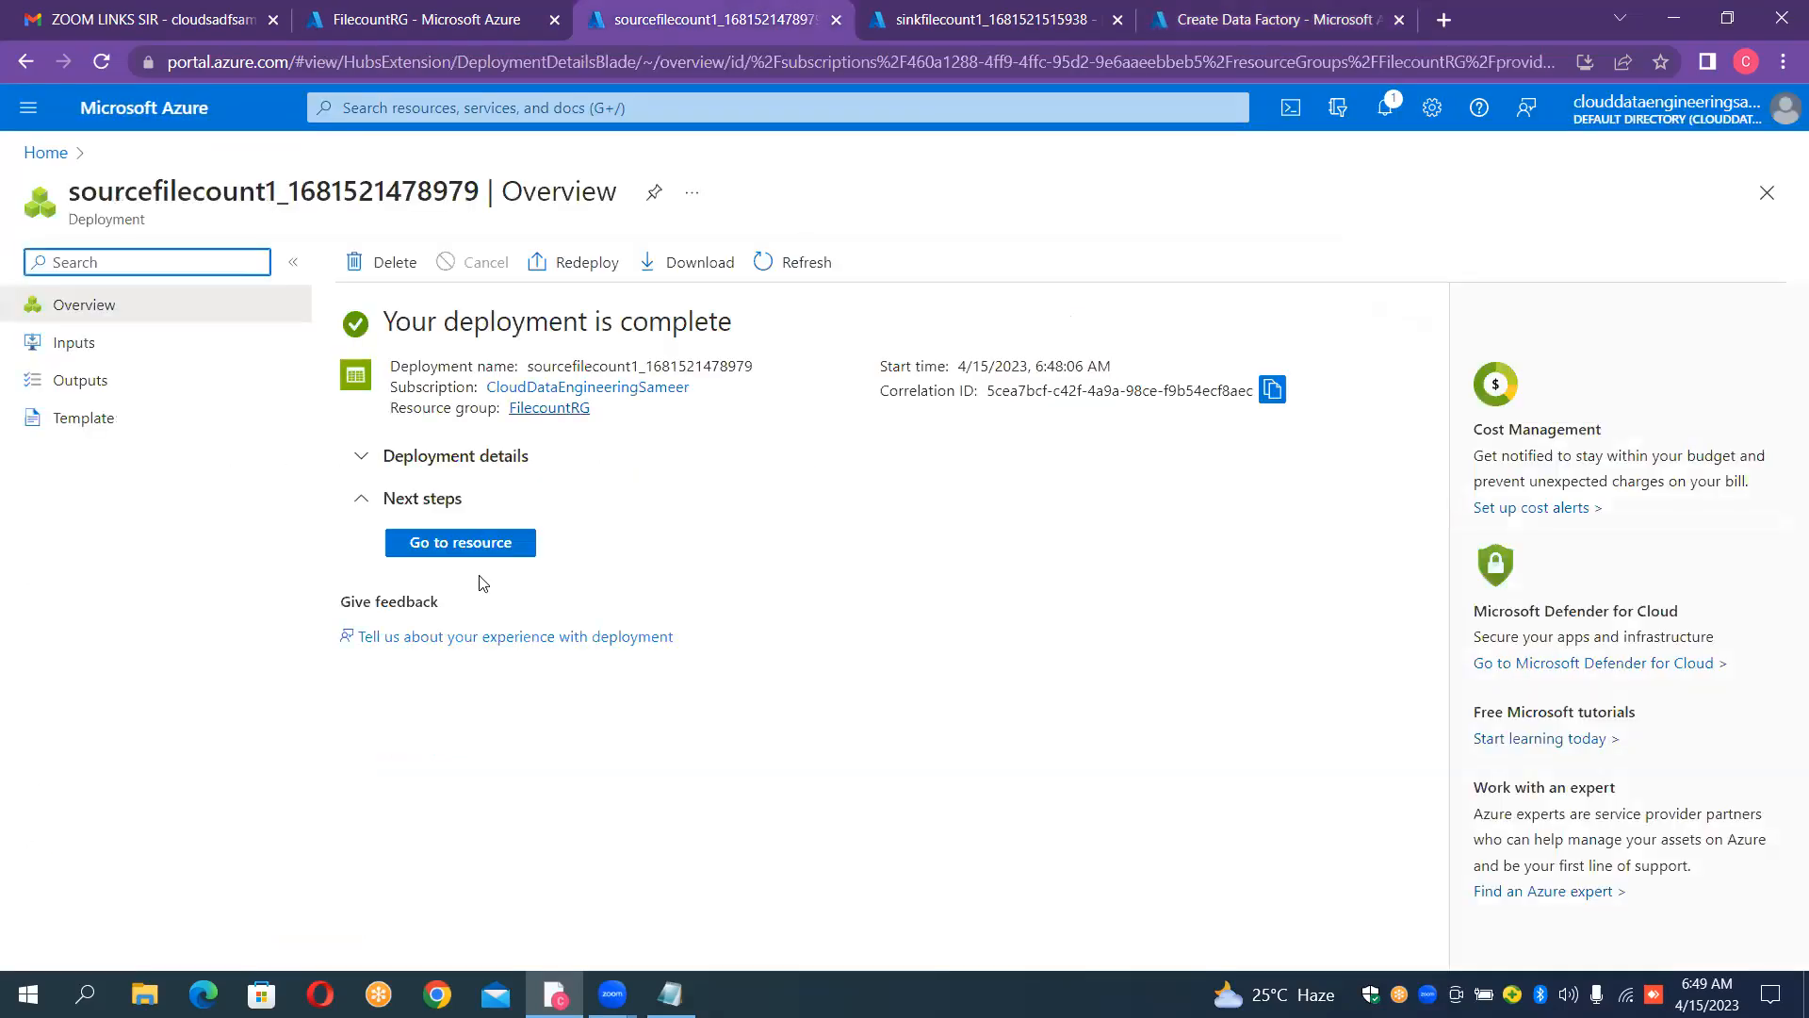
{"action": "left_click", "coordinate": [480, 554]}
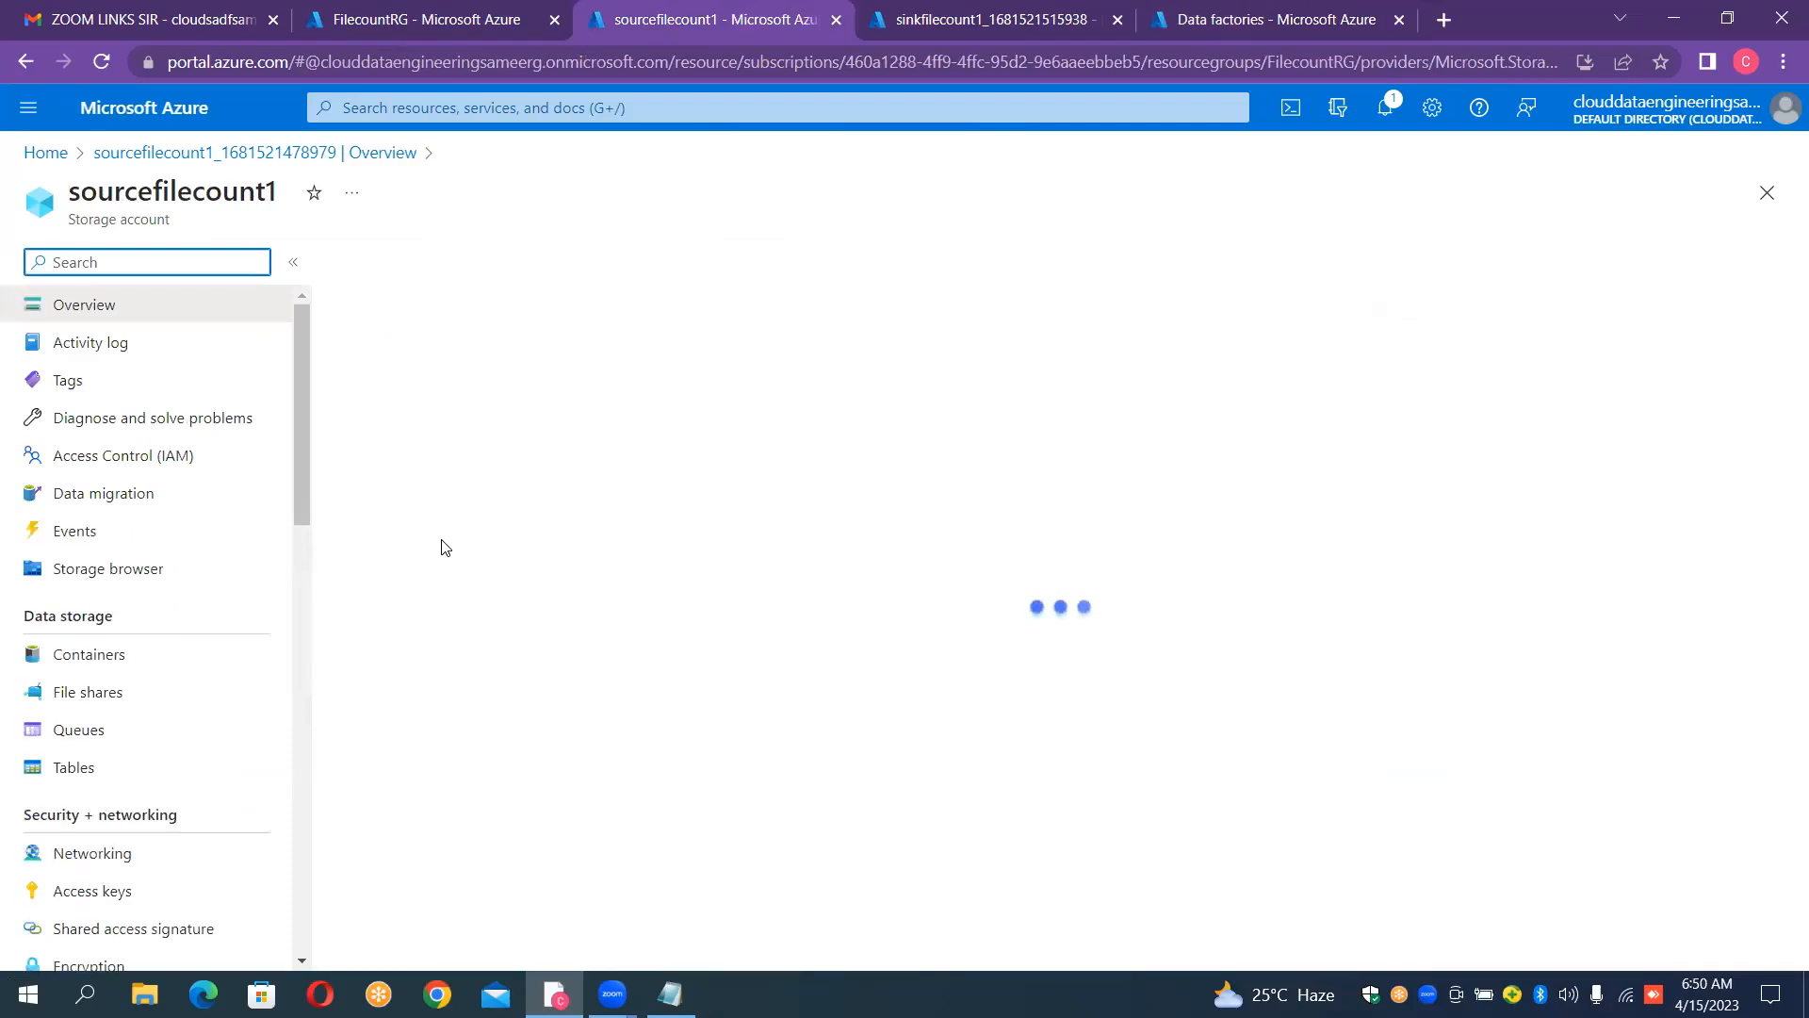
{"action": "left_click", "coordinate": [66, 663]}
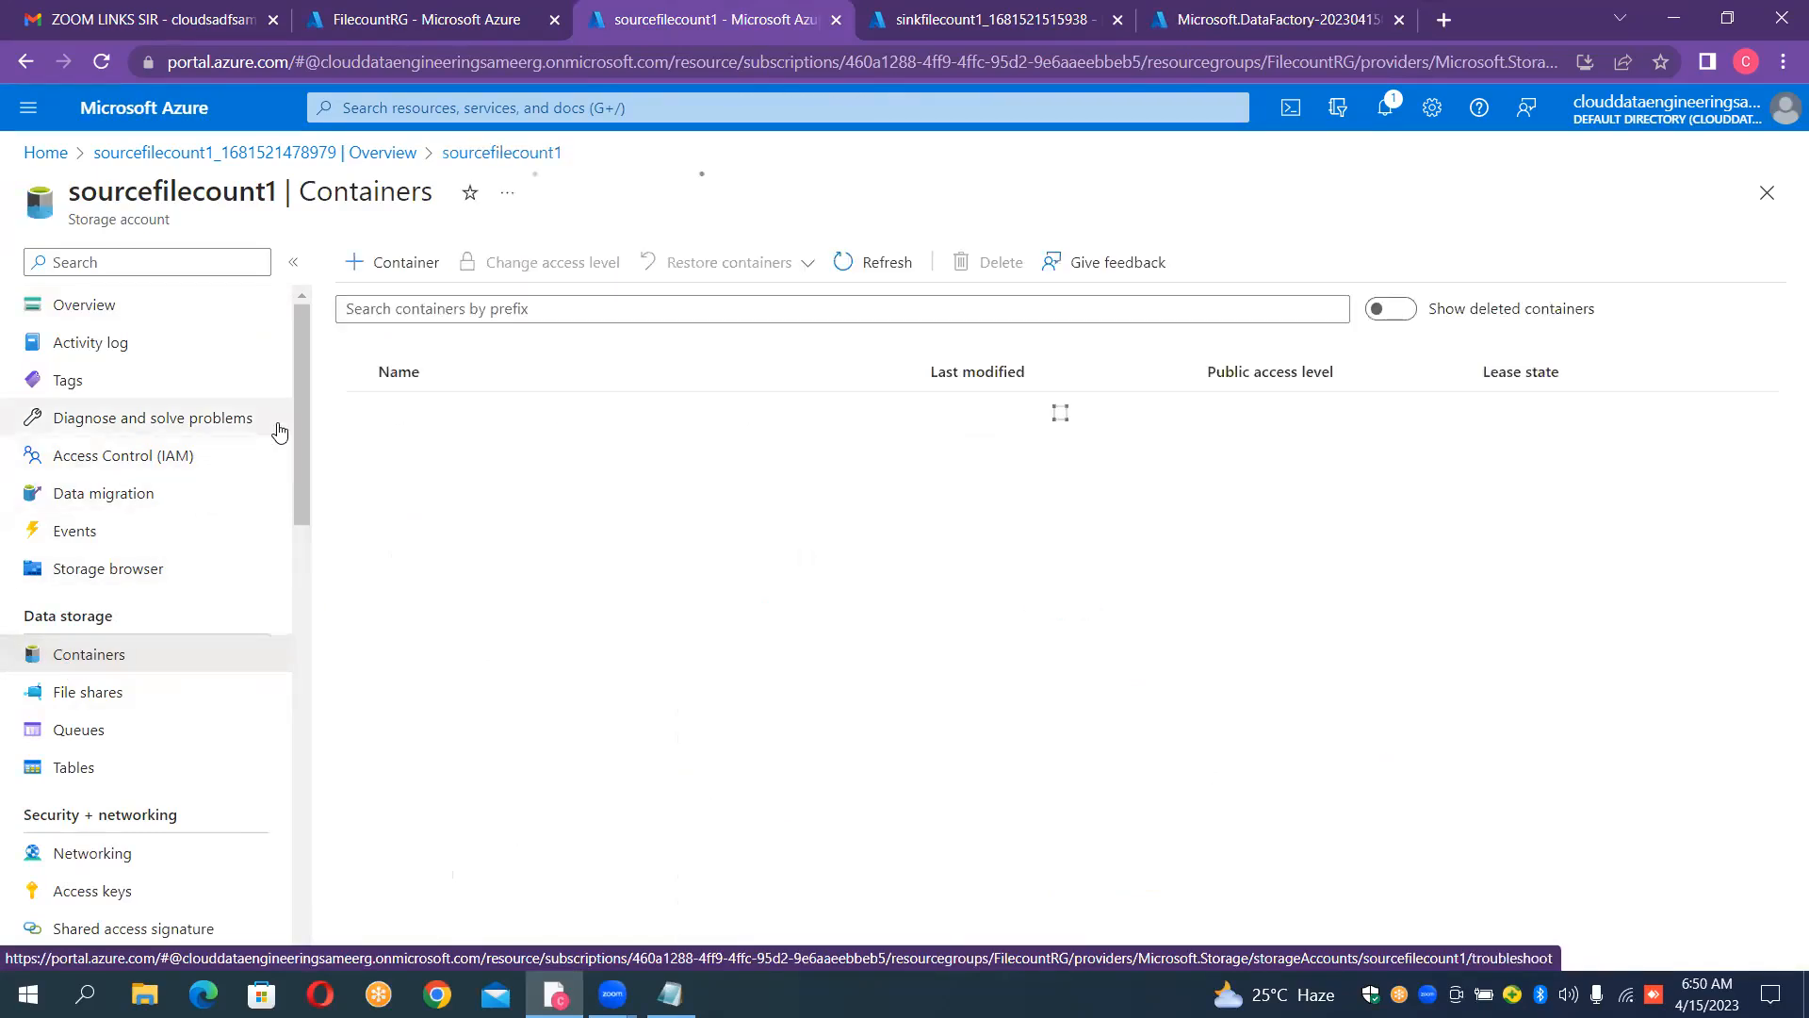
{"action": "left_click", "coordinate": [393, 264]}
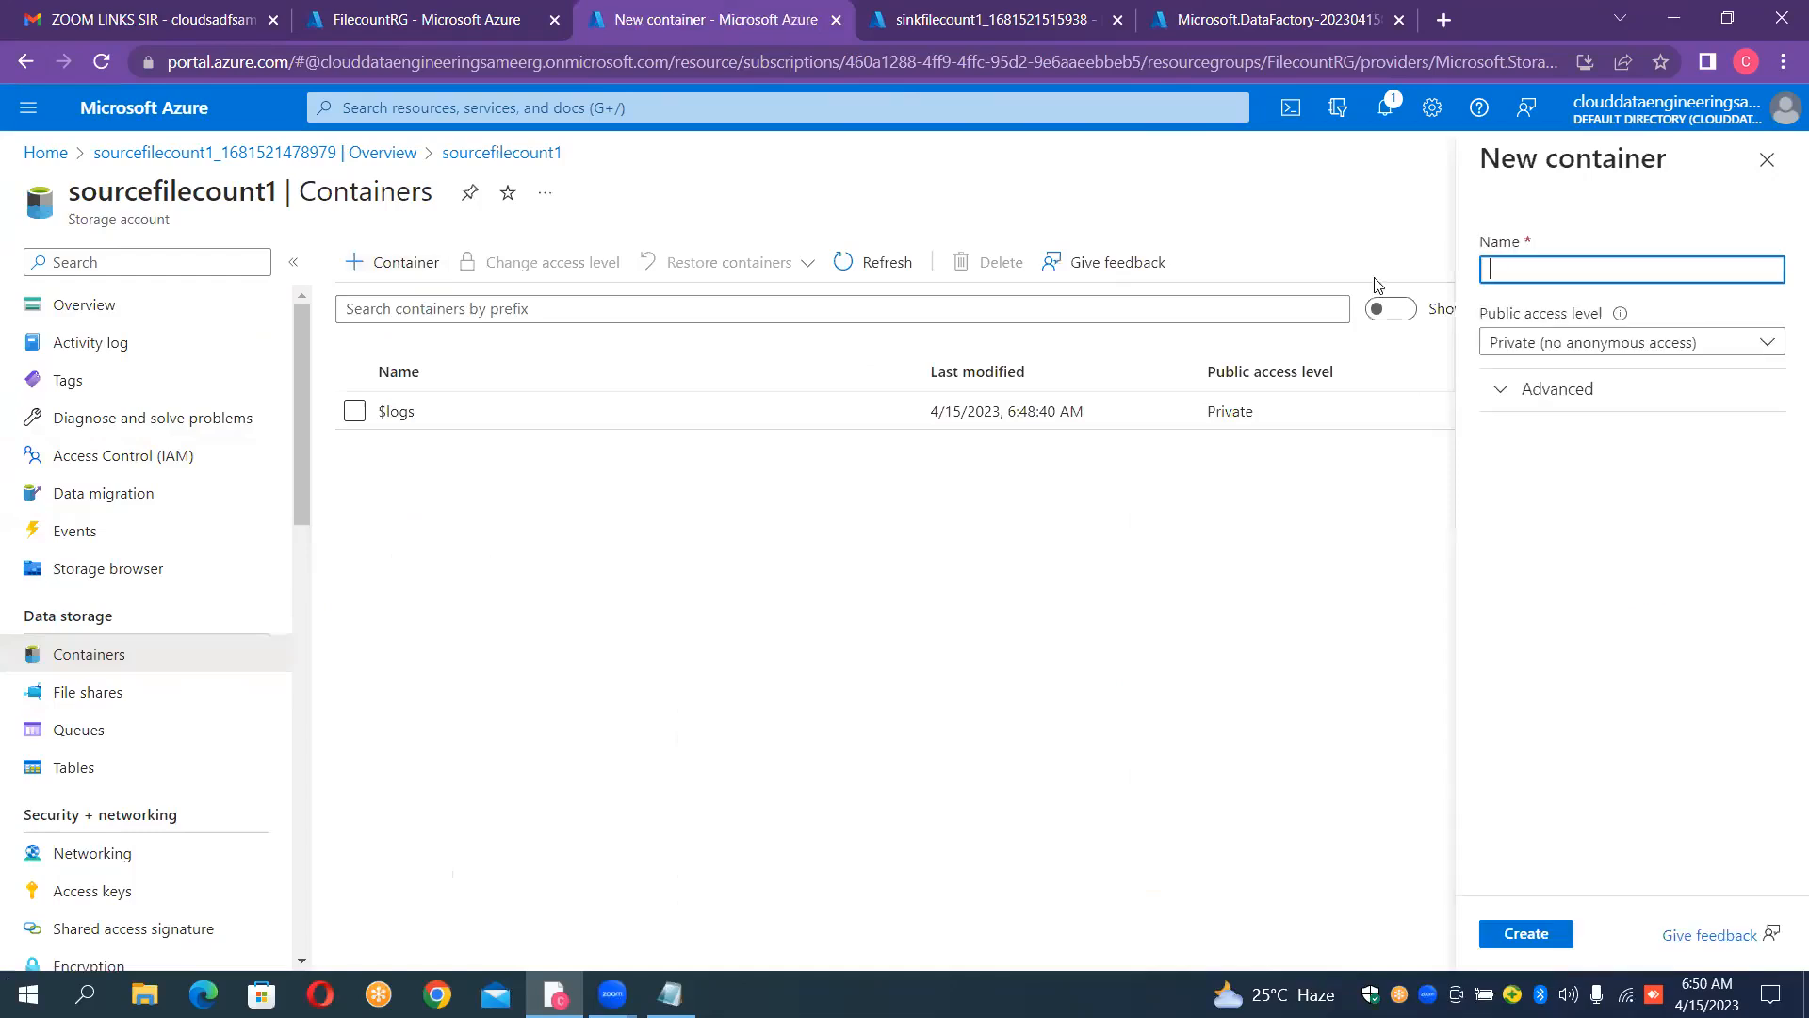
{"action": "type", "text": "input1"}
{"action": "left_click", "coordinate": [1525, 933]}
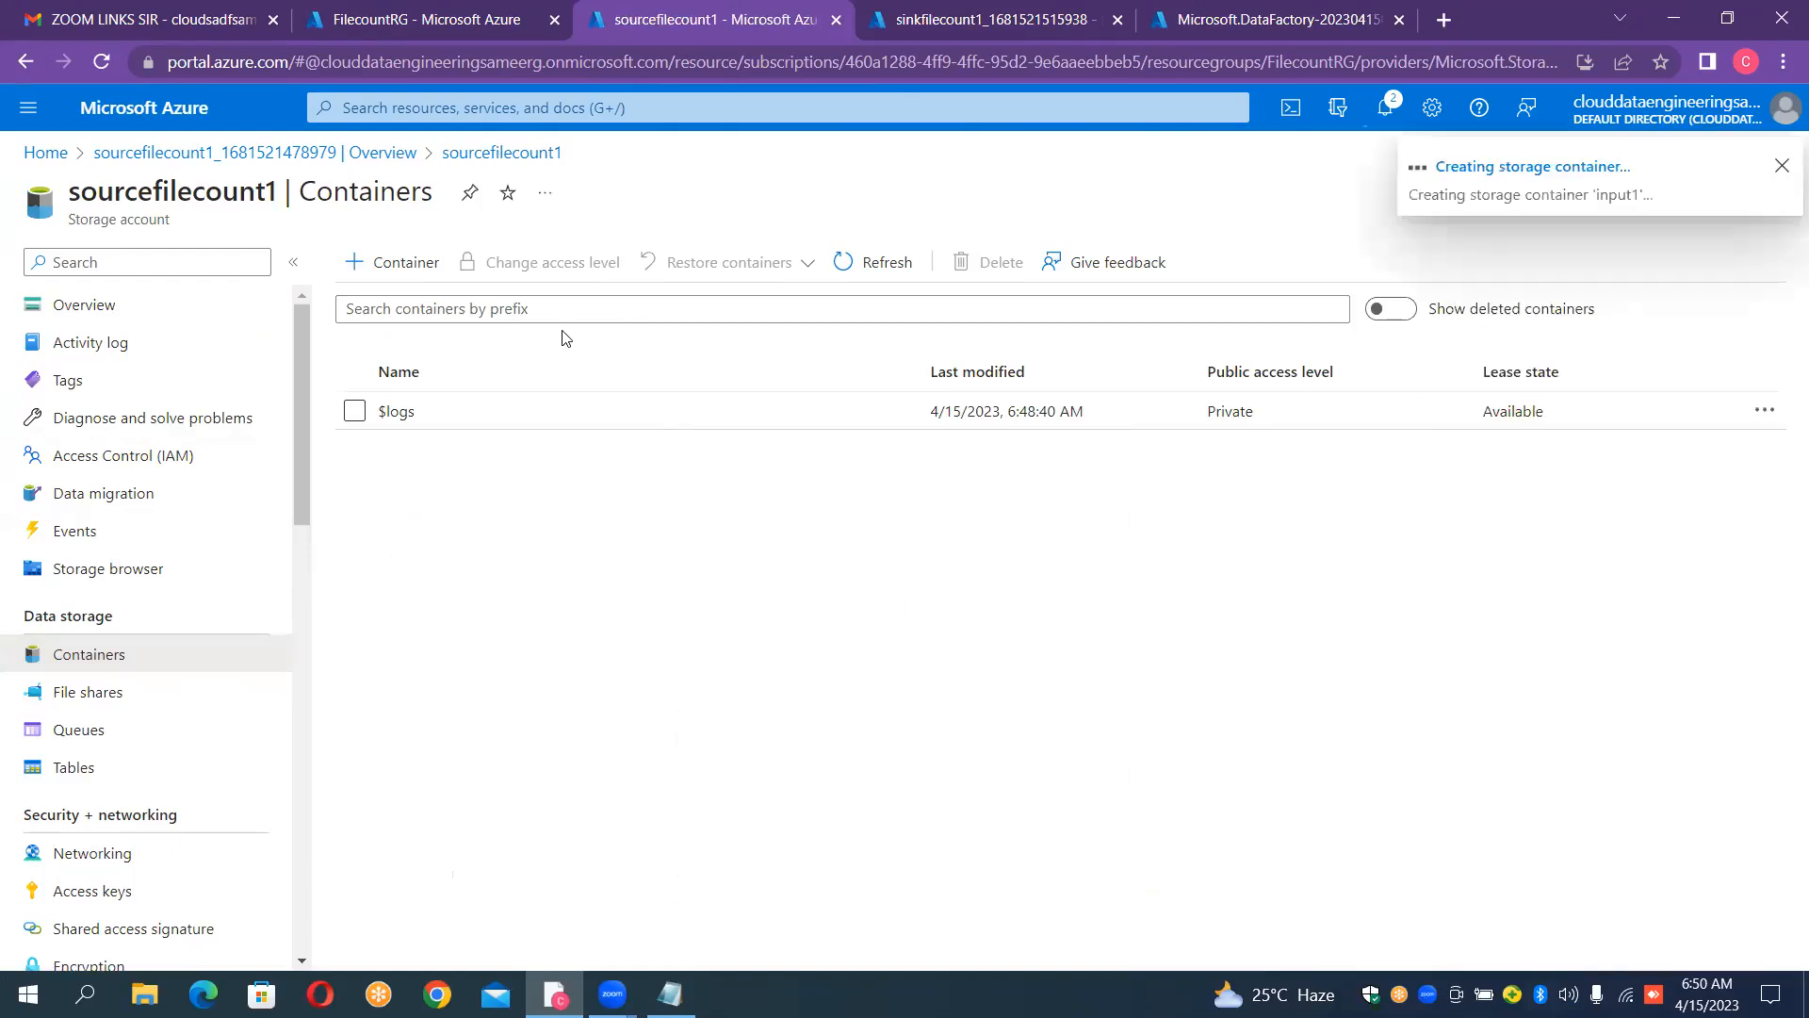
Step: Add two more private containers named "input2" and "input3" to the sourcefilecount1 storage account
{"action": "left_click", "coordinate": [422, 271]}
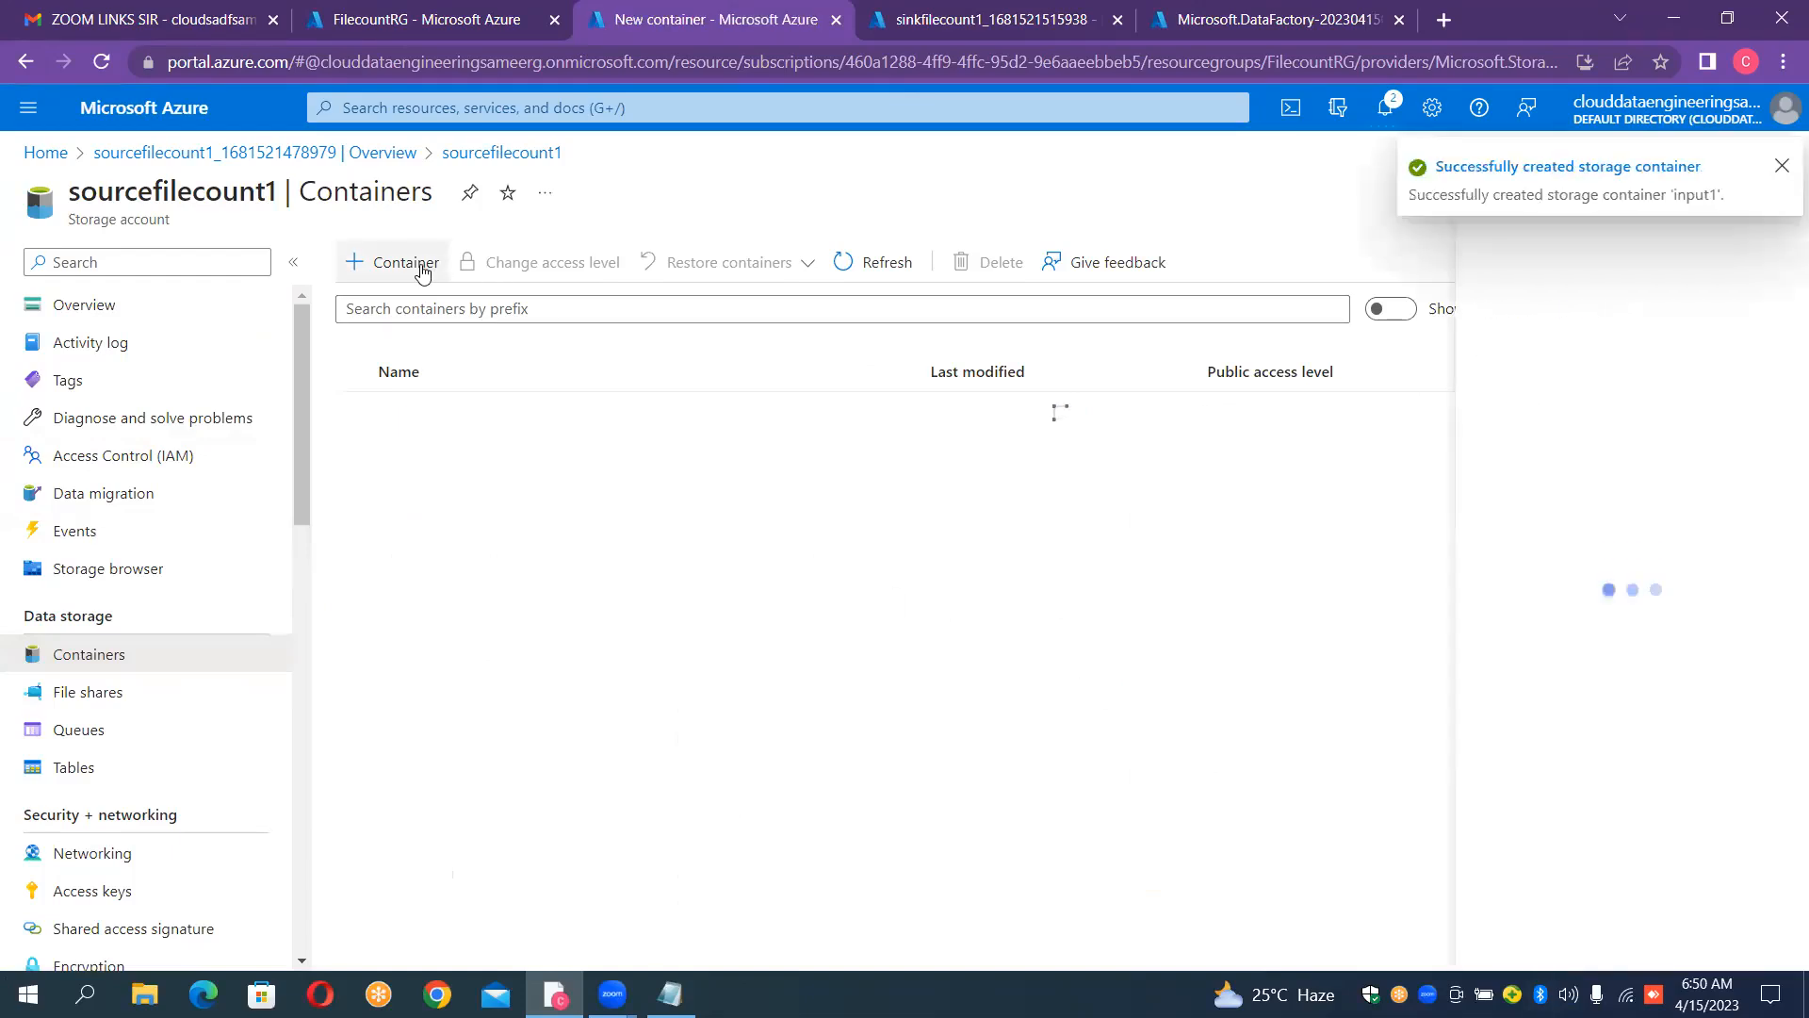
{"action": "type", "text": "input2"}
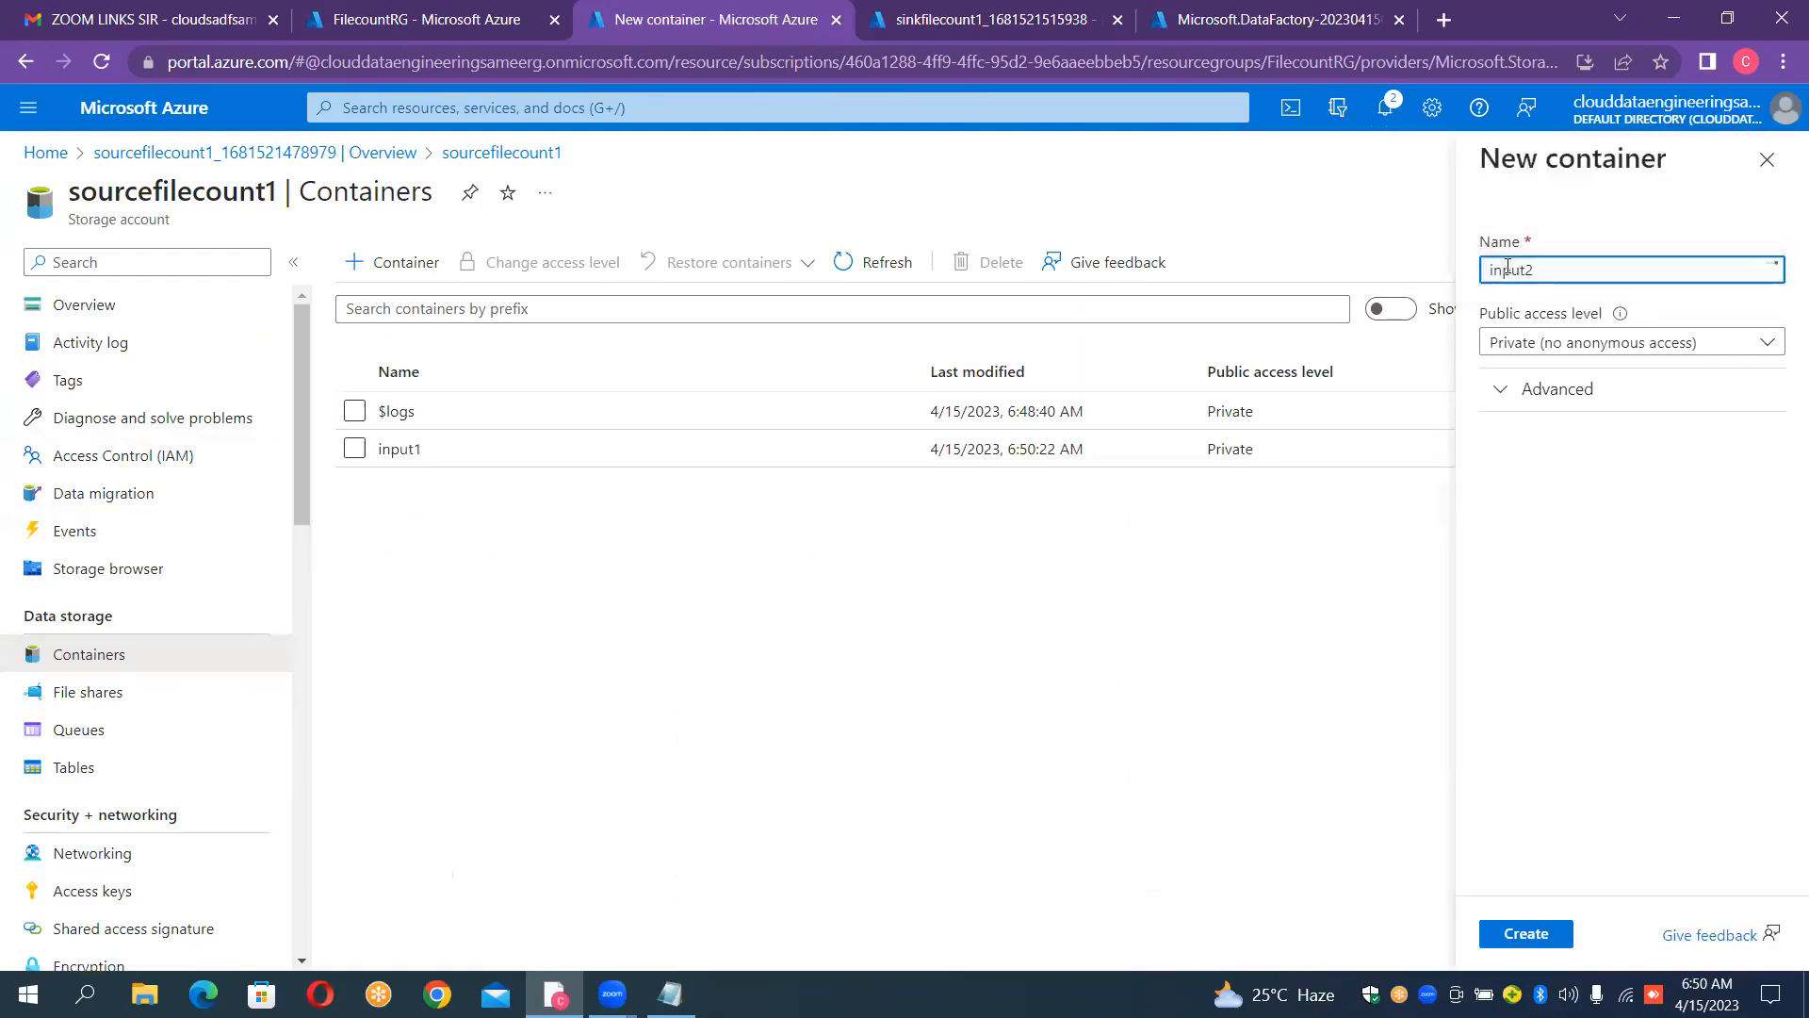
{"action": "left_click", "coordinate": [1529, 938]}
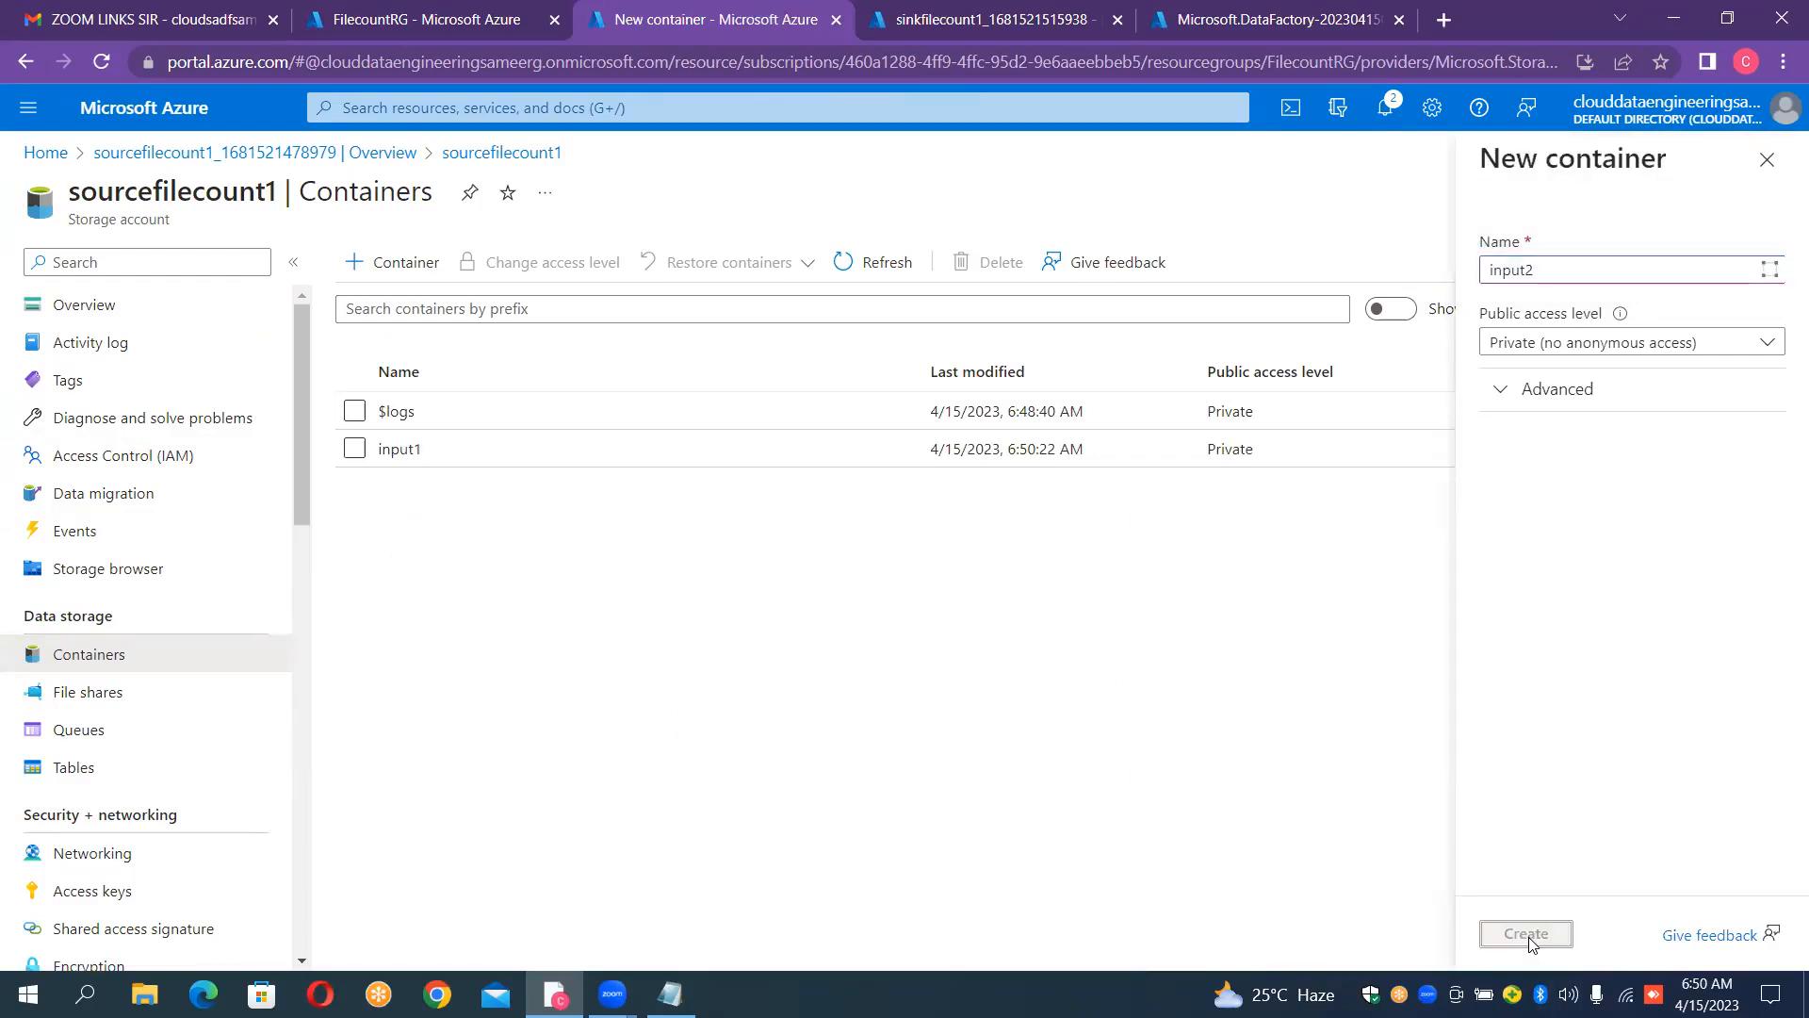
{"action": "left_click", "coordinate": [432, 271]}
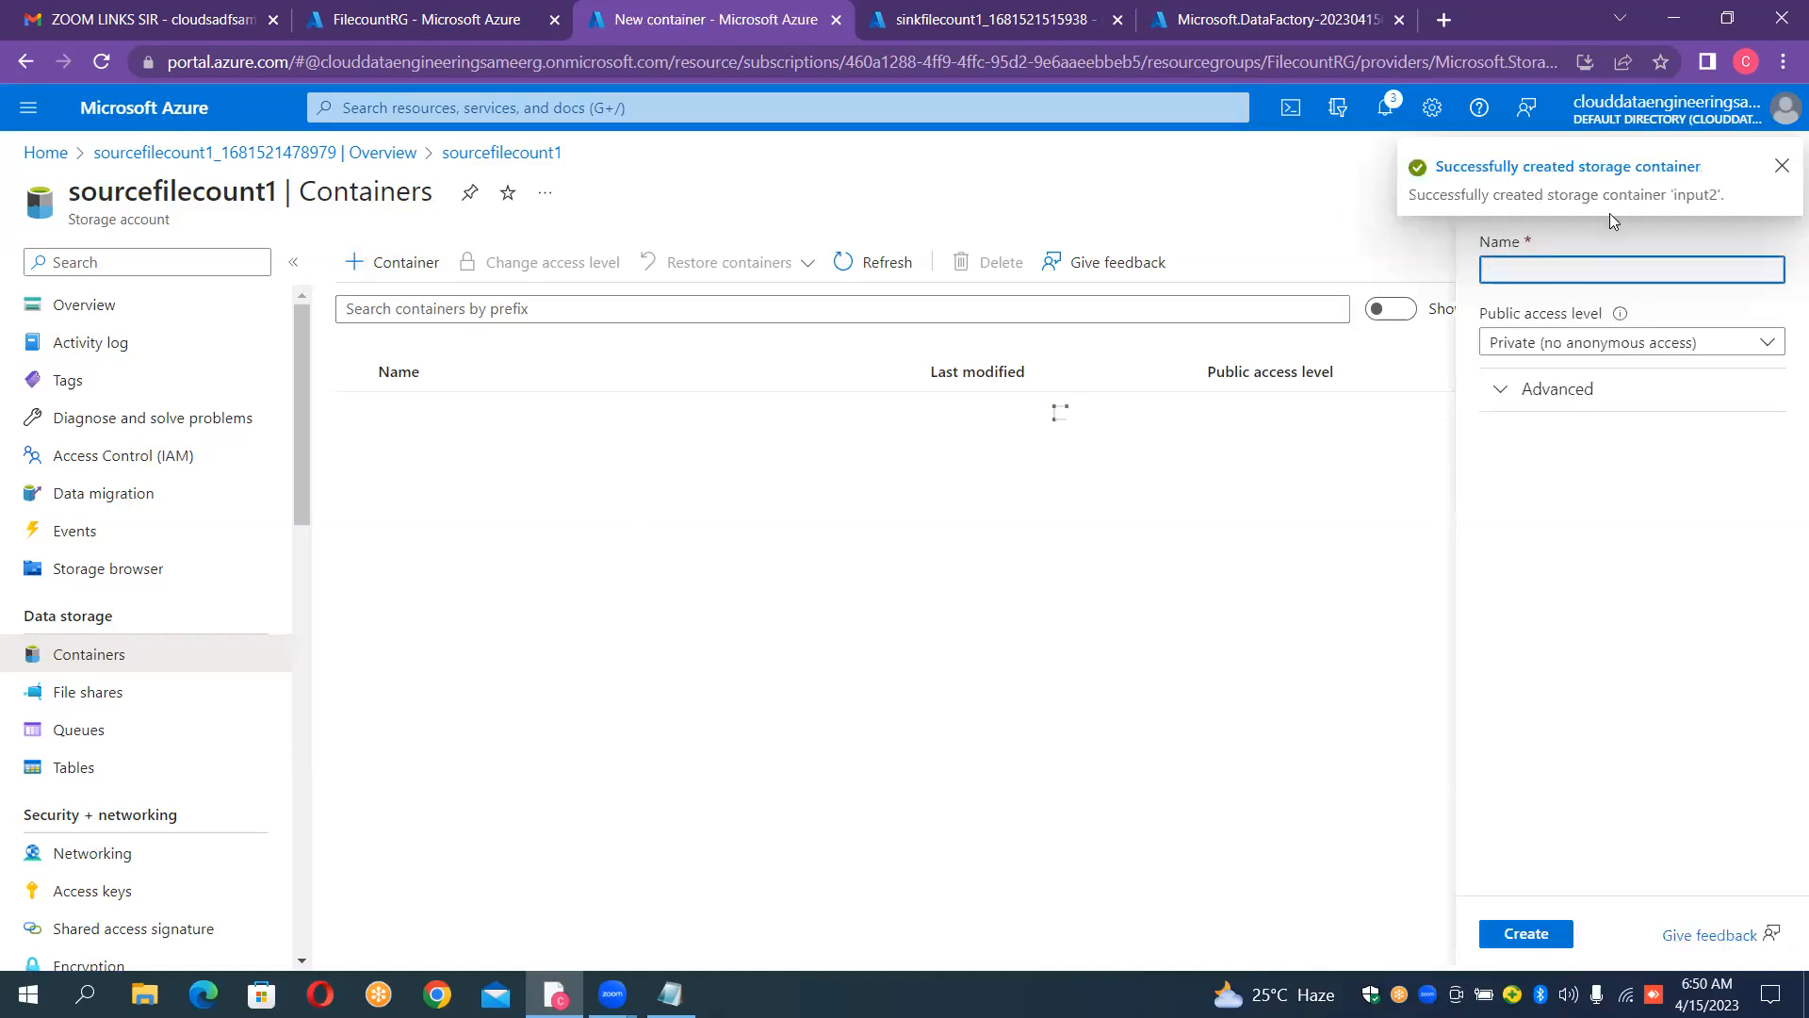
{"action": "type", "text": "inpu"}
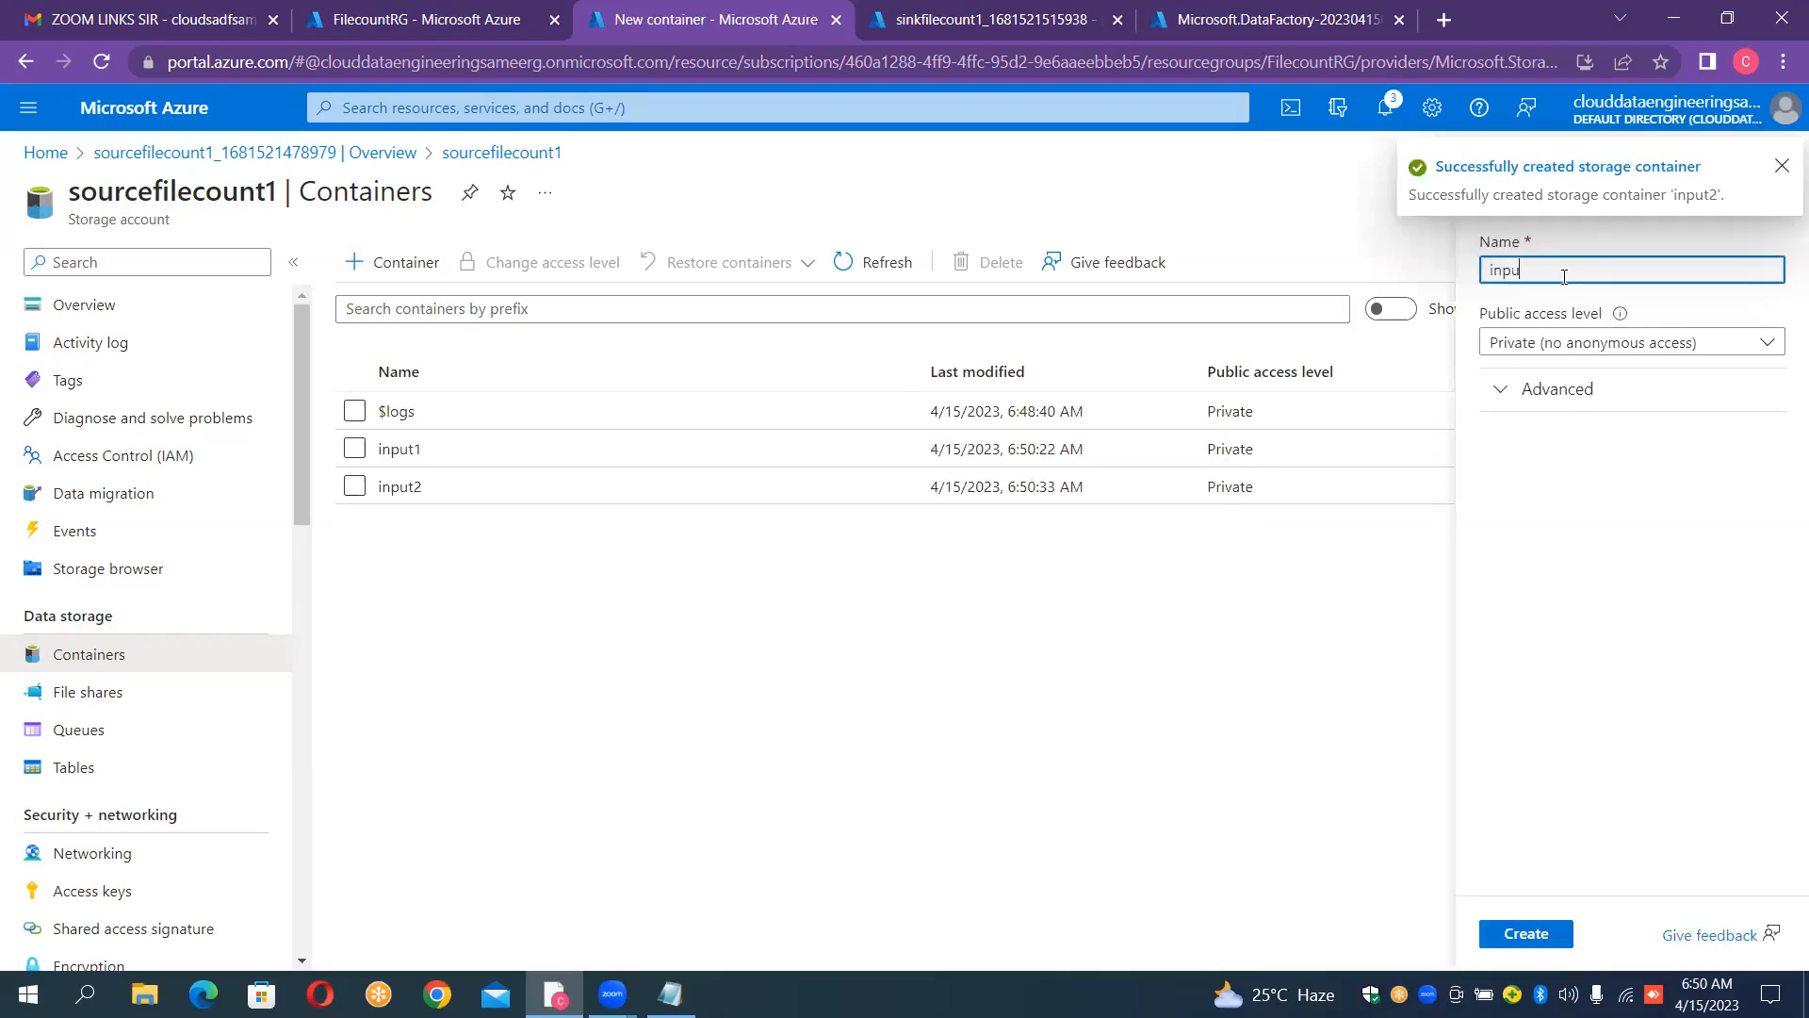
{"action": "type", "text": "t3"}
{"action": "left_click", "coordinate": [1556, 939]}
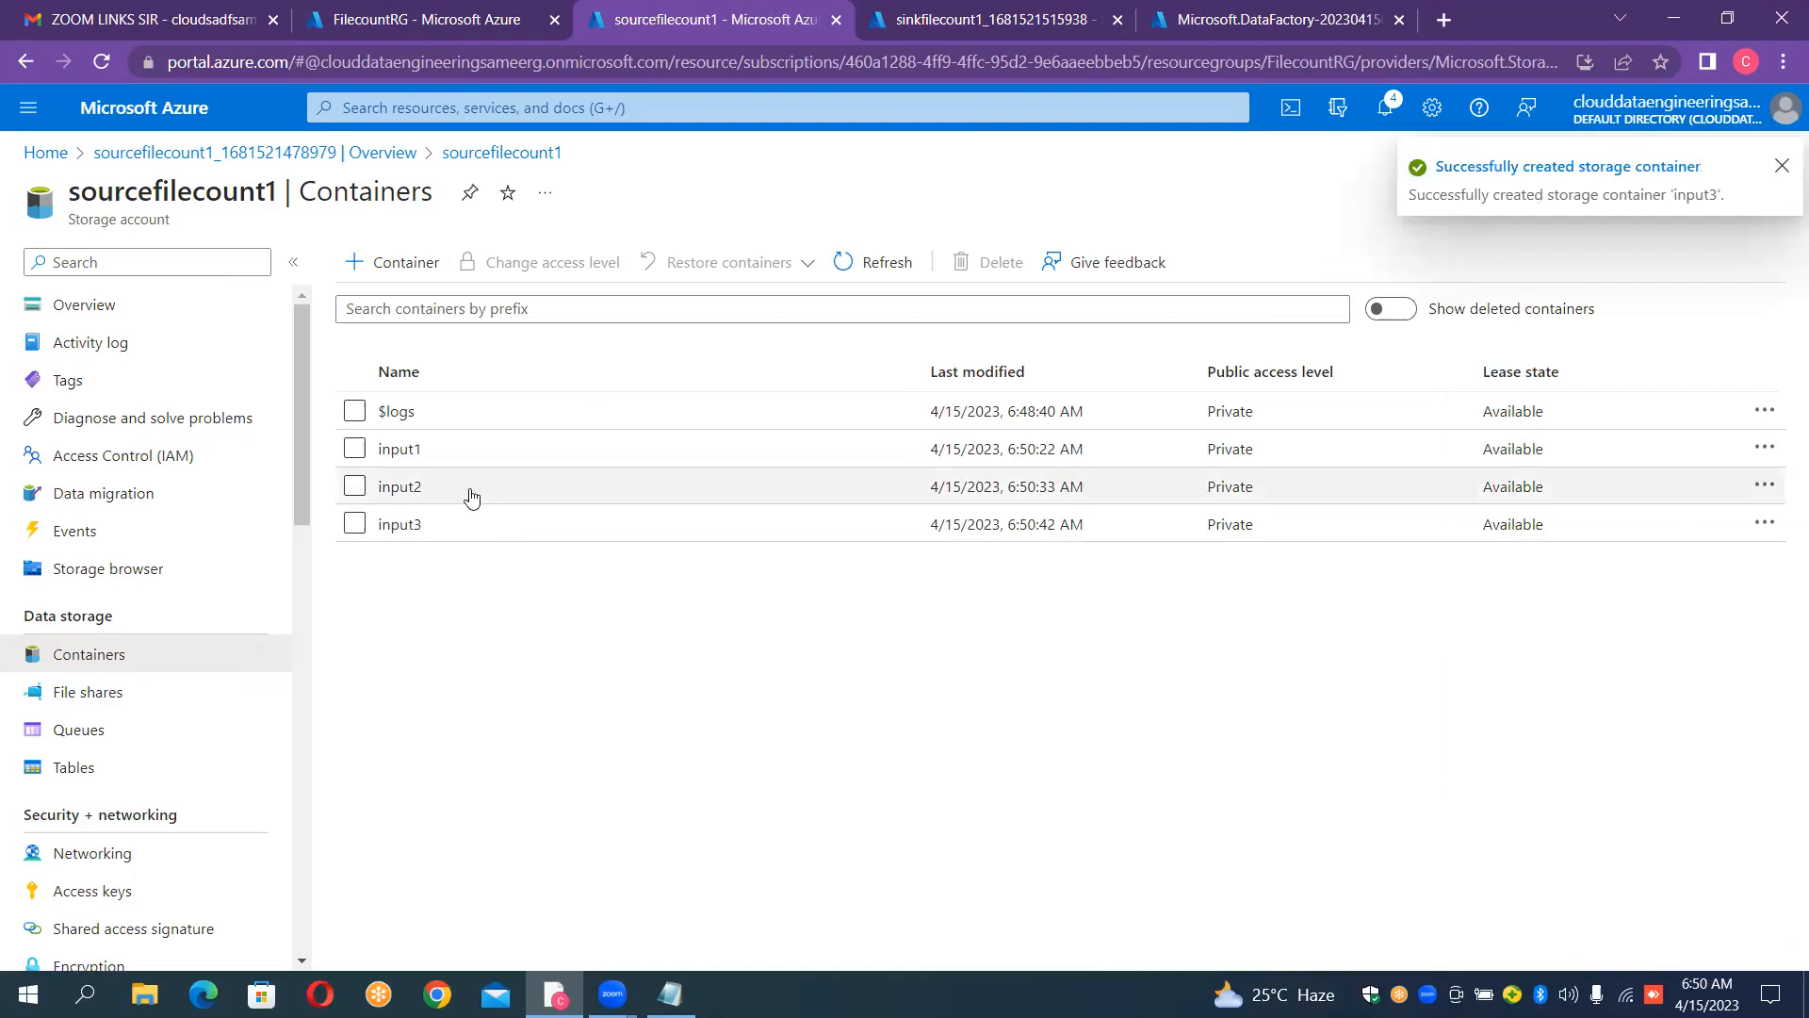
Step: Upload airlines.csv and countries.csv from the desktop's Data_Files folder into the input1 container
{"action": "left_click", "coordinate": [445, 462]}
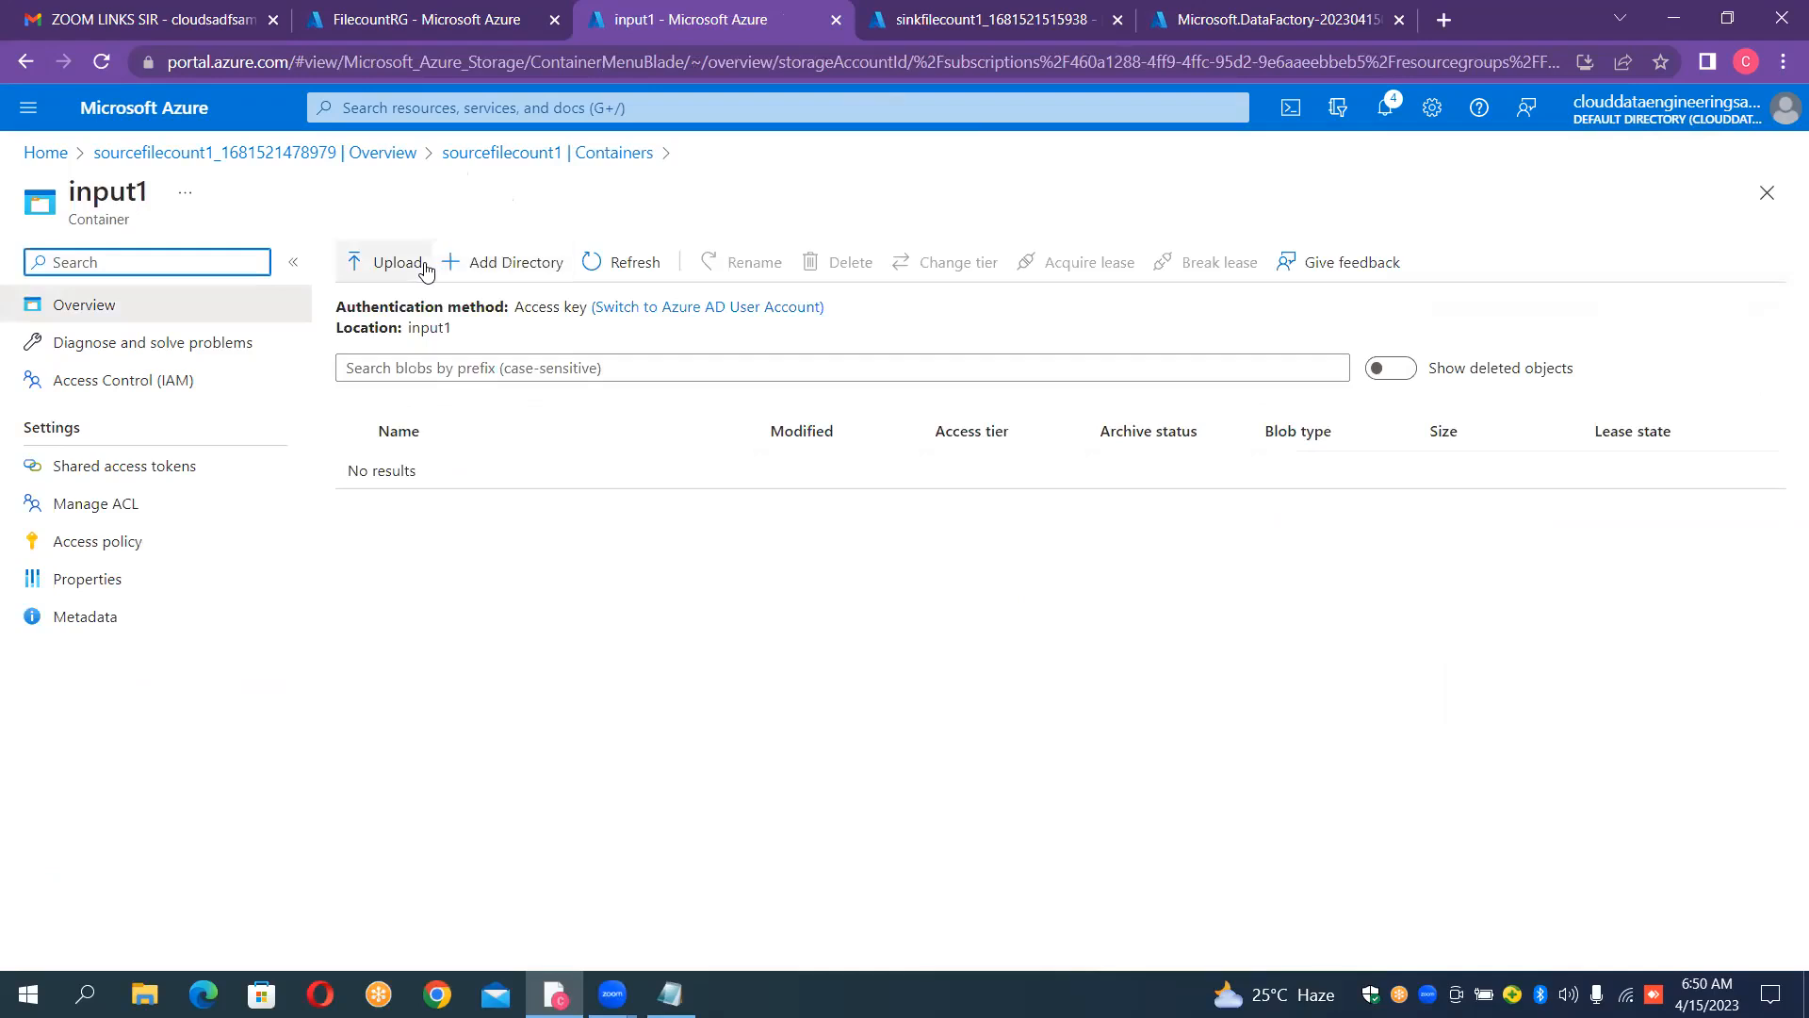
{"action": "left_click", "coordinate": [424, 268]}
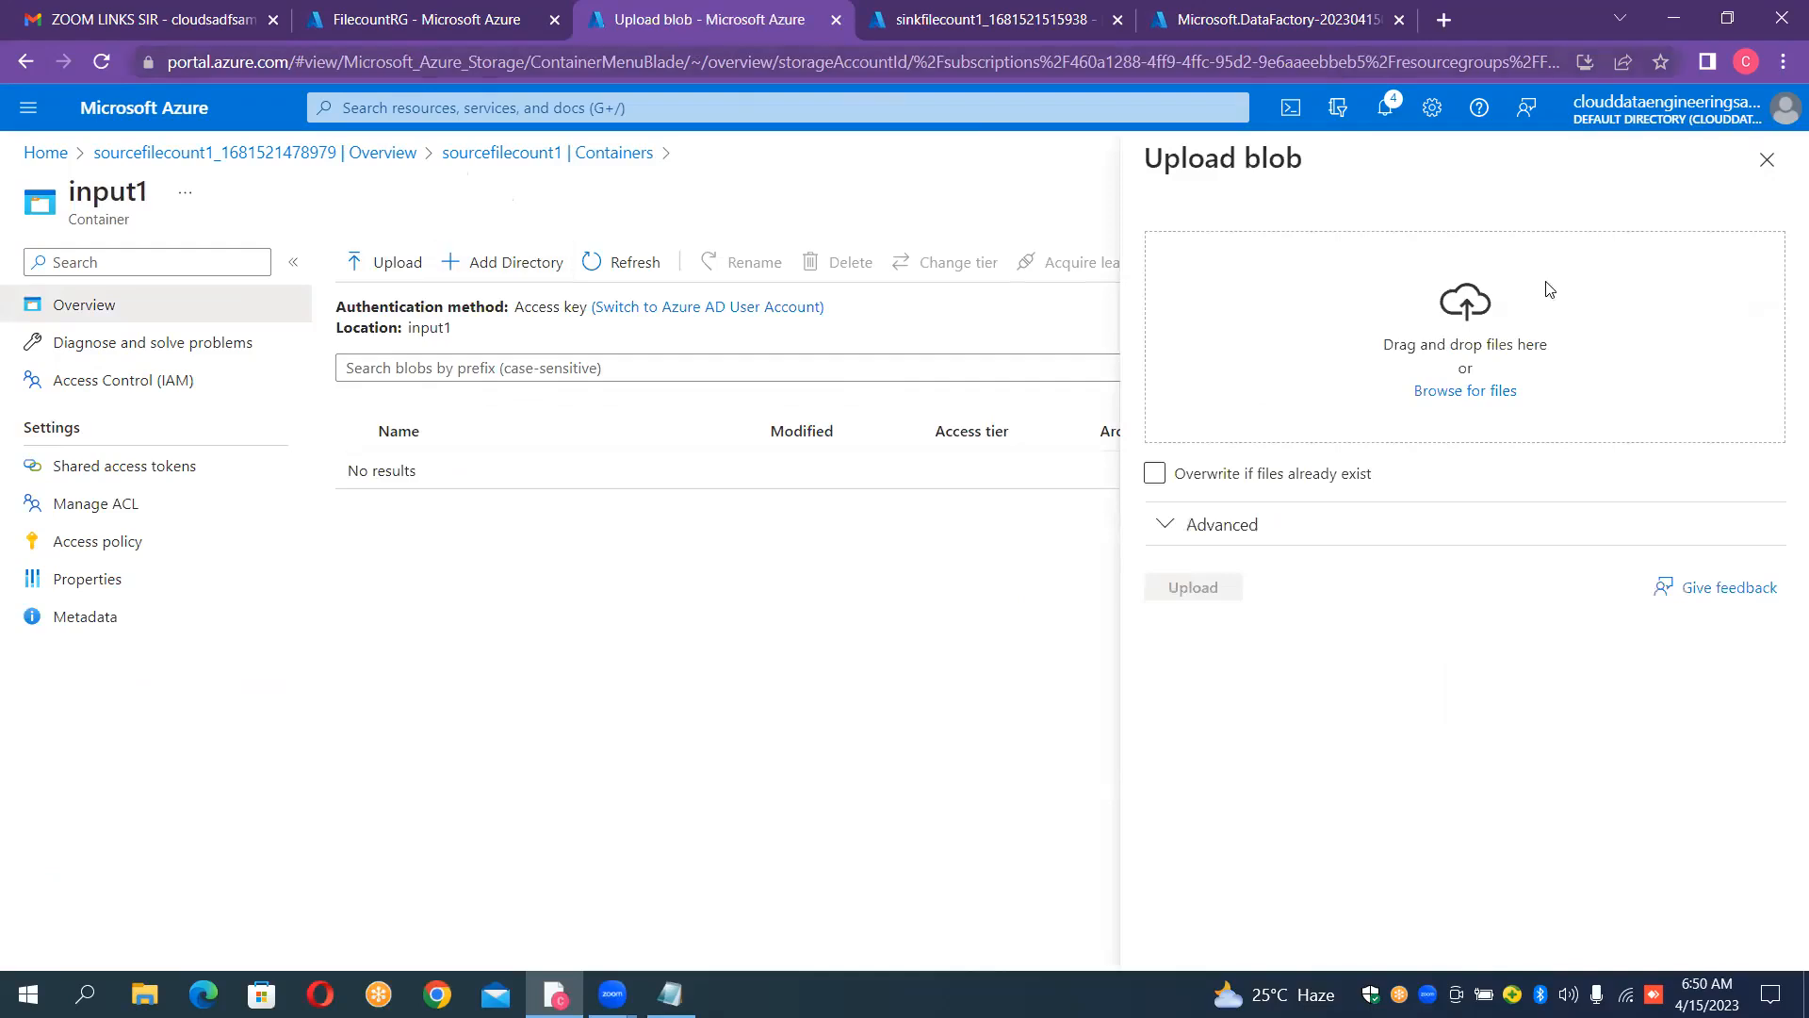
{"action": "left_click", "coordinate": [1473, 396]}
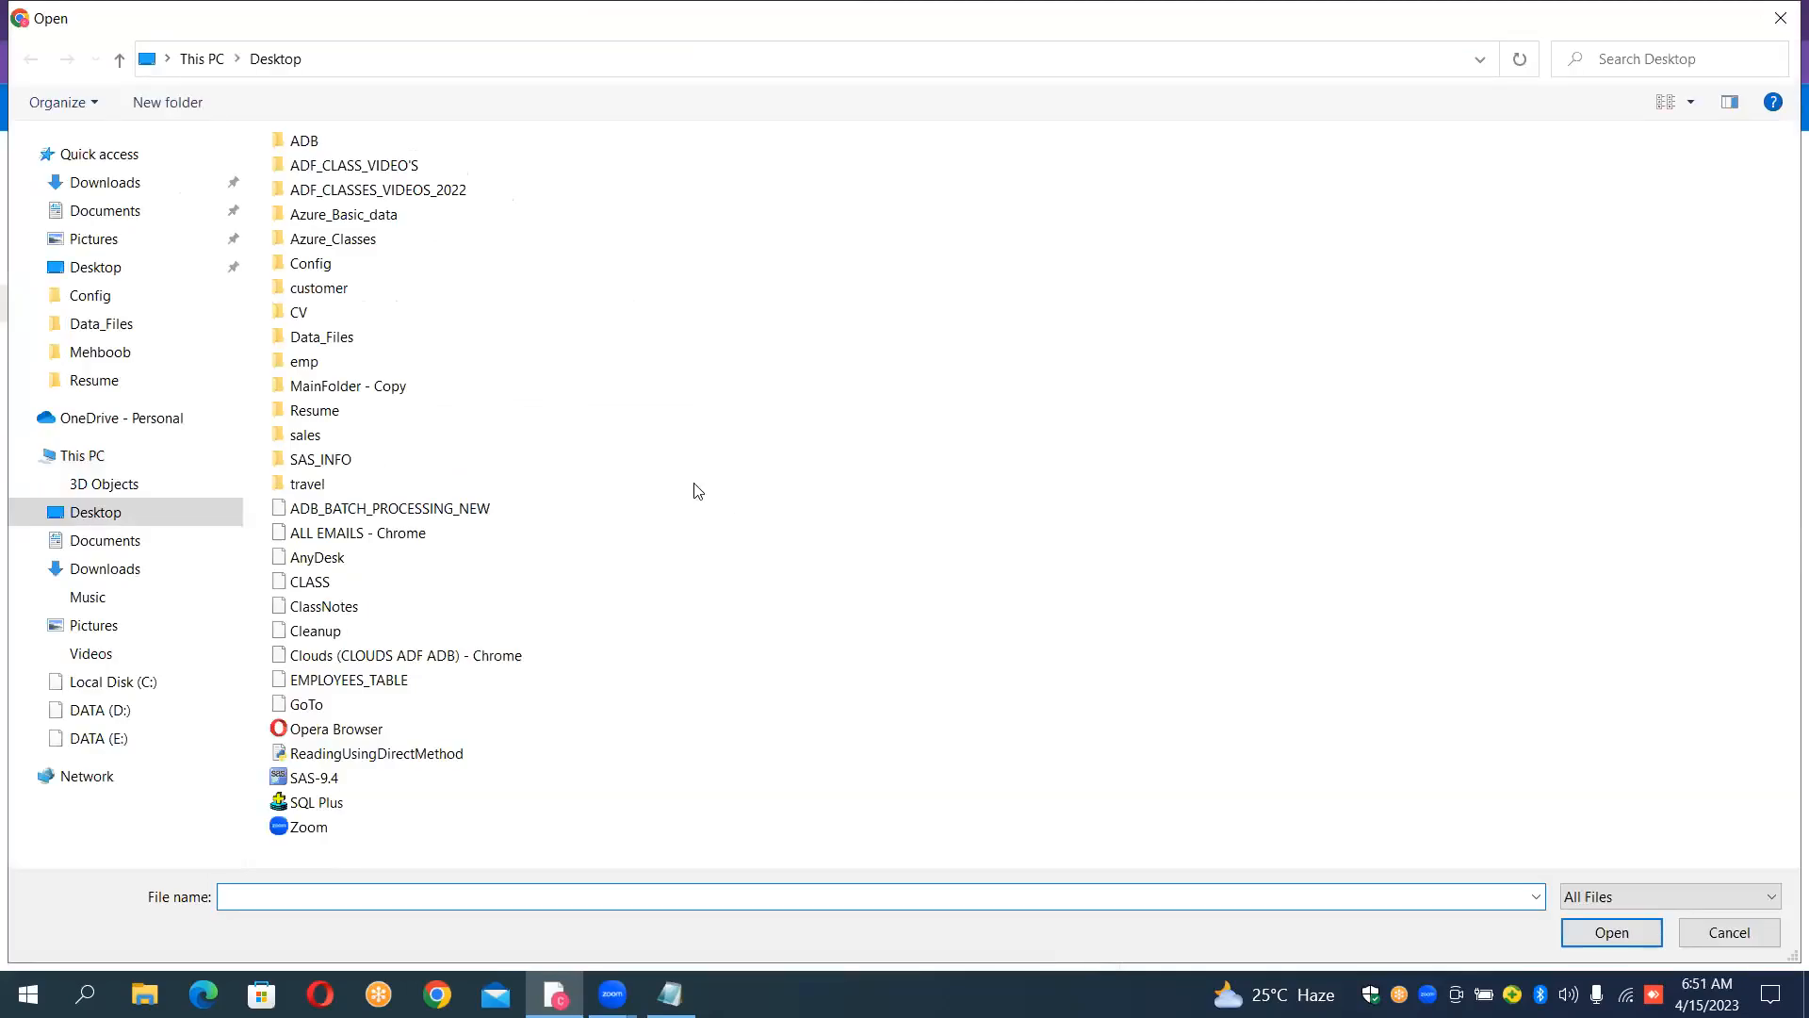
{"action": "left_click", "coordinate": [411, 346]}
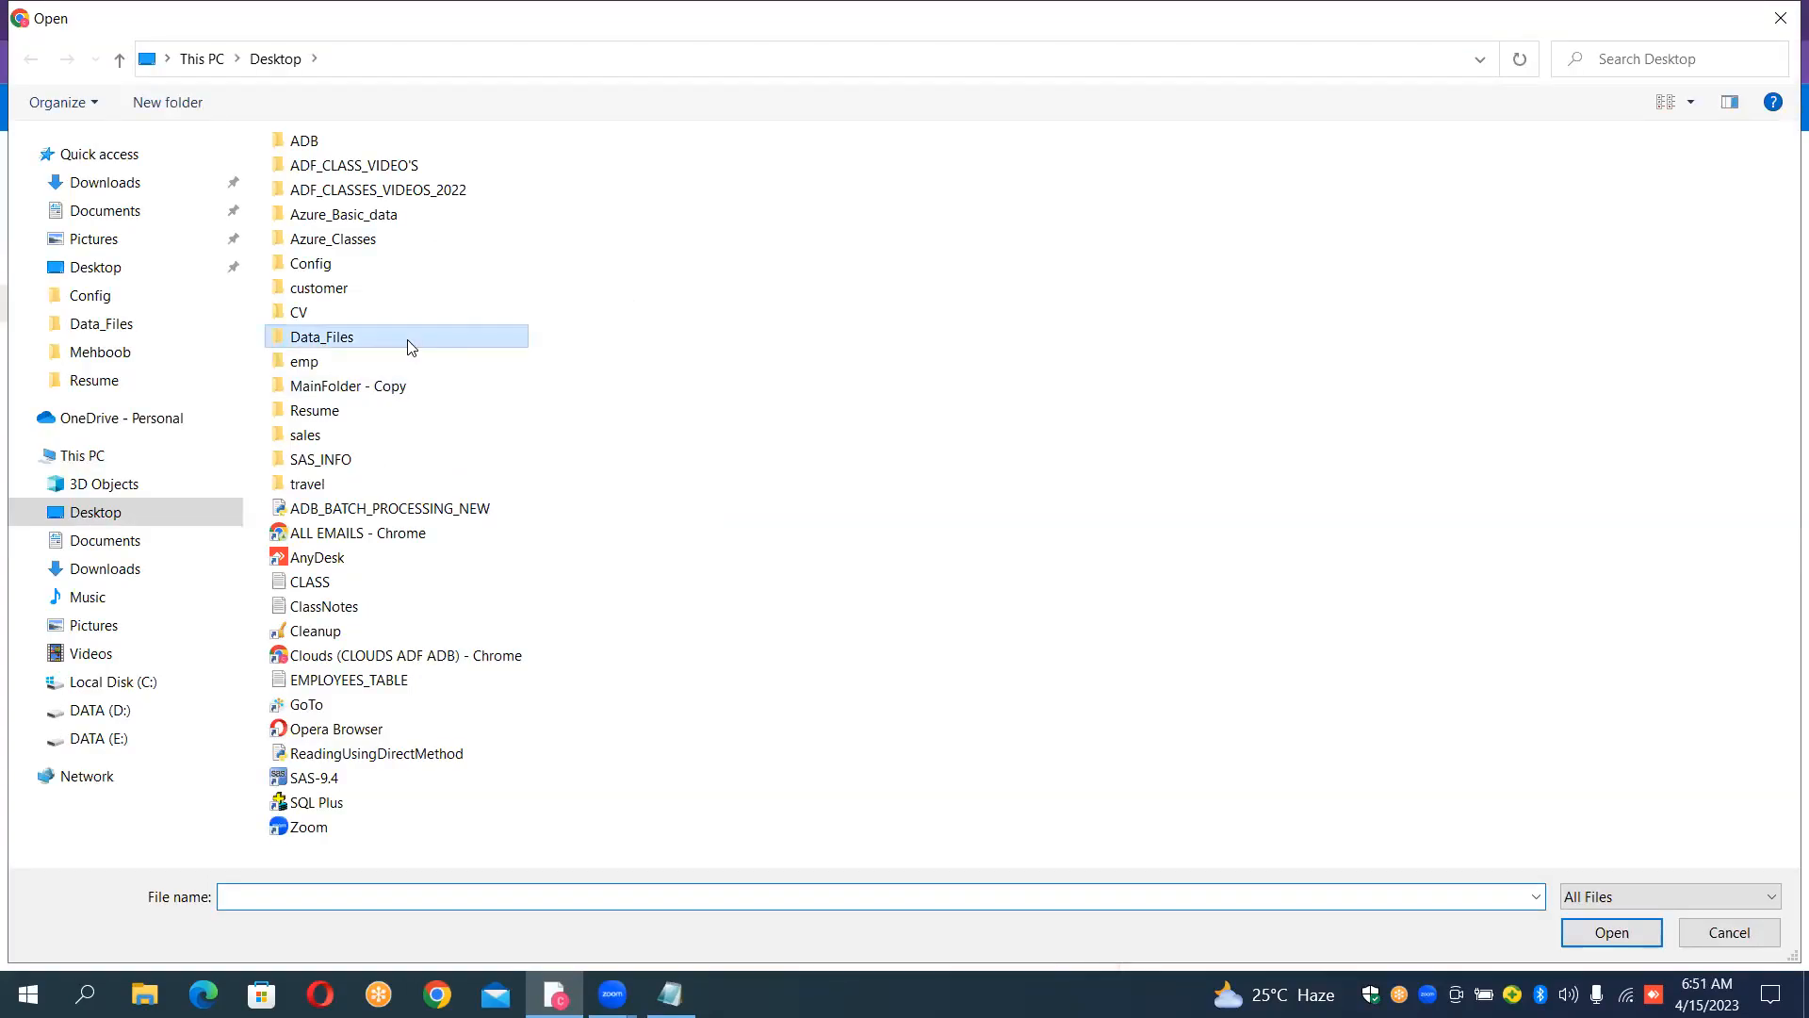
{"action": "double_click", "coordinate": [411, 346]}
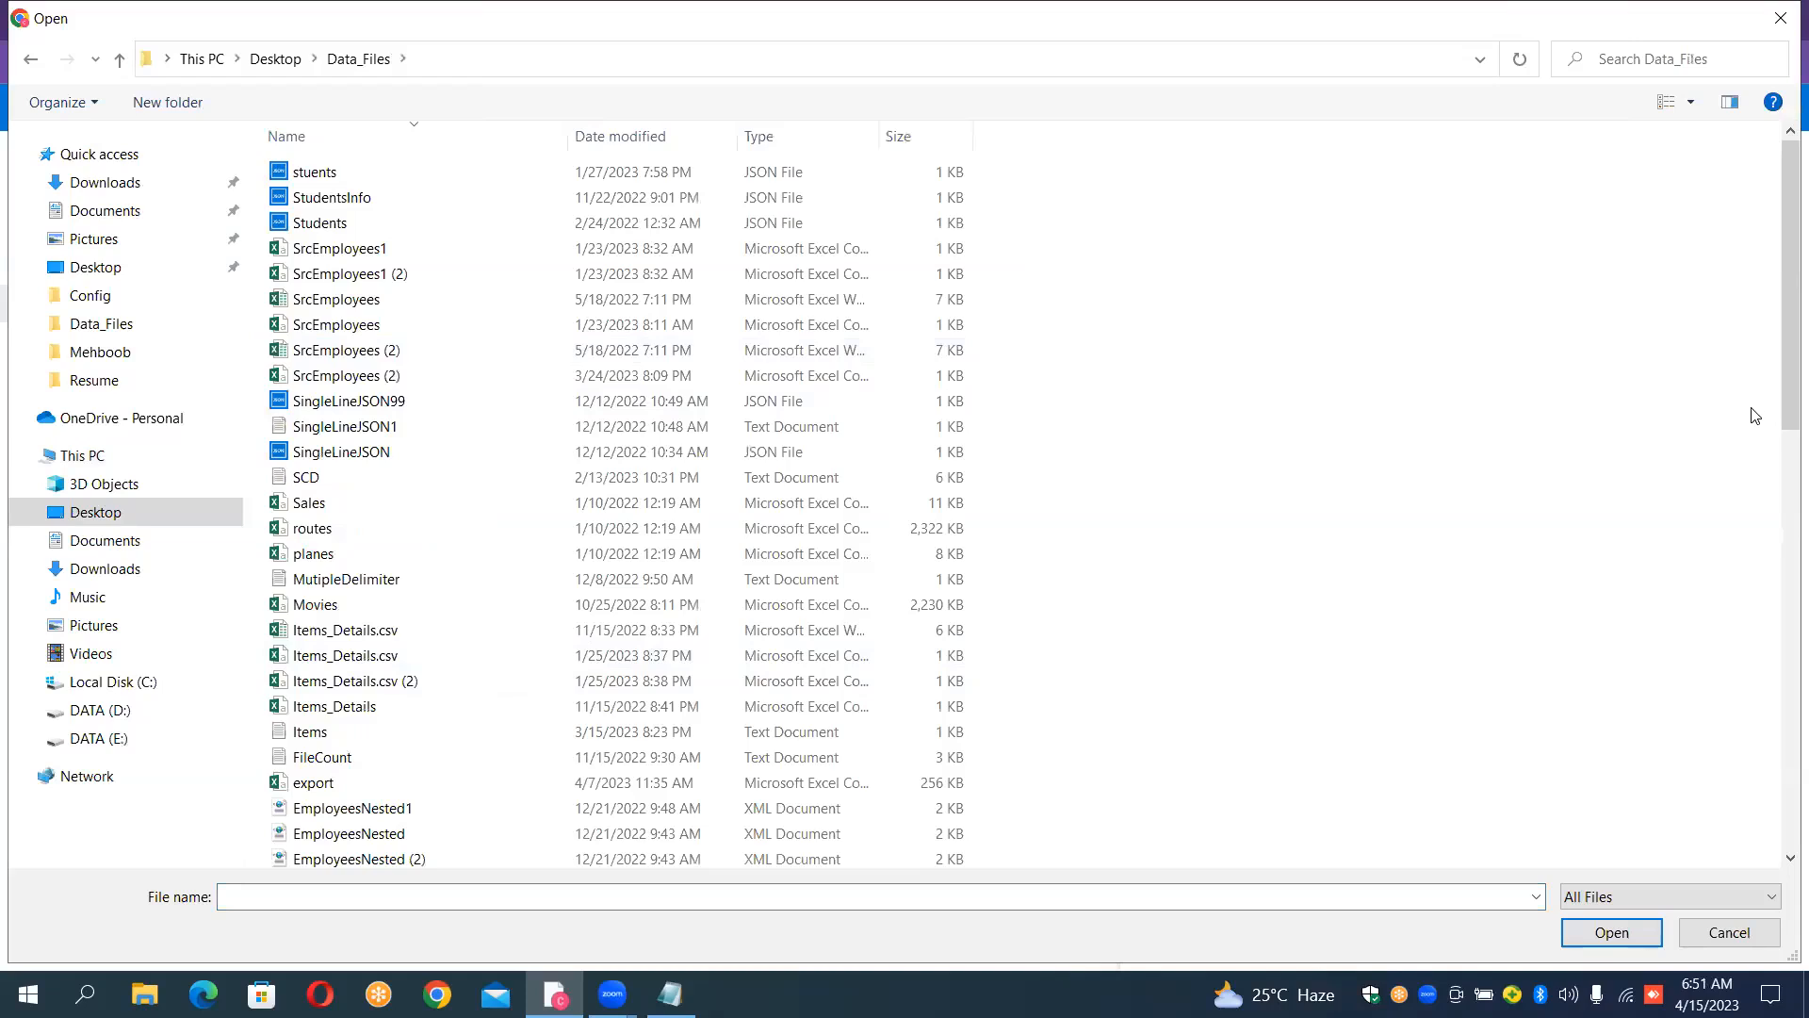
{"action": "left_click_drag", "start_coordinate": [1783, 391], "coordinate": [1789, 743]}
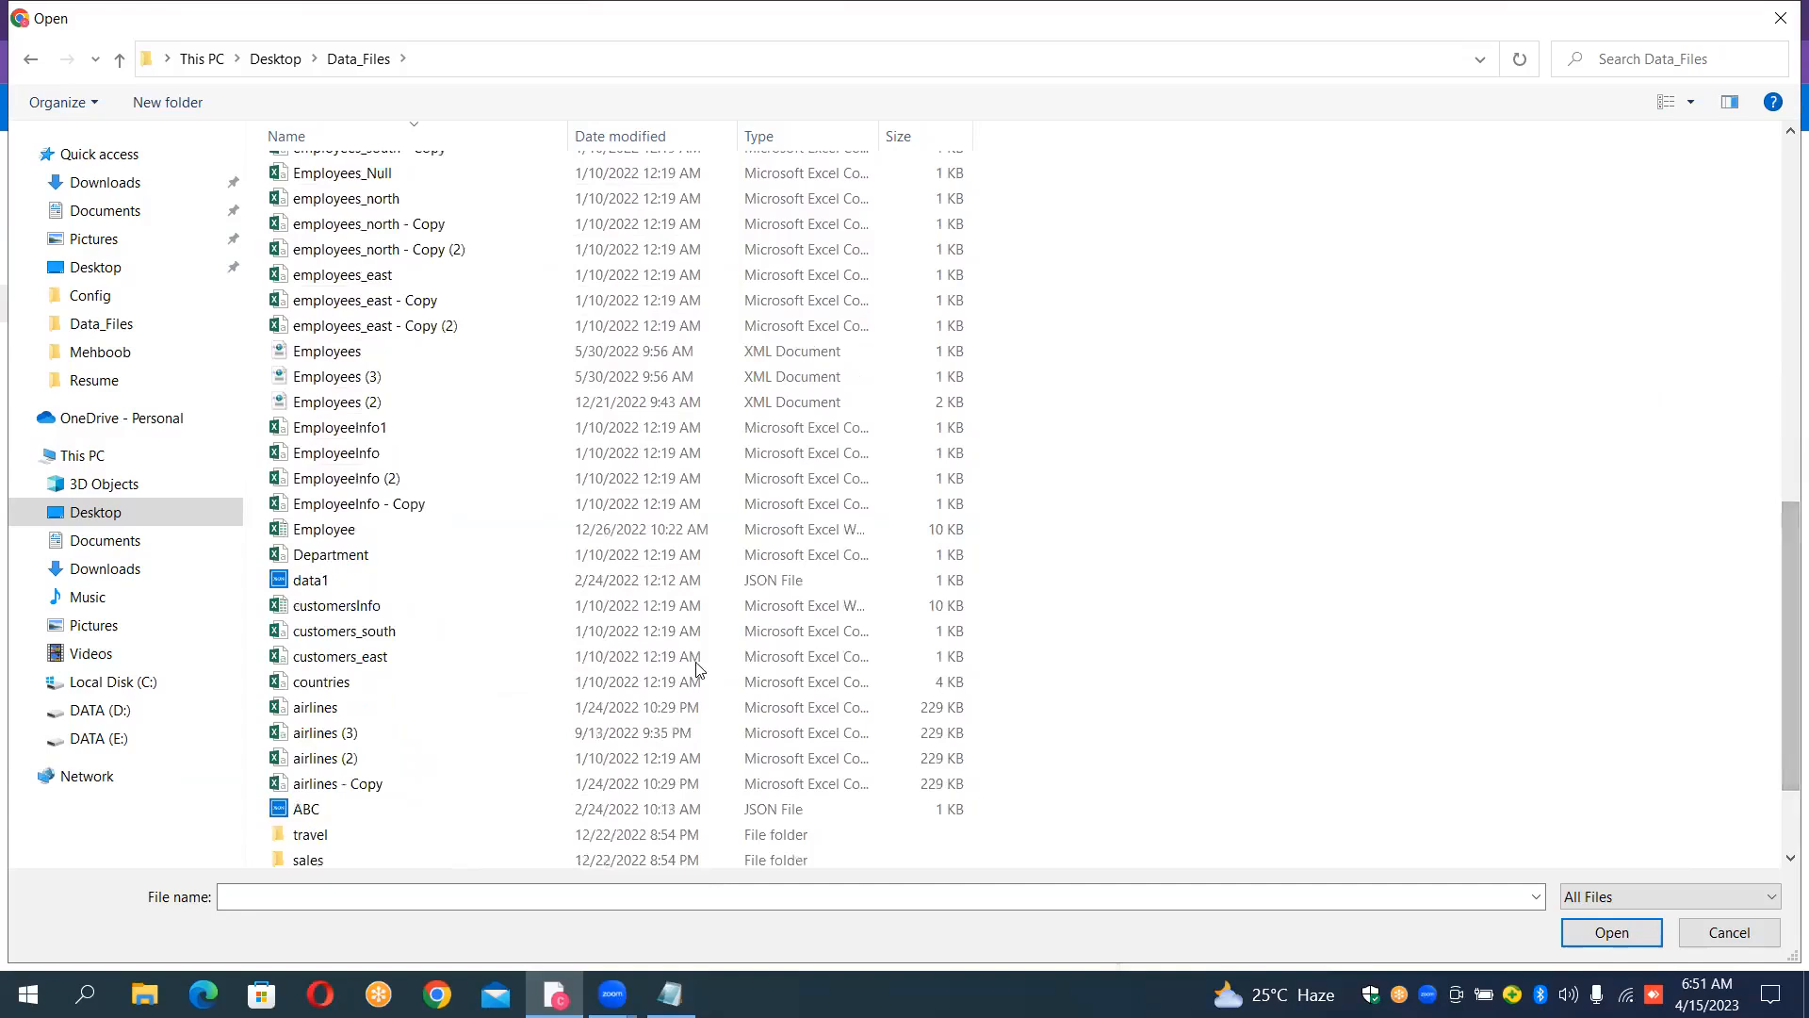
{"action": "left_click", "coordinate": [484, 712]}
{"action": "left_click", "coordinate": [473, 681], "text": "ctrl"}
{"action": "left_click", "coordinate": [1607, 933]}
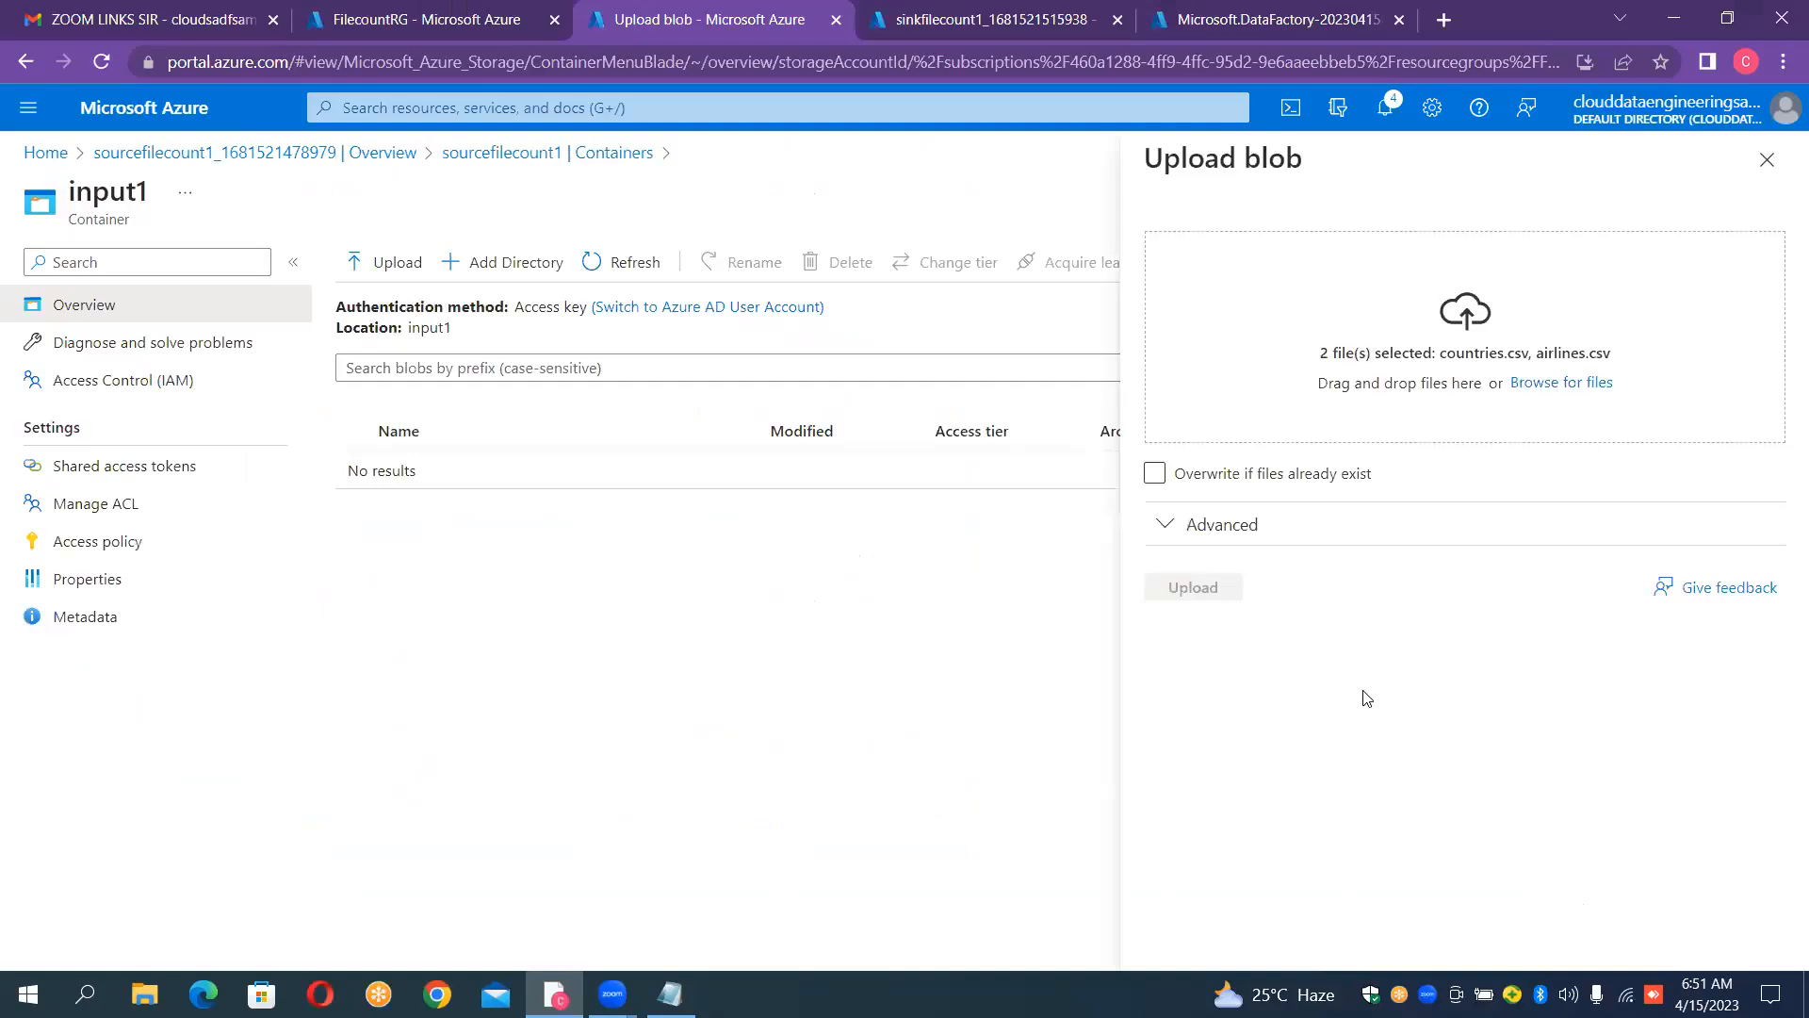
{"action": "left_click", "coordinate": [1228, 594]}
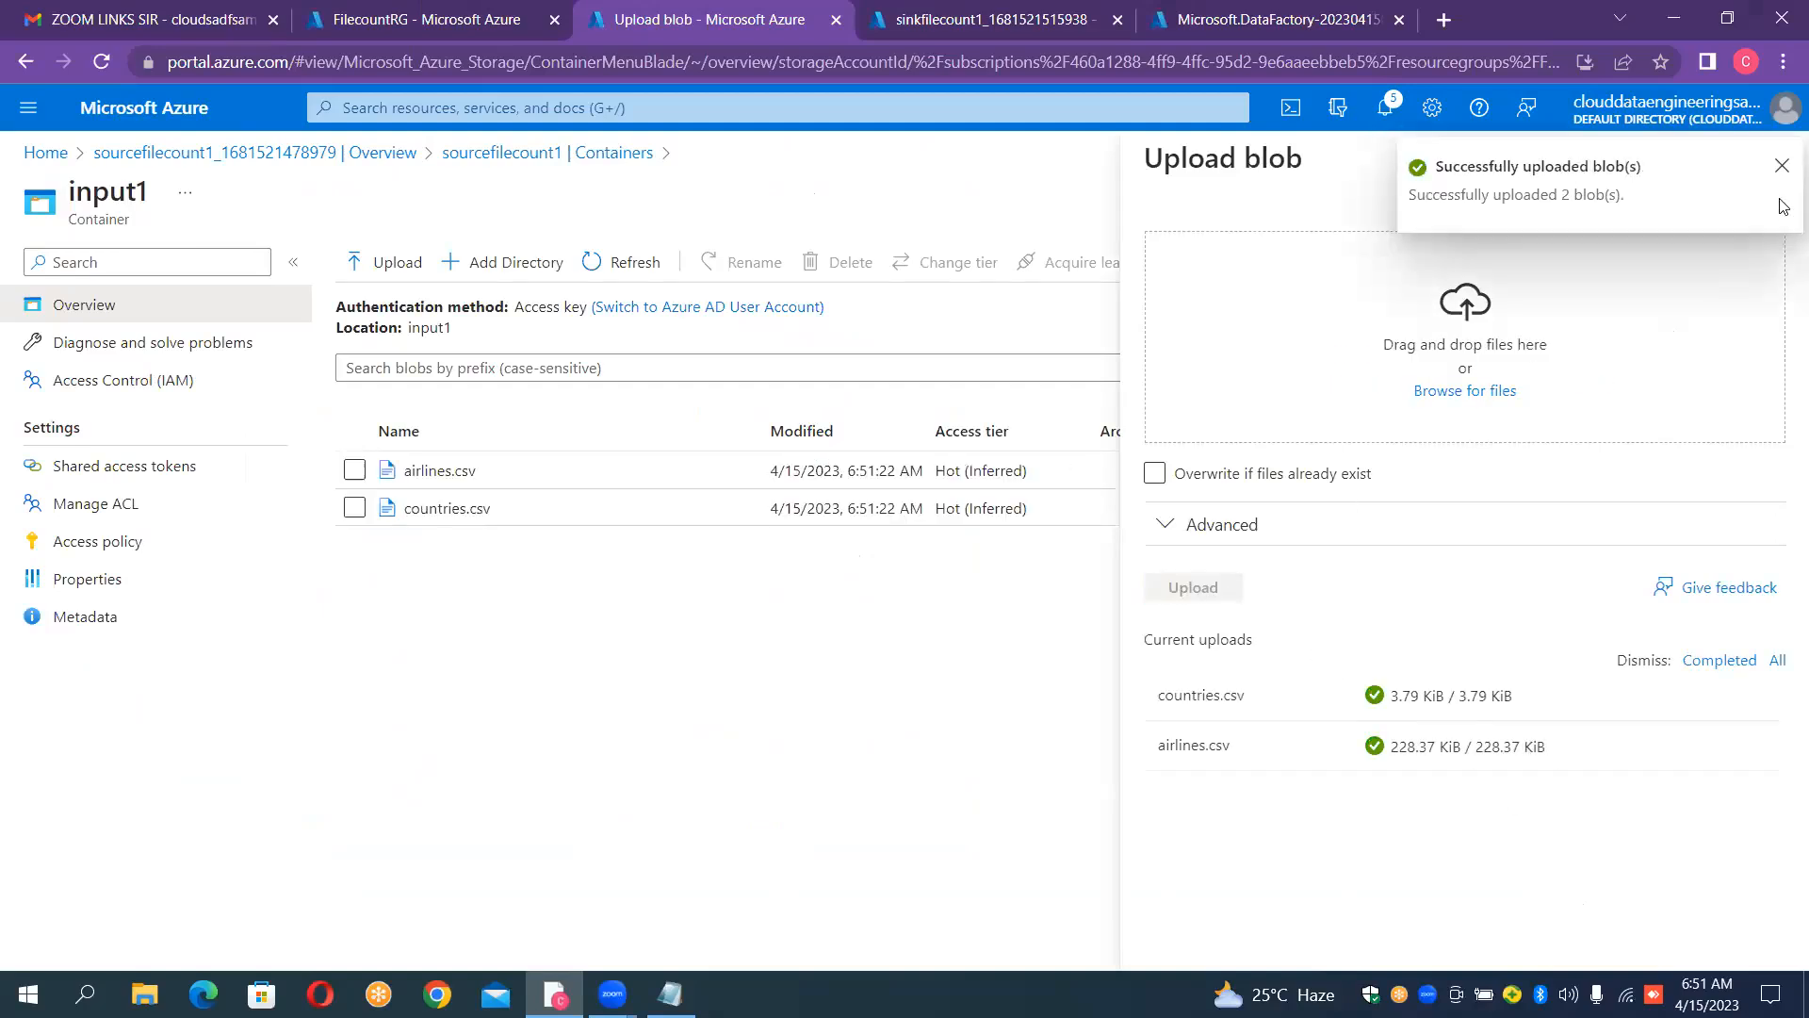
{"action": "left_click", "coordinate": [1782, 168]}
{"action": "left_click", "coordinate": [1771, 162]}
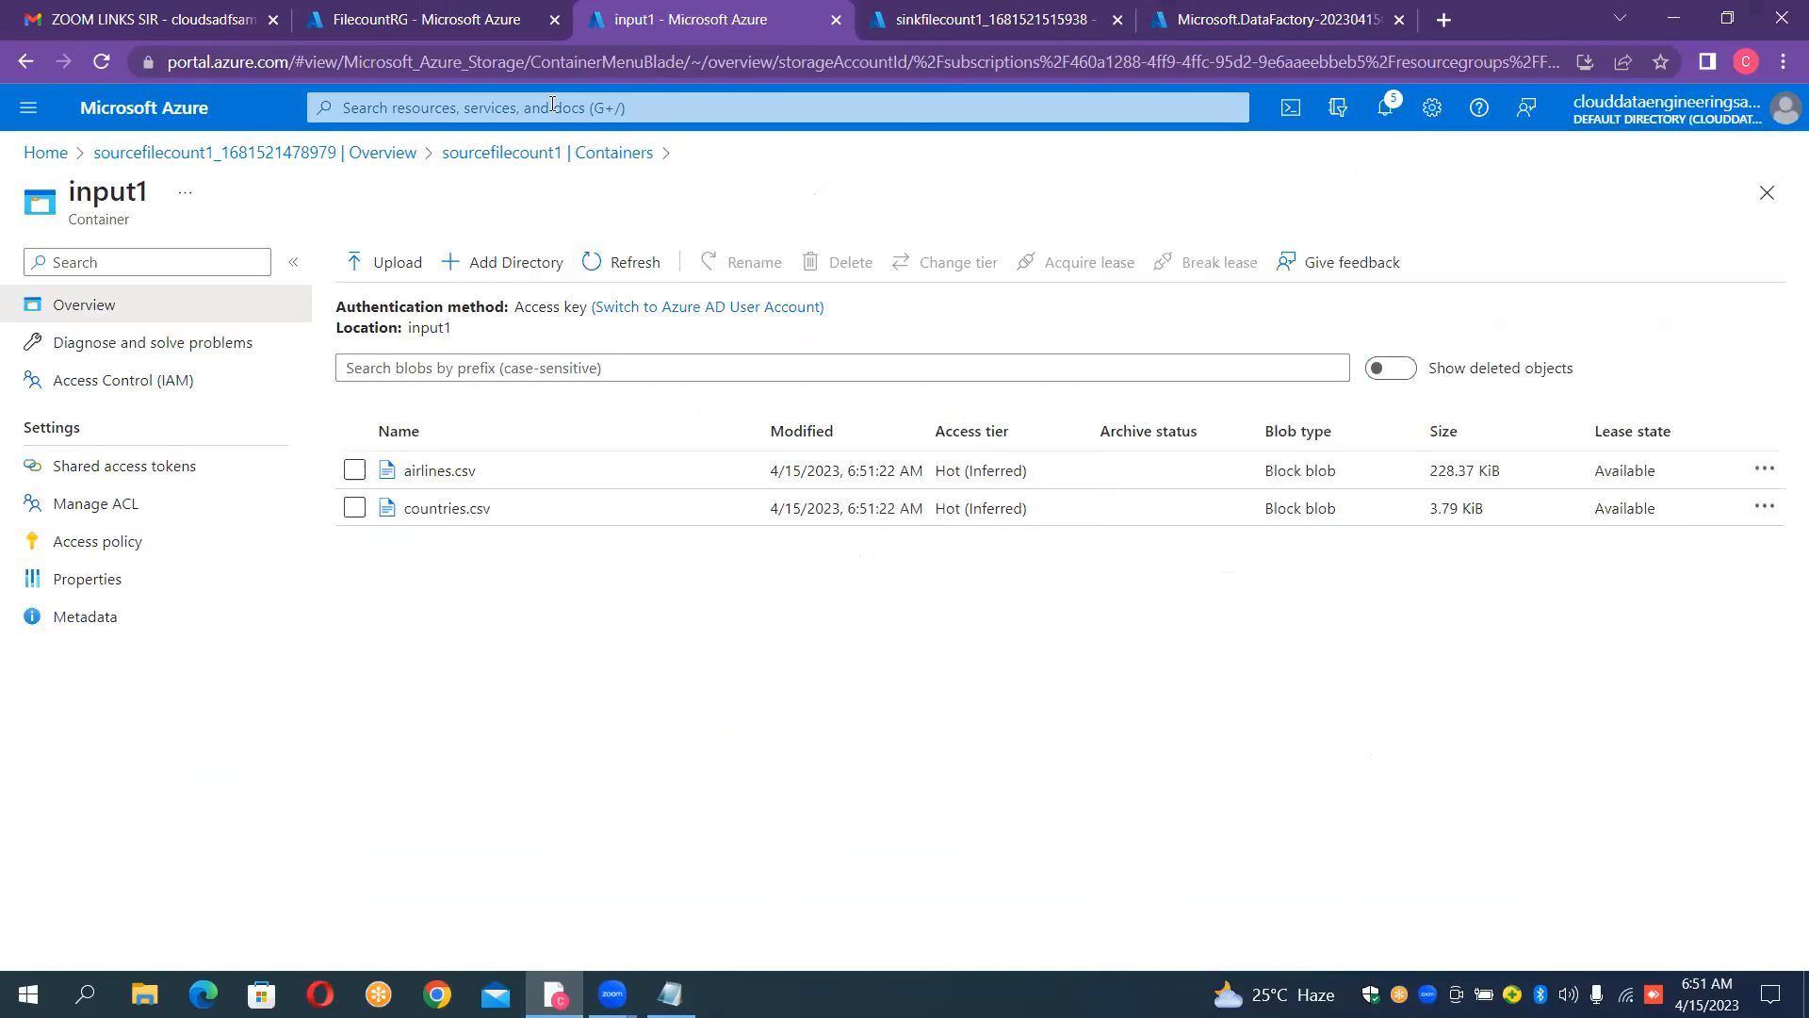
Step: Go from input1 to the input2 container of the sourcefilecount1 storage account and start a blob upload there
{"action": "left_click", "coordinate": [947, 21]}
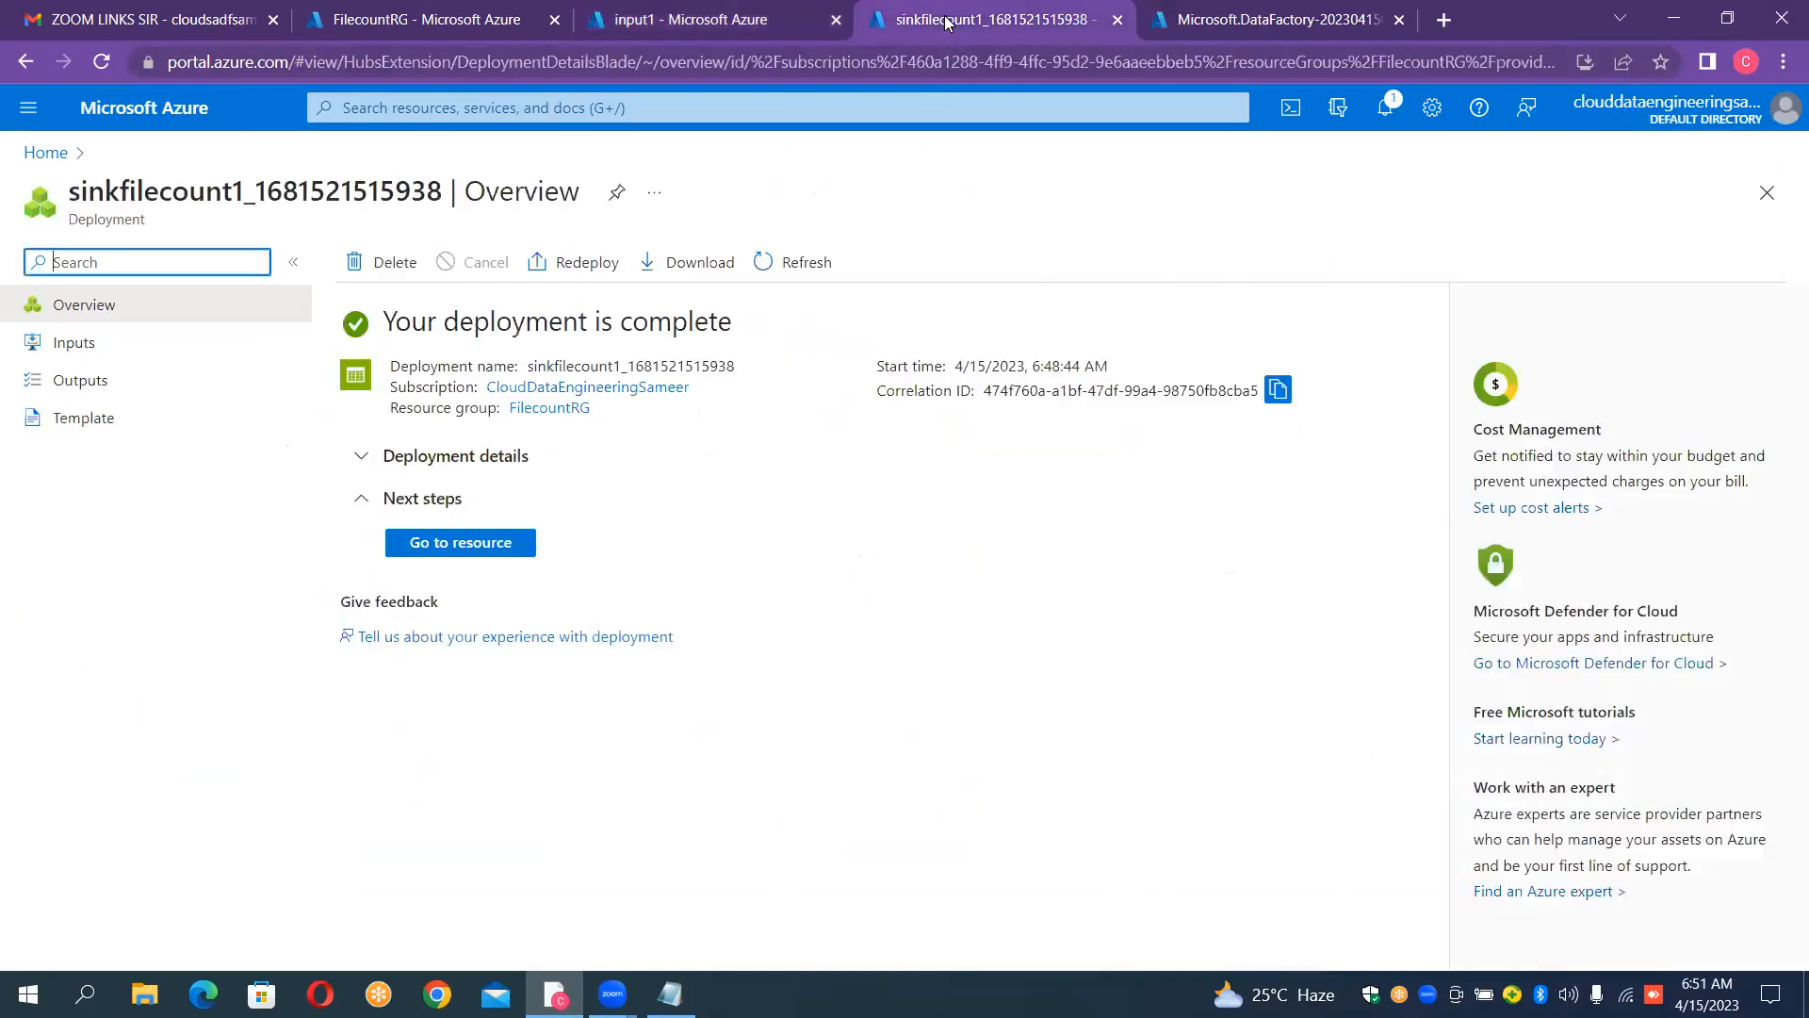
{"action": "left_click", "coordinate": [738, 31]}
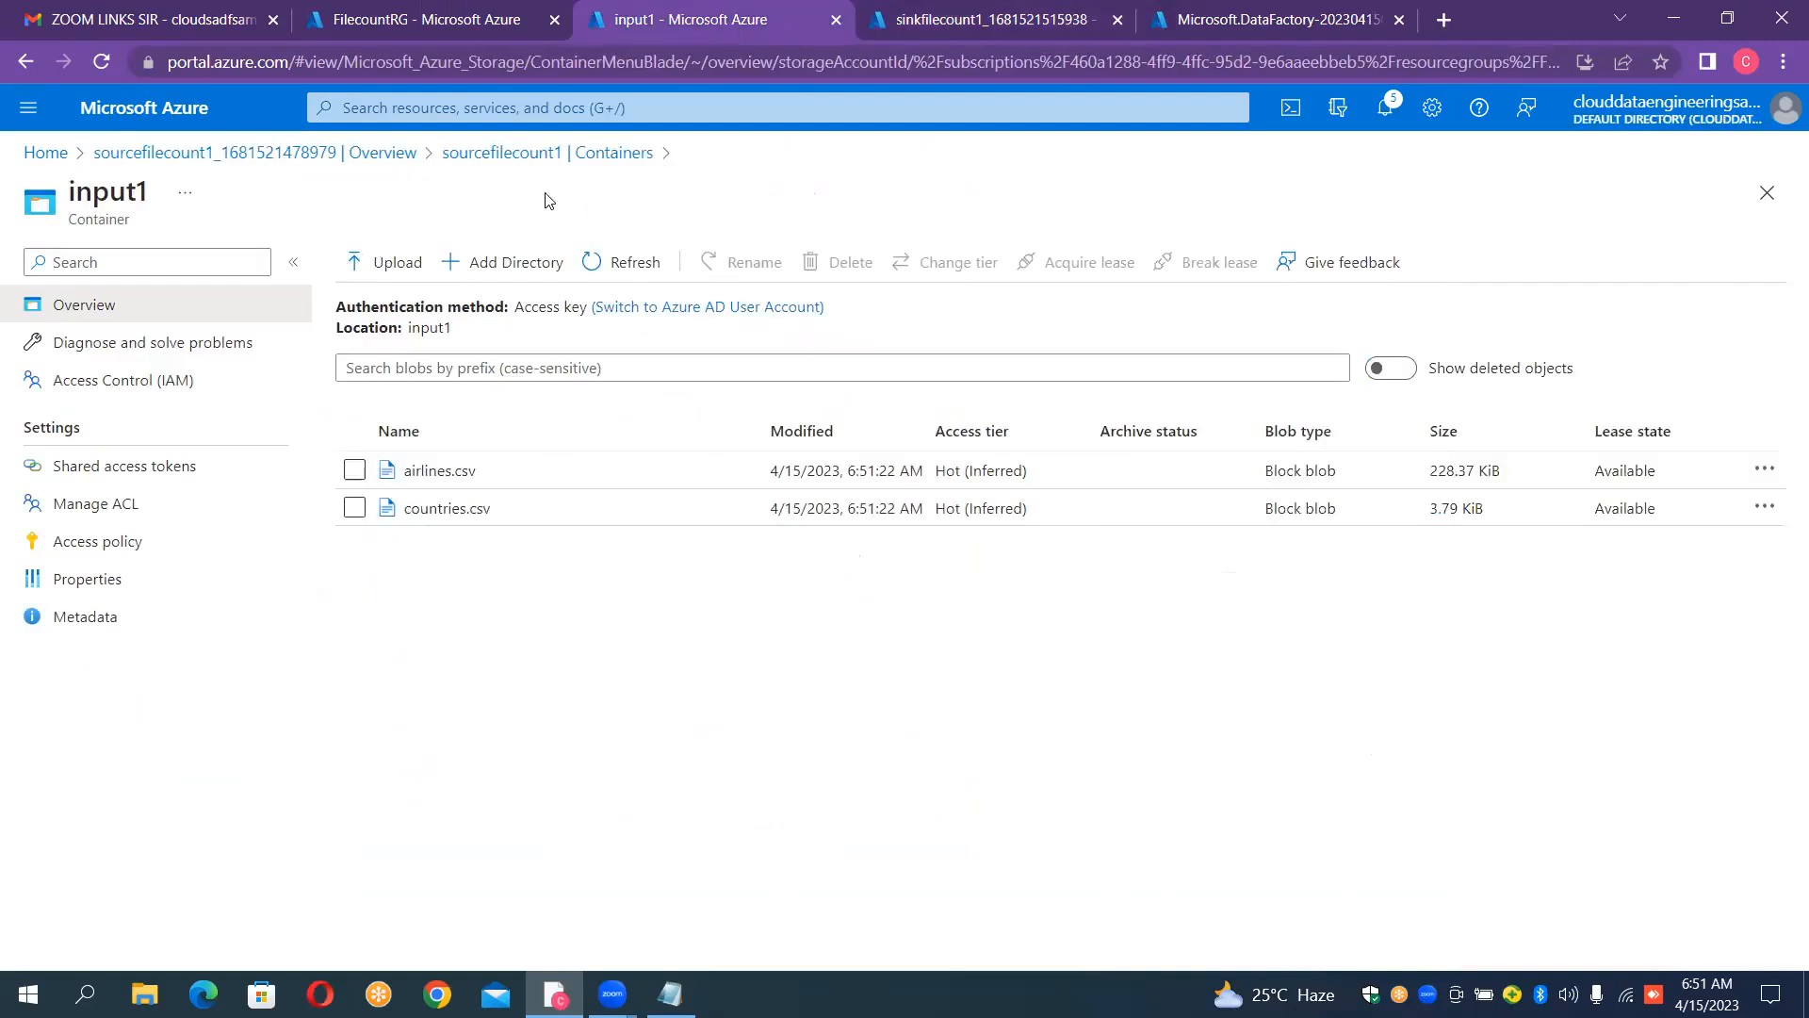
{"action": "left_click", "coordinate": [584, 153]}
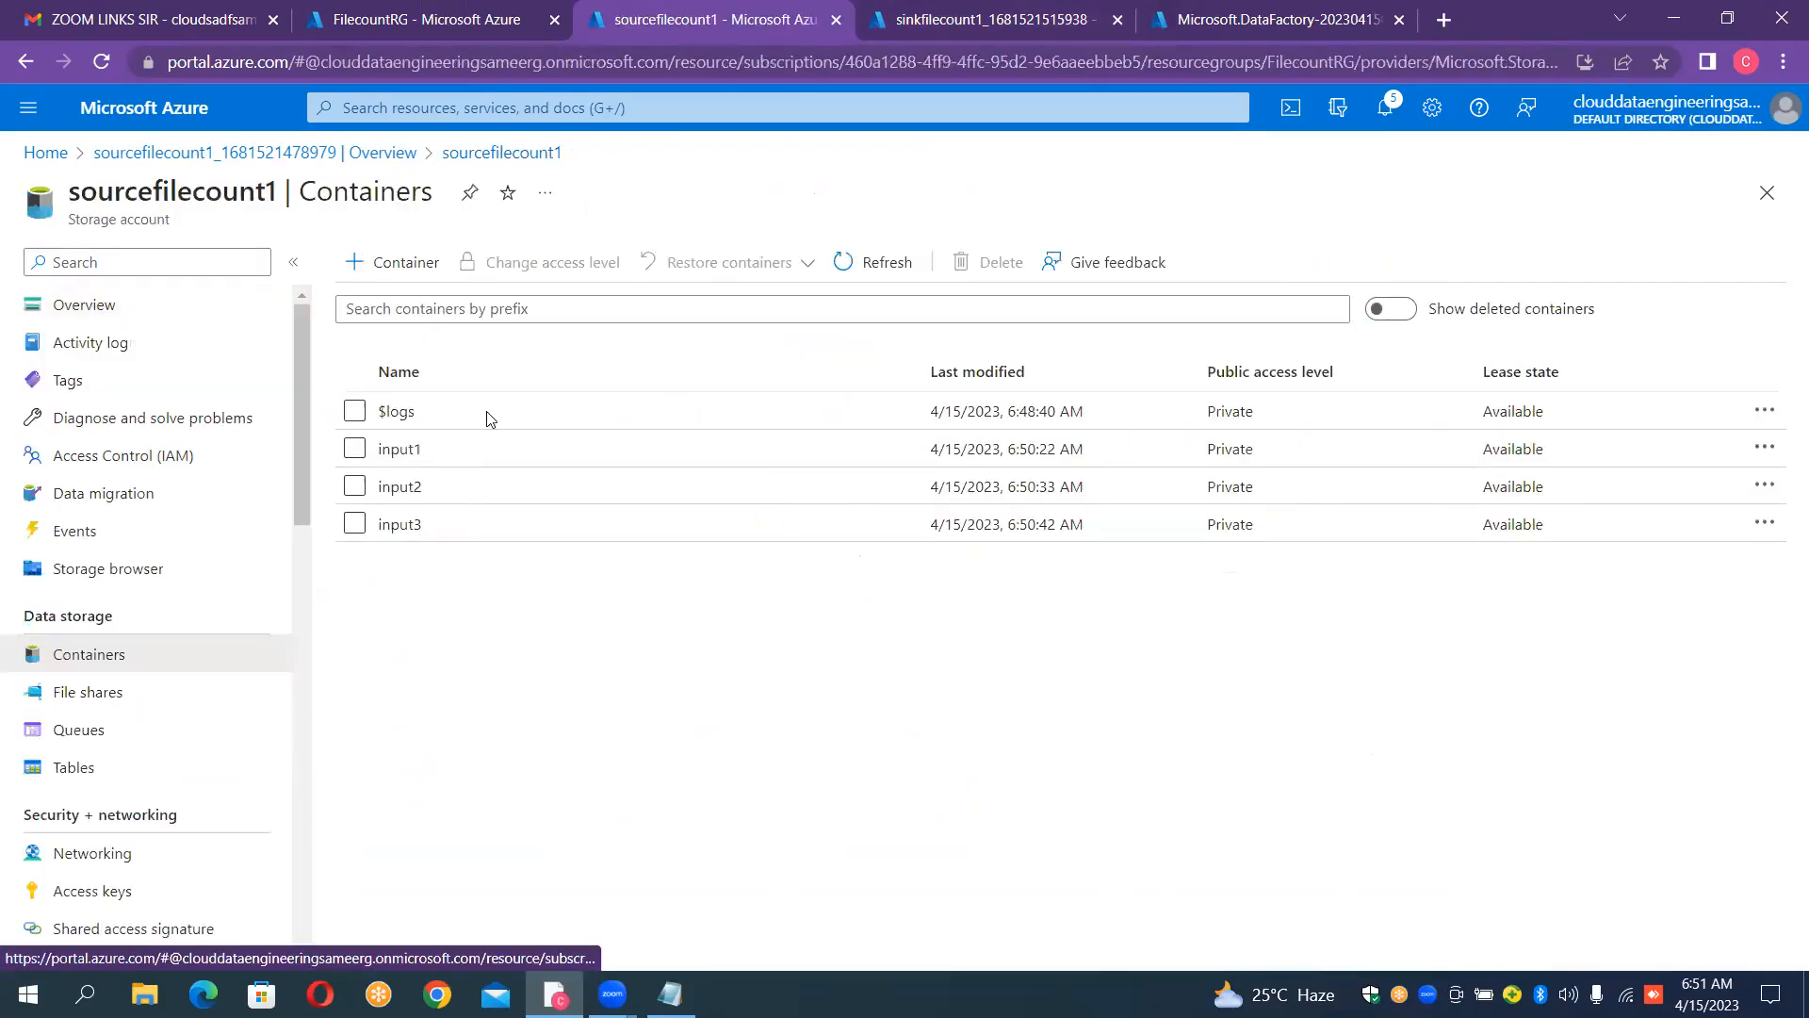
{"action": "left_click", "coordinate": [462, 489]}
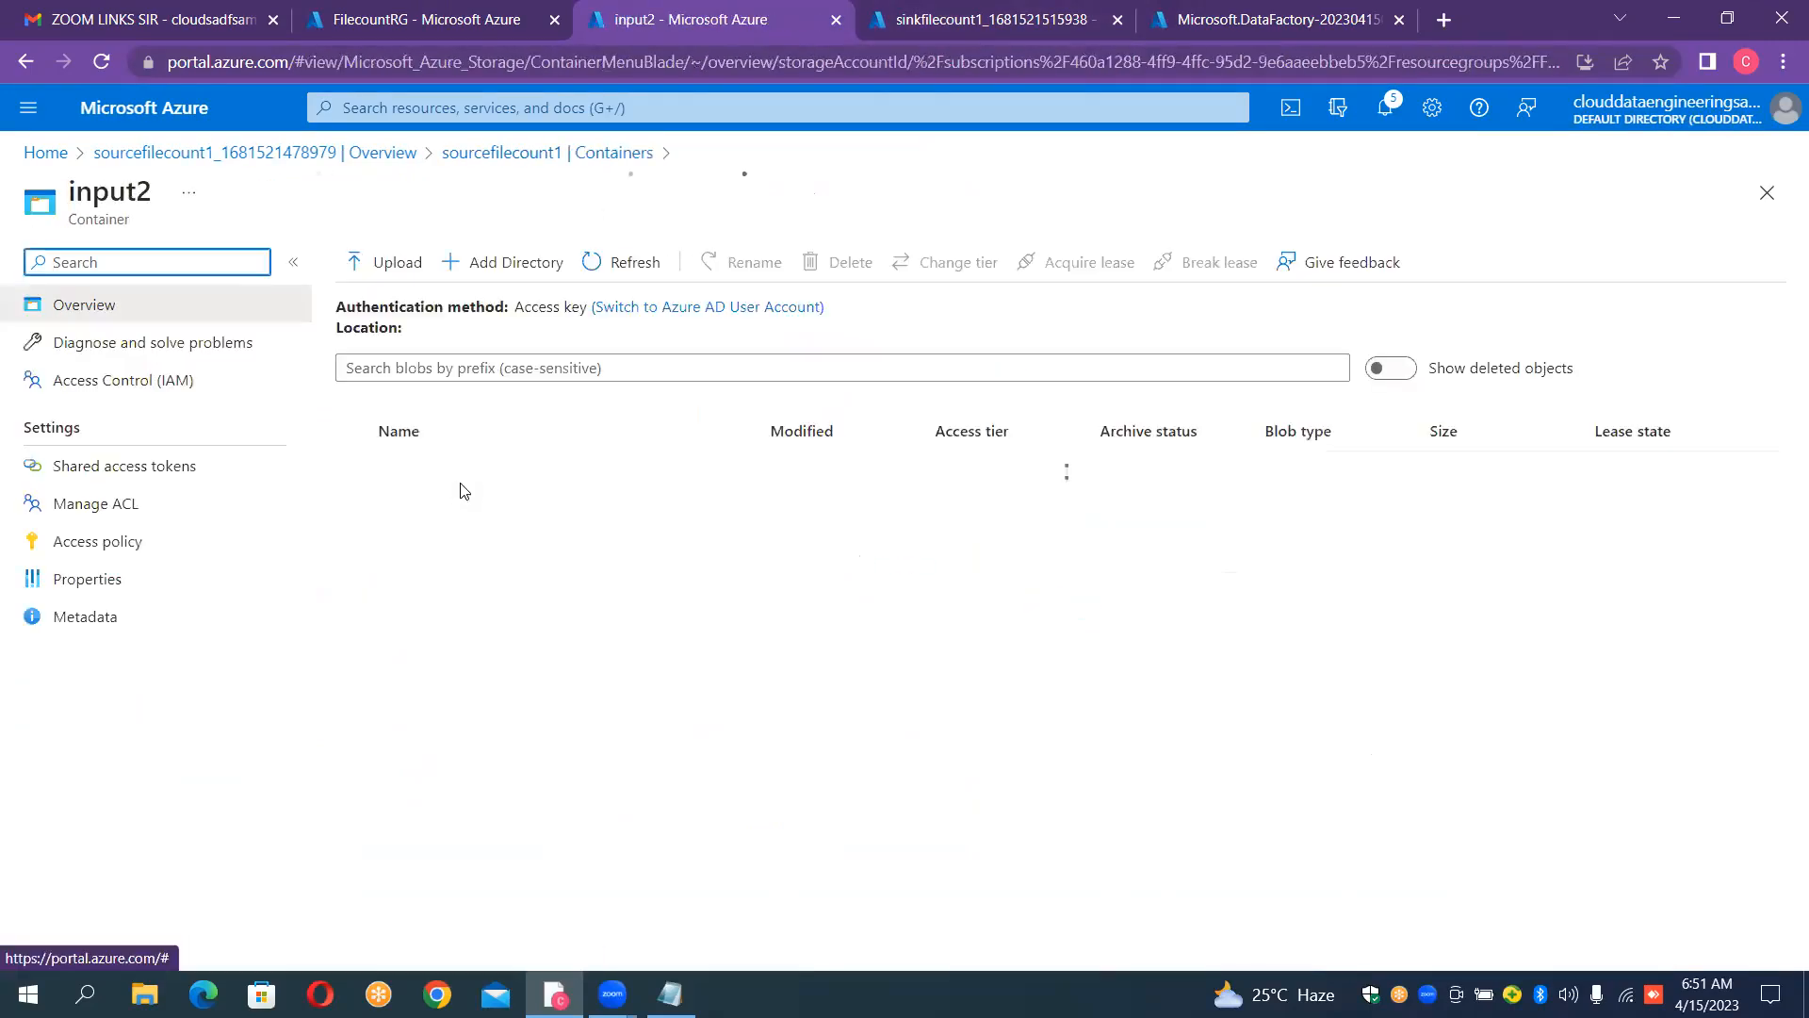
{"action": "left_click", "coordinate": [382, 263]}
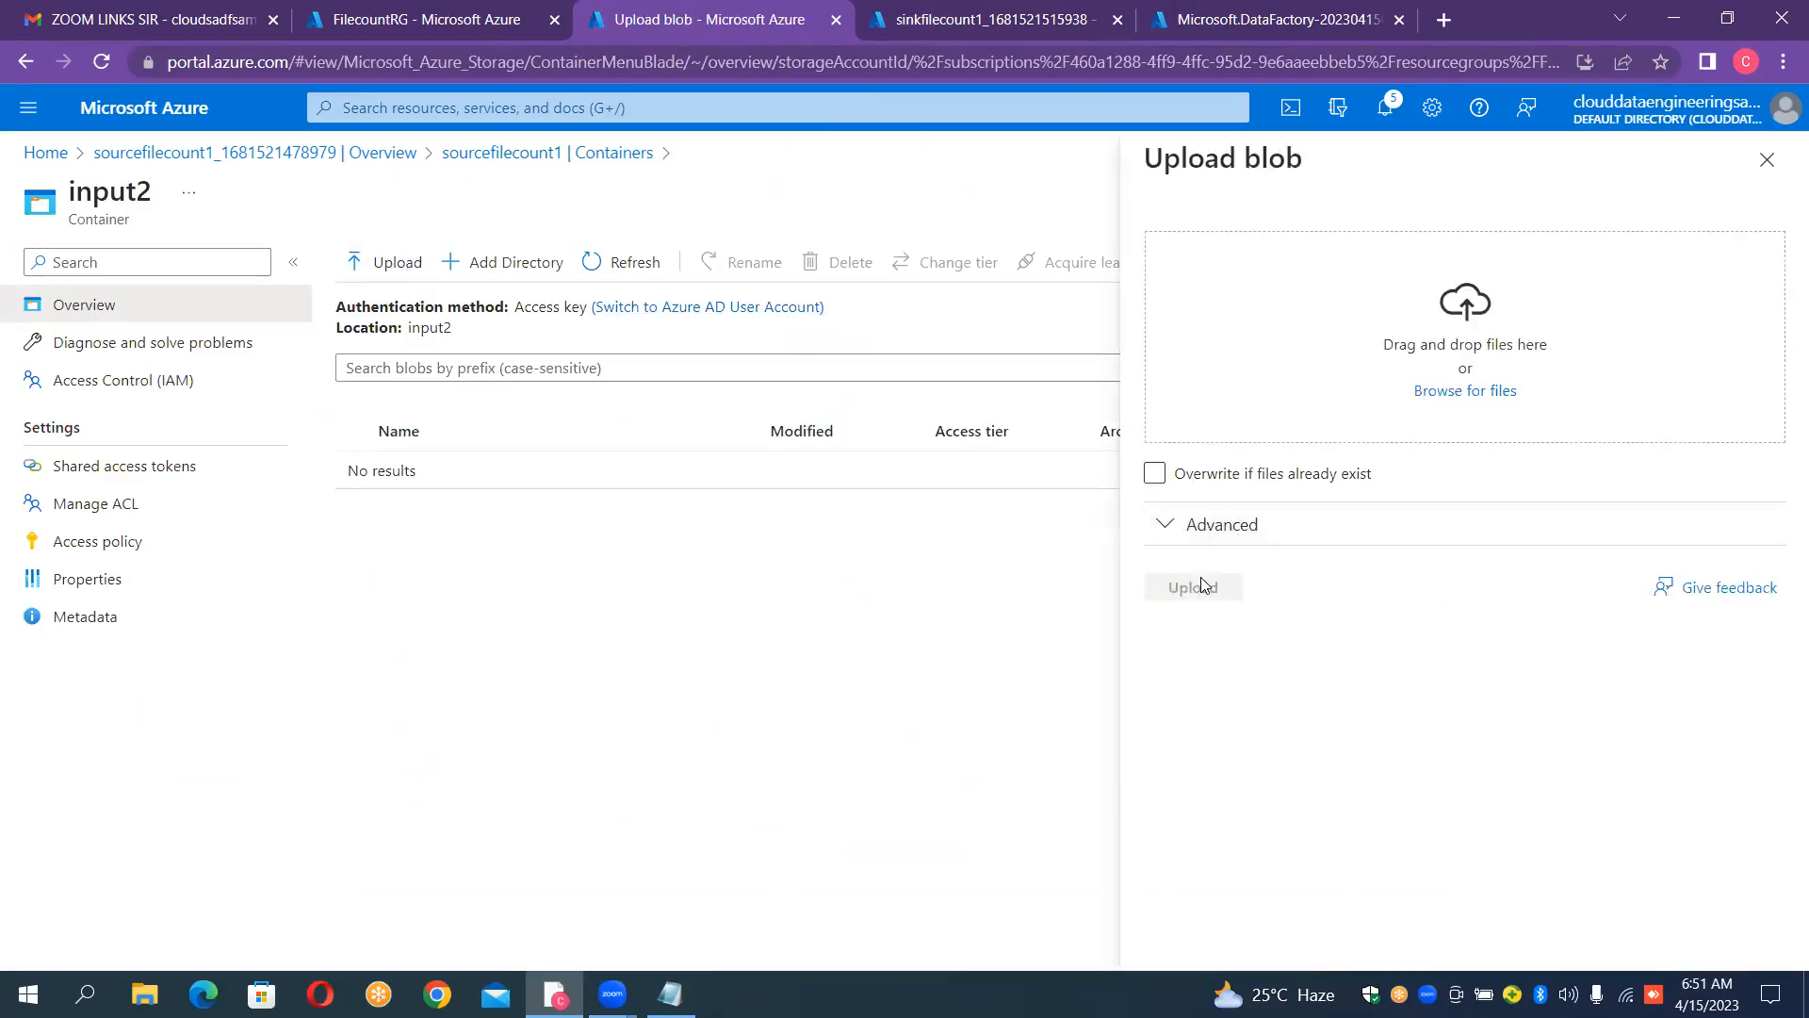
Step: Upload Sales.csv, routes.csv, planes.csv and Movies.csv from the desktop's Data_Files folder into the input2 container
{"action": "left_click", "coordinate": [1475, 387]}
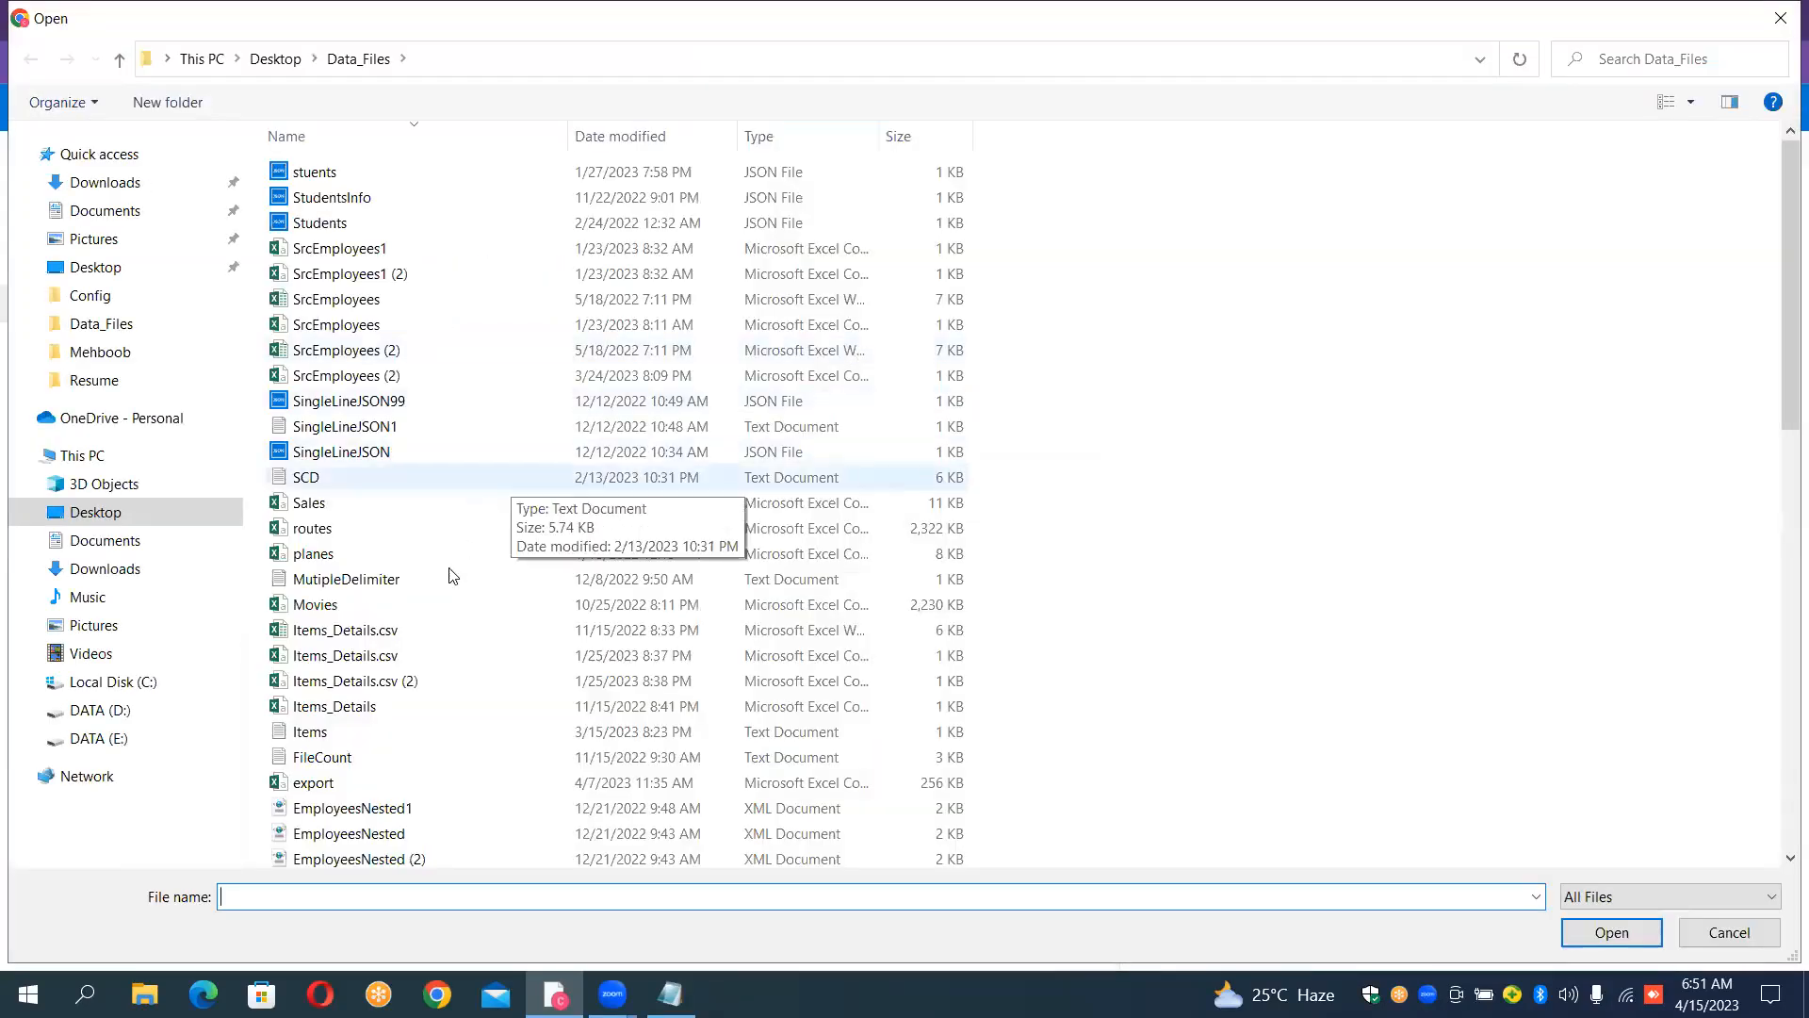
{"action": "left_click", "coordinate": [398, 509]}
{"action": "left_click", "coordinate": [391, 532], "text": "shift"}
{"action": "left_click", "coordinate": [387, 554], "text": "ctrl"}
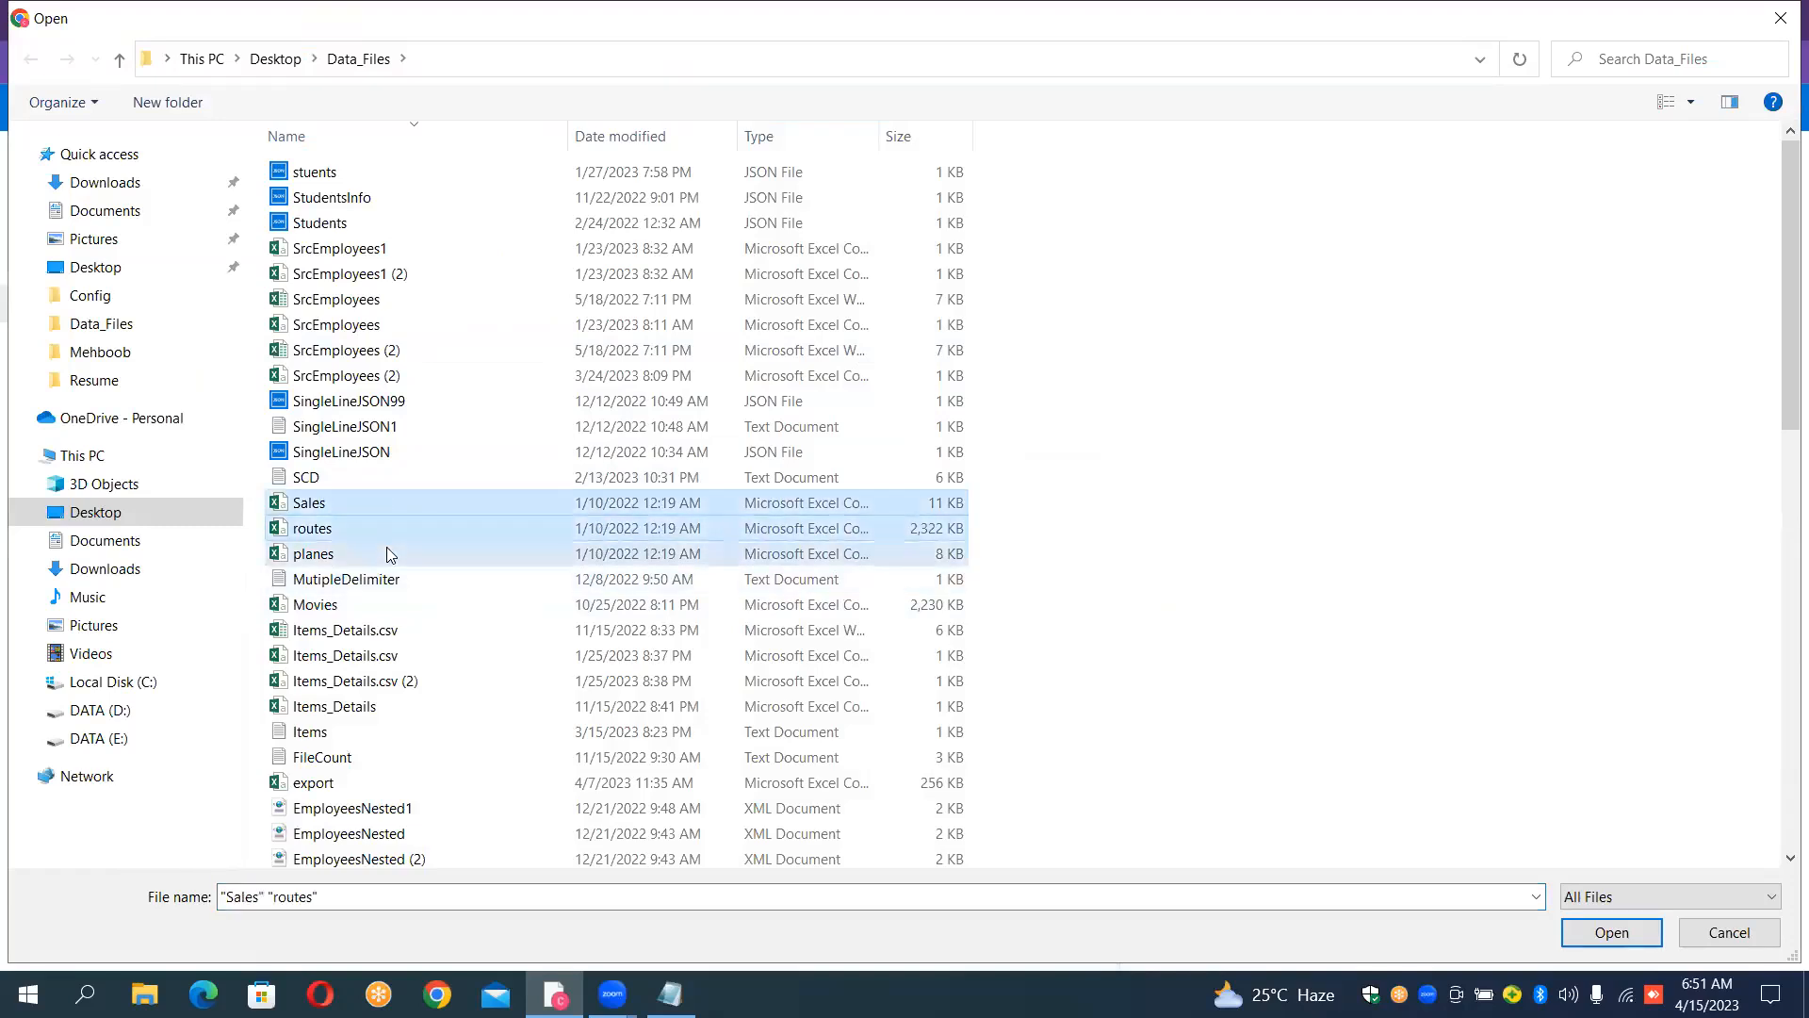
{"action": "left_click", "coordinate": [338, 608], "text": "ctrl"}
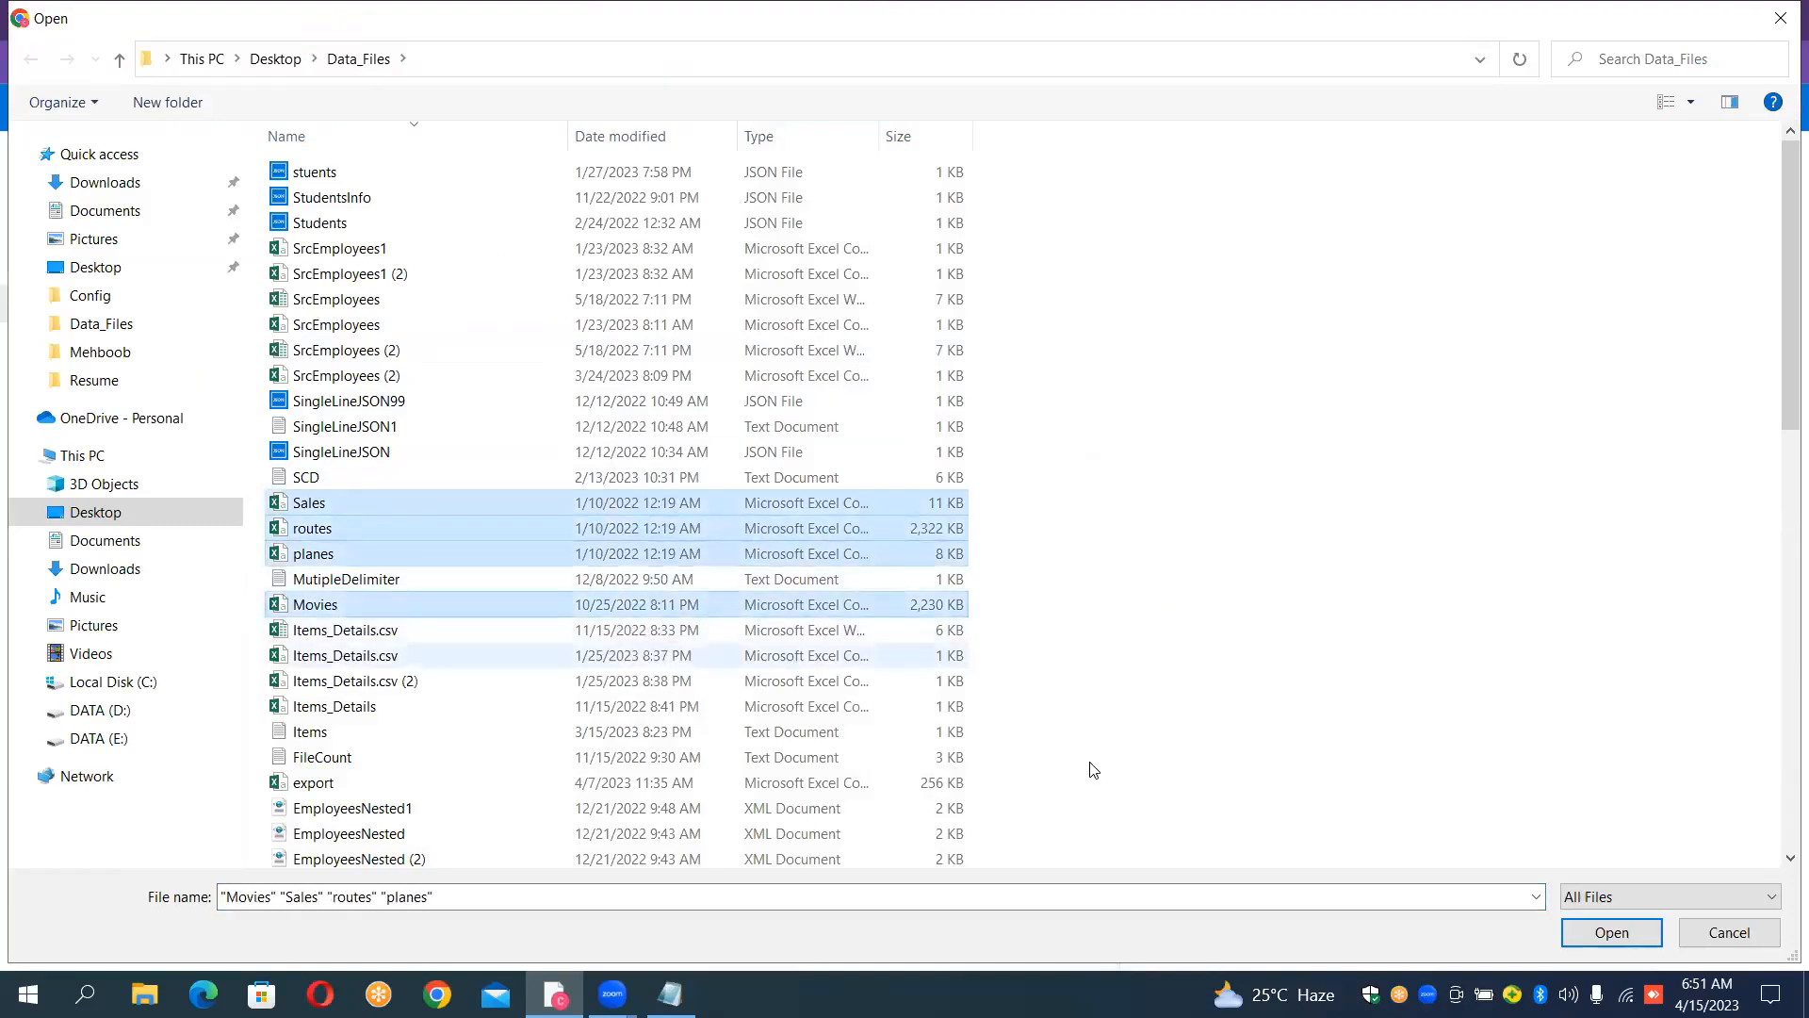
{"action": "left_click", "coordinate": [1612, 933]}
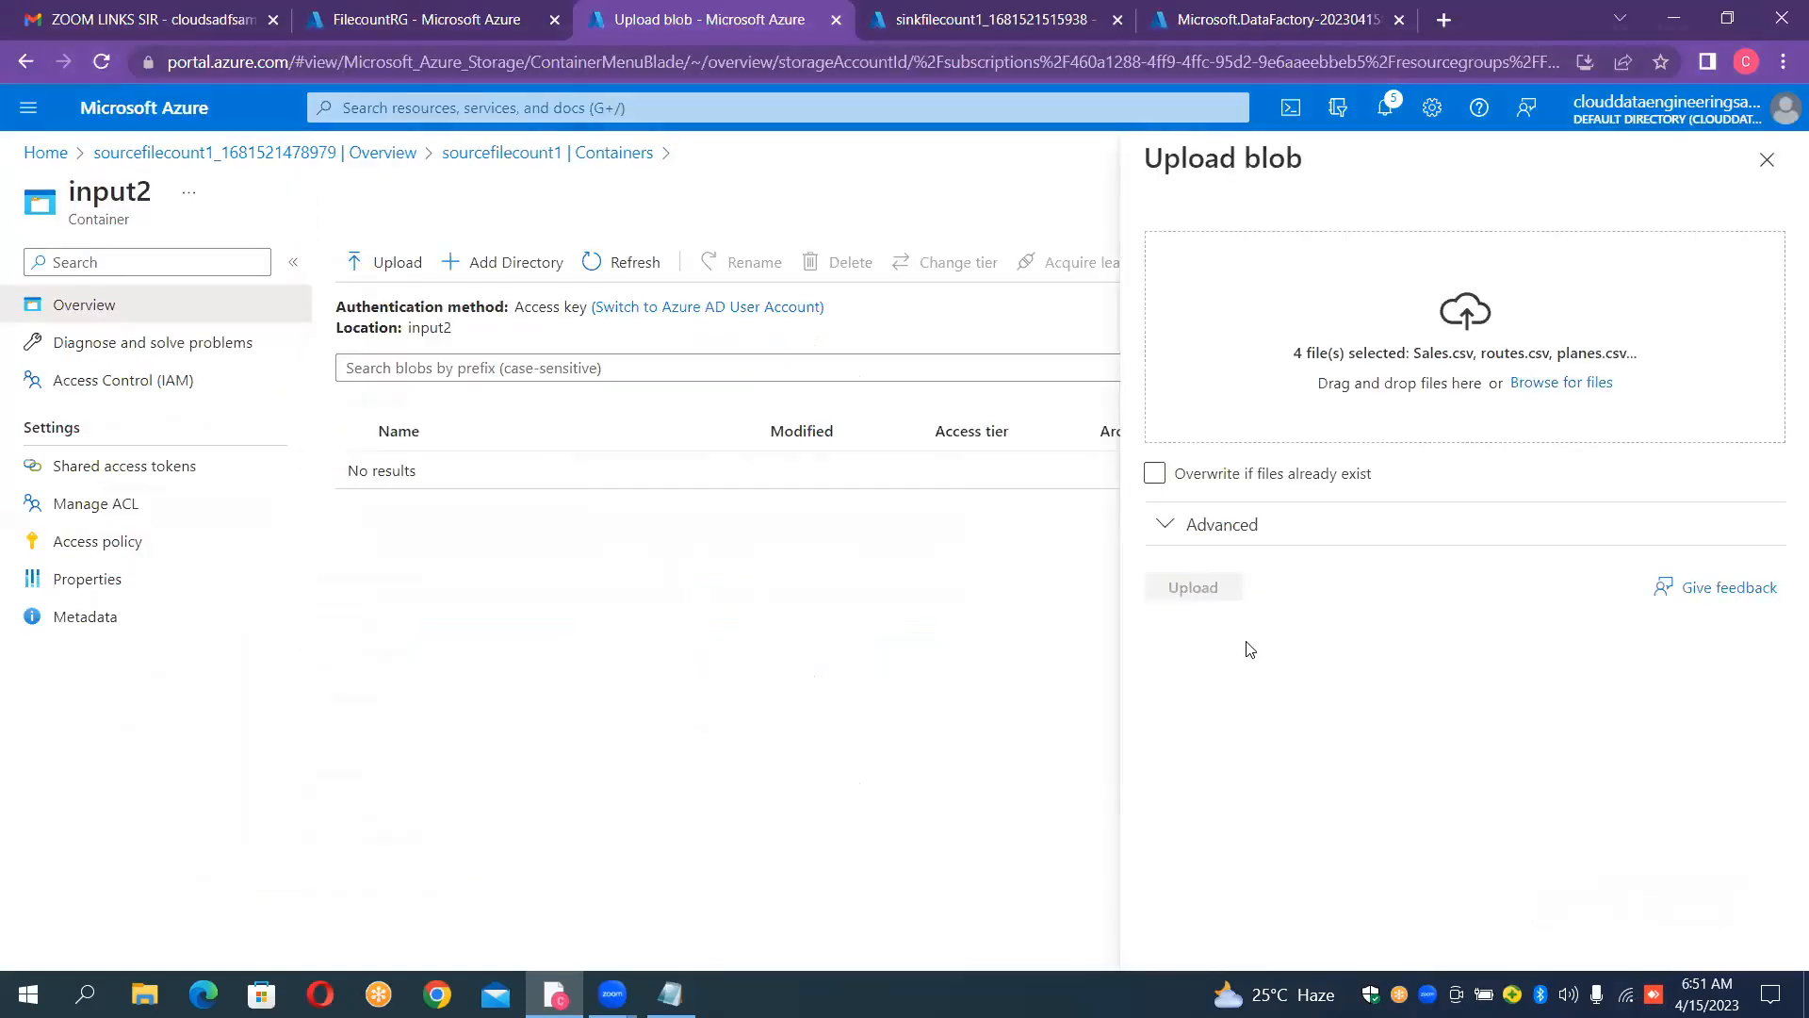
{"action": "left_click", "coordinate": [1213, 594]}
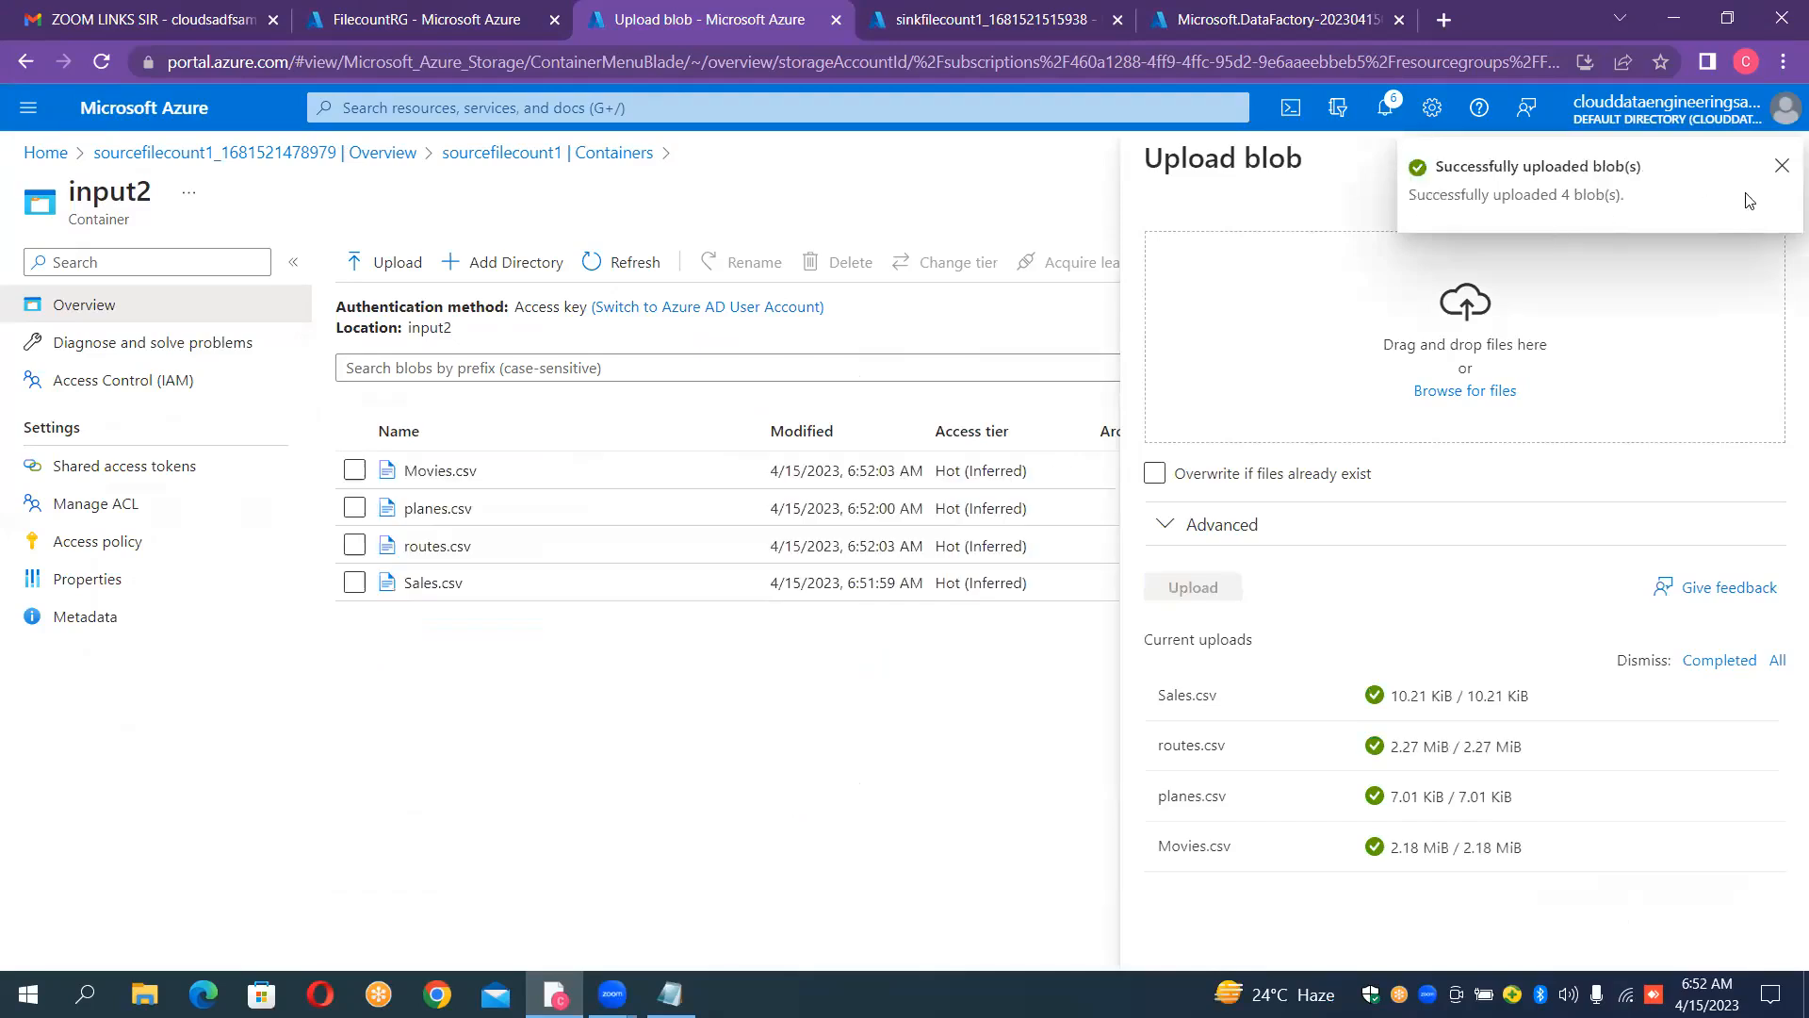
{"action": "left_click", "coordinate": [1782, 166]}
{"action": "left_click", "coordinate": [1780, 163]}
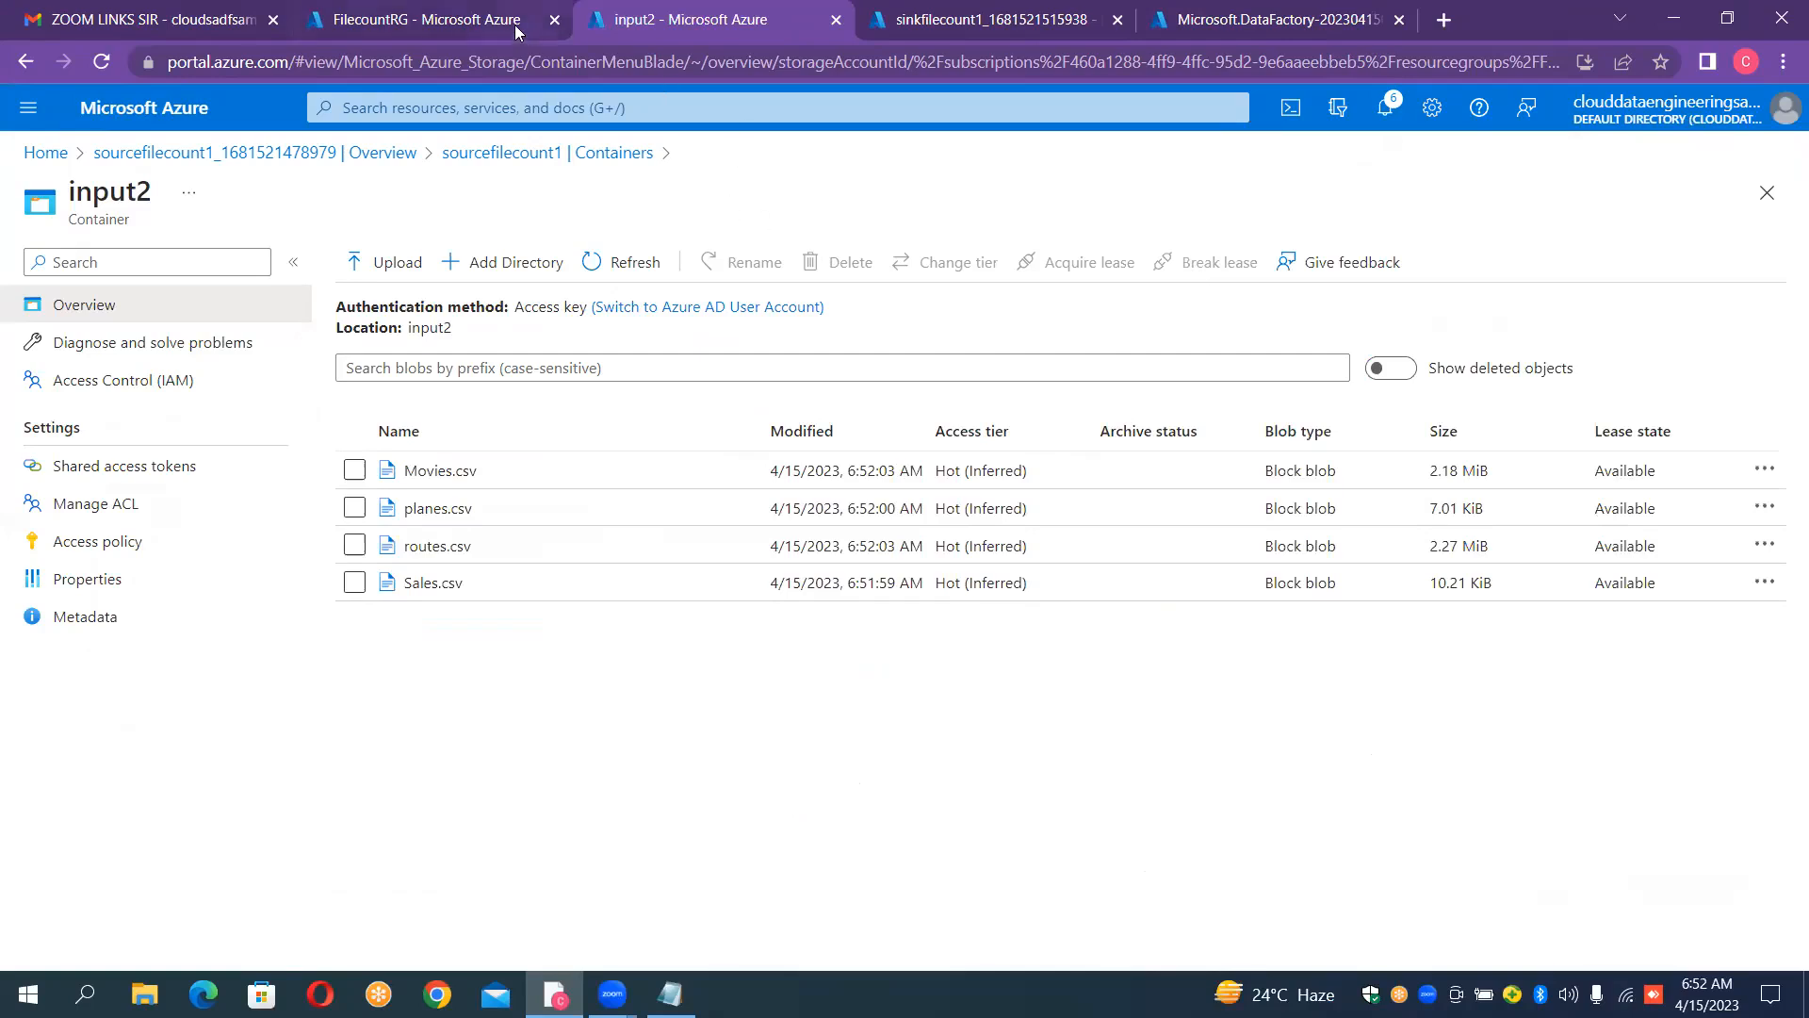
Step: Look into the input3 container, leaving it without files, and return to the sourcefilecount1 container list
{"action": "left_click", "coordinate": [584, 156]}
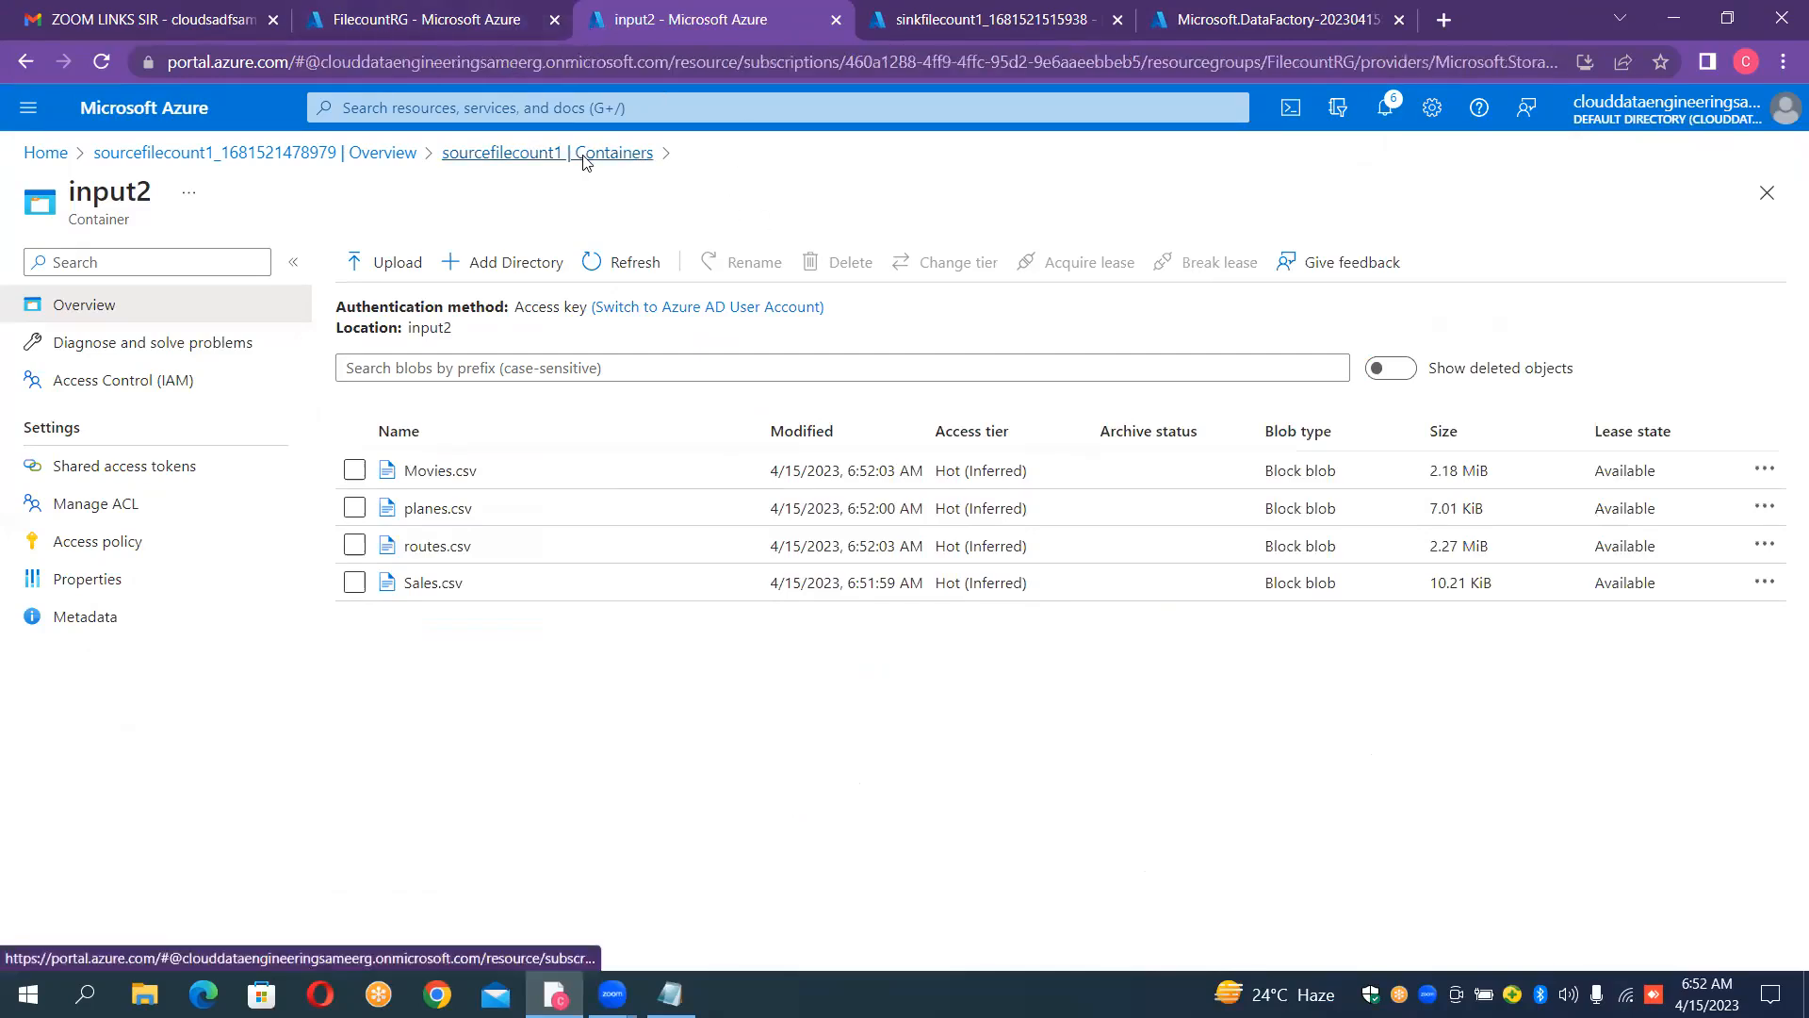
{"action": "left_click", "coordinate": [399, 525]}
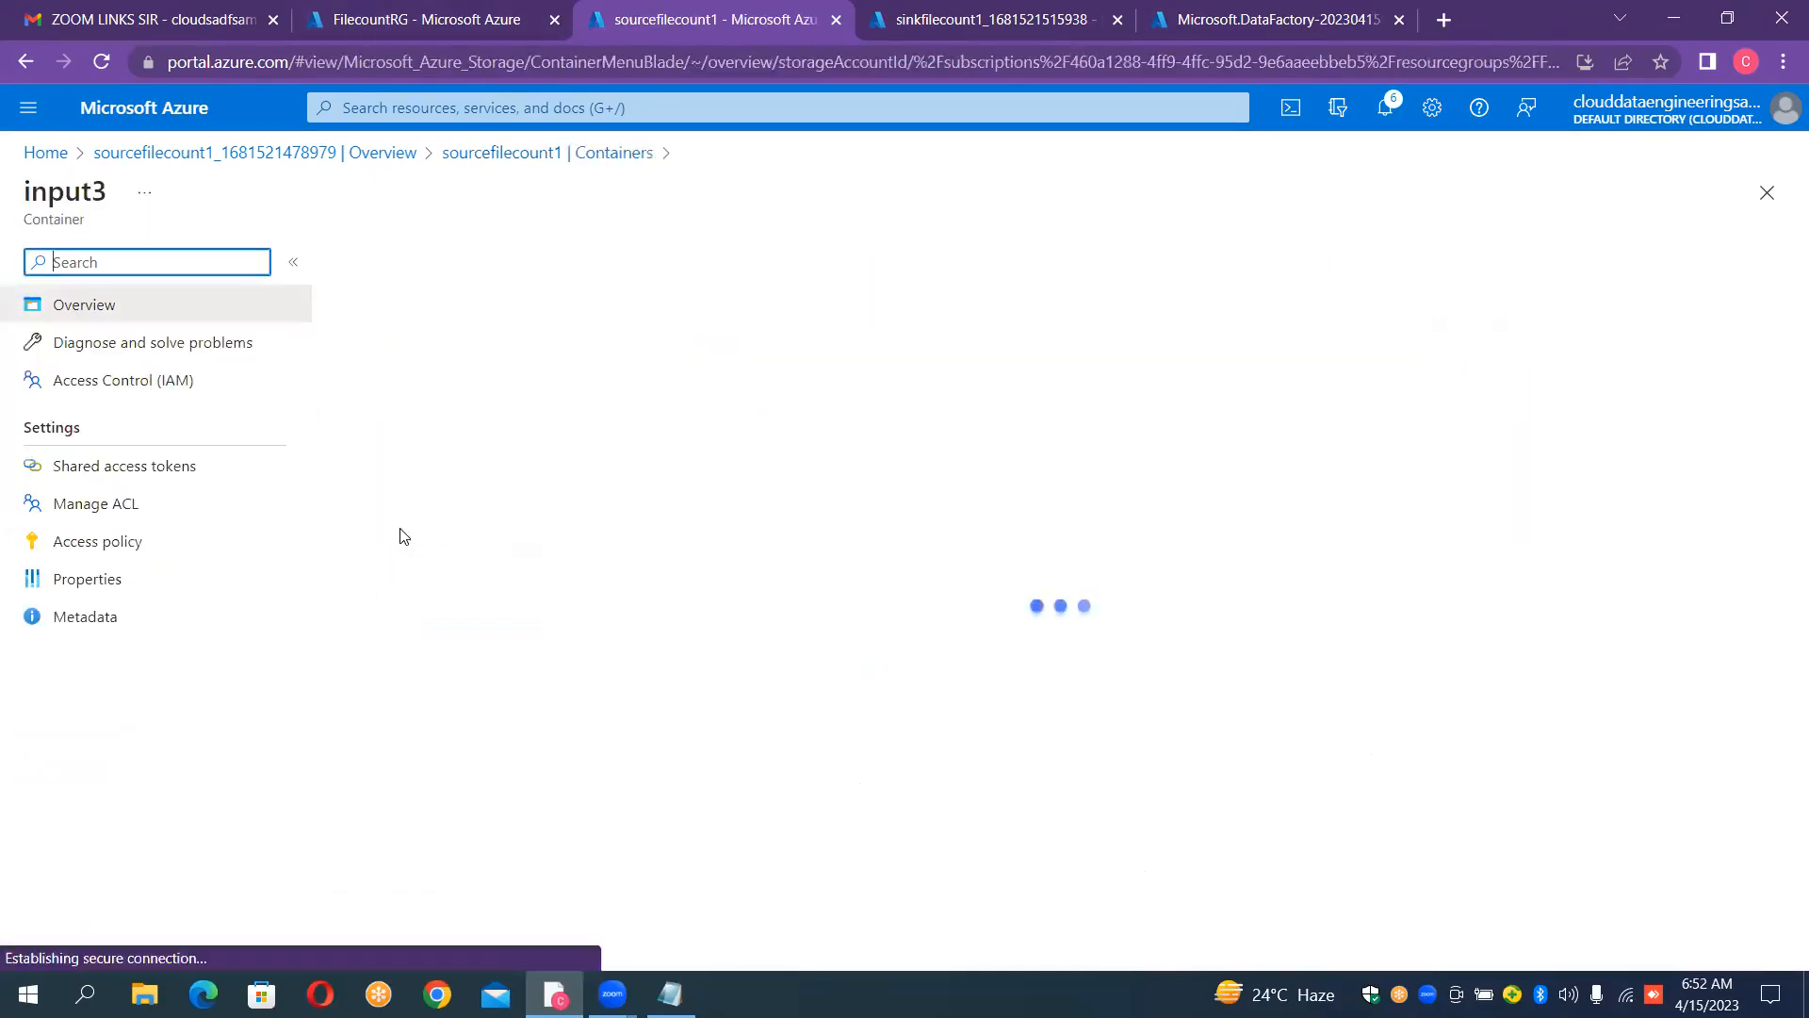
{"action": "left_click", "coordinate": [537, 165]}
Step: Go to the deployed sinkfilecount1 storage account and show its container list
{"action": "key", "text": "ctrl+Tab"}
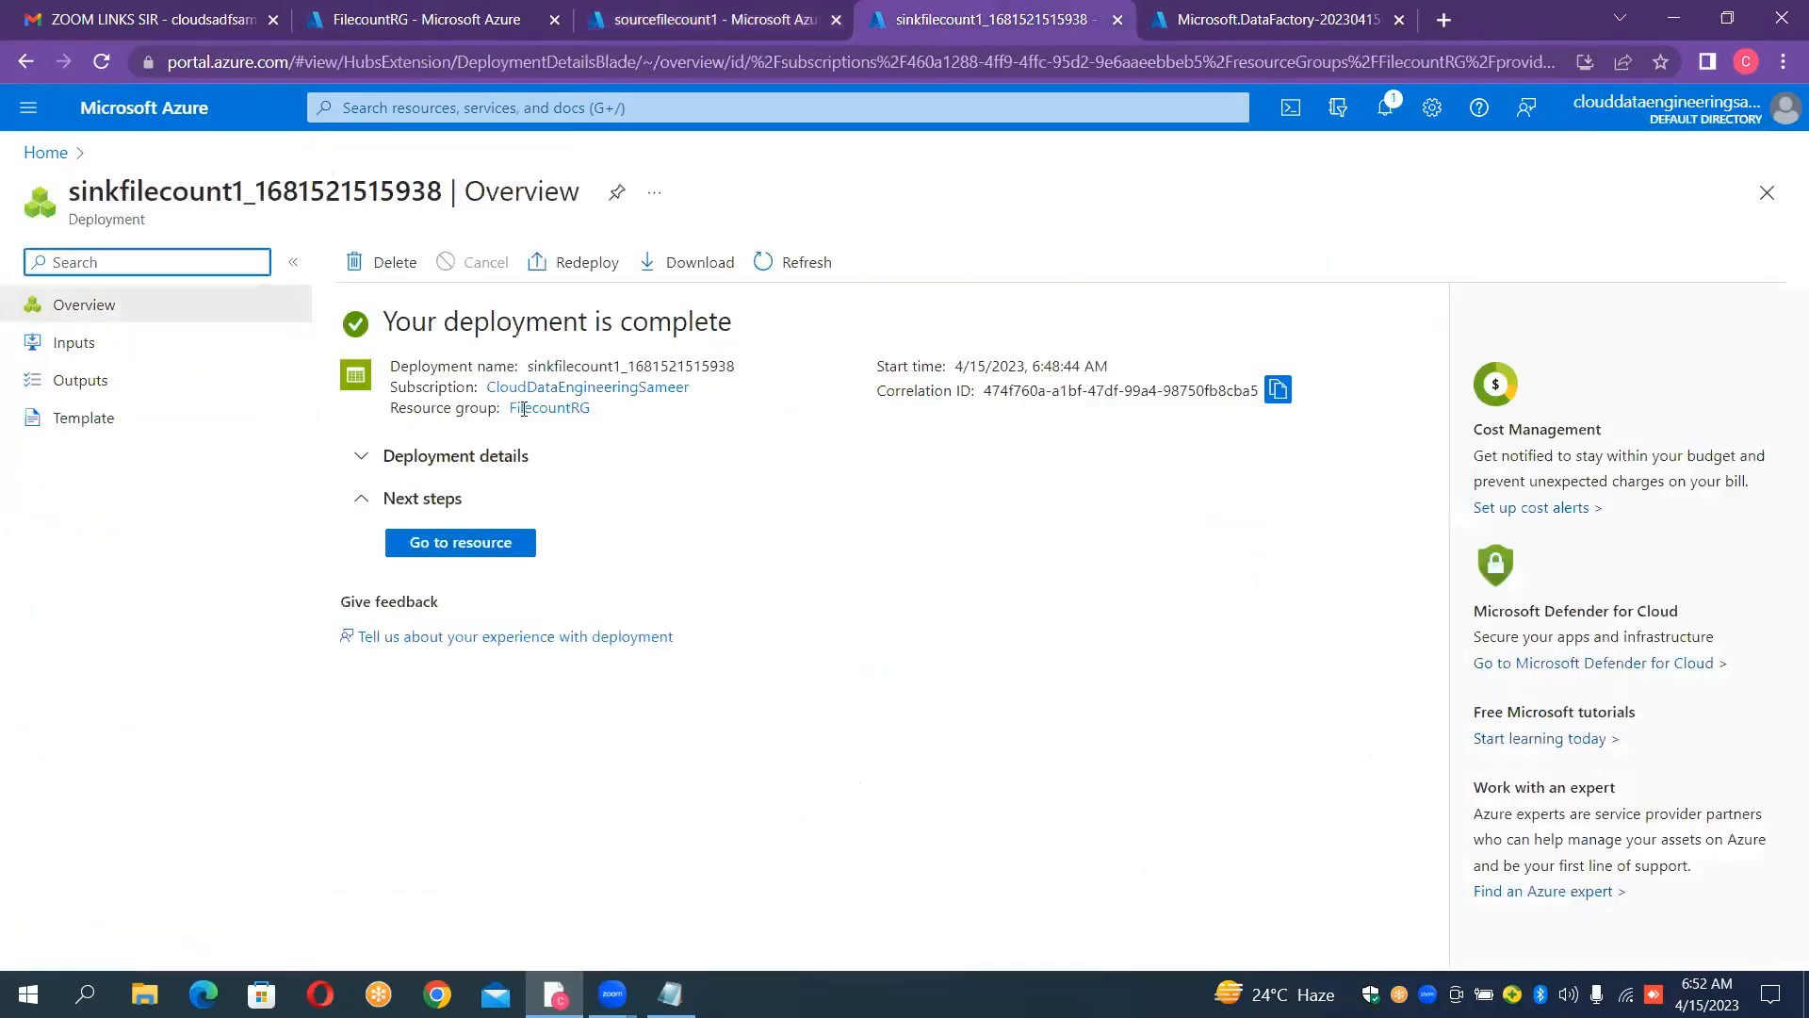
{"action": "left_click", "coordinate": [481, 547]}
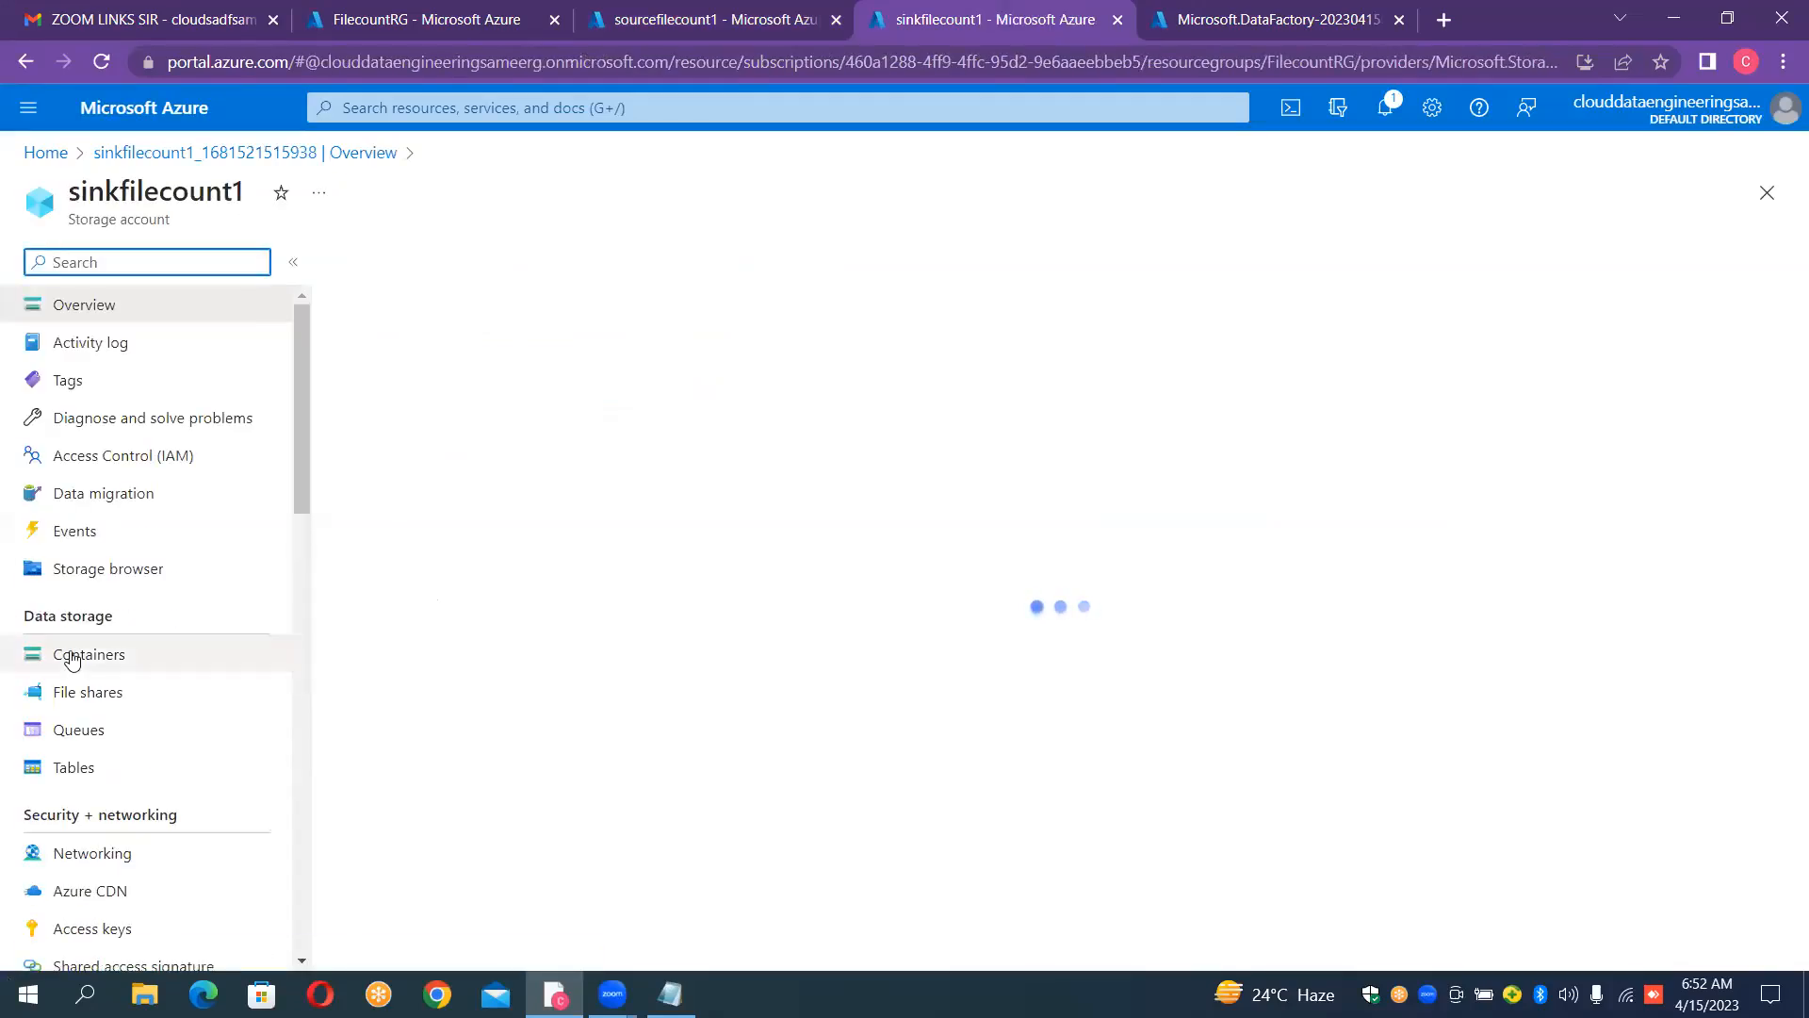
{"action": "left_click", "coordinate": [72, 657]}
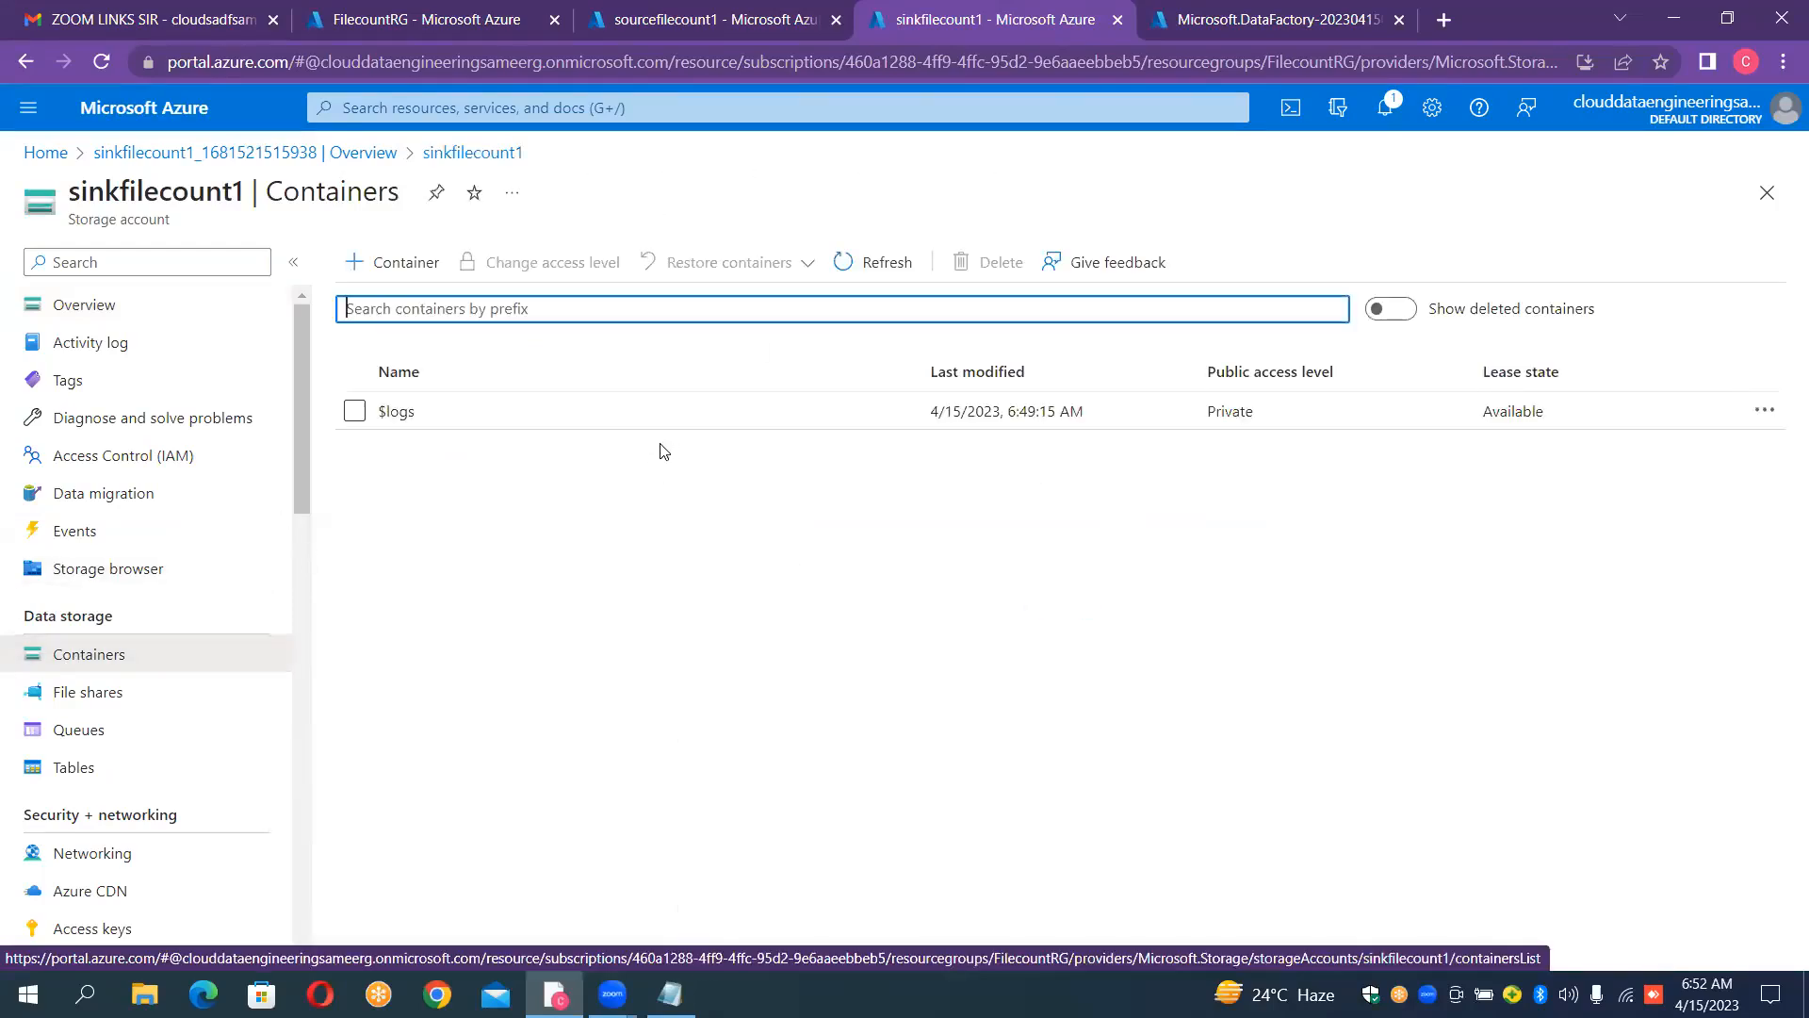
Step: Compare the container lists of the sourcefilecount1 and sinkfilecount1 storage accounts
{"action": "left_click", "coordinate": [657, 22]}
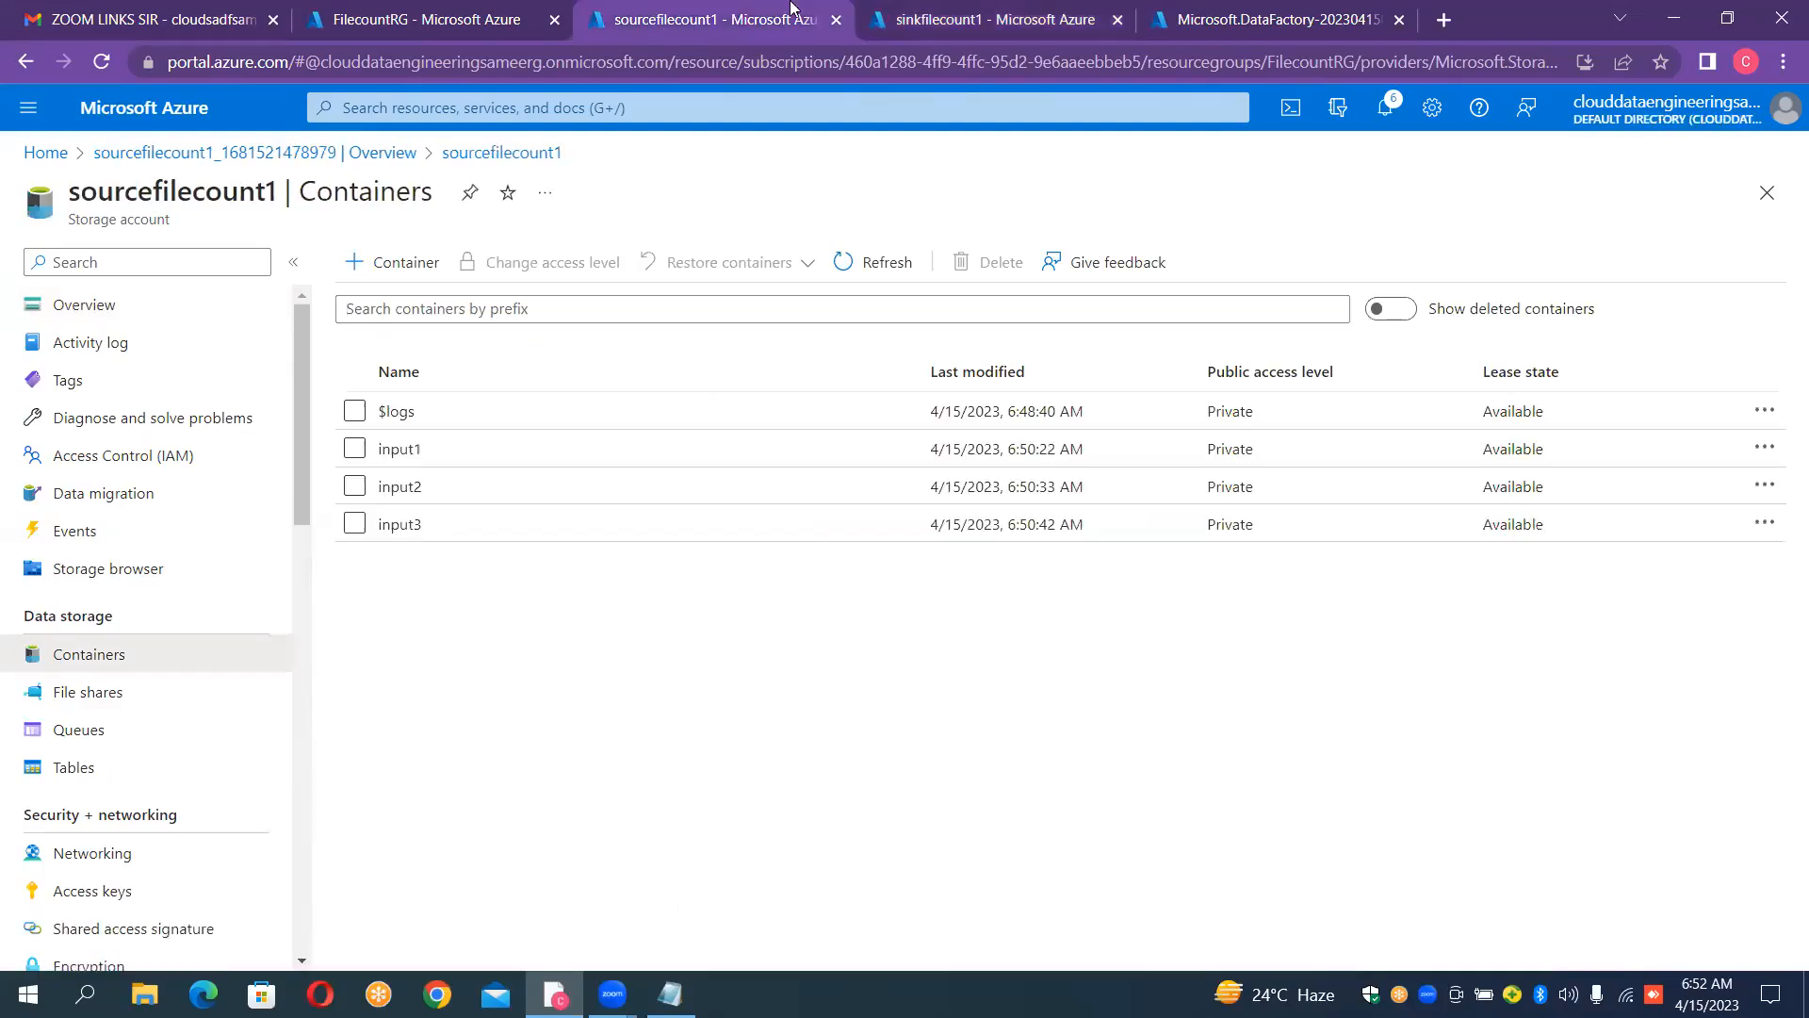
{"action": "left_click", "coordinate": [927, 17]}
{"action": "left_click", "coordinate": [685, 26]}
{"action": "left_click", "coordinate": [905, 16]}
{"action": "left_click", "coordinate": [744, 17]}
{"action": "left_click", "coordinate": [905, 19]}
{"action": "left_click", "coordinate": [764, 21]}
{"action": "left_click", "coordinate": [927, 20]}
{"action": "left_click", "coordinate": [765, 21]}
{"action": "left_click", "coordinate": [919, 21]}
{"action": "left_click", "coordinate": [761, 17]}
Step: Minimize the browser, Notepad and Zoom windows and open the Config folder on the desktop
{"action": "left_click", "coordinate": [1679, 9]}
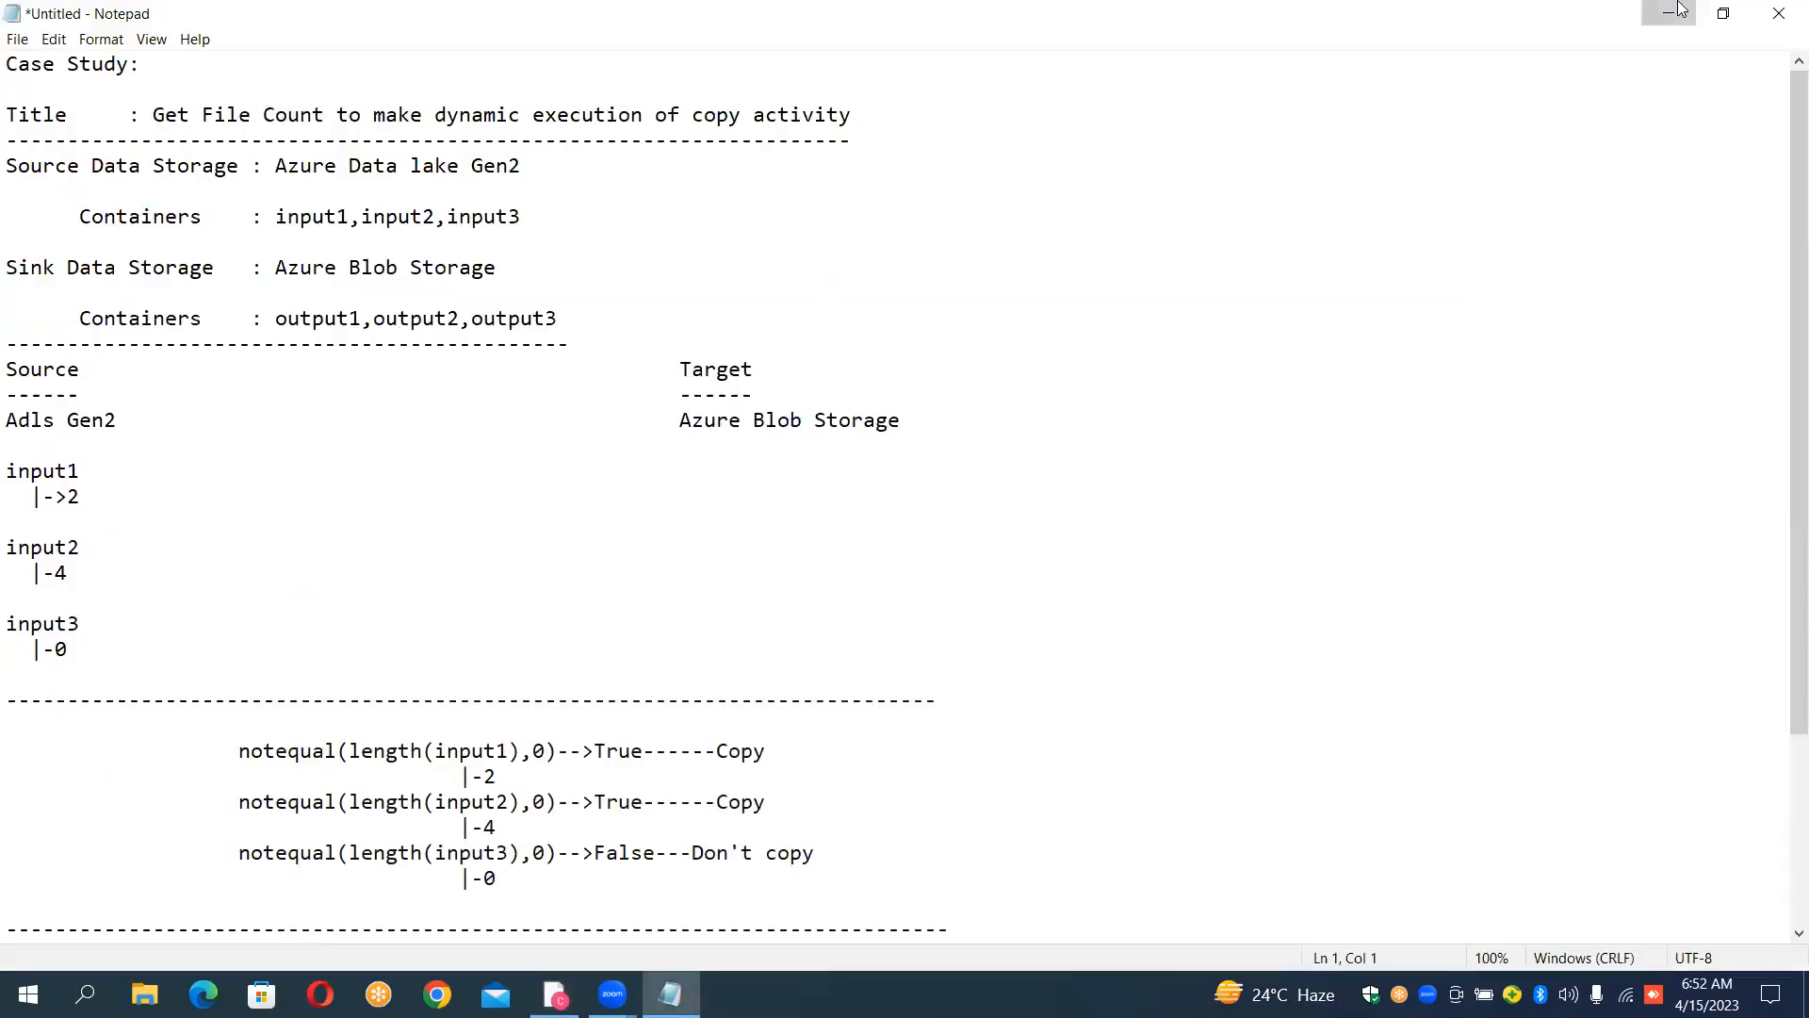
{"action": "left_click", "coordinate": [1670, 11]}
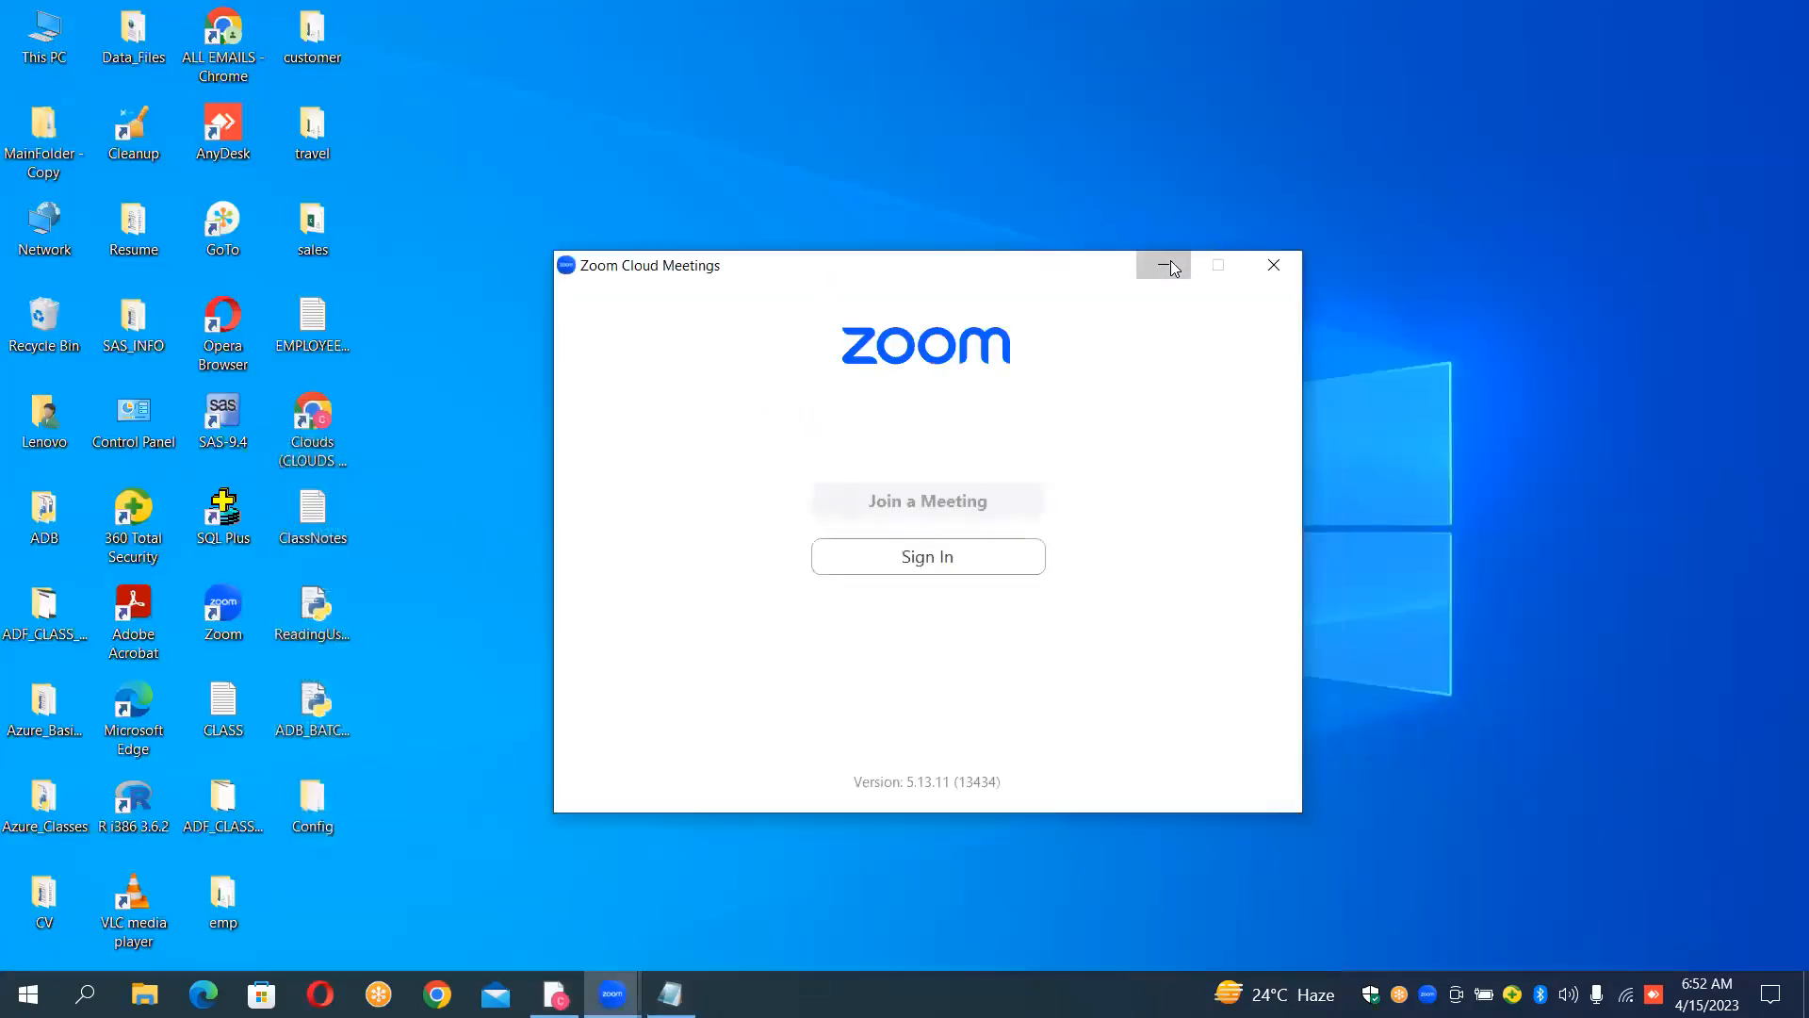
{"action": "left_click", "coordinate": [1164, 265]}
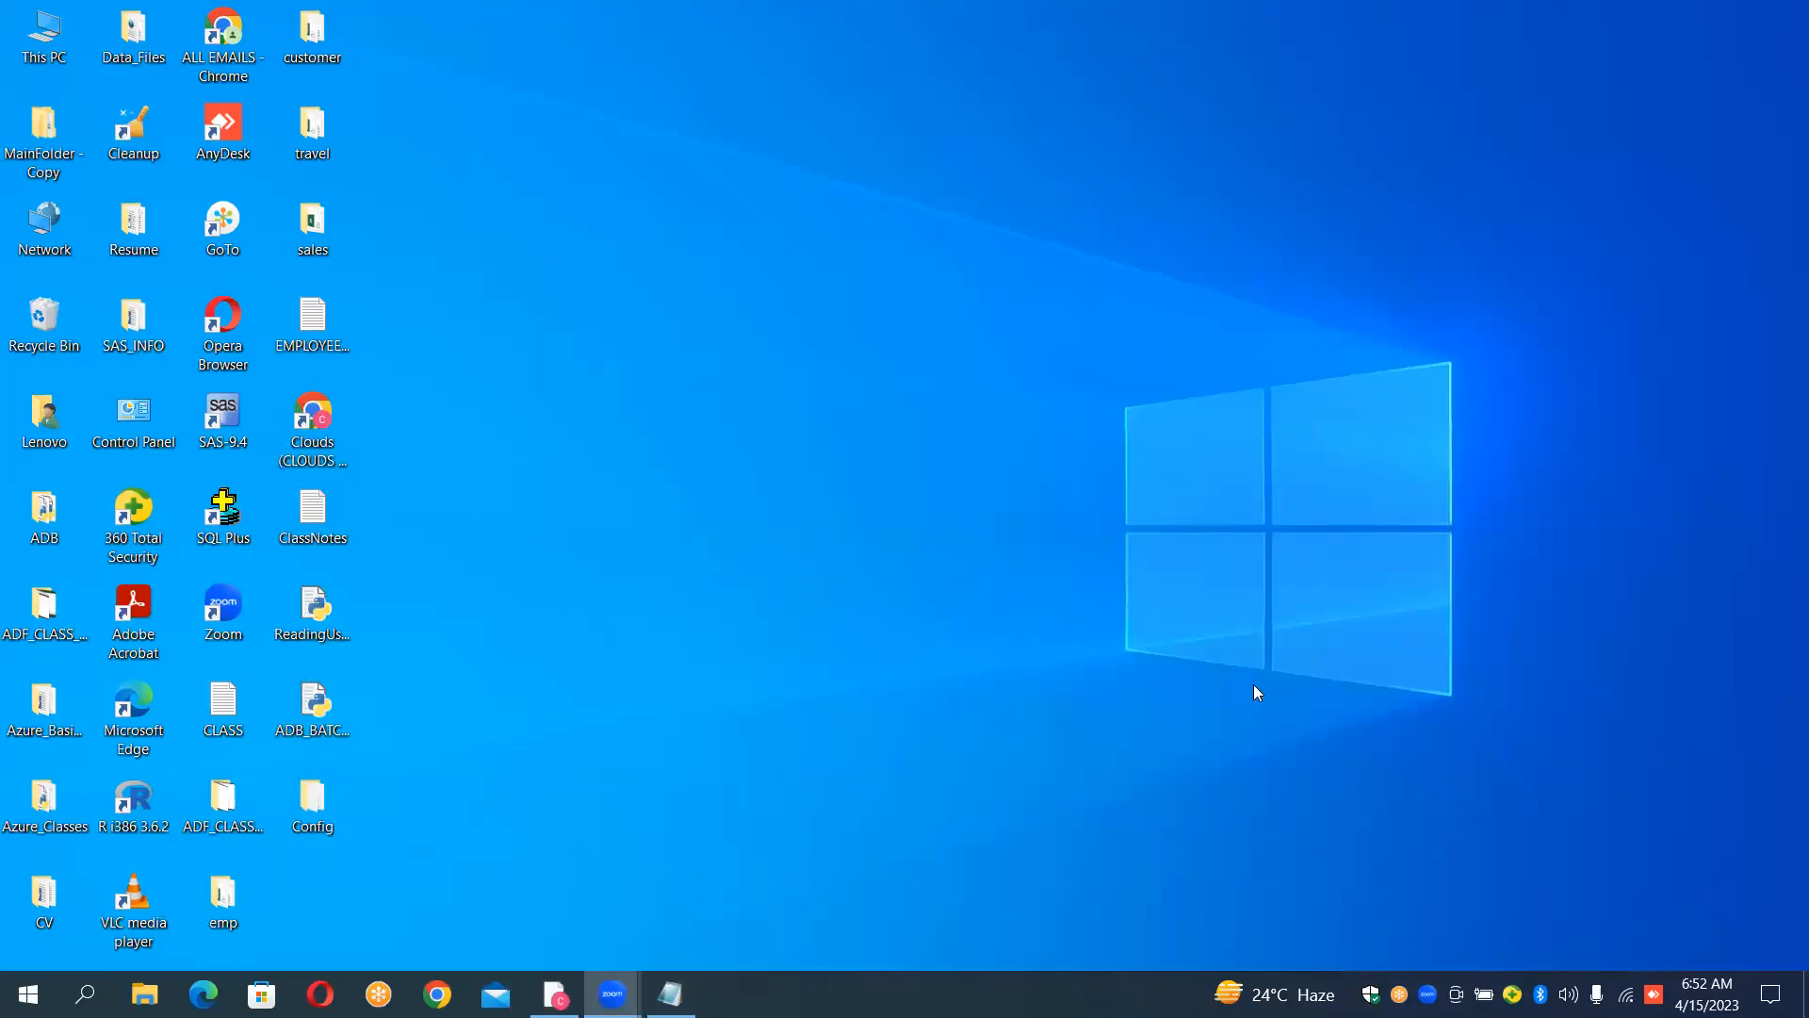
{"action": "double_click", "coordinate": [312, 801]}
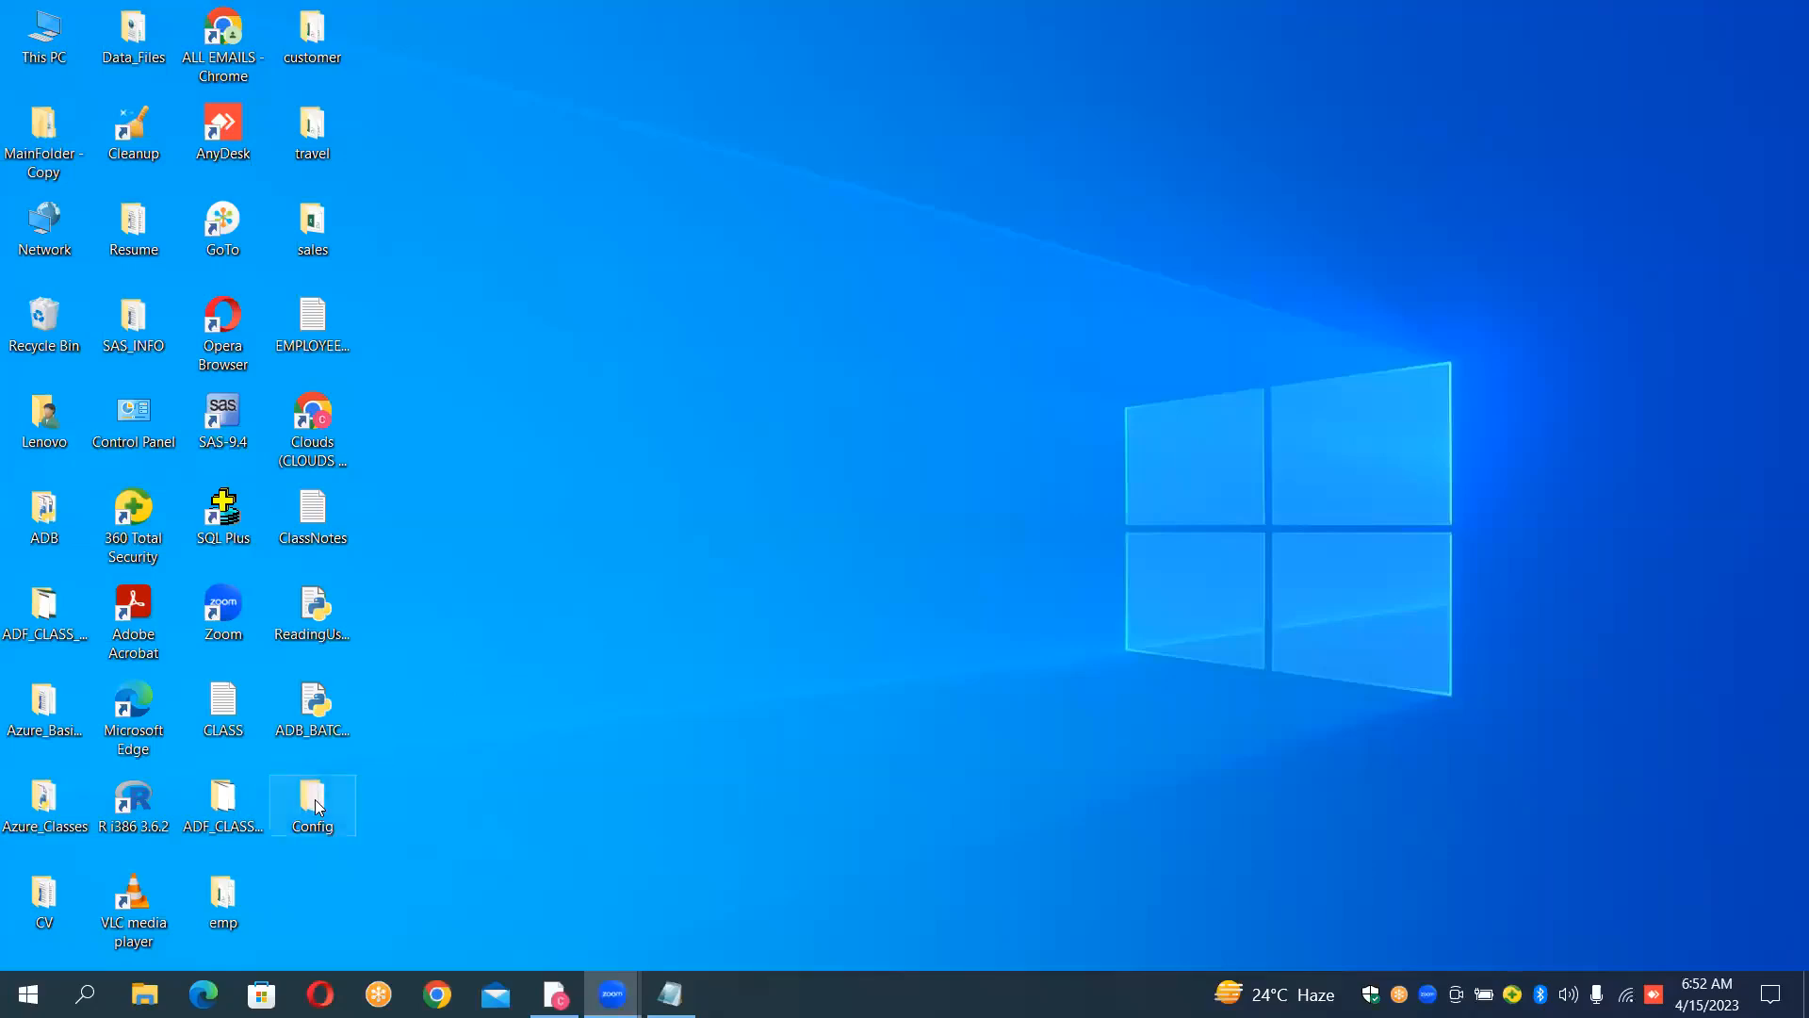
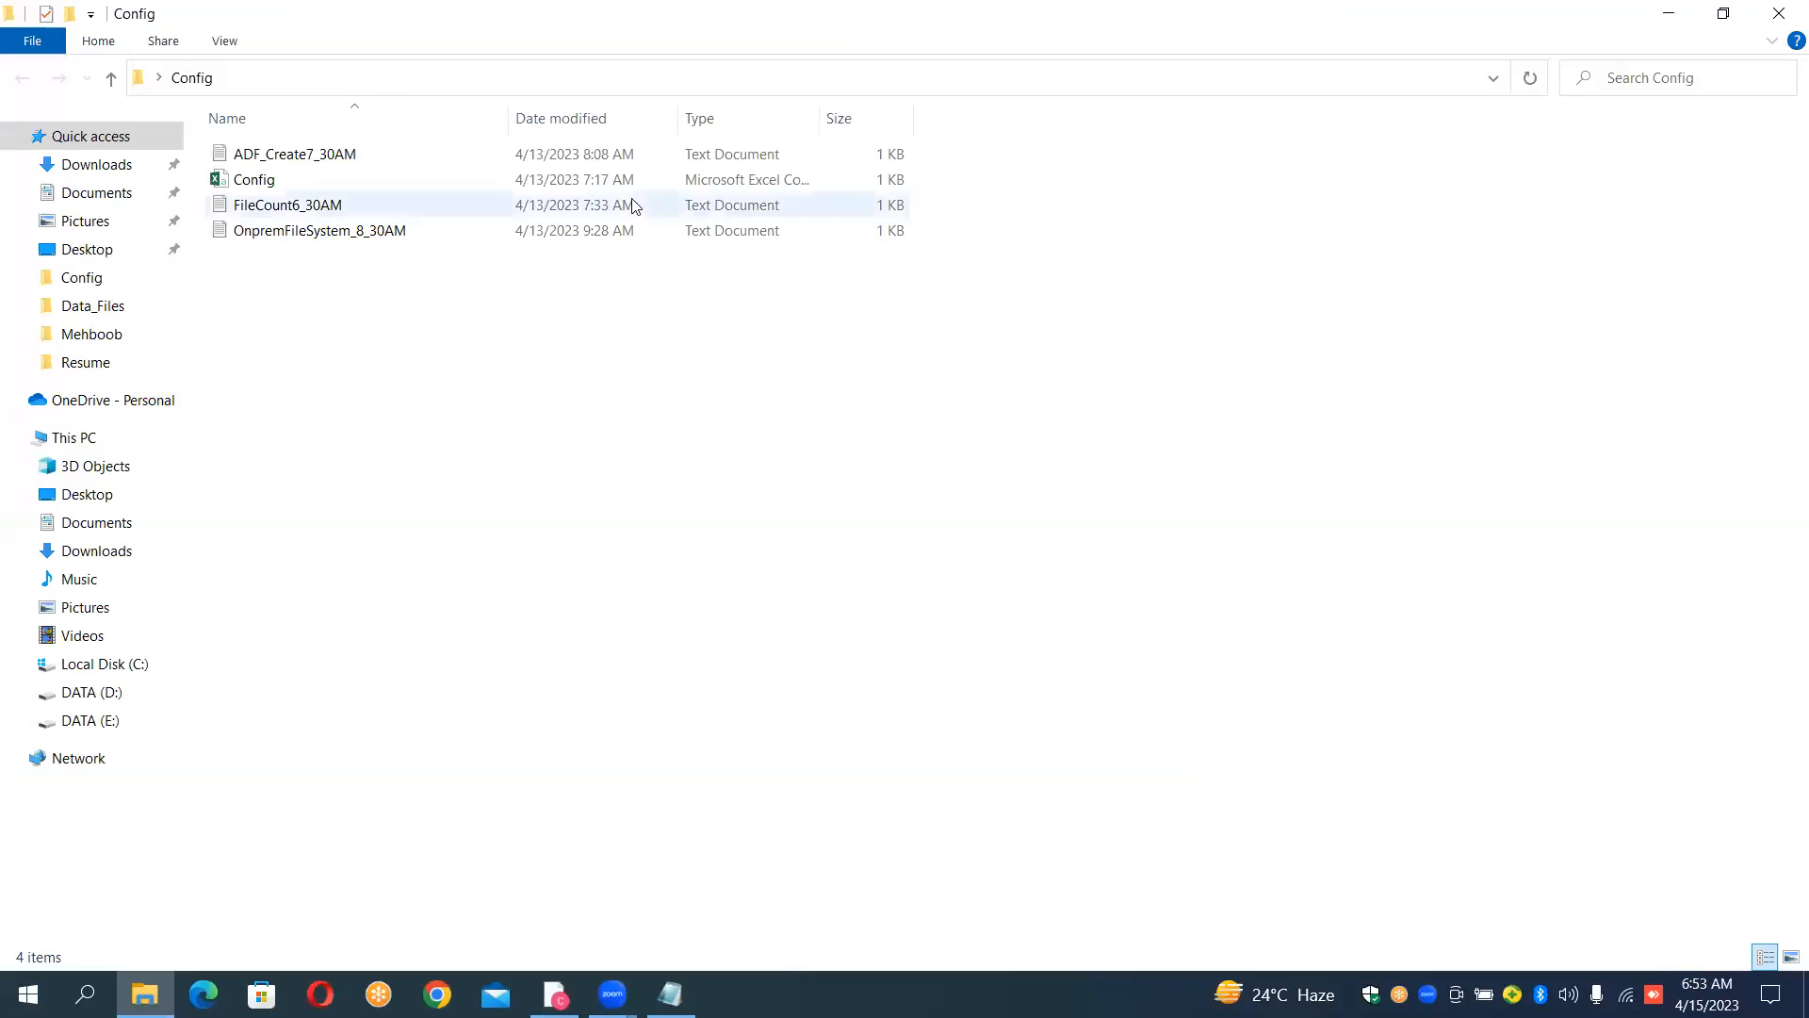
Step: Close the Config folder window and permanently delete the Config folder from the desktop
{"action": "left_click", "coordinate": [1783, 14]}
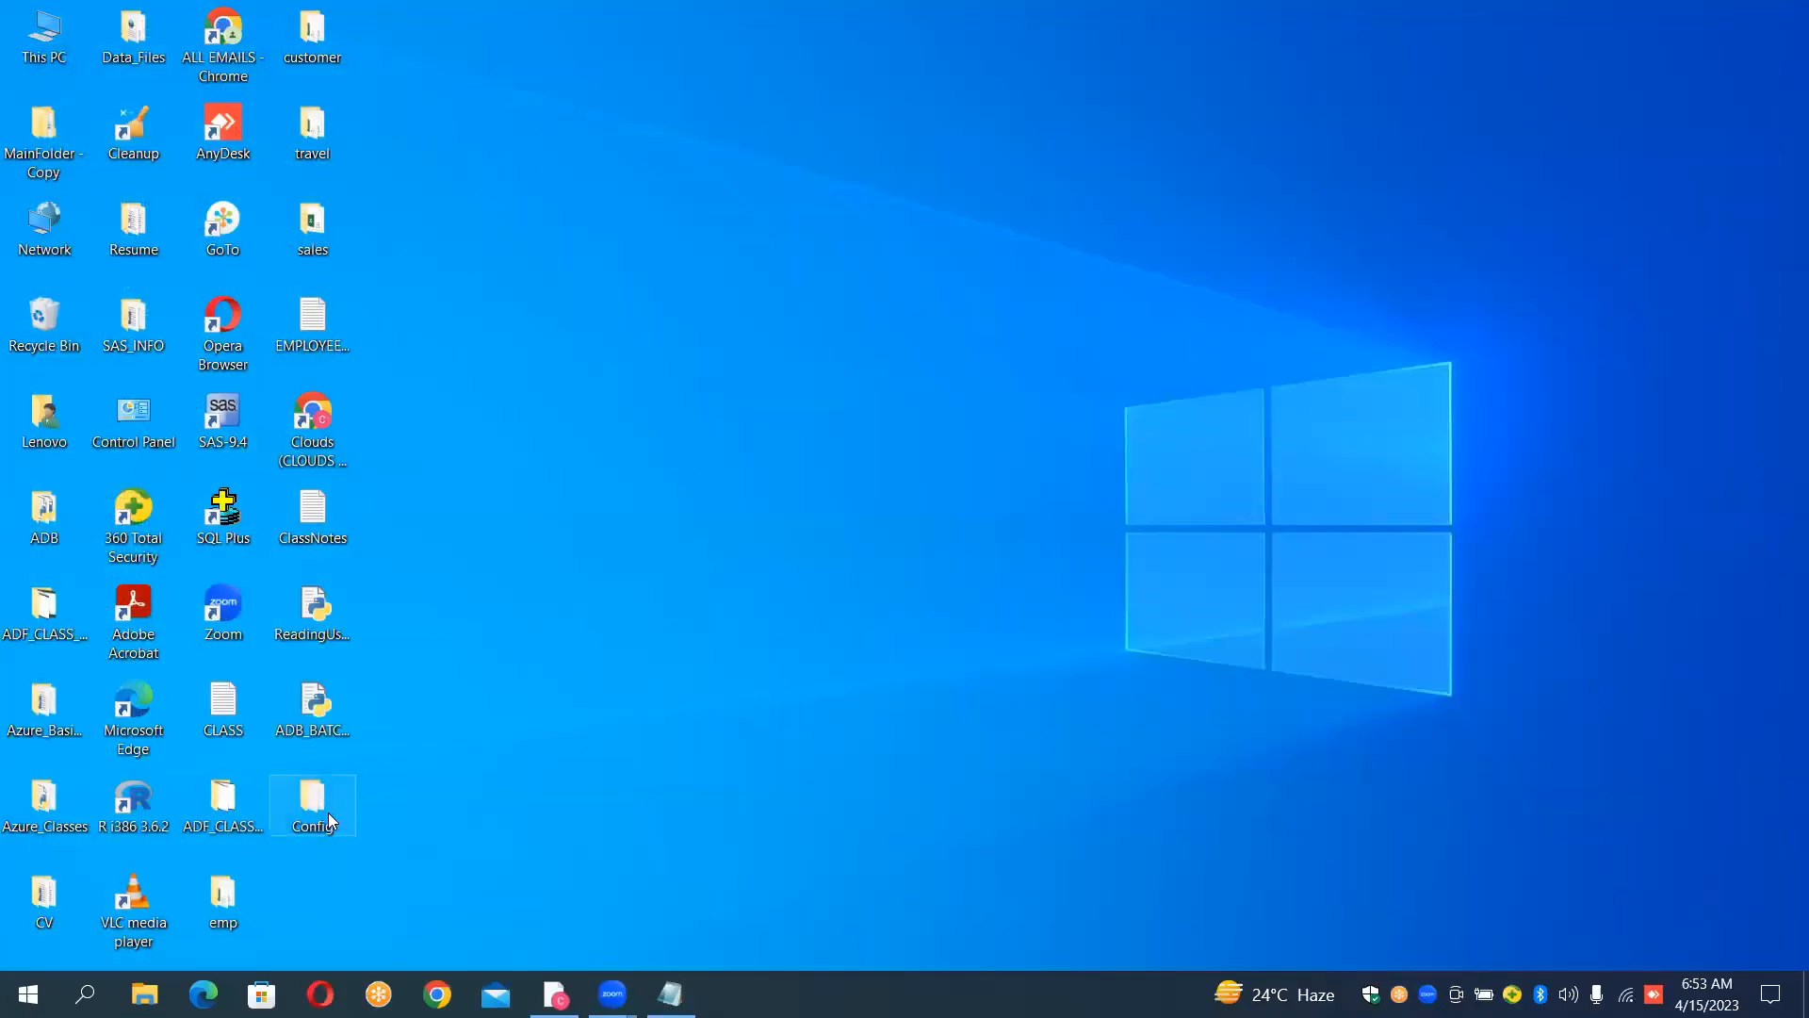
{"action": "key", "text": "shift+Delete"}
{"action": "key", "text": "Return"}
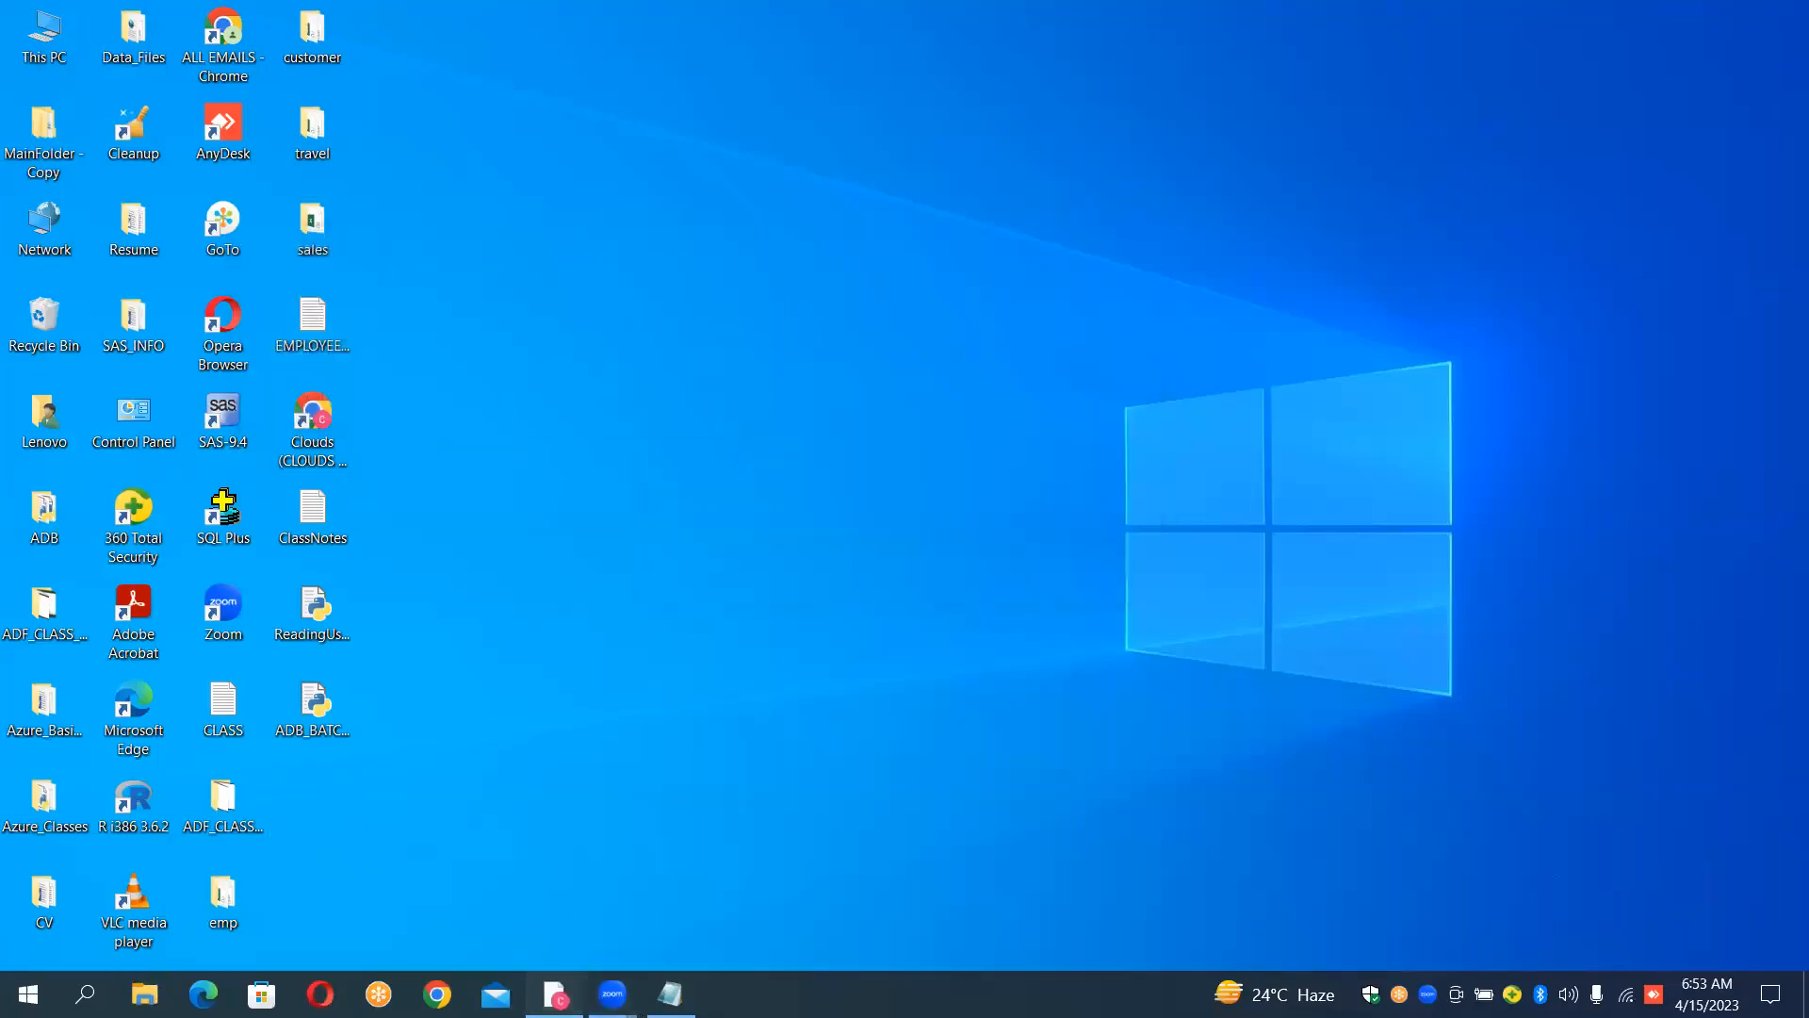
Step: Bring back the sourcefilecount1 container list in the browser and open a blank Notepad document over it
{"action": "left_click", "coordinate": [555, 994]}
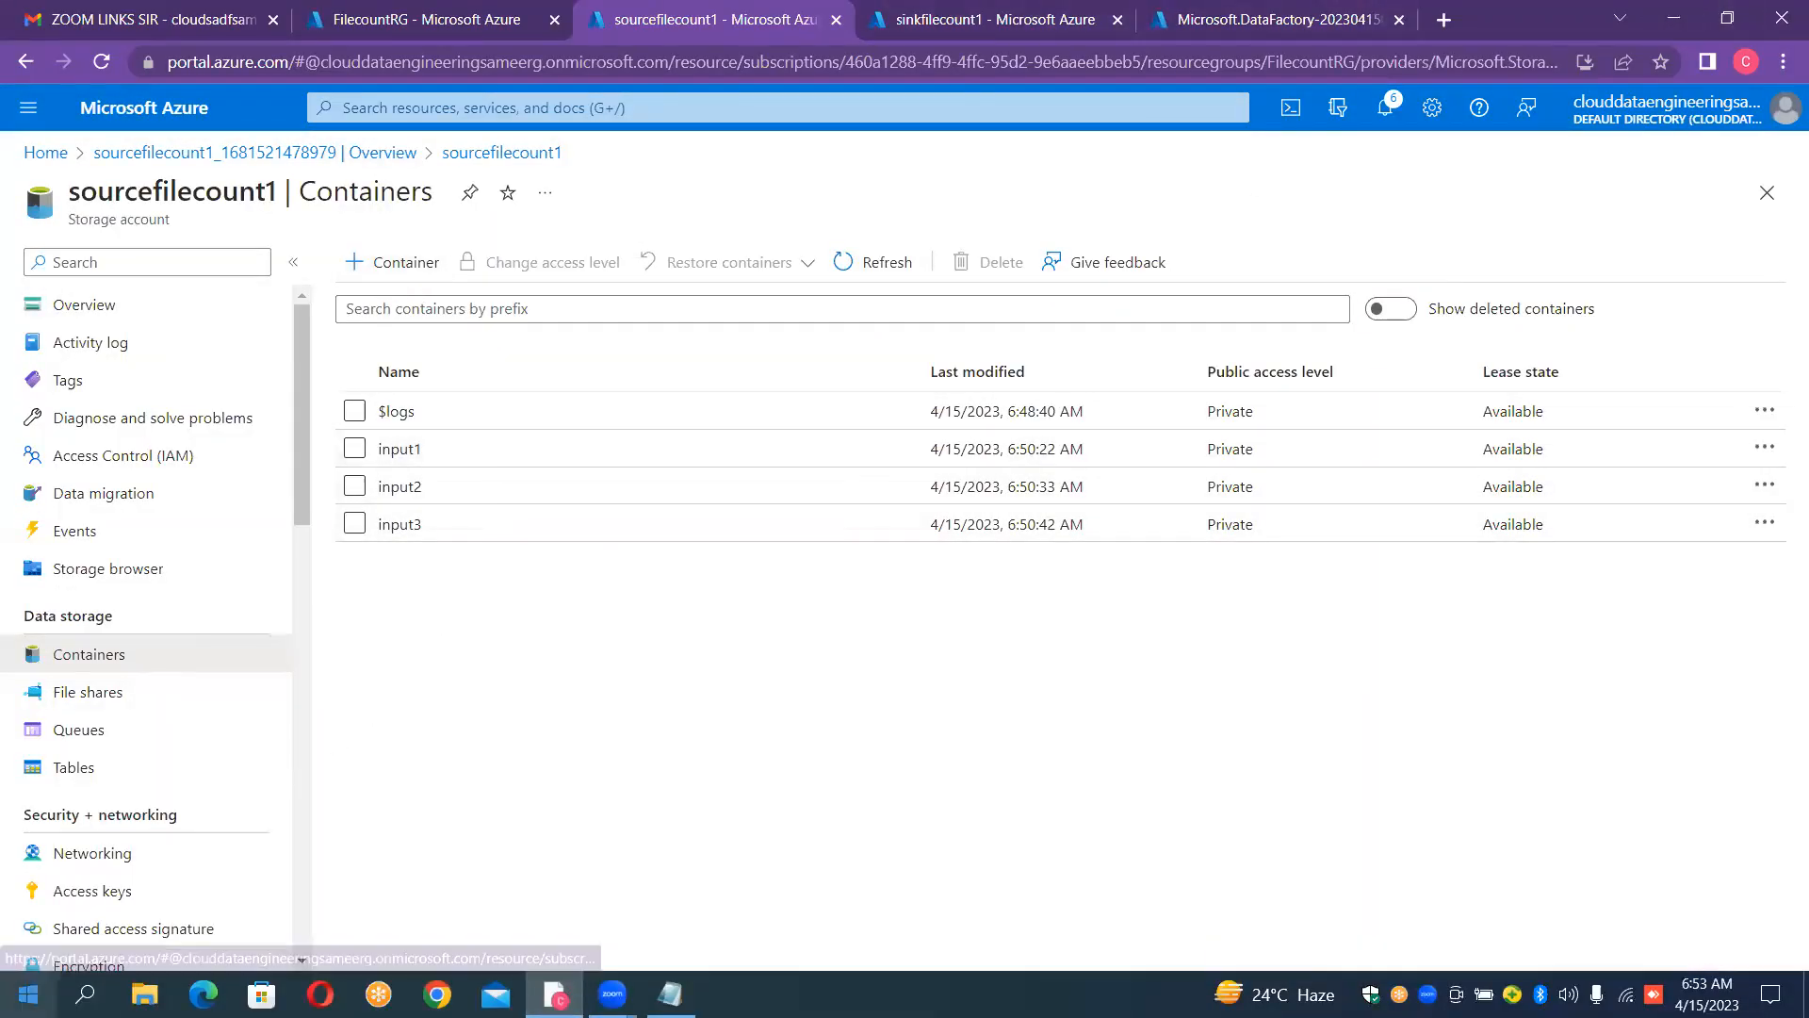
{"action": "left_click", "coordinate": [84, 992]}
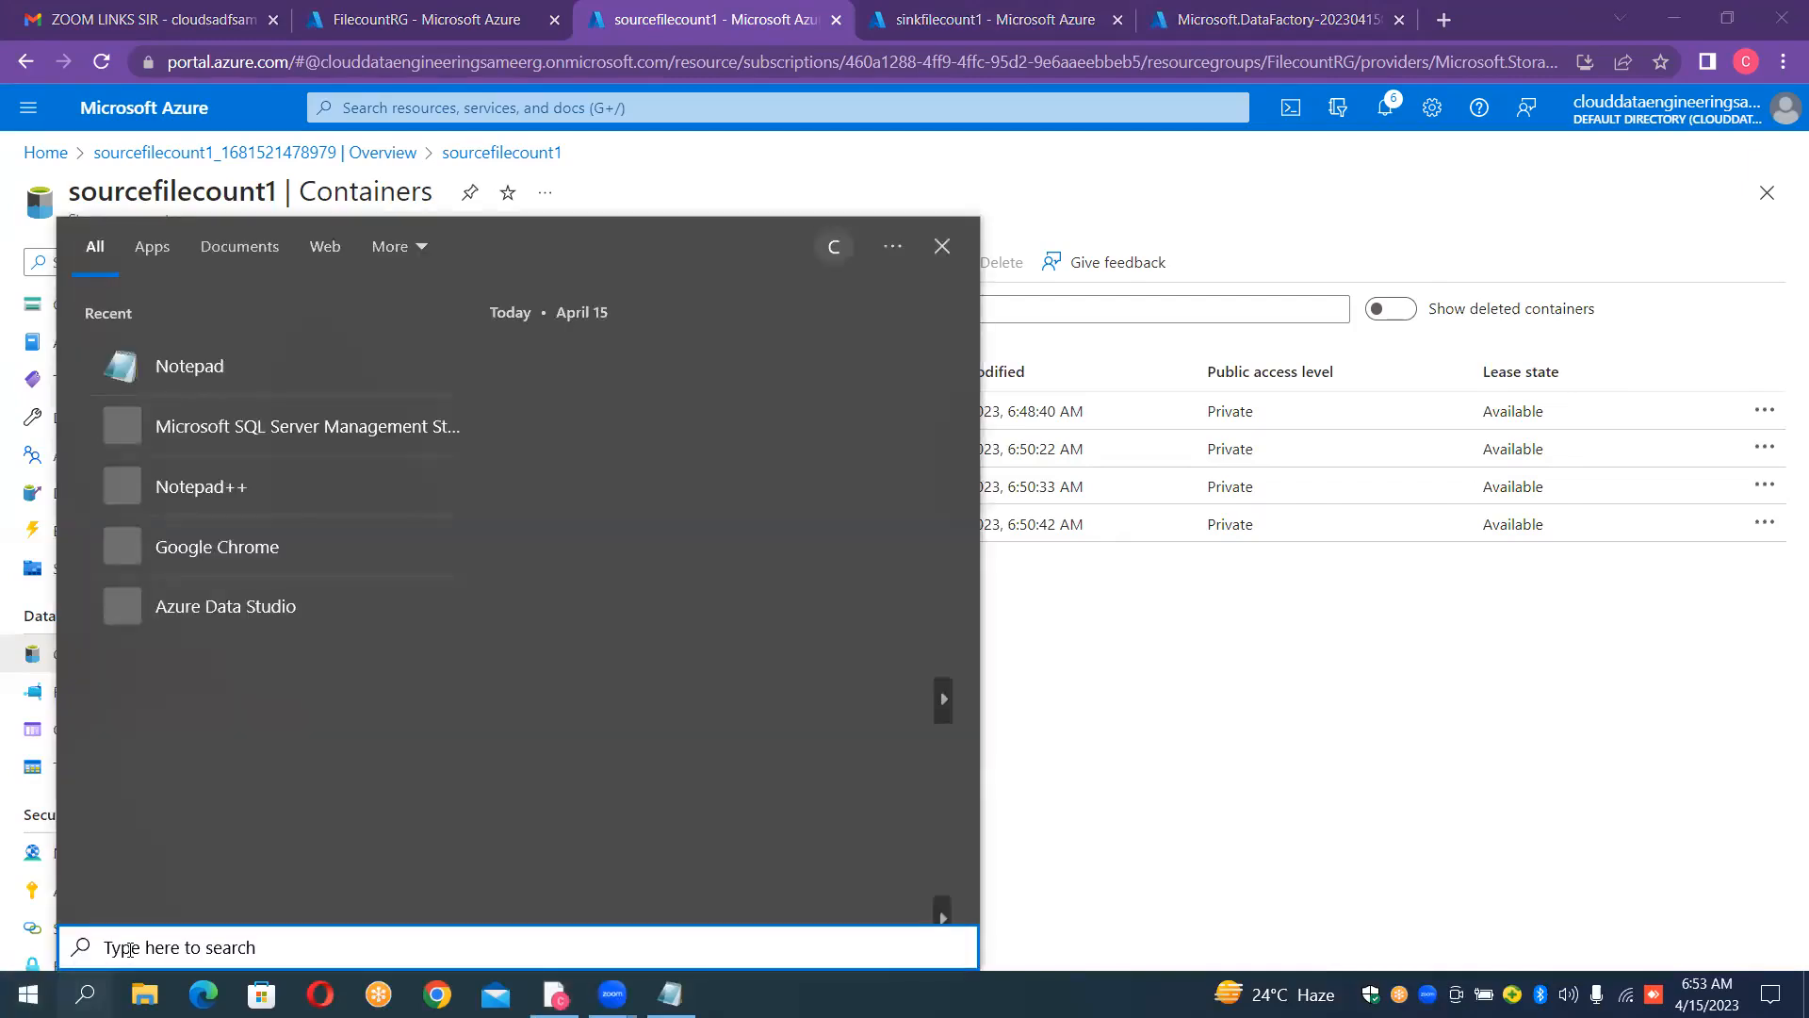
{"action": "type", "text": "note"}
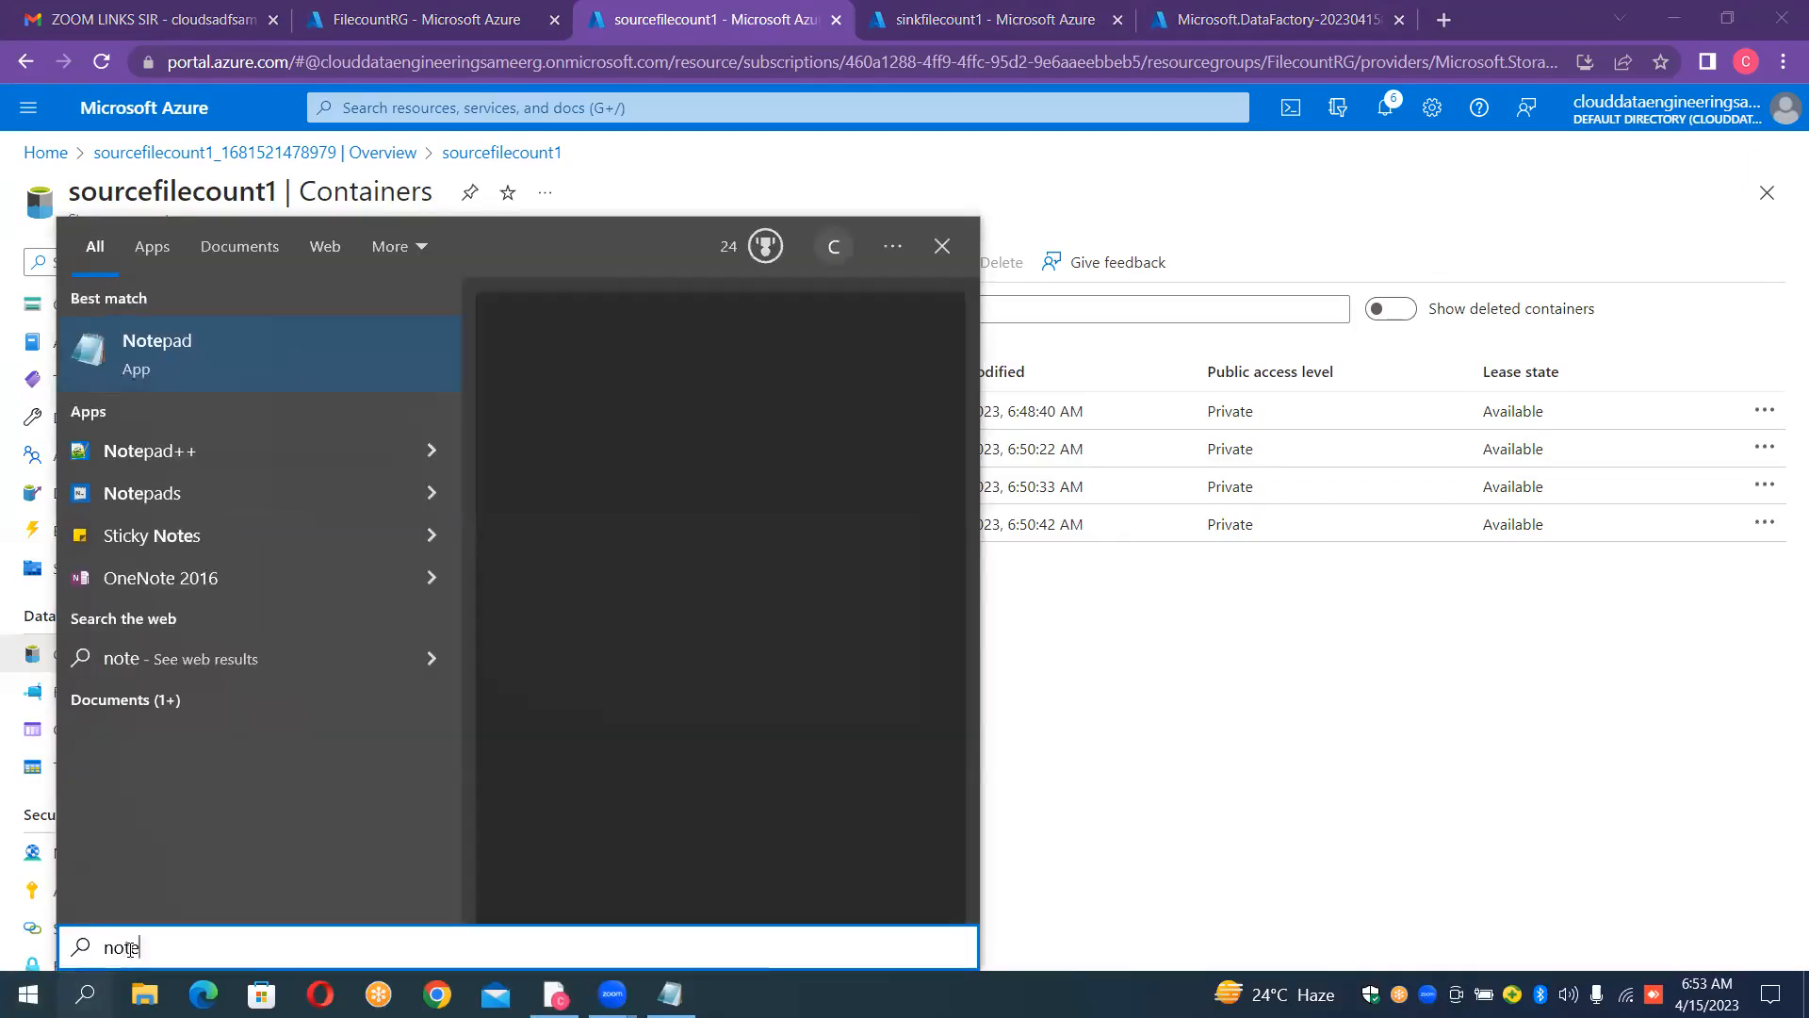
{"action": "type", "text": "pad"}
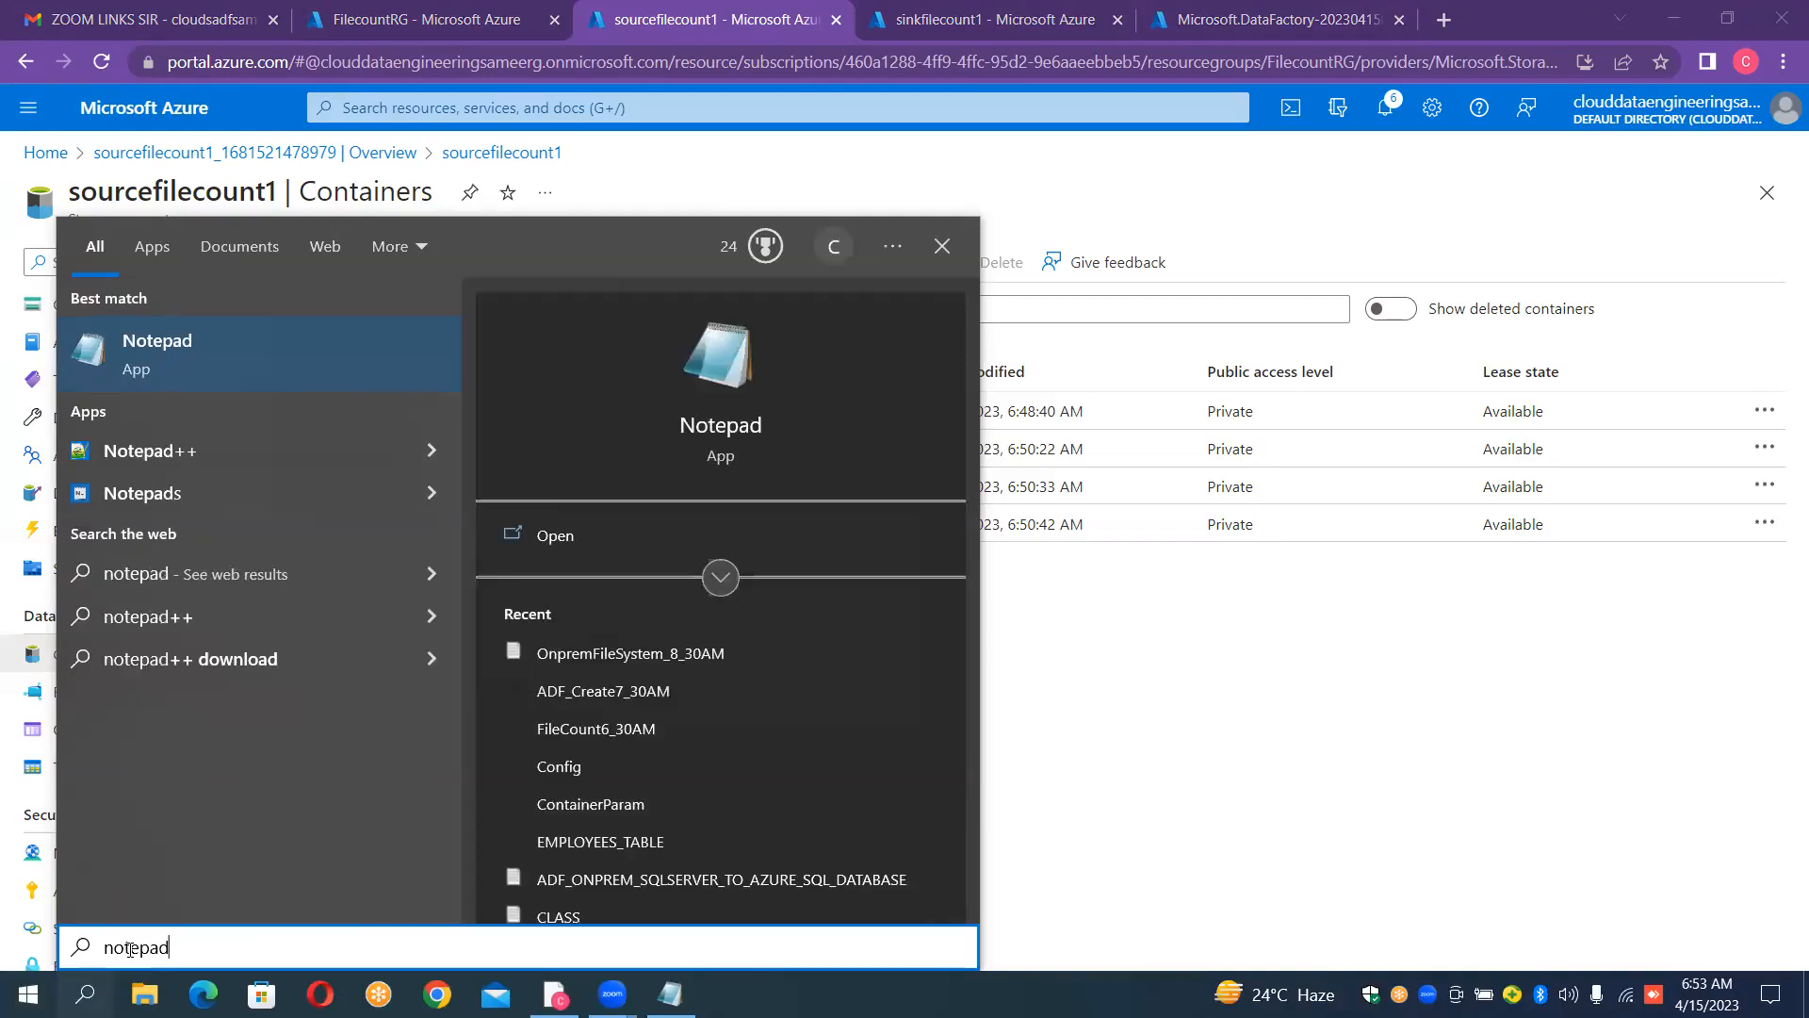
{"action": "key", "text": "Escape"}
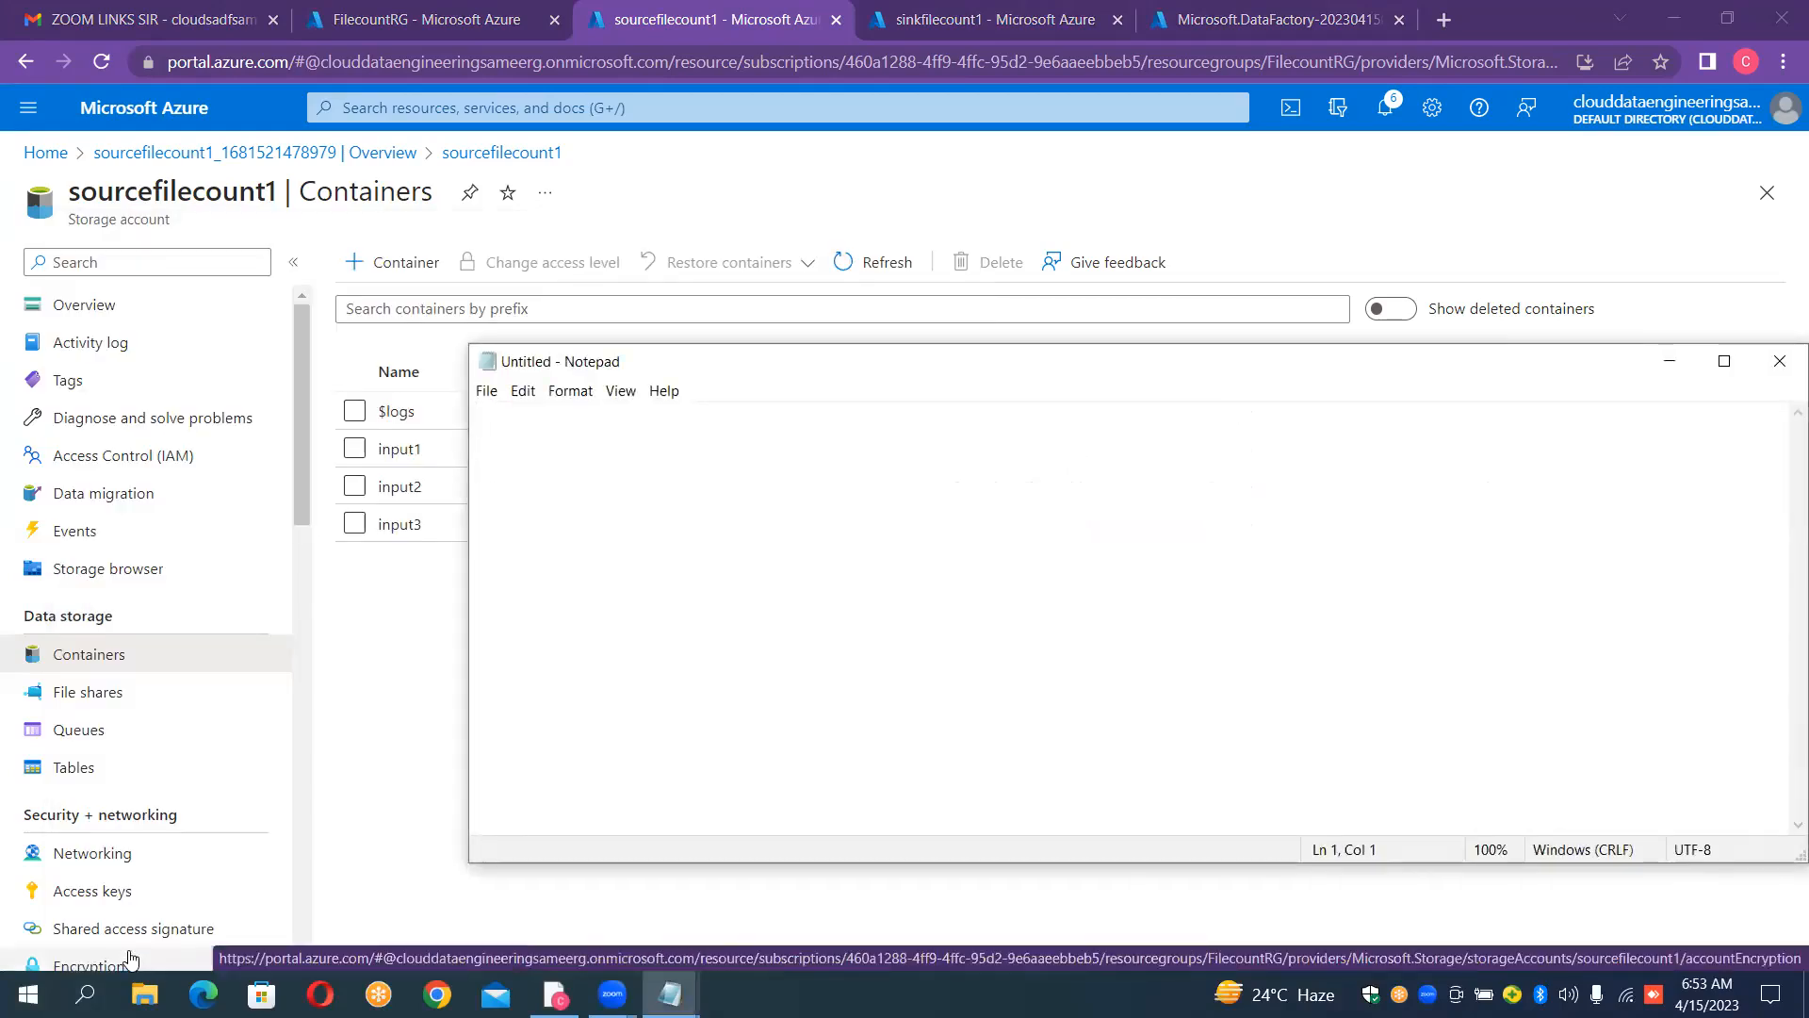
Step: Write the header line "sourcecontainer,sinkcontainer" in the blank Notepad document
{"action": "type", "text": "source"}
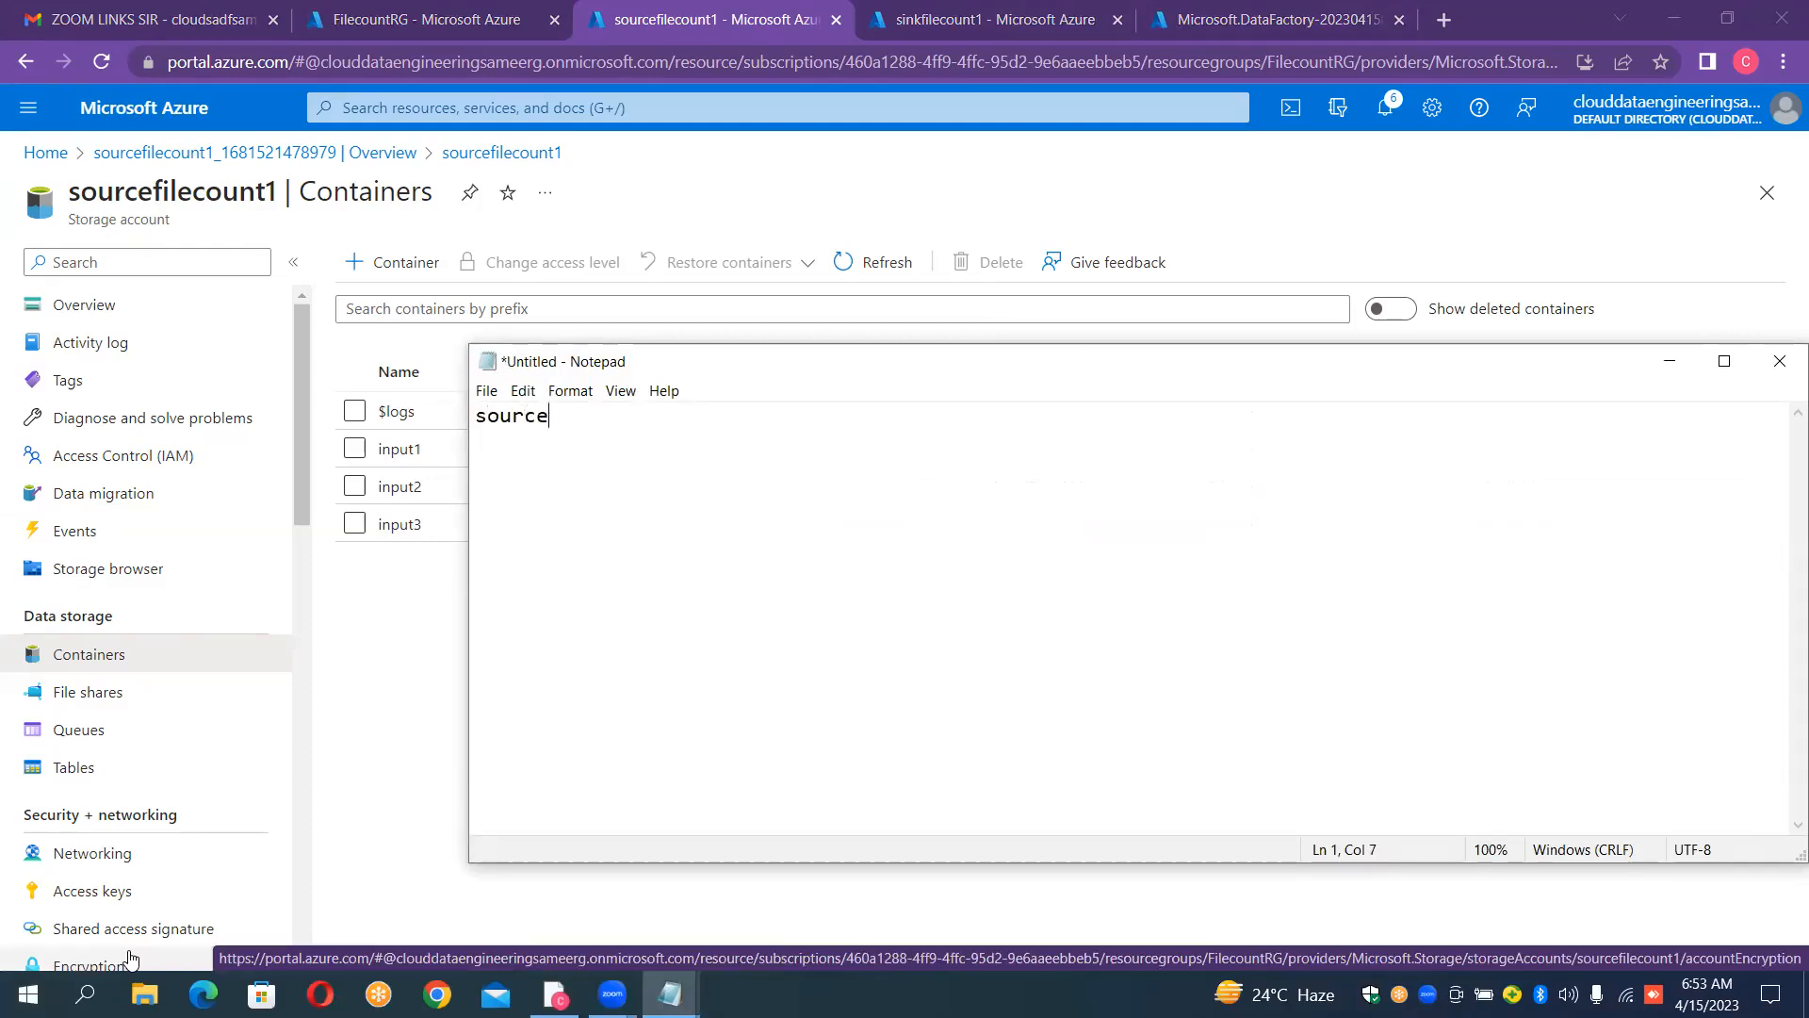
{"action": "type", "text": "folde"}
{"action": "key", "text": "BackSpace"}
{"action": "key", "text": "BackSpace"}
{"action": "key", "text": "BackSpace"}
{"action": "key", "text": "BackSpace"}
{"action": "type", "text": "container,si"}
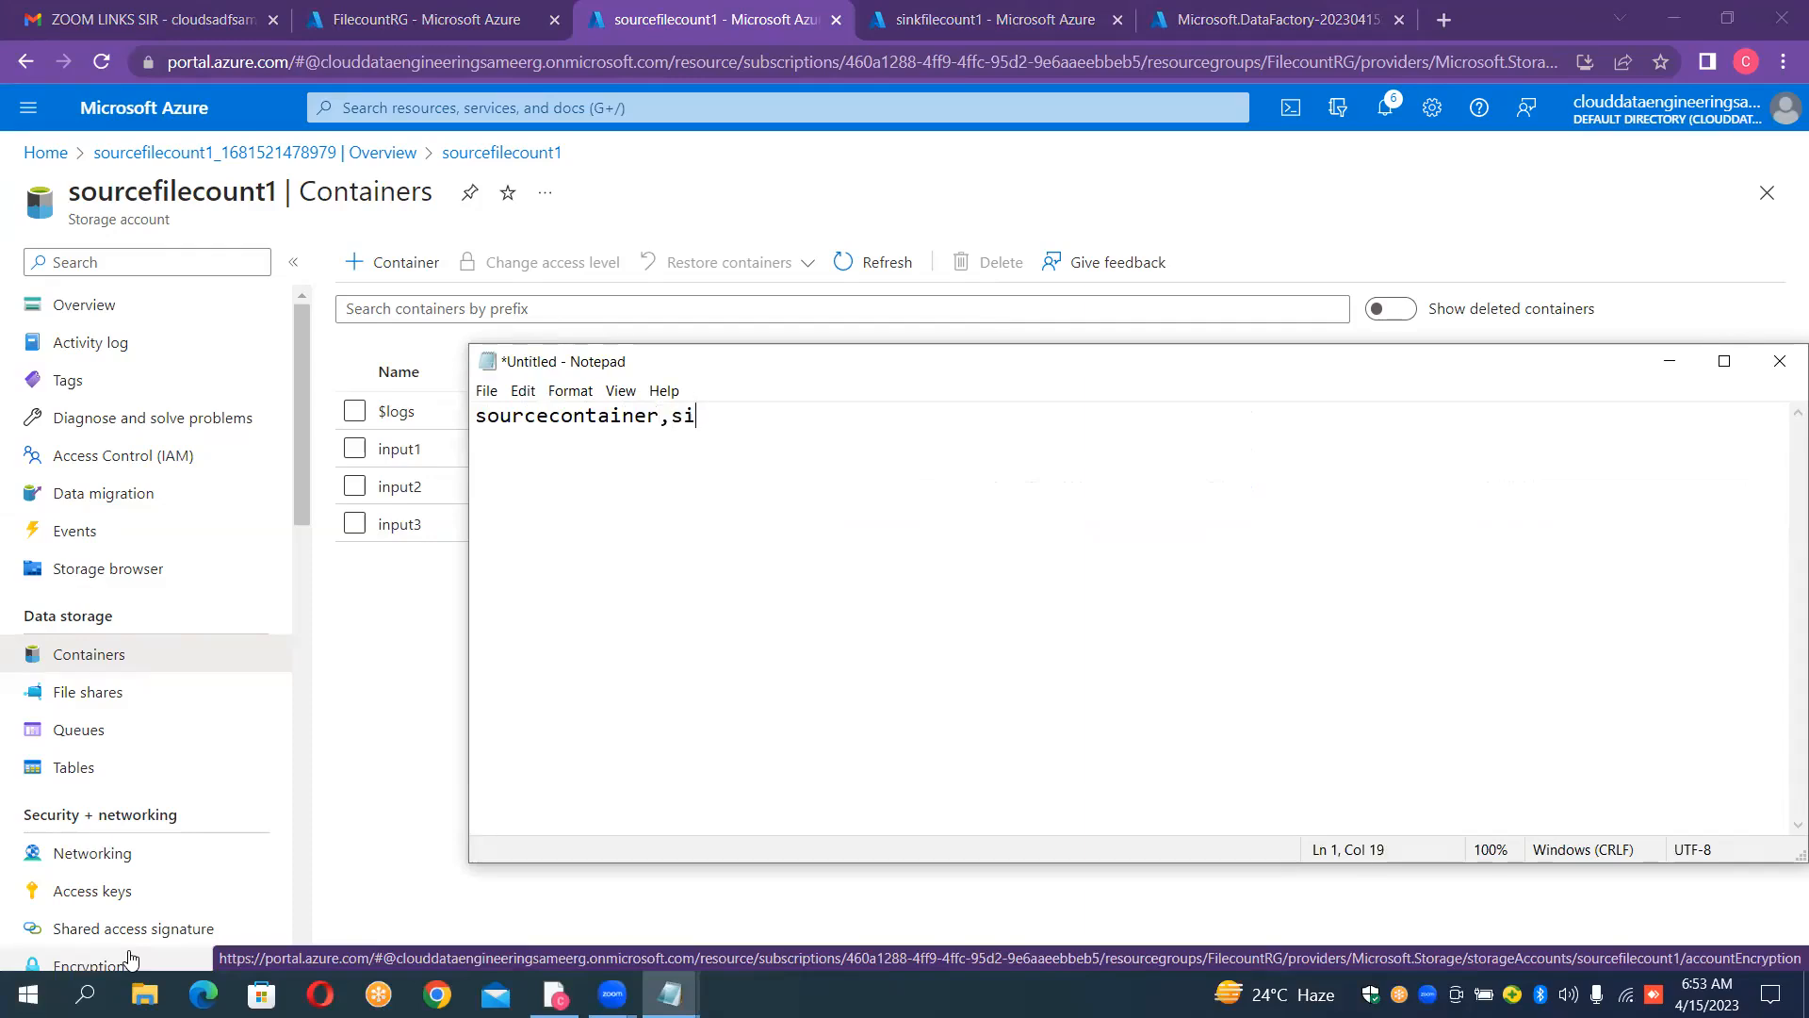
{"action": "type", "text": "nkc"}
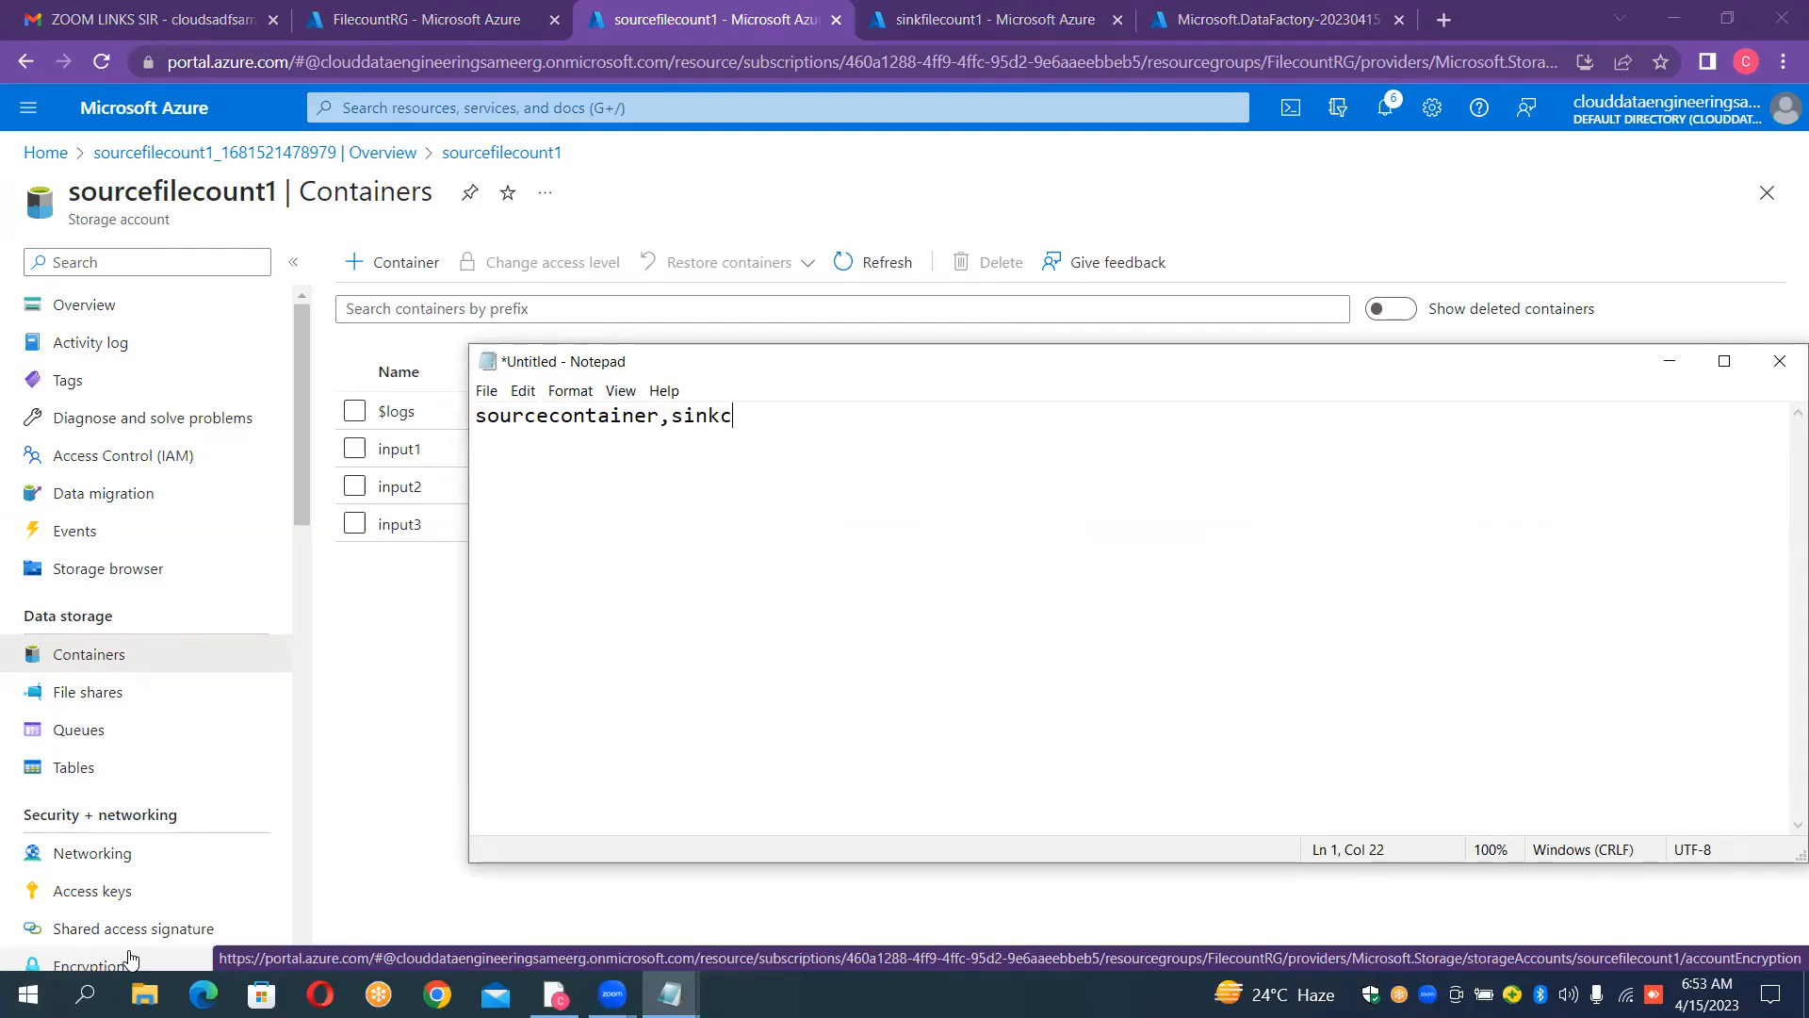
{"action": "type", "text": "ontainers"}
{"action": "key", "text": "BackSpace"}
Step: Add three mapping rows below the header: "input1,output1", "input2,output2" and "input3,output3"
{"action": "type", "text": "input1"}
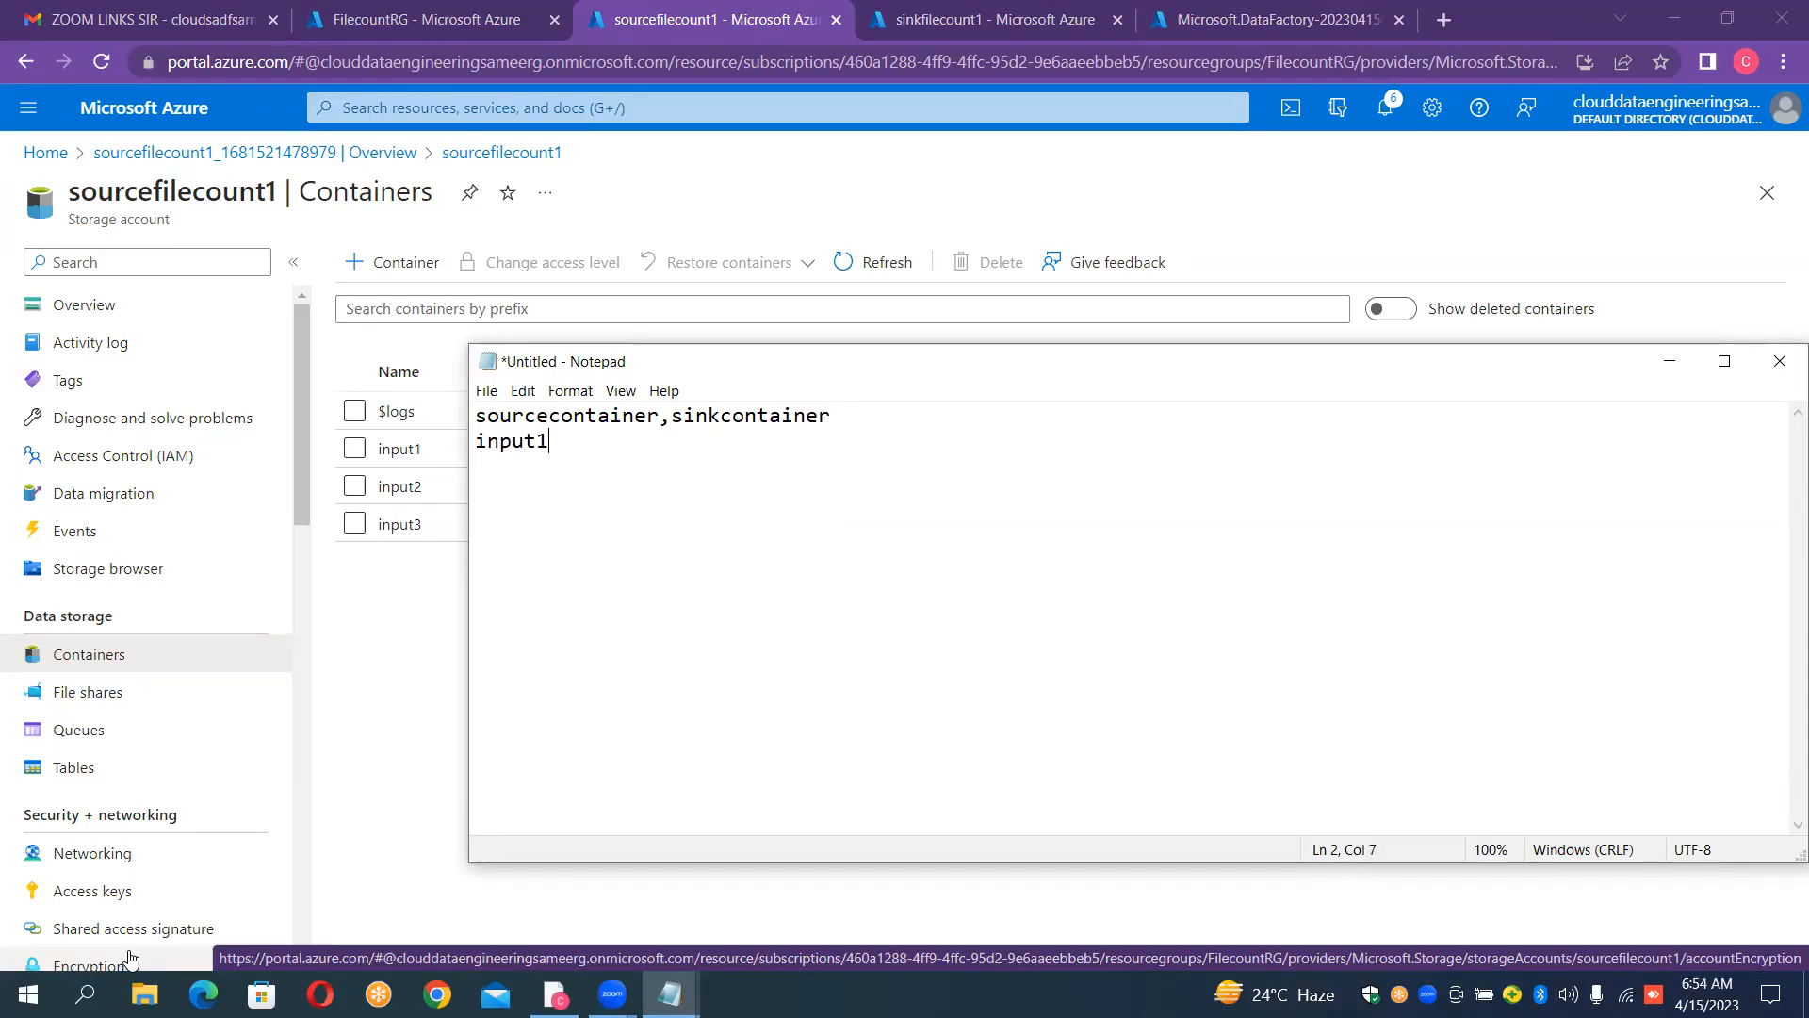
{"action": "type", "text": ",out"}
{"action": "type", "text": "put1 "}
{"action": "type", "text": "input2"}
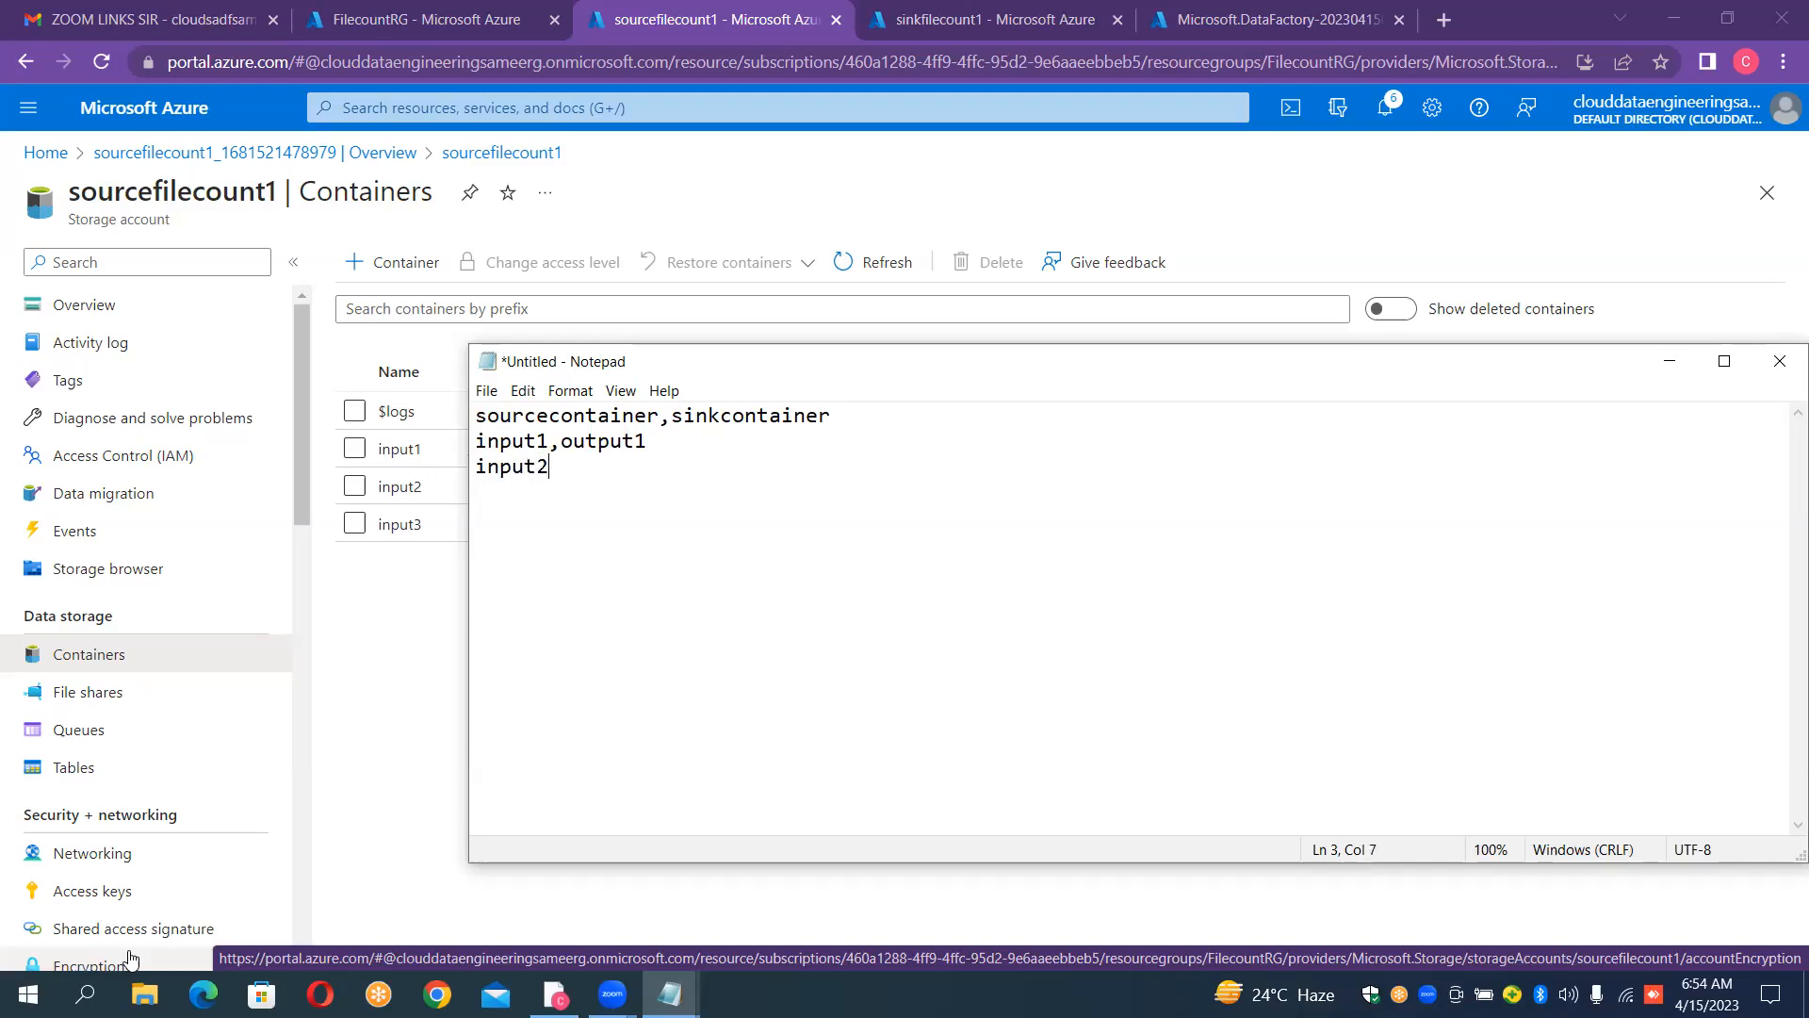
{"action": "type", "text": ",out2"}
{"action": "key", "text": "BackSpace"}
{"action": "type", "text": "put2 in"}
{"action": "type", "text": "put"}
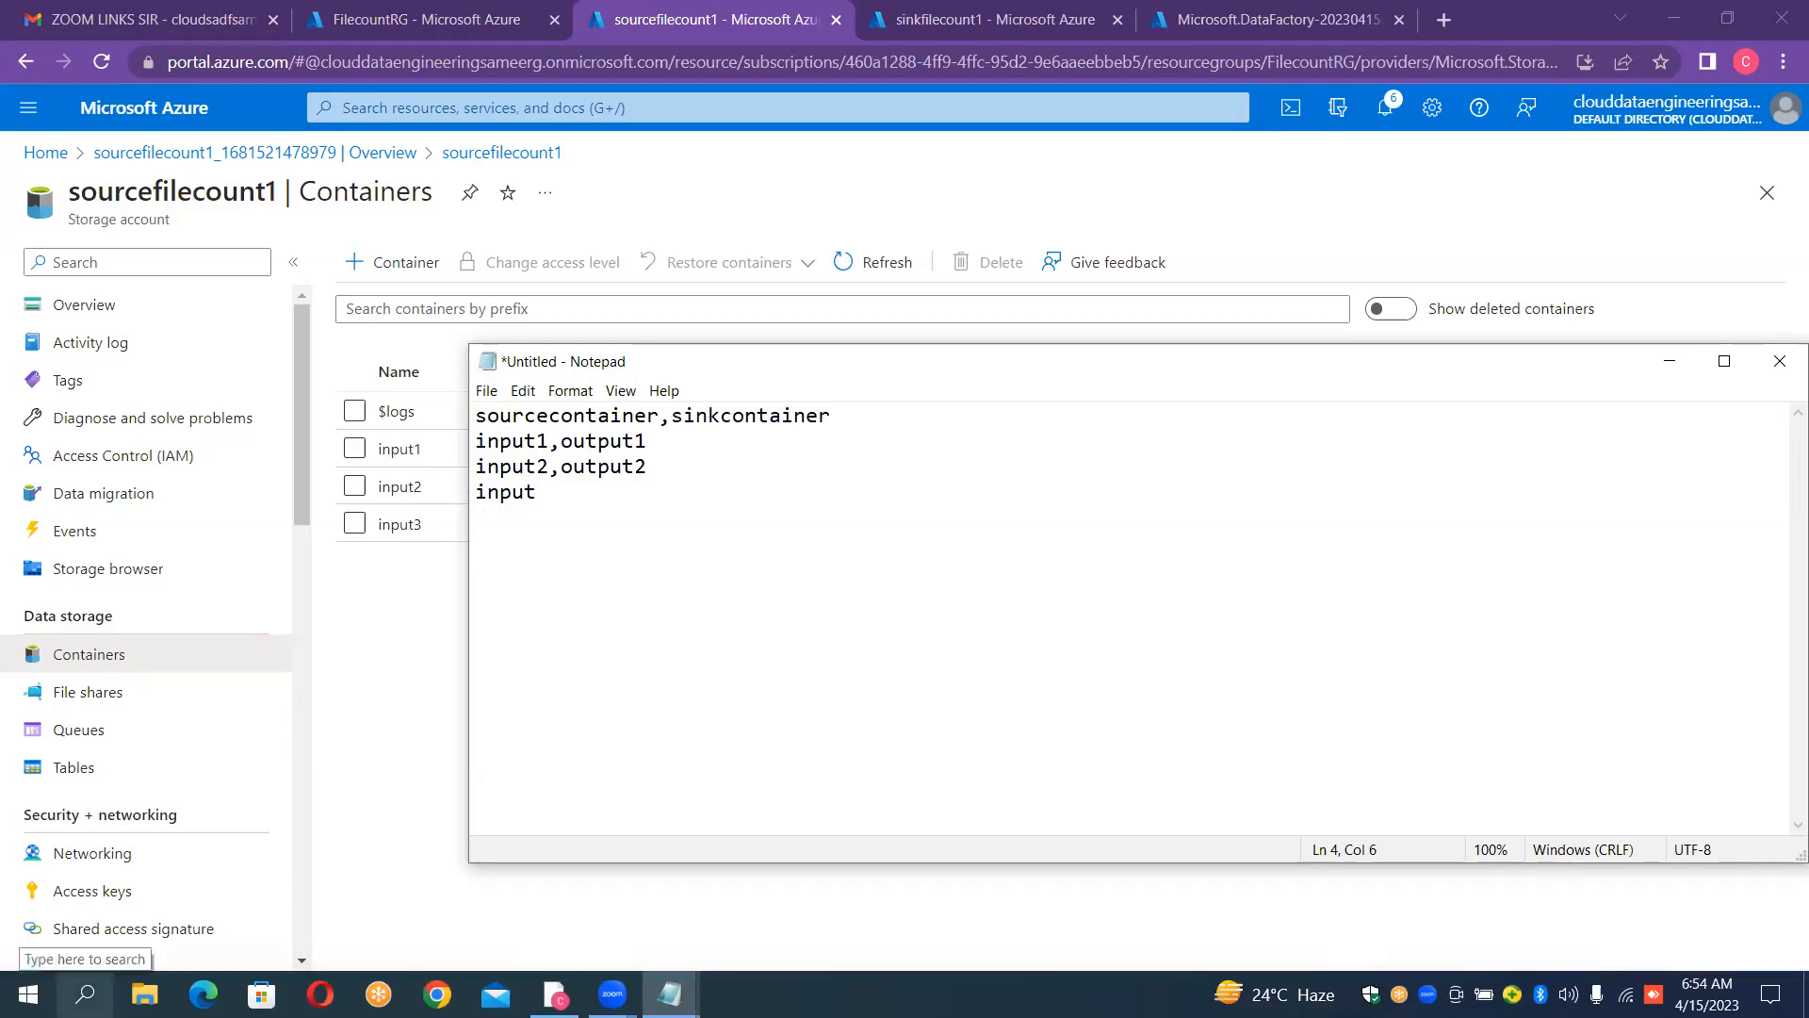
{"action": "left_click", "coordinate": [90, 984]}
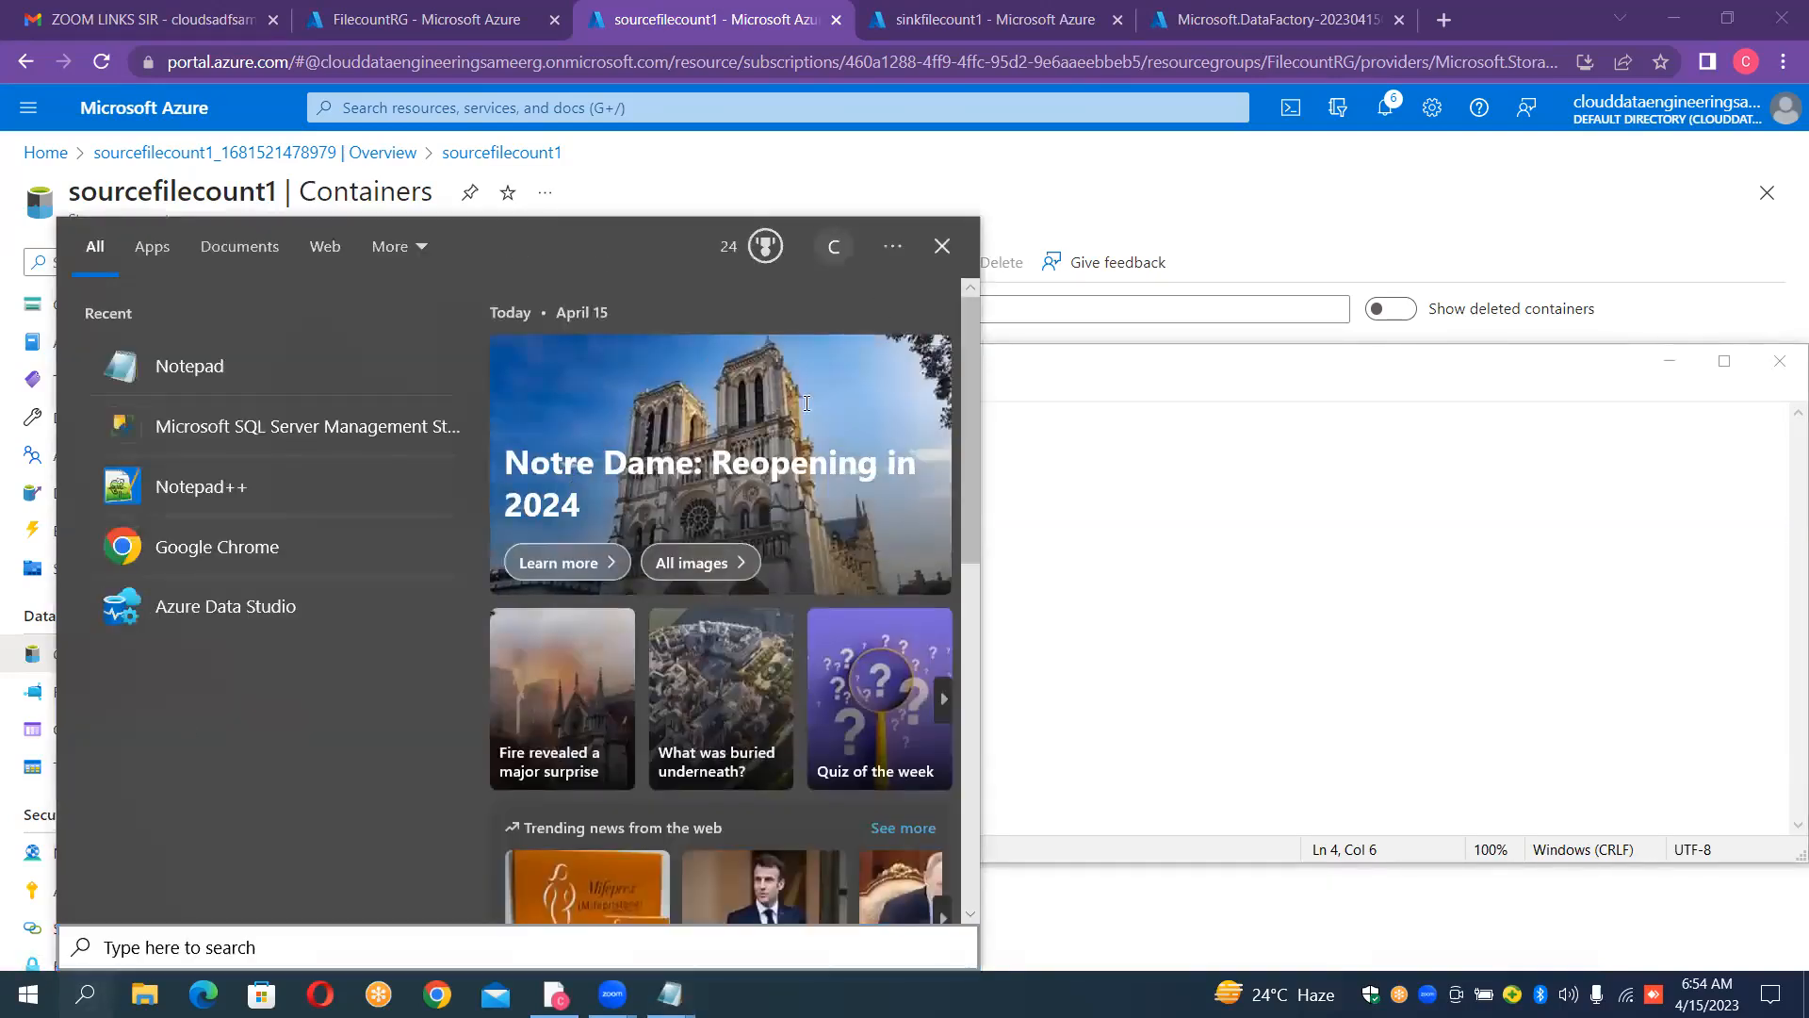
{"action": "left_click", "coordinate": [941, 248]}
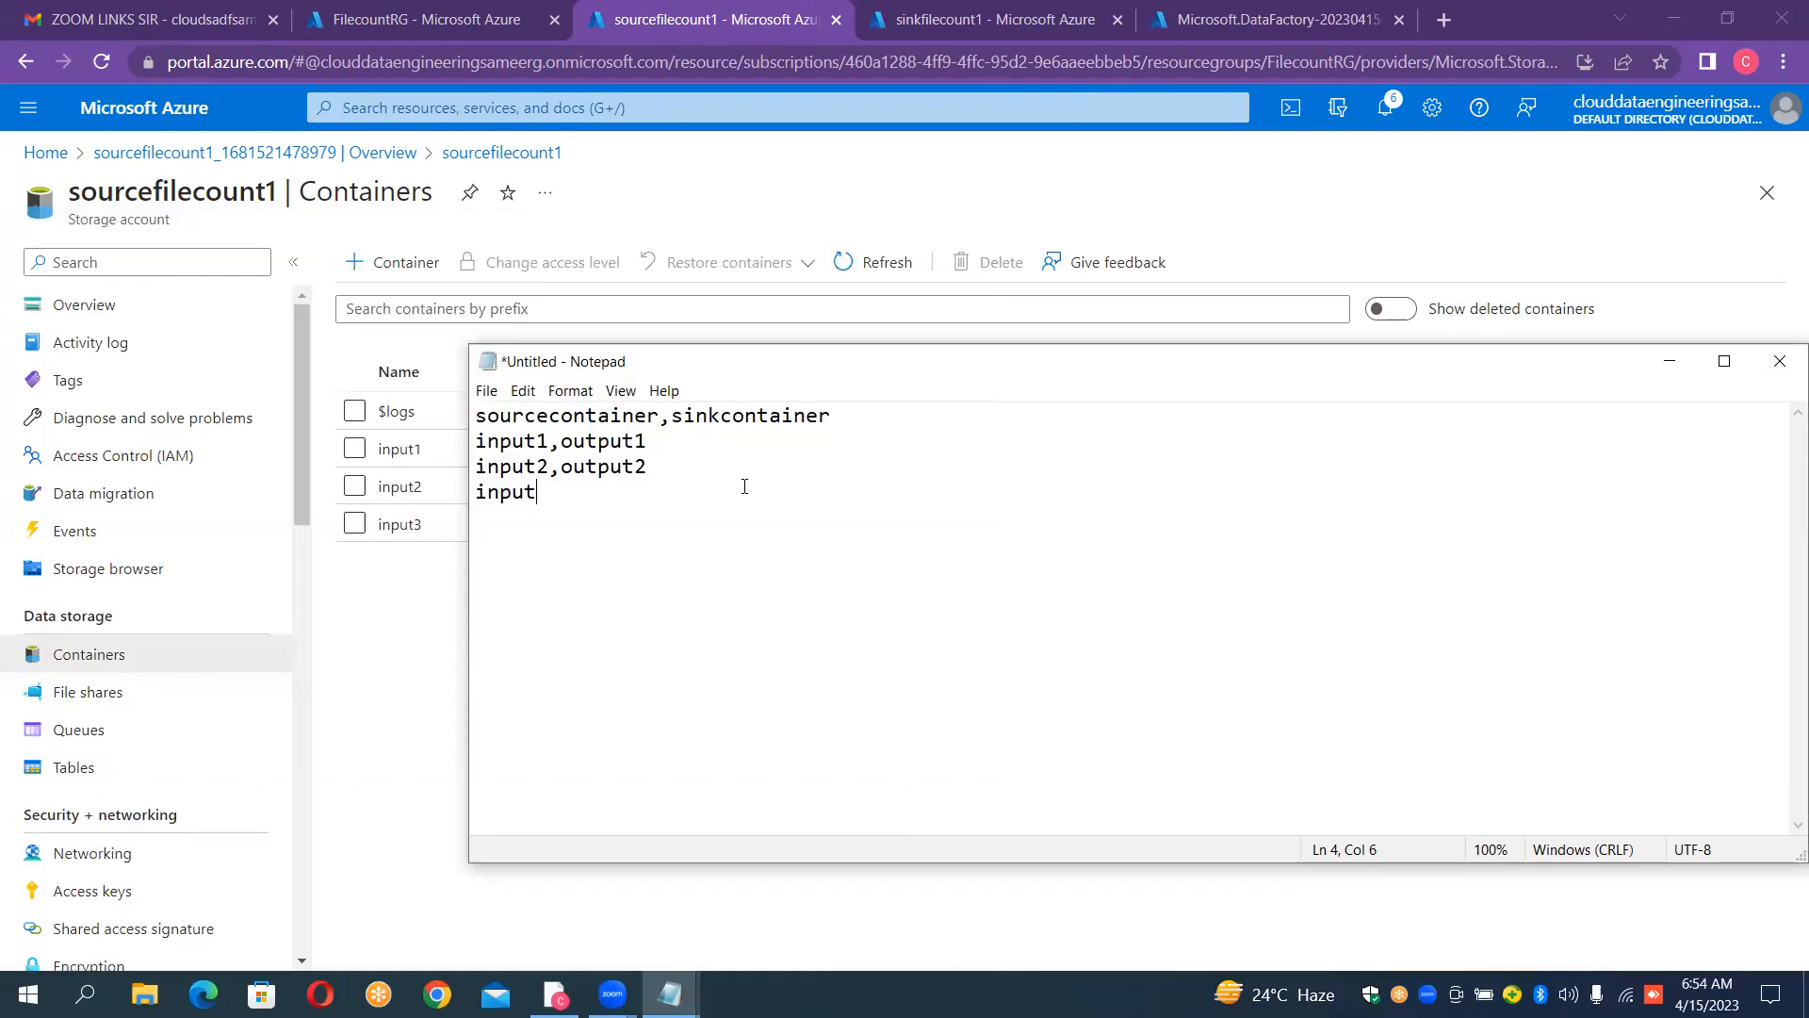
{"action": "type", "text": "3,output"}
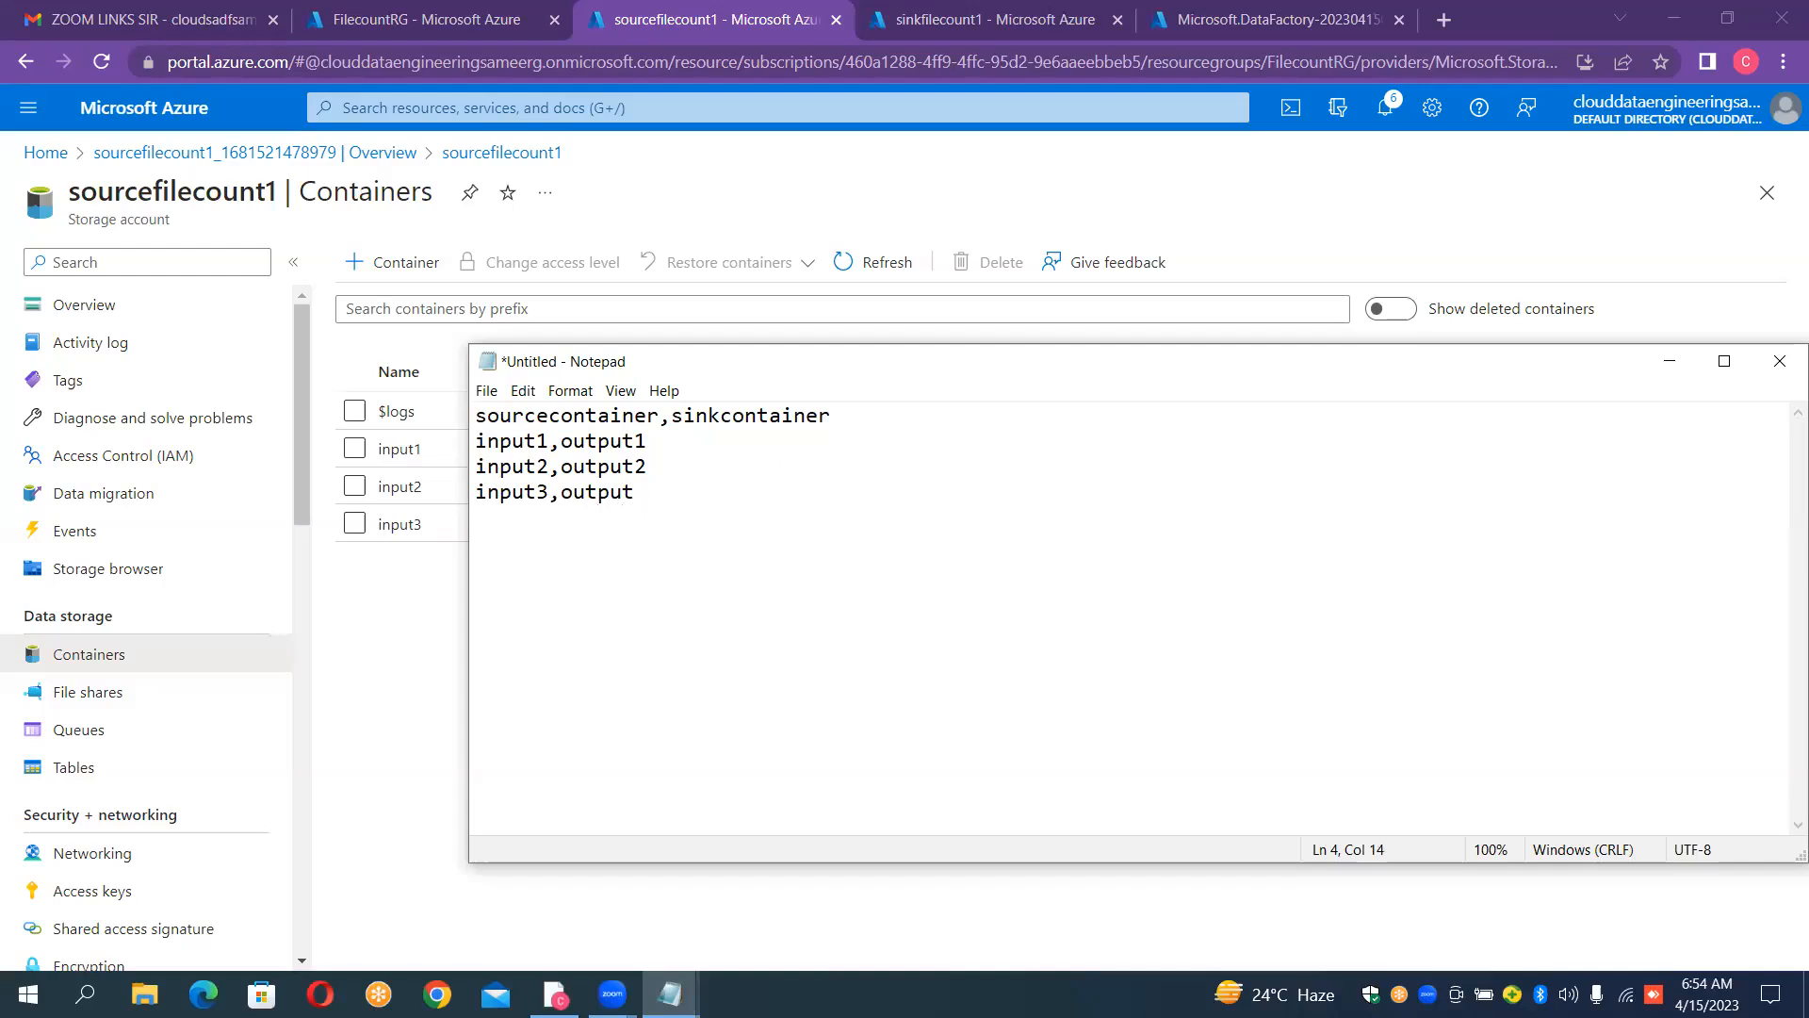
{"action": "type", "text": "3"}
Step: Start saving the document and create a new Config folder on the Desktop as the save location
{"action": "left_click", "coordinate": [488, 393]}
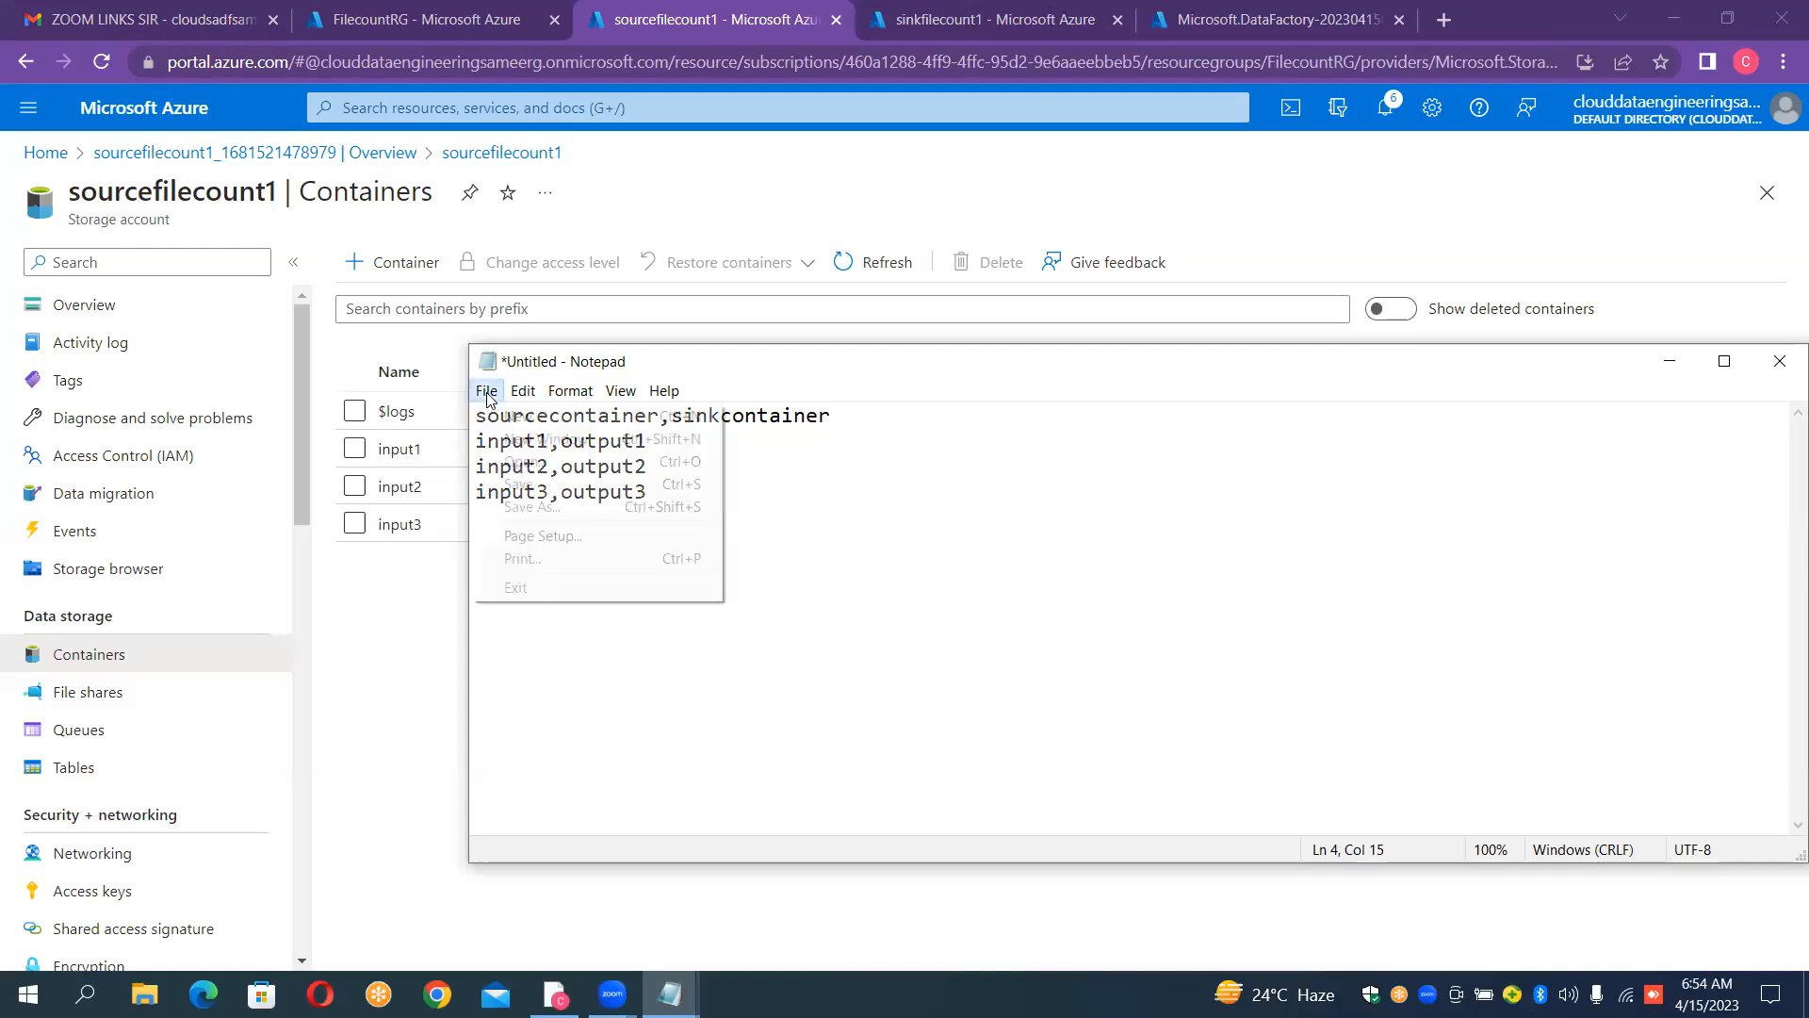
{"action": "left_click", "coordinate": [526, 487]}
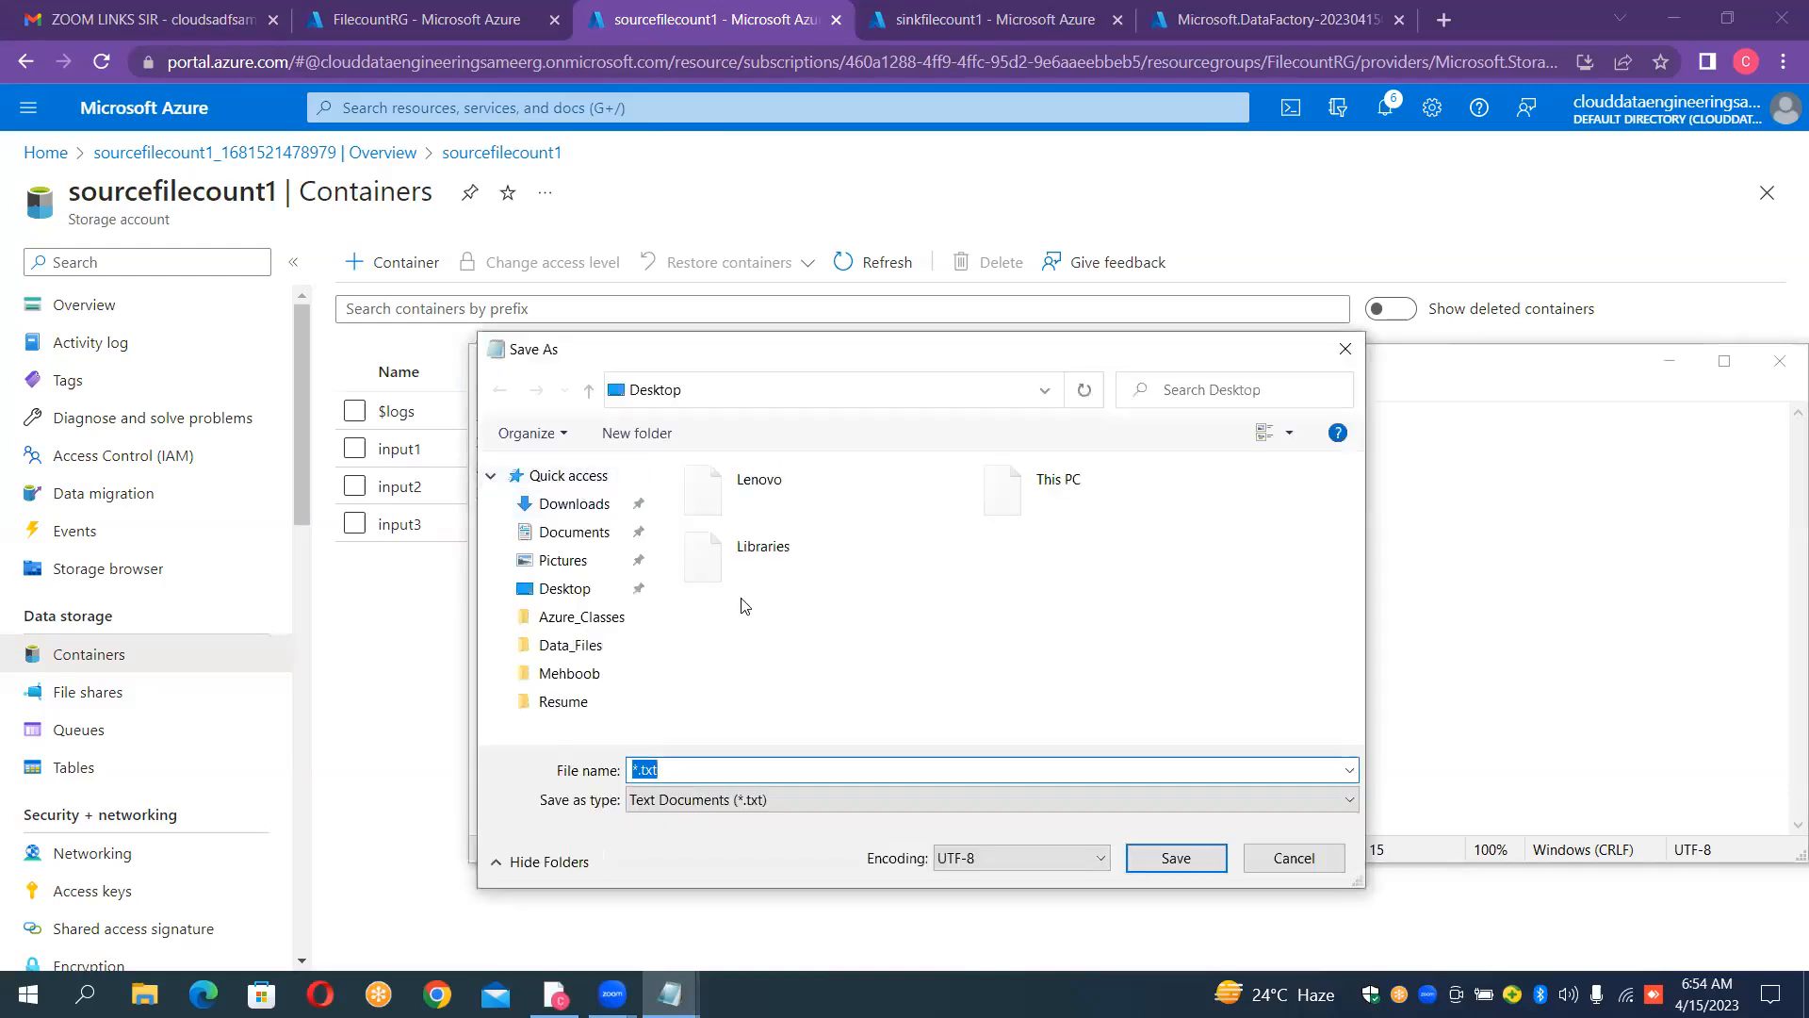
{"action": "left_click", "coordinate": [565, 598]}
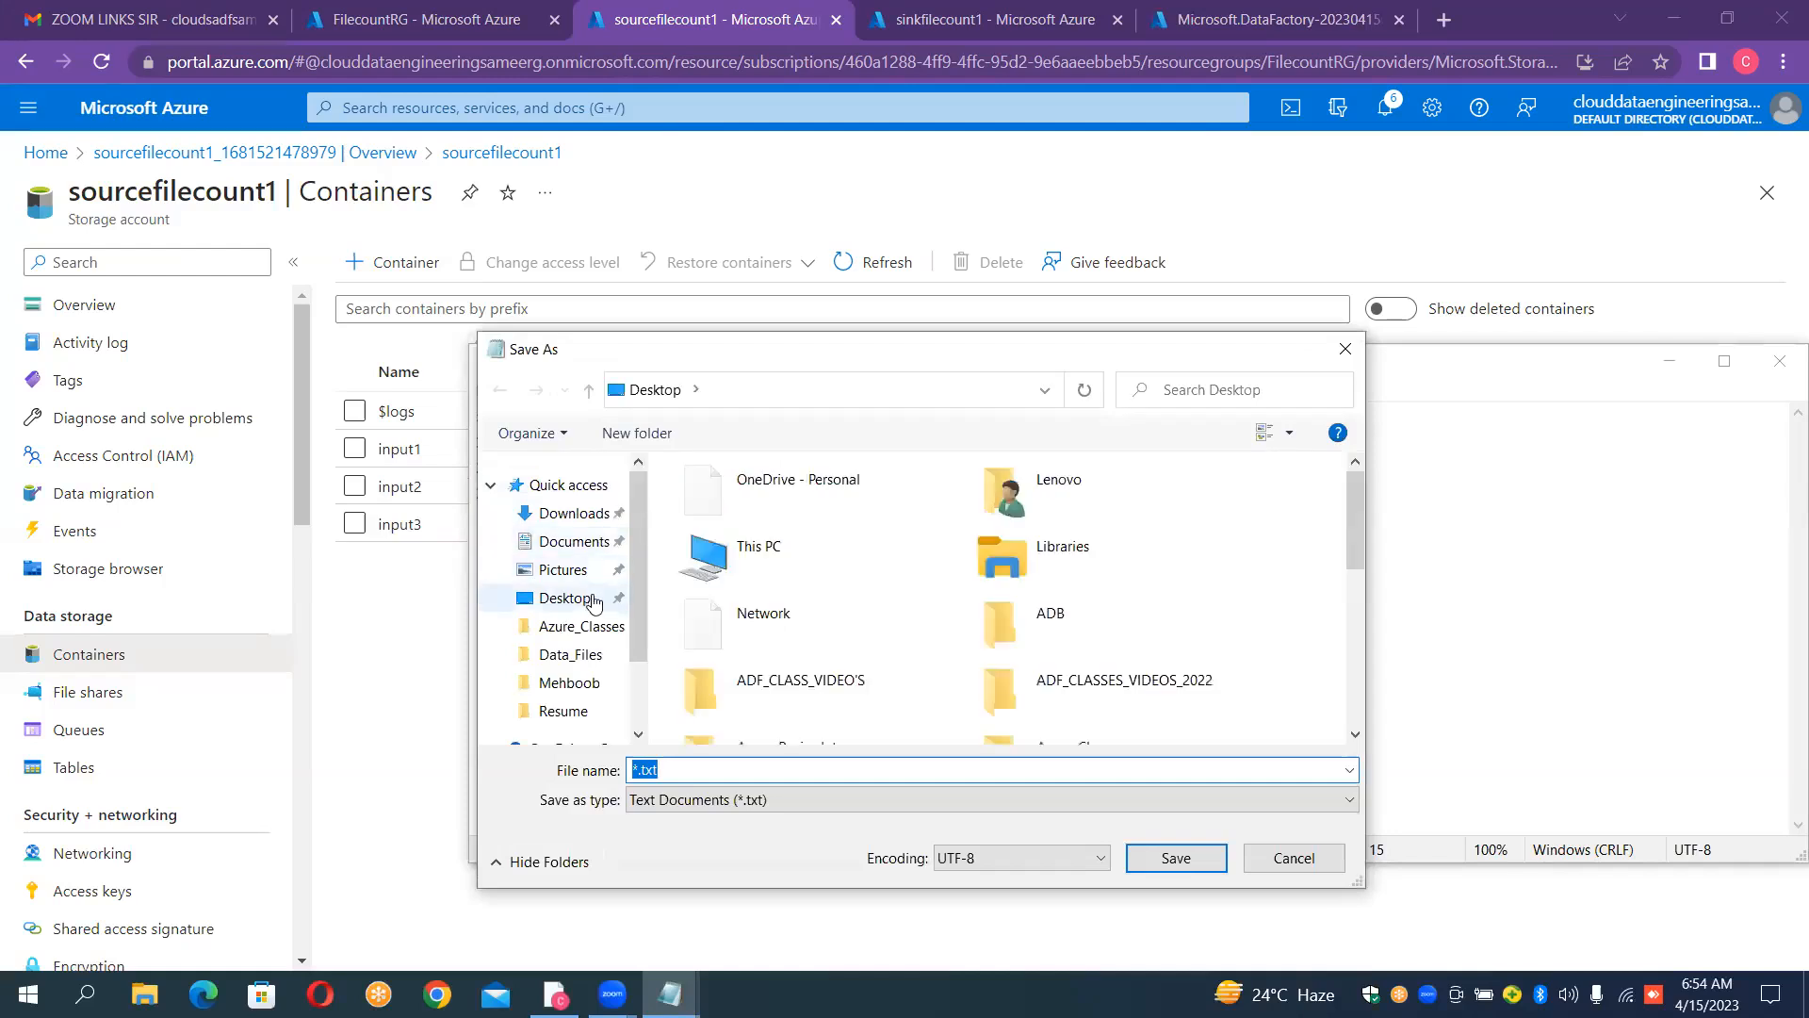
{"action": "left_click", "coordinate": [756, 768]}
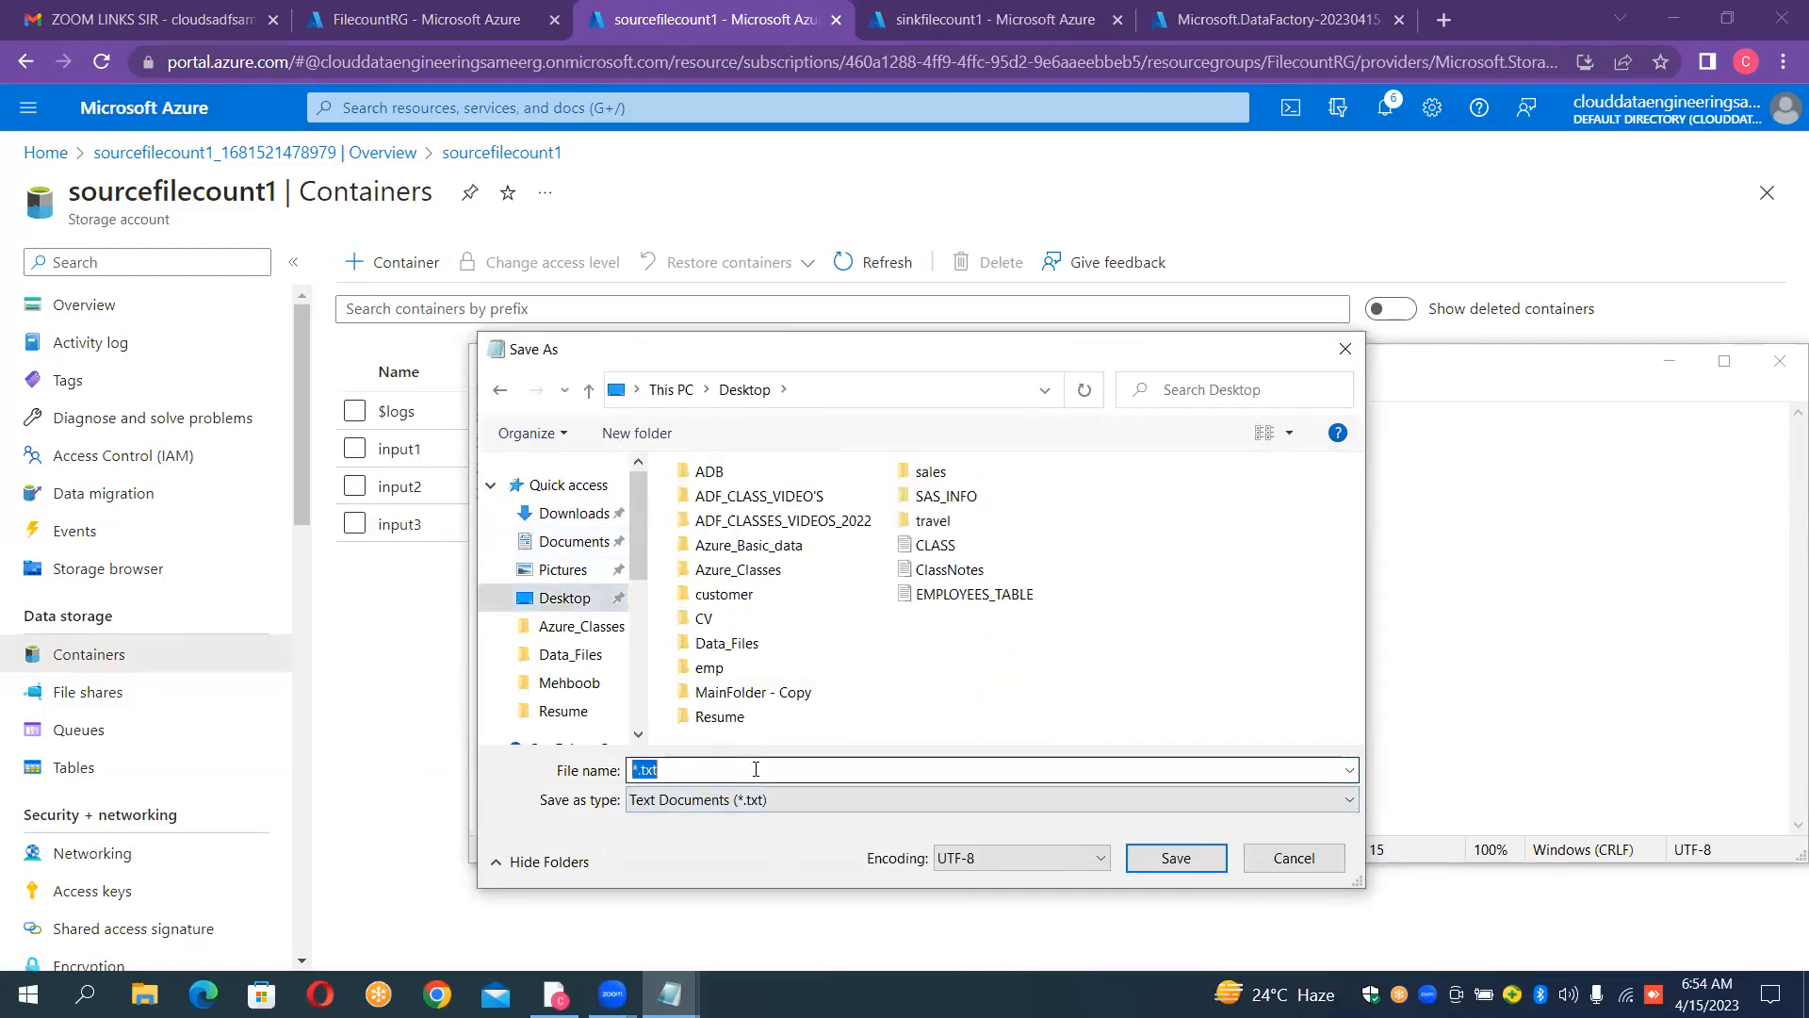
{"action": "left_click", "coordinate": [963, 665]}
{"action": "right_click", "coordinate": [960, 657]}
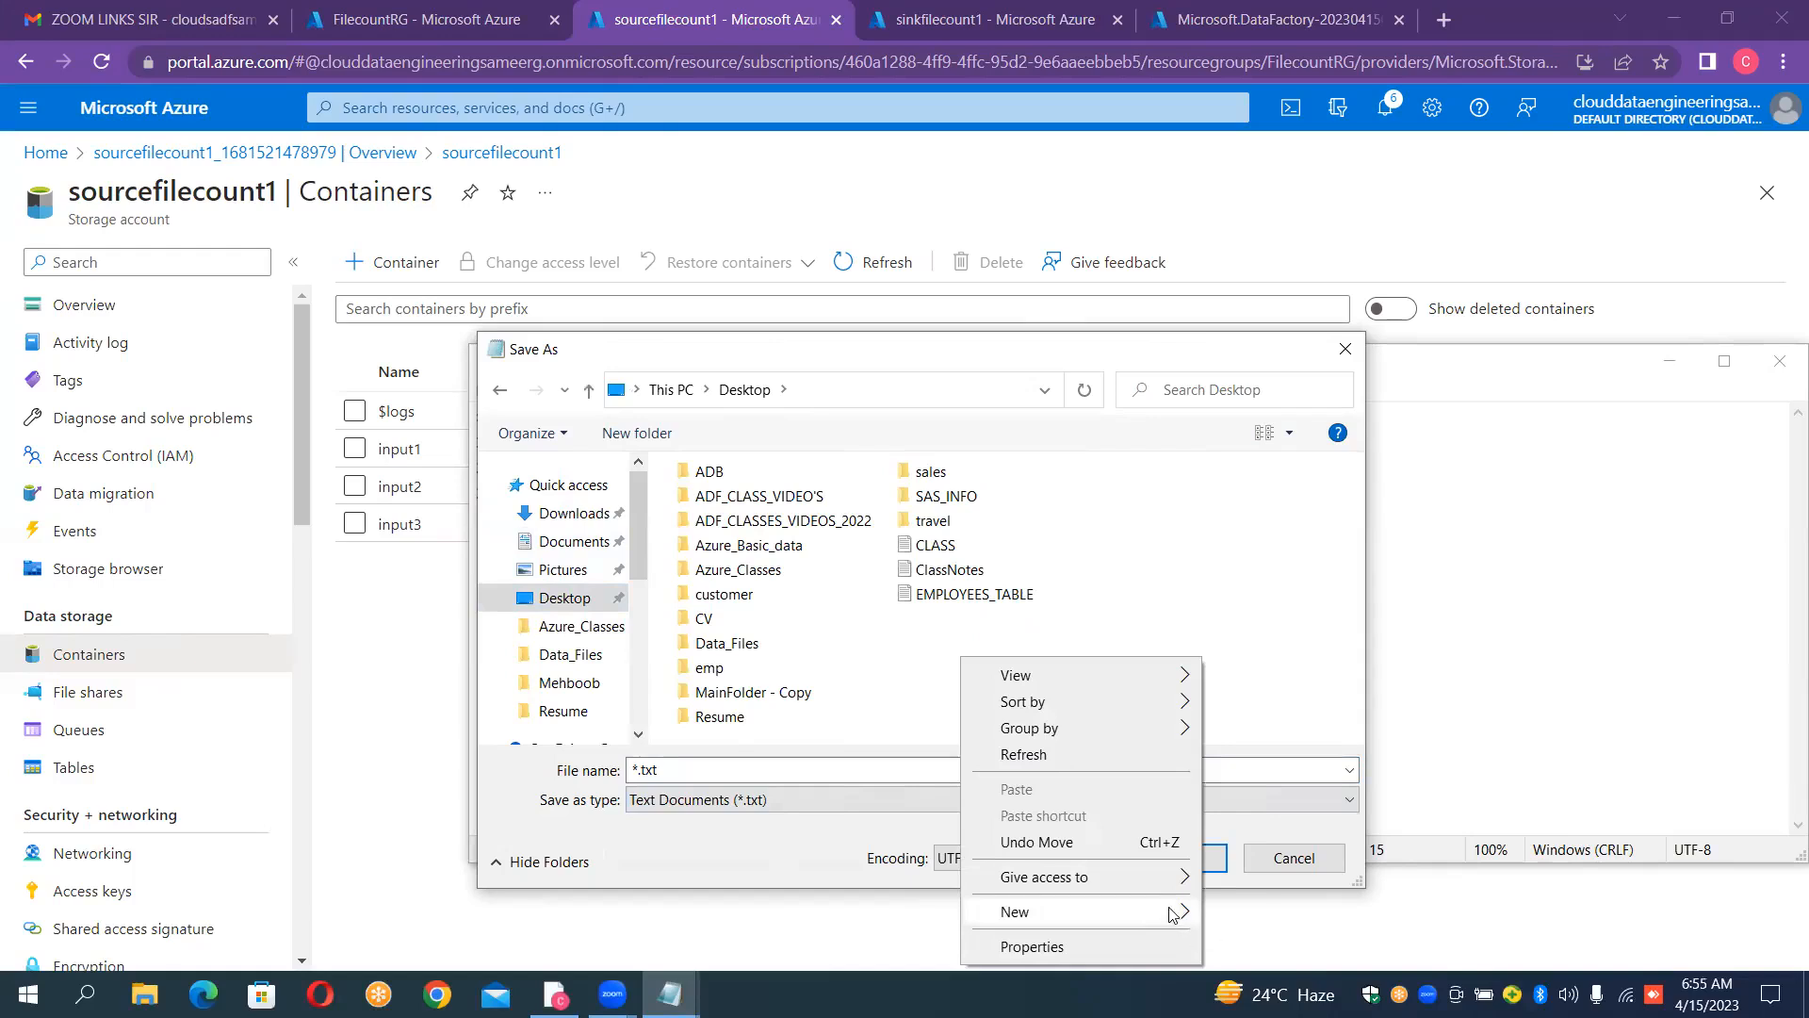
{"action": "mouse_move", "coordinate": [1173, 914]}
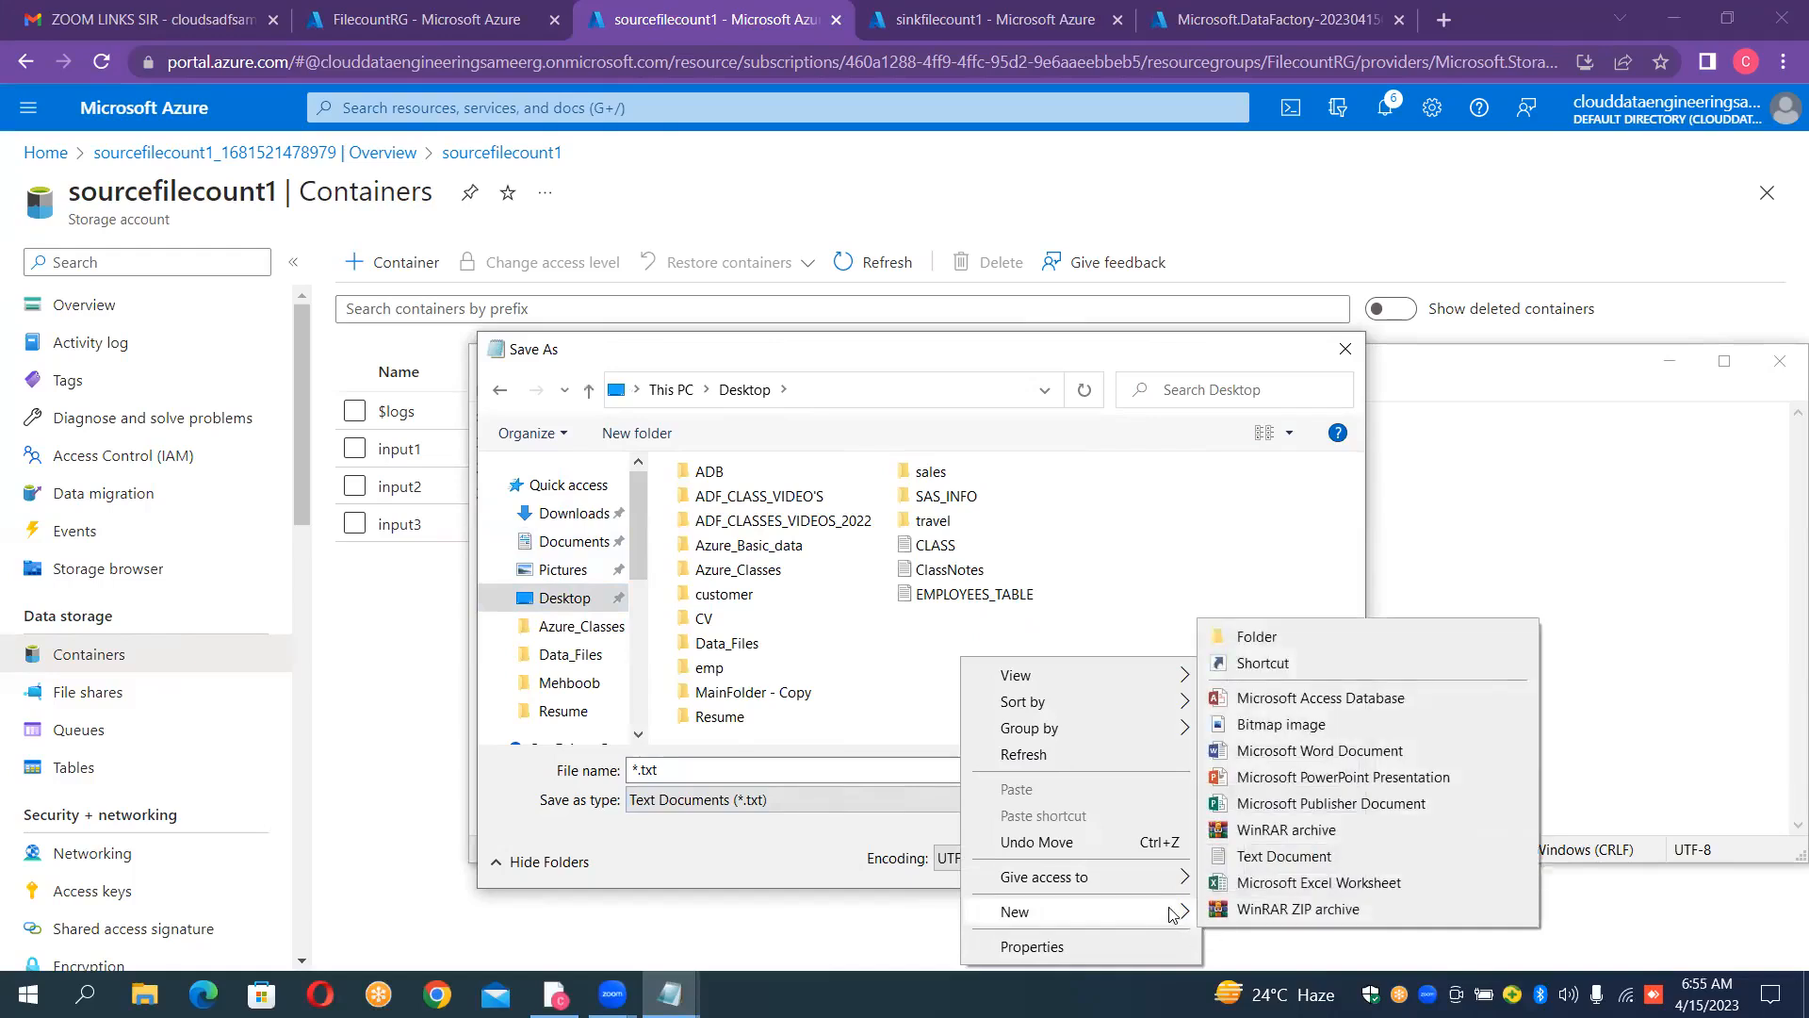
{"action": "left_click", "coordinate": [1257, 636]}
{"action": "key", "text": "BackSpace"}
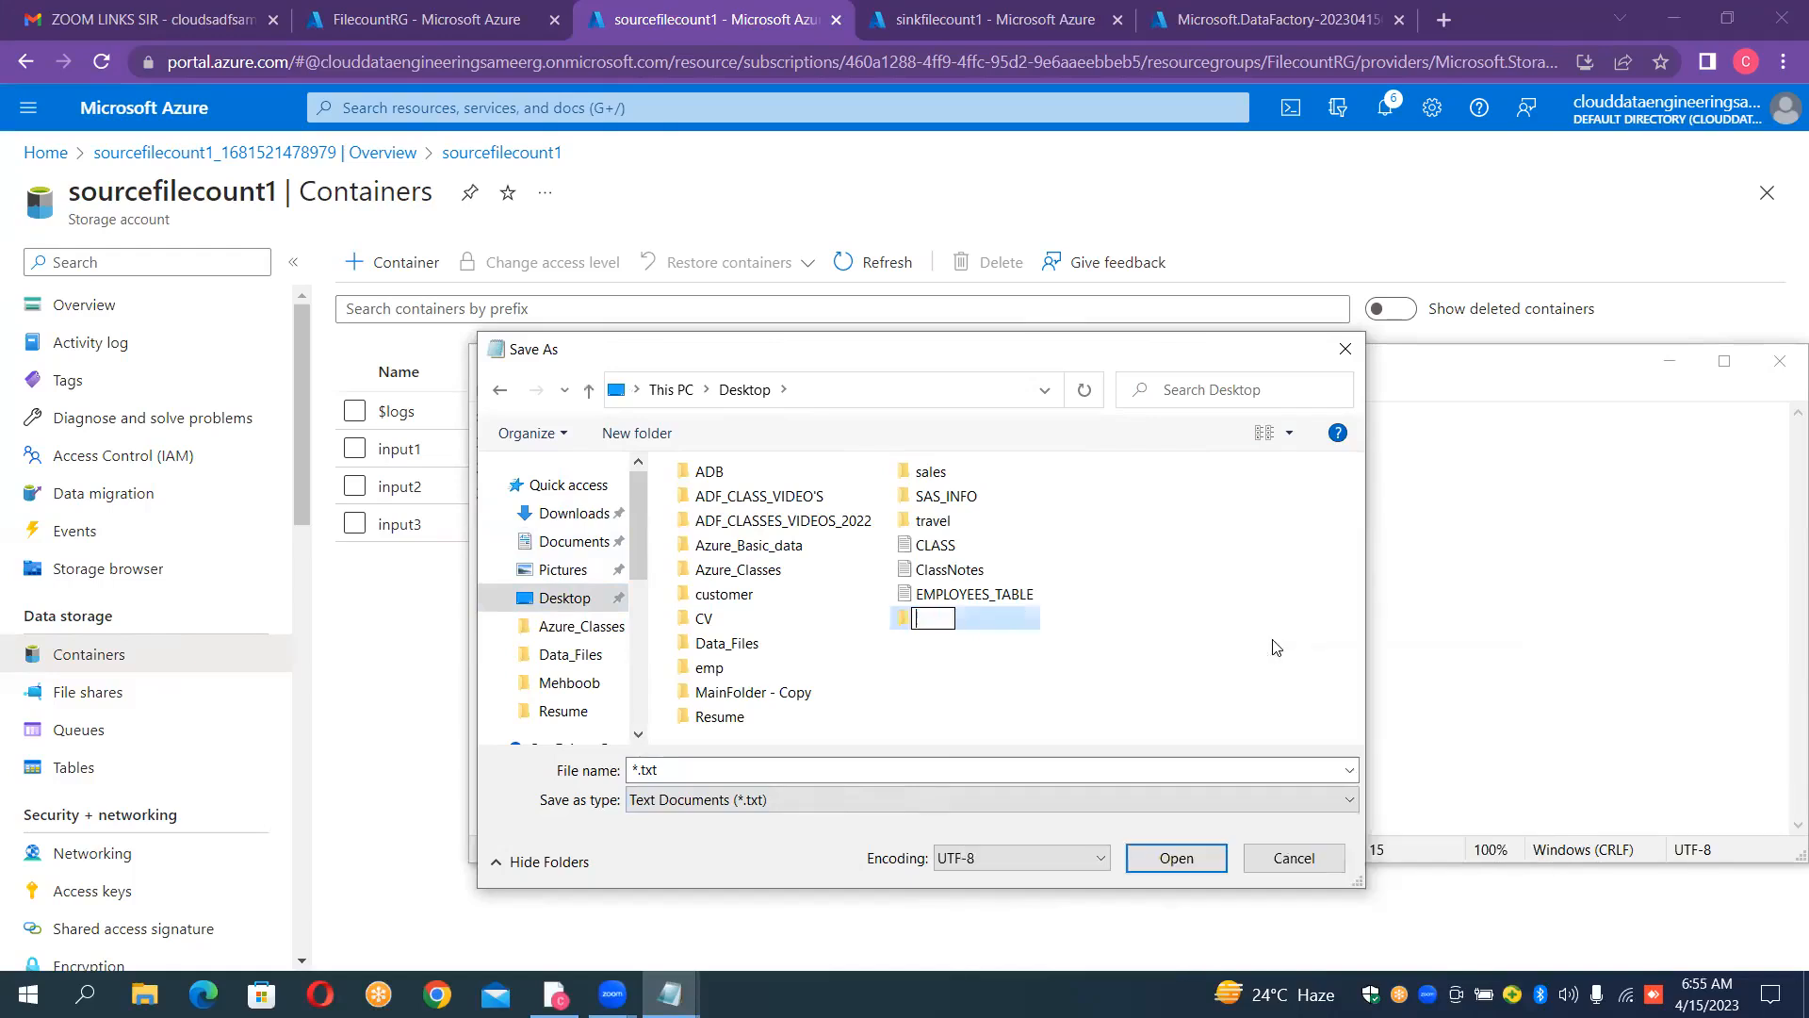
{"action": "type", "text": "Config"}
{"action": "key", "text": "Return"}
{"action": "key", "text": "Return"}
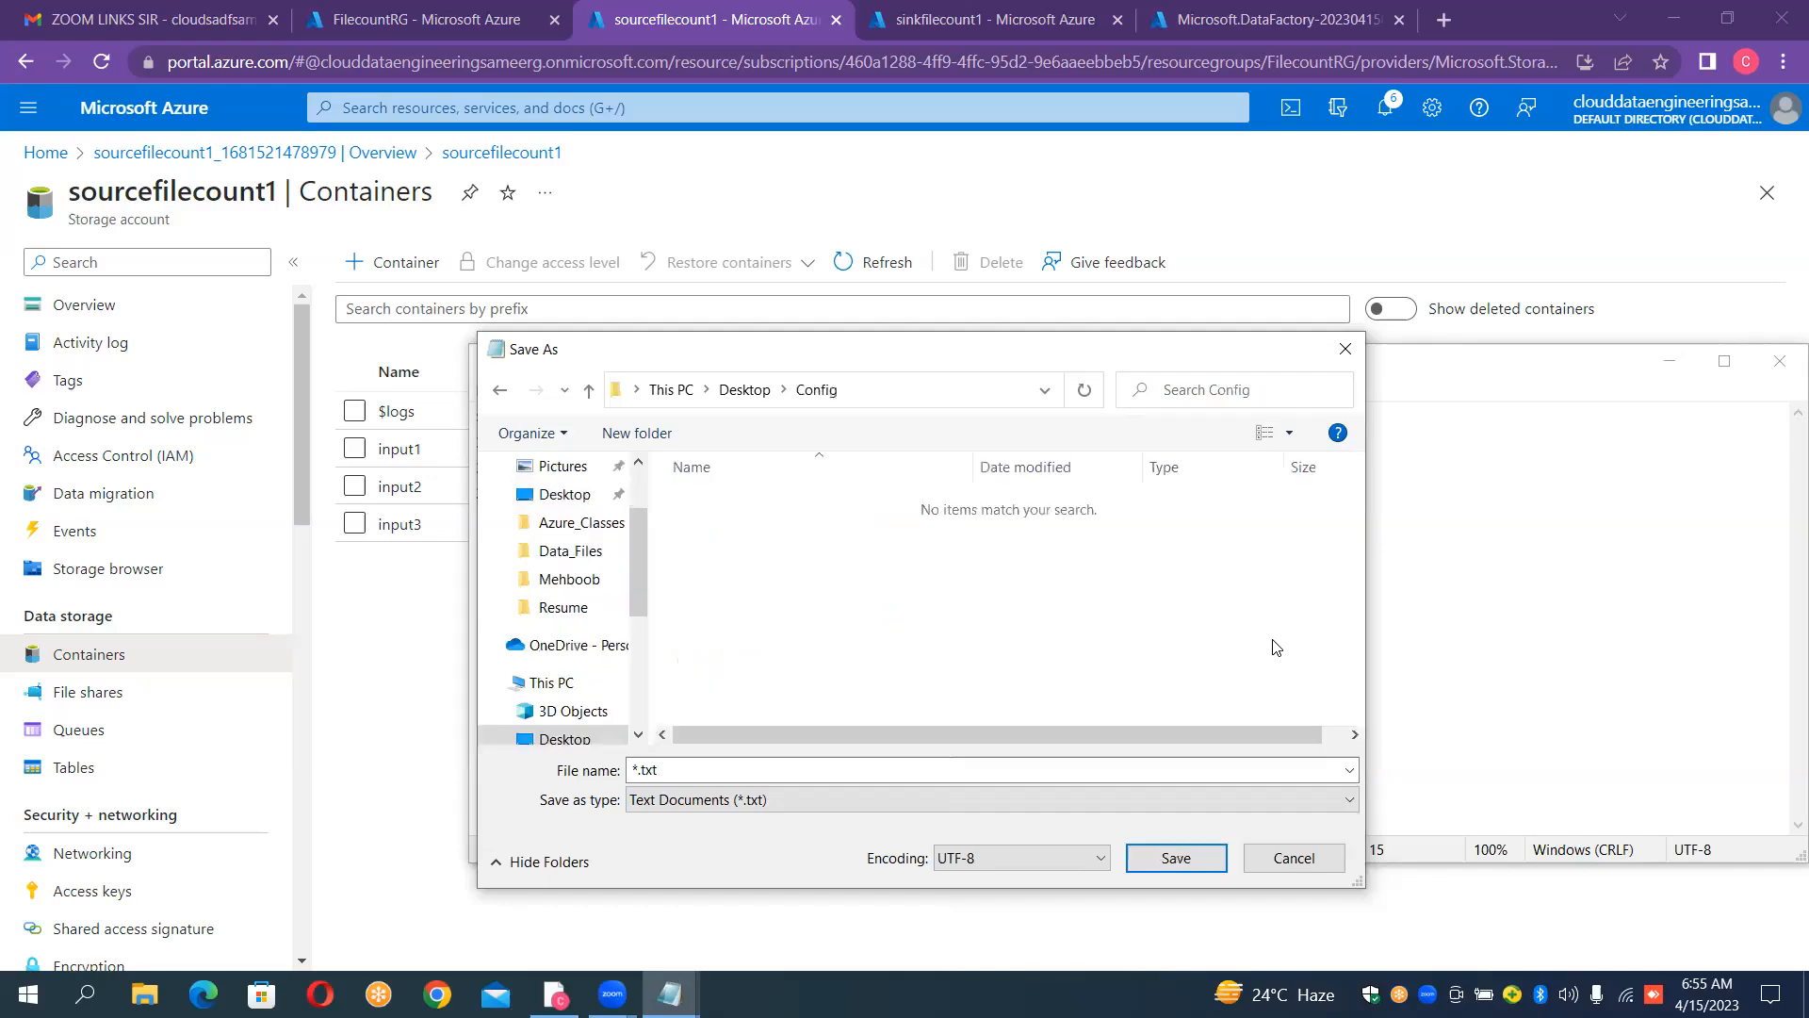
Step: Save the document in the Config folder as "Config.csv", in quotation marks, with the file type All Files
{"action": "double_click", "coordinate": [861, 769]}
{"action": "key", "text": "BackSpace"}
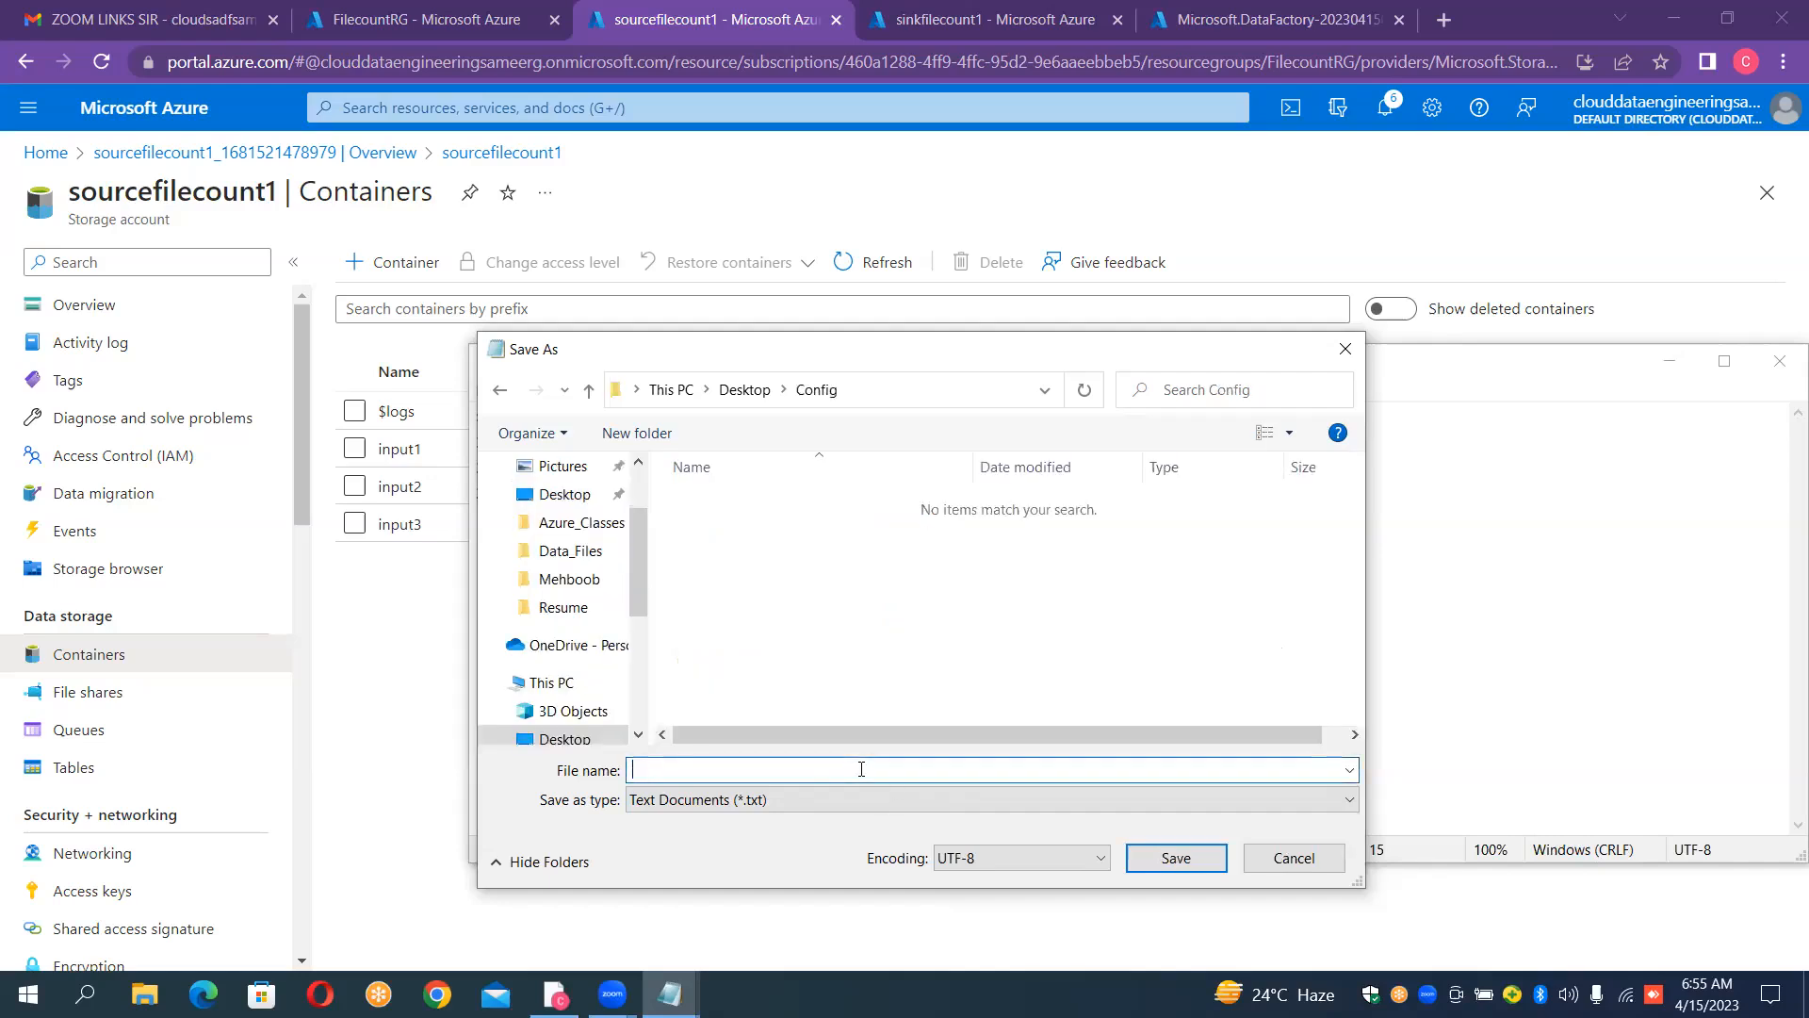
{"action": "type", "text": "Config.csv"}
{"action": "left_click", "coordinate": [633, 770]}
{"action": "type", "text": "\""}
{"action": "left_click", "coordinate": [827, 799]}
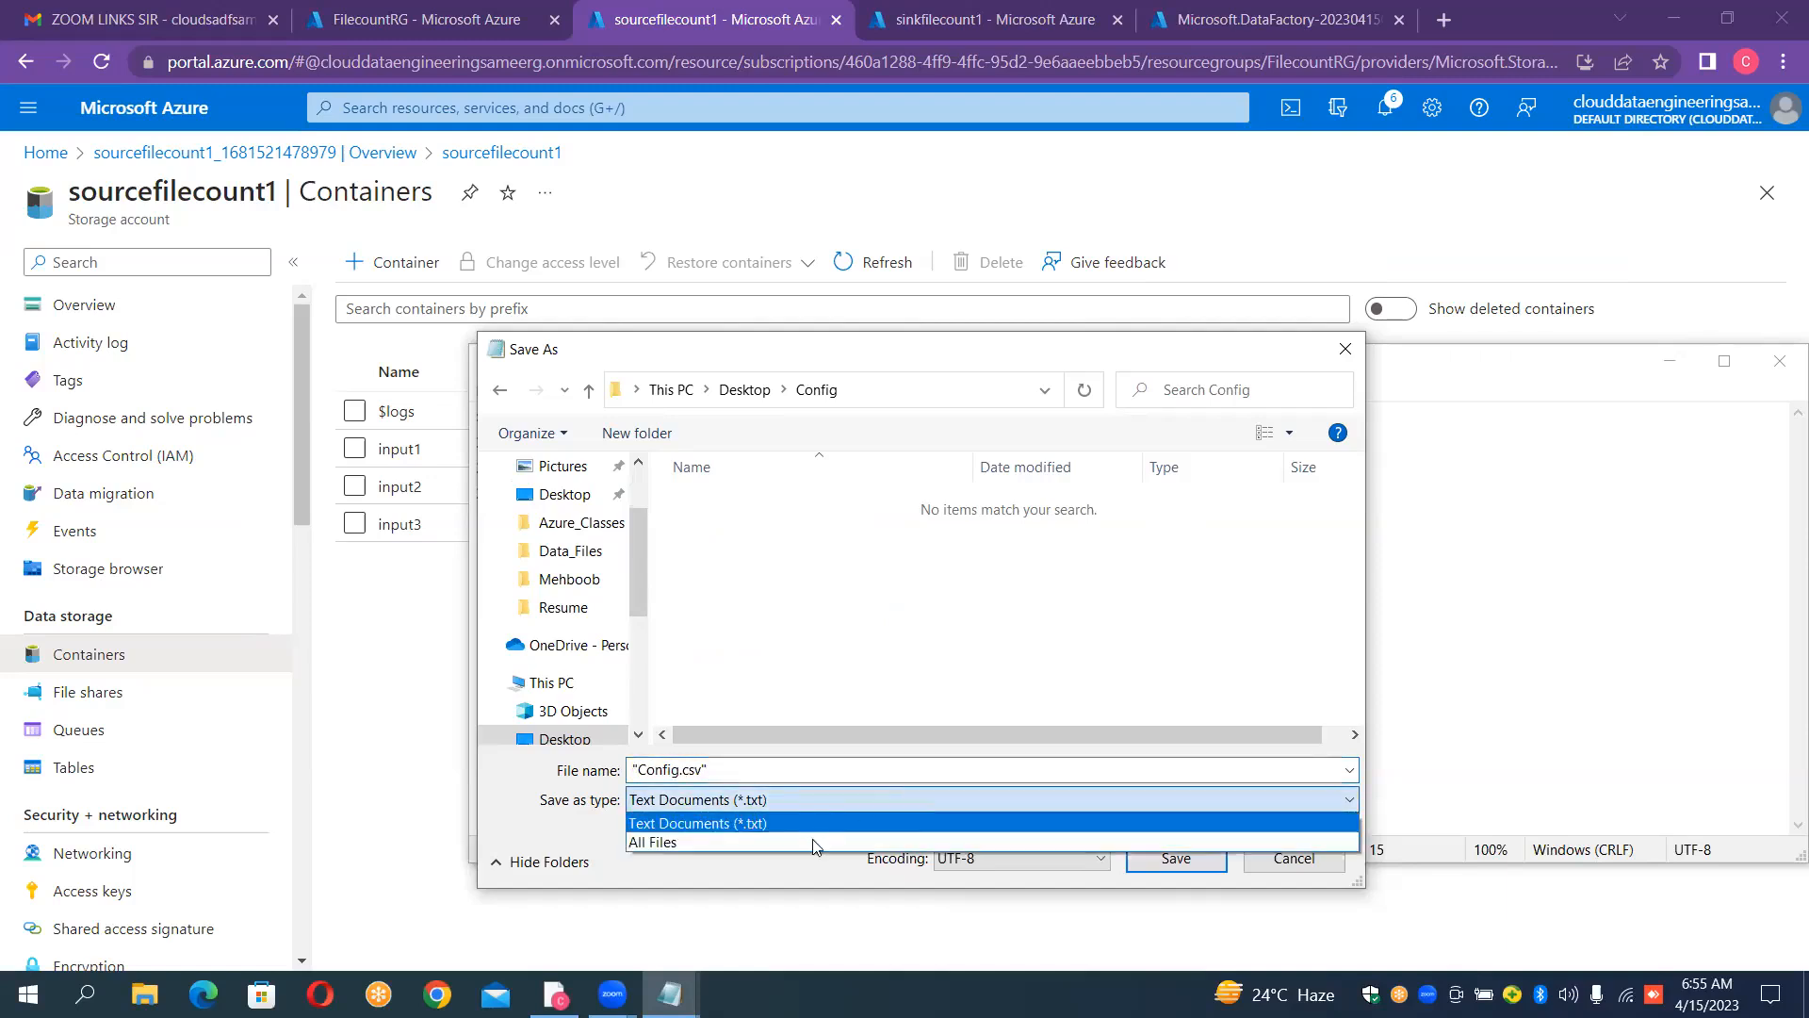
{"action": "left_click", "coordinate": [812, 842]}
{"action": "left_click", "coordinate": [1211, 860]}
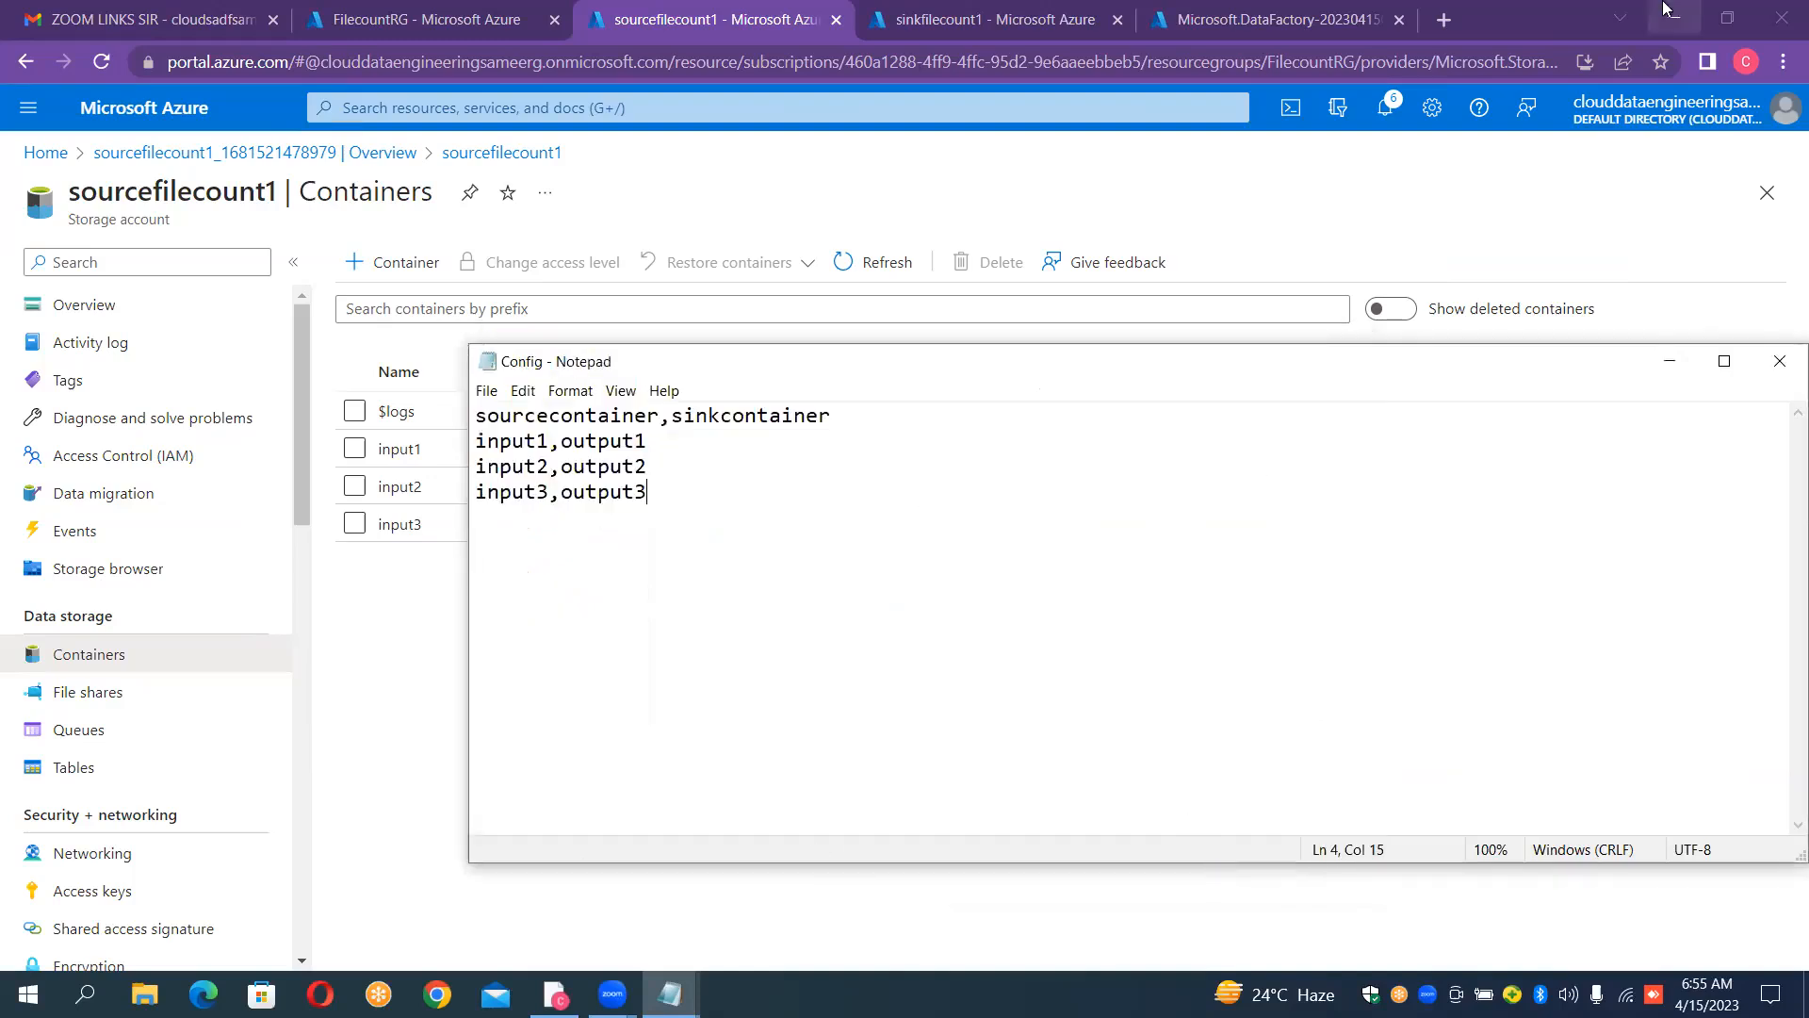
Step: Minimize the browser and Notepad, and open the Config CSV file from the desktop's Config folder in Excel
{"action": "left_click", "coordinate": [1664, 17]}
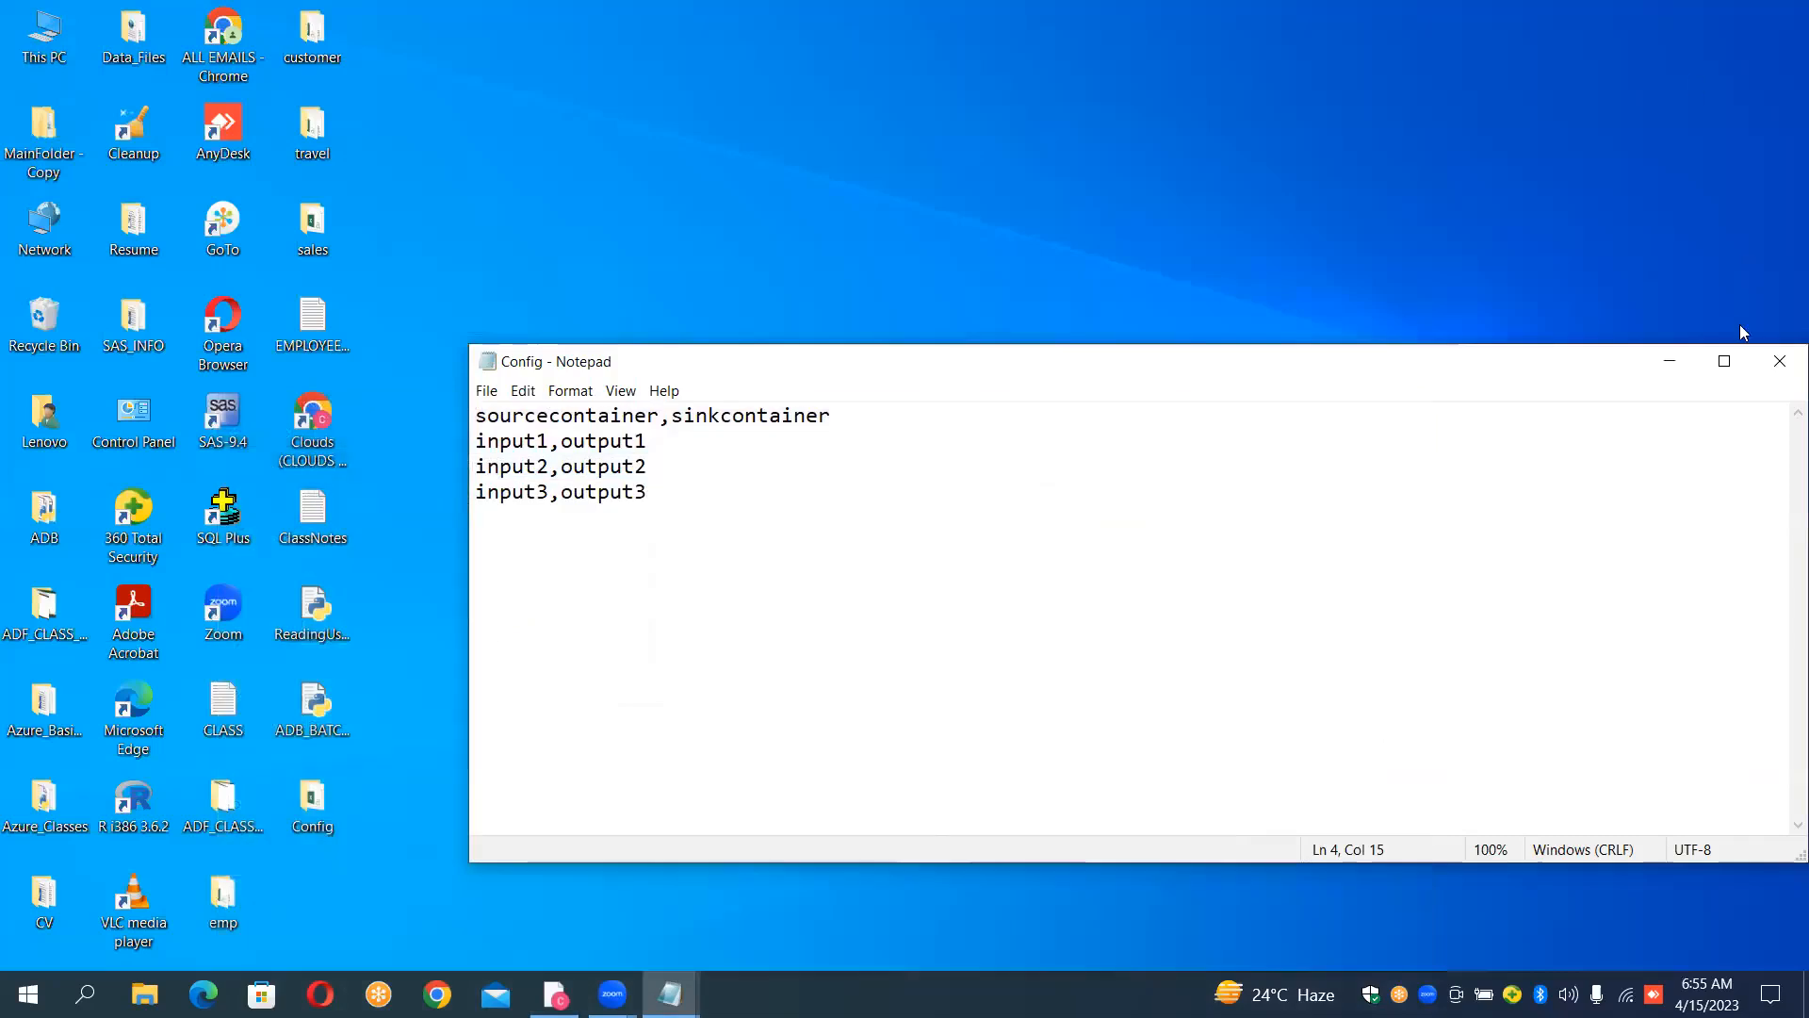
{"action": "left_click", "coordinate": [1673, 361]}
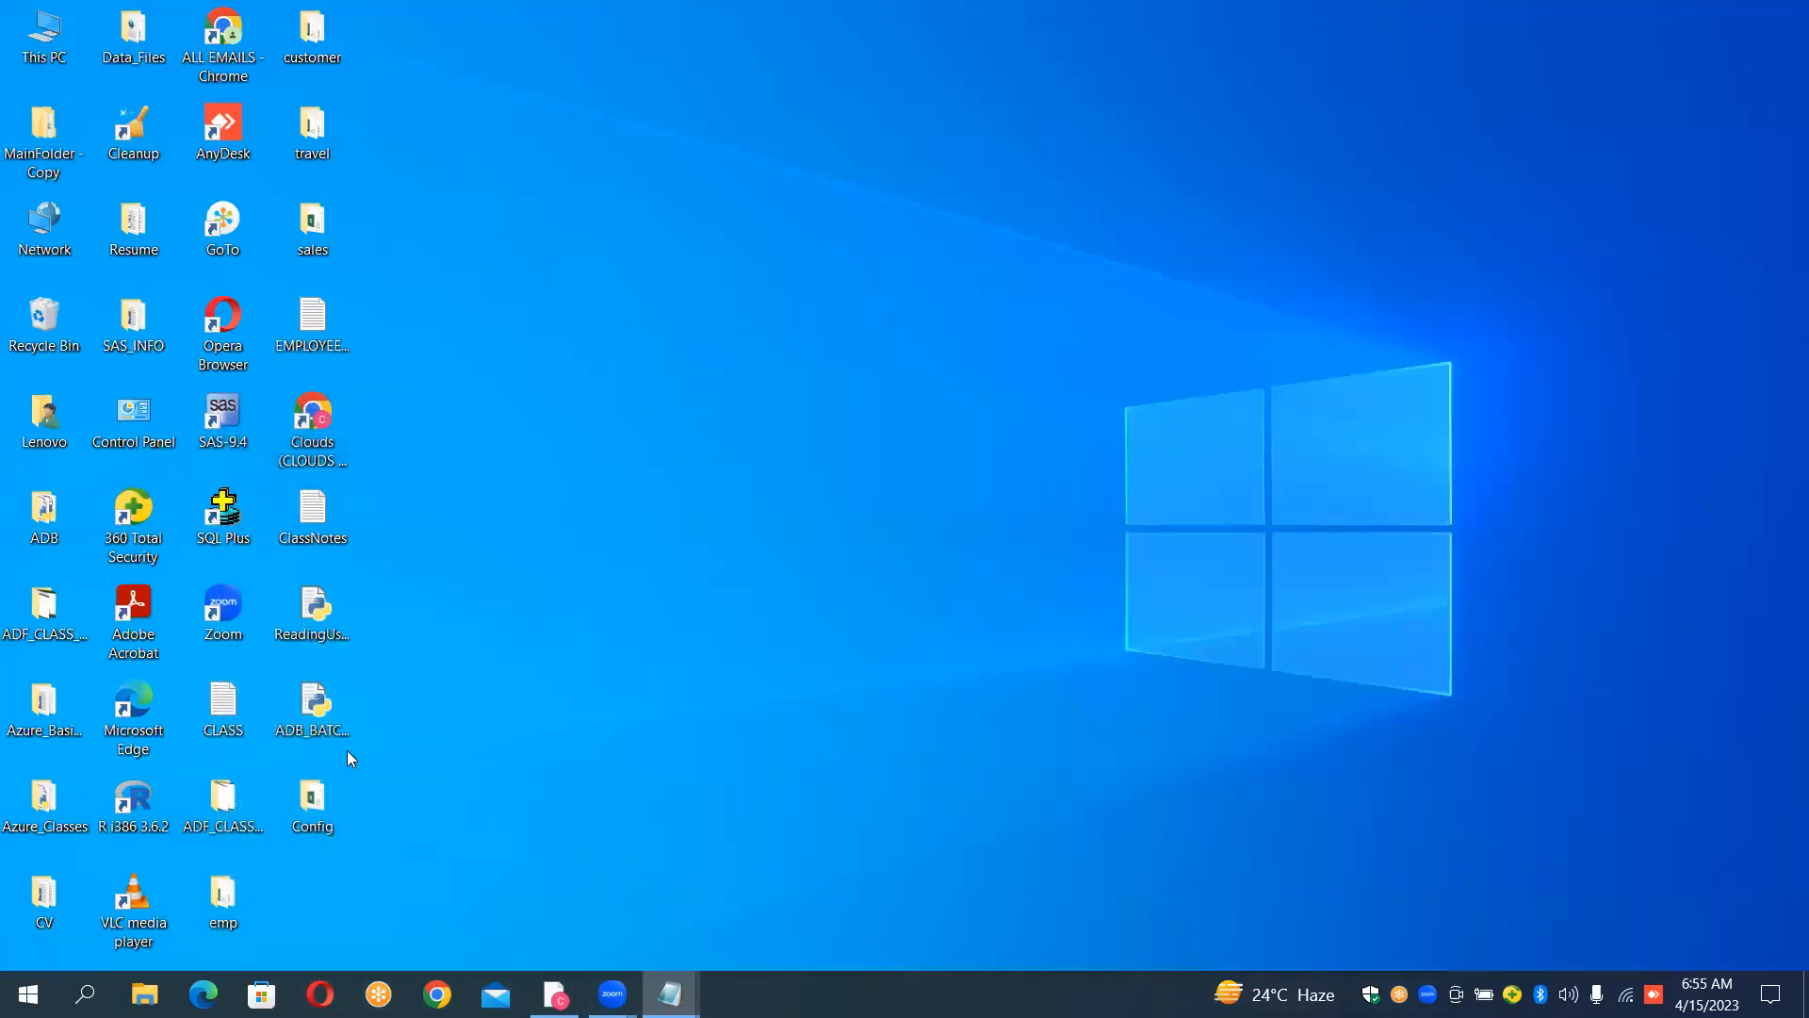
{"action": "double_click", "coordinate": [317, 803]}
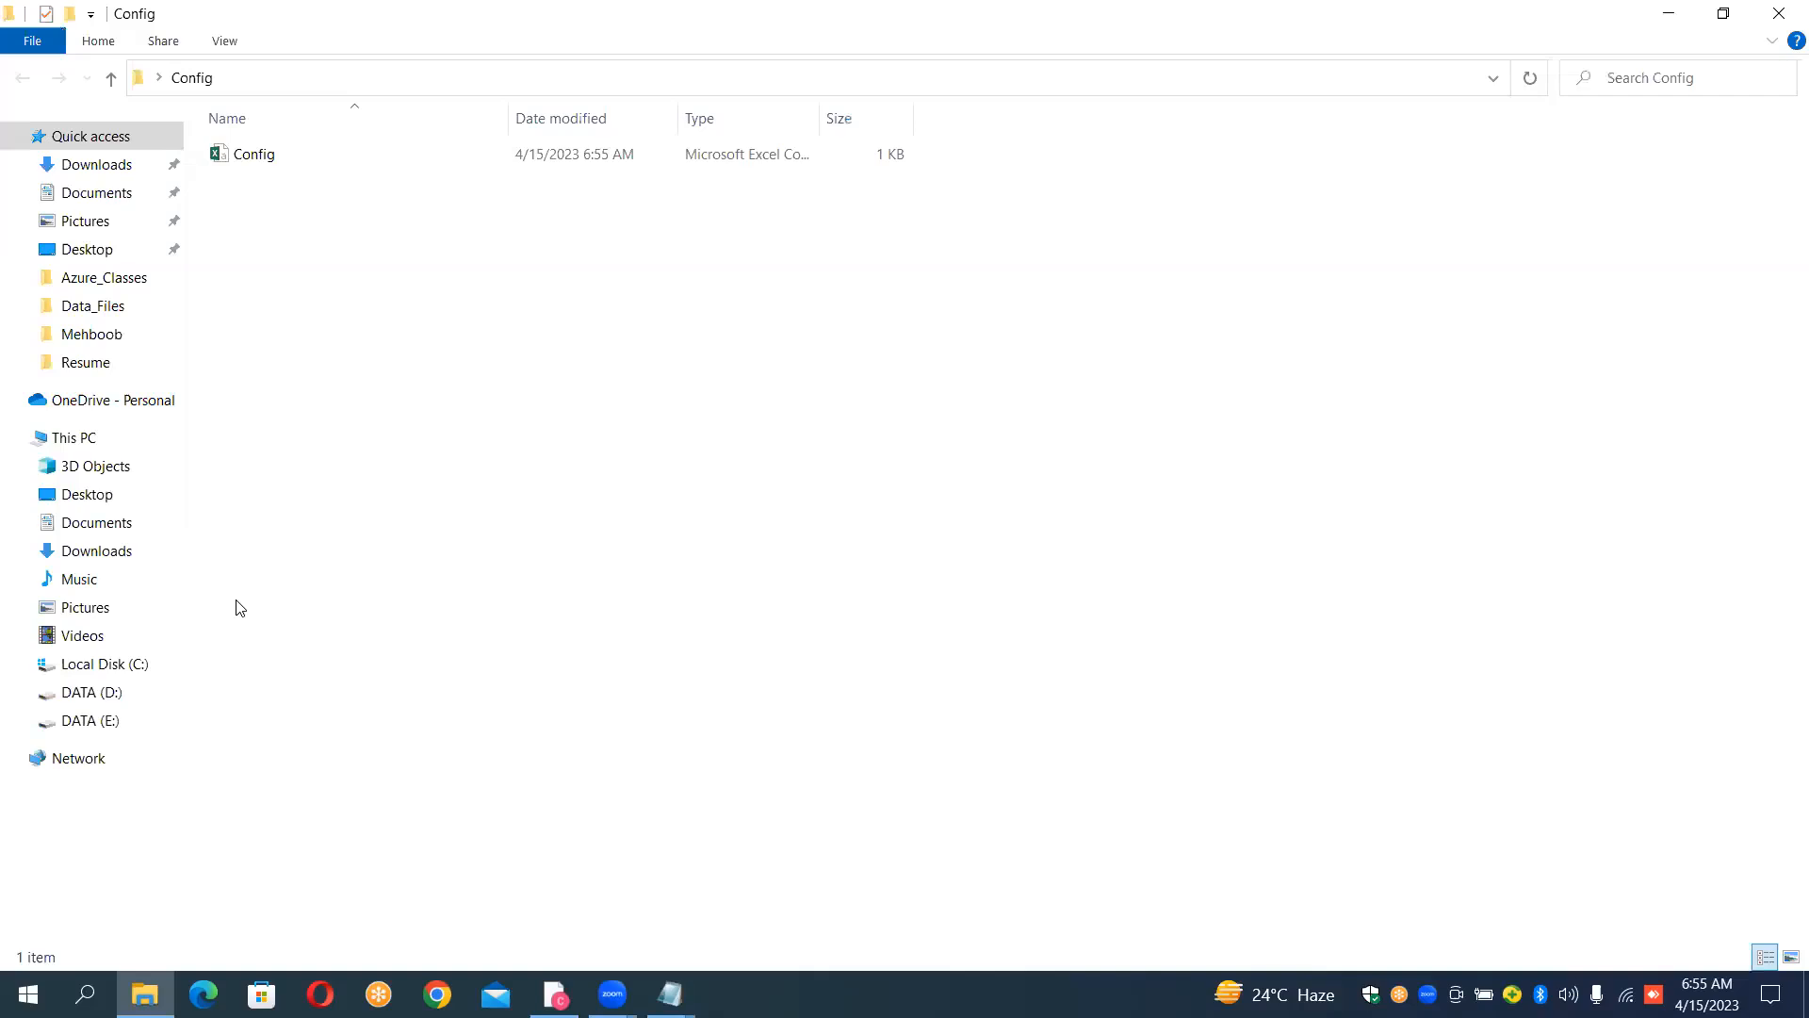
{"action": "double_click", "coordinate": [246, 155]}
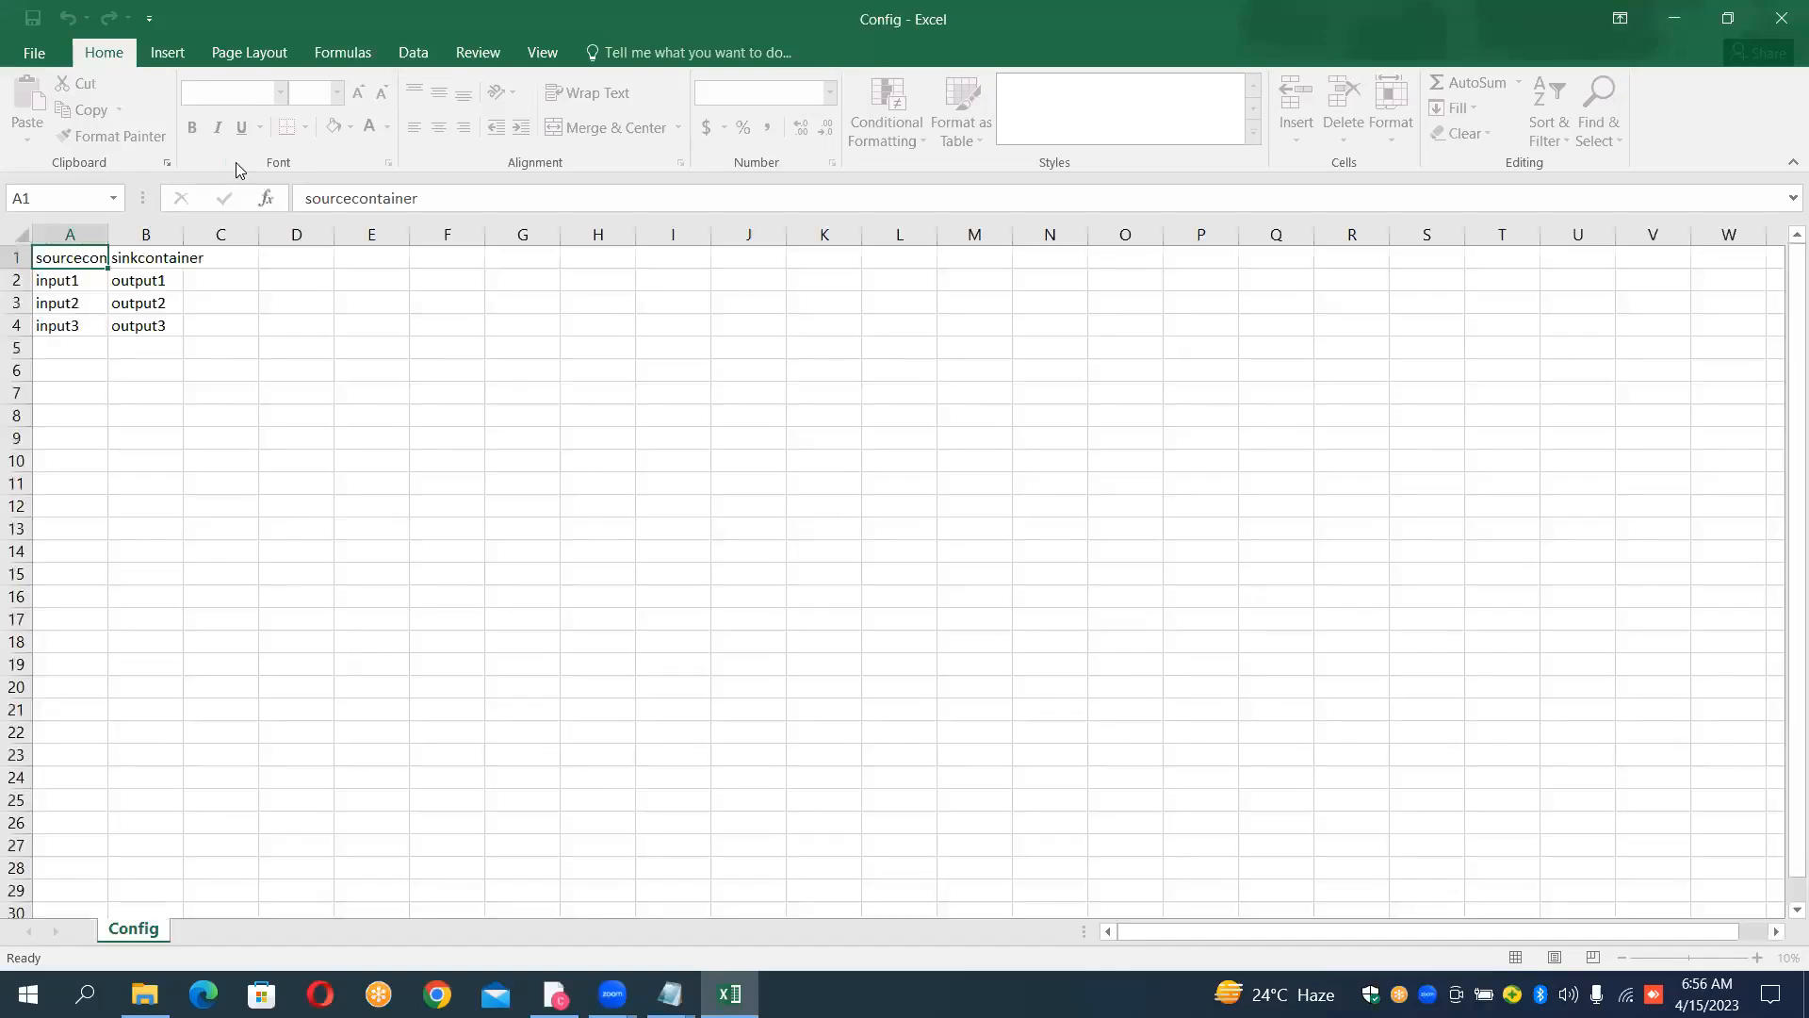
Step: Fit columns A and B to their contents to check the mapping, and close the workbook without saving the changes
{"action": "double_click", "coordinate": [106, 233]}
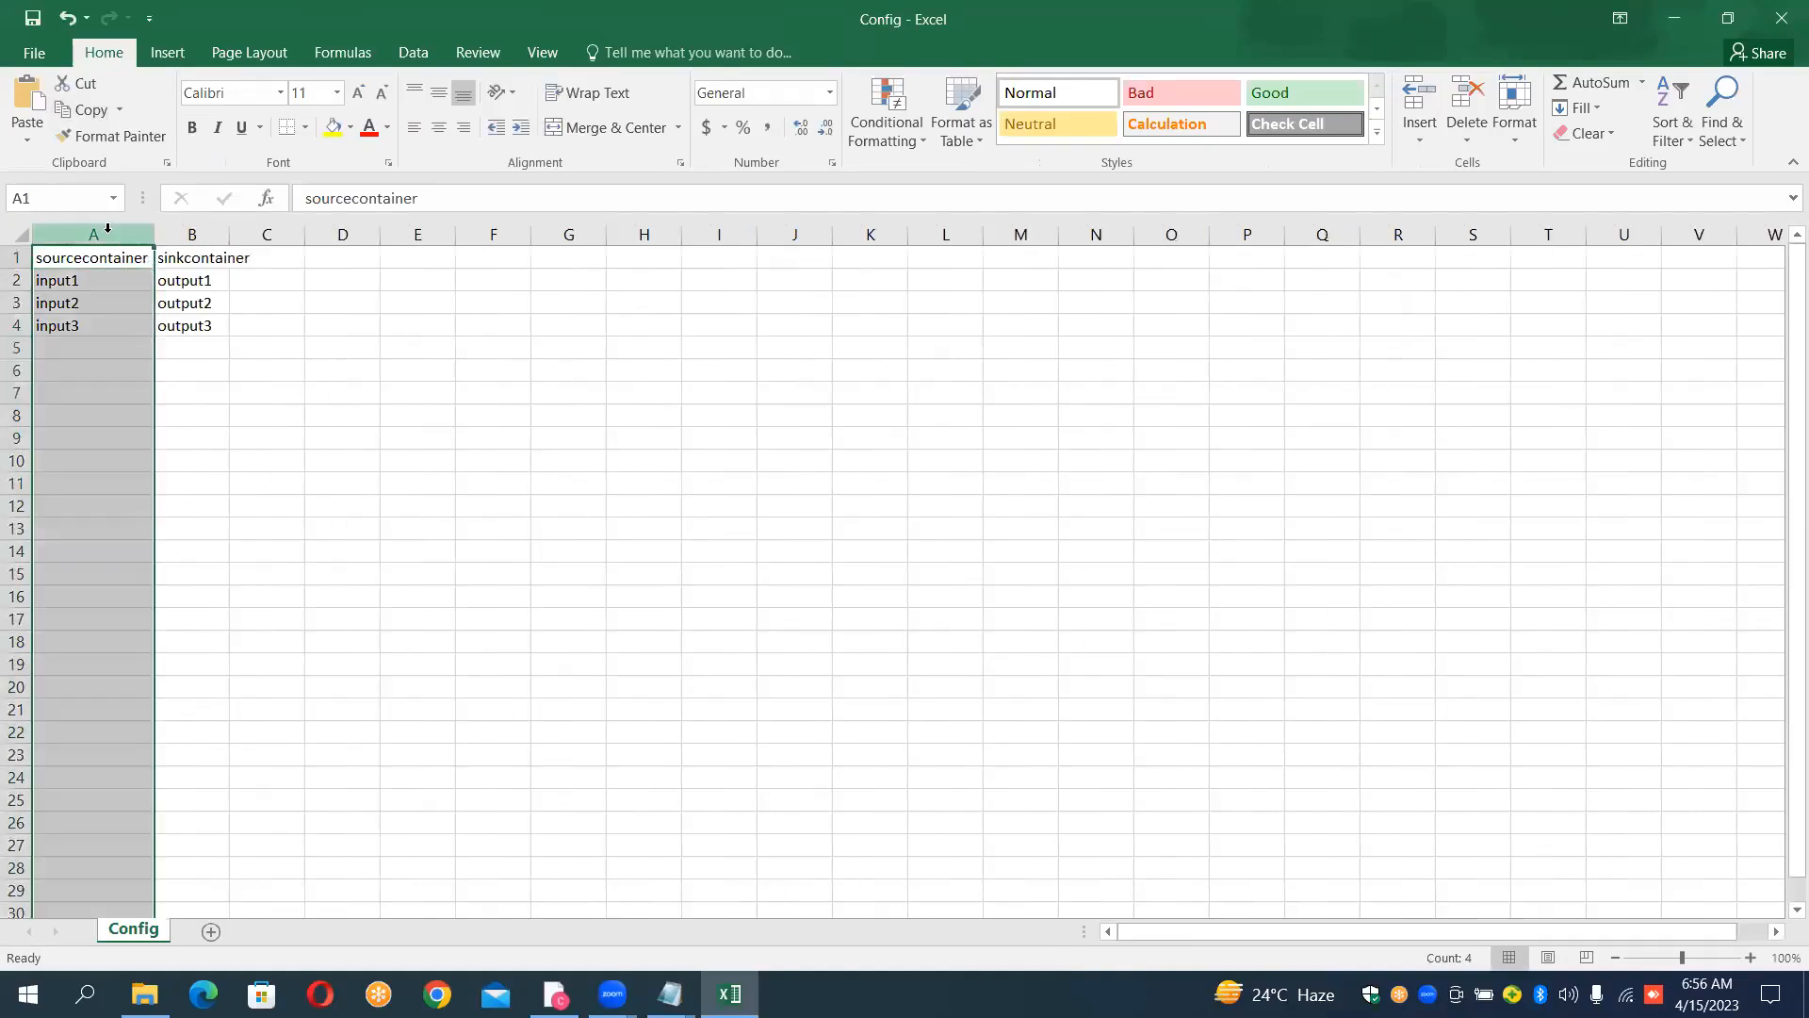
{"action": "double_click", "coordinate": [230, 233]}
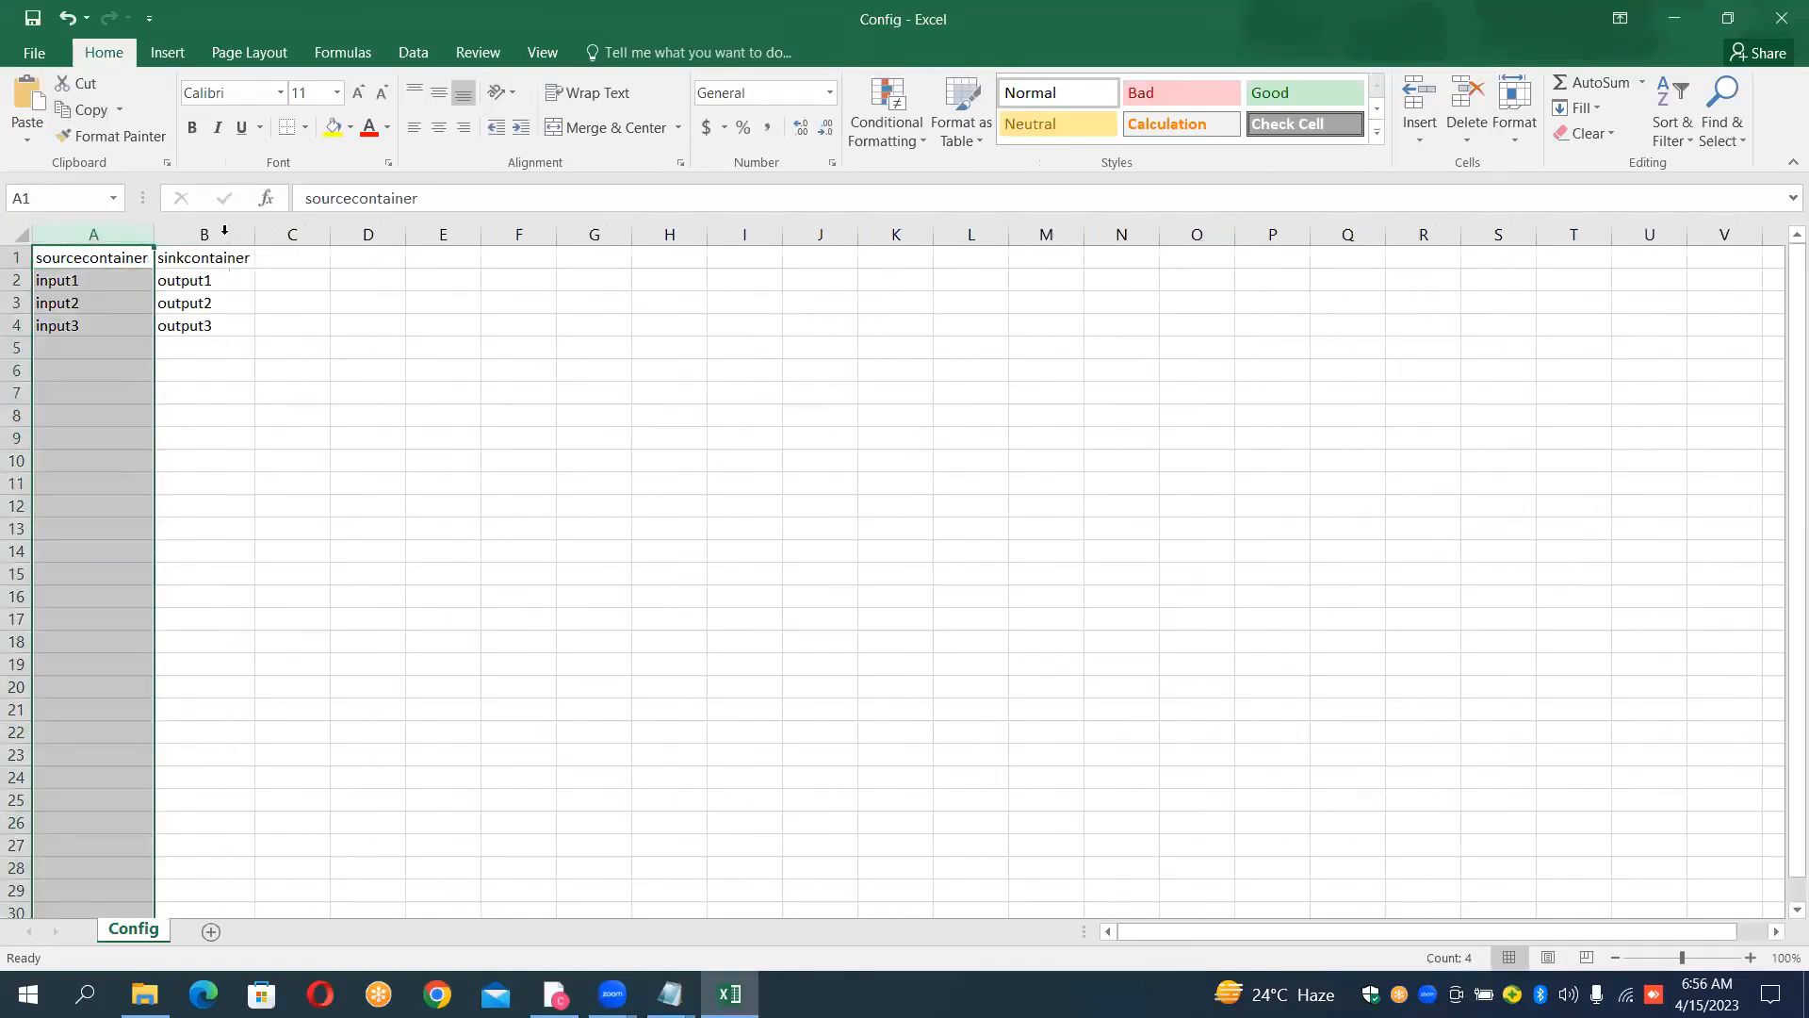
{"action": "left_click", "coordinate": [285, 344]}
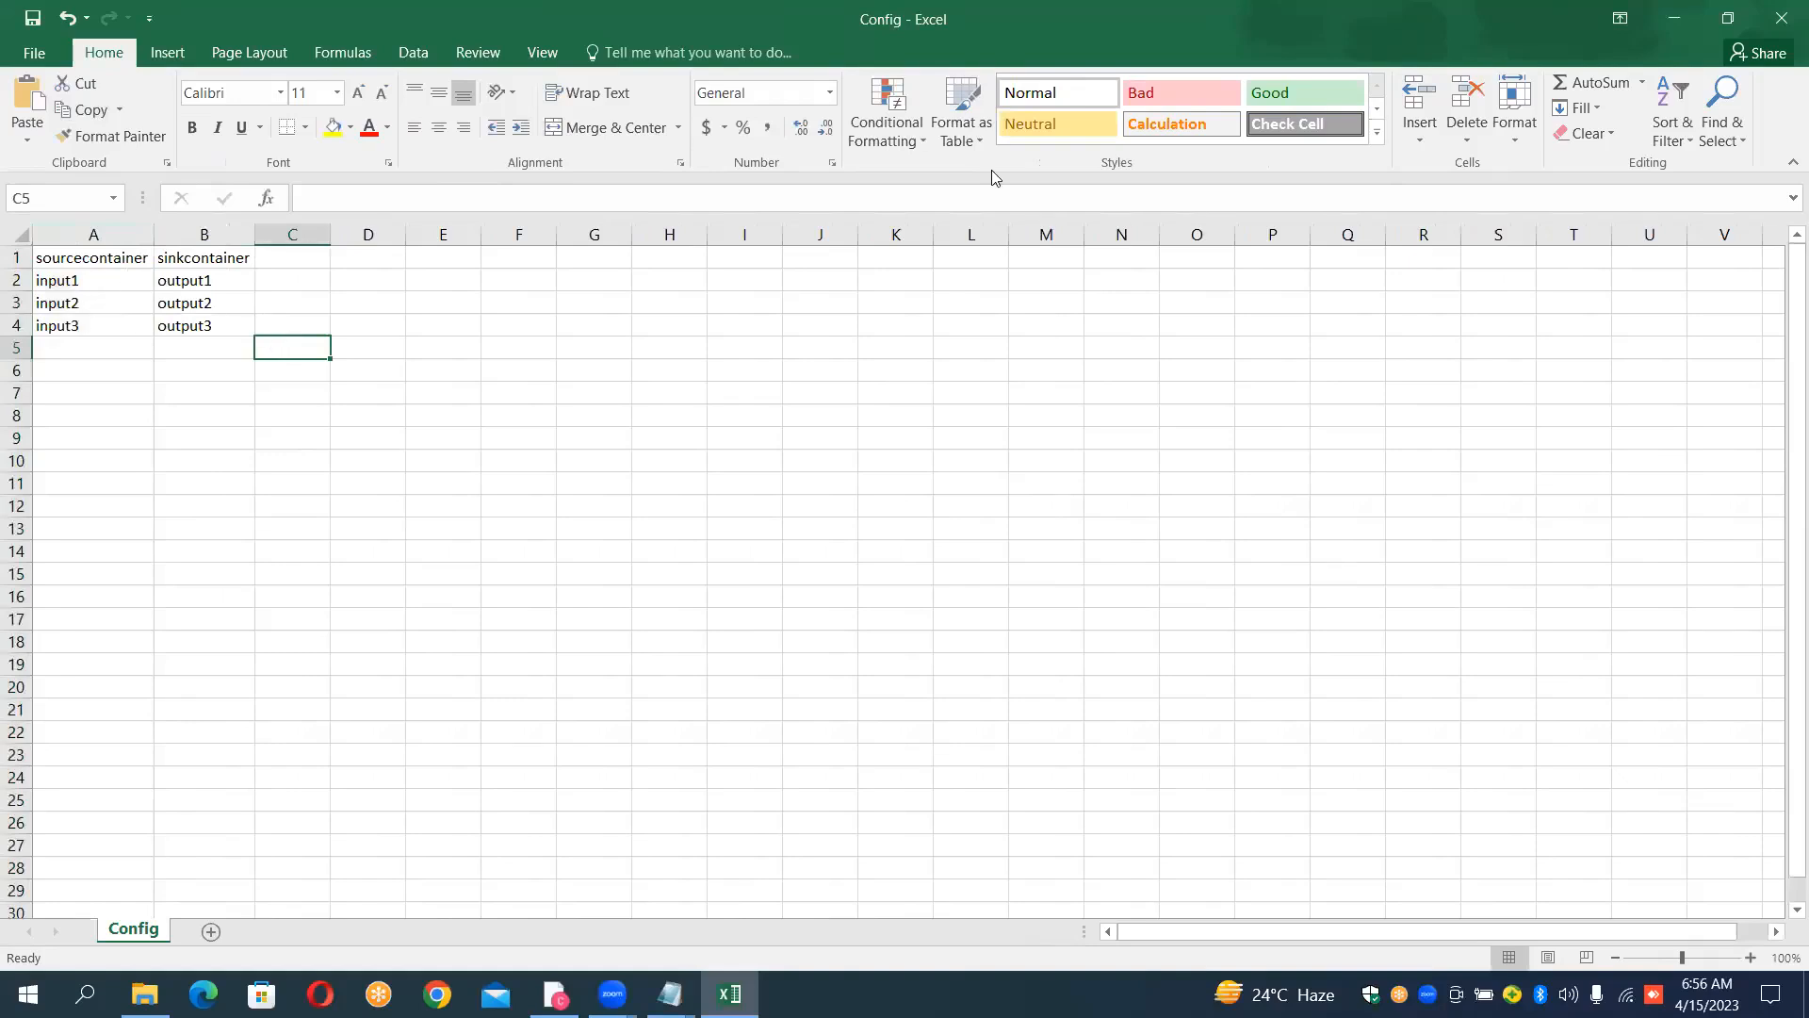
{"action": "left_click", "coordinate": [1780, 18]}
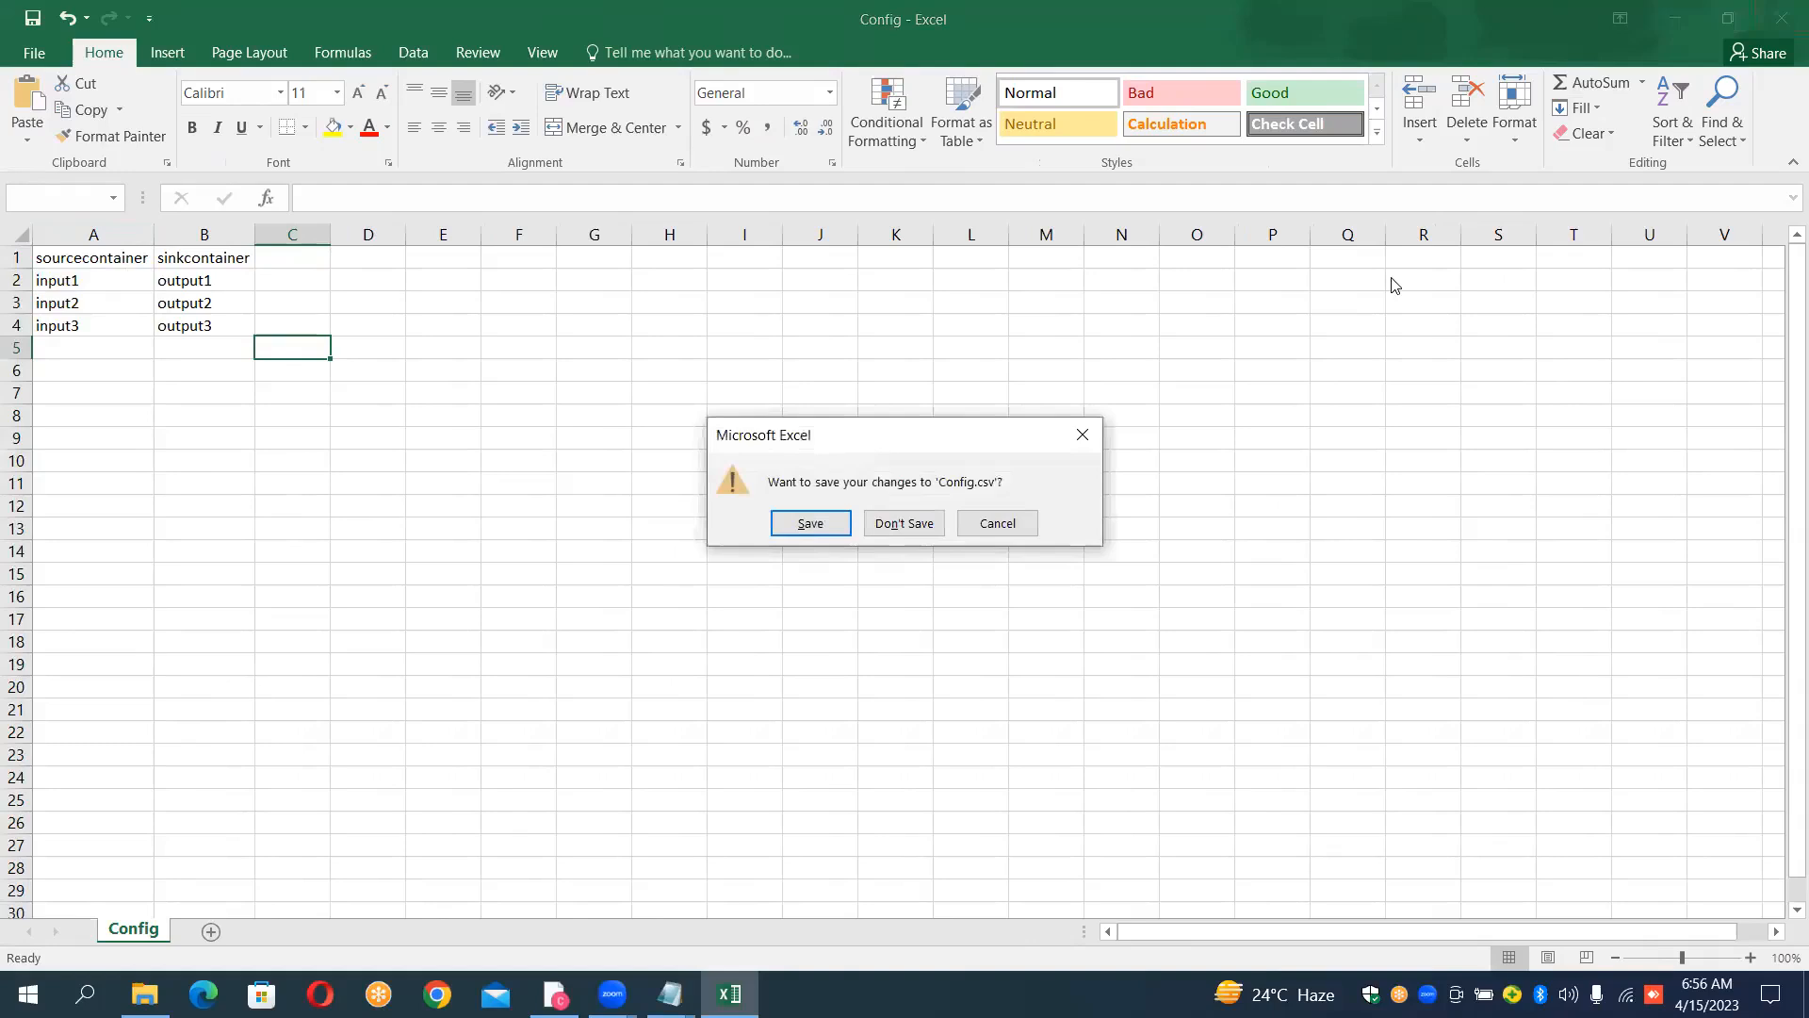
{"action": "left_click", "coordinate": [926, 525]}
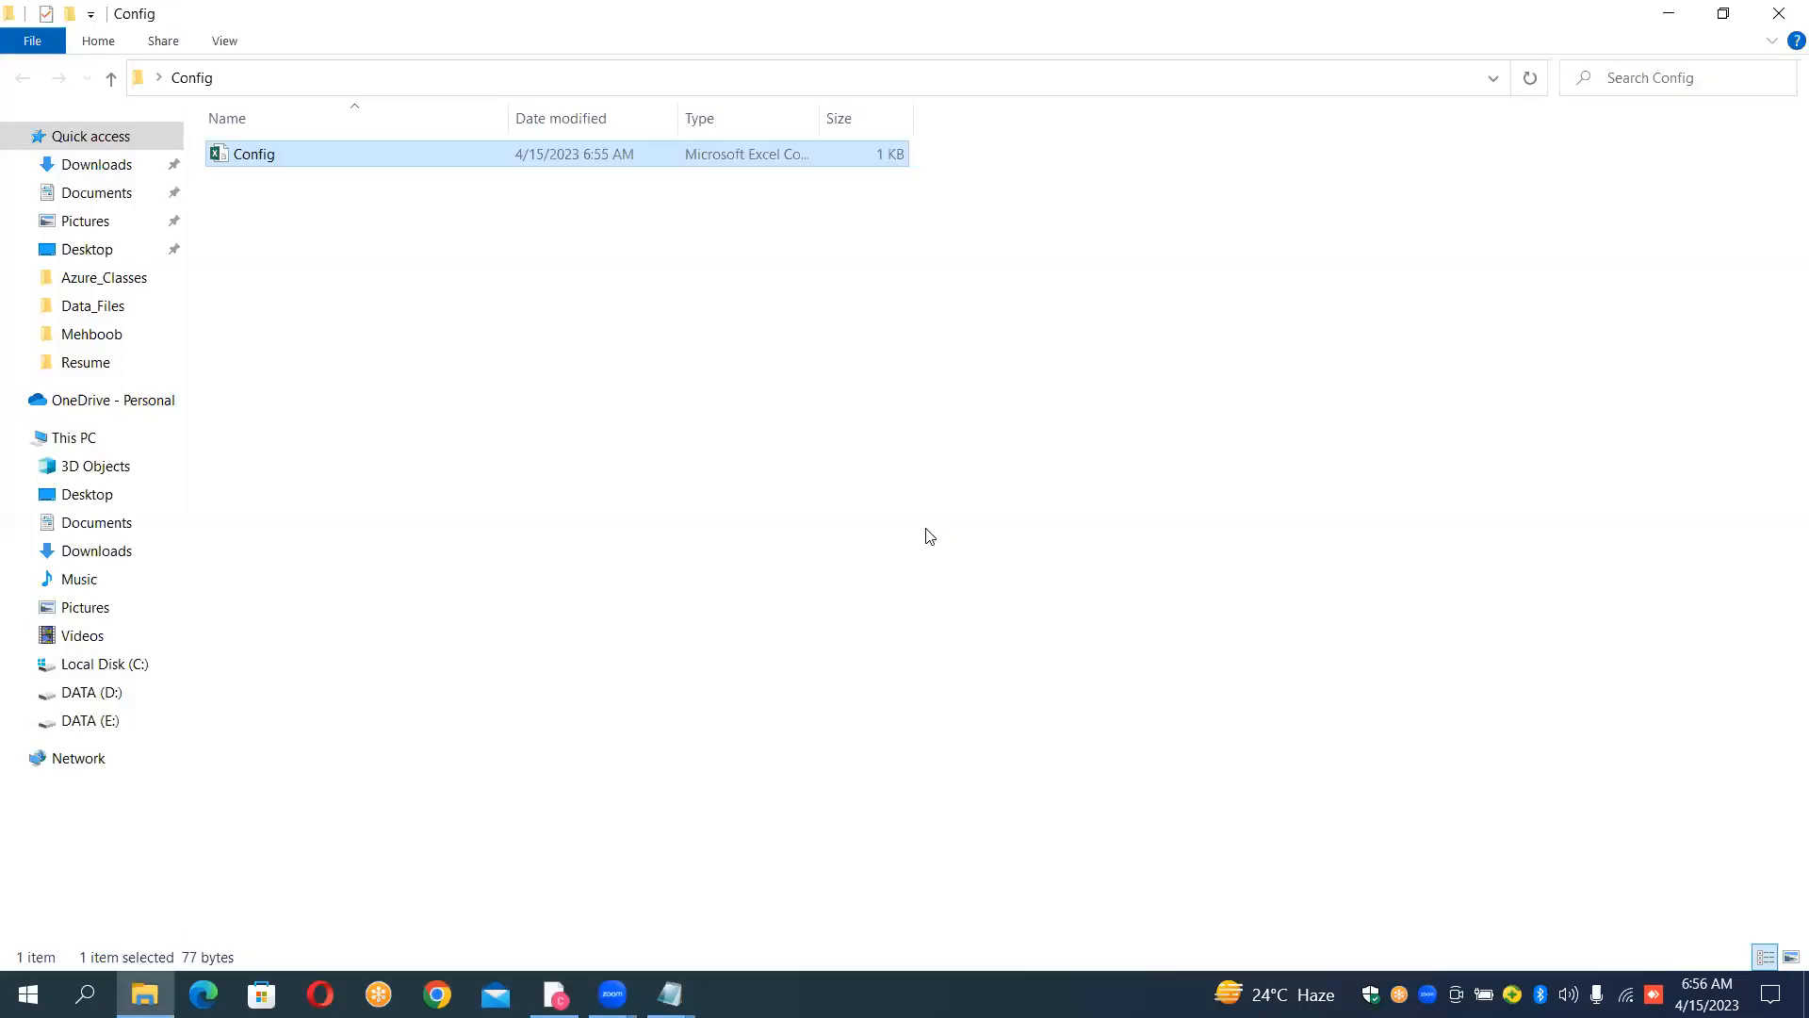
Step: Close the Config document's Notepad window, keeping the untitled notes open
{"action": "left_click", "coordinate": [670, 995]}
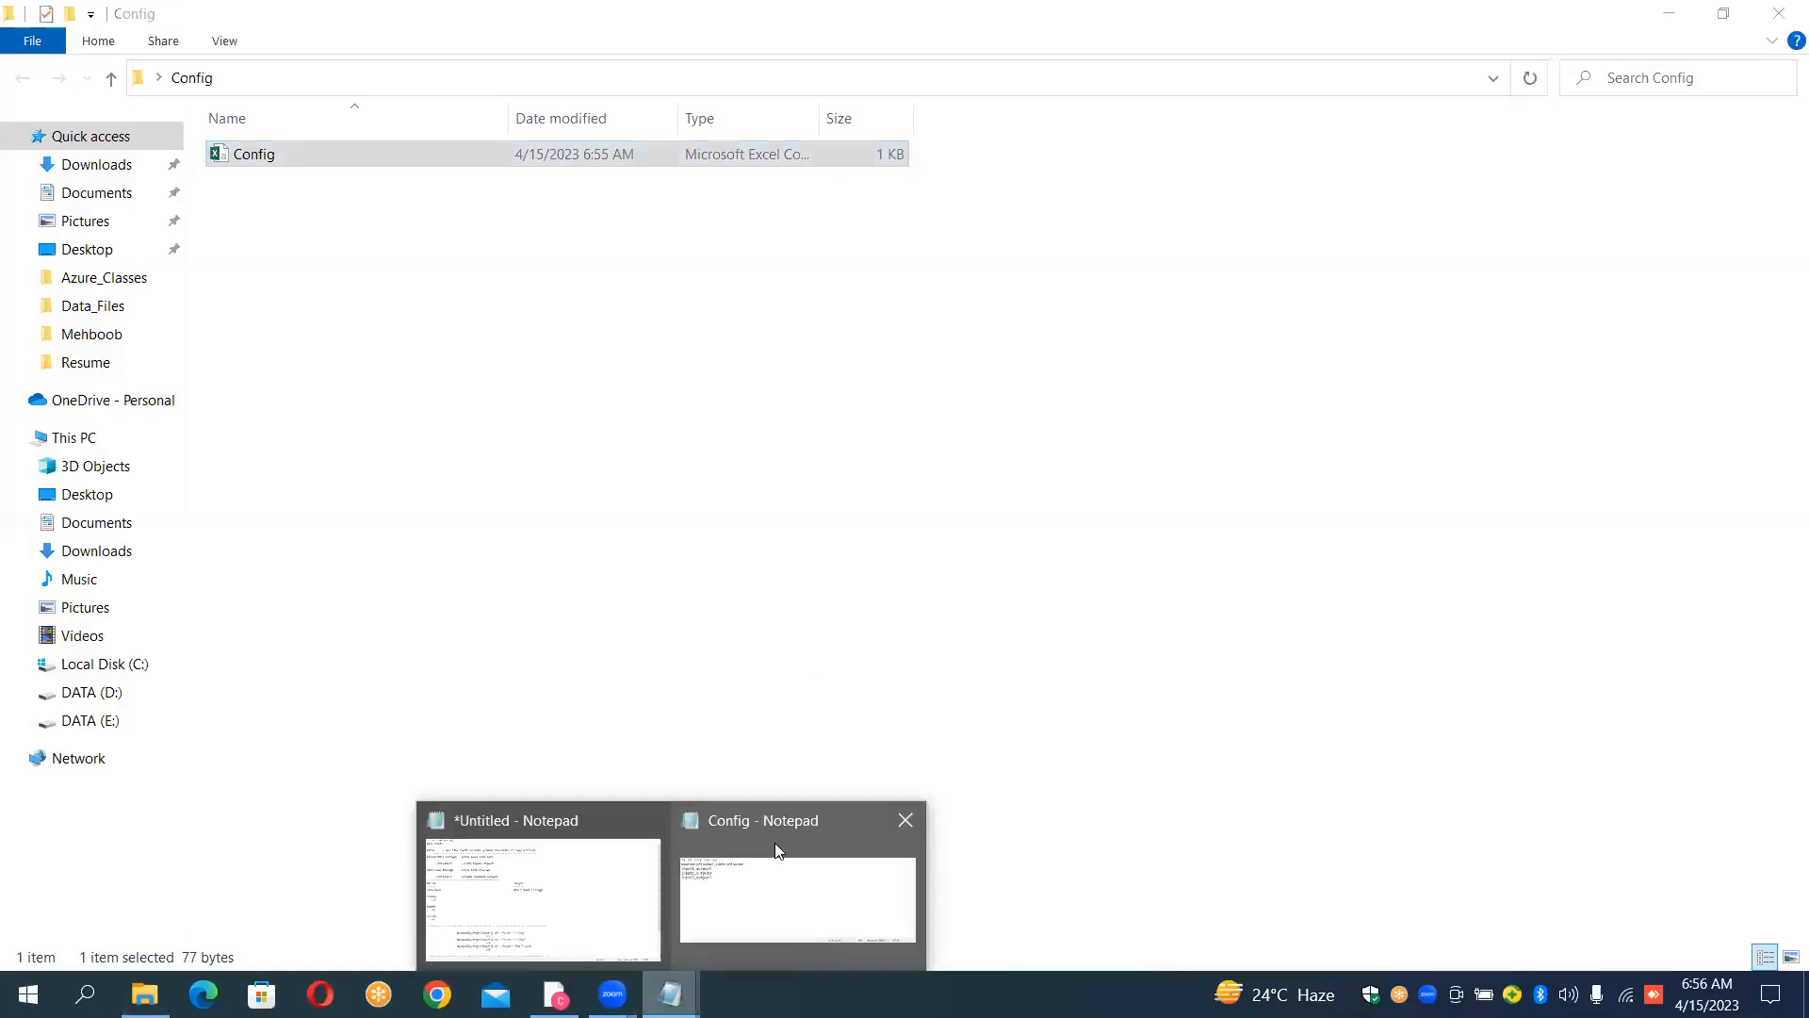
{"action": "left_click", "coordinate": [902, 820]}
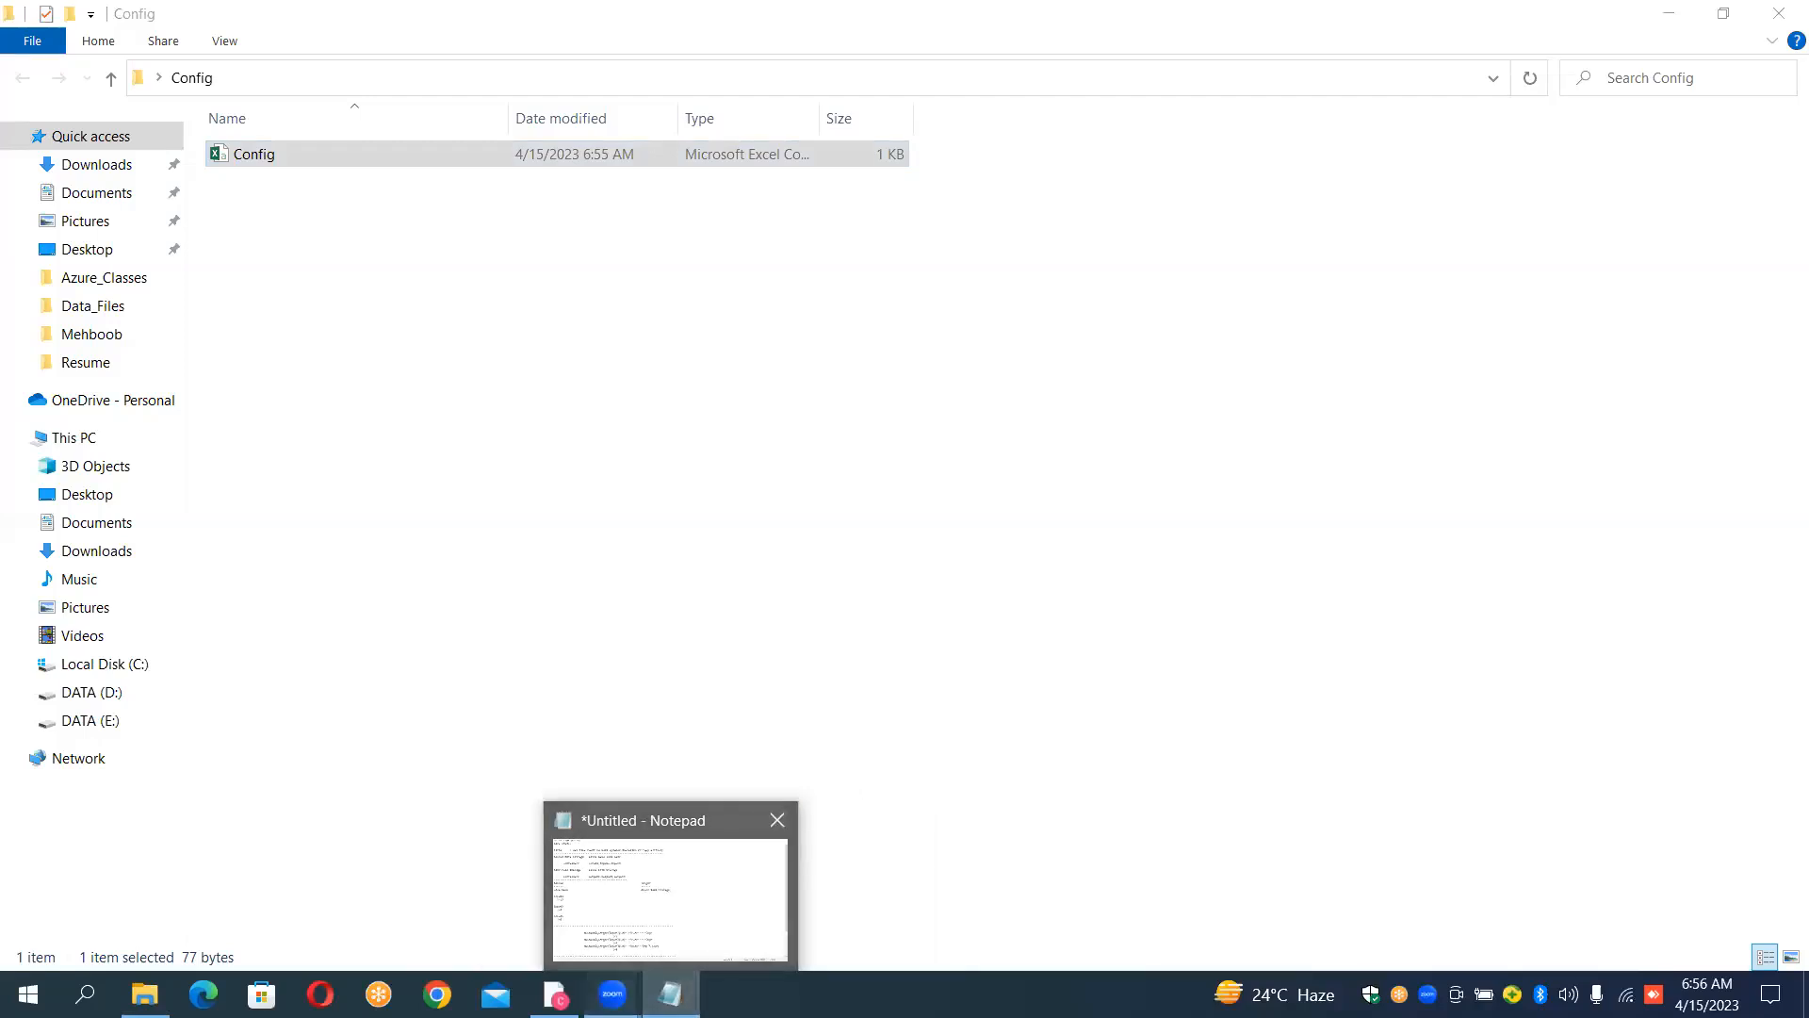
{"action": "mouse_move", "coordinate": [612, 994]}
Step: Switch to the Azure portal in the browser and create a container named "config" in the sourcefilecount1 storage account
{"action": "left_click", "coordinate": [554, 994]}
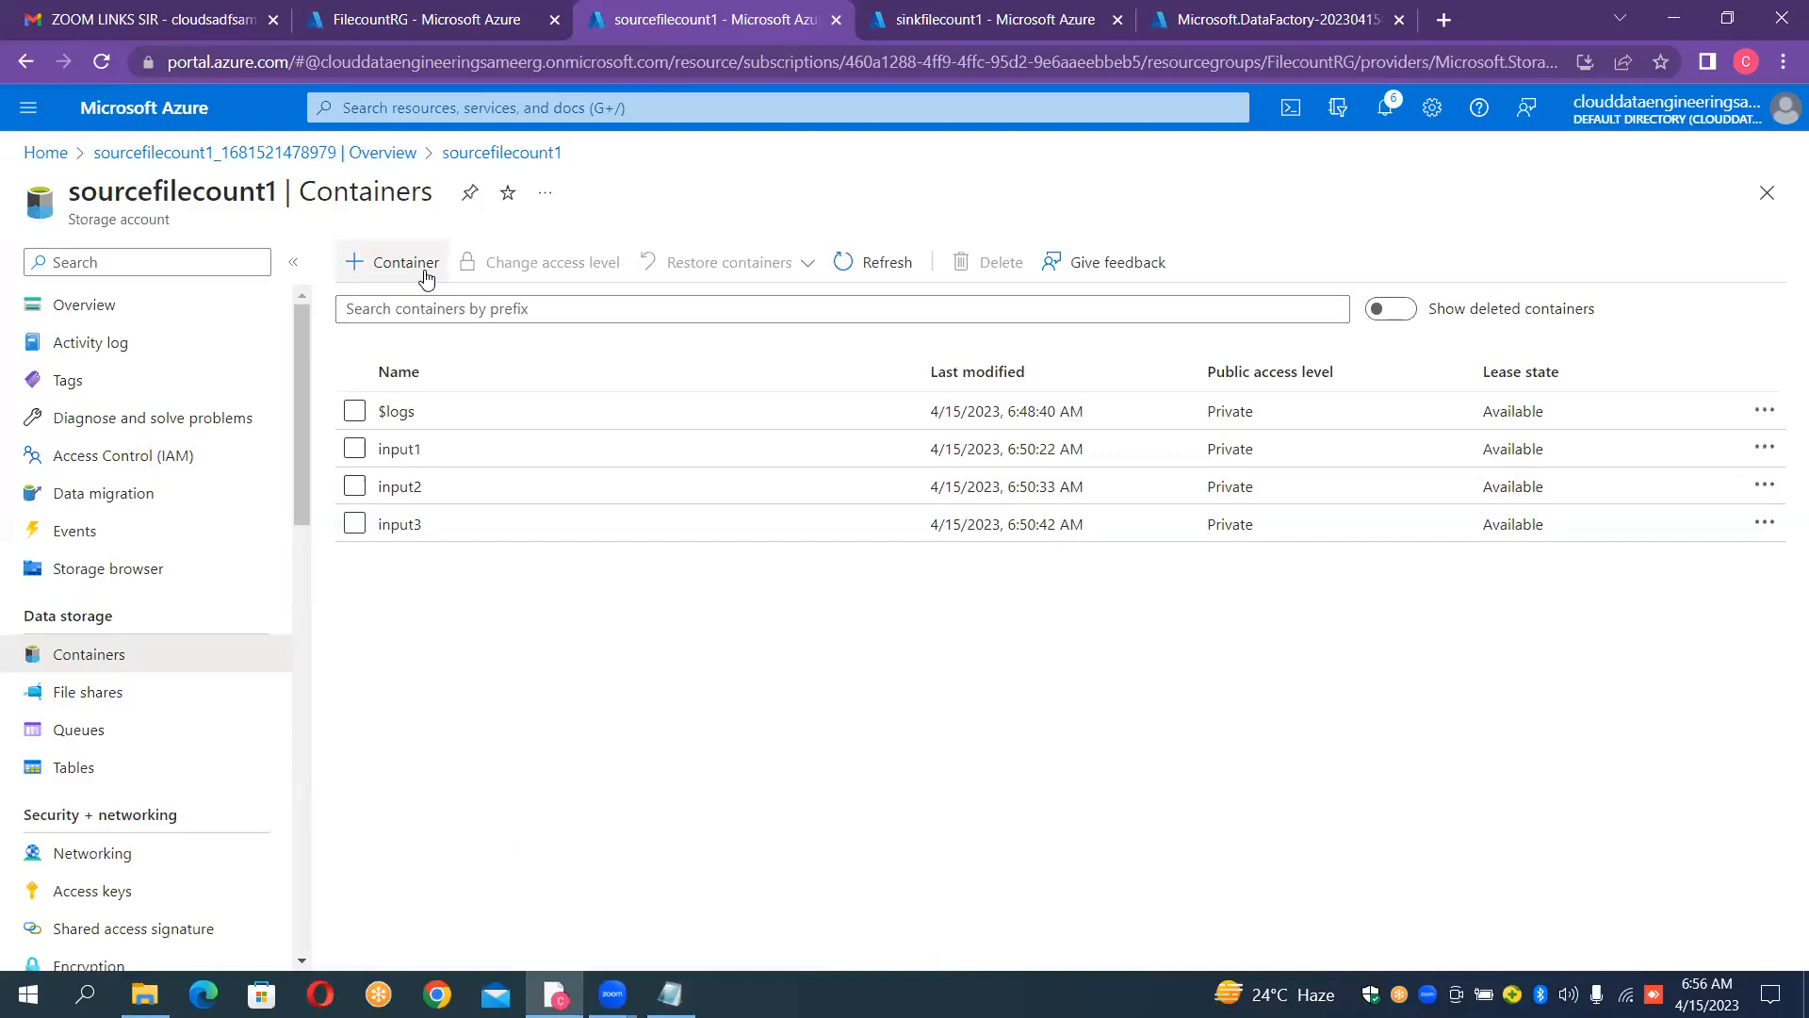
{"action": "left_click", "coordinate": [426, 280]}
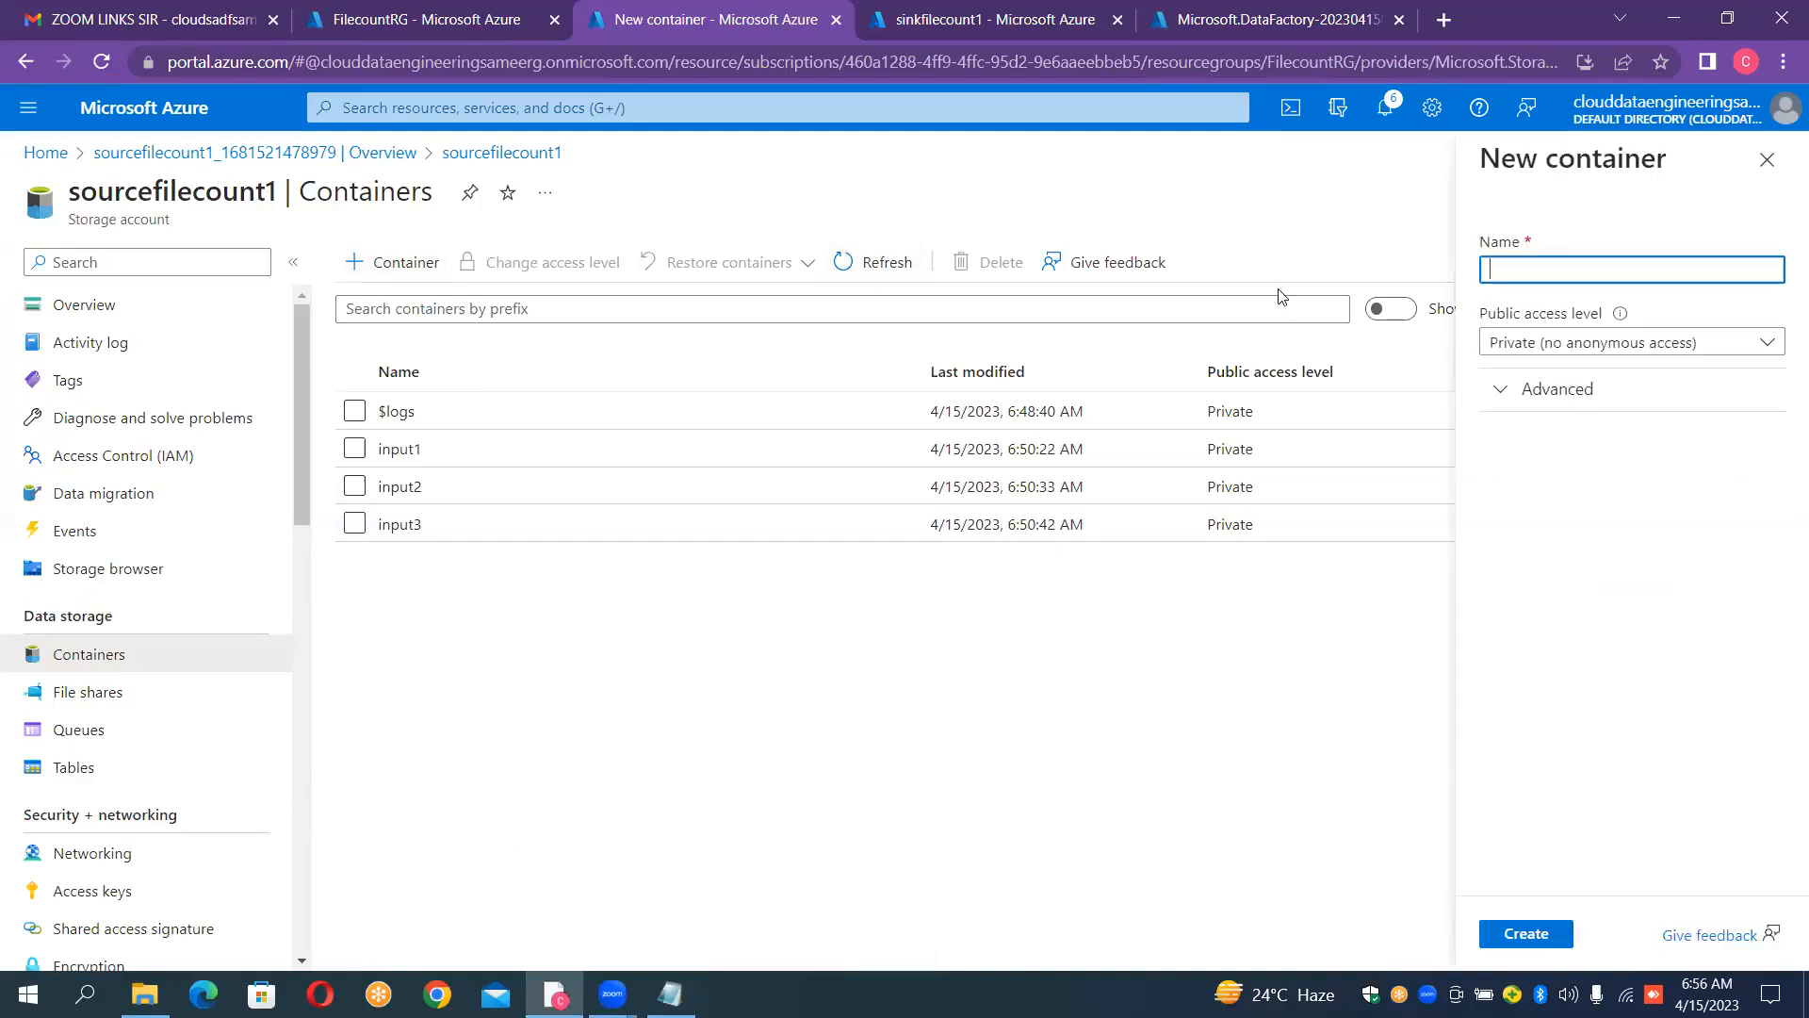
{"action": "type", "text": "Config"}
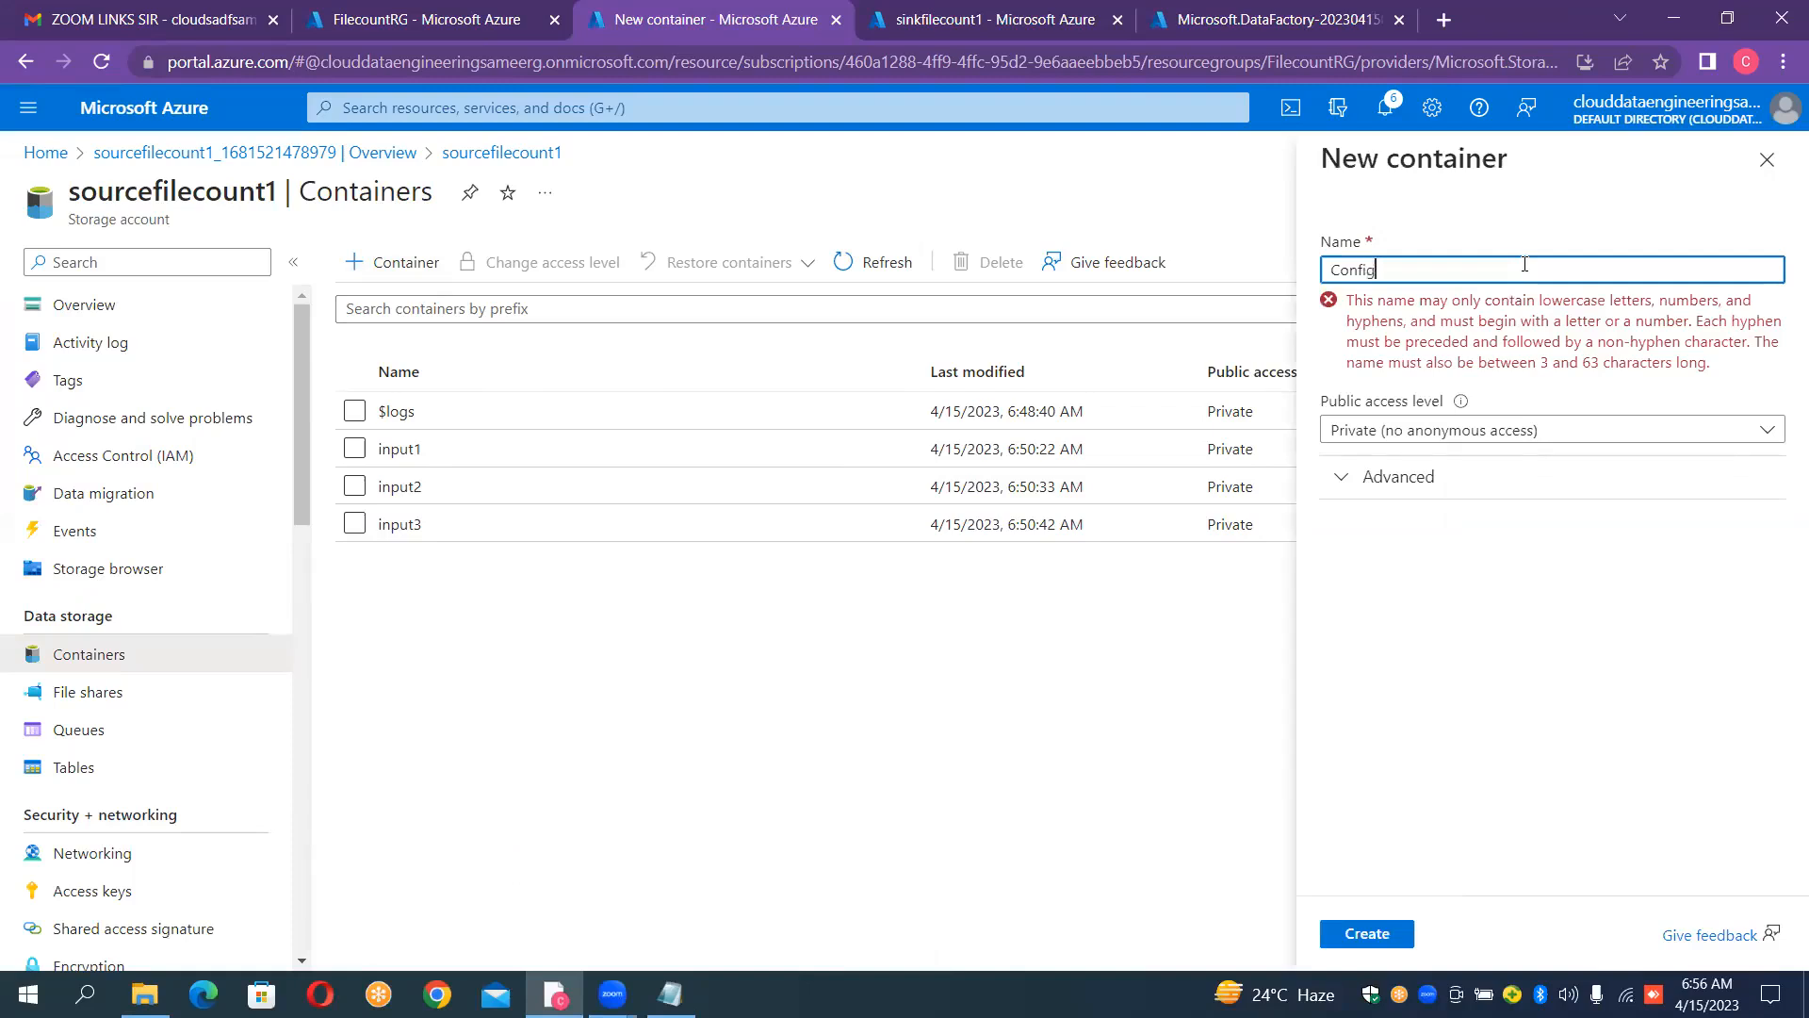
{"action": "key", "text": "BackSpace"}
{"action": "key", "text": "BackSpace"}
{"action": "key", "text": "BackSpace"}
{"action": "key", "text": "BackSpace"}
{"action": "key", "text": "BackSpace"}
{"action": "key", "text": "BackSpace"}
{"action": "type", "text": "config"}
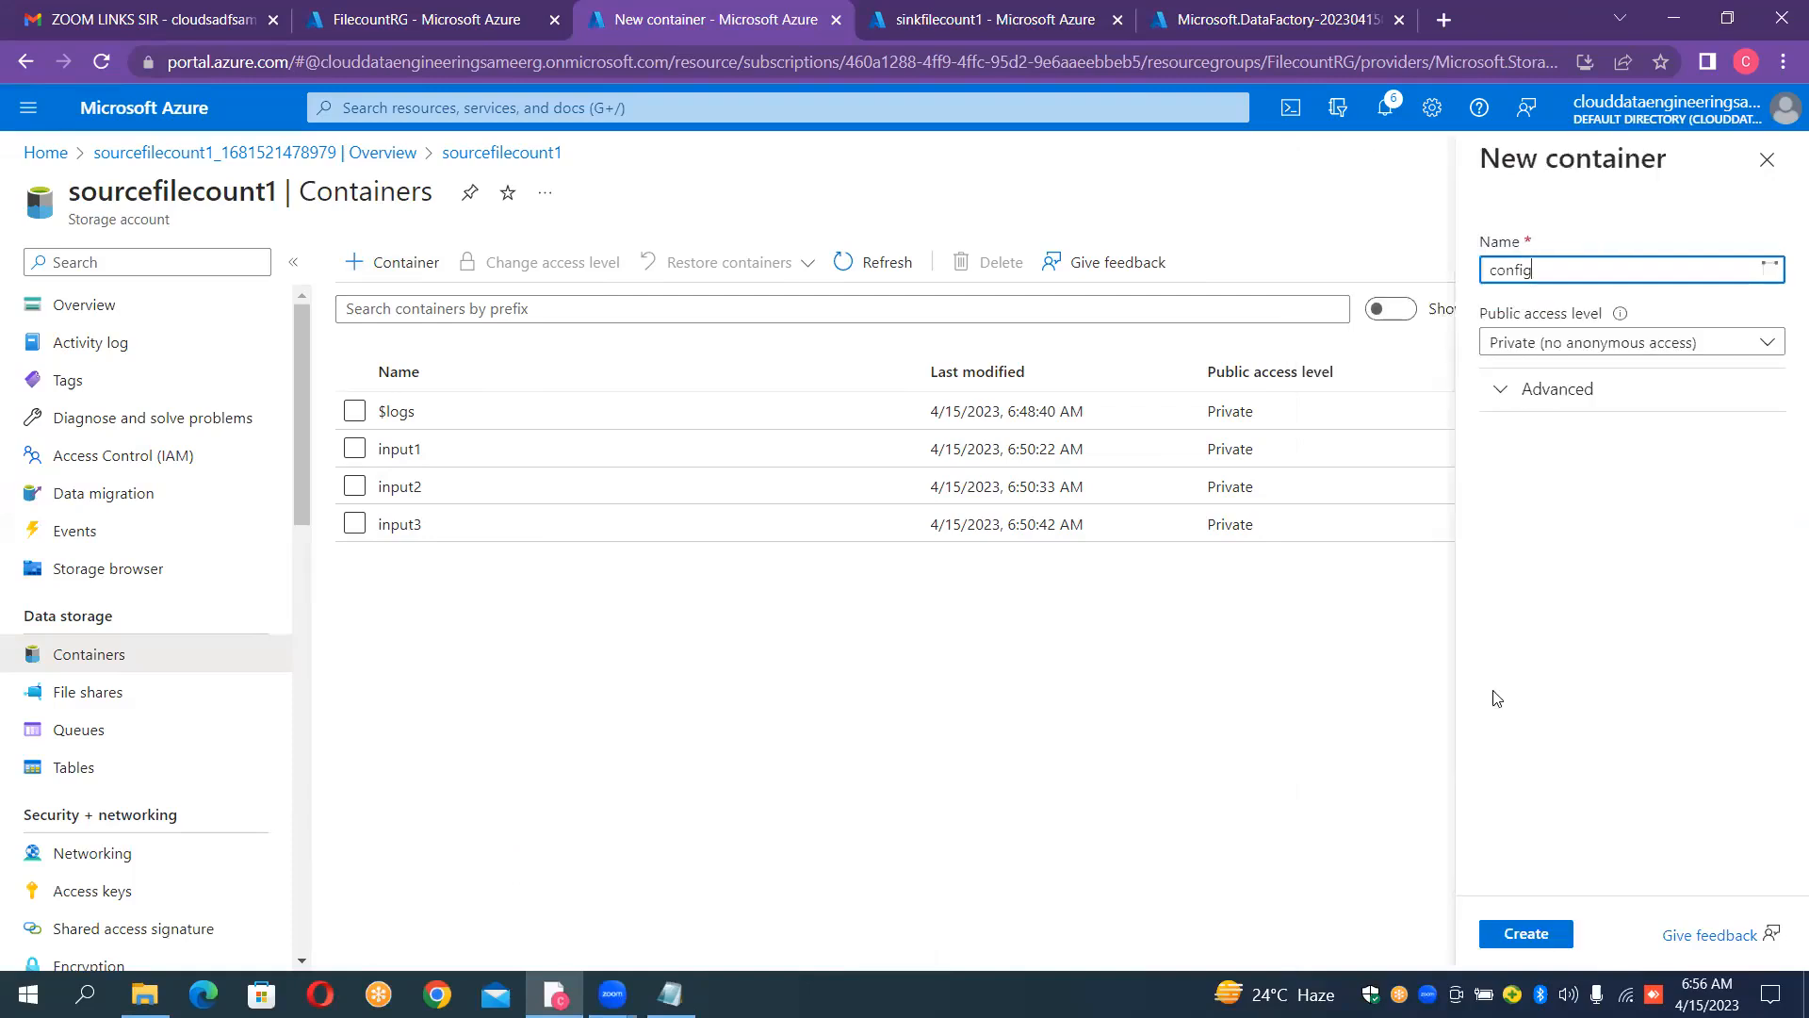
{"action": "key", "text": "Return"}
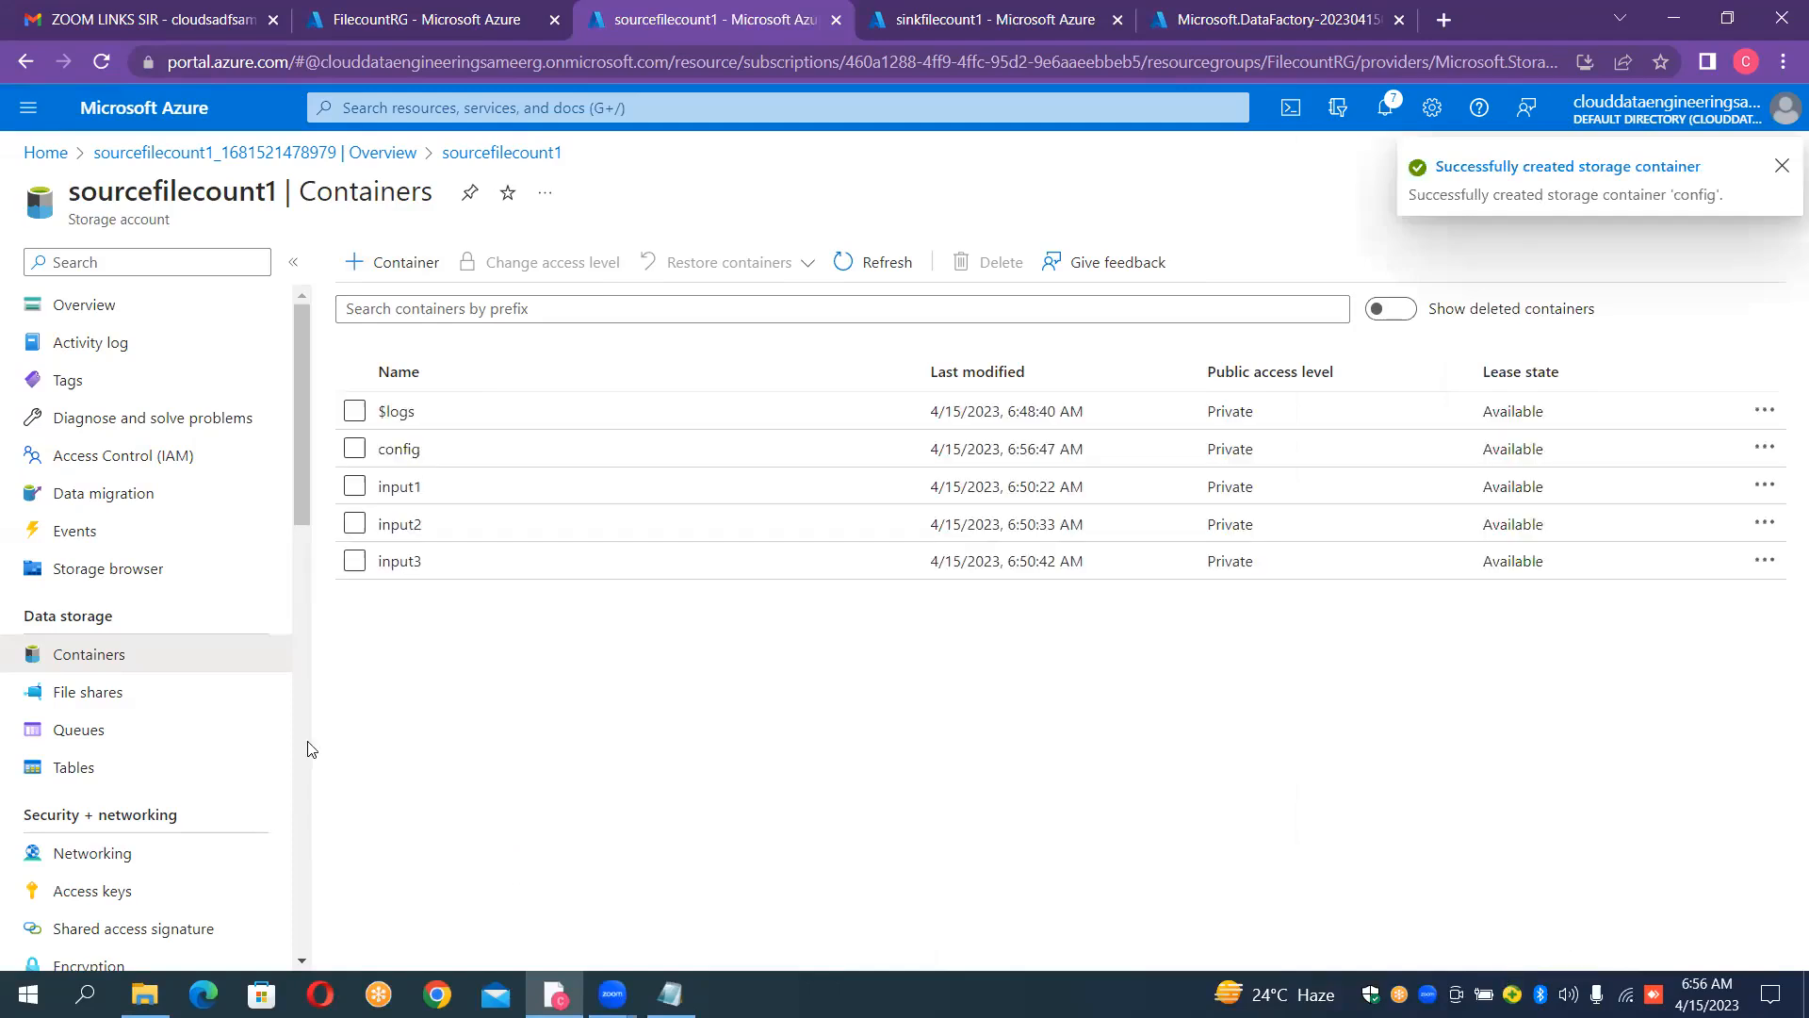
Step: Upload Config.csv from the Desktop's Config folder into the config container and close the upload pane
{"action": "left_click", "coordinate": [407, 452]}
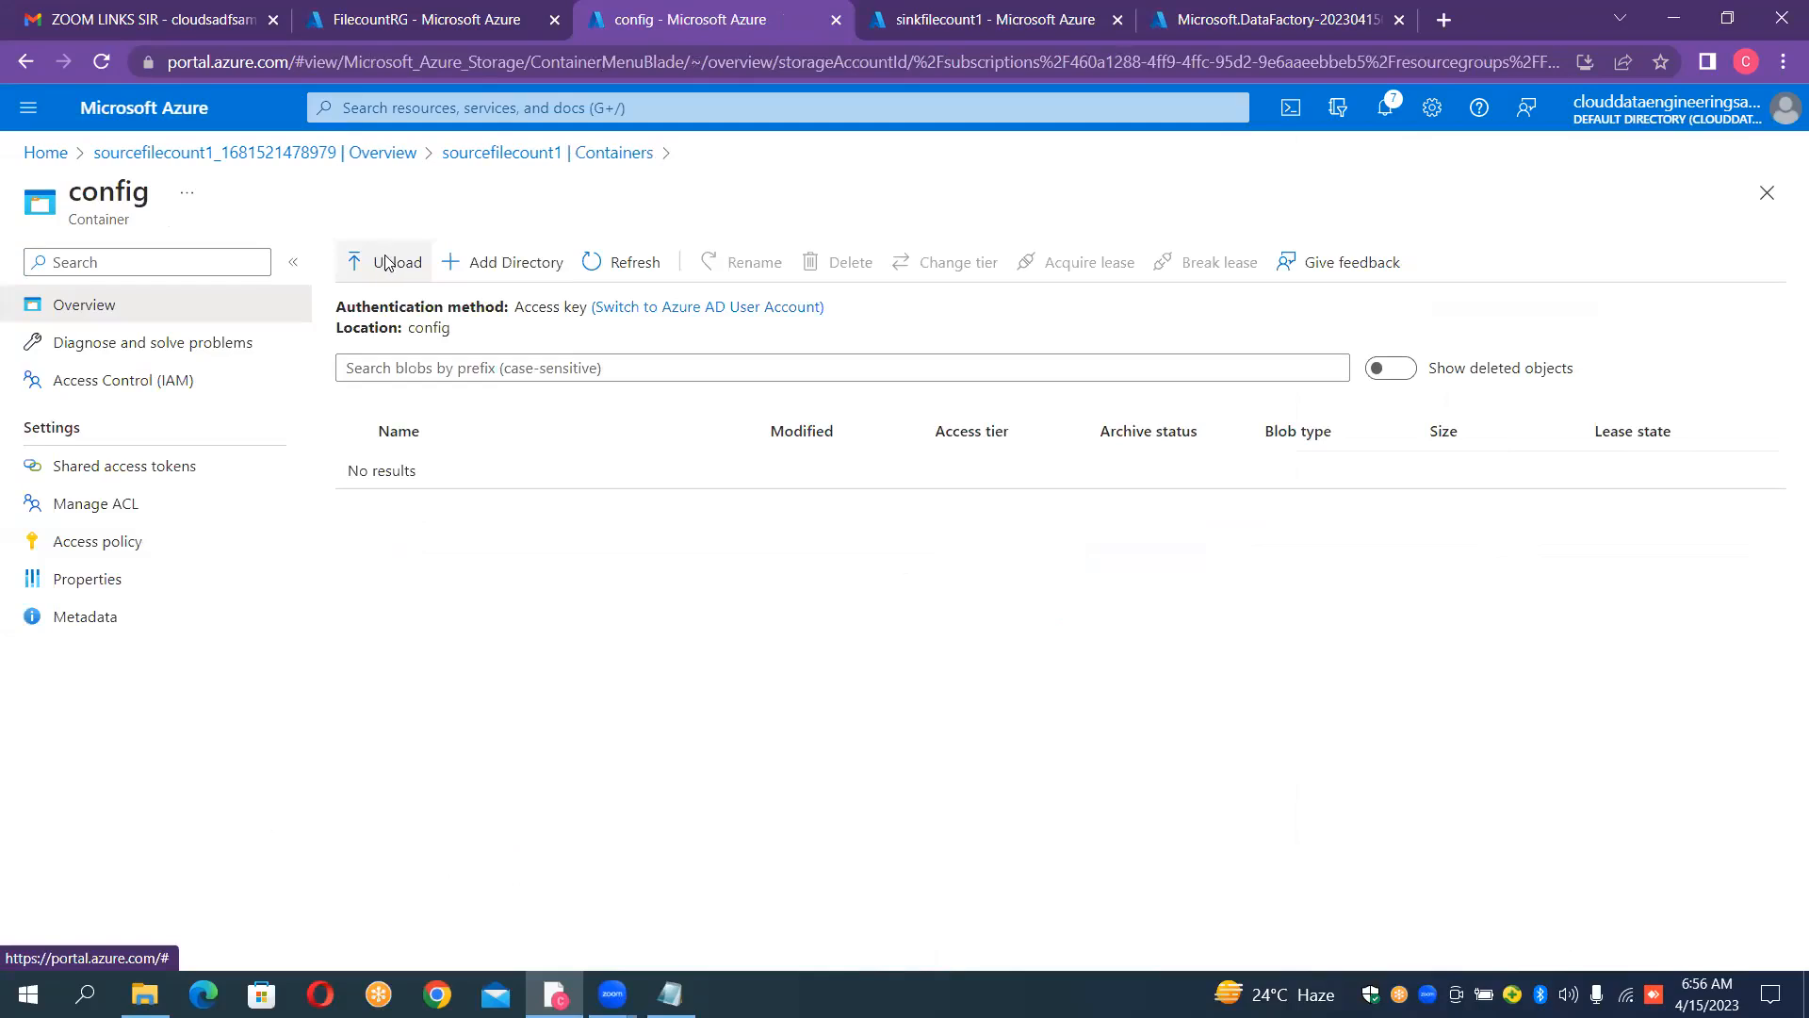
{"action": "left_click", "coordinate": [387, 262]}
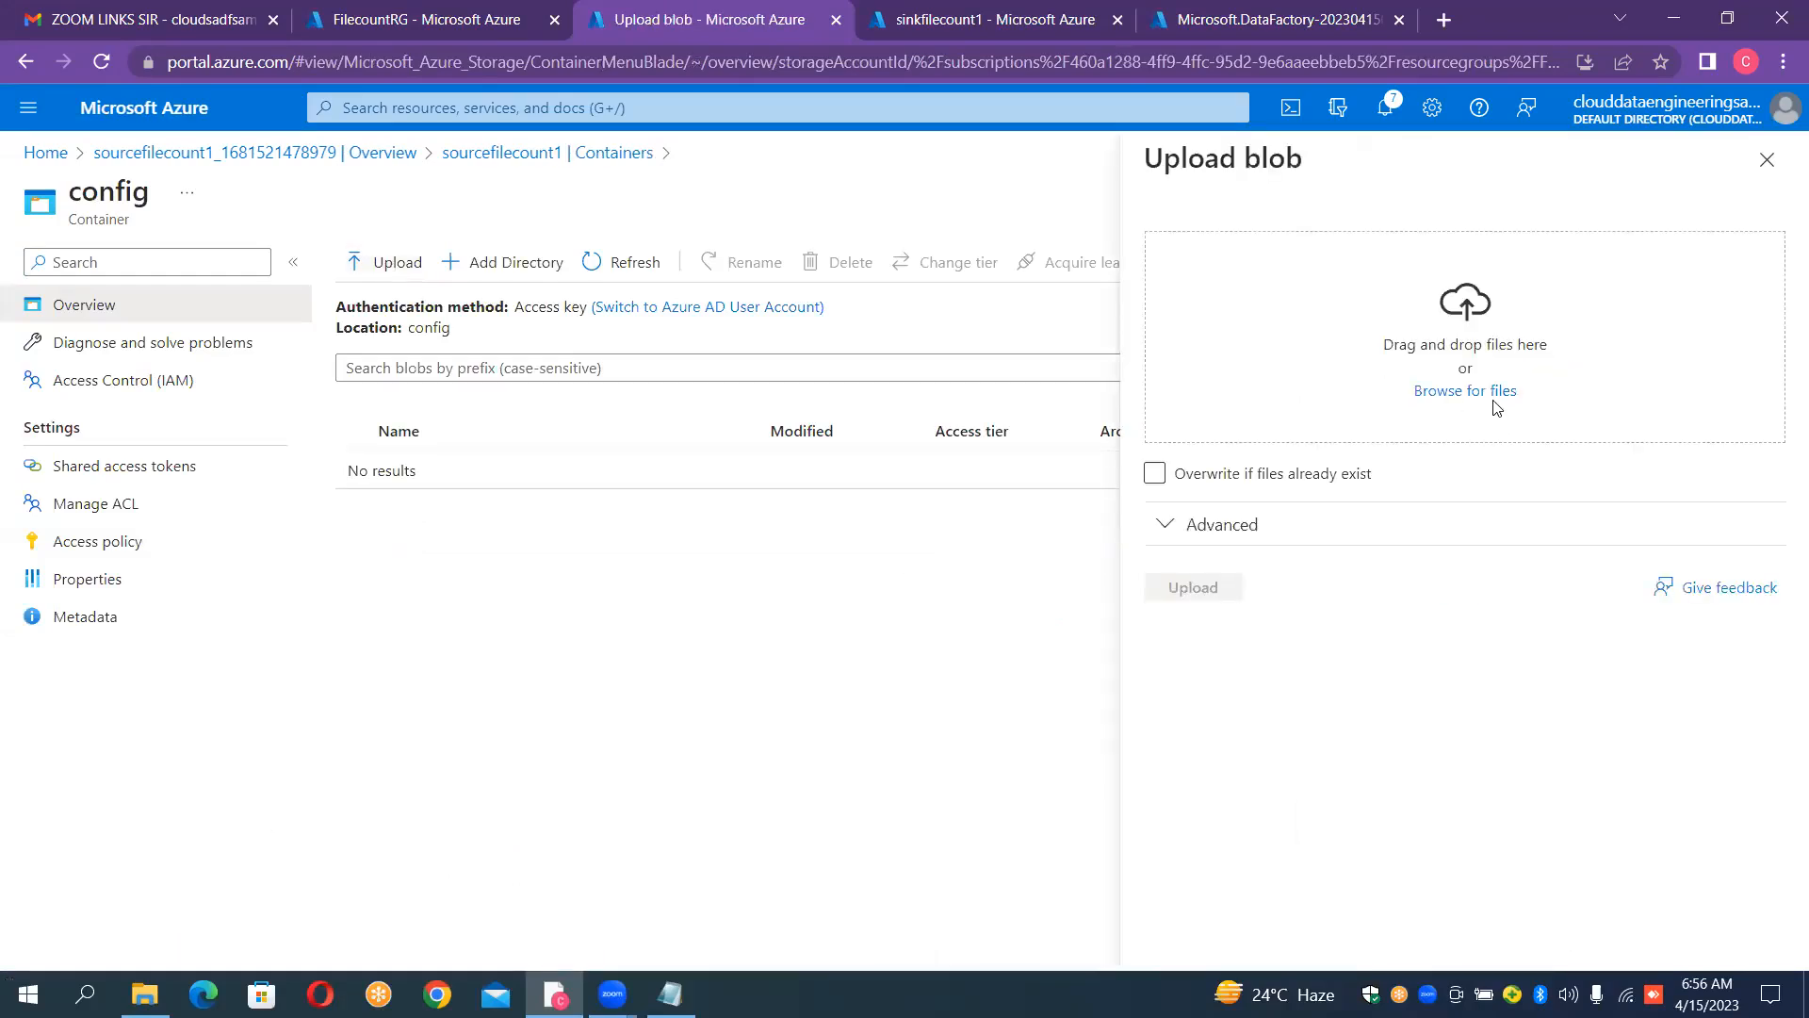
{"action": "left_click", "coordinate": [1496, 396]}
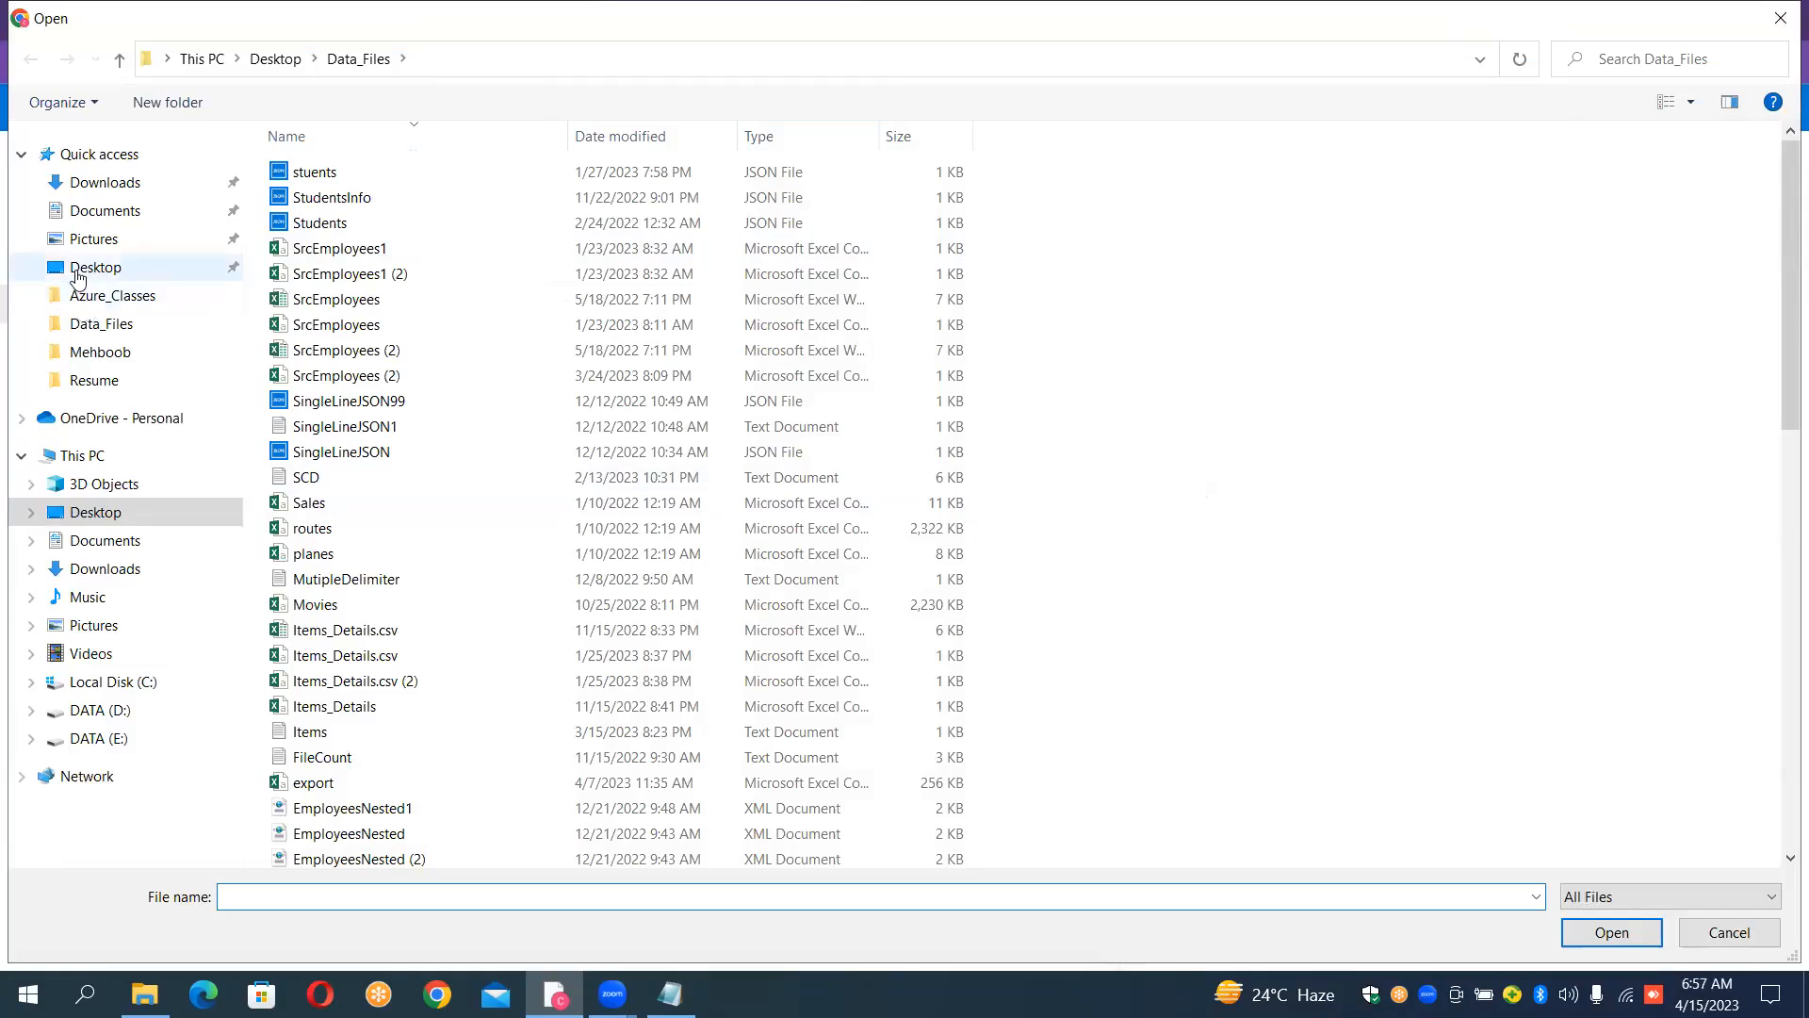
{"action": "left_click", "coordinate": [77, 274]}
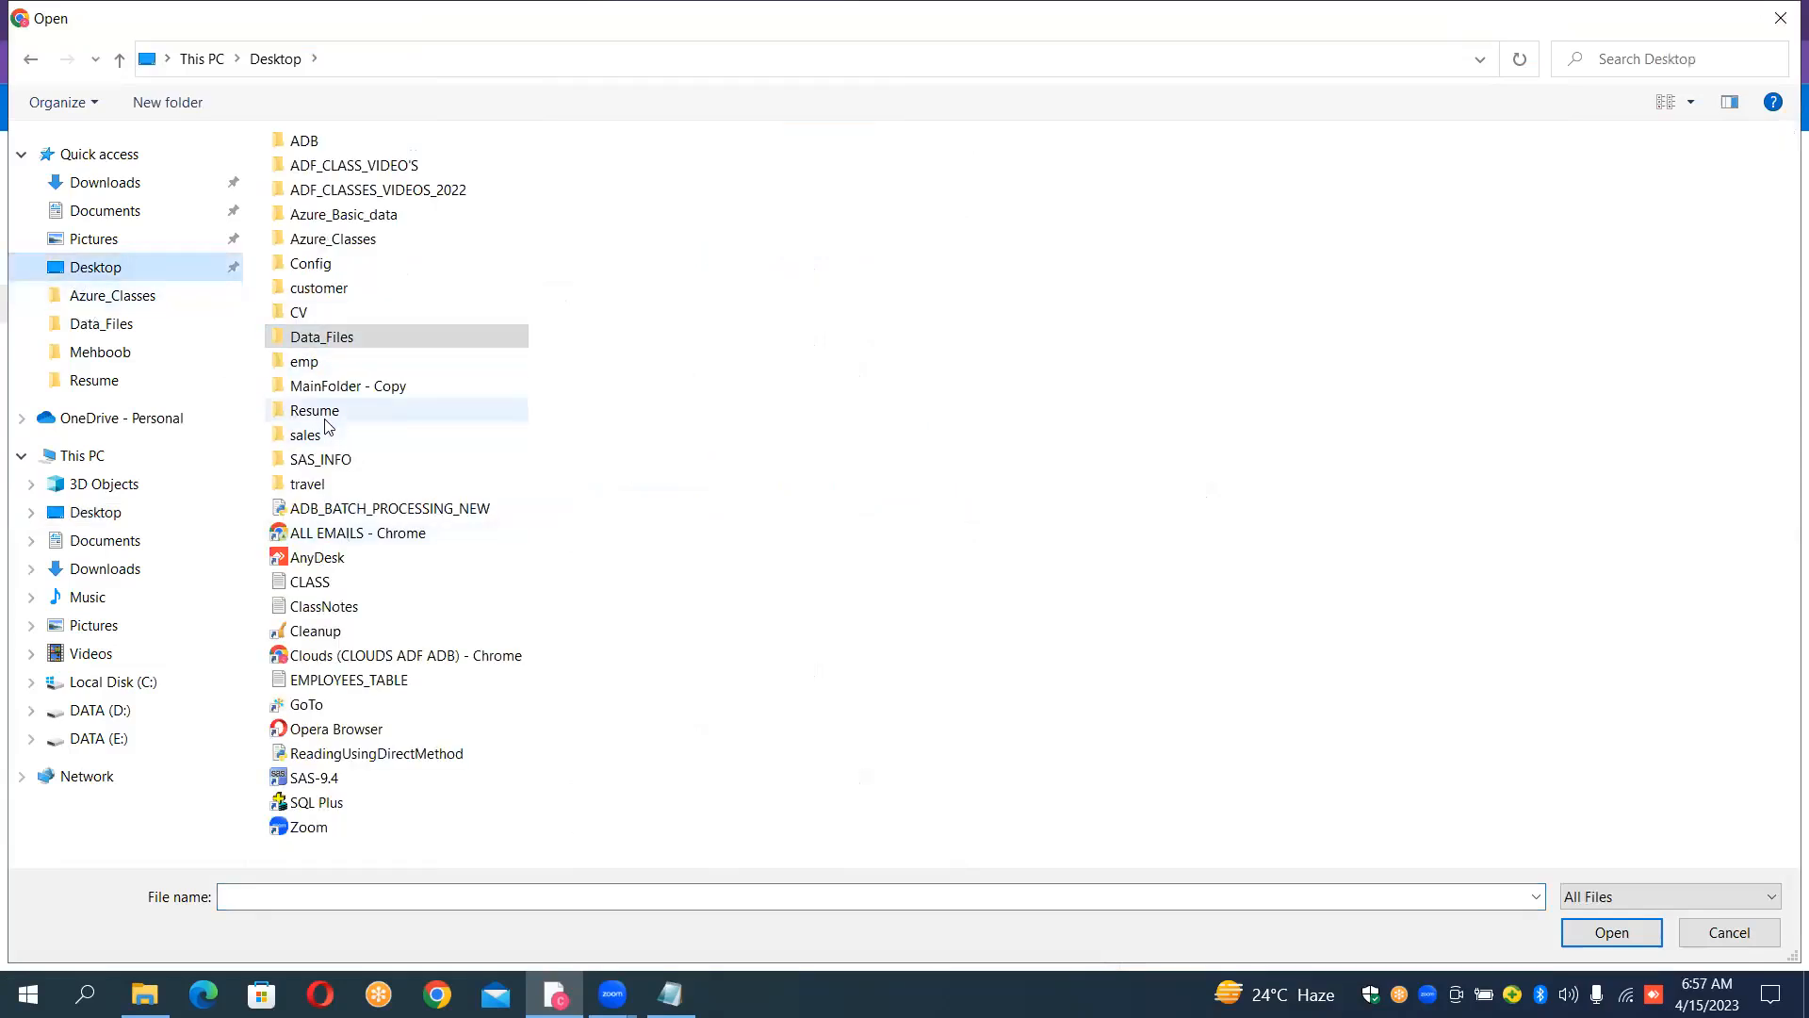
{"action": "double_click", "coordinate": [351, 265]}
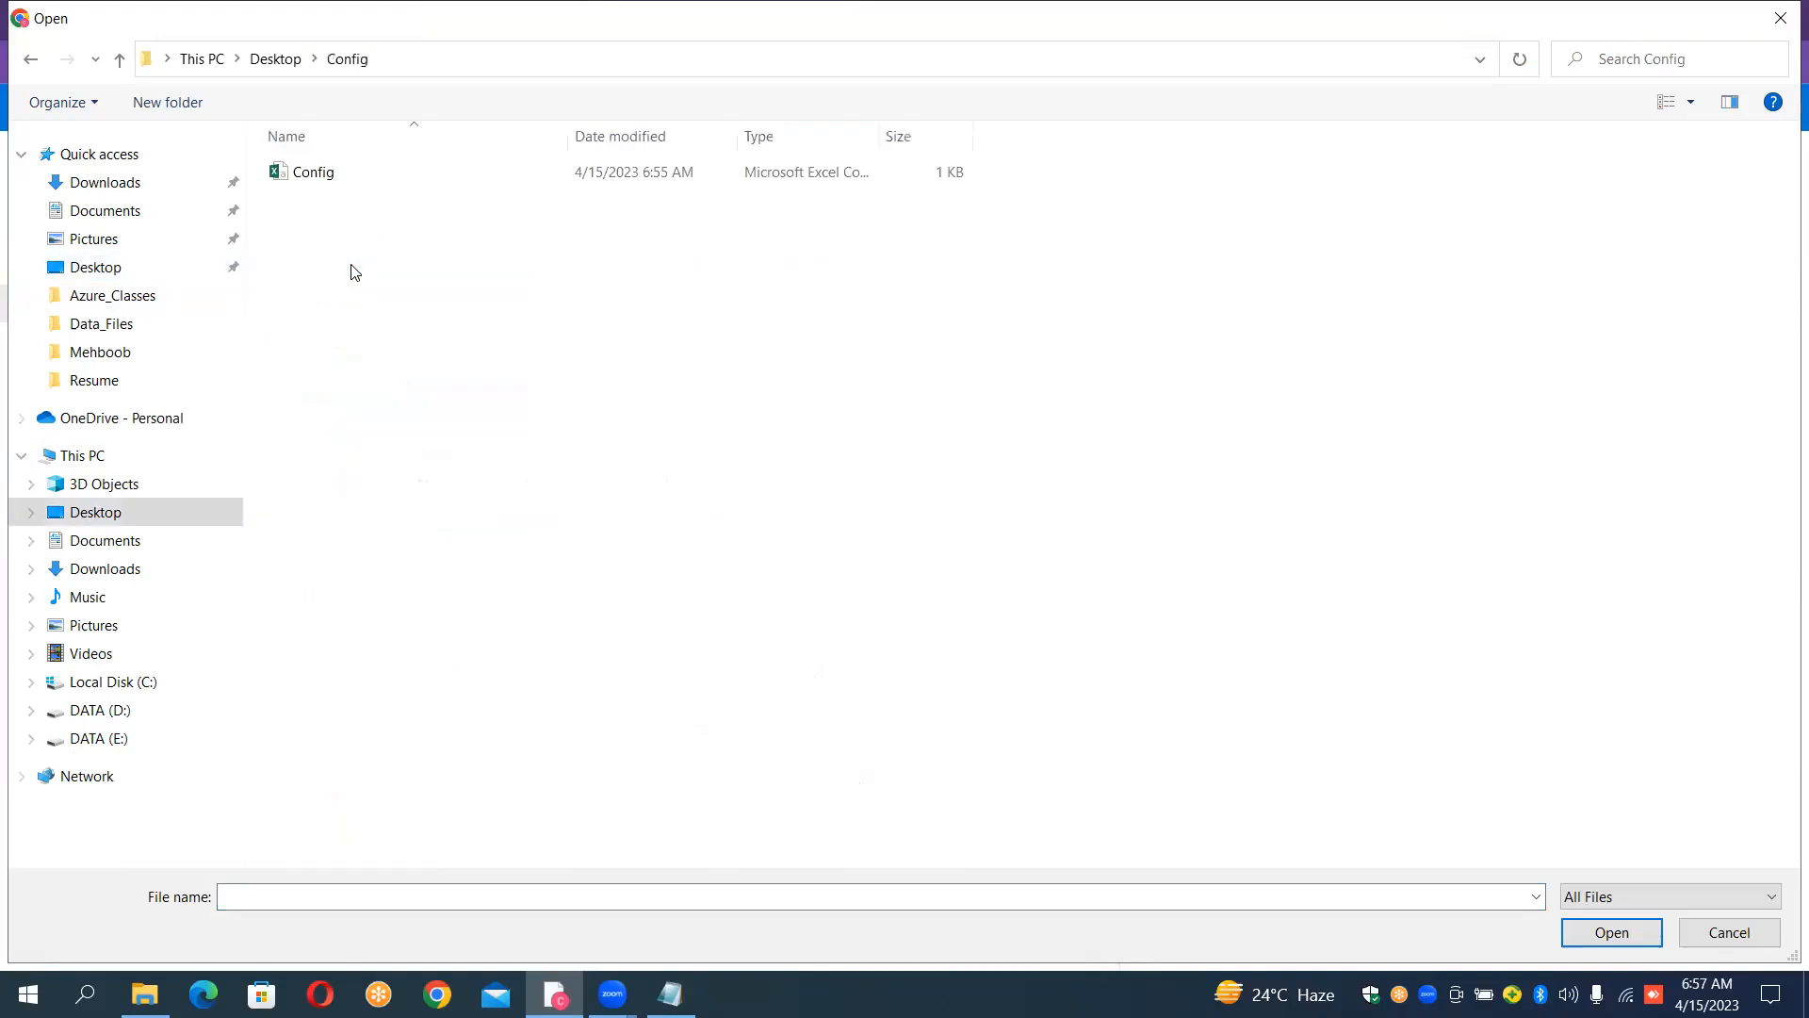
{"action": "left_click", "coordinate": [334, 170]}
{"action": "double_click", "coordinate": [335, 169]}
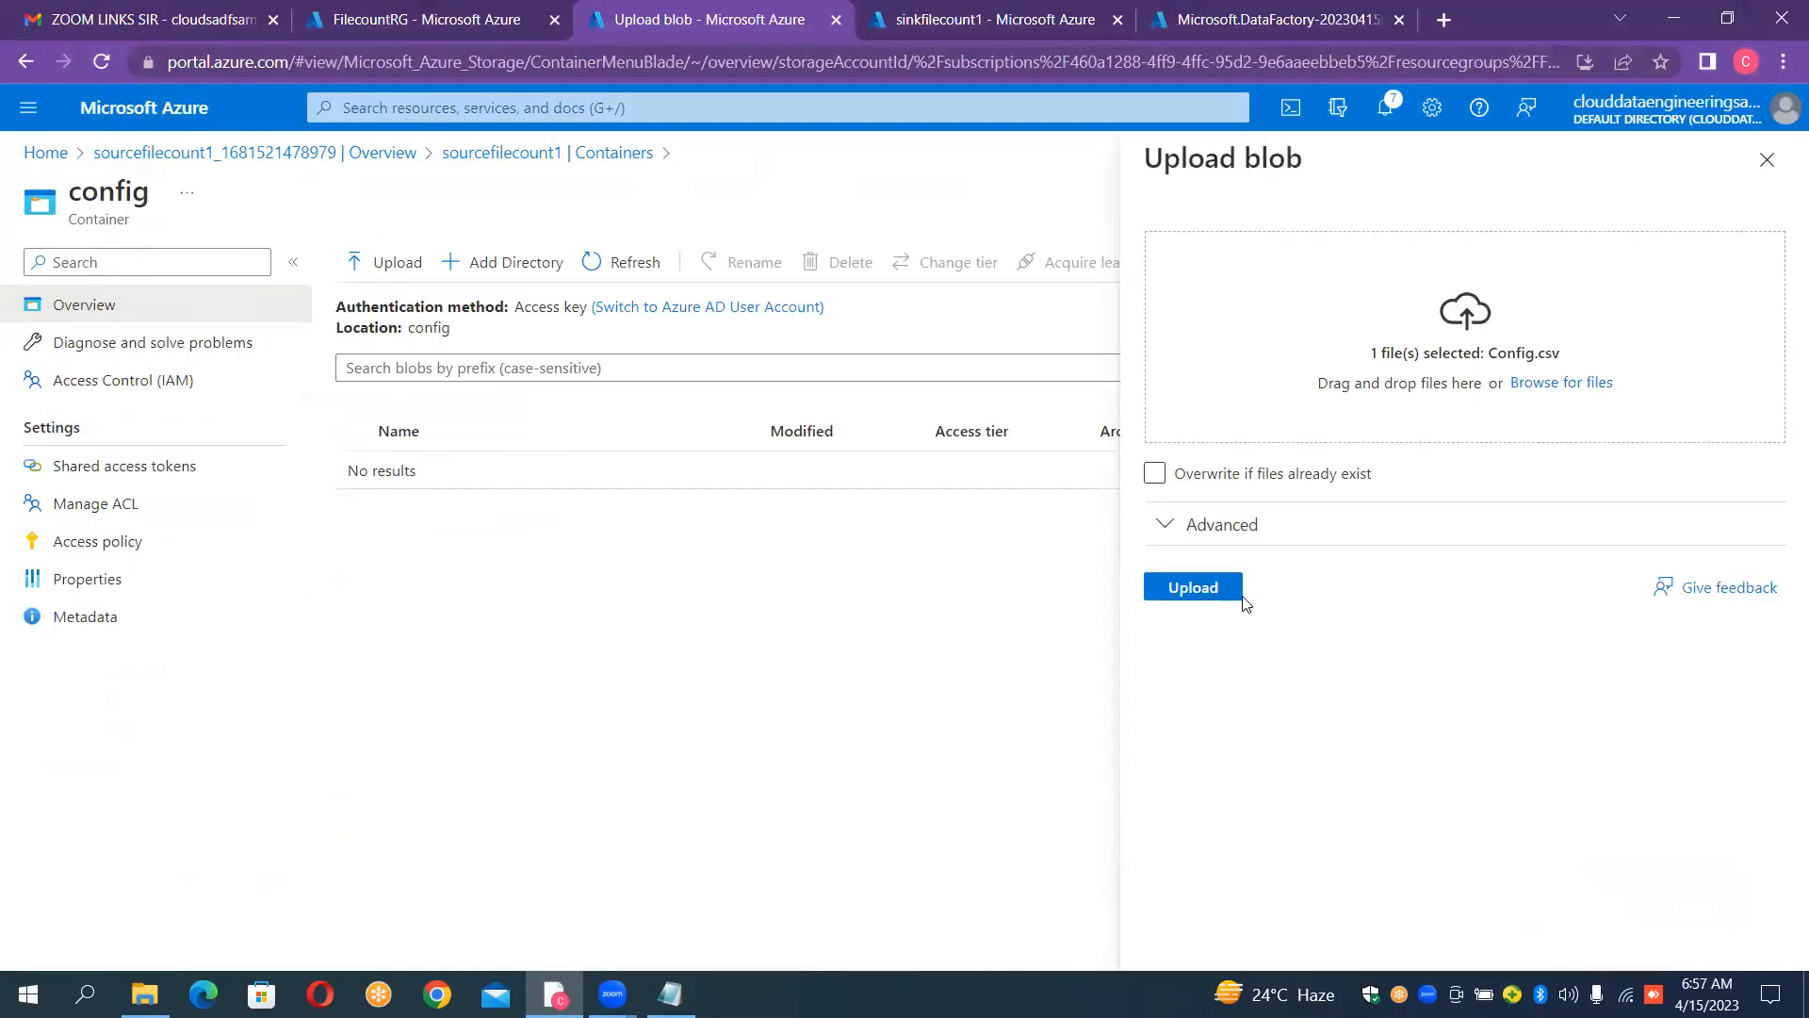
{"action": "left_click", "coordinate": [1241, 597]}
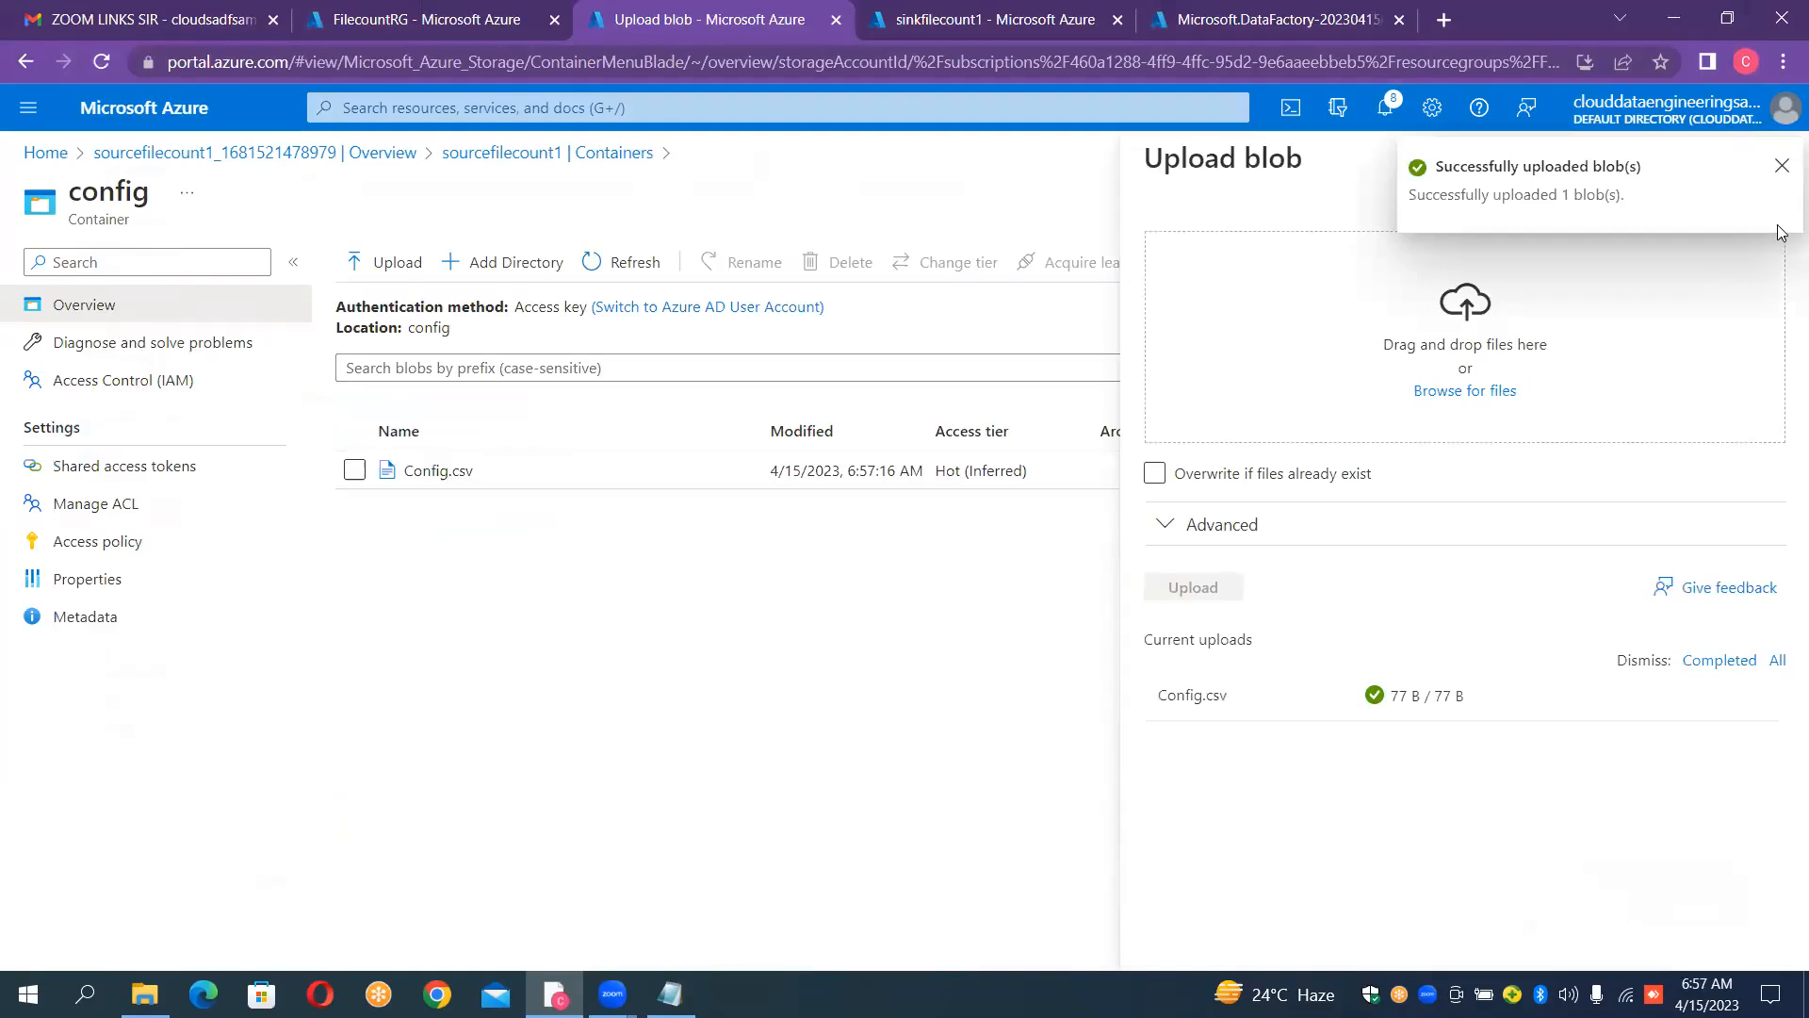
{"action": "left_click", "coordinate": [1782, 168]}
{"action": "left_click", "coordinate": [1782, 168]}
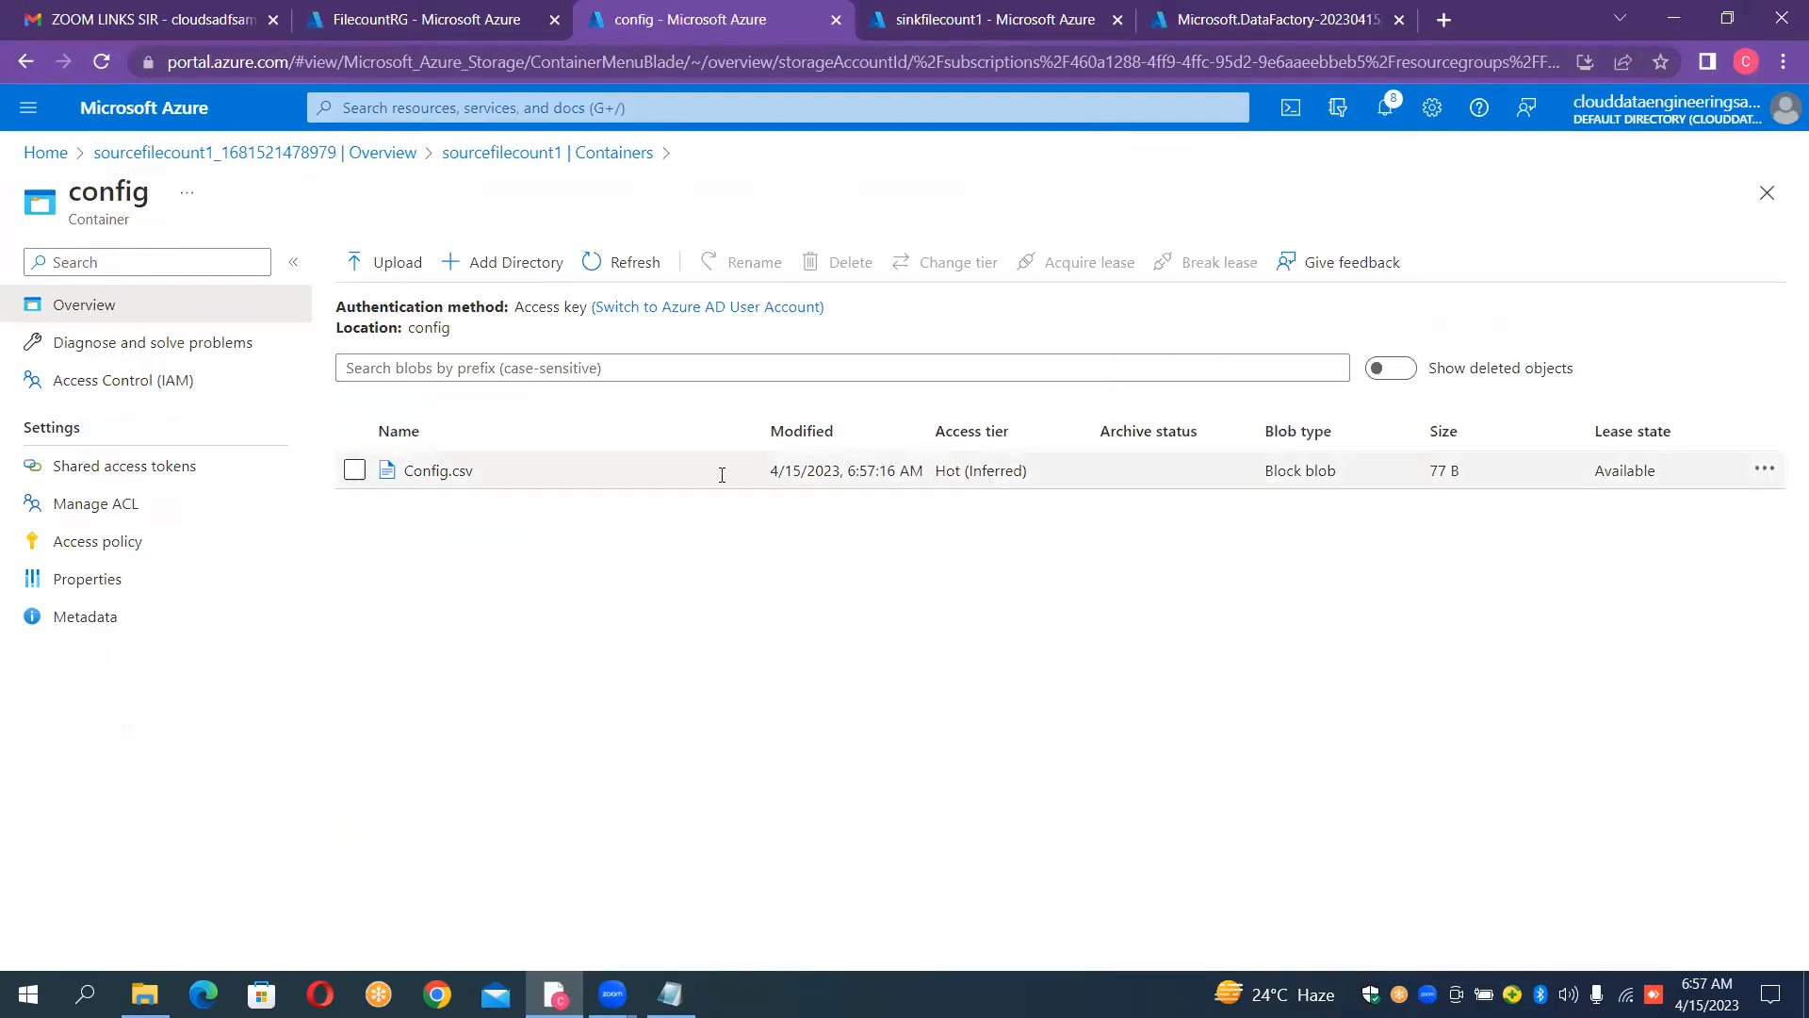
Step: View the contents of the uploaded Config.csv blob in its editor and close the blob
{"action": "left_click", "coordinate": [505, 479]}
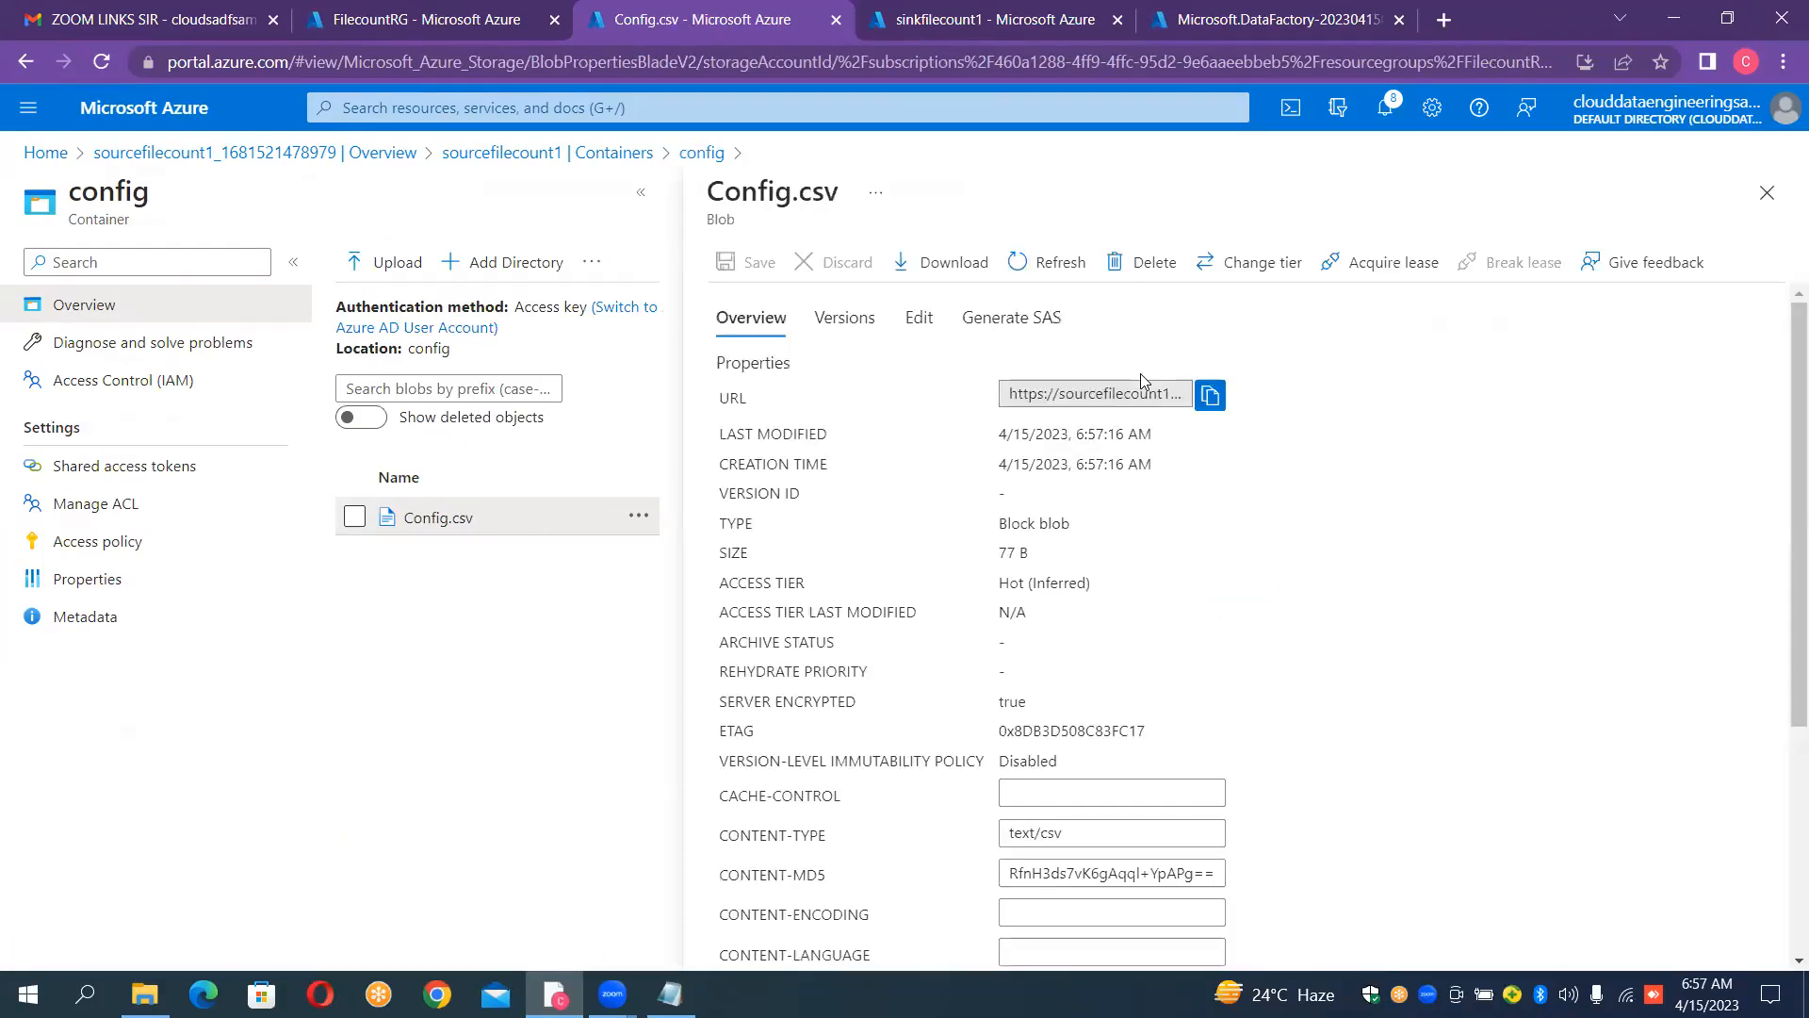
{"action": "left_click", "coordinate": [933, 324]}
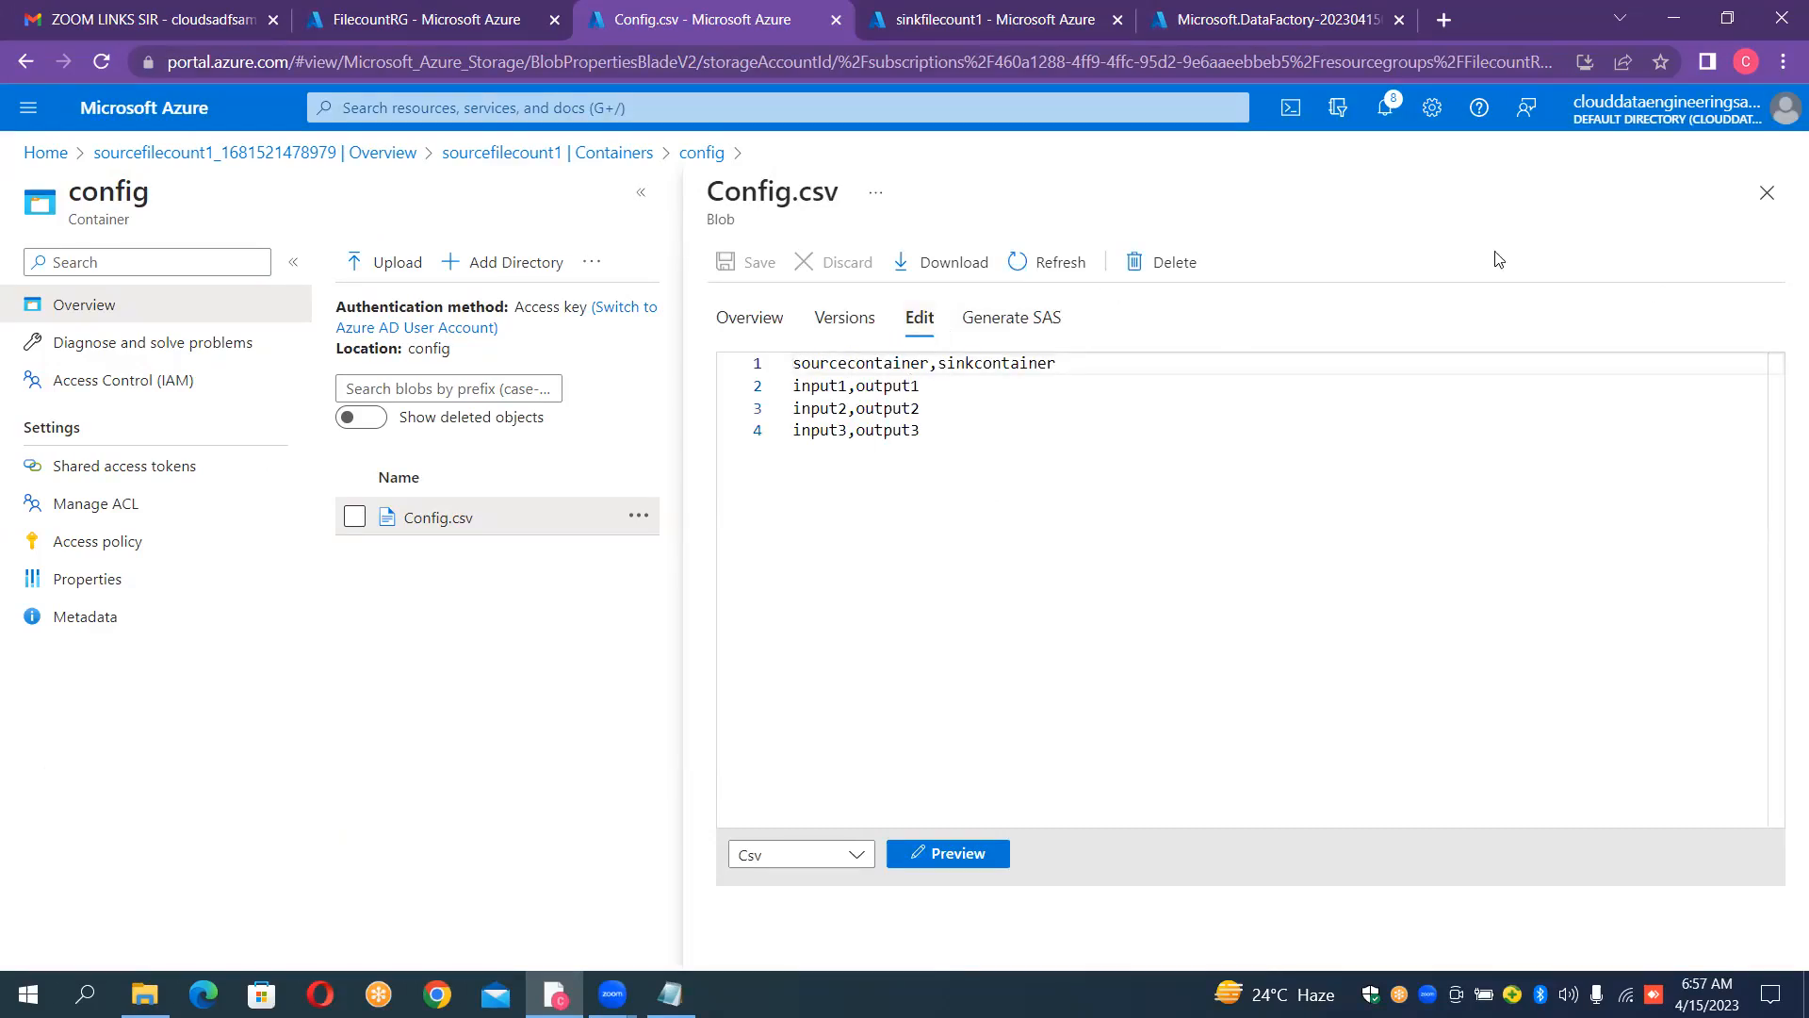
{"action": "left_click", "coordinate": [1769, 195]}
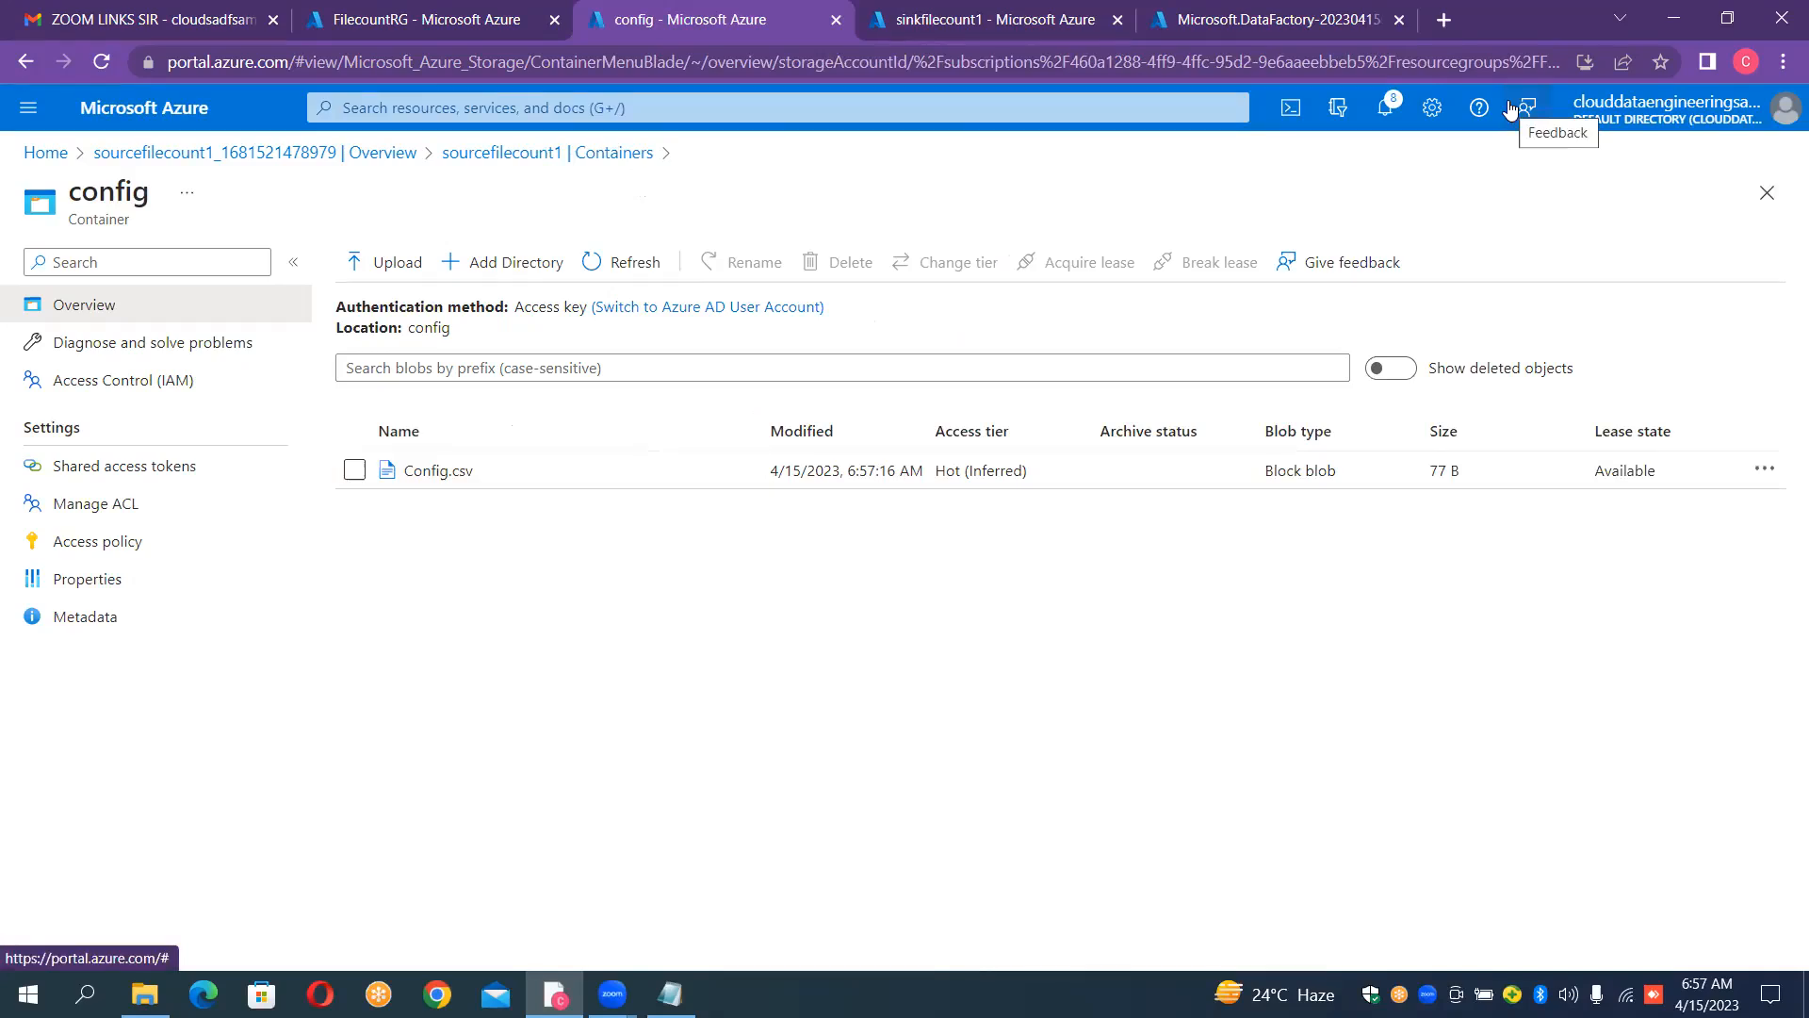
Step: Go to the deployed InstanceFileCountBasedCopy data factory and launch Azure Data Factory Studio
{"action": "left_click", "coordinate": [1326, 24]}
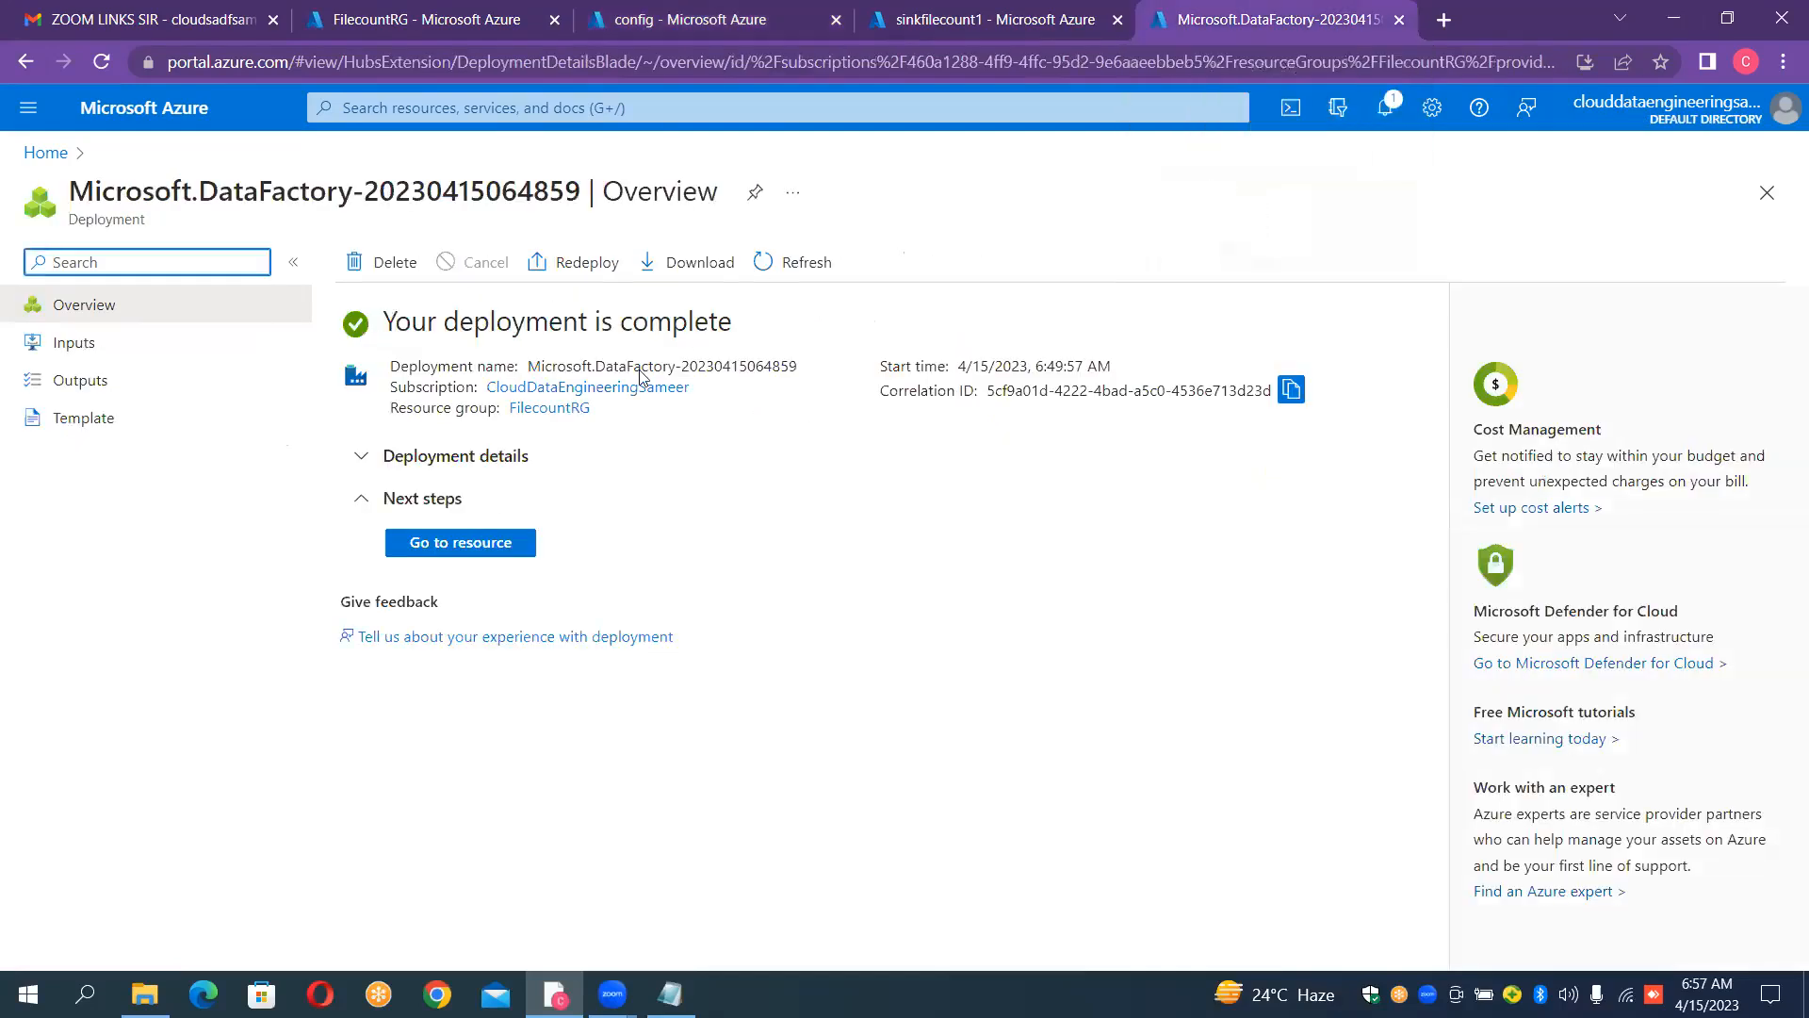
{"action": "left_click", "coordinate": [474, 539]}
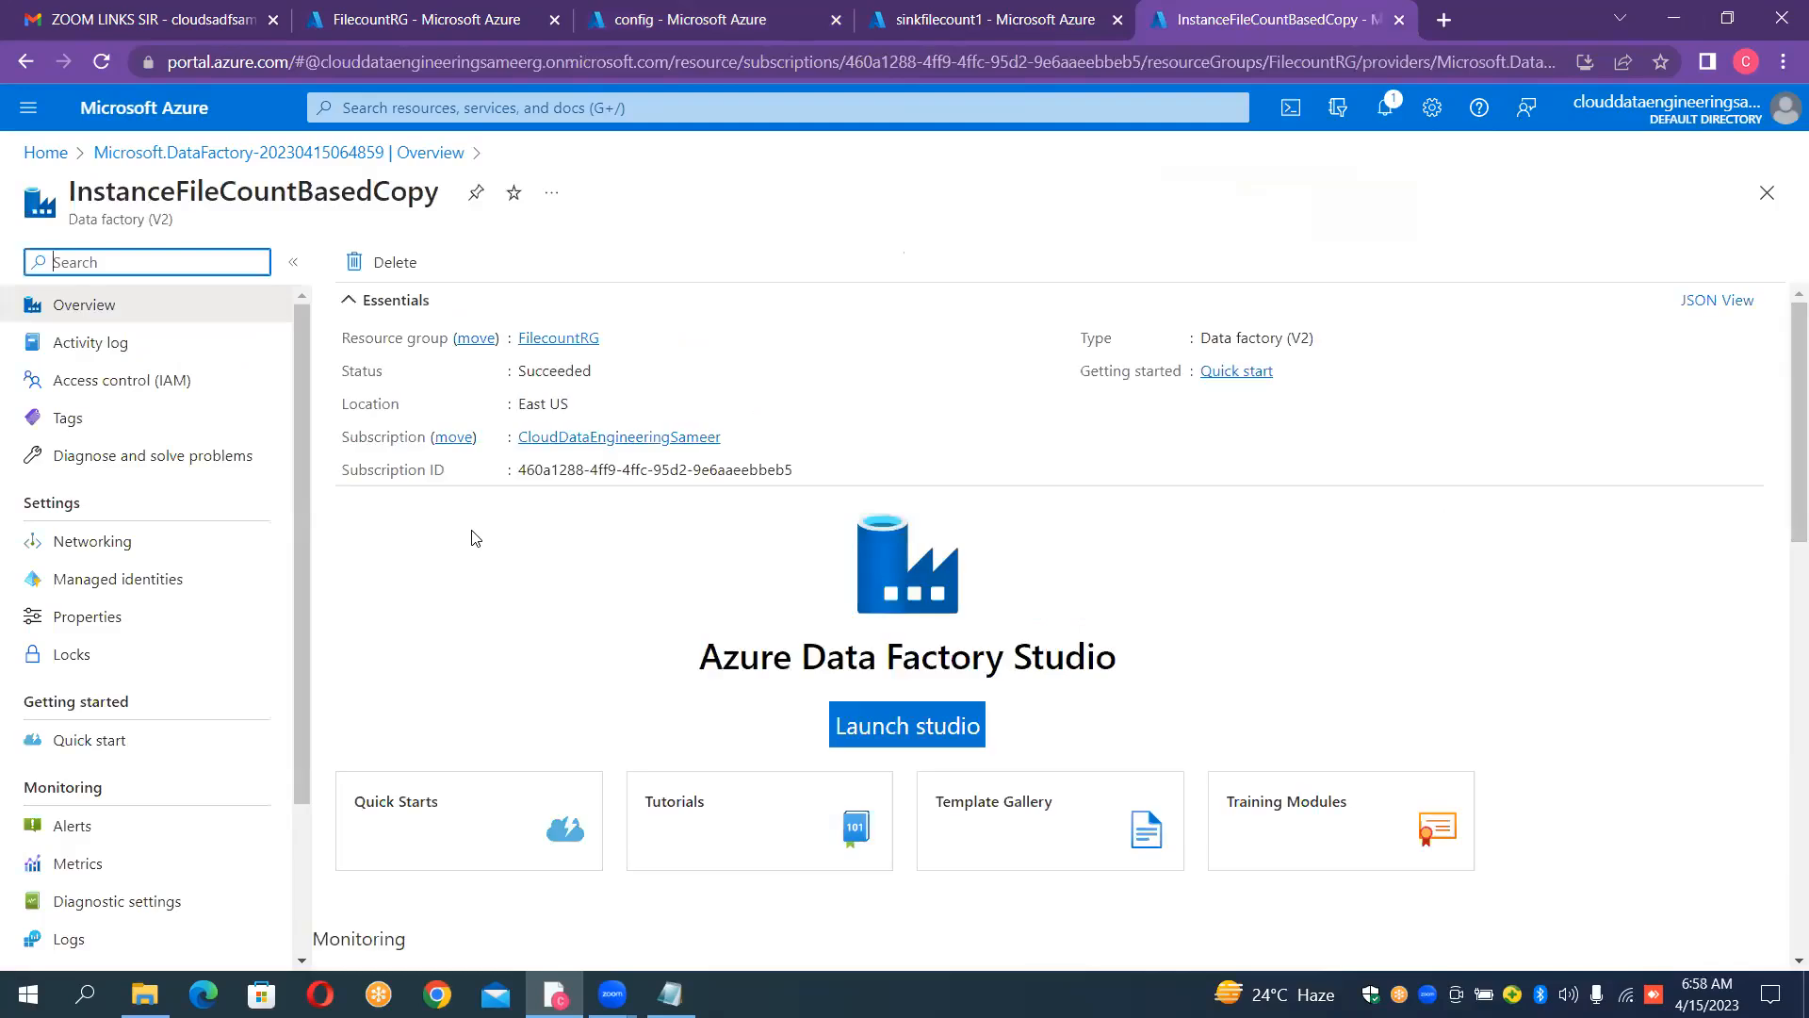
{"action": "left_click", "coordinate": [942, 733]}
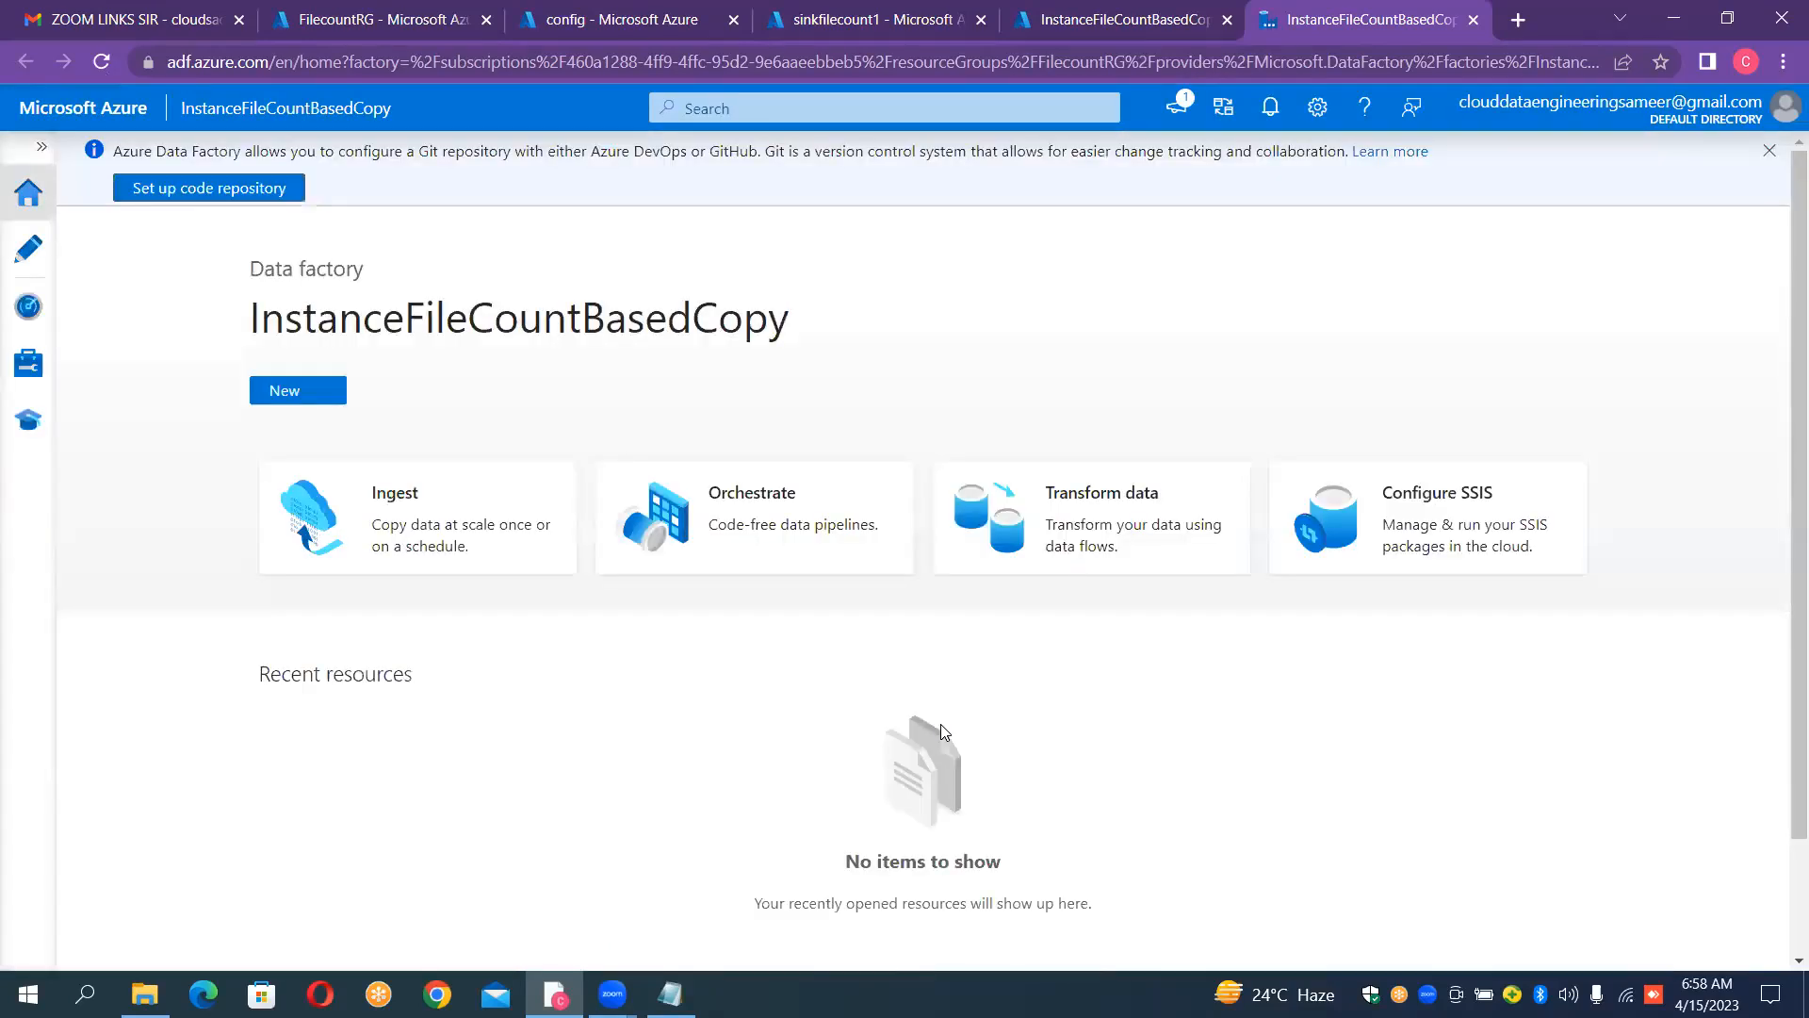
Step: Start a new linked service in the factory's management section, using the Azure Data Lake Storage Gen2 data store
{"action": "left_click", "coordinate": [43, 153]}
{"action": "left_click", "coordinate": [88, 363]}
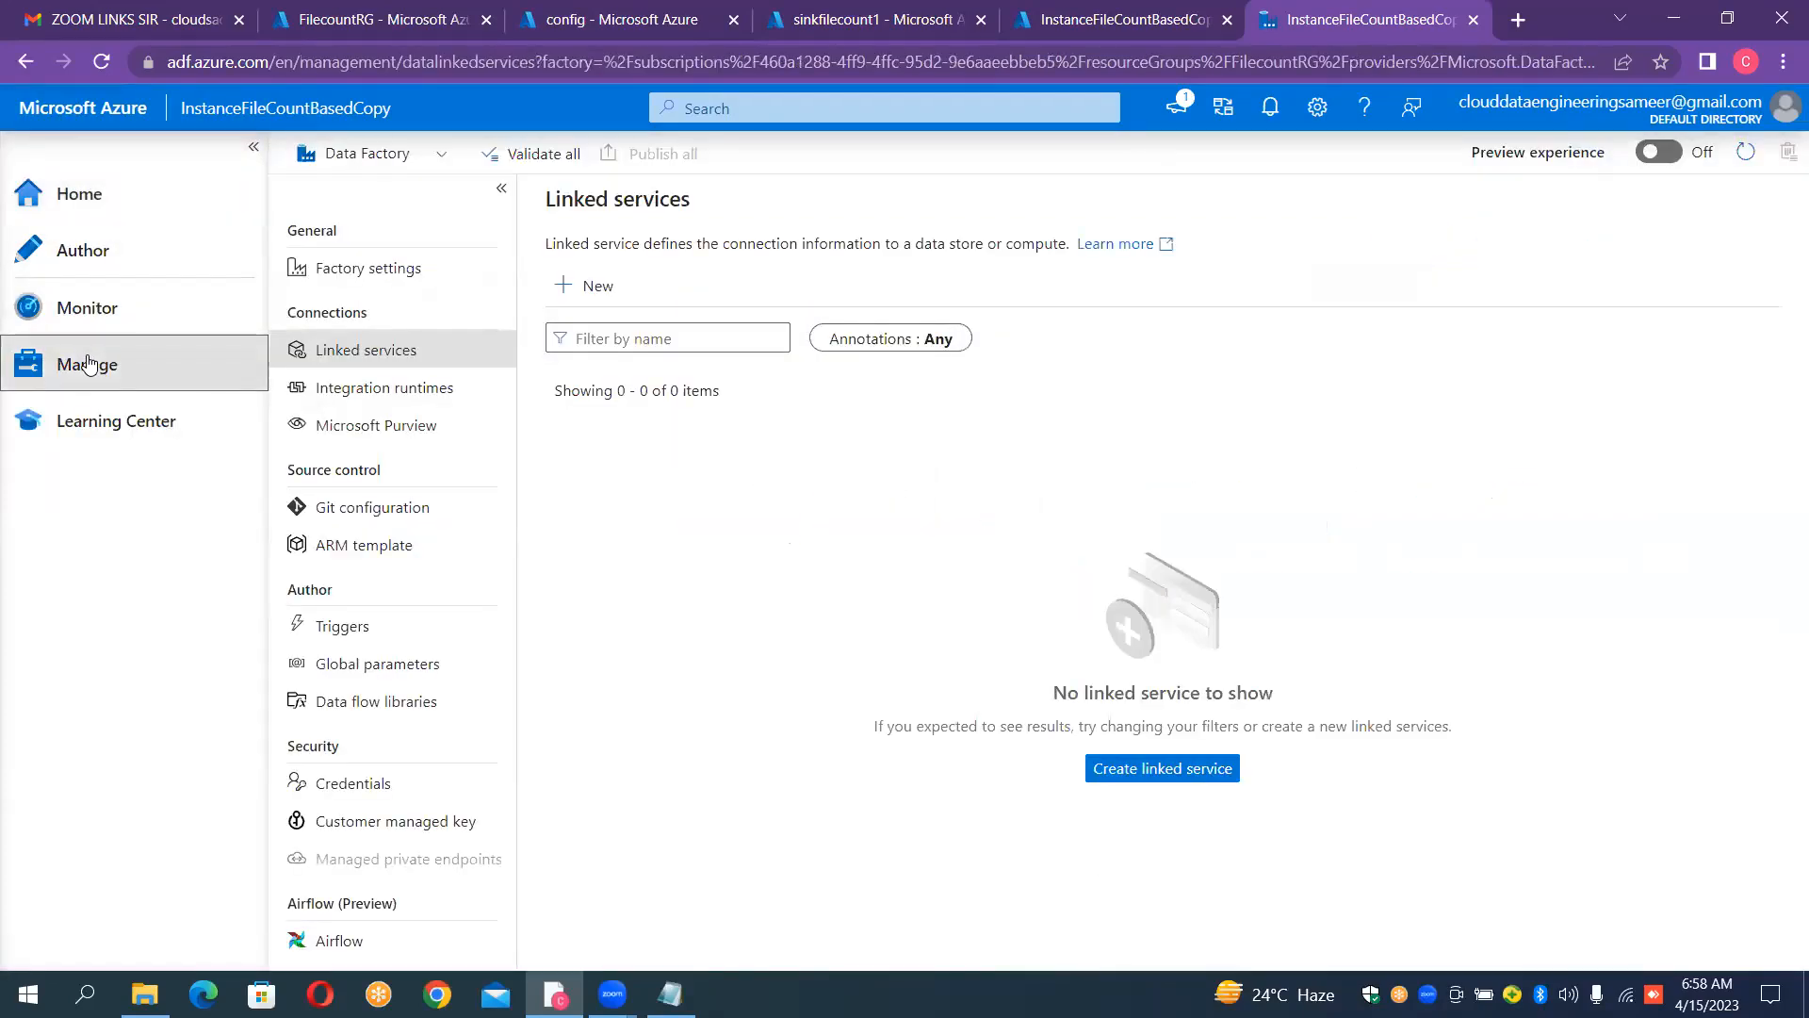
{"action": "left_click", "coordinate": [612, 293]}
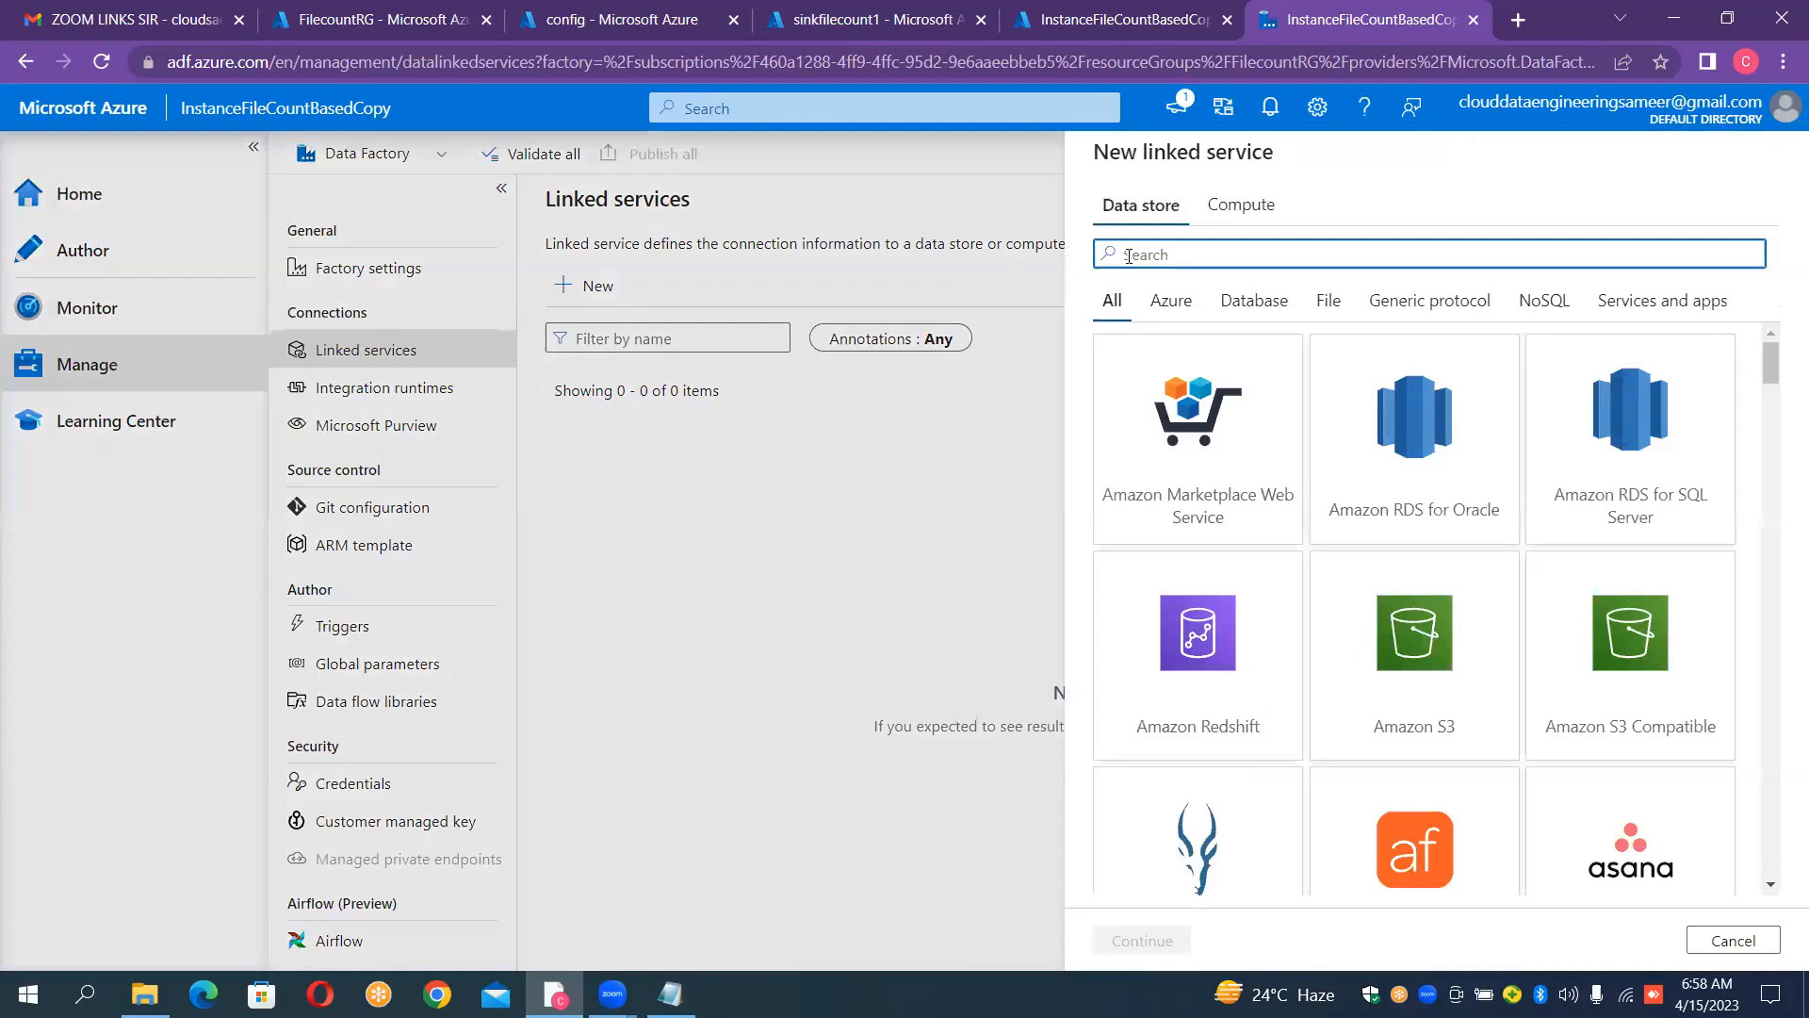
{"action": "type", "text": "2"}
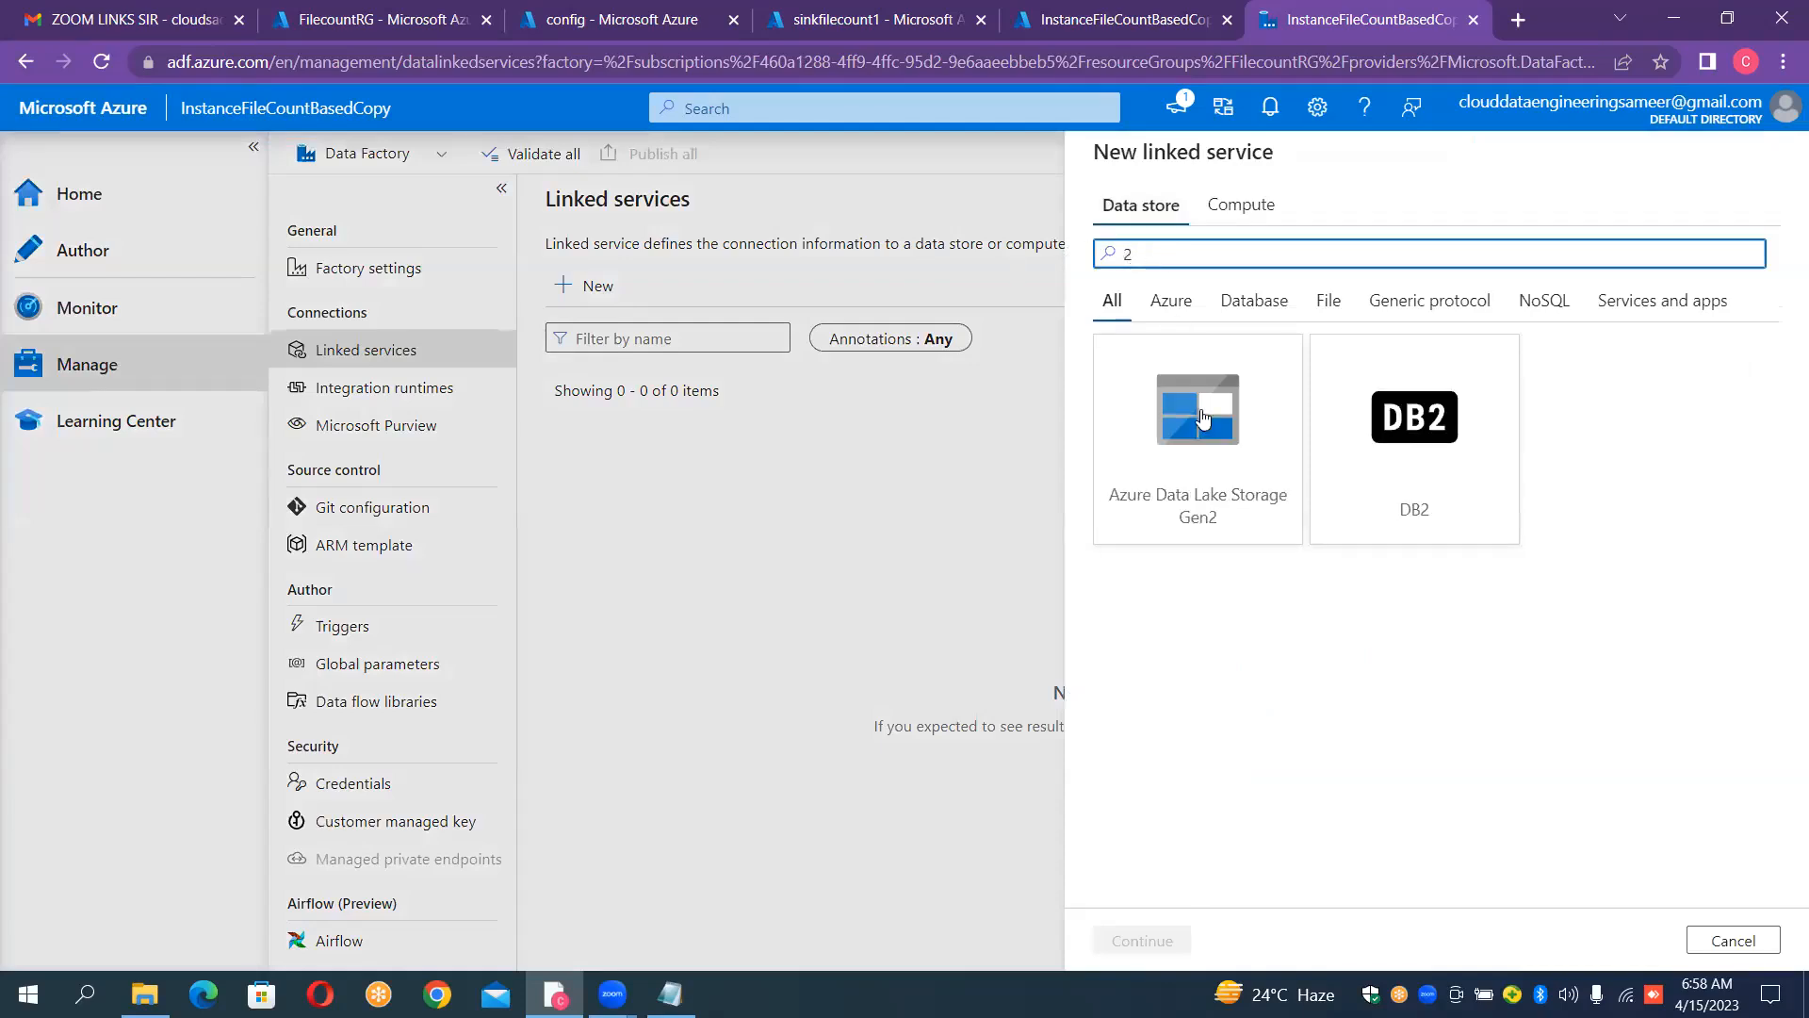
{"action": "left_click", "coordinate": [1195, 463]}
{"action": "double_click", "coordinate": [1195, 465]}
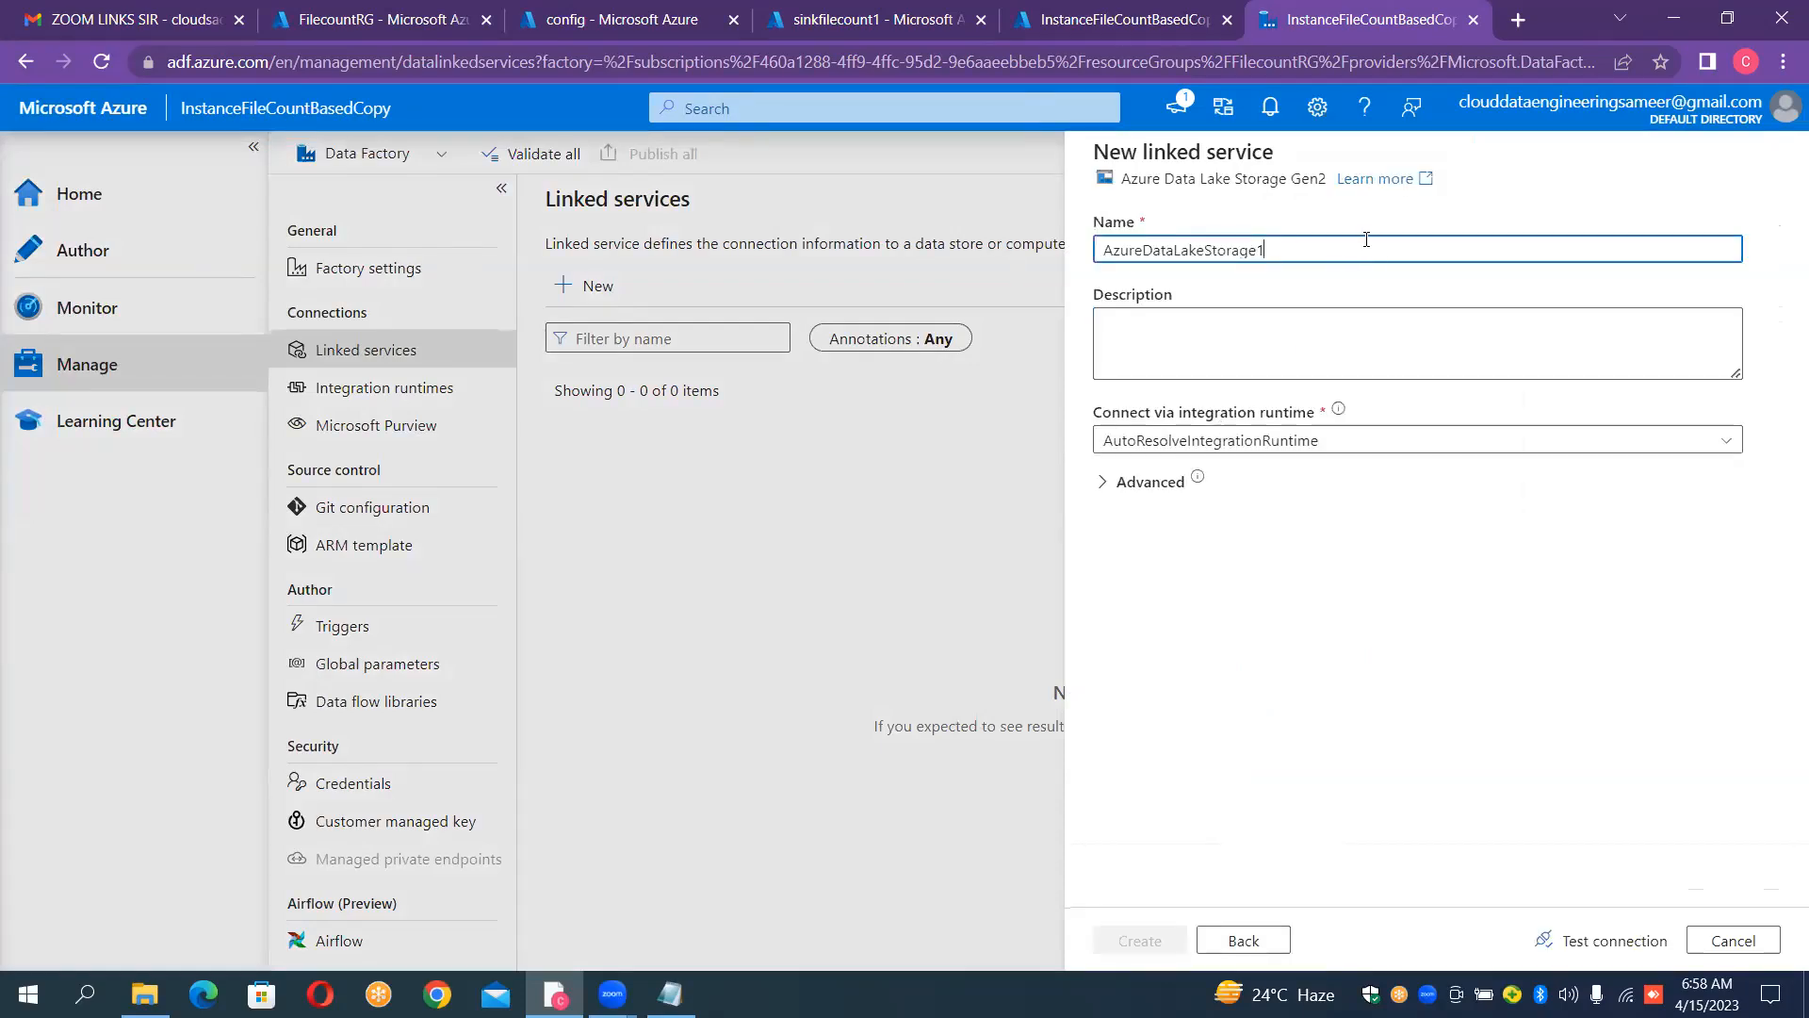
Step: Name the linked service "LS_ADLS_GEN2_SOURCE"
{"action": "key", "text": "ctrl+a"}
{"action": "key", "text": "BackSpace"}
{"action": "type", "text": "L"}
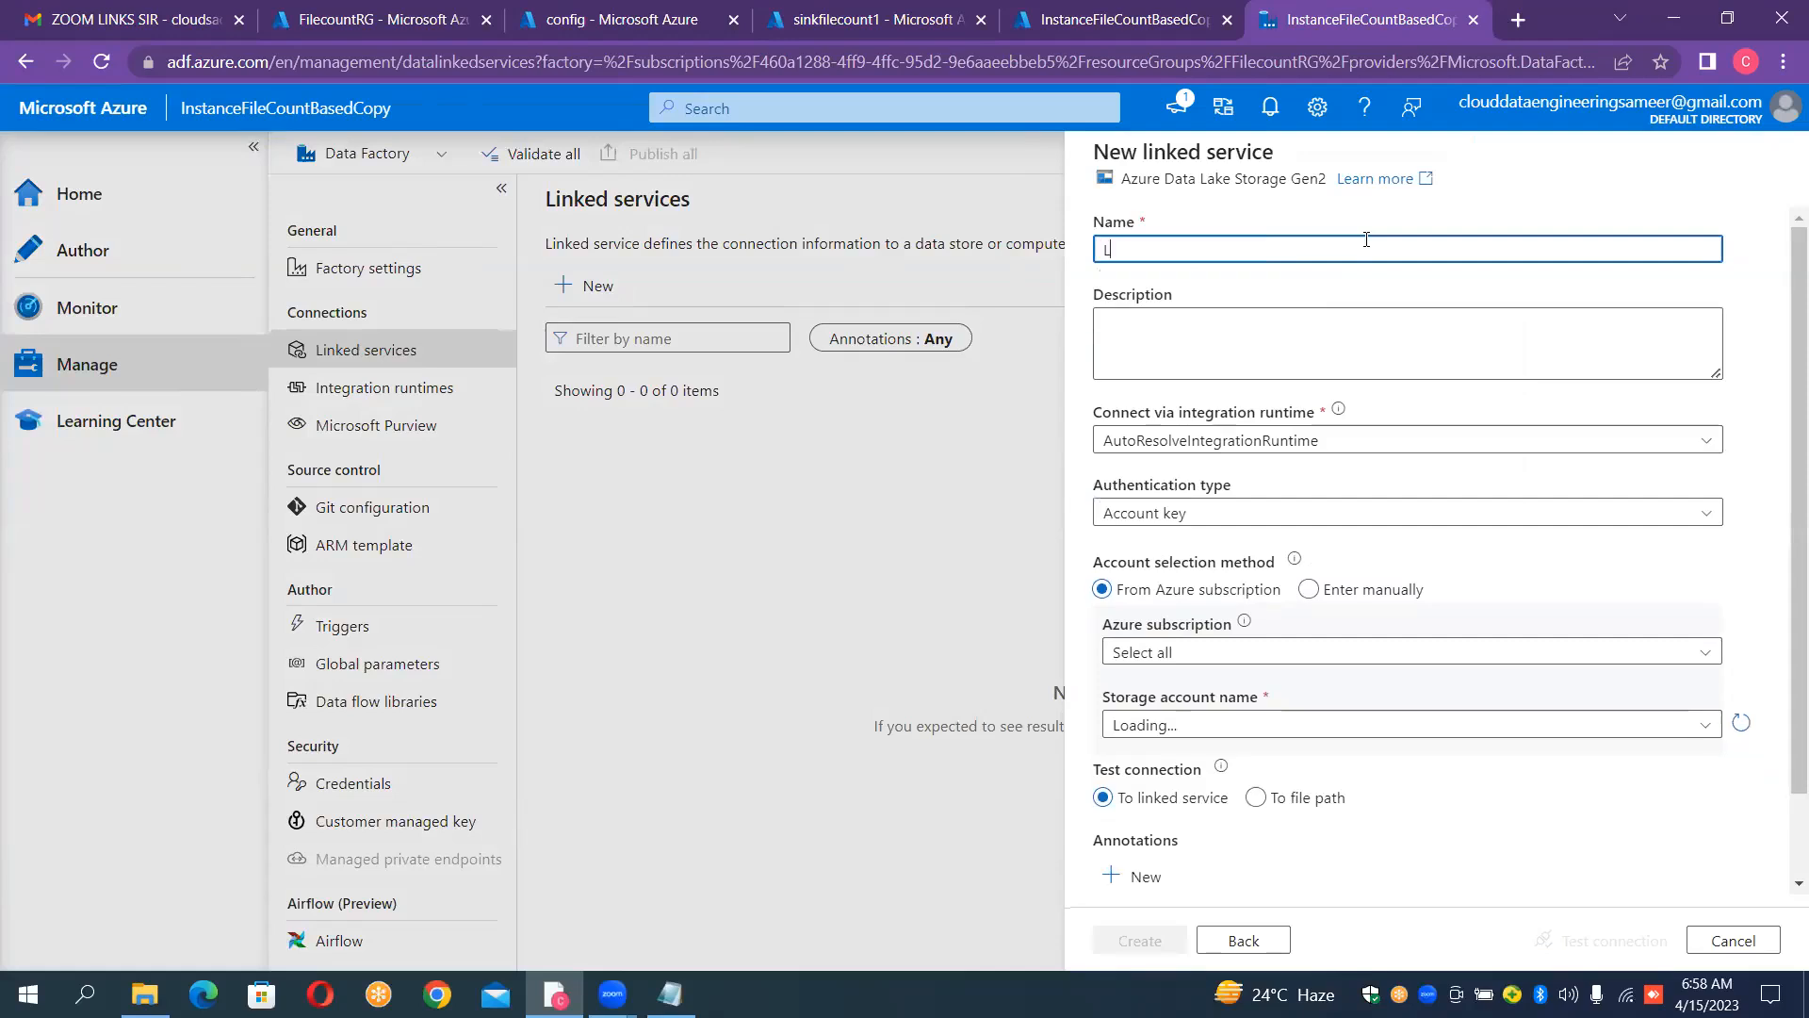
{"action": "type", "text": "S_ADLS"}
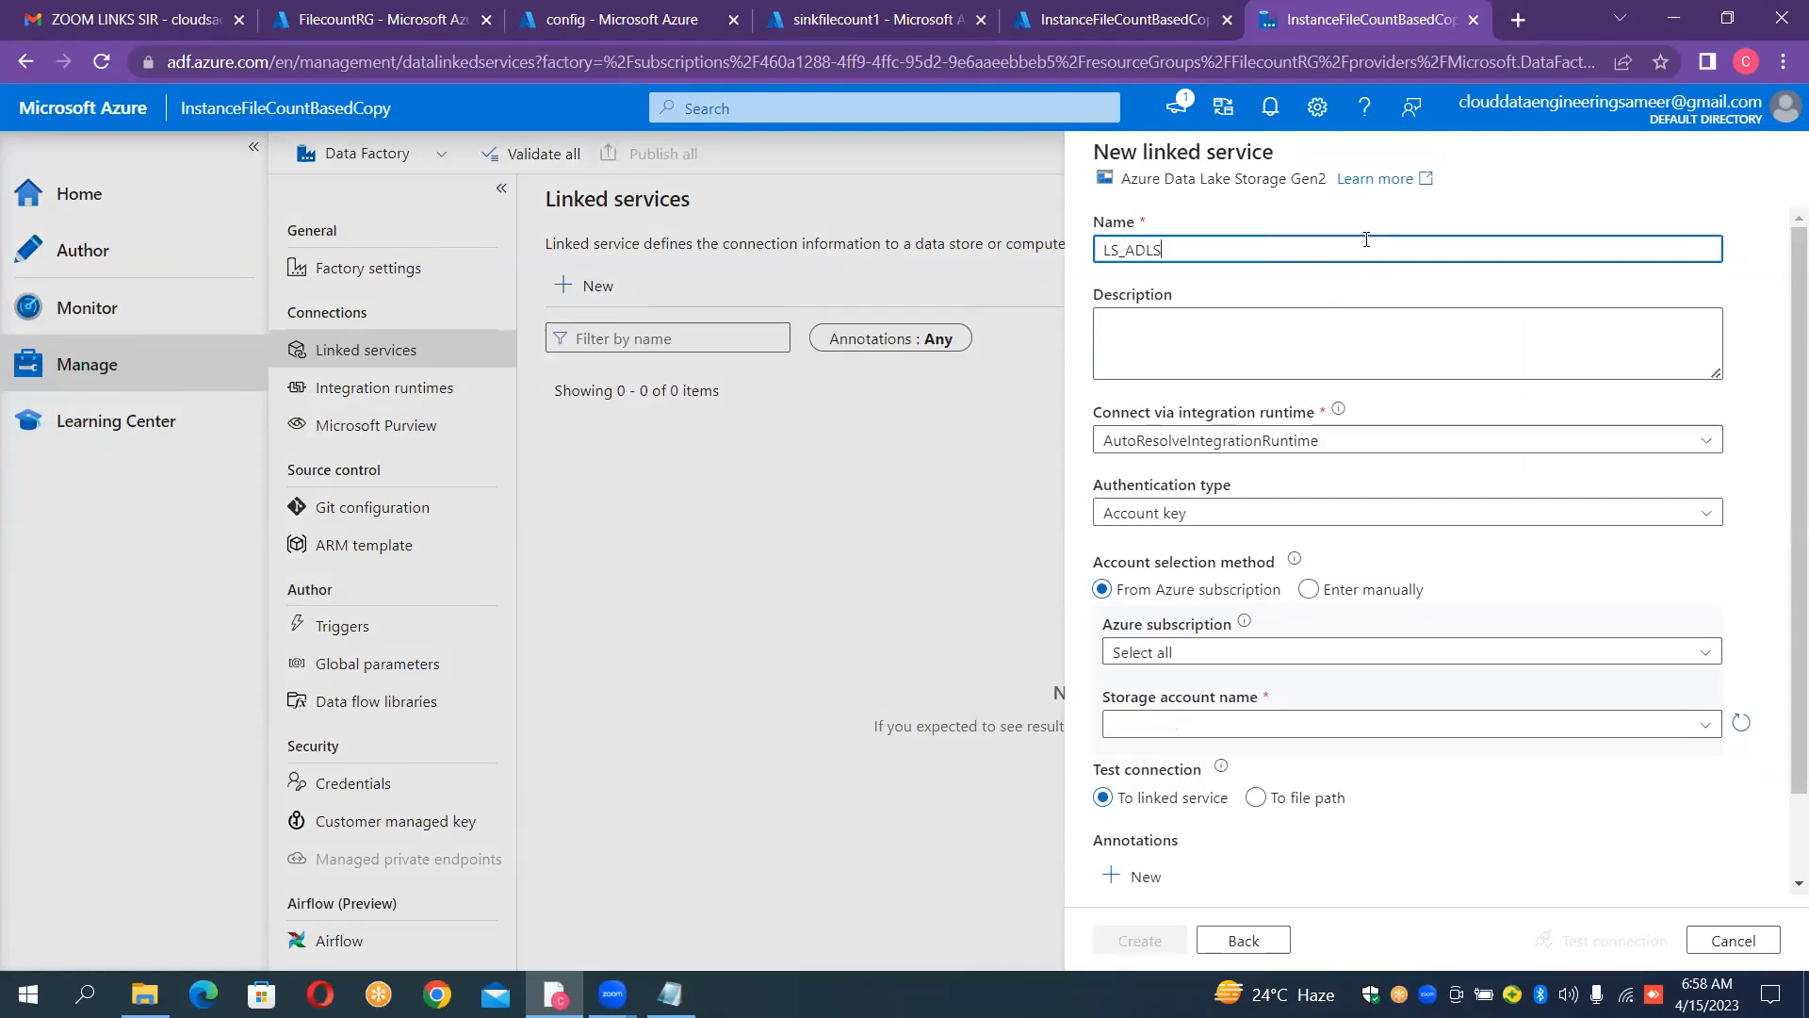
{"action": "type", "text": "_GEN2_SOURCE"}
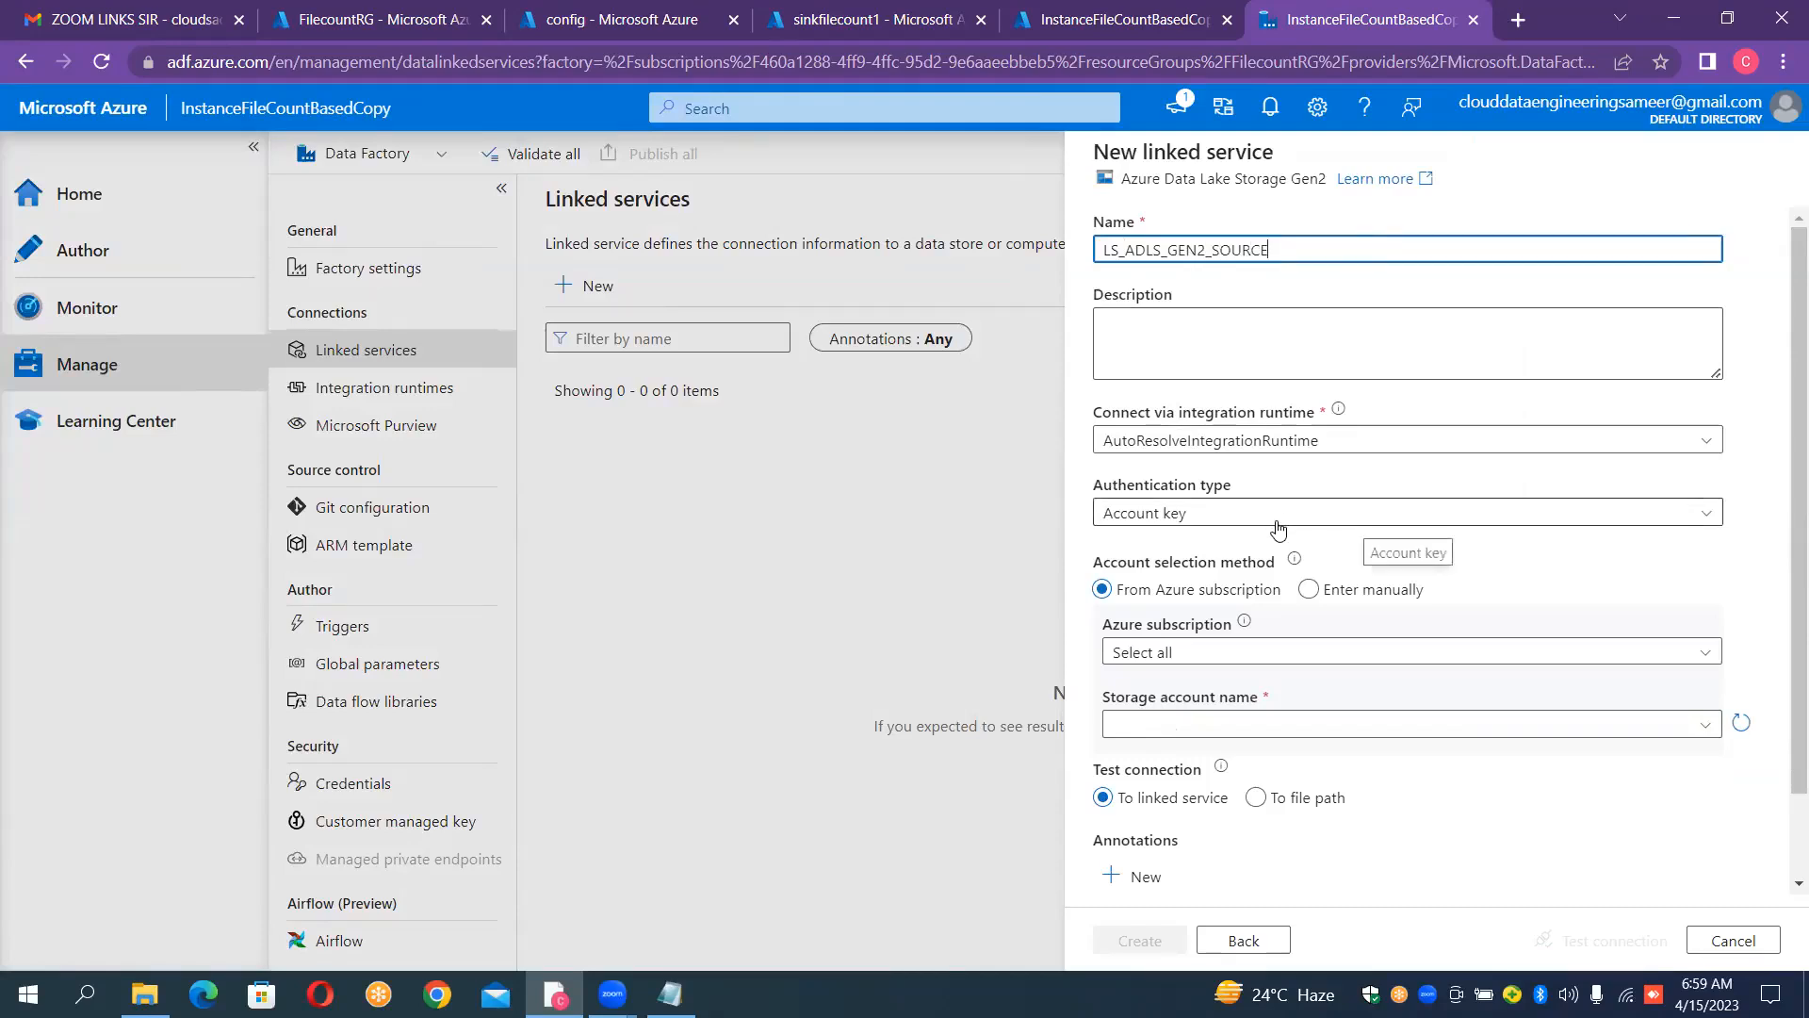
Step: Connect the source linked service to the sourcefilecount1 storage account in the cloud data engineering subscription, test the connection and create it
{"action": "left_click", "coordinate": [1246, 655]}
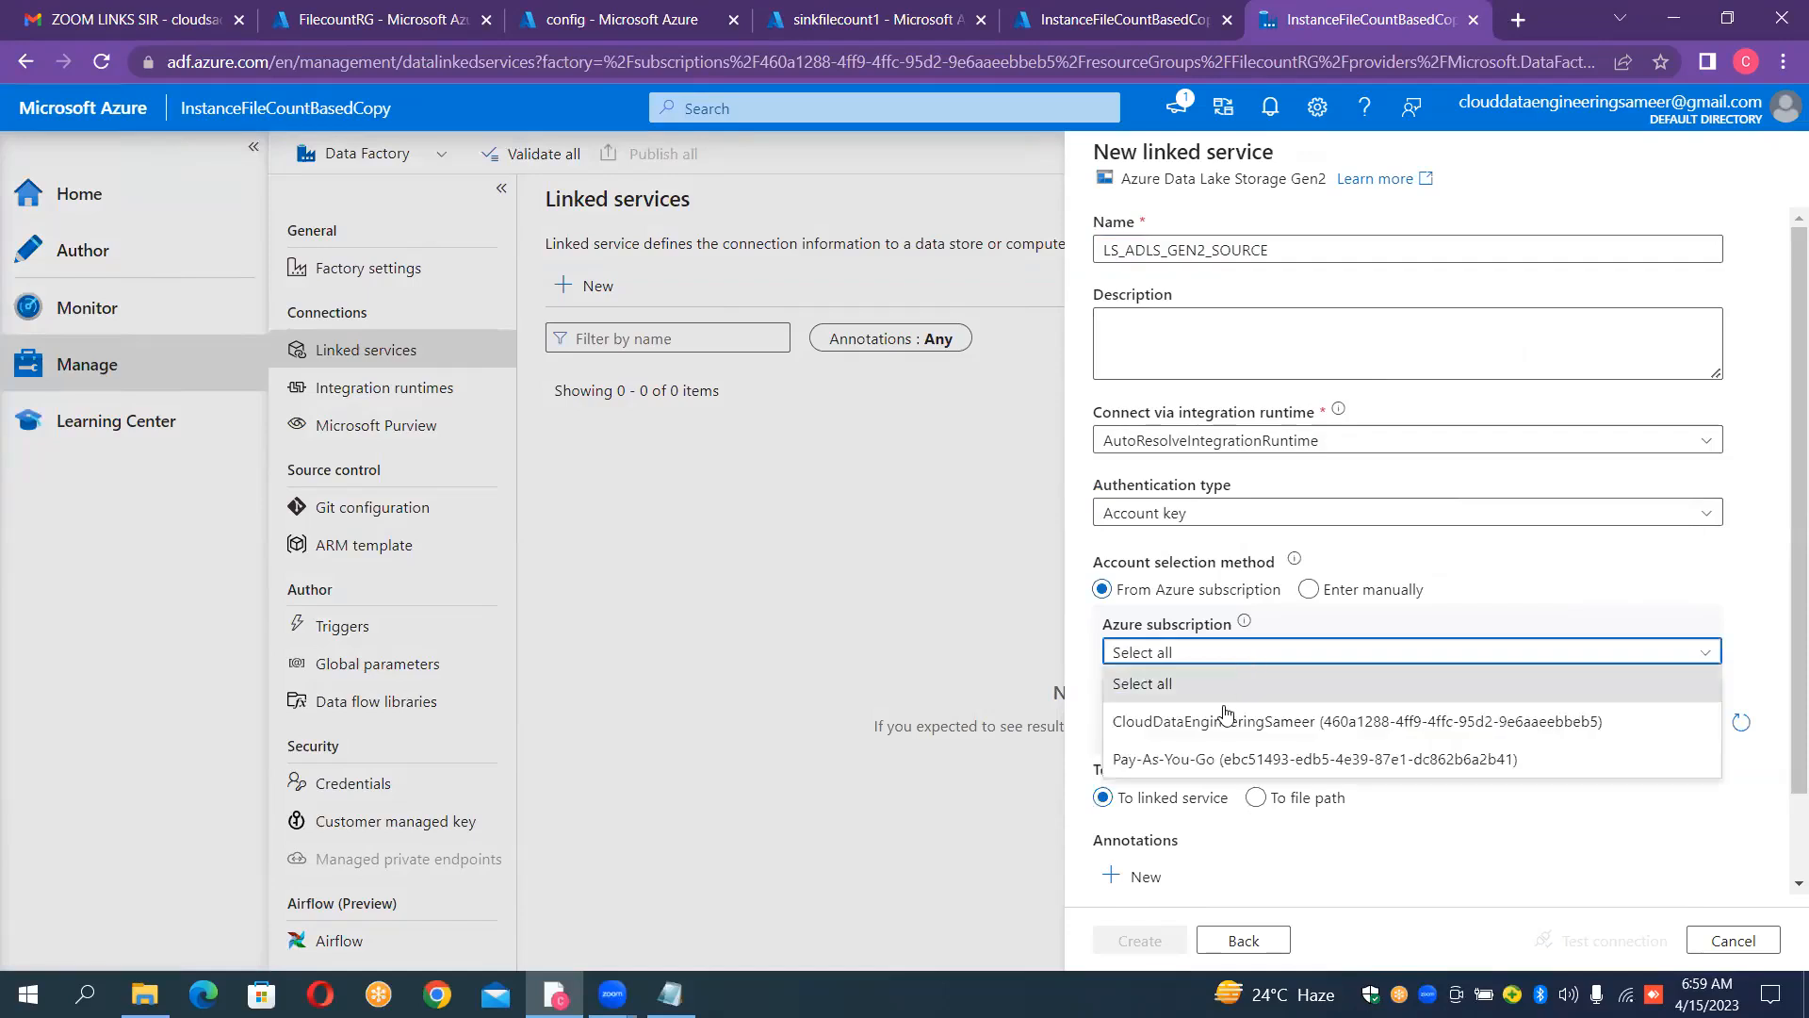
{"action": "left_click", "coordinate": [1225, 721]}
{"action": "left_click", "coordinate": [1225, 722]}
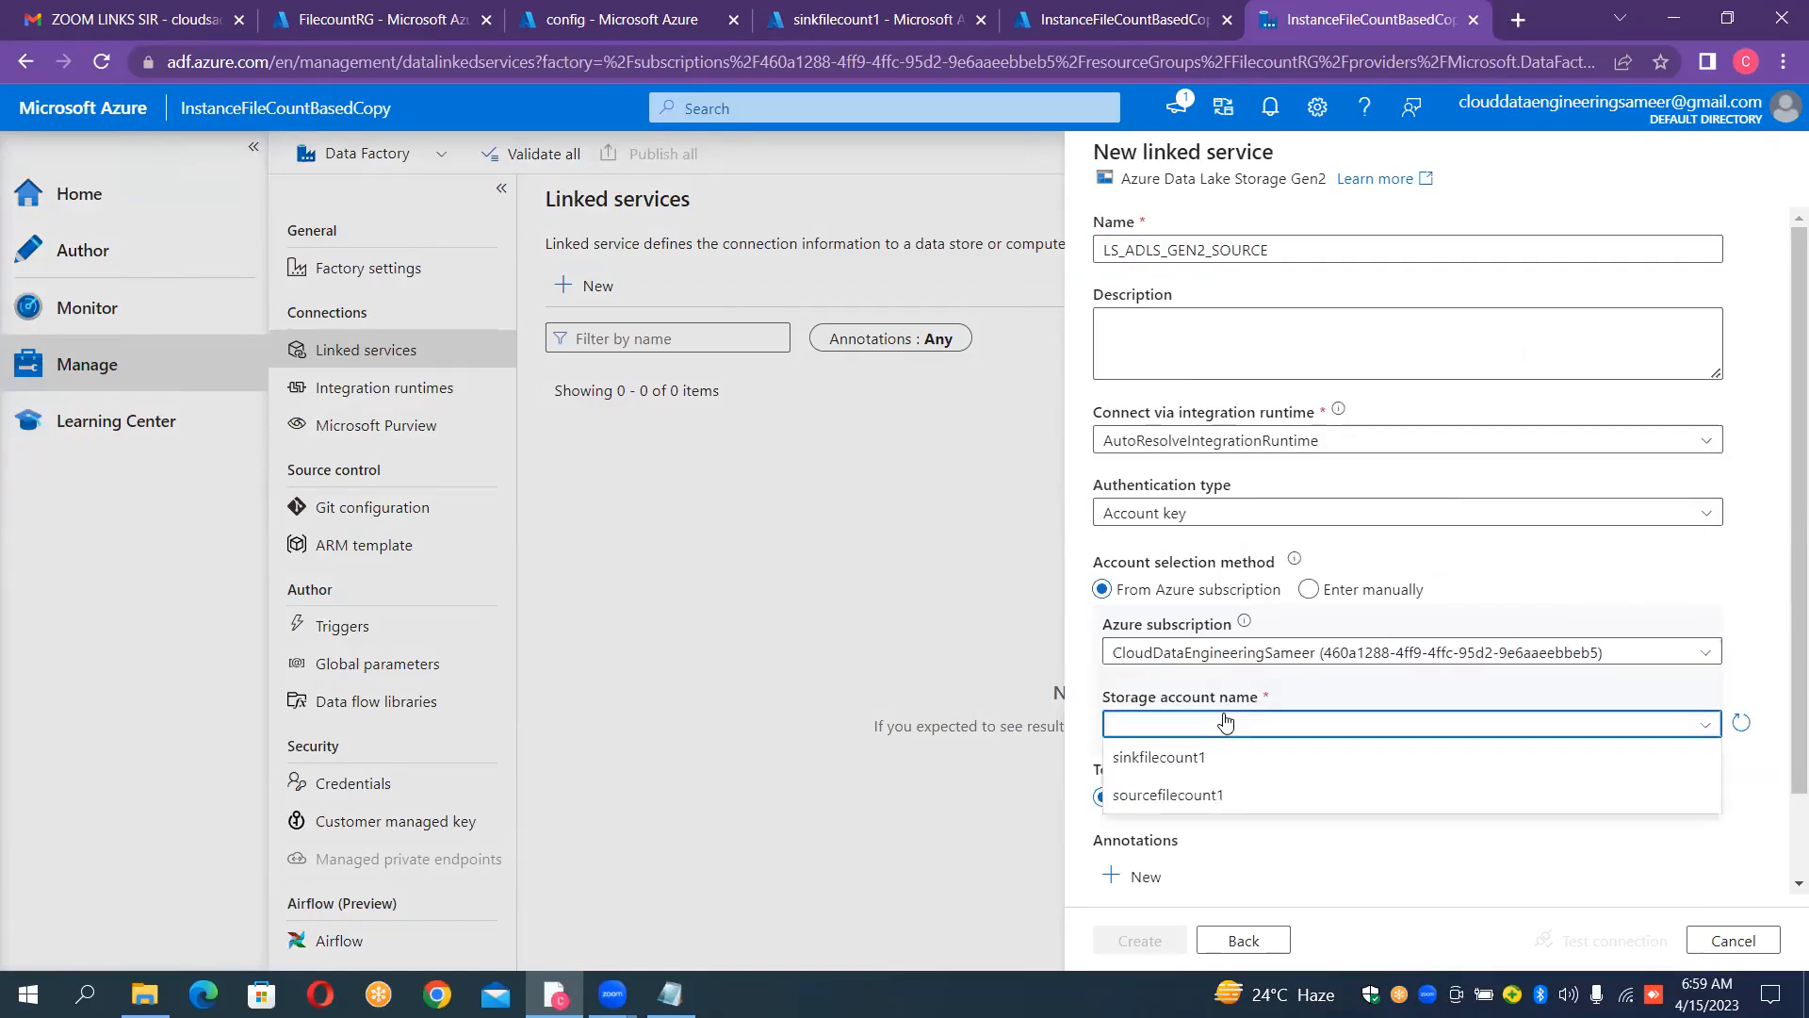
{"action": "left_click", "coordinate": [1183, 795]}
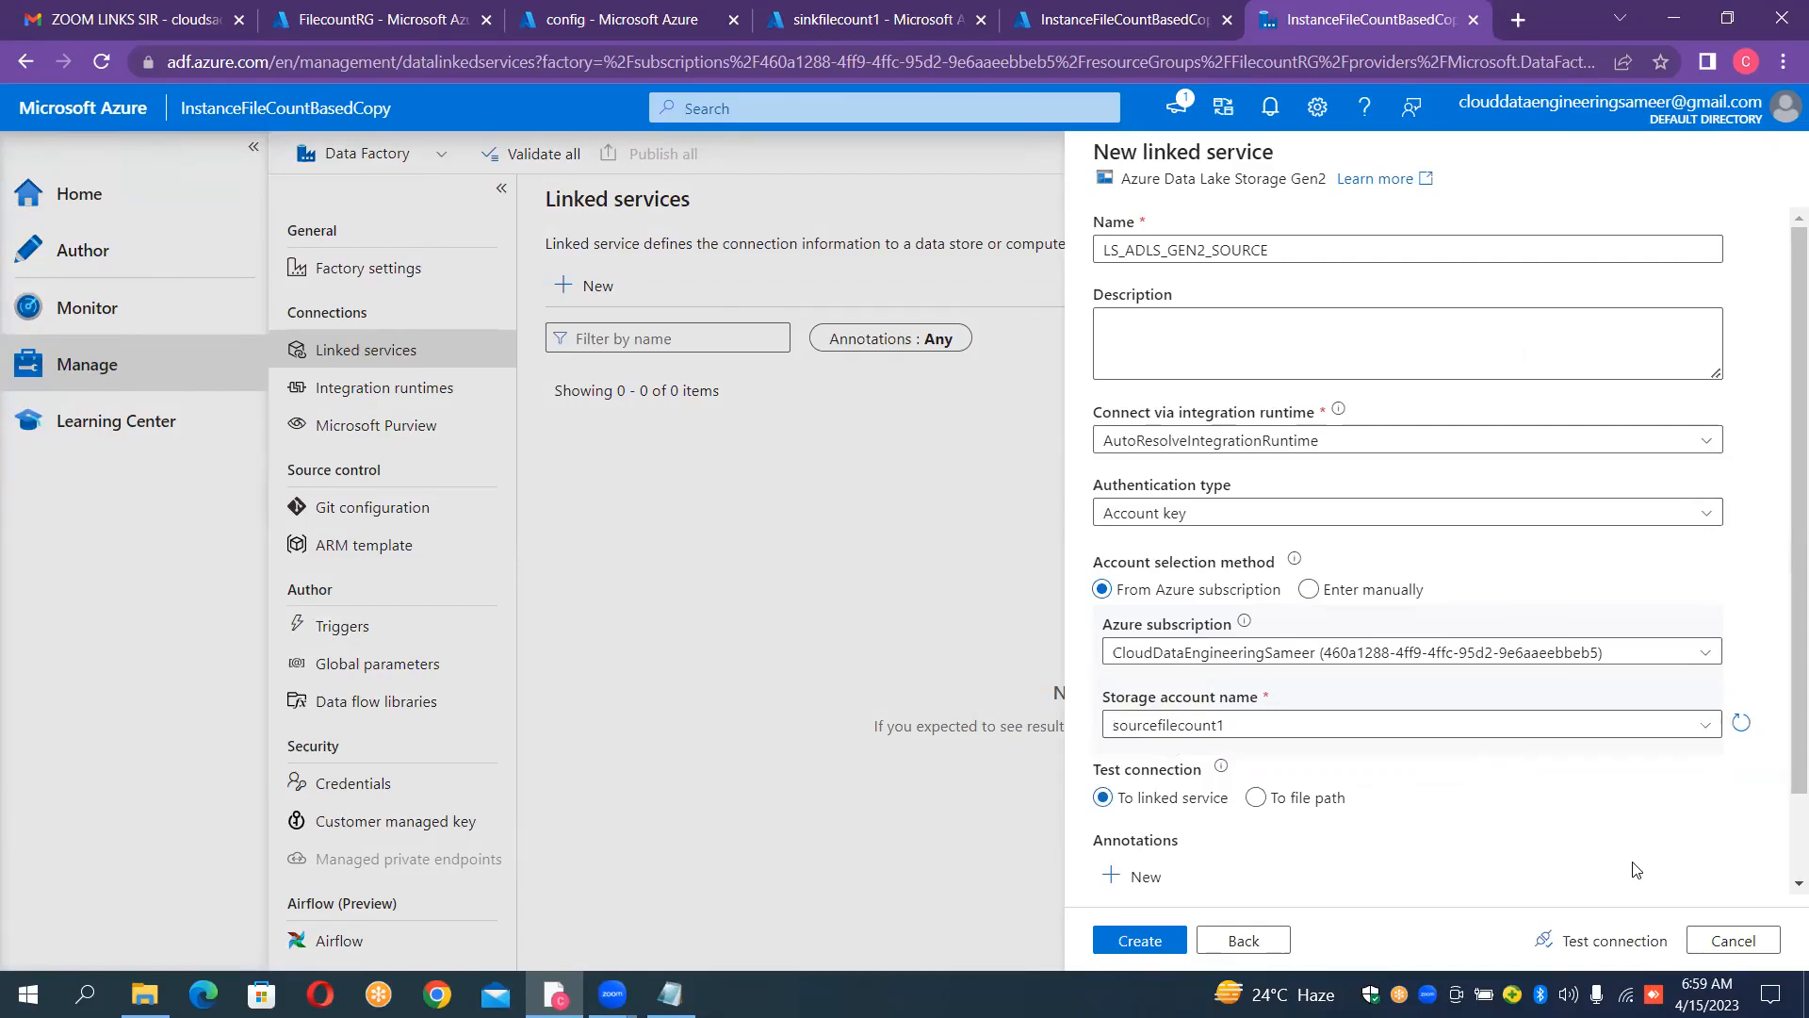
{"action": "left_click", "coordinate": [1602, 940]}
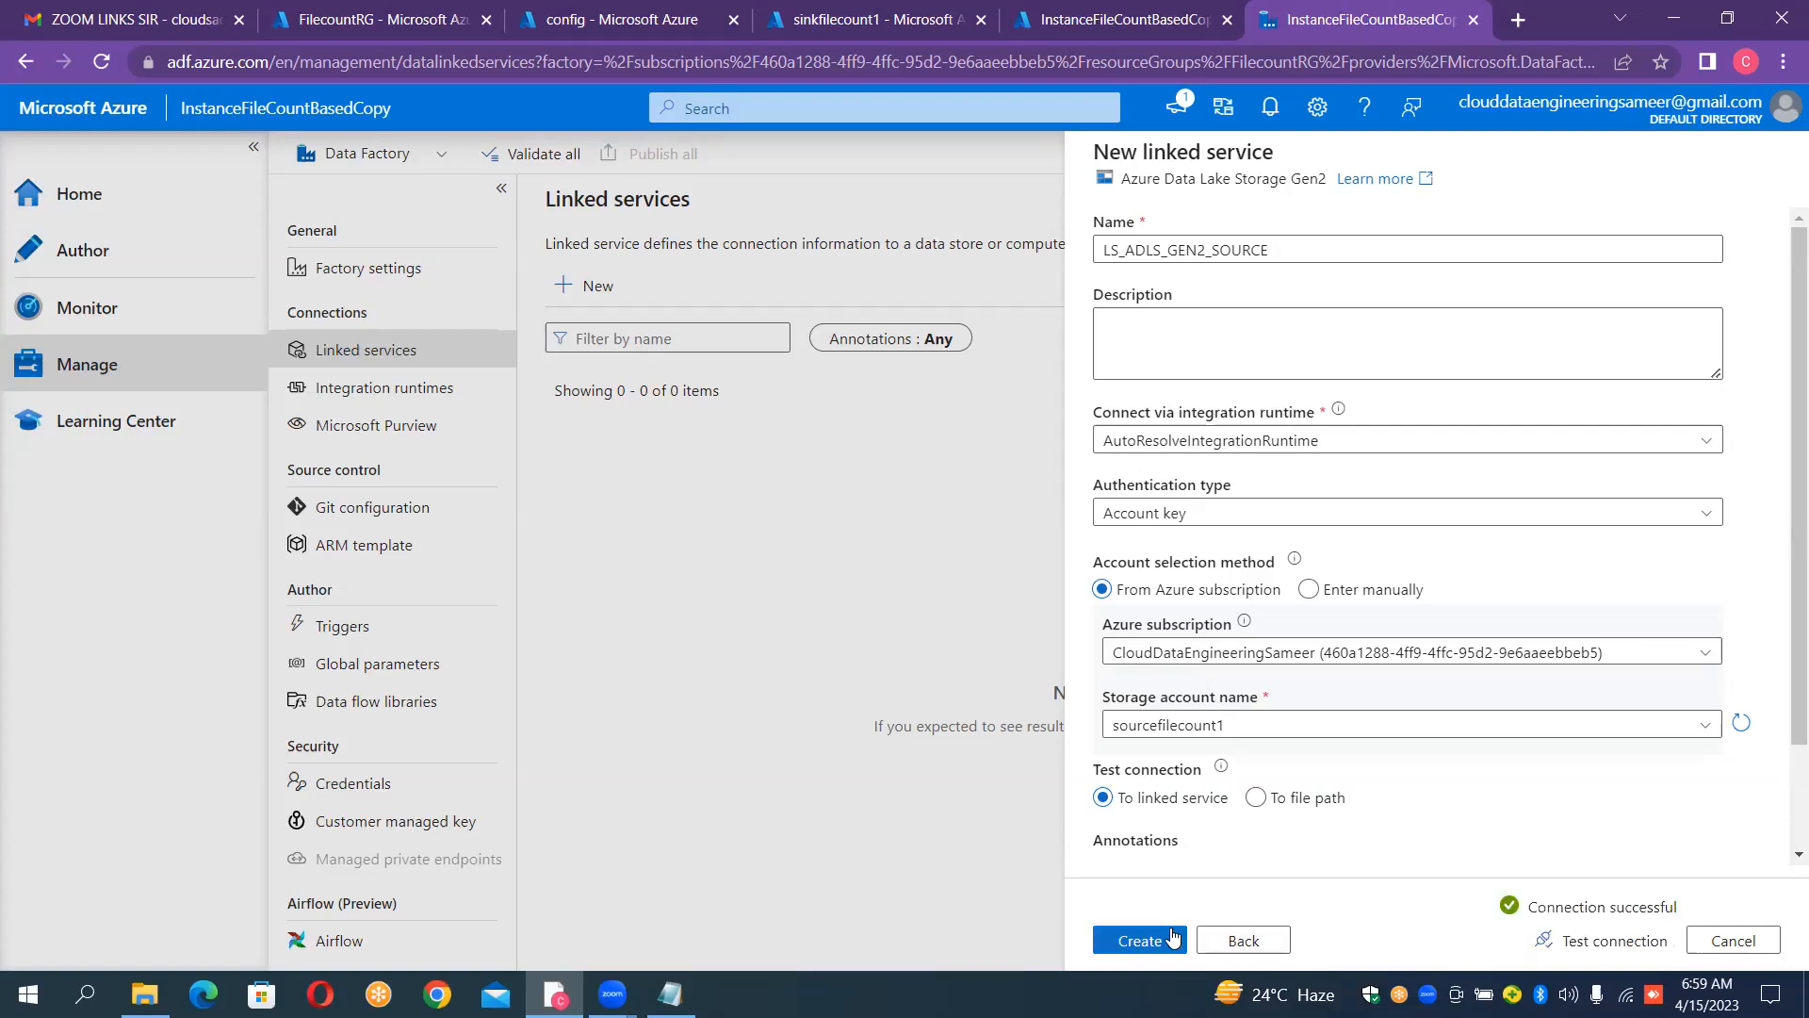
{"action": "left_click", "coordinate": [1173, 937]}
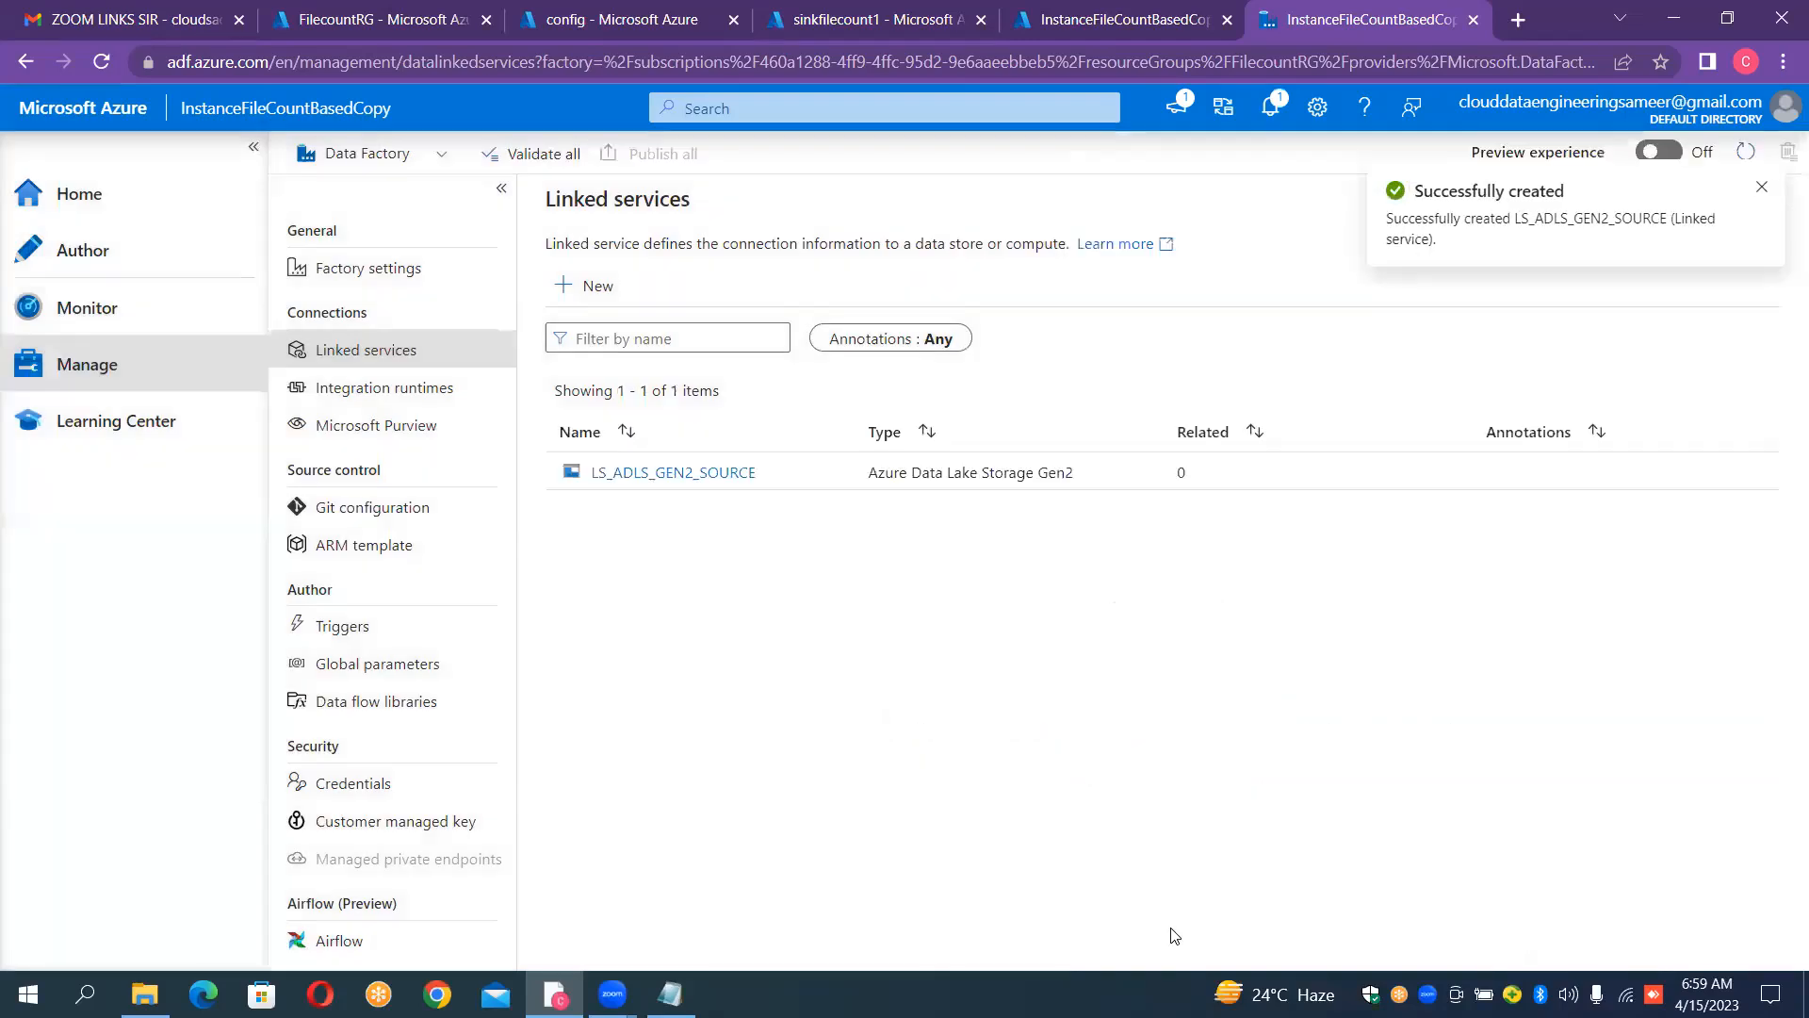
Step: Start another new linked service using the Azure Blob Storage data store
{"action": "left_click", "coordinate": [612, 299]}
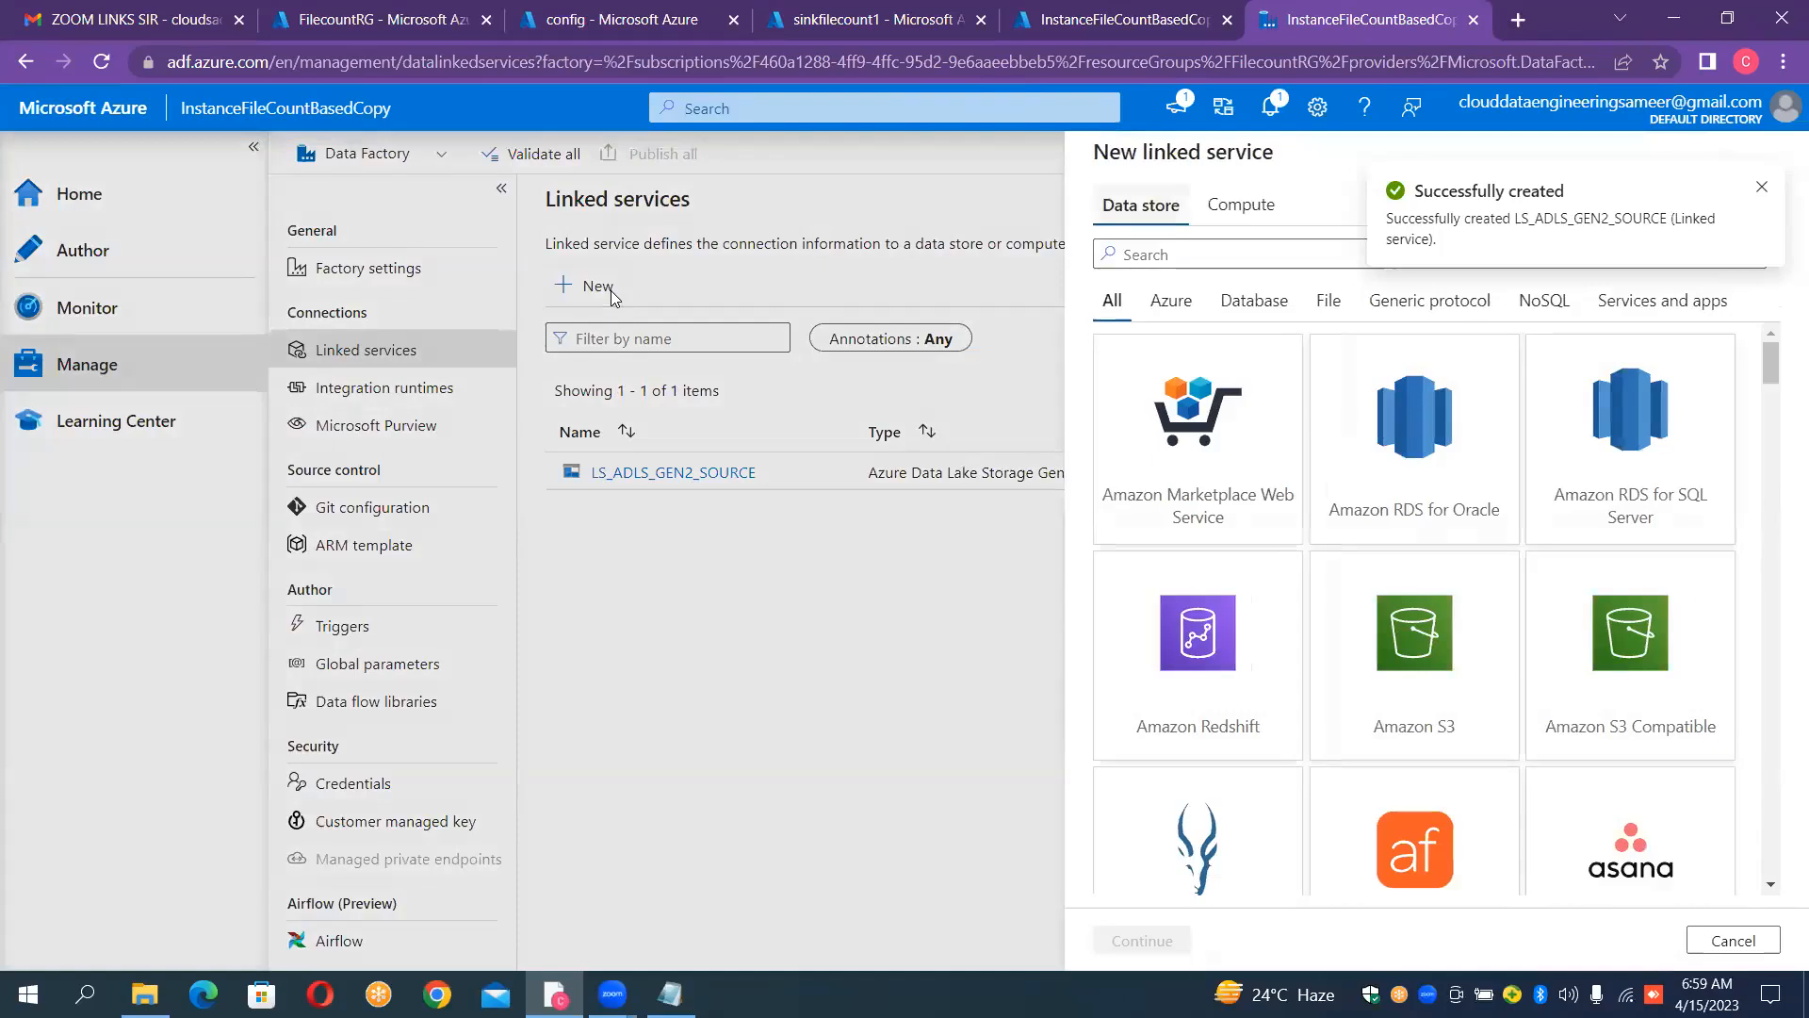
{"action": "left_click", "coordinate": [1133, 257]}
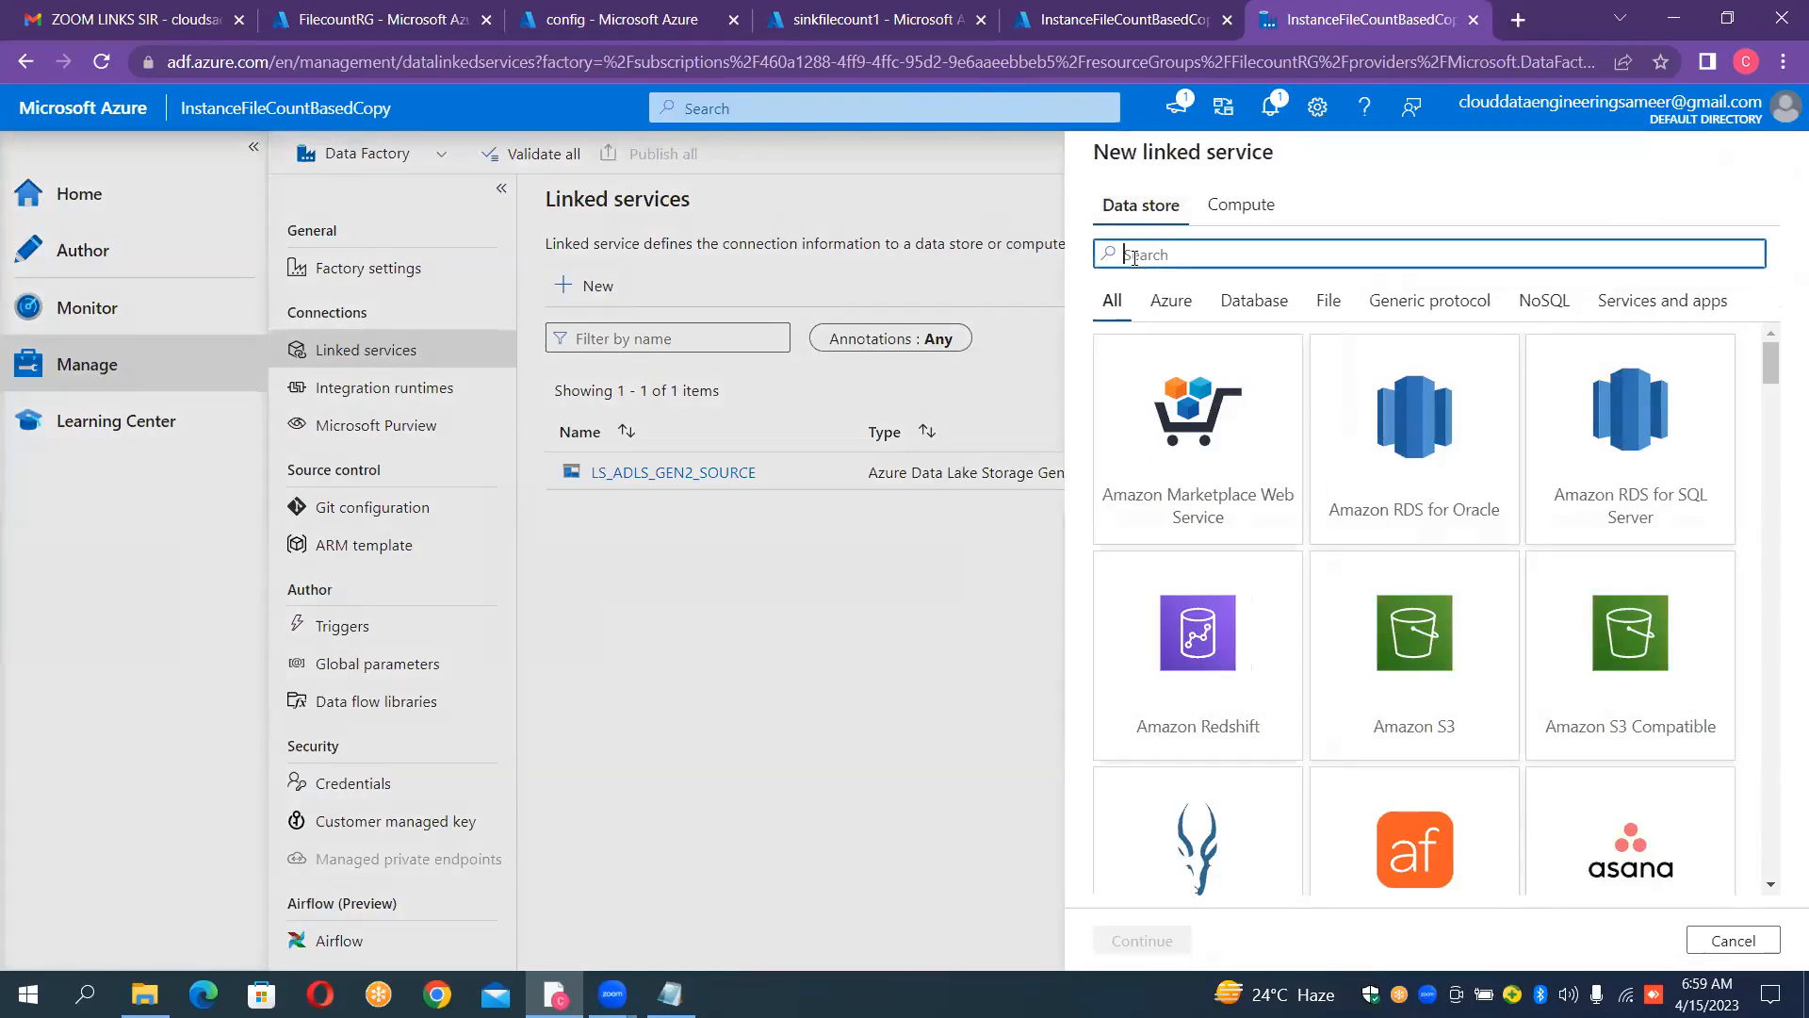
{"action": "type", "text": "blob"}
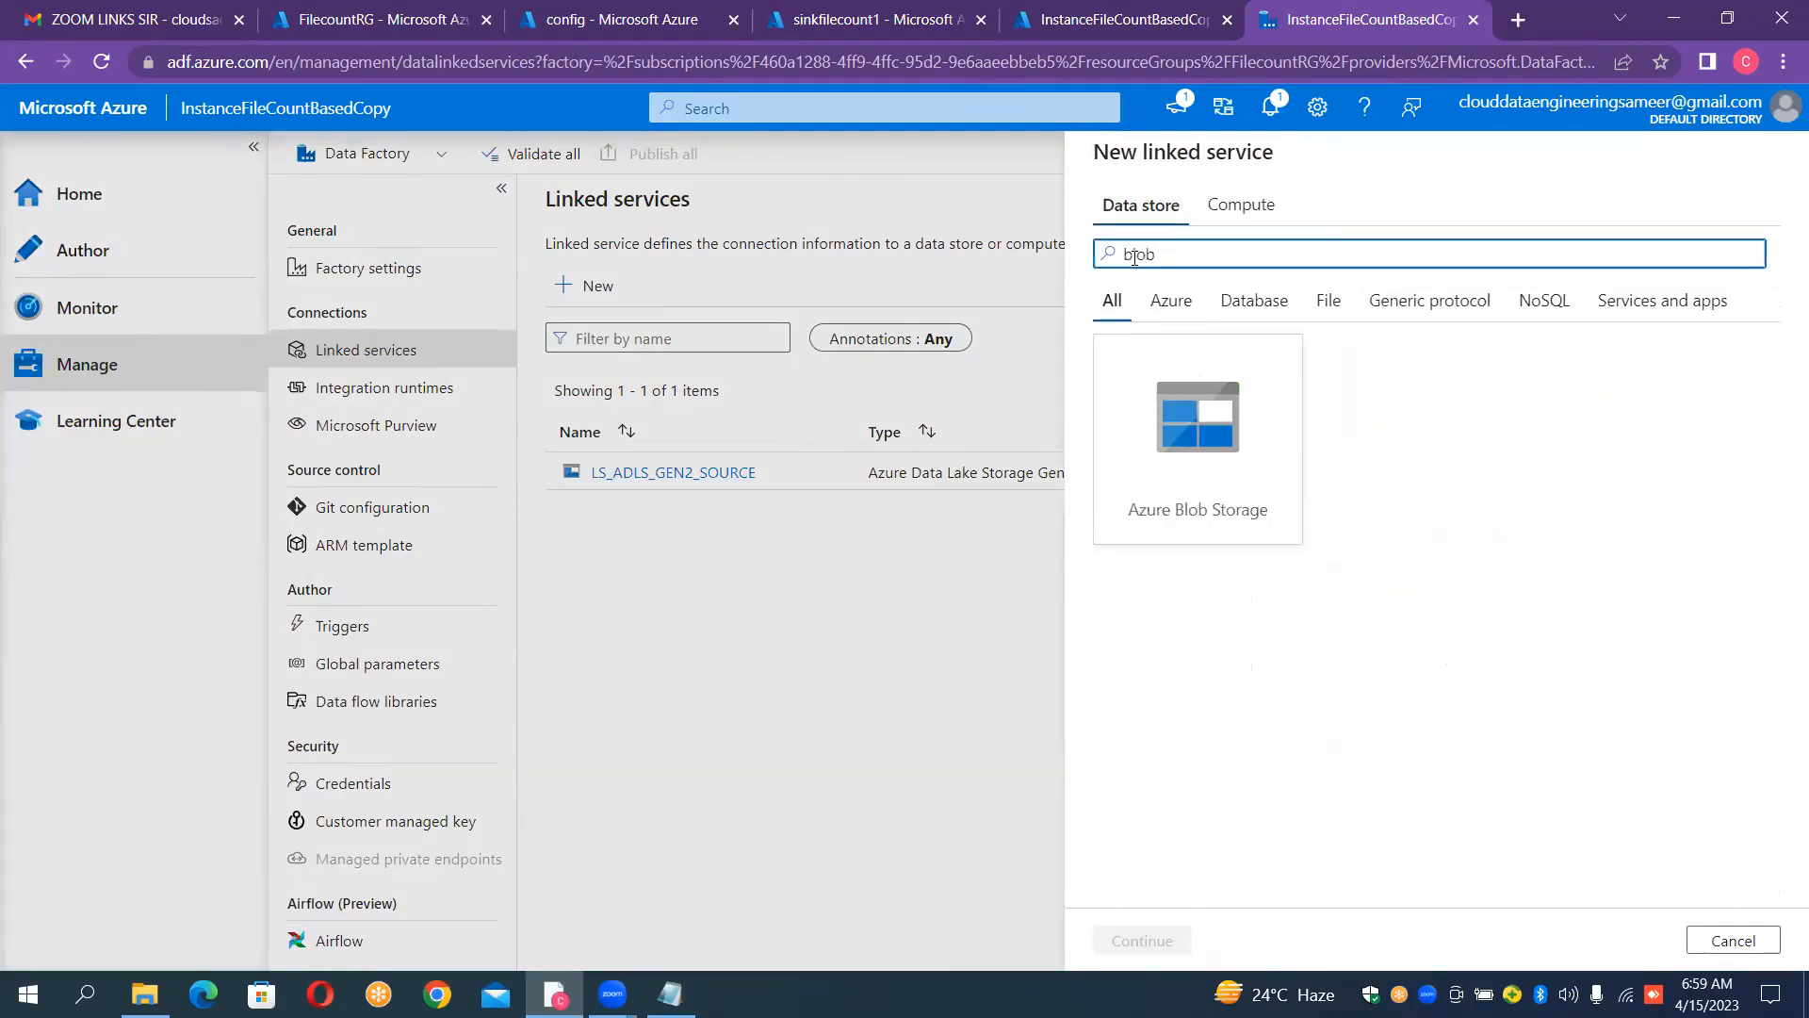
{"action": "double_click", "coordinate": [1218, 392]}
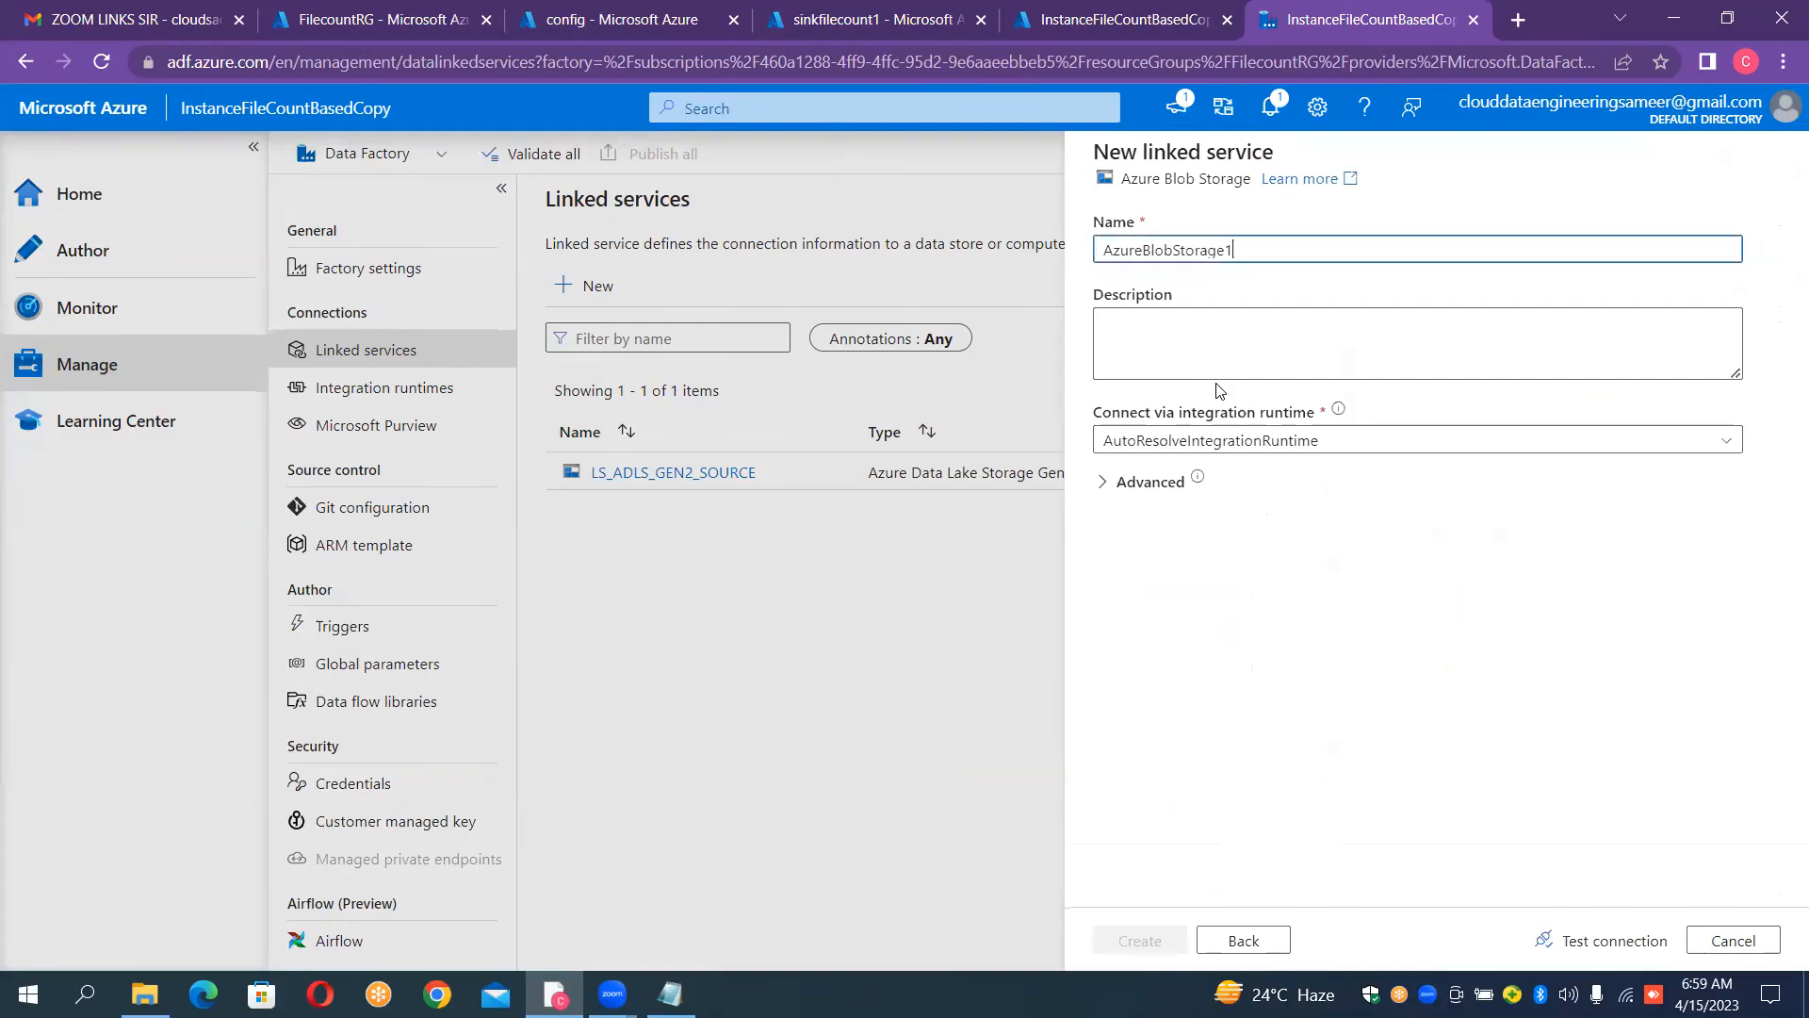
Step: Name the blob storage linked service "LS_BLOB_SINK"
{"action": "double_click", "coordinate": [1263, 250]}
{"action": "key", "text": "BackSpace"}
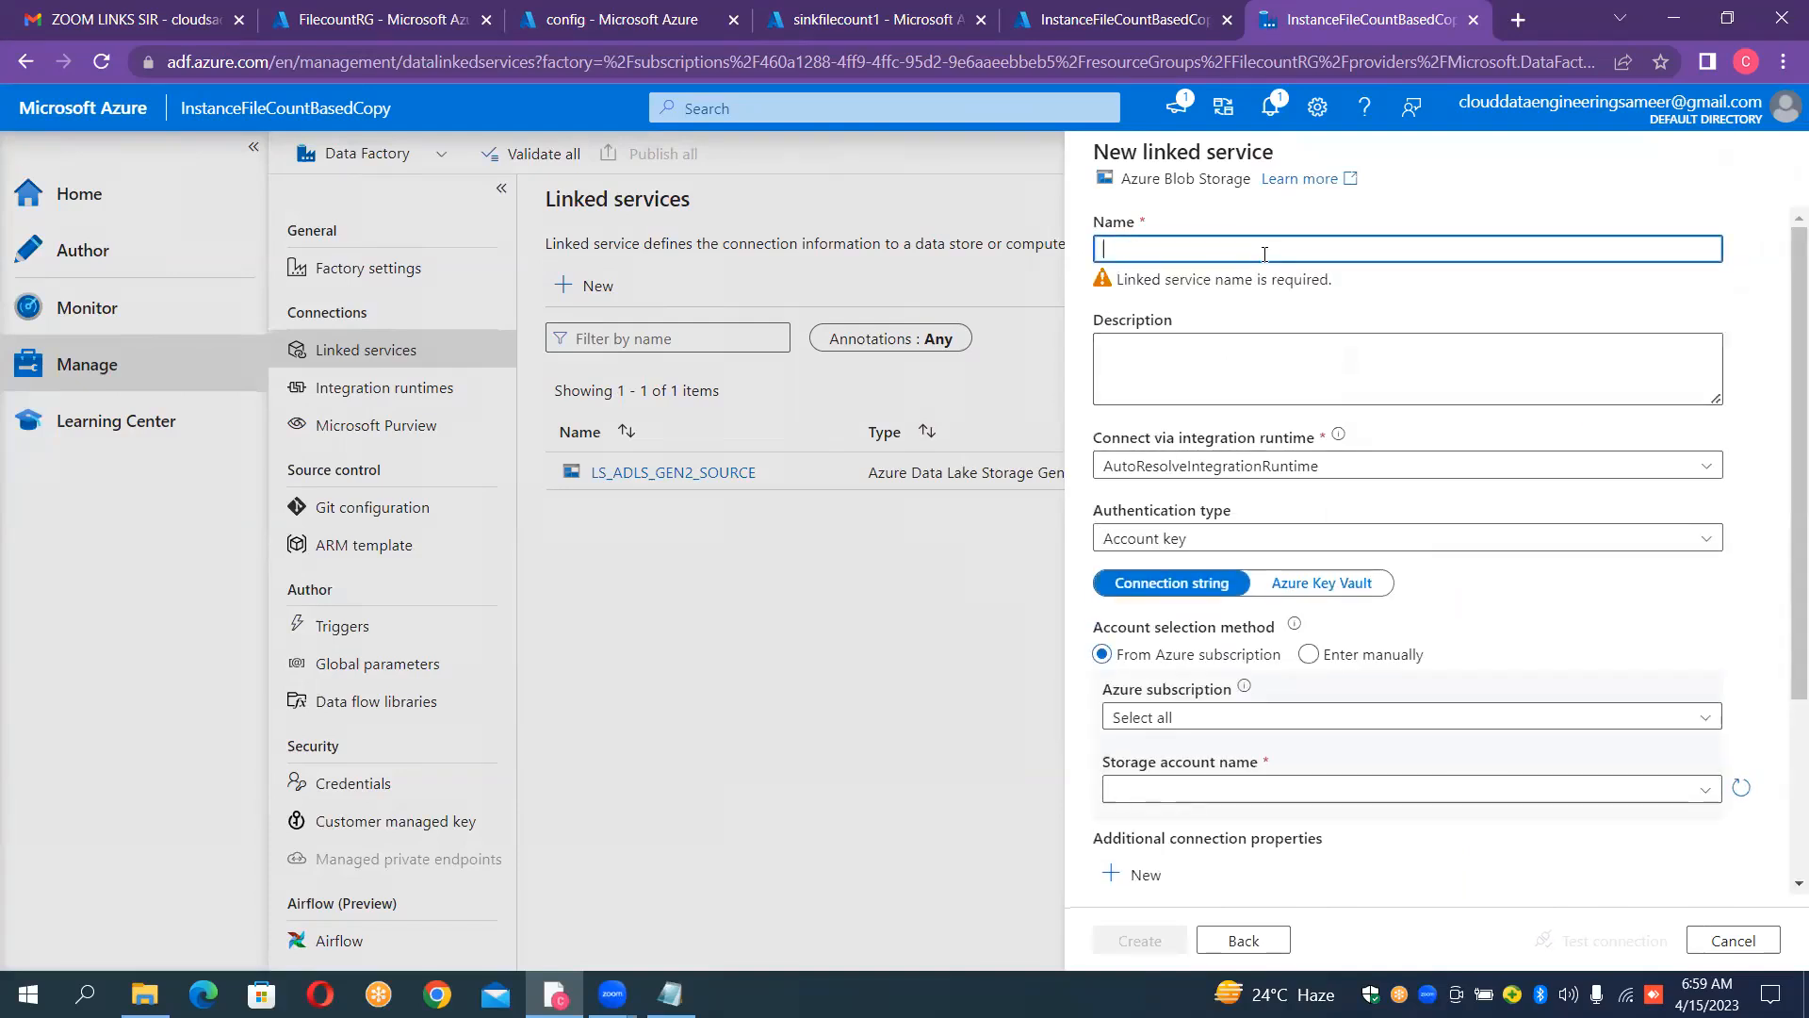
{"action": "type", "text": "LS_B"}
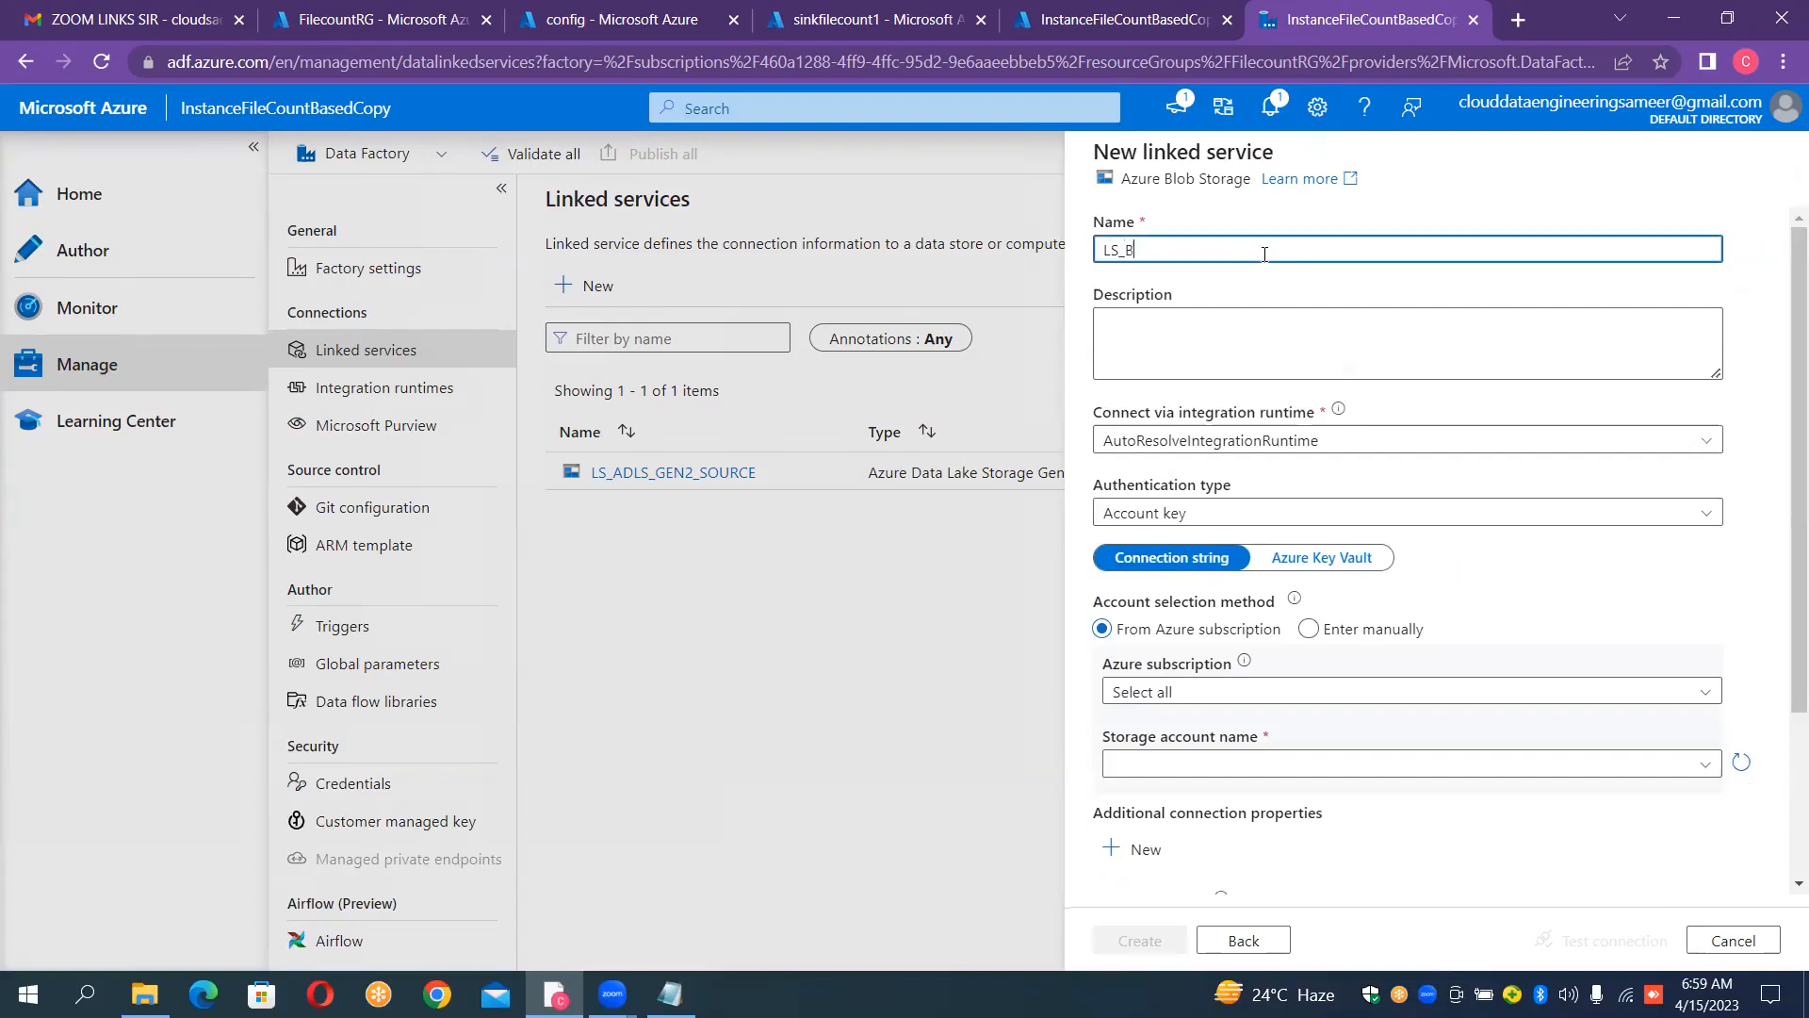
{"action": "type", "text": "LOB_SINK"}
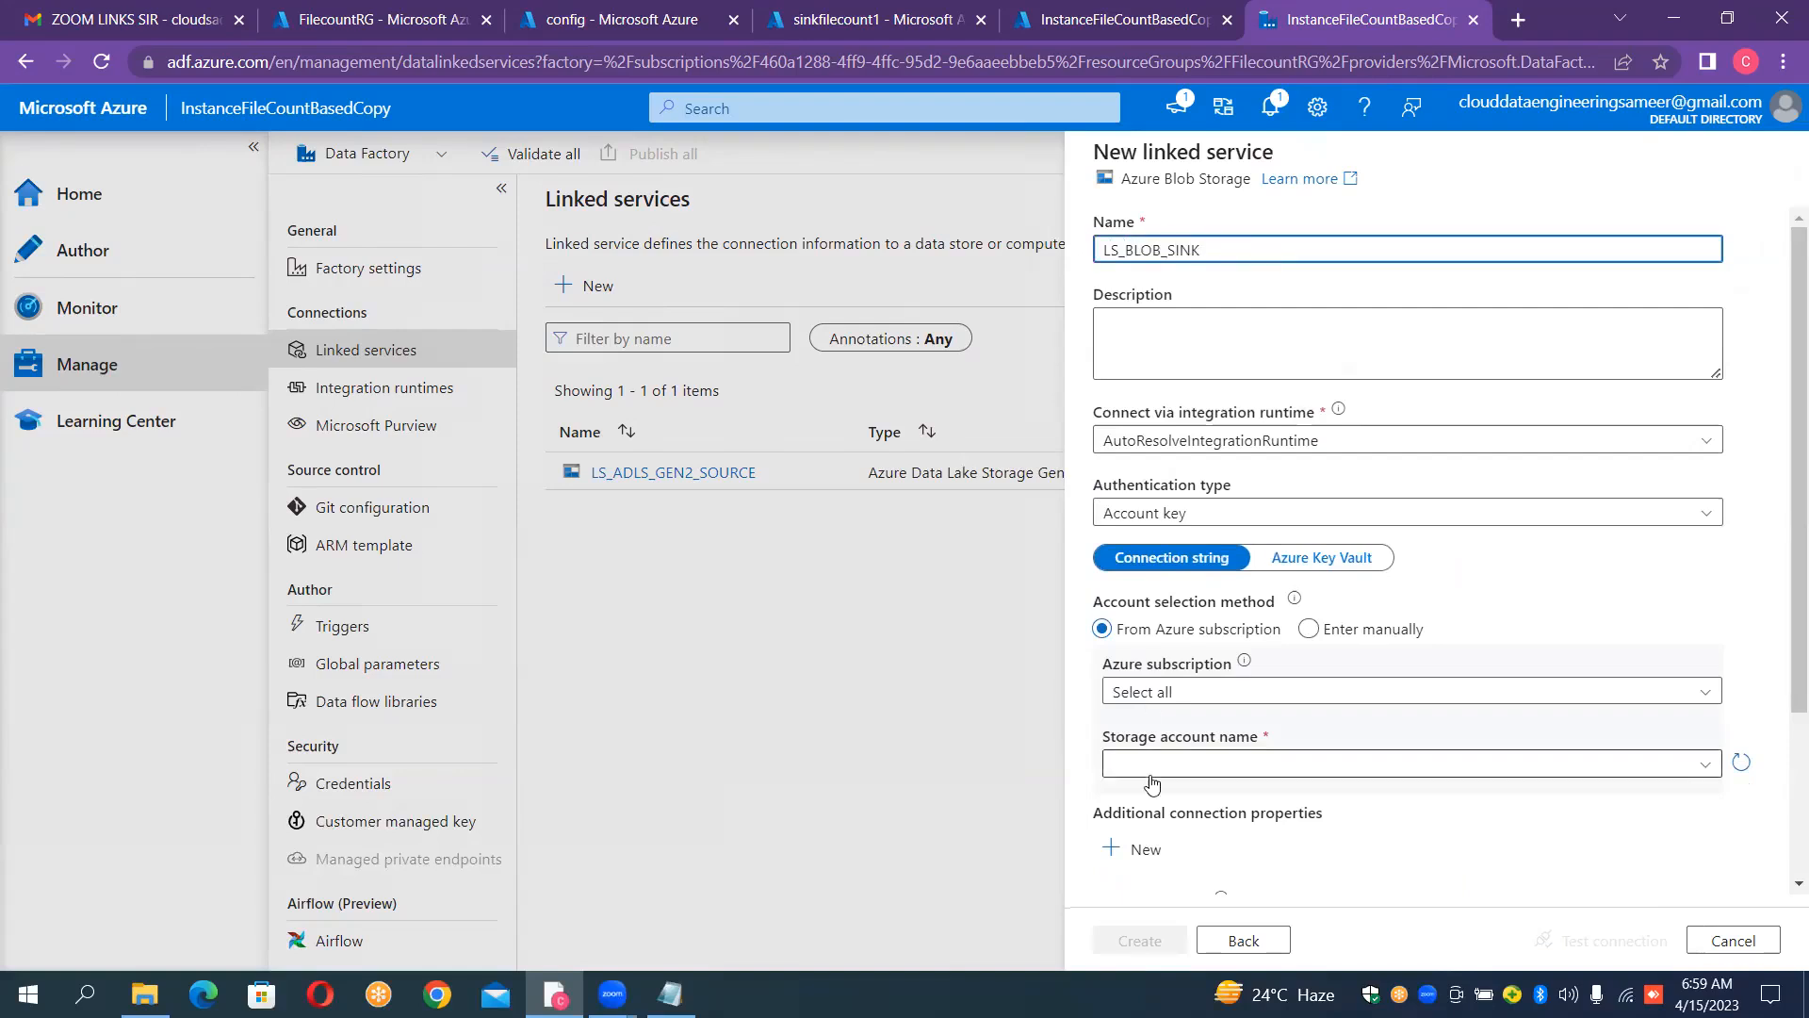
Step: Connect the sink linked service to the sinkfilecount1 storage account in the cloud data engineering subscription, test the connection and create it
{"action": "left_click", "coordinate": [1205, 696]}
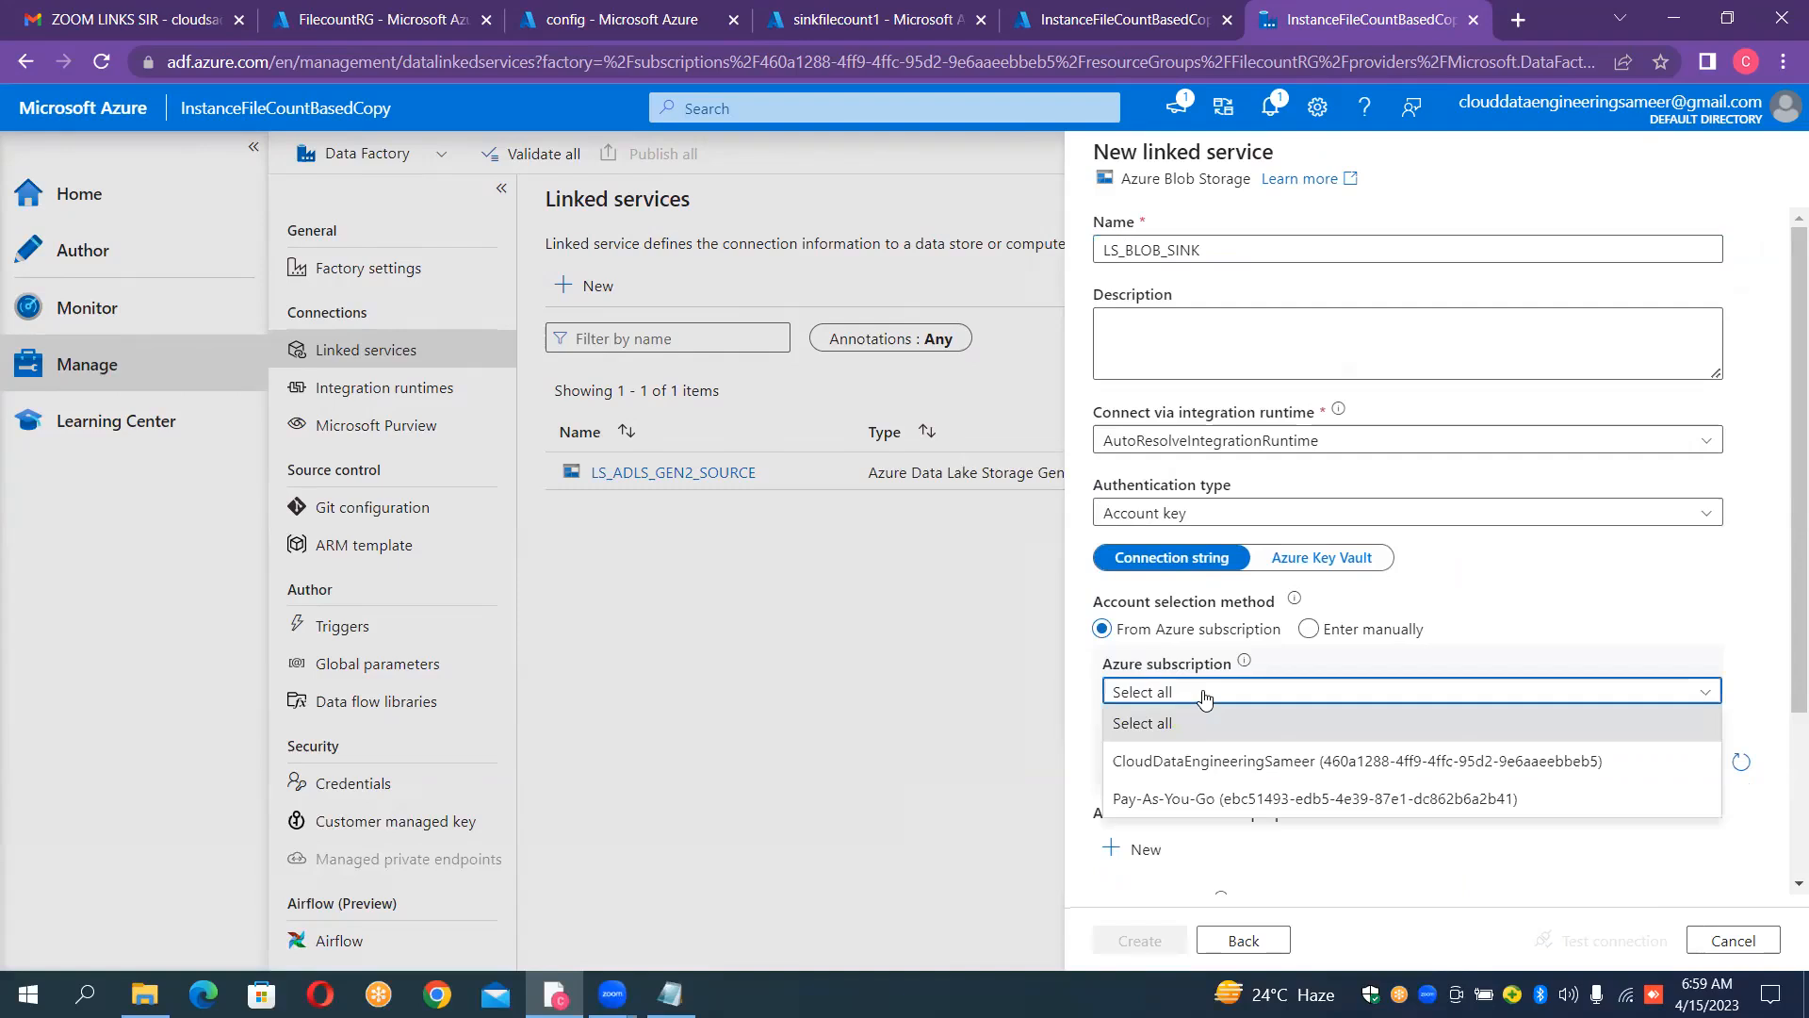
{"action": "left_click", "coordinate": [1192, 761]}
{"action": "left_click", "coordinate": [1192, 765]}
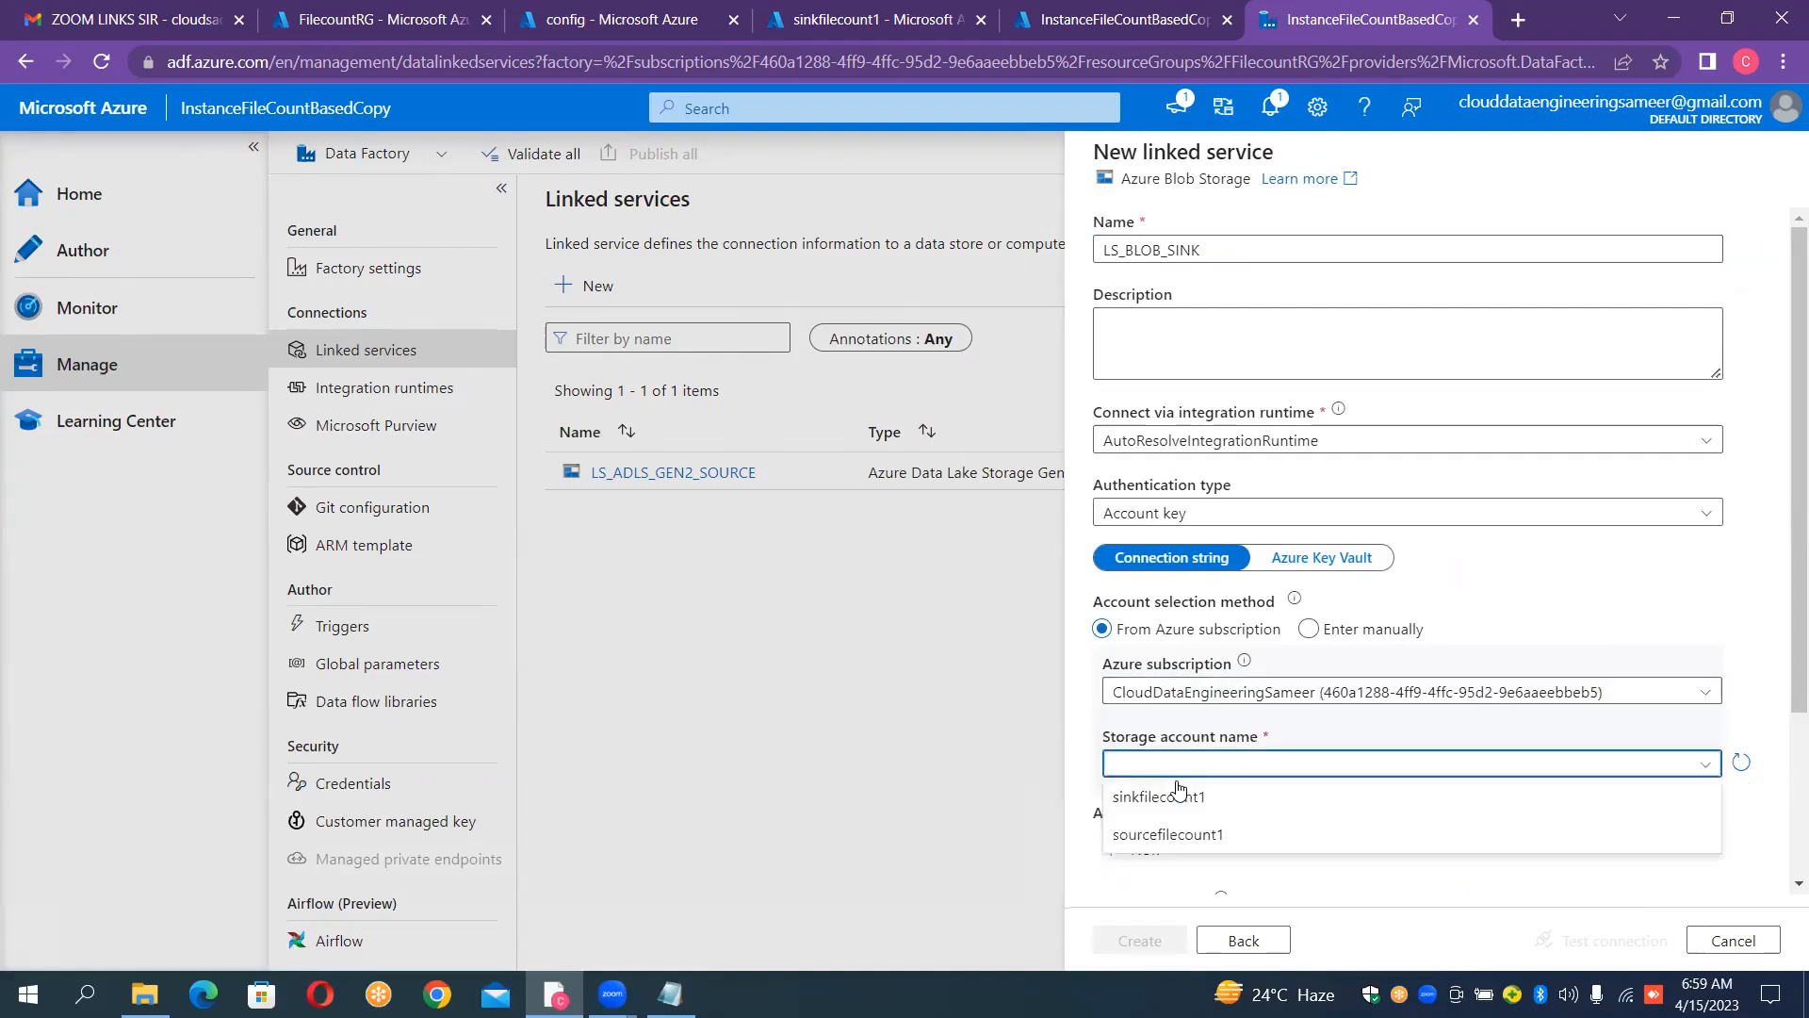
{"action": "left_click", "coordinate": [1171, 799]}
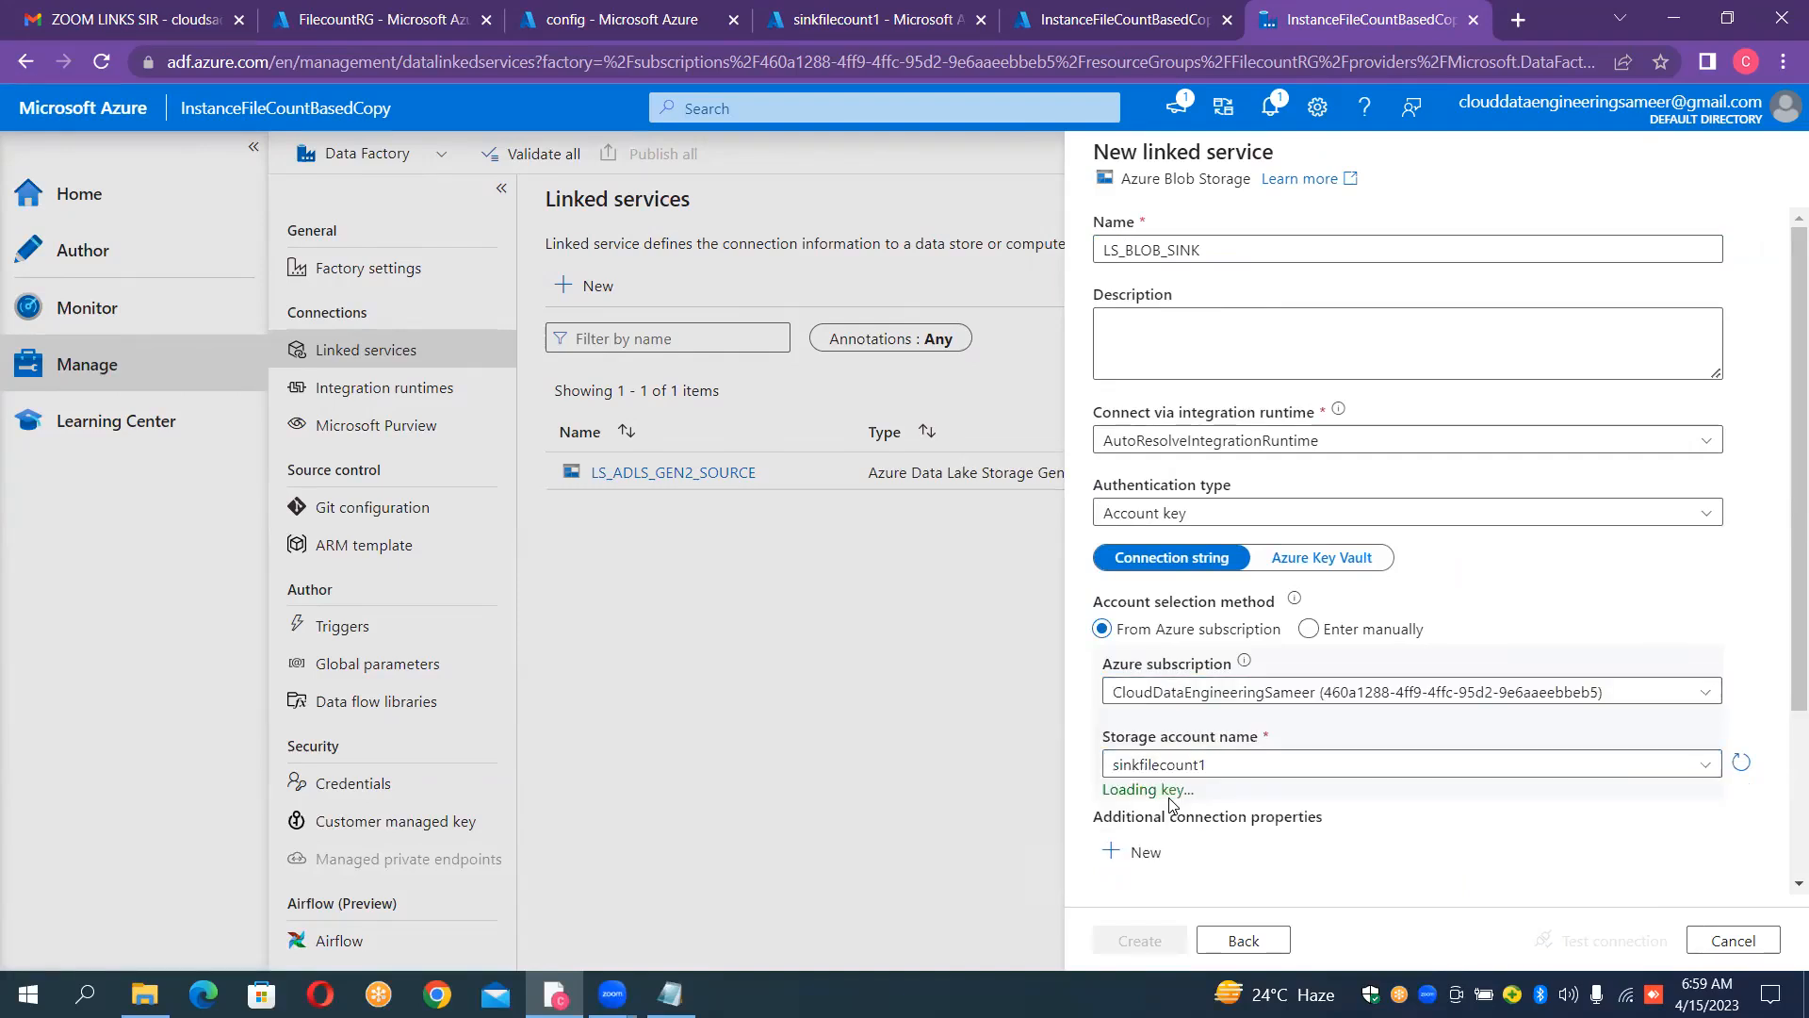
{"action": "left_click", "coordinate": [1620, 941]}
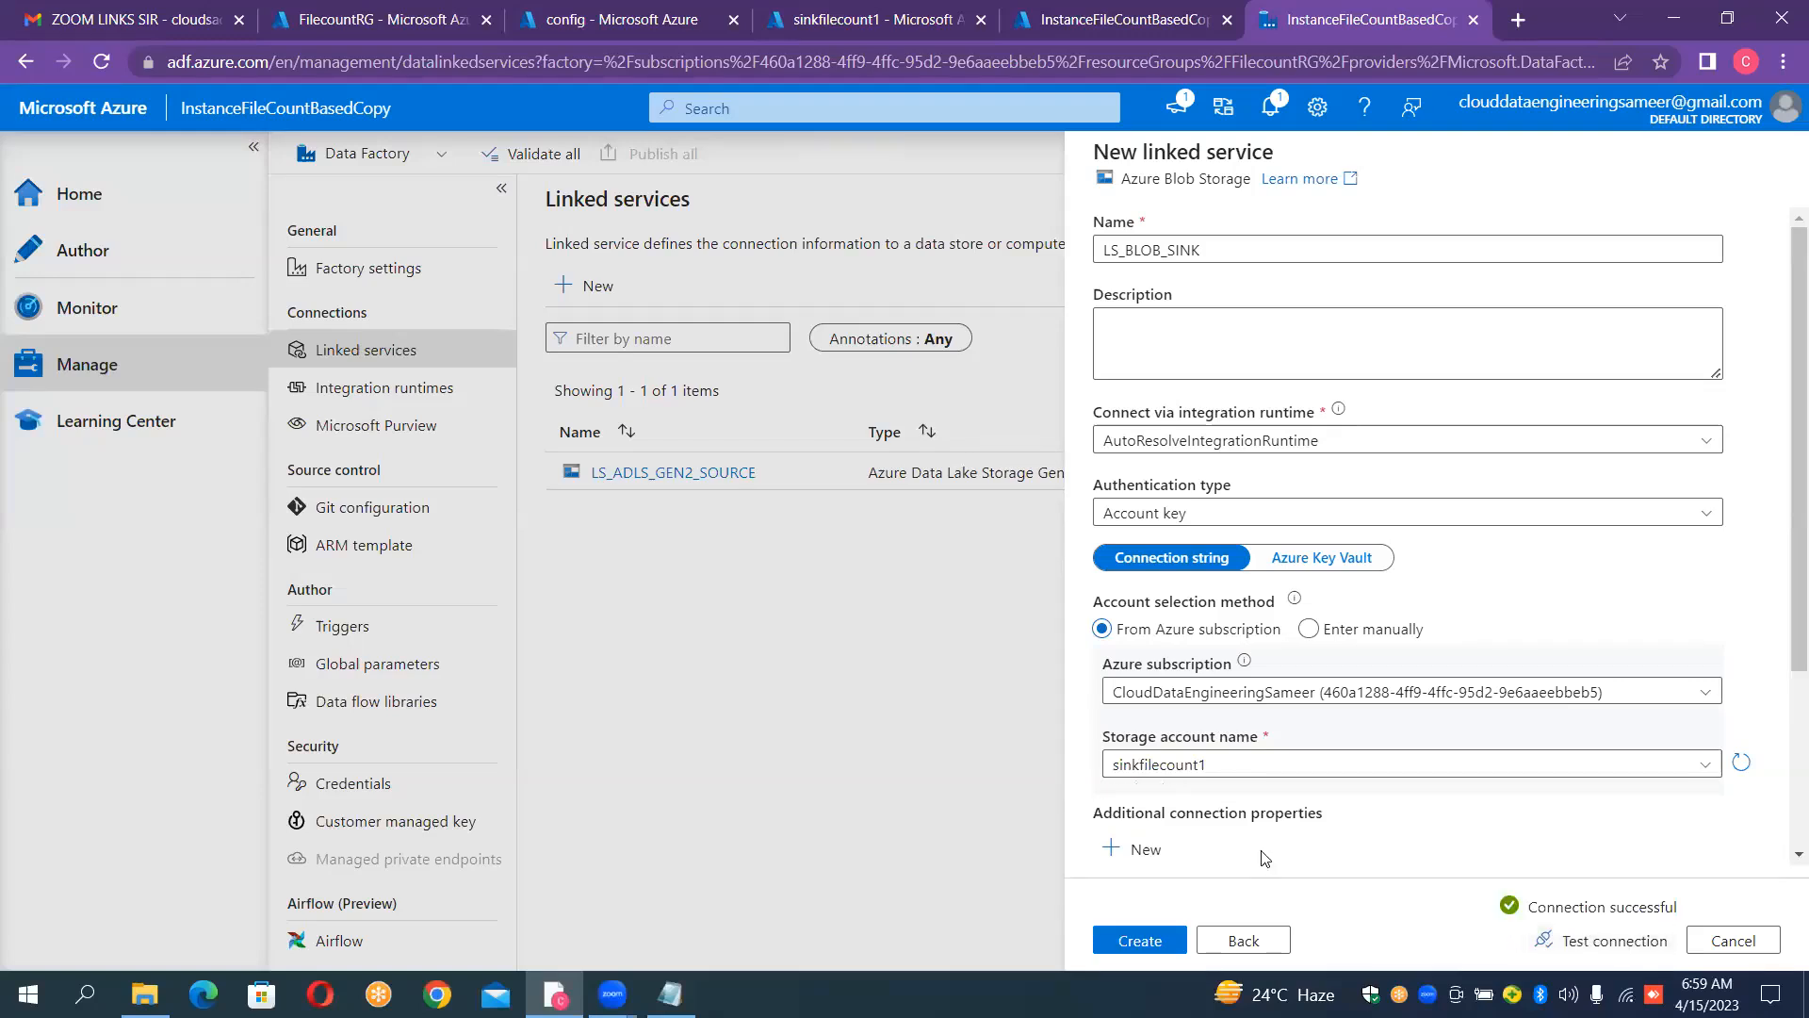
{"action": "left_click", "coordinate": [1144, 937]}
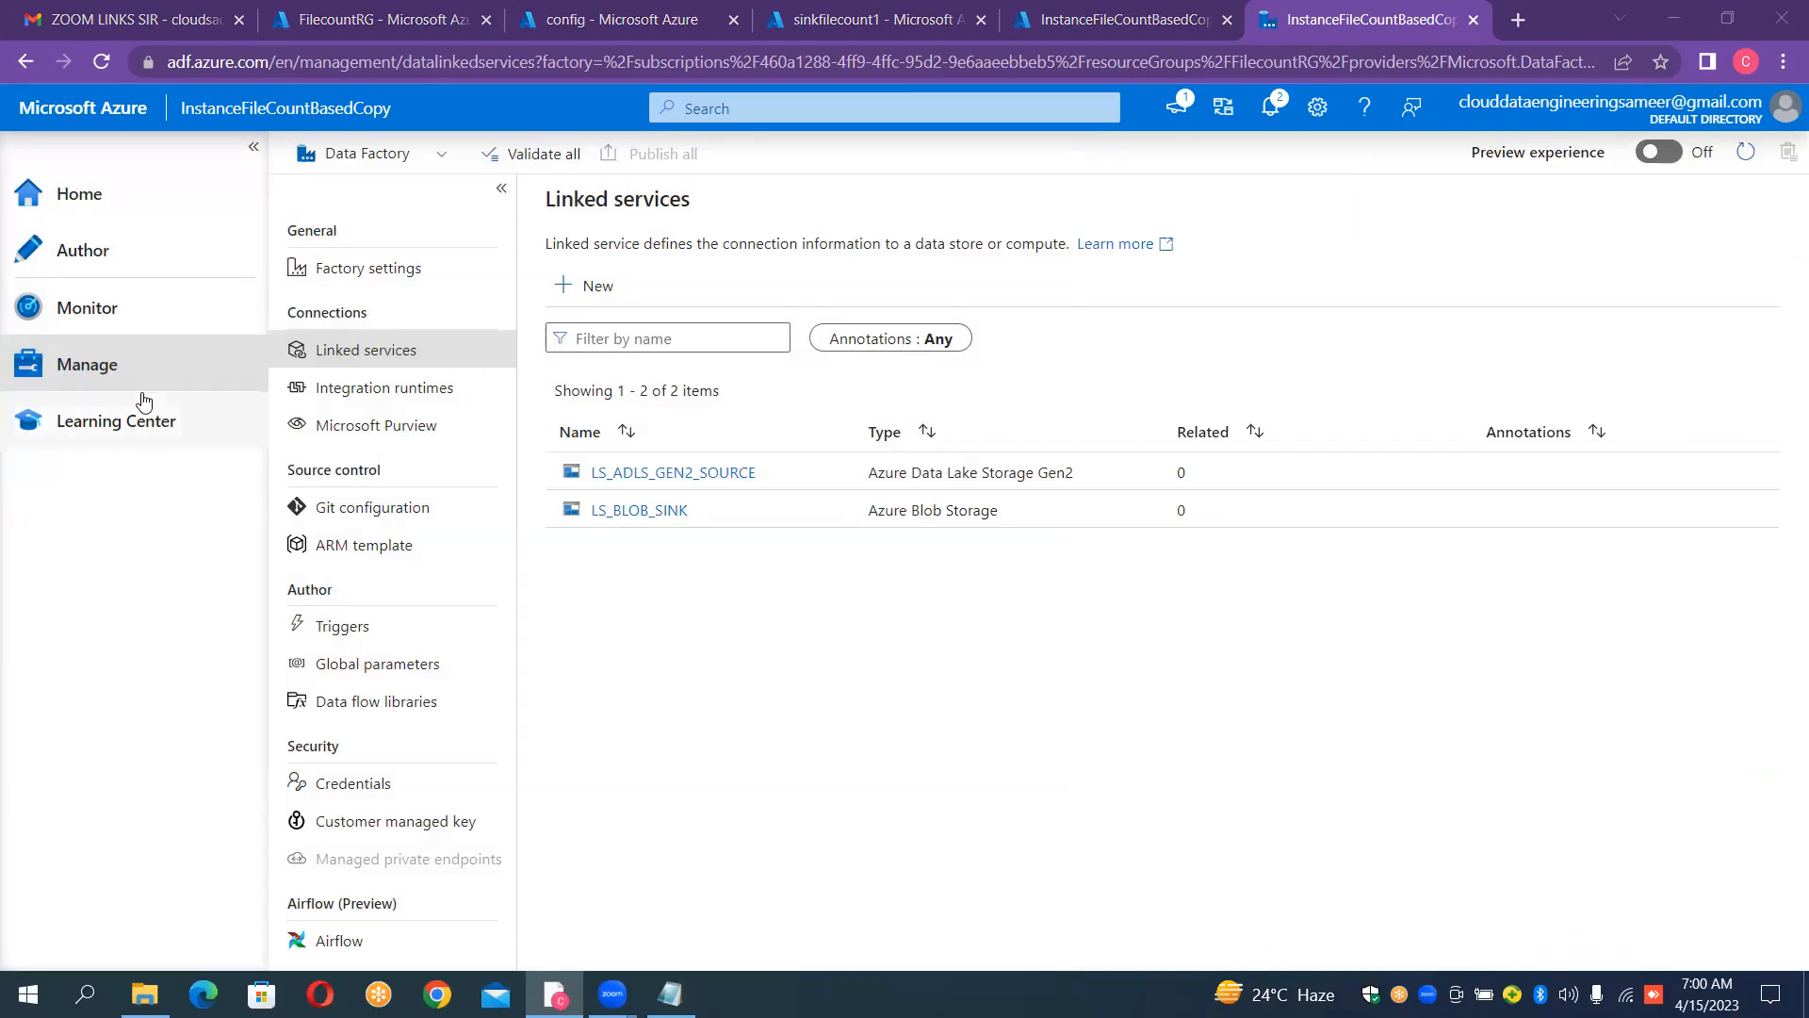
Step: Create a new blank pipeline in the factory's authoring section
{"action": "left_click", "coordinate": [111, 254]}
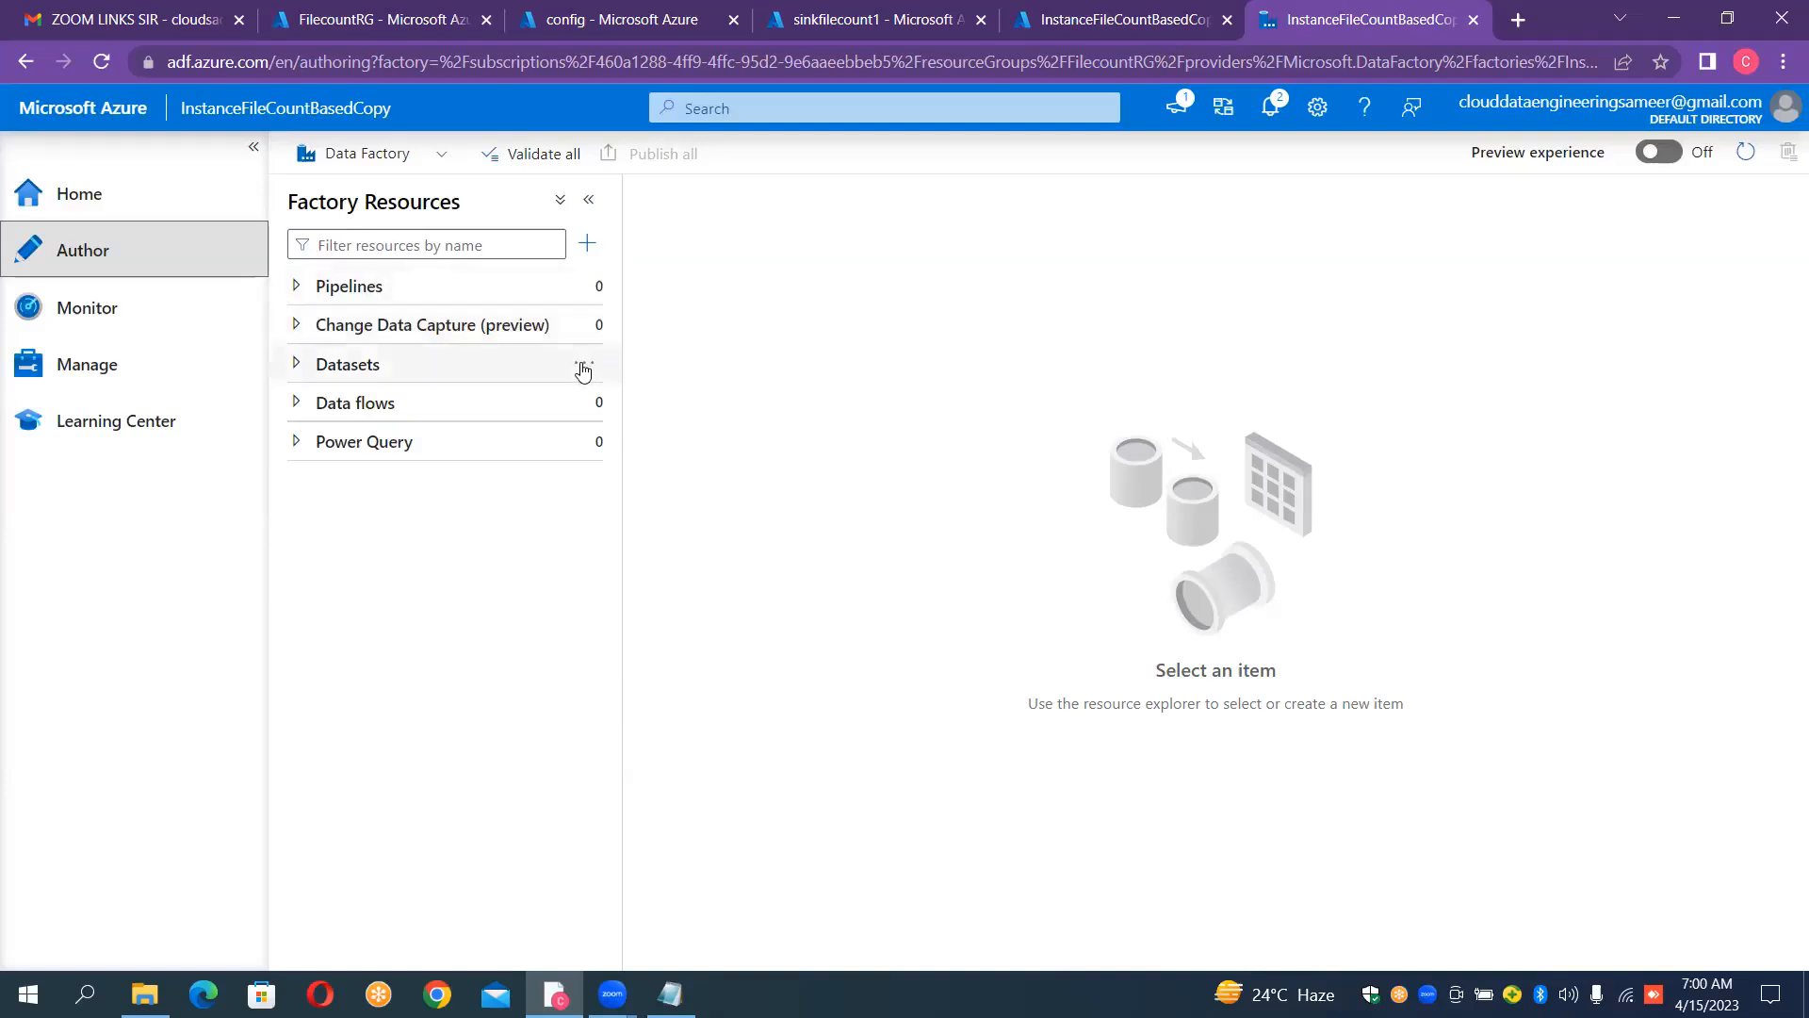
{"action": "left_click", "coordinate": [600, 288]}
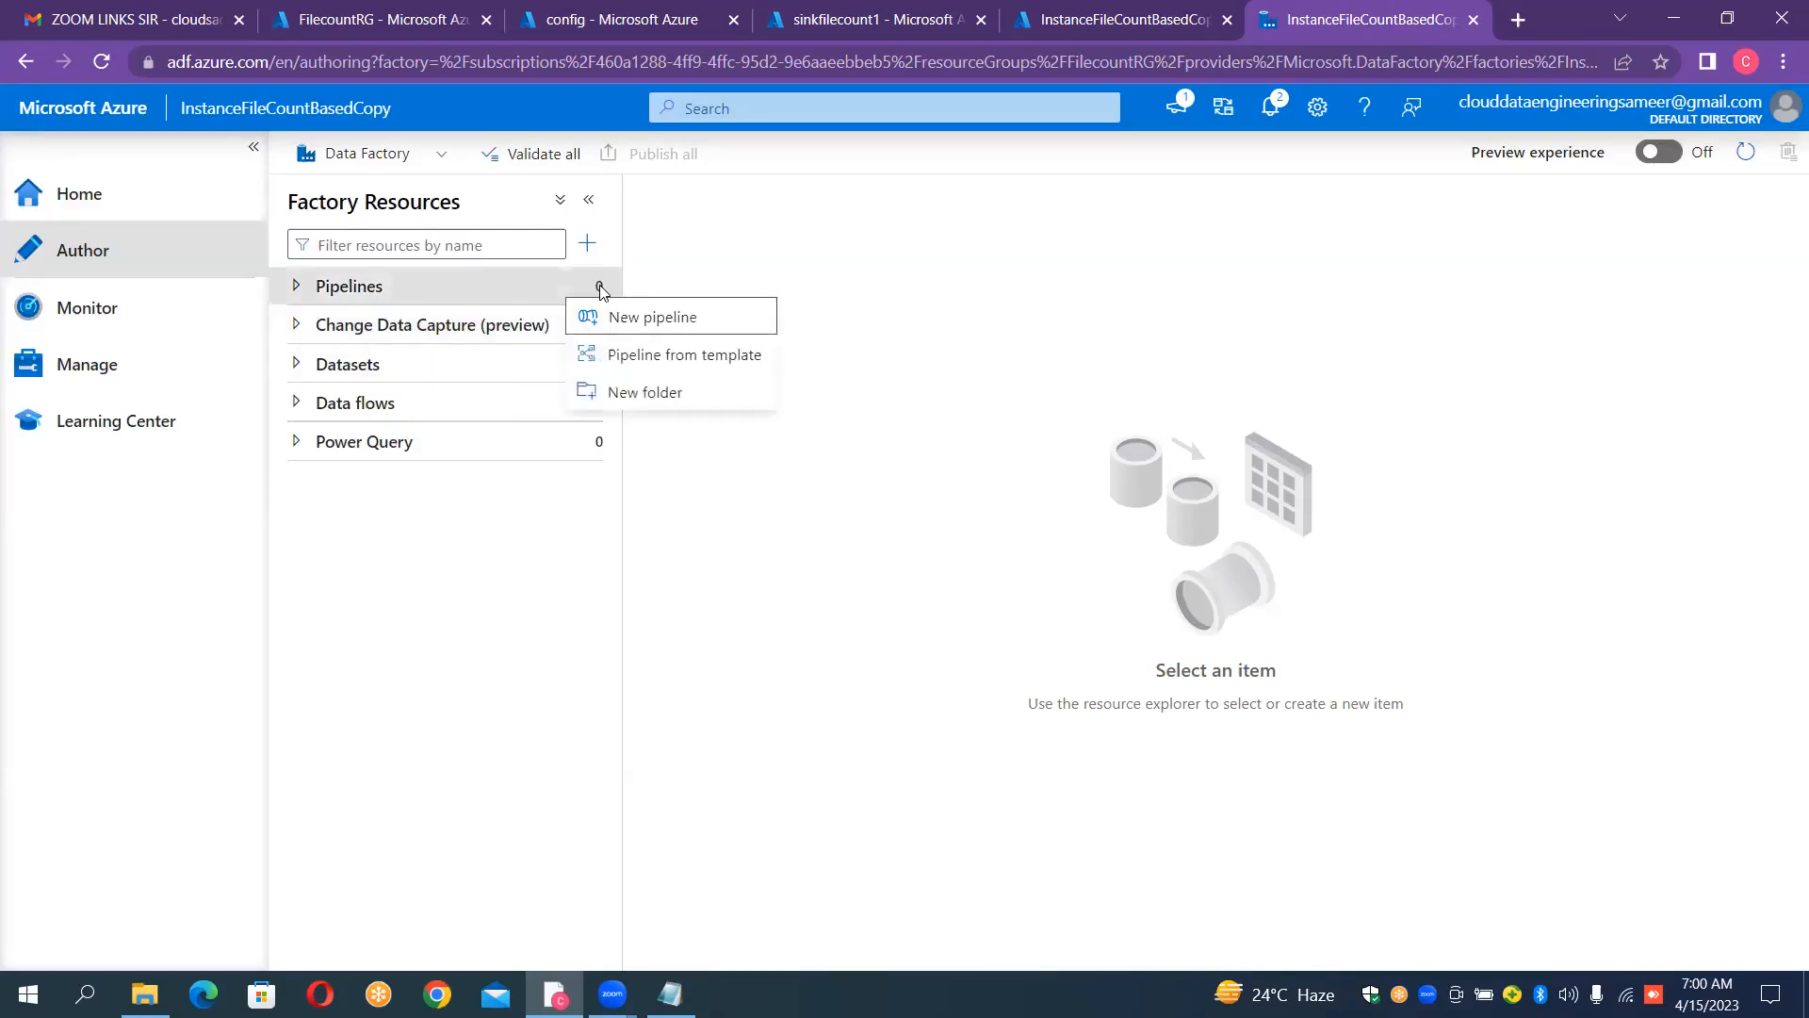
{"action": "left_click", "coordinate": [657, 318]}
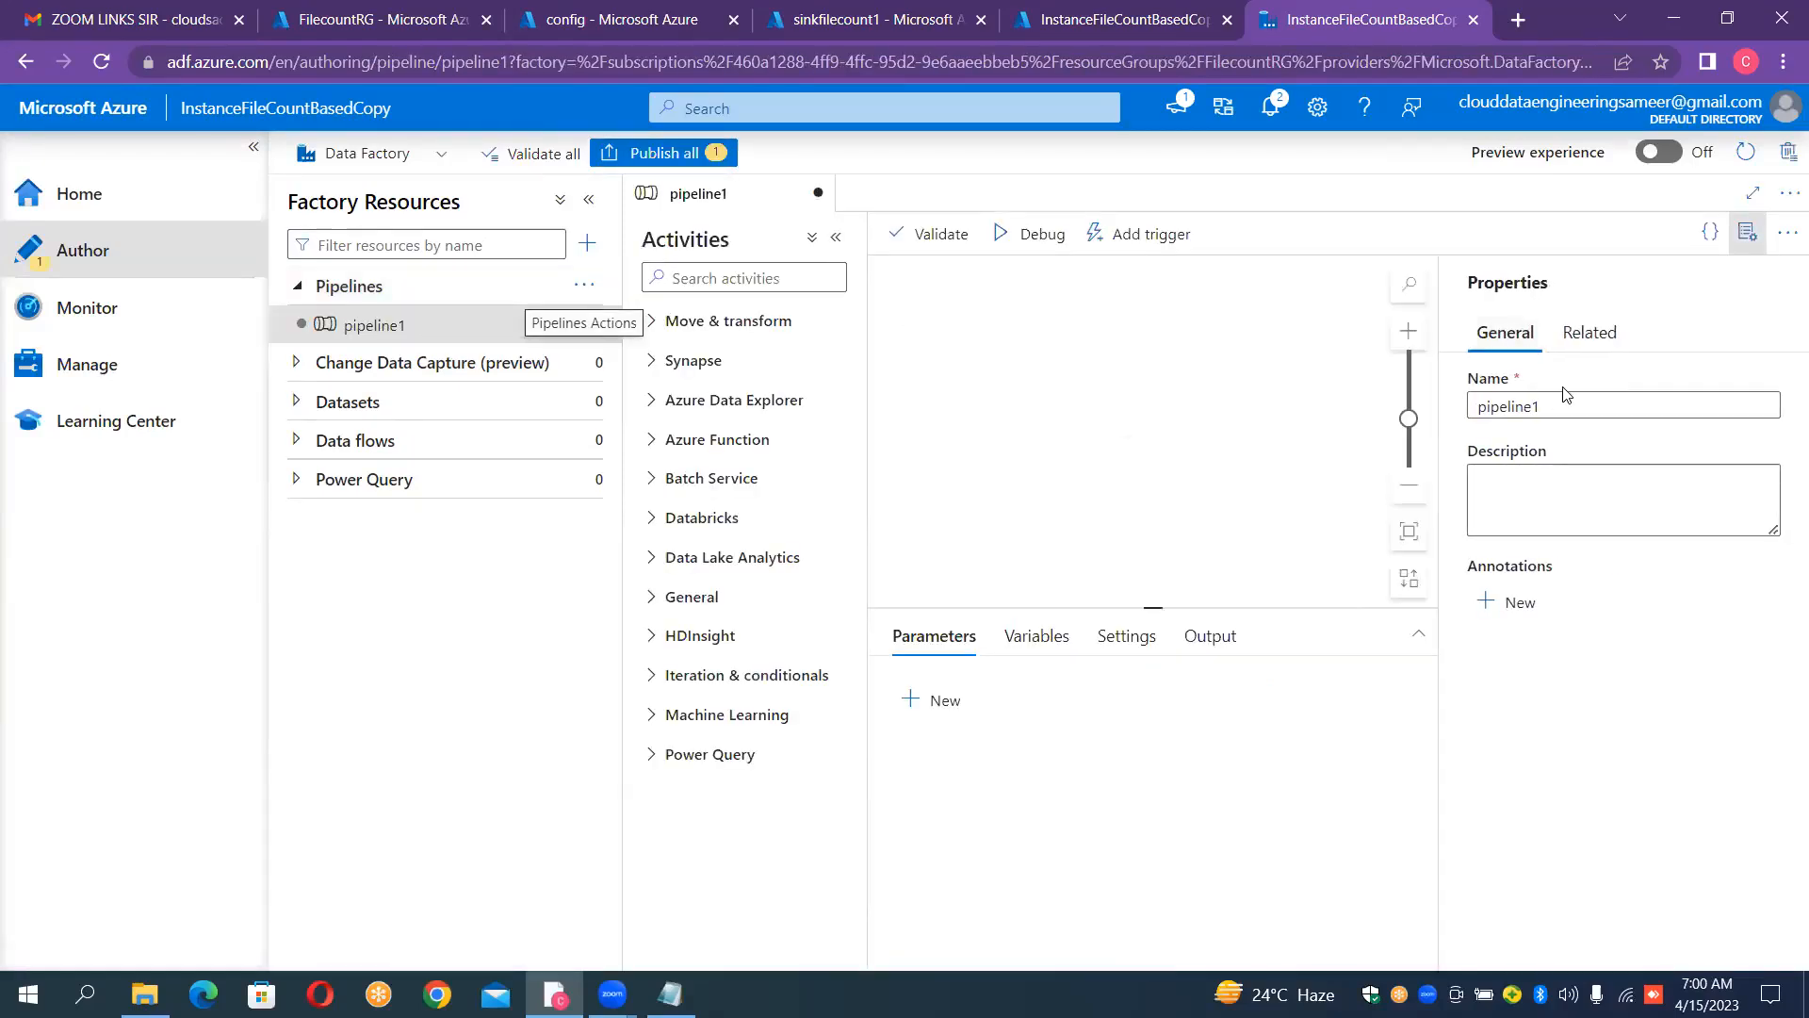
Step: Rename the new pipeline as "PL_FILECOUNT" and hide its properties
{"action": "left_click", "coordinate": [1557, 407]}
{"action": "key", "text": "ctrl+a"}
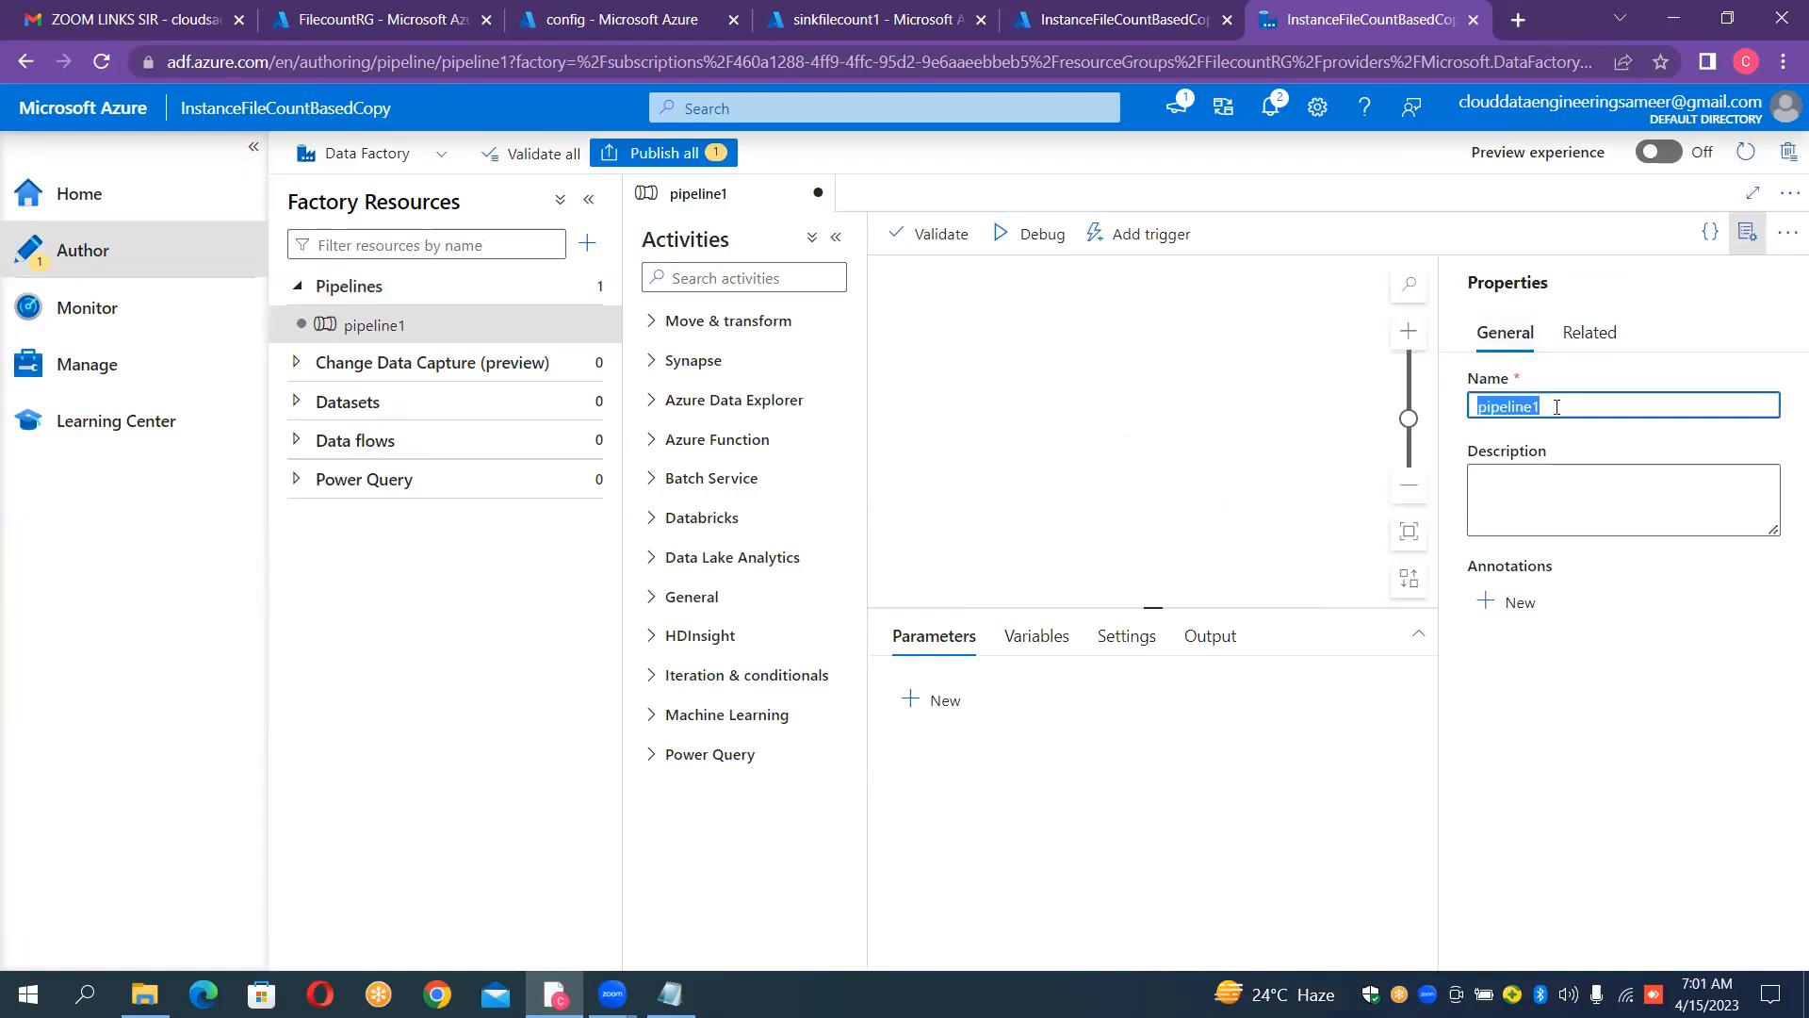
{"action": "key", "text": "BackSpace"}
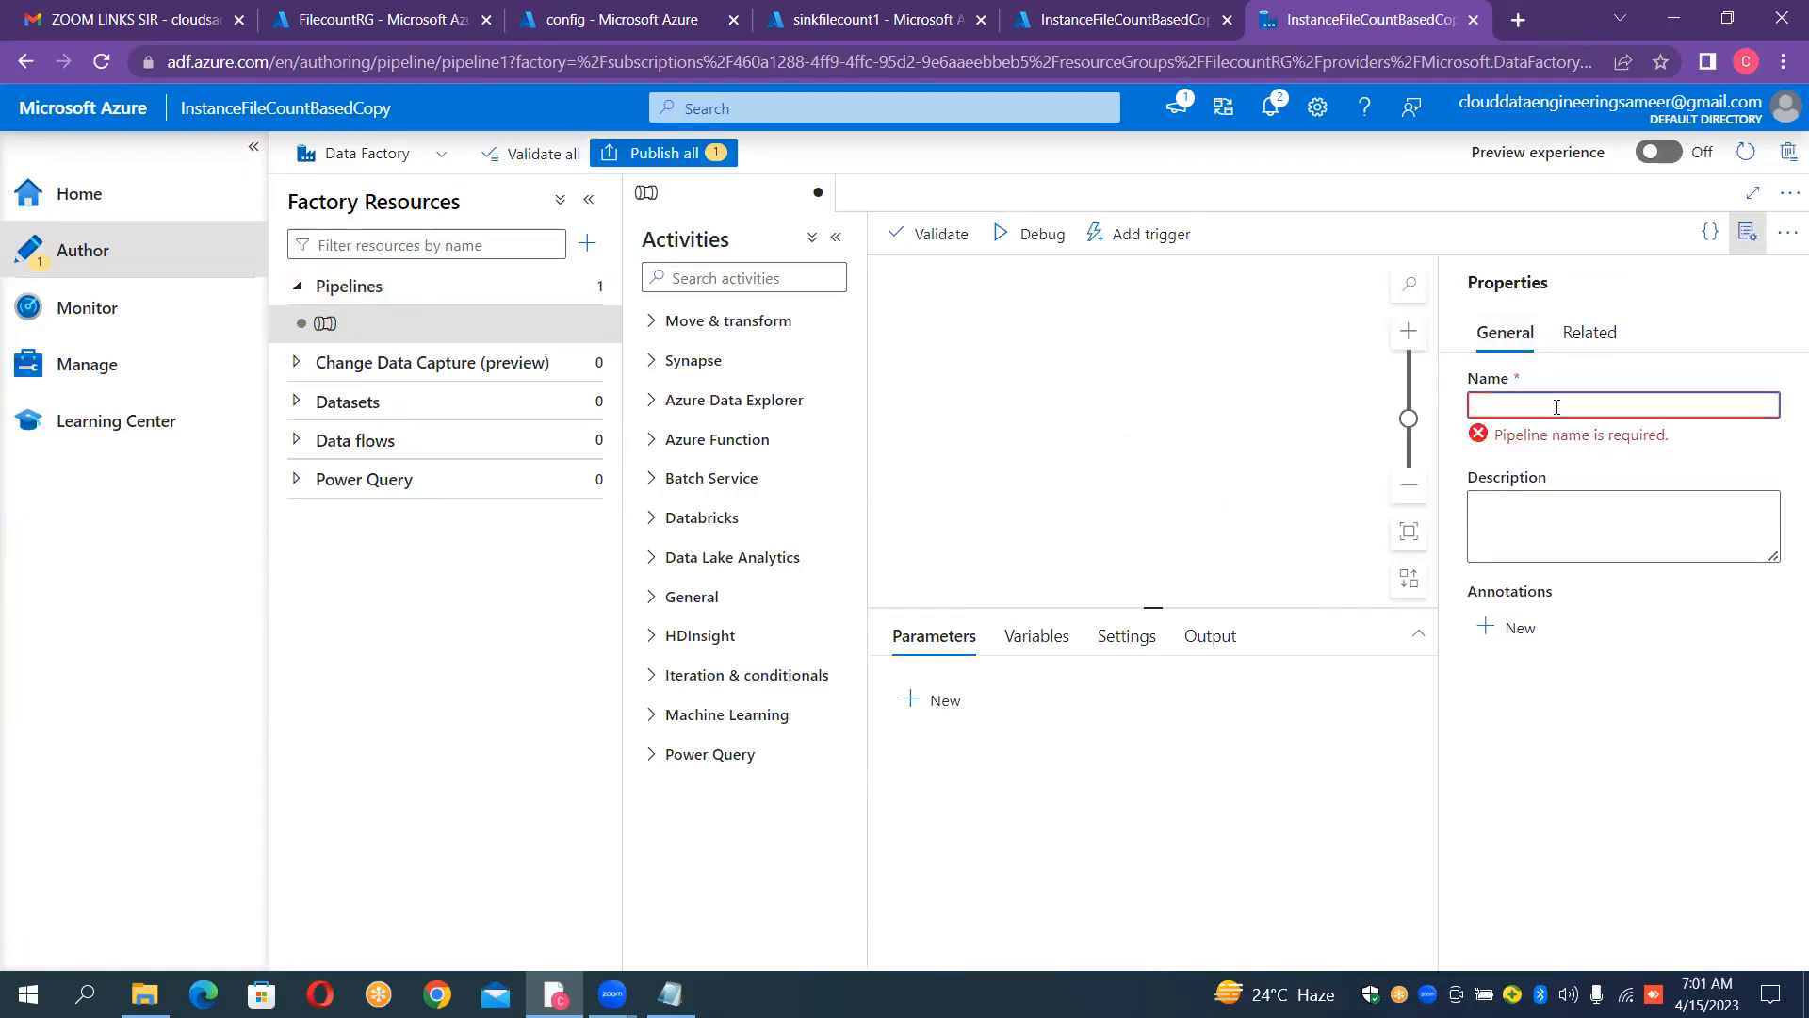
{"action": "type", "text": "PL_FILE"}
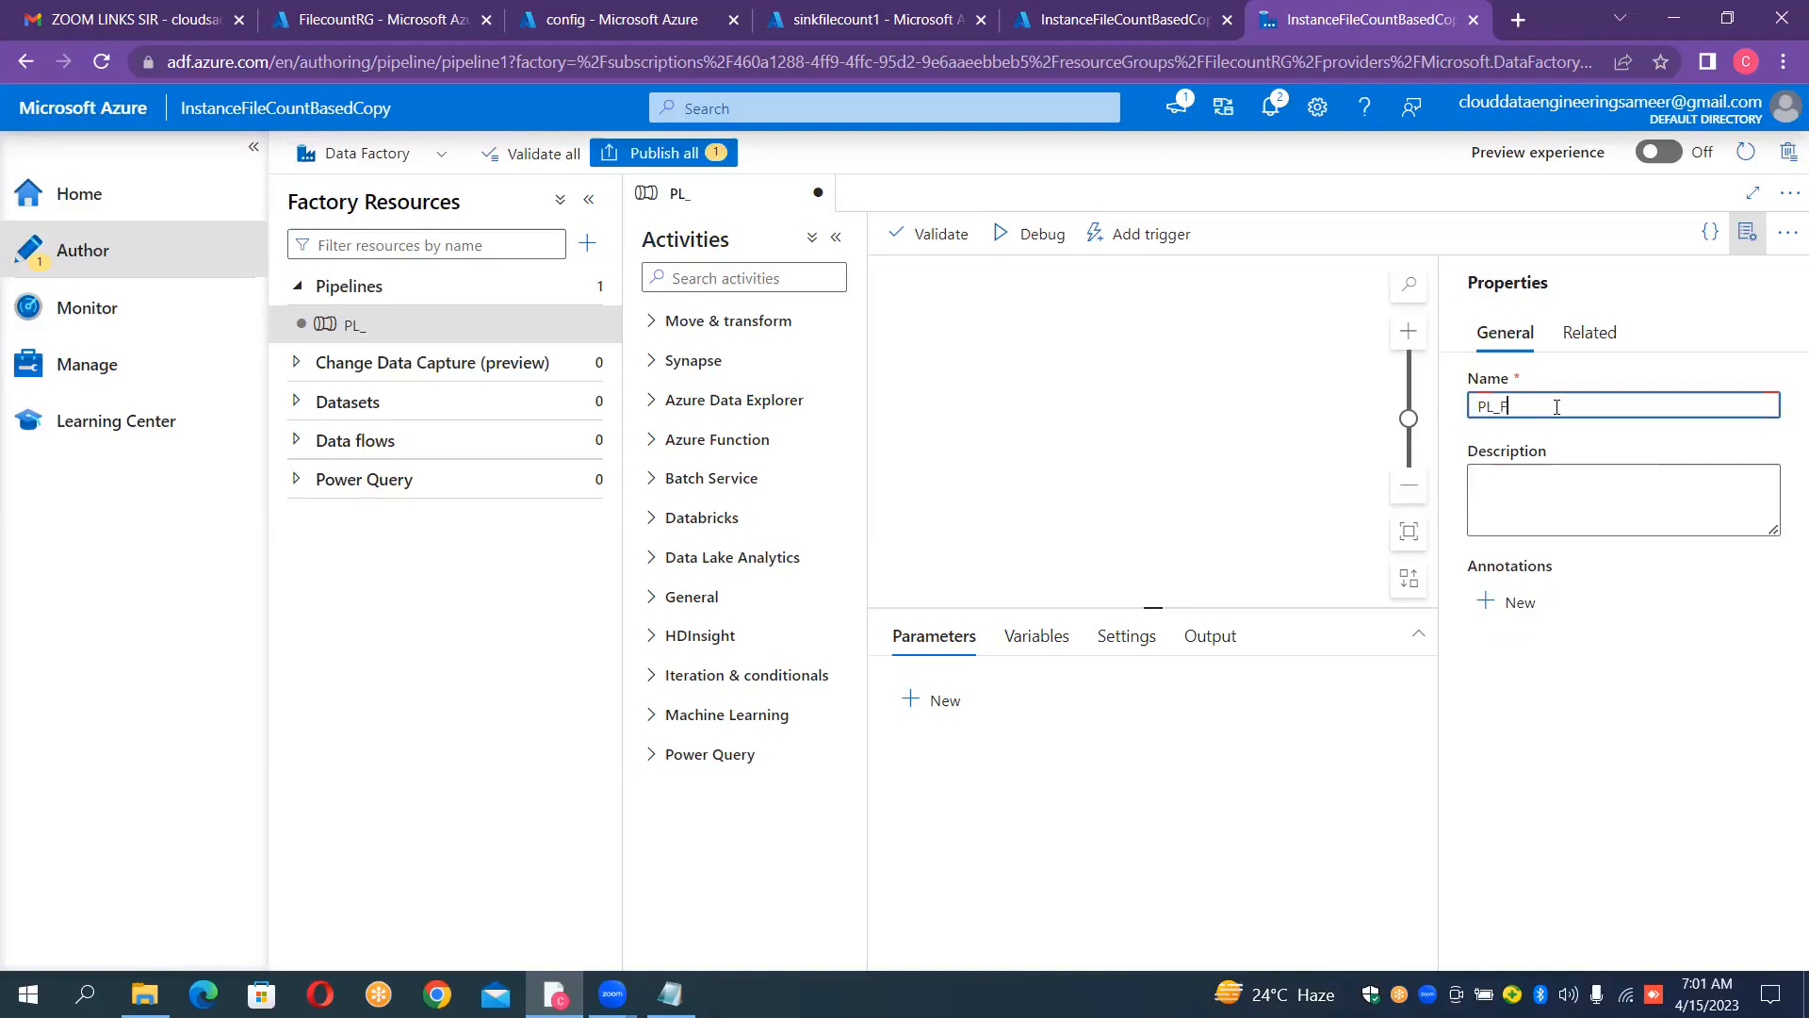
{"action": "type", "text": "COU"}
{"action": "key", "text": "BackSpace"}
{"action": "key", "text": "BackSpace"}
{"action": "key", "text": "BackSpace"}
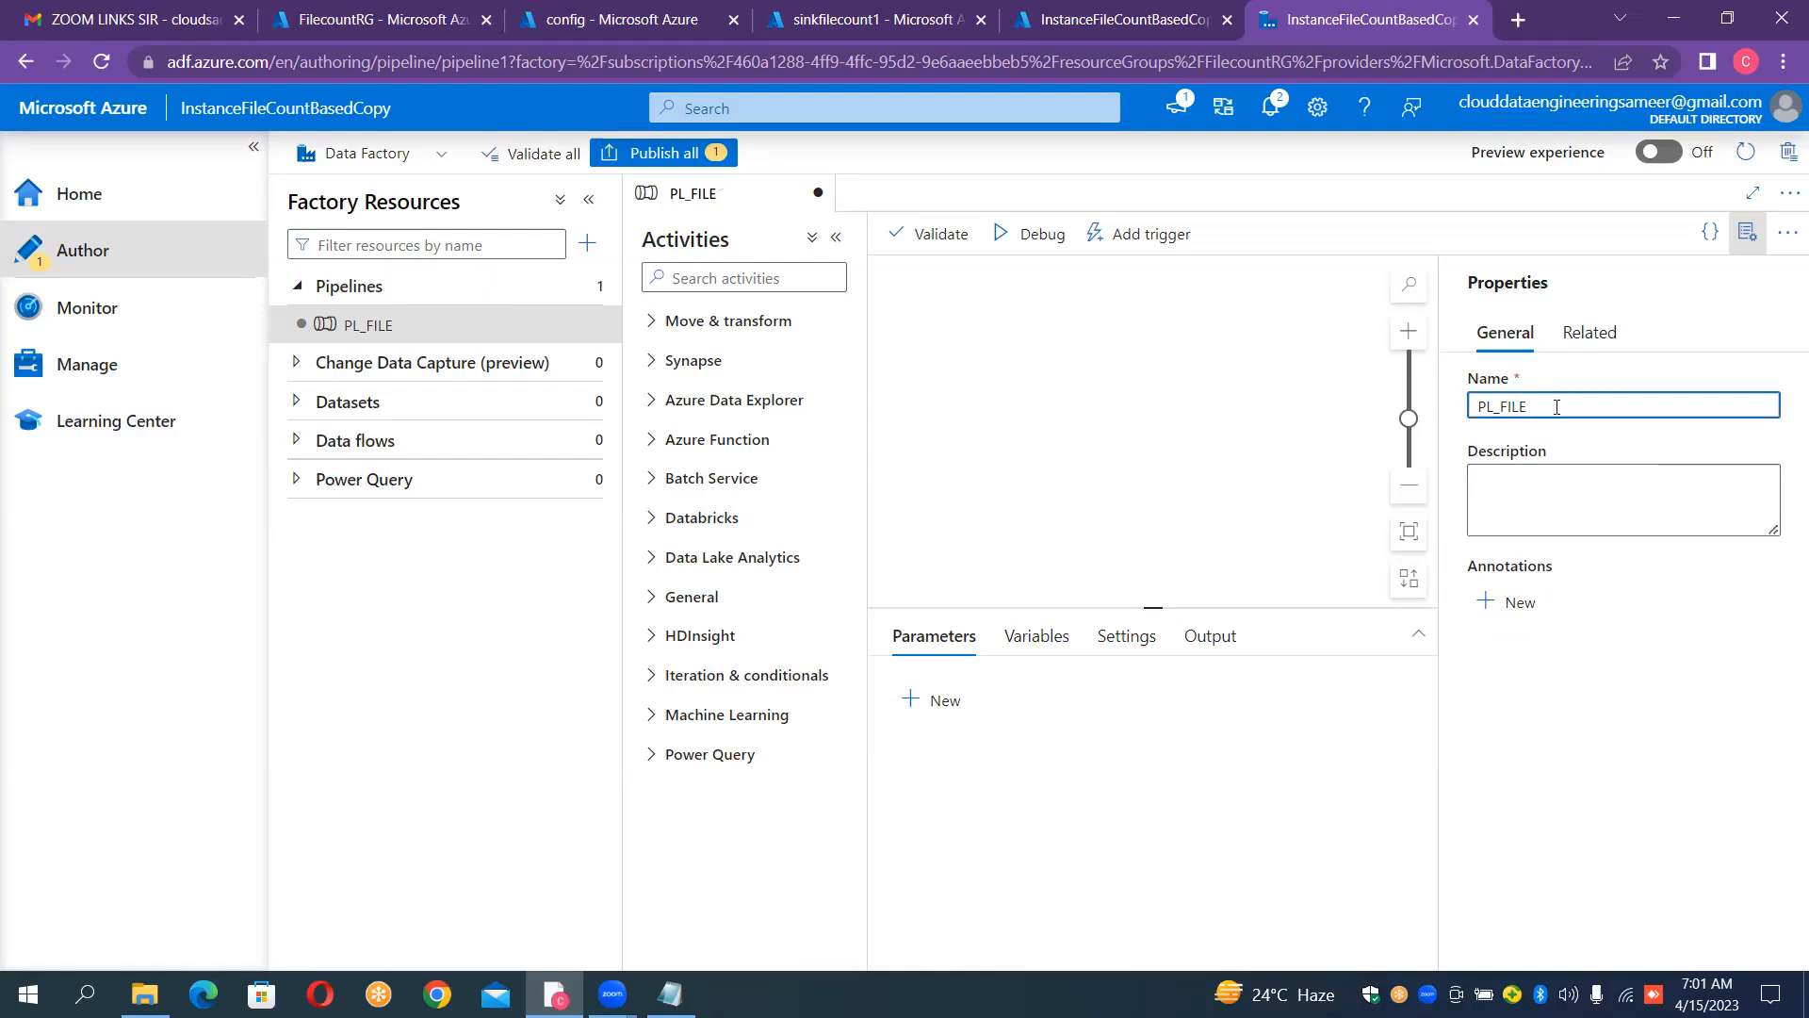
{"action": "type", "text": "COUNT"}
{"action": "left_click", "coordinate": [1748, 232]}
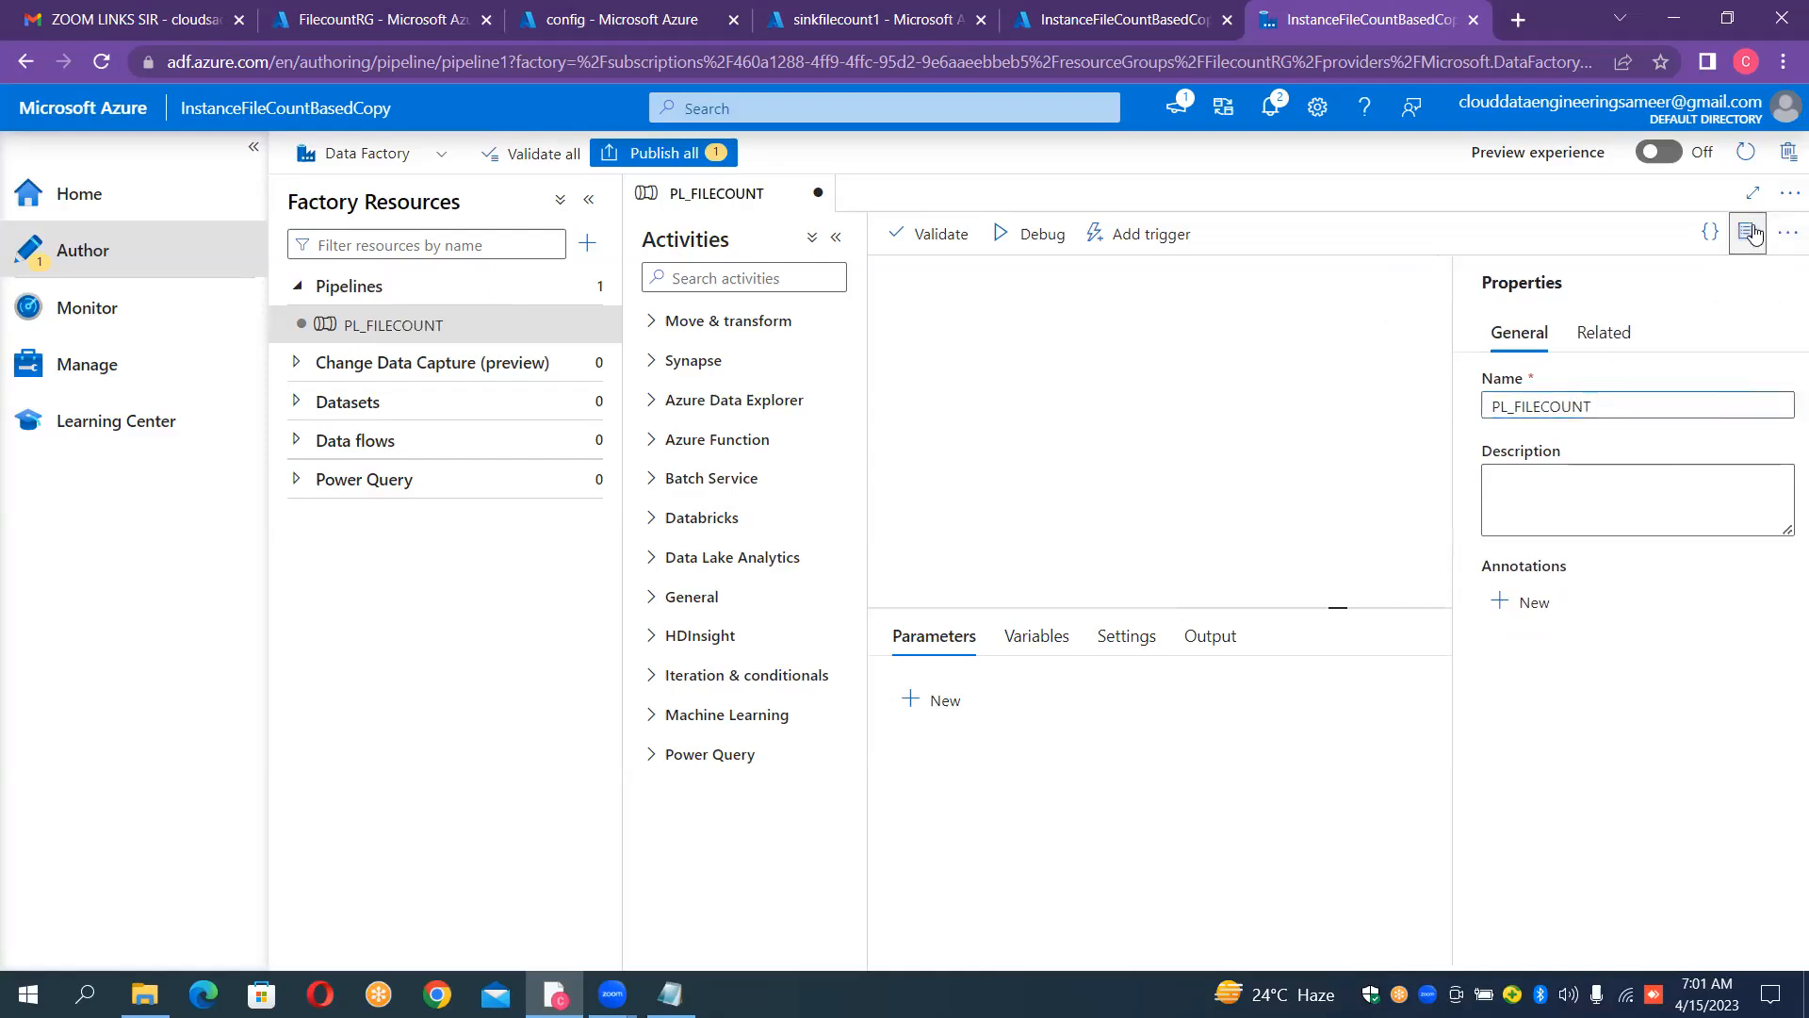
Step: Expand the Move & transform activities and collapse the main navigation to widen the pipeline workspace
{"action": "left_click", "coordinate": [736, 323]}
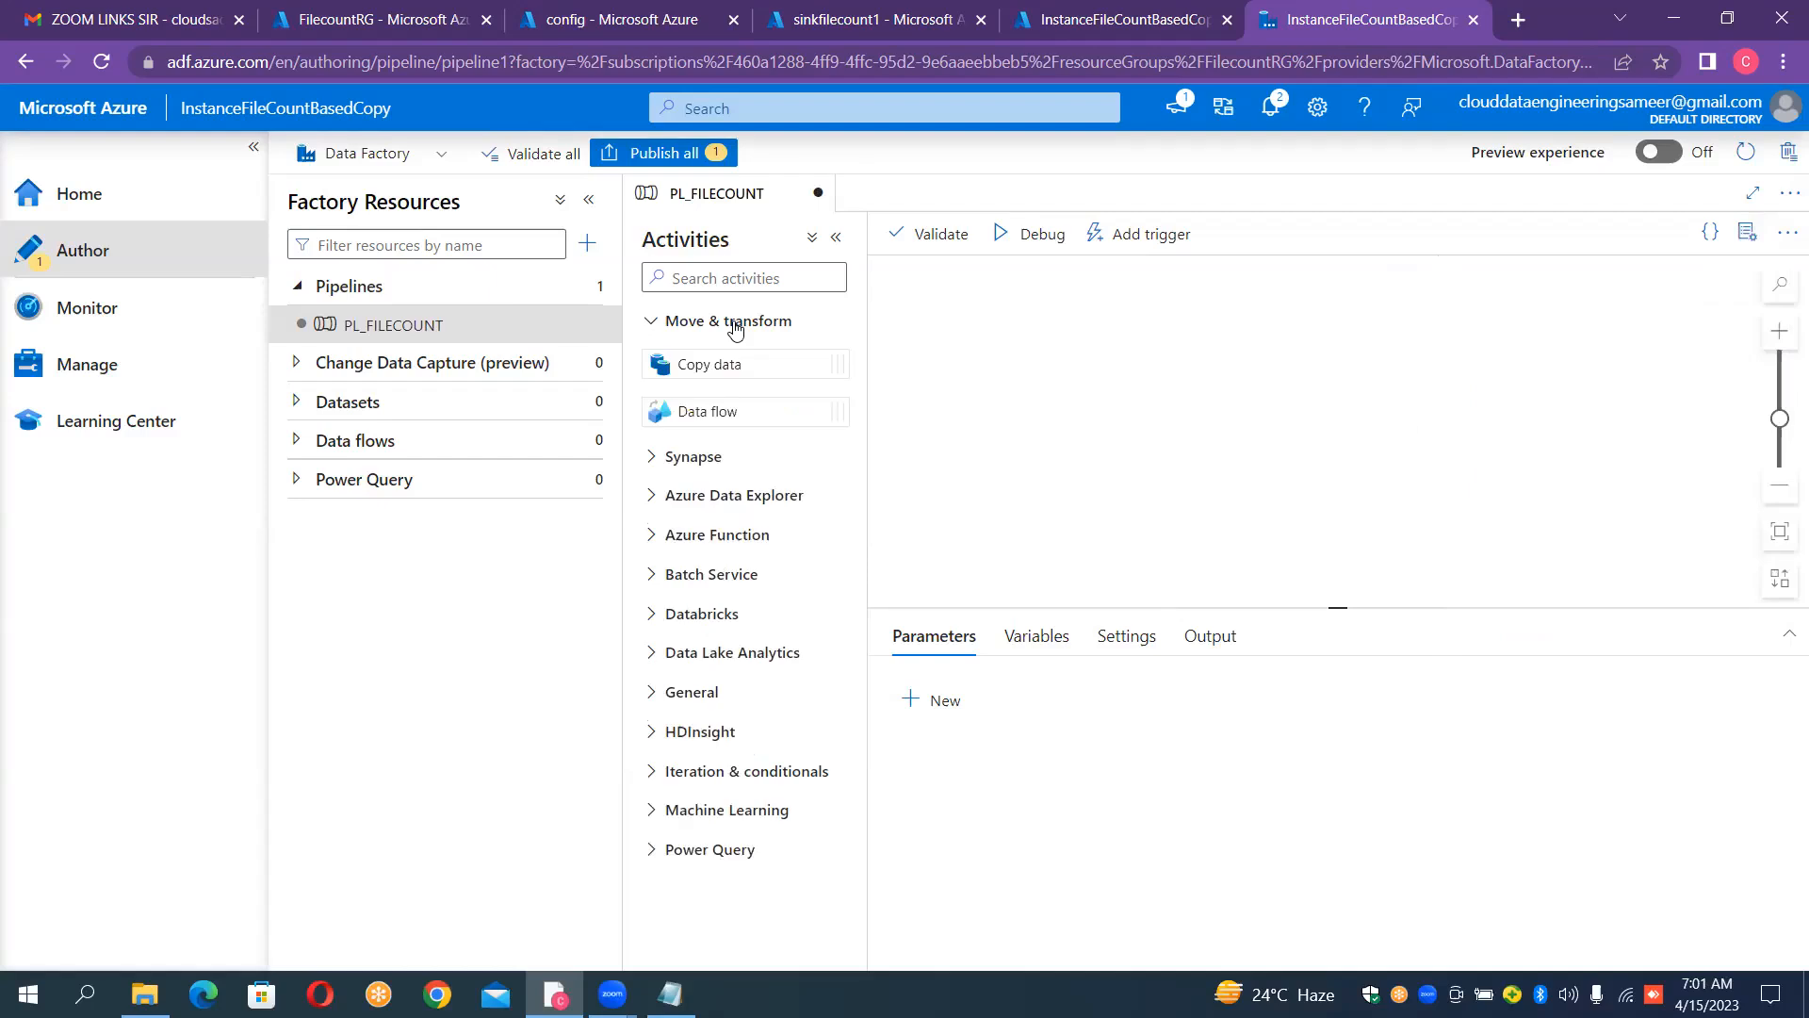
{"action": "left_click", "coordinate": [589, 204]}
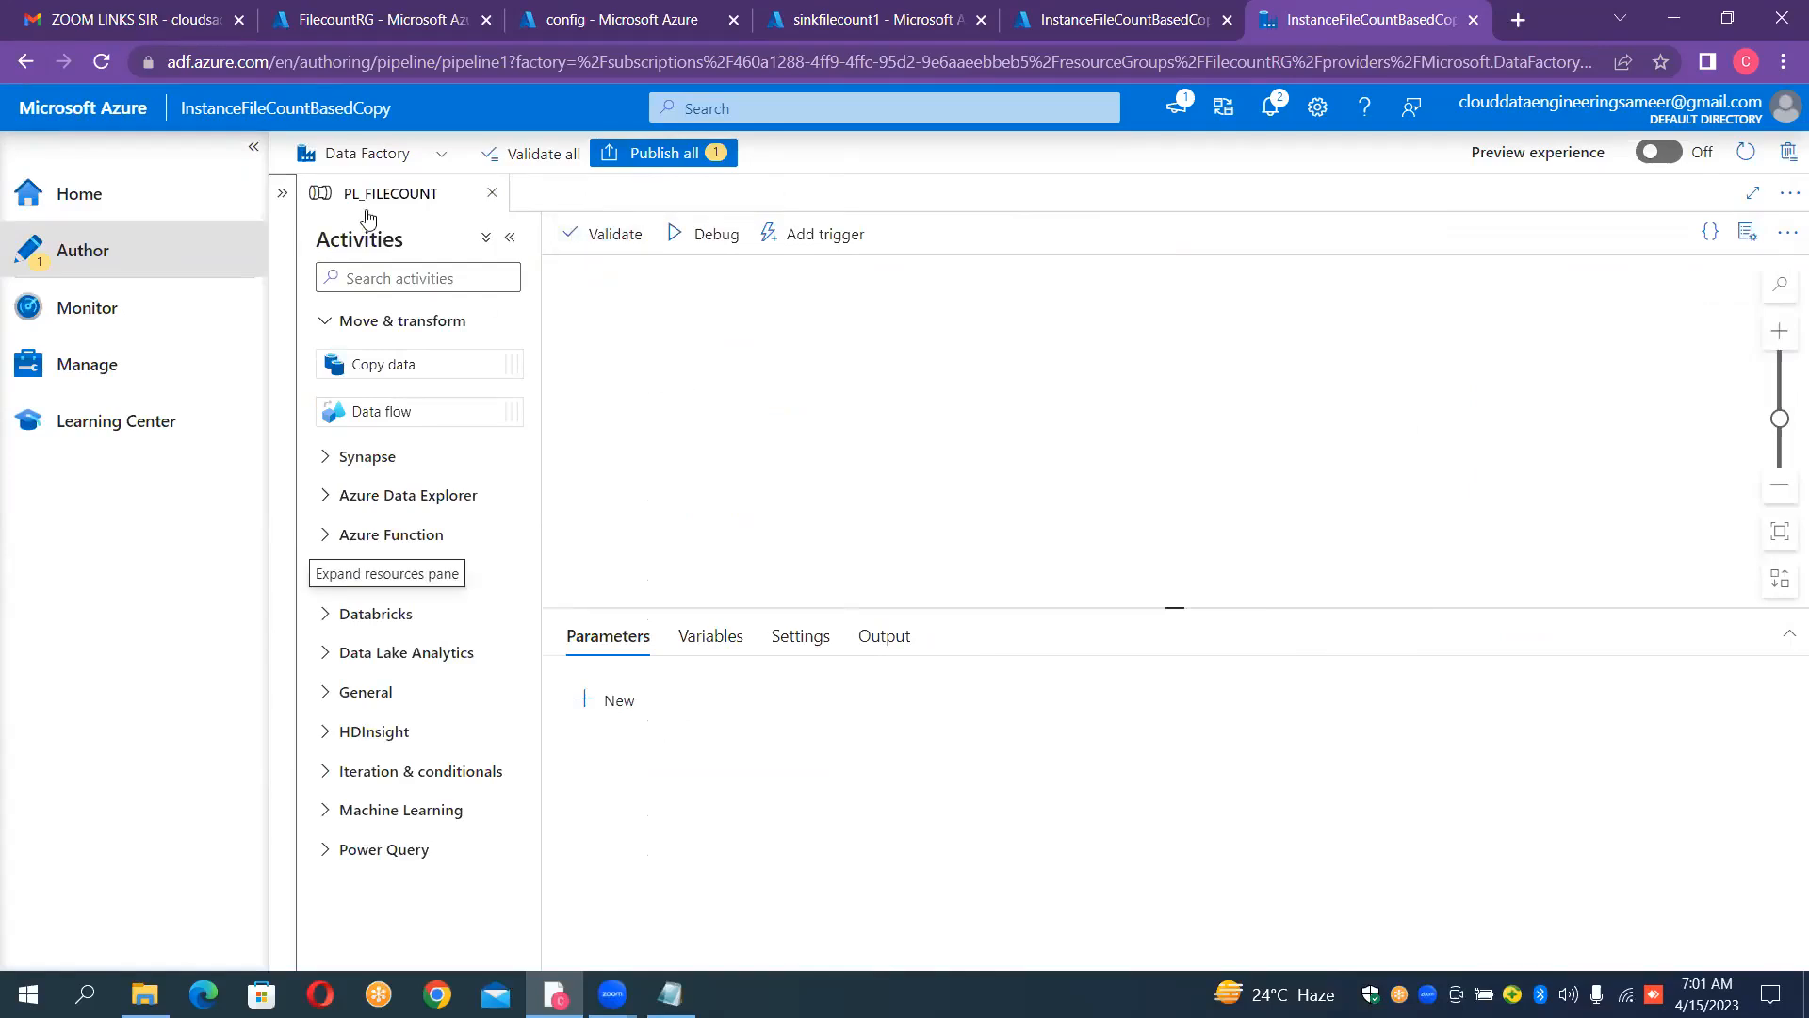
{"action": "left_click", "coordinate": [279, 195]}
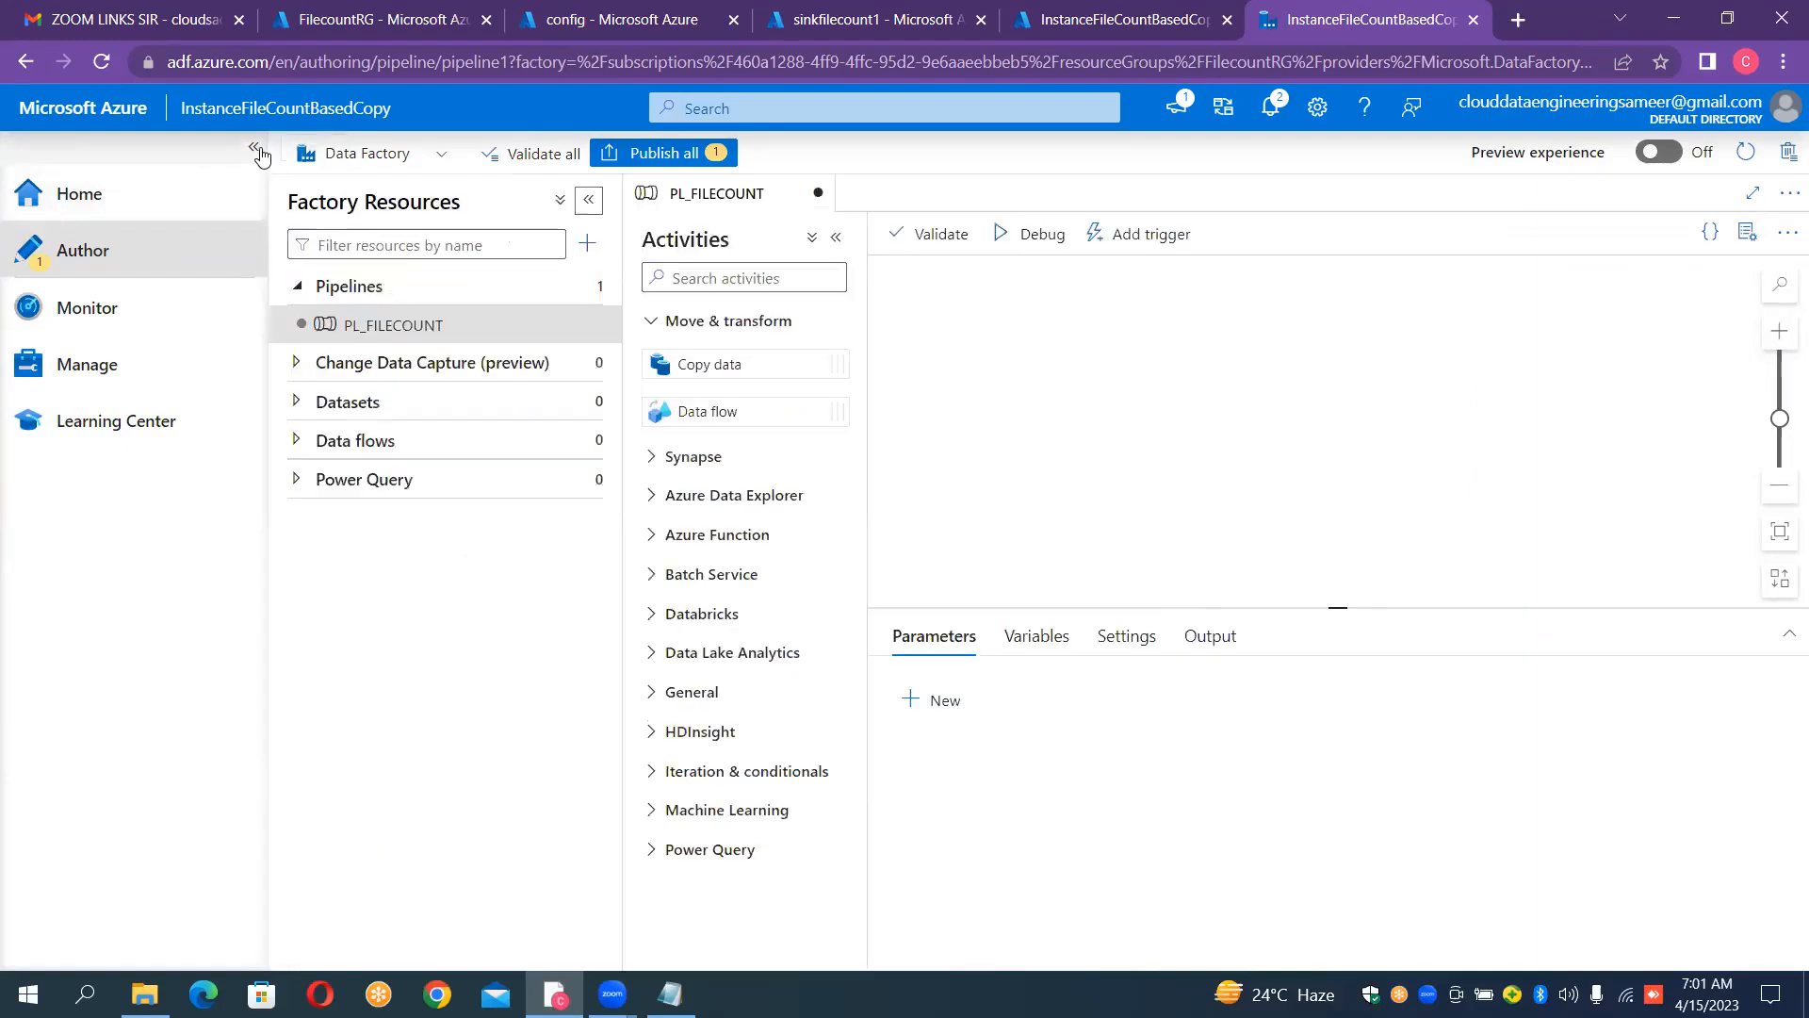
{"action": "left_click", "coordinate": [254, 146]}
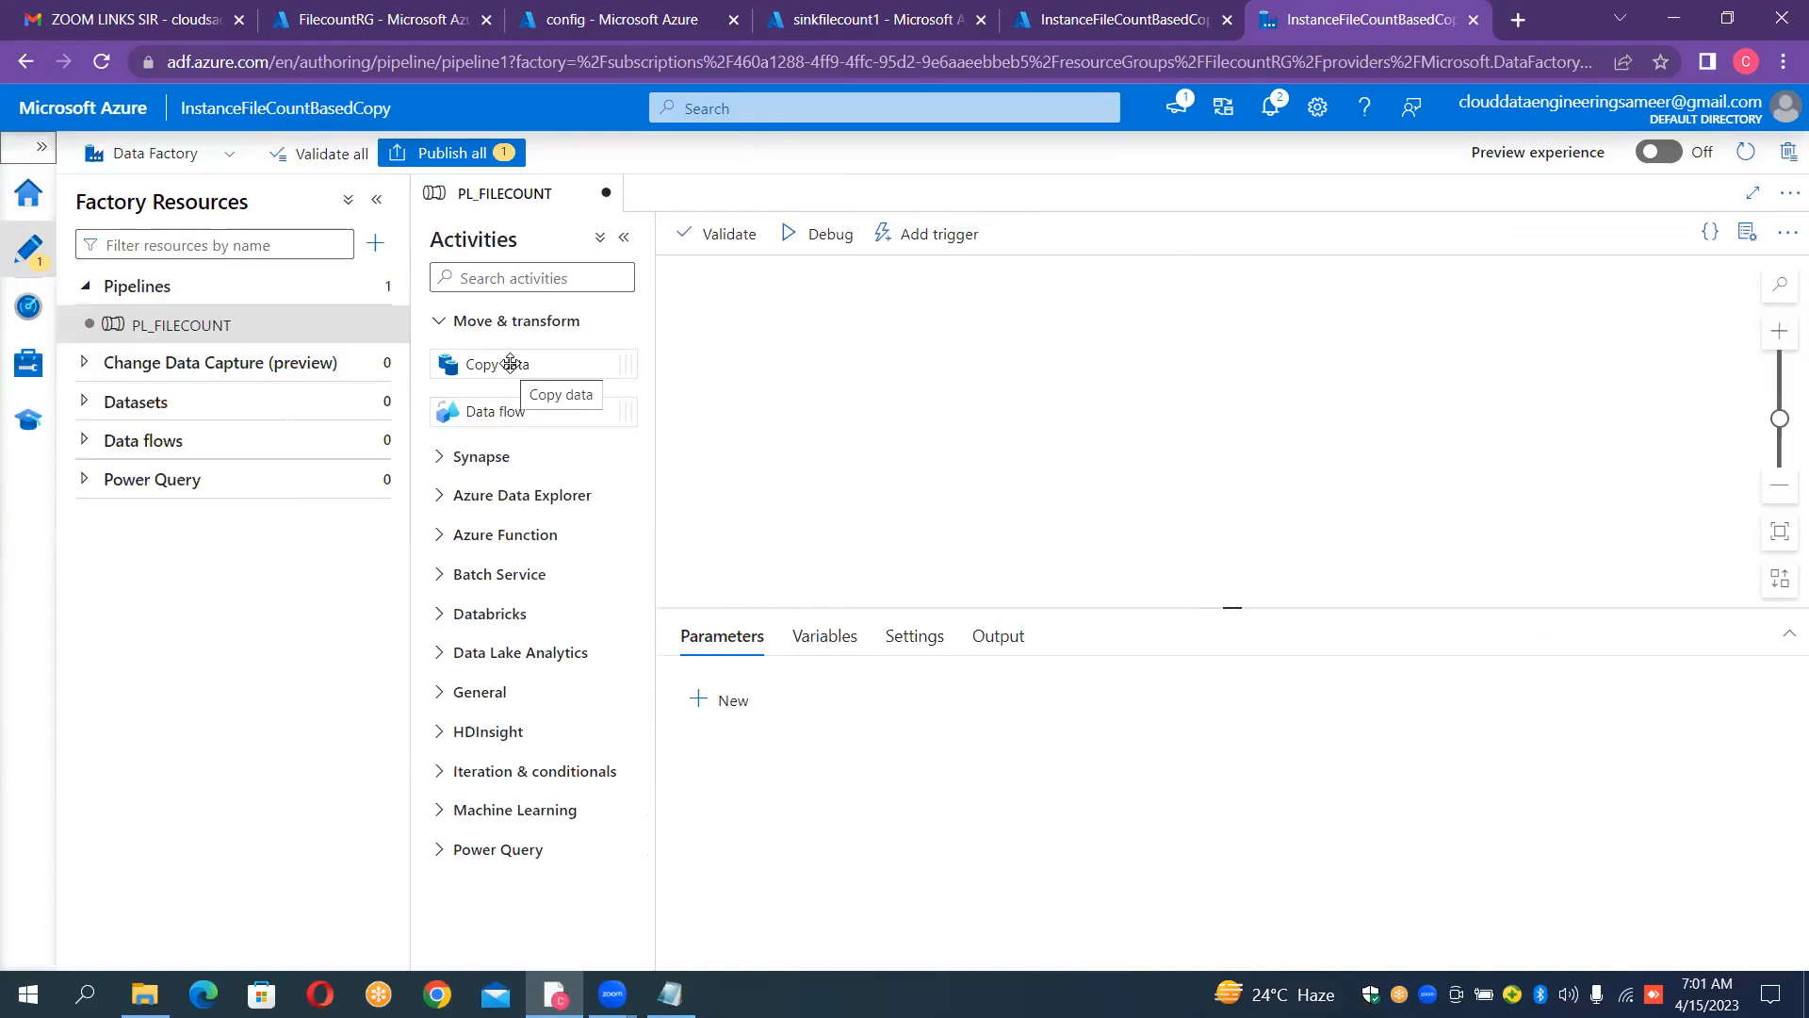
Step: Check the container list of the sourcefilecount1 storage account in the Azure portal and return to the PL_FILECOUNT pipeline
{"action": "left_click", "coordinate": [541, 280]}
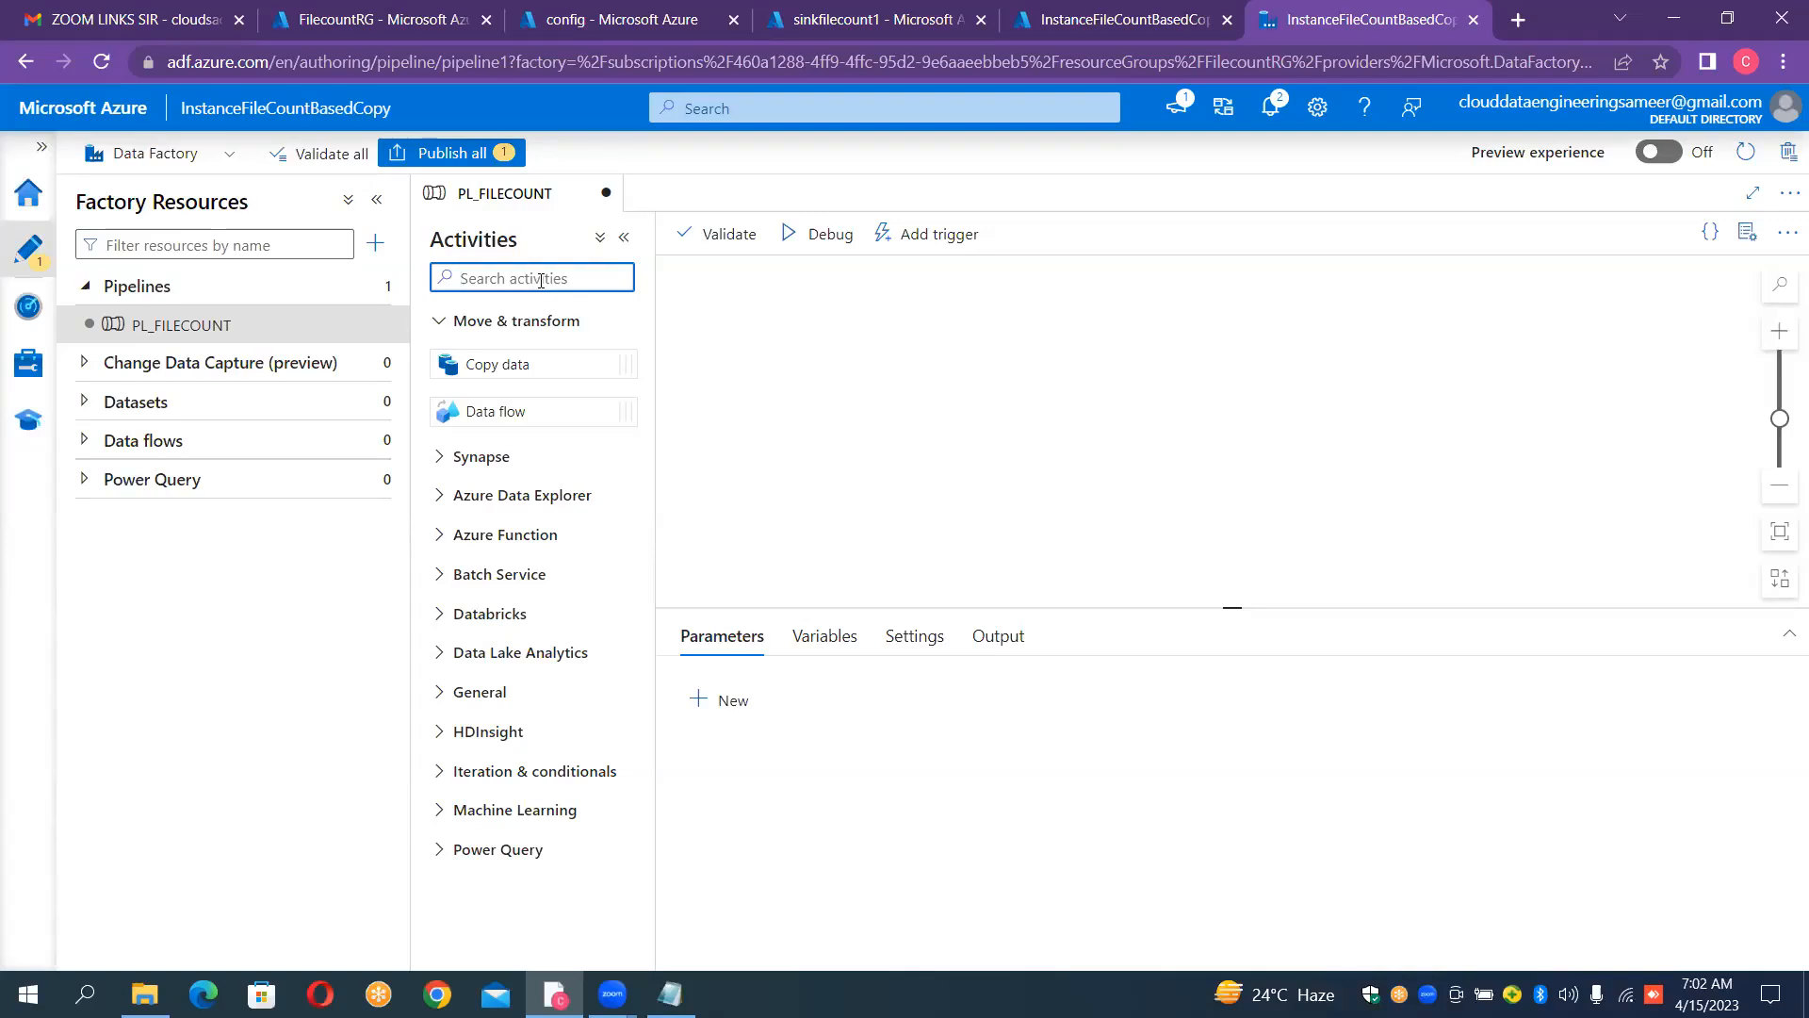
{"action": "left_click", "coordinate": [556, 25]}
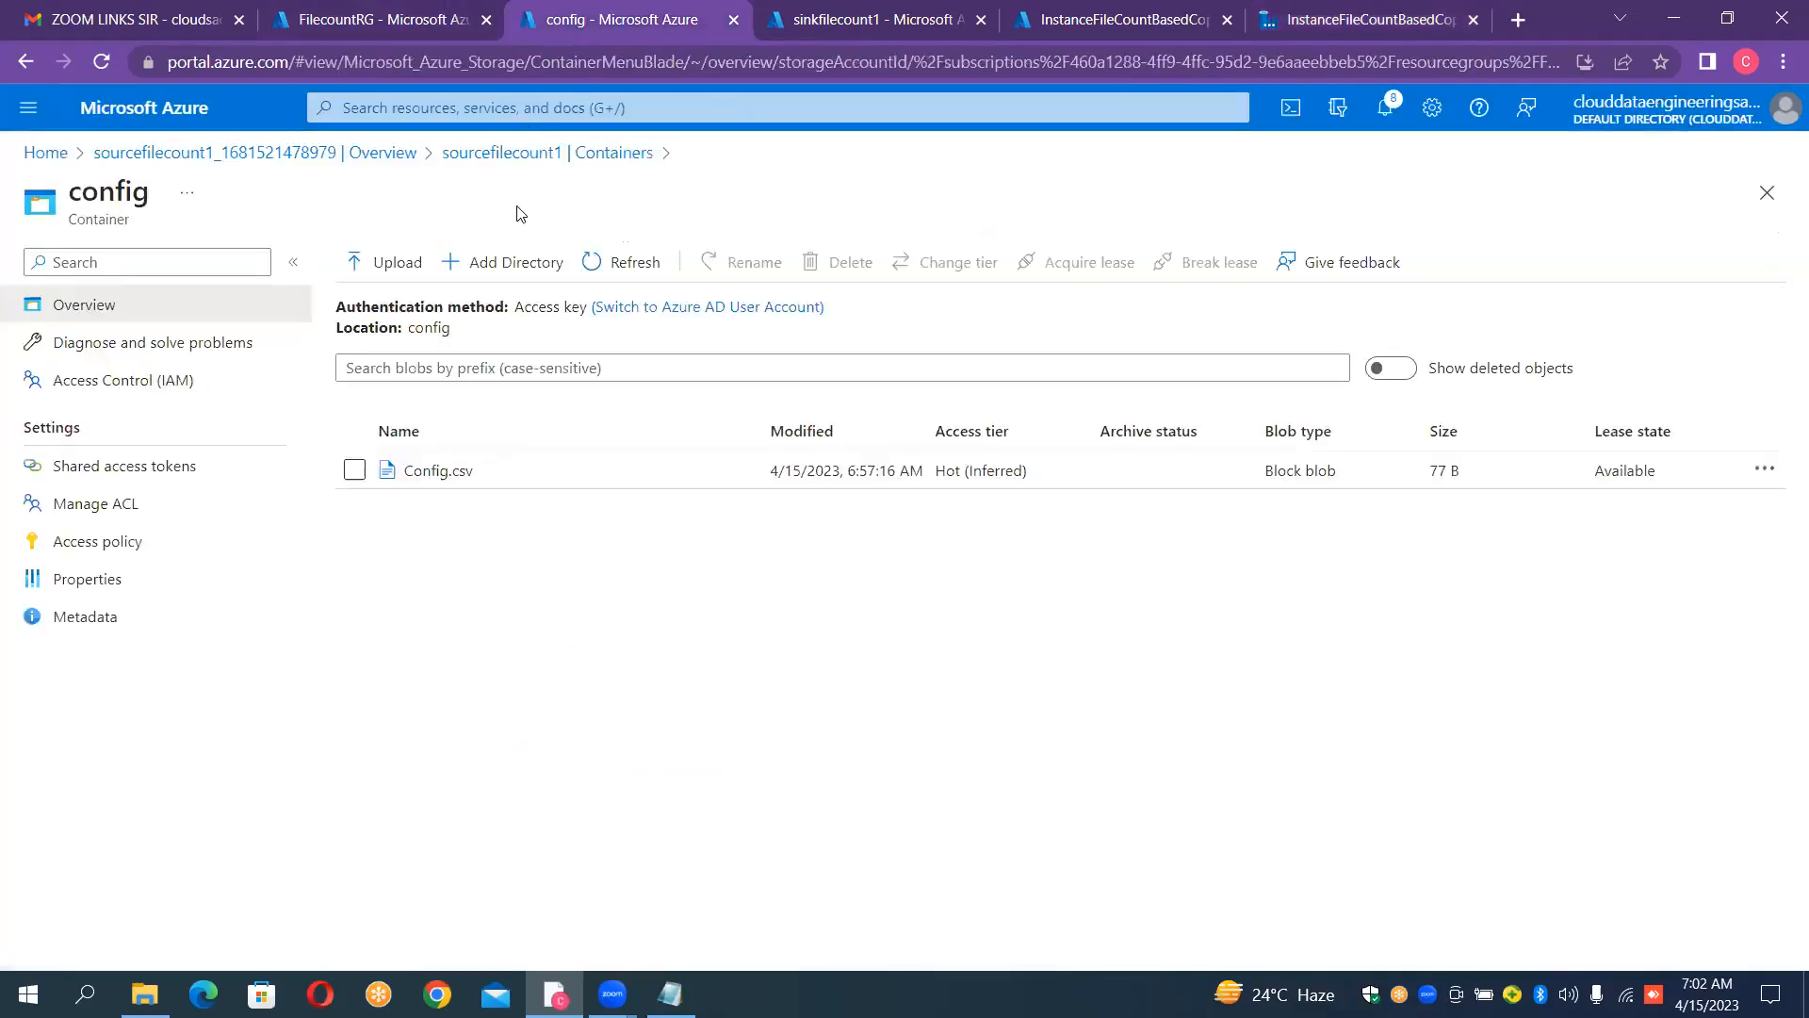
{"action": "left_click", "coordinate": [622, 162]}
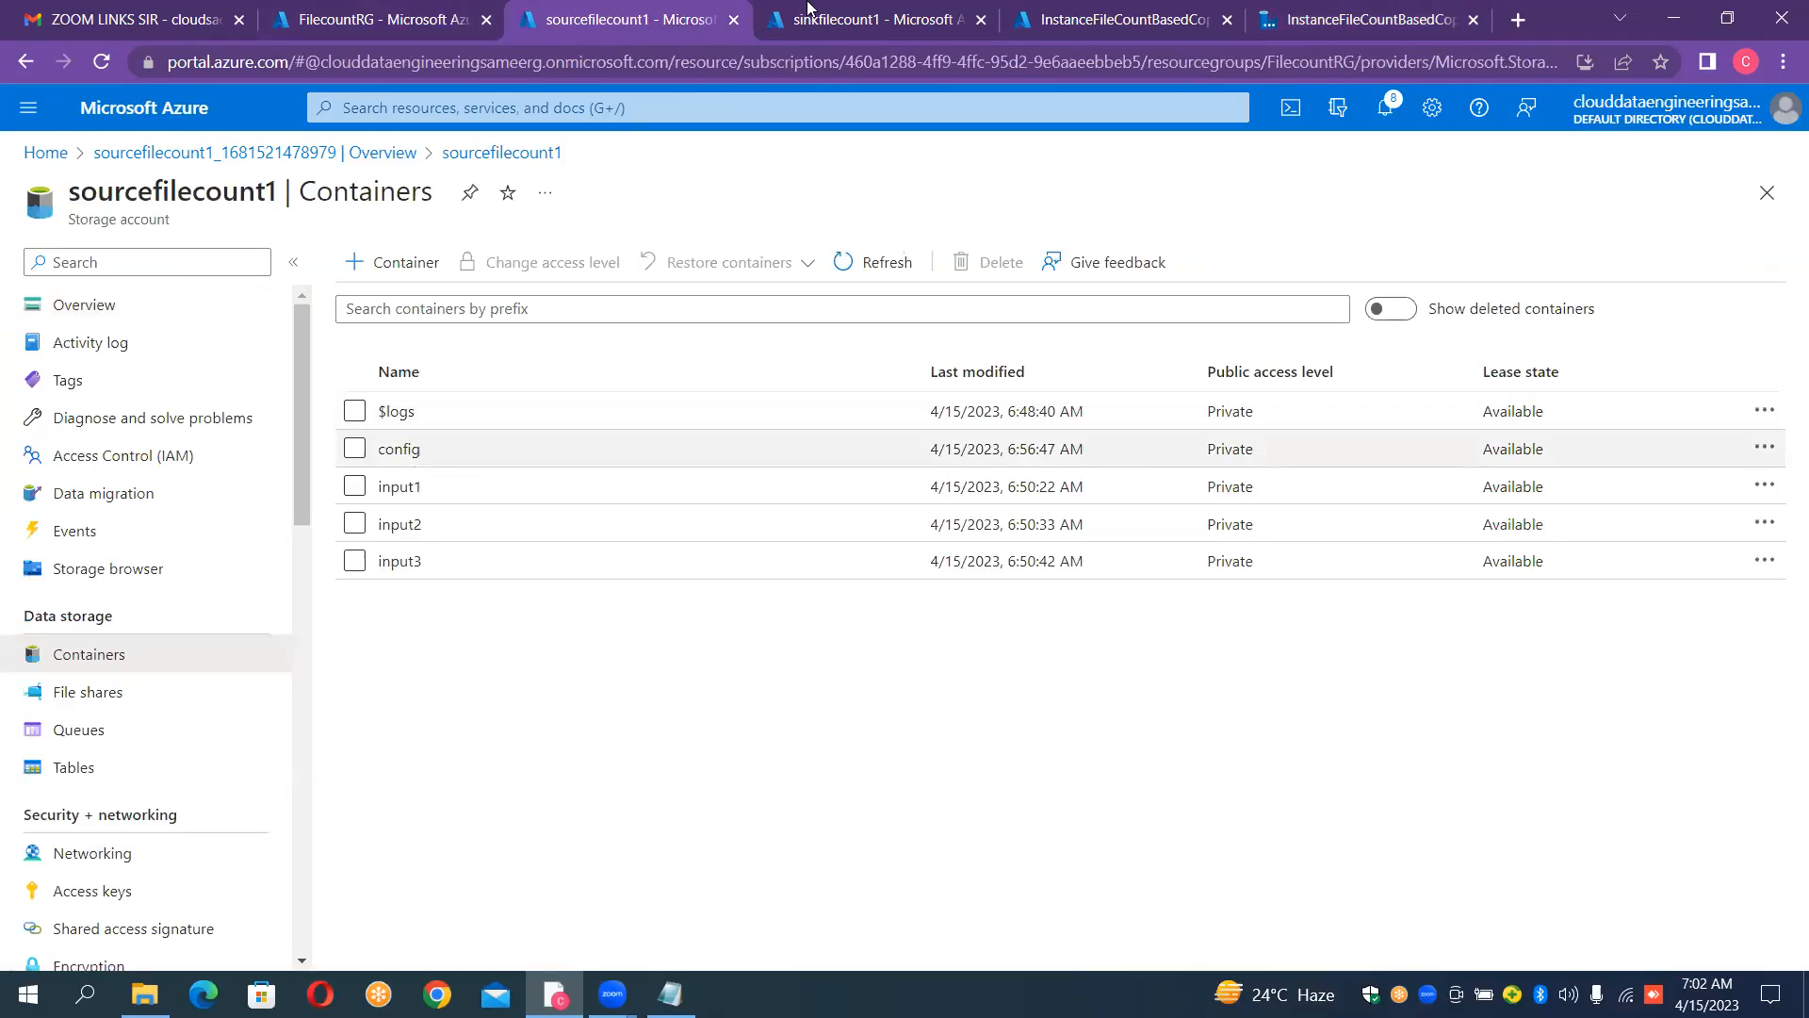
{"action": "left_click", "coordinate": [1319, 10]}
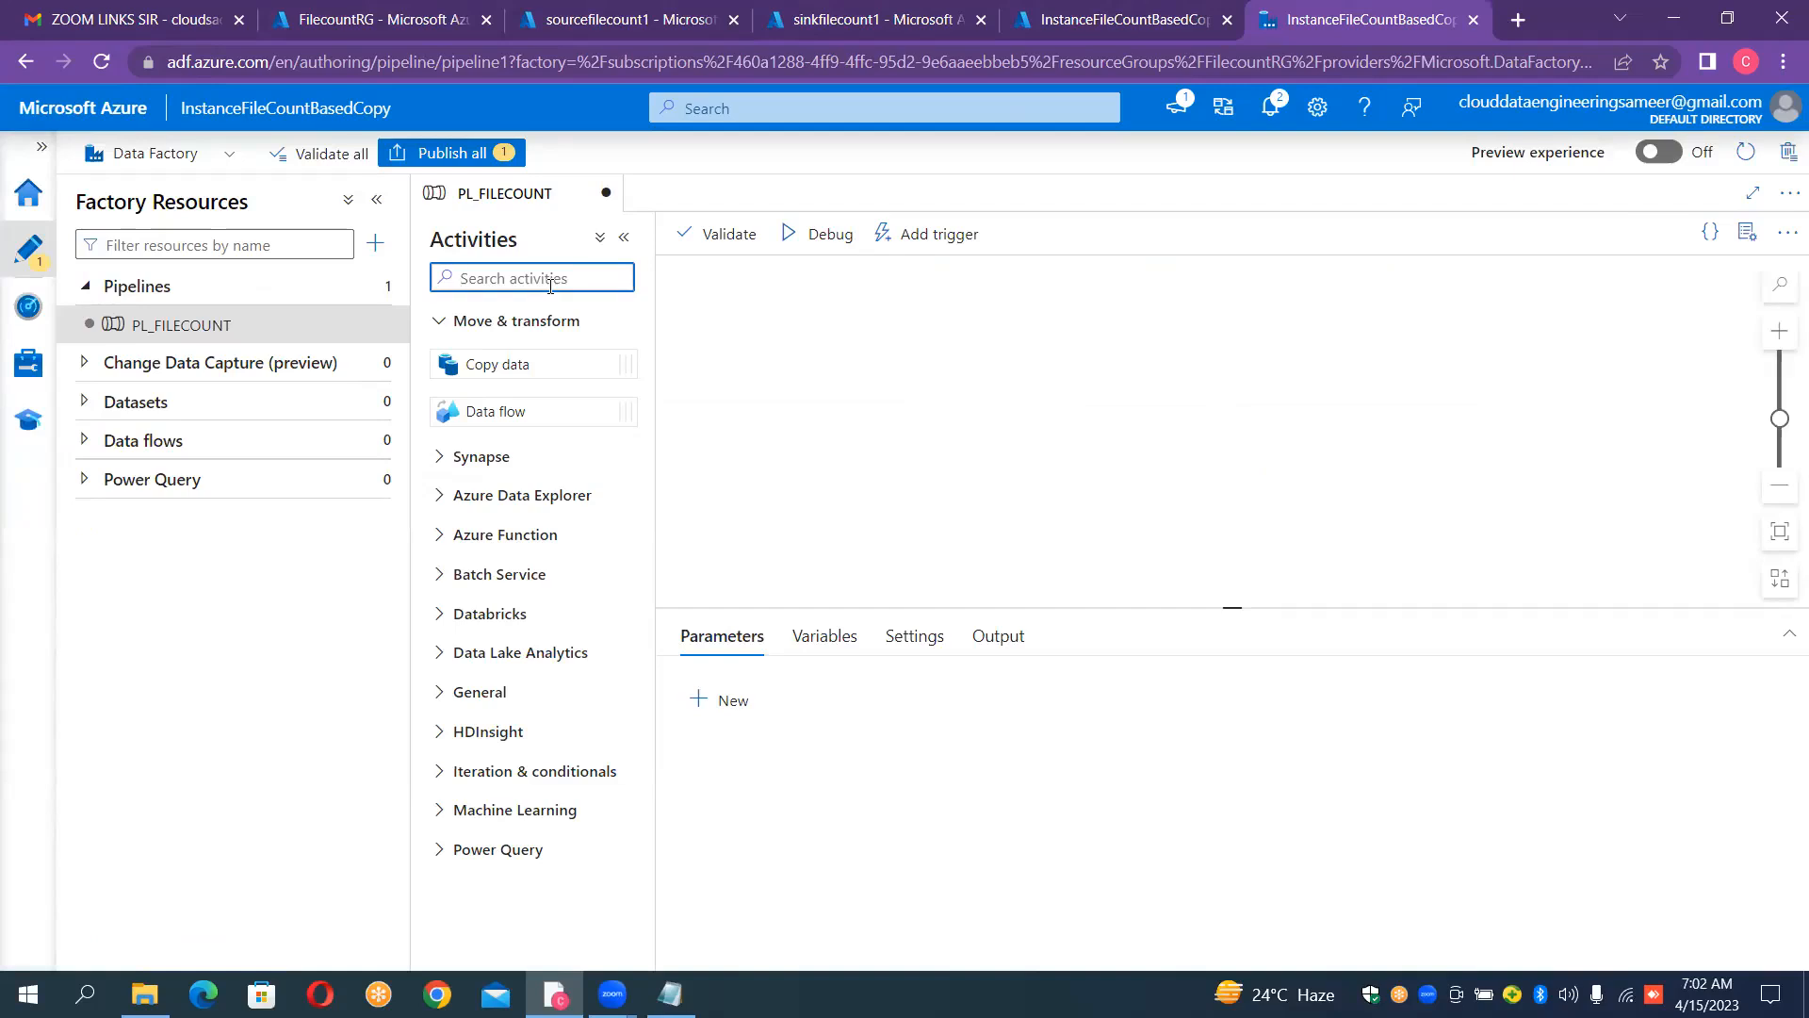
Step: Find the Lookup activity and add it to the PL_FILECOUNT pipeline canvas
{"action": "type", "text": "confi"}
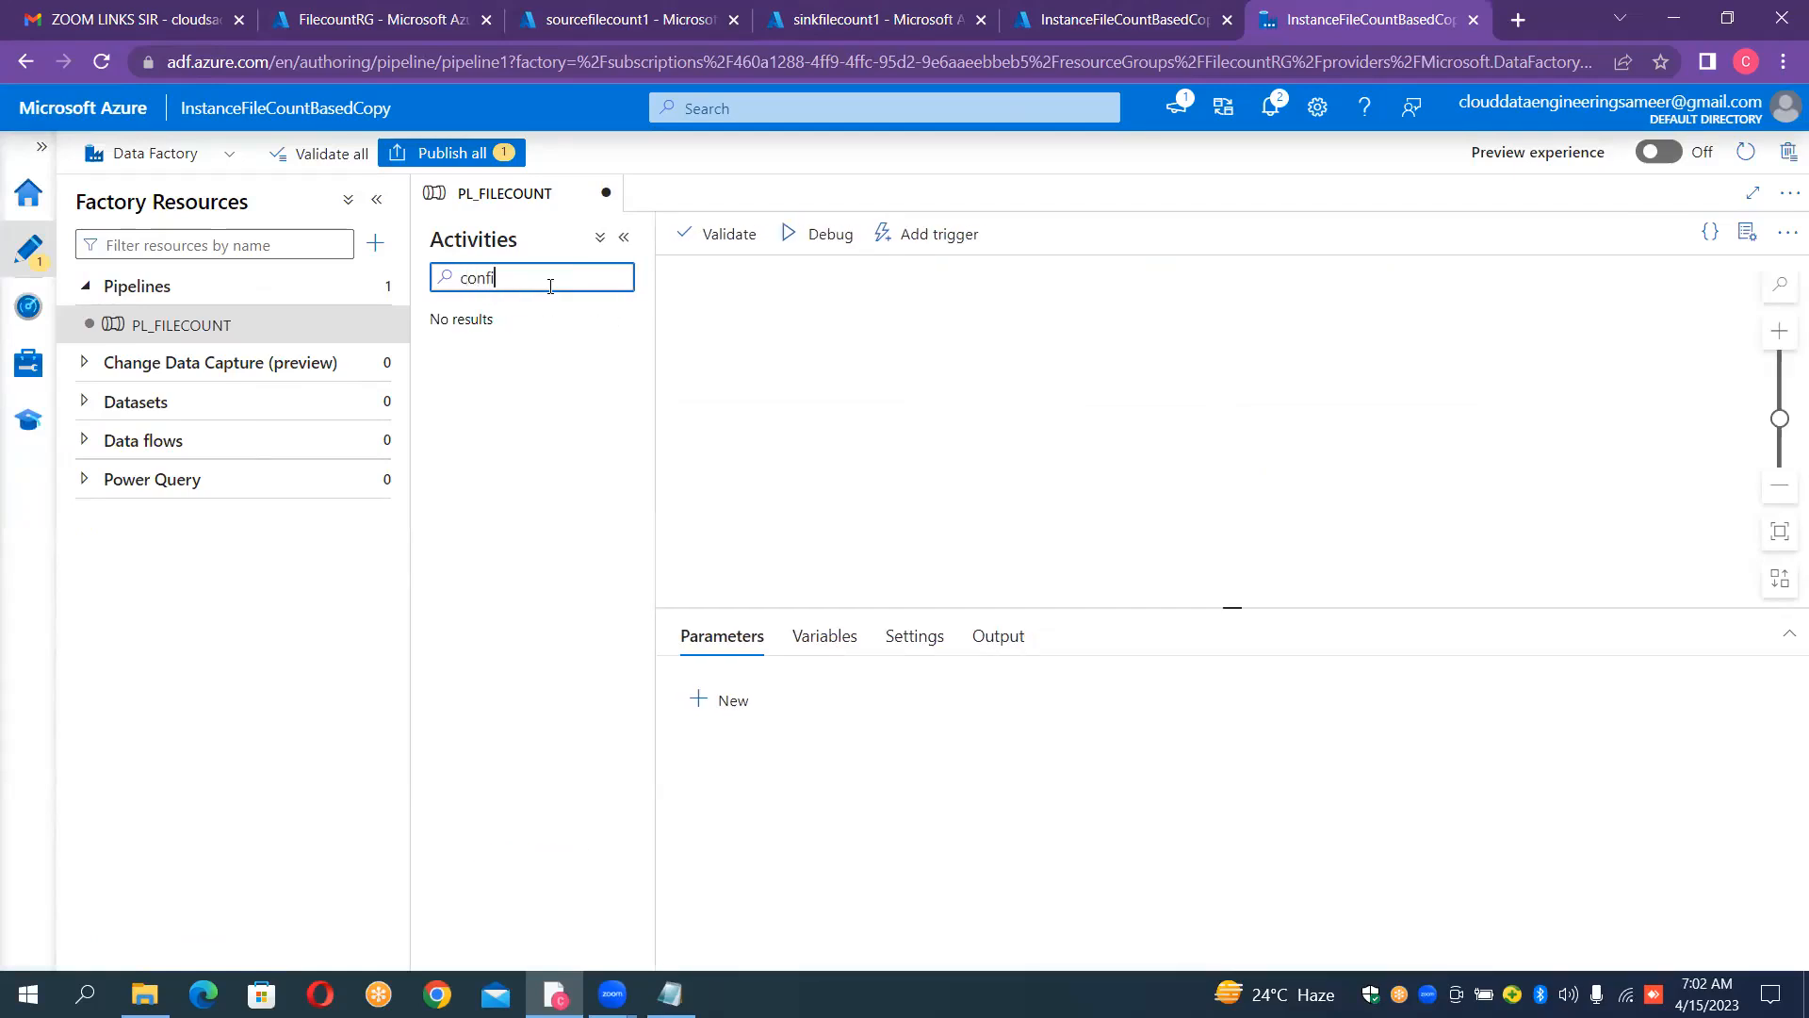
{"action": "key", "text": "BackSpace"}
{"action": "key", "text": "BackSpace"}
{"action": "key", "text": "BackSpace"}
{"action": "key", "text": "BackSpace"}
{"action": "key", "text": "BackSpace"}
{"action": "type", "text": "look"}
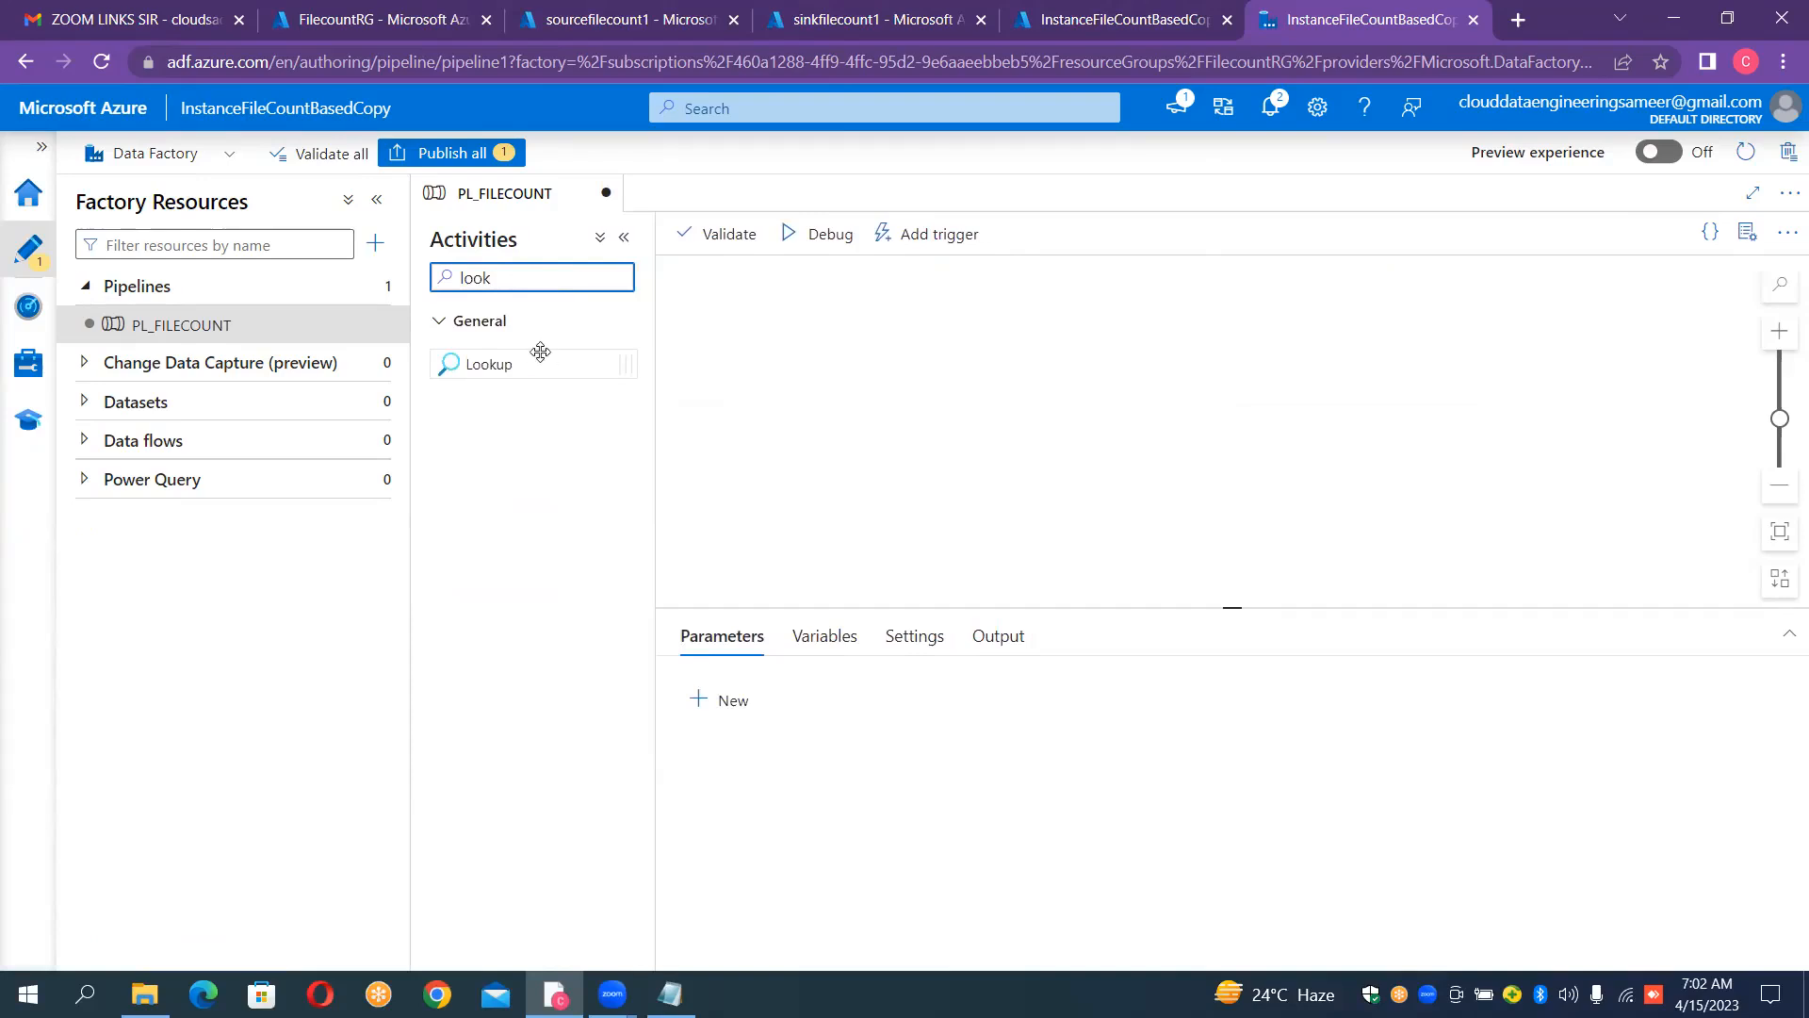
{"action": "left_click_drag", "start_coordinate": [533, 376], "coordinate": [908, 374]}
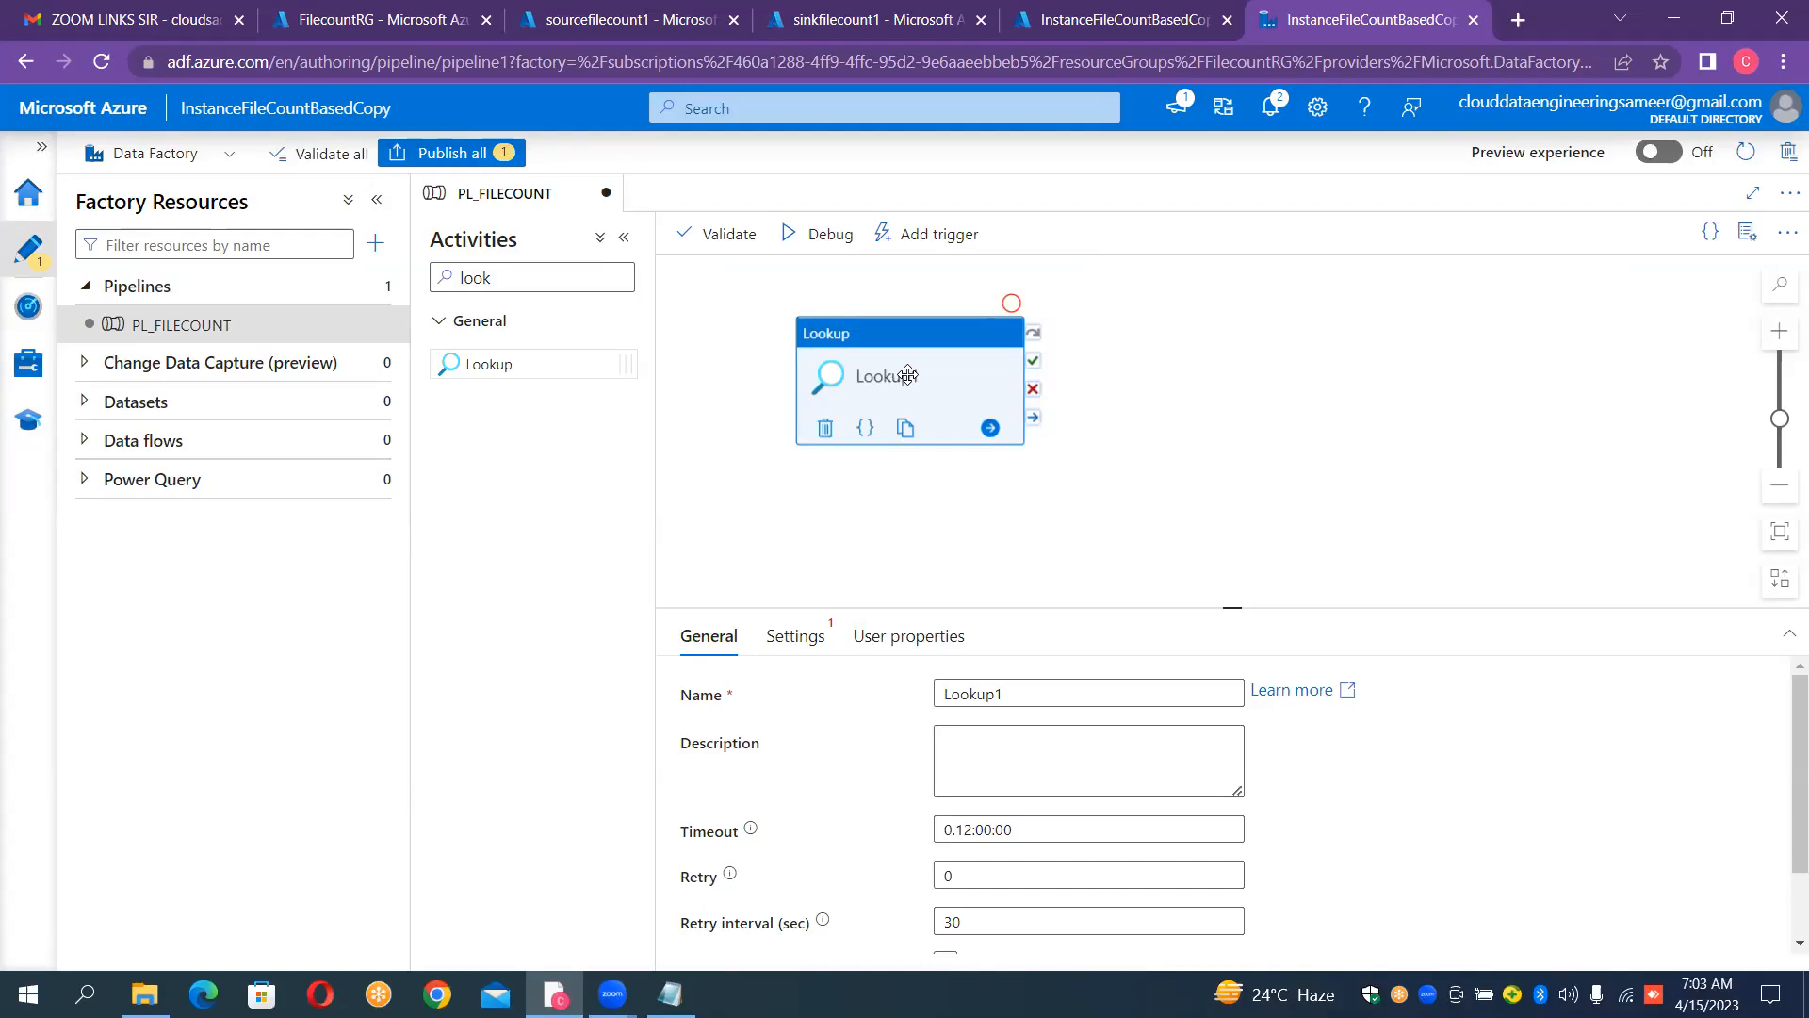
Step: Rename the Lookup activity as "LKP_CONFIG" and check the sourcefilecount1 container list in the Azure portal
{"action": "left_click", "coordinate": [1040, 696]}
{"action": "key", "text": "ctrl+a"}
{"action": "key", "text": "BackSpace"}
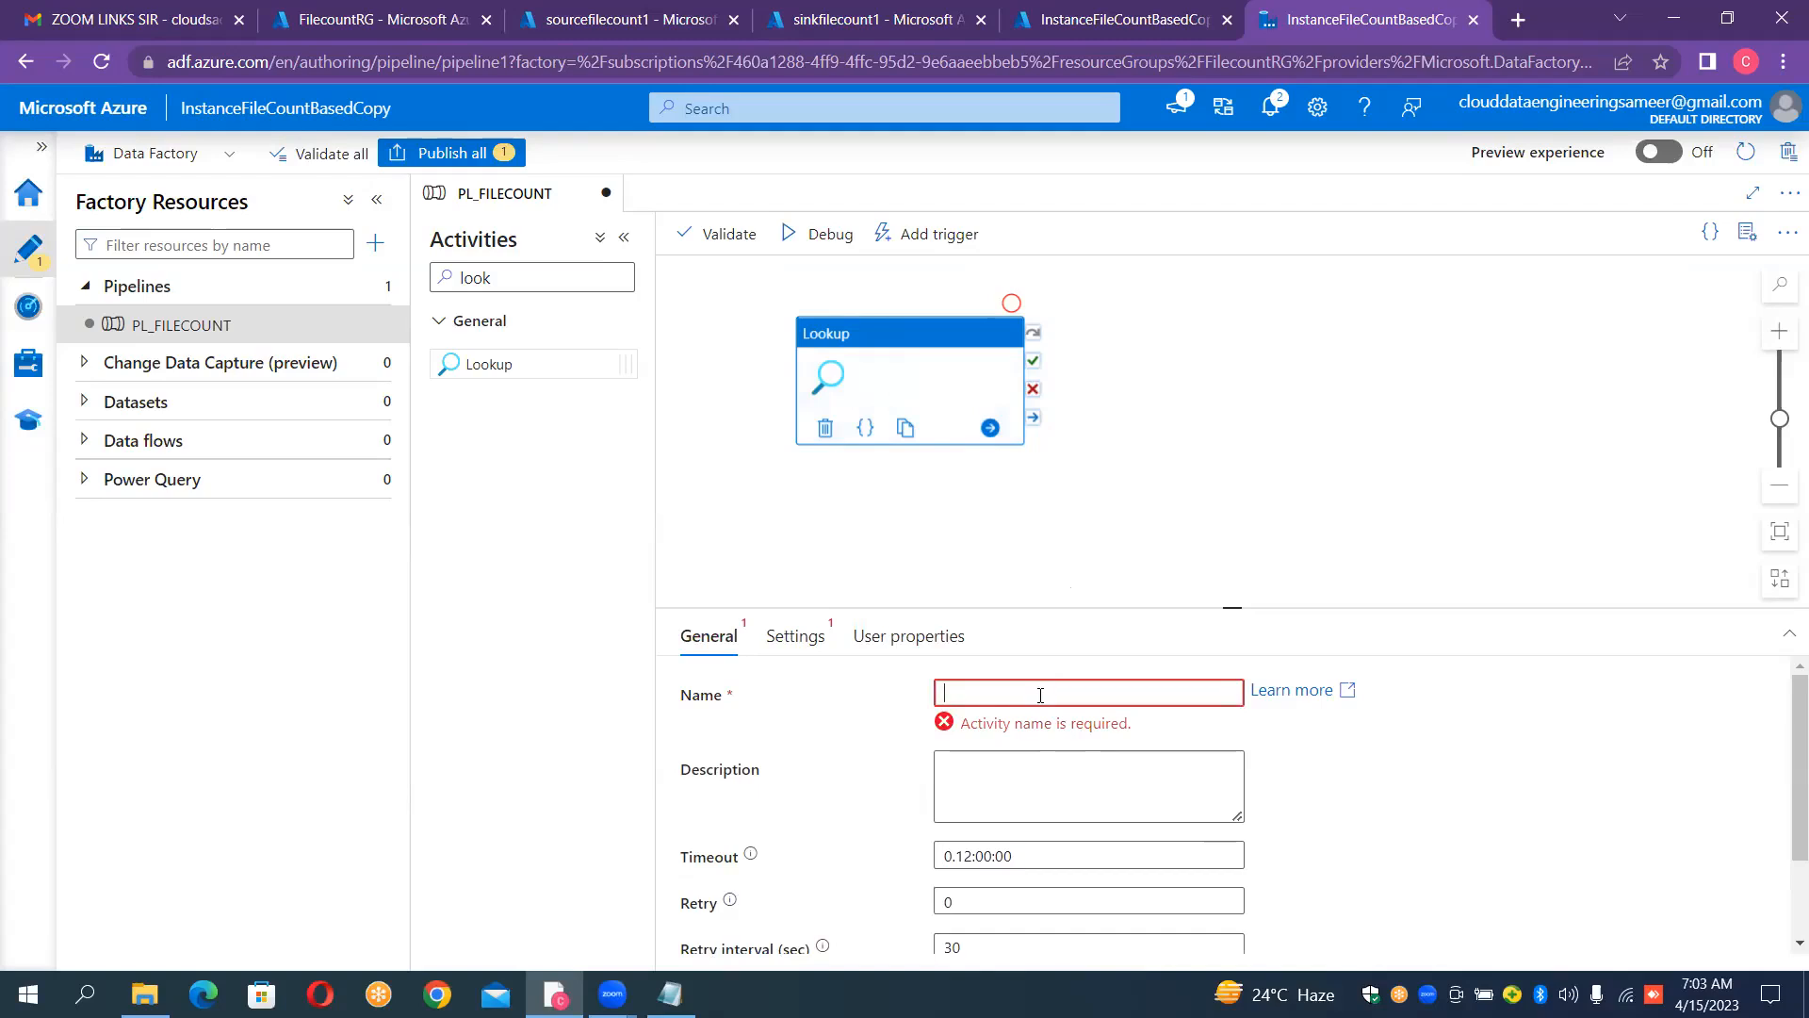
{"action": "type", "text": "LKP_CONFIG"}
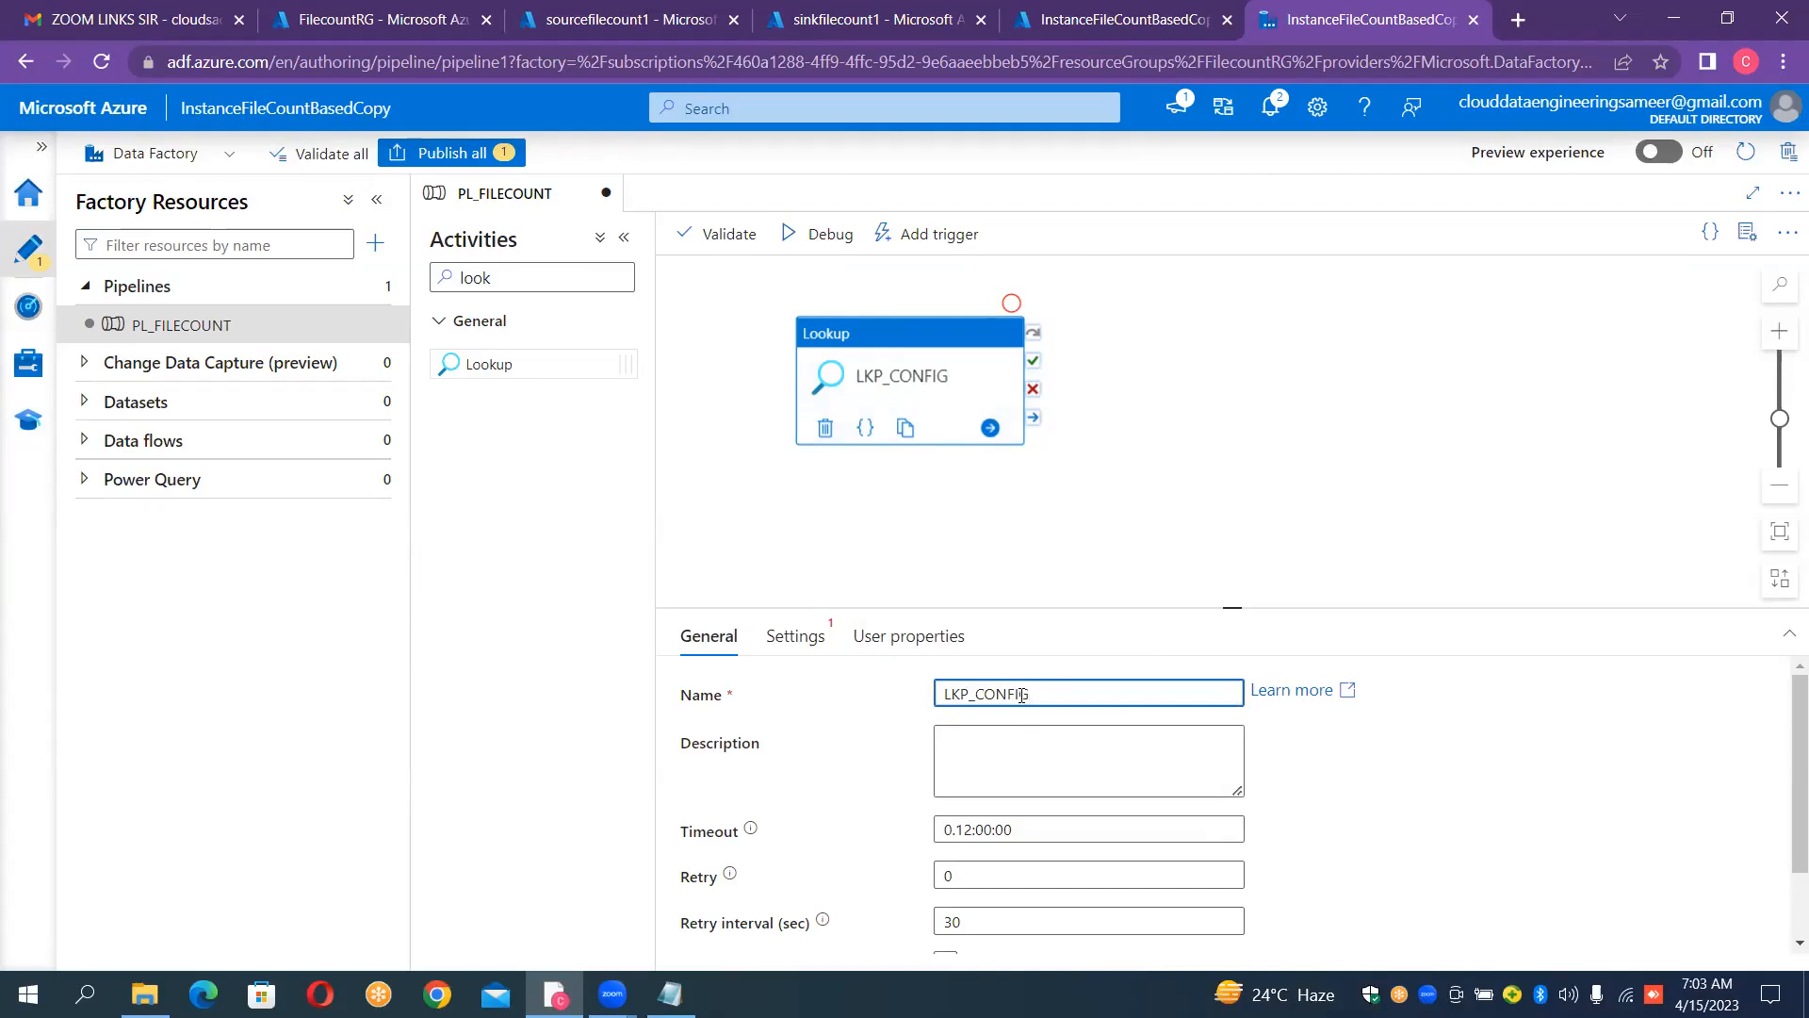
{"action": "left_click", "coordinate": [655, 29]}
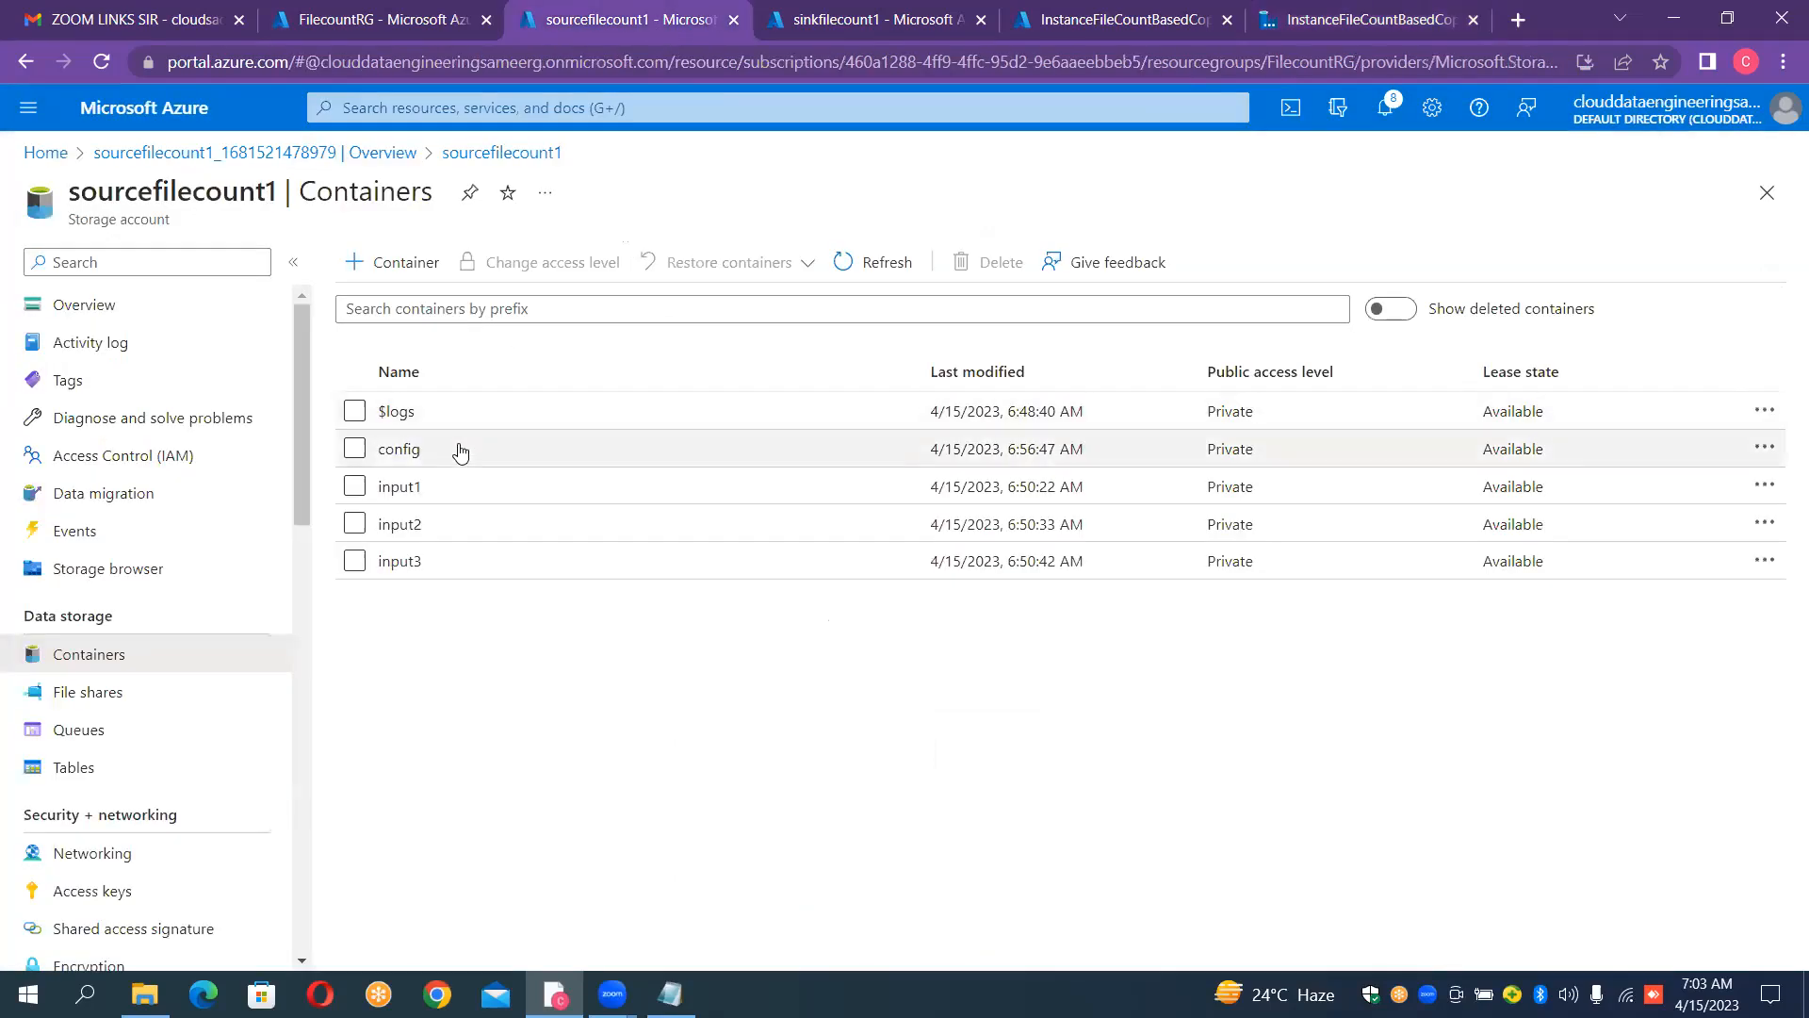
{"action": "left_click", "coordinate": [1343, 26]}
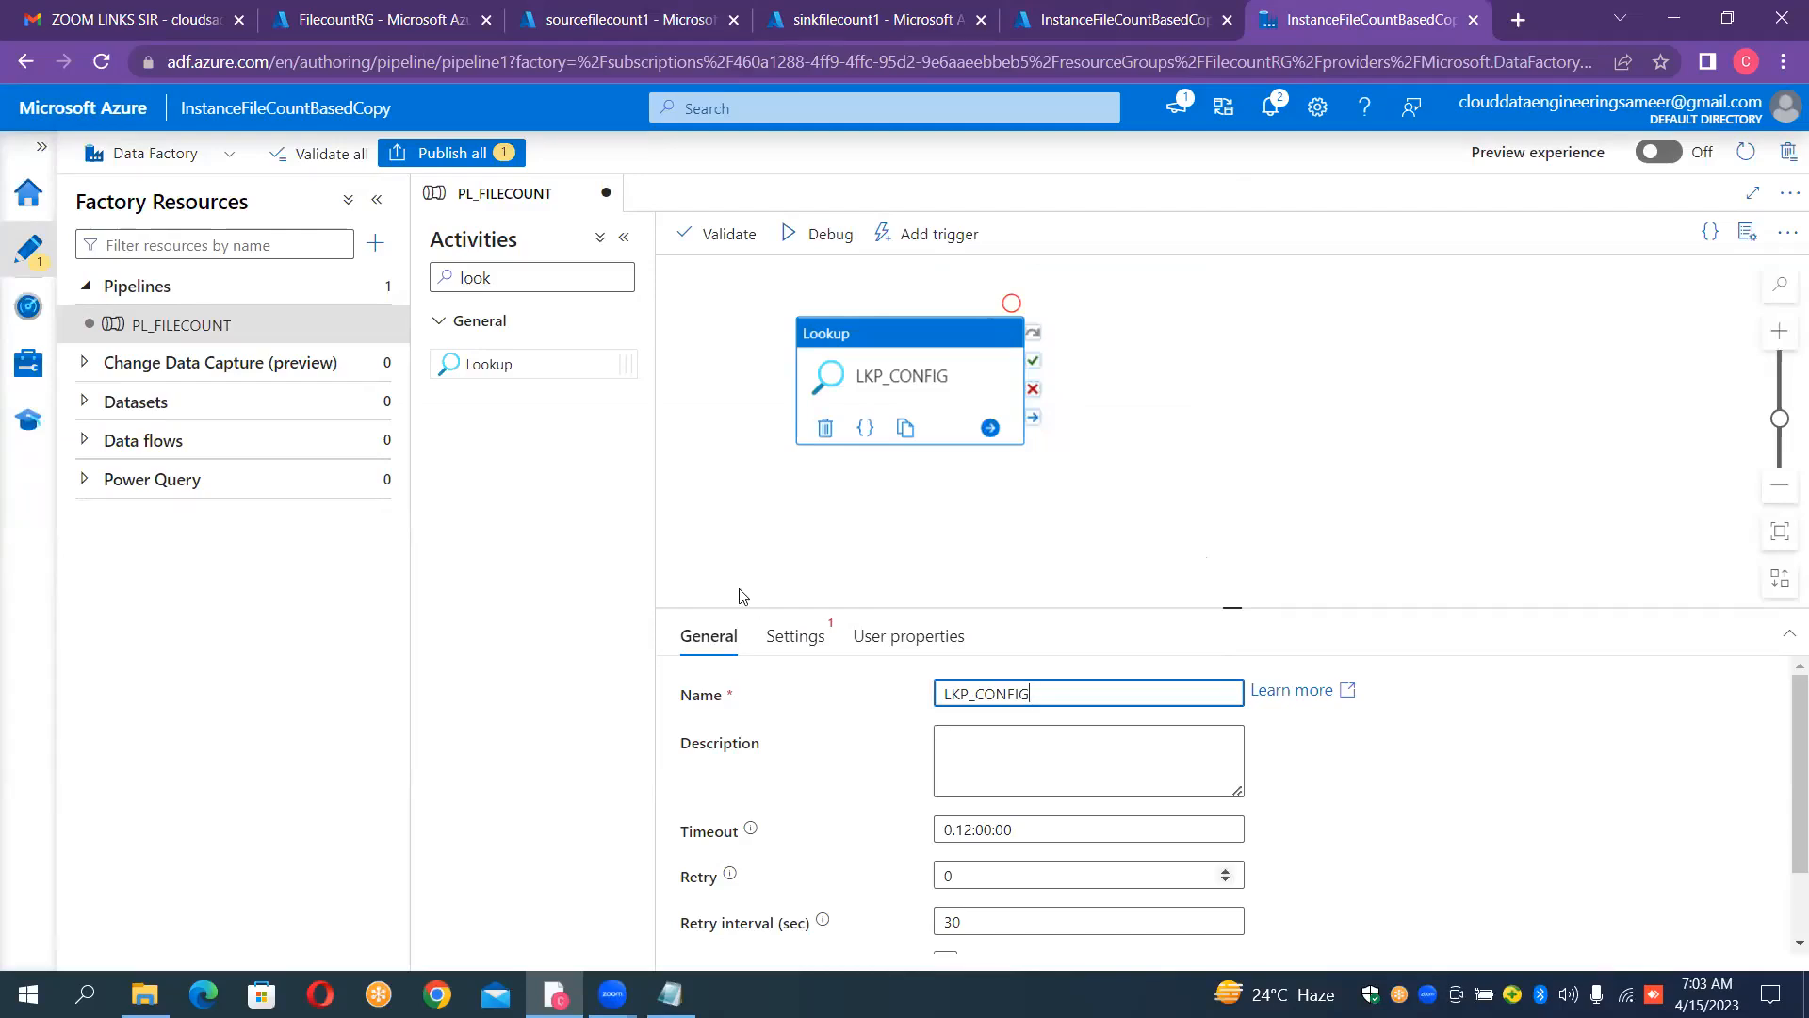
Step: Start a new source dataset for the lookup using Azure Data Lake Storage Gen2 and the DelimitedText format
{"action": "left_click", "coordinate": [789, 638]}
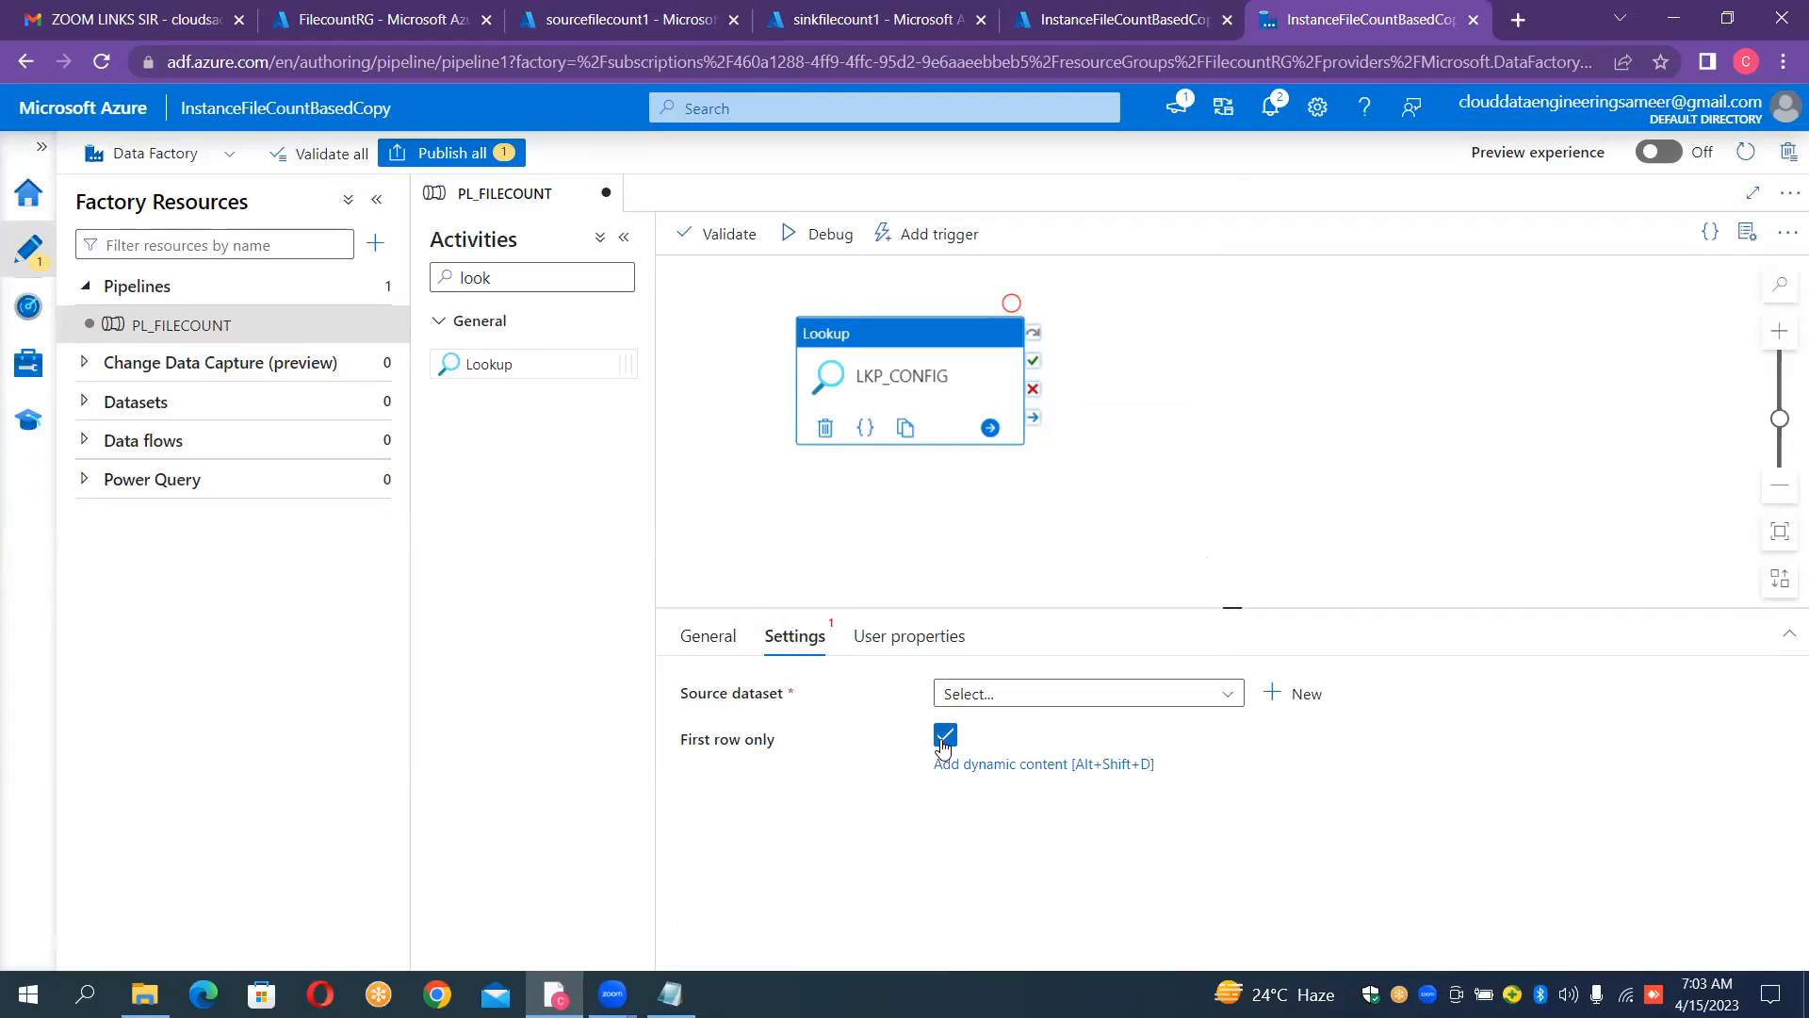
{"action": "left_click", "coordinate": [1160, 704]}
{"action": "left_click", "coordinate": [1274, 693]}
{"action": "left_click", "coordinate": [1280, 695]}
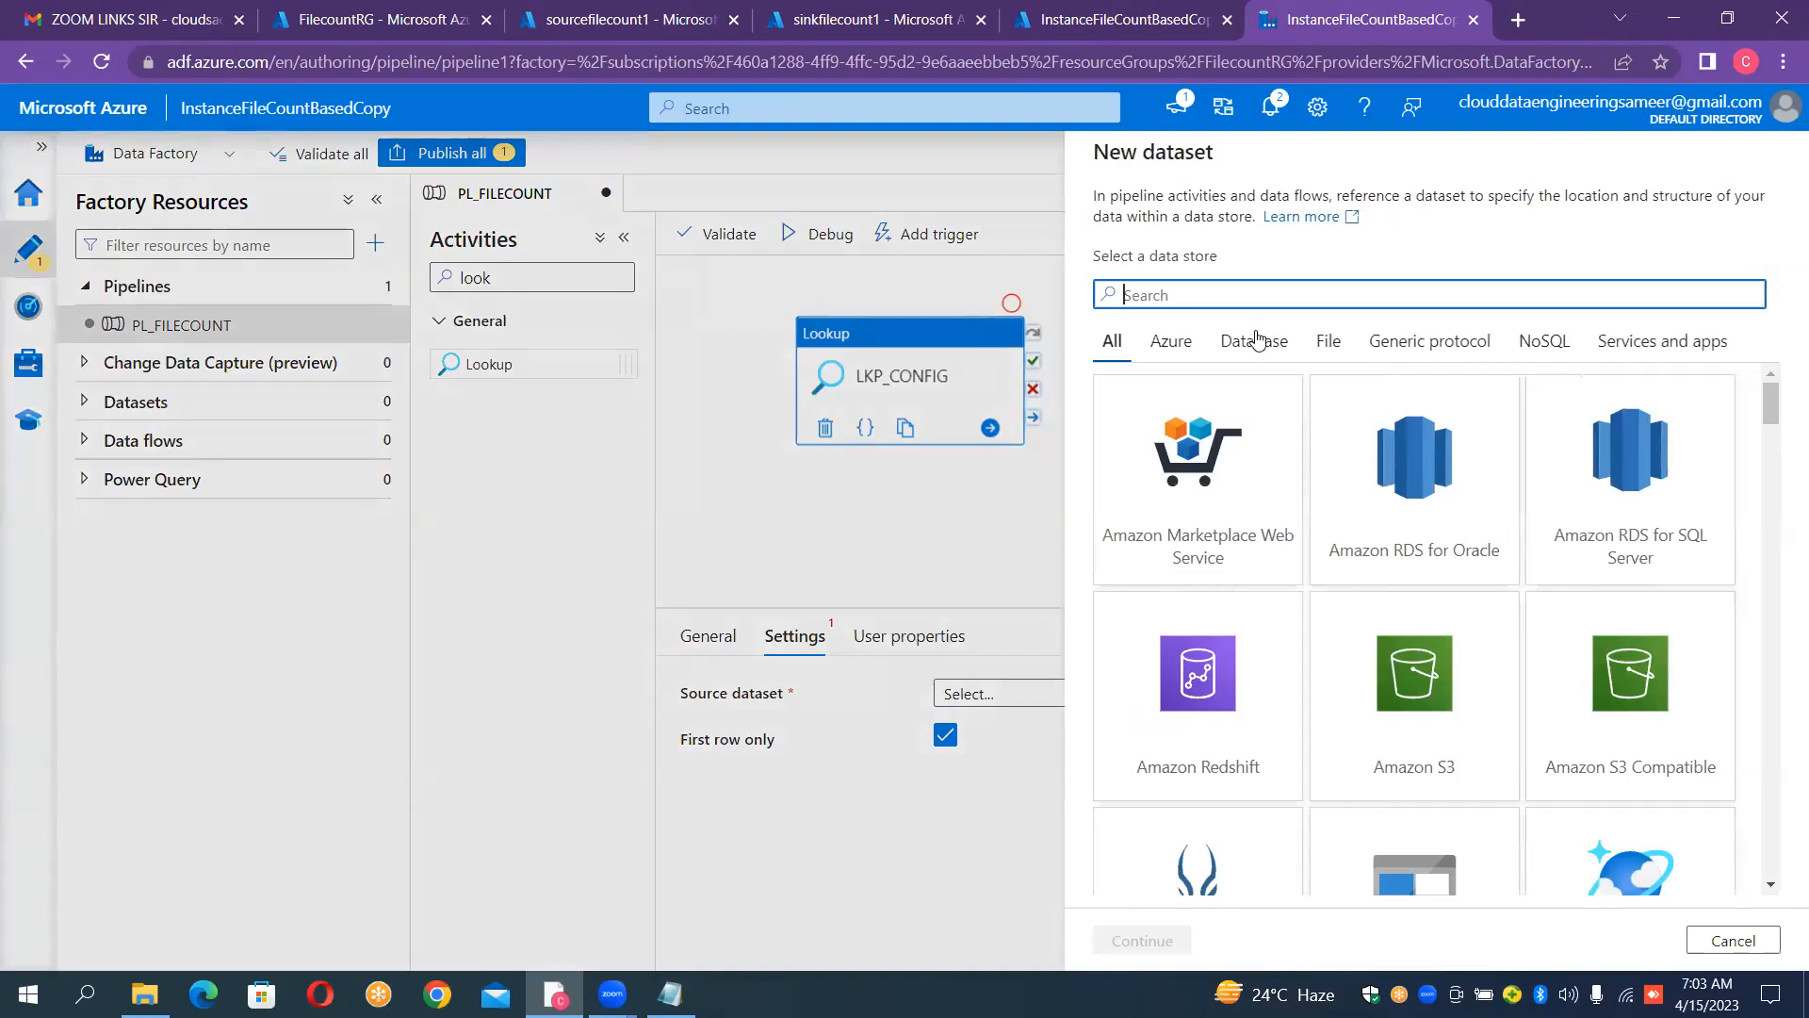
{"action": "type", "text": "2"}
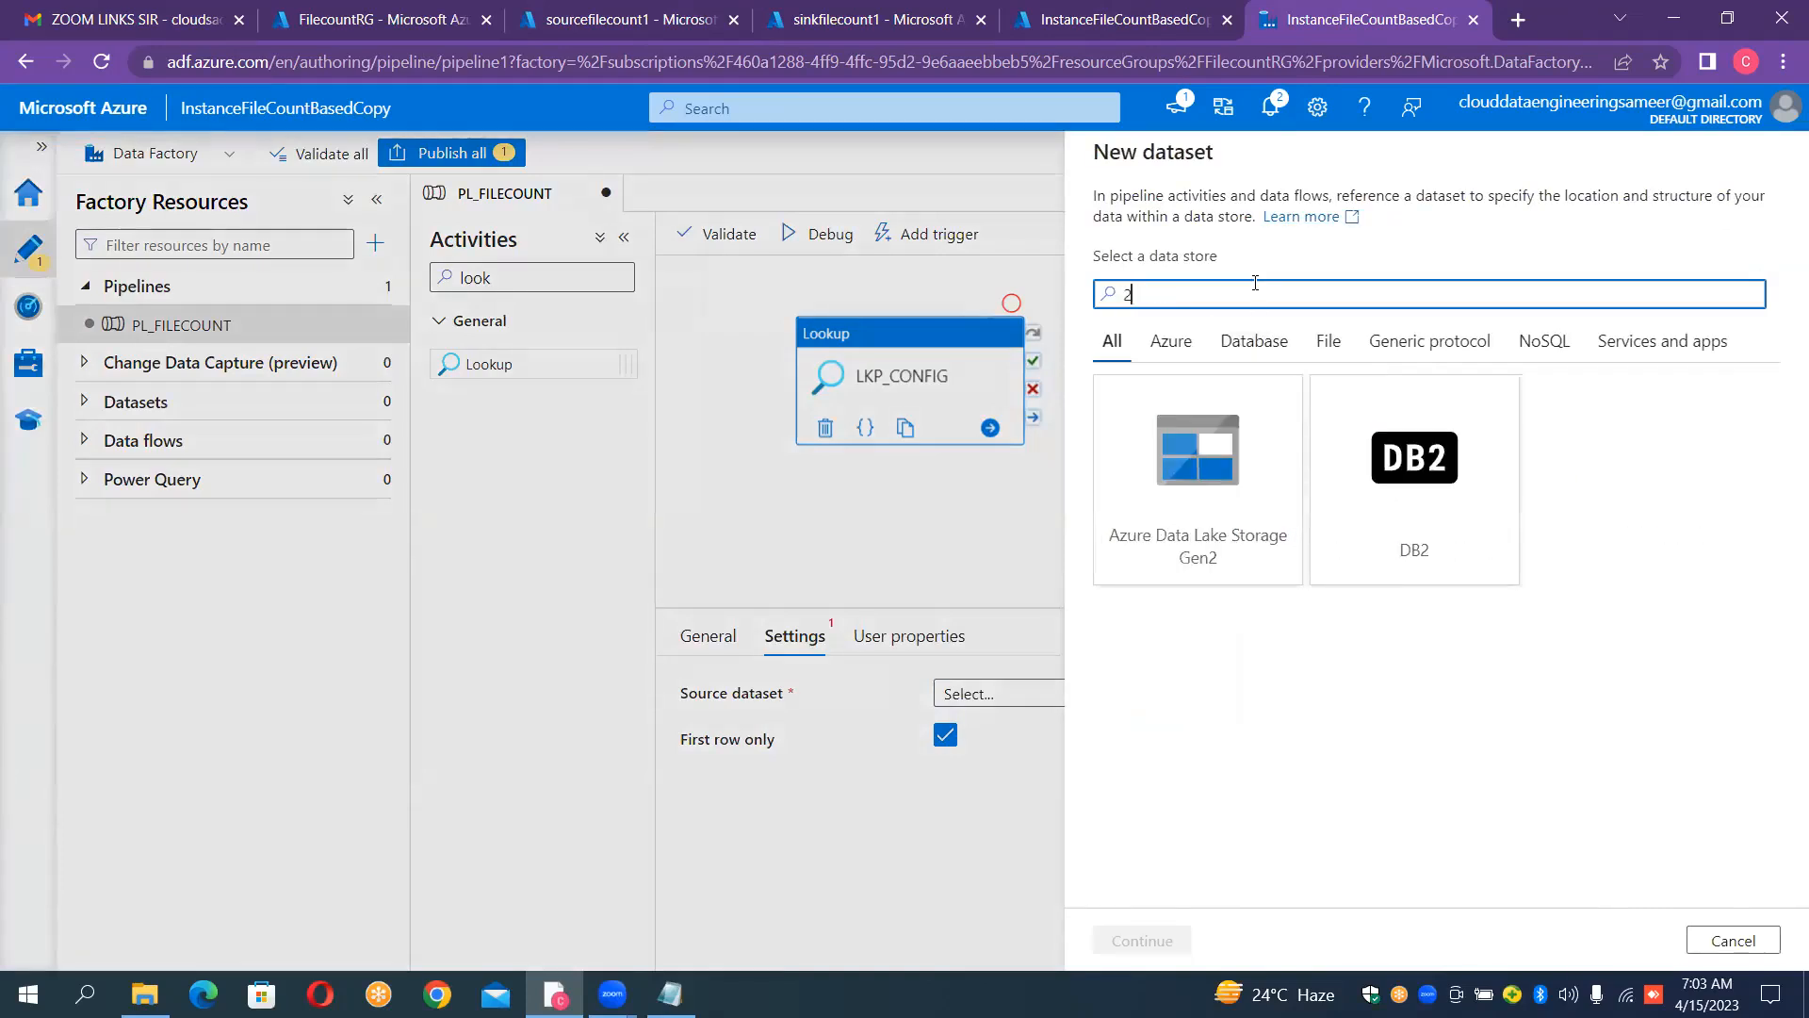
{"action": "triple_click", "coordinate": [1180, 537]}
{"action": "triple_click", "coordinate": [1362, 381]}
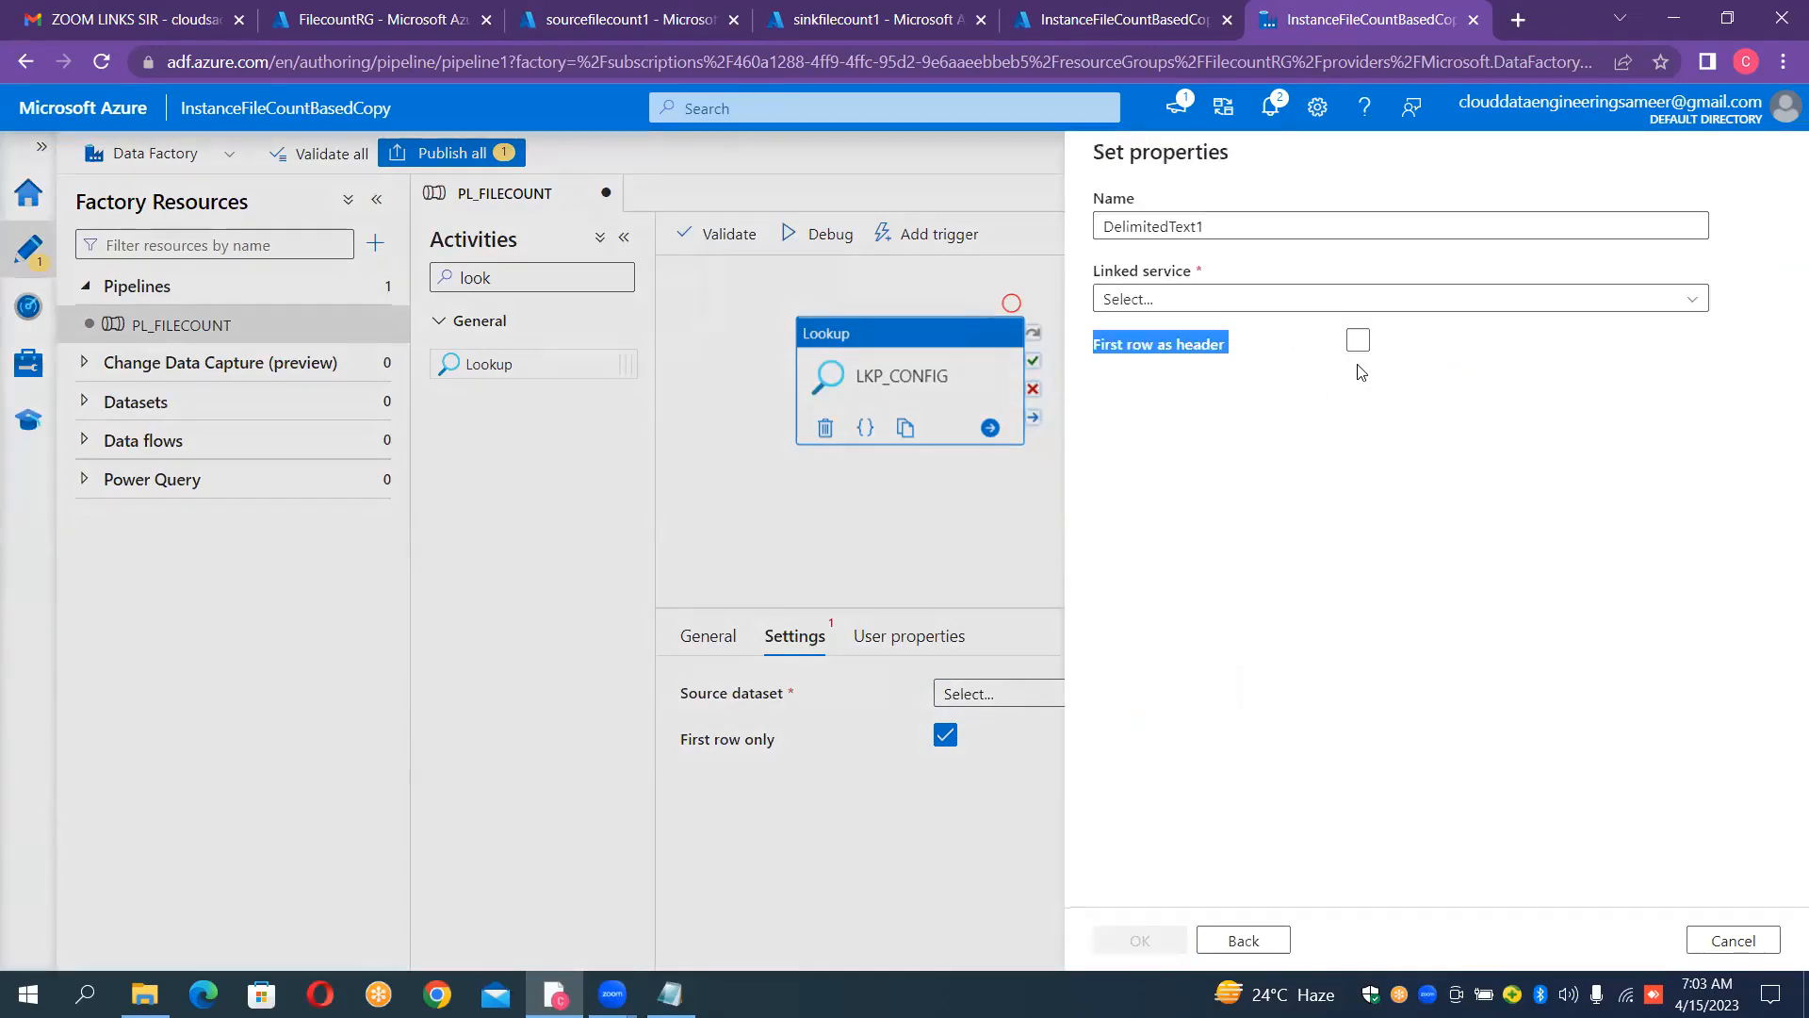
Step: Name the new dataset "DS_CONFIG"
{"action": "double_click", "coordinate": [1308, 226]}
{"action": "key", "text": "BackSpace"}
{"action": "type", "text": "DS-CON"}
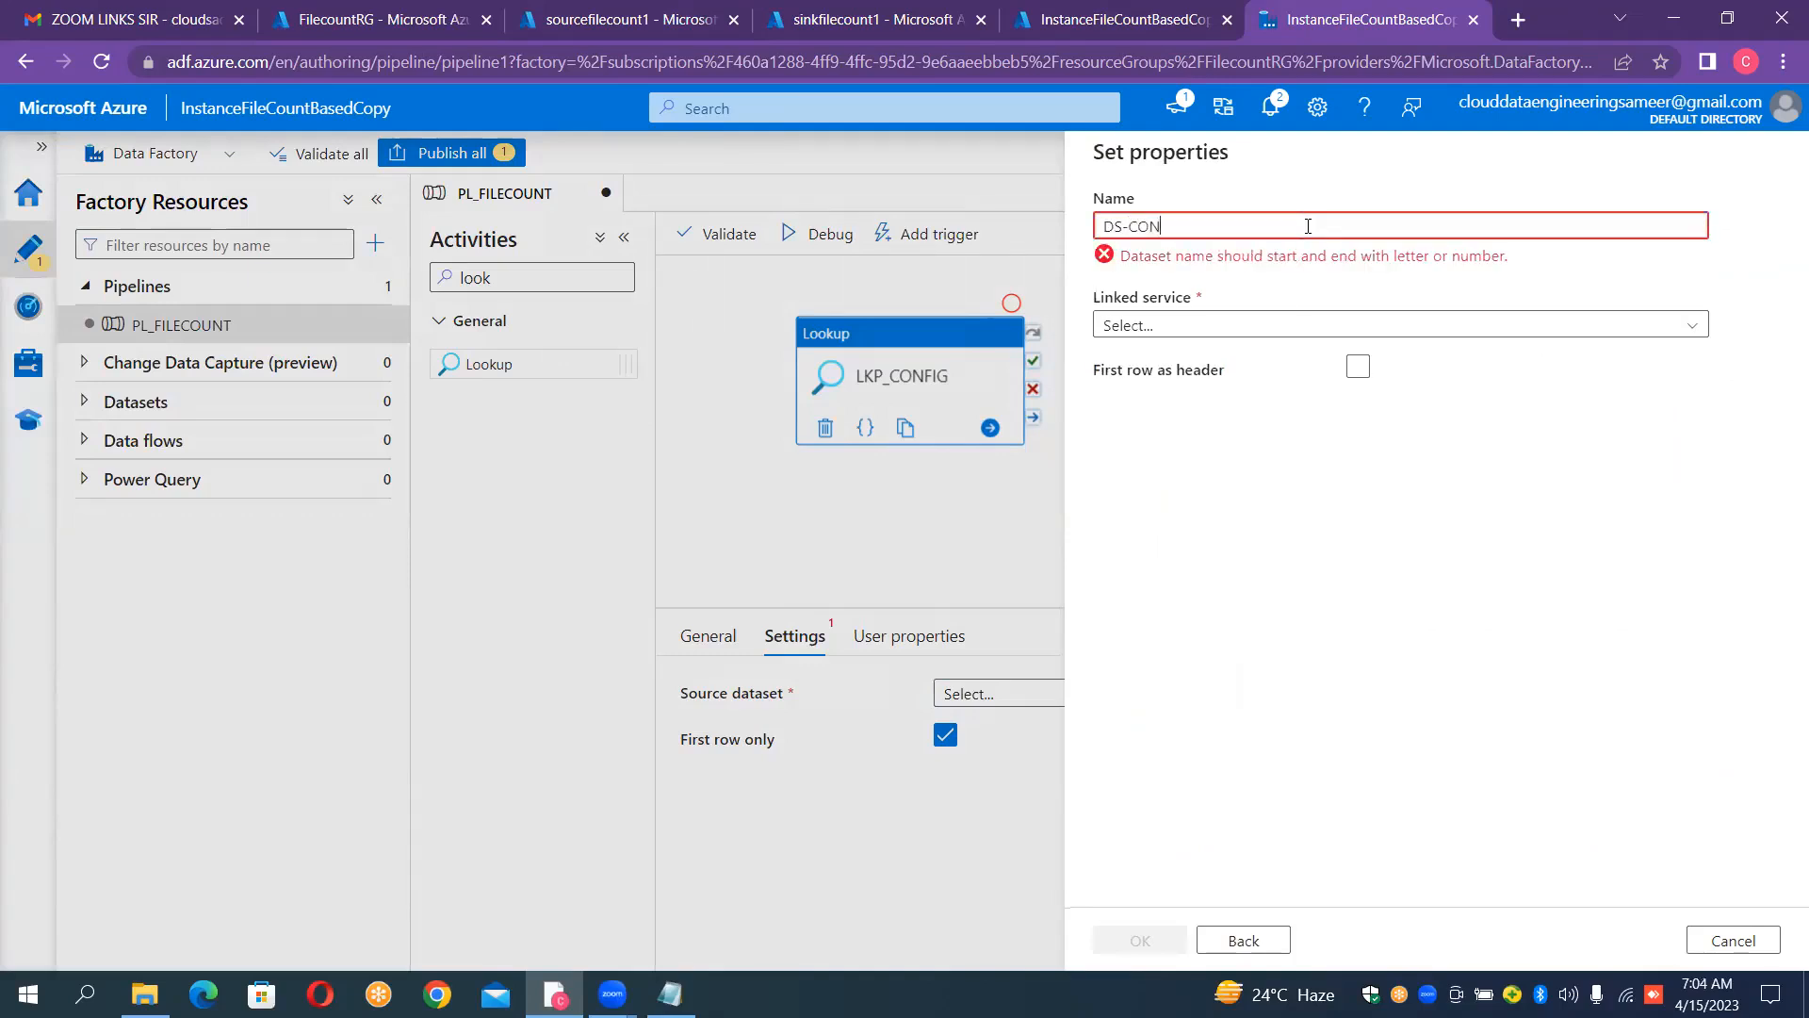
{"action": "type", "text": "FIG"}
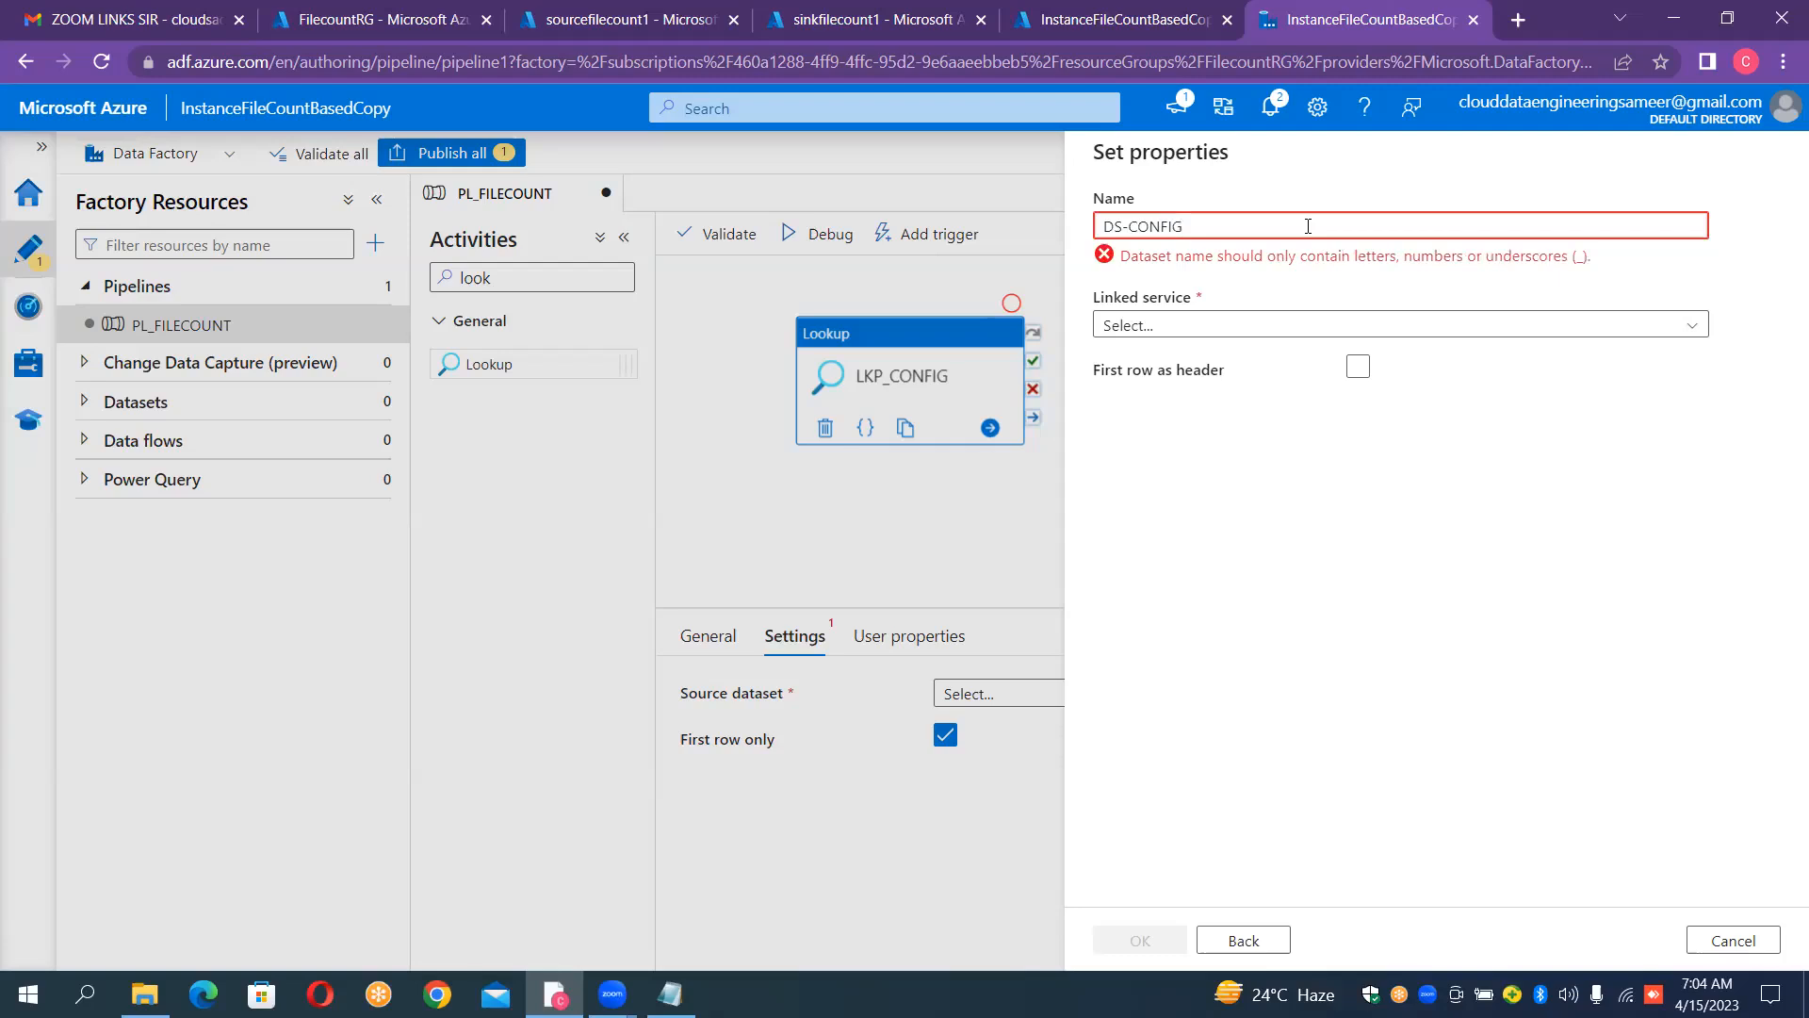
{"action": "key", "text": "shift+Left"}
{"action": "type", "text": "_"}
Step: Assign the LS_ADLS_GEN2_SOURCE linked service to the dataset and enable first row as header
{"action": "left_click", "coordinate": [1249, 300]}
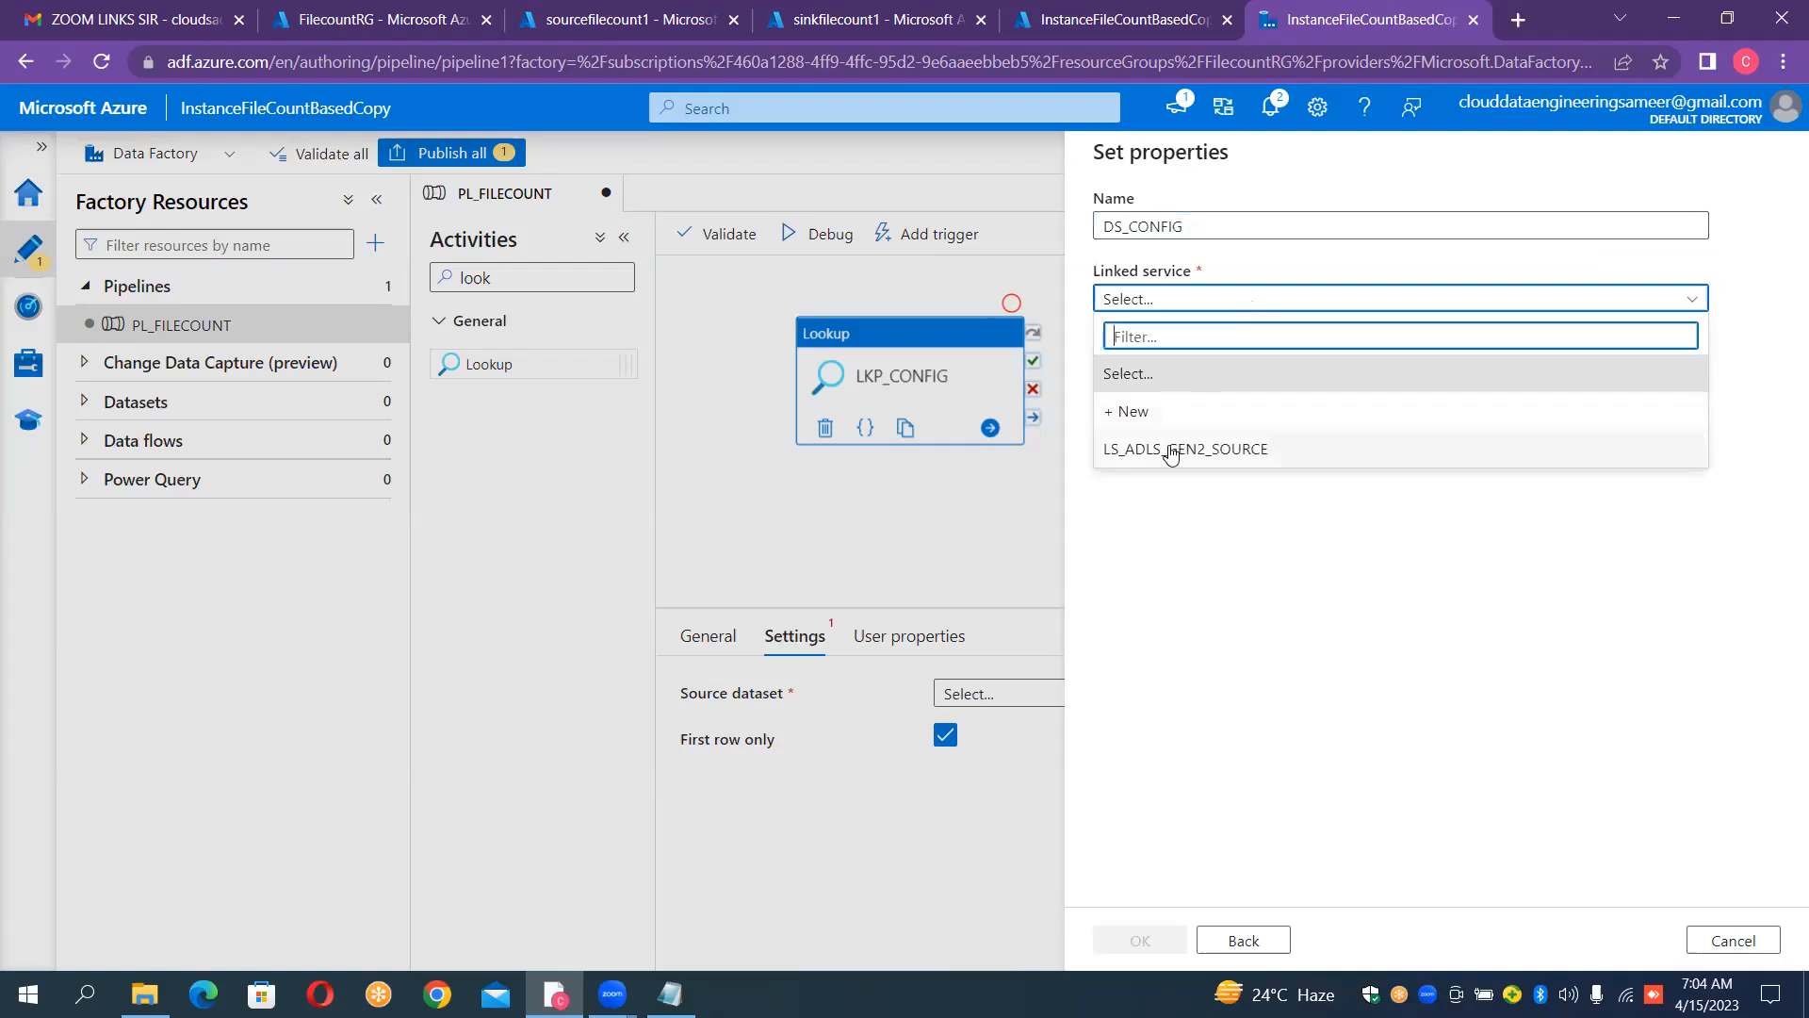
{"action": "left_click", "coordinate": [1172, 451]}
{"action": "left_click", "coordinate": [1357, 415]}
{"action": "left_click", "coordinate": [1357, 414]}
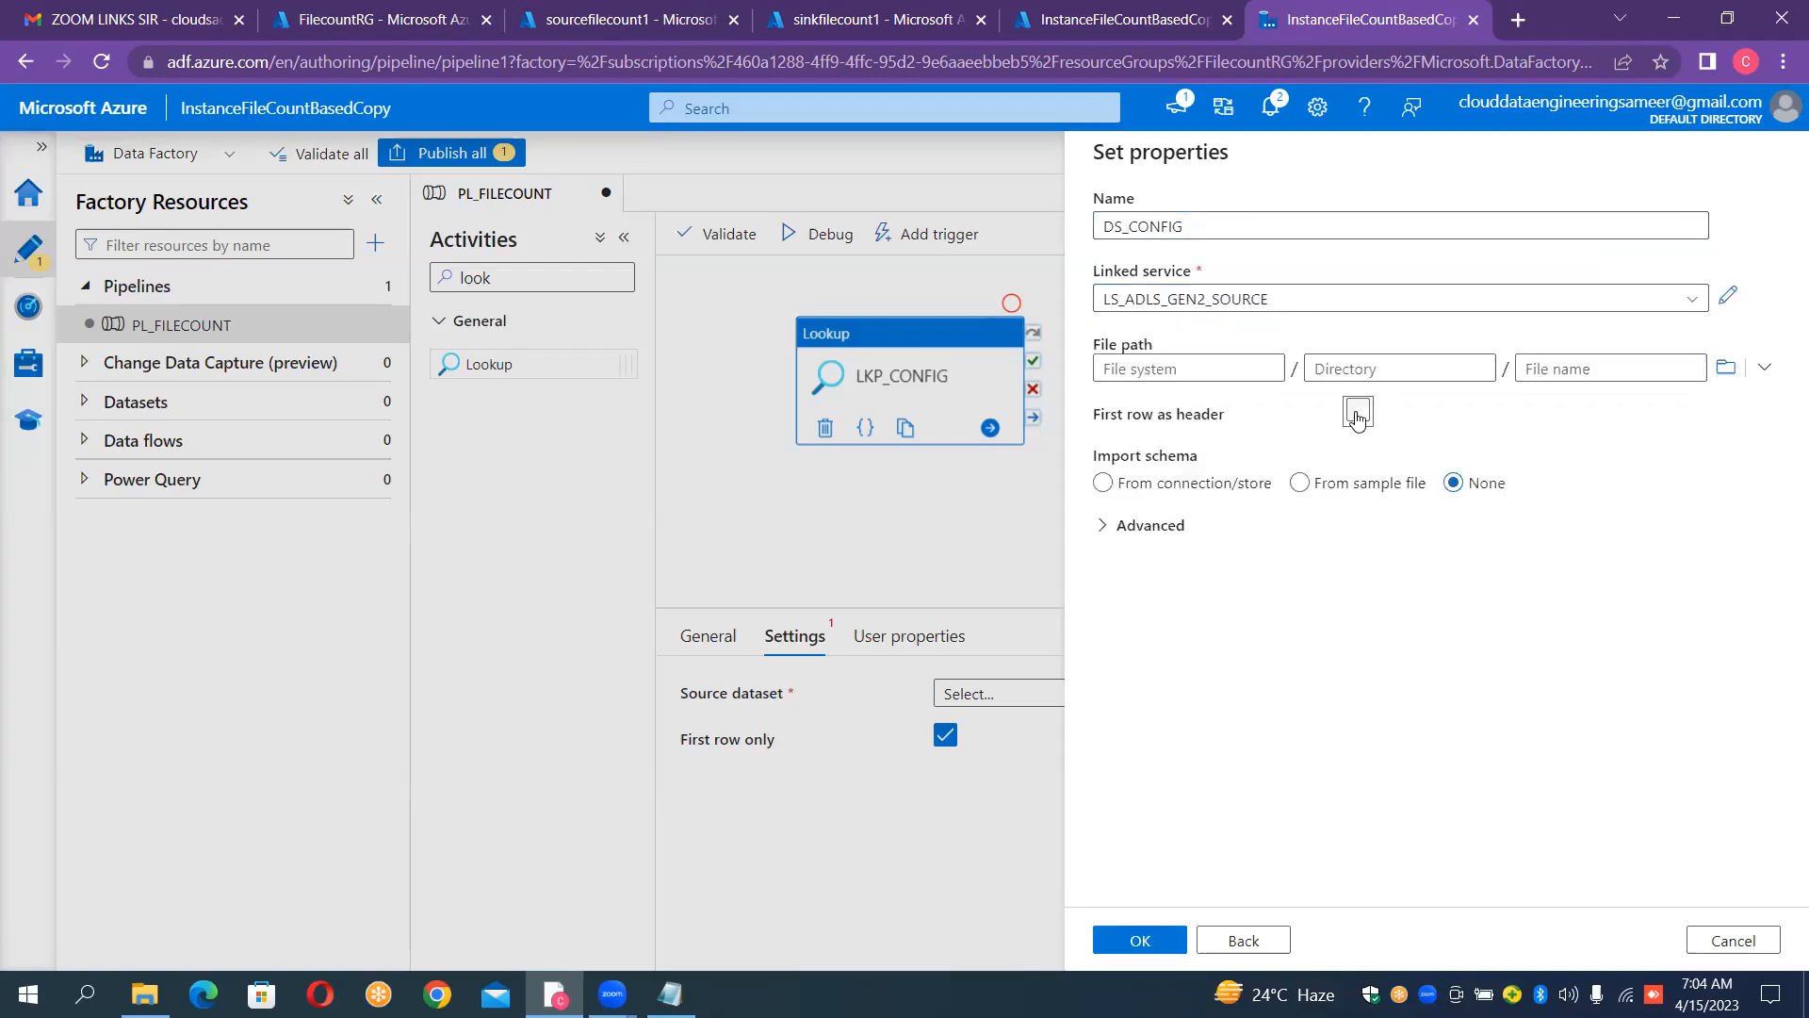
Step: Point the dataset to Config.csv in the config container and create it
{"action": "left_click", "coordinate": [1725, 369]}
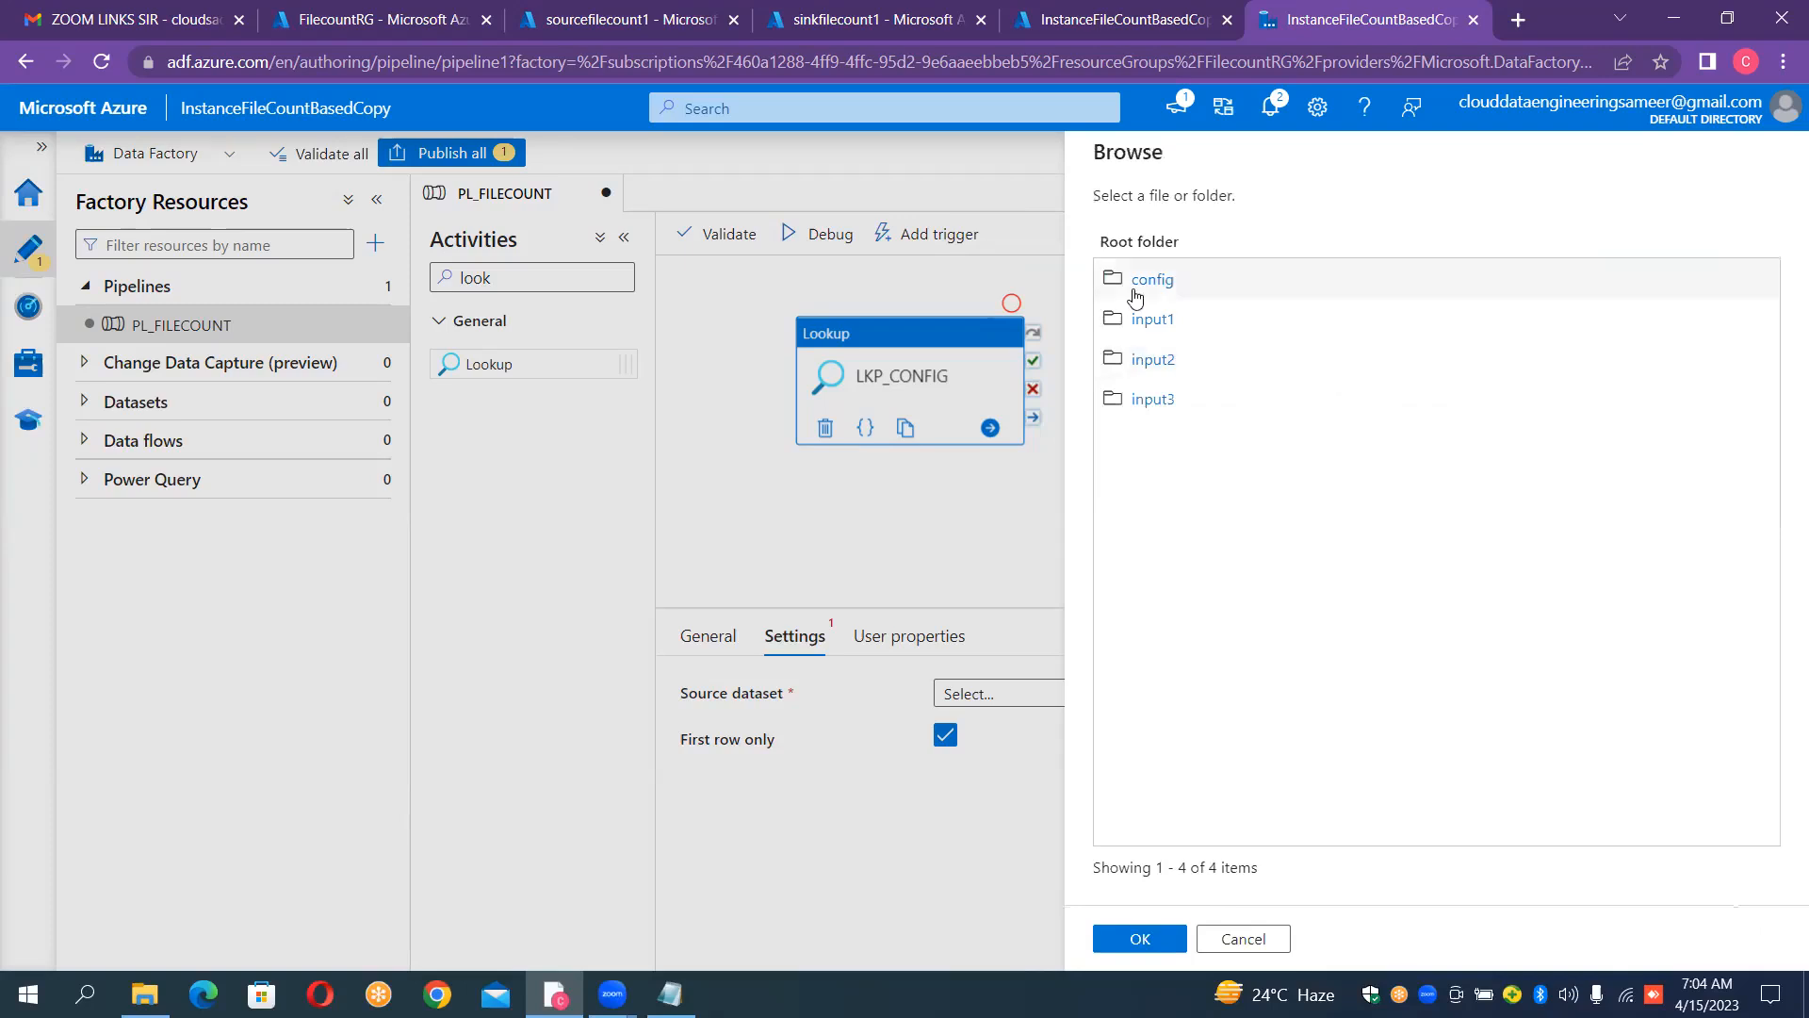
{"action": "left_click", "coordinate": [1137, 298]}
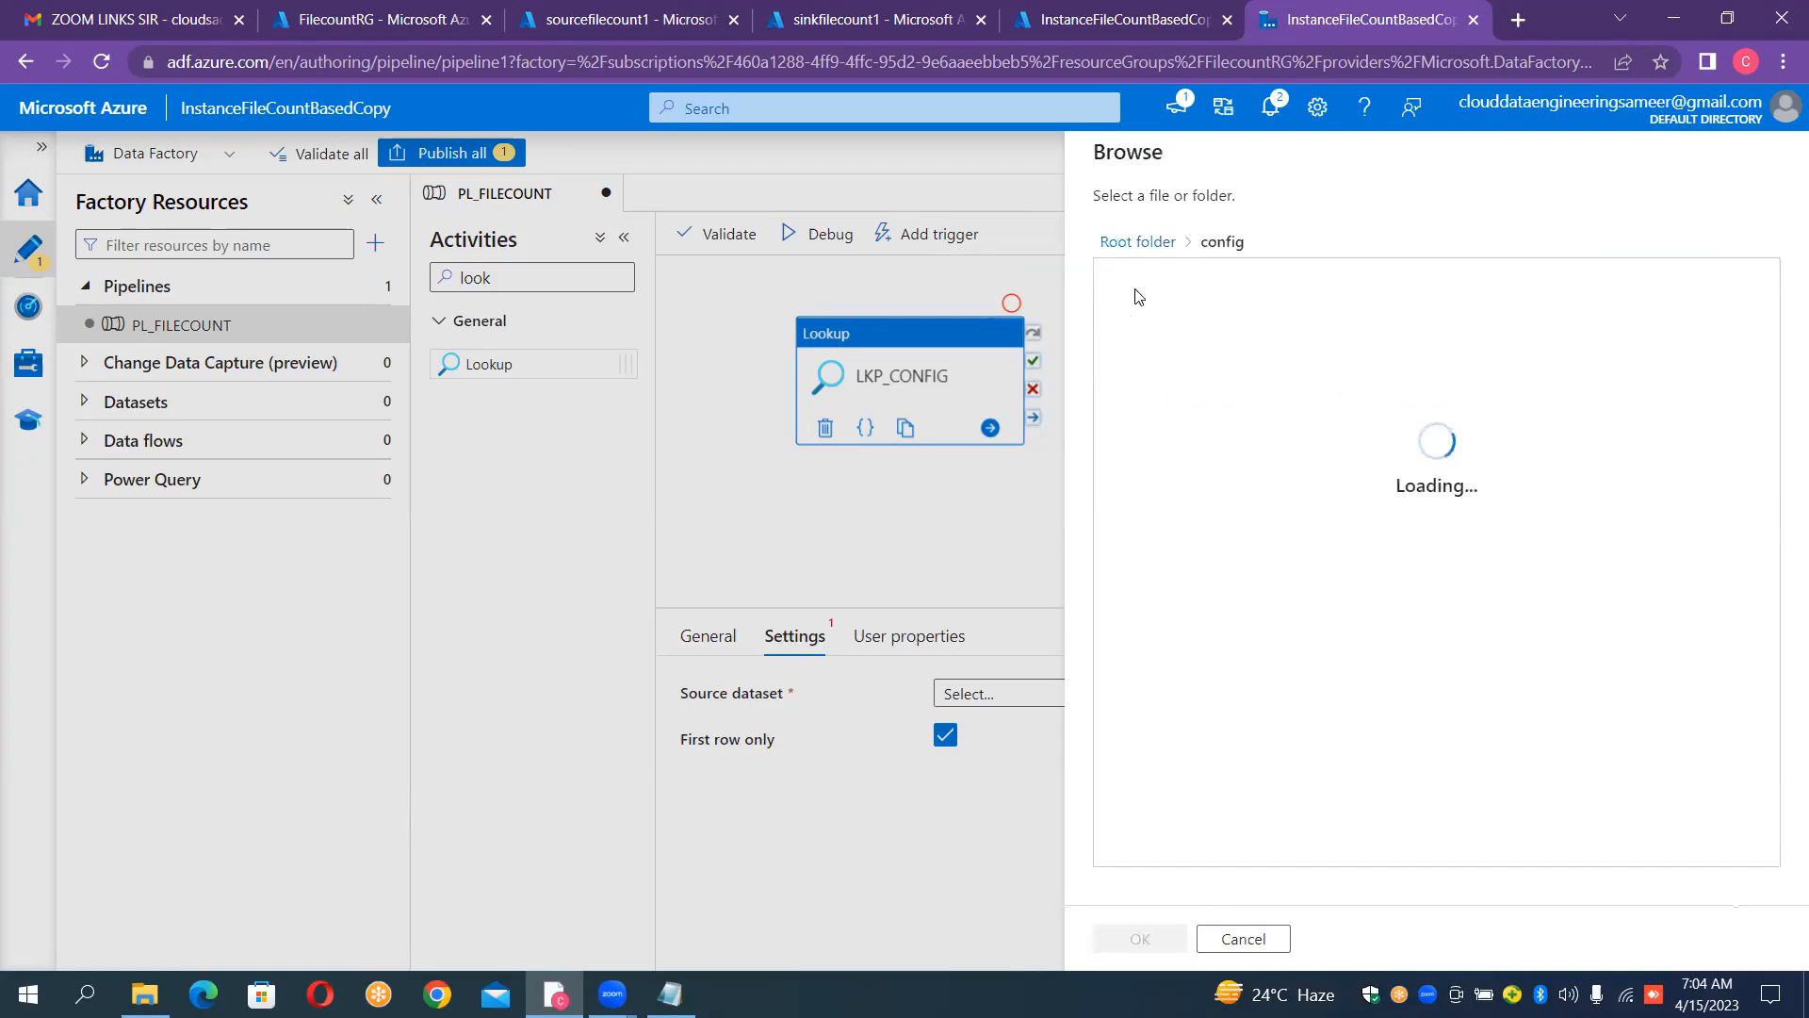
{"action": "left_click", "coordinate": [1137, 298]}
{"action": "double_click", "coordinate": [1137, 297]}
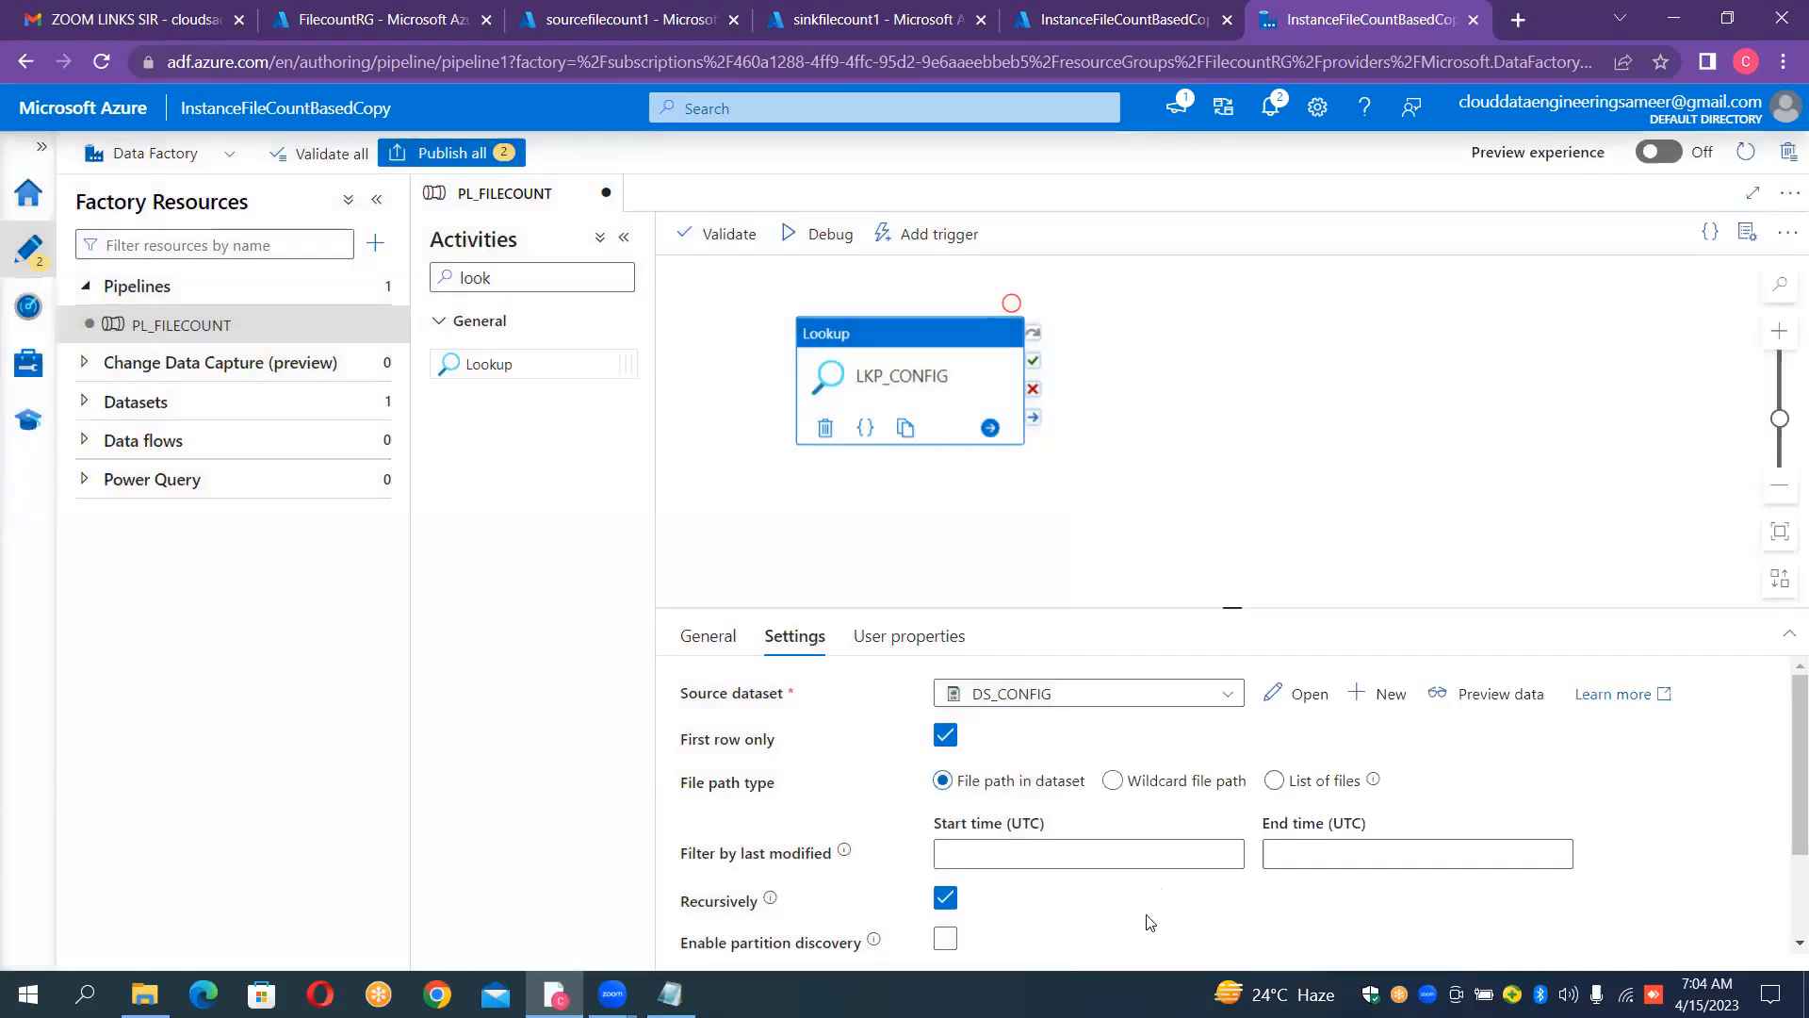
Step: Preview the DS_CONFIG data with First row only enabled and close the preview
{"action": "left_click", "coordinate": [1504, 694]}
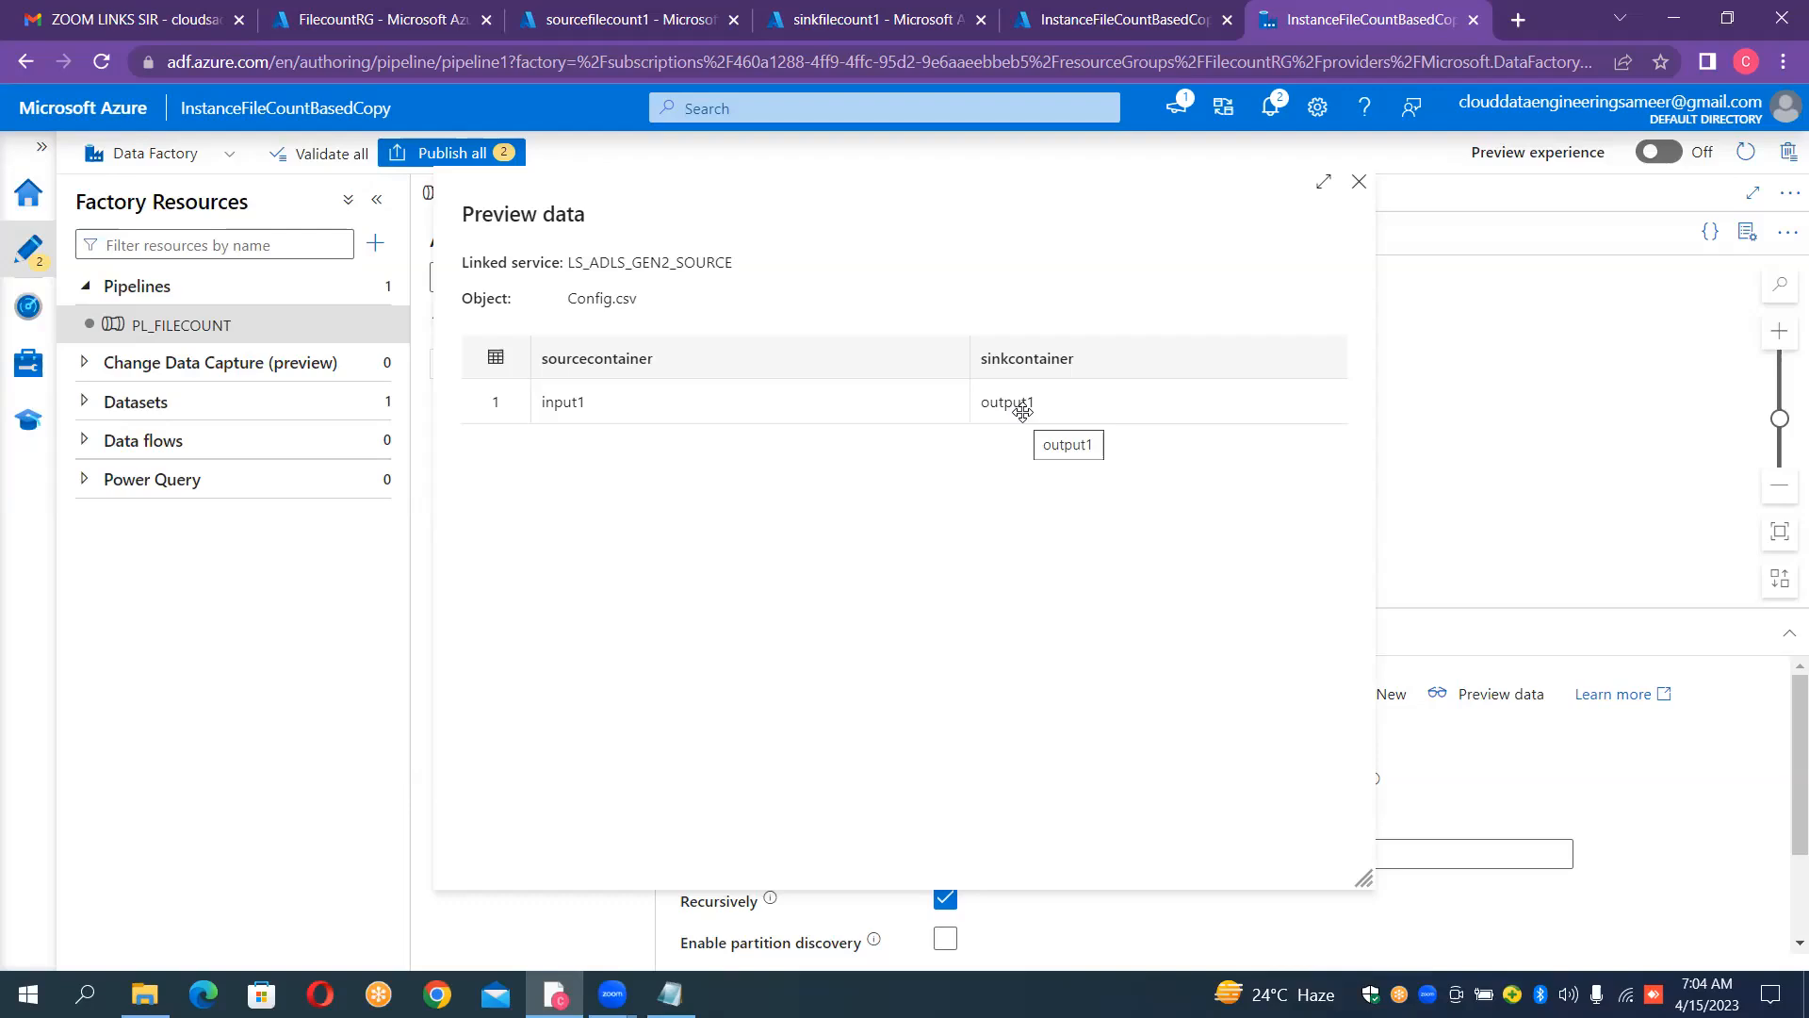
{"action": "left_click", "coordinate": [1359, 181]}
{"action": "left_click", "coordinate": [708, 639]}
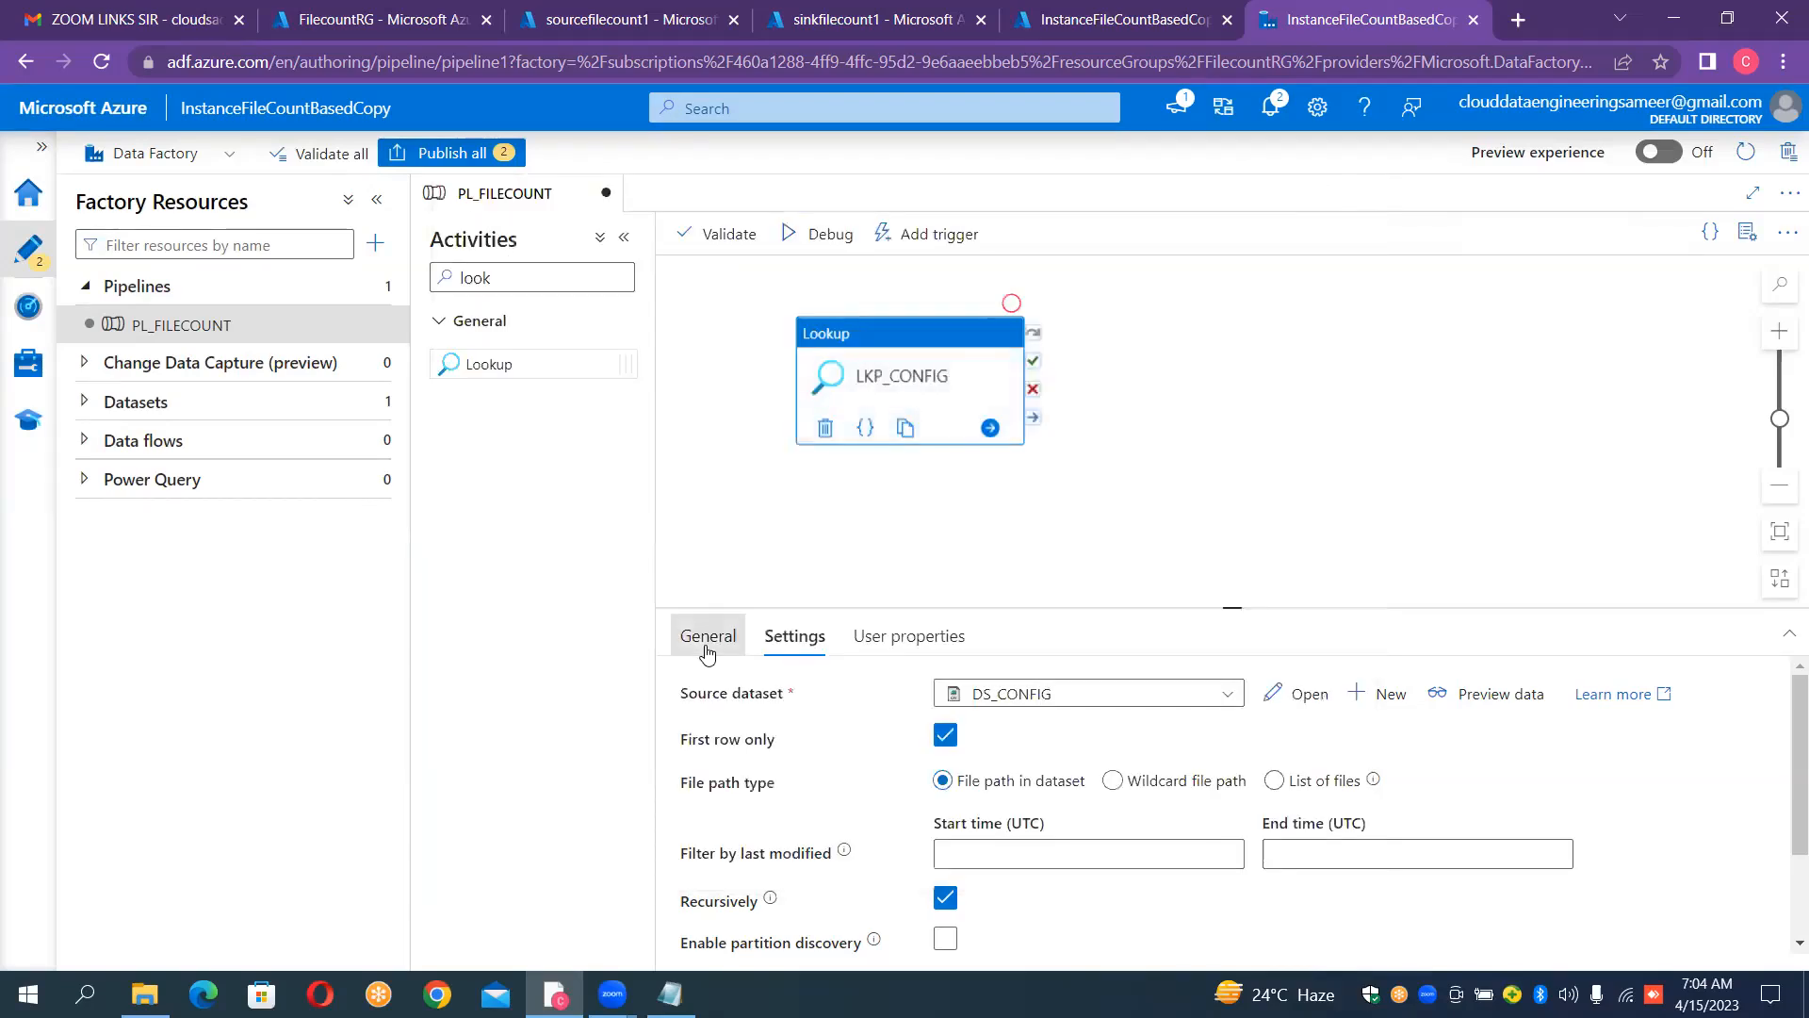
Step: Disable First row only for the LKP_CONFIG lookup and preview the DS_CONFIG data again
{"action": "left_click", "coordinate": [796, 637]}
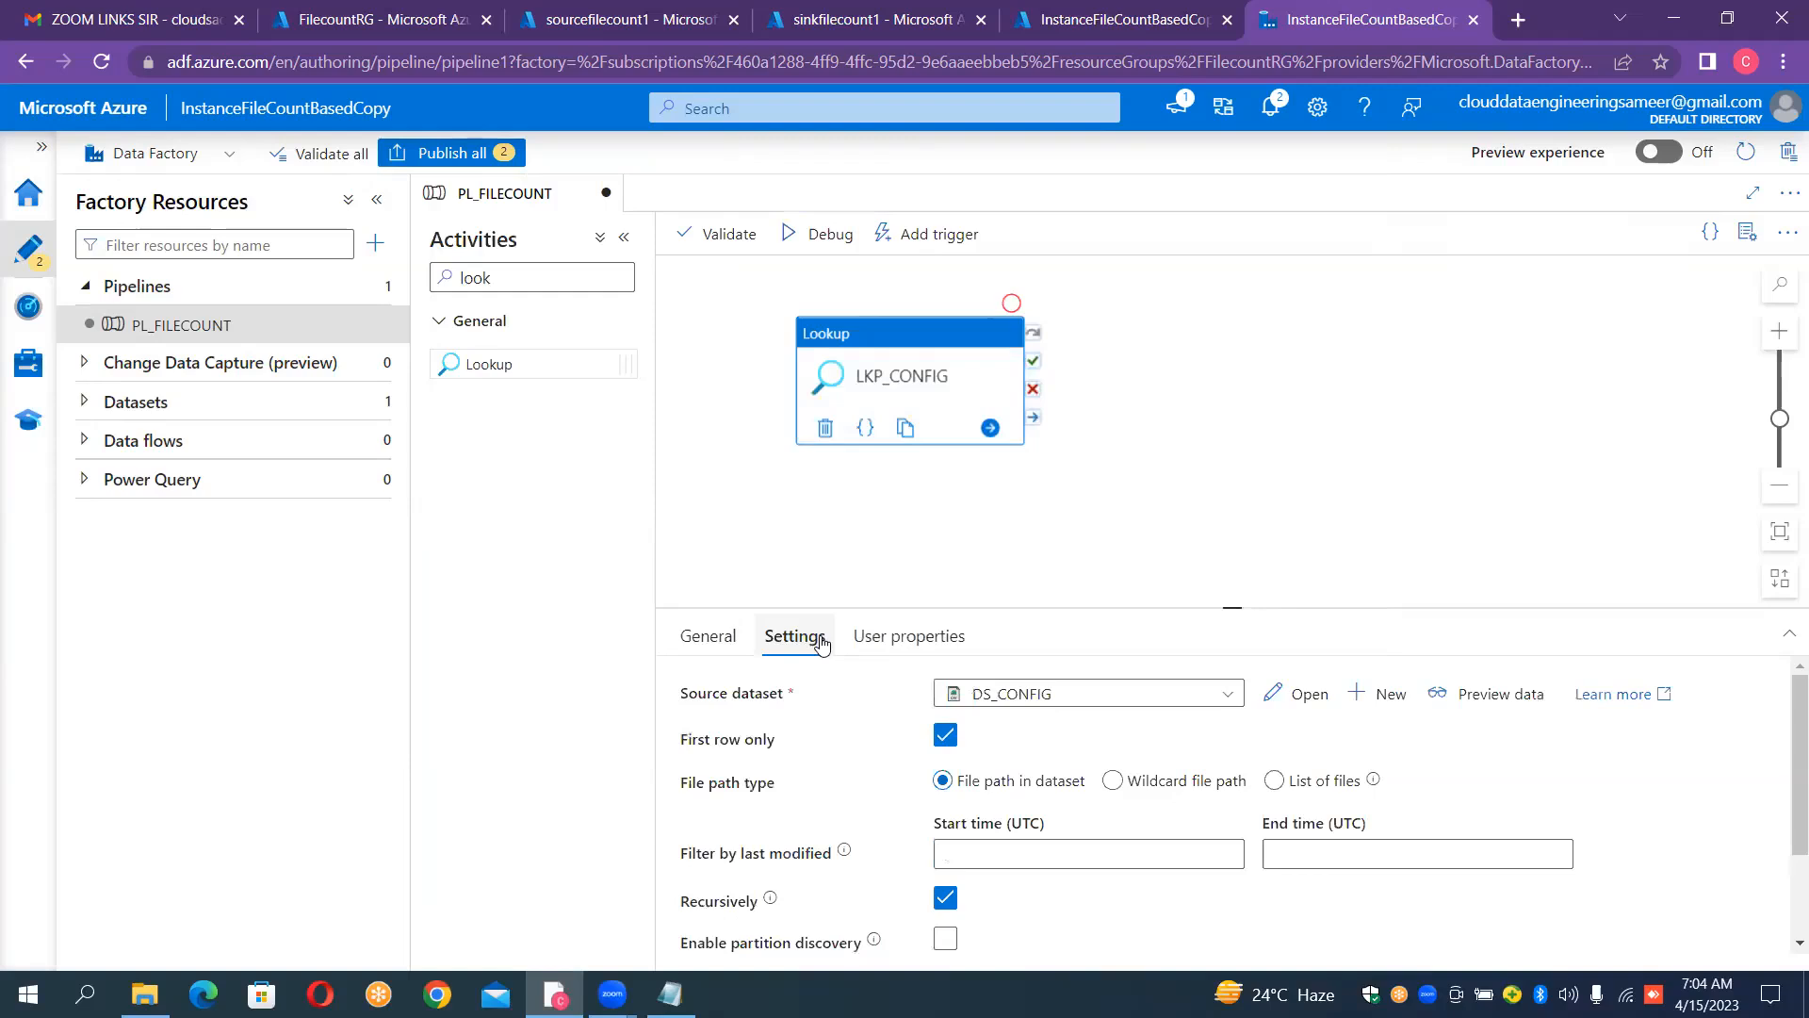
{"action": "left_click", "coordinate": [946, 736]}
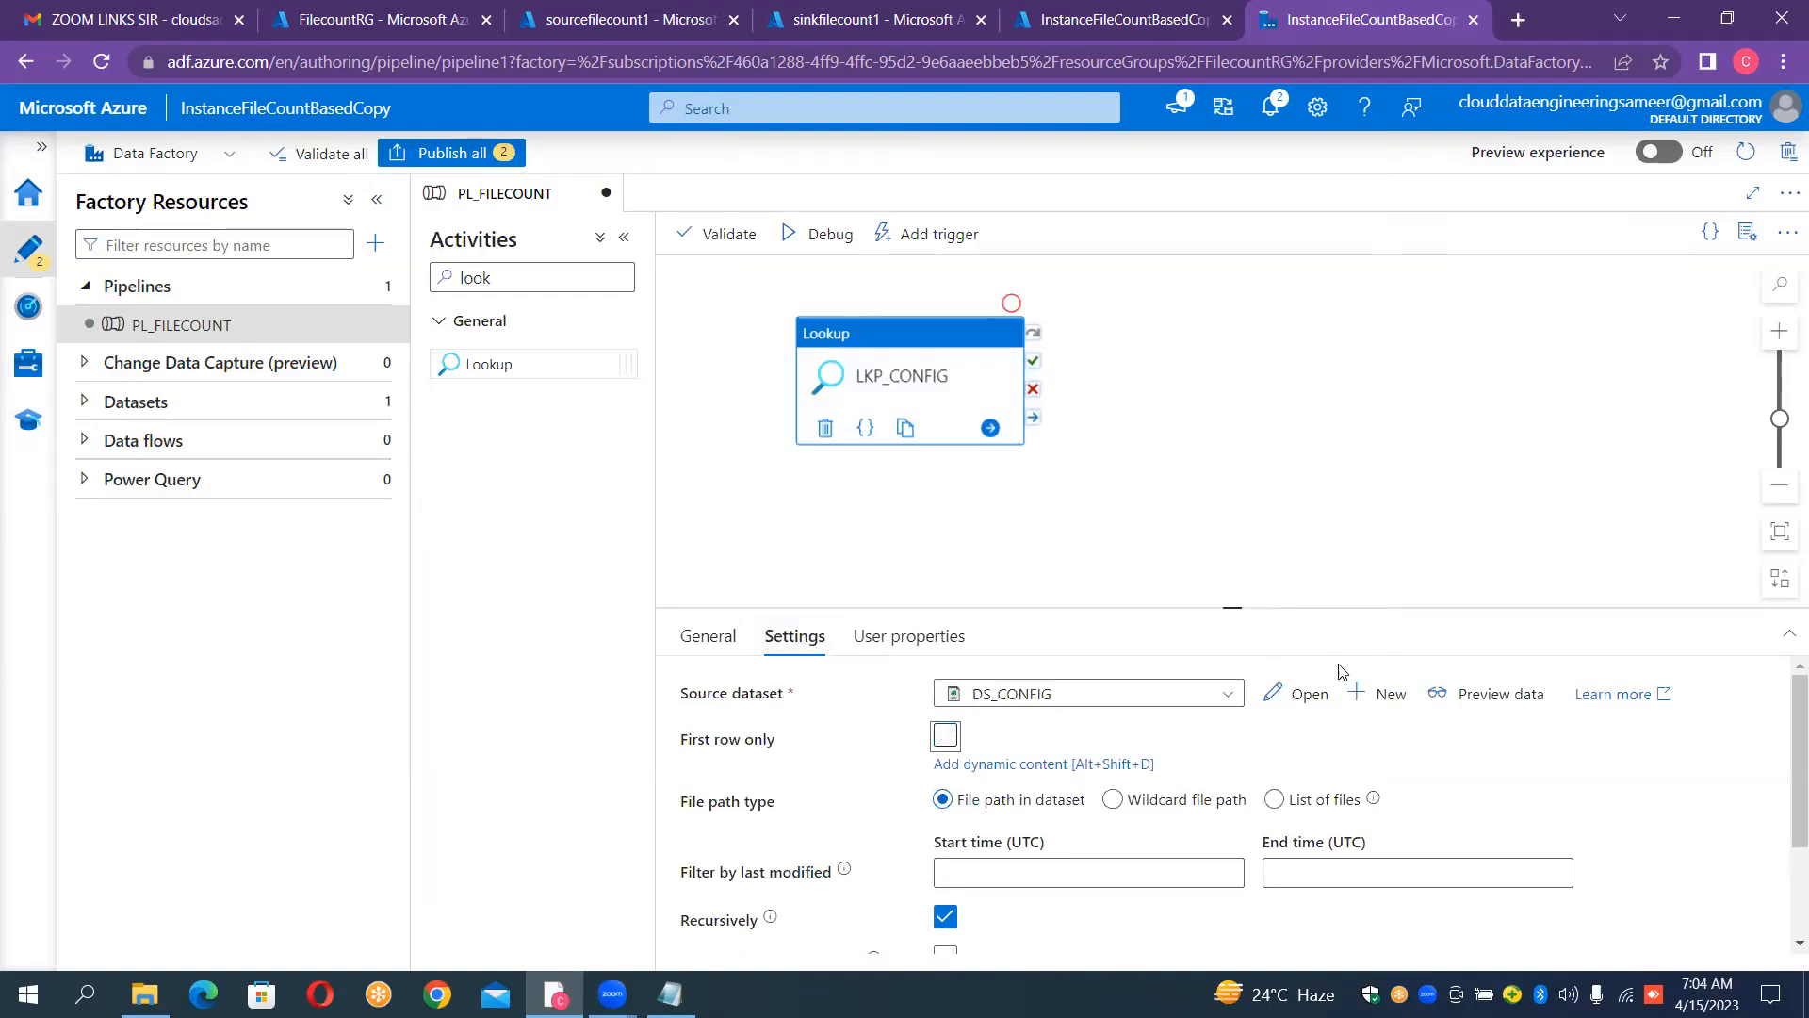
{"action": "left_click", "coordinate": [1500, 690]}
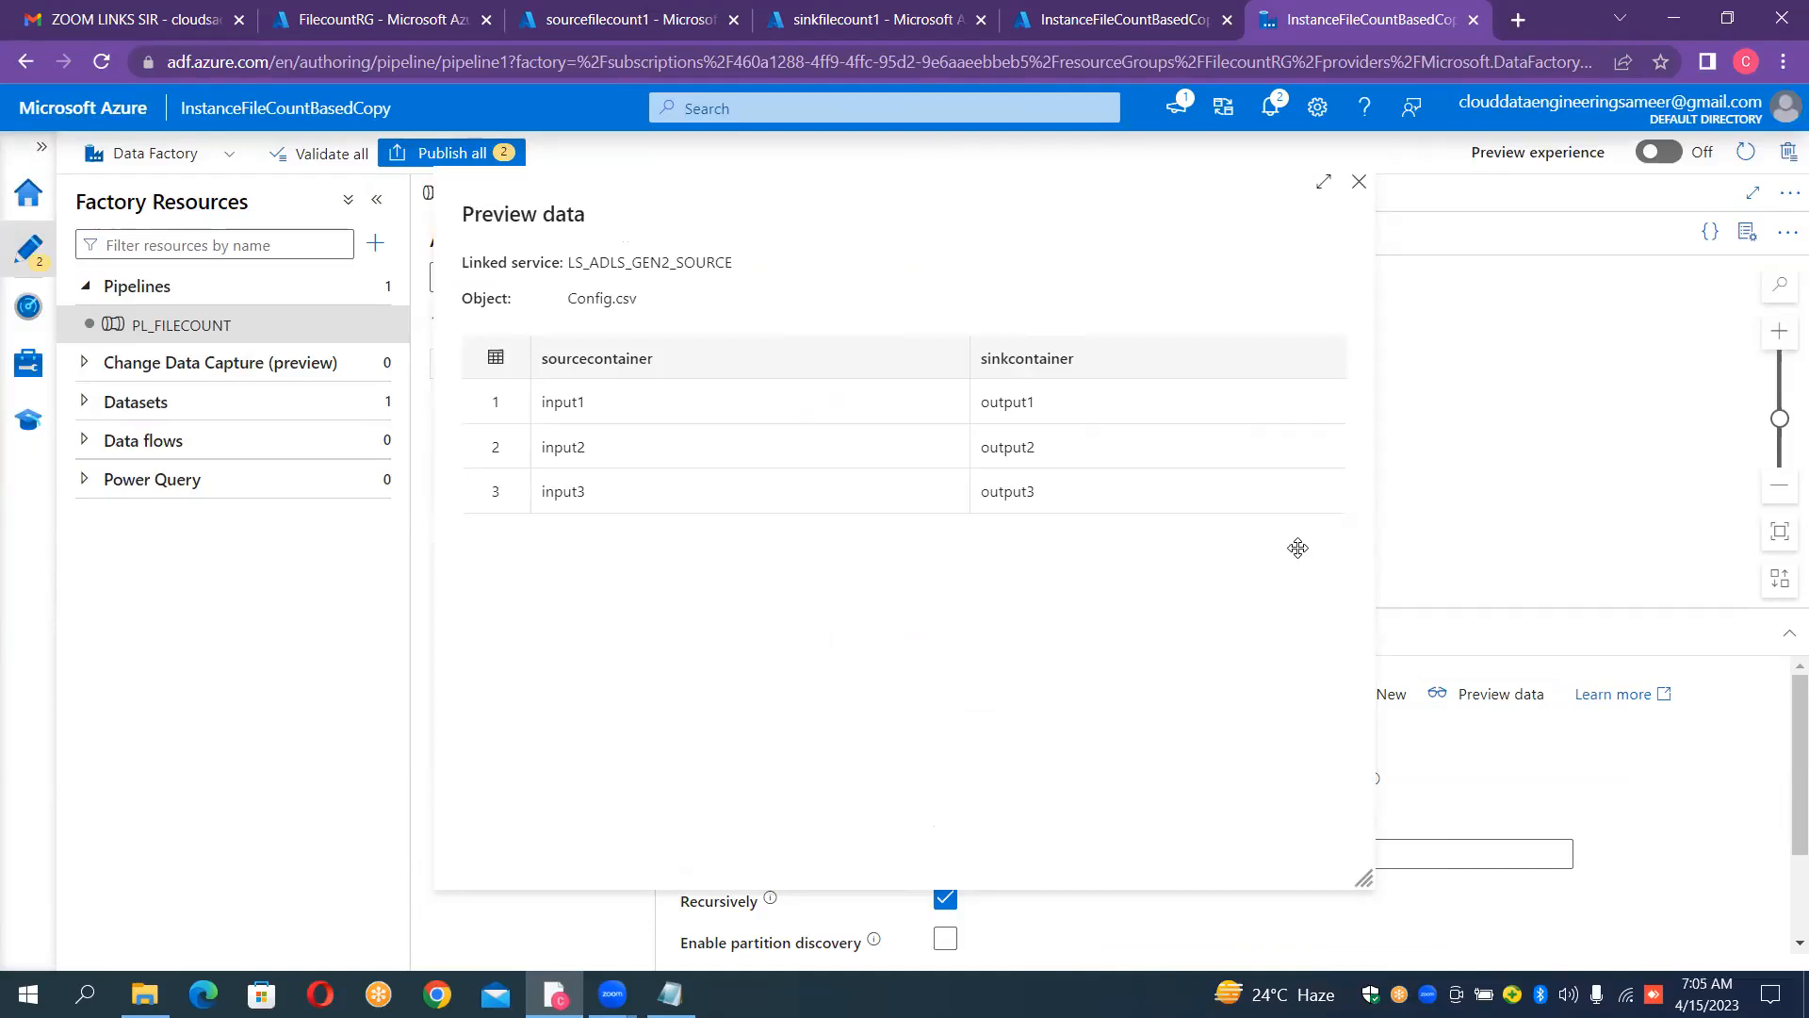
{"action": "left_click", "coordinate": [1358, 183]}
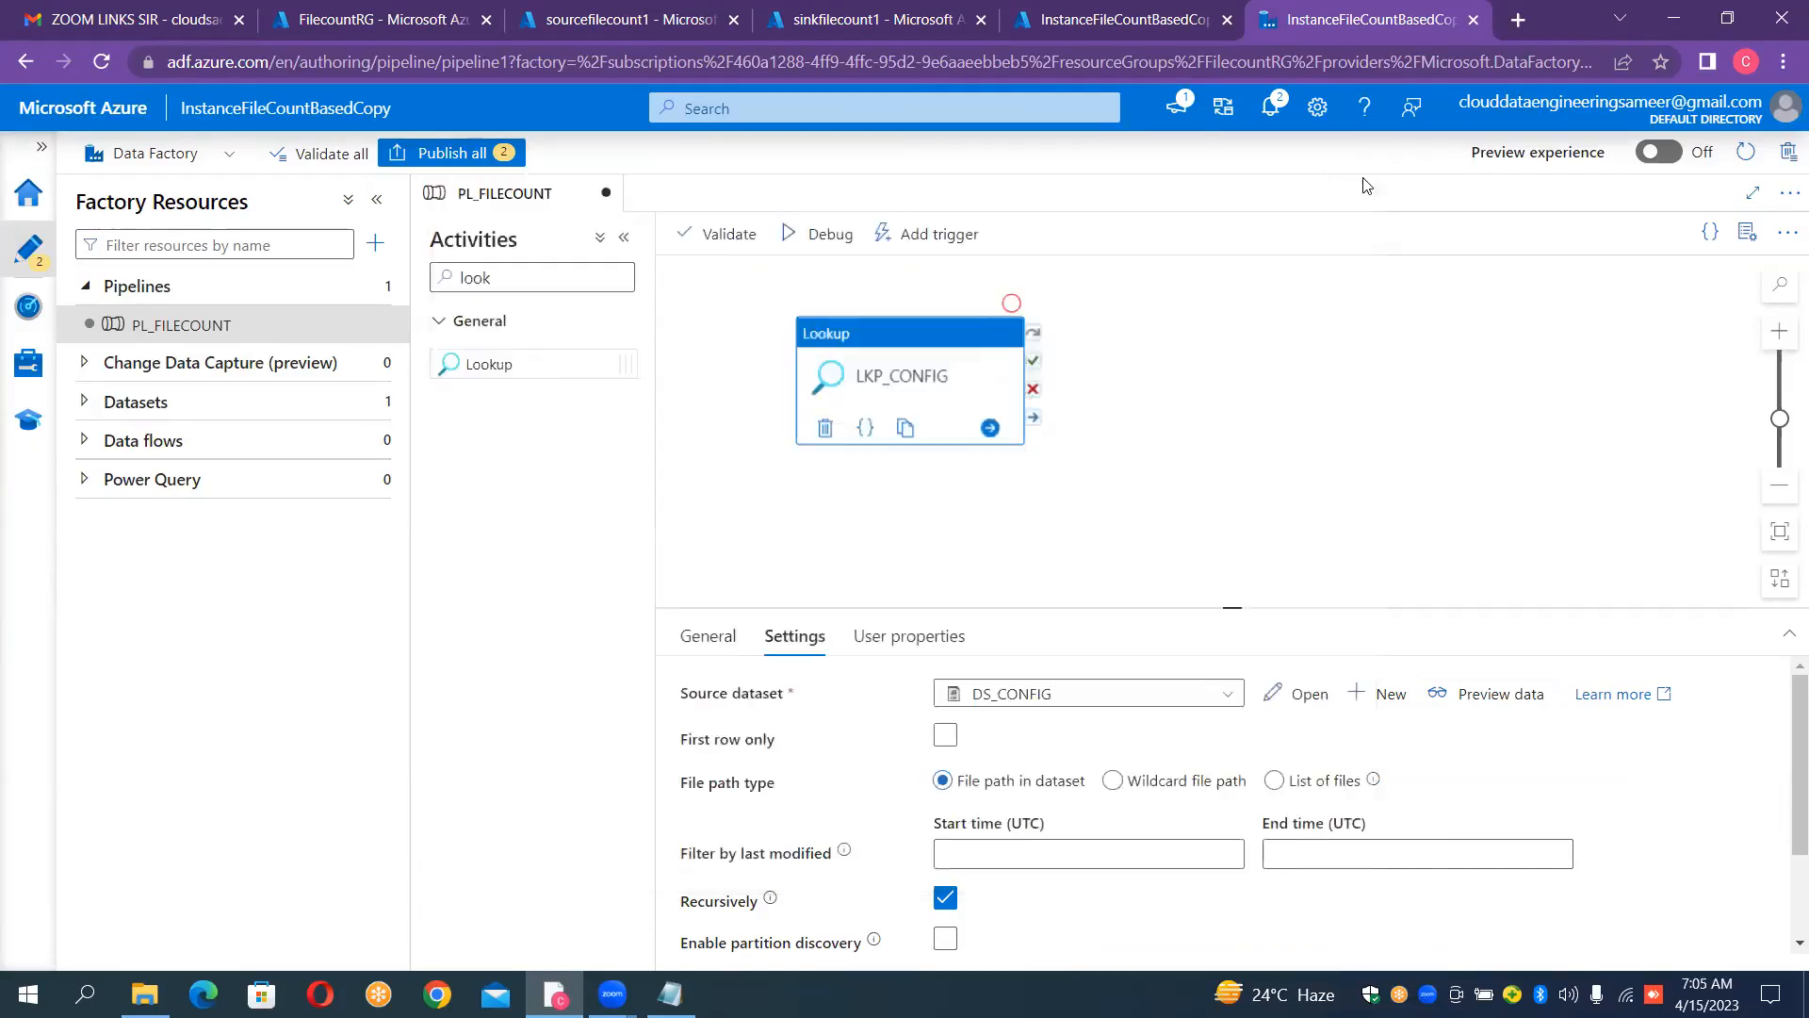
Step: Debug the PL_FILECOUNT pipeline and examine the full LKP_CONFIG output
{"action": "left_click", "coordinate": [823, 242]}
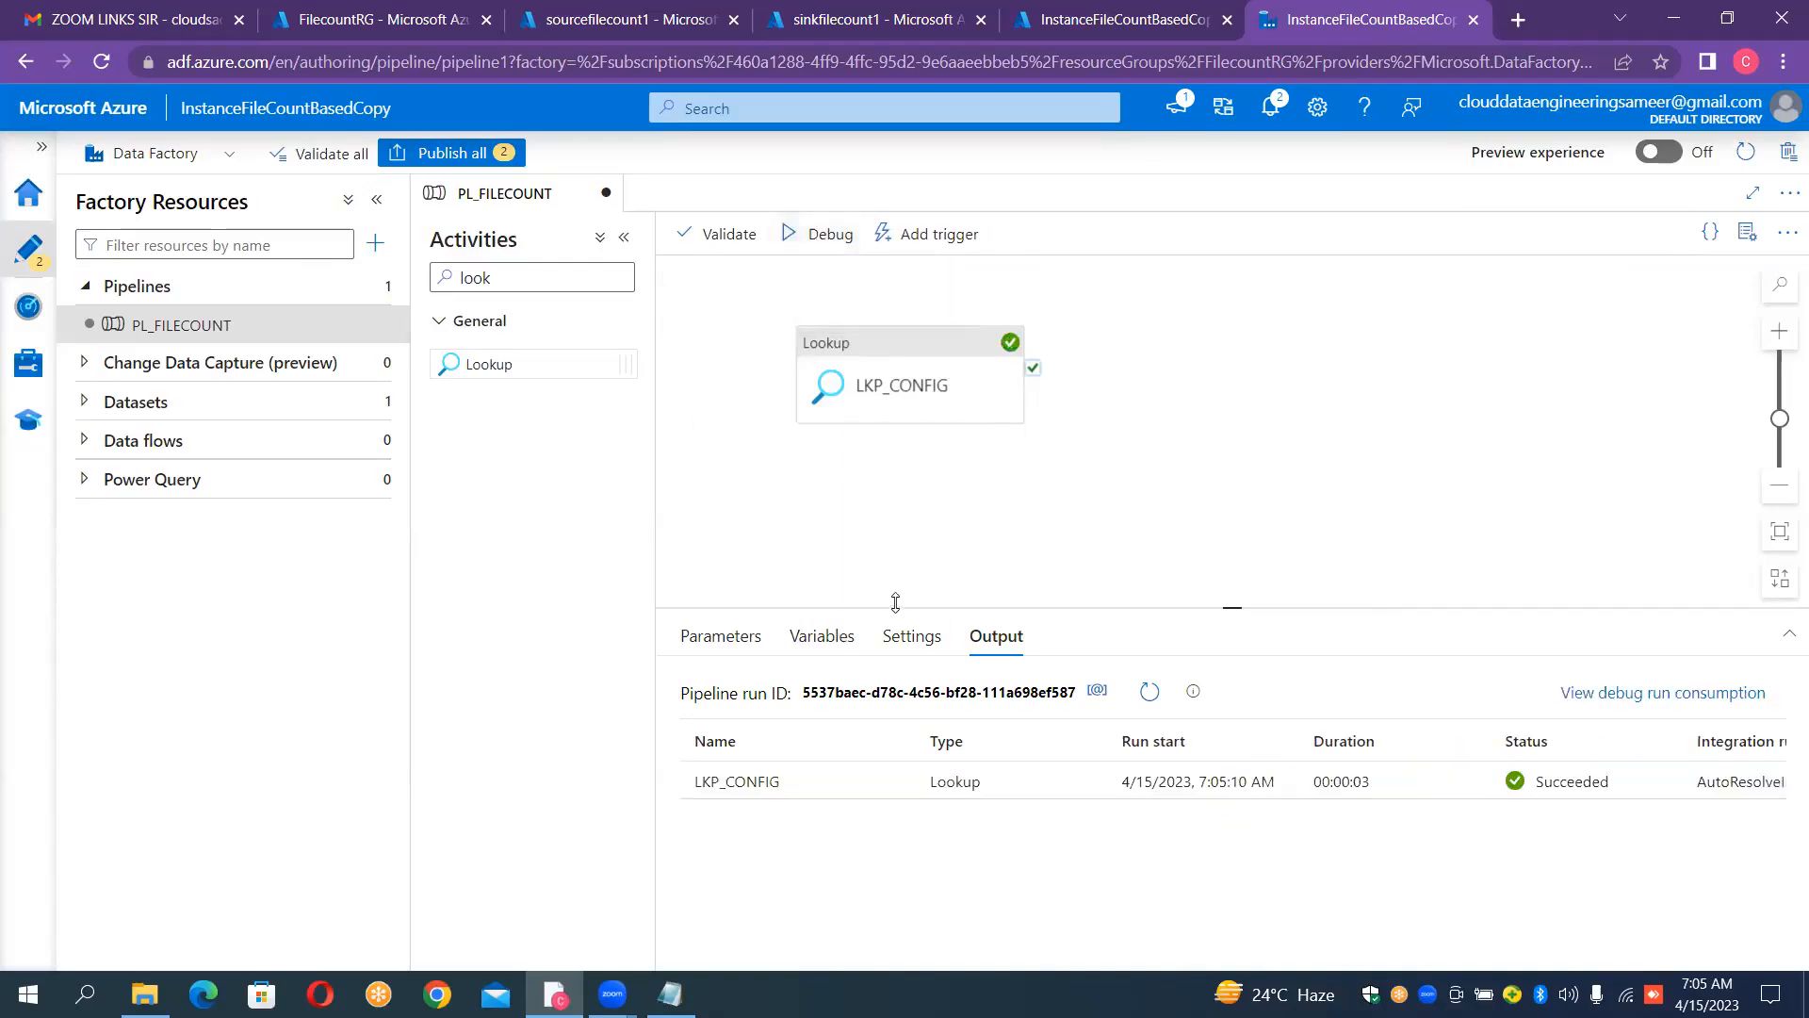
{"action": "left_click", "coordinate": [903, 787]}
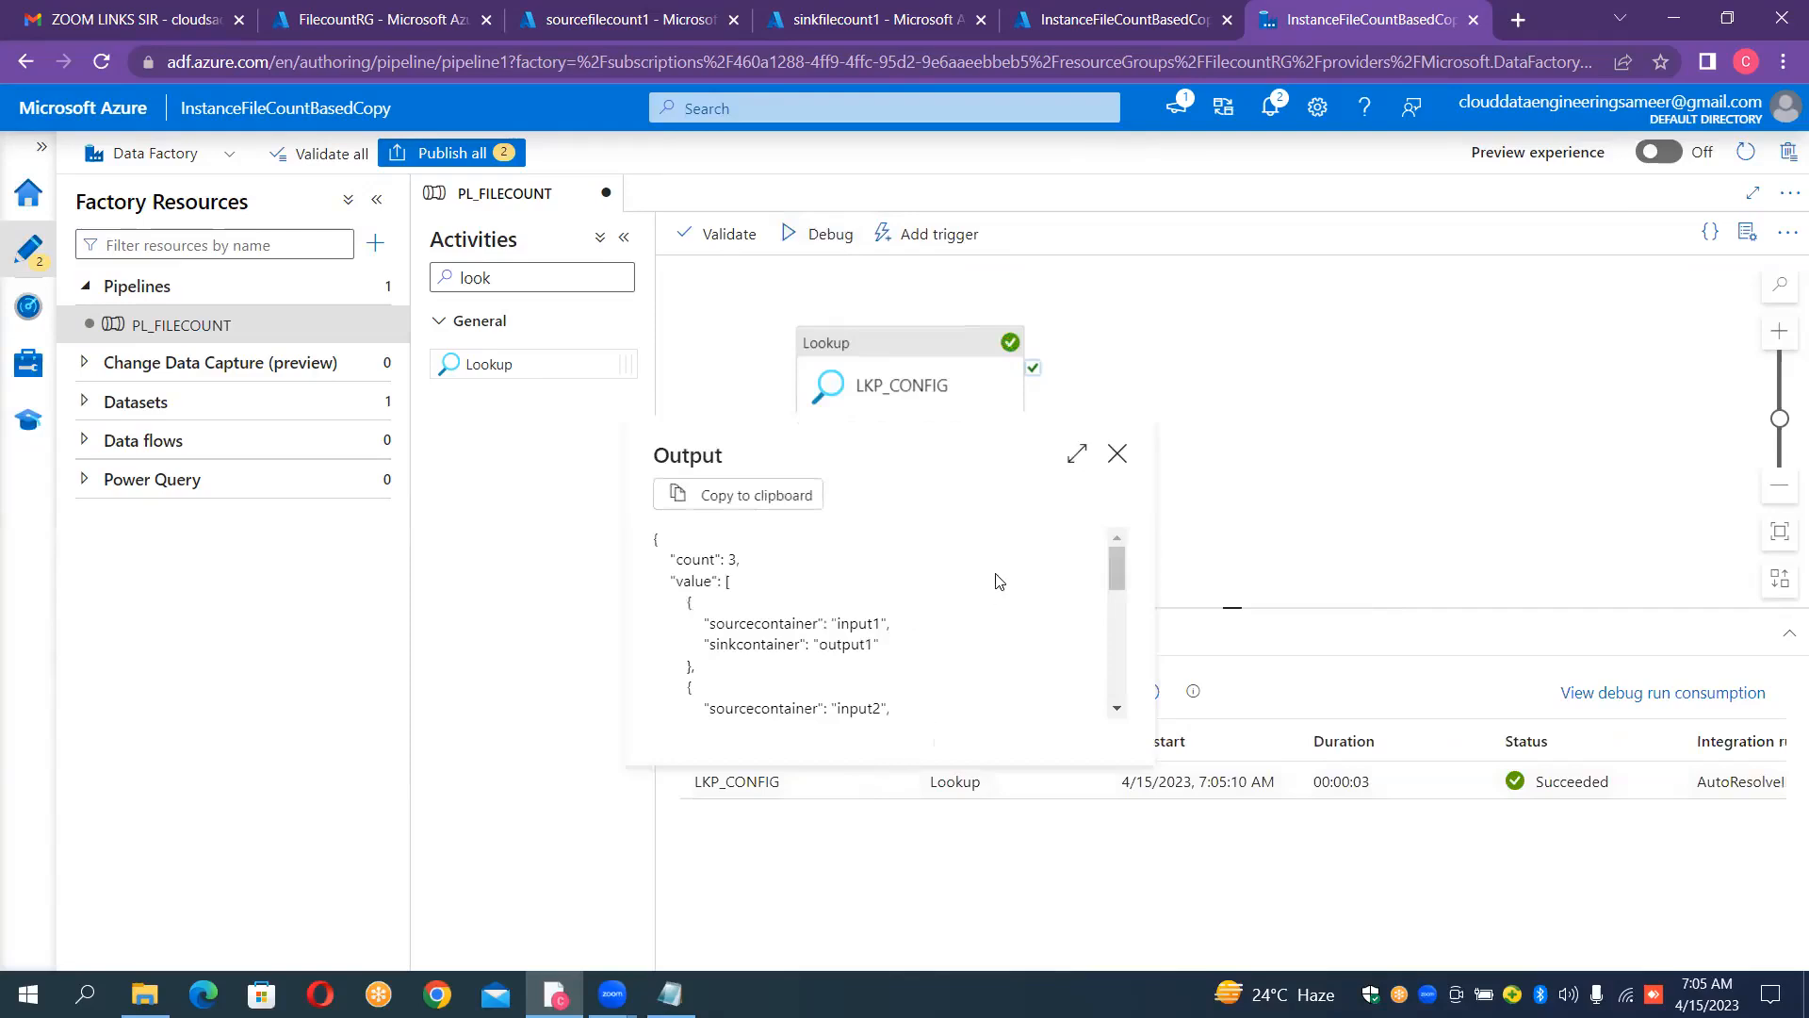
{"action": "left_click", "coordinate": [1077, 454]}
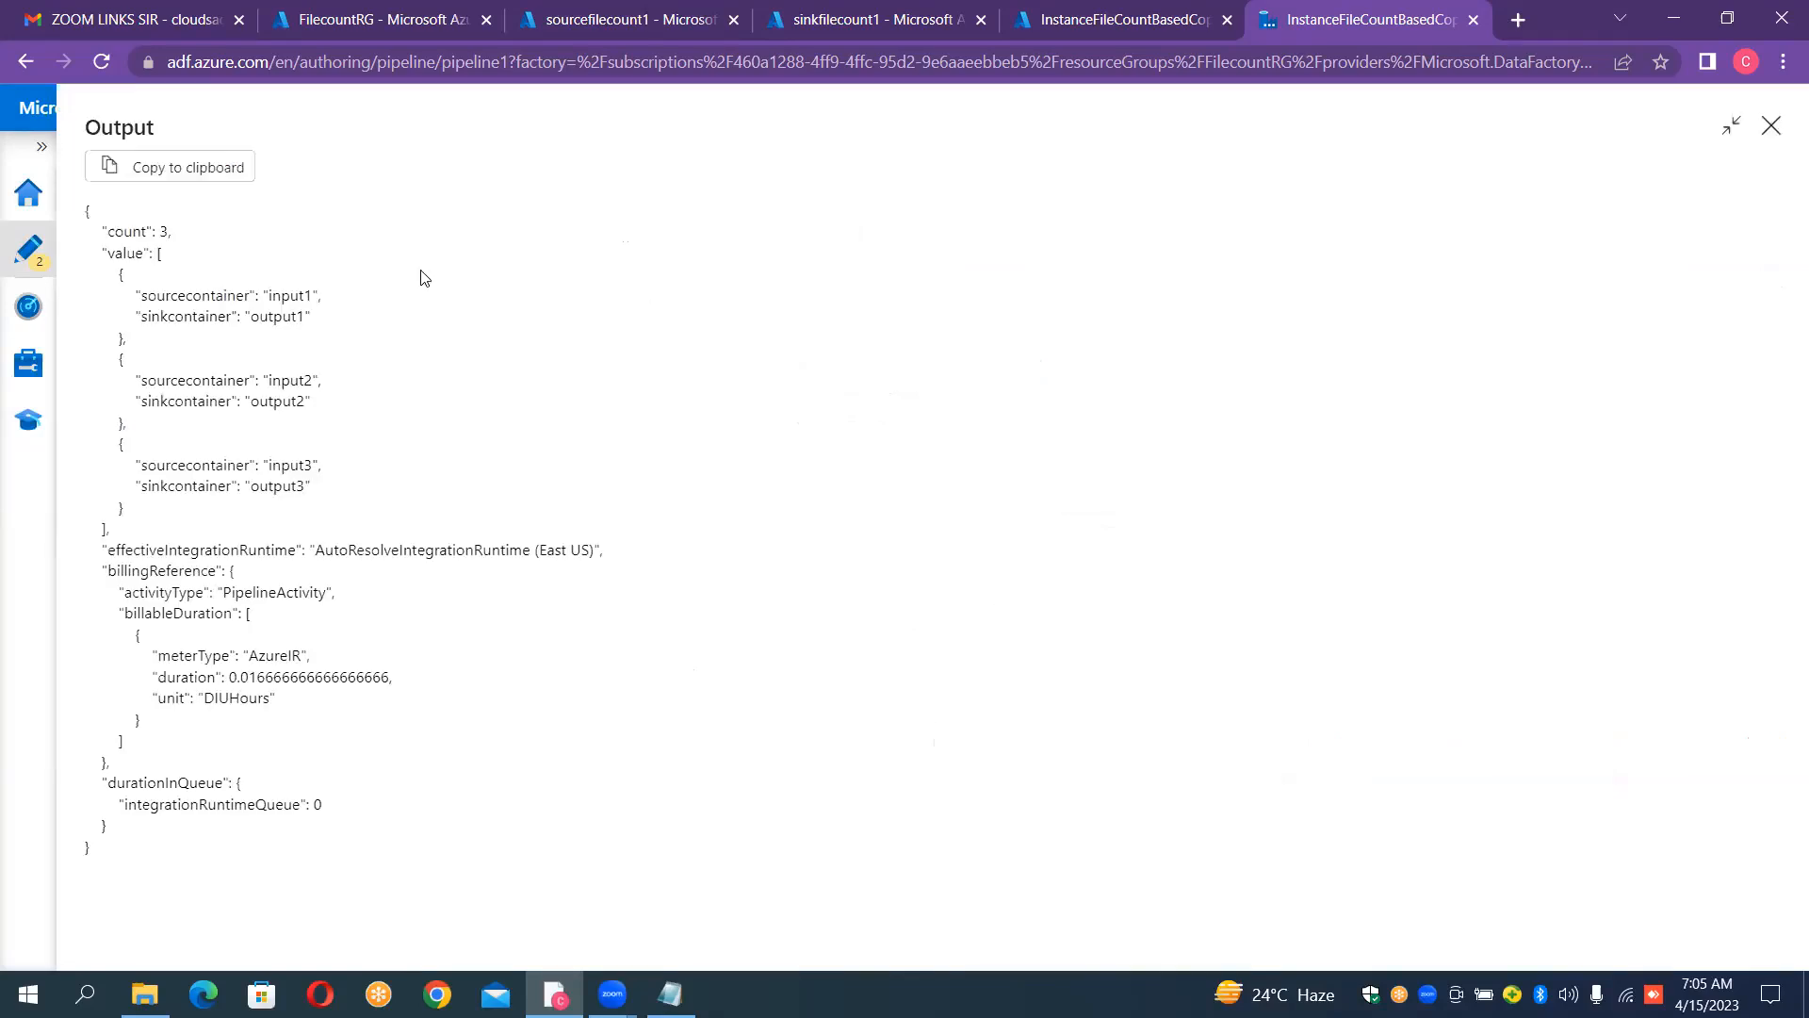
{"action": "left_click_drag", "start_coordinate": [87, 207], "coordinate": [366, 531]}
{"action": "key", "text": "ctrl+c"}
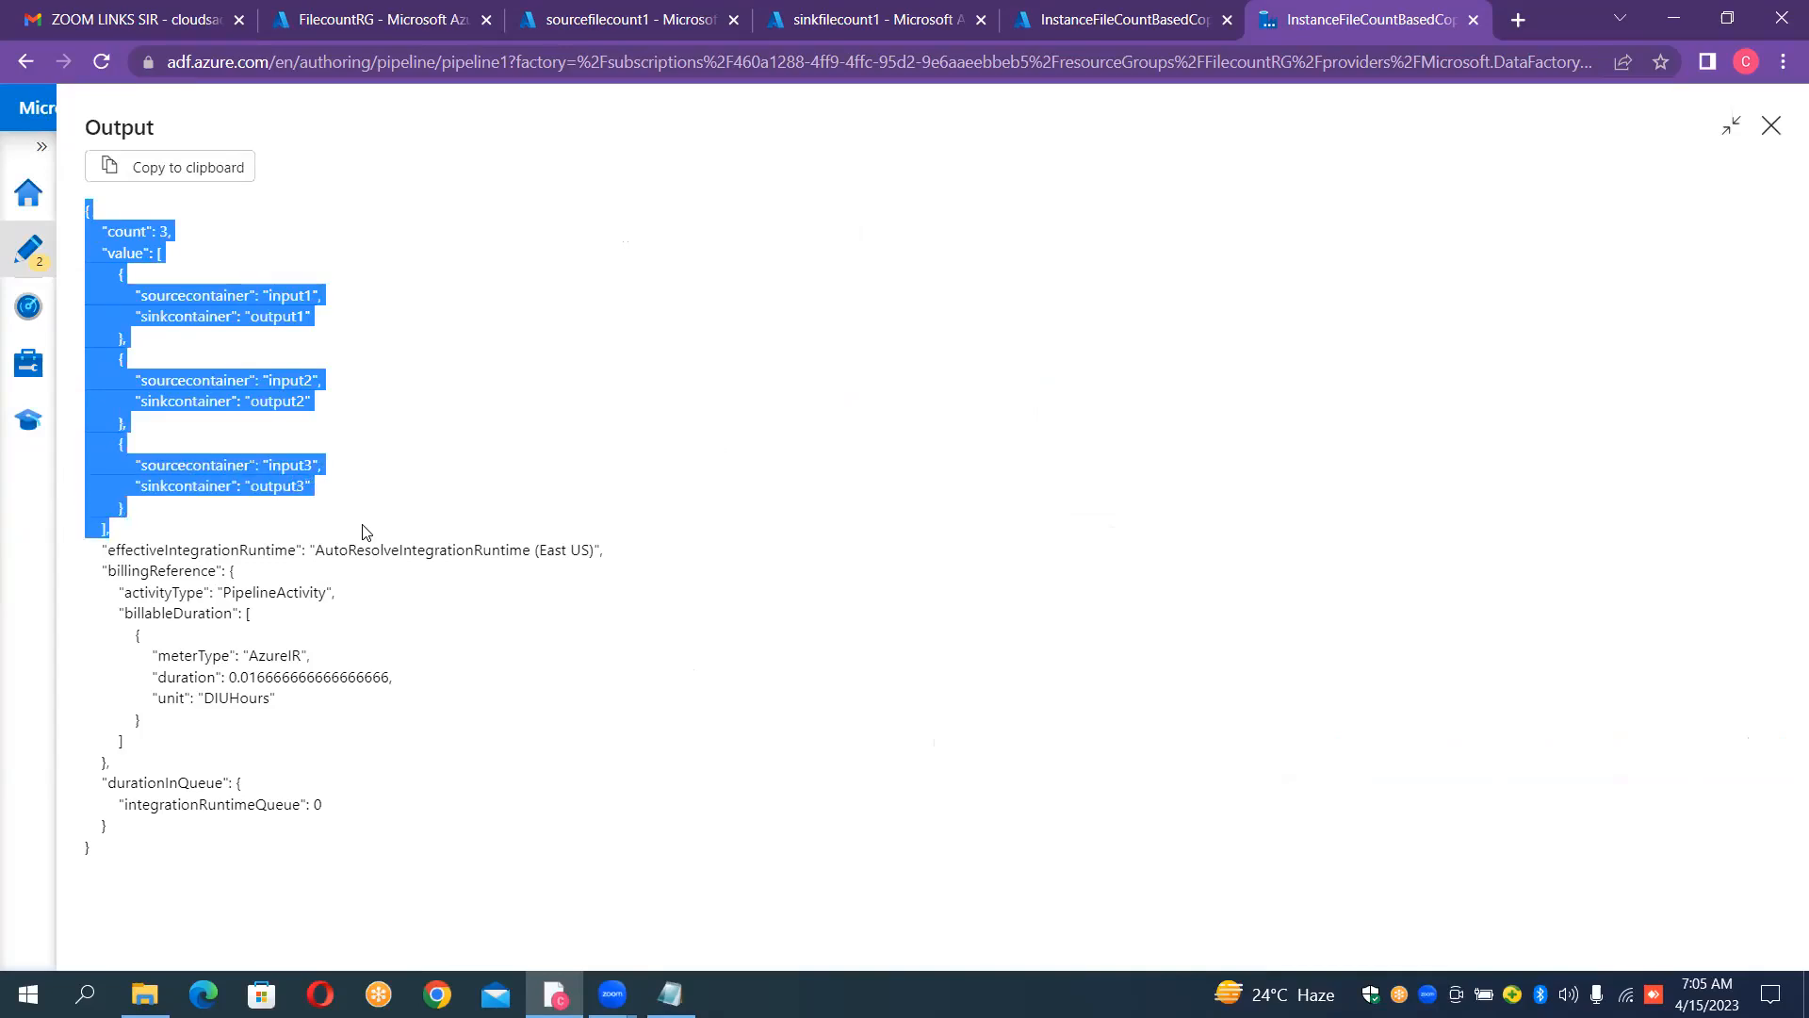
{"action": "left_click", "coordinate": [1771, 127]}
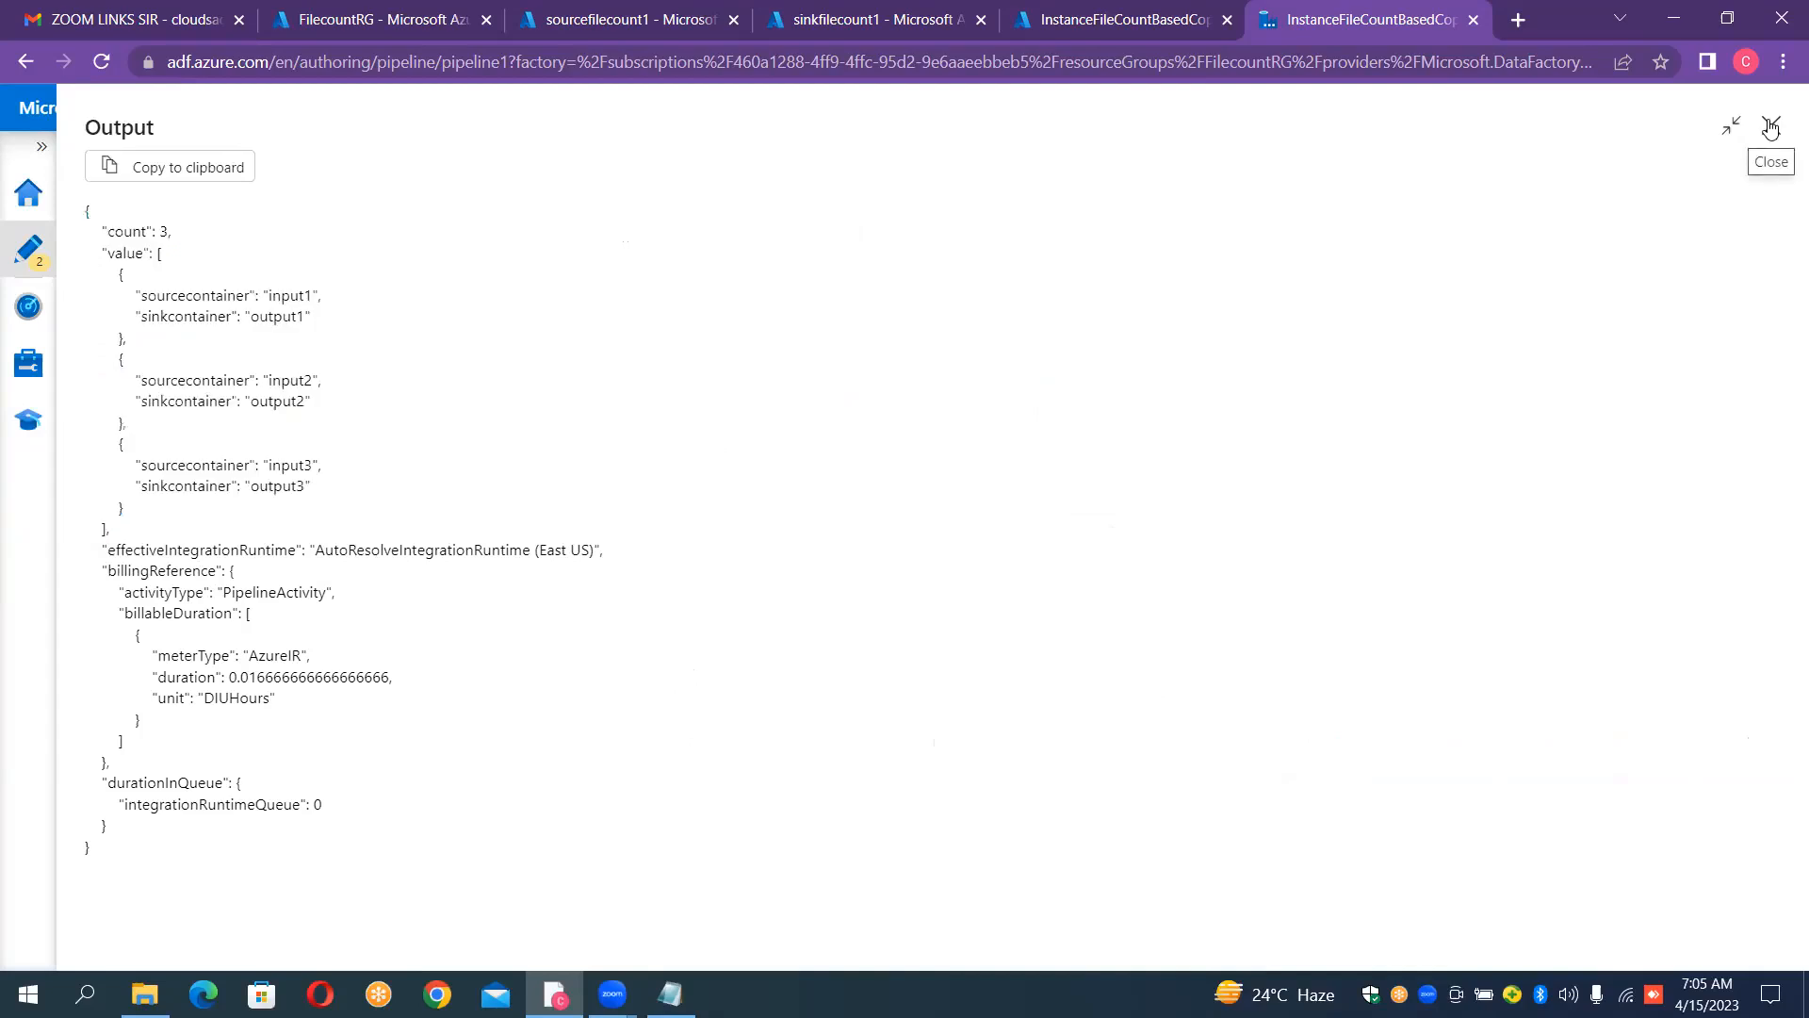
Step: Switch to the case study notes in Notepad and add blank lines after the equal(length()) examples
{"action": "left_click", "coordinate": [670, 993]}
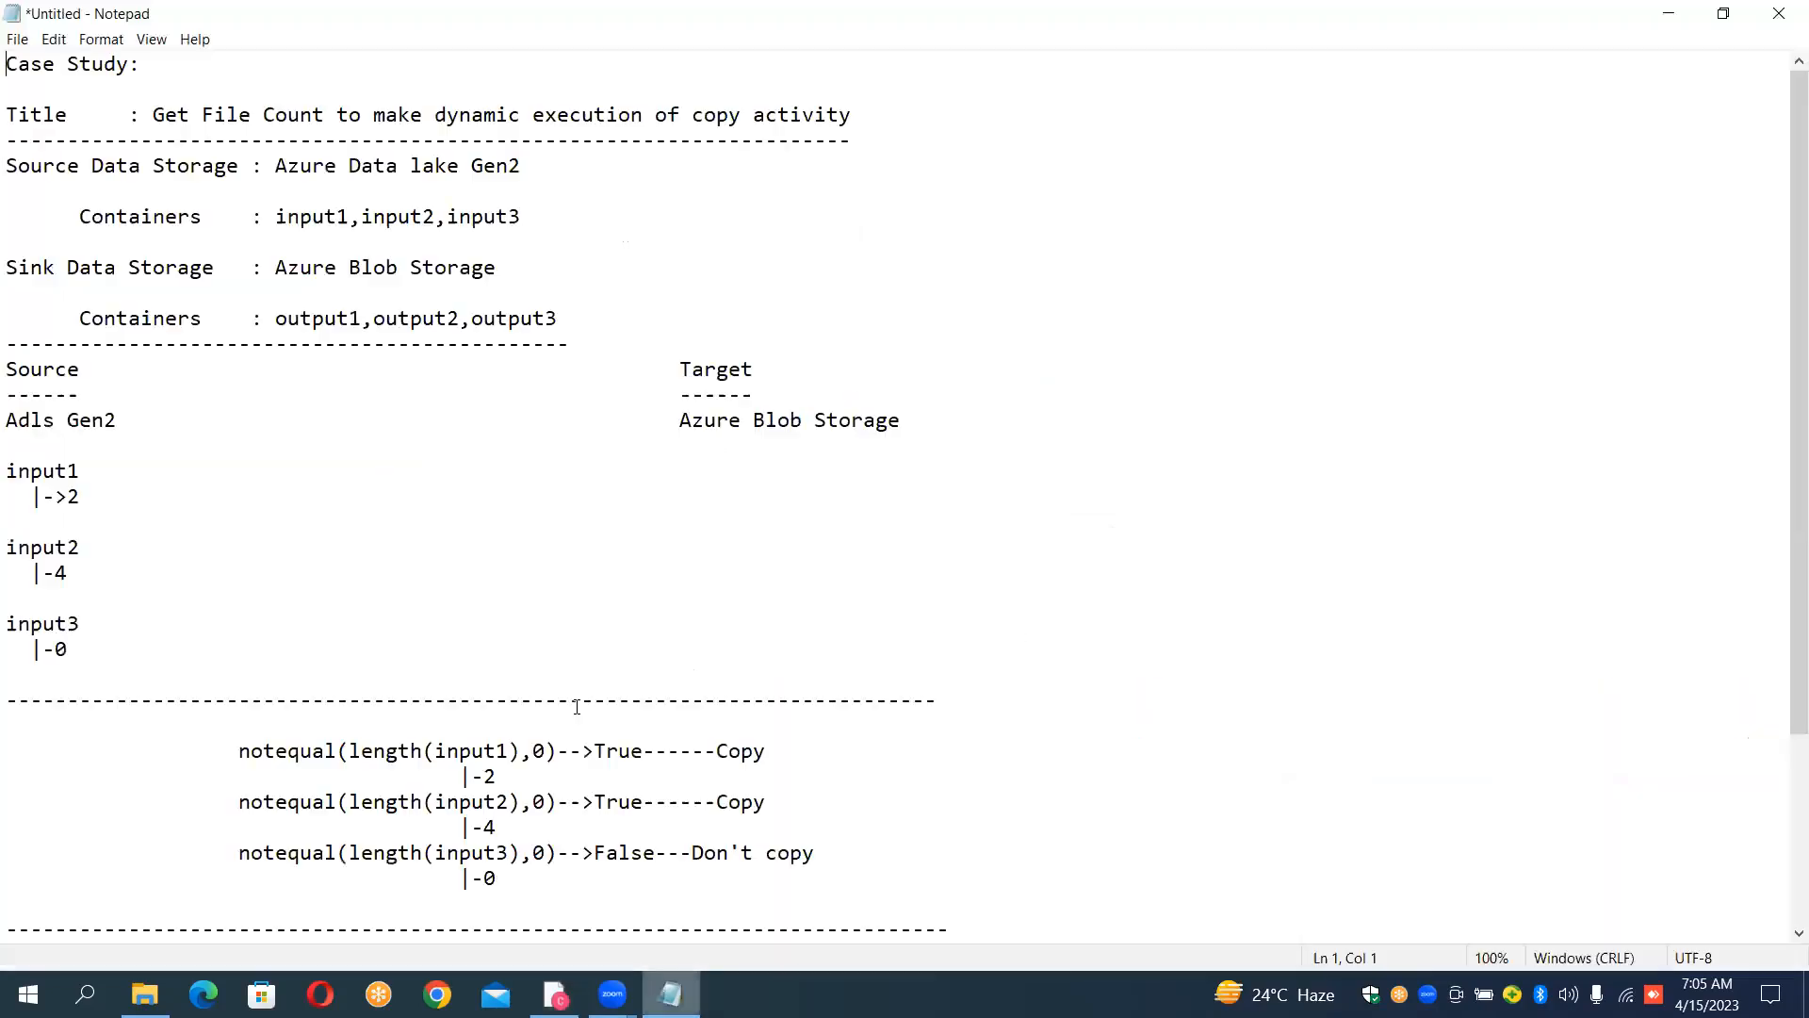
{"action": "left_click", "coordinate": [997, 916]}
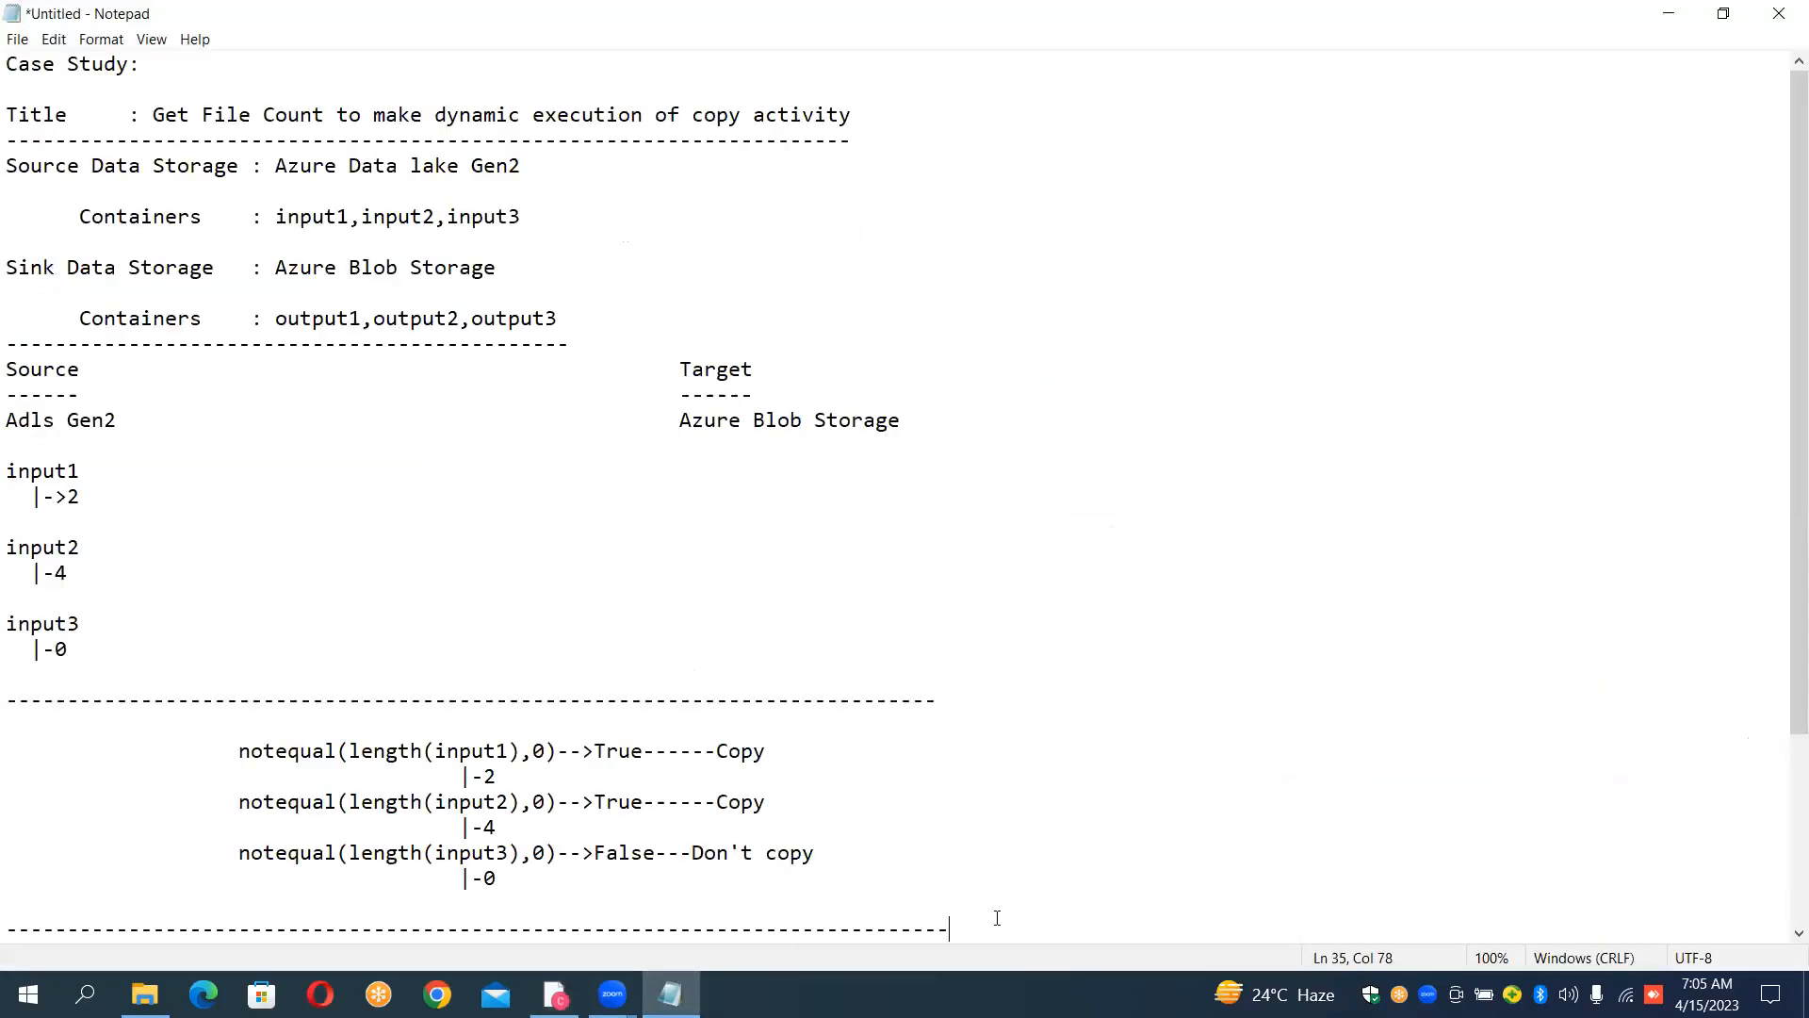
{"action": "key", "text": "Return"}
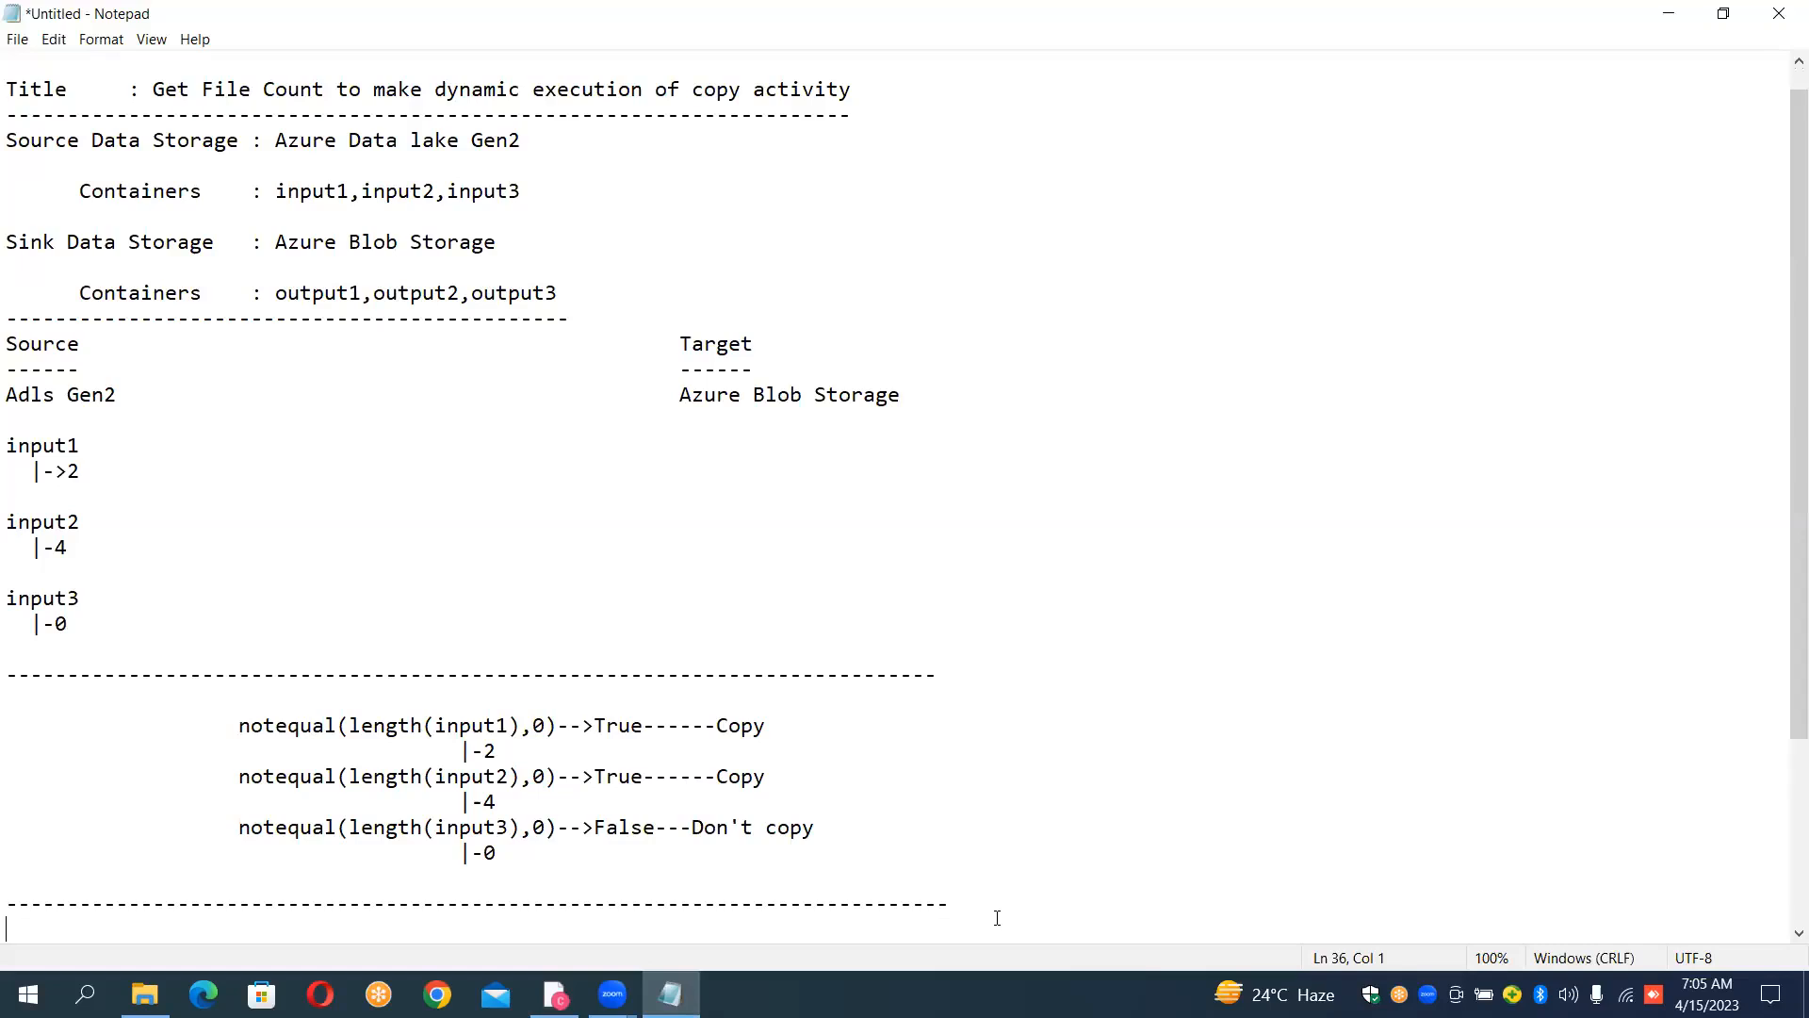
{"action": "key", "text": "ctrl+v"}
{"action": "key", "text": "Return"}
{"action": "key", "text": "Return"}
{"action": "key", "text": "Return"}
{"action": "key", "text": "Return"}
{"action": "key", "text": "Return"}
{"action": "key", "text": "Return"}
{"action": "key", "text": "Return"}
{"action": "key", "text": "Return"}
{"action": "key", "text": "Return"}
{"action": "key", "text": "Return"}
{"action": "key", "text": "Return"}
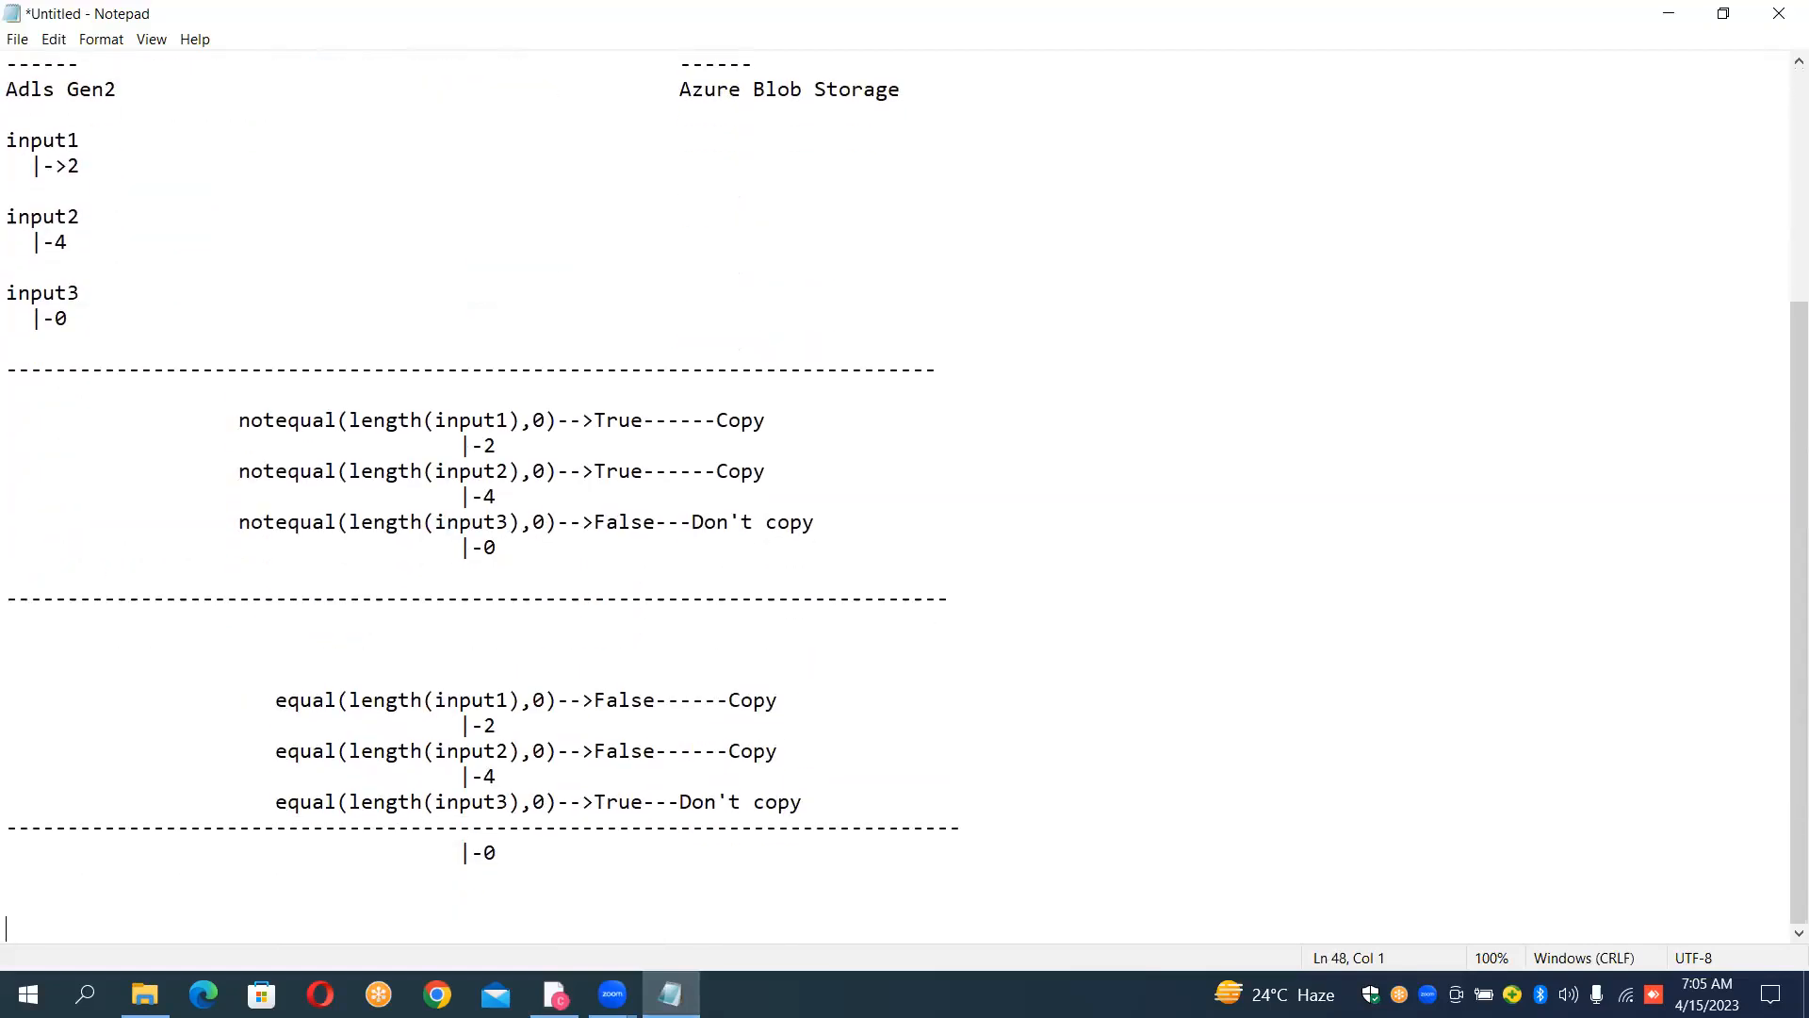
{"action": "left_click", "coordinate": [997, 915]}
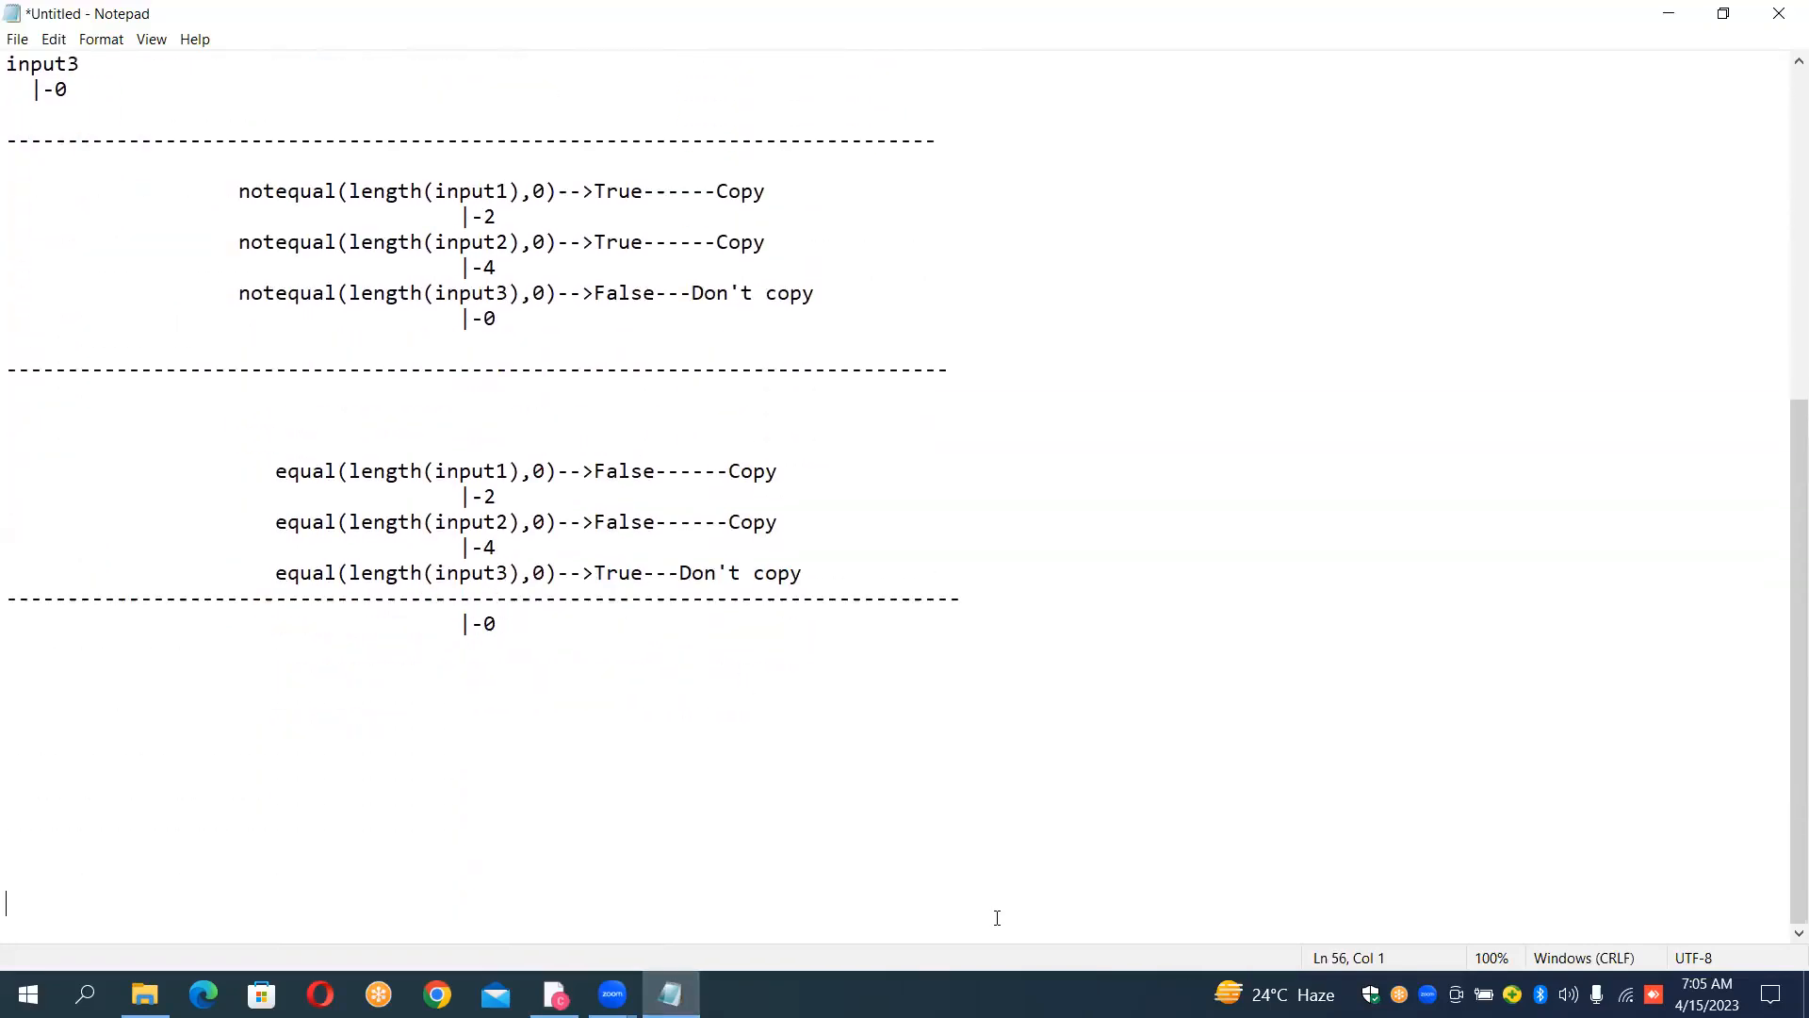
Step: Replace the dashed line above the final "|-0" of the equal examples with a dashed separator below it
{"action": "key", "text": "Up"}
{"action": "key", "text": "Up"}
{"action": "key", "text": "Up"}
{"action": "key", "text": "Up"}
{"action": "key", "text": "Up"}
{"action": "key", "text": "shift+Down"}
{"action": "key", "text": "Delete"}
{"action": "key", "text": "Down"}
{"action": "key", "text": "Down"}
{"action": "type", "text": "------------------------------------------------------------------------------"}
{"action": "key", "text": "Return"}
{"action": "key", "text": "Return"}
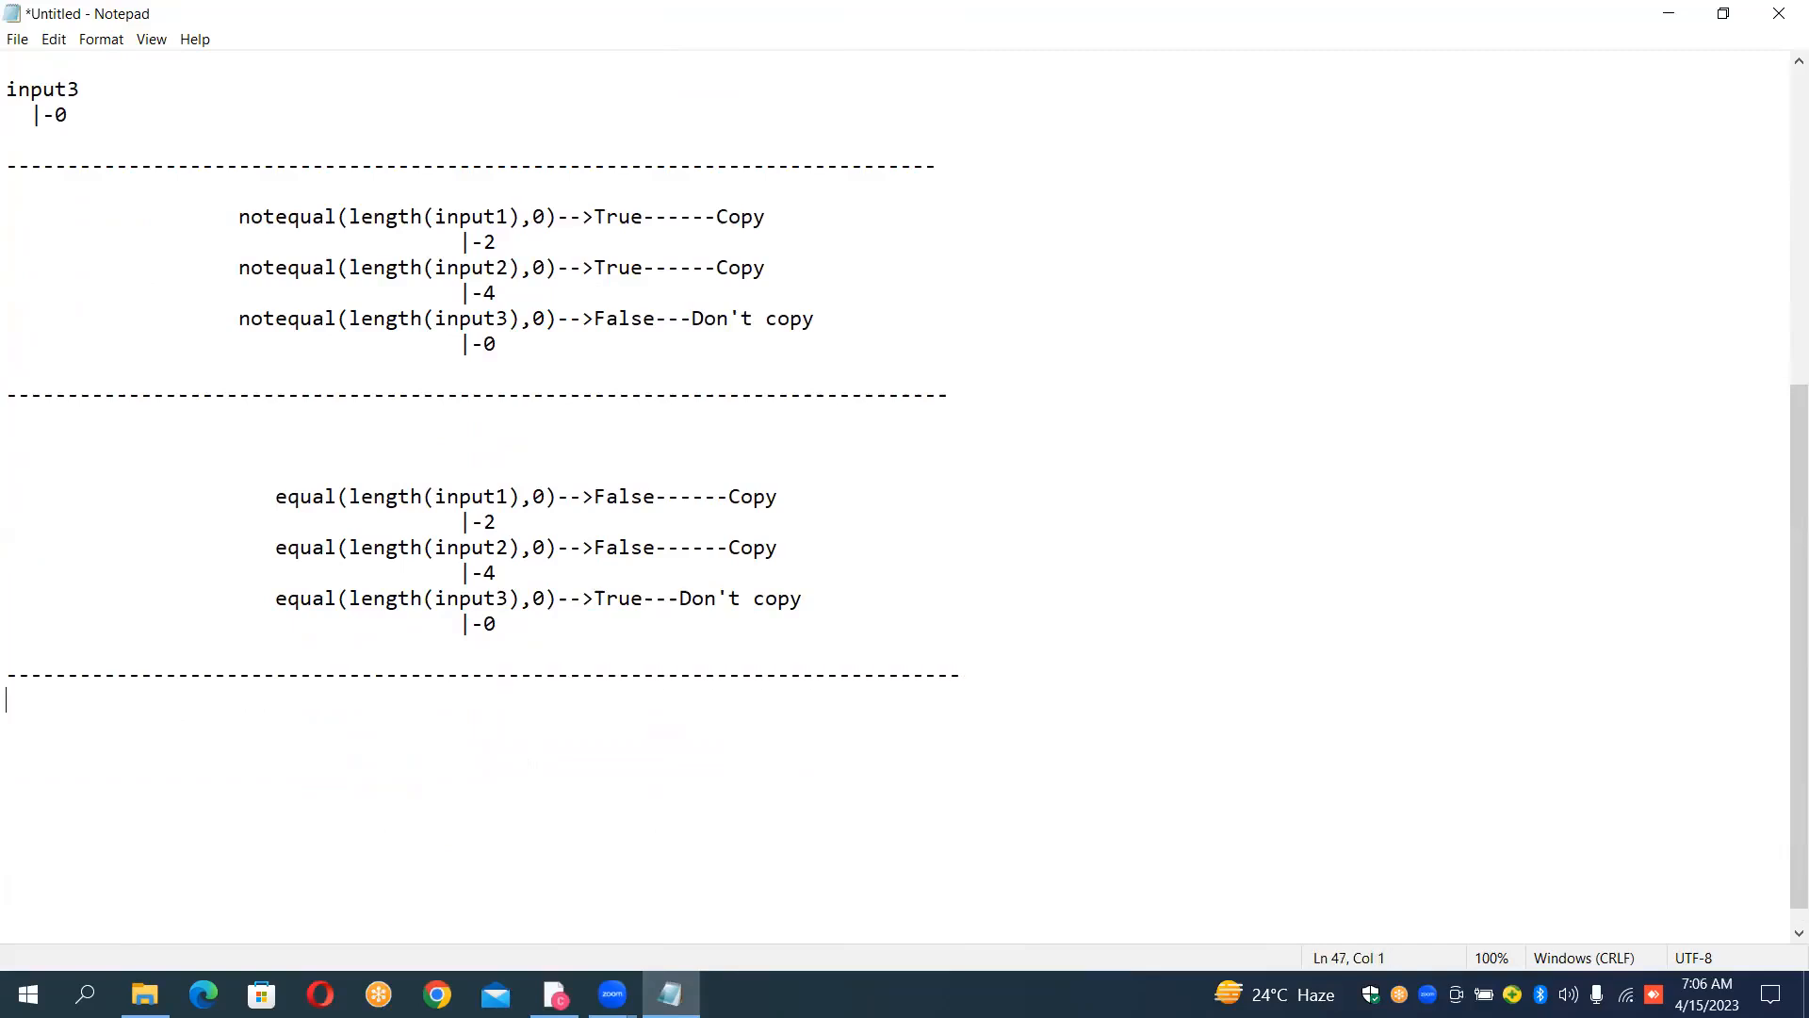
Step: Add the heading "OUTPUT OF LOOKUP ON CONFIG FOLDER" with a dashed underline below the equal examples' separator
{"action": "type", "text": "OUTPUT OF LOOK"}
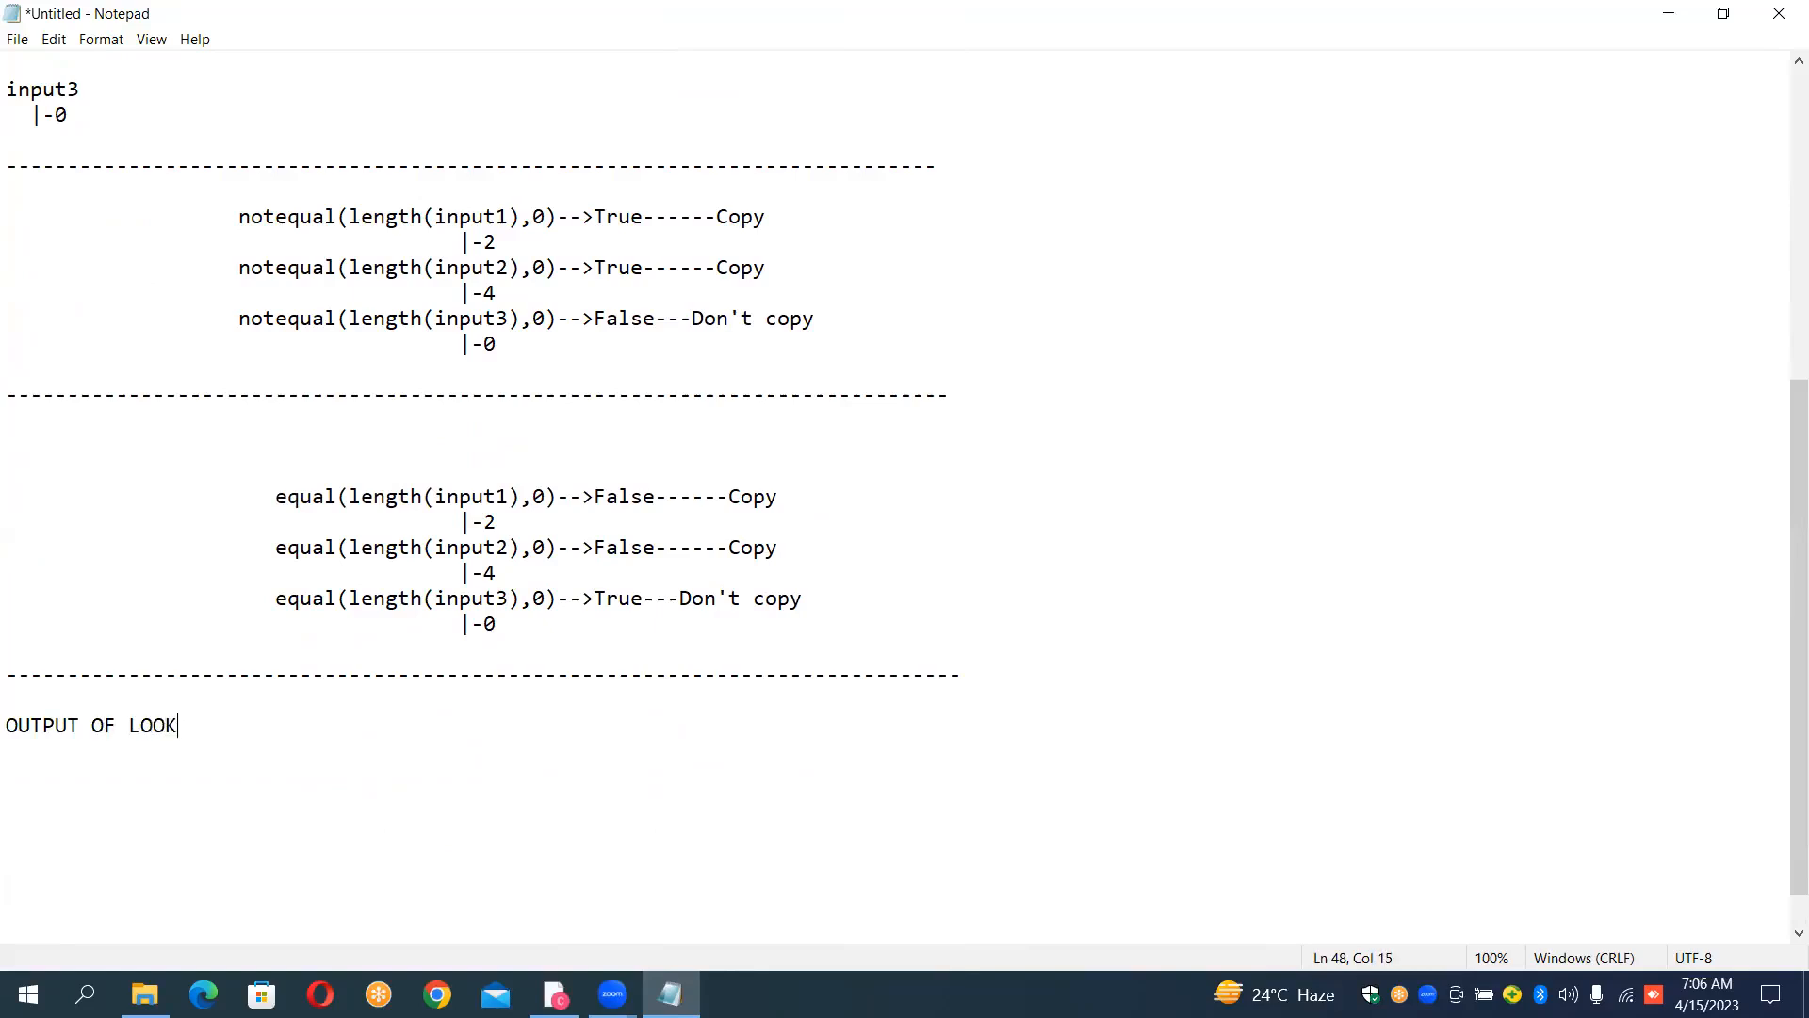
{"action": "type", "text": "UP ON CI"}
{"action": "key", "text": "BackSpace"}
{"action": "type", "text": "ONFIG FOLDER"}
{"action": "key", "text": "Return"}
{"action": "type", "text": "-------------------------"}
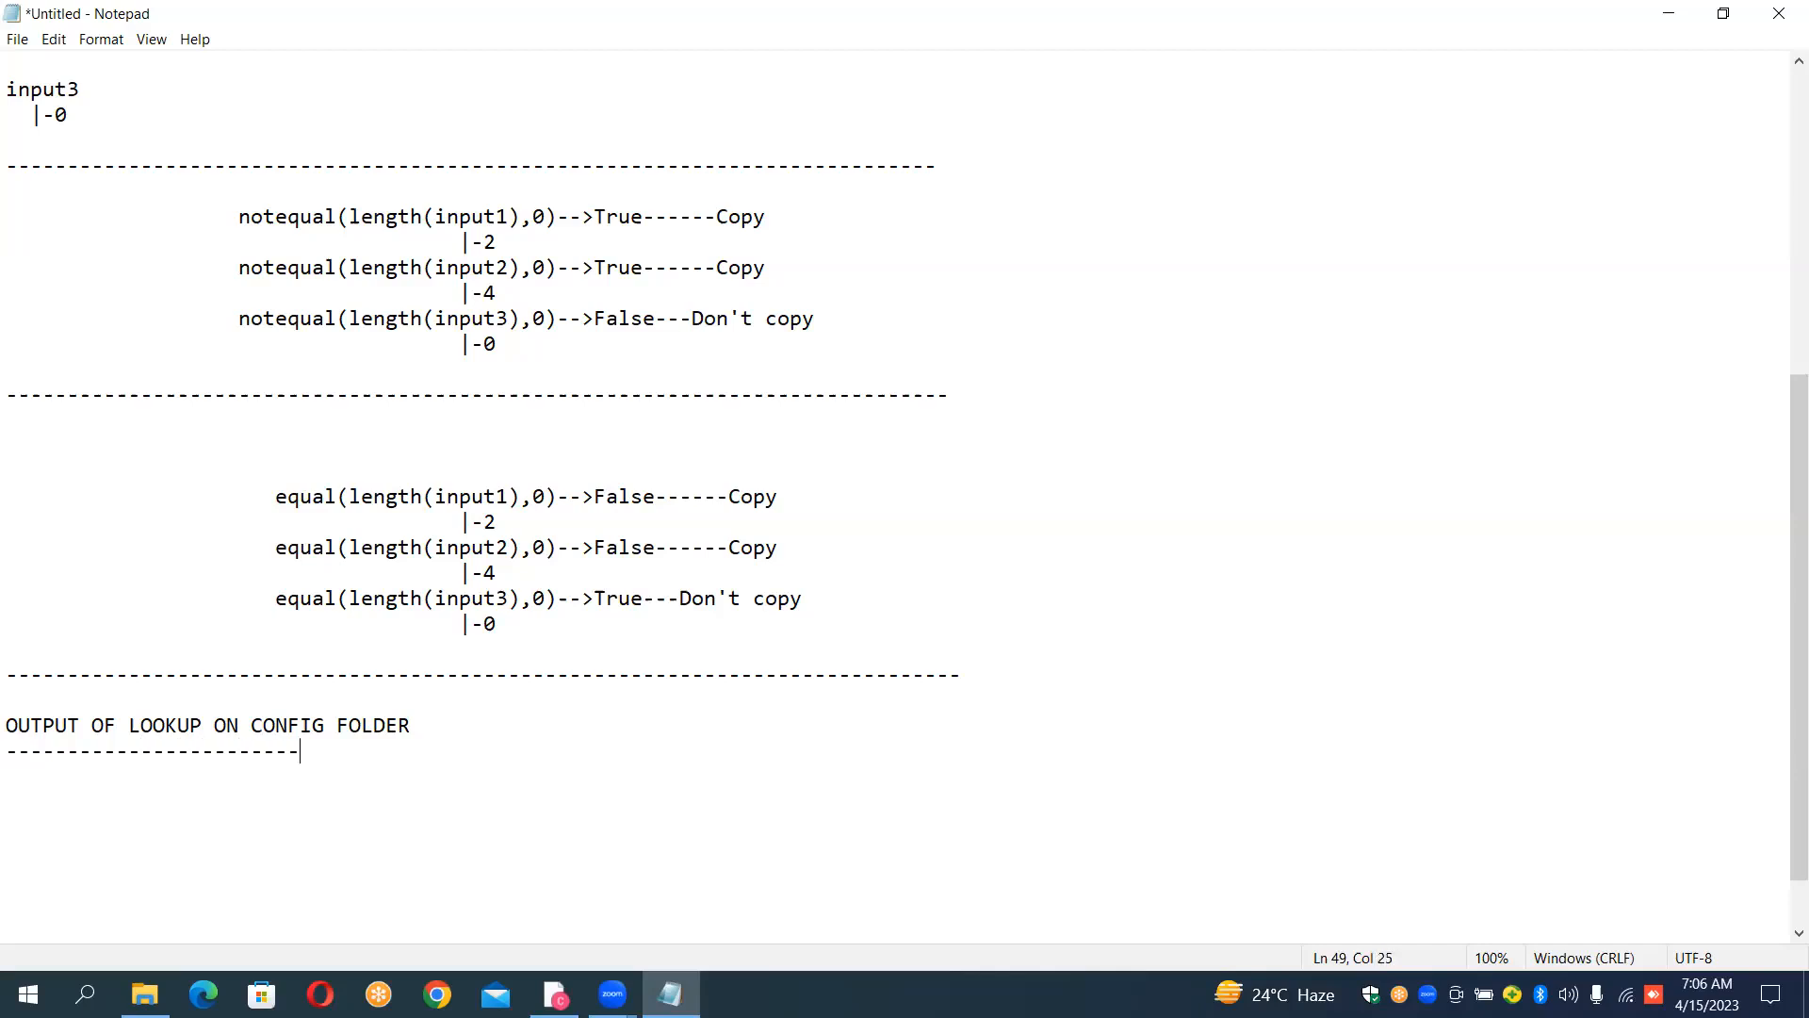
{"action": "type", "text": "--------"}
Step: Paste the copied lookup output JSON under the heading and close the section with a dashed separator line
{"action": "key", "text": "Return"}
{"action": "key", "text": "ctrl+v"}
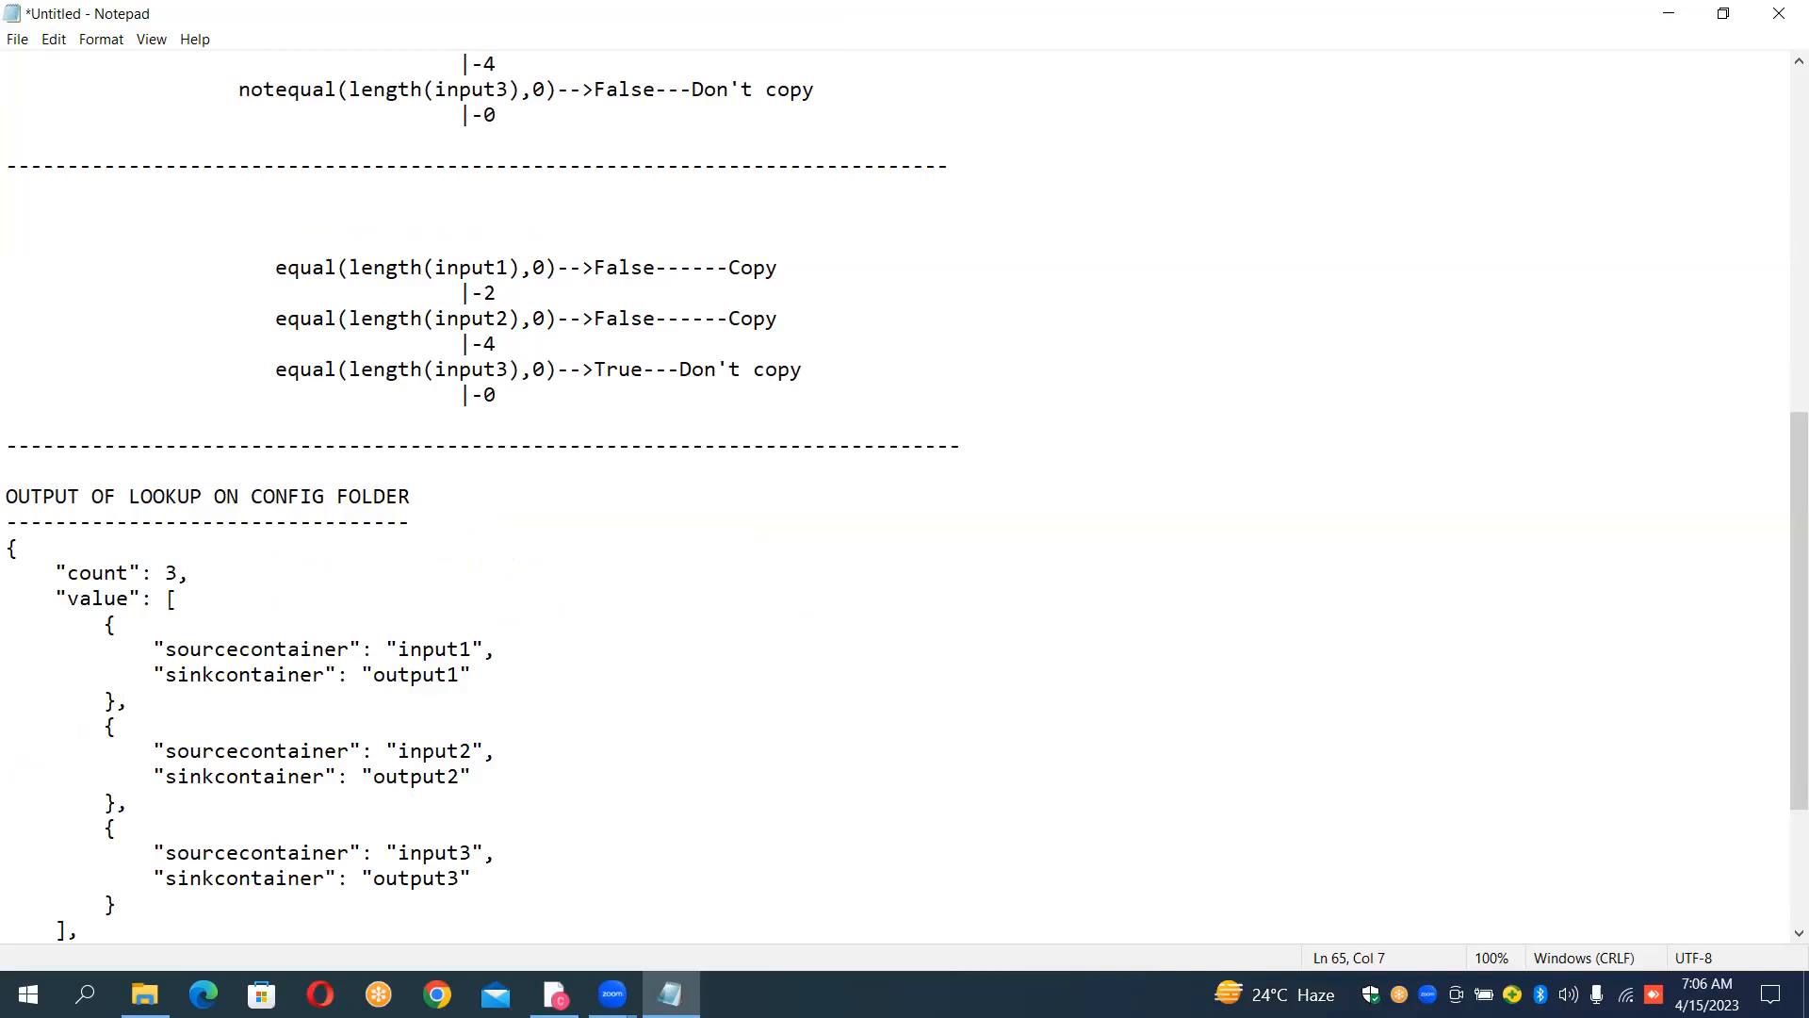
{"action": "key", "text": "Return"}
{"action": "key", "text": "Return"}
{"action": "scroll", "coordinate": [997, 917], "scroll_direction": "down", "scroll_amount": 1}
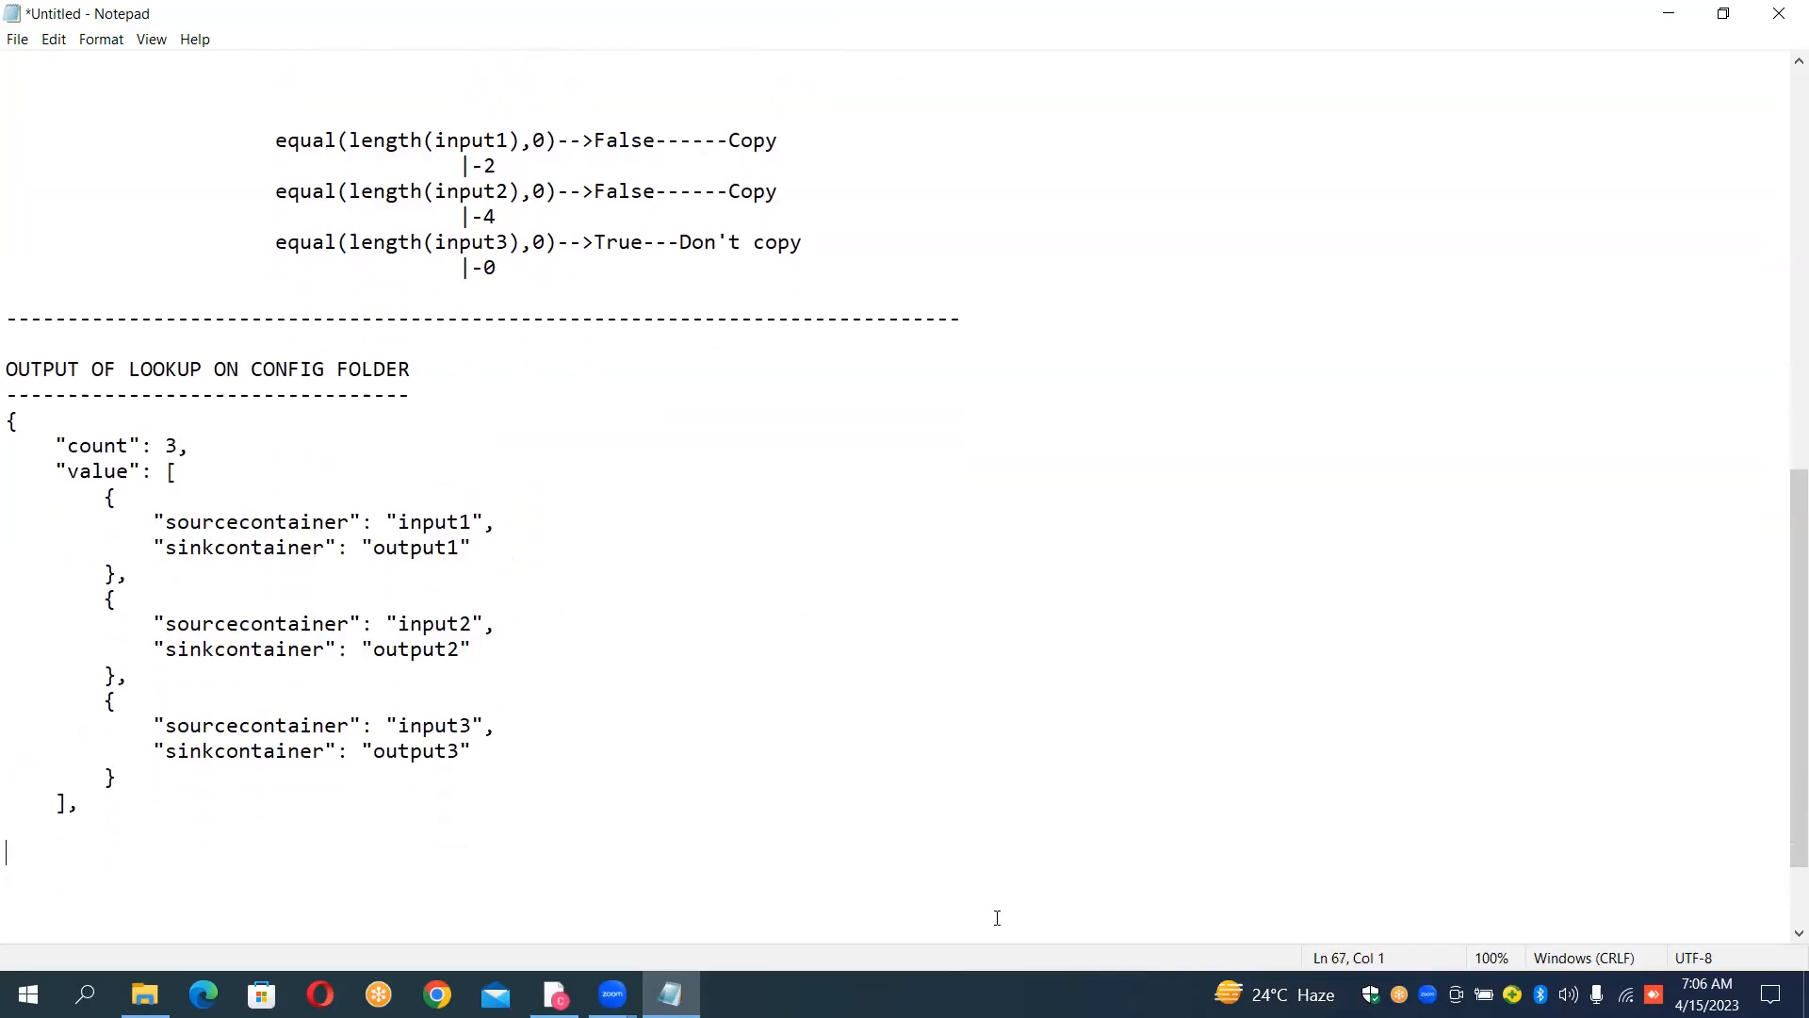
{"action": "type", "text": "-----------------------------------------"}
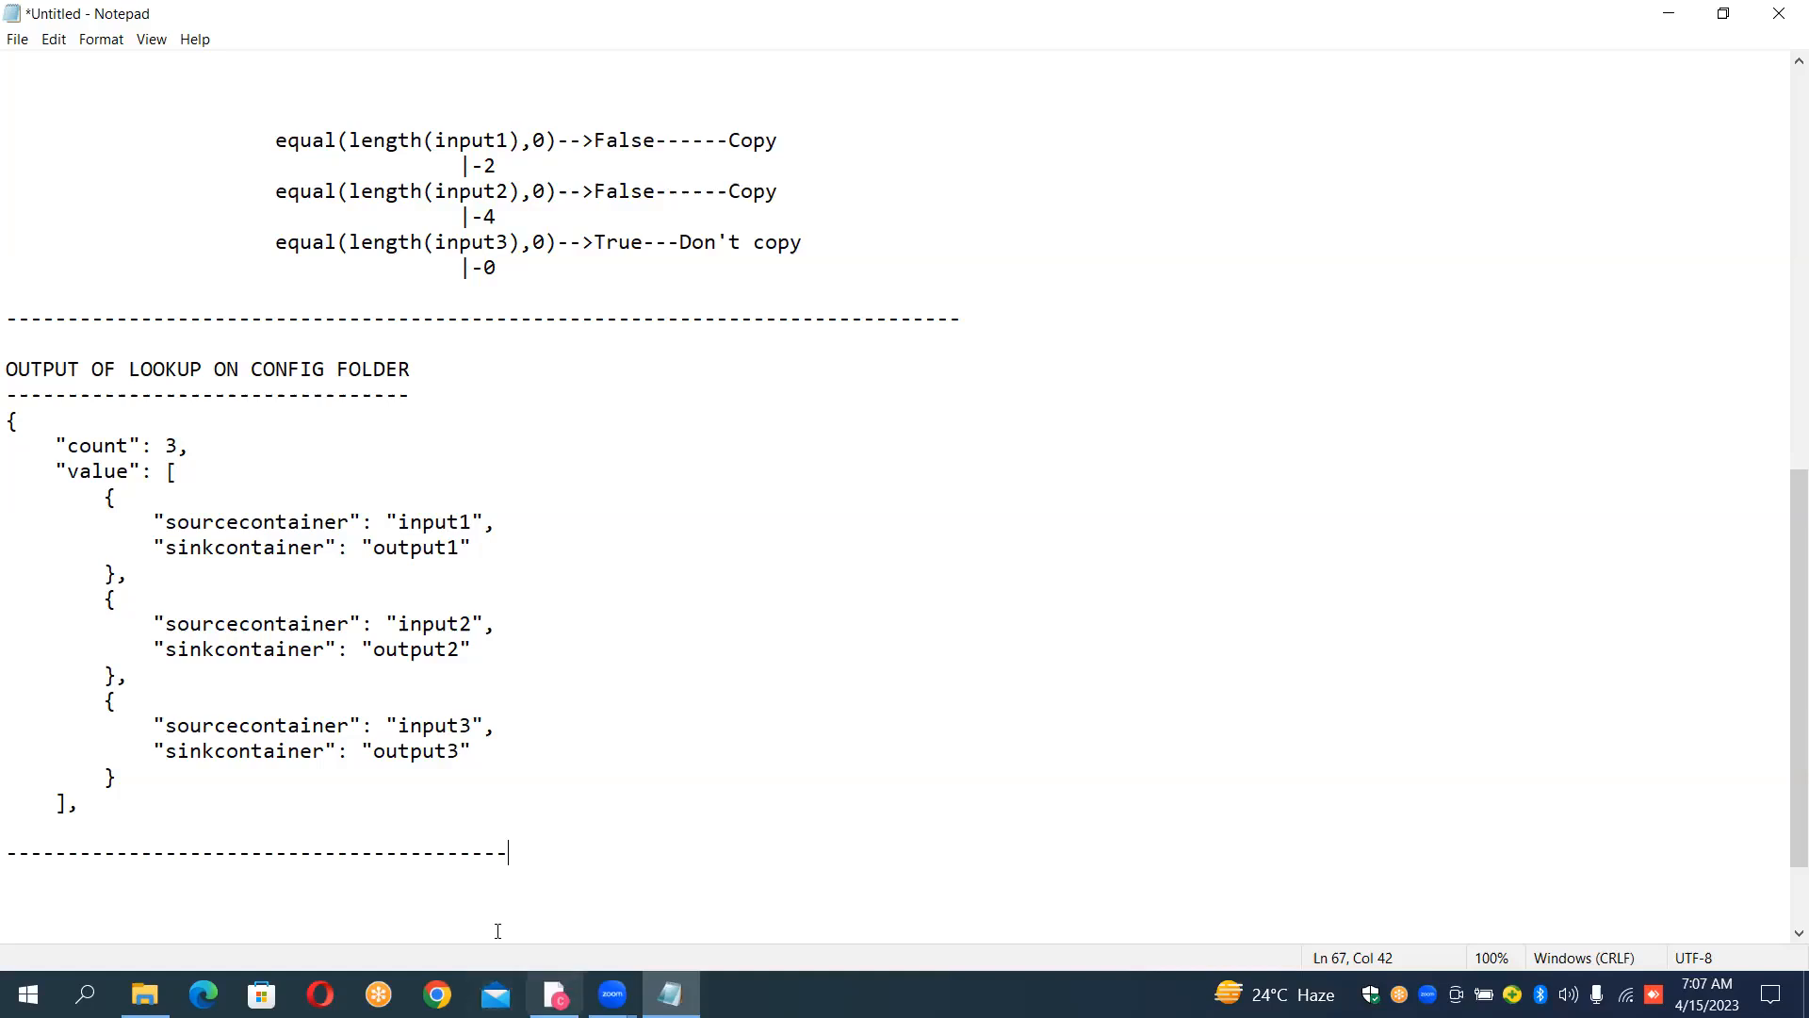
Step: Review the notequal(length()) and equal(length()) copy conditions for input1, input2 and input3 in the notes
{"action": "key", "text": "alt+Tab"}
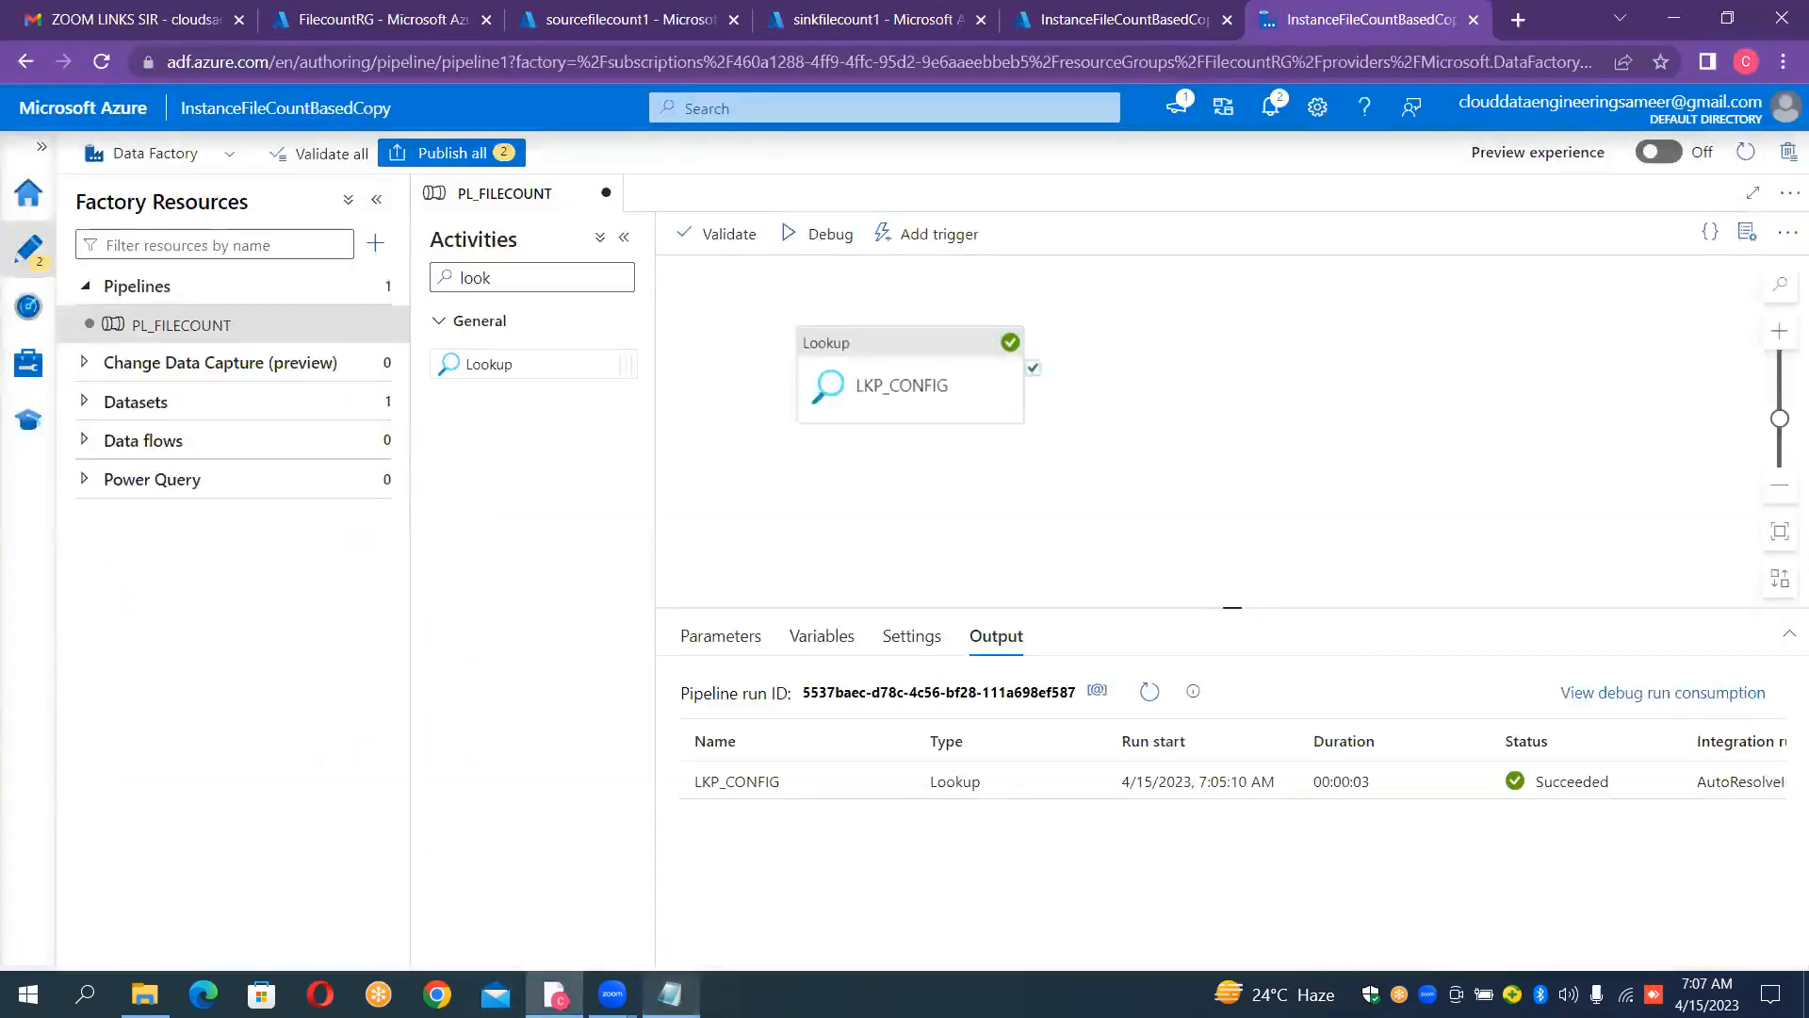
{"action": "key", "text": "alt+Tab"}
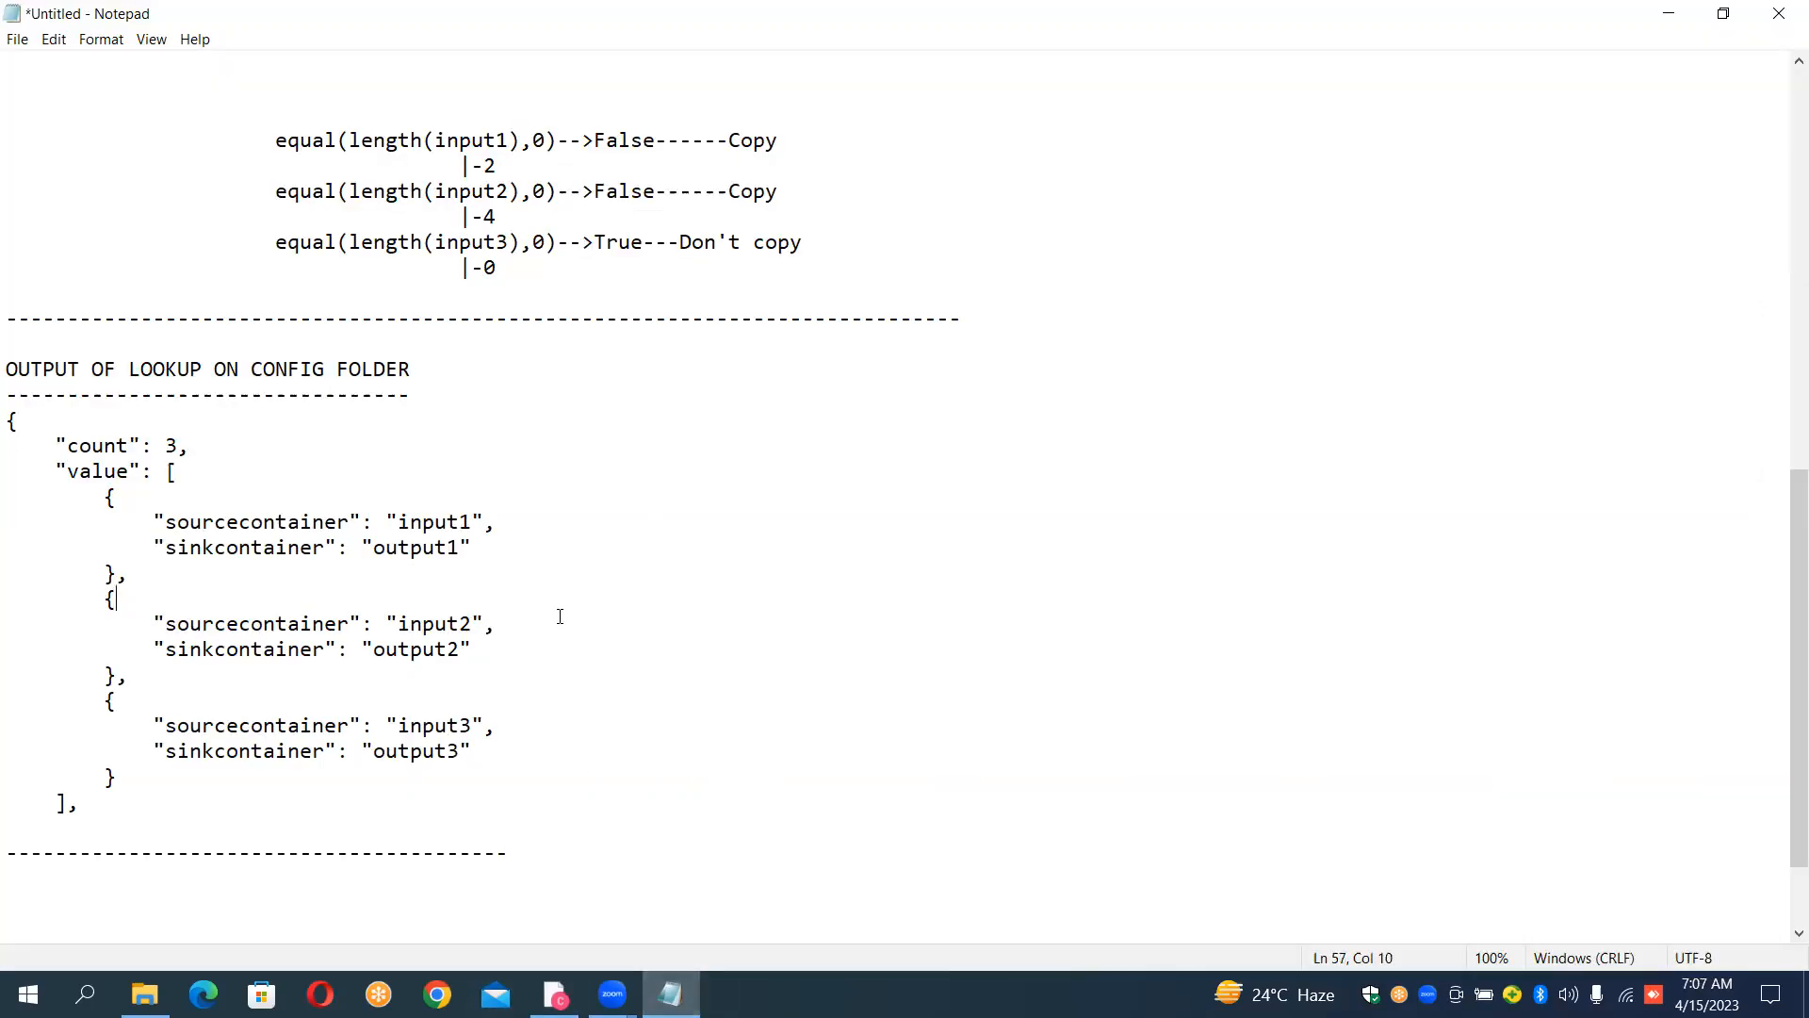
{"action": "key", "text": "Up"}
{"action": "key", "text": "Up"}
{"action": "key", "text": "Up"}
{"action": "key", "text": "Up"}
{"action": "key", "text": "Up"}
{"action": "key", "text": "Up"}
{"action": "key", "text": "Up"}
{"action": "key", "text": "Up"}
{"action": "key", "text": "Up"}
{"action": "key", "text": "Up"}
{"action": "key", "text": "Up"}
{"action": "key", "text": "Up"}
{"action": "key", "text": "Up"}
{"action": "key", "text": "Up"}
{"action": "key", "text": "Up"}
{"action": "key", "text": "Up"}
{"action": "key", "text": "Up"}
{"action": "key", "text": "Up"}
{"action": "key", "text": "Up"}
{"action": "key", "text": "Up"}
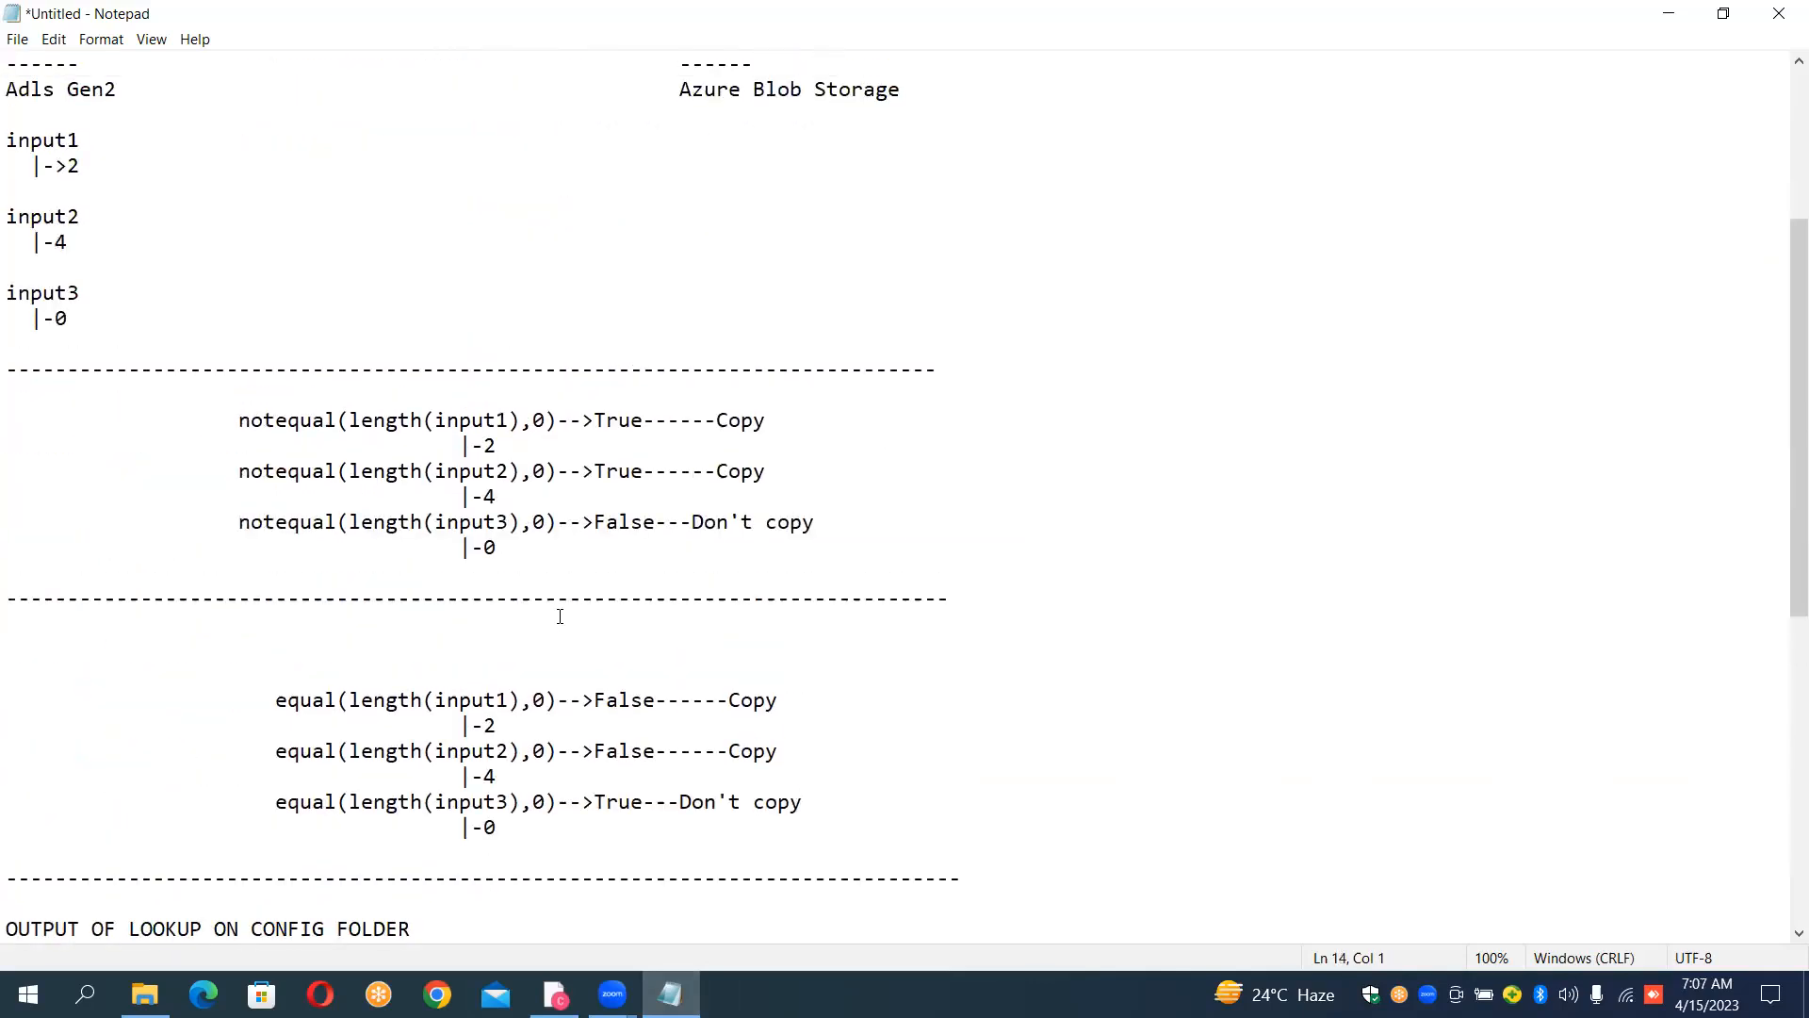
{"action": "left_click", "coordinate": [388, 417]}
{"action": "key", "text": "Down"}
{"action": "key", "text": "Down"}
{"action": "key", "text": "Down"}
{"action": "key", "text": "Down"}
{"action": "key", "text": "Down"}
{"action": "key", "text": "Down"}
{"action": "key", "text": "Up"}
{"action": "key", "text": "Up"}
{"action": "key", "text": "Up"}
{"action": "key", "text": "Up"}
{"action": "key", "text": "Up"}
{"action": "key", "text": "Up"}
{"action": "key", "text": "shift+Down"}
{"action": "key", "text": "shift+Down"}
{"action": "key", "text": "shift+Down"}
{"action": "key", "text": "shift+Down"}
{"action": "key", "text": "shift+Down"}
{"action": "key", "text": "shift+Down"}
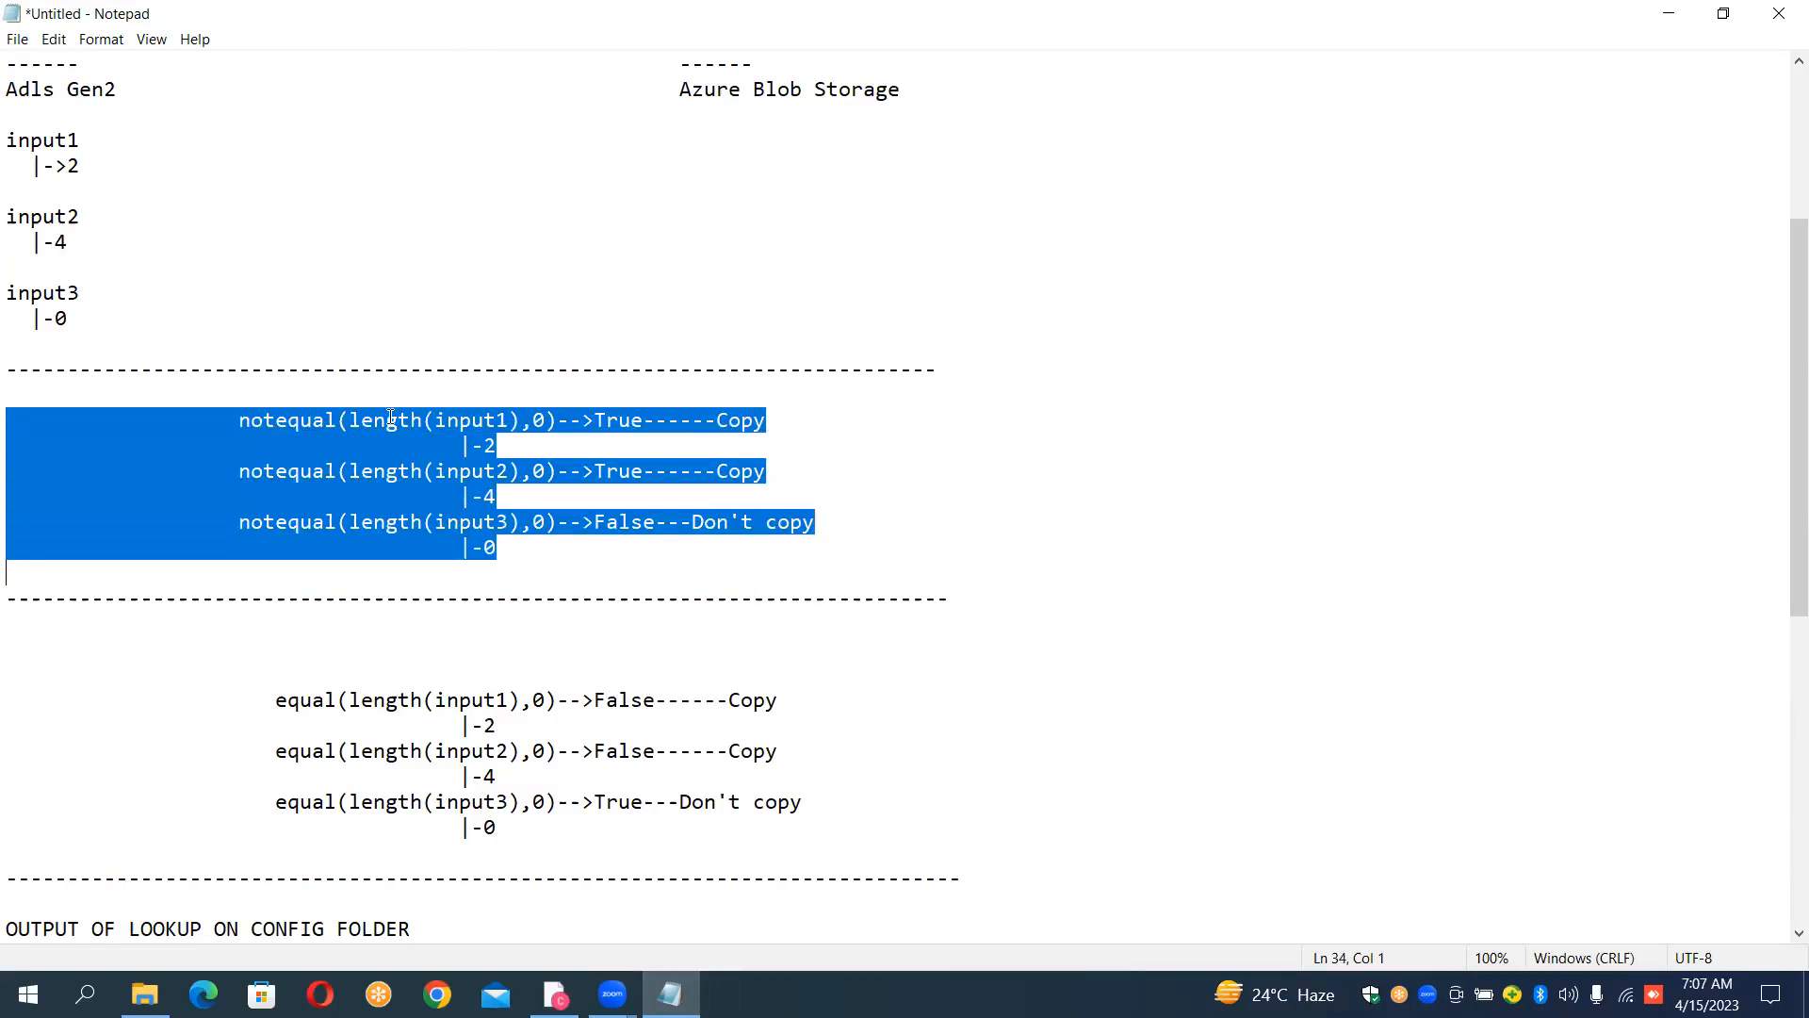
{"action": "key", "text": "Up"}
{"action": "key", "text": "Up"}
{"action": "key", "text": "Up"}
{"action": "key", "text": "Up"}
{"action": "key", "text": "Up"}
{"action": "key", "text": "Up"}
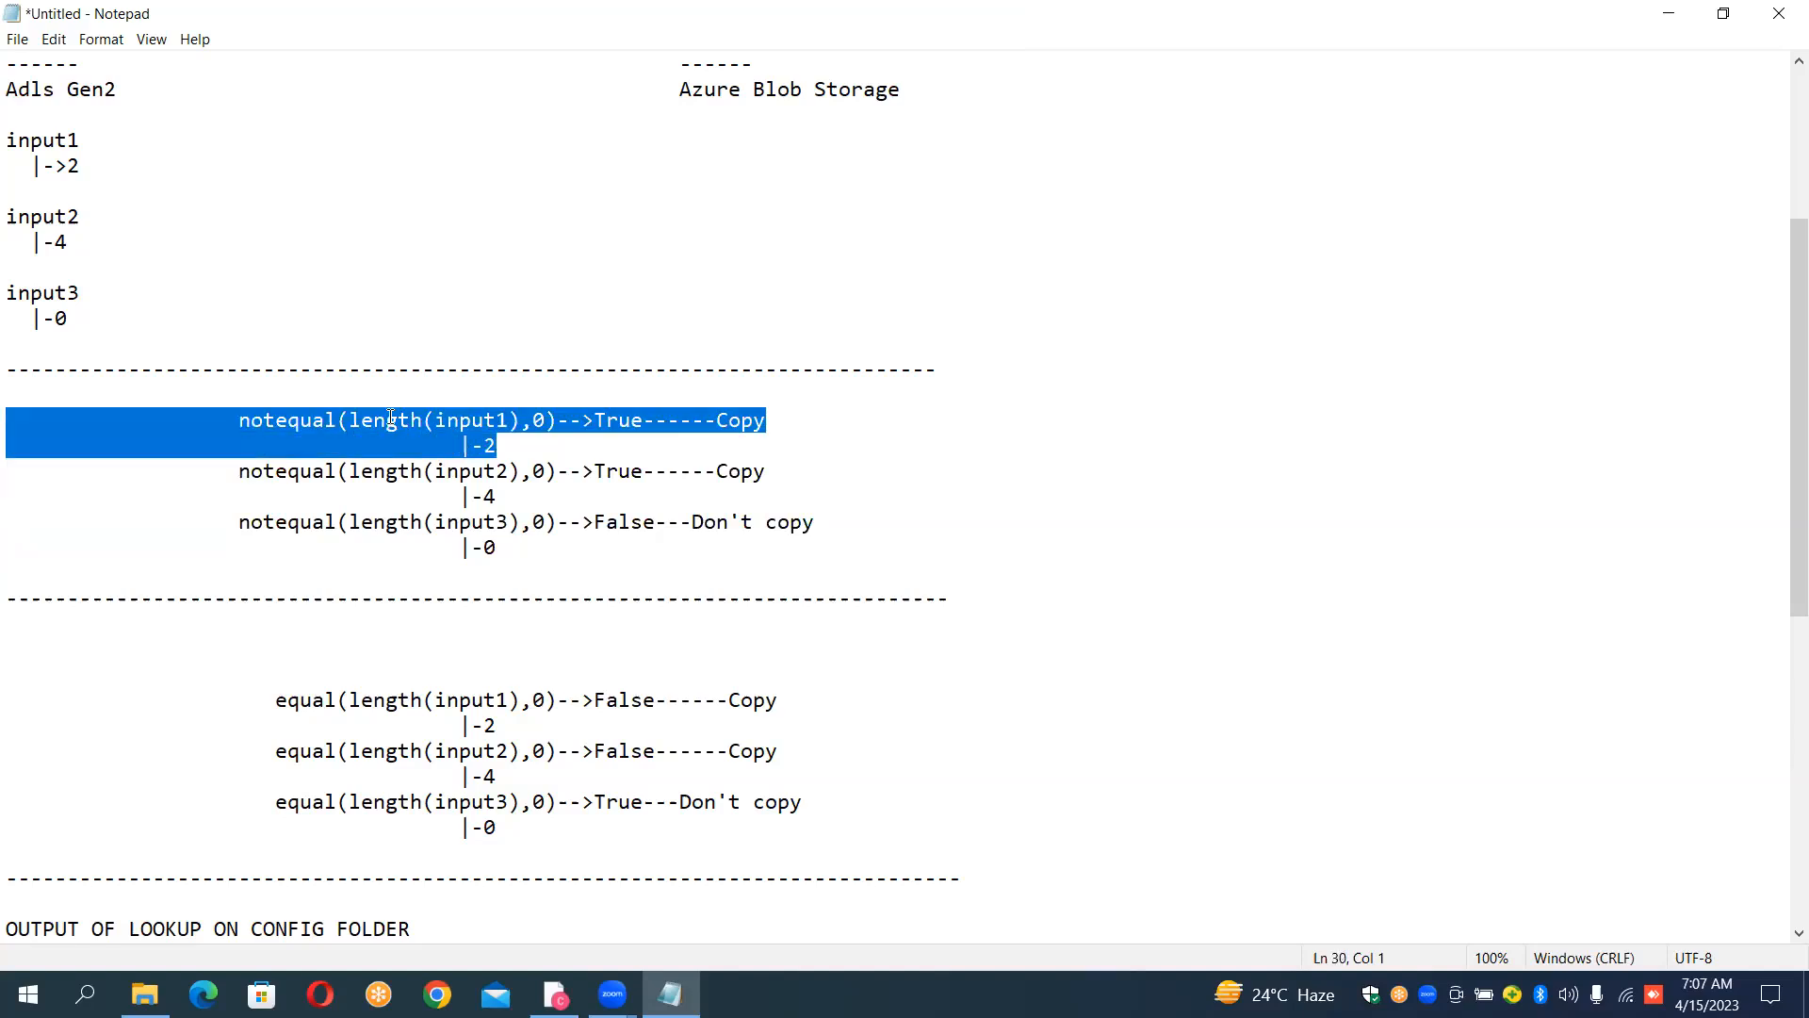
{"action": "key", "text": "shift+Down"}
{"action": "key", "text": "shift+Down"}
{"action": "key", "text": "shift+Down"}
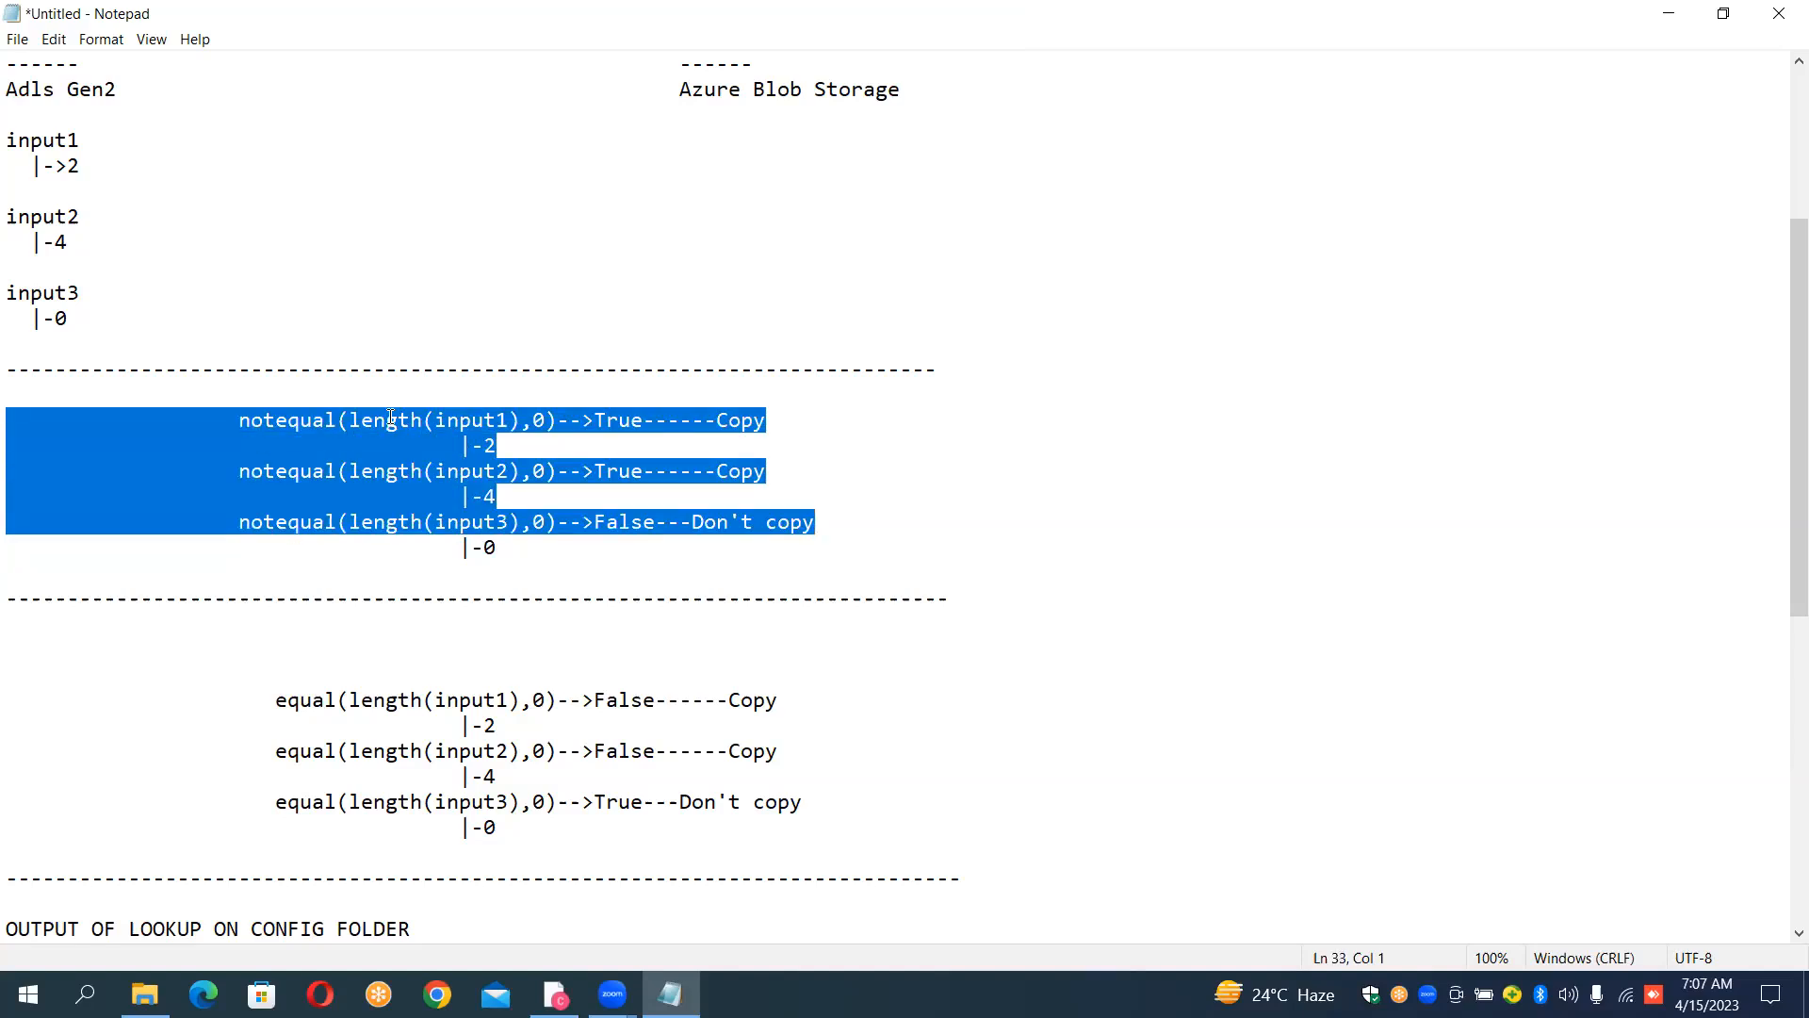
{"action": "key", "text": "Down"}
{"action": "key", "text": "Down"}
{"action": "key", "text": "Down"}
{"action": "key", "text": "Down"}
{"action": "key", "text": "Down"}
{"action": "key", "text": "Down"}
{"action": "key", "text": "Down"}
{"action": "key", "text": "Down"}
{"action": "key", "text": "Down"}
{"action": "key", "text": "Down"}
{"action": "key", "text": "Down"}
{"action": "key", "text": "Down"}
{"action": "key", "text": "Down"}
{"action": "key", "text": "Down"}
{"action": "key", "text": "Down"}
{"action": "key", "text": "Down"}
{"action": "key", "text": "Down"}
{"action": "key", "text": "Down"}
{"action": "key", "text": "Down"}
{"action": "key", "text": "Down"}
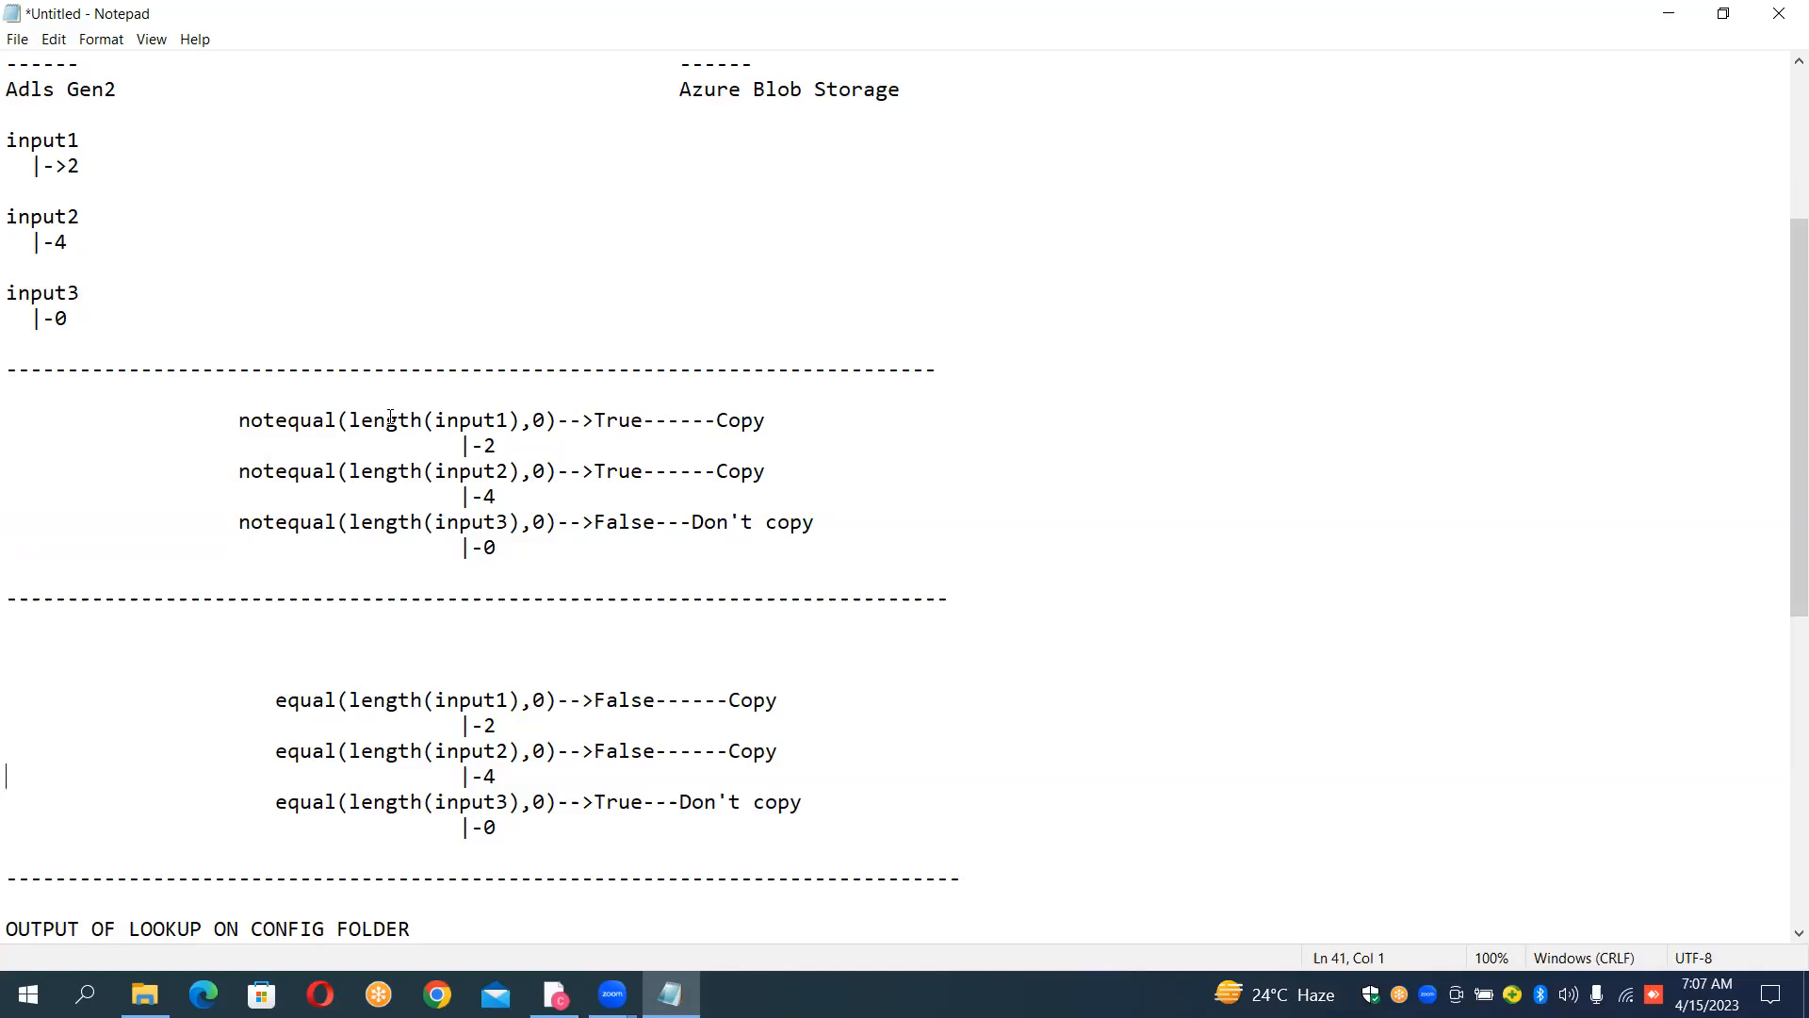
Step: Examine the sourcecontainer and sinkcontainer pairs in the pasted lookup output one by one
{"action": "key", "text": "Down"}
{"action": "key", "text": "Down"}
{"action": "key", "text": "Down"}
{"action": "key", "text": "Down"}
{"action": "key", "text": "Down"}
{"action": "key", "text": "Down"}
{"action": "key", "text": "Up"}
{"action": "key", "text": "Up"}
{"action": "key", "text": "Up"}
{"action": "key", "text": "Up"}
{"action": "key", "text": "Up"}
{"action": "key", "text": "Up"}
{"action": "key", "text": "Up"}
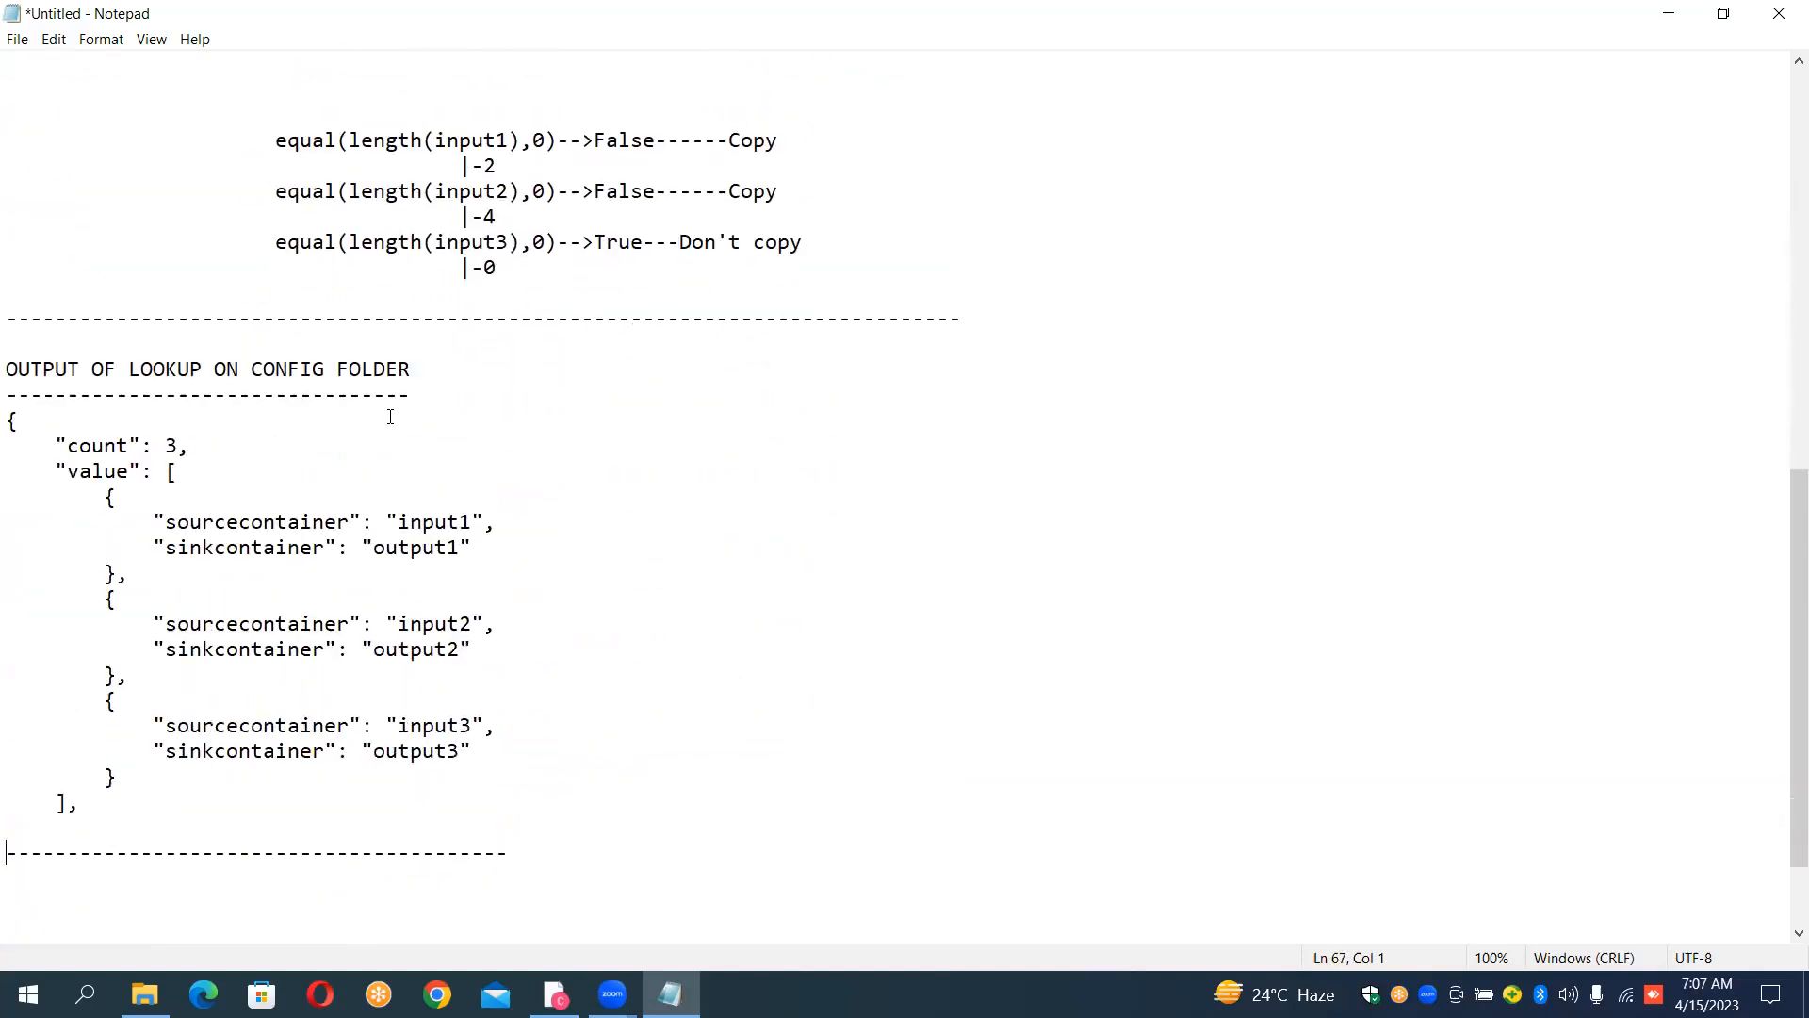
{"action": "key", "text": "Up"}
{"action": "key", "text": "Up"}
{"action": "key", "text": "Up"}
{"action": "key", "text": "Up"}
{"action": "key", "text": "Up"}
{"action": "key", "text": "Up"}
{"action": "key", "text": "Up"}
{"action": "key", "text": "shift+Down"}
{"action": "key", "text": "shift+Down"}
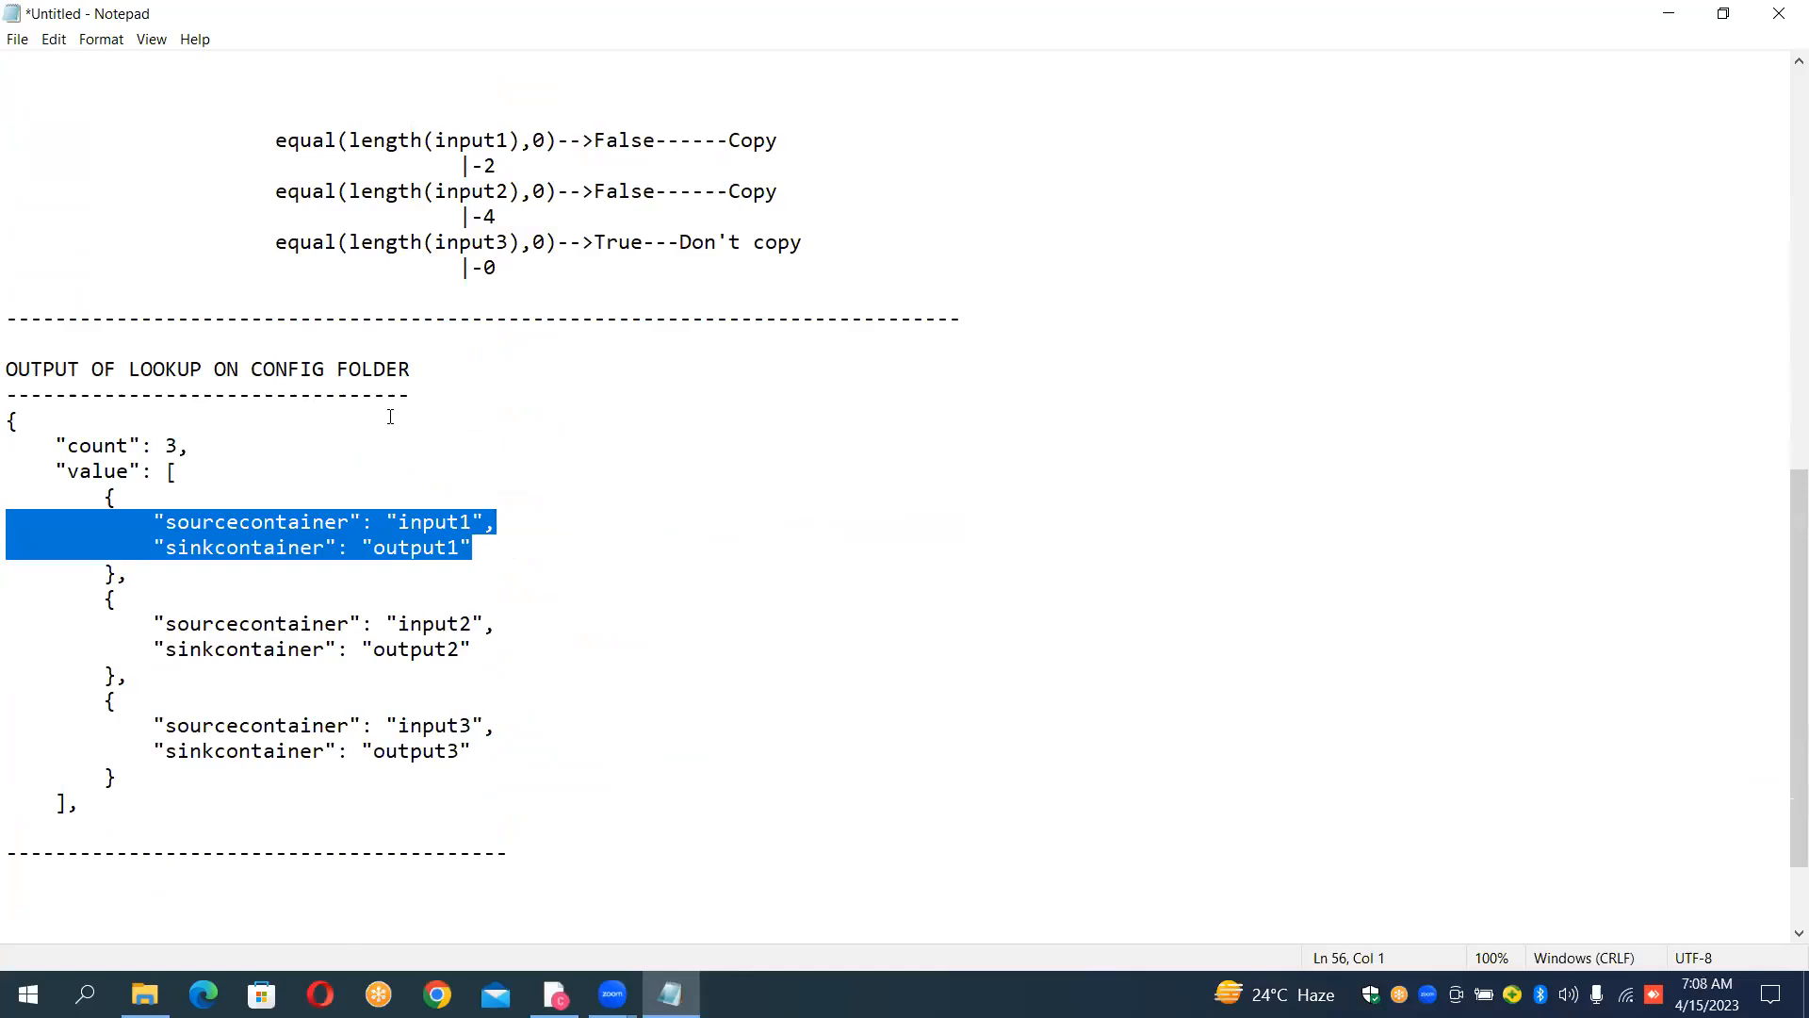
{"action": "key", "text": "Down"}
{"action": "key", "text": "Down"}
{"action": "key", "text": "shift+Down"}
{"action": "key", "text": "shift+Down"}
{"action": "key", "text": "shift+Down"}
{"action": "key", "text": "Down"}
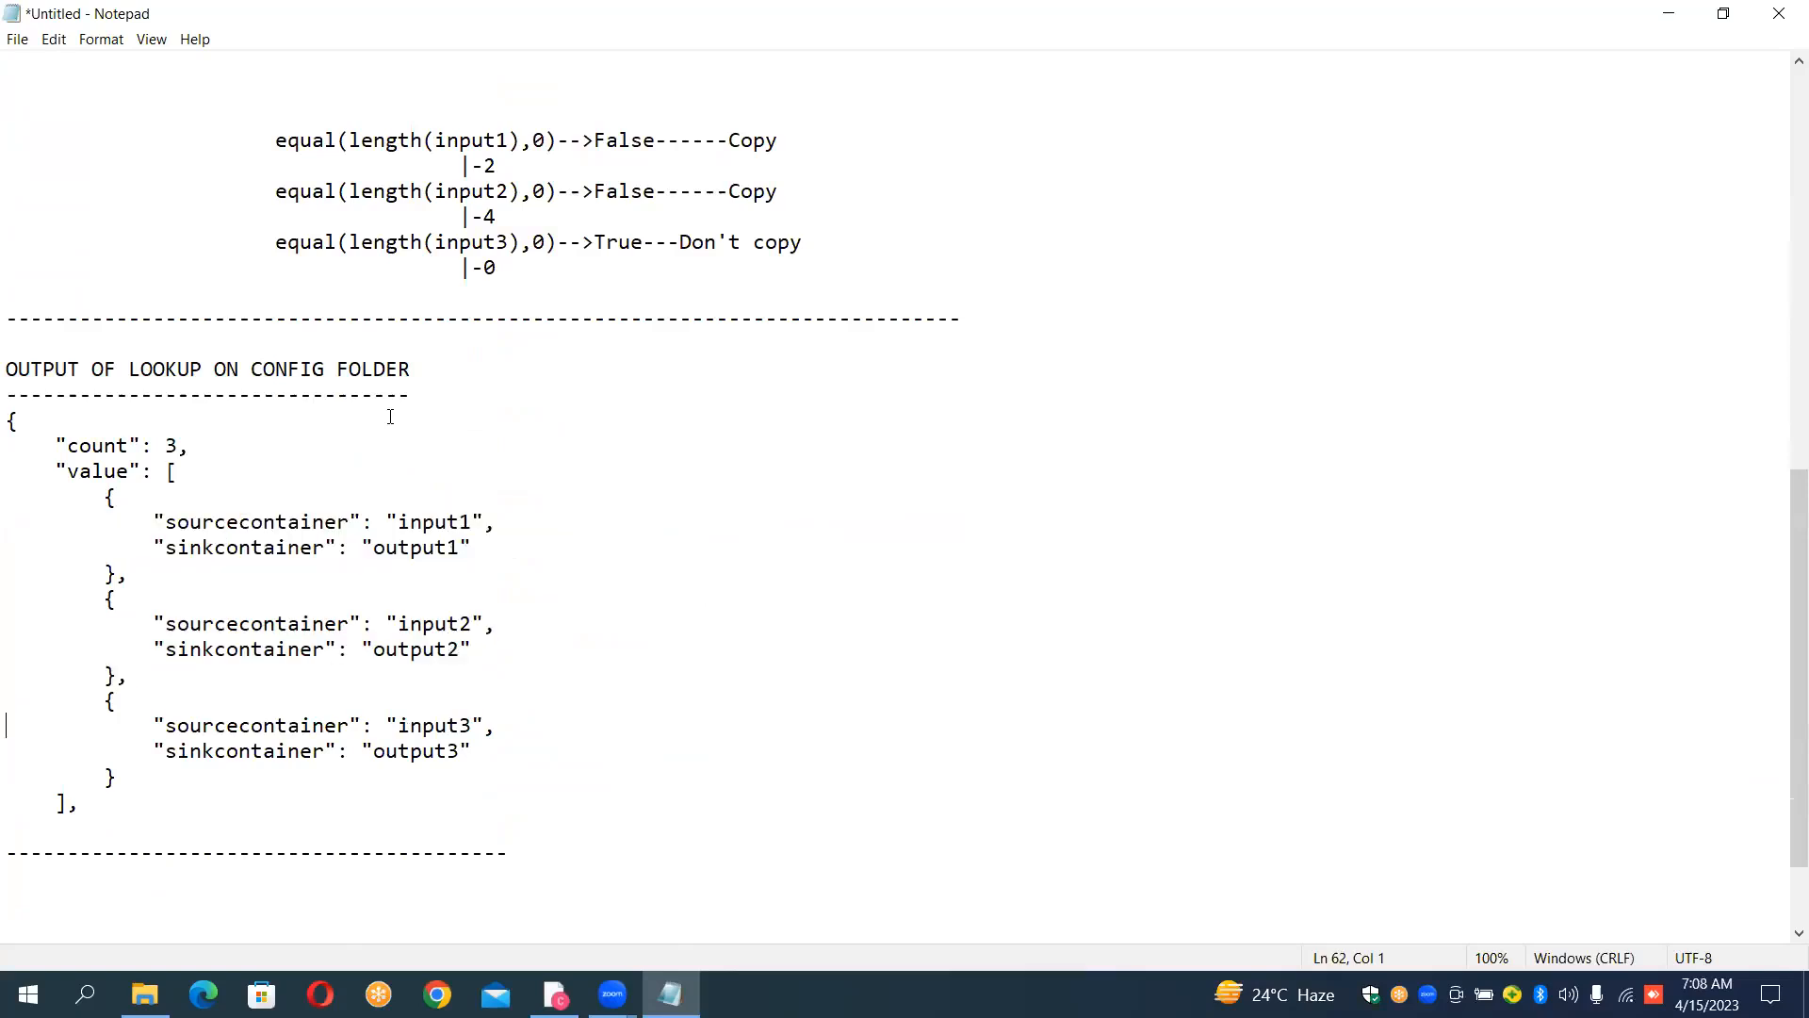
{"action": "key", "text": "shift+Down"}
{"action": "key", "text": "shift+Down"}
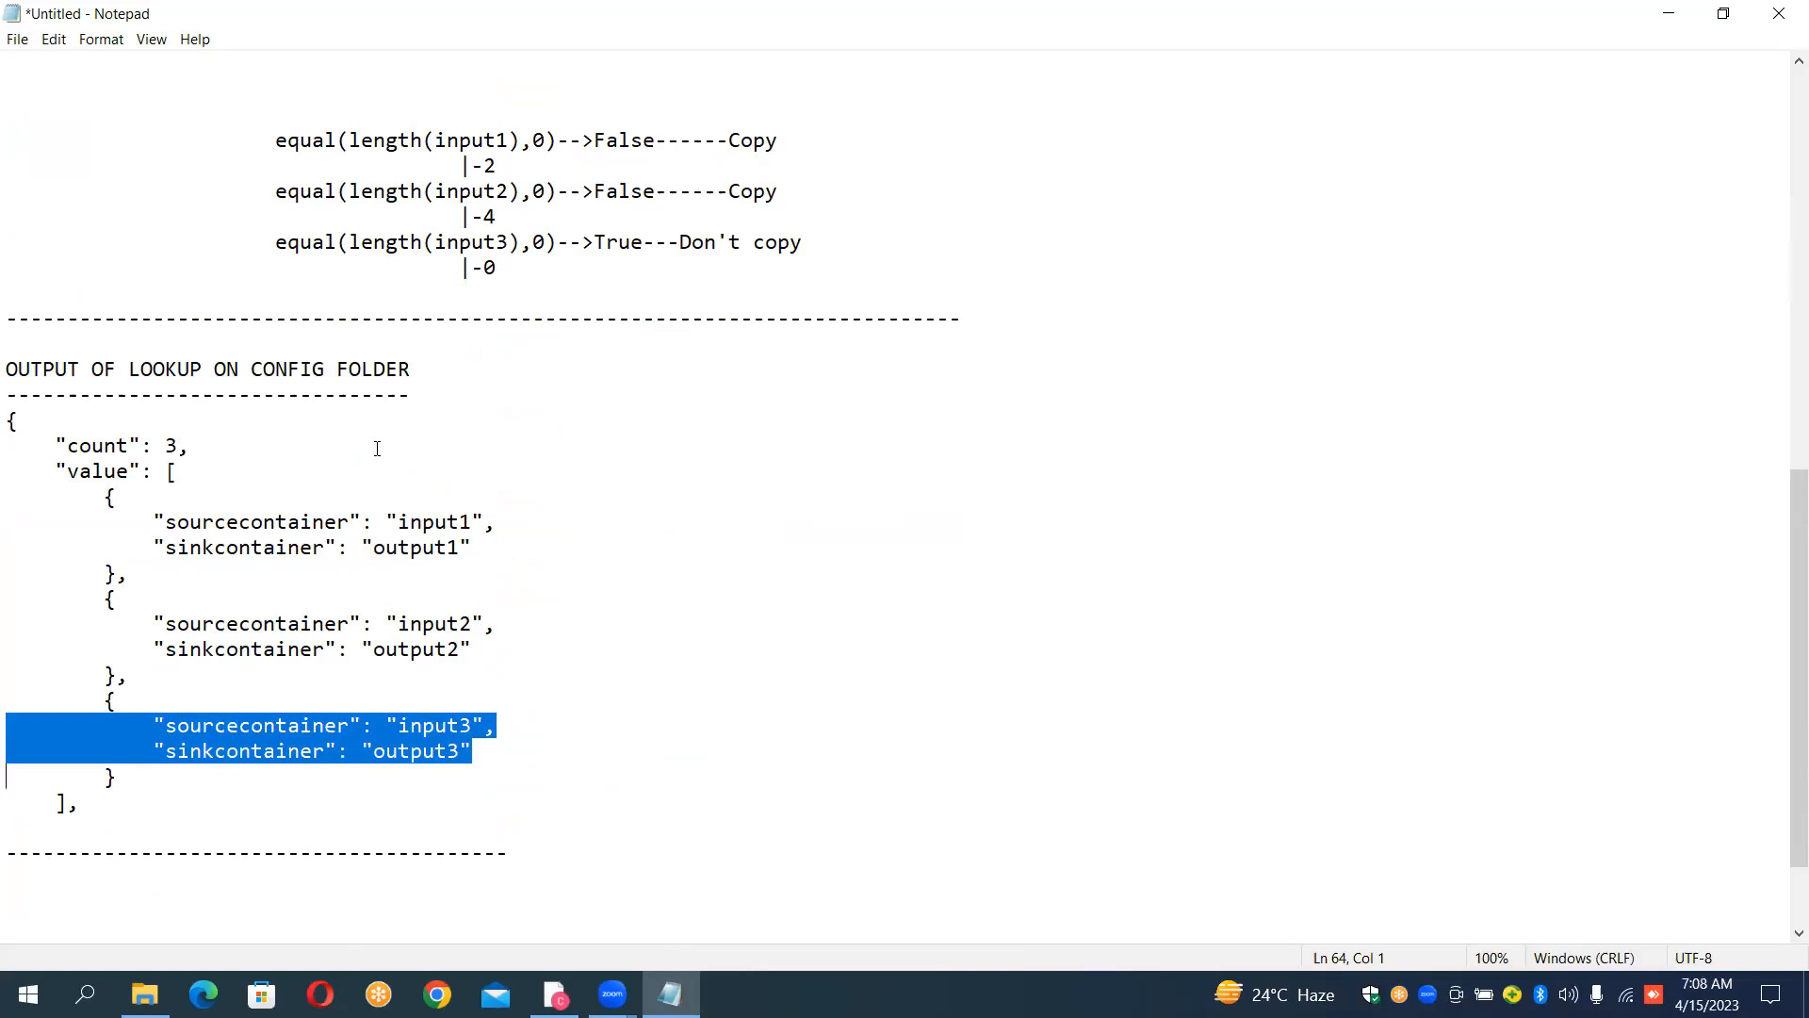
Step: Annotate the "count" line of the lookup output with a long dashed arrow followed by "Input--ForEach"
{"action": "left_click", "coordinate": [373, 449]}
{"action": "type", "text": "-------------------------------------->Inputy"}
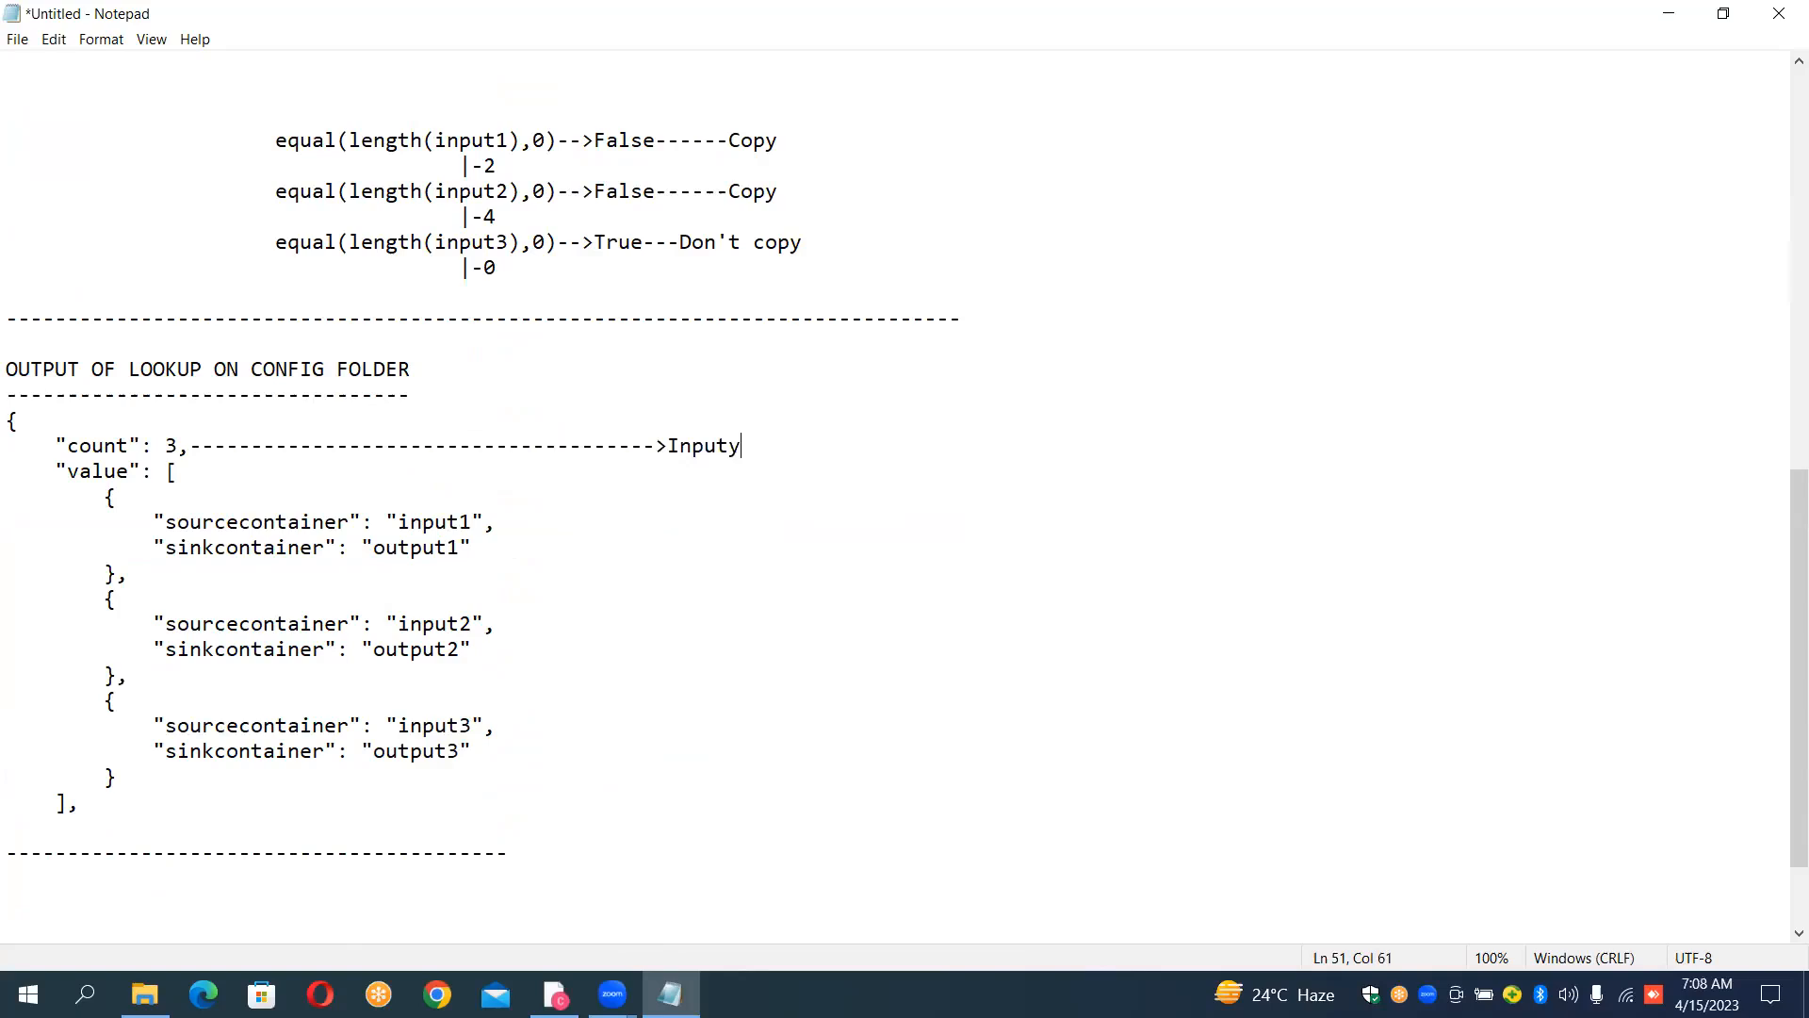
{"action": "key", "text": "BackSpace"}
{"action": "type", "text": "--For"}
{"action": "type", "text": "Ecah"}
{"action": "key", "text": "BackSpace"}
{"action": "key", "text": "BackSpace"}
{"action": "key", "text": "BackSpace"}
{"action": "type", "text": "ach"}
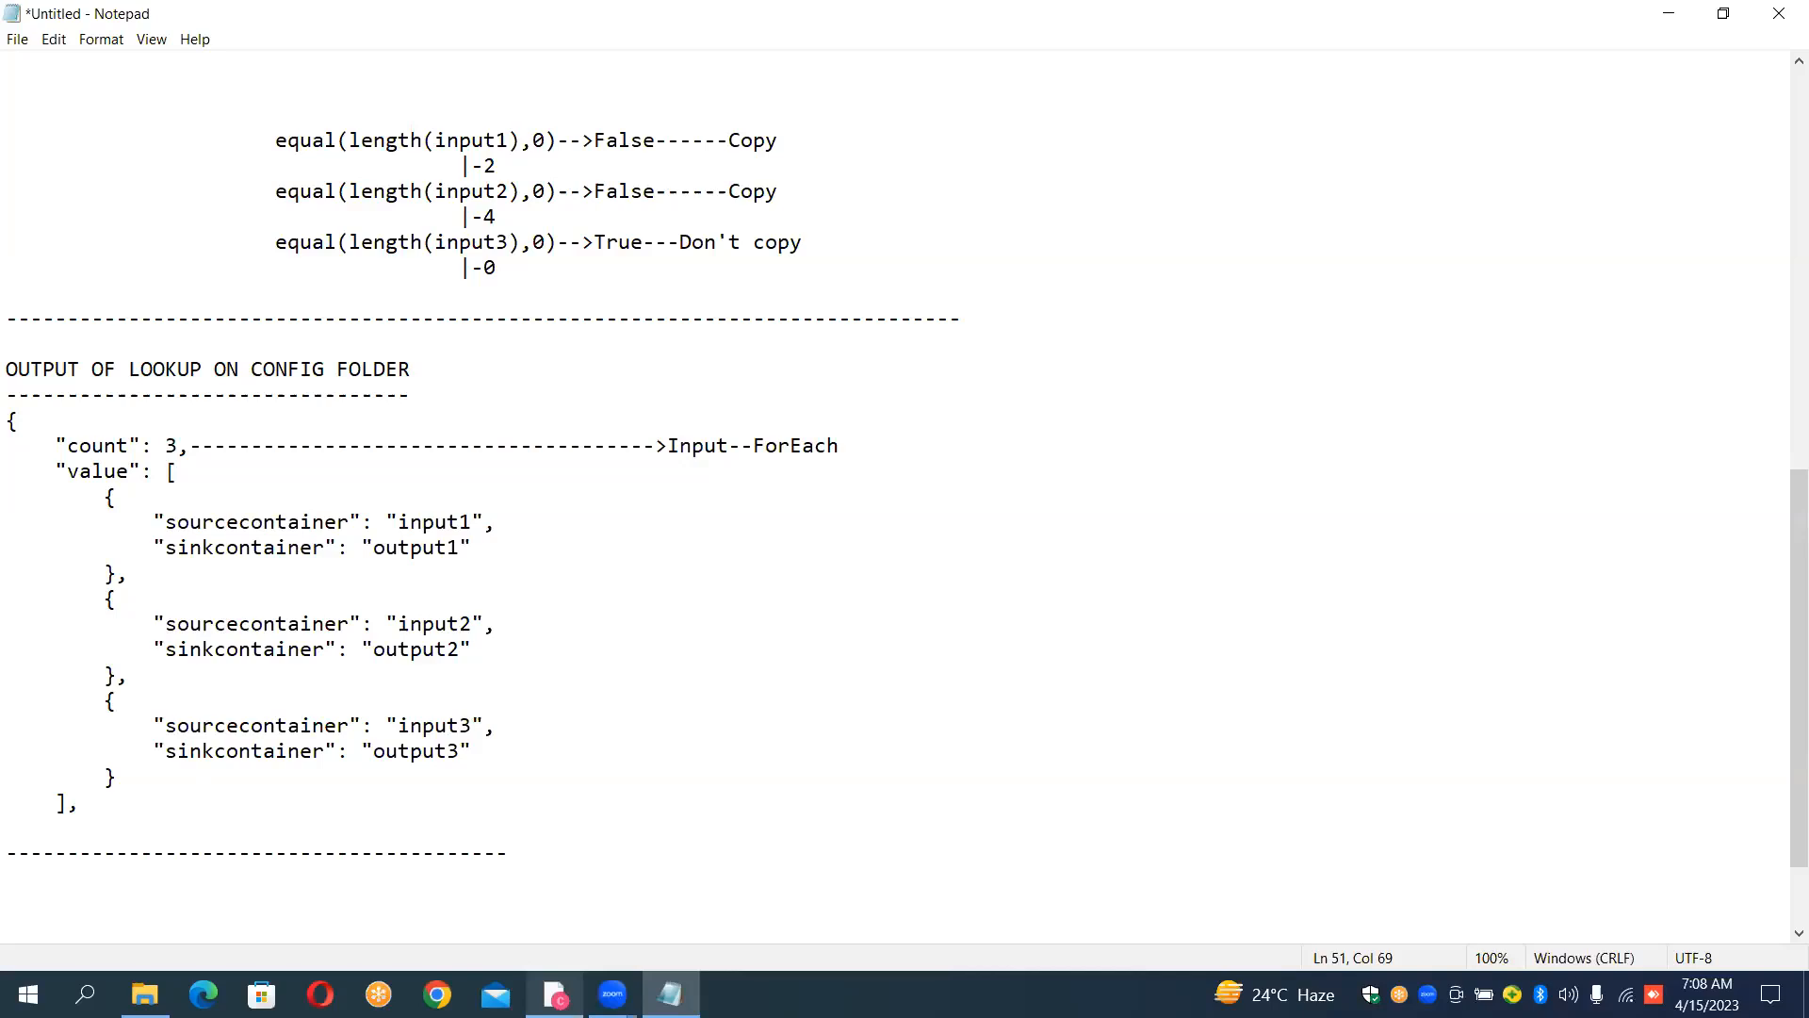
Step: Switch to Azure Data Factory, shift LKP_CONFIG aside, search the activities for "for" and add a ForEach activity beside it
{"action": "mouse_move", "coordinate": [555, 995]}
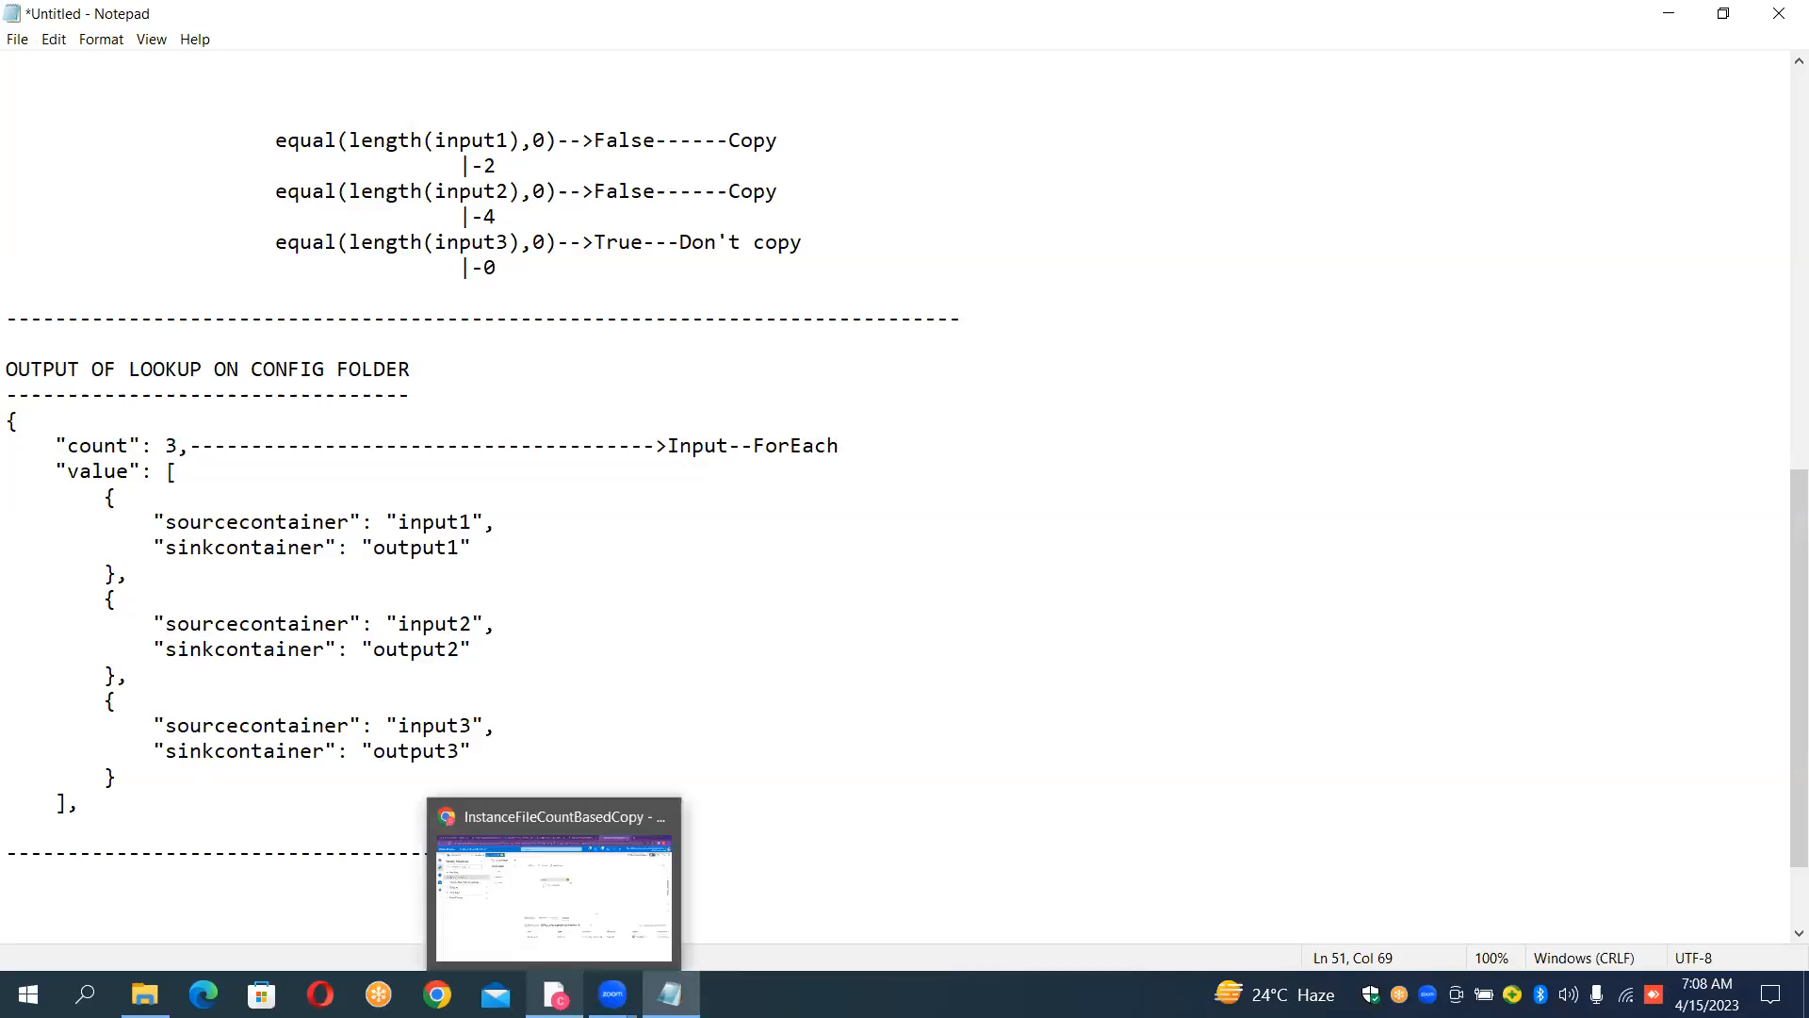
{"action": "left_click", "coordinate": [602, 904]}
{"action": "left_click_drag", "start_coordinate": [871, 352], "coordinate": [751, 329]}
{"action": "left_click", "coordinate": [590, 275]}
{"action": "key", "text": "BackSpace"}
{"action": "key", "text": "BackSpace"}
{"action": "key", "text": "BackSpace"}
{"action": "type", "text": "for"}
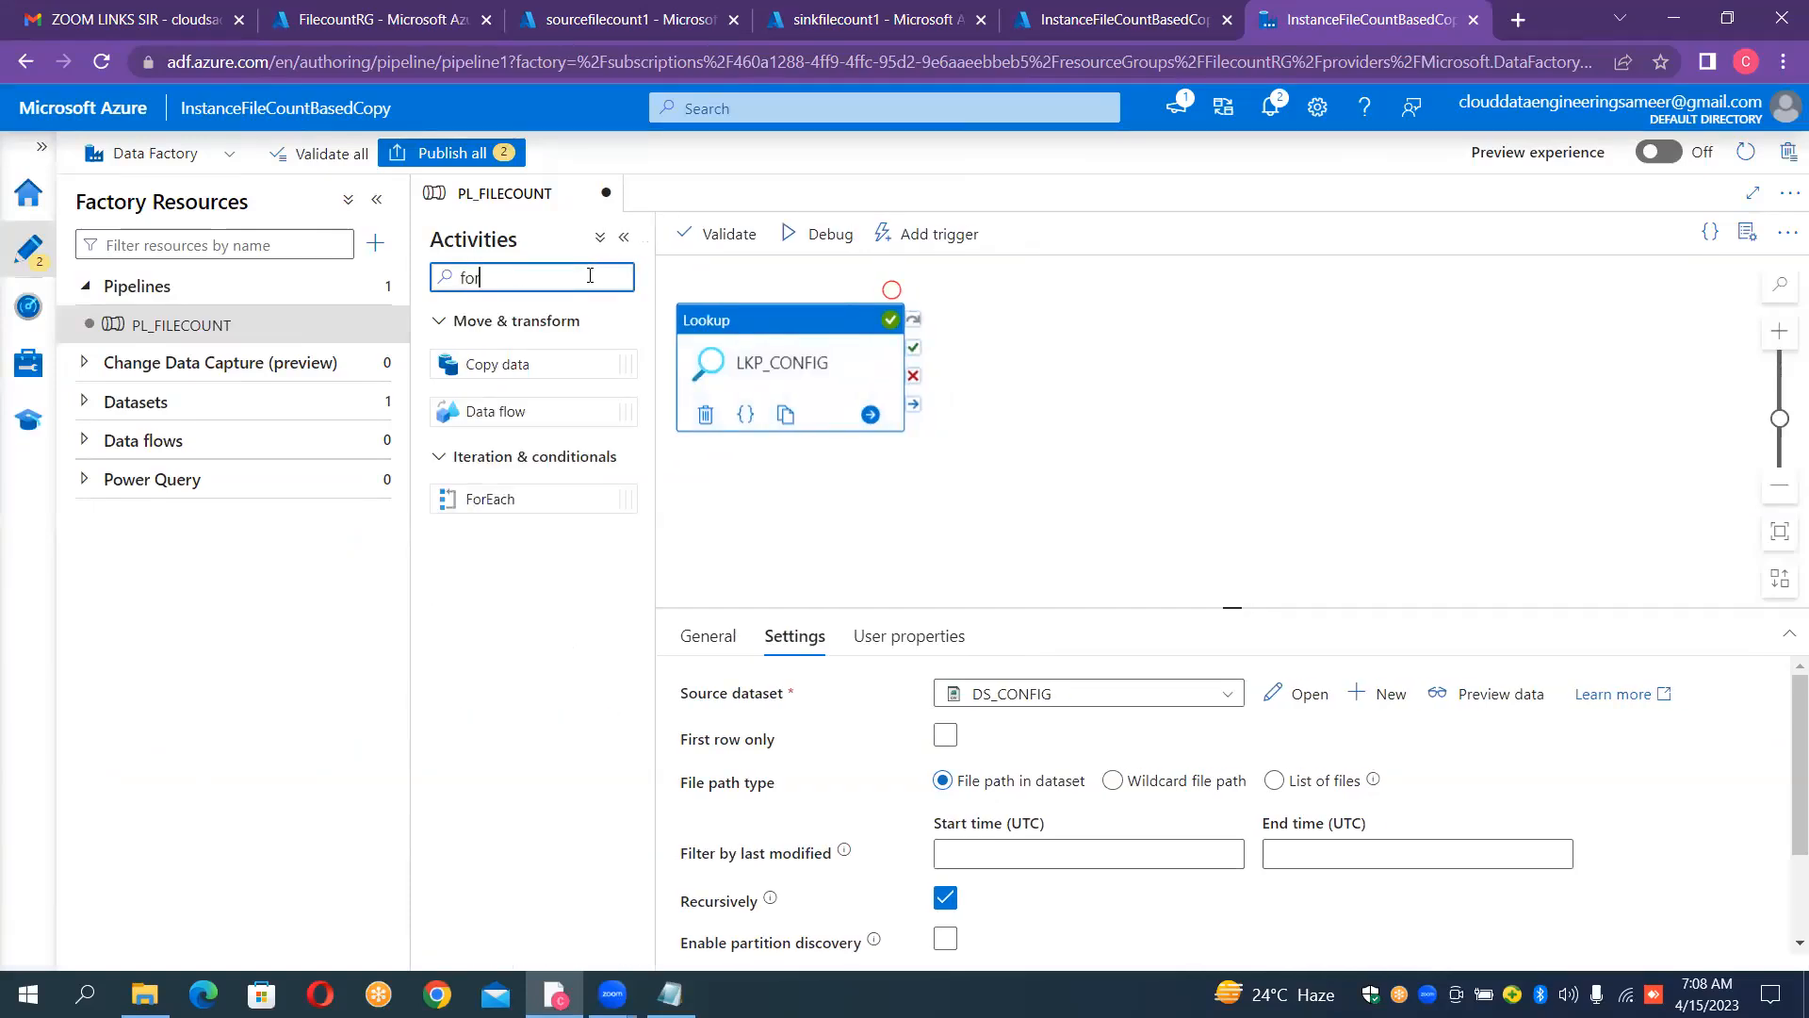
{"action": "left_click_drag", "start_coordinate": [491, 499], "coordinate": [1135, 332]}
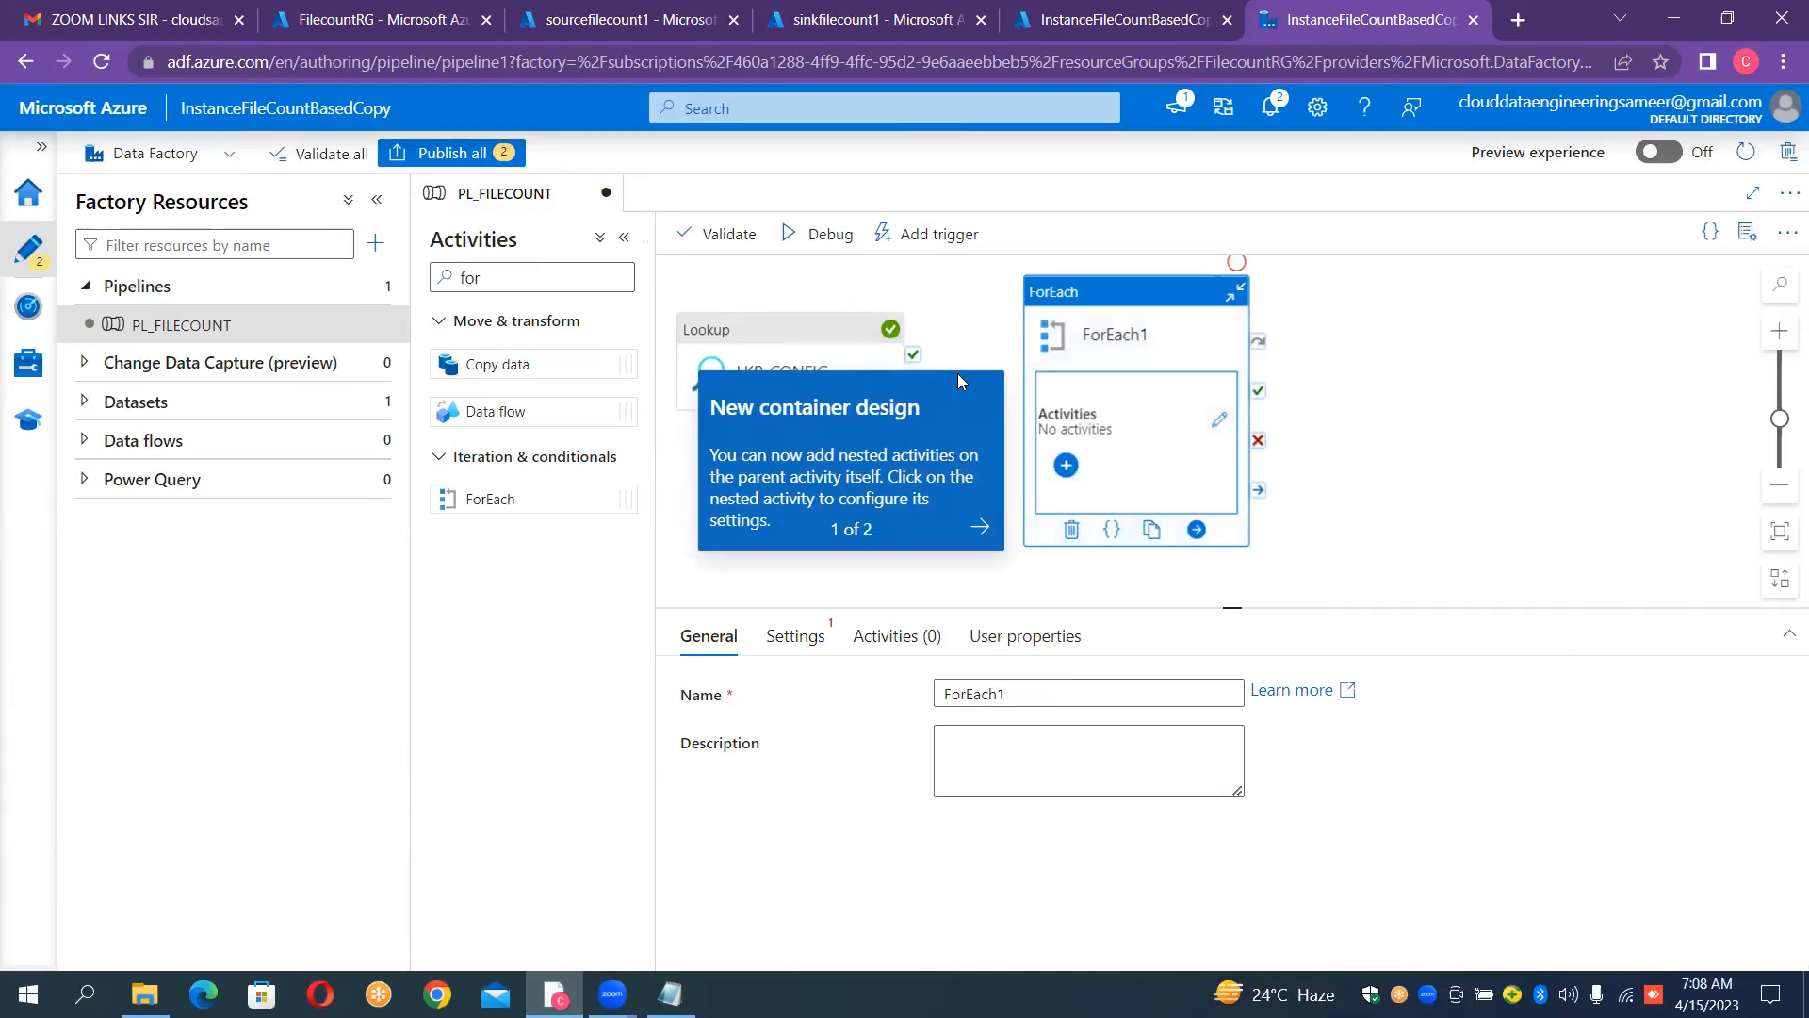
Step: Dismiss the container design tip and connect LKP_CONFIG's success output to the ForEach activity
{"action": "left_click", "coordinate": [1022, 391]}
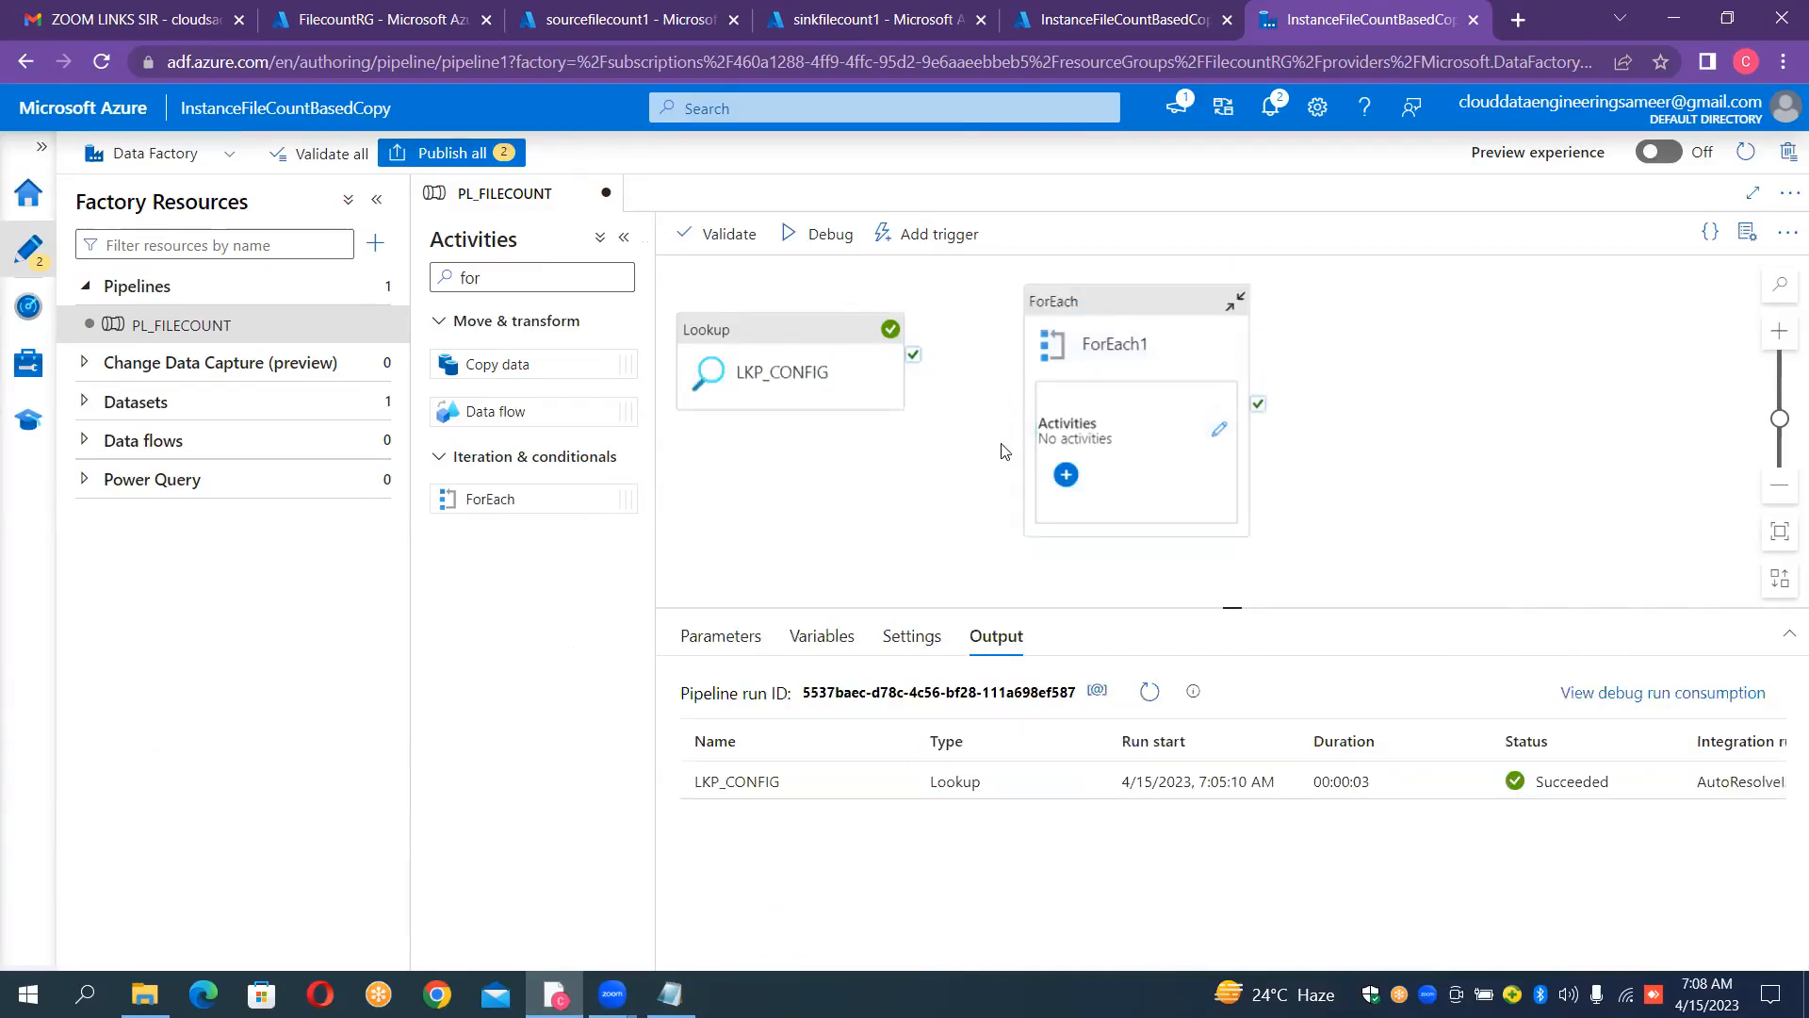
{"action": "left_click", "coordinate": [1071, 307]}
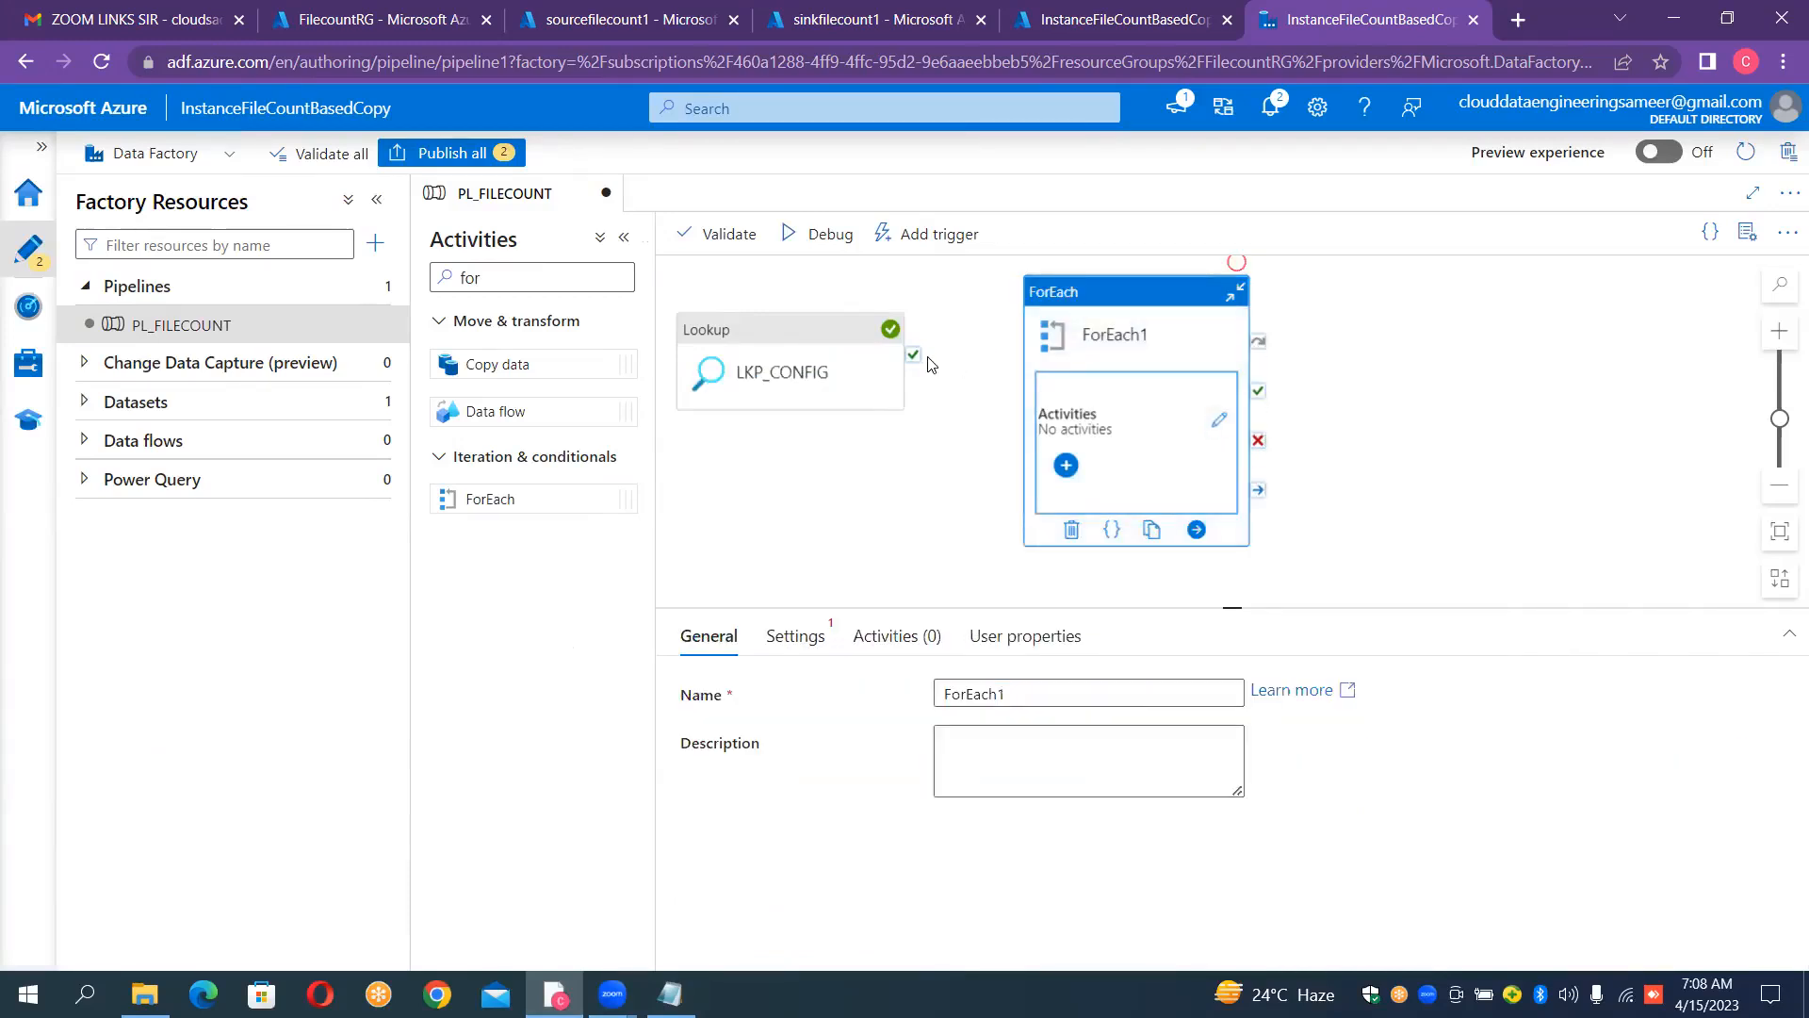
{"action": "left_click_drag", "start_coordinate": [913, 362], "coordinate": [1034, 356]}
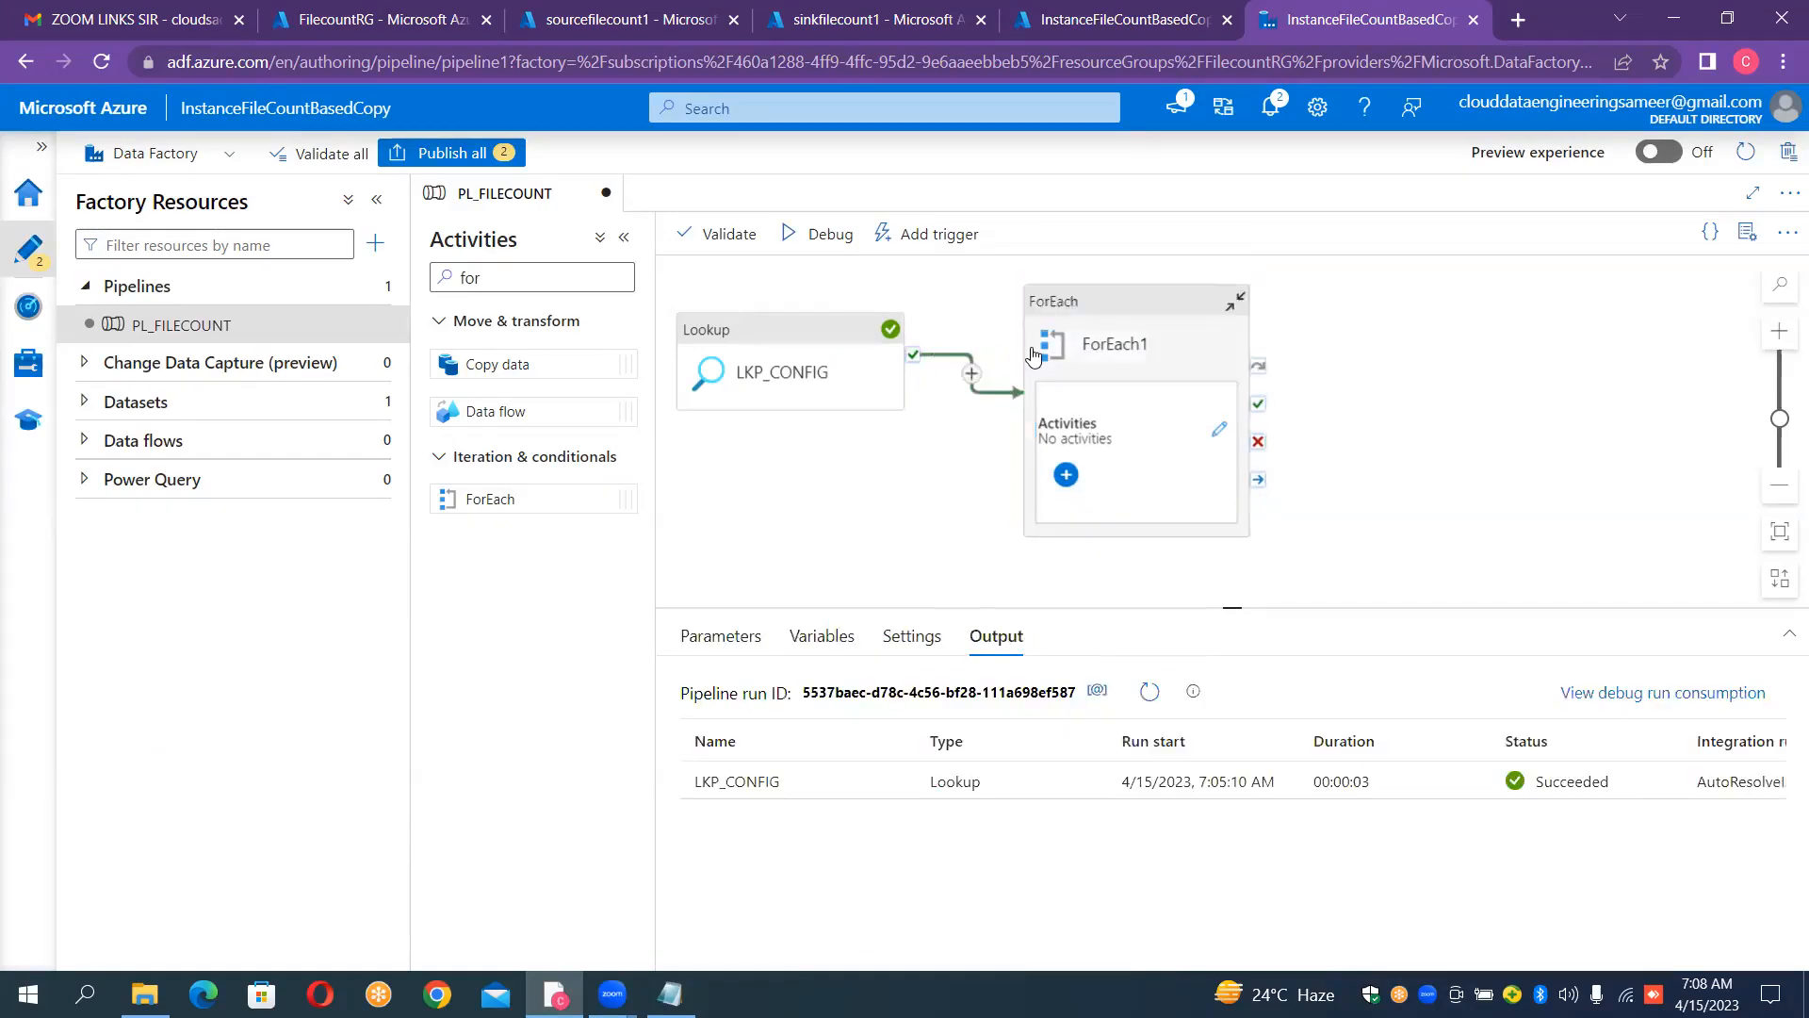
Step: Enable Sequential execution in the ForEach activity's settings
{"action": "left_click", "coordinate": [1091, 310]}
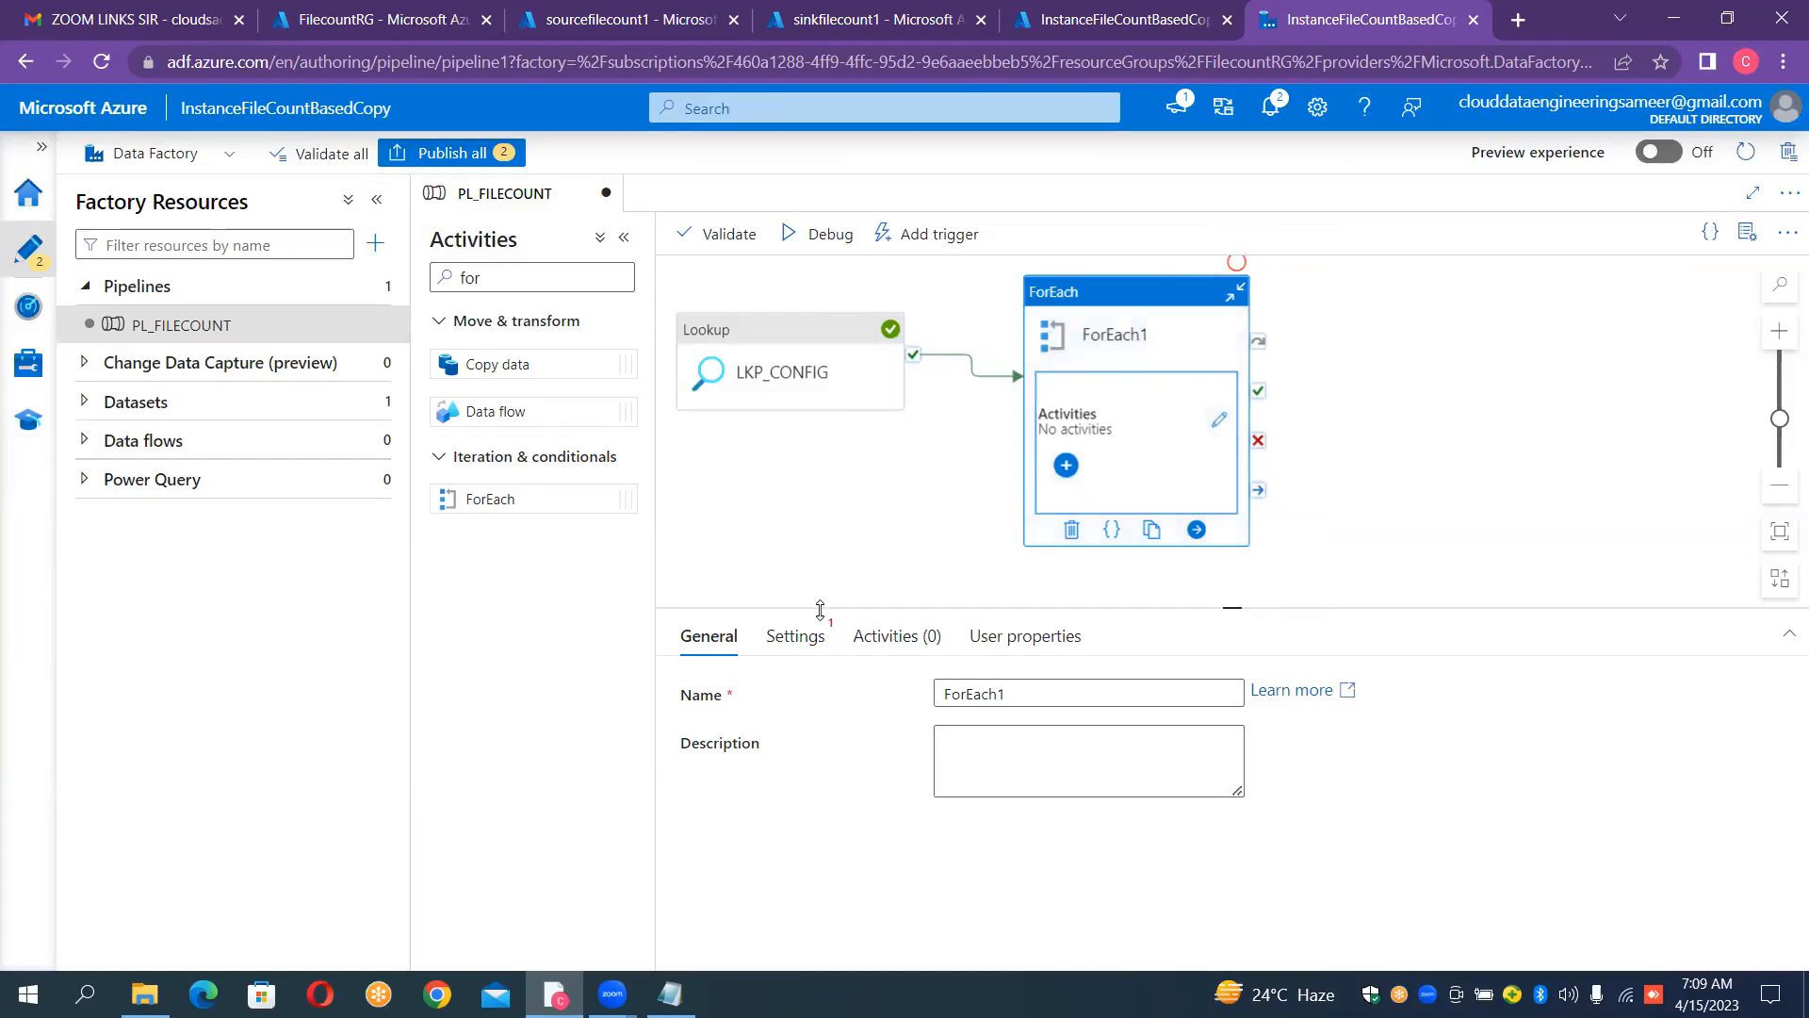
{"action": "left_click", "coordinate": [806, 638]}
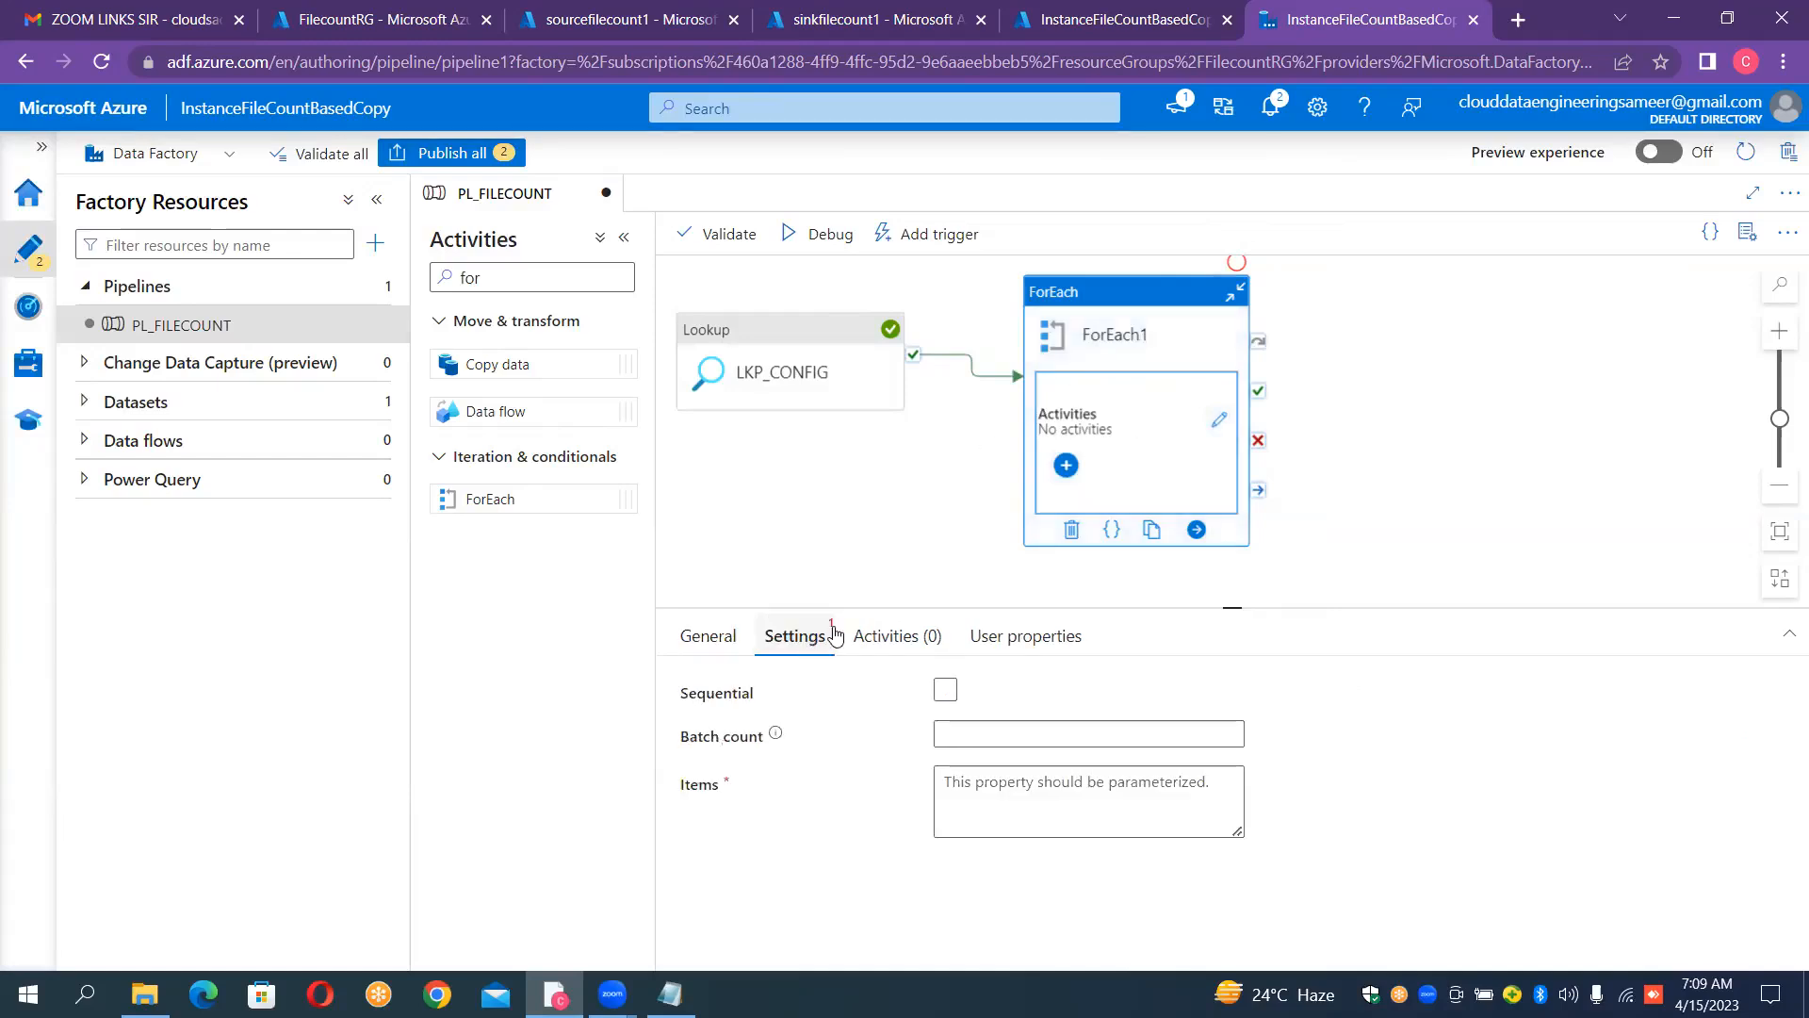
{"action": "left_click", "coordinate": [945, 689]}
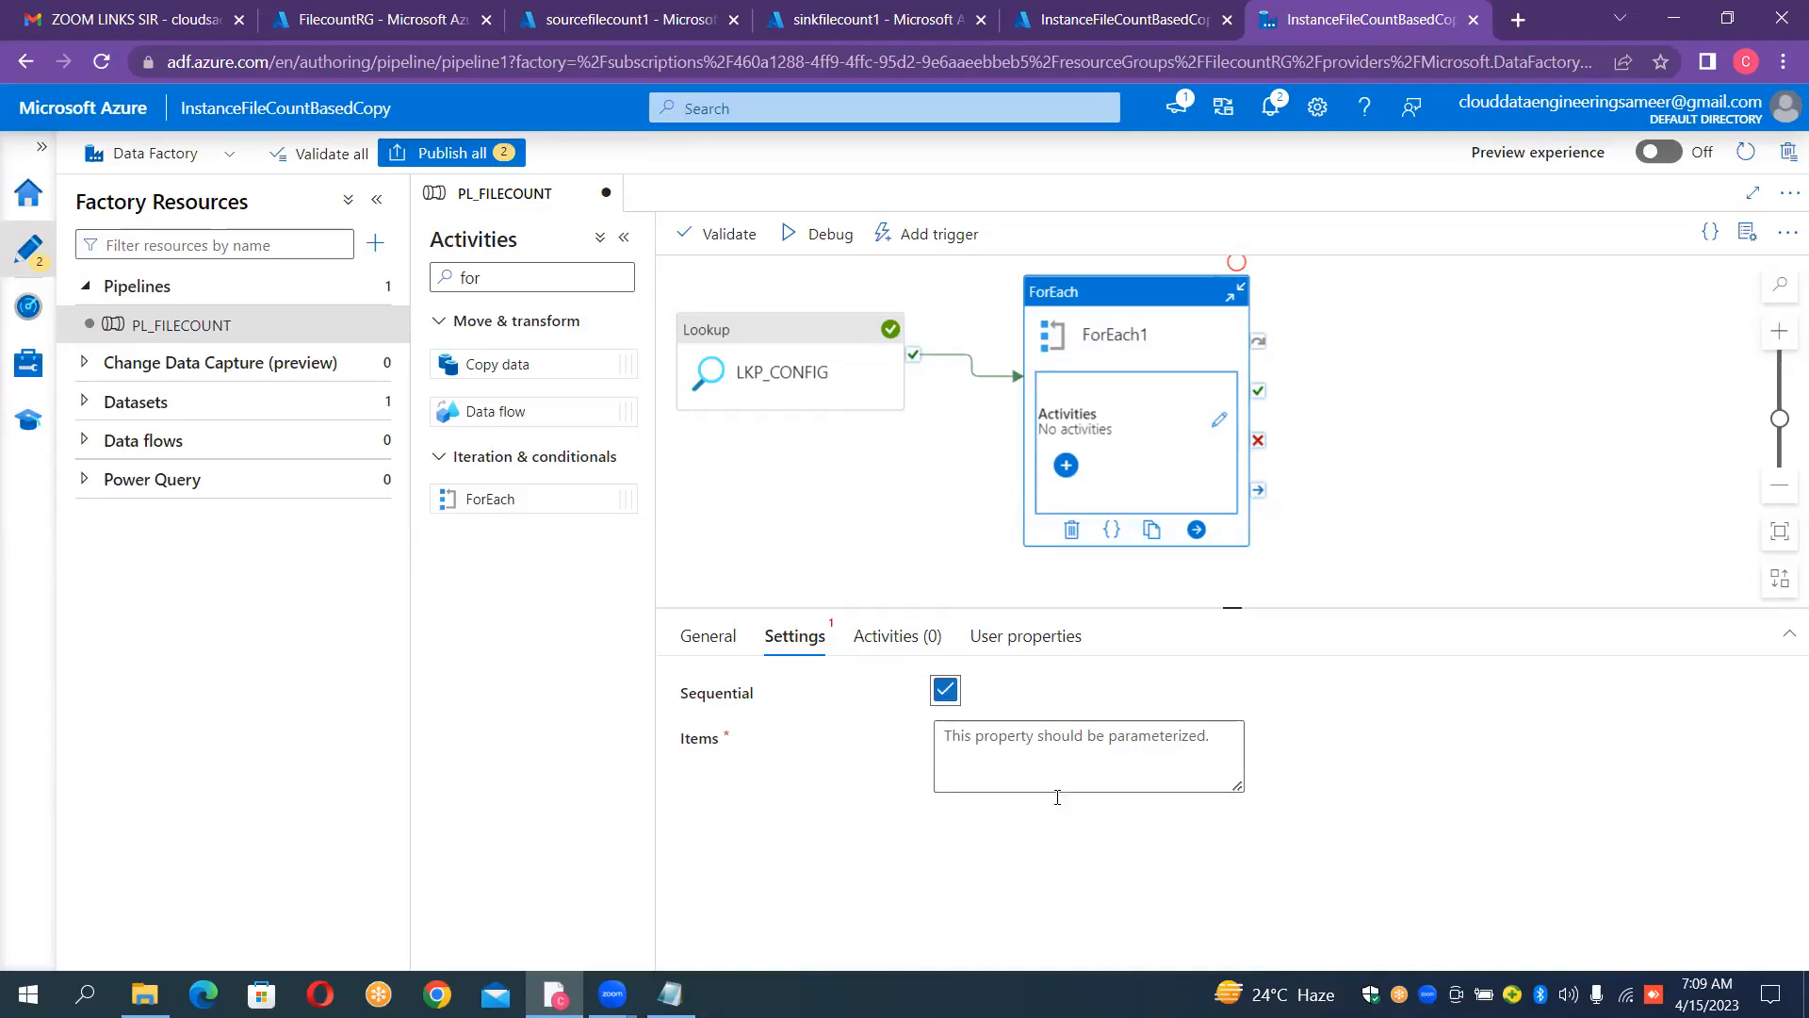
{"action": "left_click", "coordinate": [973, 737]}
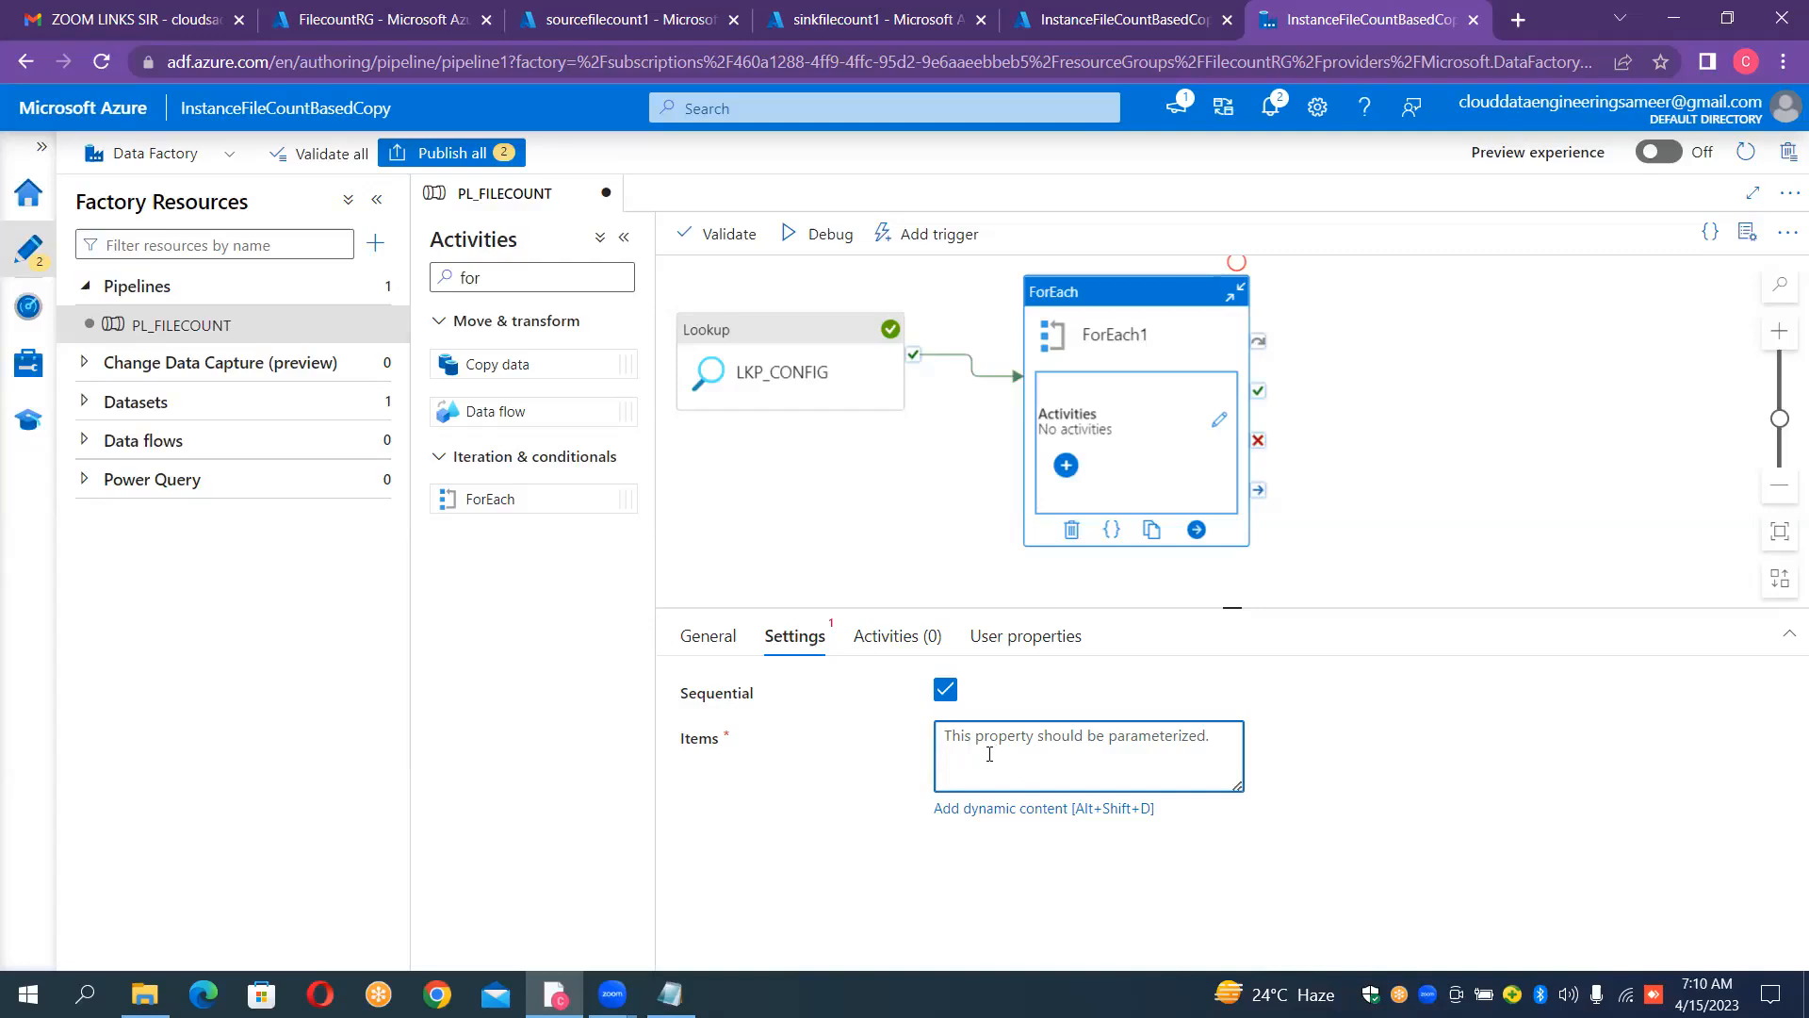
{"action": "left_click", "coordinate": [991, 809]}
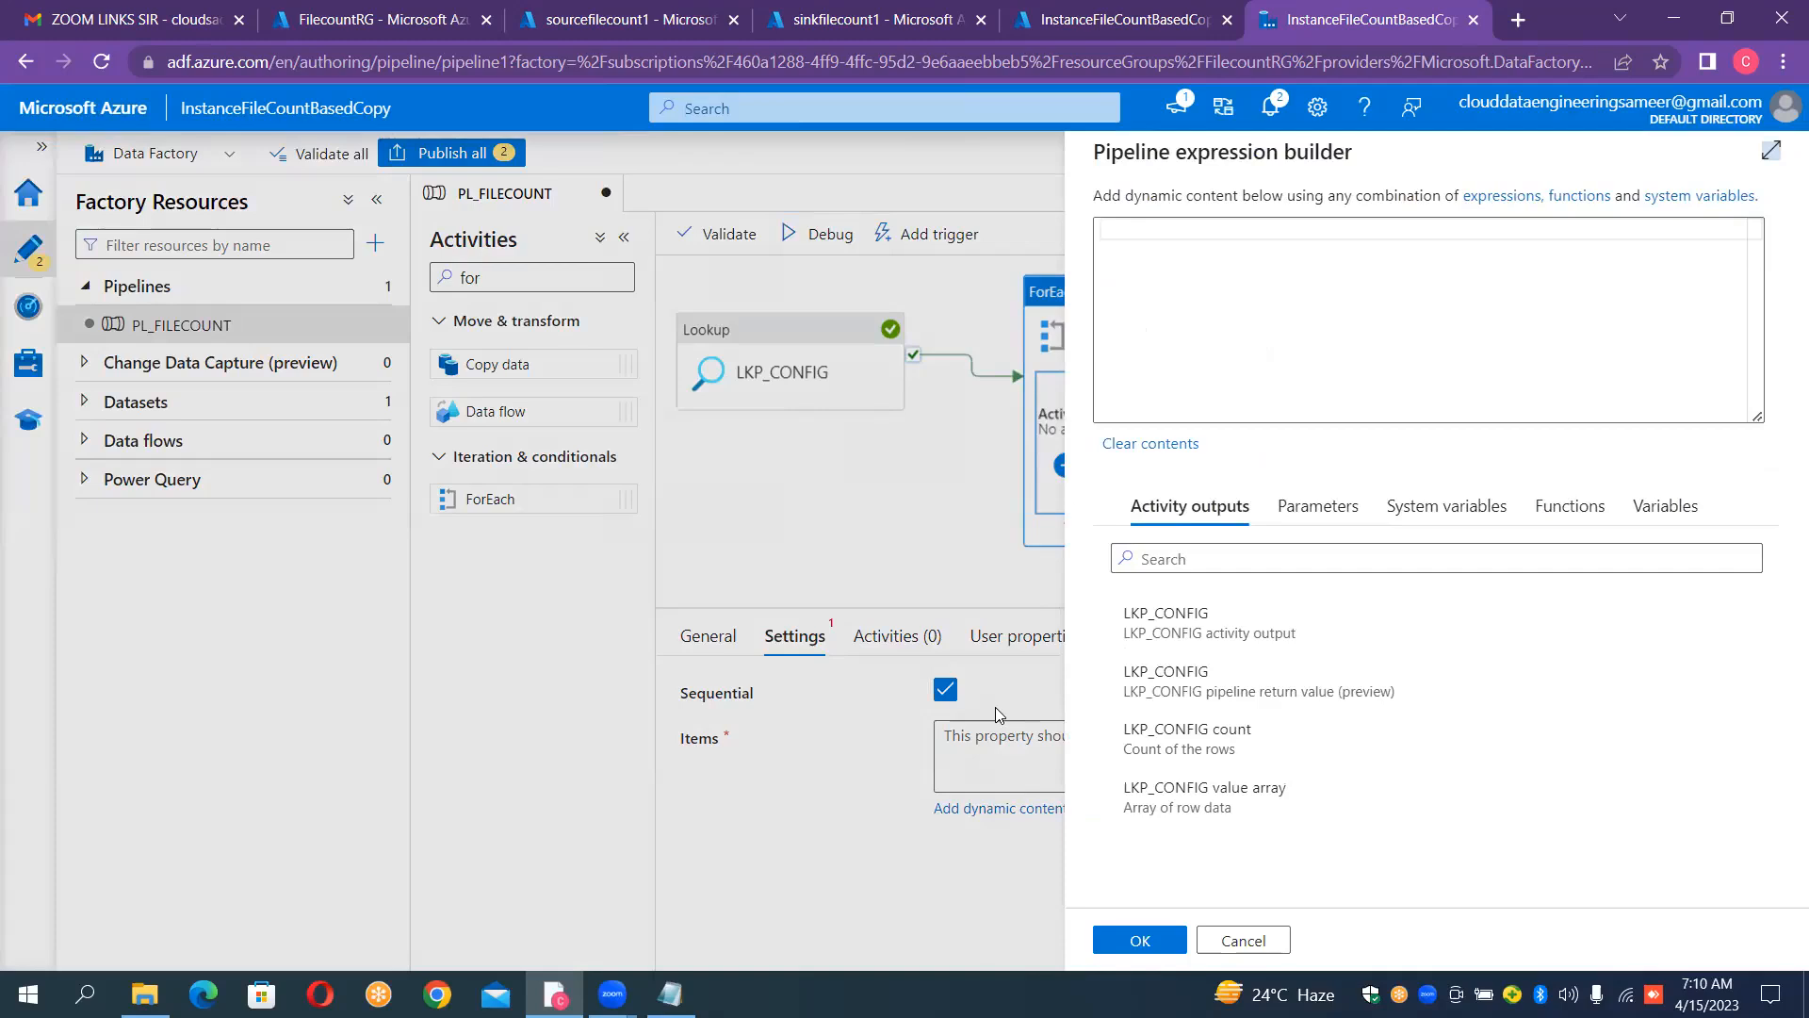
{"action": "left_click", "coordinate": [1171, 633]}
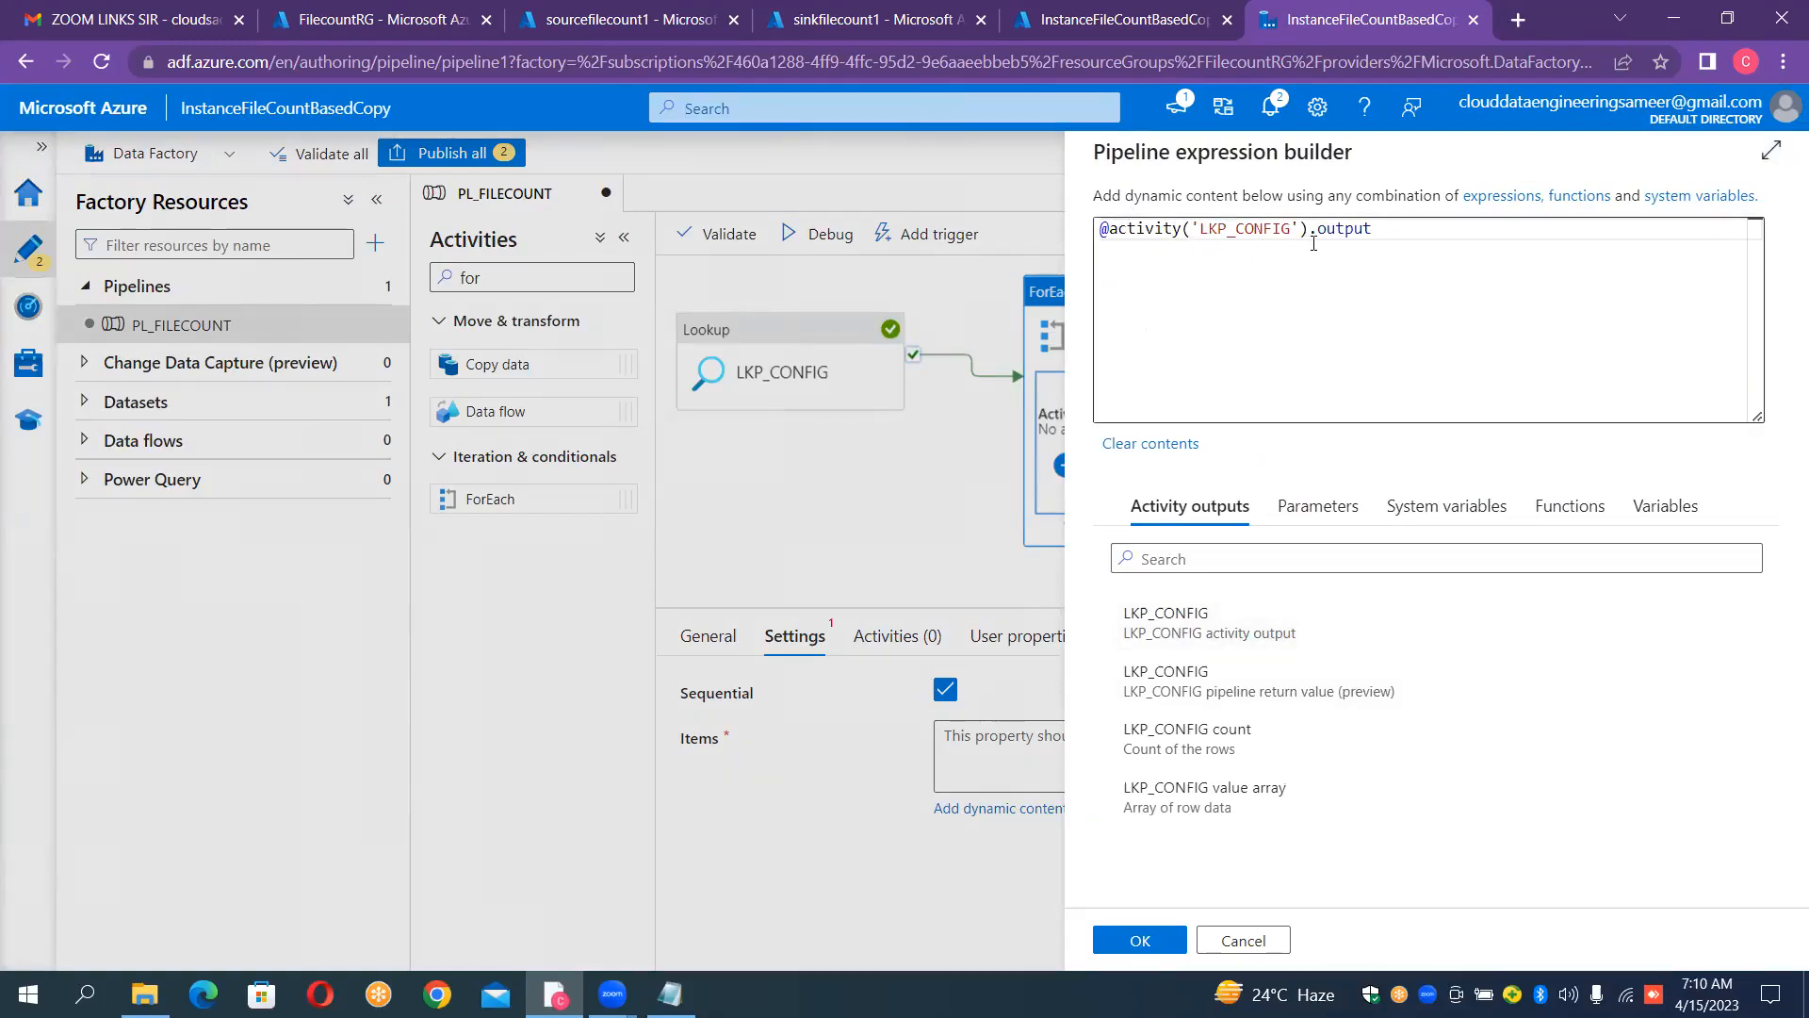
{"action": "left_click", "coordinate": [1392, 232]}
{"action": "type", "text": "."}
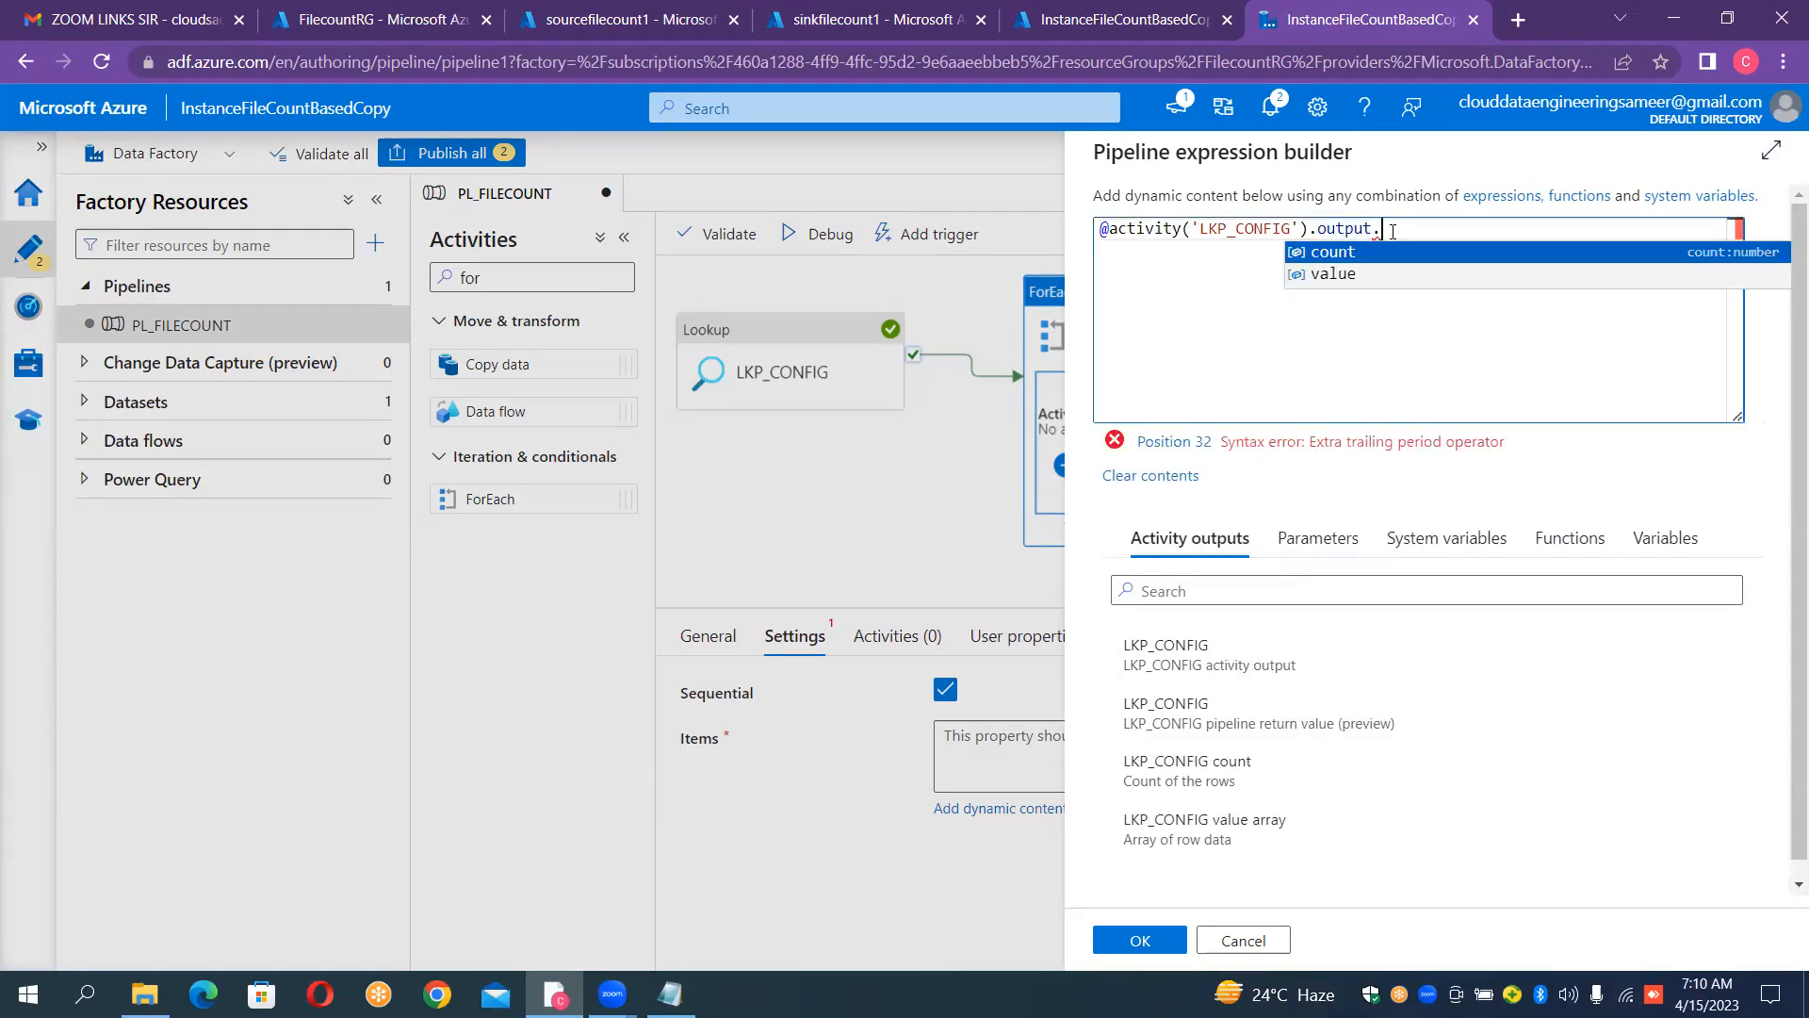
{"action": "left_click", "coordinate": [1347, 276]}
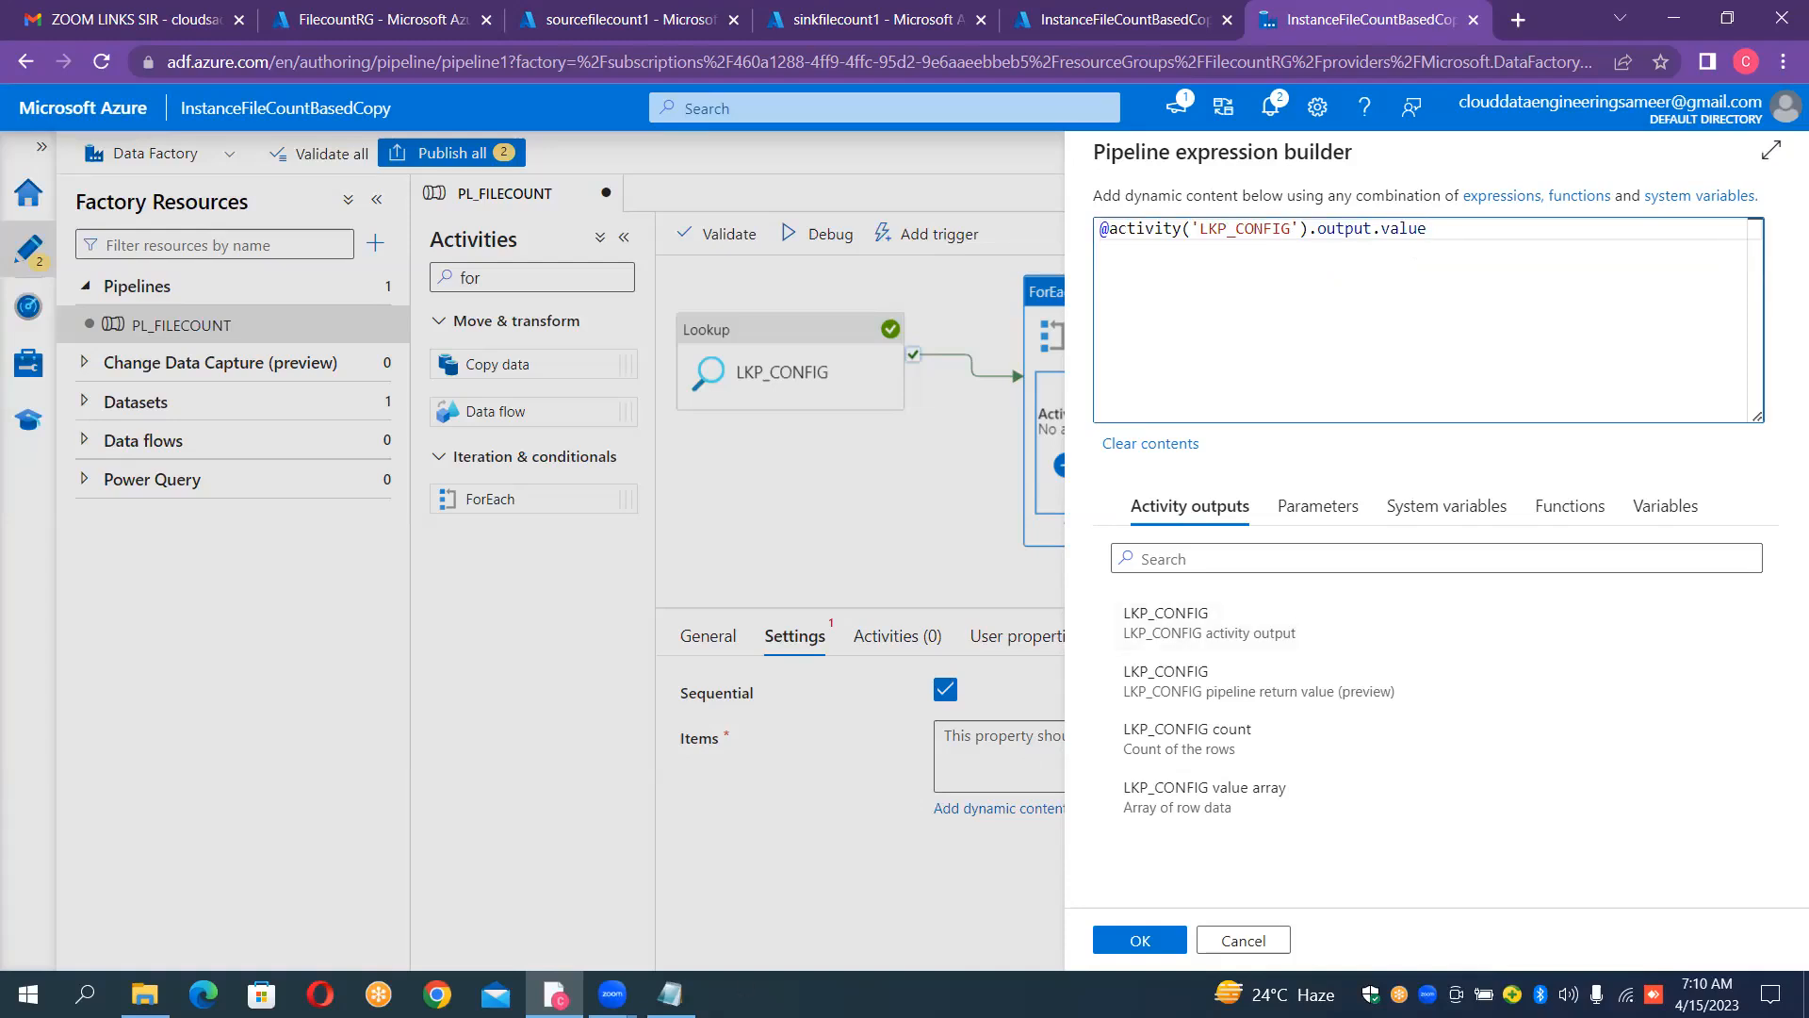
{"action": "left_click", "coordinate": [669, 994]}
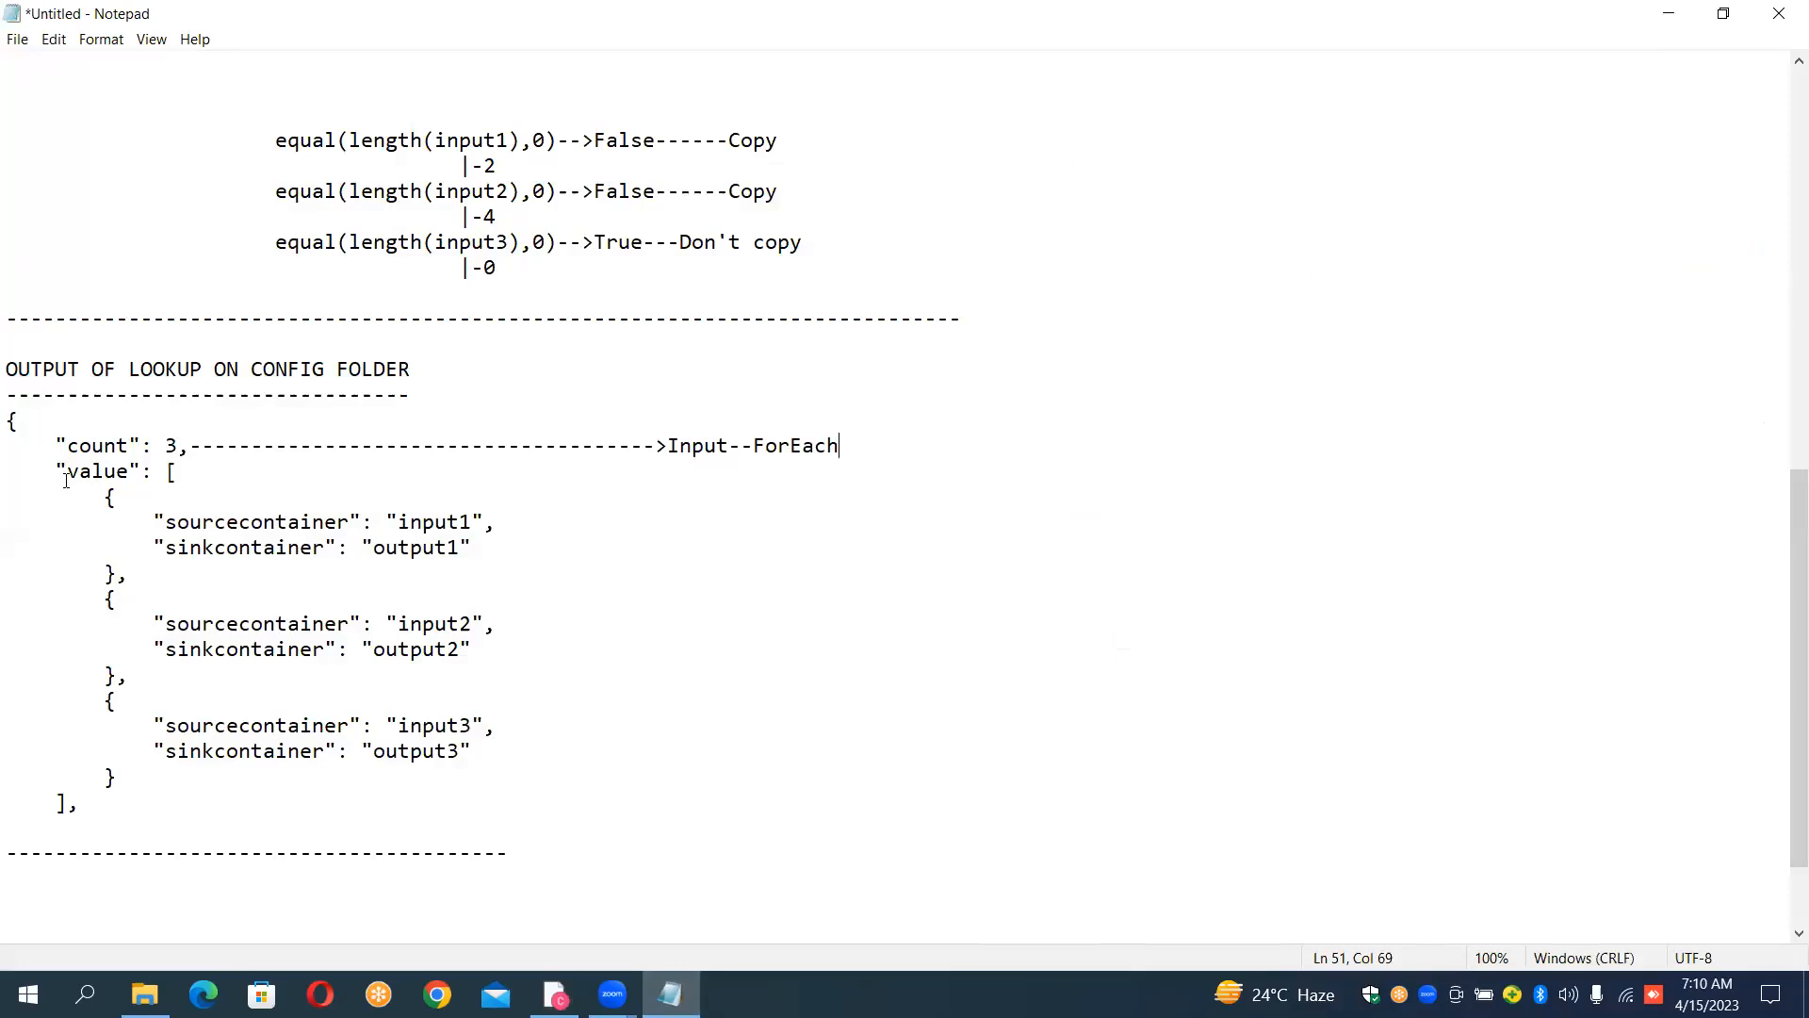
{"action": "left_click_drag", "start_coordinate": [66, 479], "coordinate": [134, 471]}
{"action": "left_click", "coordinate": [555, 994]}
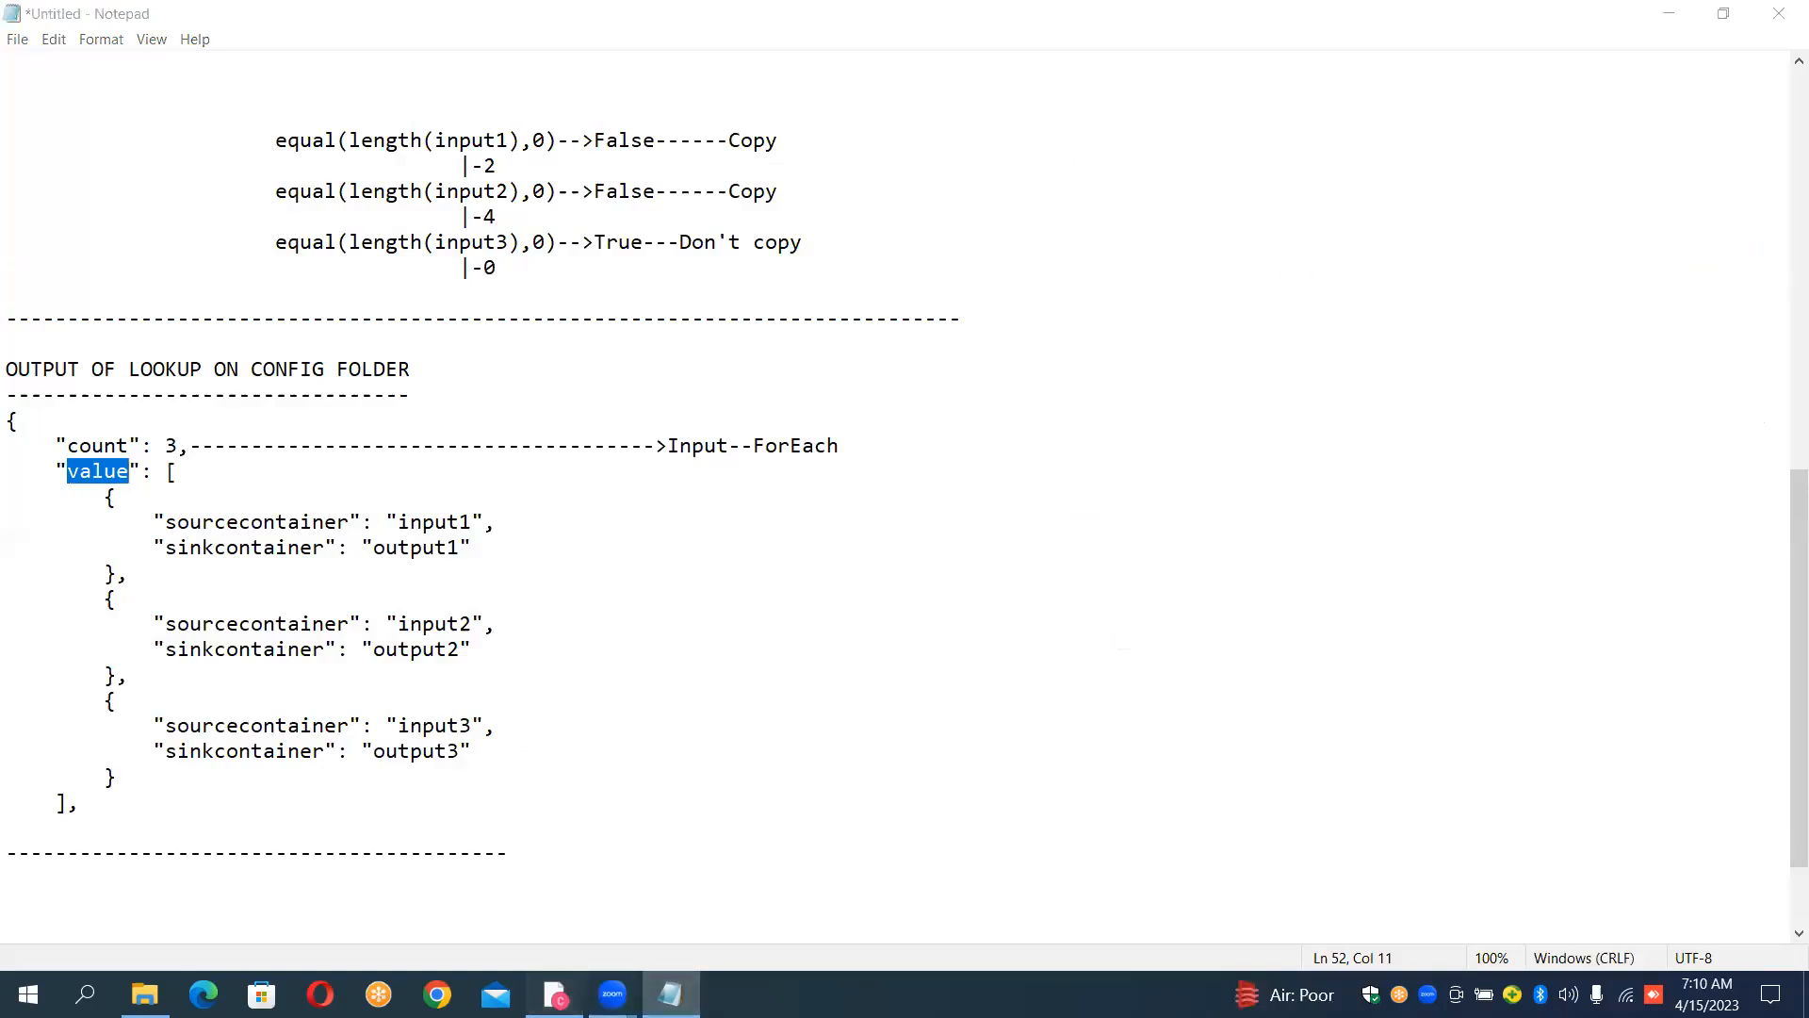
{"action": "left_click", "coordinate": [1152, 938]}
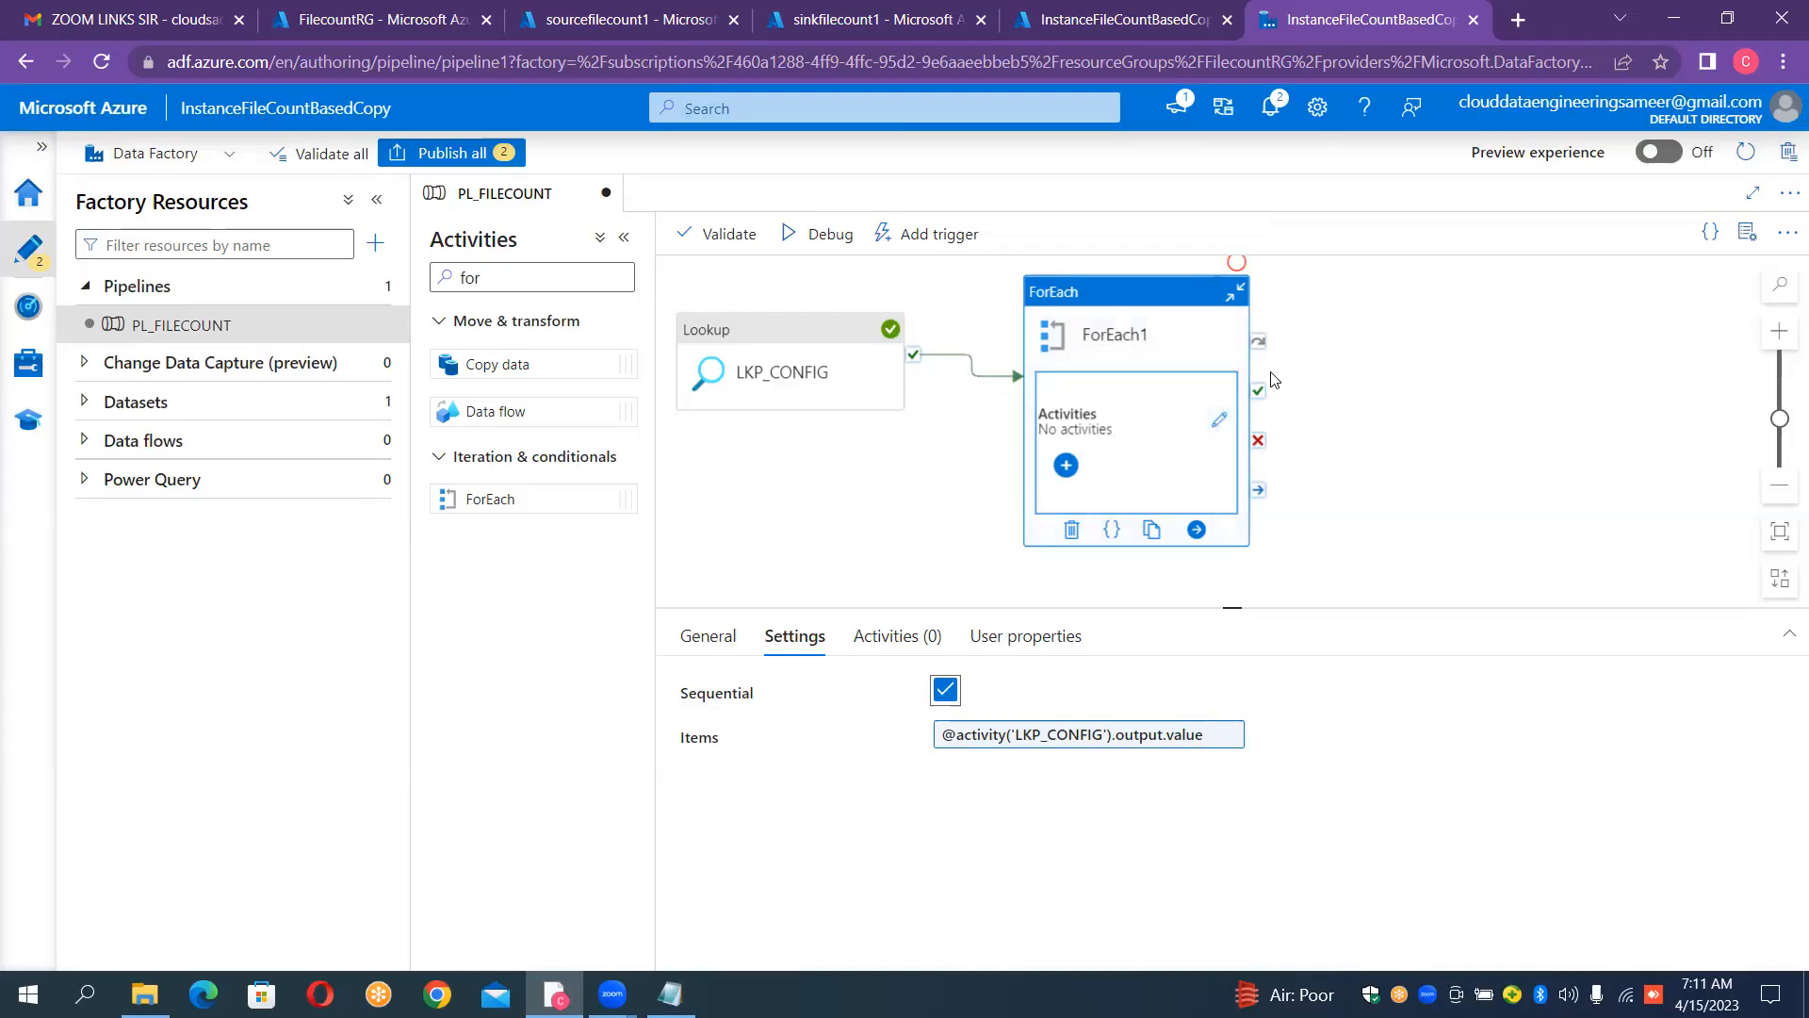
Step: Open the ForEach activity's inner canvas, search the activities for "get" and add a Get Metadata activity
{"action": "left_click", "coordinate": [1220, 422]}
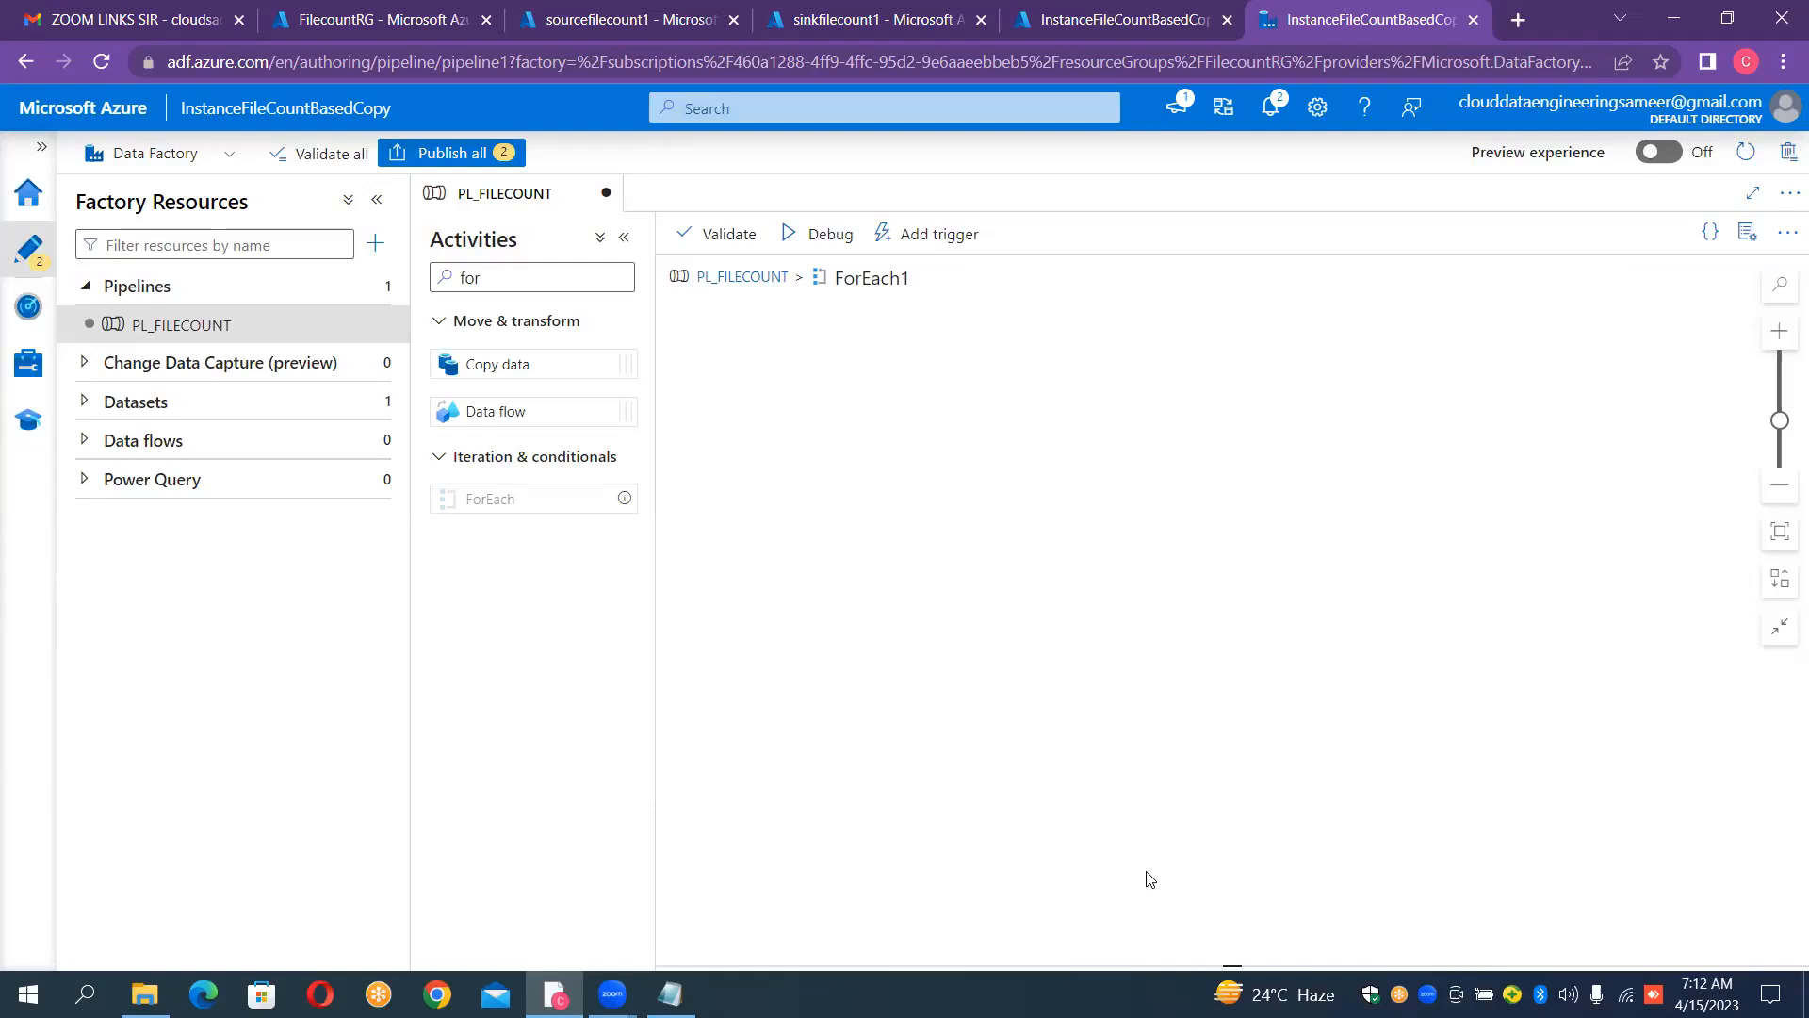
{"action": "left_click", "coordinate": [1025, 577]}
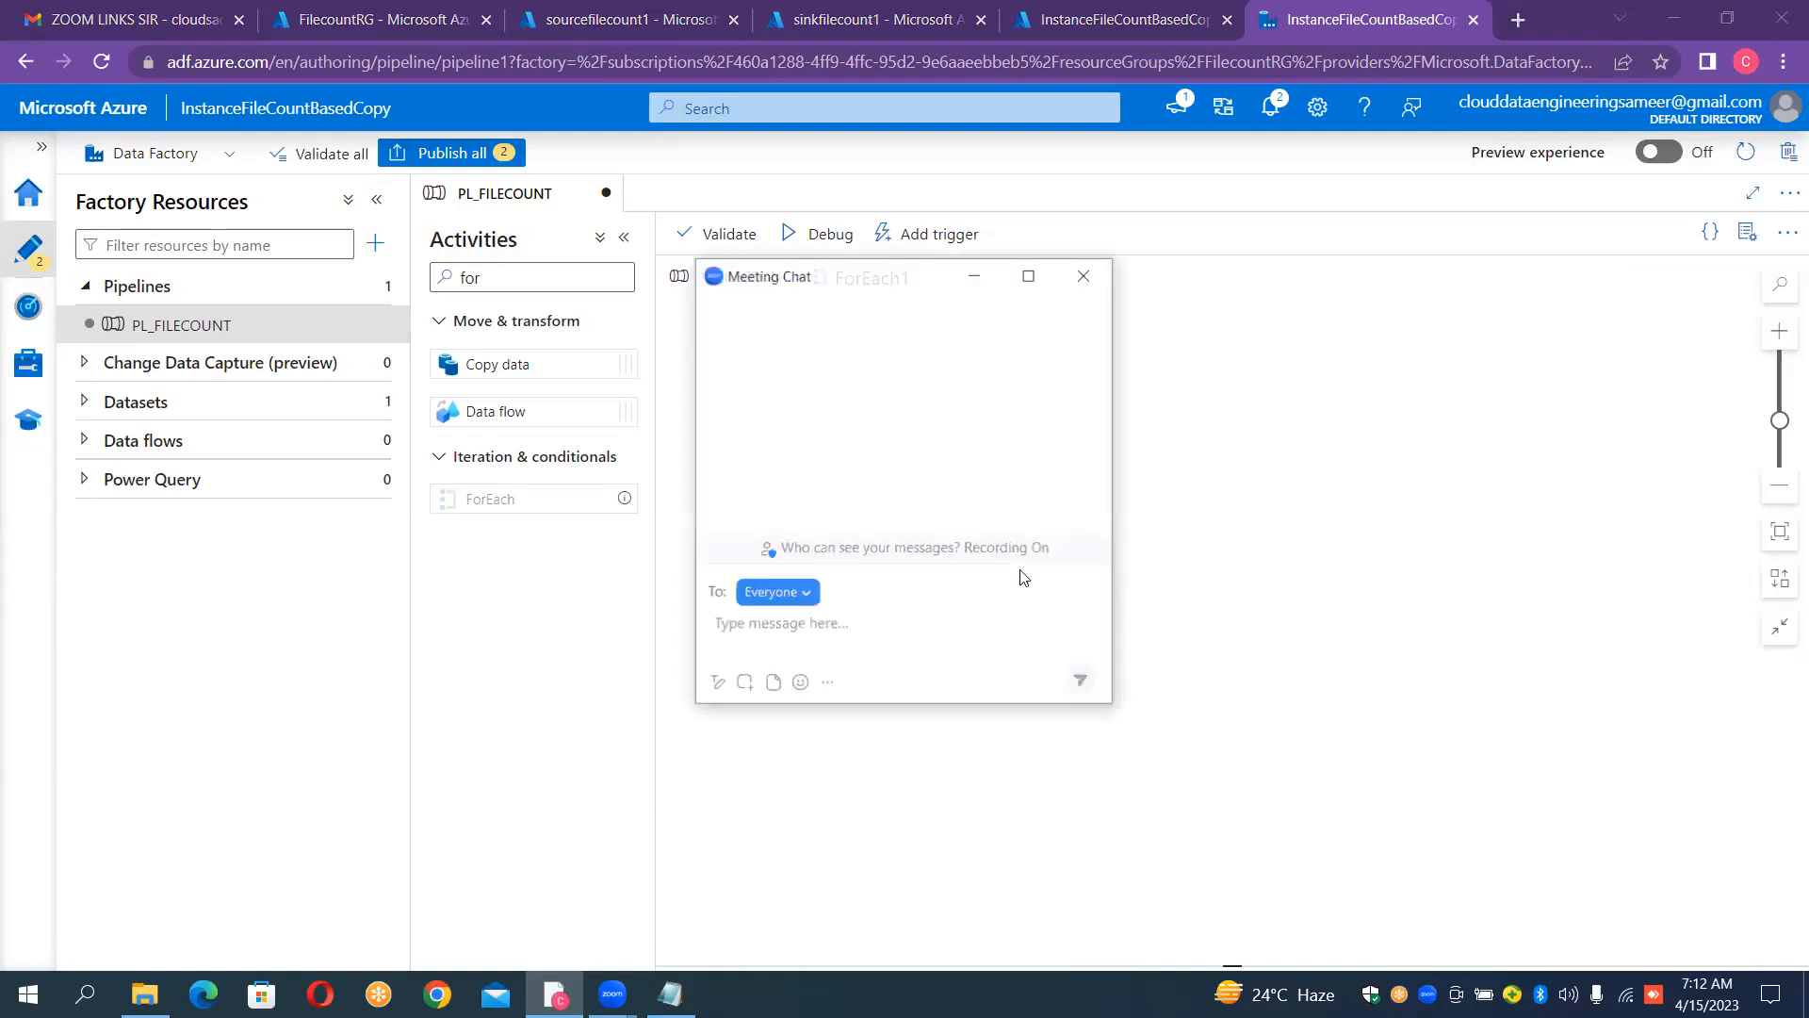
{"action": "left_click", "coordinate": [1084, 277]}
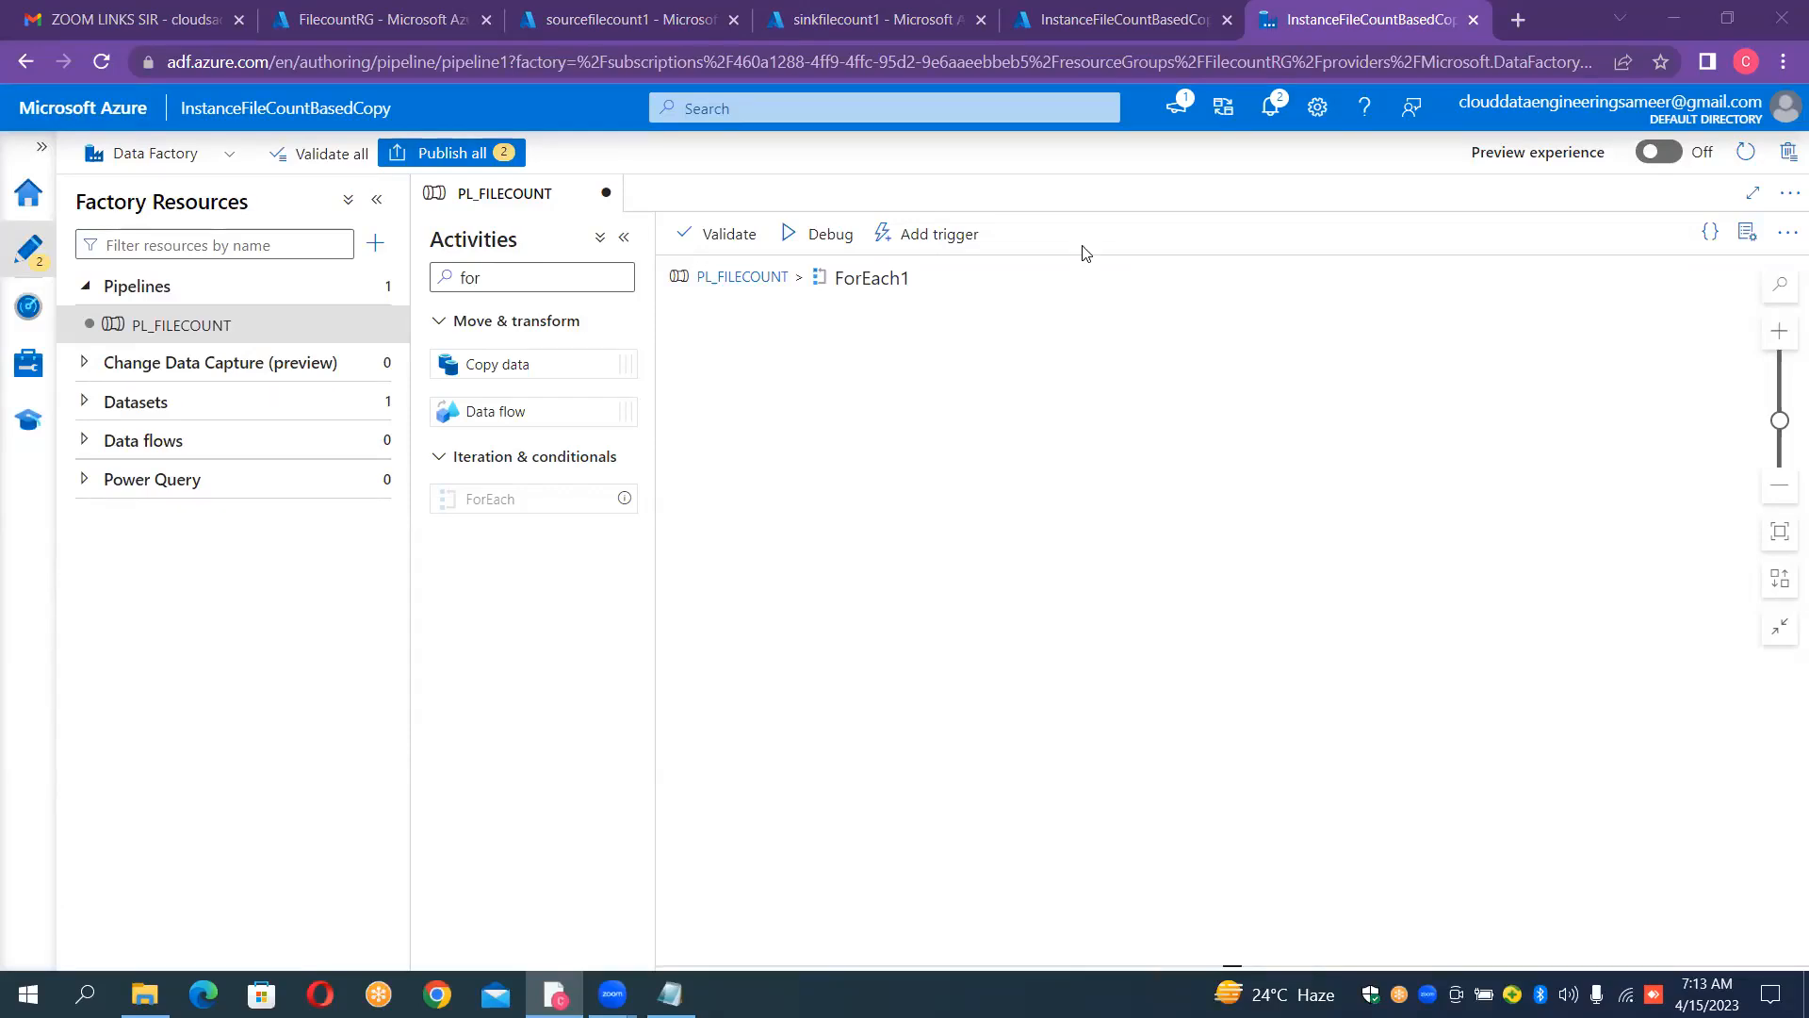
{"action": "left_click", "coordinate": [575, 285]}
{"action": "key", "text": "ctrl+a"}
{"action": "key", "text": "BackSpace"}
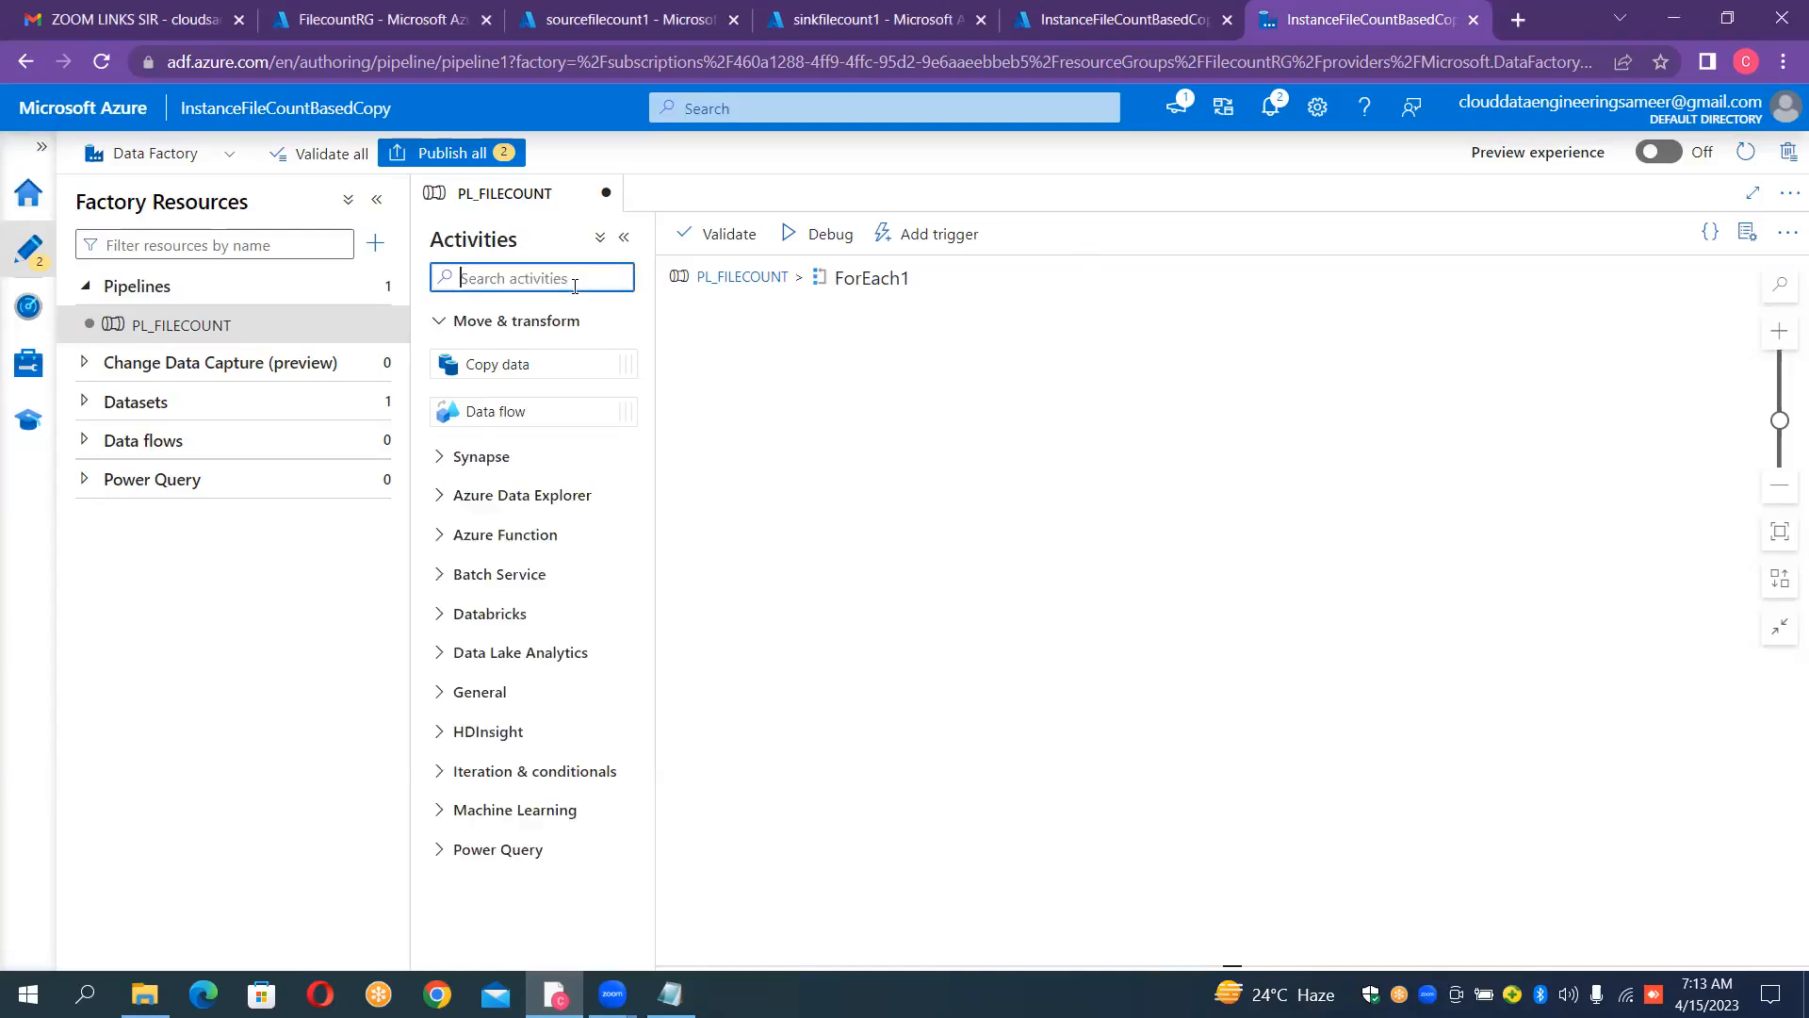
{"action": "type", "text": "get"}
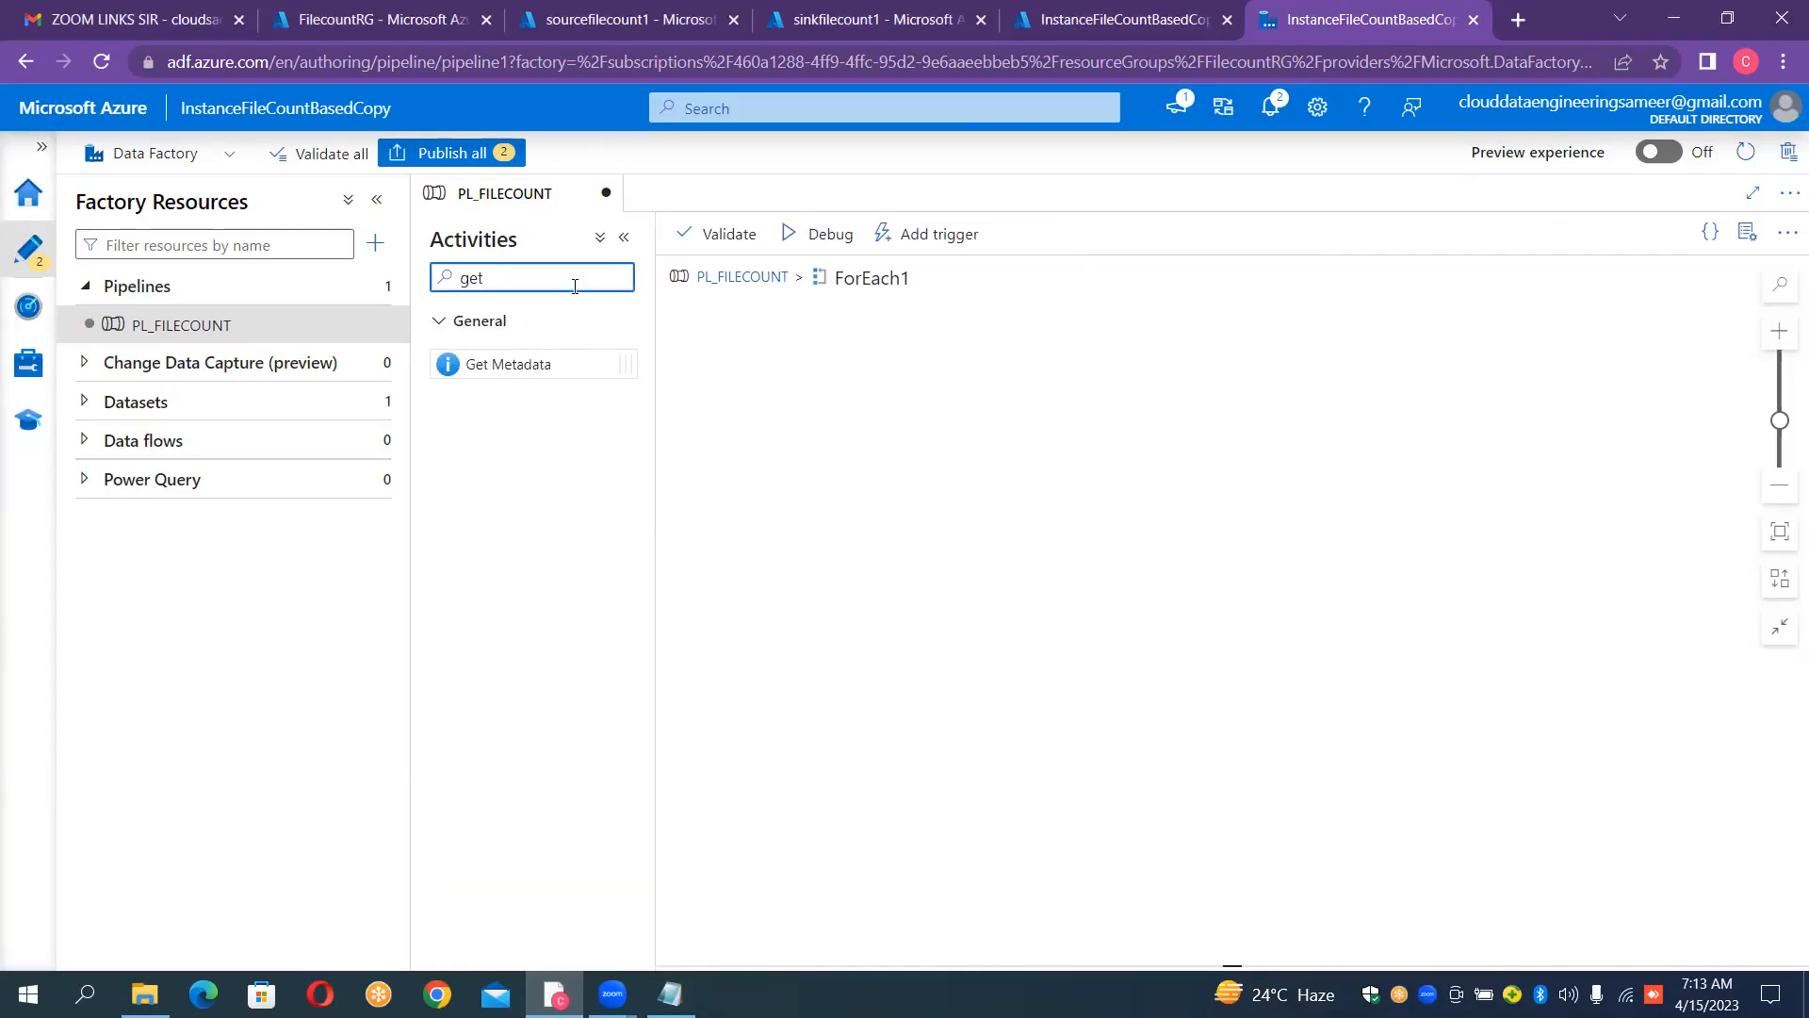
{"action": "left_click_drag", "start_coordinate": [532, 355], "coordinate": [816, 394]}
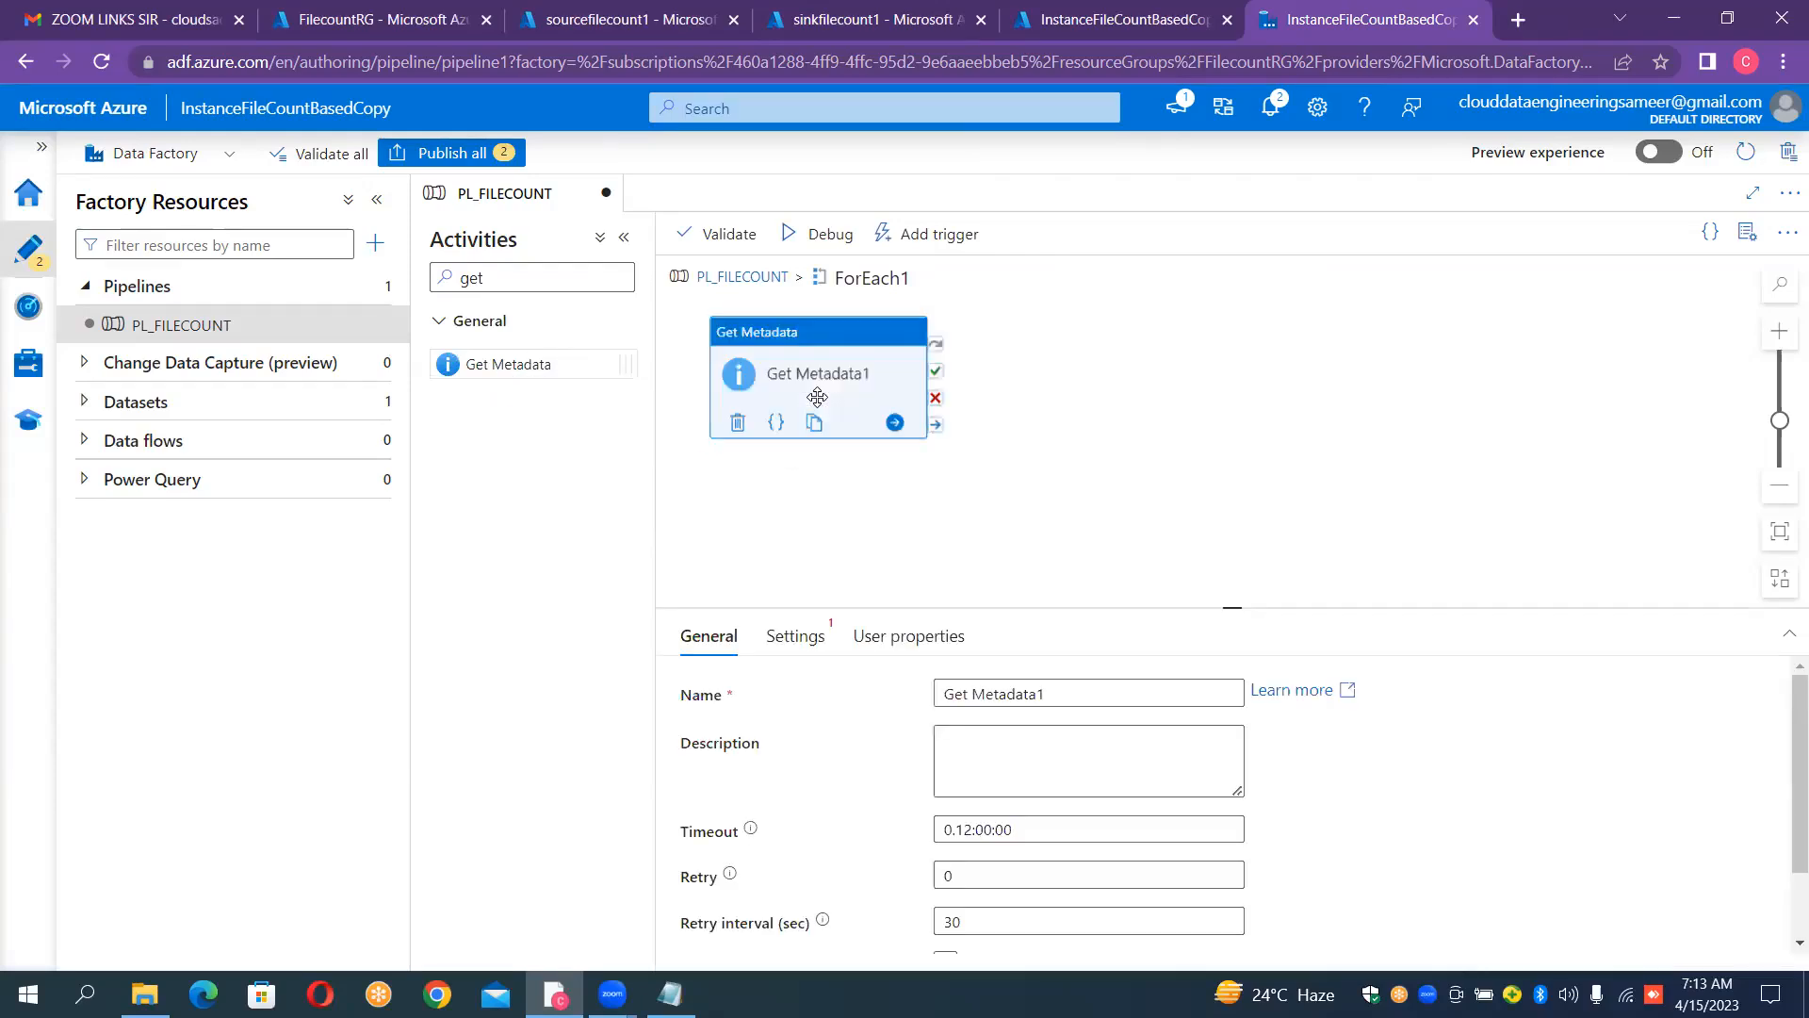
Step: Rename the Get Metadata activity to GetMetadata_Folder
{"action": "left_click", "coordinate": [1102, 701]}
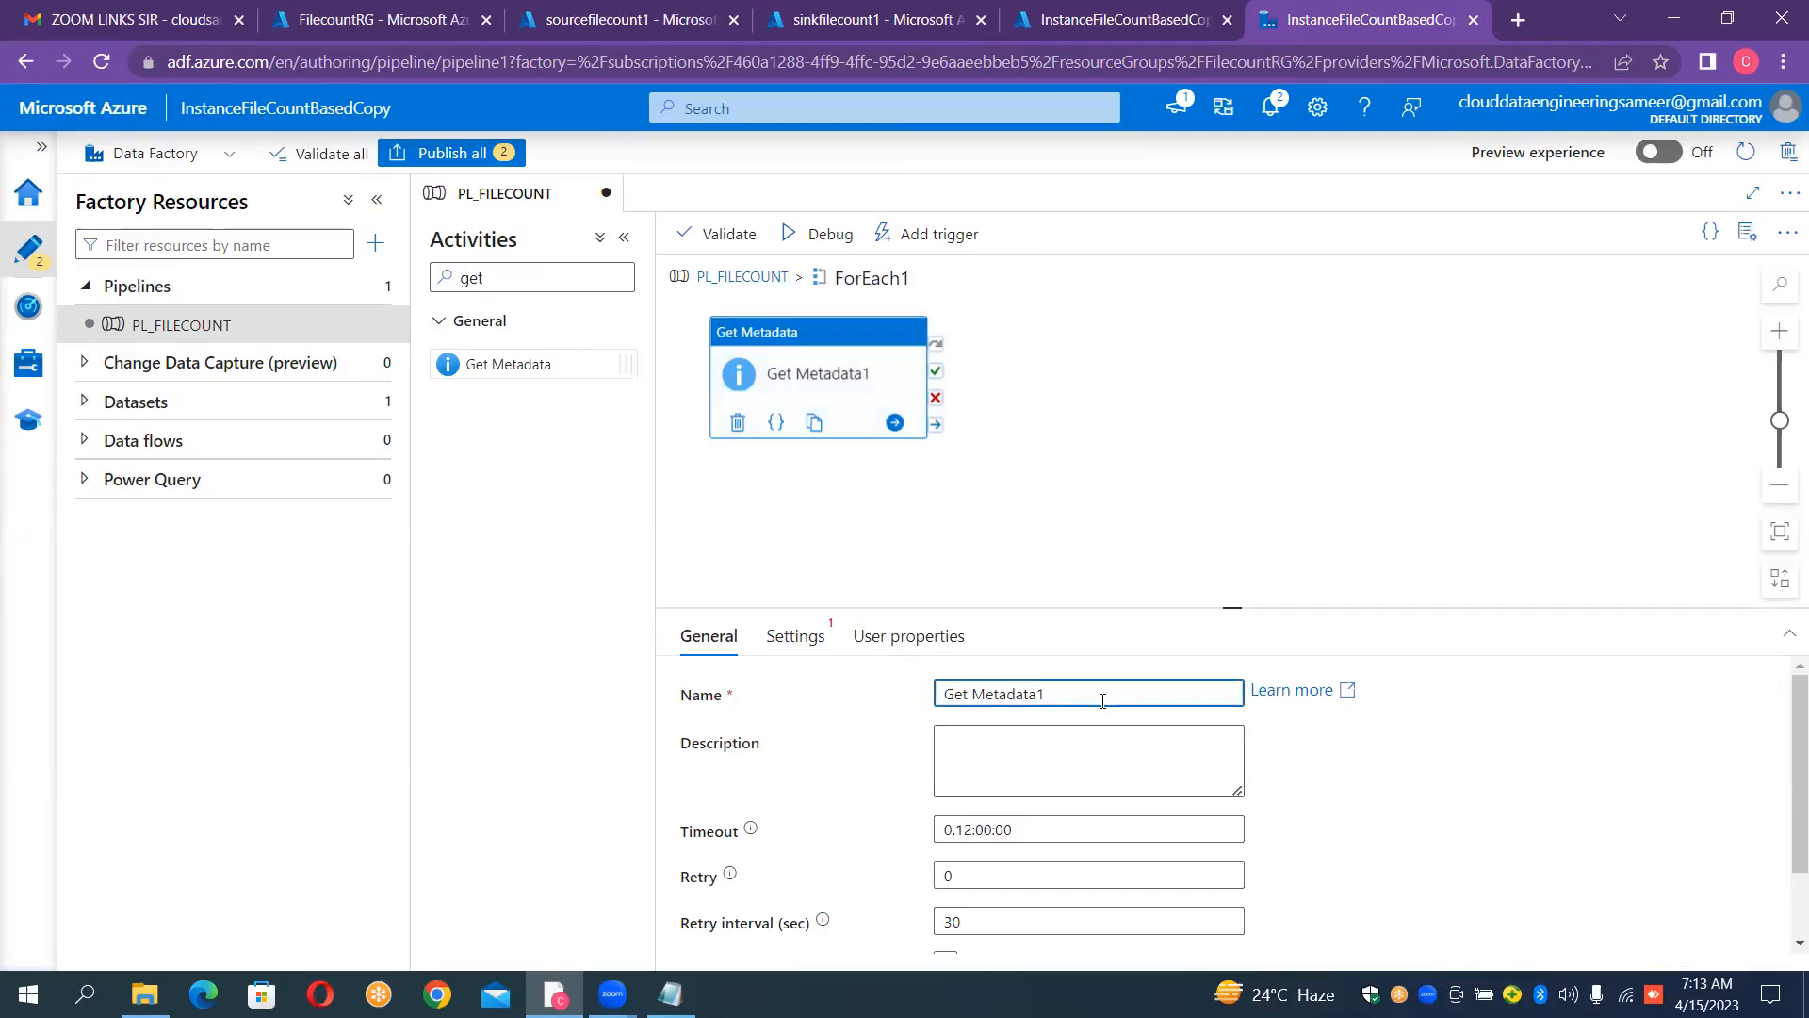
{"action": "key", "text": "ctrl+a"}
{"action": "key", "text": "BackSpace"}
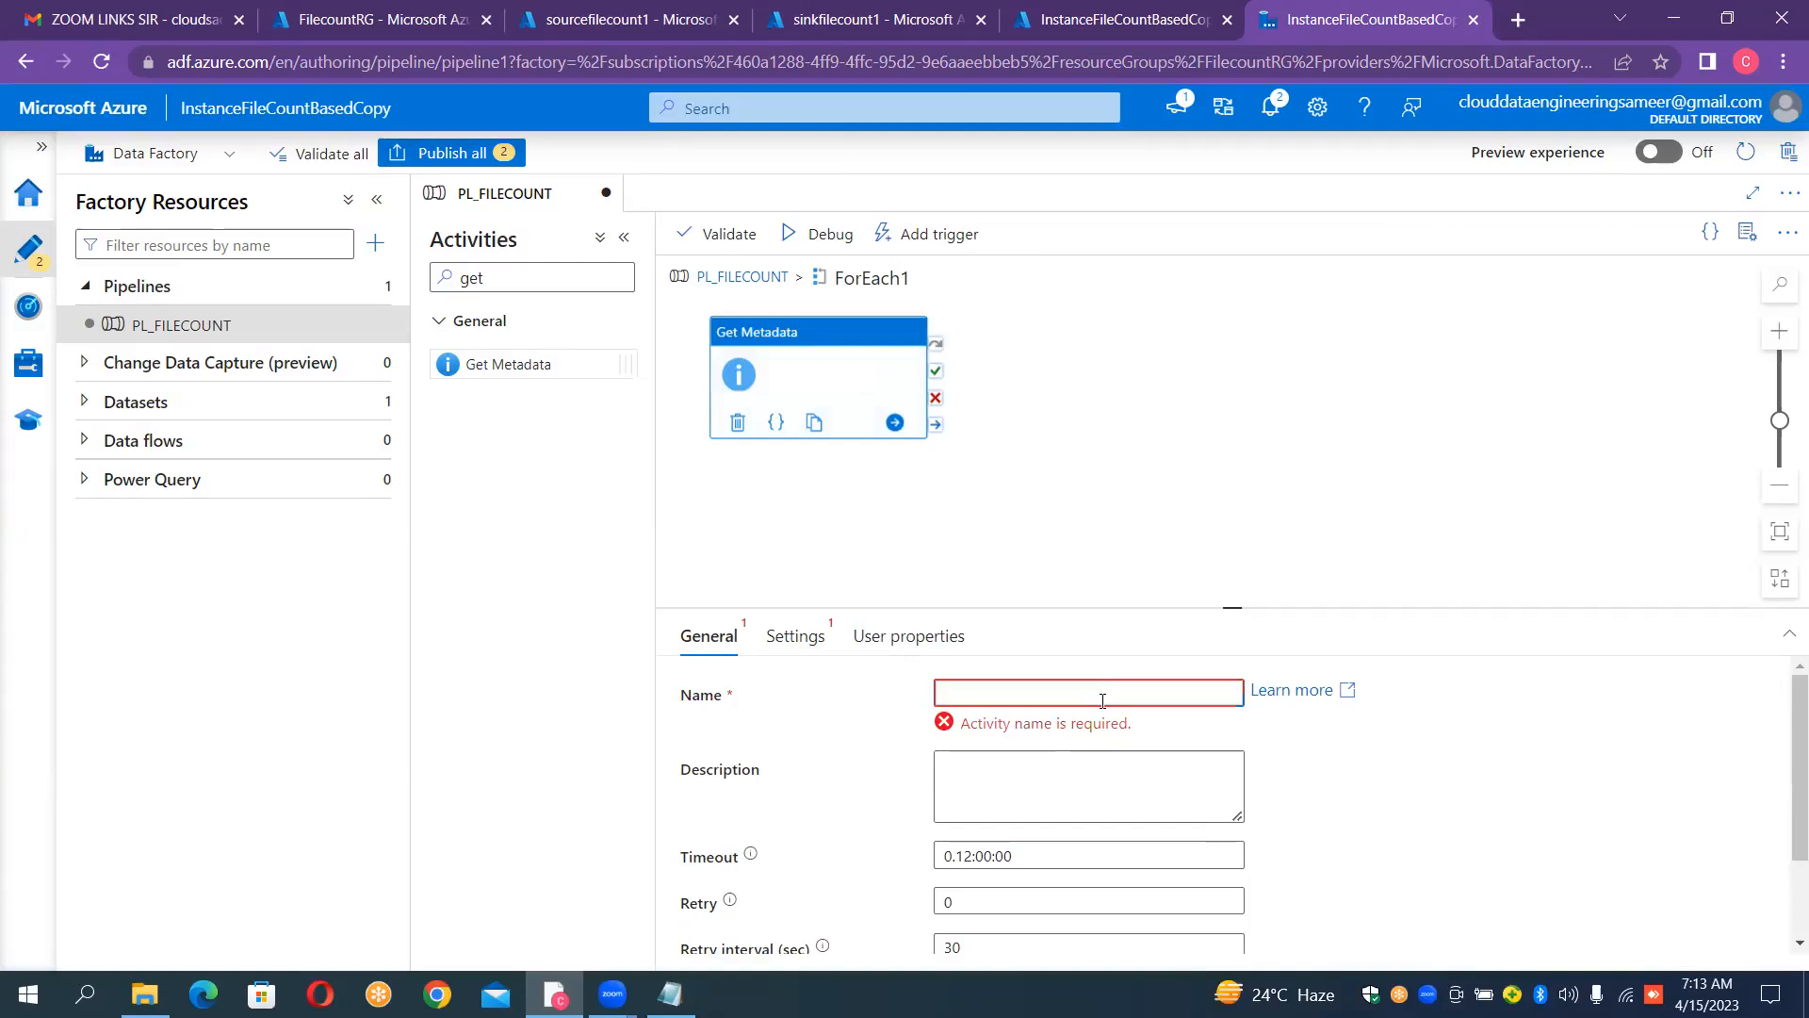
{"action": "type", "text": "Get"}
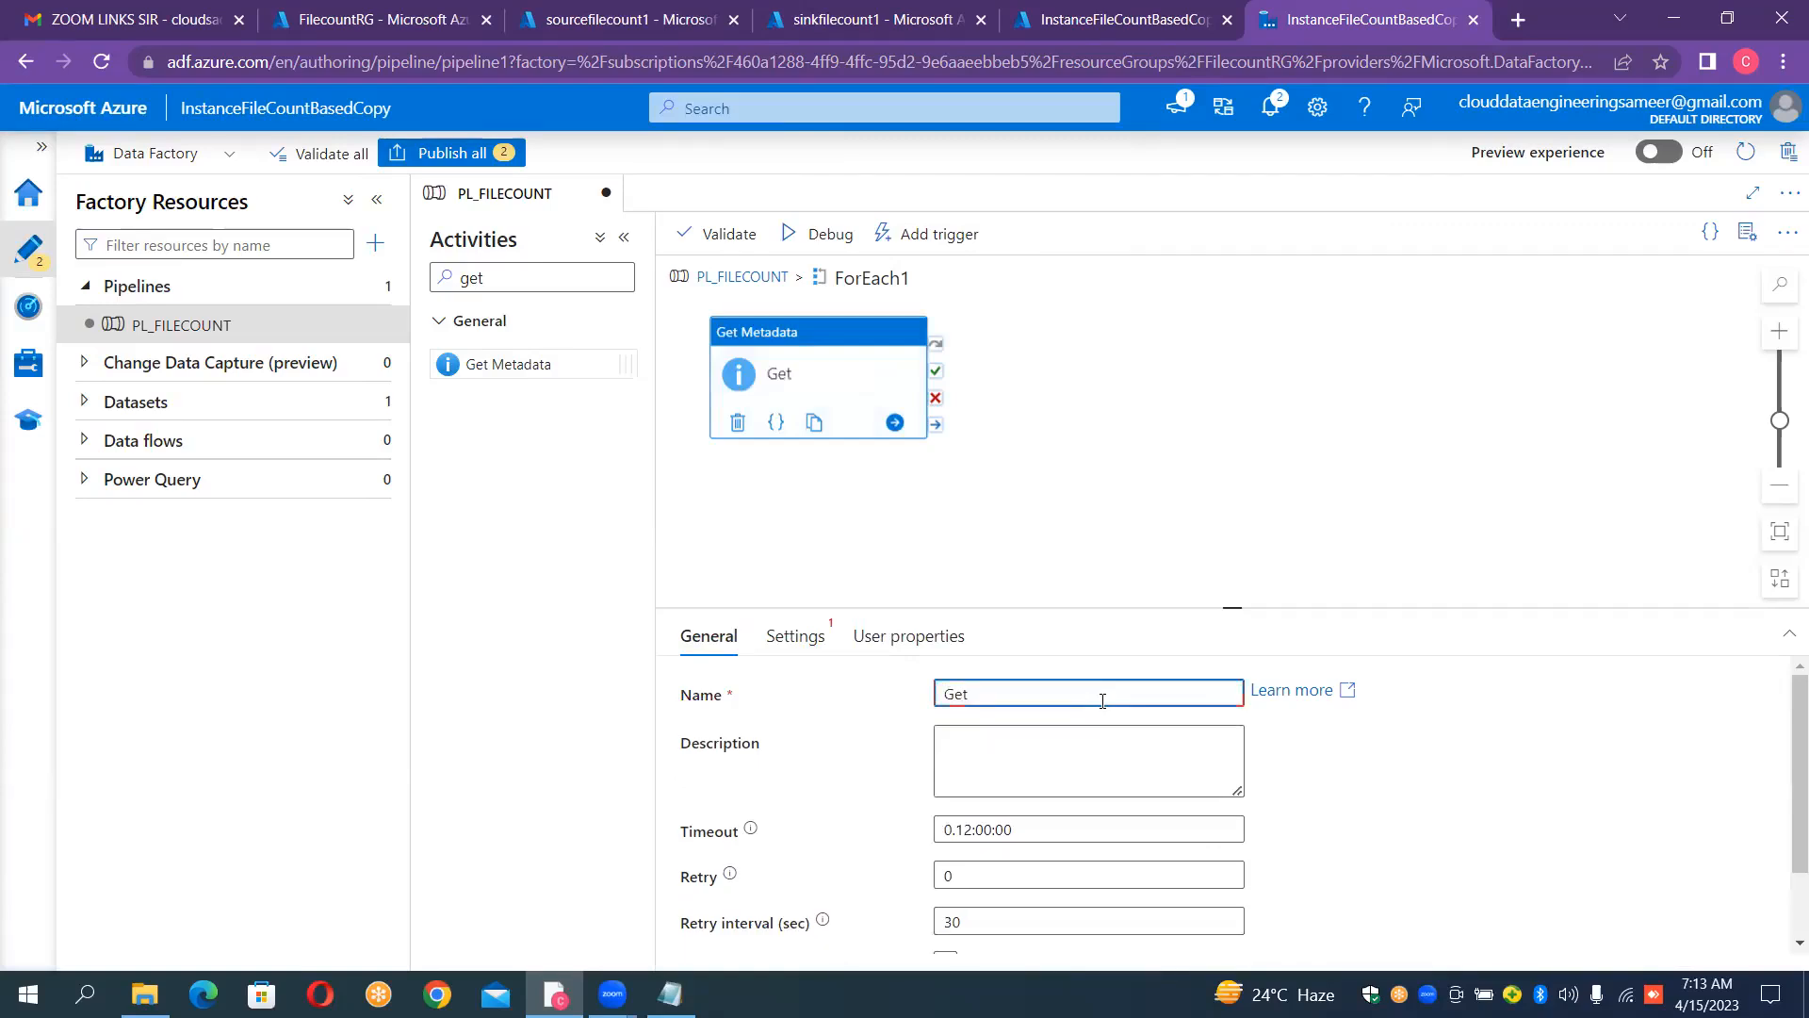
{"action": "type", "text": "Metadata_Co"}
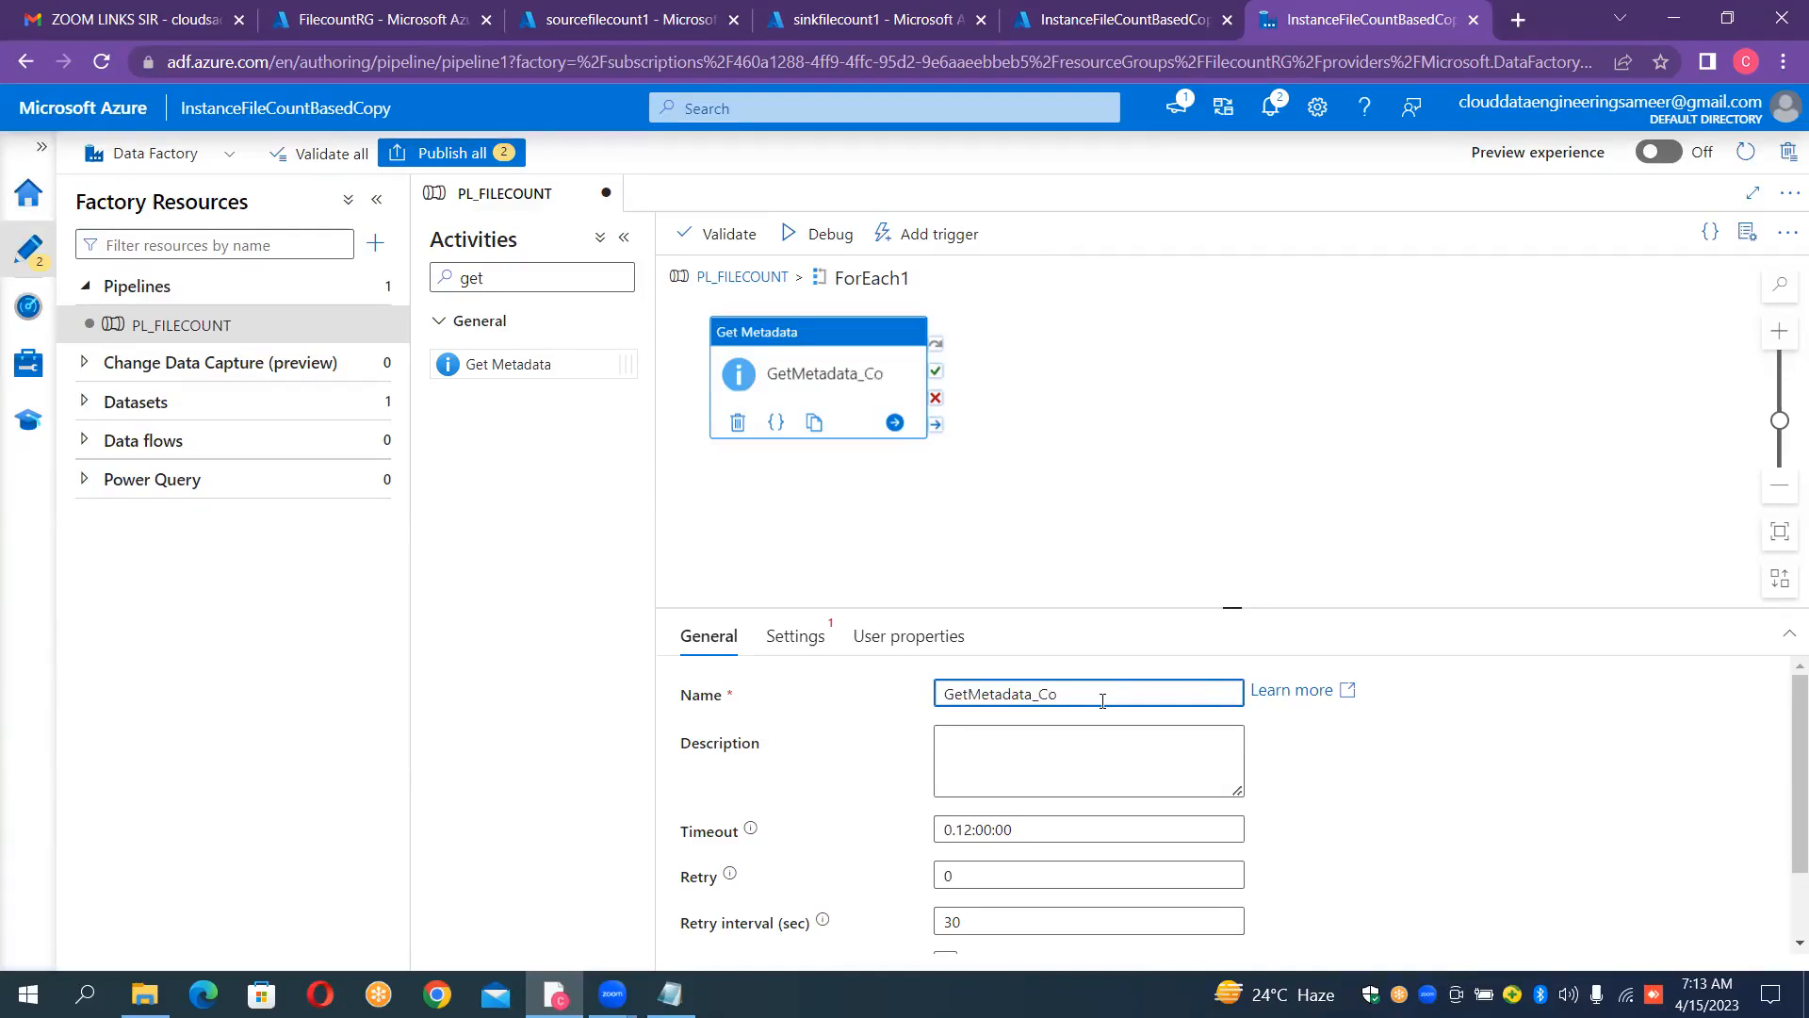
{"action": "type", "text": "ntainer"}
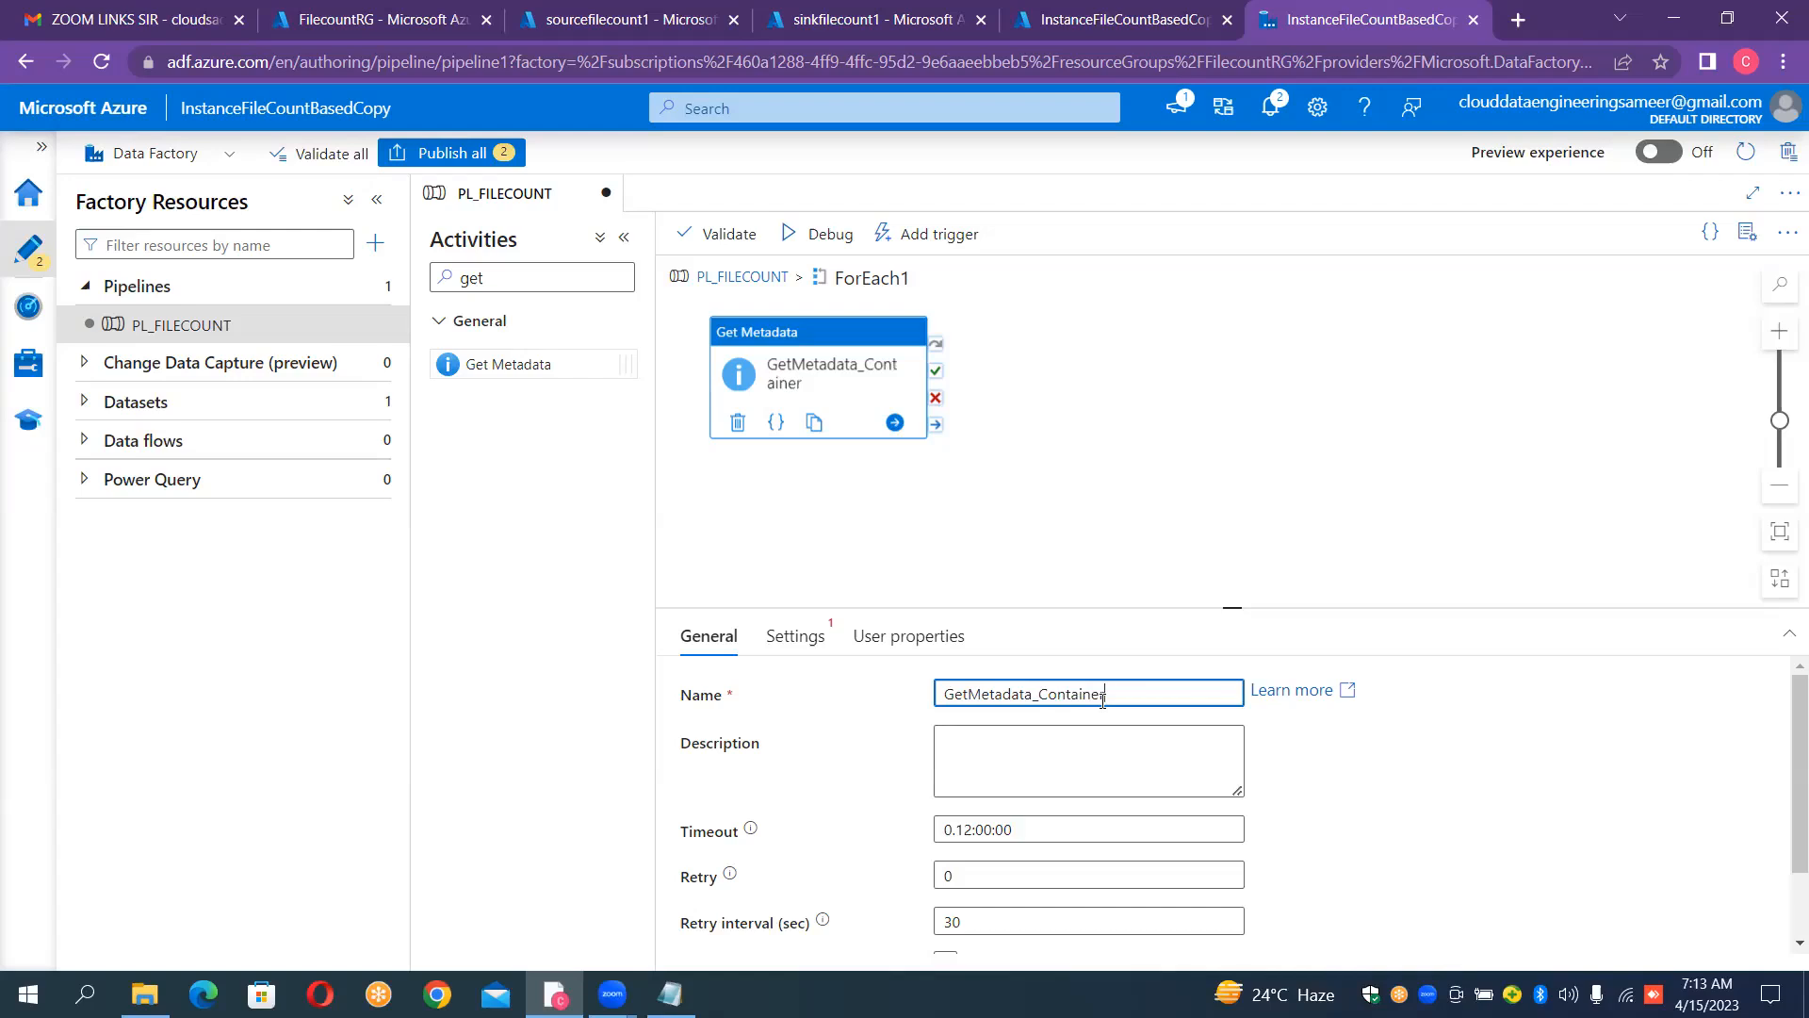
{"action": "key", "text": "shift+Left"}
{"action": "key", "text": "shift+Left"}
{"action": "key", "text": "shift+Left"}
{"action": "key", "text": "shift+Left"}
{"action": "key", "text": "shift+Left"}
{"action": "key", "text": "shift+Left"}
{"action": "key", "text": "shift+Left"}
{"action": "key", "text": "shift+Left"}
{"action": "key", "text": "shift+Left"}
{"action": "key", "text": "shift+Left"}
{"action": "key", "text": "shift+Right"}
{"action": "type", "text": "FOlder"}
{"action": "key", "text": "BackSpace"}
{"action": "type", "text": "o"}
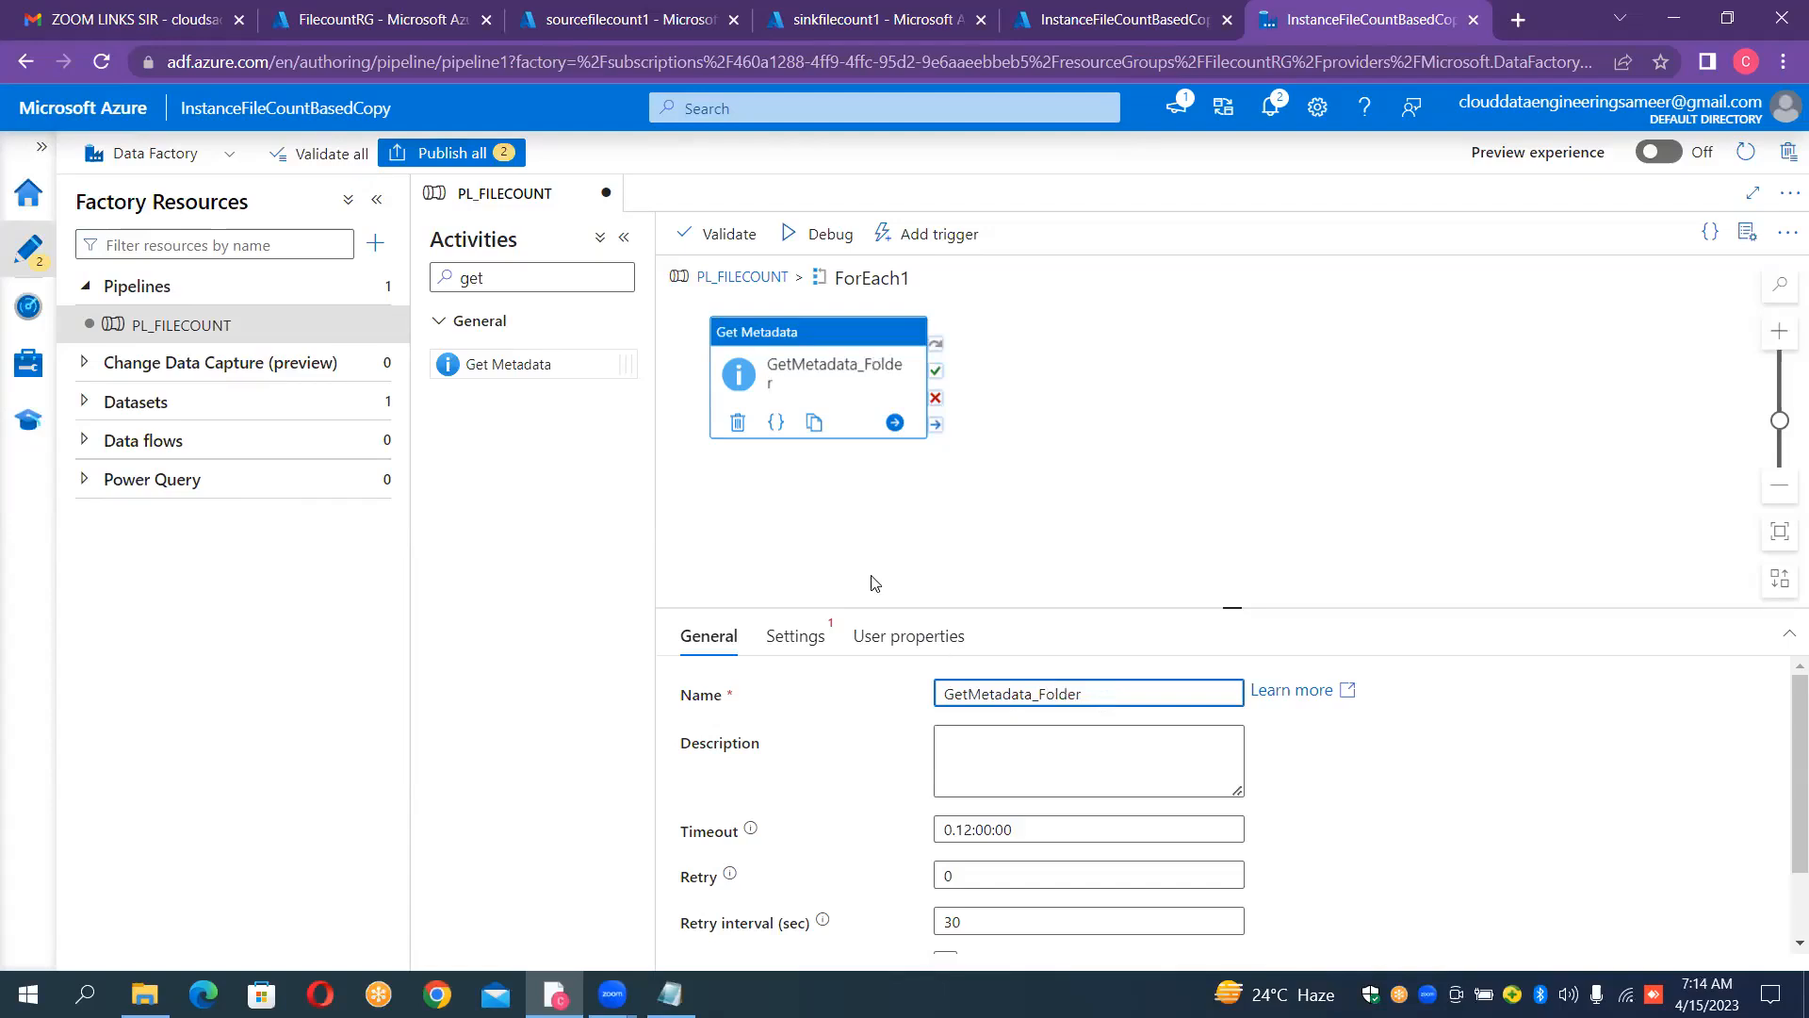
Step: Start a new dataset for the GetMetadata_Folder activity using Azure Data Lake Storage Gen2 and the DelimitedText format
{"action": "left_click", "coordinate": [798, 636]}
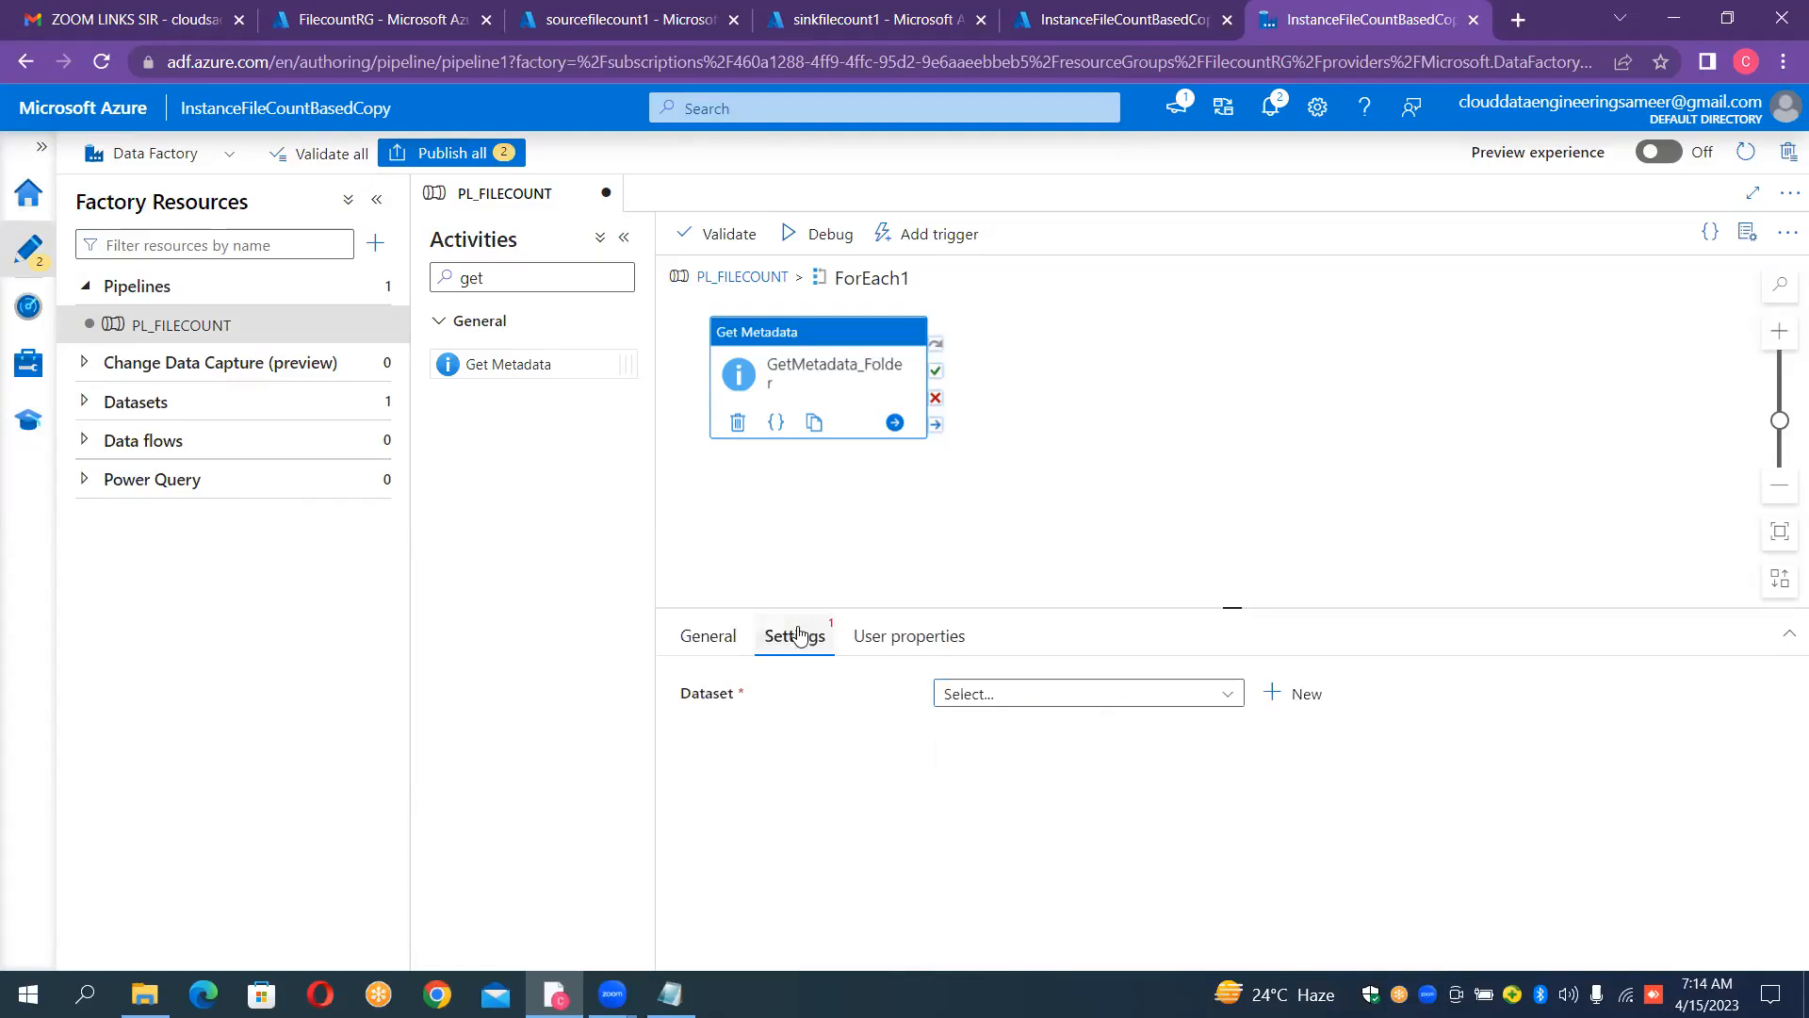
{"action": "left_click", "coordinate": [1293, 693]}
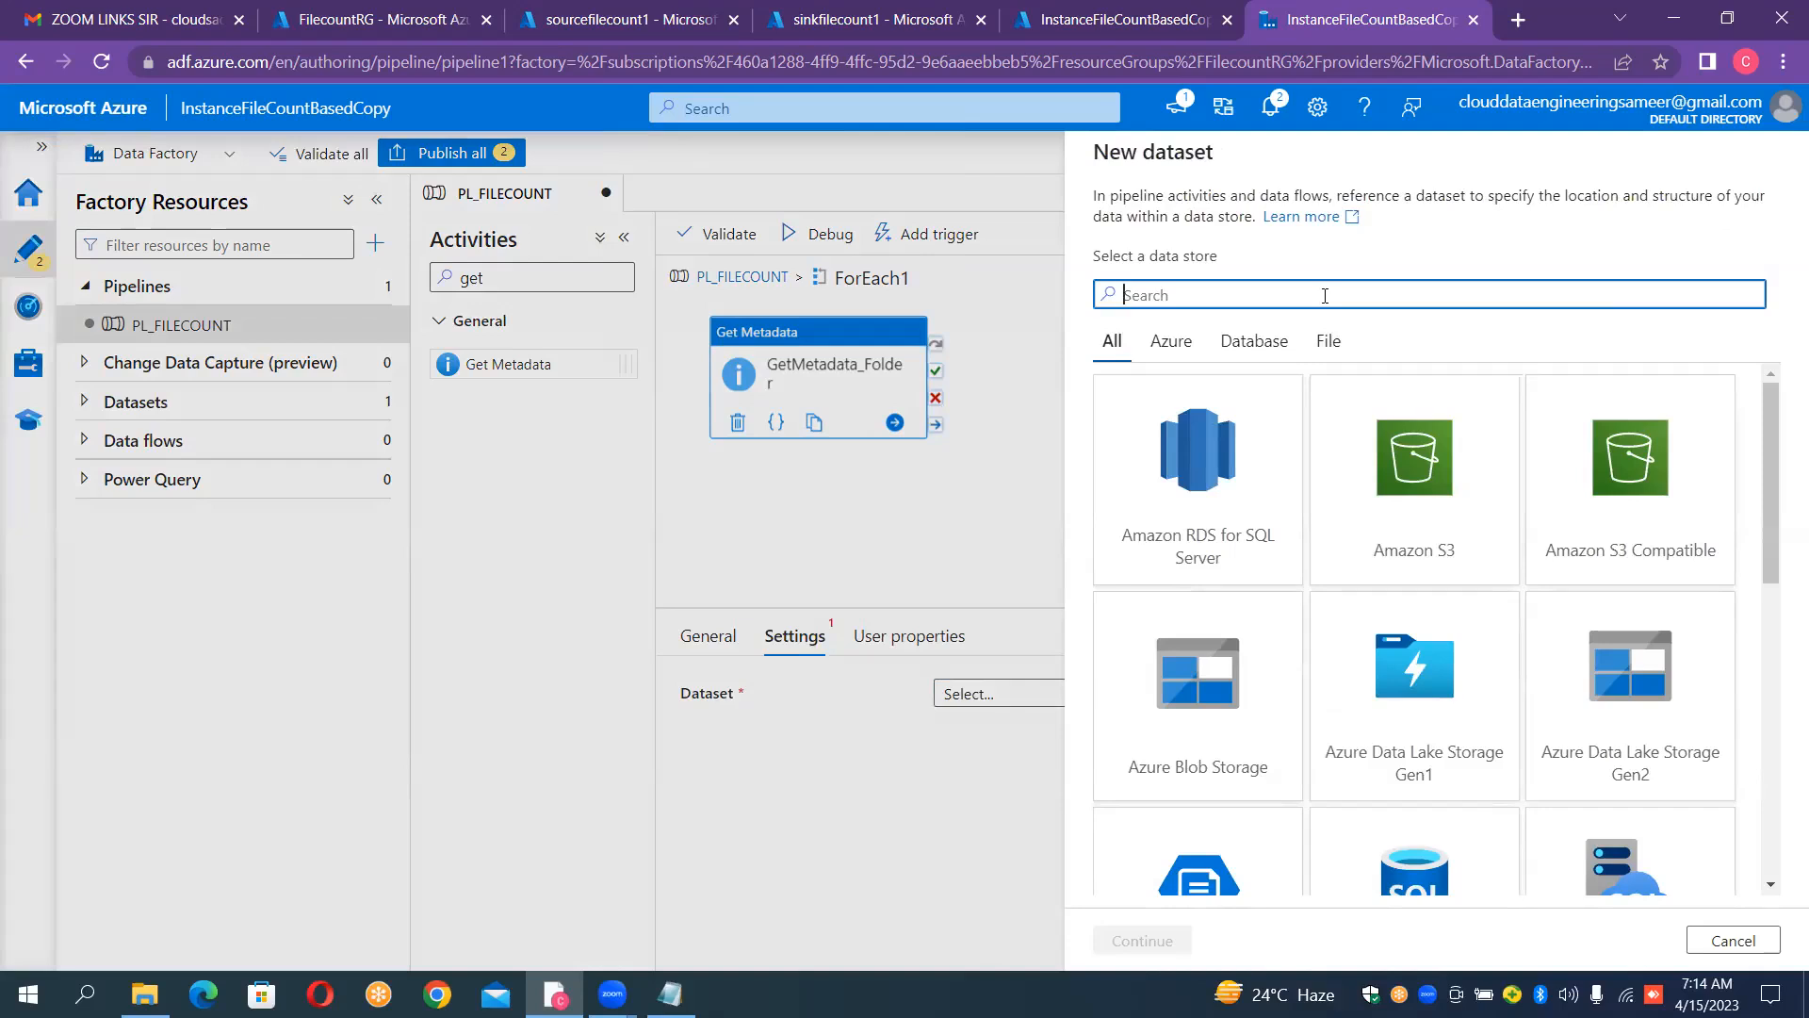
{"action": "type", "text": "2"}
{"action": "double_click", "coordinate": [1244, 430]}
{"action": "double_click", "coordinate": [1616, 347]}
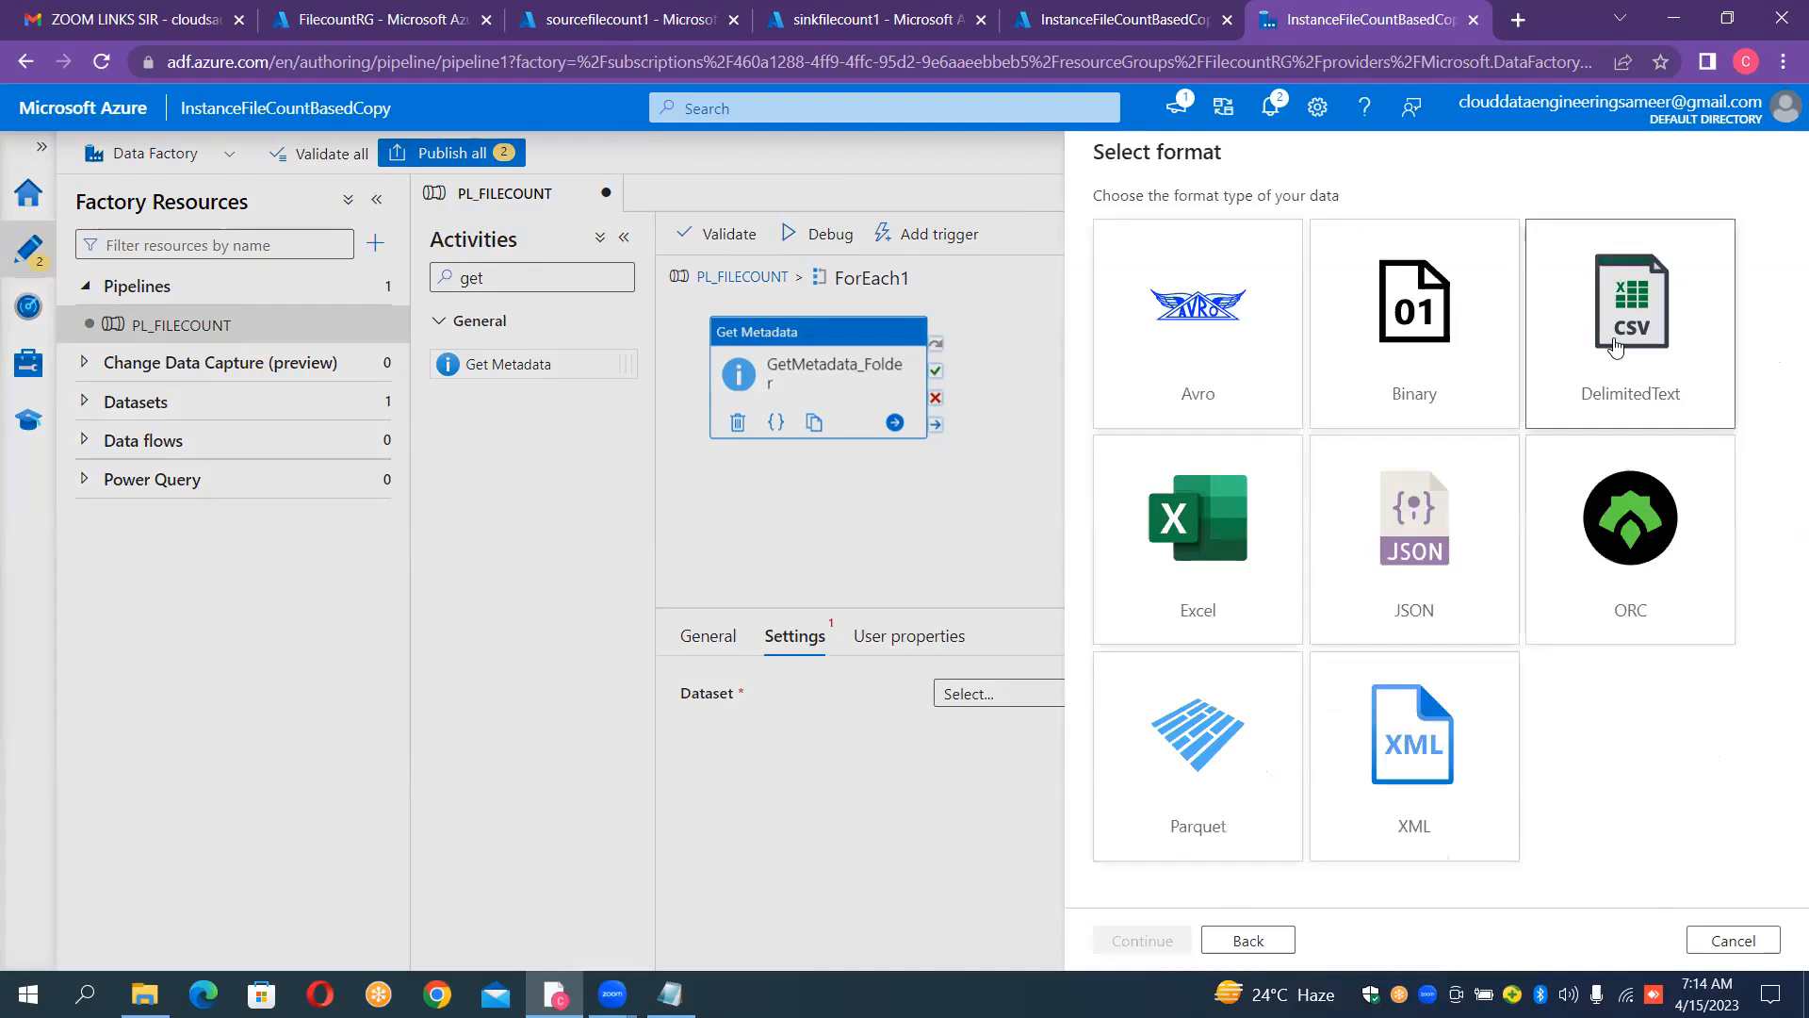
Step: Name the new dataset DS_GETCHILD_ITEMS
{"action": "left_click", "coordinate": [1462, 232]}
{"action": "key", "text": "ctrl+a"}
{"action": "key", "text": "BackSpace"}
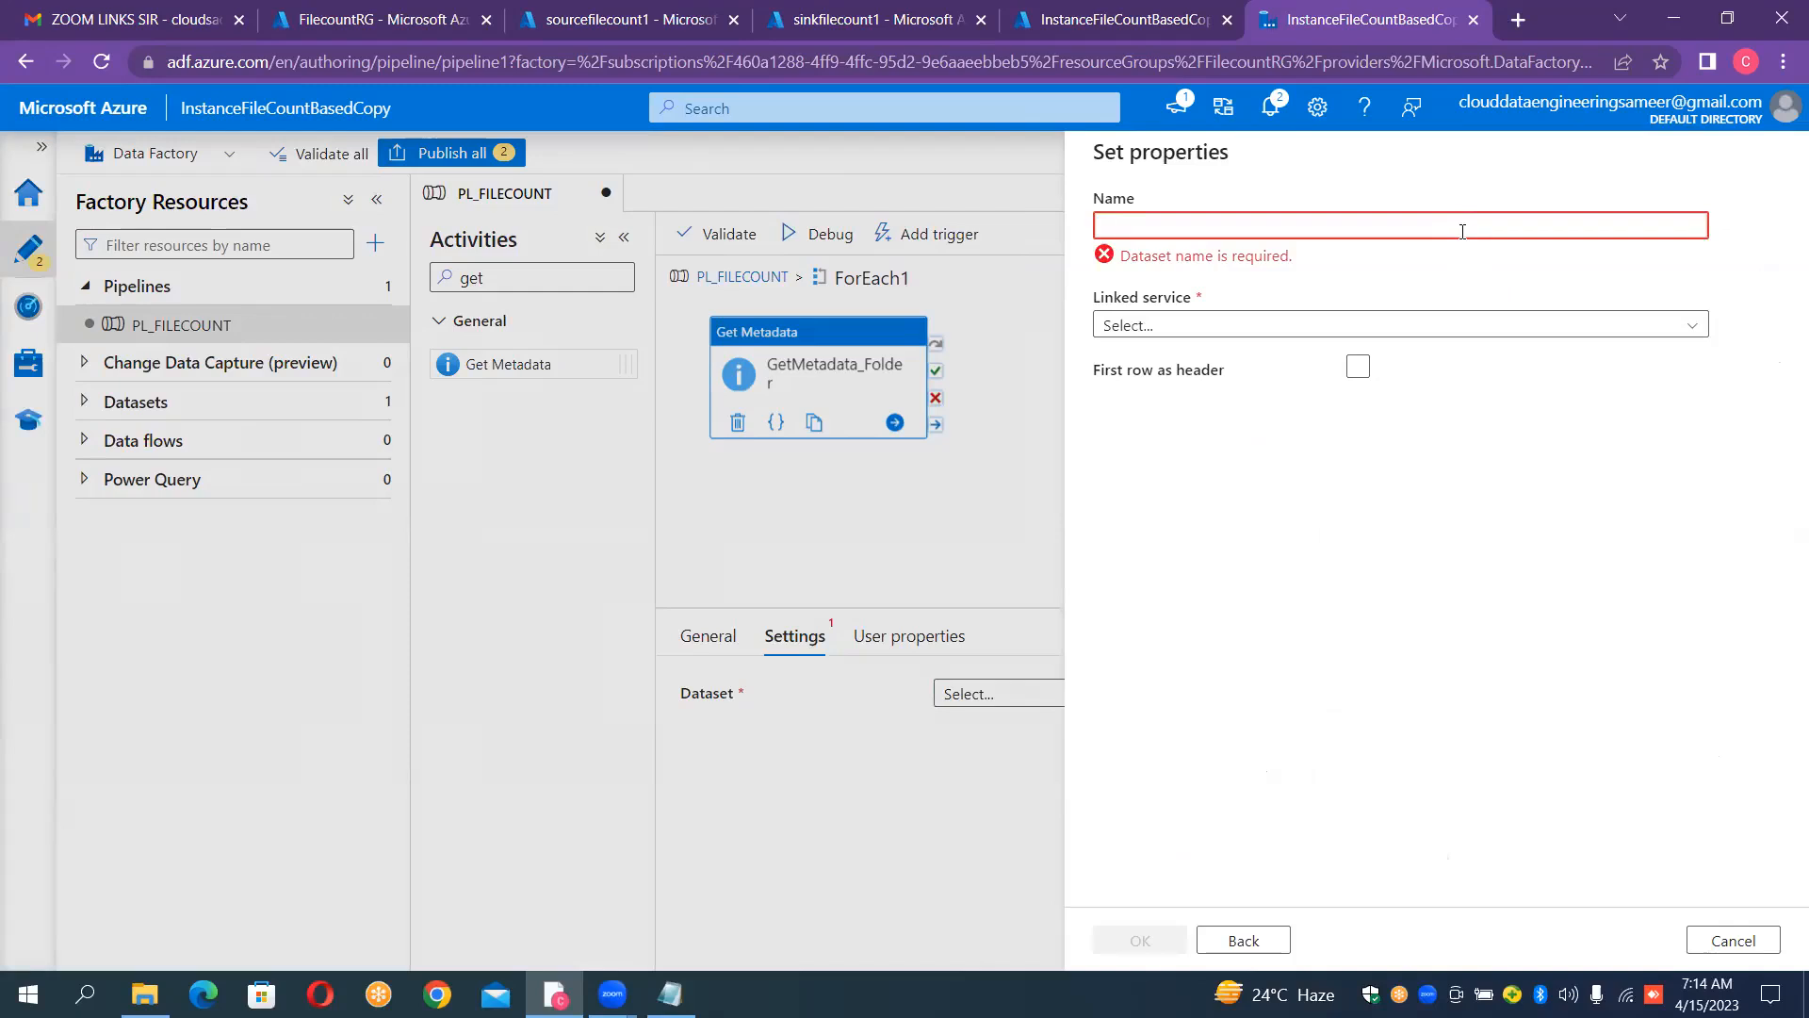
{"action": "type", "text": "DS_"}
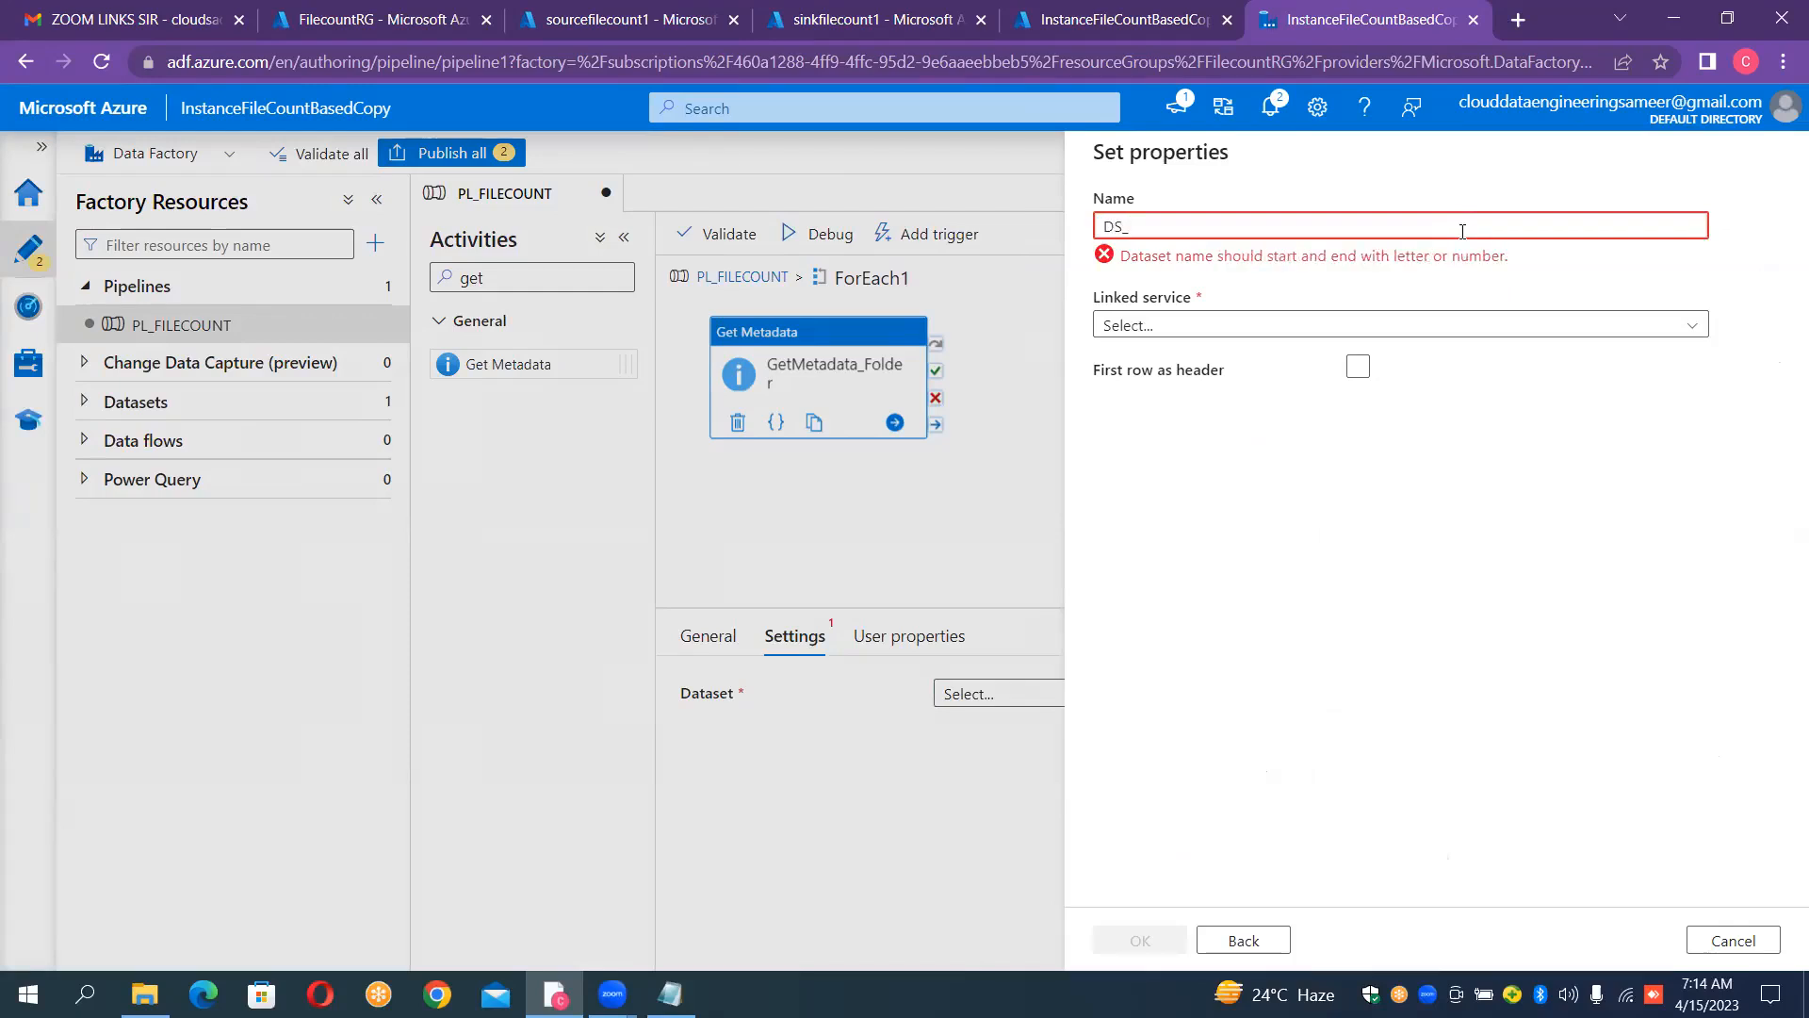
{"action": "type", "text": "GT"}
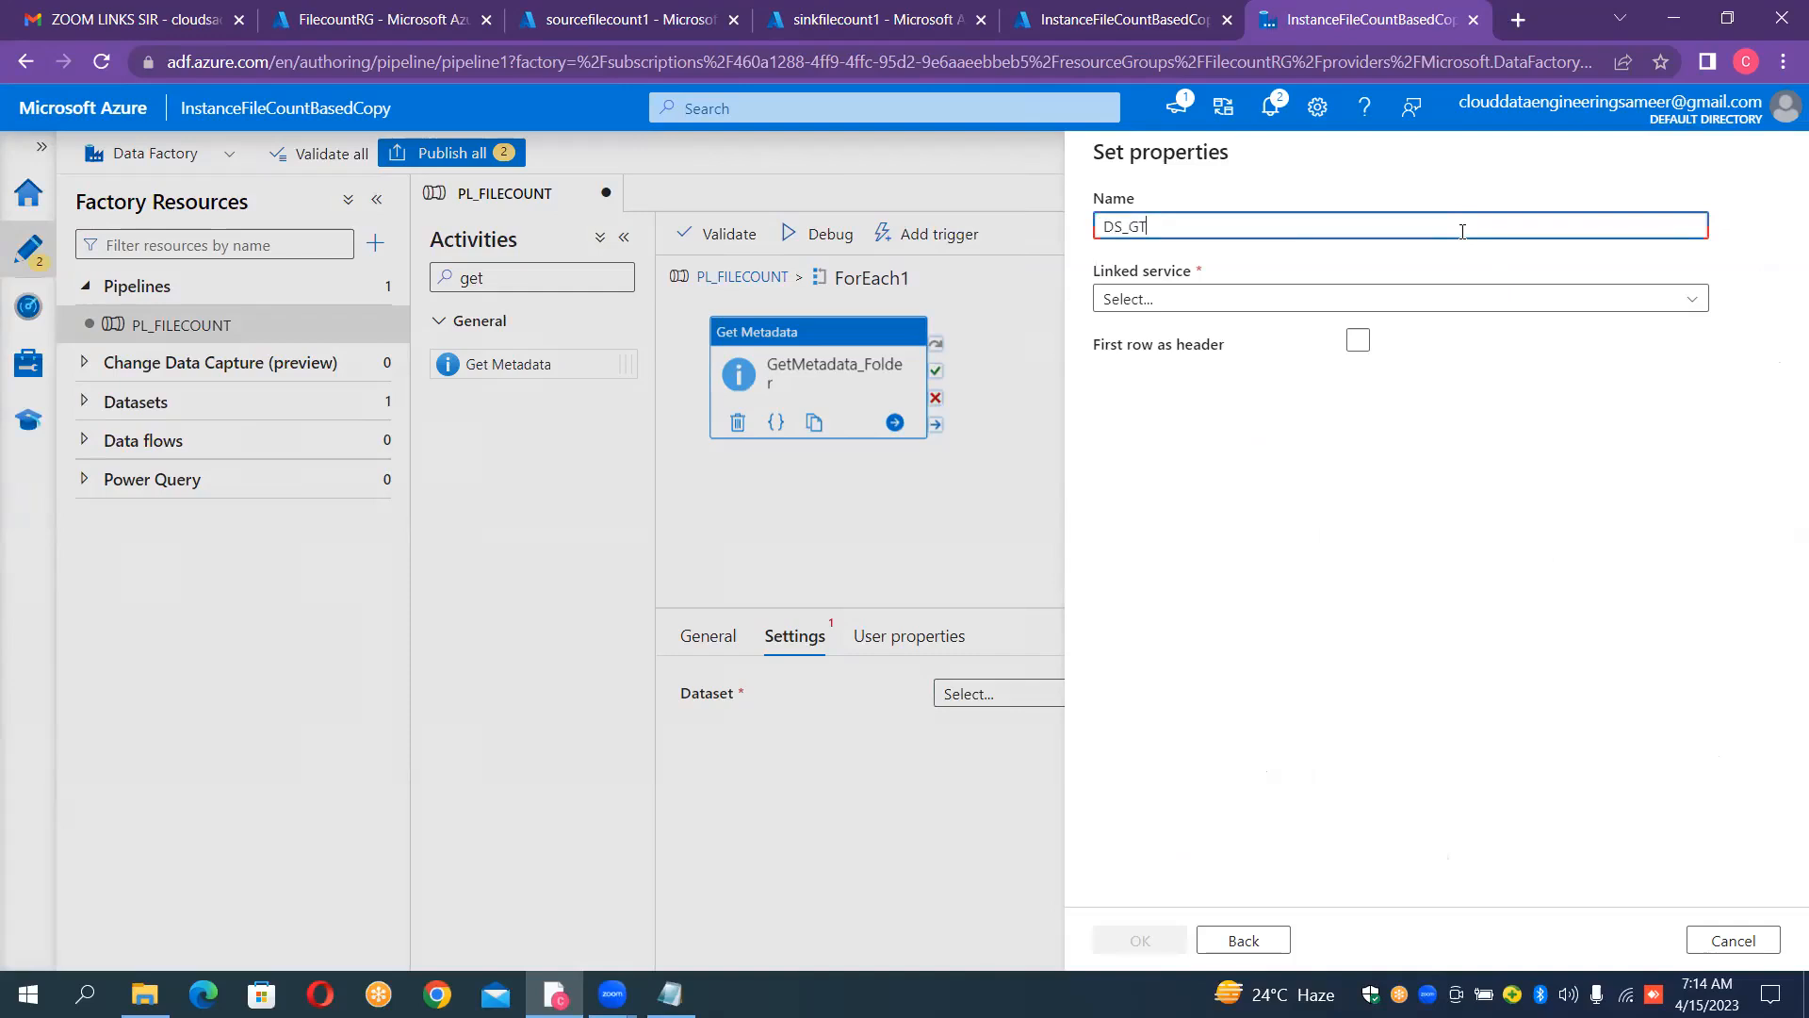
{"action": "key", "text": "BackSpace"}
{"action": "type", "text": "ETCHI"}
{"action": "type", "text": "LDS"}
{"action": "type", "text": "_"}
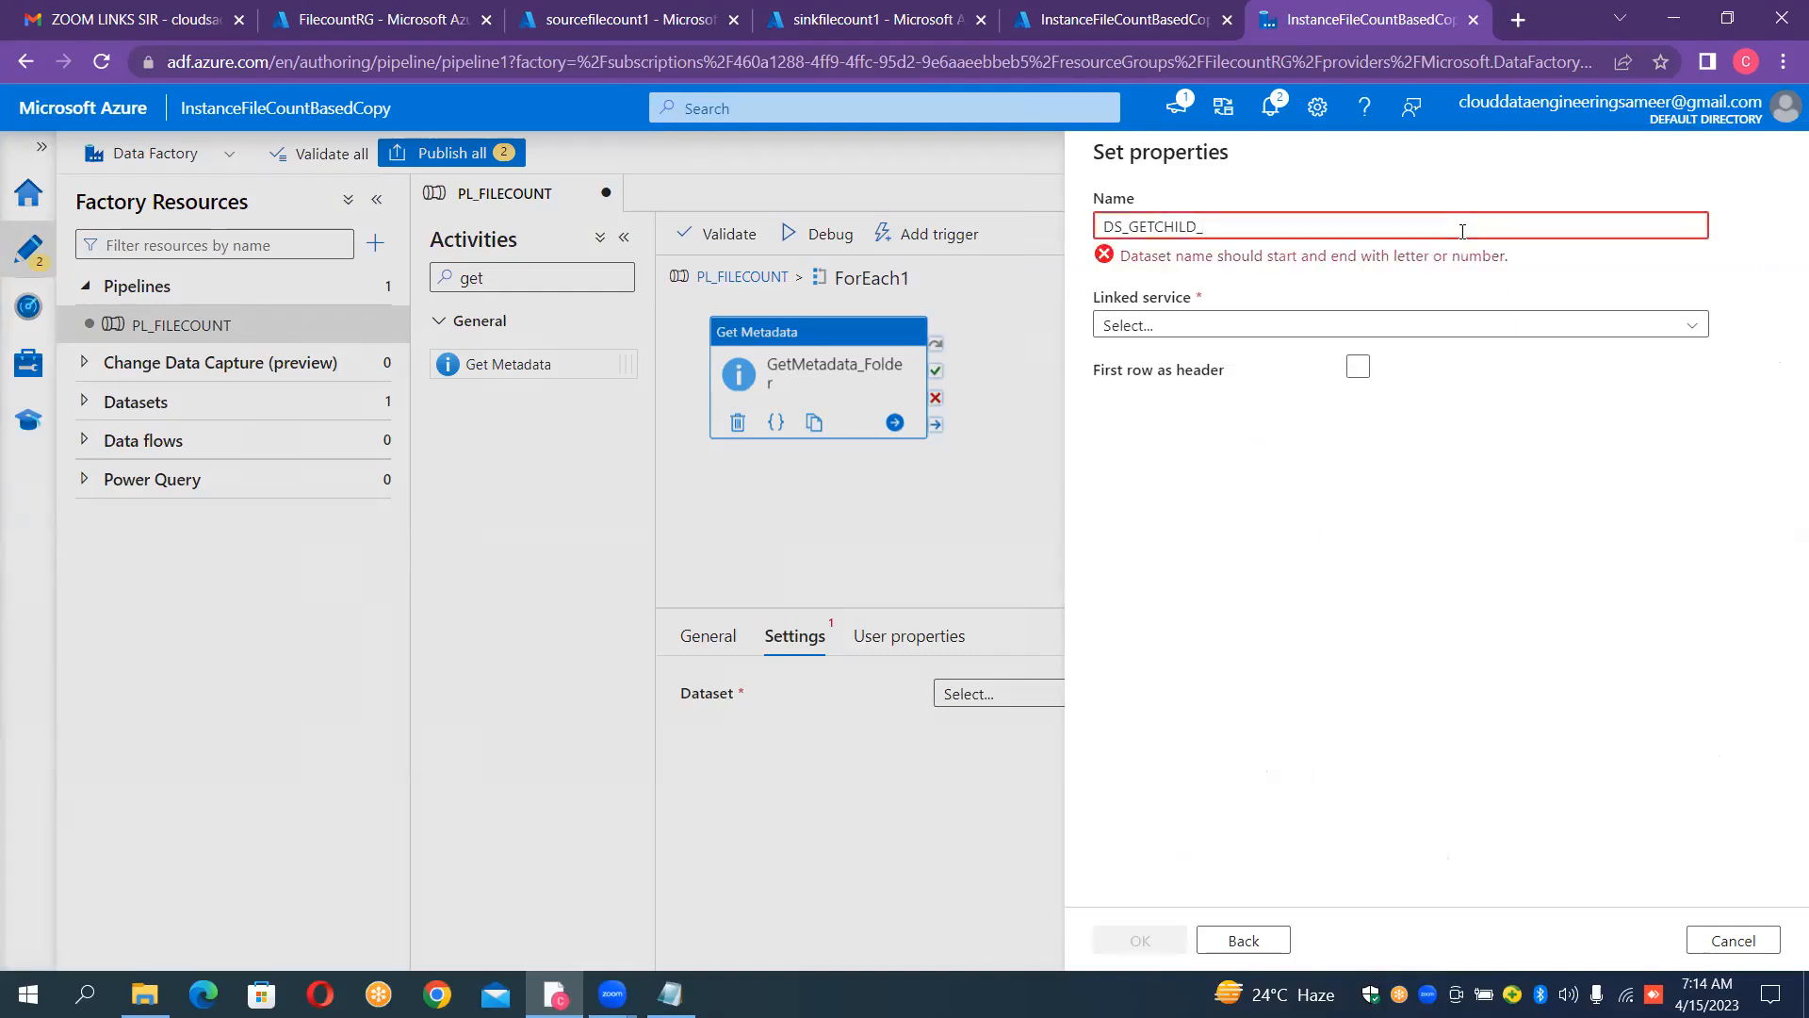
{"action": "type", "text": "ITEMS"}
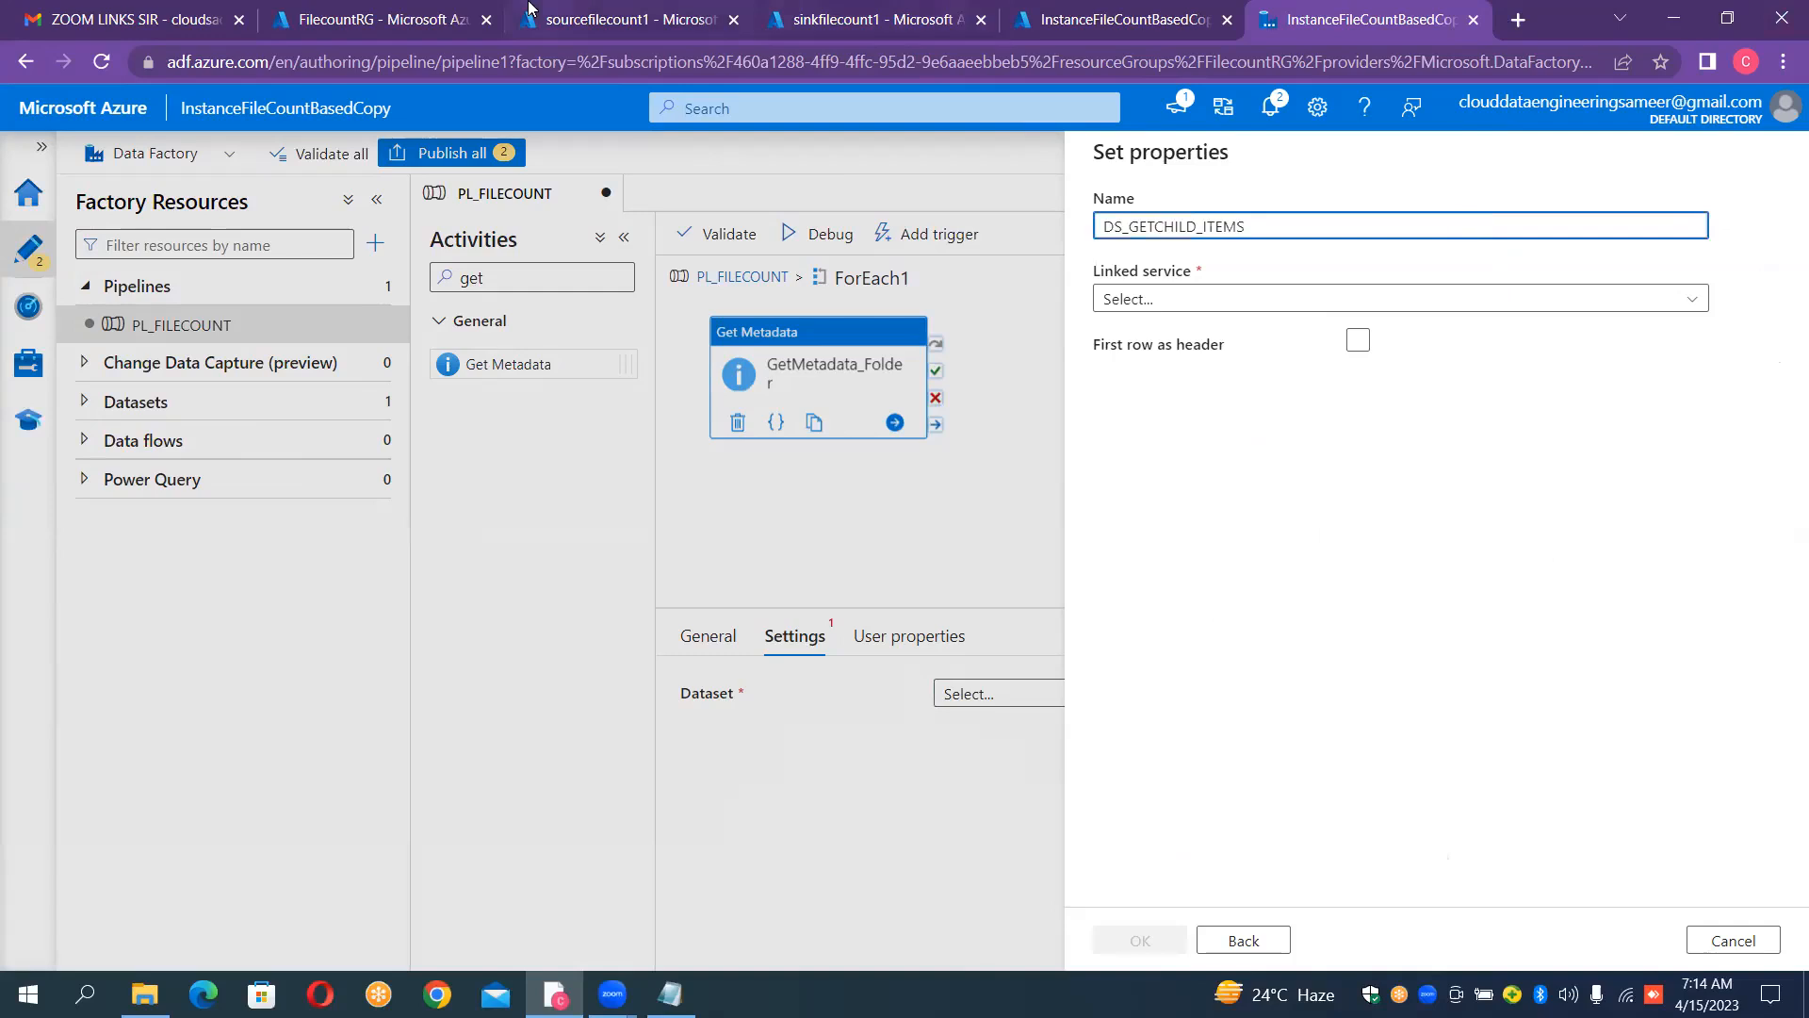
Step: Examine the files in the input1 and input2 containers of the sourcefilecount1 storage account, then return to Azure Data Factory
{"action": "left_click", "coordinate": [572, 16]}
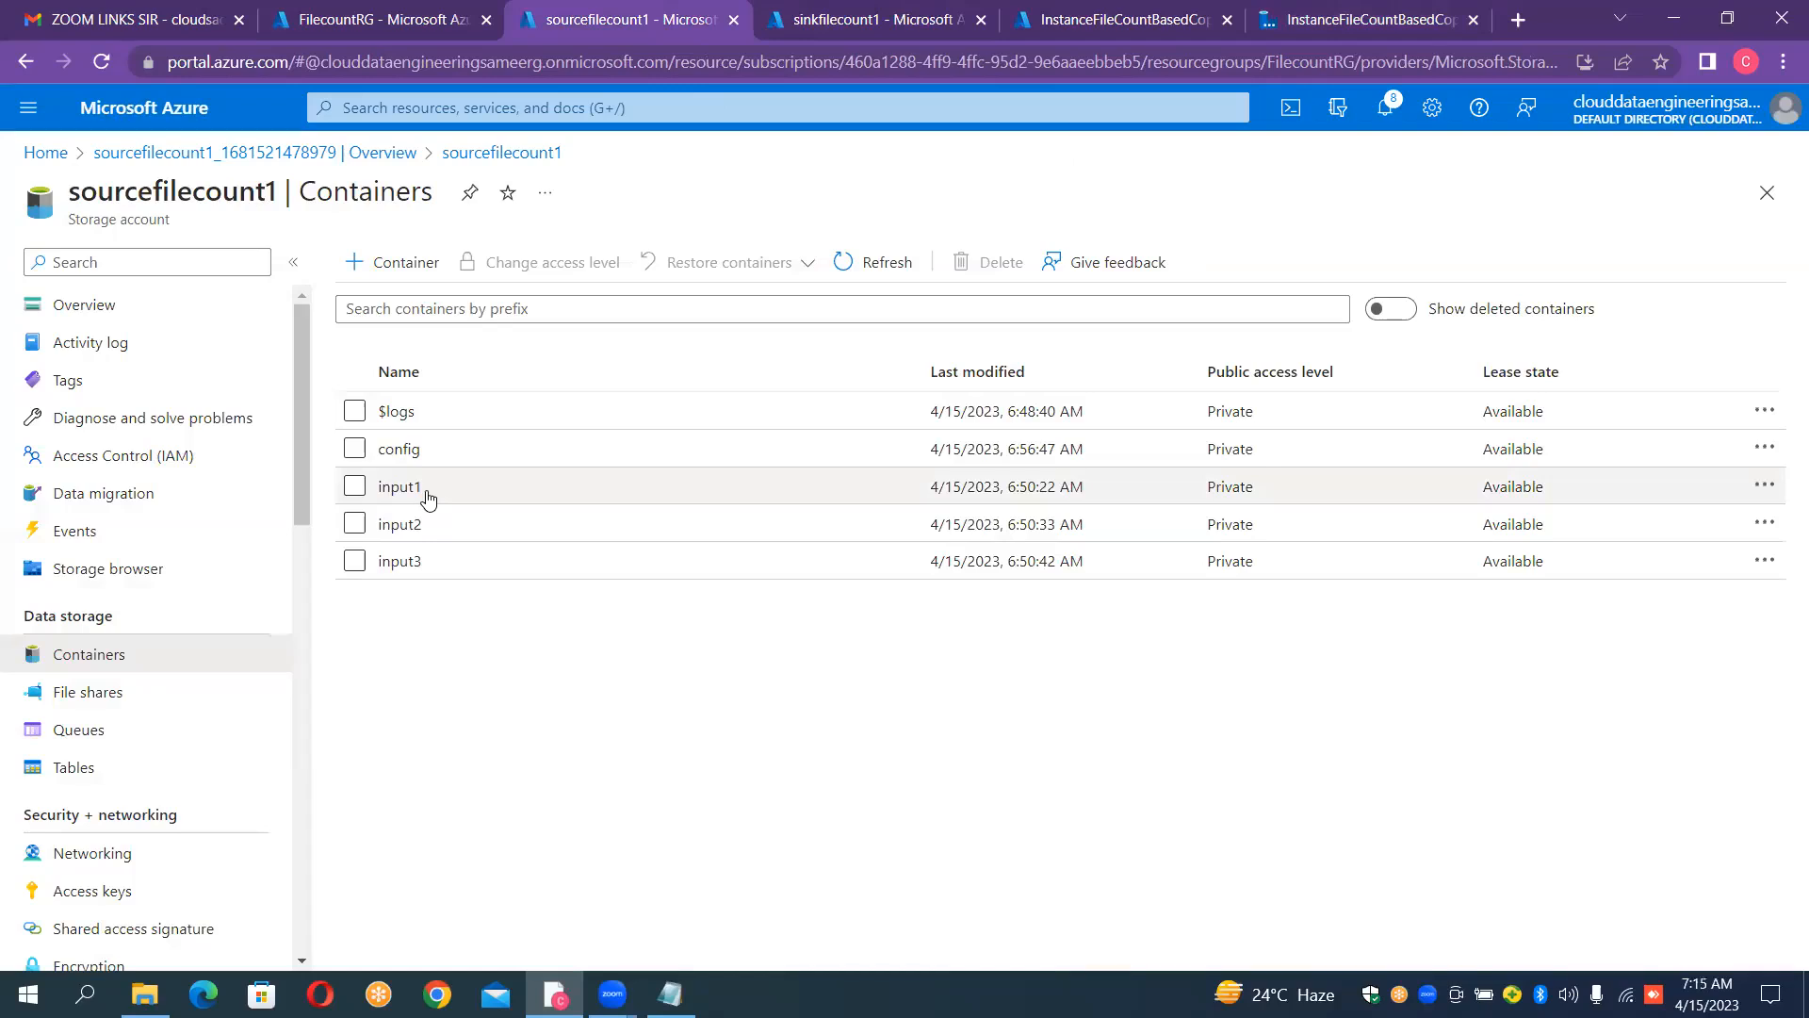
{"action": "left_click", "coordinate": [400, 486]}
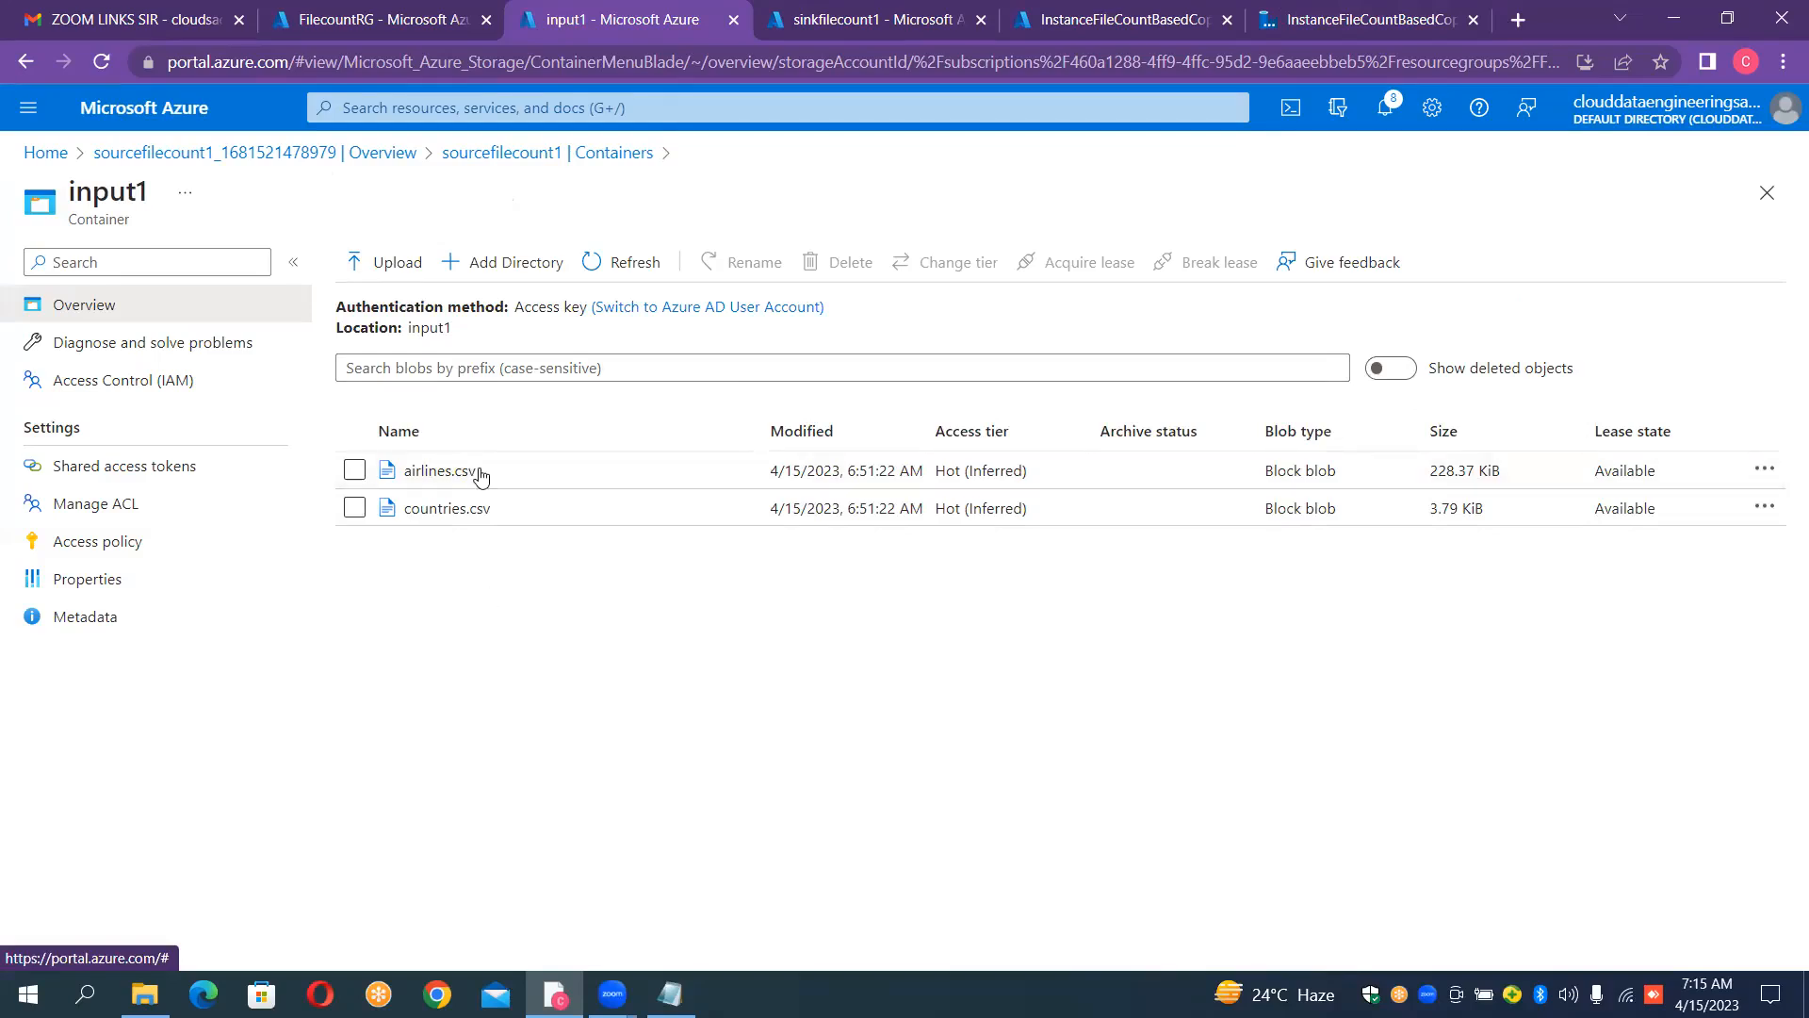
{"action": "left_click", "coordinate": [618, 157]}
{"action": "left_click", "coordinate": [400, 524]}
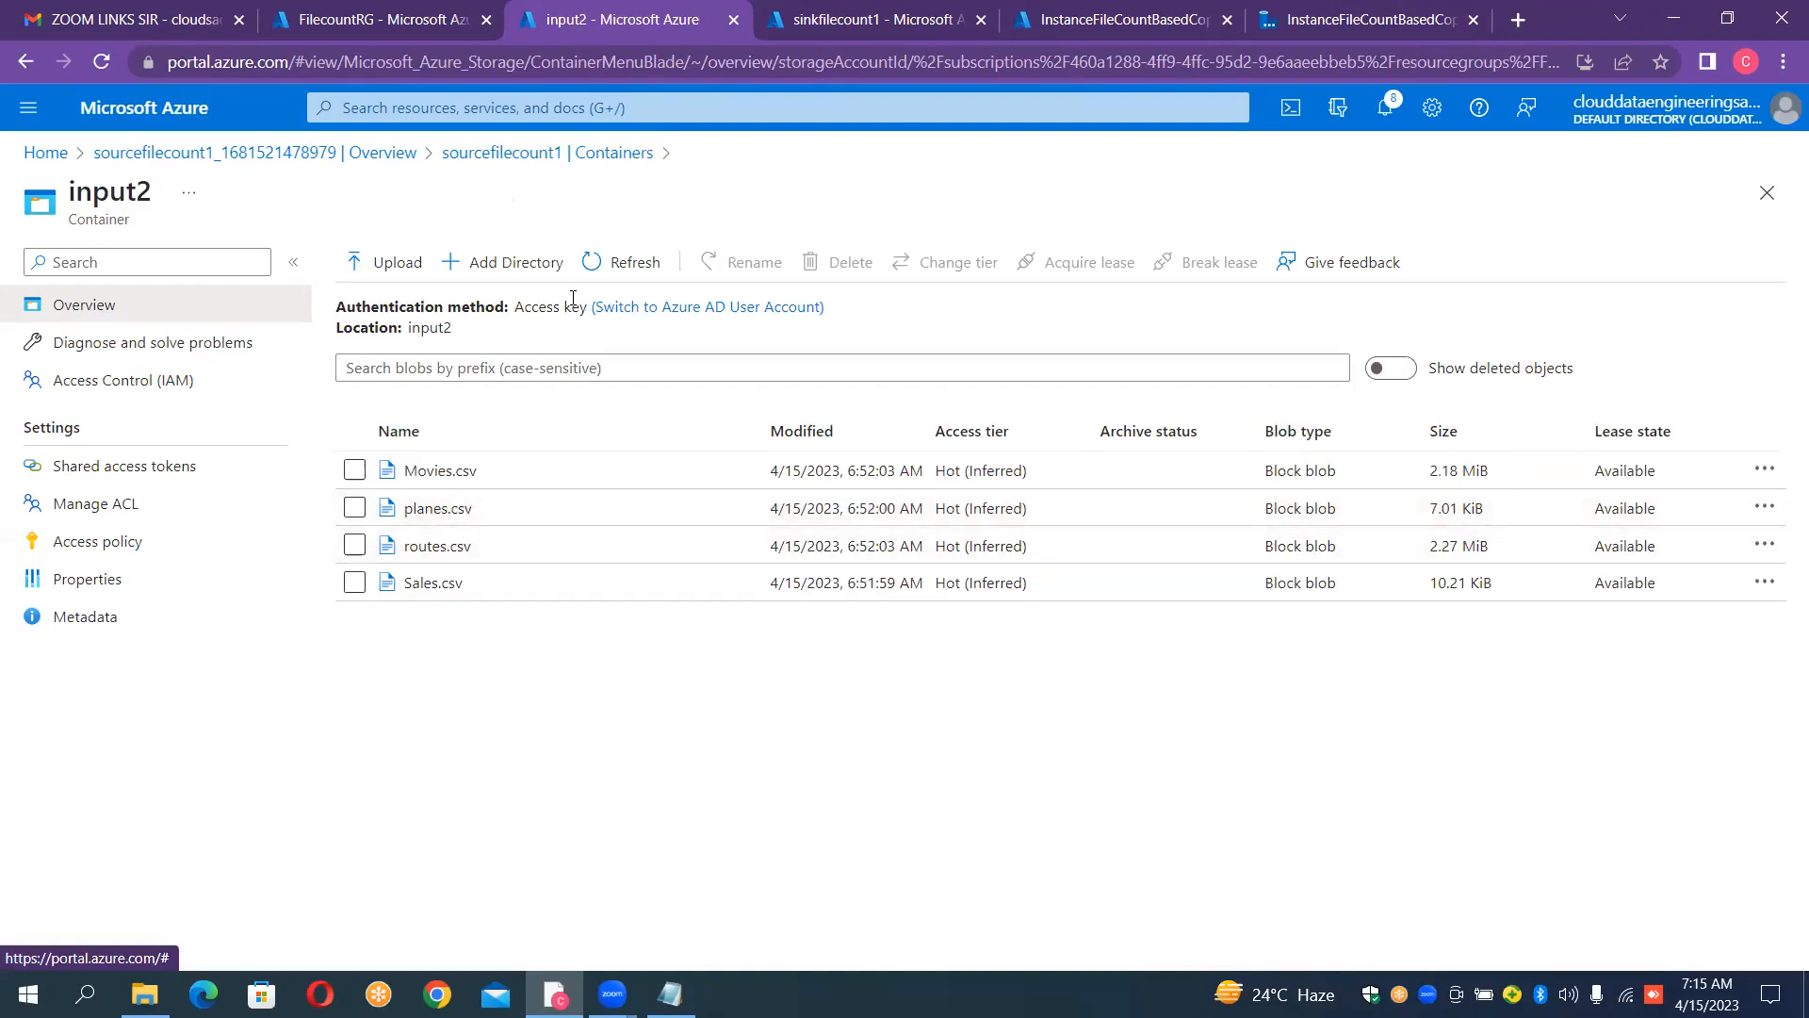
{"action": "left_click", "coordinate": [1274, 16]}
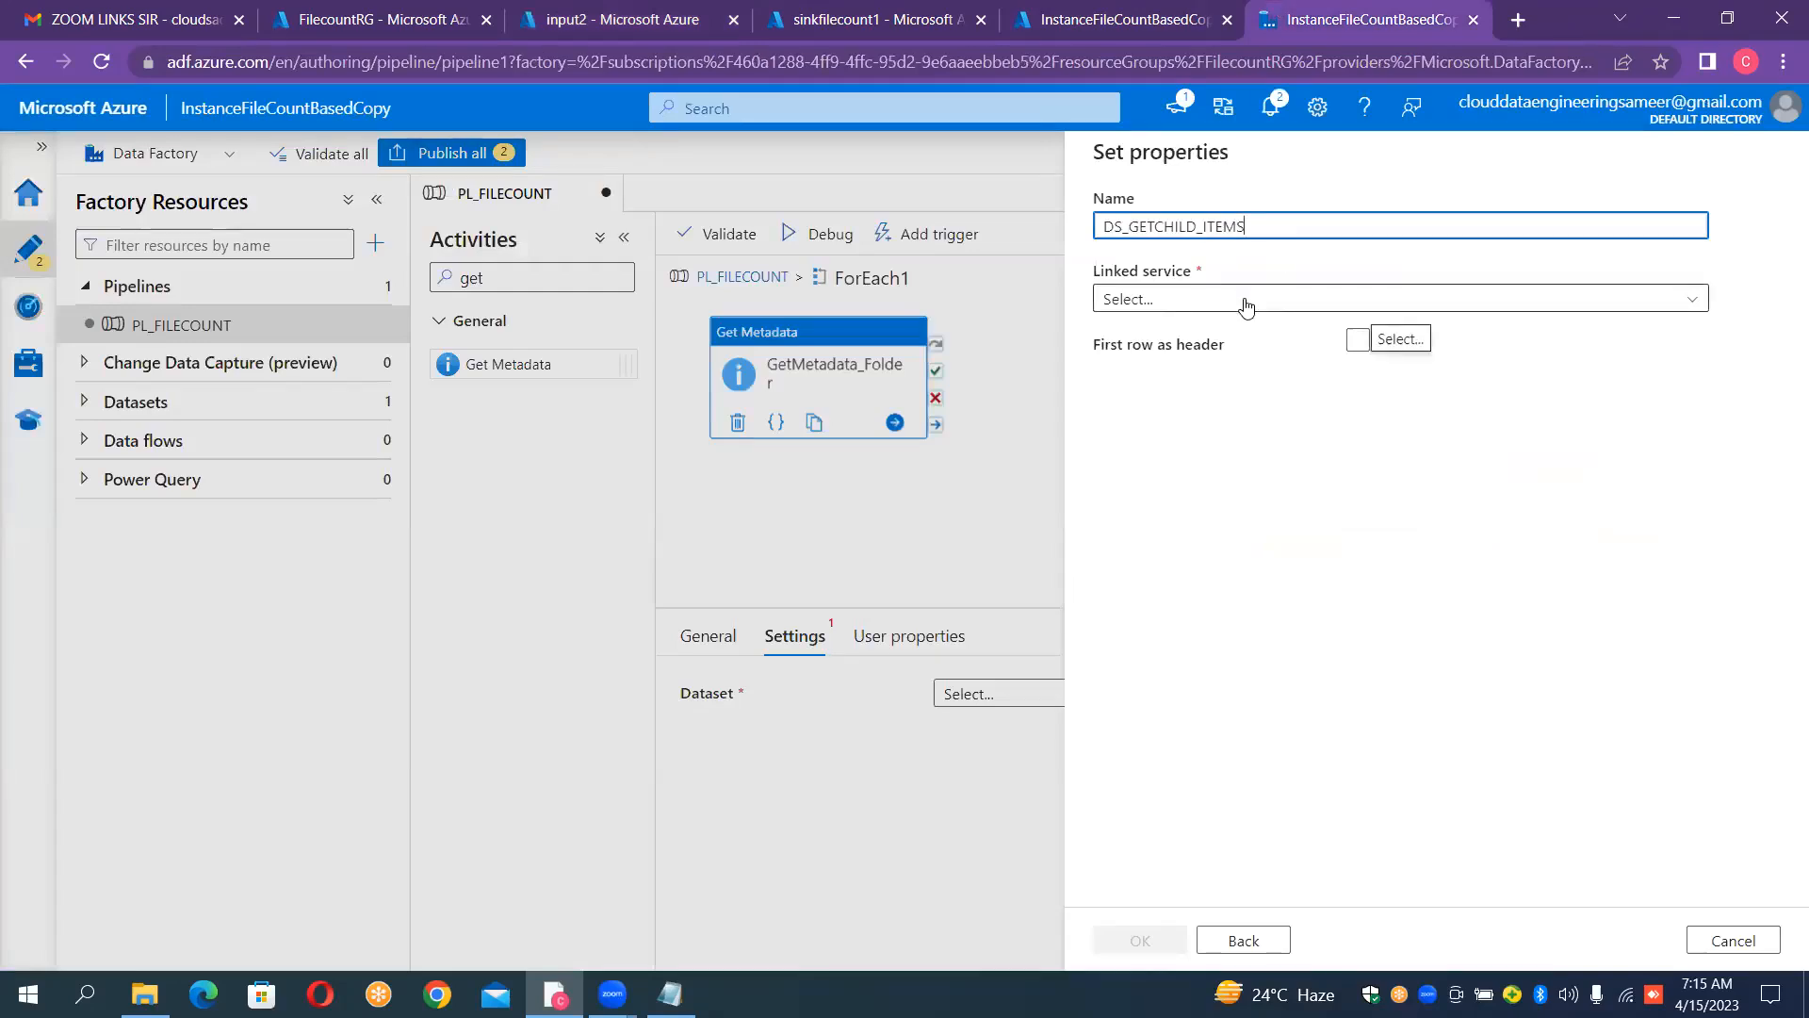
Step: Assign the LS_ADLS_GEN2_SOURCE linked service, enable first row as header, leave the file path empty and create the dataset
{"action": "left_click", "coordinate": [1345, 299]}
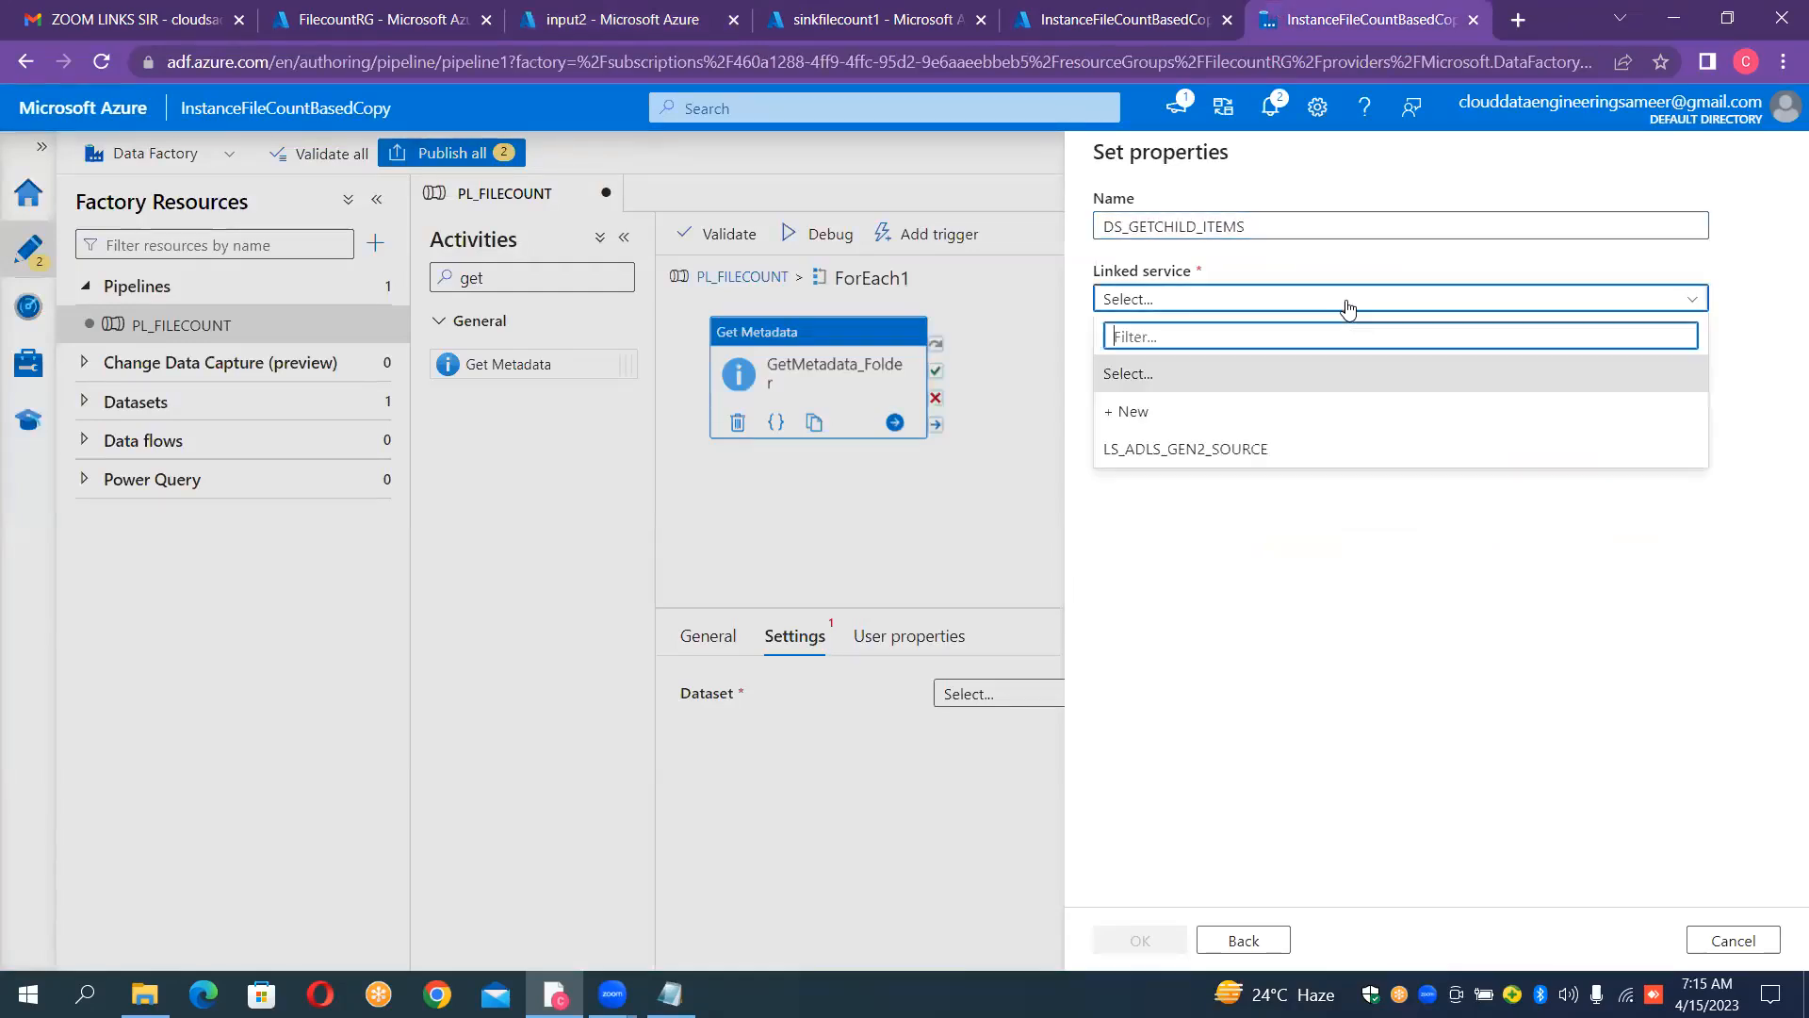
{"action": "left_click", "coordinate": [1219, 450]}
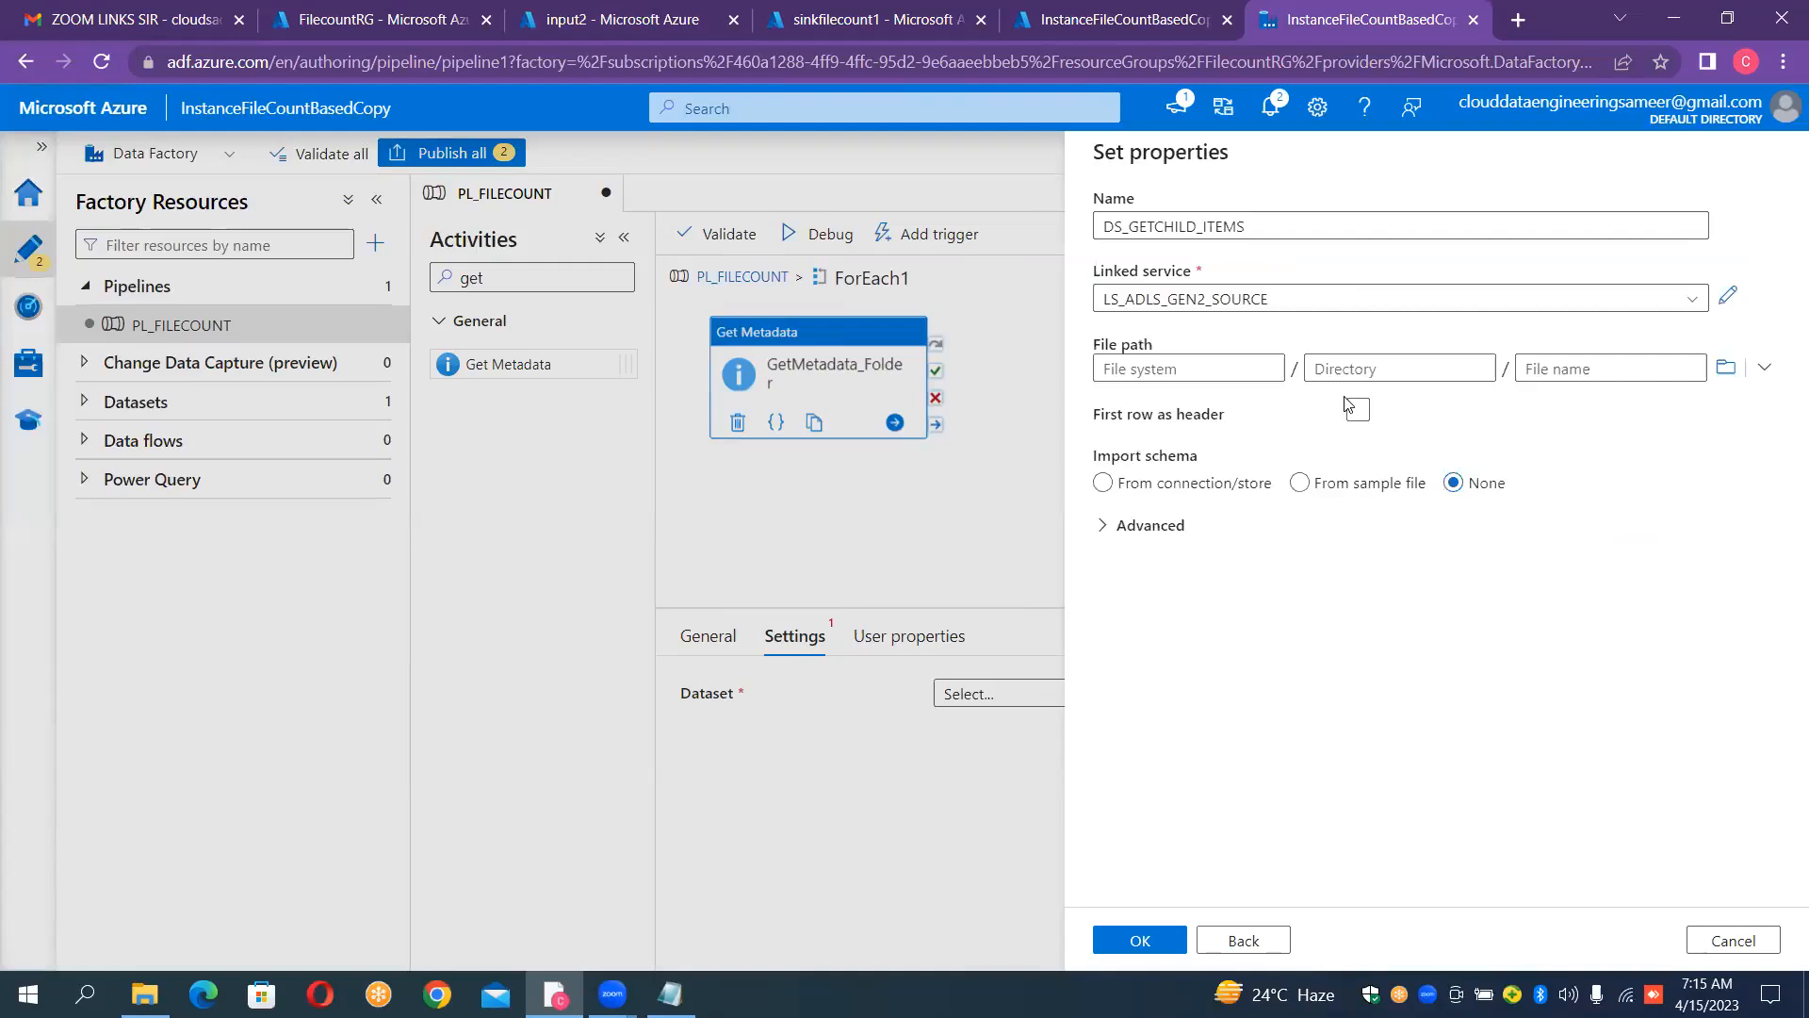
{"action": "left_click", "coordinate": [1357, 410]}
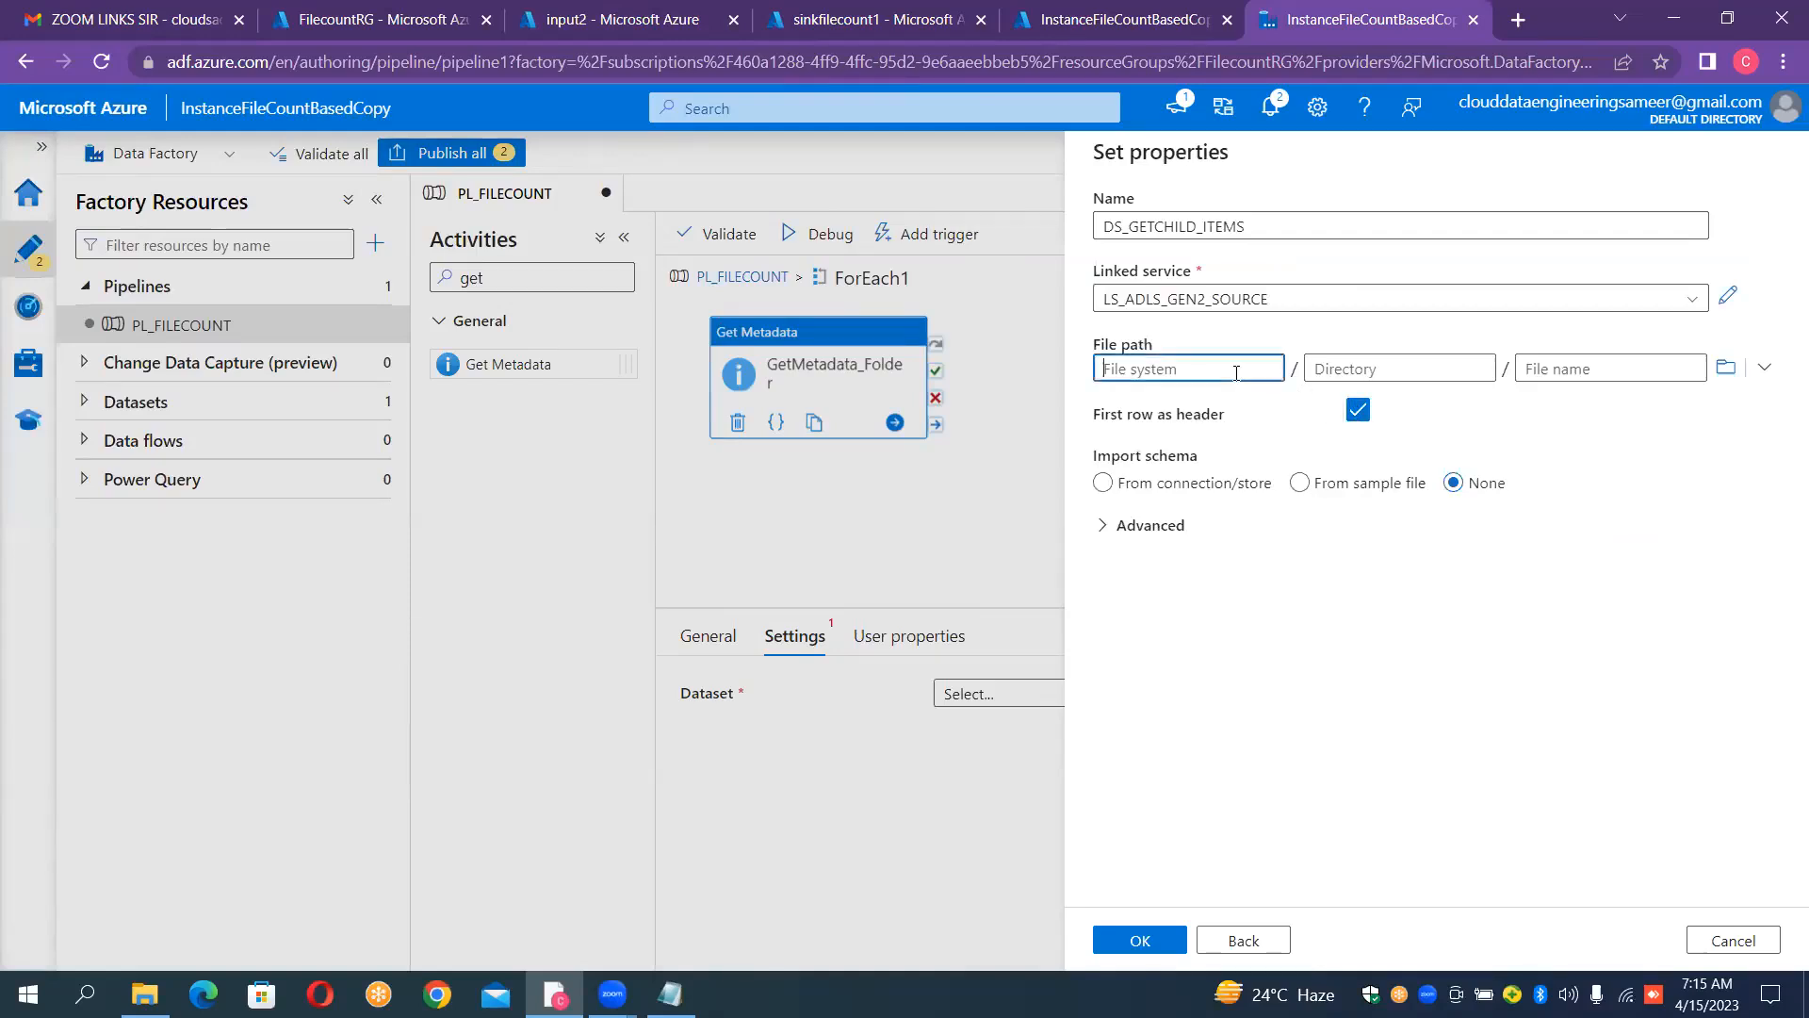
{"action": "left_click", "coordinate": [1600, 360]}
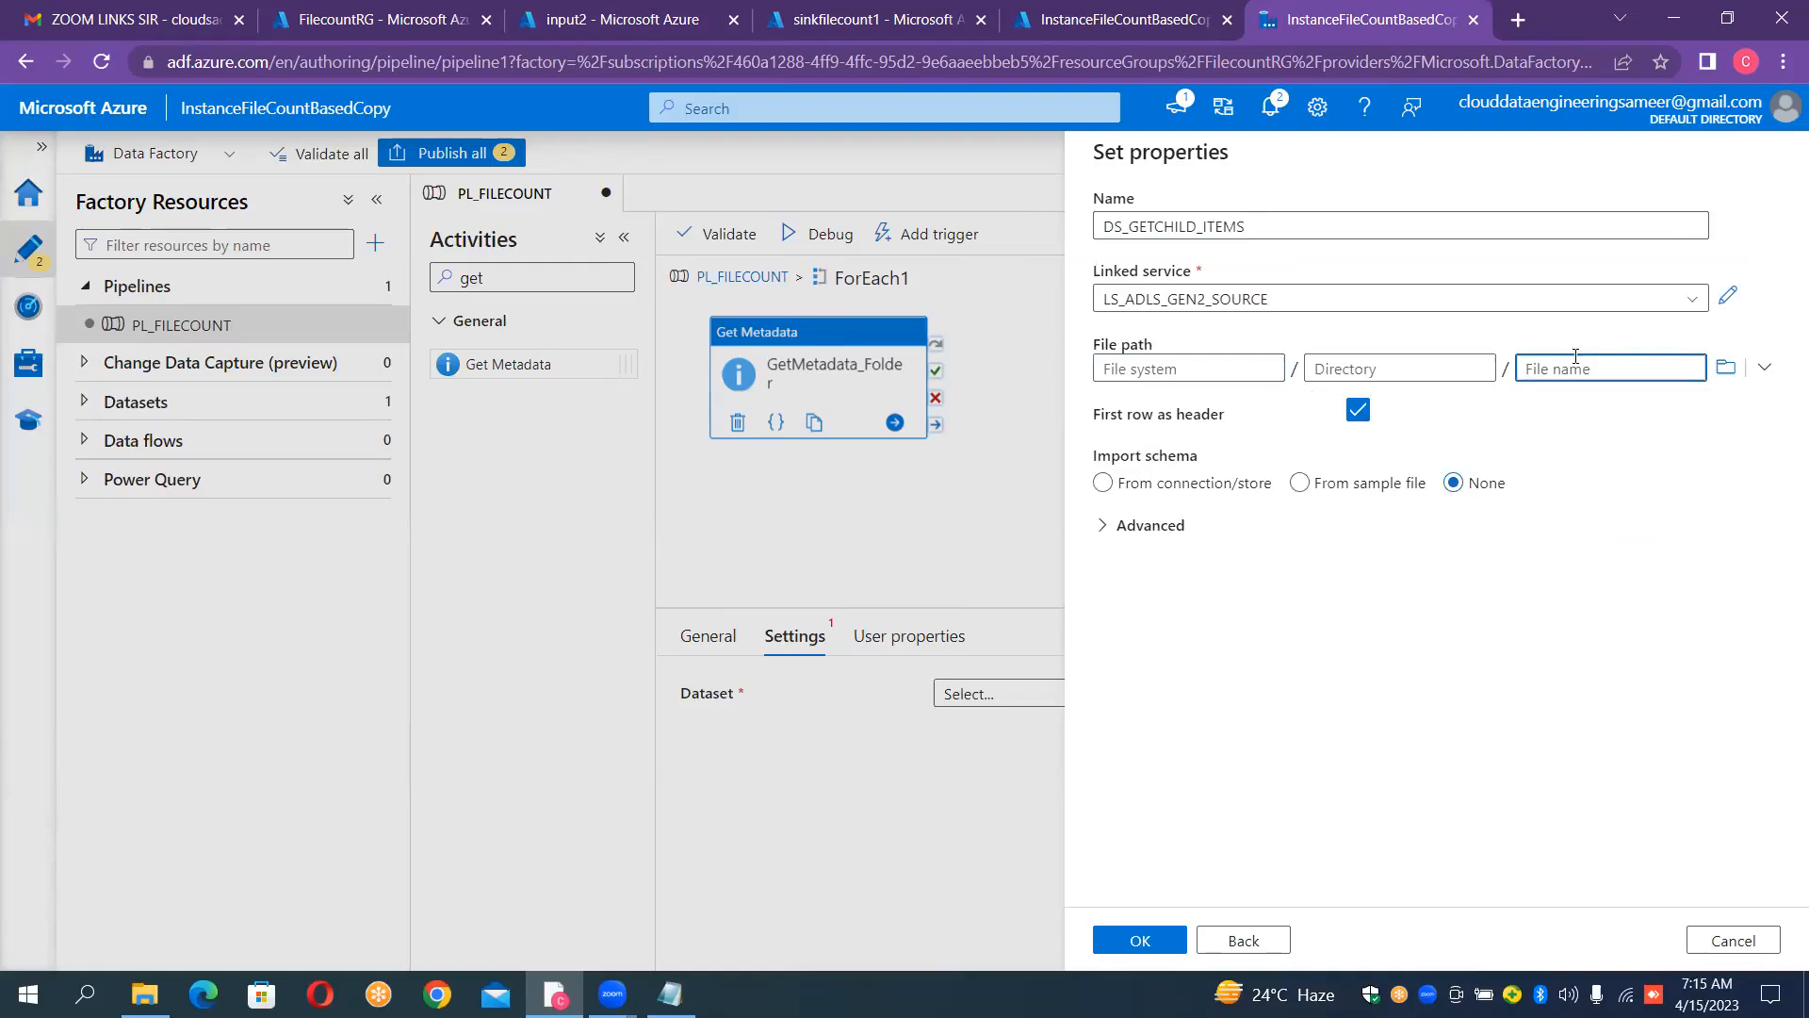
{"action": "left_click", "coordinate": [1139, 377]}
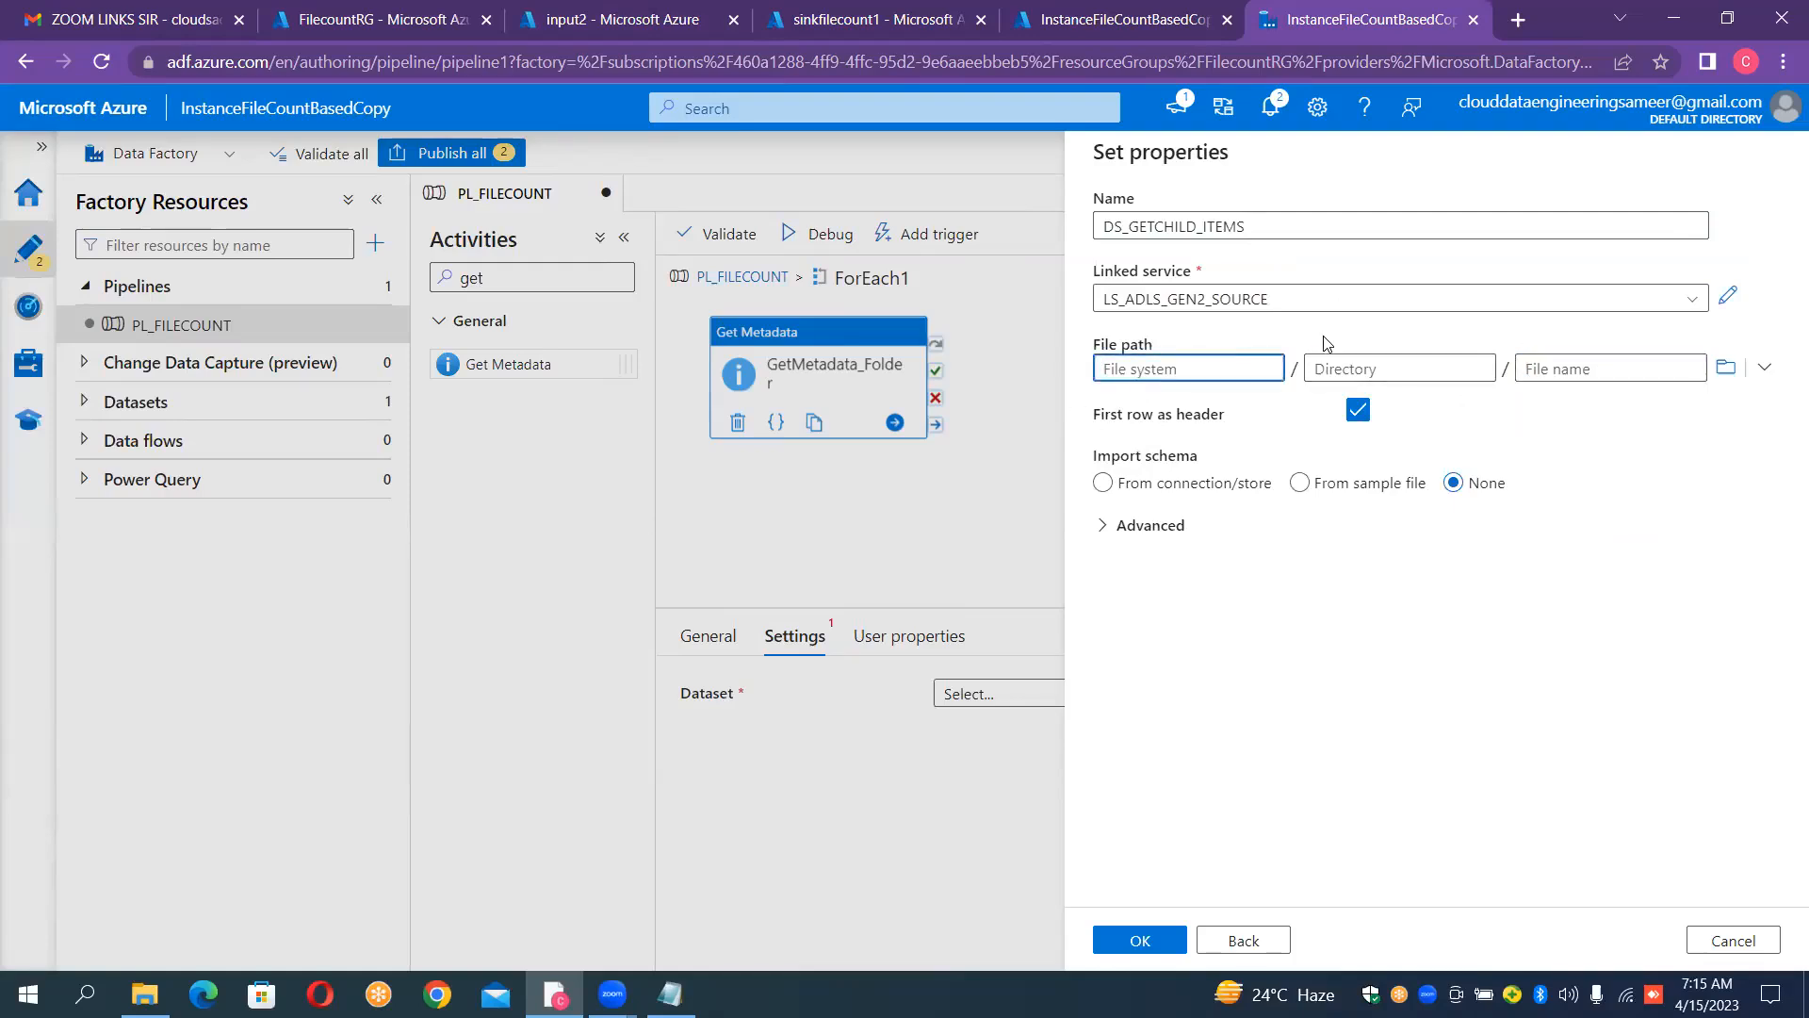
{"action": "left_click", "coordinate": [1590, 358]}
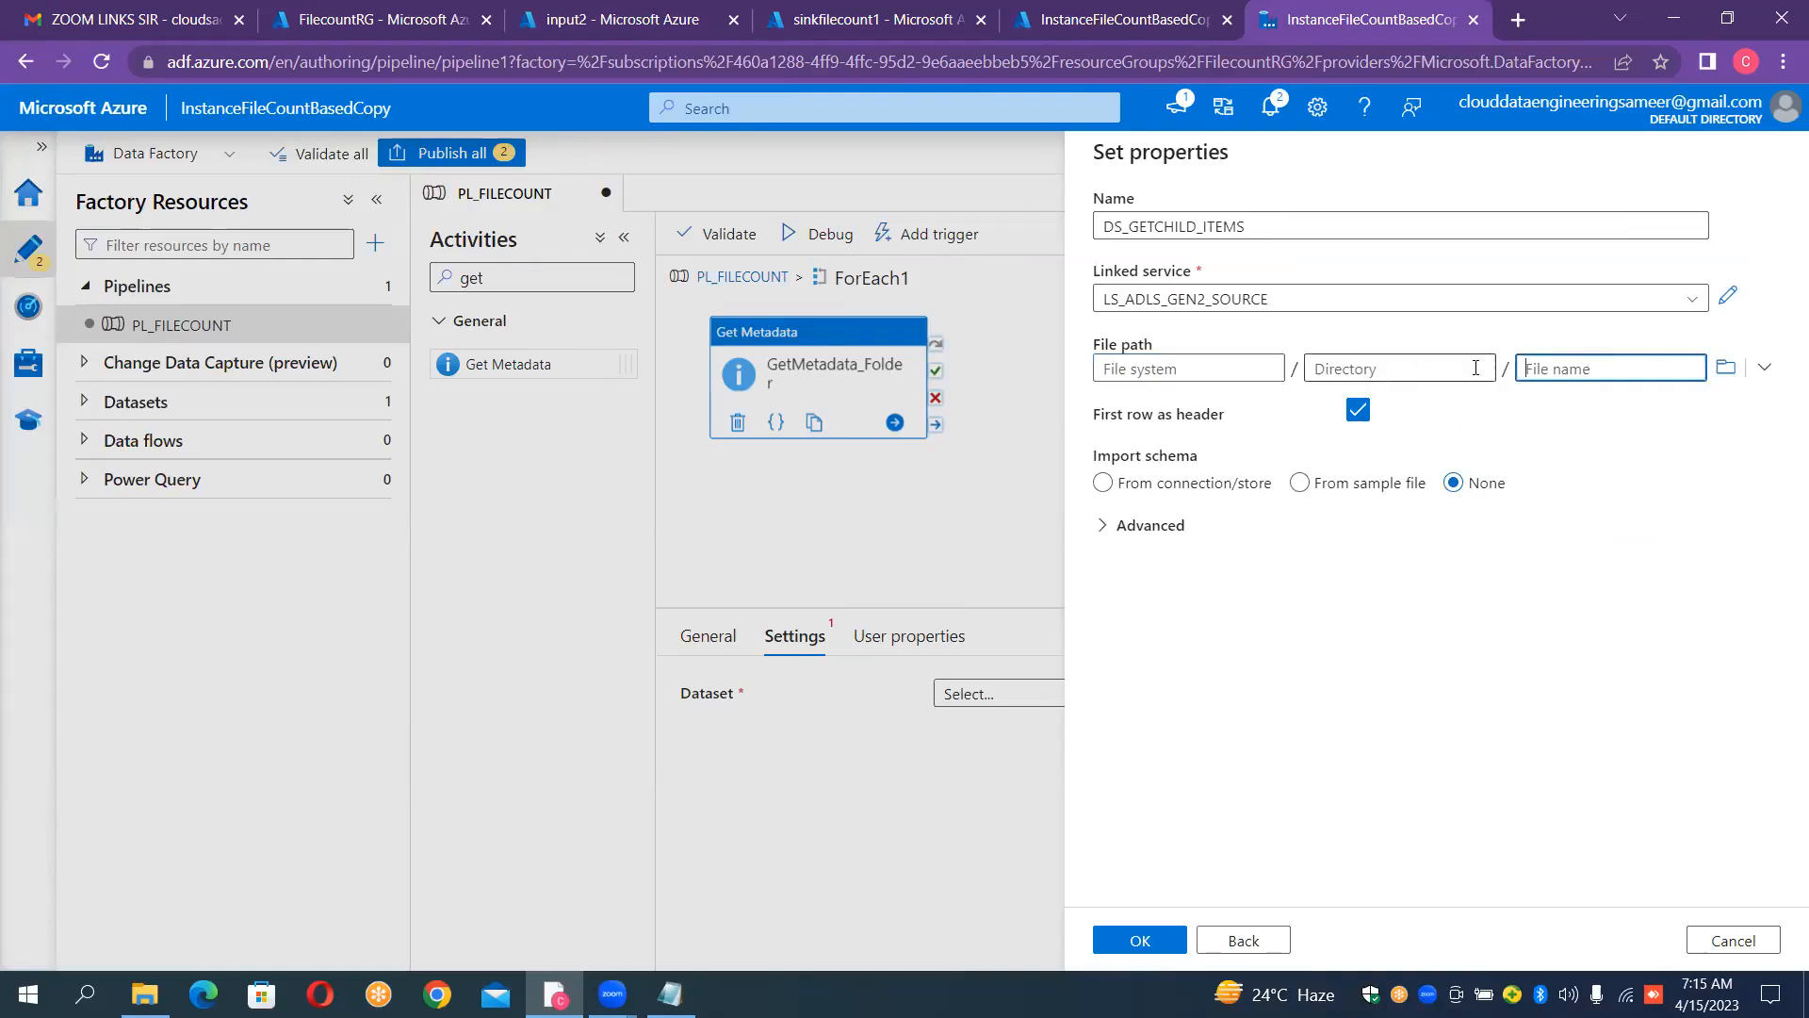
{"action": "left_click", "coordinate": [1206, 371]}
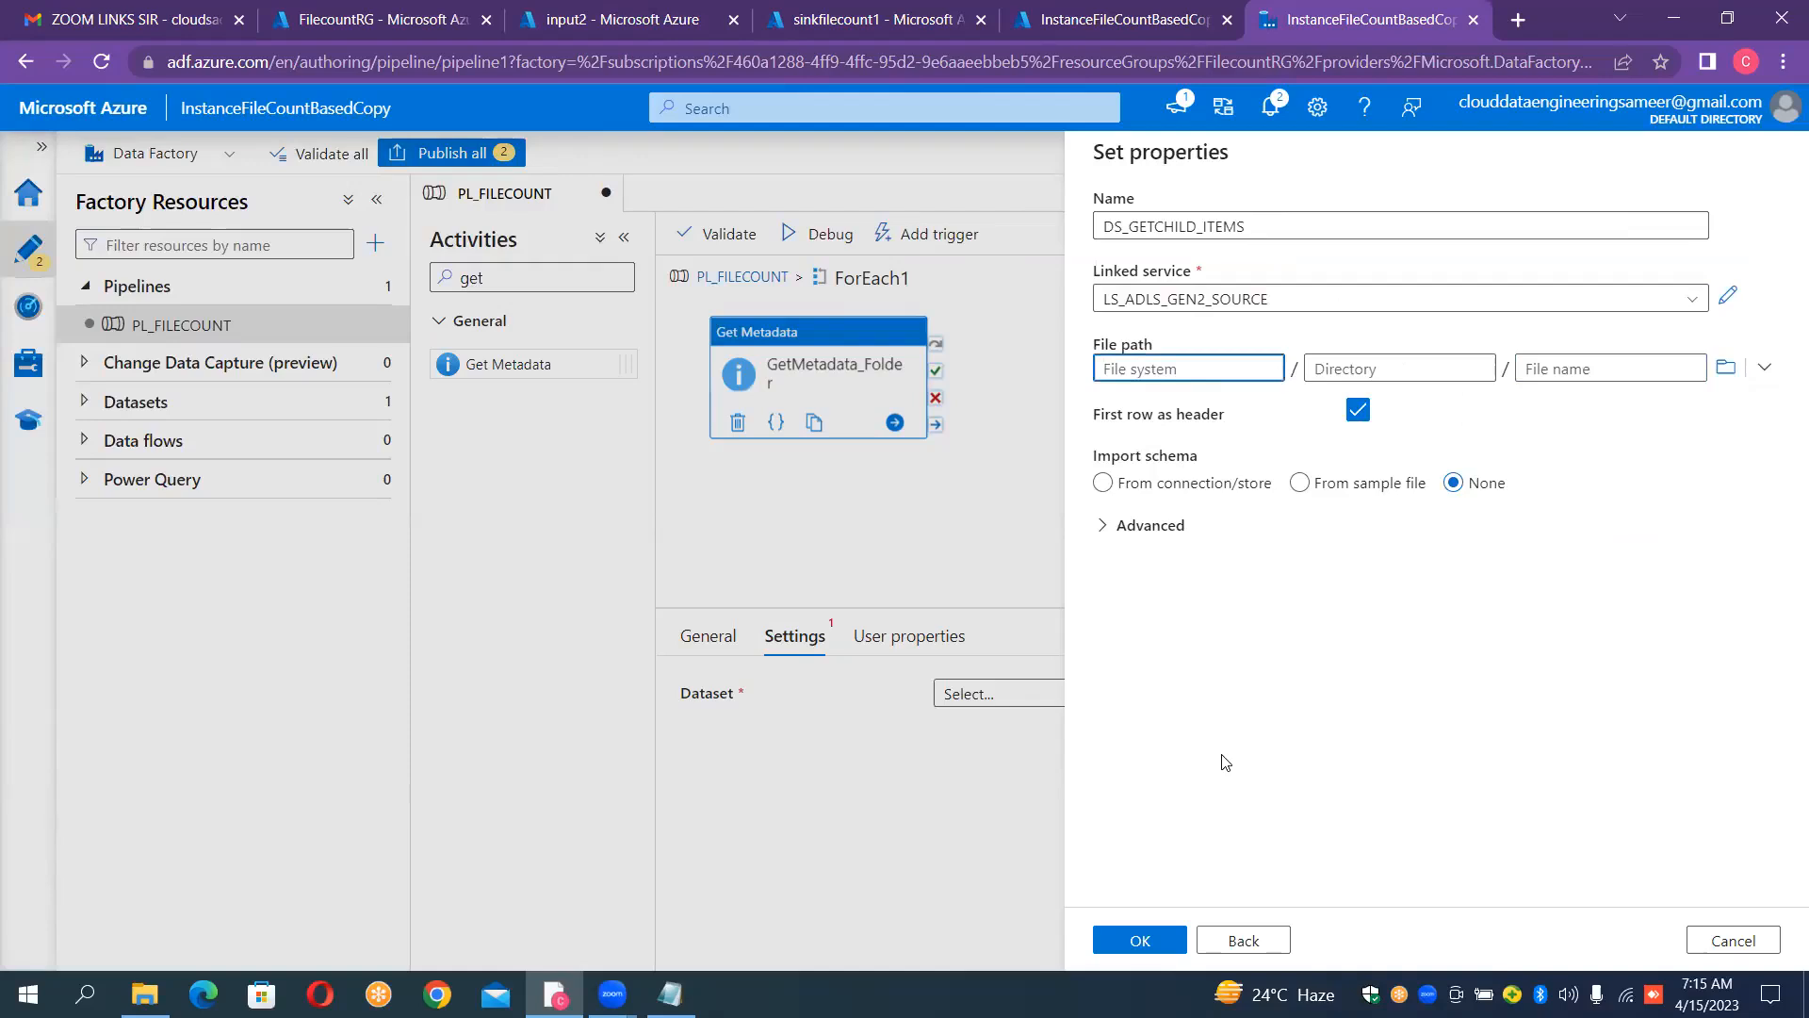
{"action": "key", "text": "alt+Tab"}
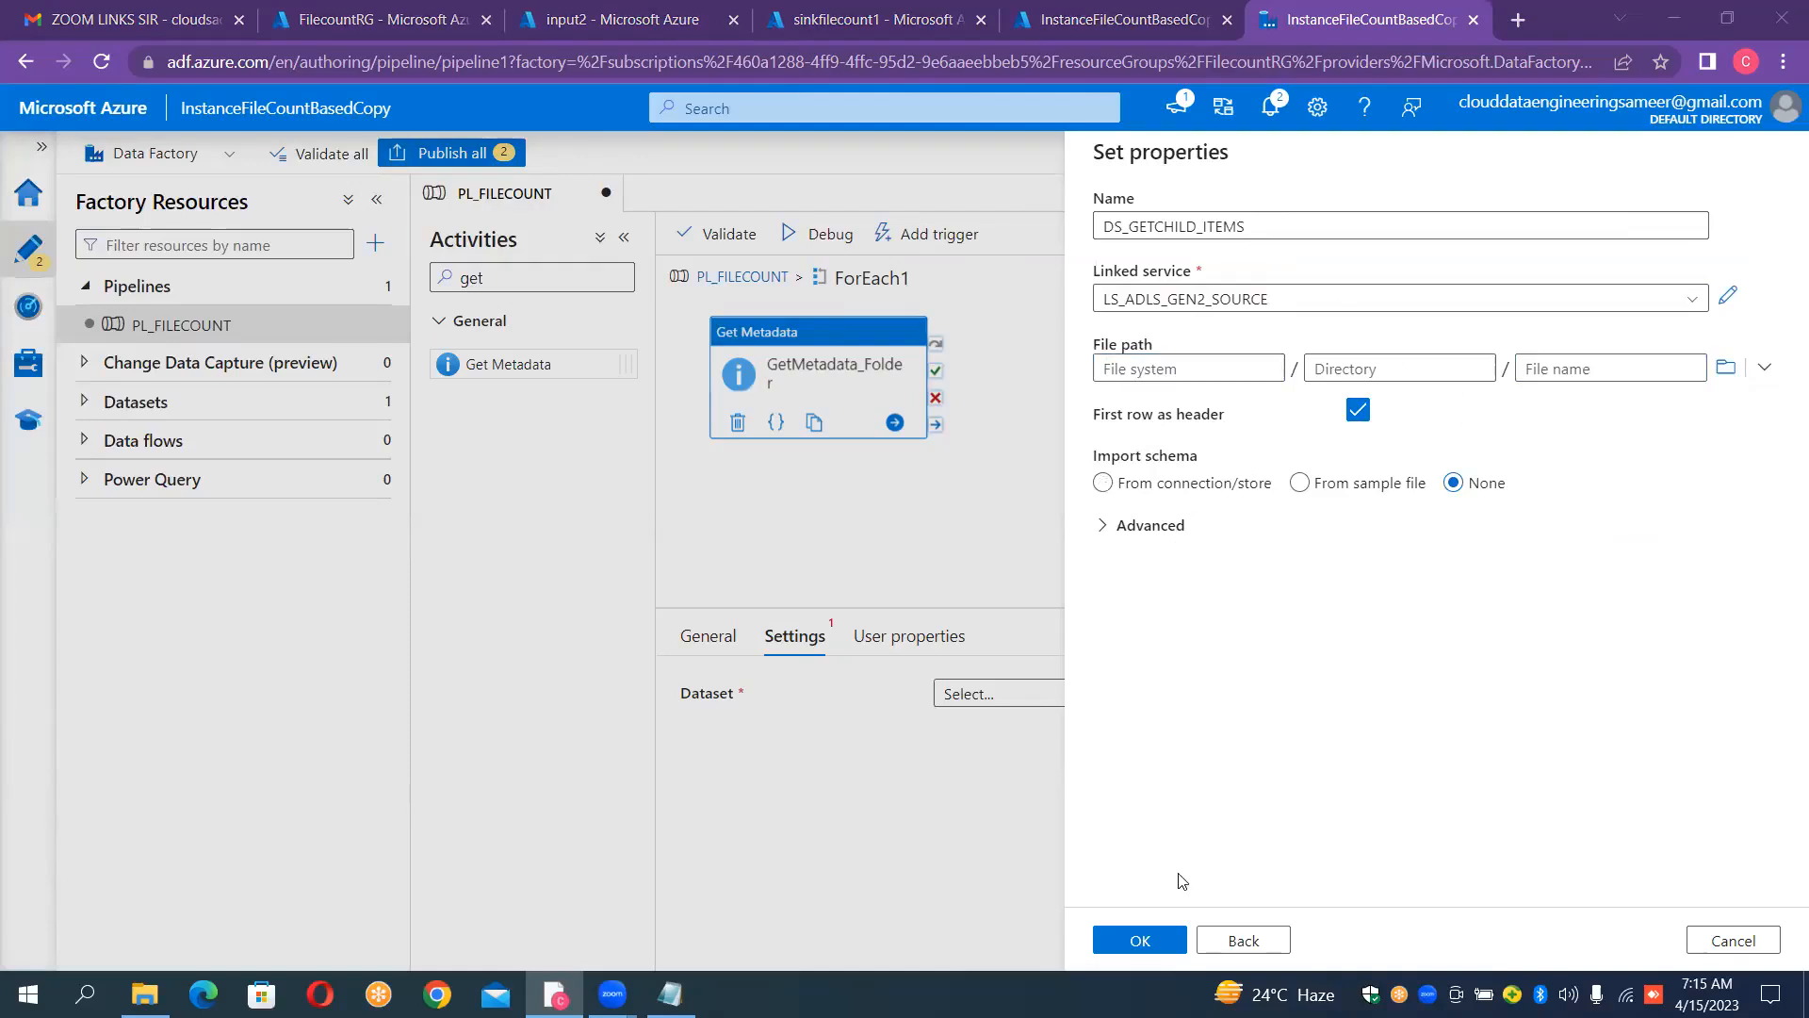
{"action": "left_click", "coordinate": [1168, 937]}
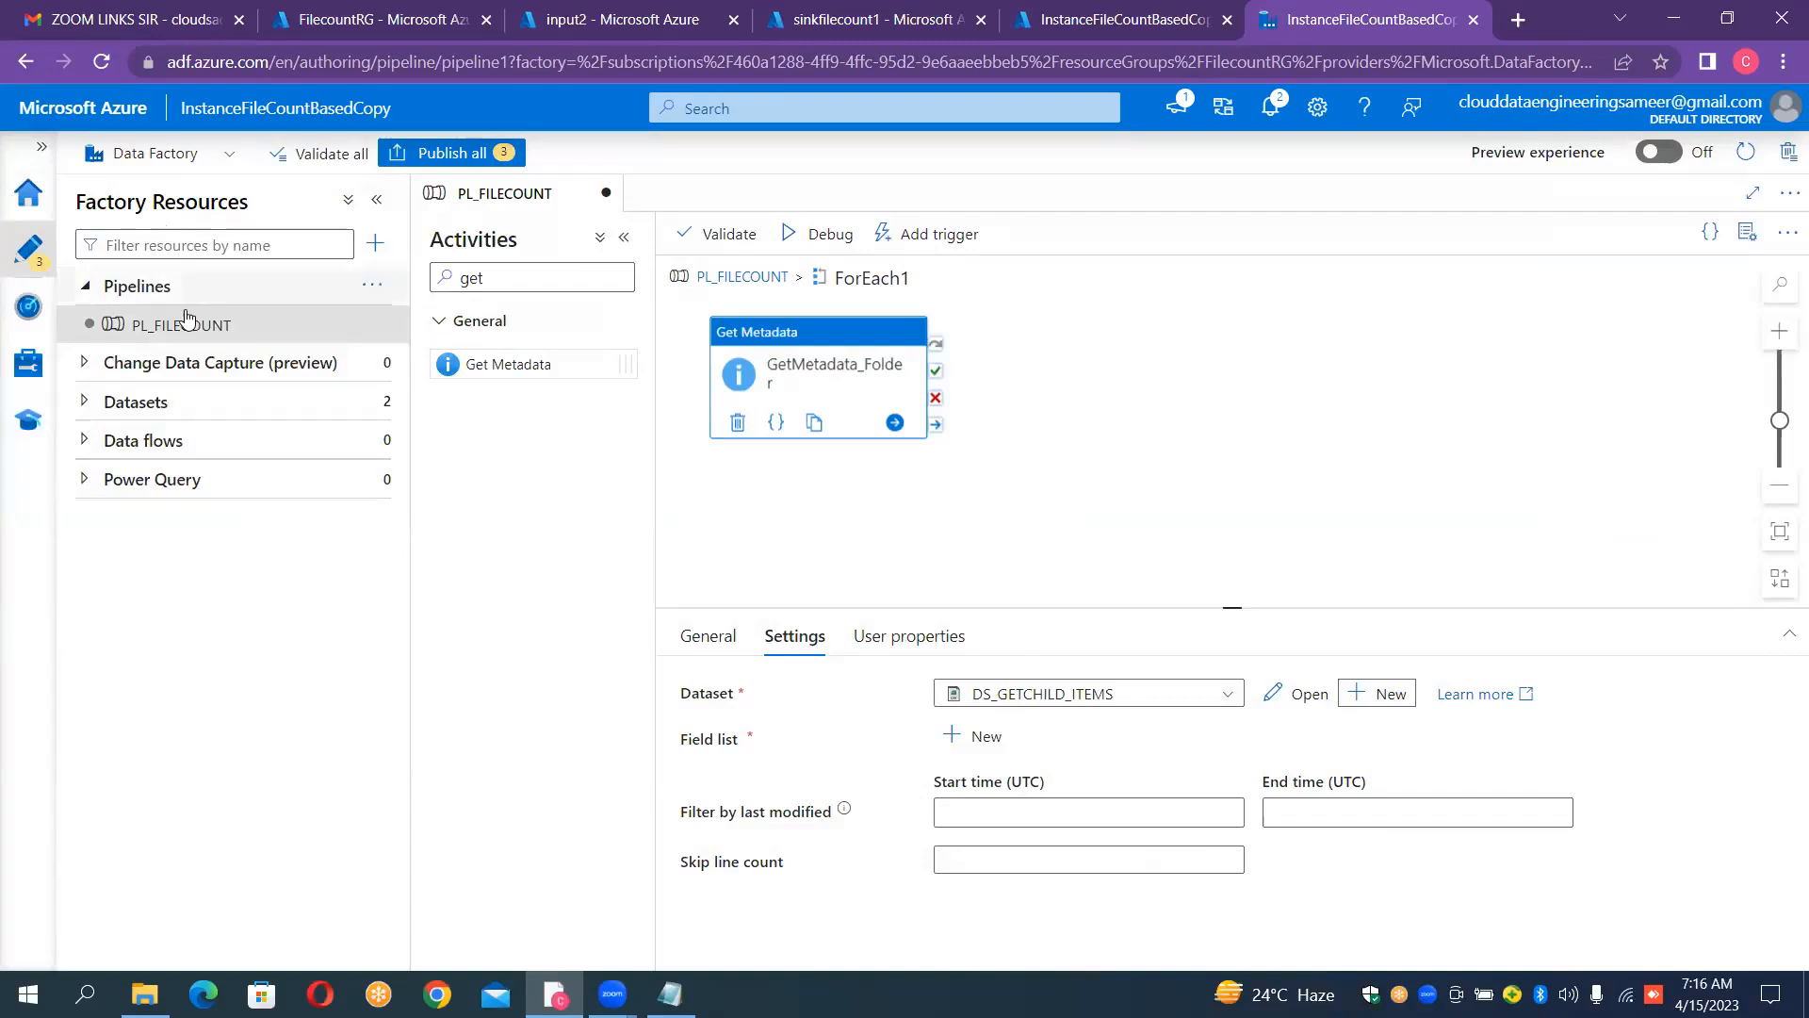
Step: Open the DS_GETCHILD_ITEMS dataset for editing and hide its properties pane
{"action": "left_click", "coordinate": [200, 412]}
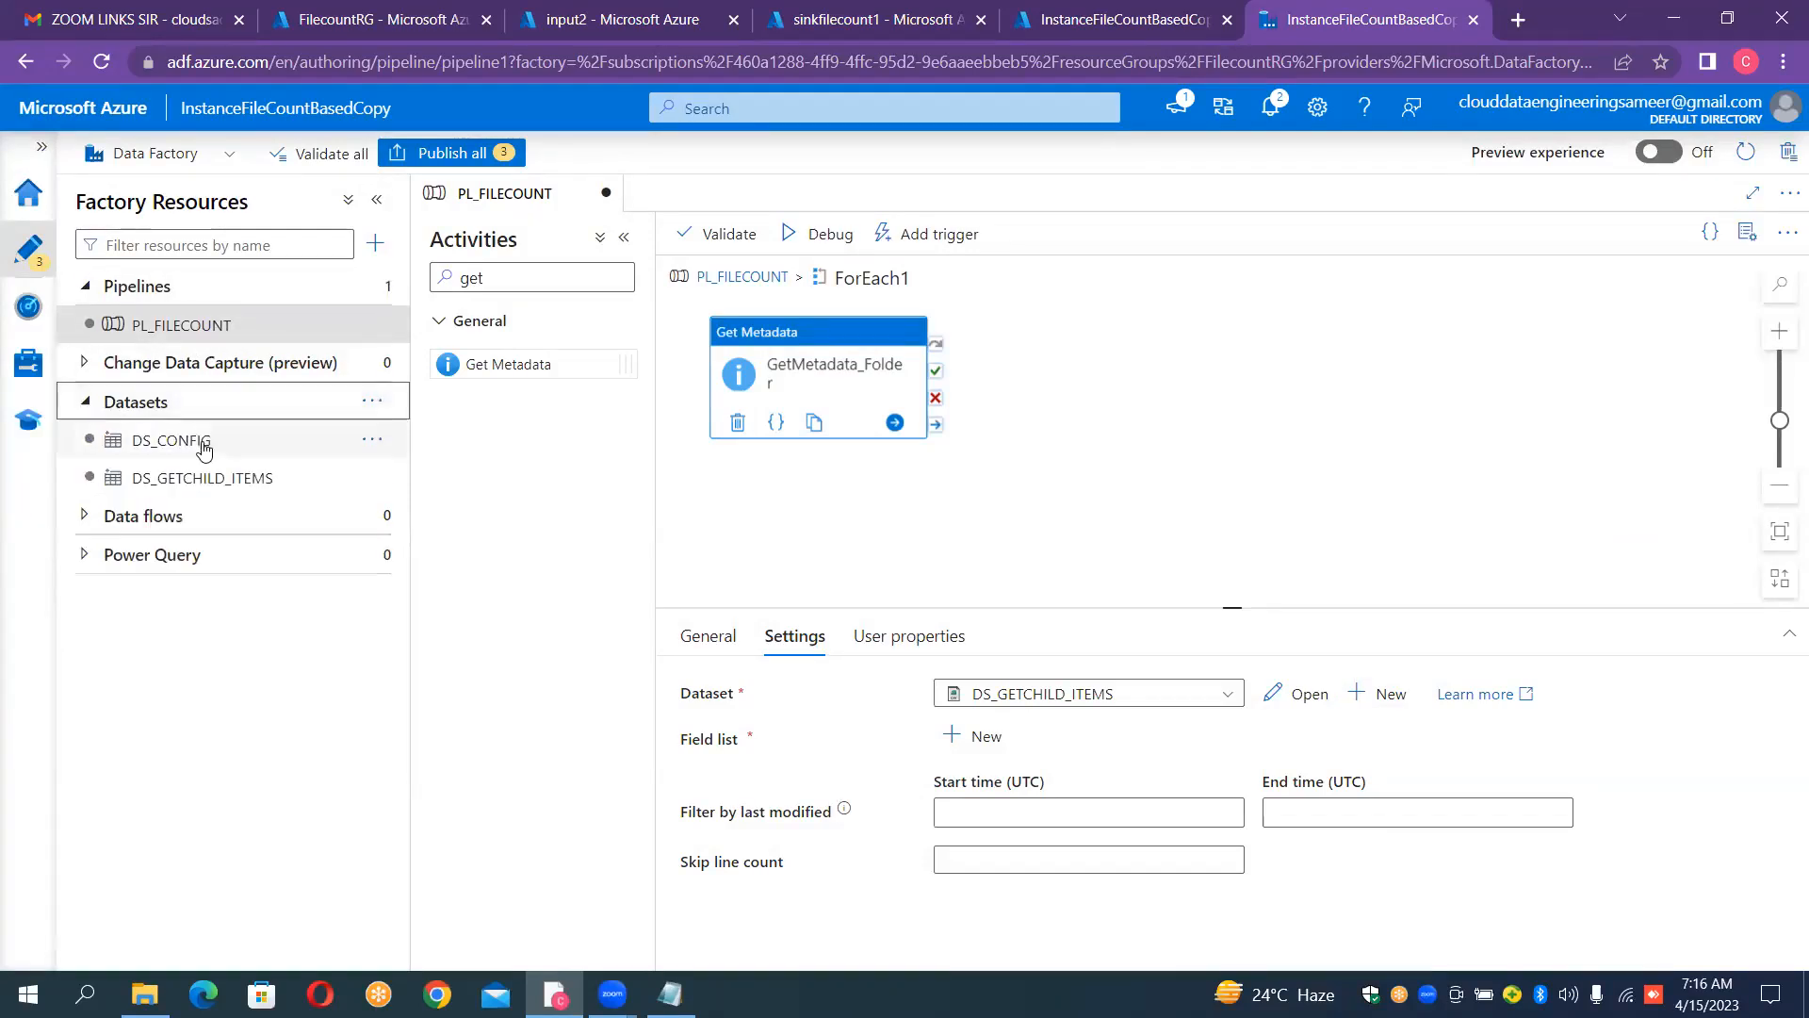
{"action": "left_click", "coordinate": [216, 481]}
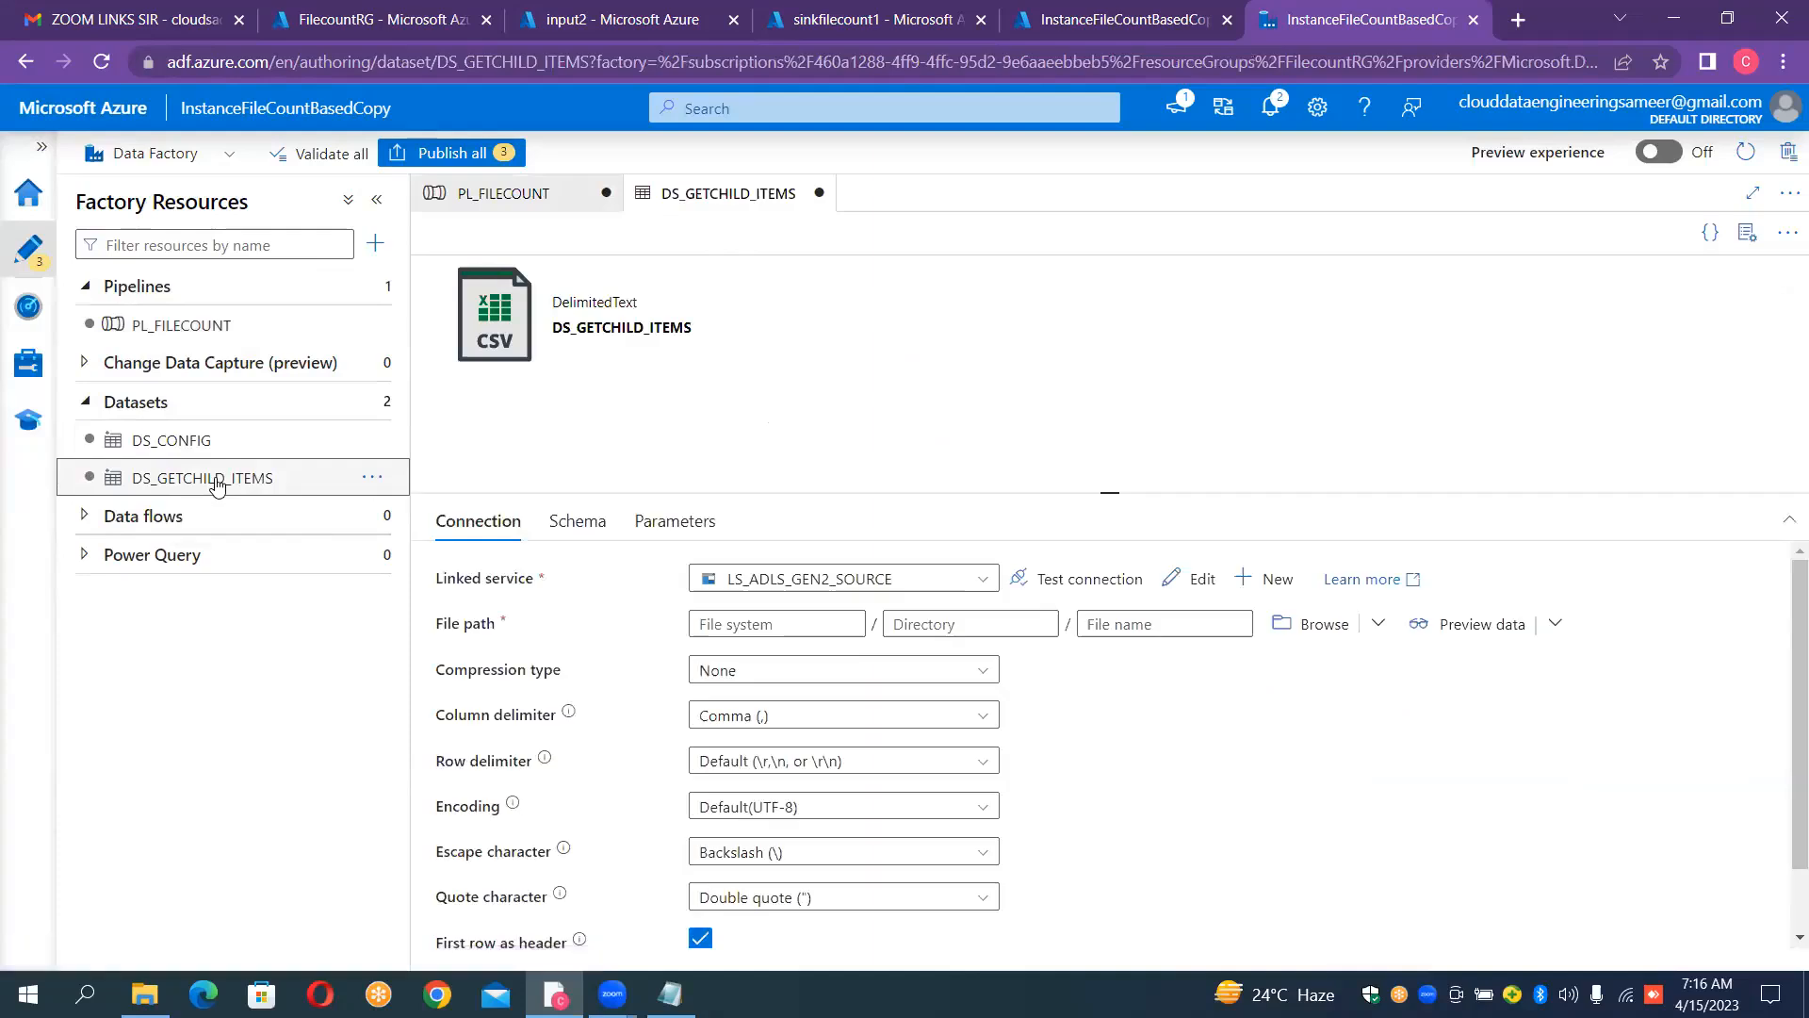
{"action": "left_click", "coordinate": [545, 201]}
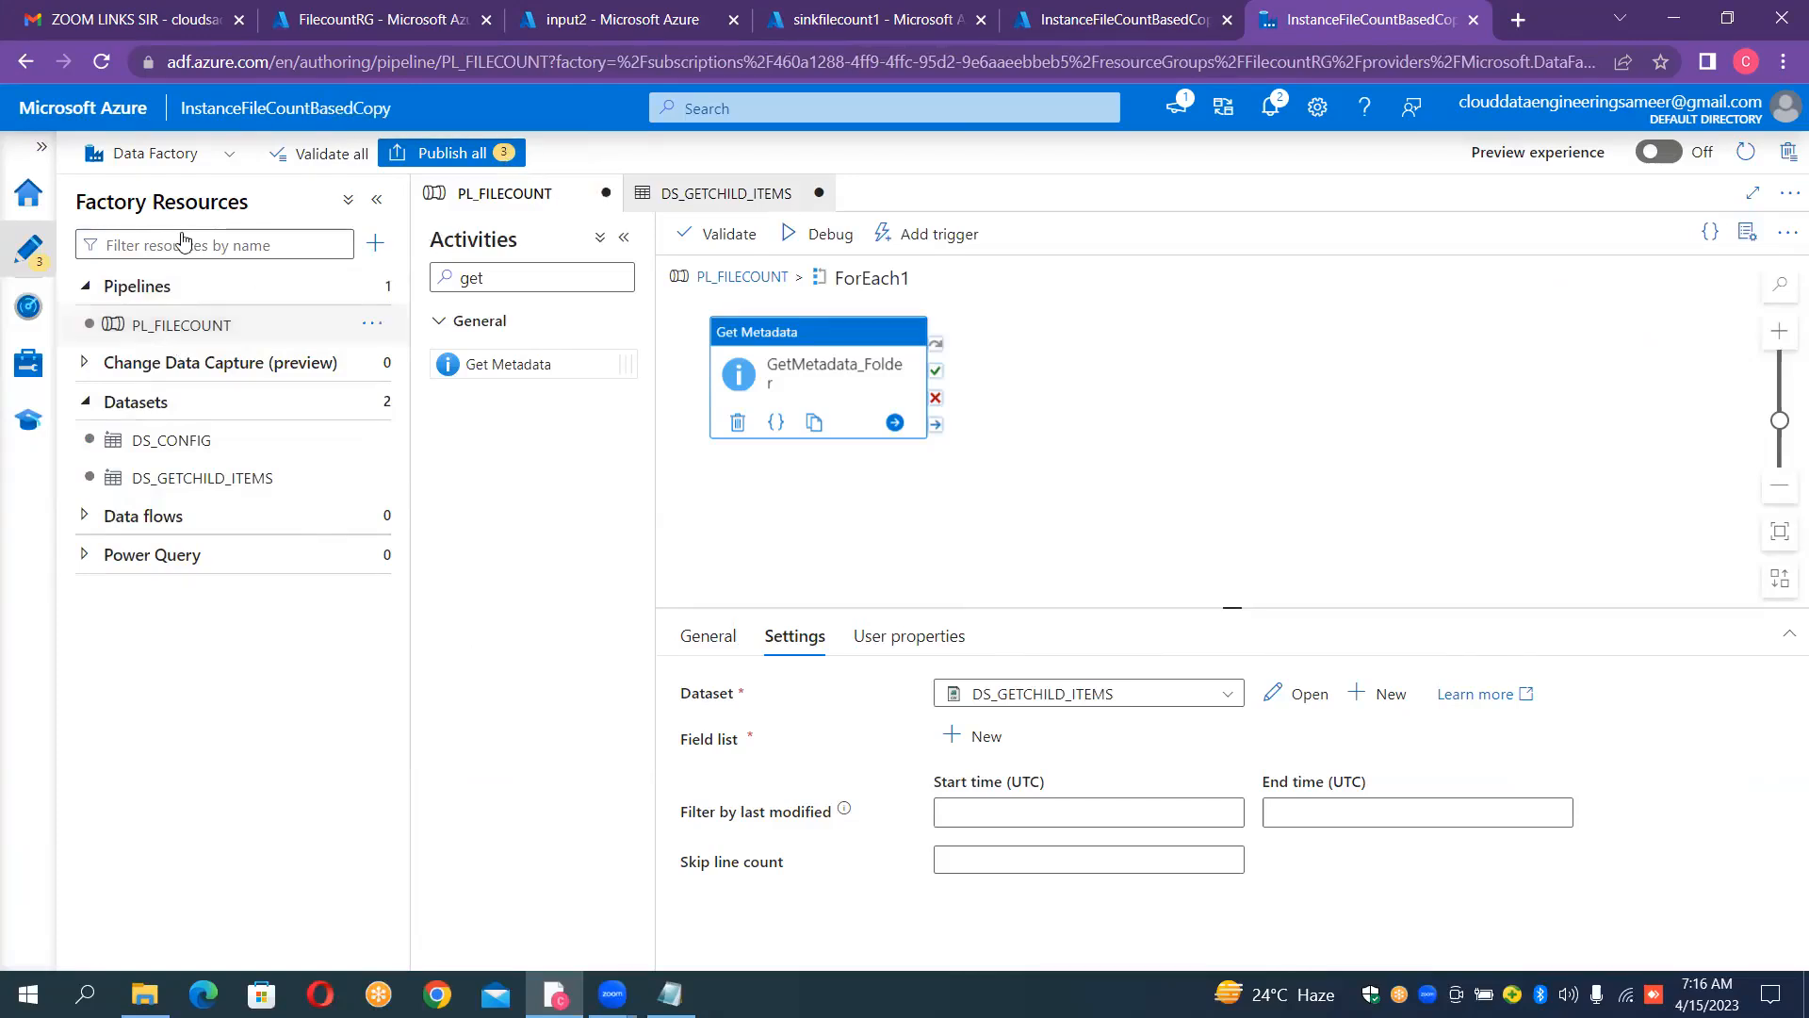
{"action": "left_click", "coordinate": [190, 477]}
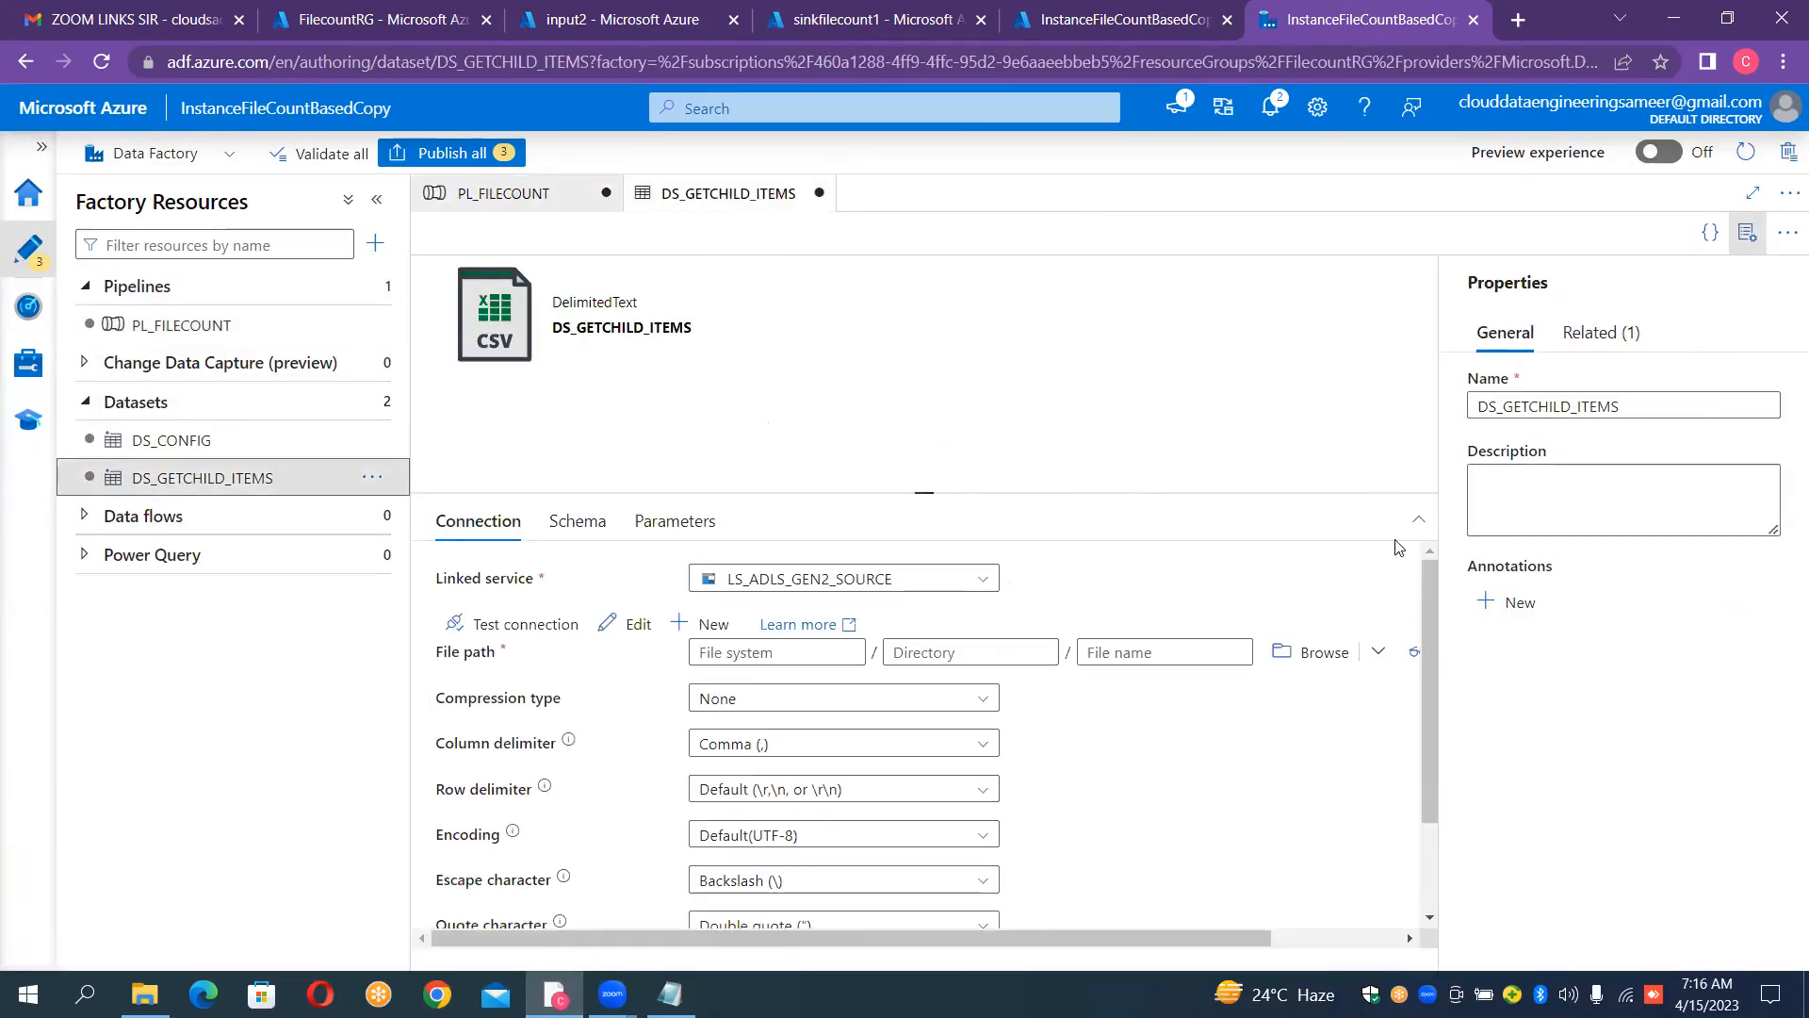
{"action": "left_click", "coordinate": [1743, 243]}
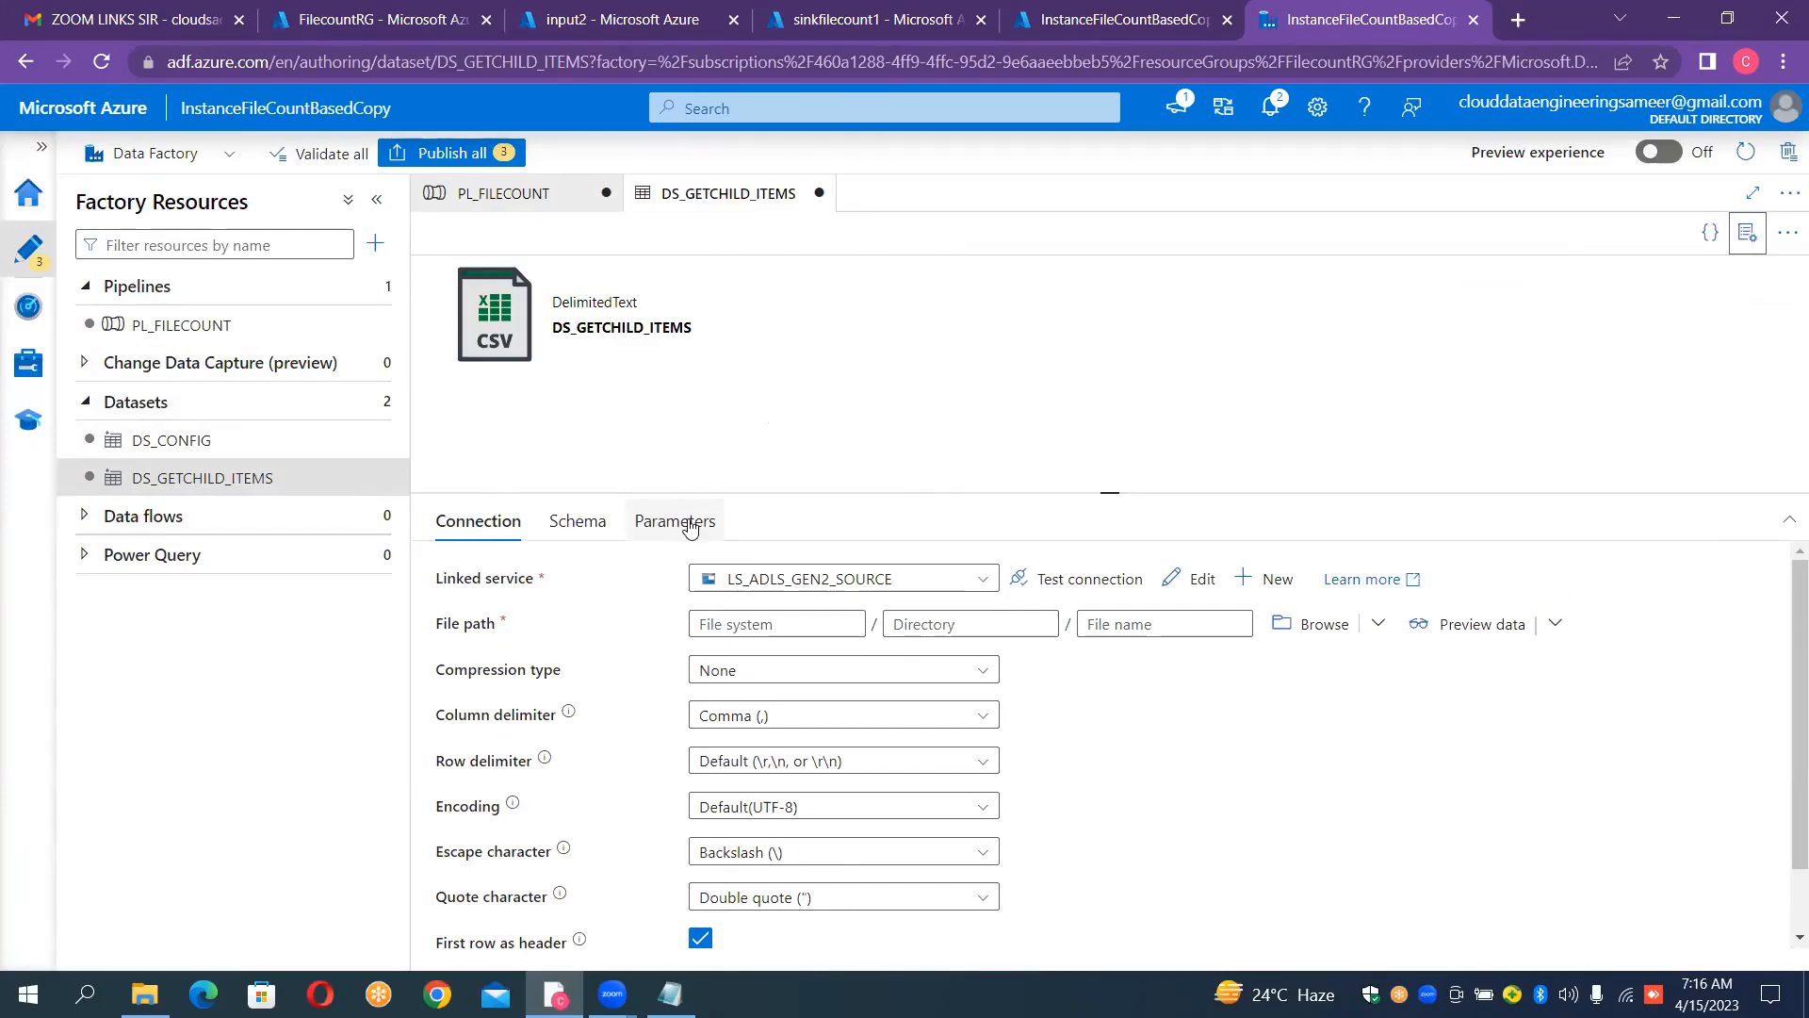
Step: Add a String parameter named ds_src_container_param to the DS_GETCHILD_ITEMS dataset, without a default value
{"action": "left_click", "coordinate": [691, 526]}
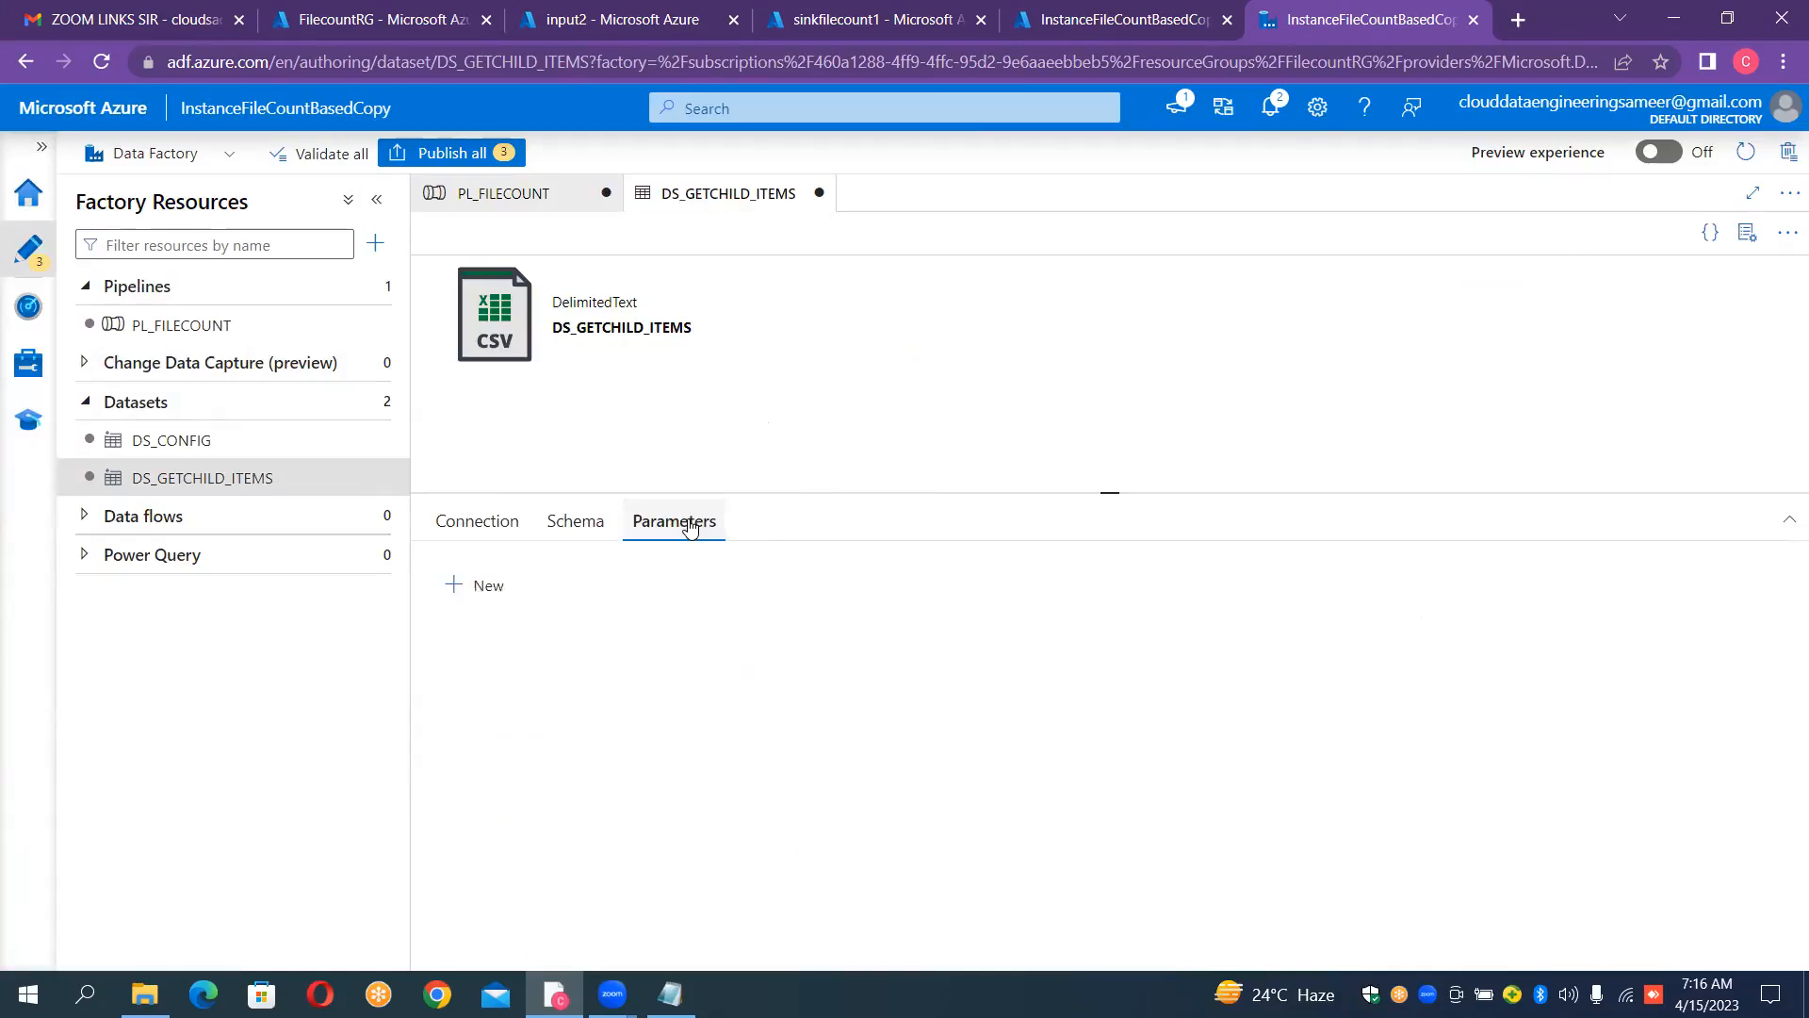
{"action": "left_click", "coordinate": [489, 587]}
{"action": "left_click", "coordinate": [516, 671]}
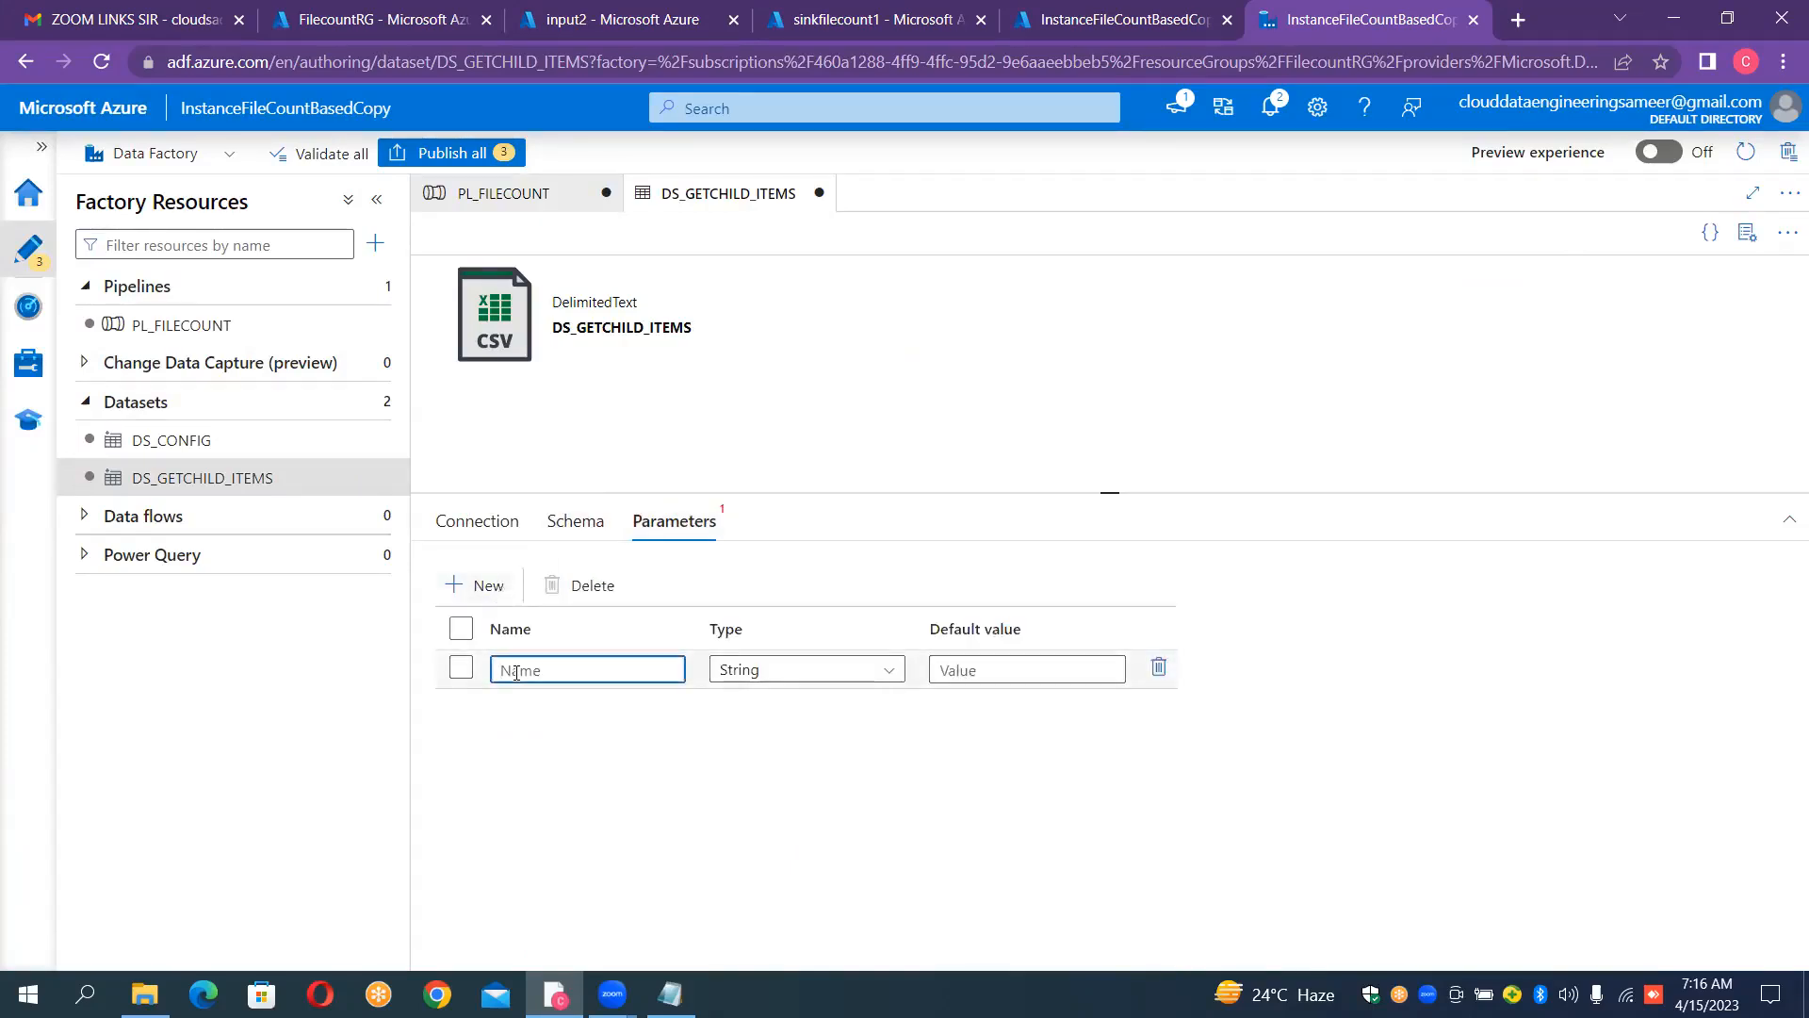
{"action": "type", "text": "ds"}
{"action": "type", "text": "_src"}
{"action": "type", "text": "contian"}
{"action": "type", "text": "er"}
{"action": "key", "text": "Left"}
{"action": "key", "text": "Left"}
{"action": "key", "text": "Left"}
{"action": "type", "text": "_"}
{"action": "key", "text": "Right"}
{"action": "key", "text": "BackSpace"}
{"action": "key", "text": "BackSpace"}
{"action": "type", "text": "ai"}
{"action": "key", "text": "End"}
{"action": "type", "text": "_param"}
{"action": "left_click", "coordinate": [515, 533]}
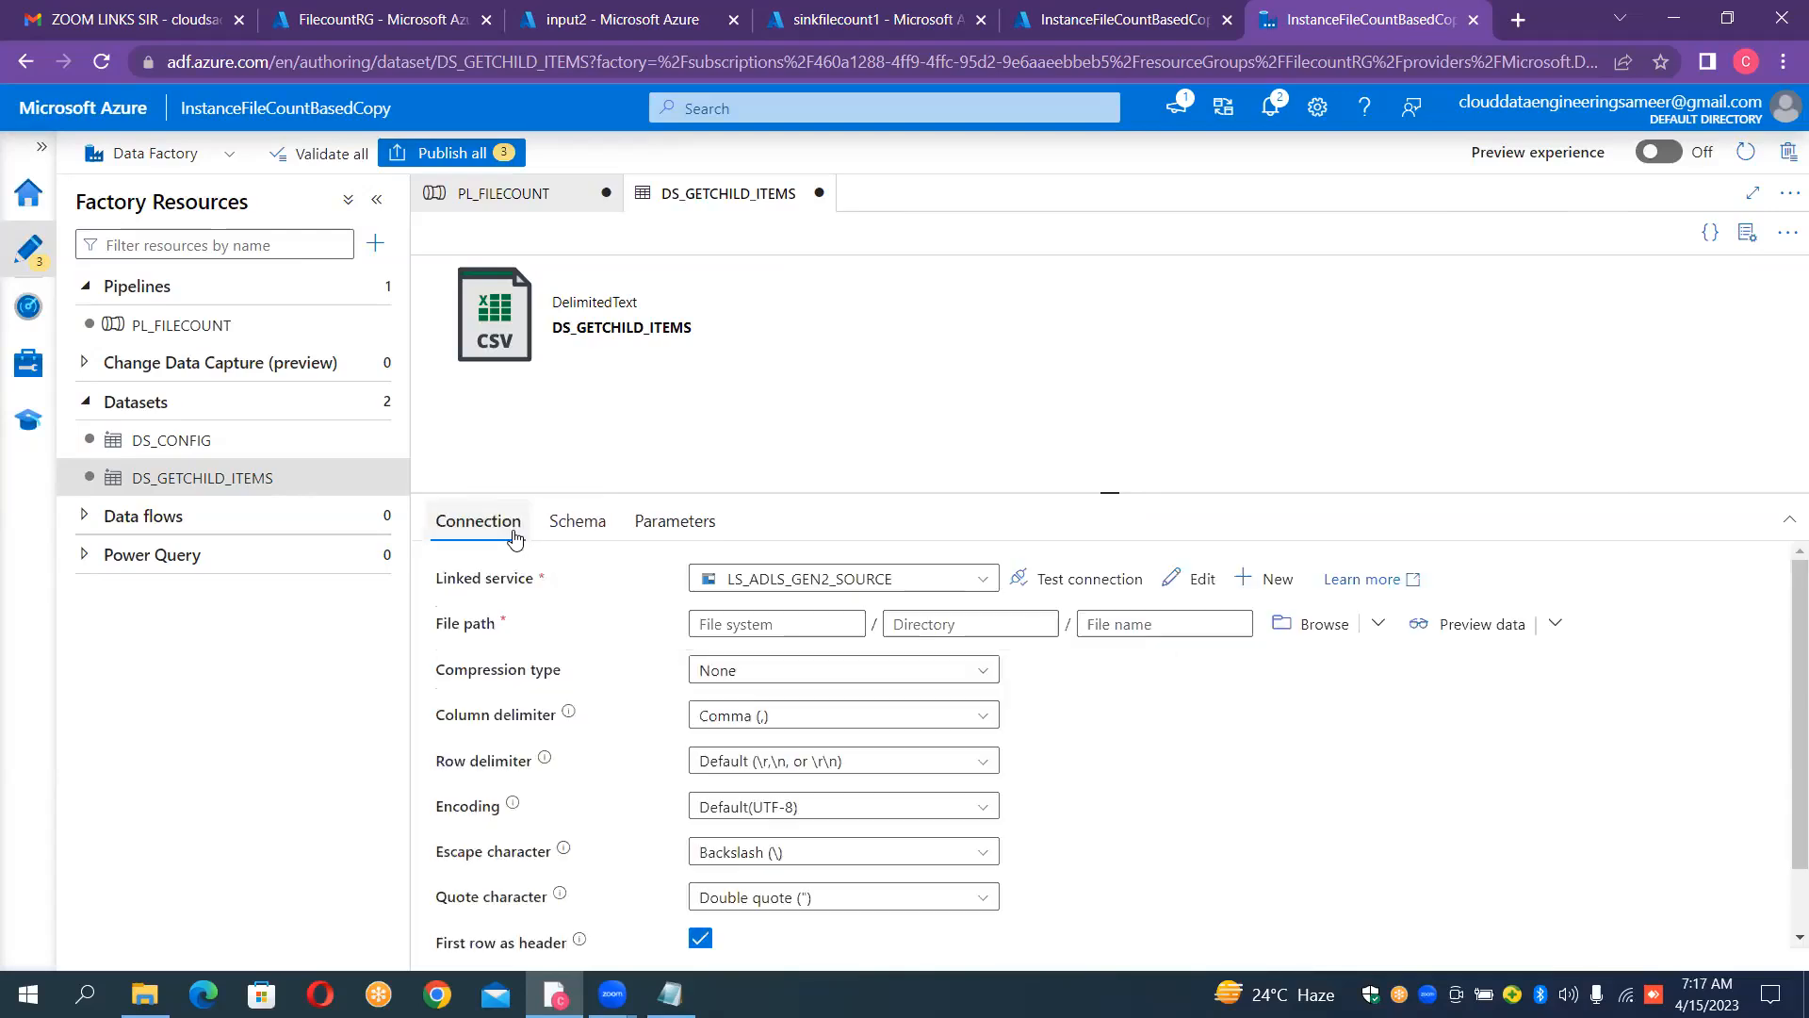
{"action": "left_click", "coordinate": [710, 626]}
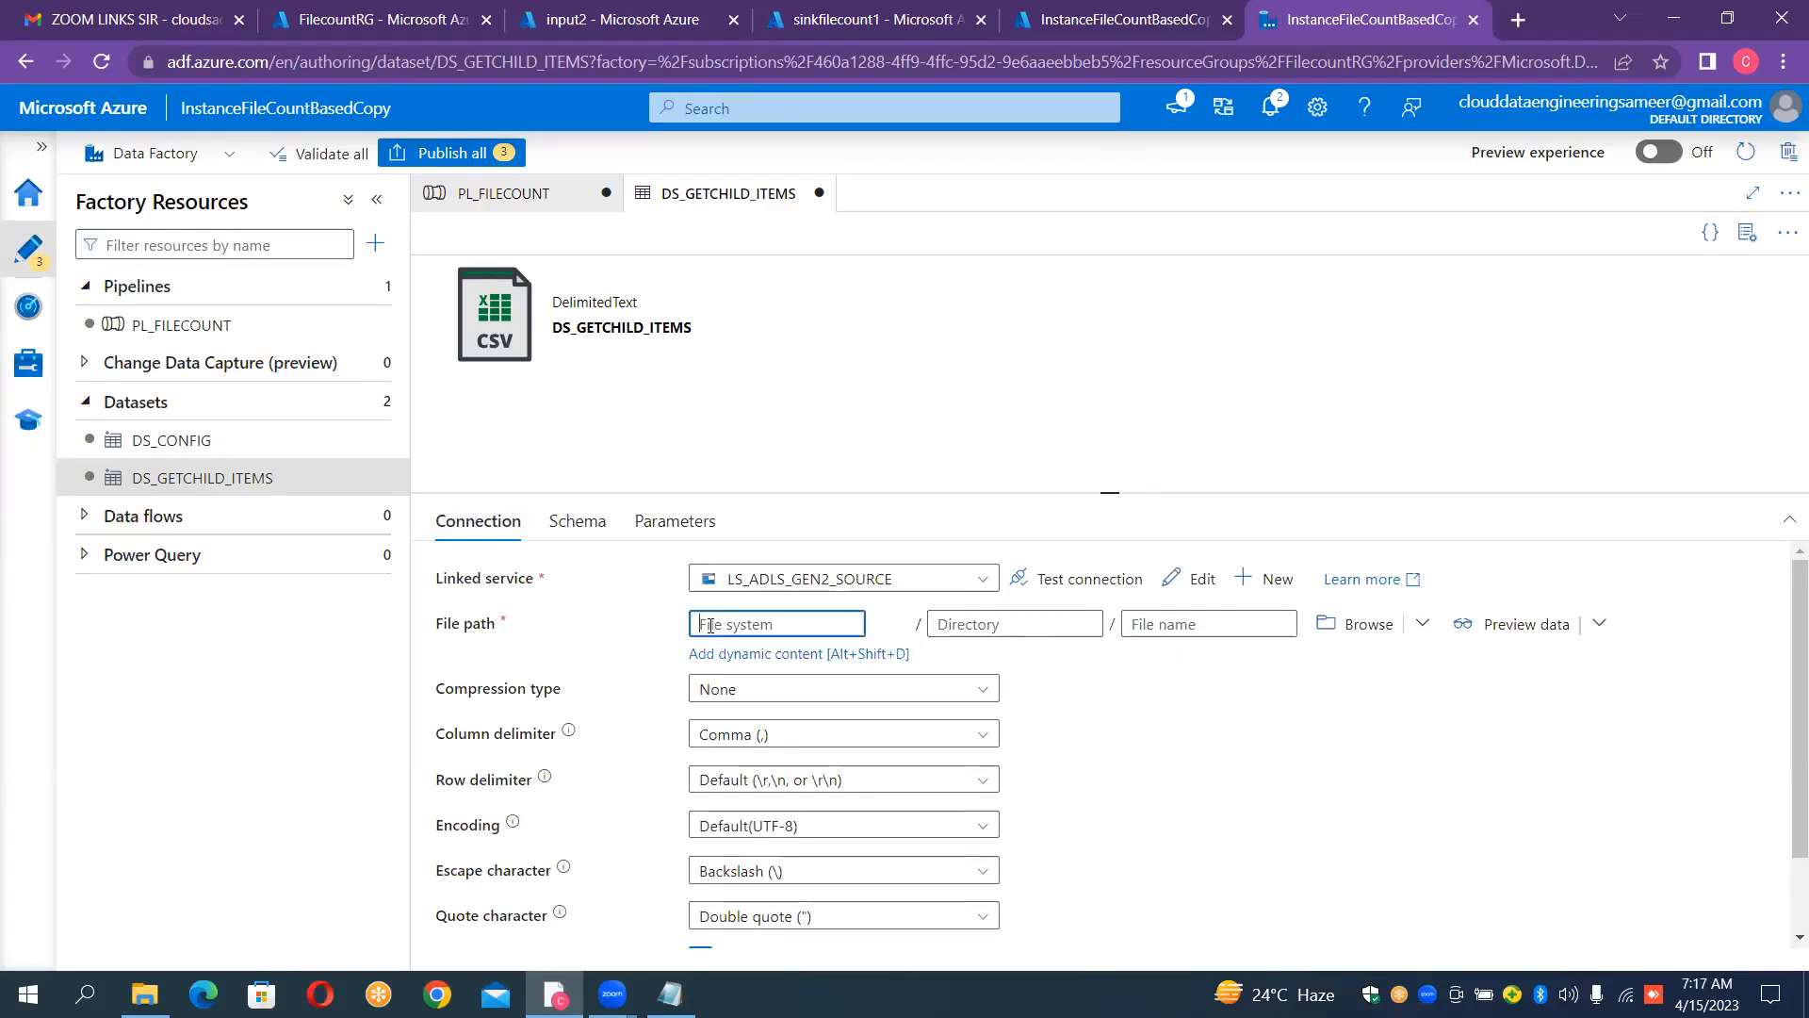
{"action": "left_click", "coordinate": [754, 655]}
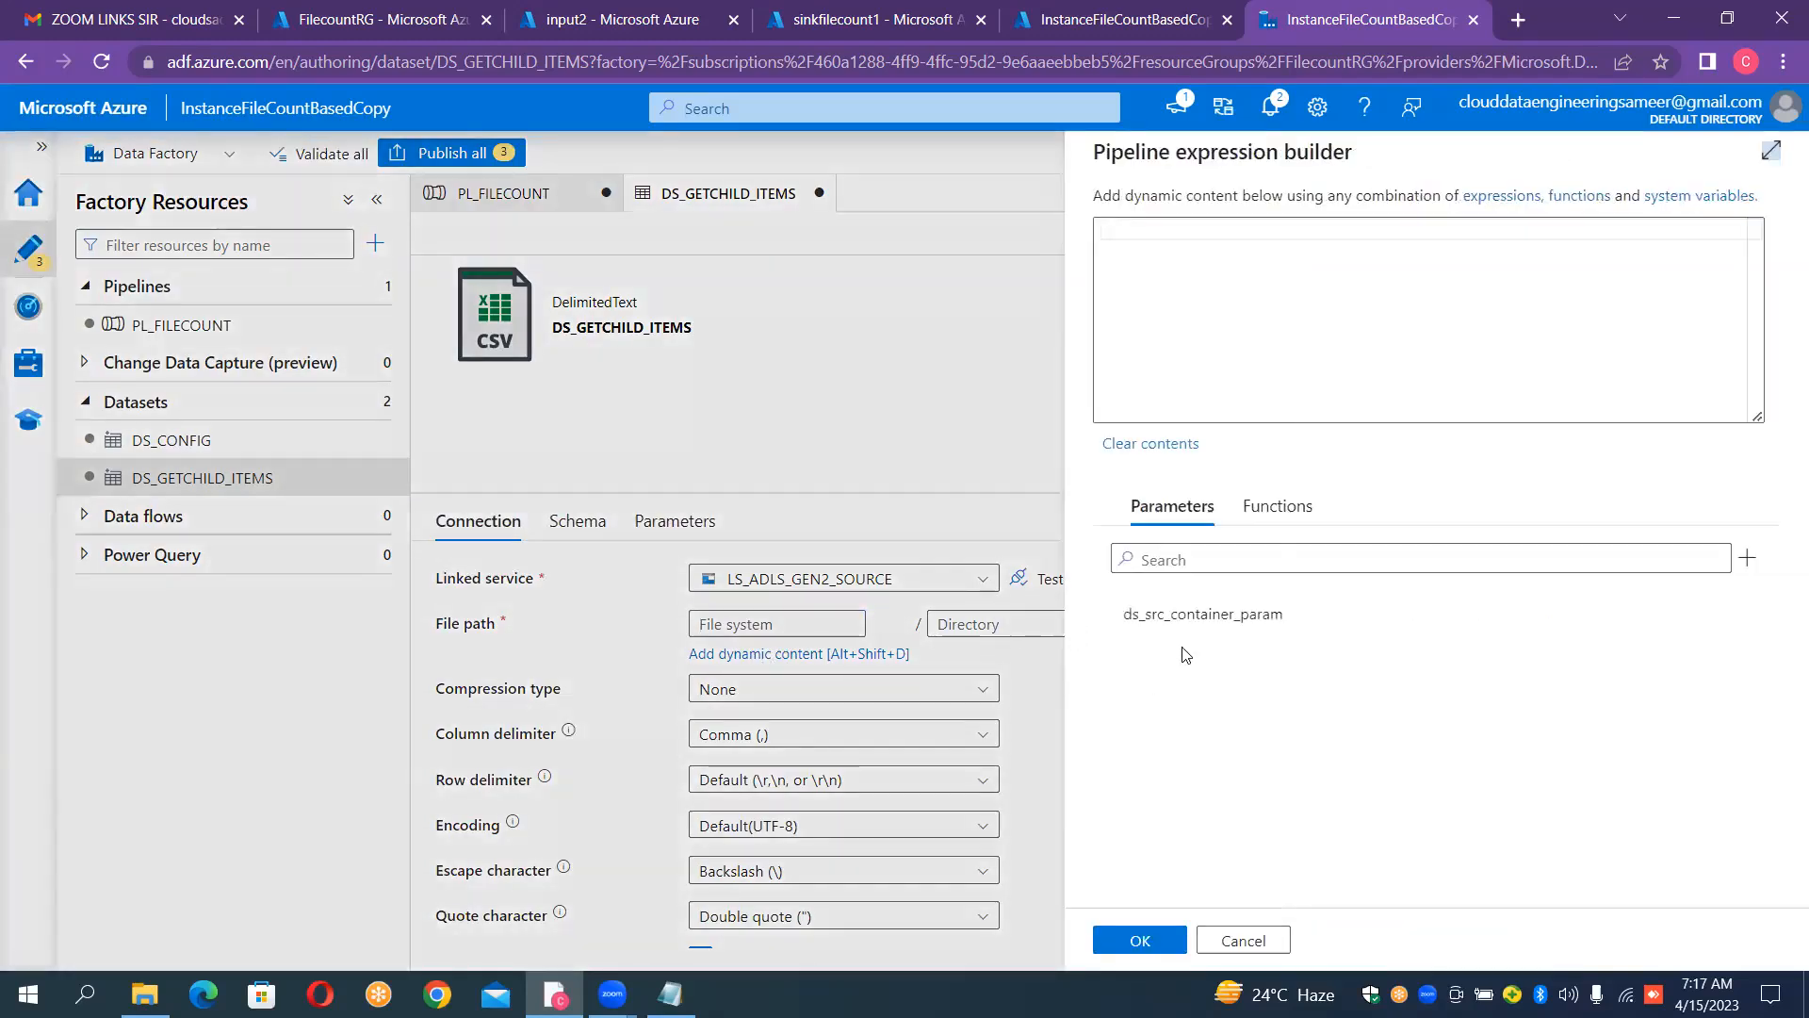
{"action": "left_click", "coordinate": [1195, 617]}
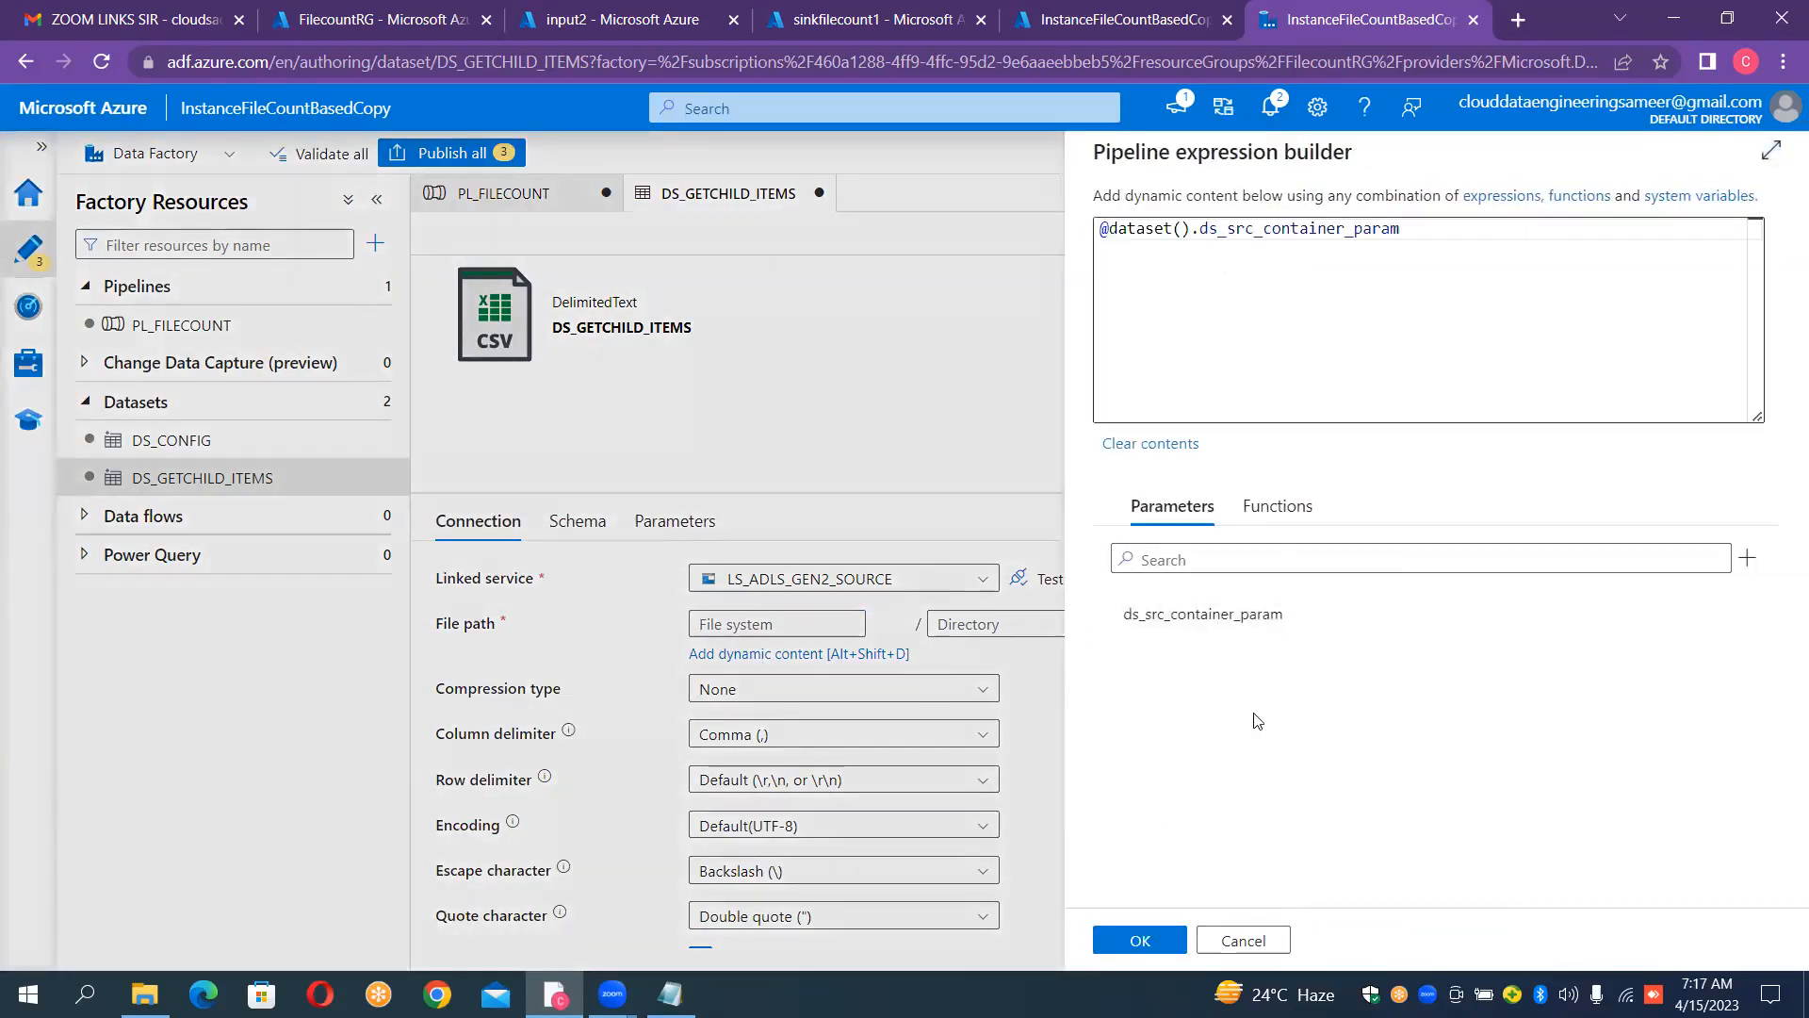
{"action": "left_click", "coordinate": [1147, 939]}
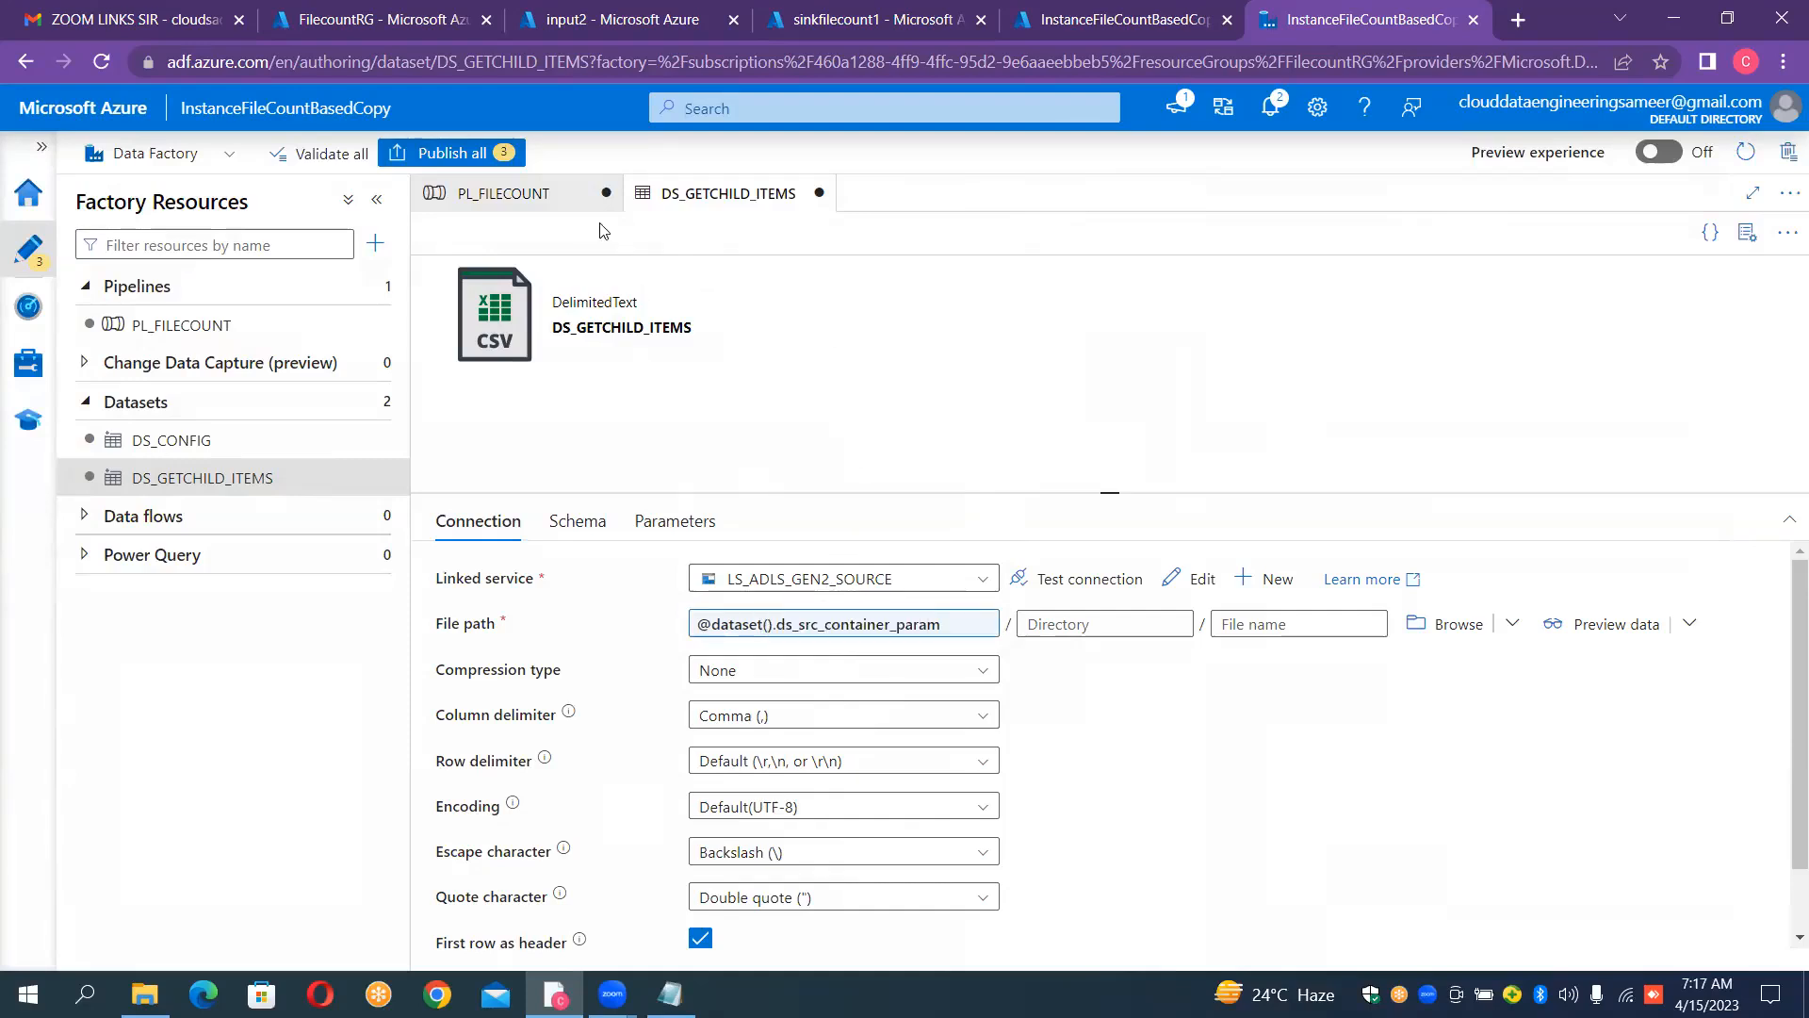
{"action": "left_click", "coordinate": [565, 201]}
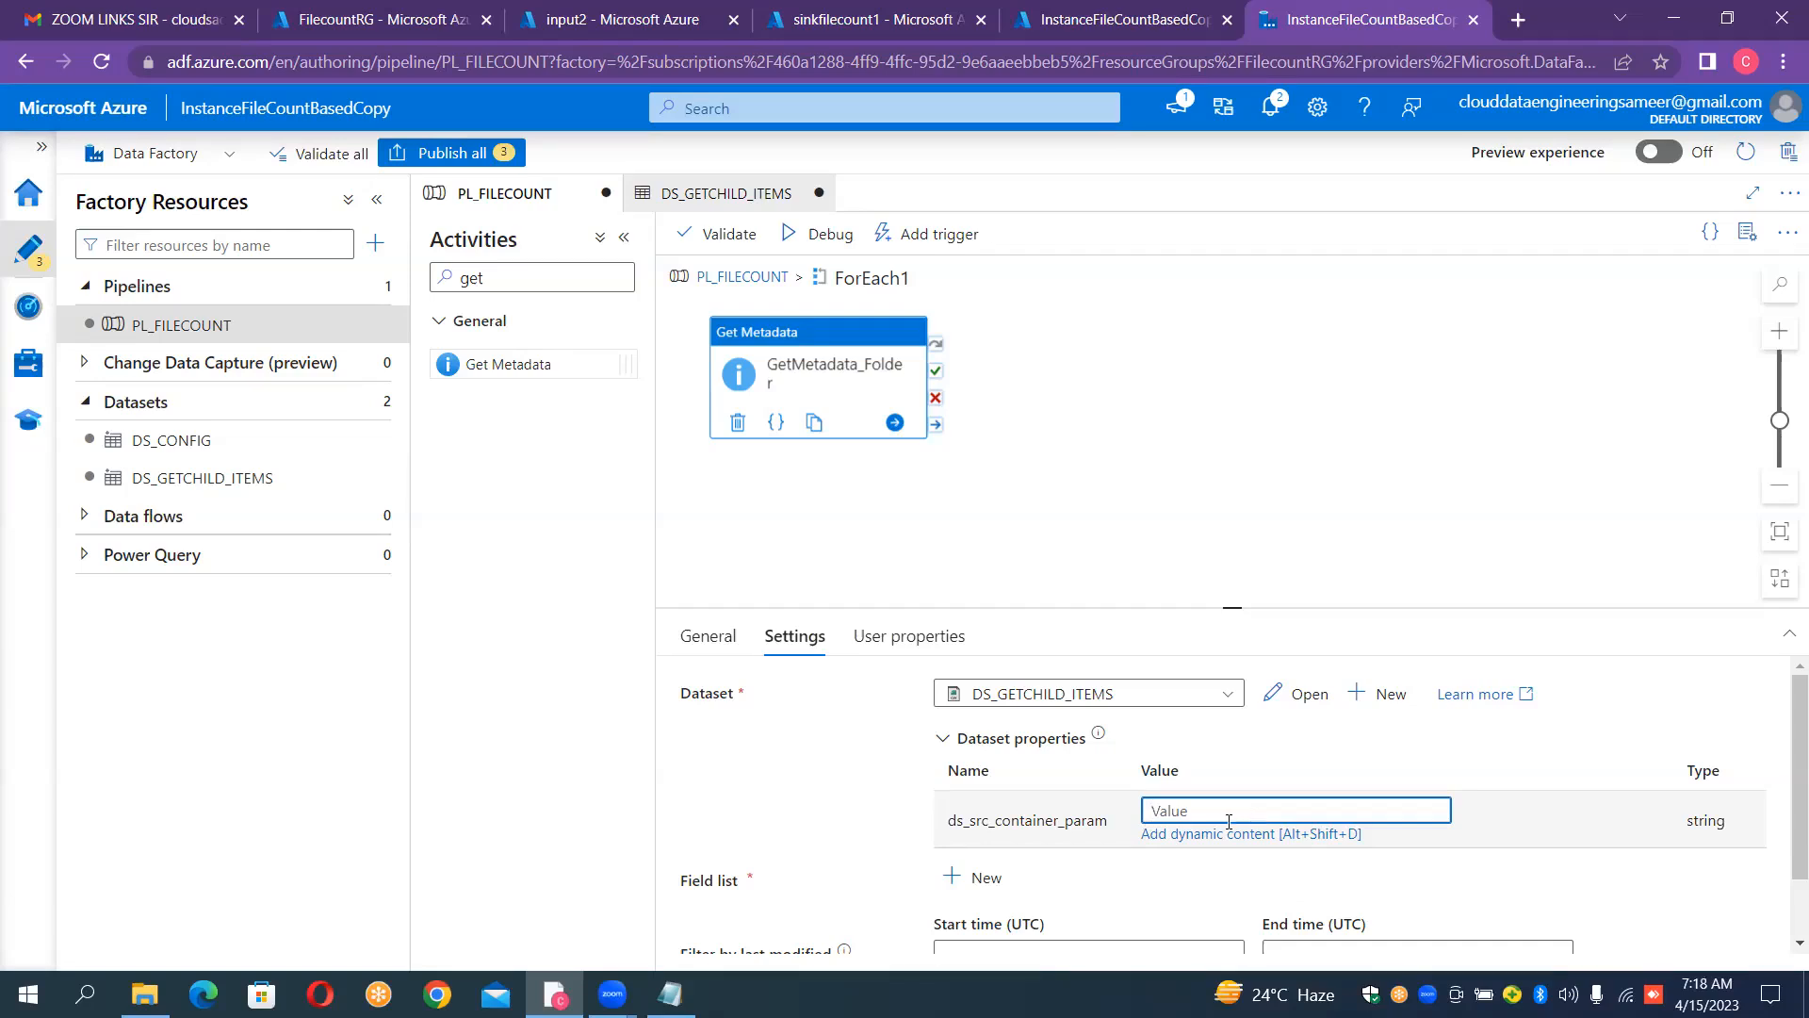
{"action": "left_click", "coordinate": [1209, 835]}
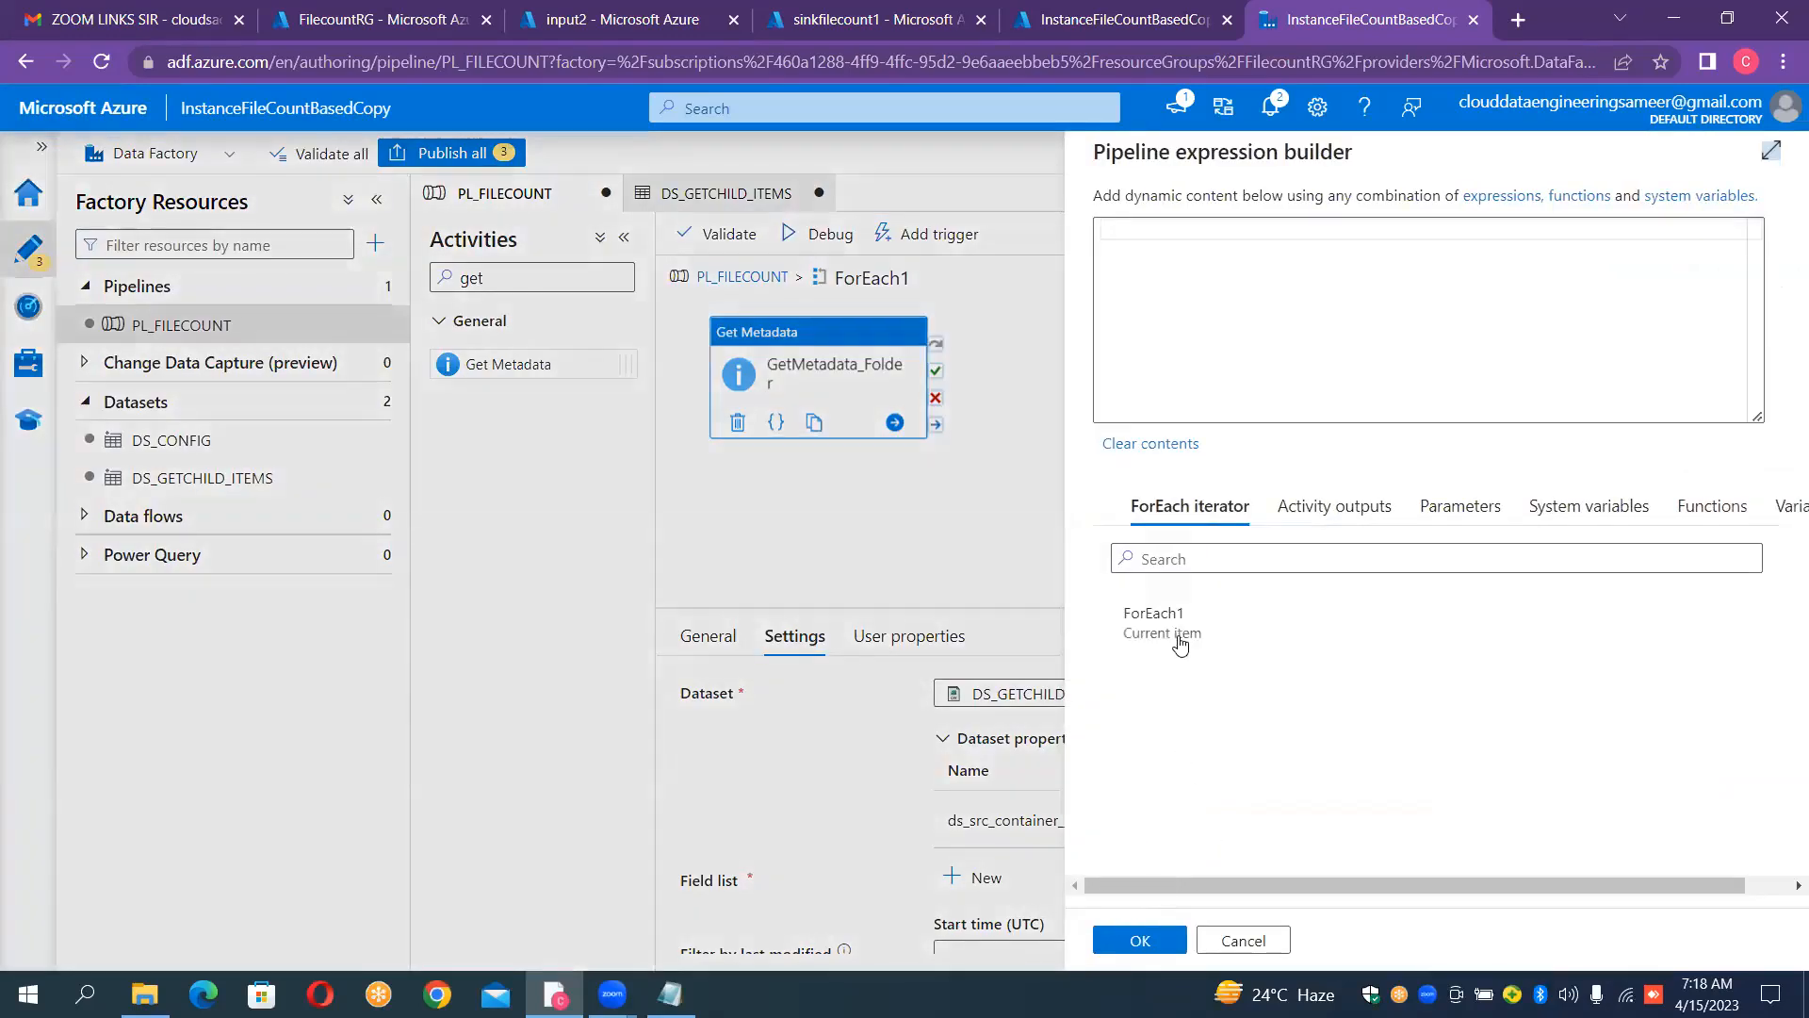
{"action": "left_click", "coordinate": [1173, 632]}
{"action": "left_click", "coordinate": [1179, 231]}
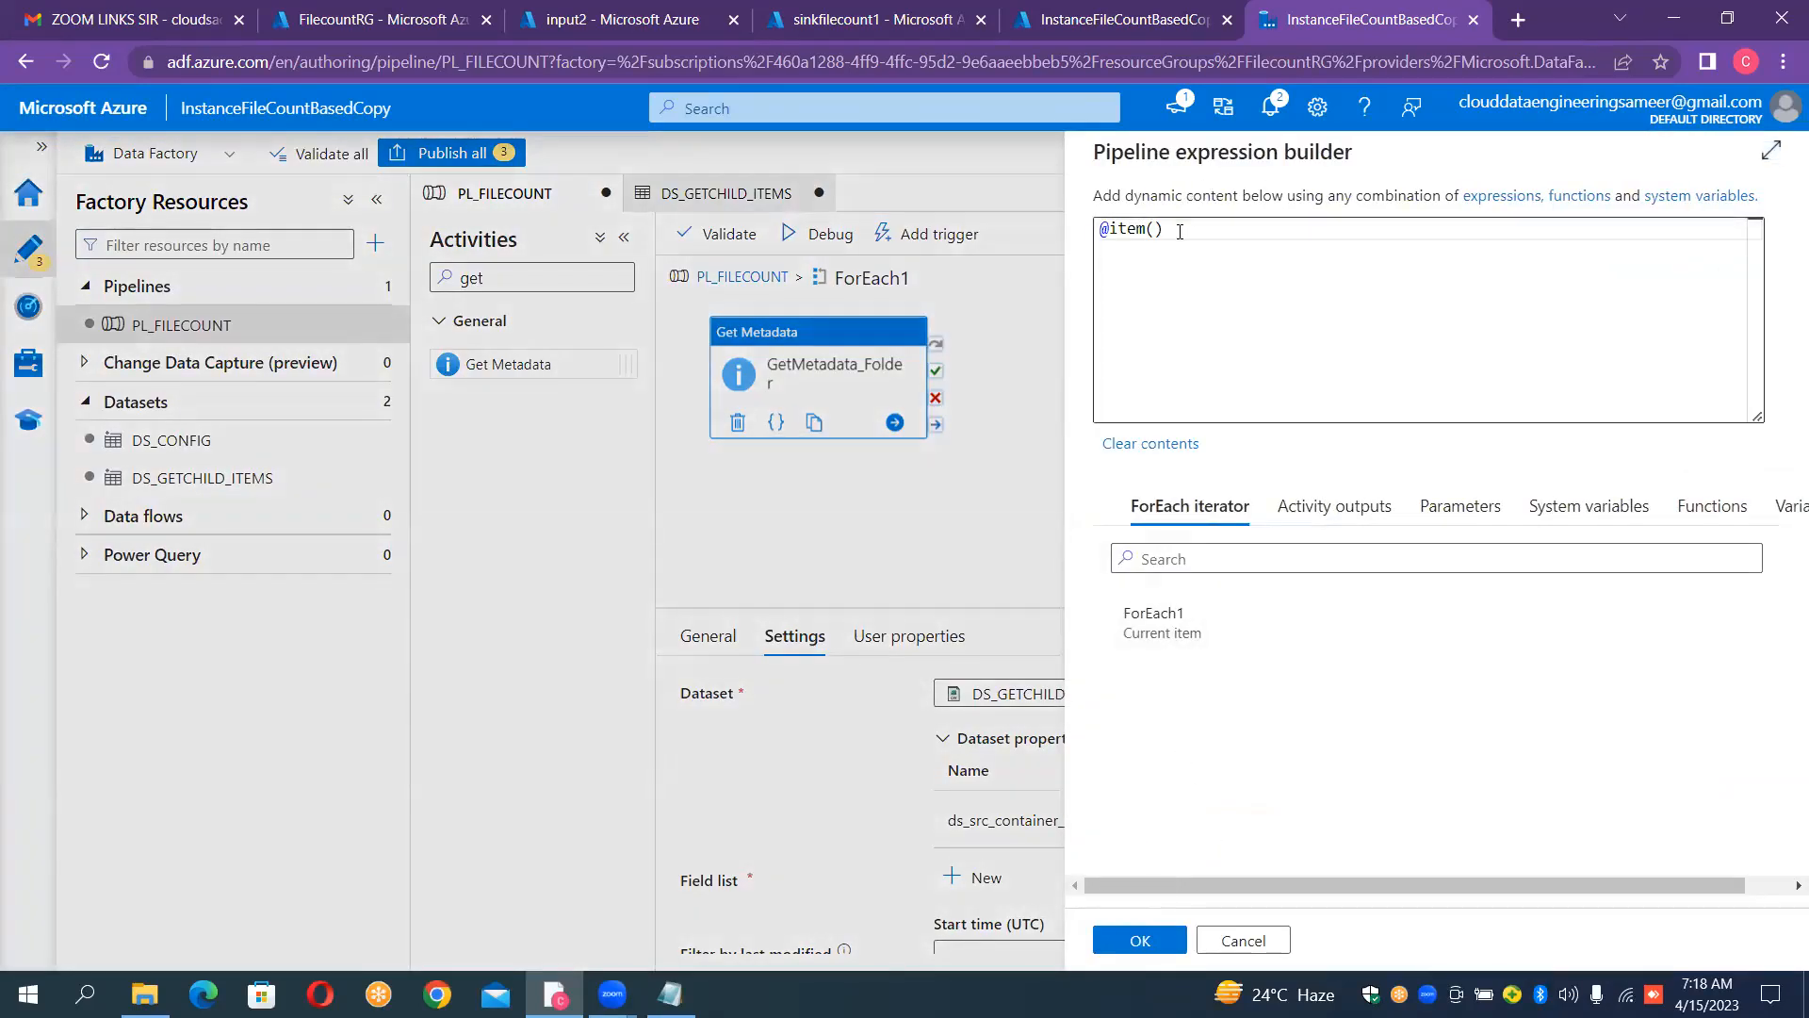
{"action": "type", "text": "."}
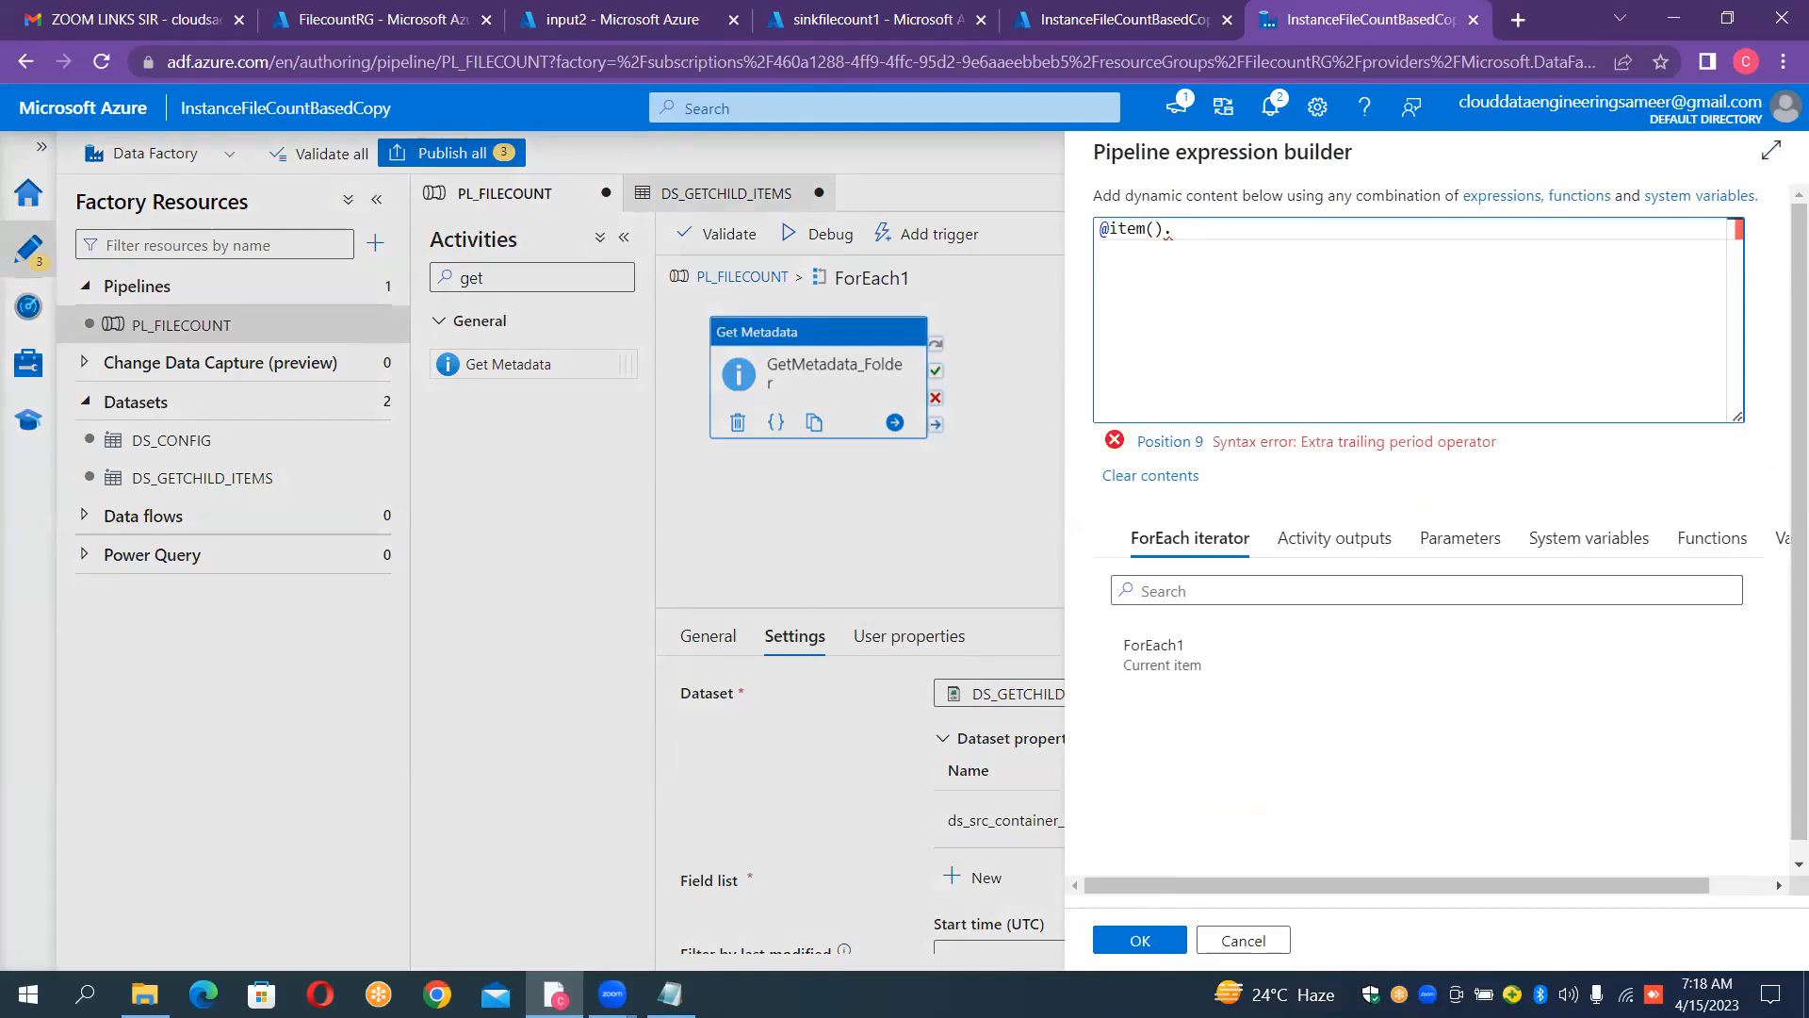
{"action": "left_click", "coordinate": [670, 994]}
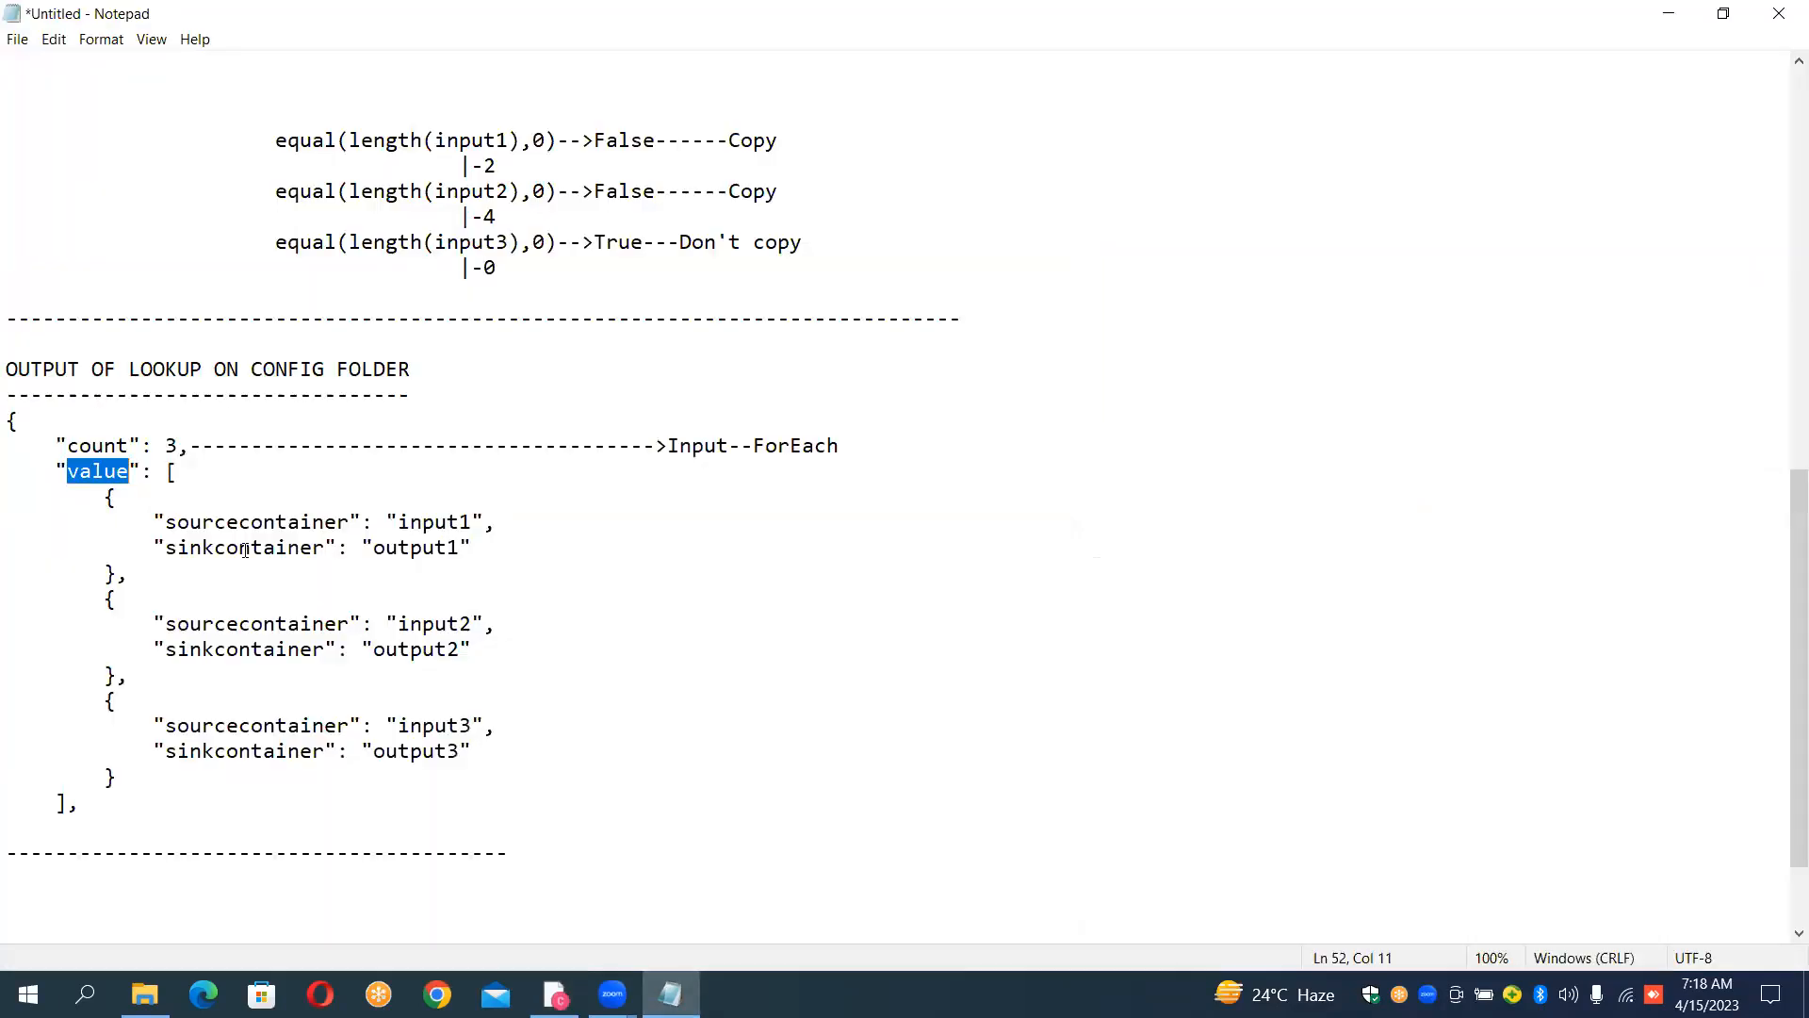
{"action": "left_click_drag", "start_coordinate": [170, 523], "coordinate": [348, 533]}
{"action": "key", "text": "ctrl+c"}
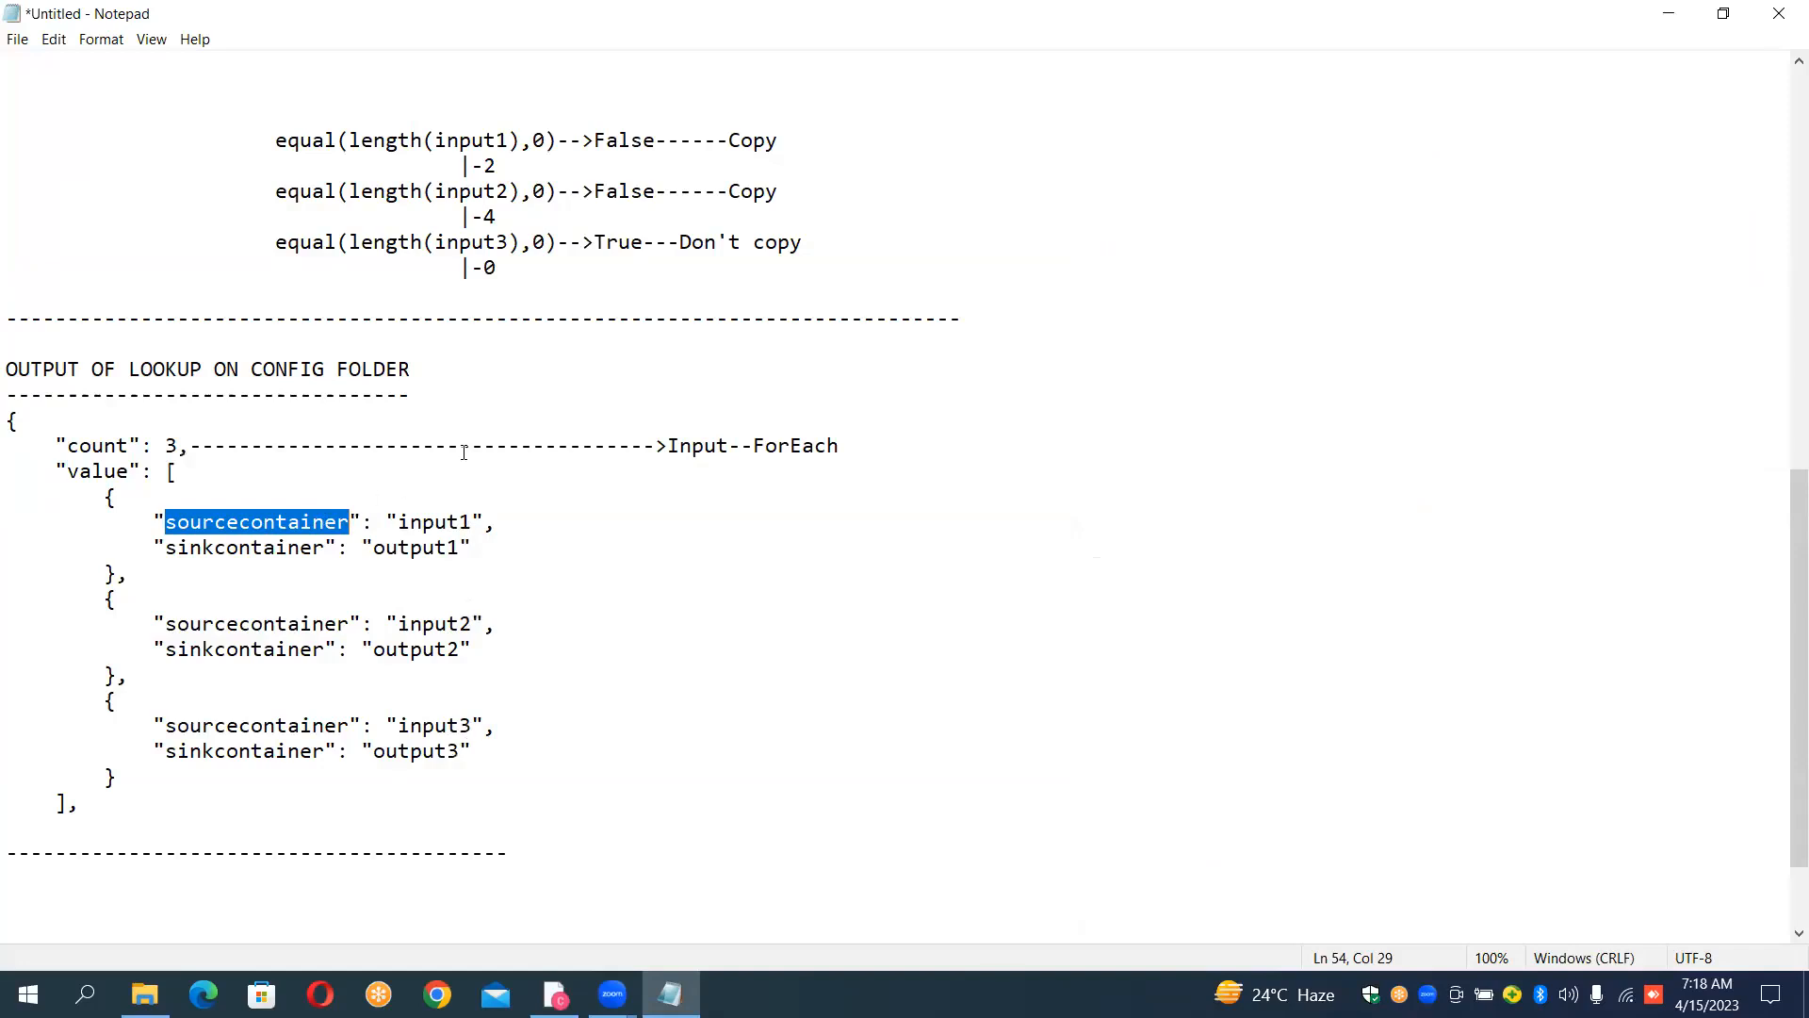
{"action": "key", "text": "alt+Tab"}
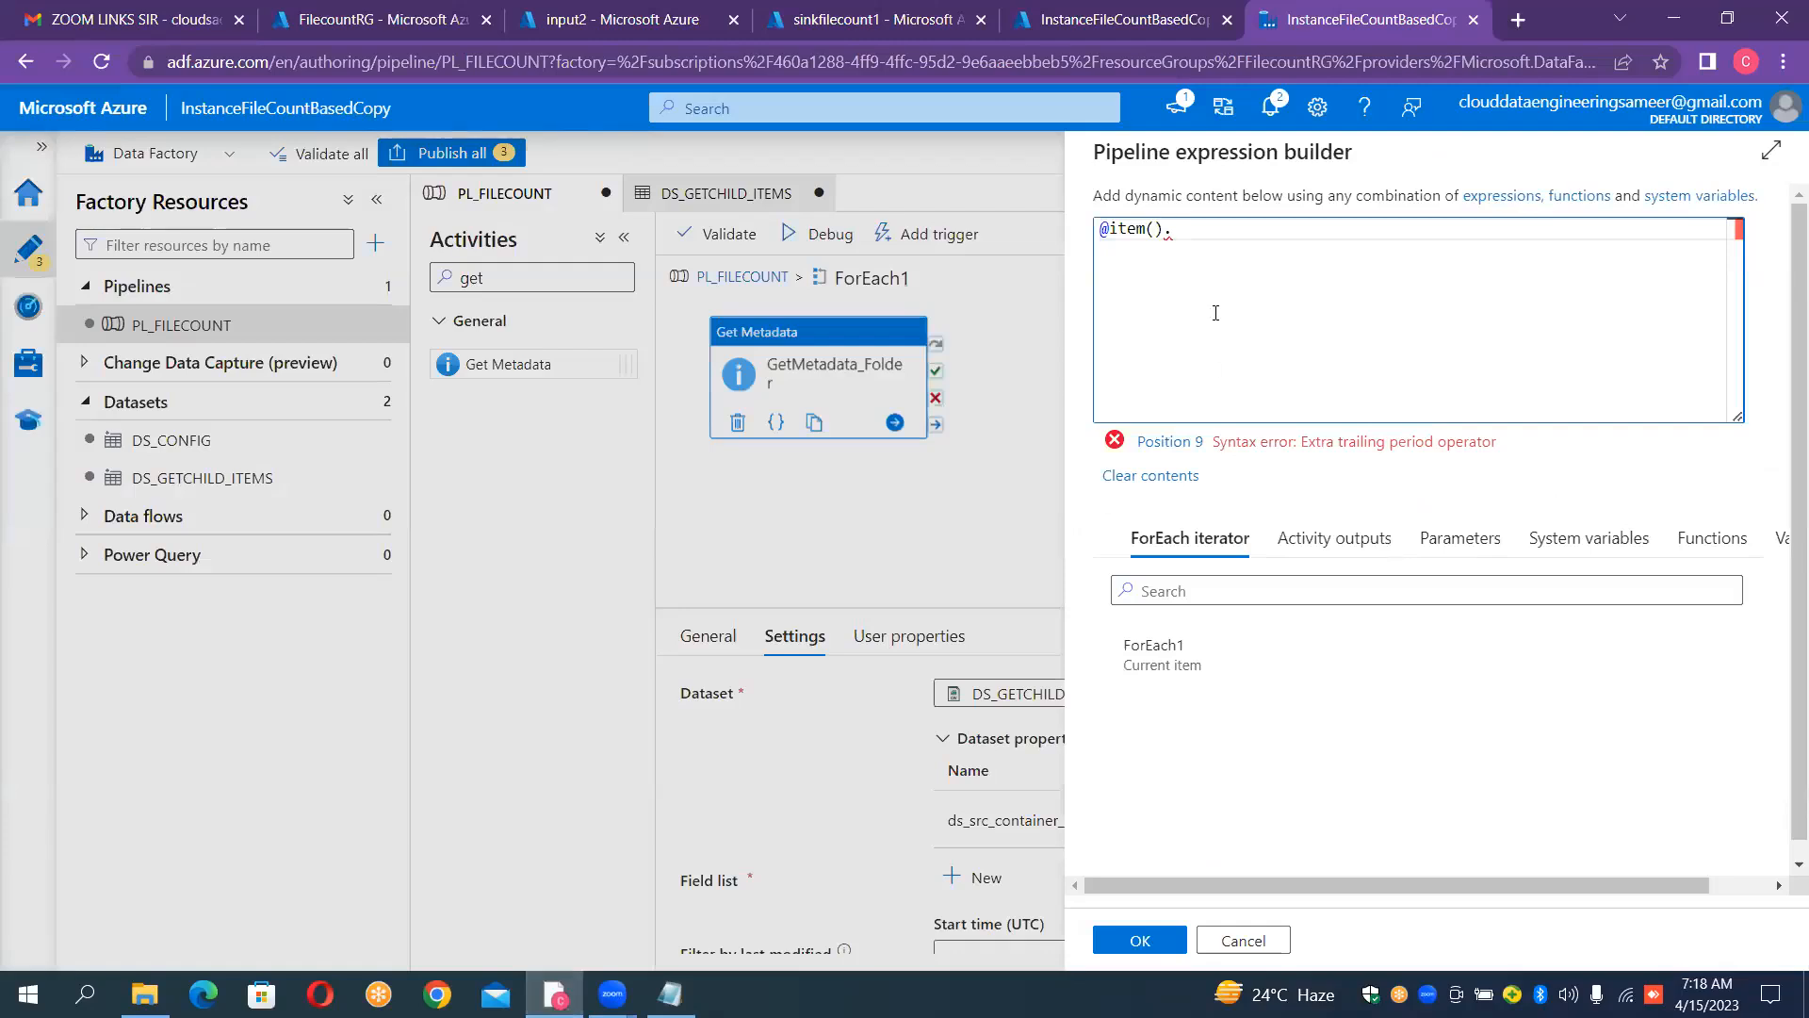
{"action": "key", "text": "ctrl+v"}
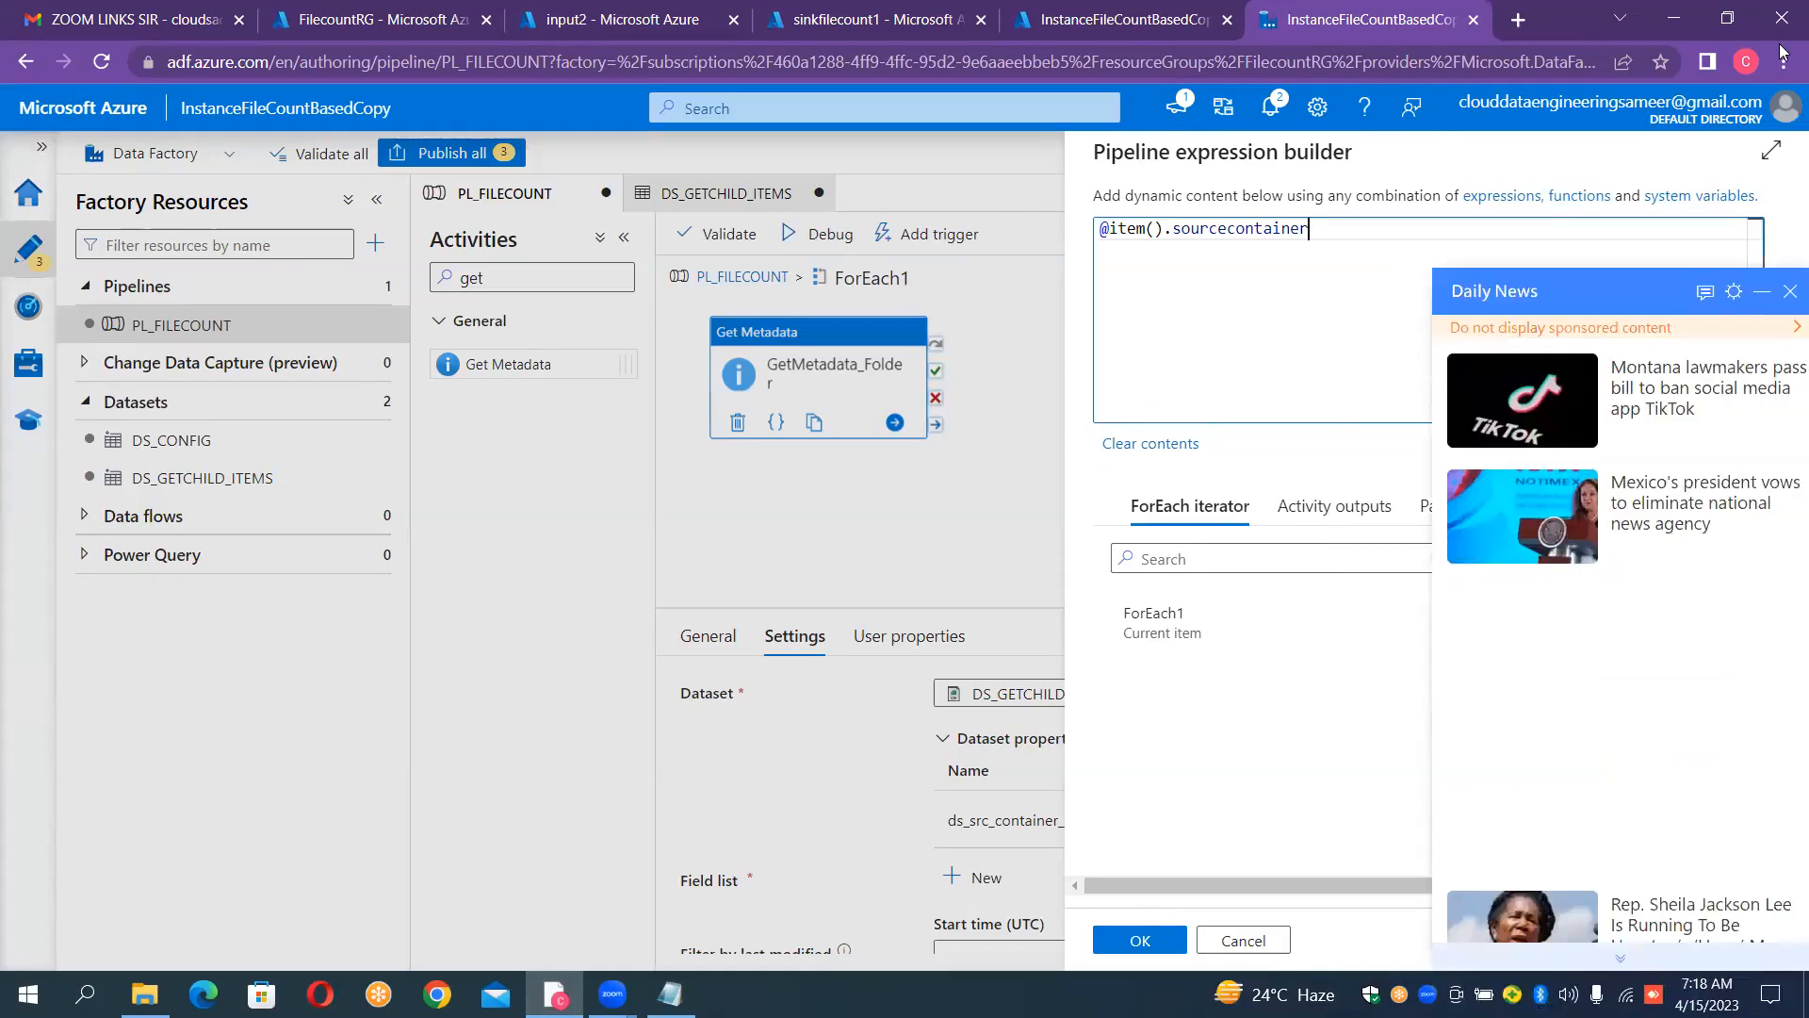
{"action": "left_click", "coordinate": [1789, 292]}
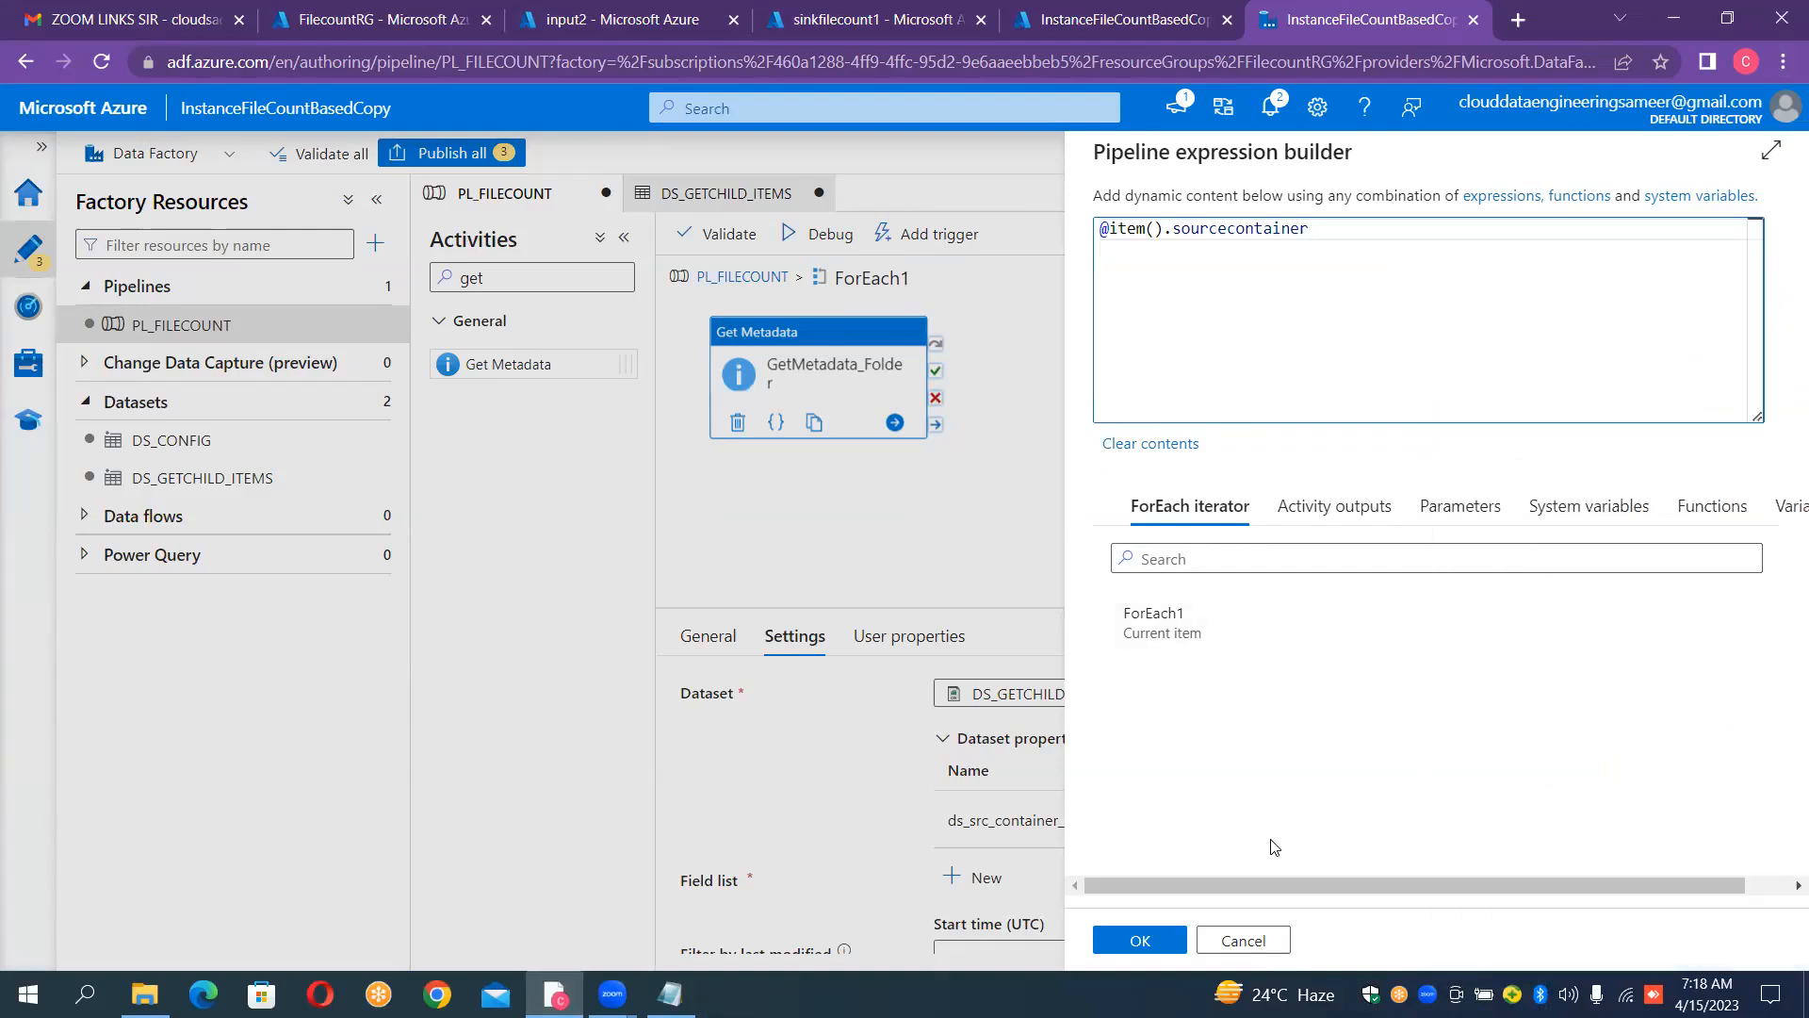
{"action": "left_click", "coordinate": [1174, 940]}
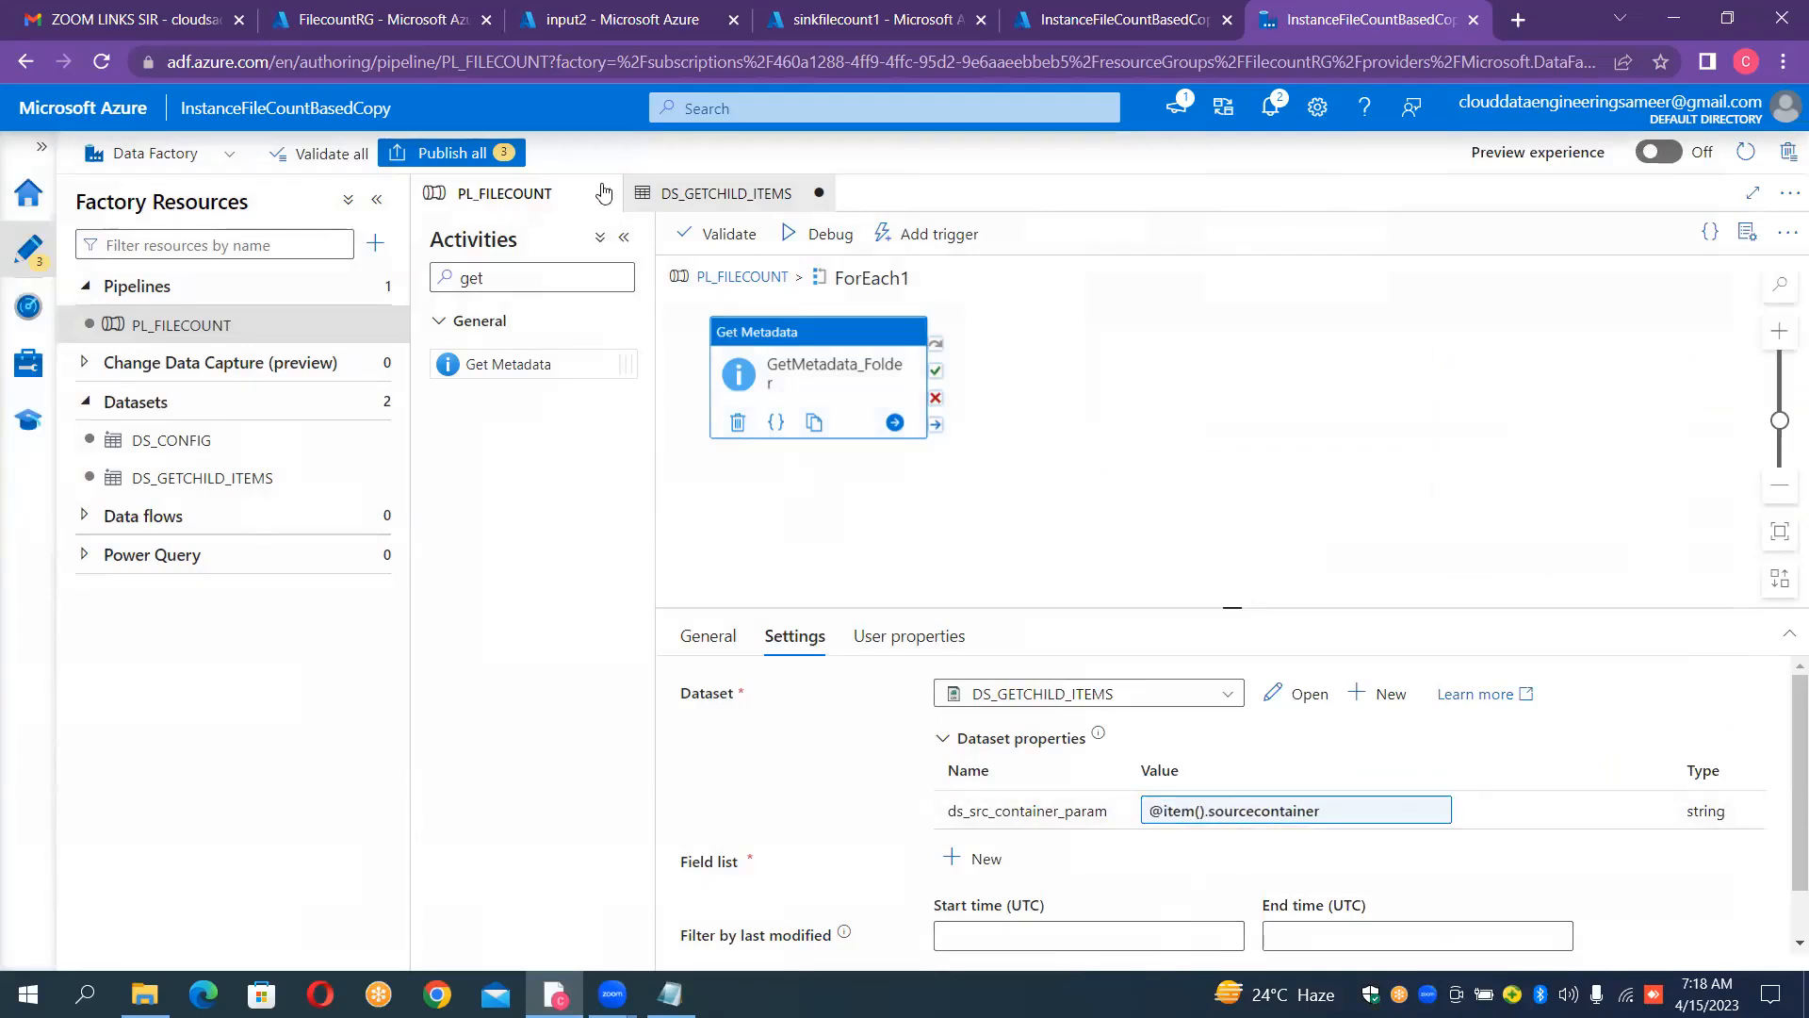
Step: Review the dataset's parameterized file path and the expression passed to ds_src_container_param in GetMetadata_Folder
{"action": "left_click", "coordinate": [671, 193]}
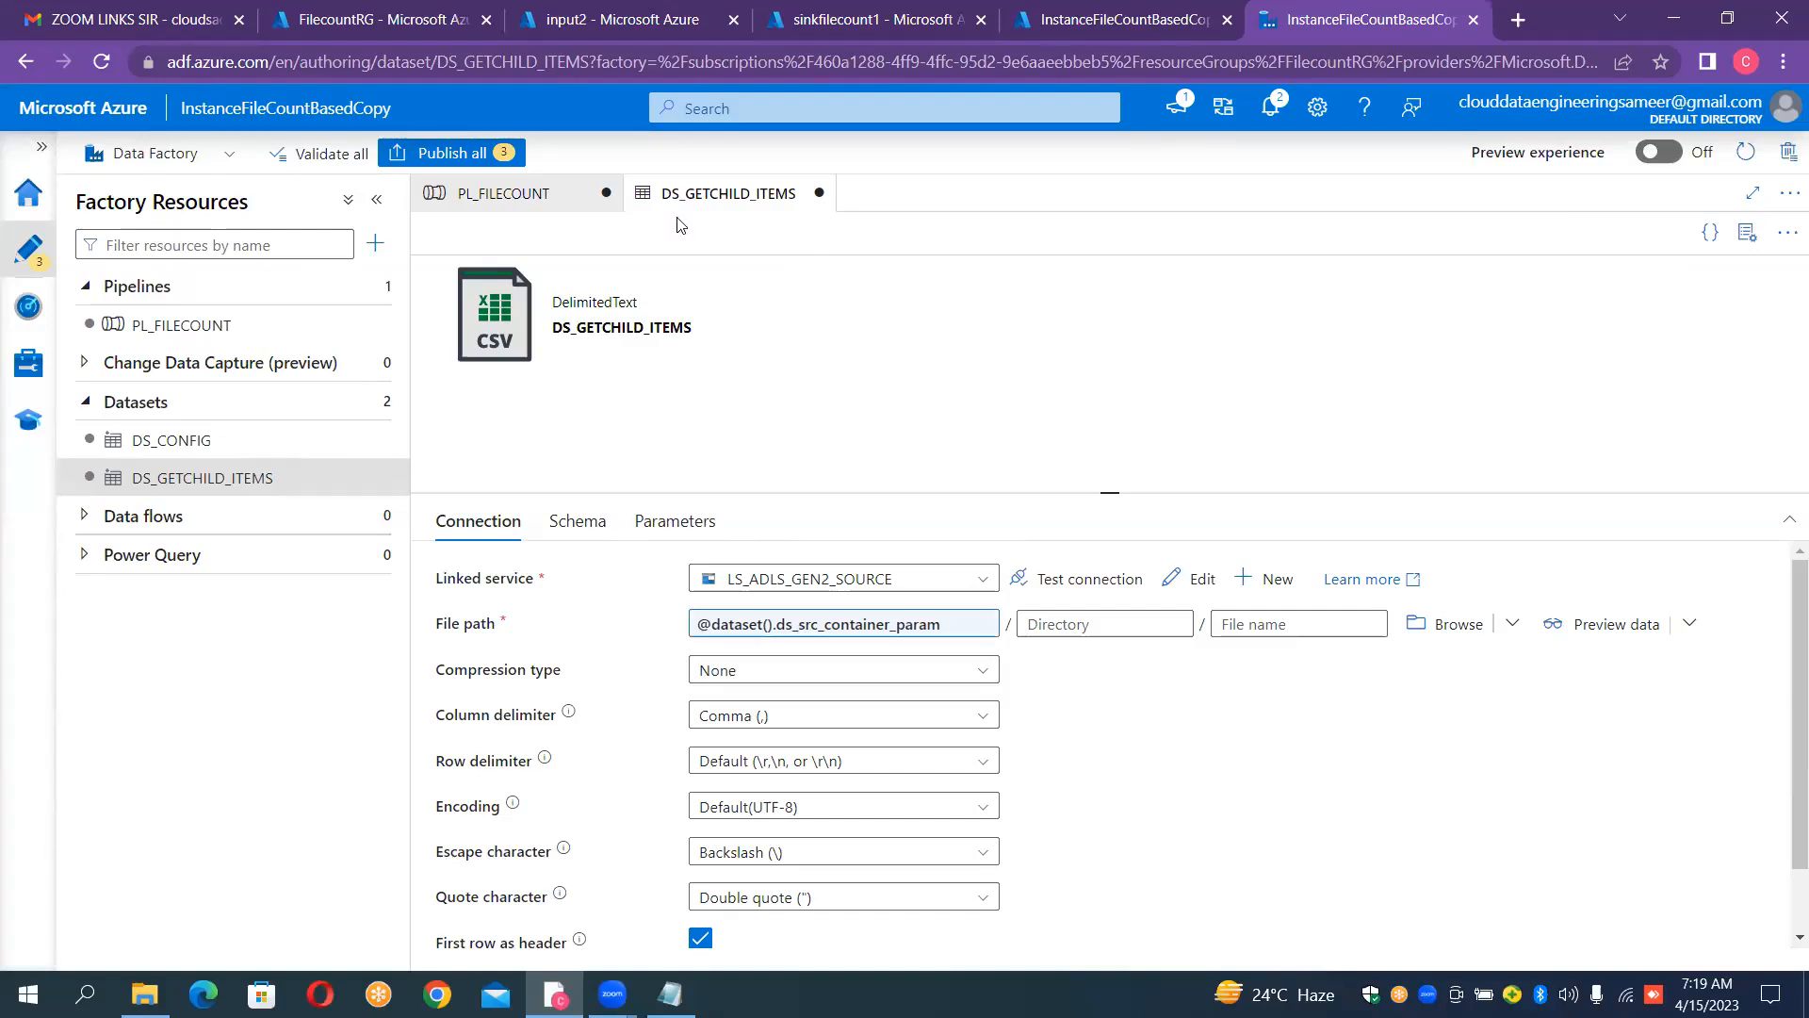
{"action": "left_click", "coordinate": [564, 199]}
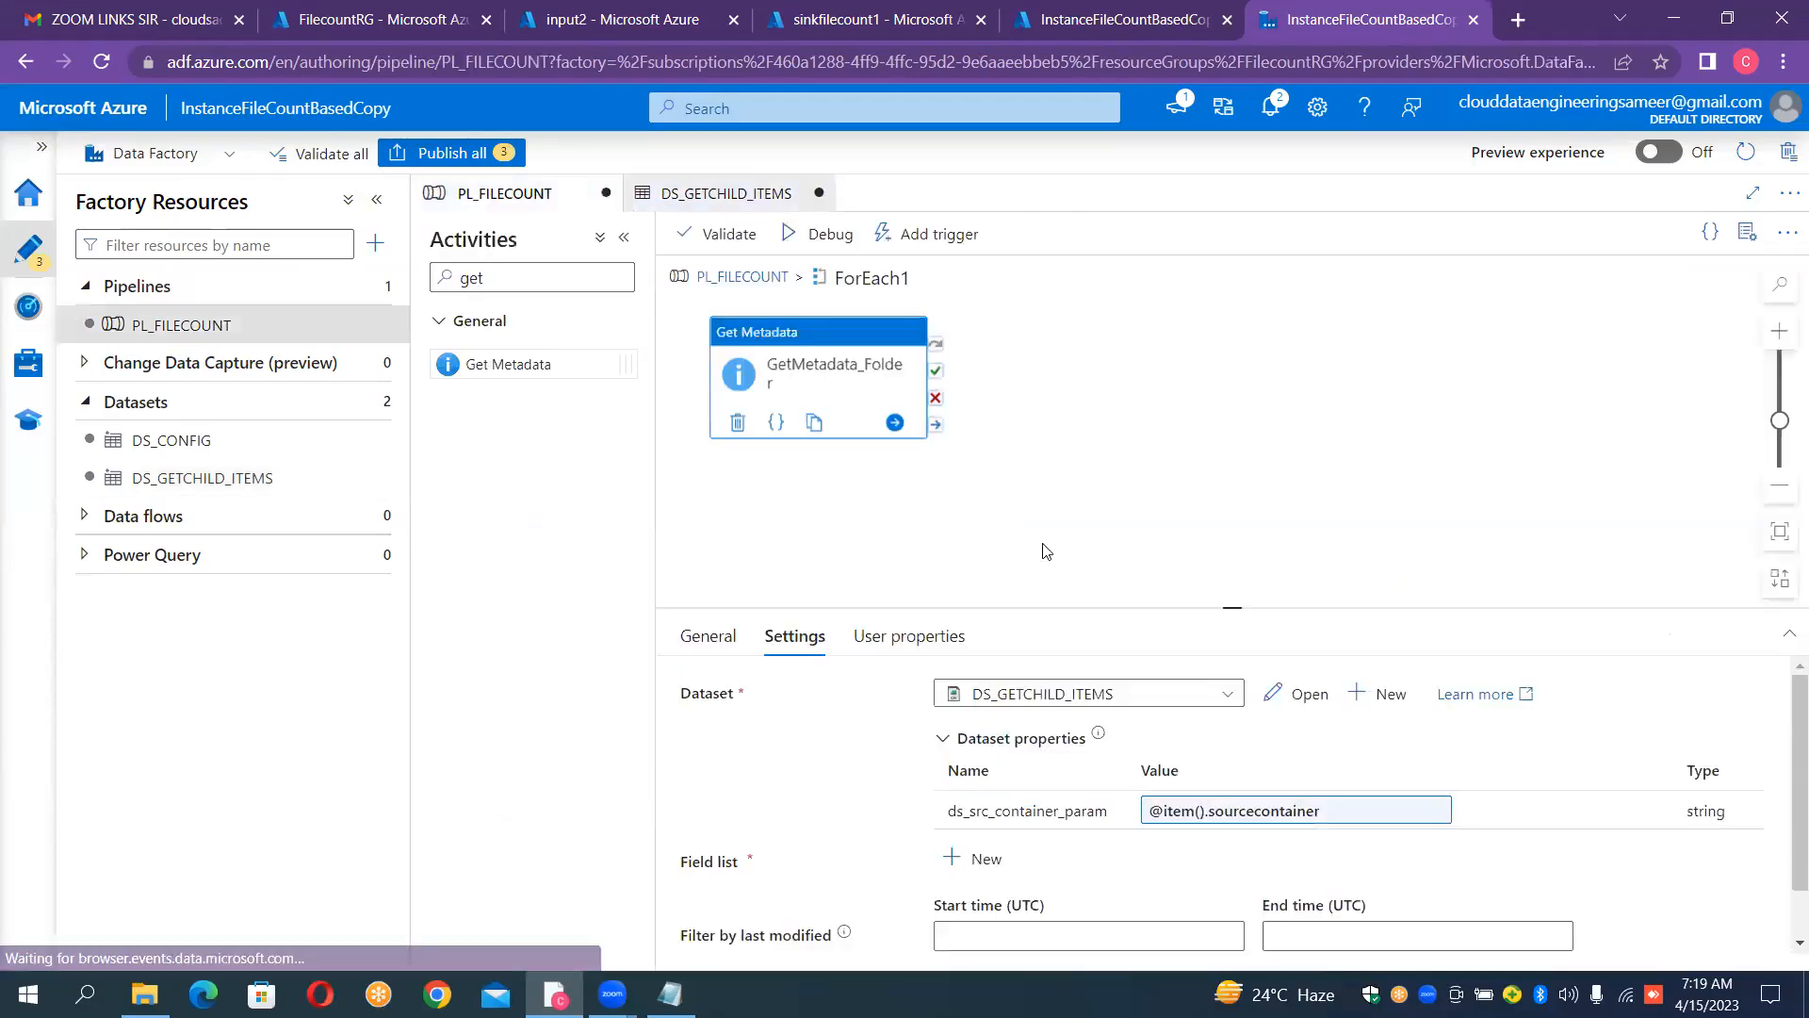
{"action": "left_click", "coordinate": [1246, 822]}
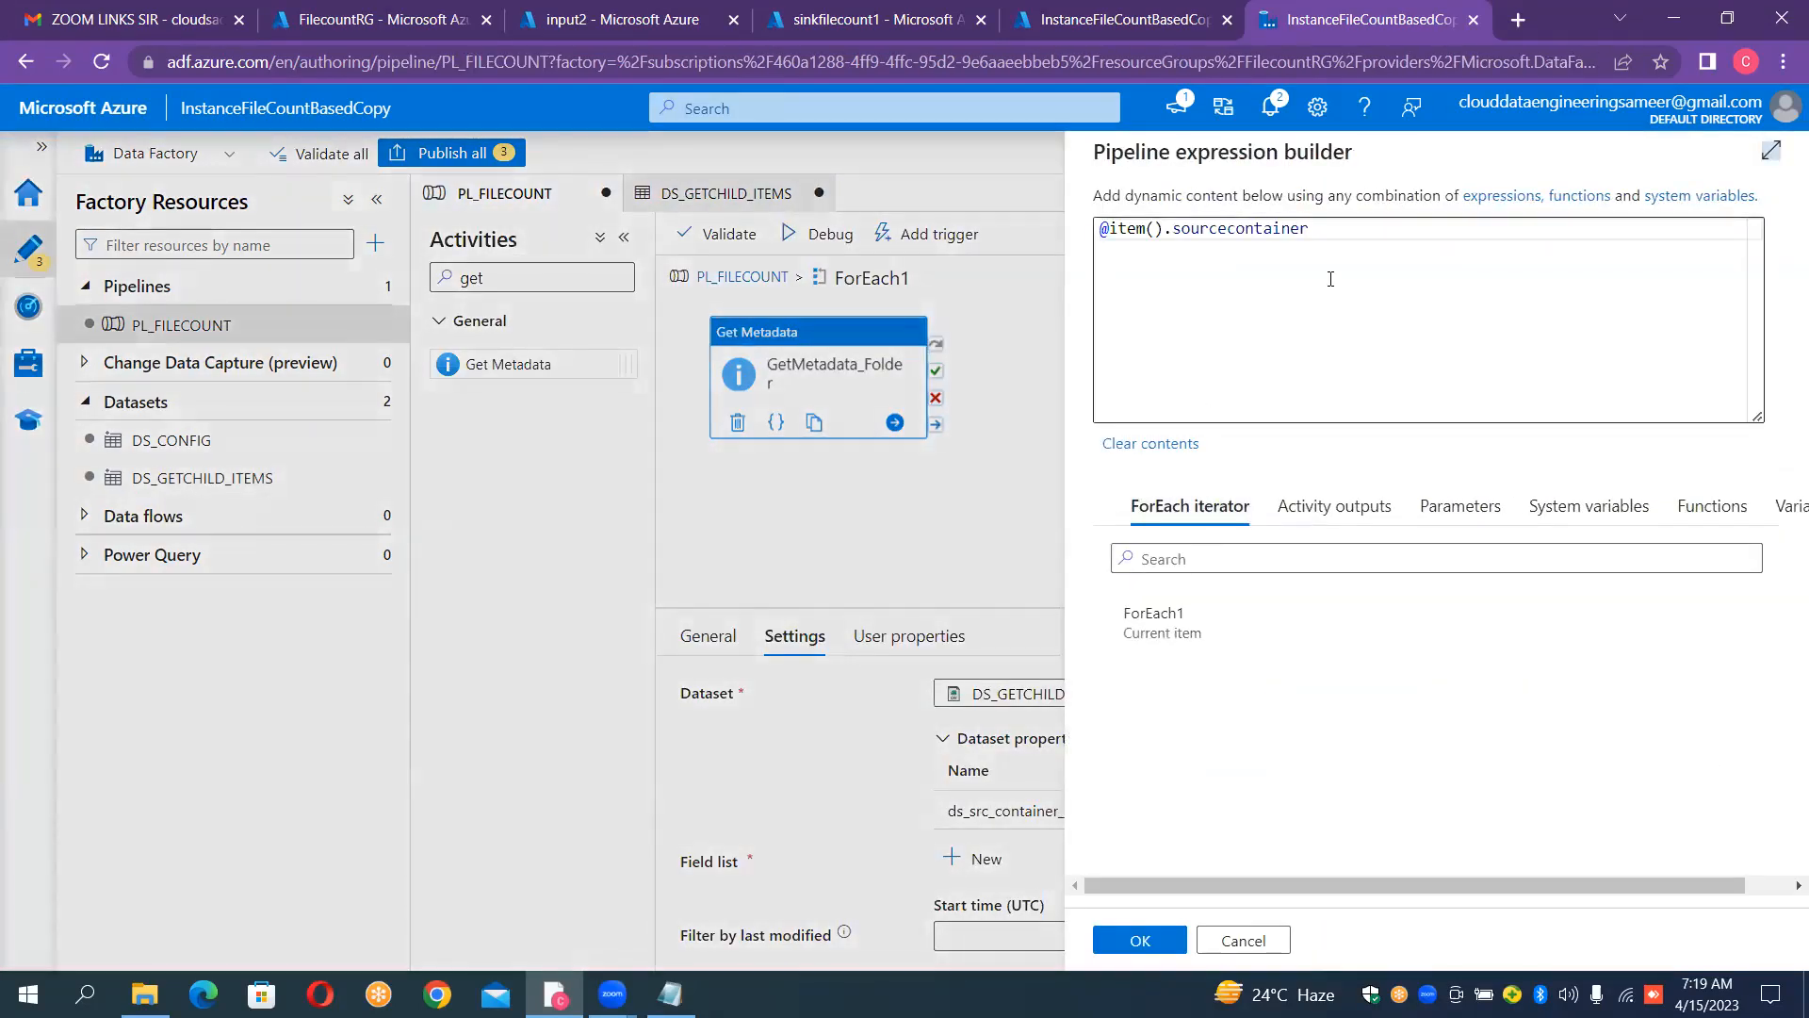
{"action": "left_click", "coordinate": [1140, 937]}
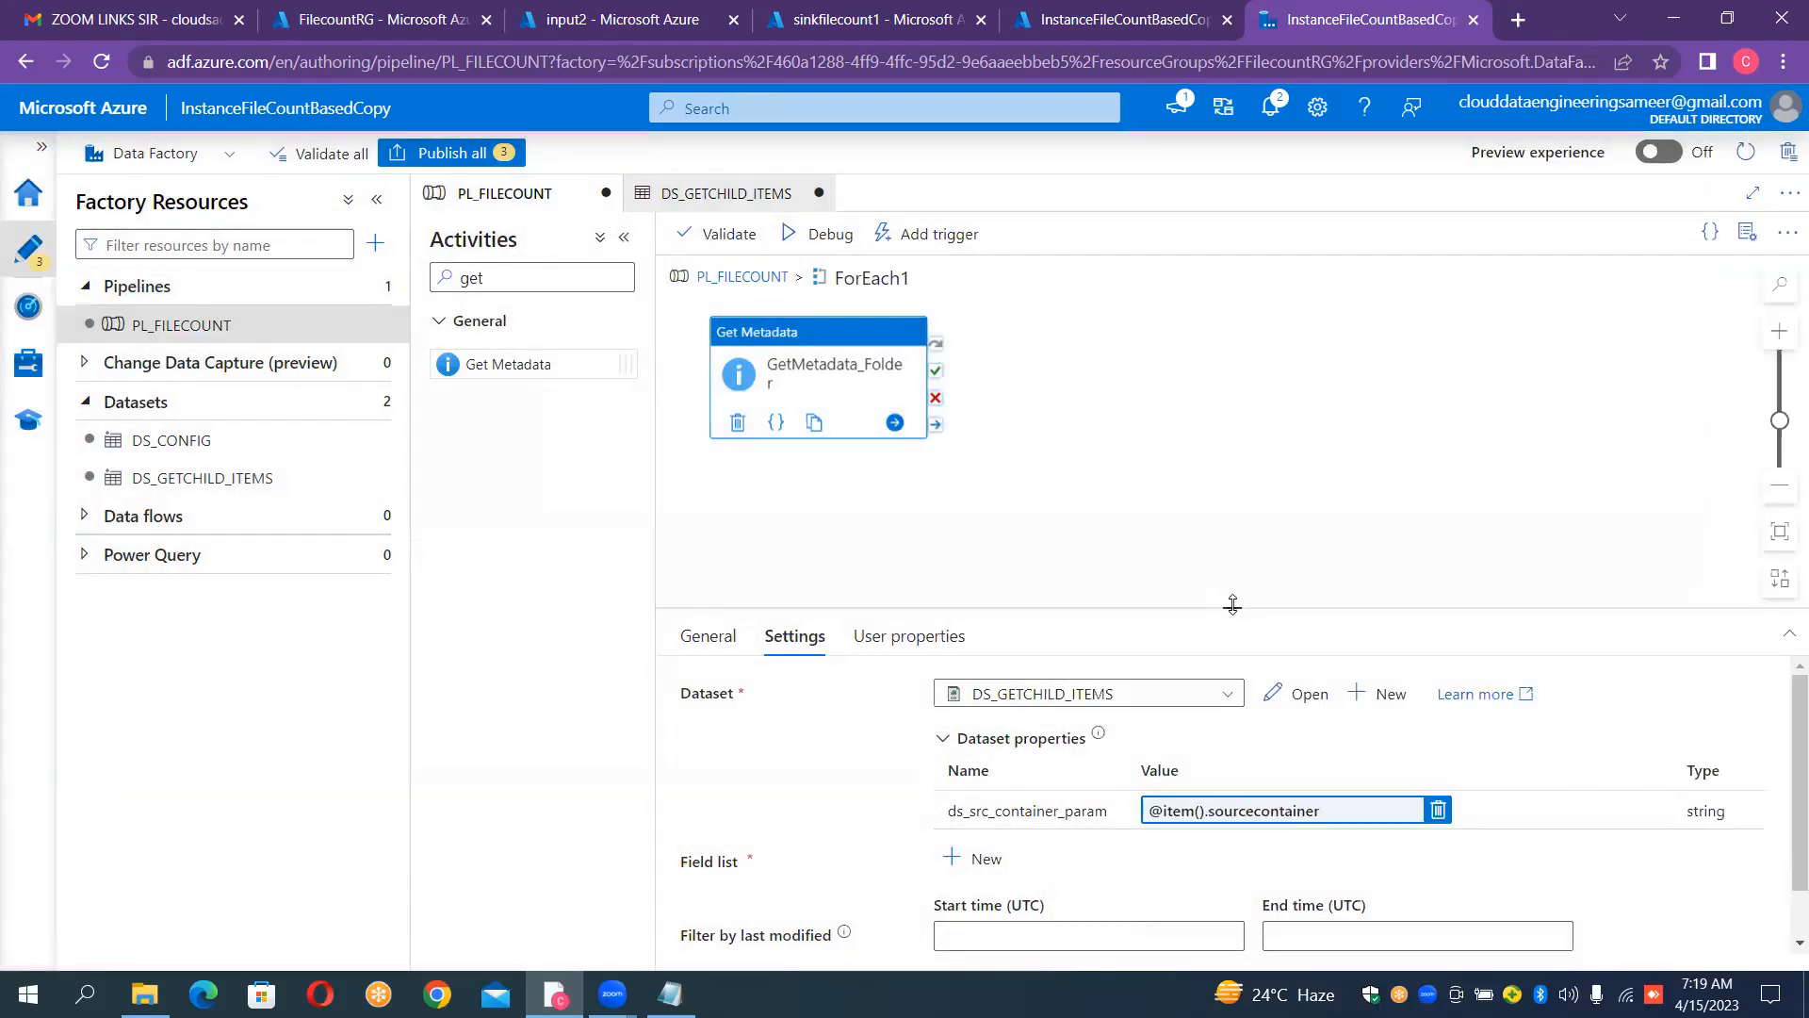
Step: Enlarge the GetMetadata_Folder settings area and add a field list argument set to Child items
{"action": "left_click_drag", "start_coordinate": [1232, 604], "coordinate": [1237, 469]}
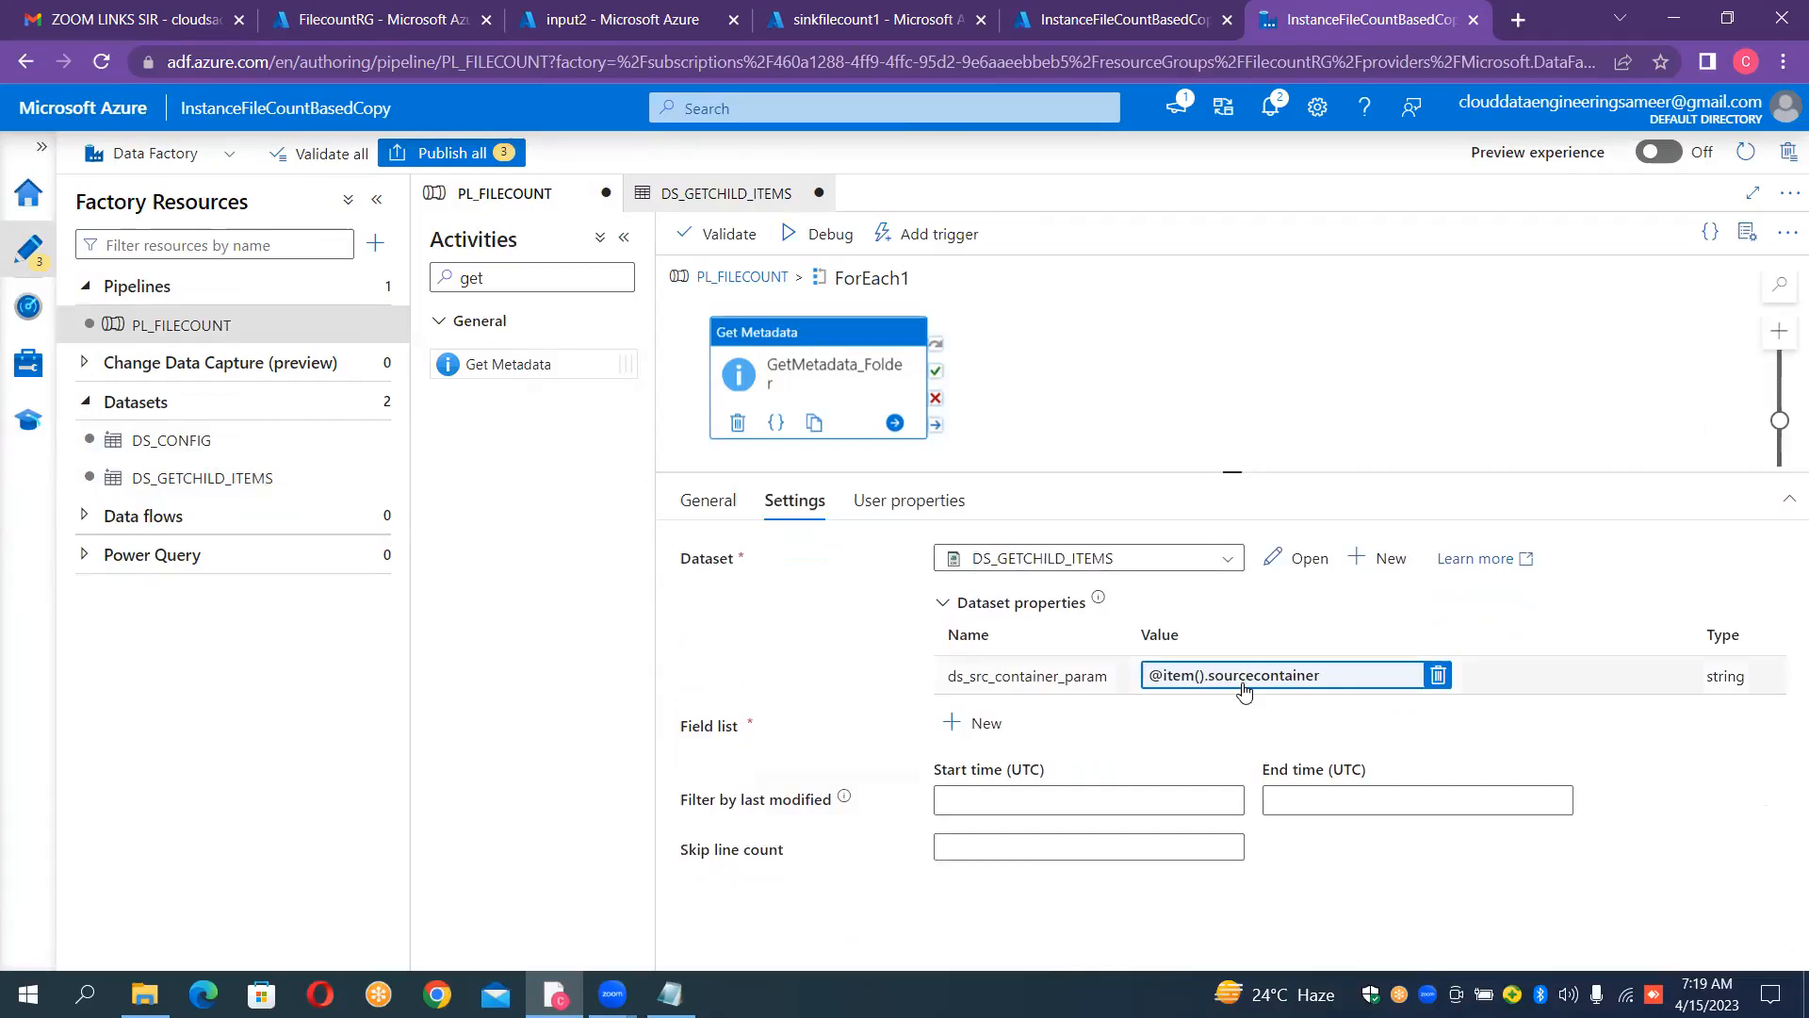
{"action": "left_click", "coordinate": [1243, 685]}
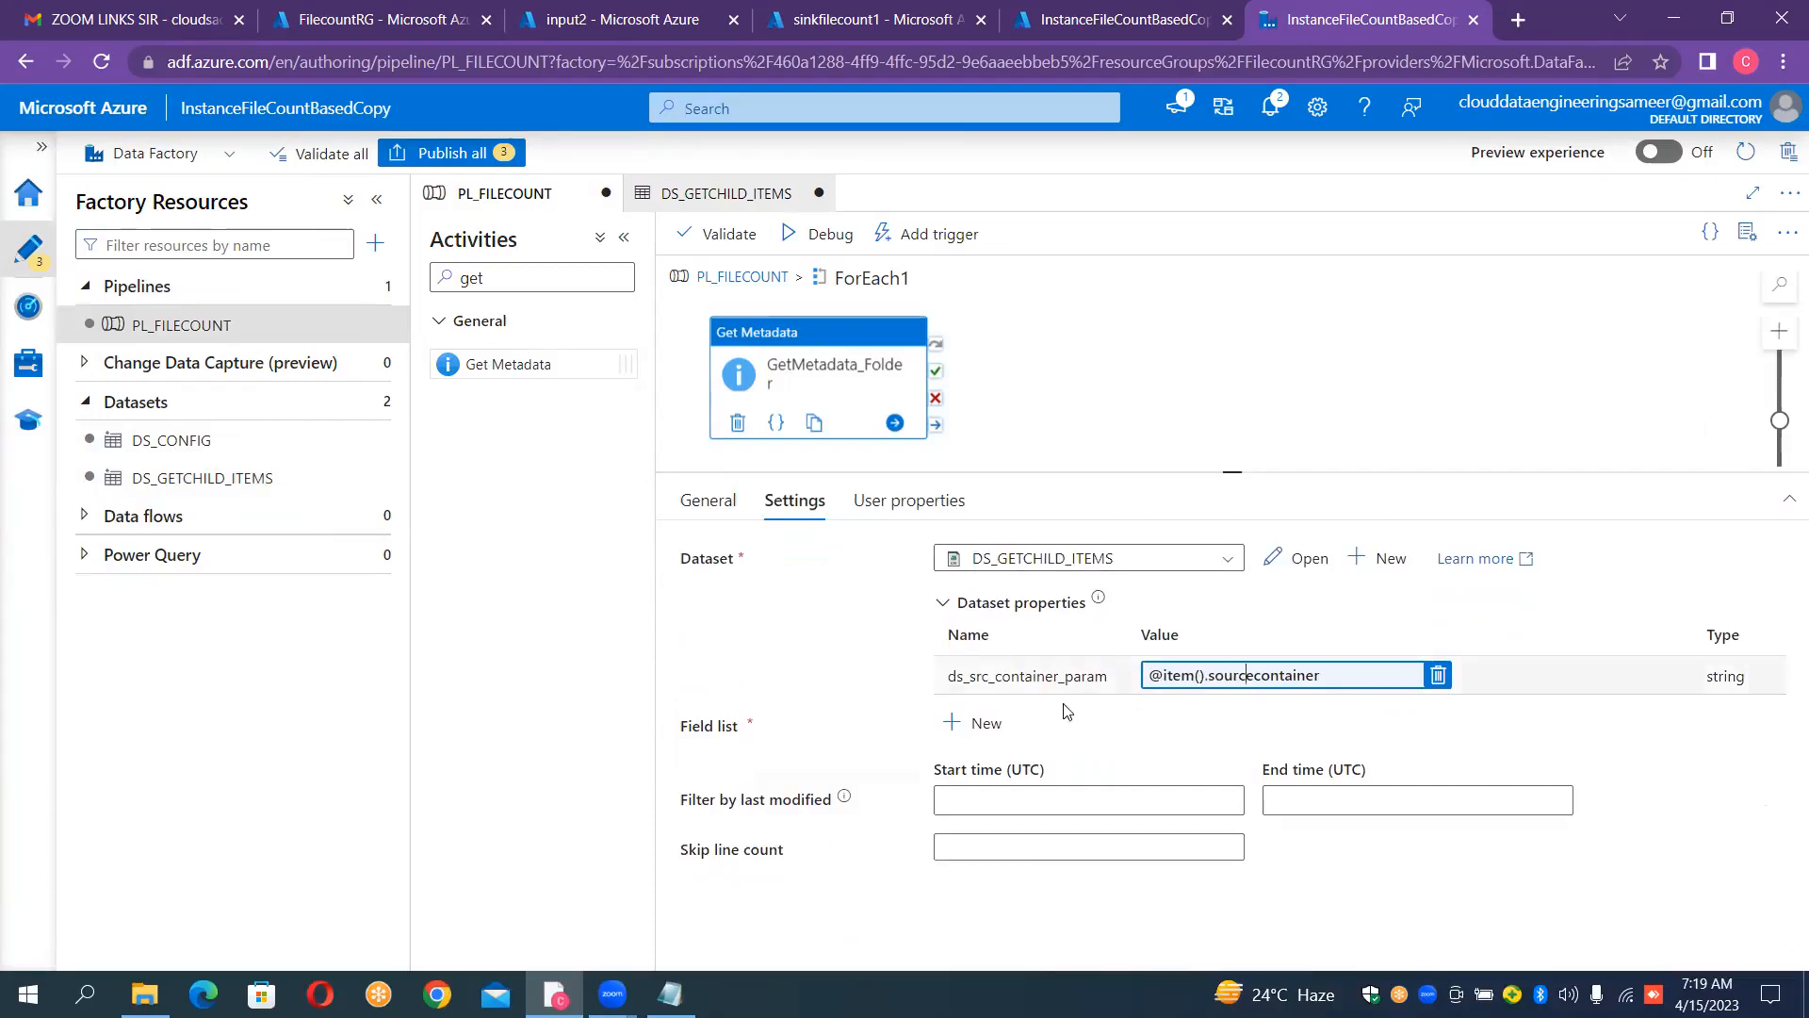
{"action": "left_click", "coordinate": [985, 731]}
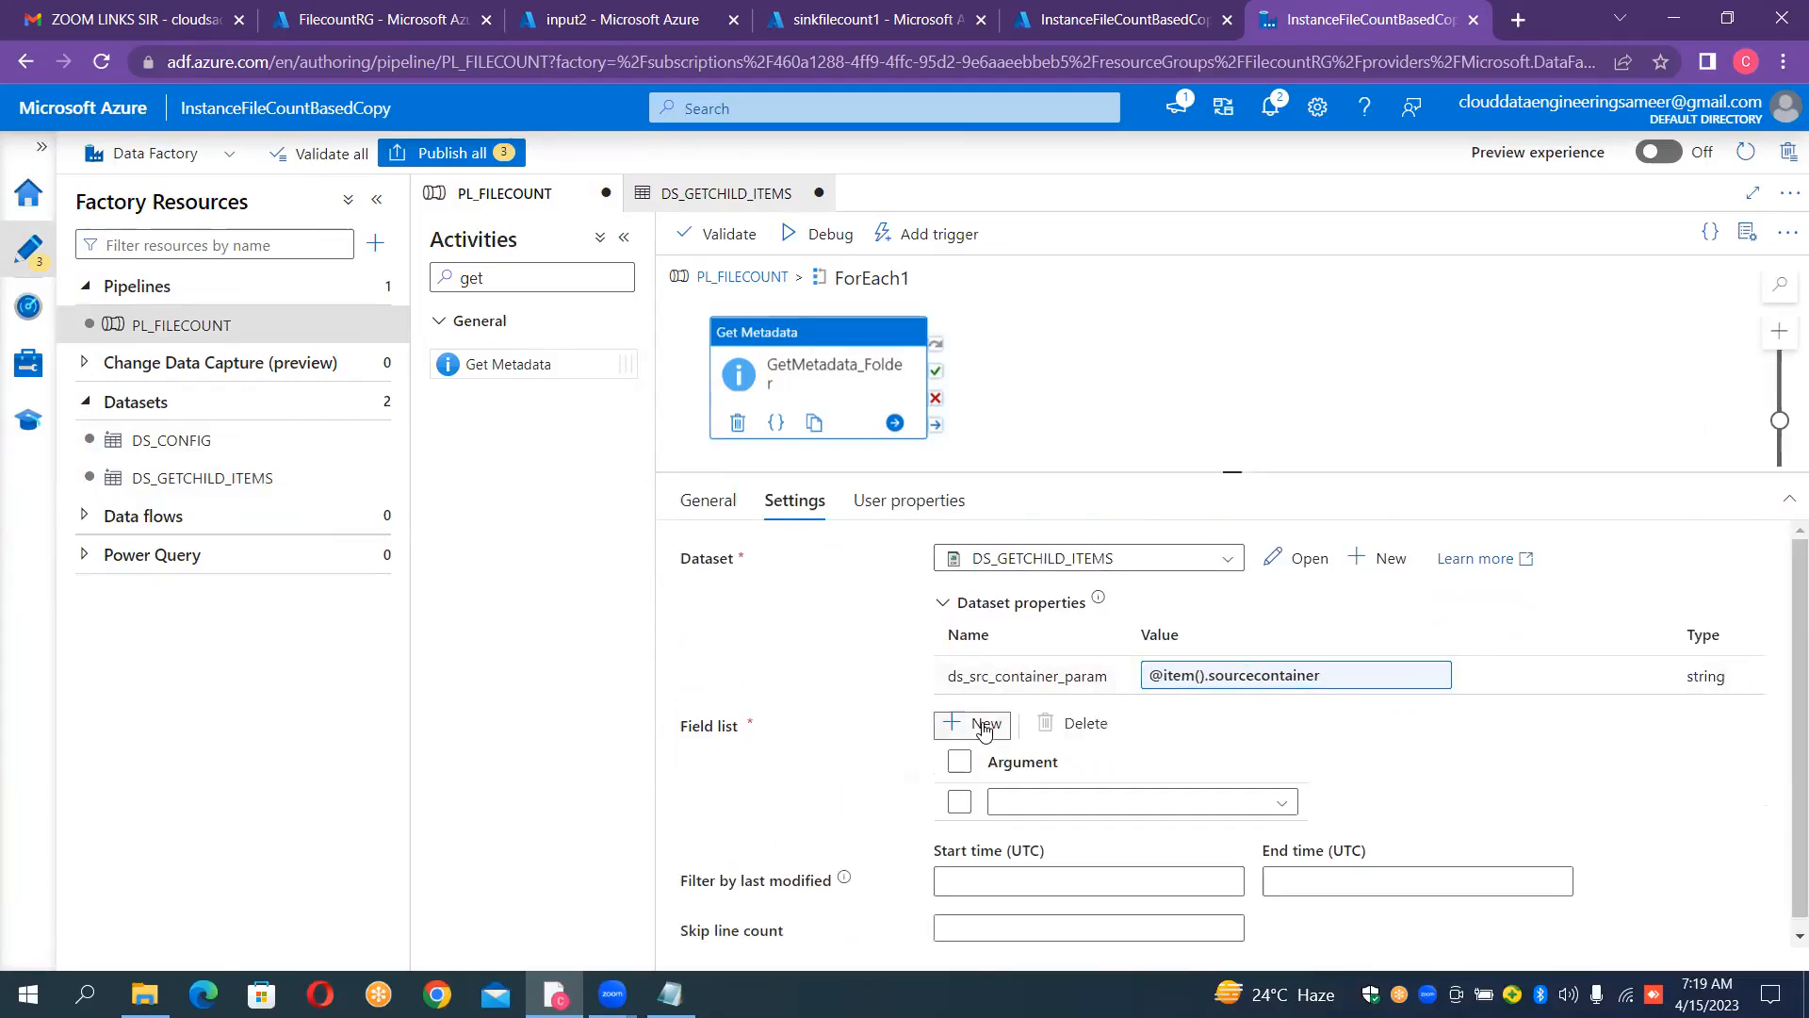
{"action": "left_click", "coordinate": [1264, 803]}
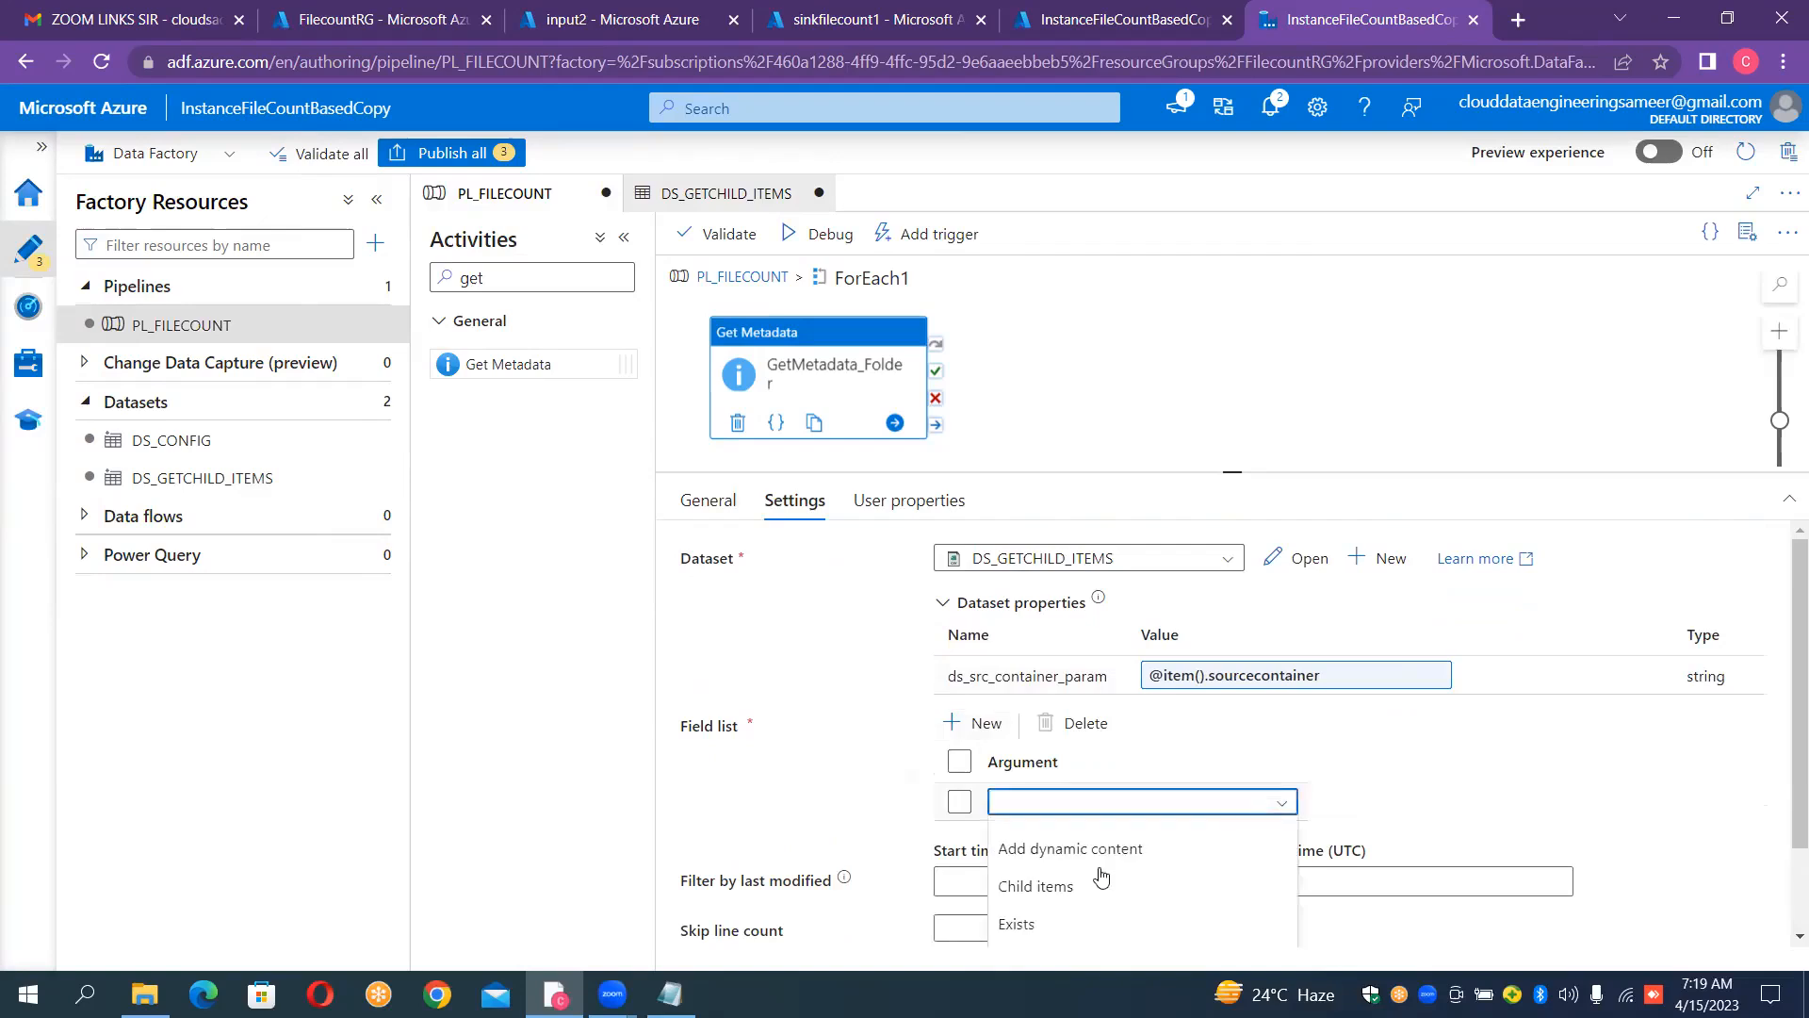
{"action": "left_click", "coordinate": [1057, 887]}
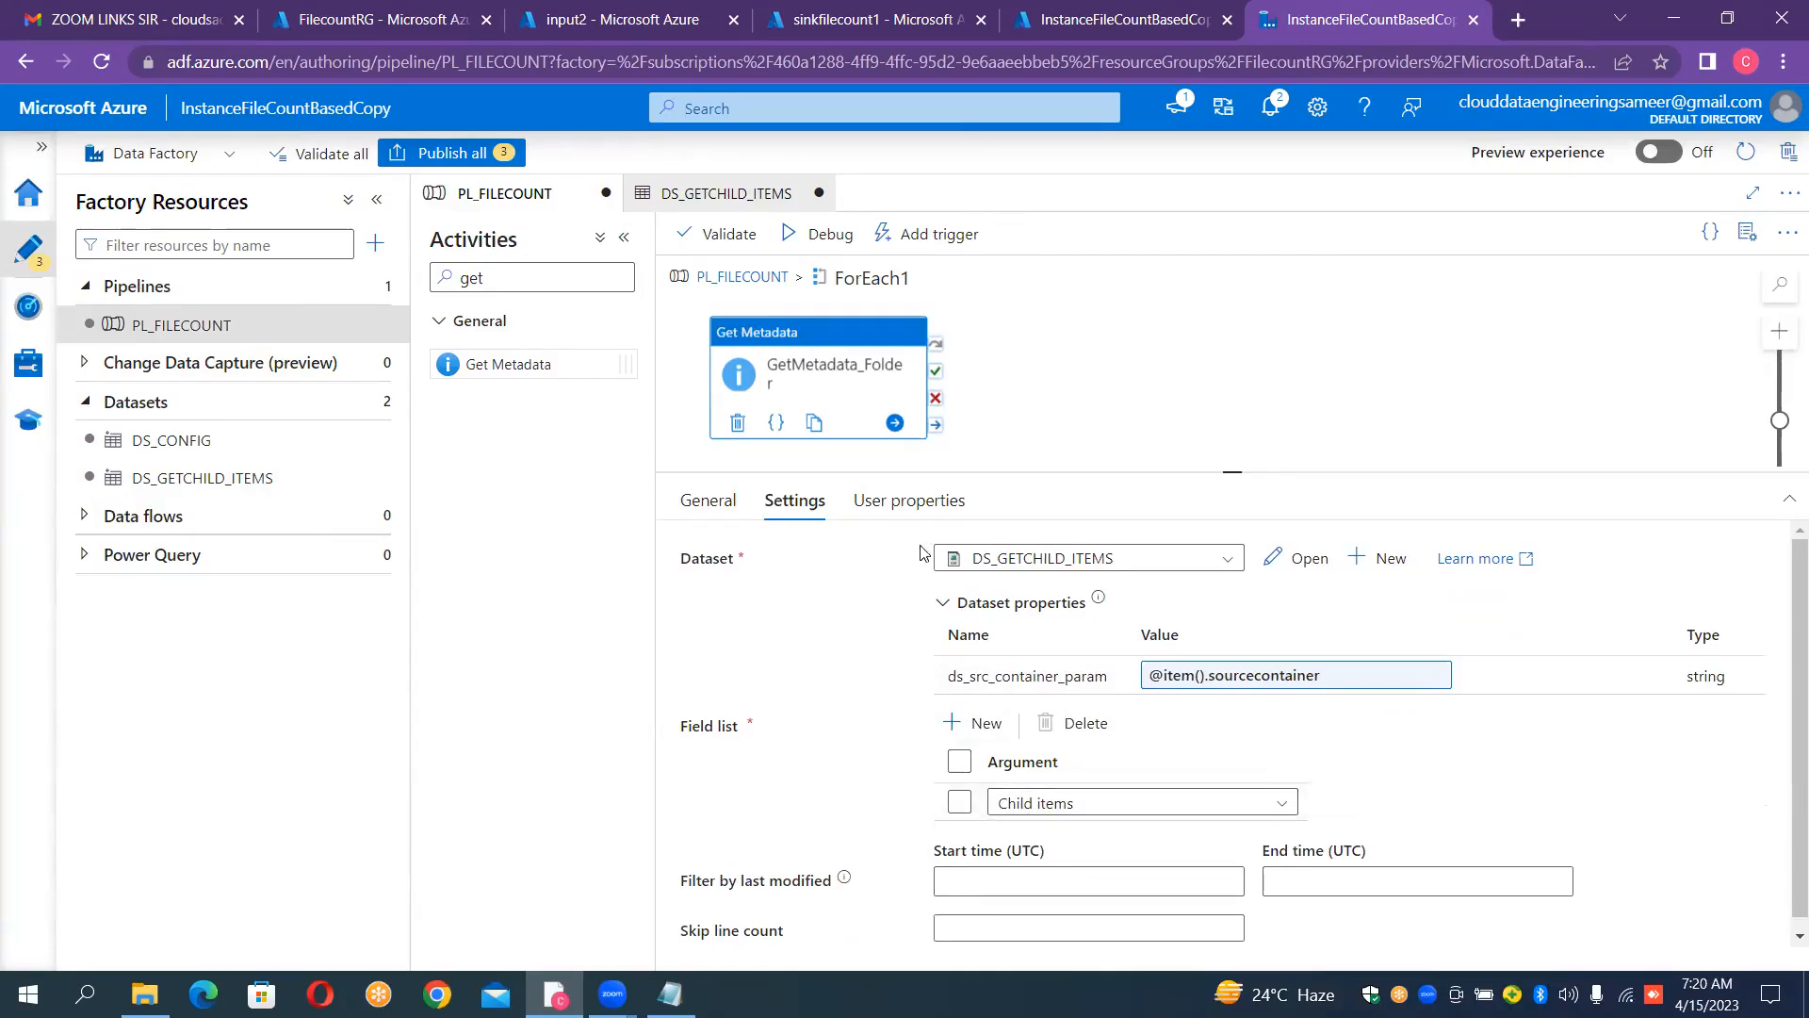
Step: Start a debug run of the PL_FILECOUNT pipeline
{"action": "left_click", "coordinate": [805, 238]}
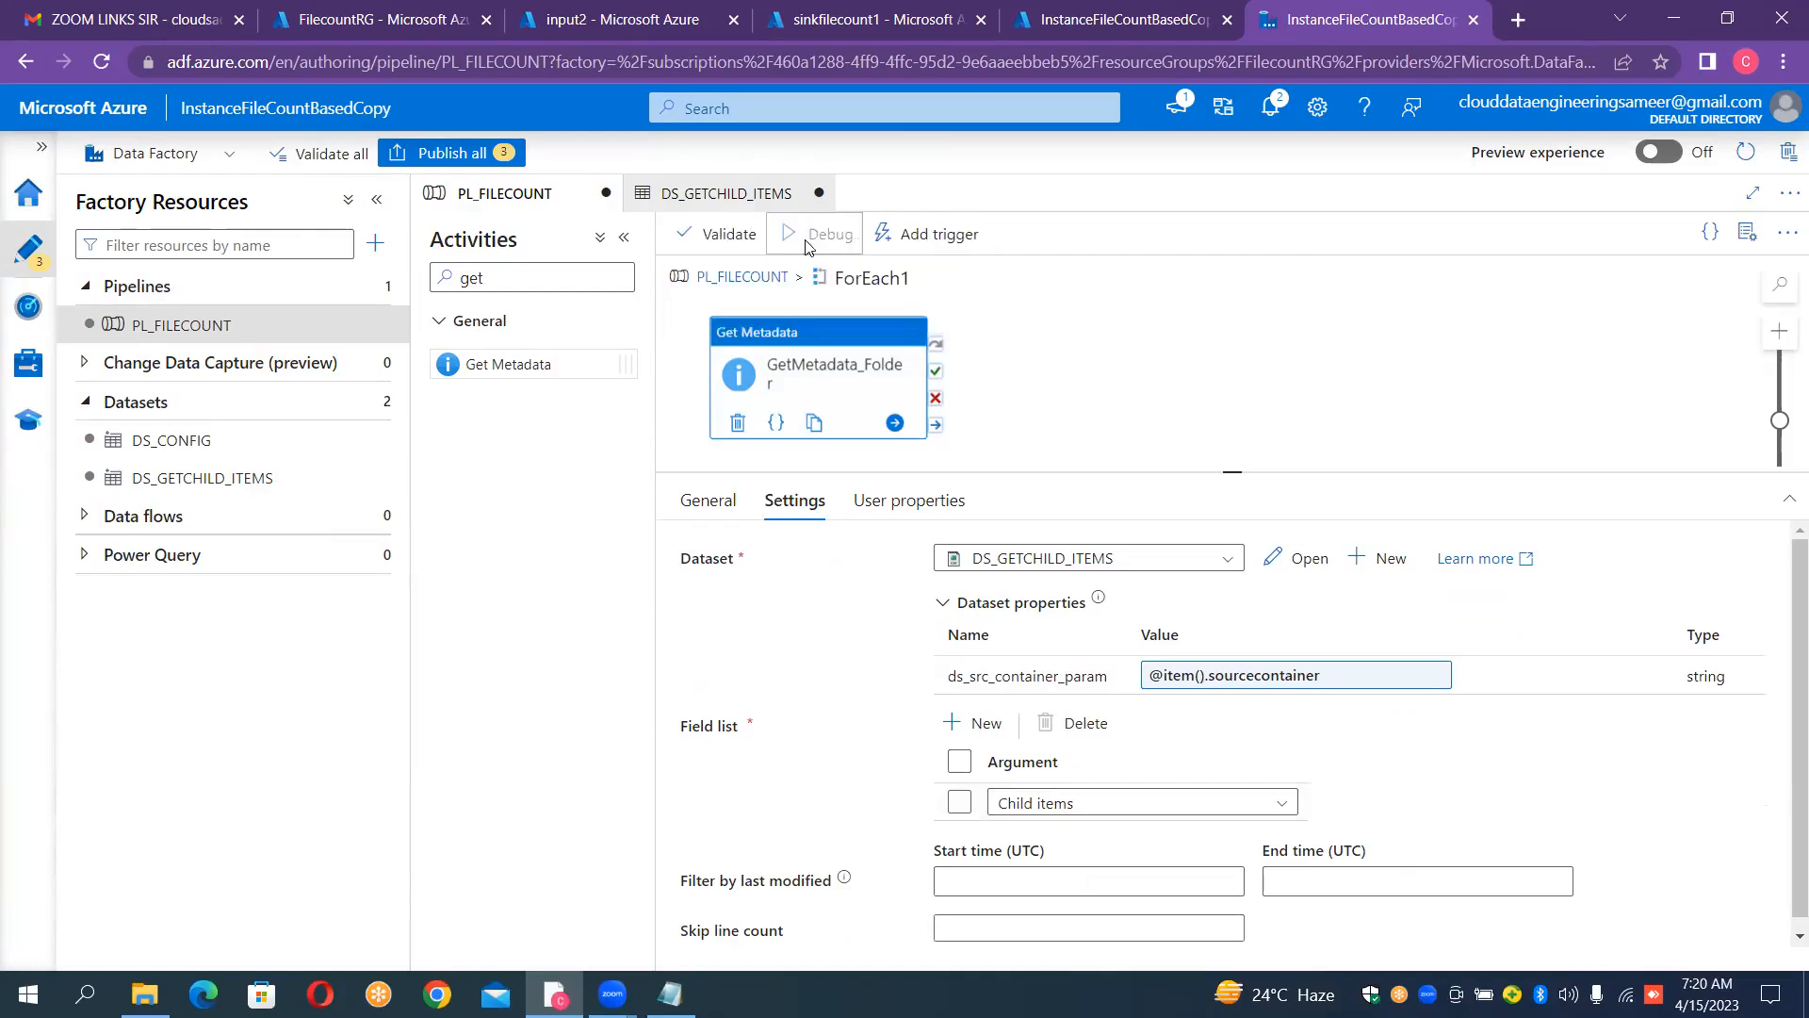
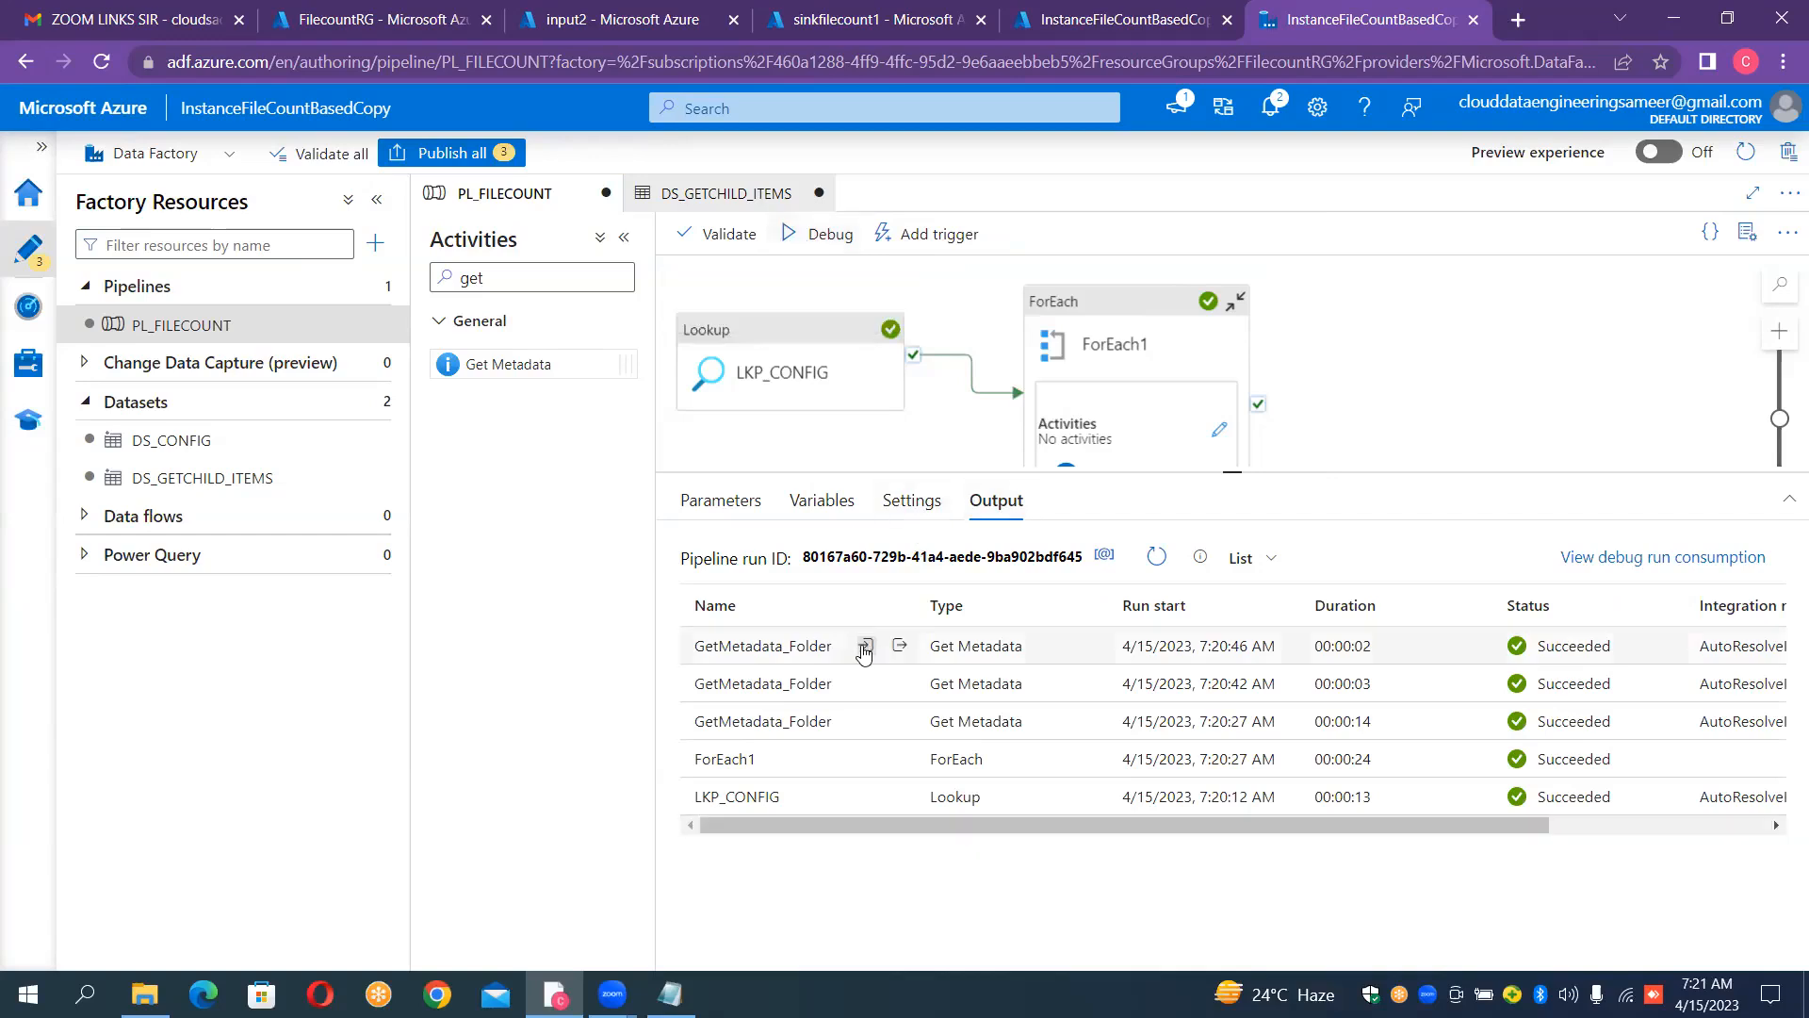
Step: Examine the child items in the debug output of each of the three GetMetadata_Folder runs
{"action": "left_click", "coordinate": [900, 647]}
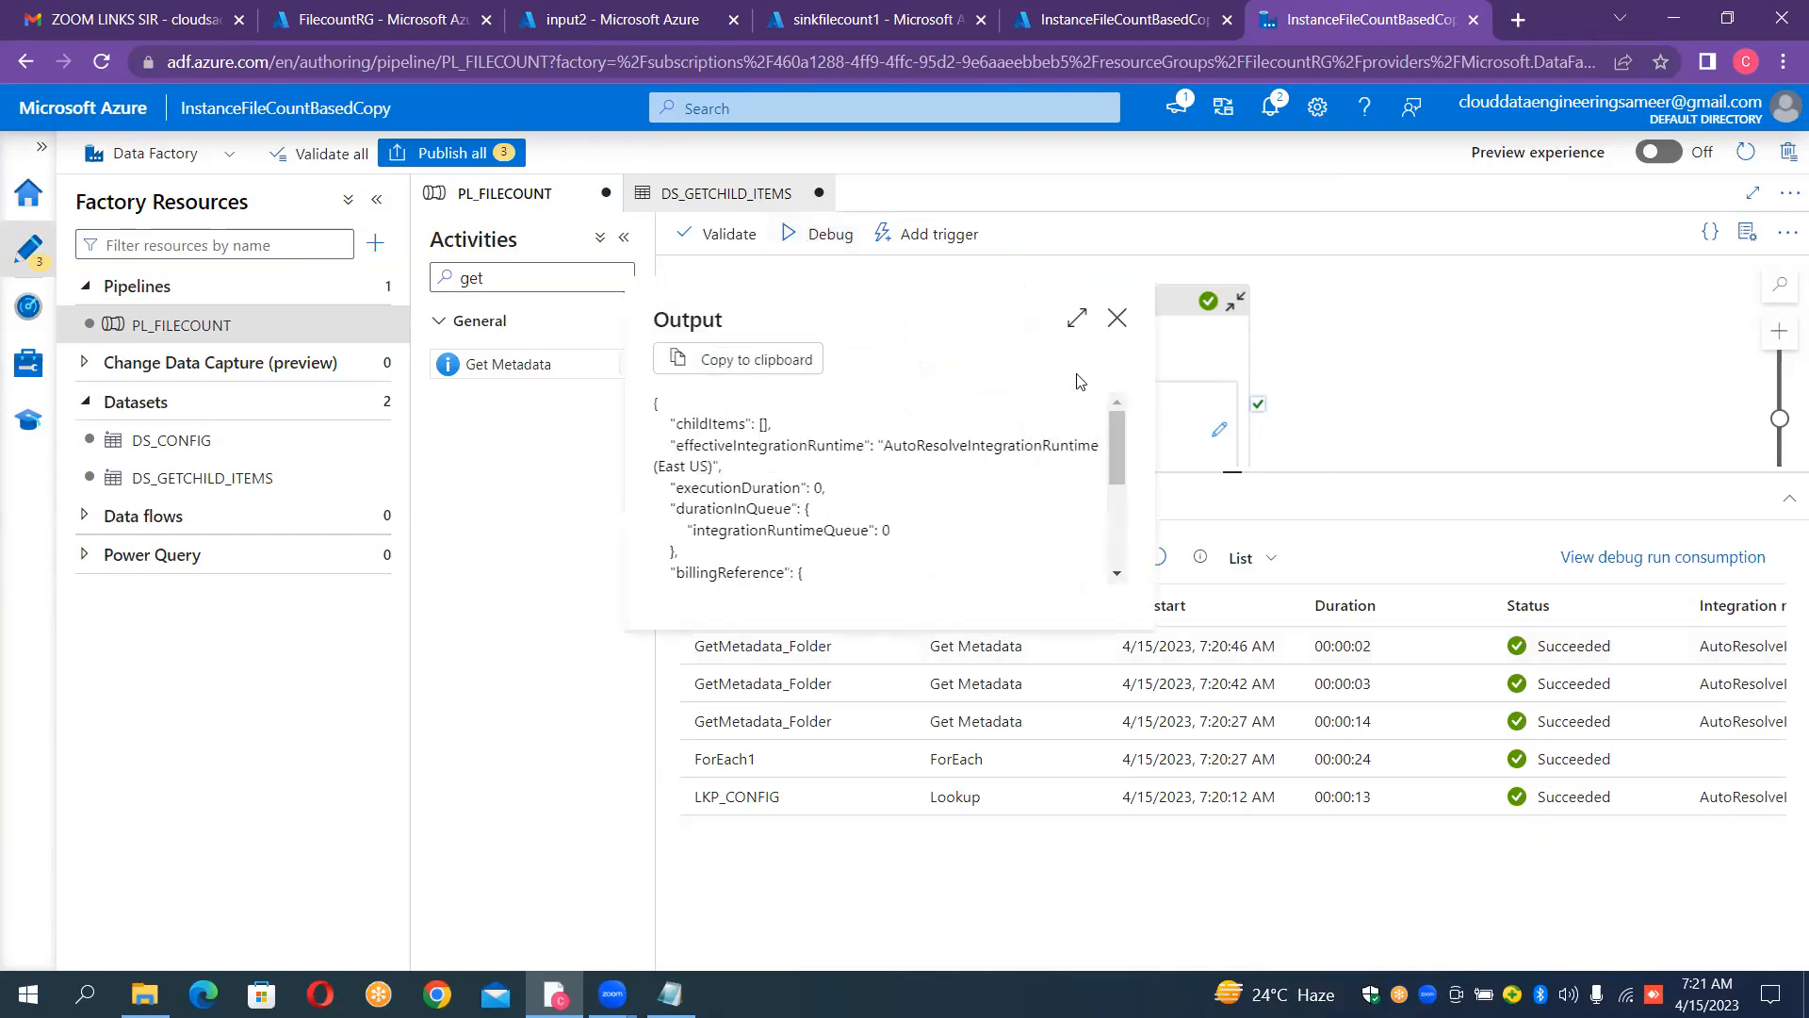
{"action": "left_click", "coordinate": [1077, 322]}
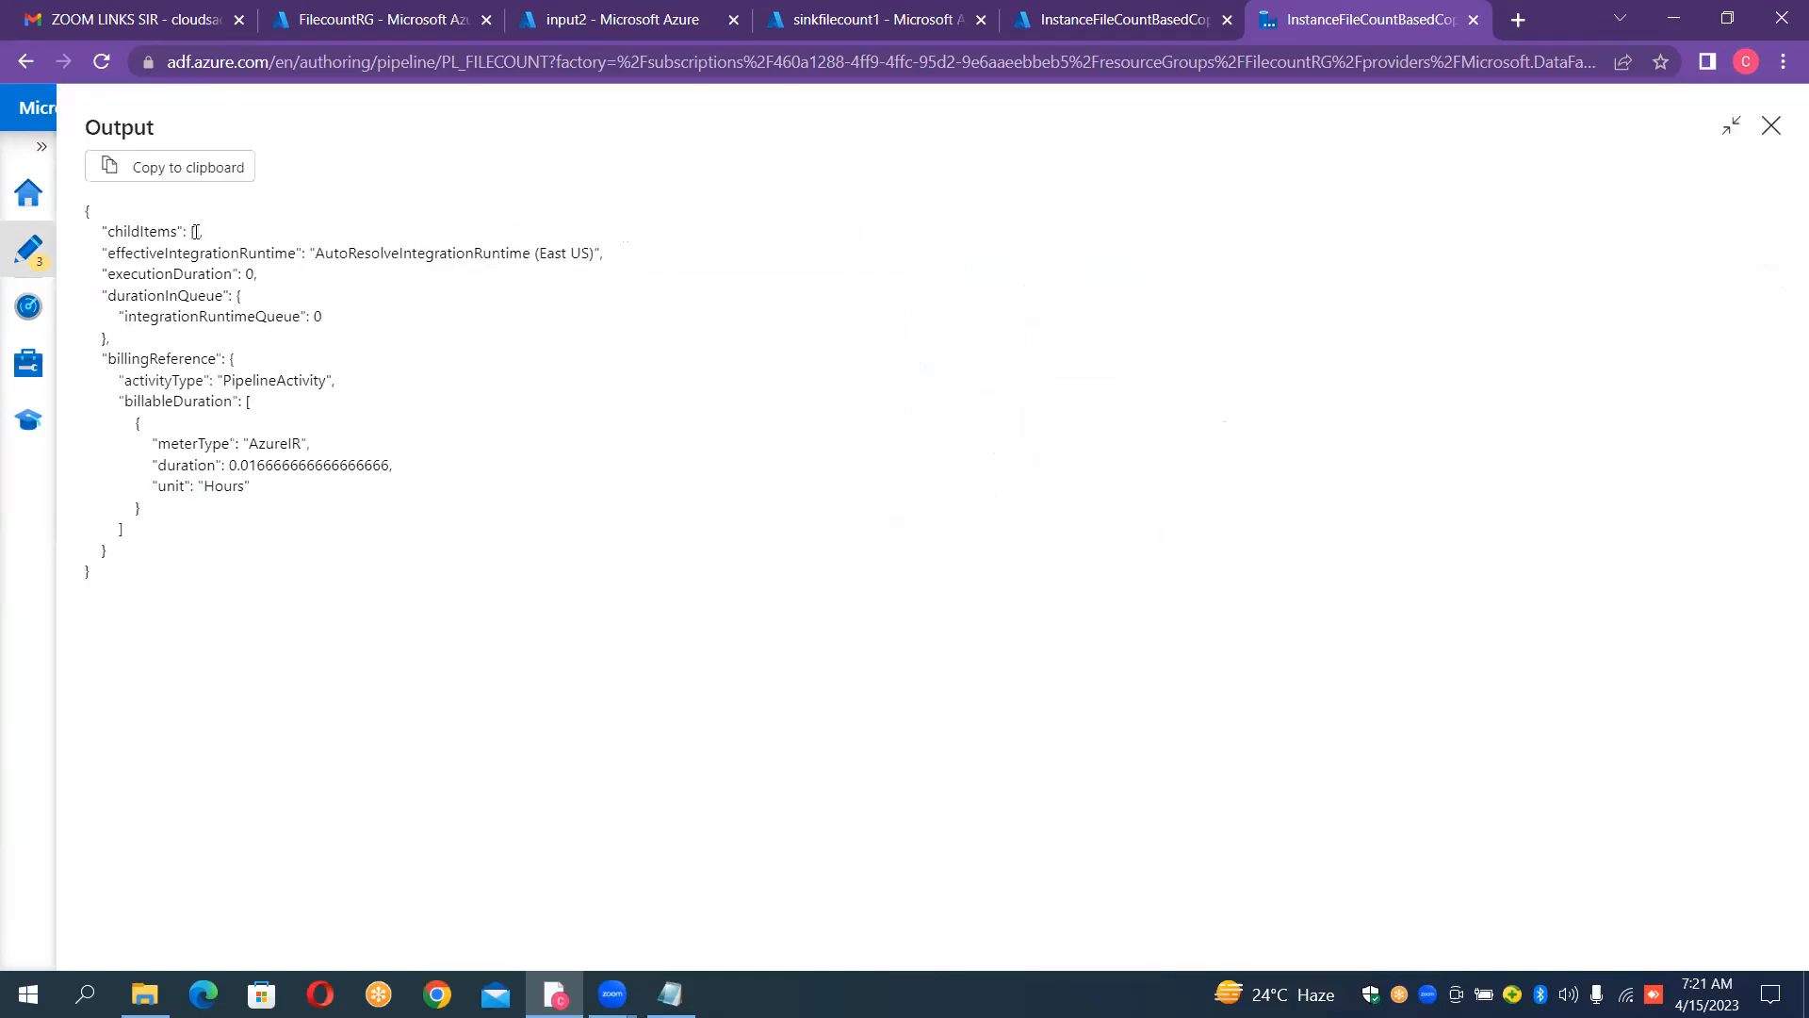
{"action": "left_click", "coordinate": [1770, 125]}
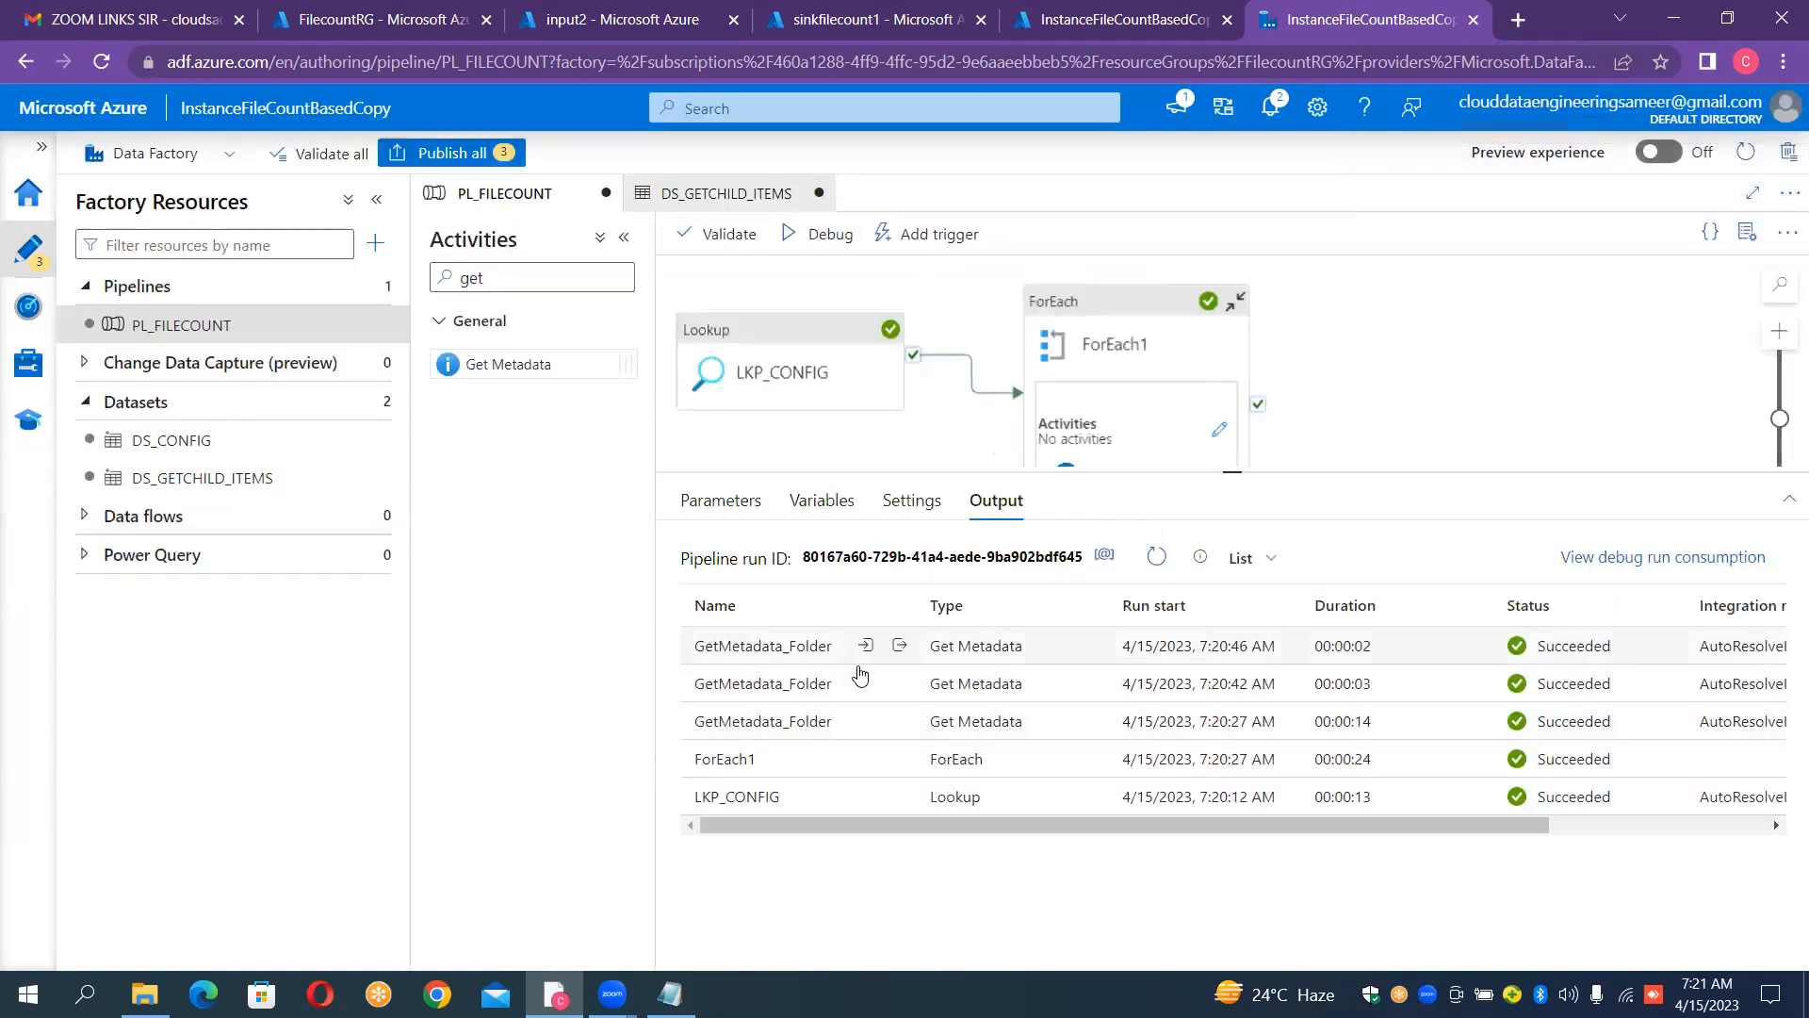
{"action": "left_click", "coordinate": [900, 685]}
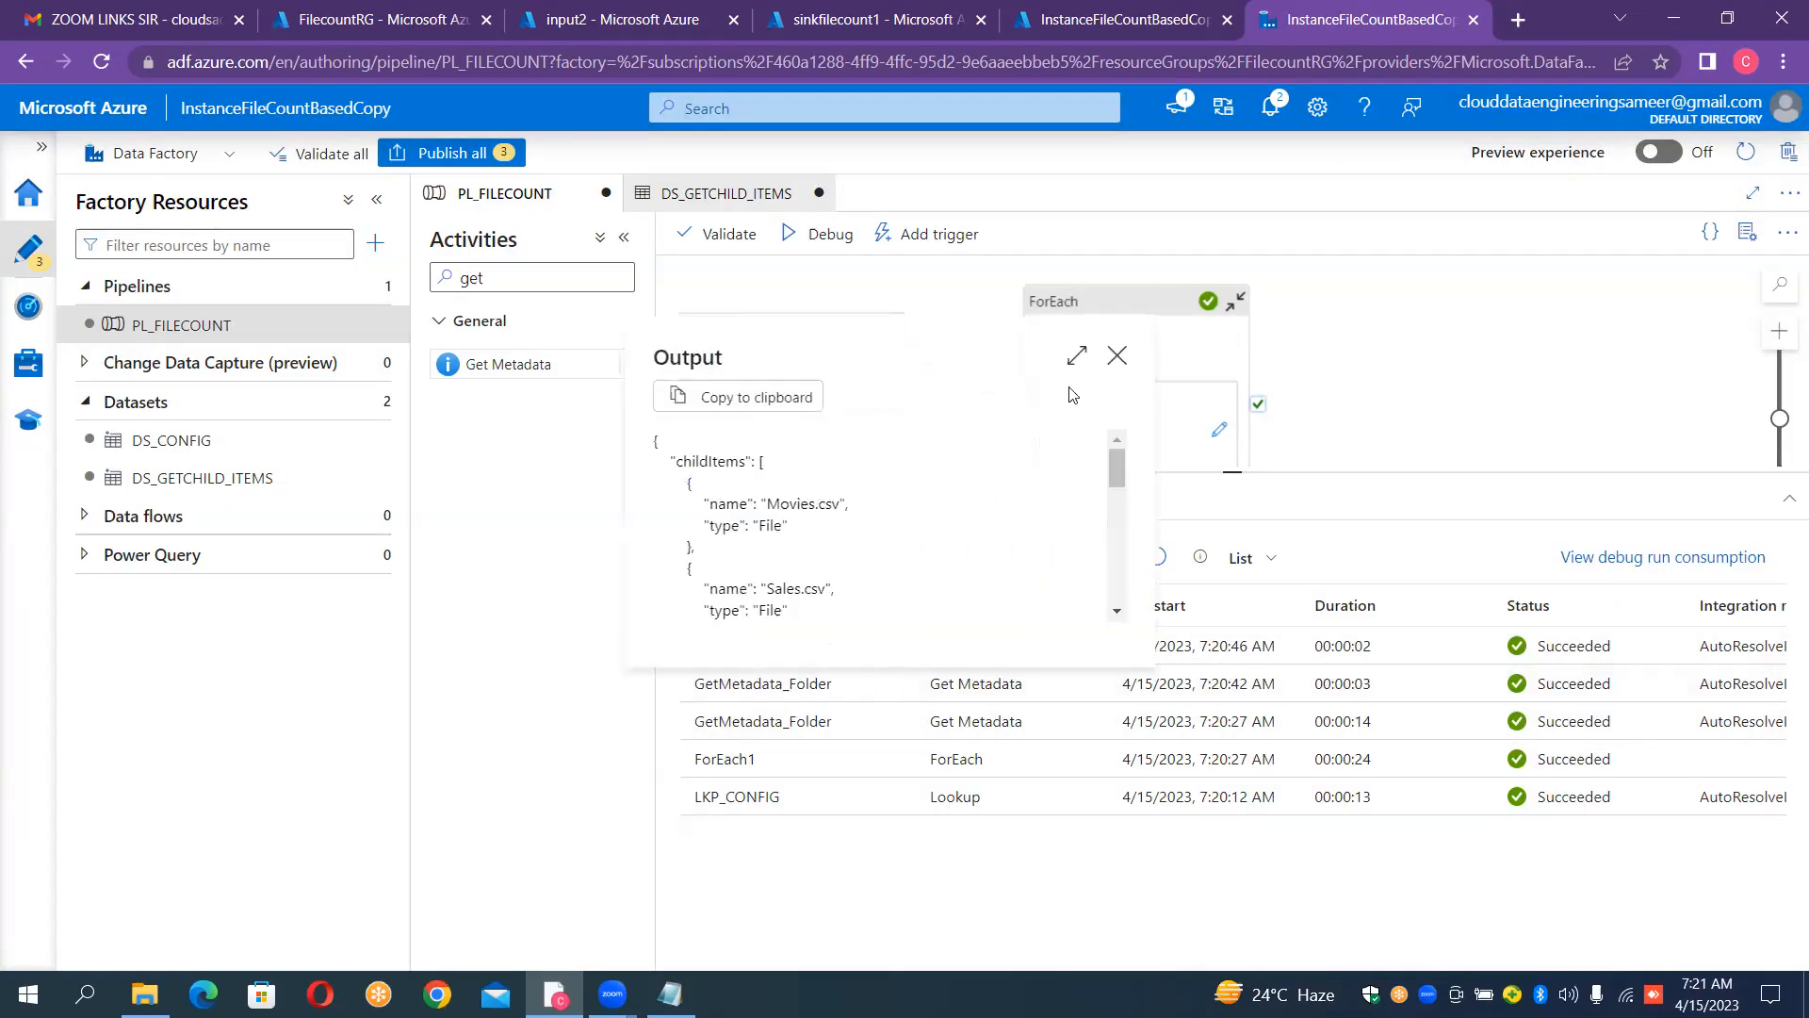
{"action": "left_click", "coordinate": [1077, 356]}
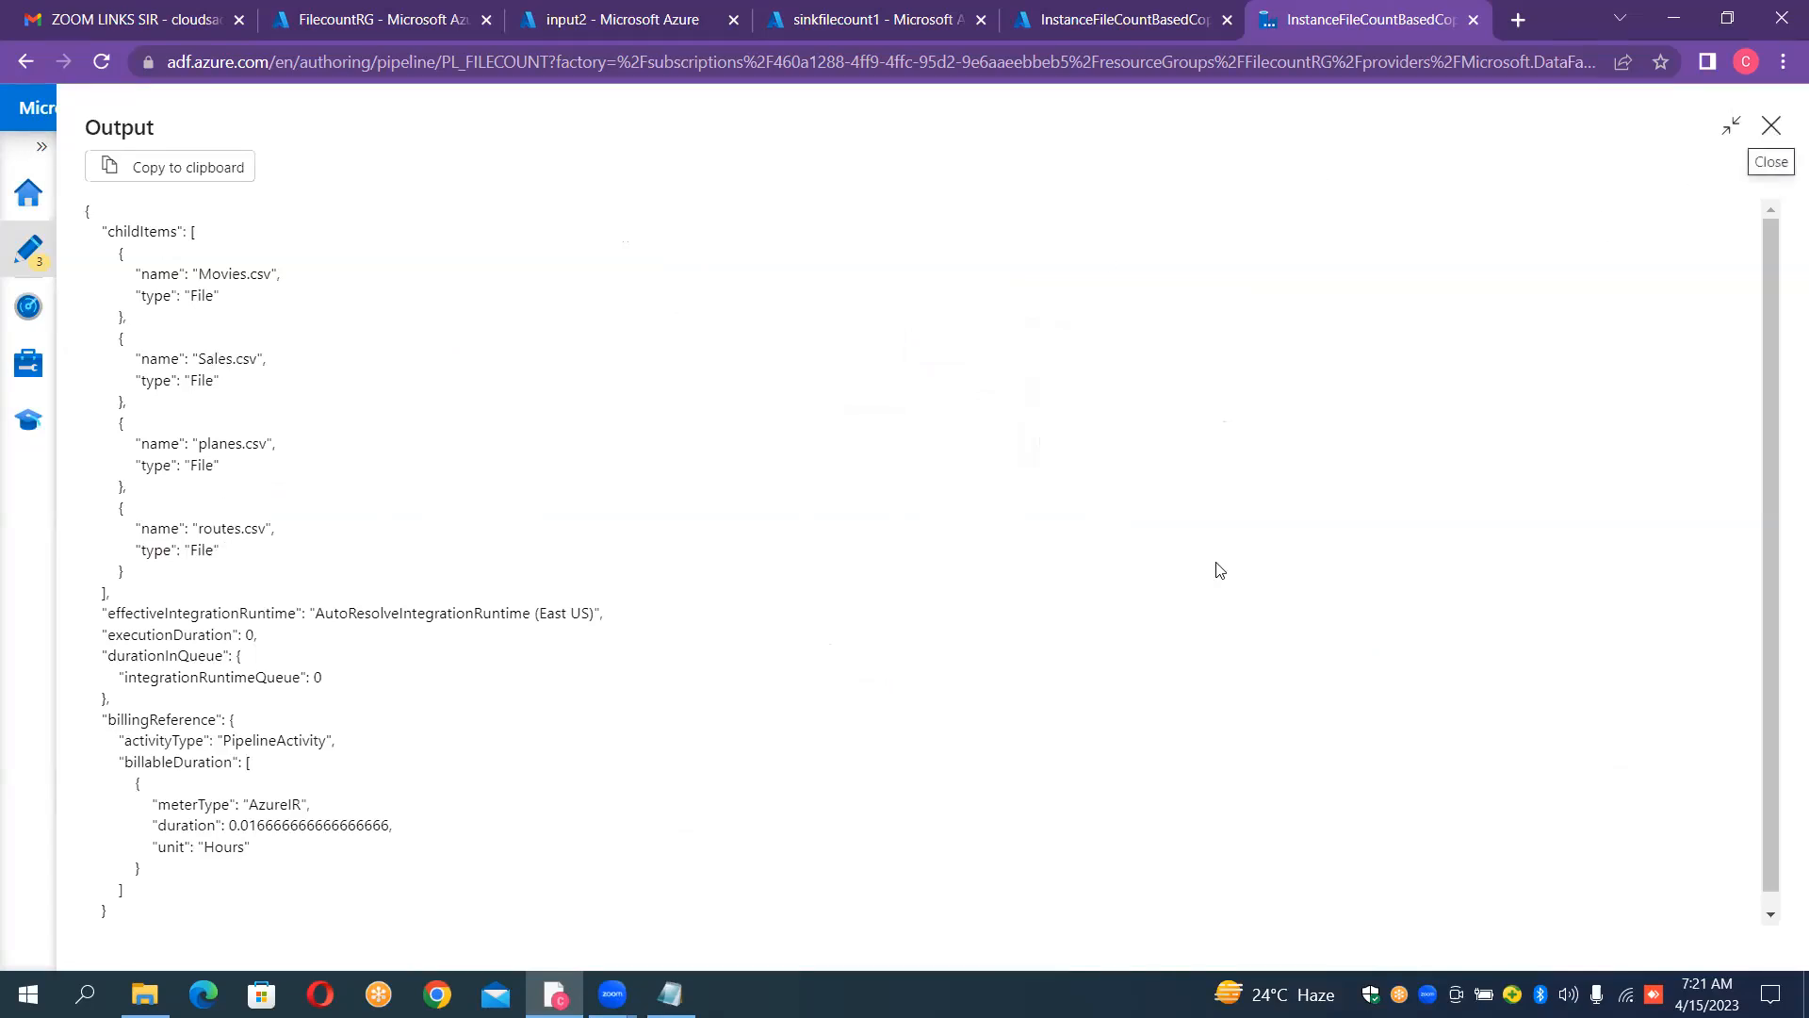
{"action": "key", "text": "Escape"}
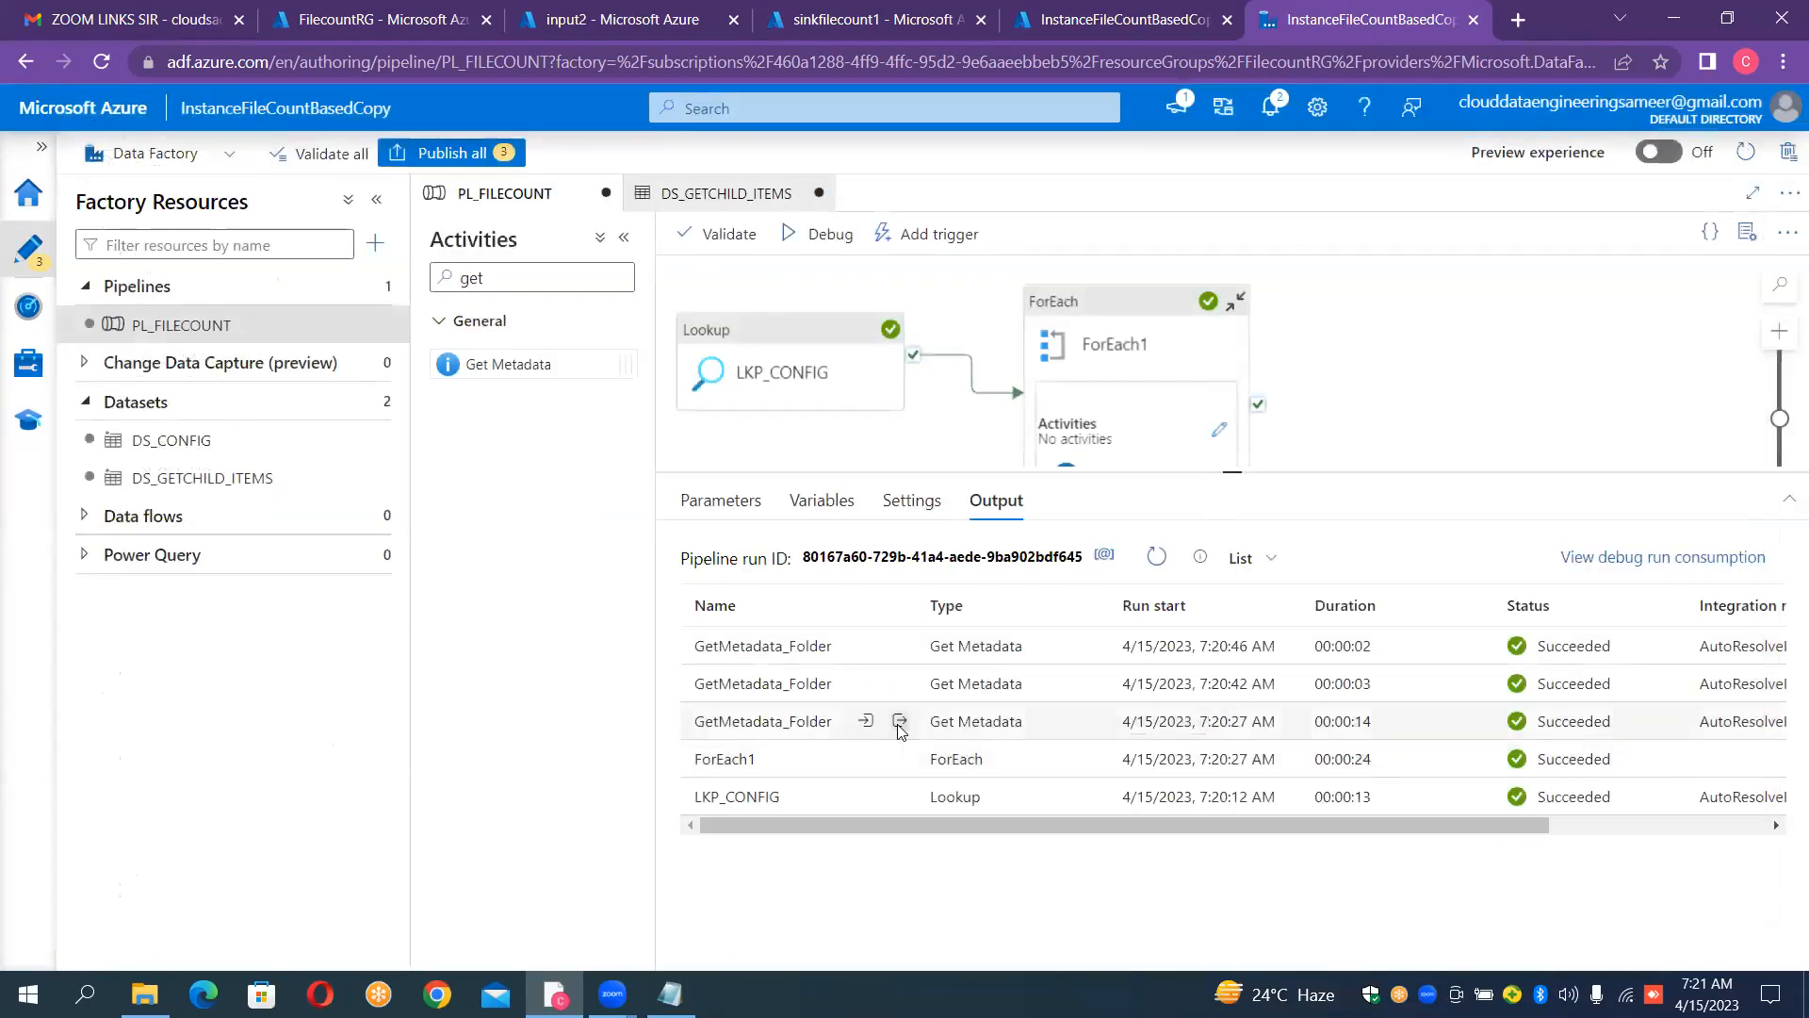
{"action": "left_click", "coordinate": [899, 720]}
{"action": "left_click", "coordinate": [1070, 393]}
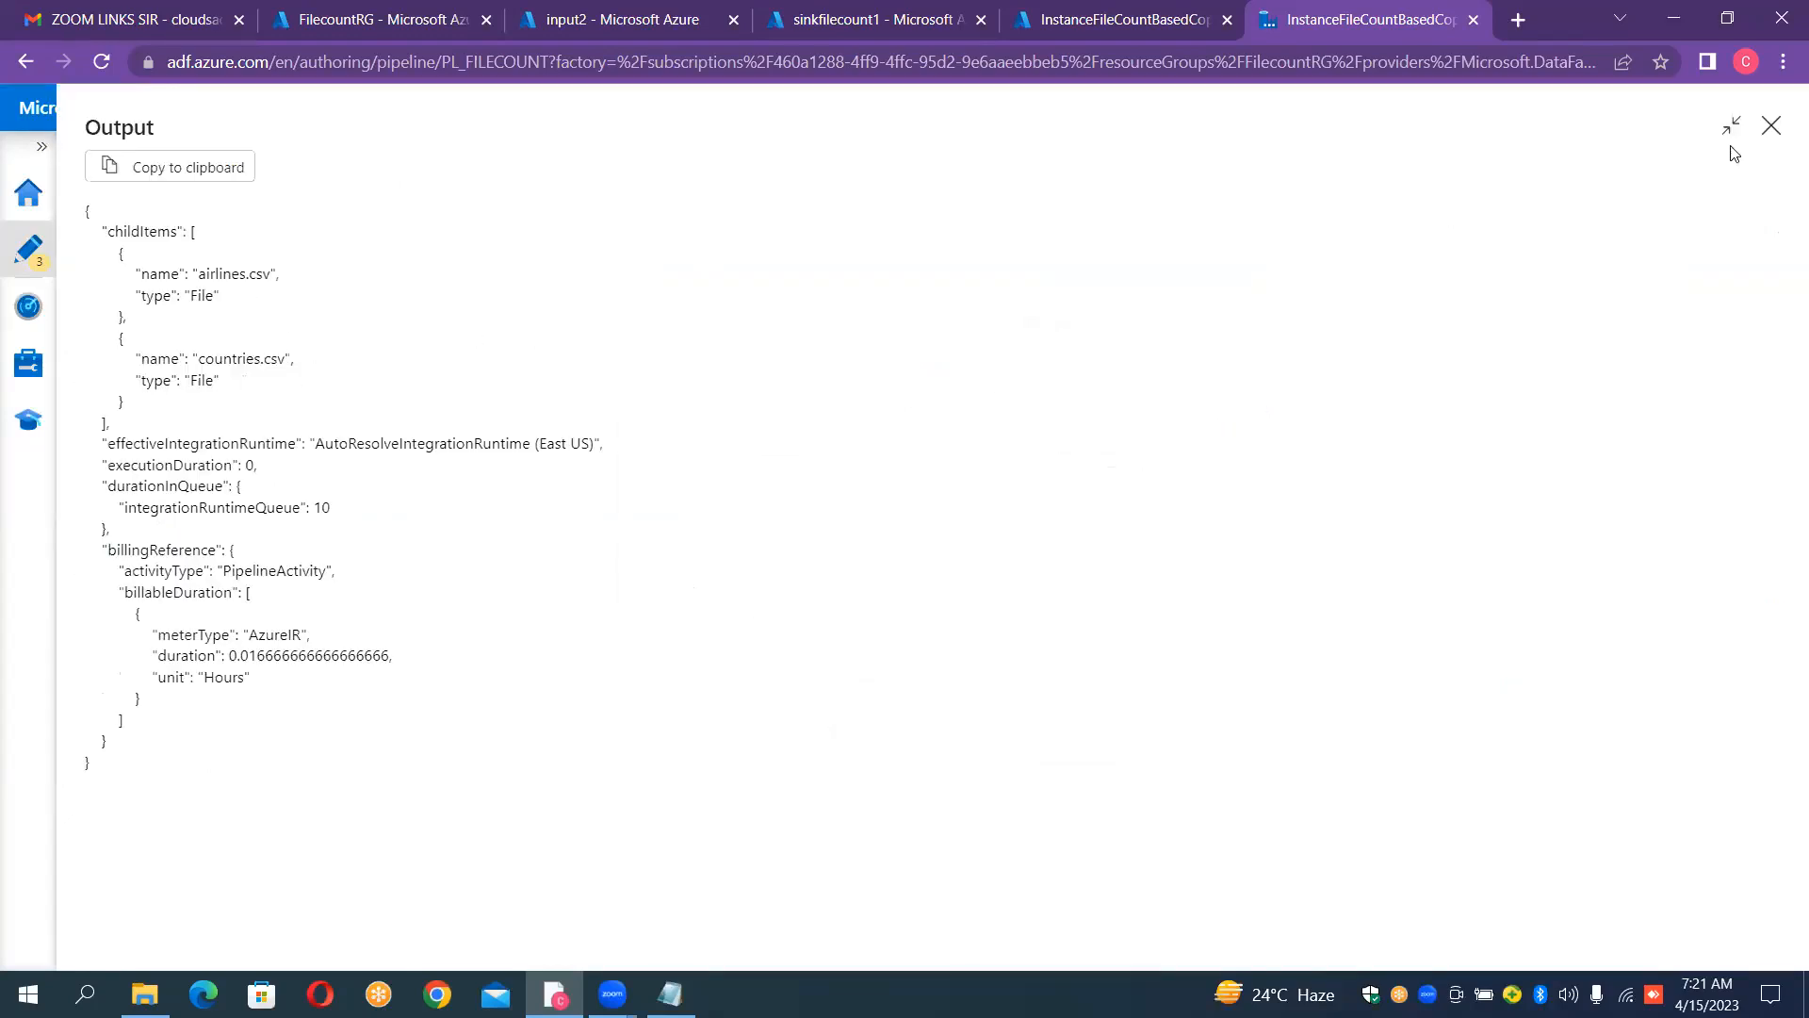
{"action": "left_click", "coordinate": [1772, 126]}
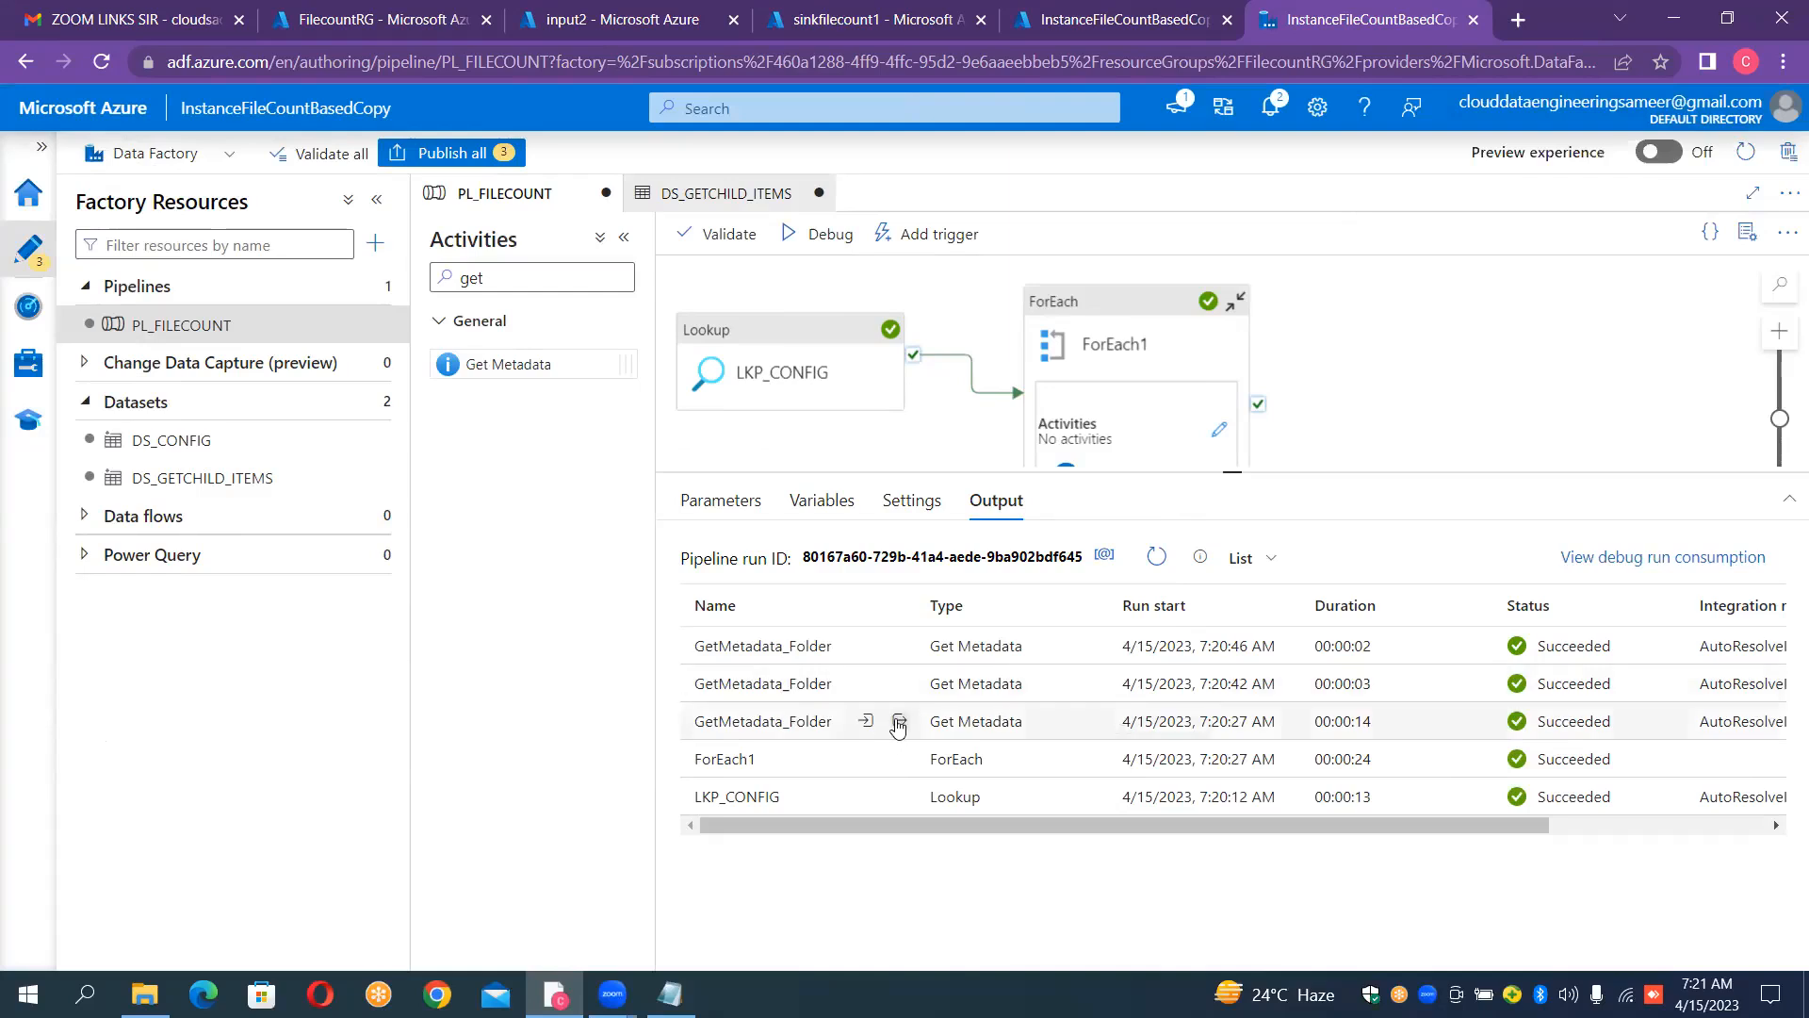
Step: Copy the childItems block listing airlines.csv and countries.csv from the output of the earliest GetMetadata_Folder run
{"action": "left_click", "coordinate": [899, 723]}
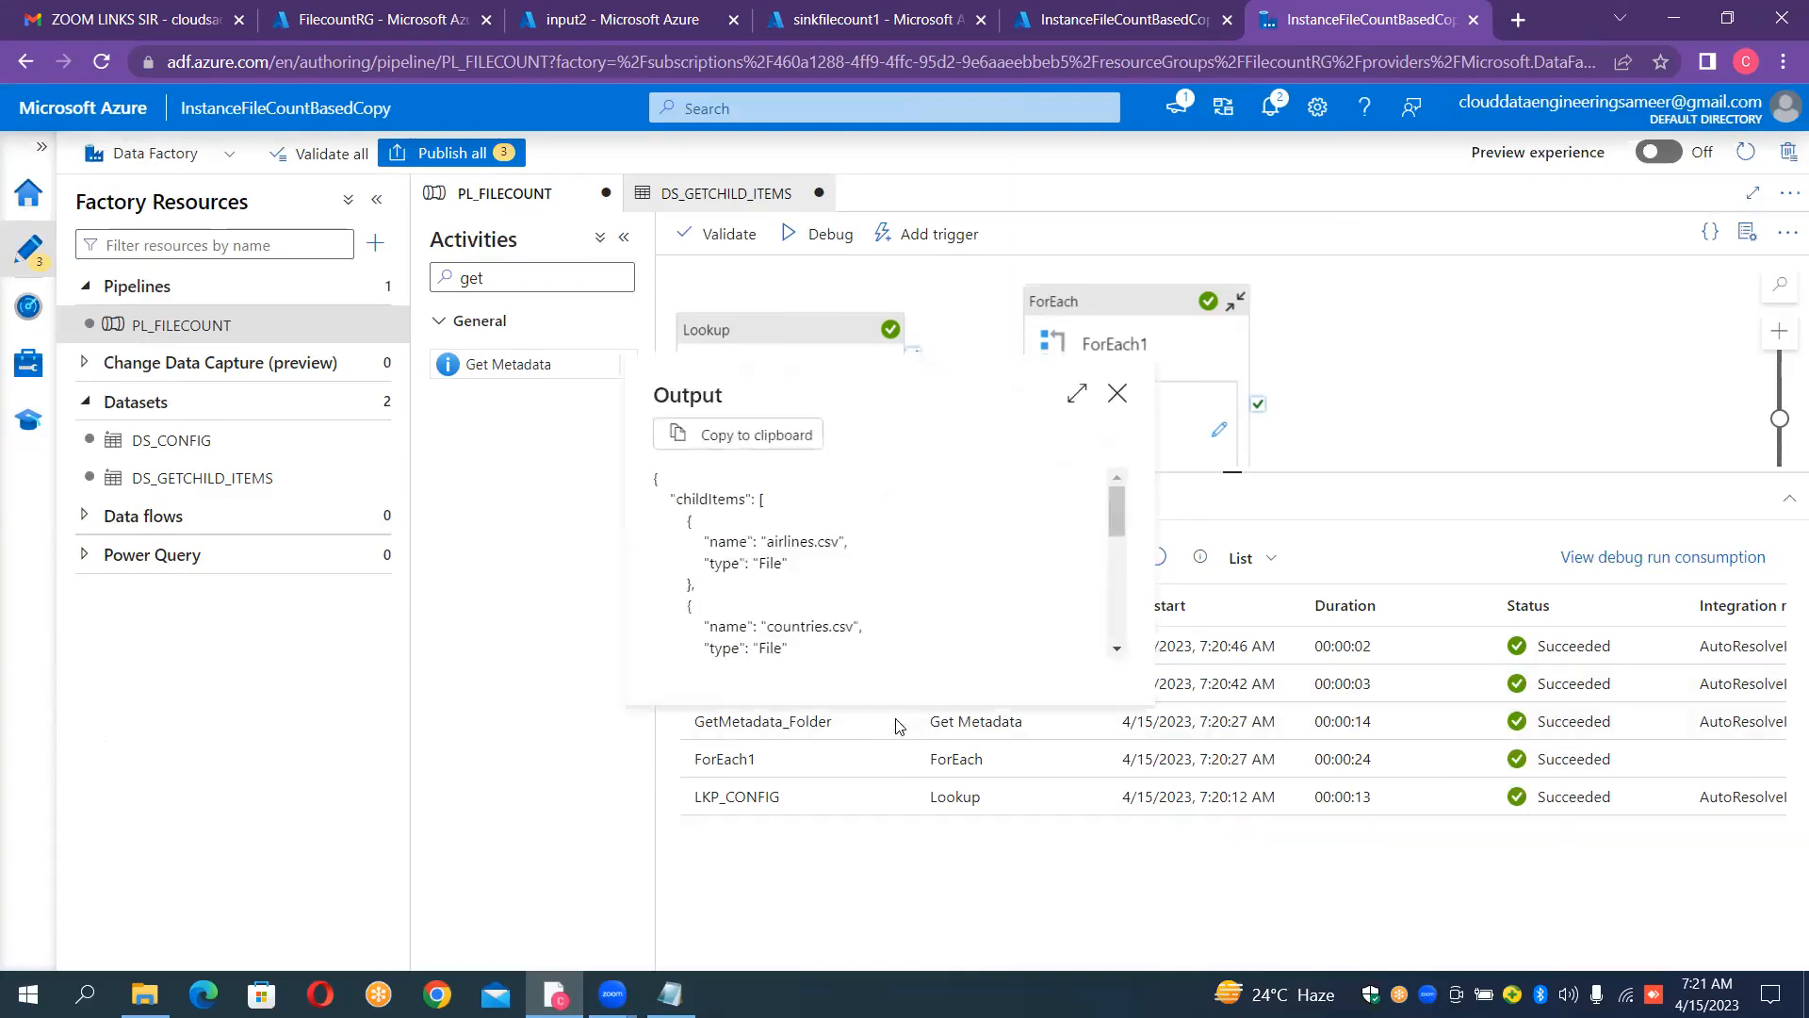
{"action": "left_click", "coordinate": [1075, 398]}
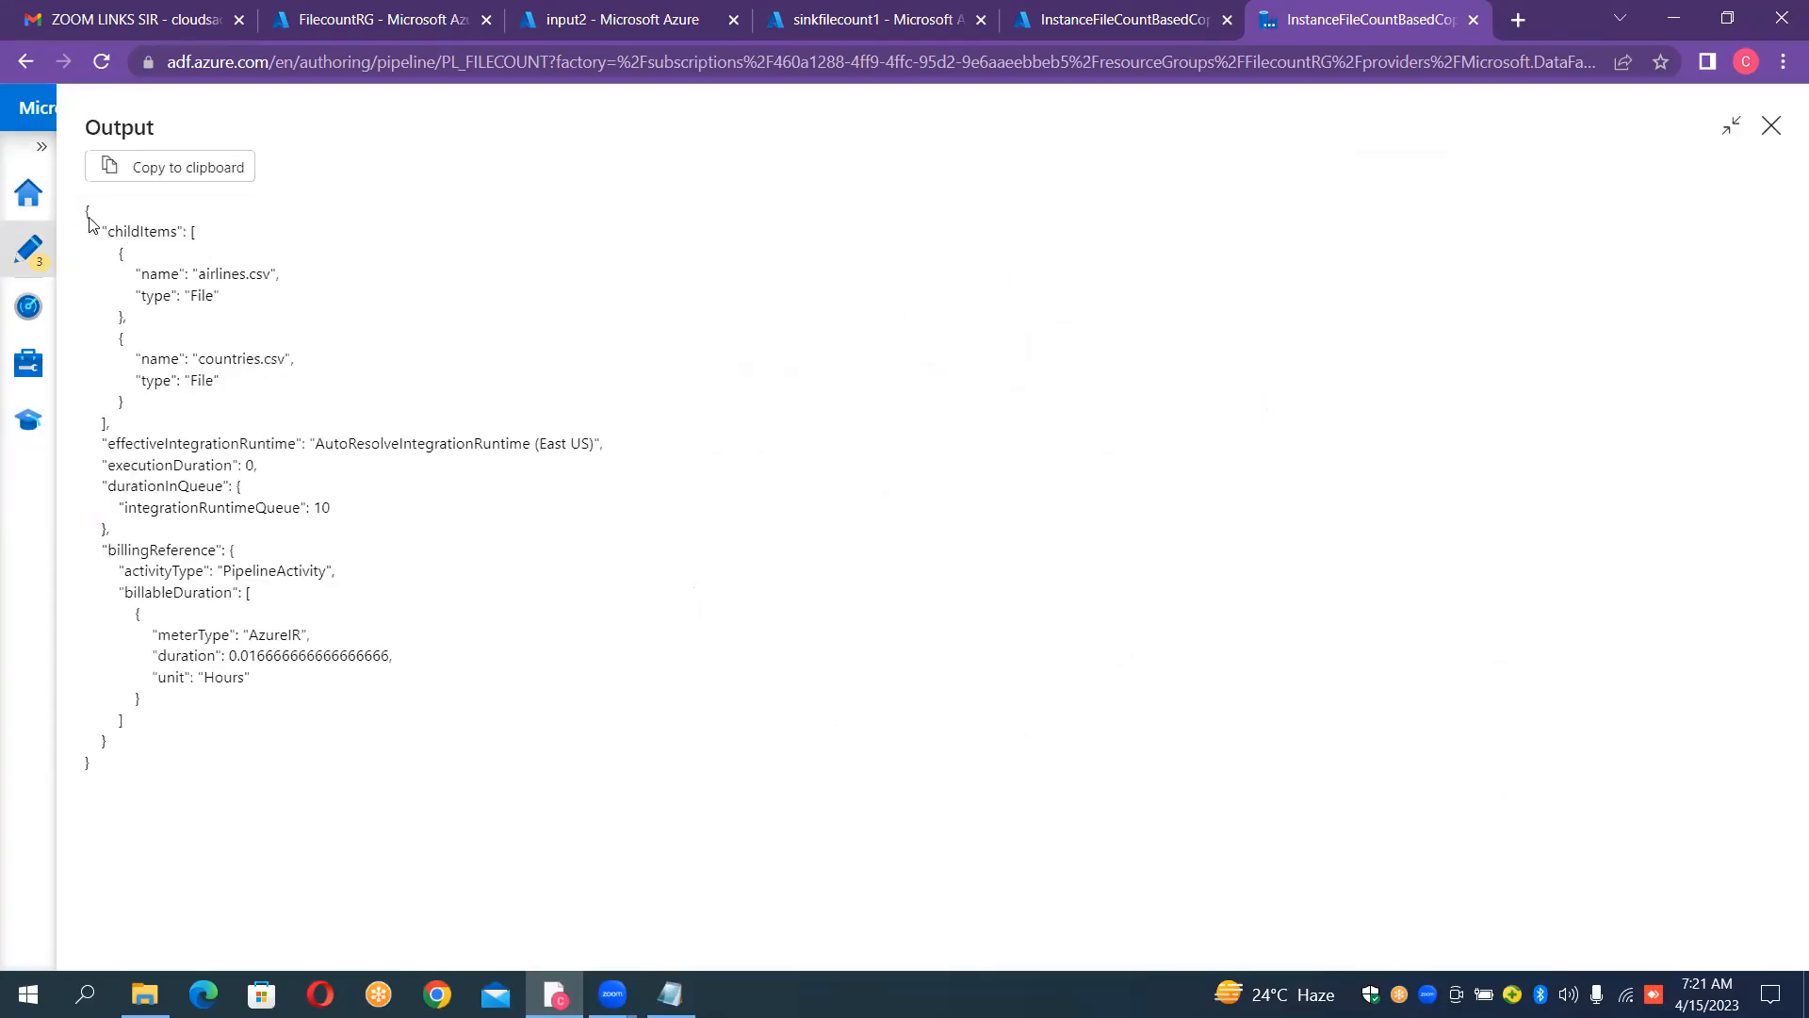
{"action": "left_click_drag", "start_coordinate": [85, 209], "coordinate": [284, 402]}
{"action": "key", "text": "ctrl+c"}
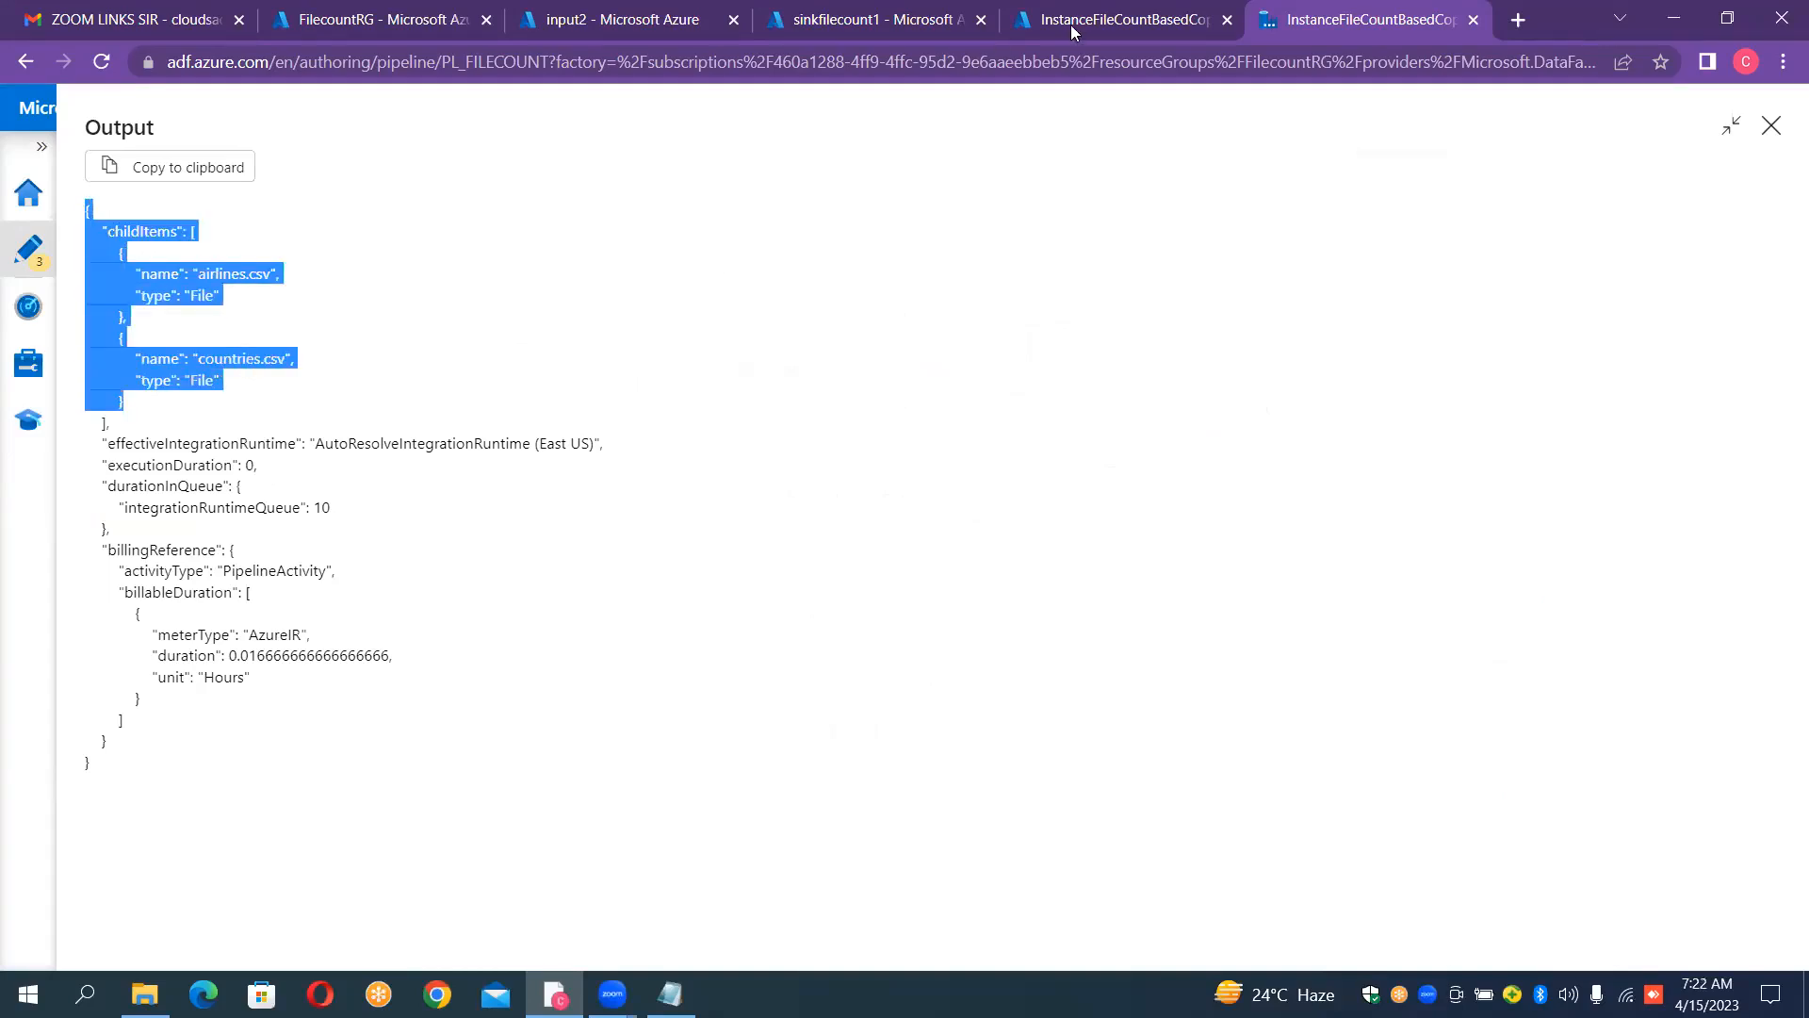
{"action": "left_click", "coordinate": [1772, 128]}
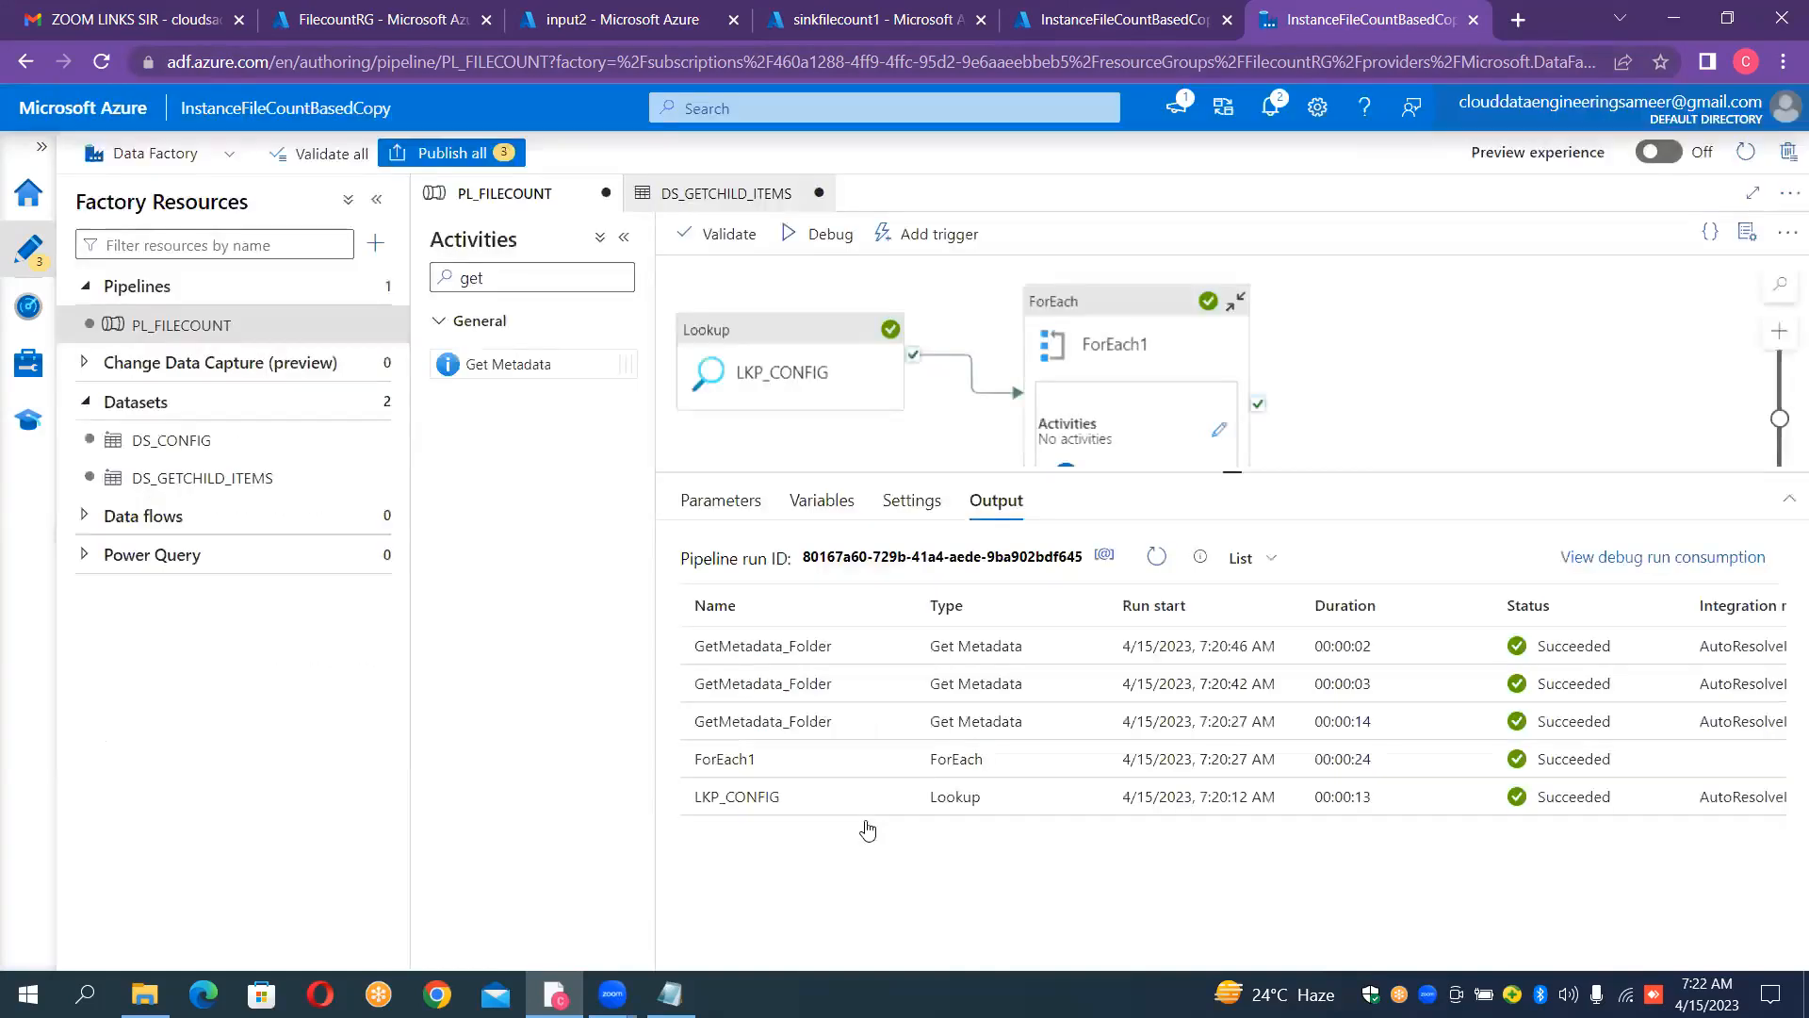
Step: Switch to Notepad and add the heading OUTPUT OF GET METDATA below the lookup output notes
{"action": "left_click", "coordinate": [670, 994]}
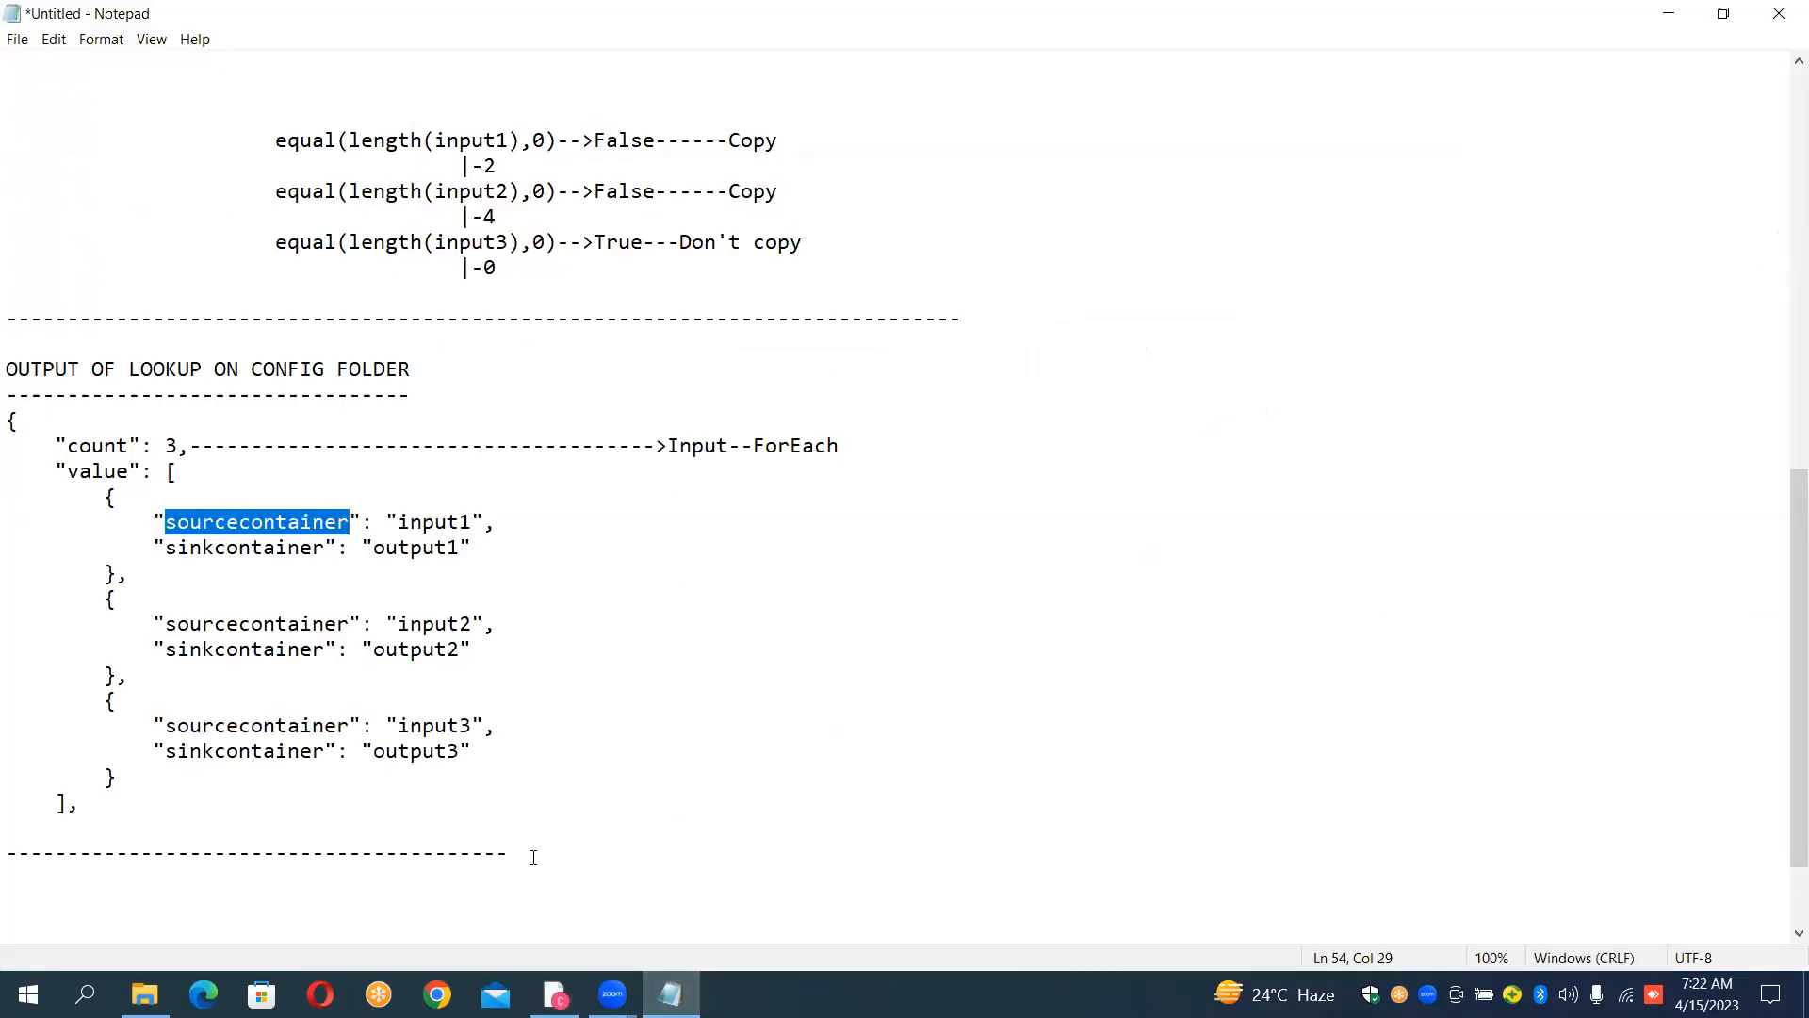
{"action": "left_click", "coordinate": [533, 857]}
{"action": "key", "text": "Return"}
{"action": "key", "text": "Return"}
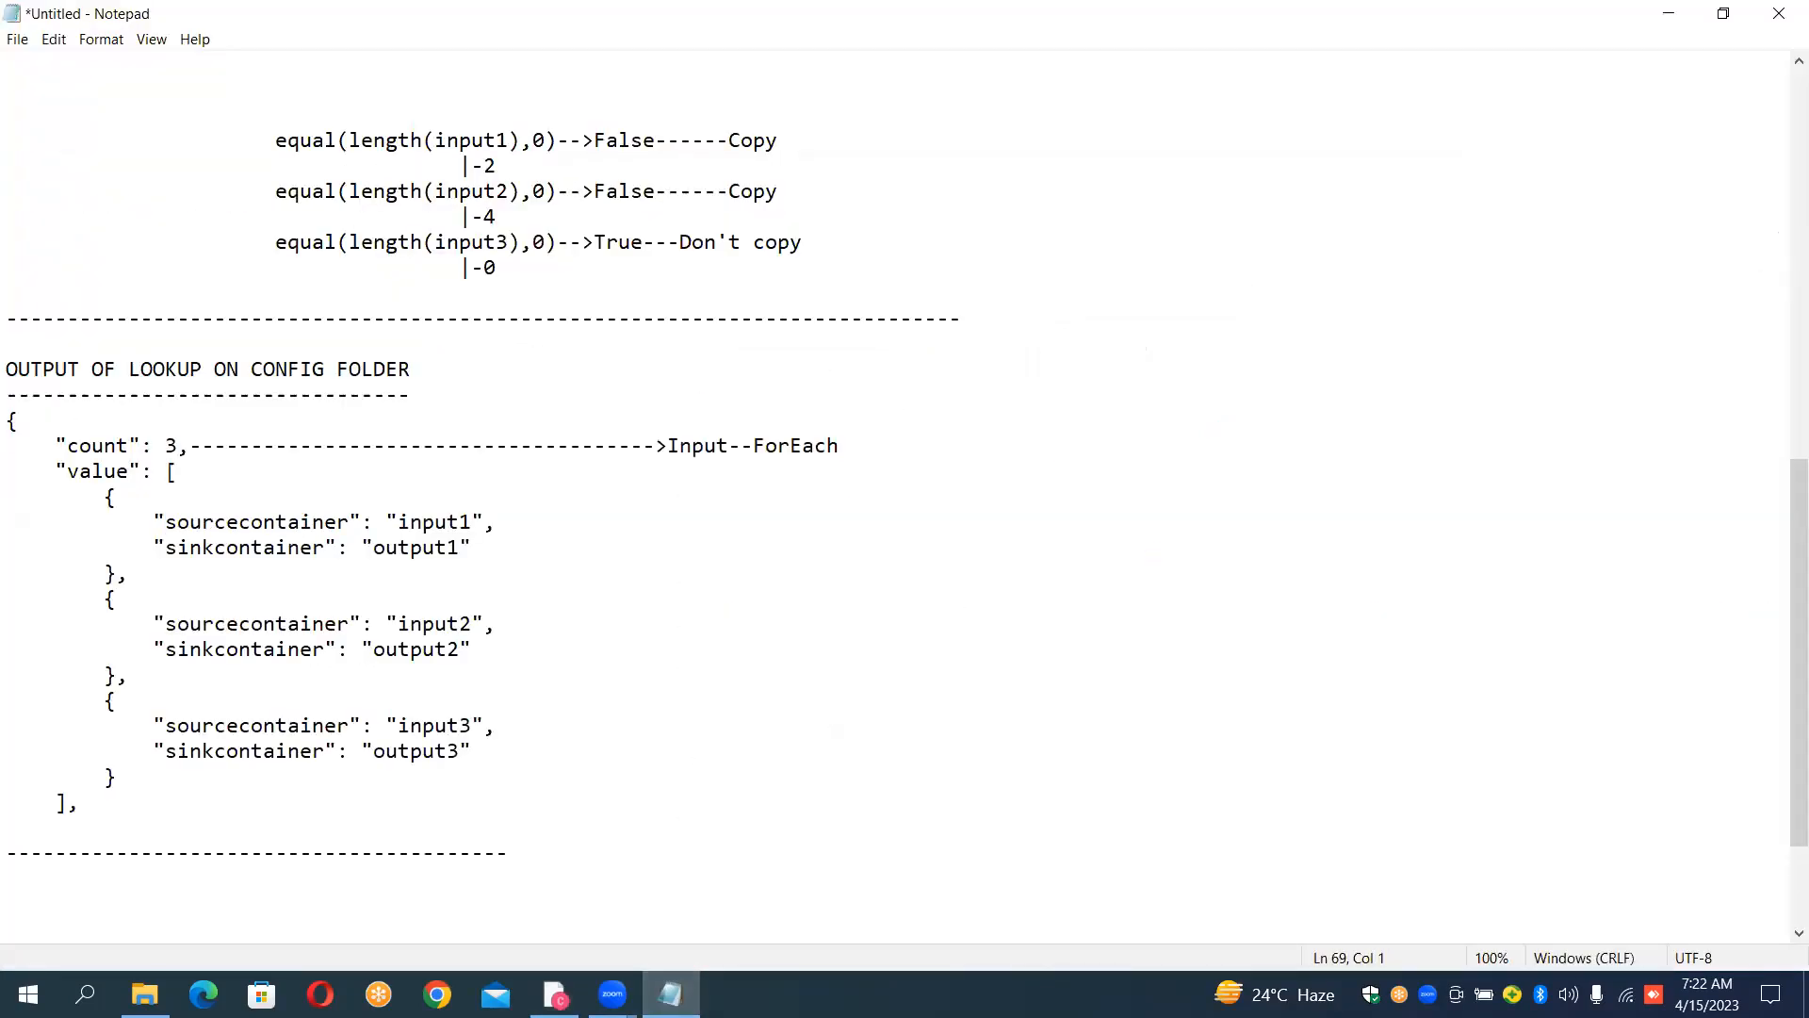
{"action": "type", "text": "OUTPUT GET METDATA"}
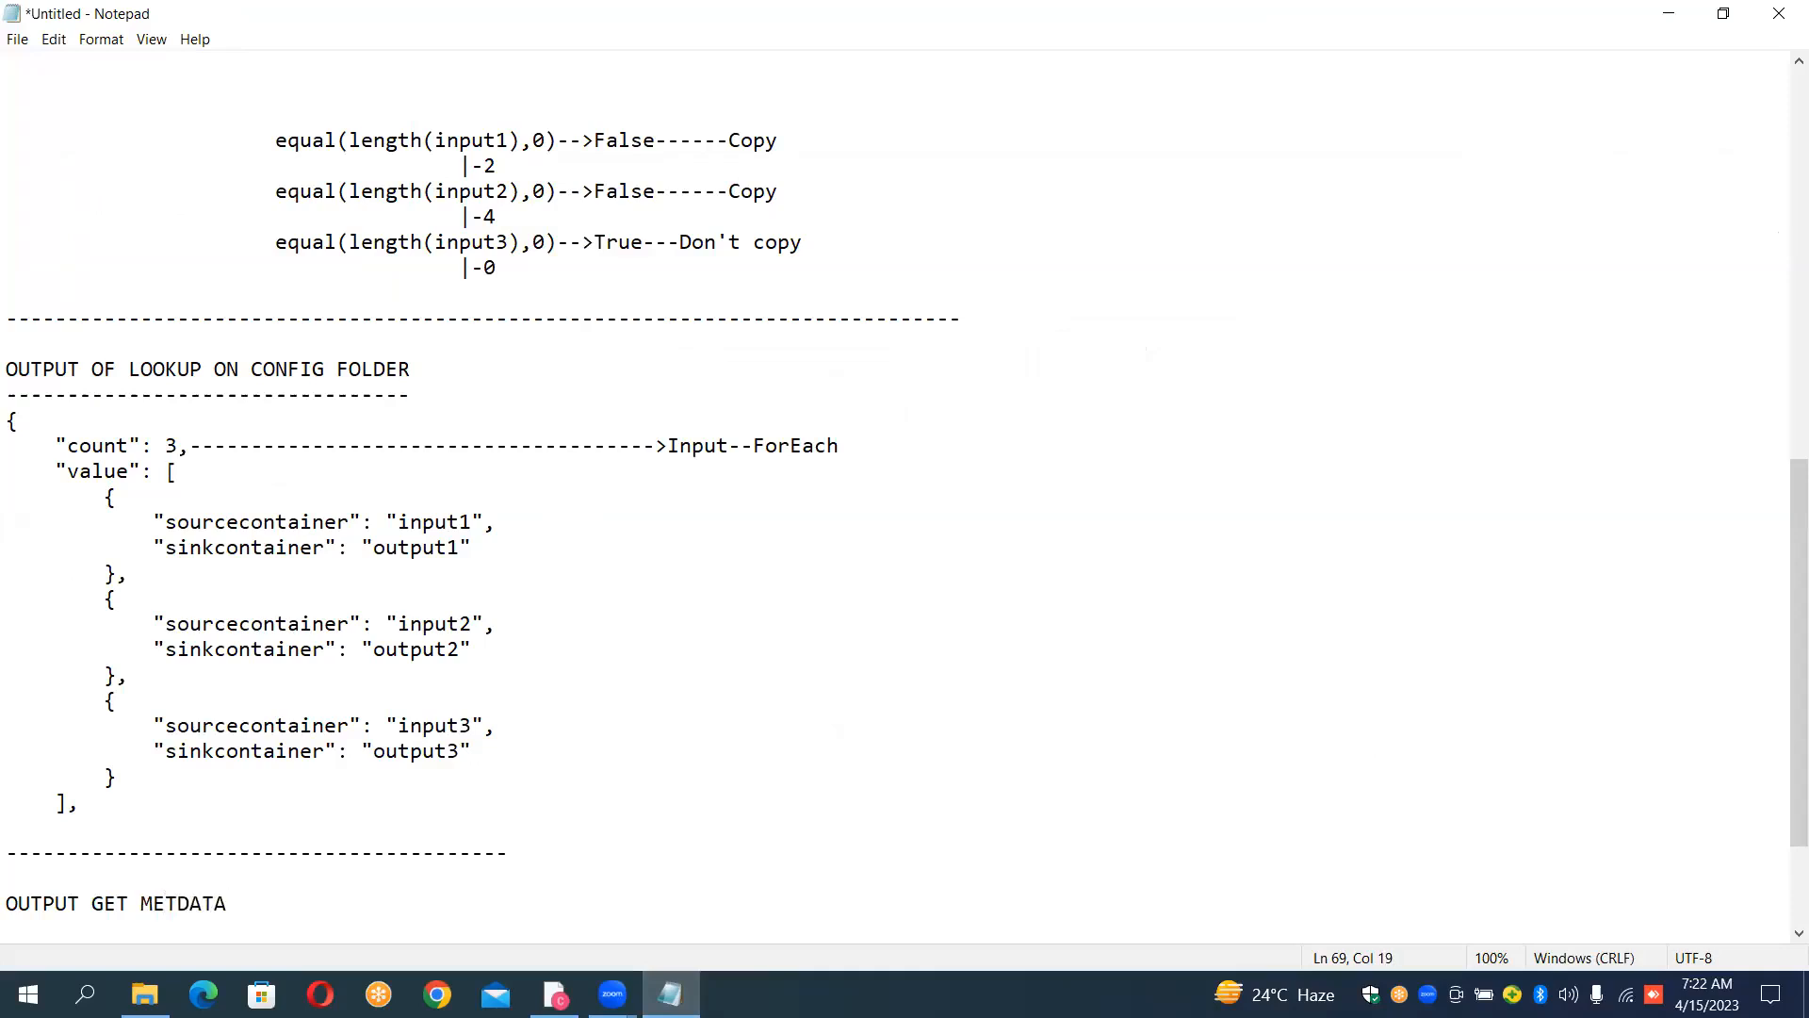
{"action": "key", "text": "Left"}
{"action": "key", "text": "Left"}
{"action": "type", "text": "OF"}
{"action": "key", "text": "Right"}
{"action": "key", "text": "Right"}
{"action": "key", "text": "Right"}
{"action": "key", "text": "Right"}
{"action": "key", "text": "Right"}
{"action": "key", "text": "Right"}
{"action": "key", "text": "Right"}
Step: Underline the new heading with a row of dashes and paste the copied childItems block beneath it
{"action": "key", "text": "Return"}
{"action": "type", "text": "-"}
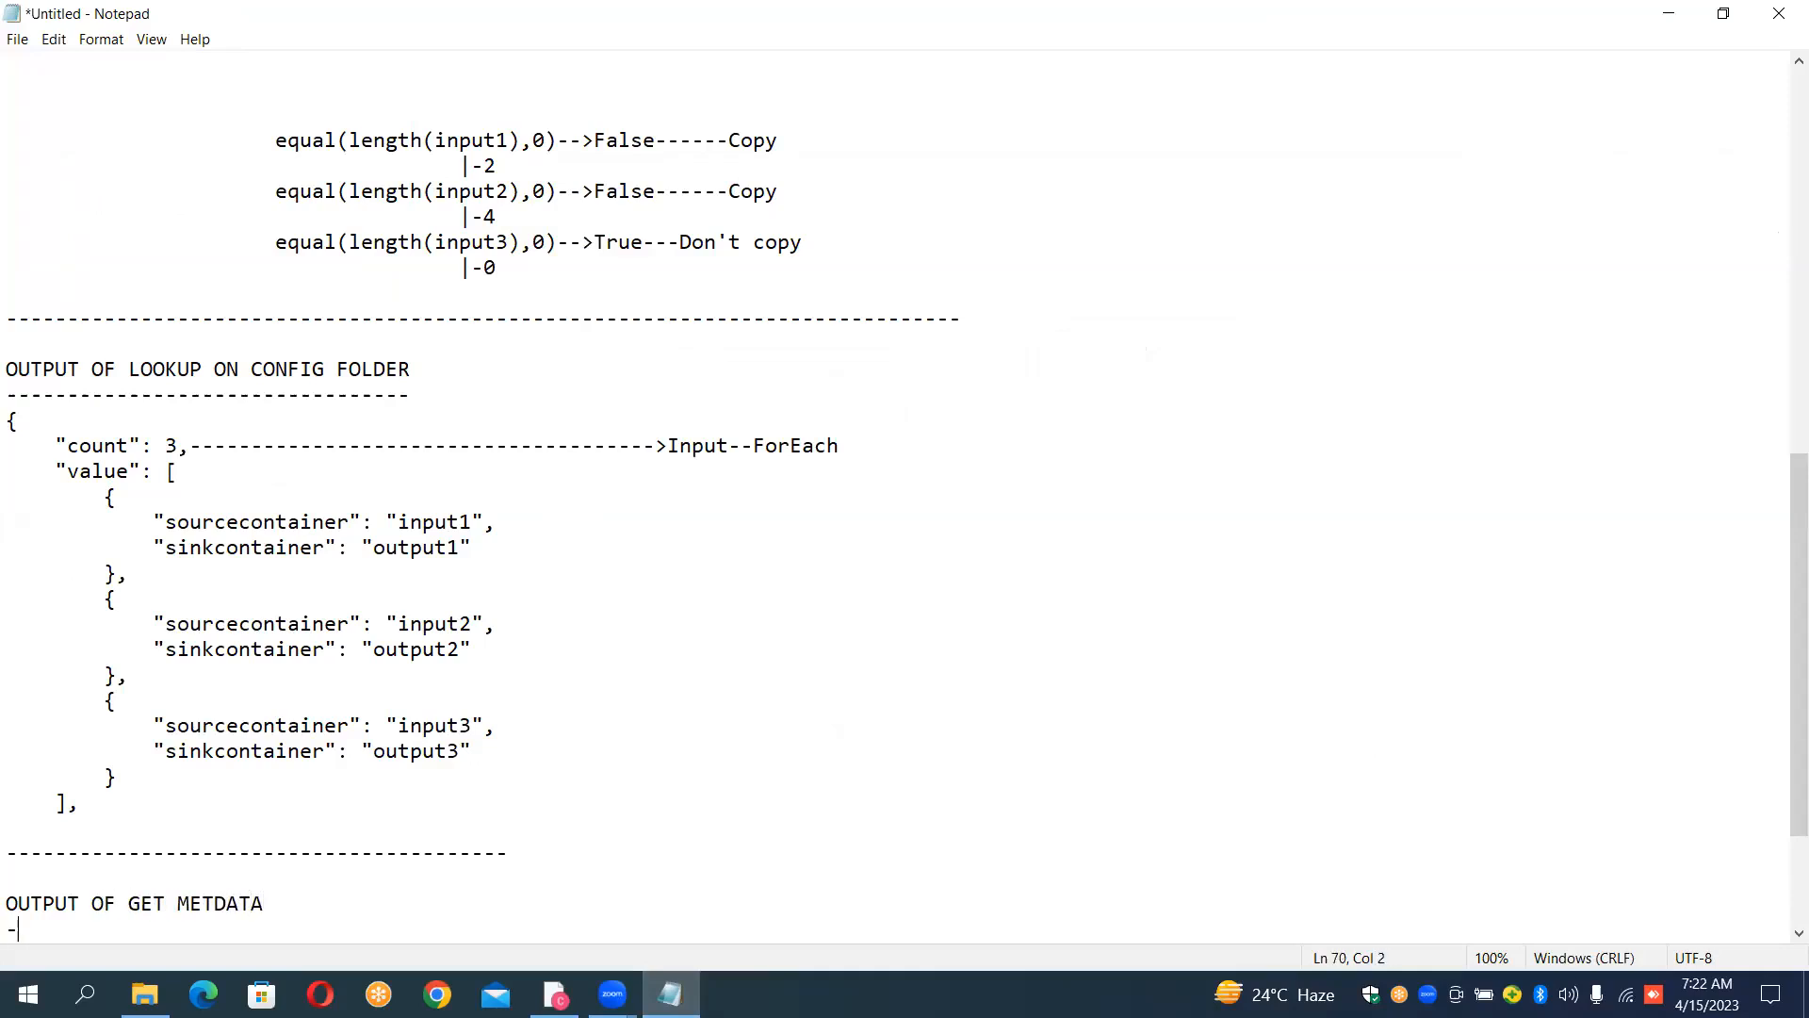
{"action": "type", "text": "--------------------"}
{"action": "key", "text": "Return"}
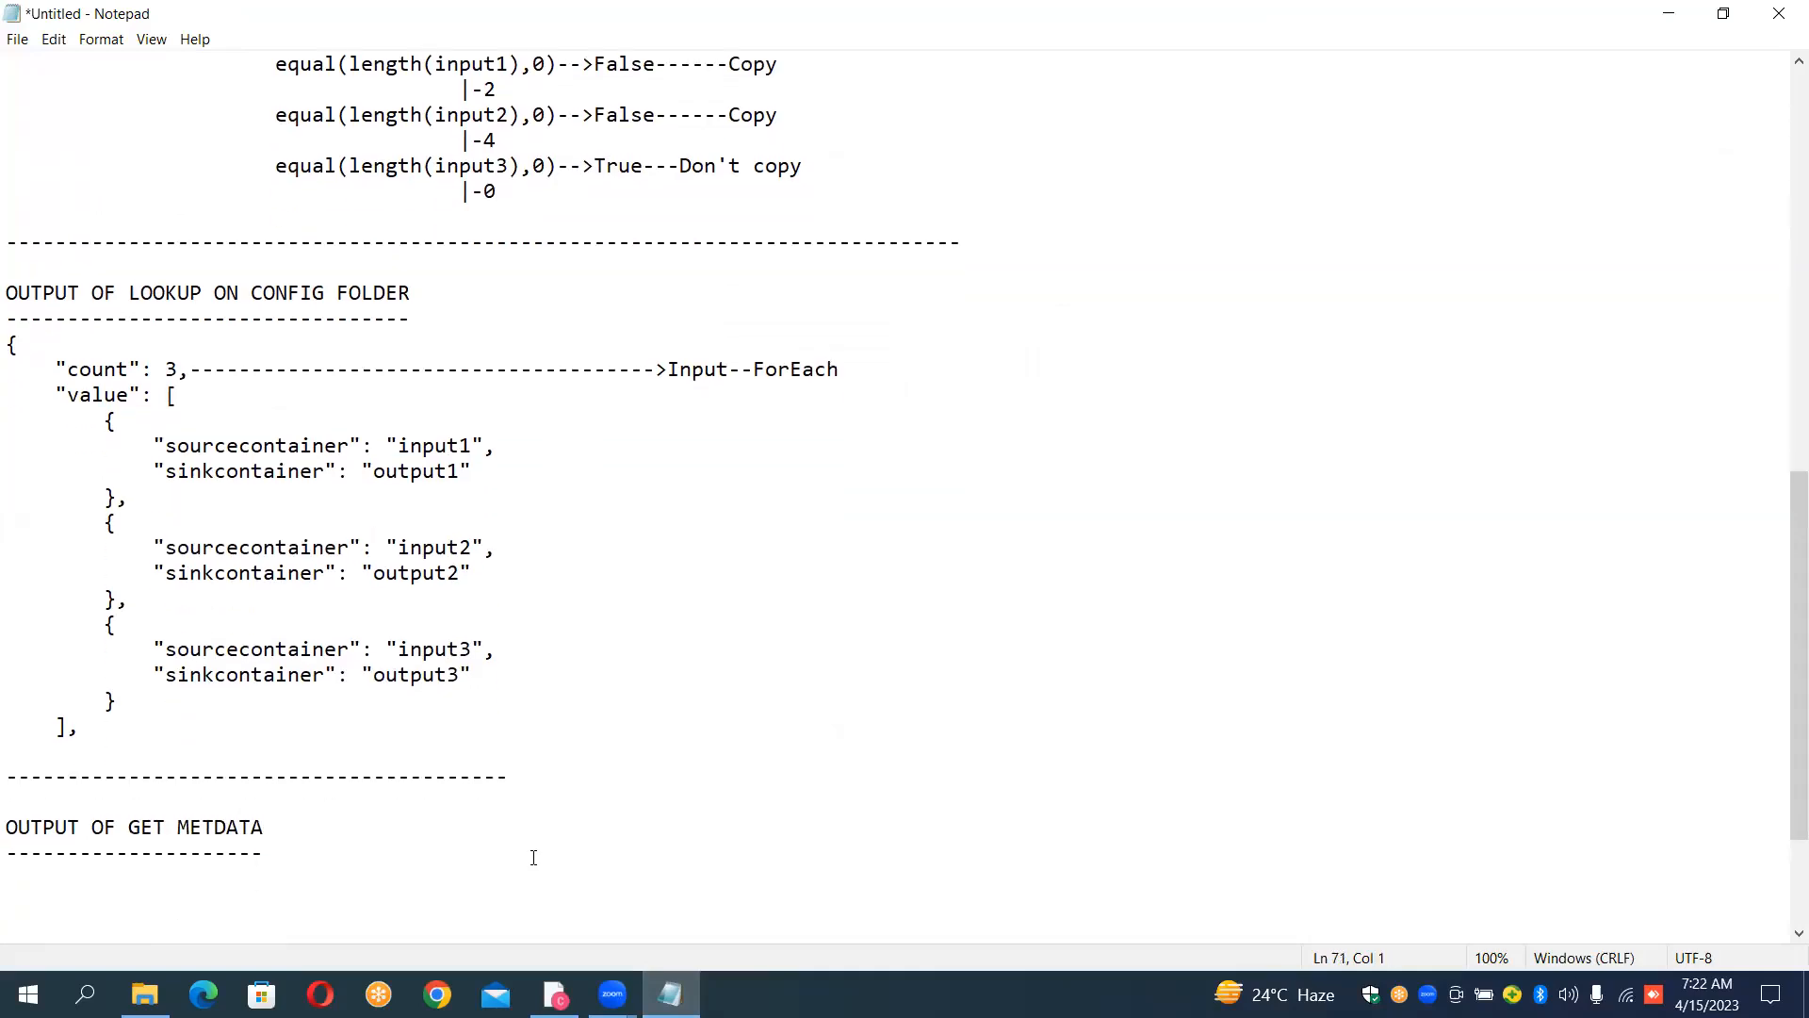
{"action": "key", "text": "ctrl+v"}
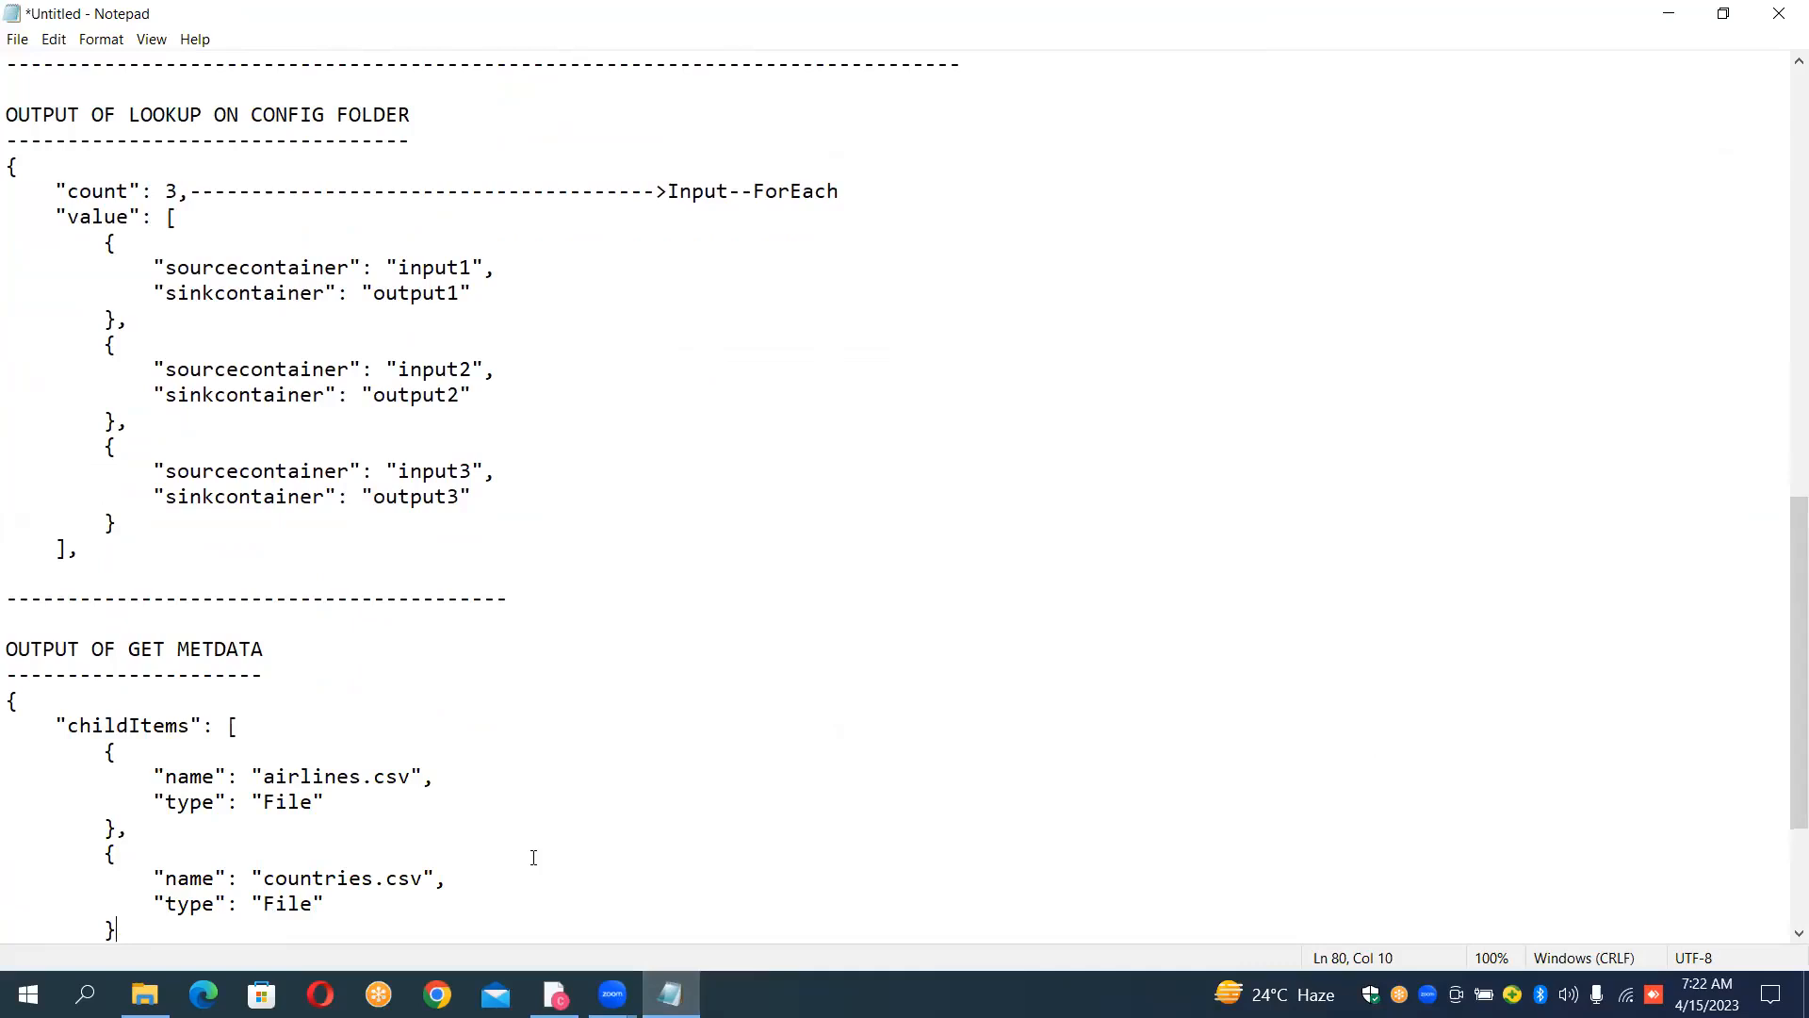
Step: Return to Data Factory, open ForEach1's inner activities and move GetMetadata_Folder to the left side of the canvas
{"action": "left_click", "coordinate": [555, 994]}
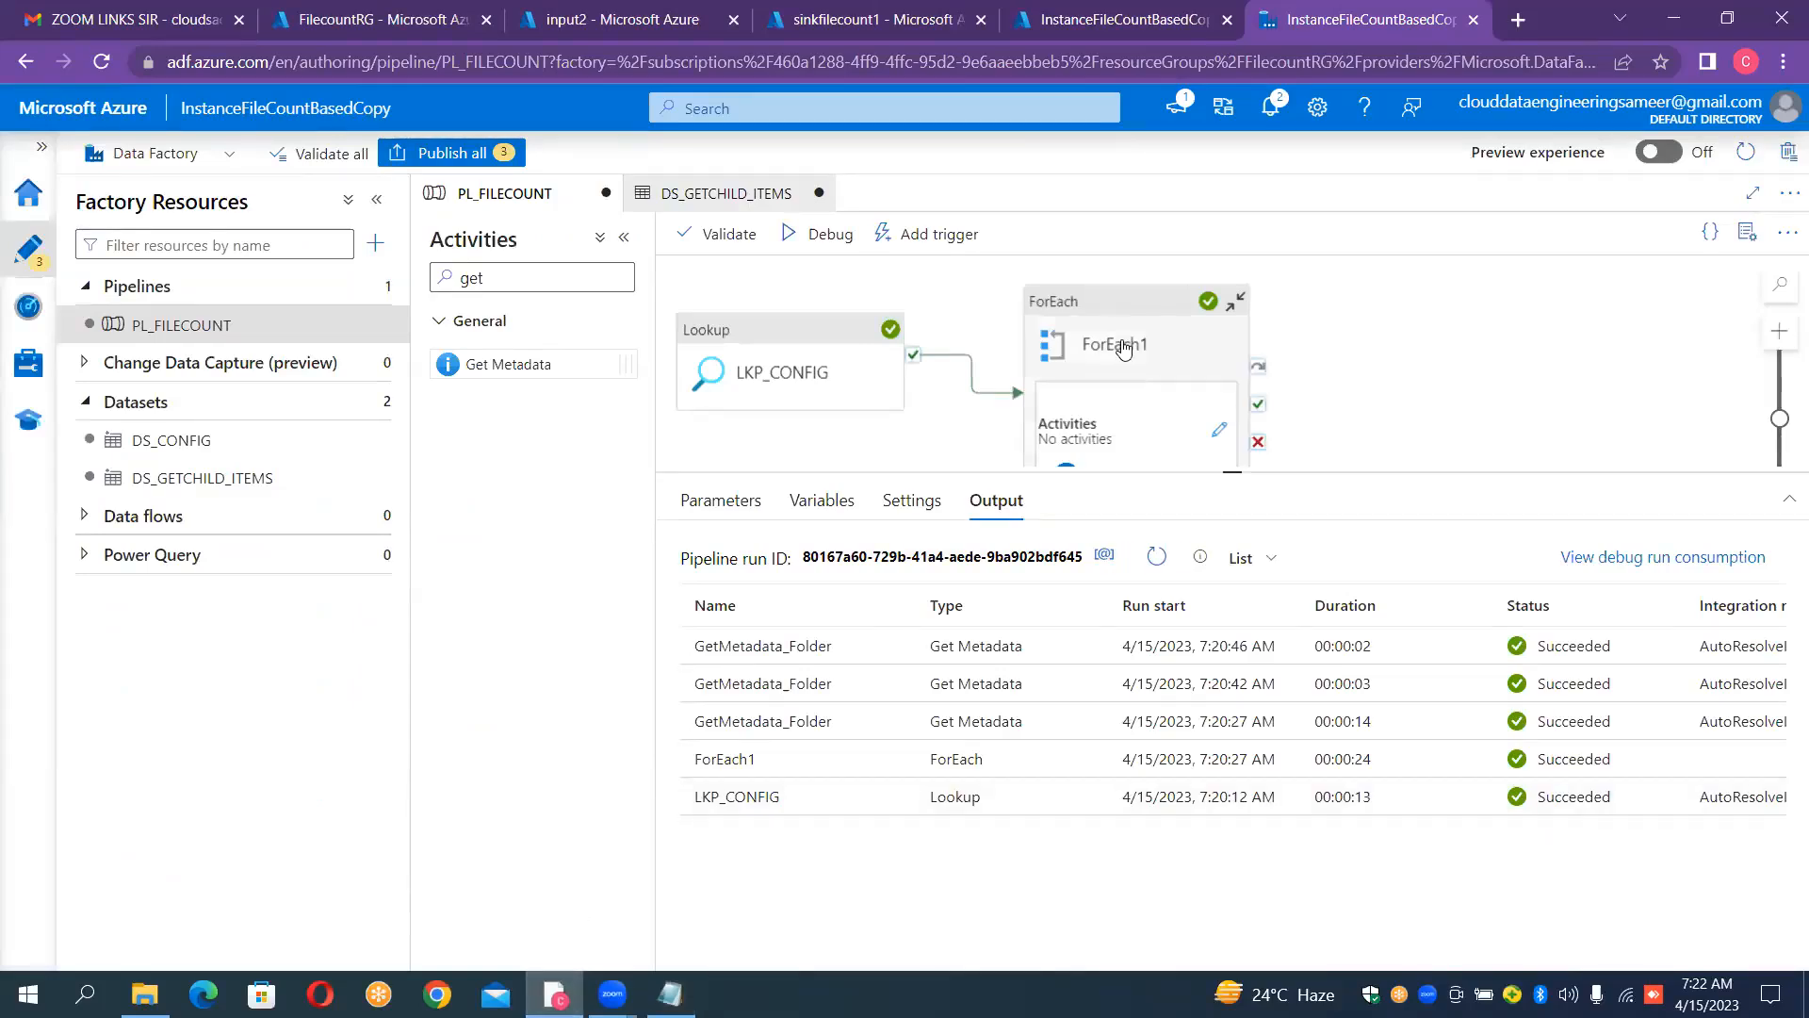
{"action": "left_click", "coordinate": [1188, 418]}
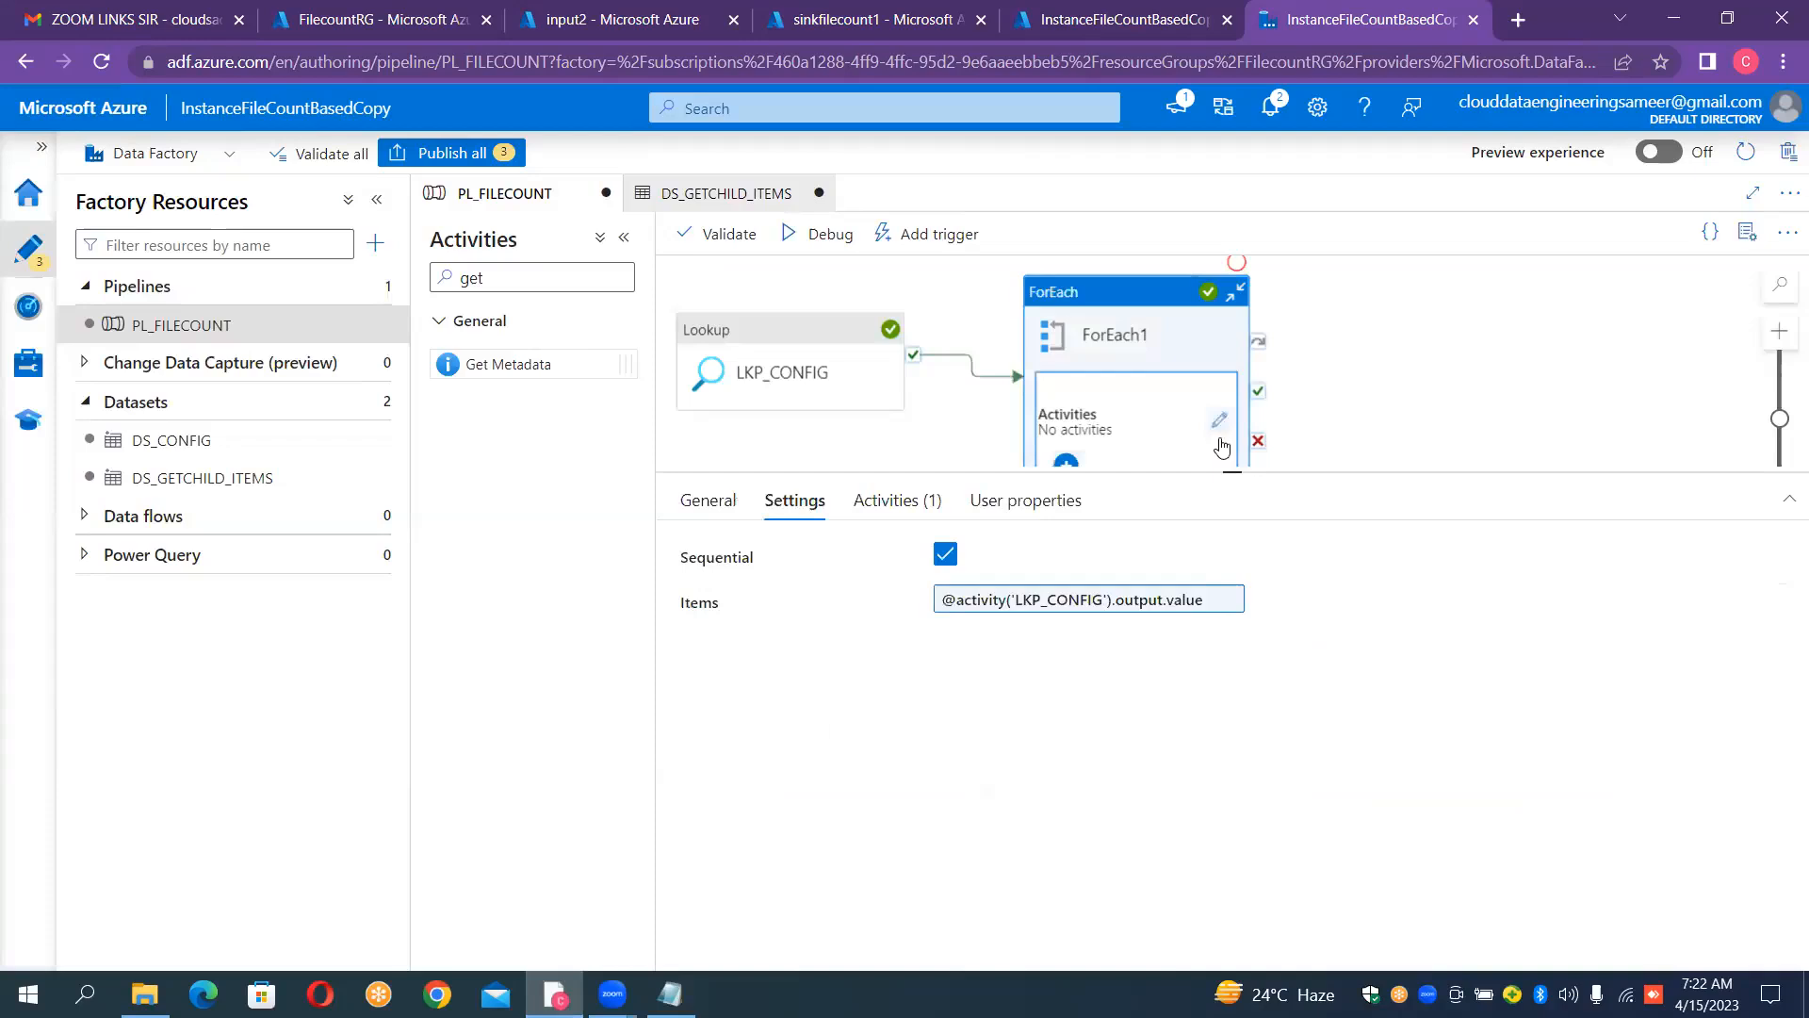
{"action": "left_click", "coordinate": [1218, 419]}
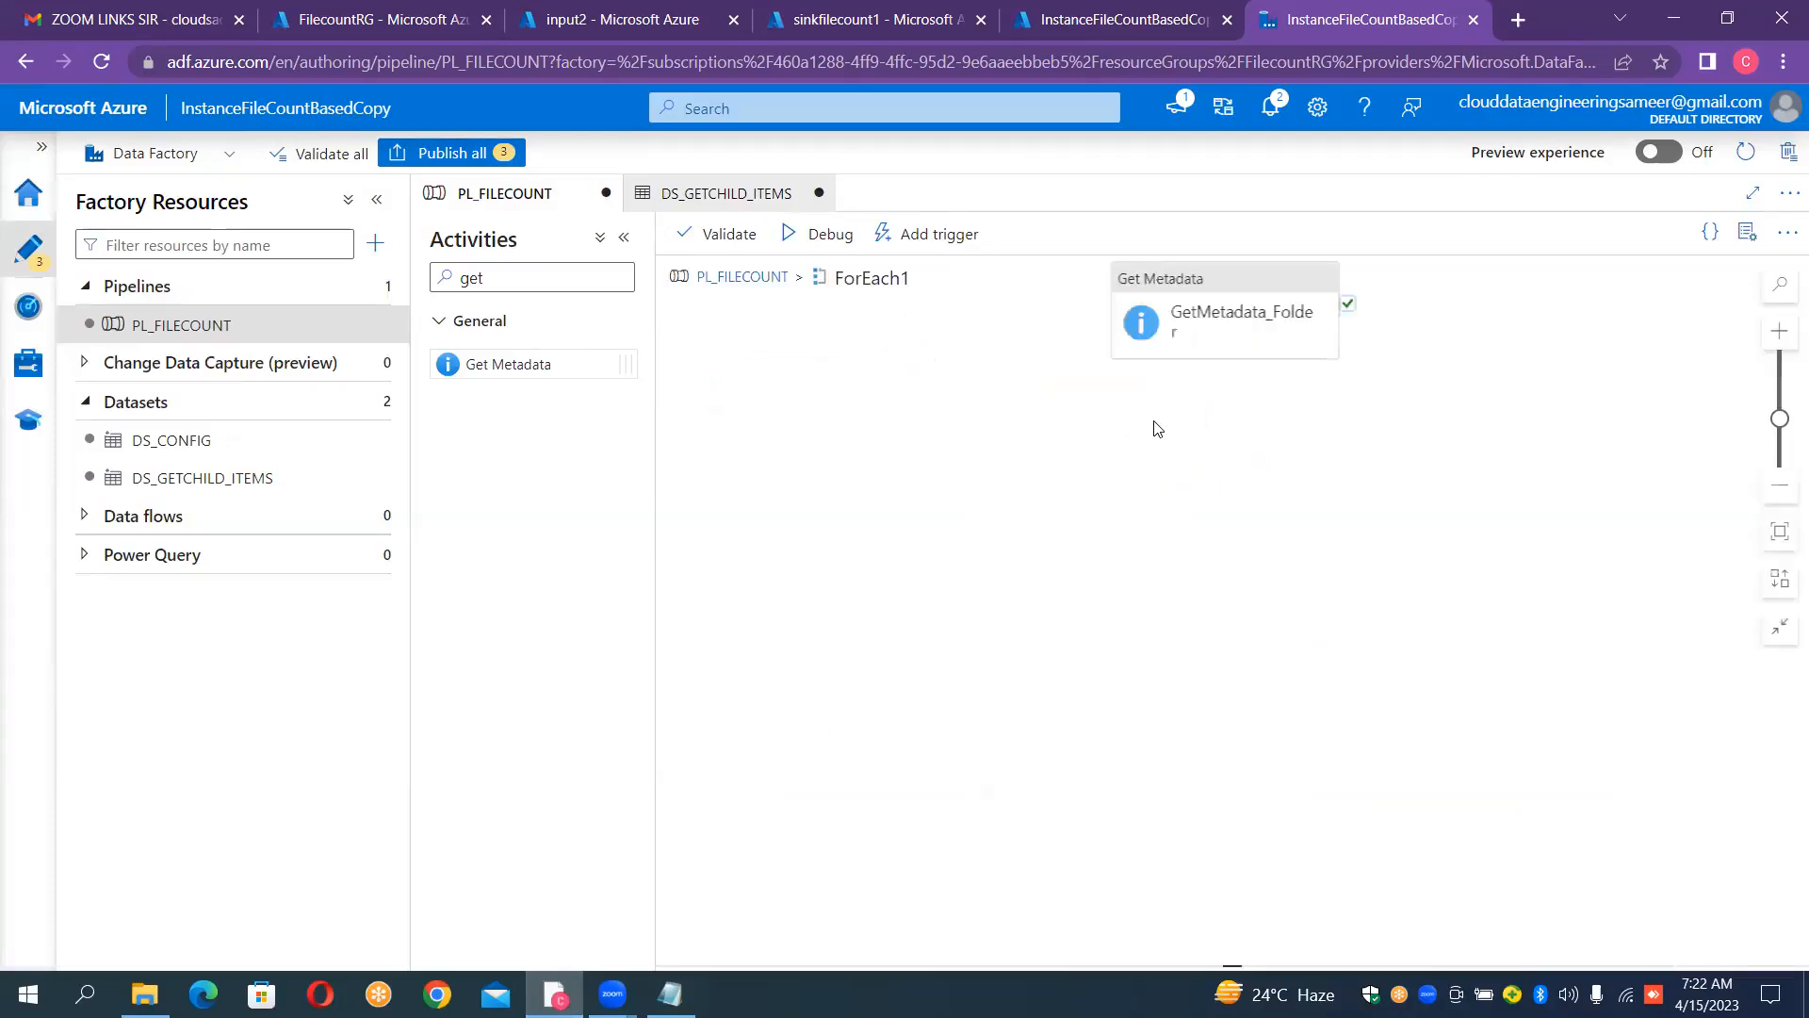
{"action": "left_click_drag", "start_coordinate": [1230, 301], "coordinate": [804, 395]}
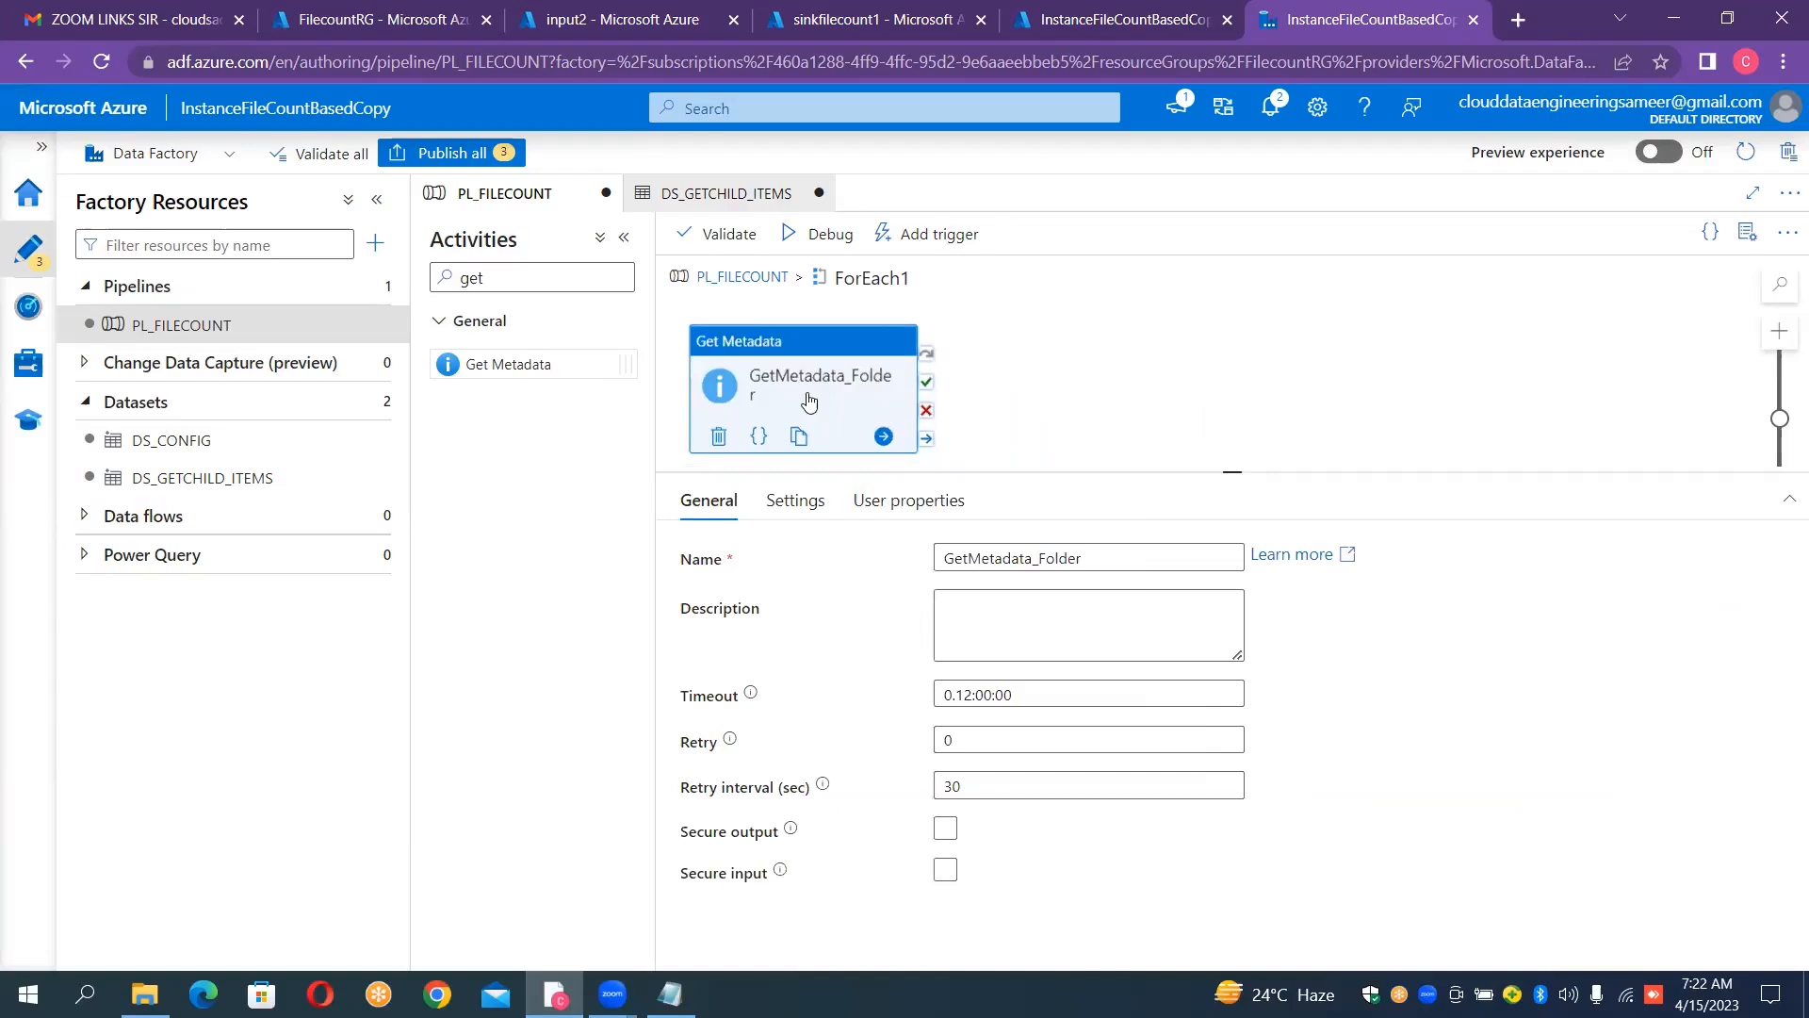
{"action": "left_click", "coordinate": [1138, 405]}
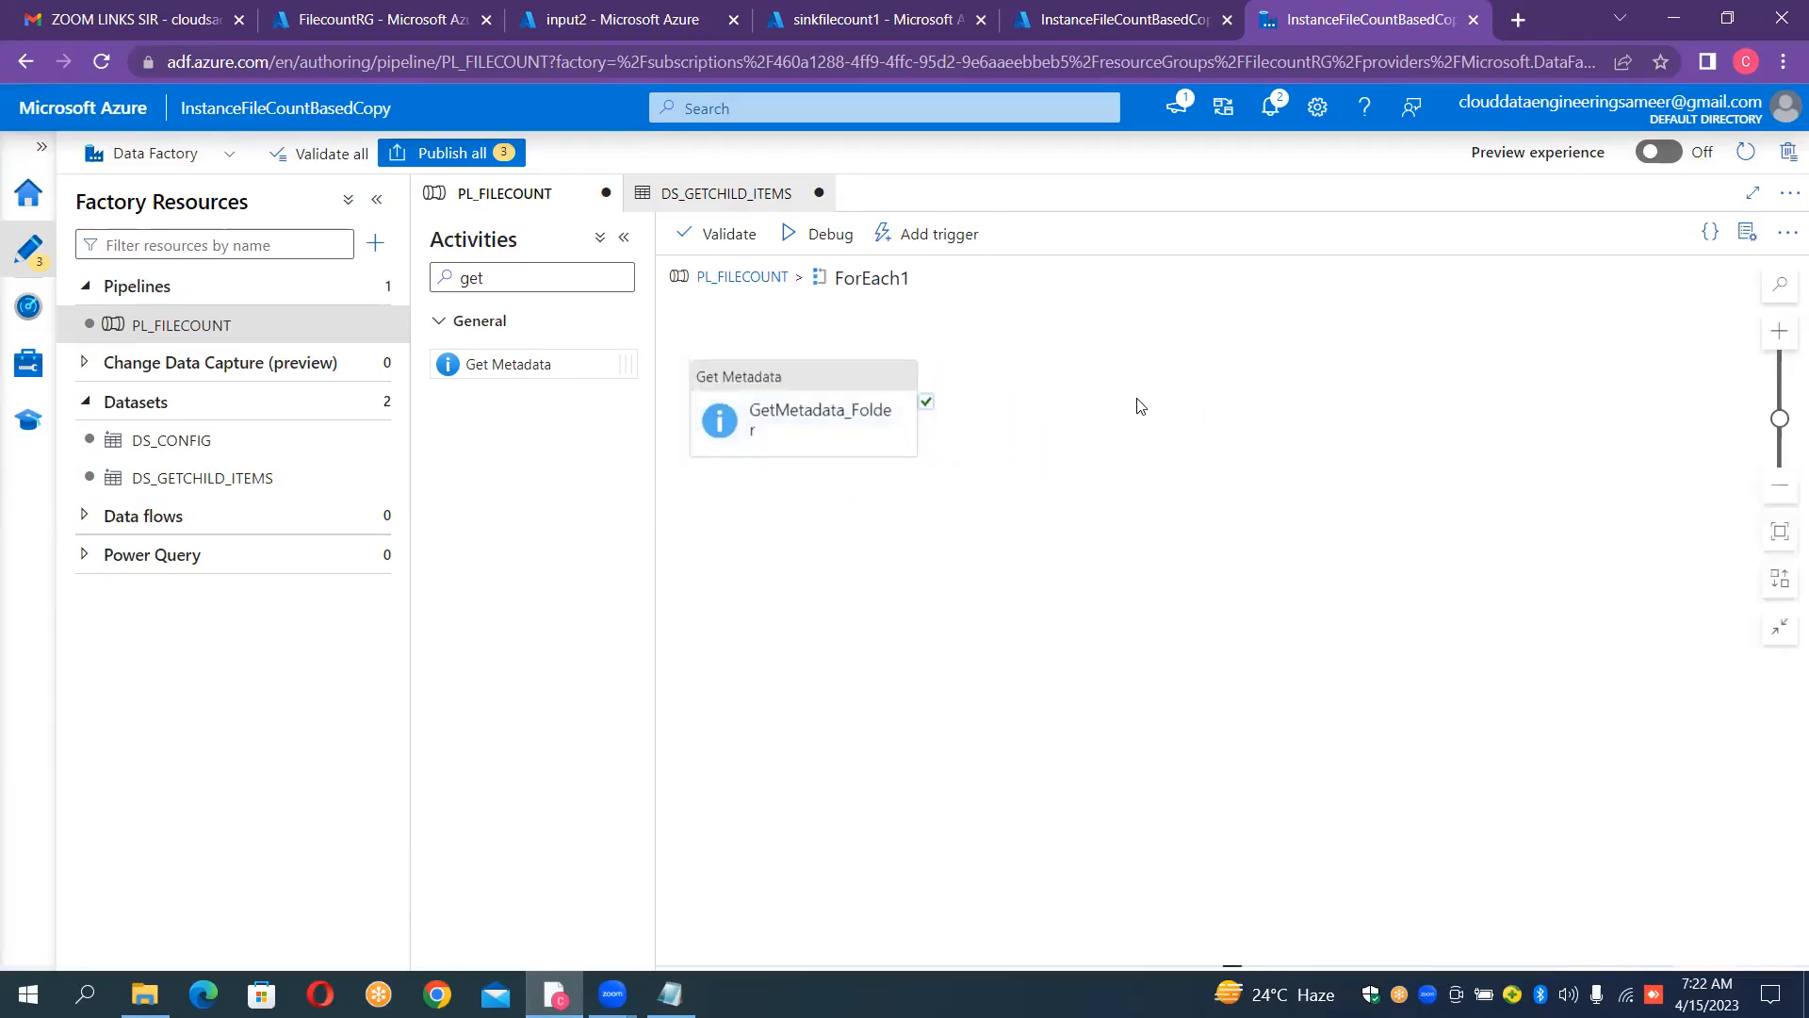
Step: Find the If Condition activity with "if", add it inside ForEach1 and connect GetMetadata_Folder's success output to it
{"action": "left_click", "coordinate": [830, 390]}
{"action": "left_click", "coordinate": [524, 281]}
{"action": "key", "text": "BackSpace"}
{"action": "key", "text": "BackSpace"}
{"action": "key", "text": "BackSpace"}
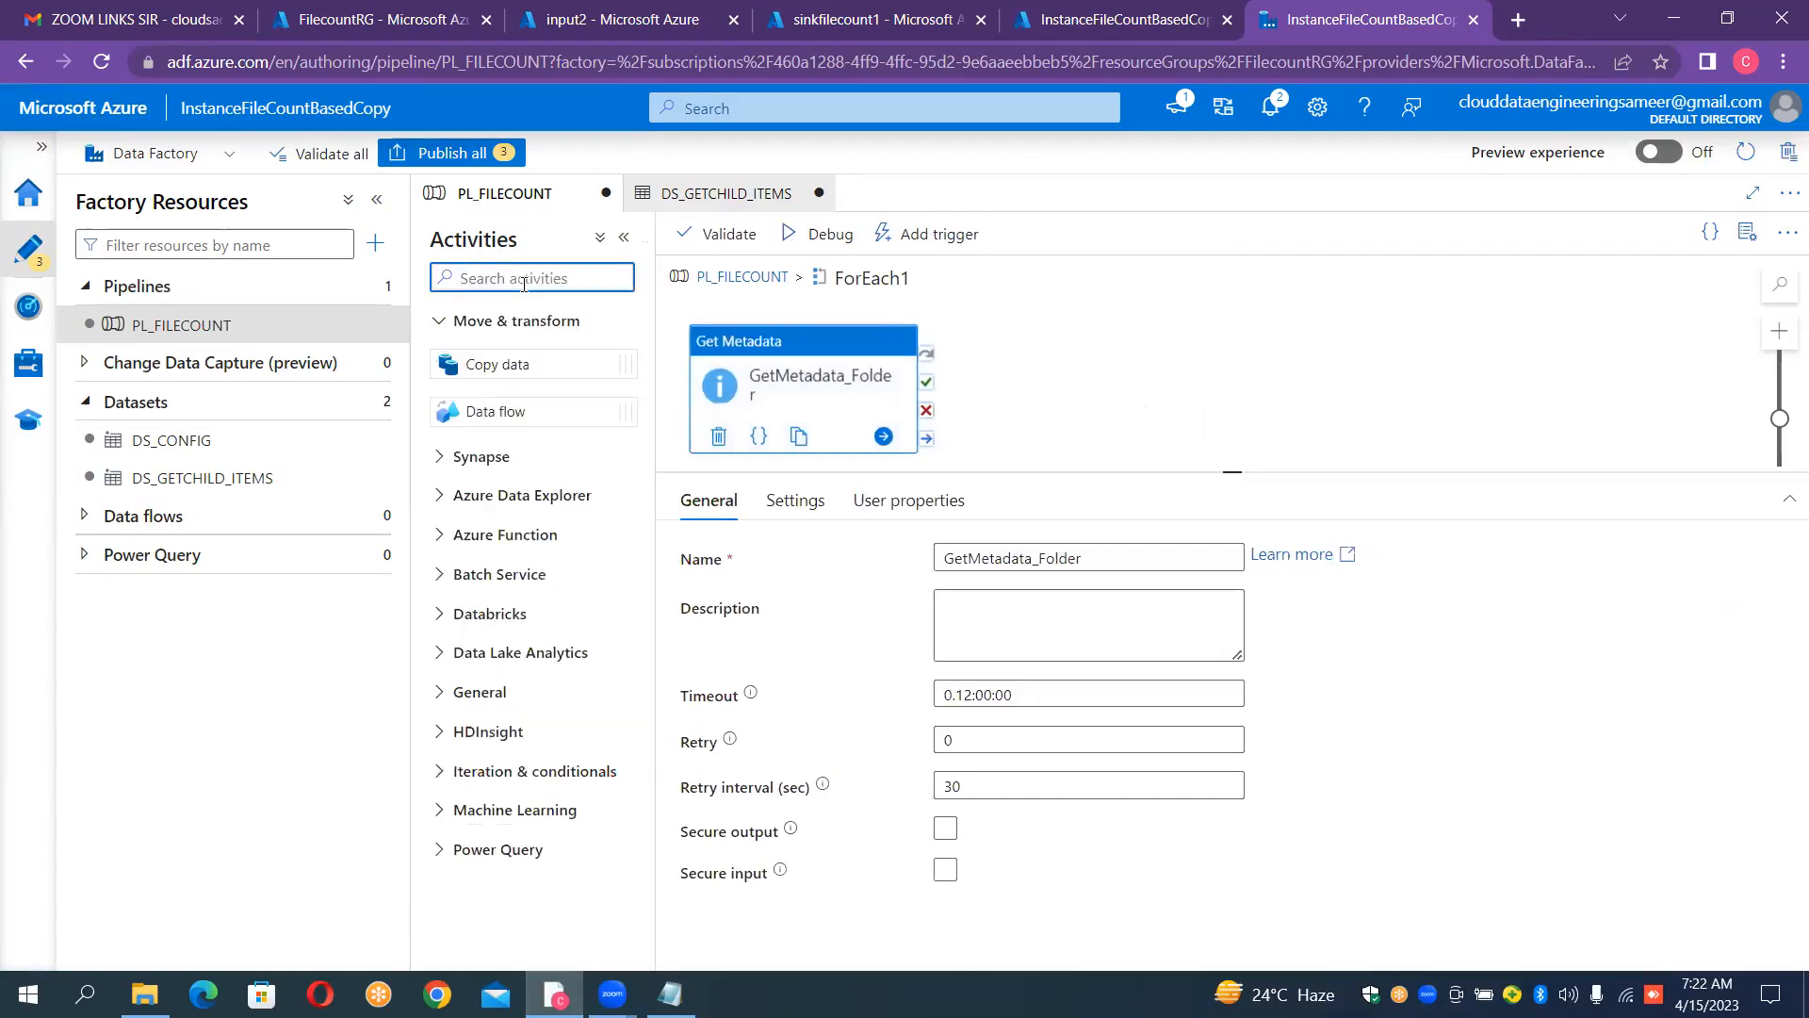
{"action": "type", "text": "if"}
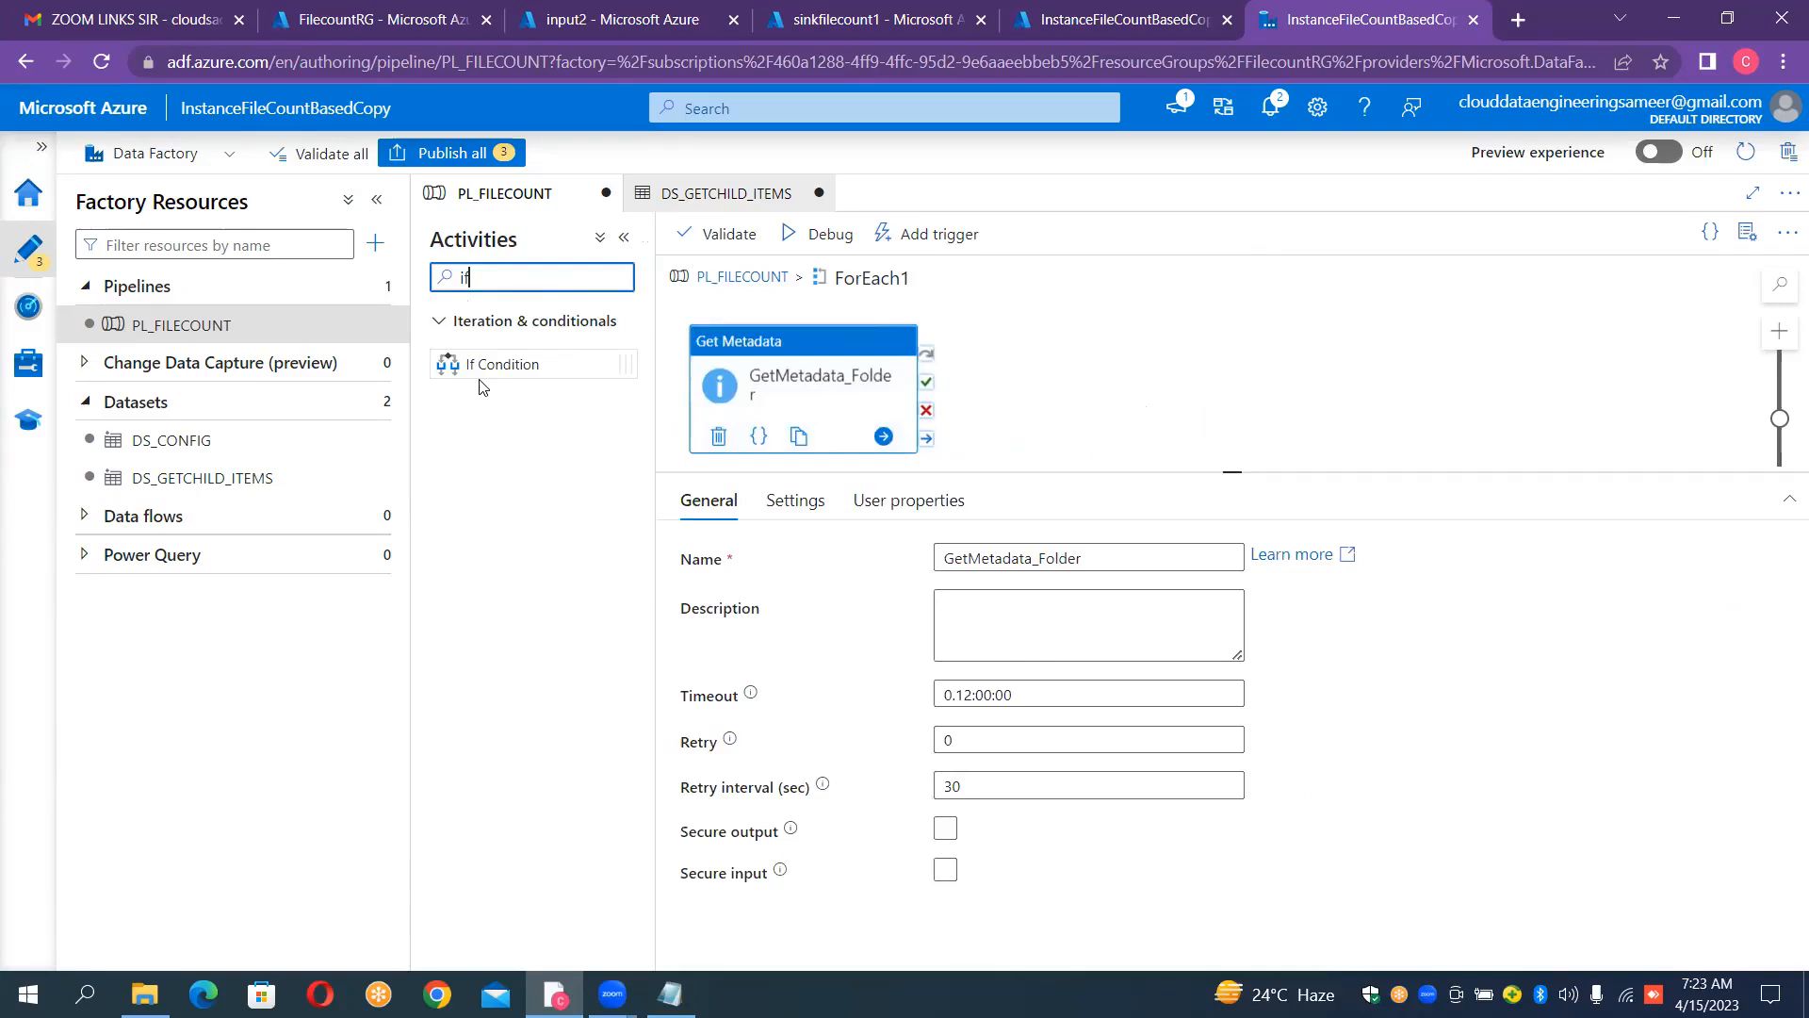
{"action": "left_click_drag", "start_coordinate": [480, 367], "coordinate": [1143, 339]}
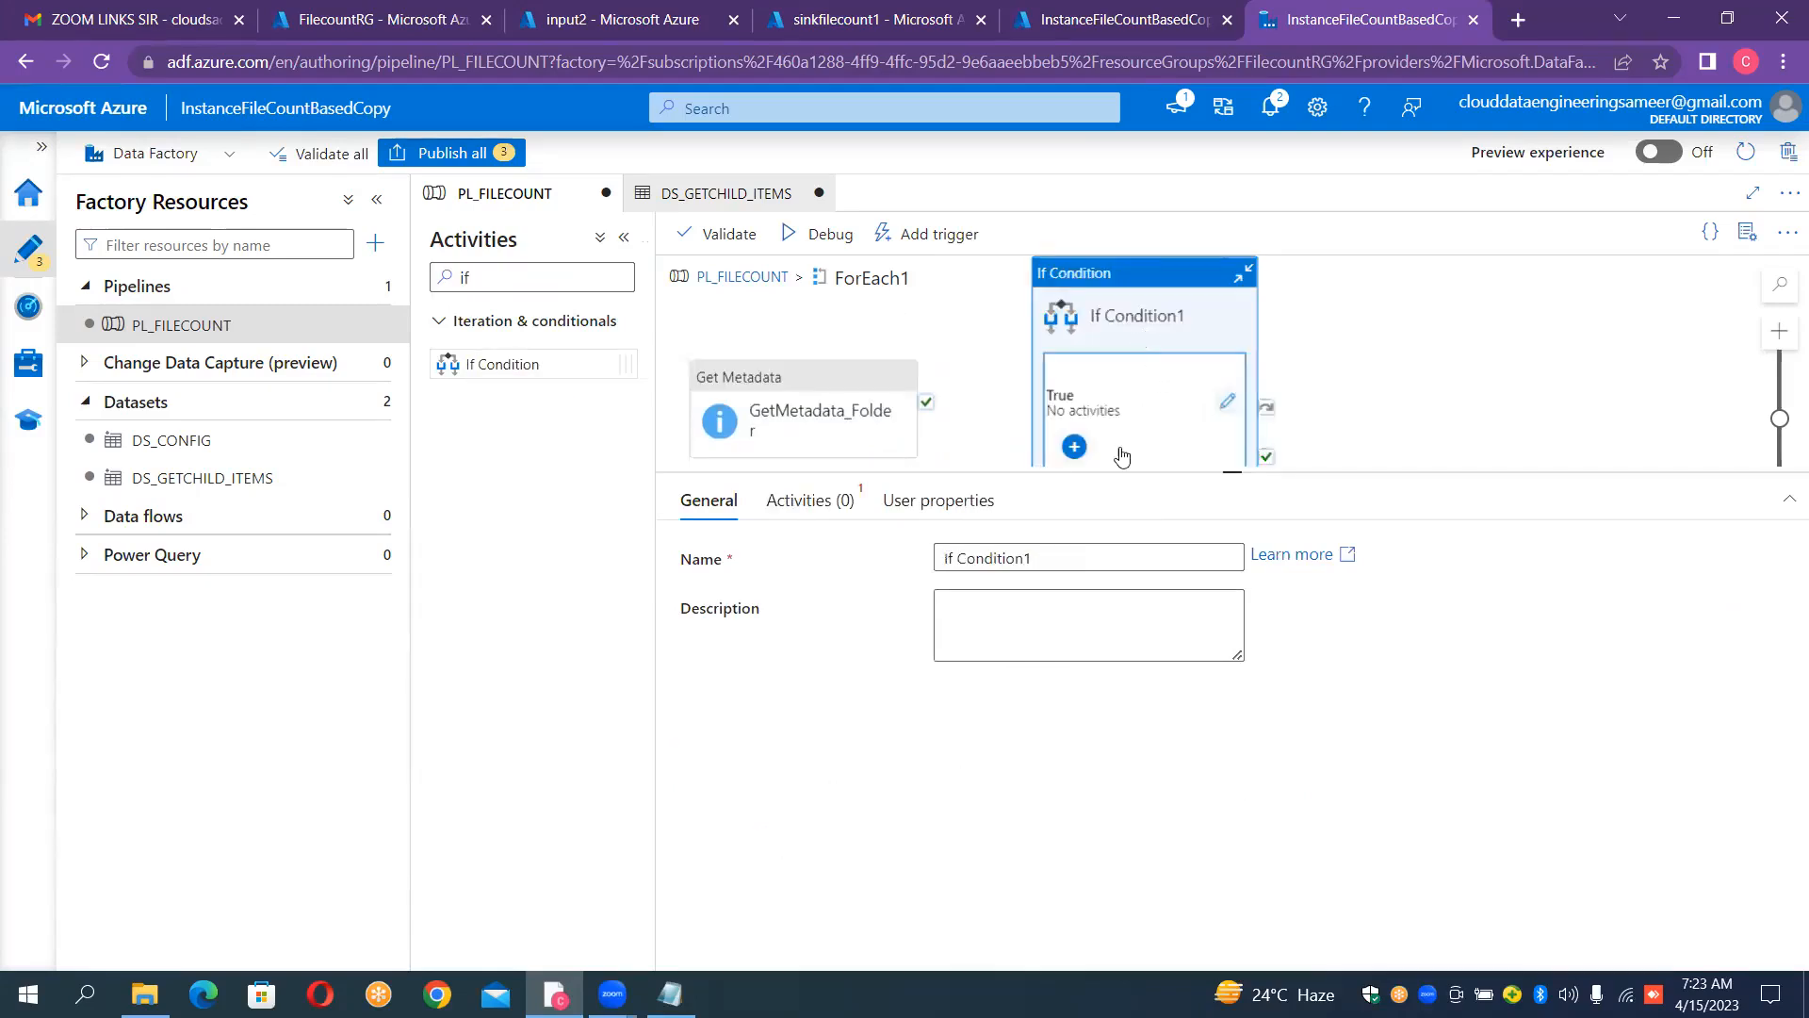
{"action": "left_click_drag", "start_coordinate": [1230, 476], "coordinate": [1279, 702]}
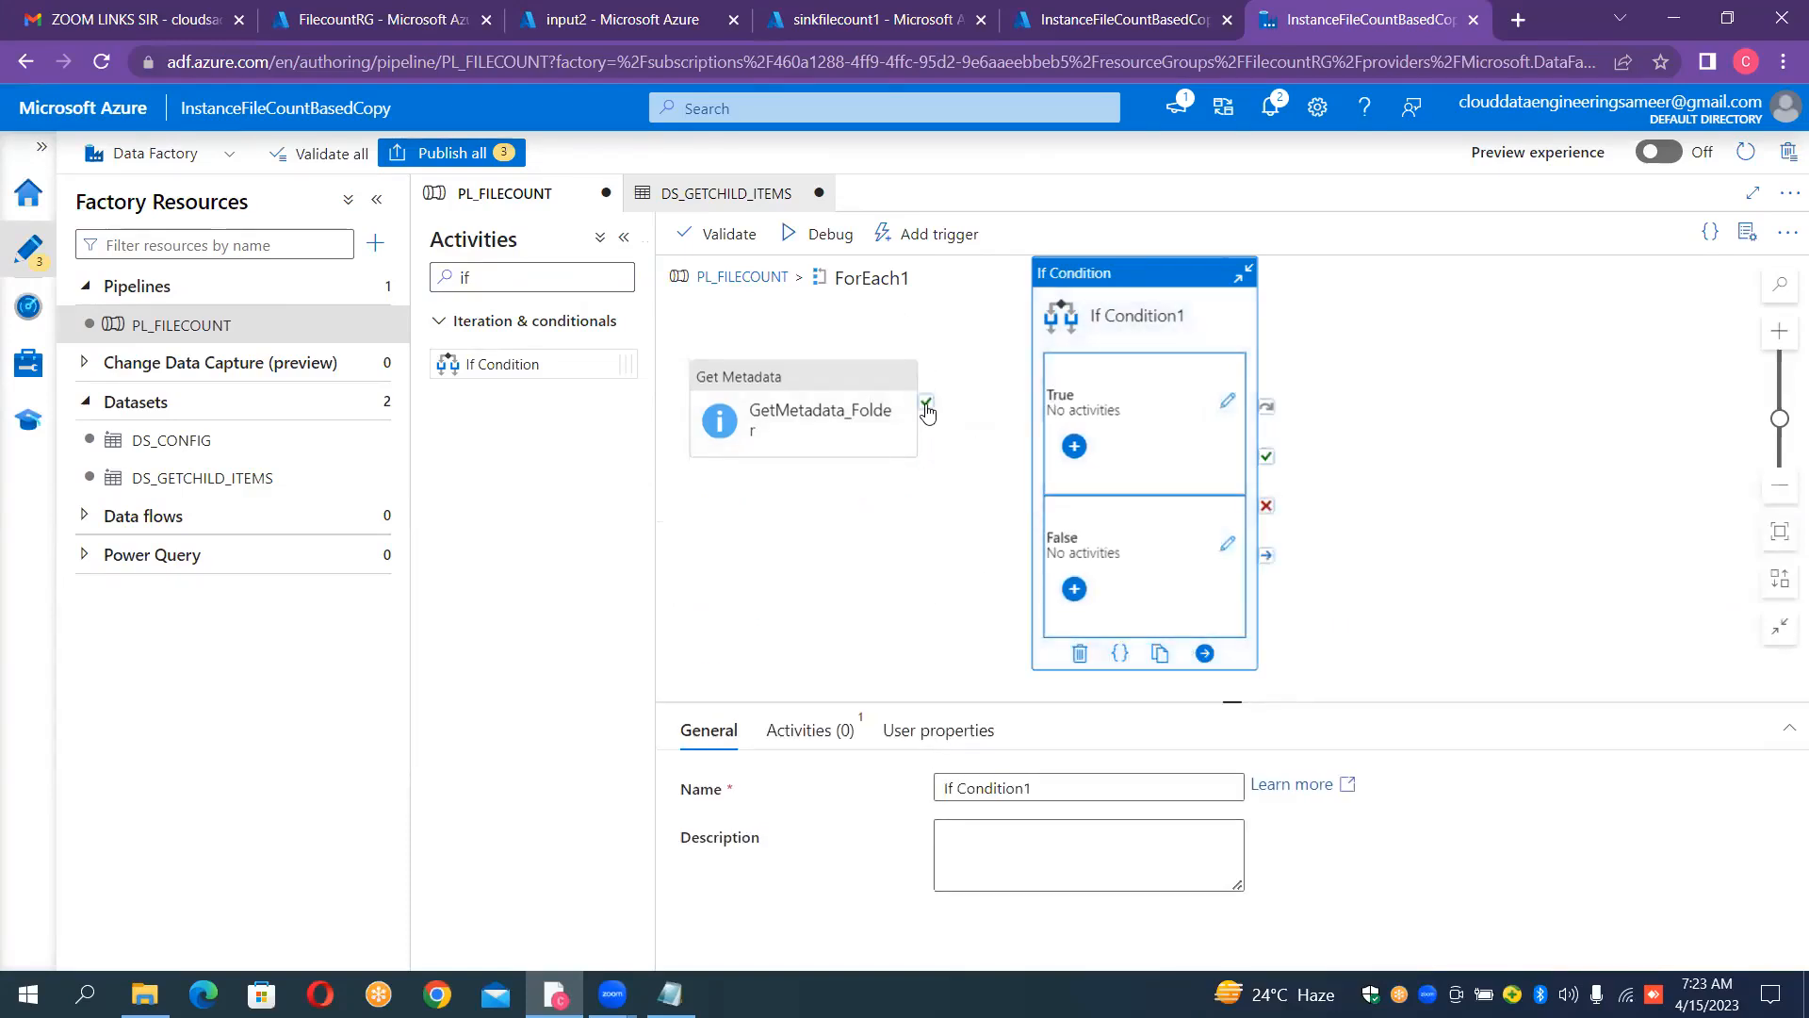
{"action": "left_click_drag", "start_coordinate": [926, 403], "coordinate": [1046, 415]}
Step: Open the expression builder for the If Condition's expression and insert the logical function equals
{"action": "left_click", "coordinate": [806, 733]}
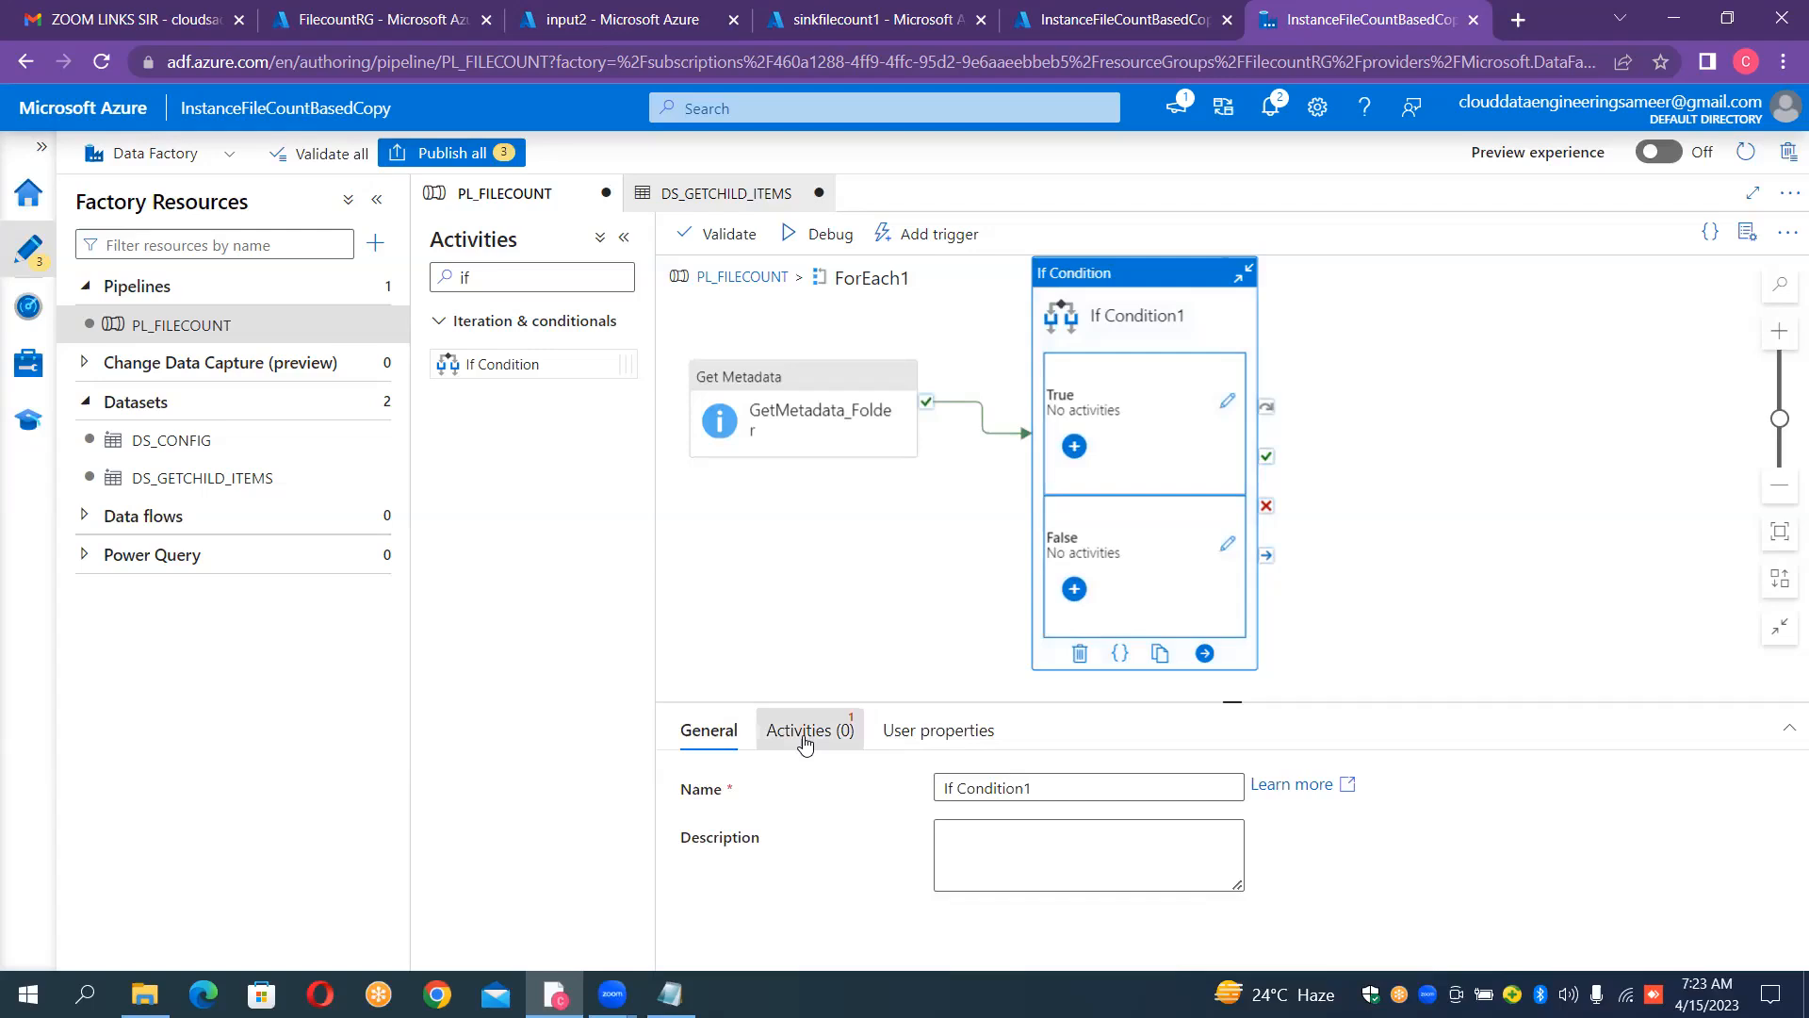
{"action": "left_click", "coordinate": [997, 816]}
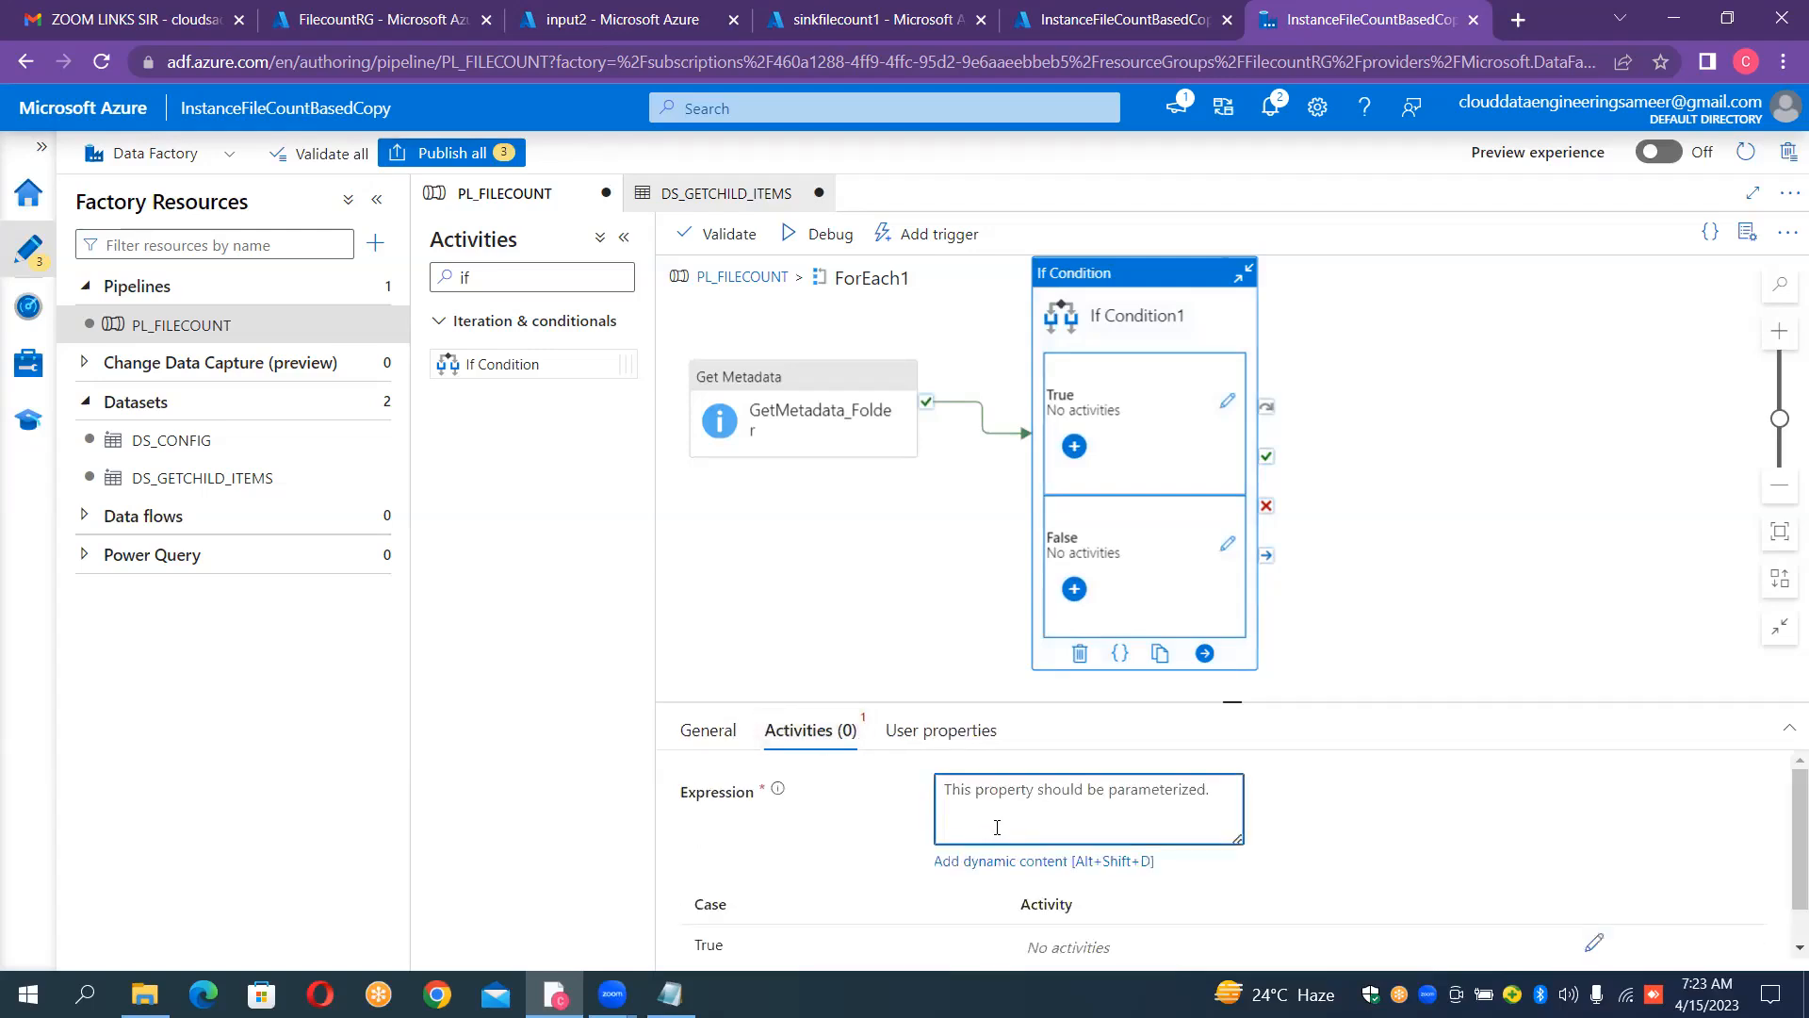
{"action": "left_click", "coordinate": [1010, 860]}
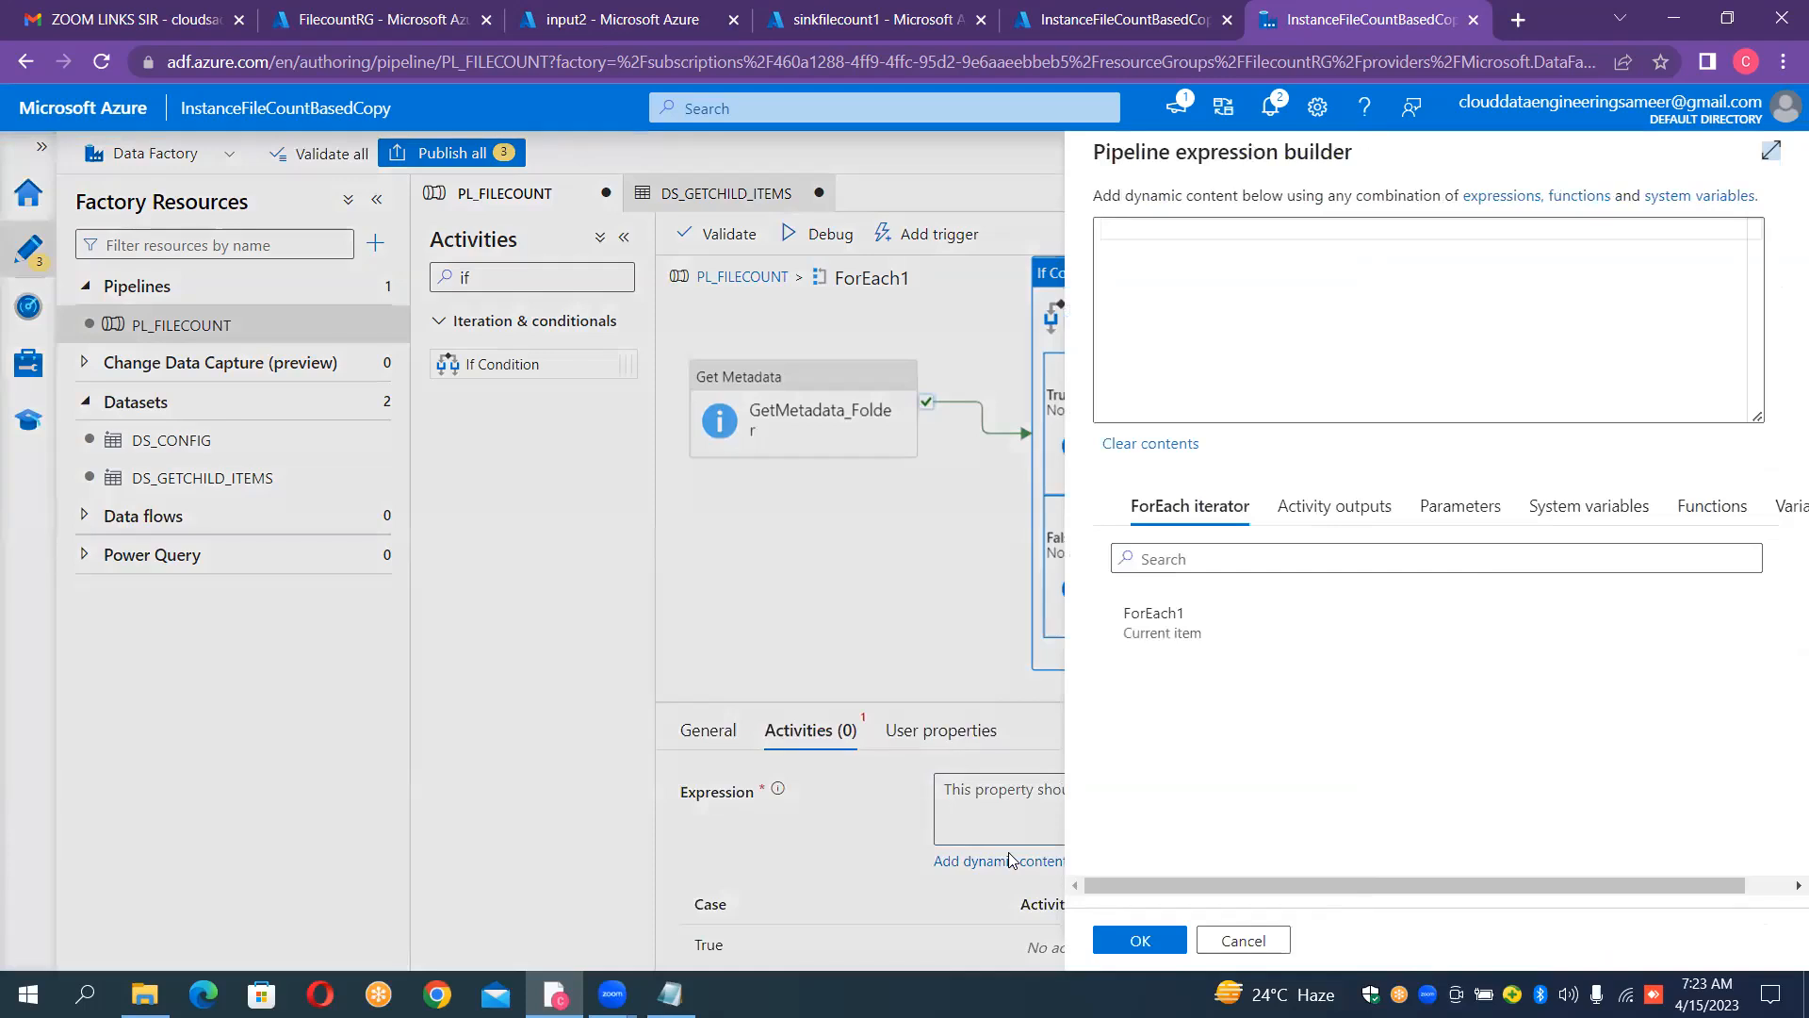
{"action": "left_click", "coordinate": [1197, 562]}
{"action": "type", "text": "equals"}
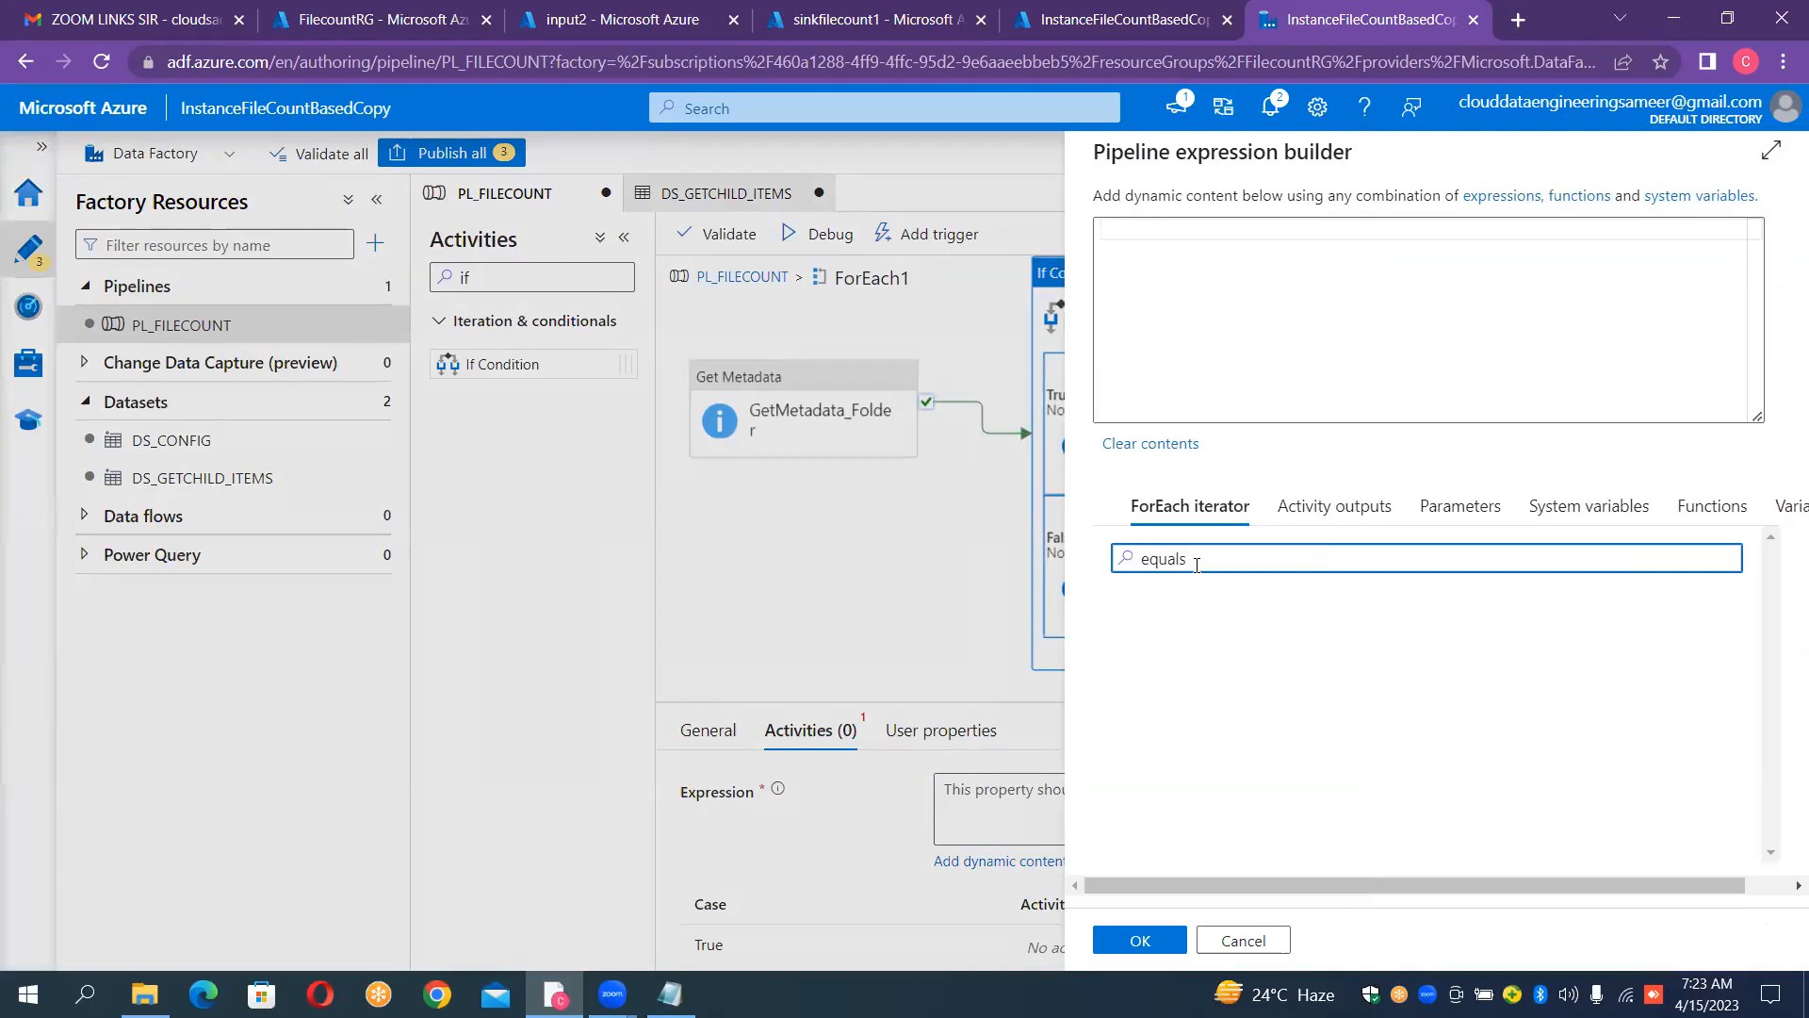
{"action": "left_click", "coordinate": [1706, 509]}
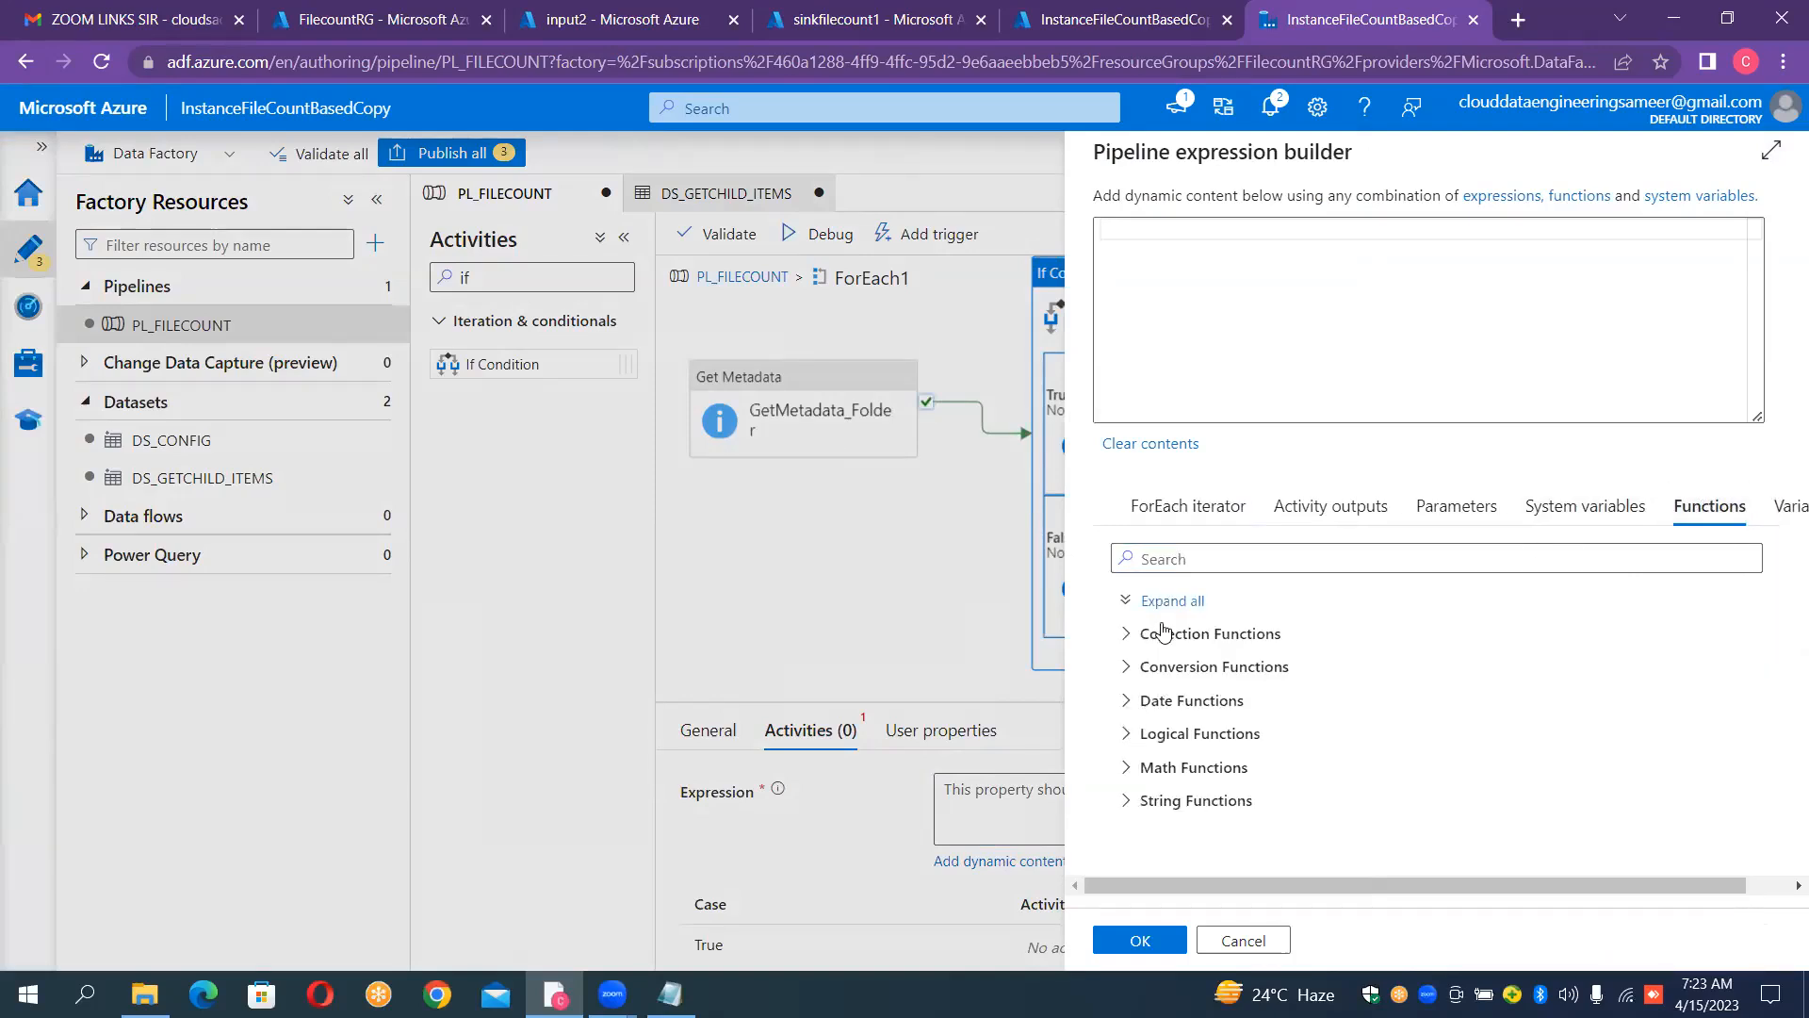
{"action": "left_click", "coordinate": [1124, 737]}
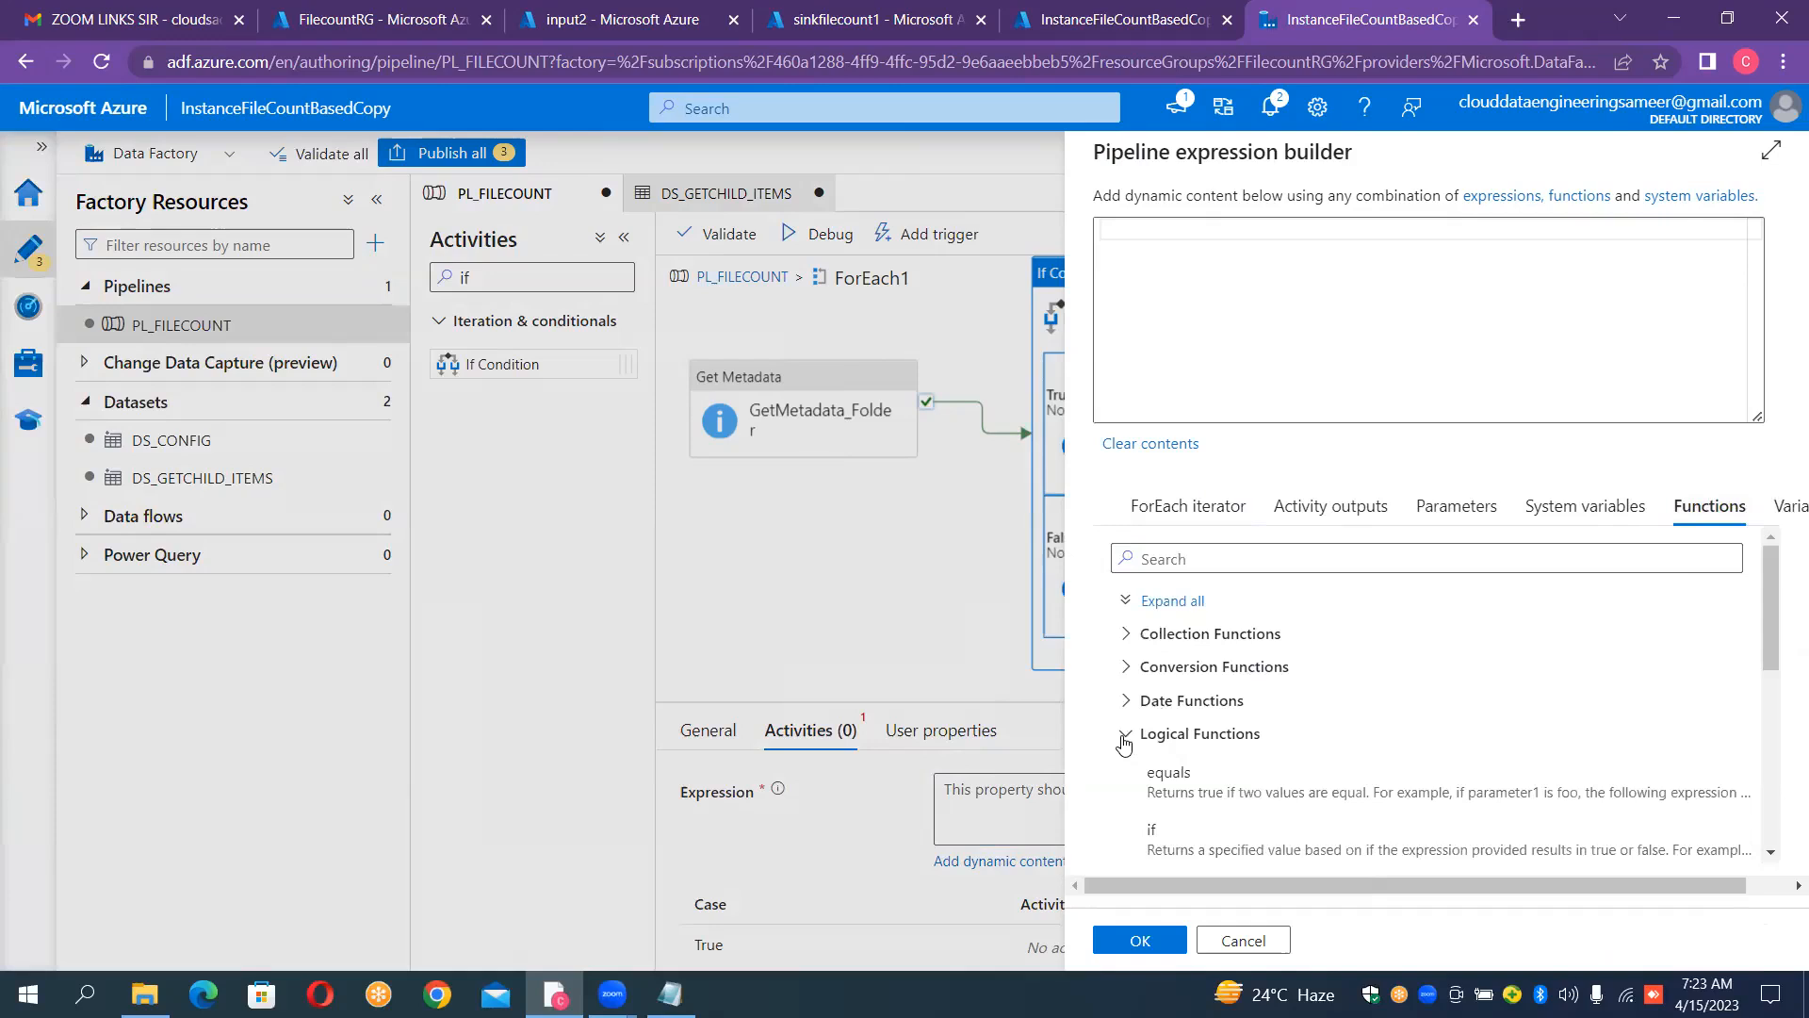
{"action": "left_click", "coordinate": [1212, 799]}
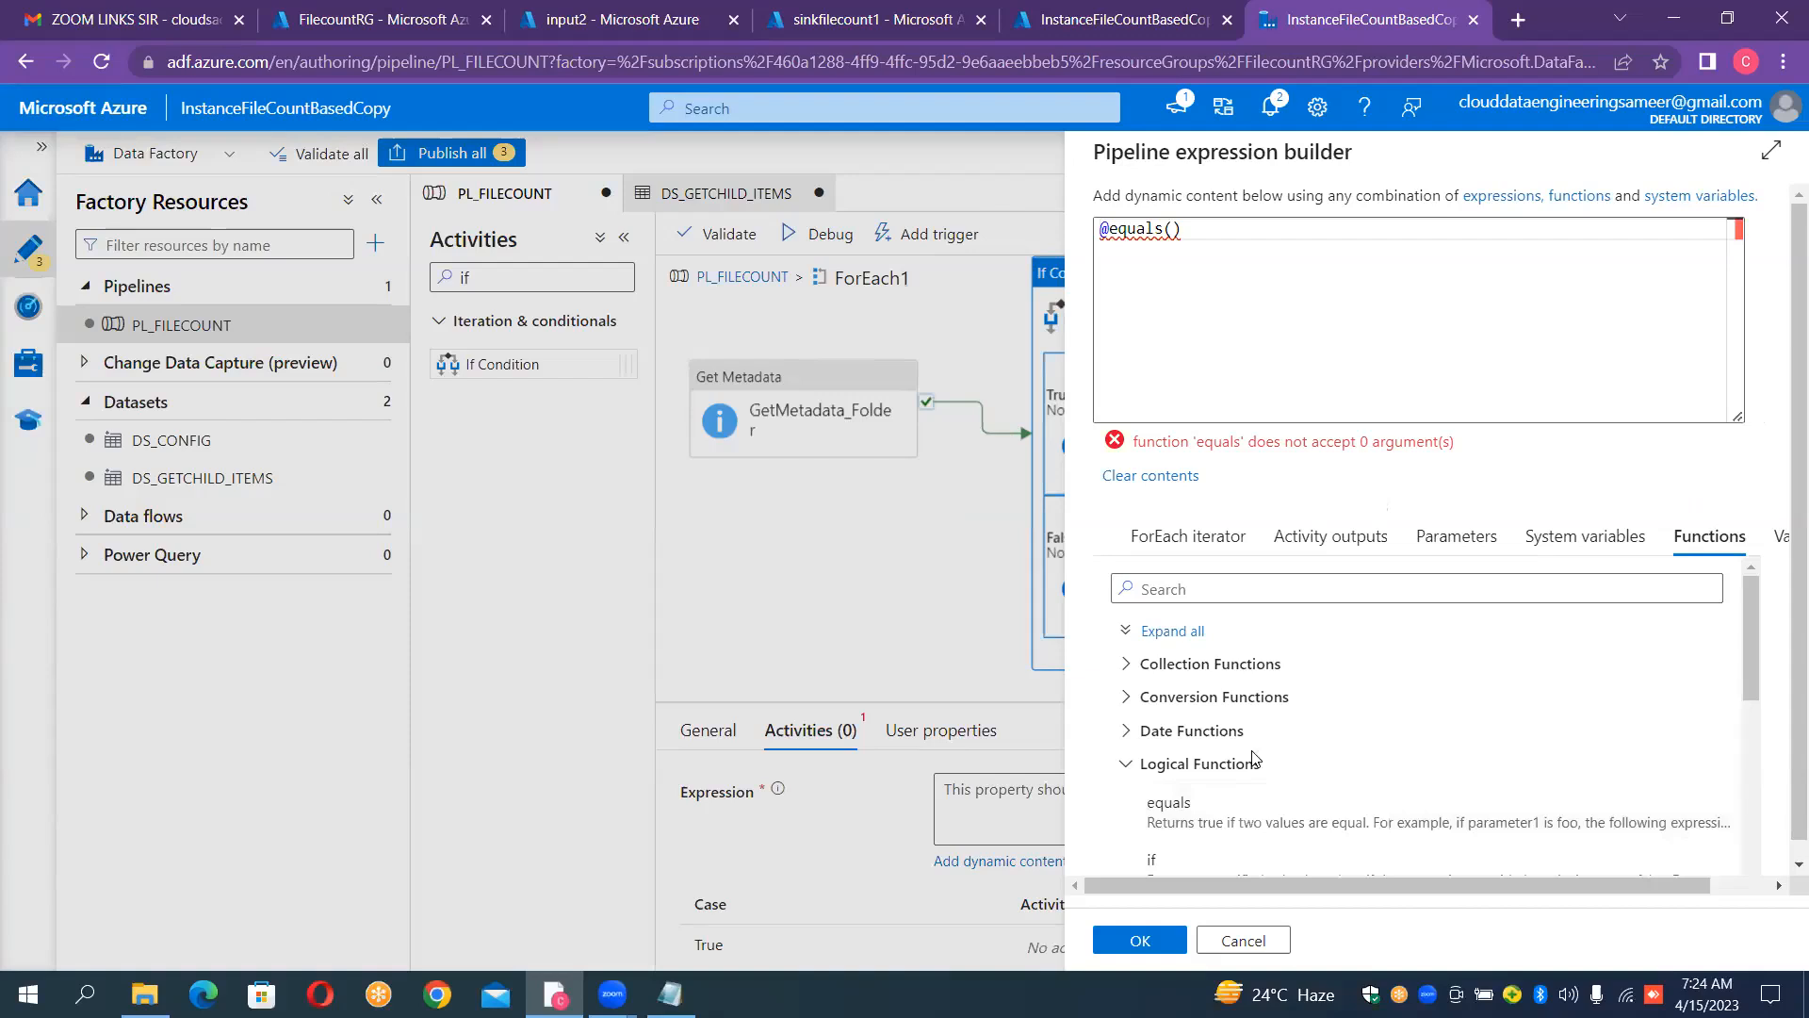
{"action": "left_click", "coordinate": [1128, 769]}
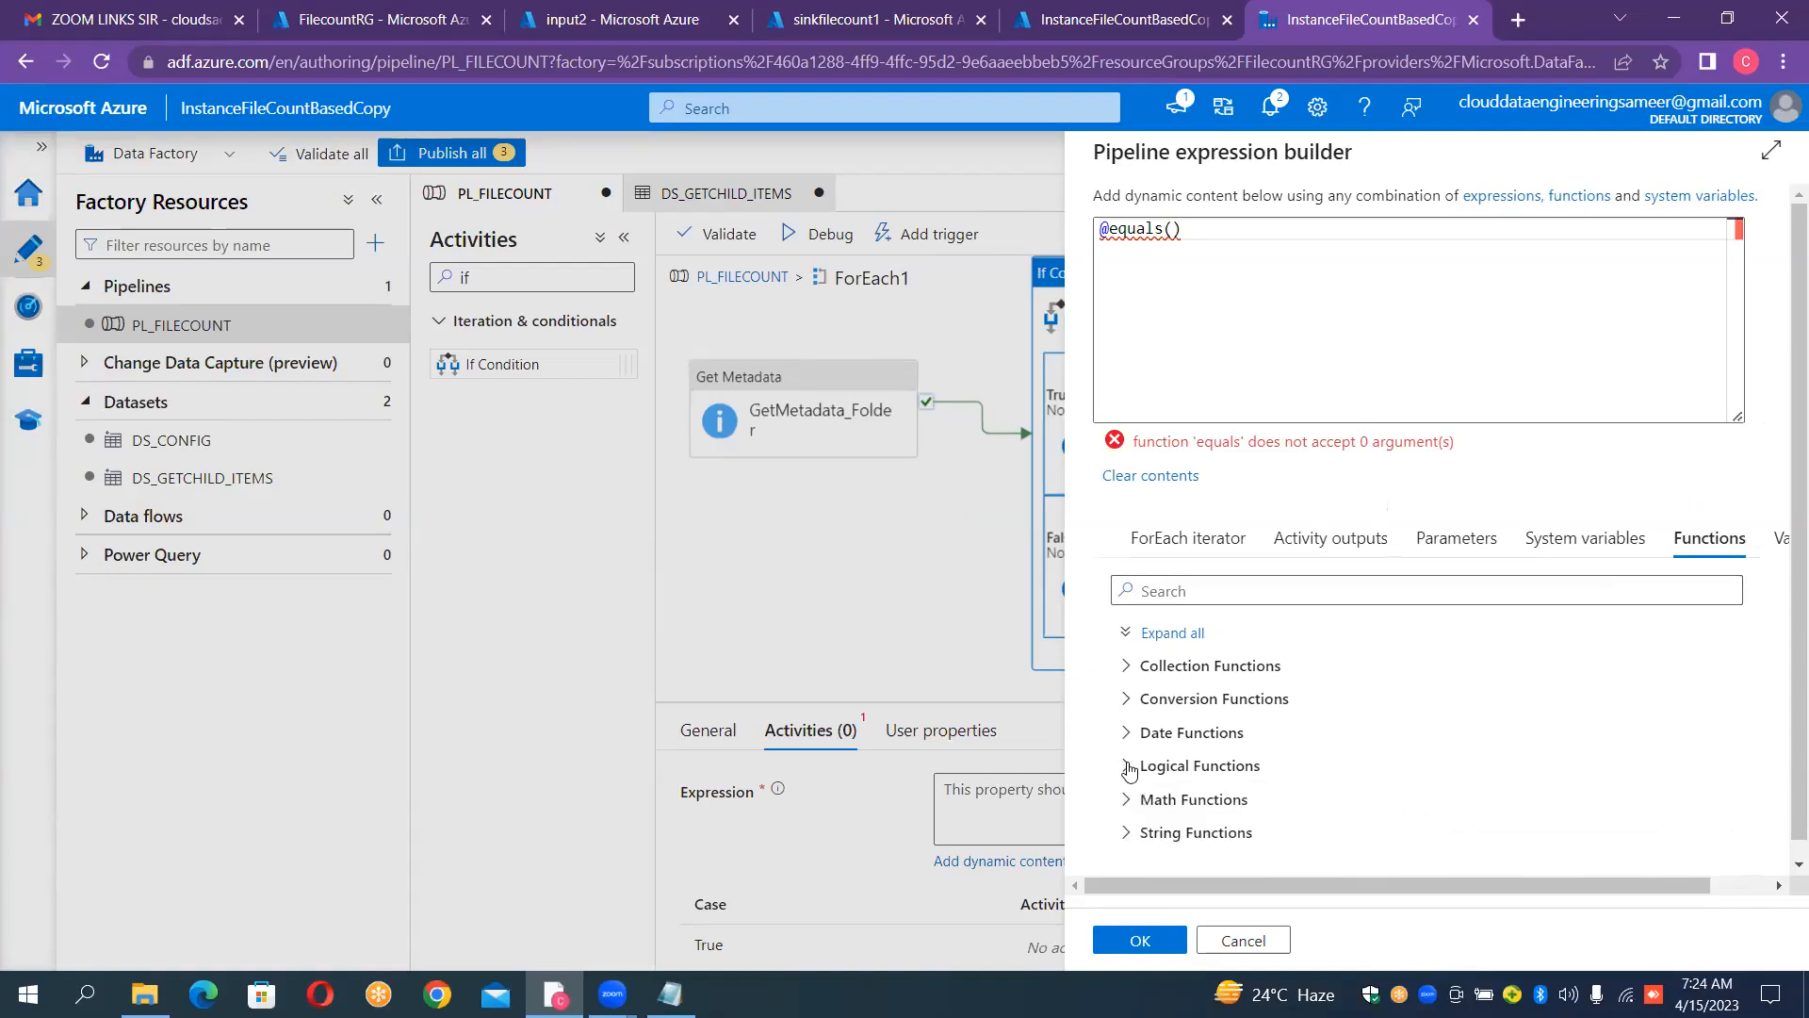
Step: Find the length function with "len" and insert it inside the parentheses of equals
{"action": "left_click", "coordinate": [1200, 592]}
{"action": "type", "text": "le"}
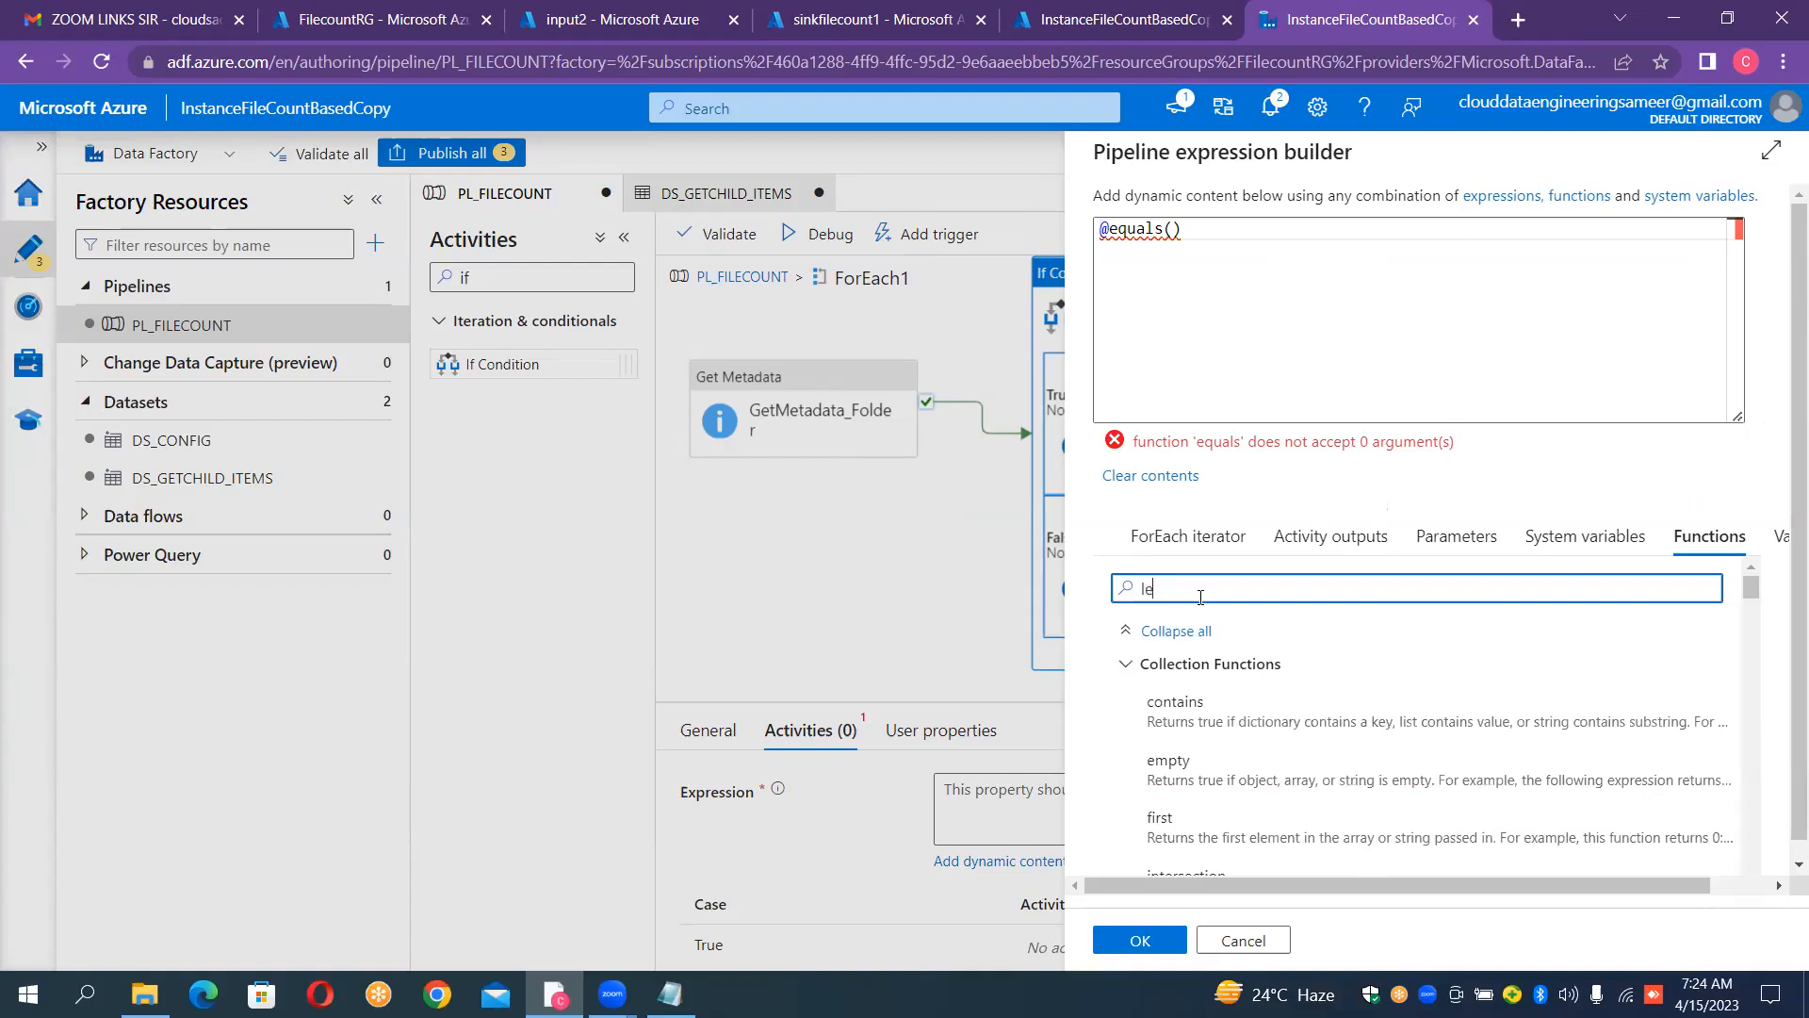
{"action": "type", "text": "n"}
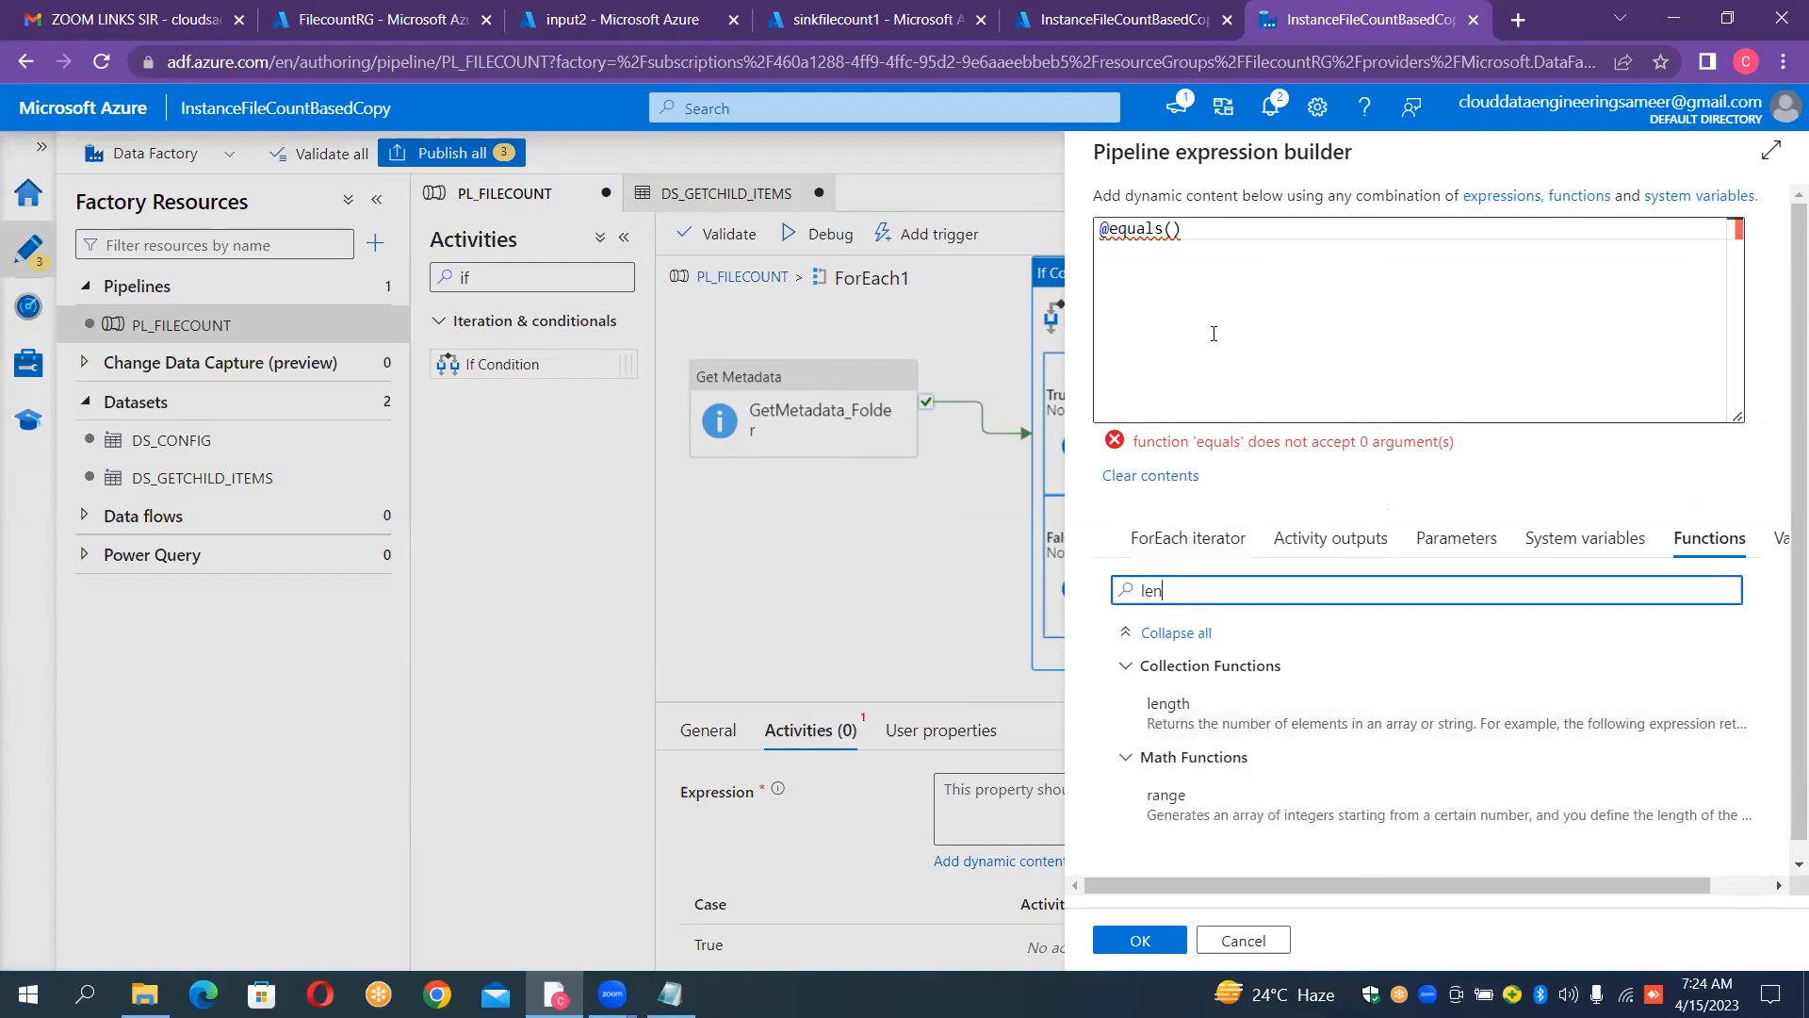
{"action": "left_click", "coordinate": [1171, 230]}
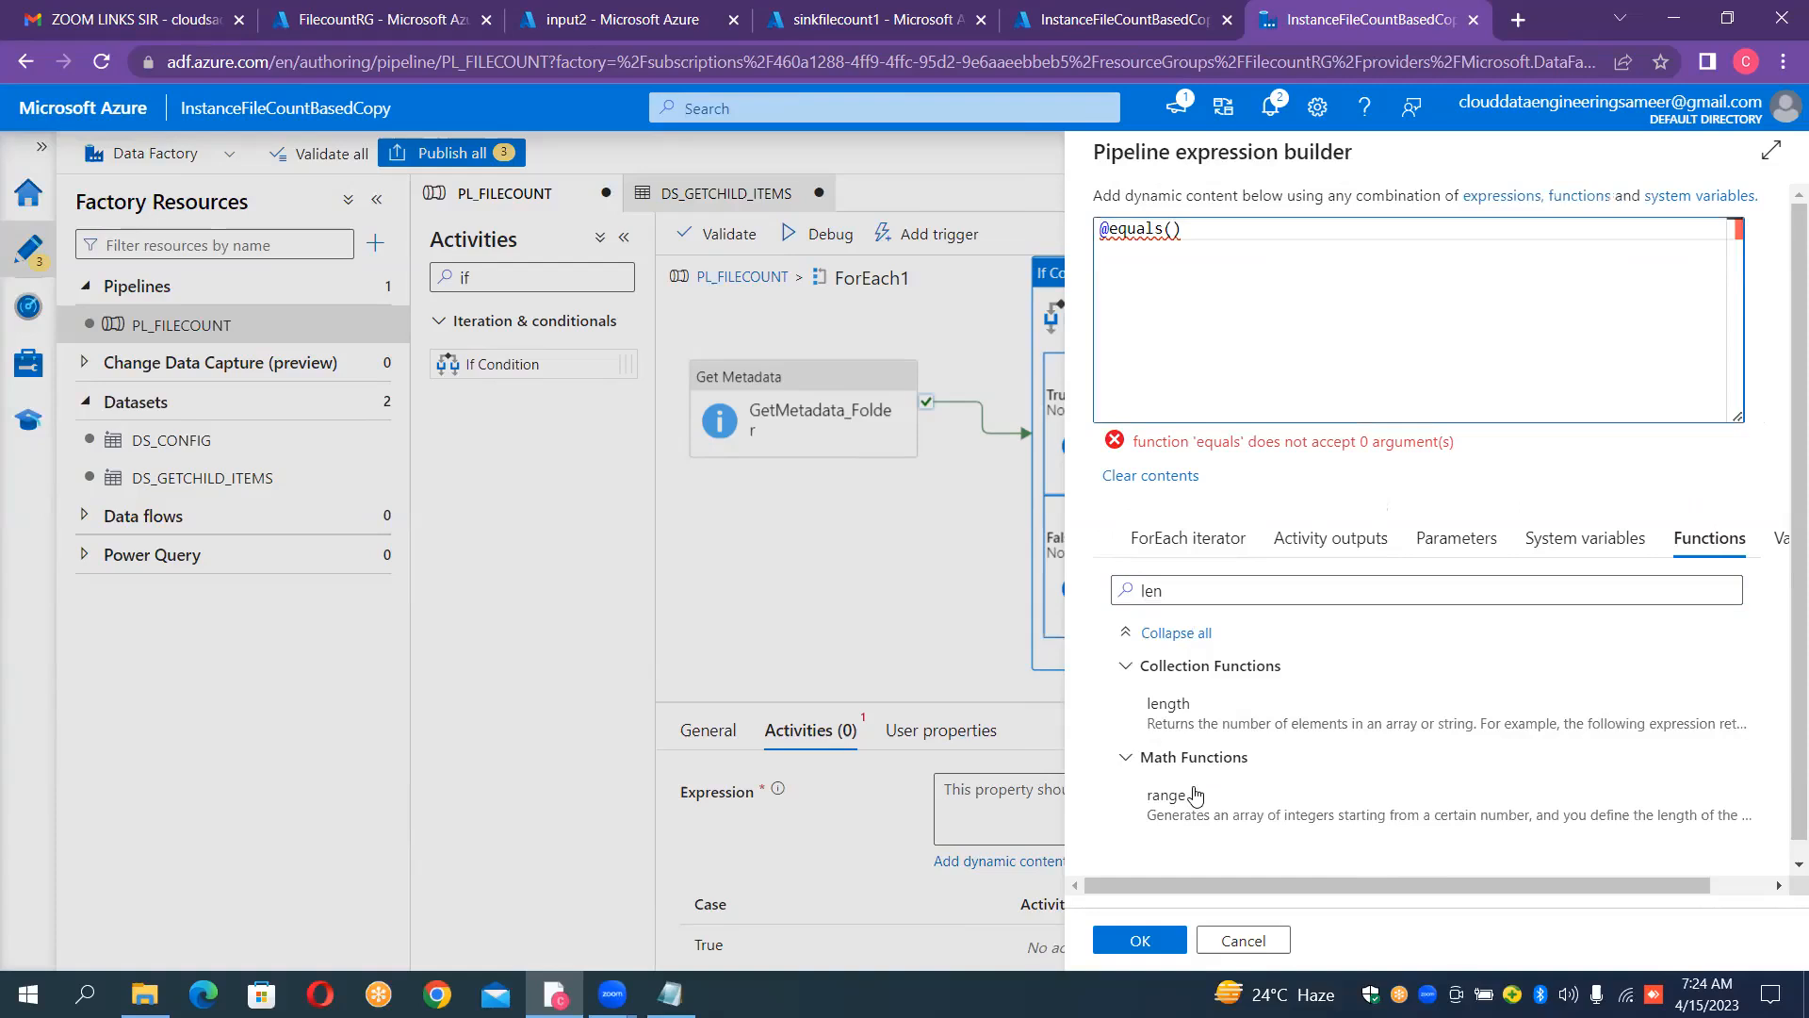
{"action": "left_click", "coordinate": [1191, 727]}
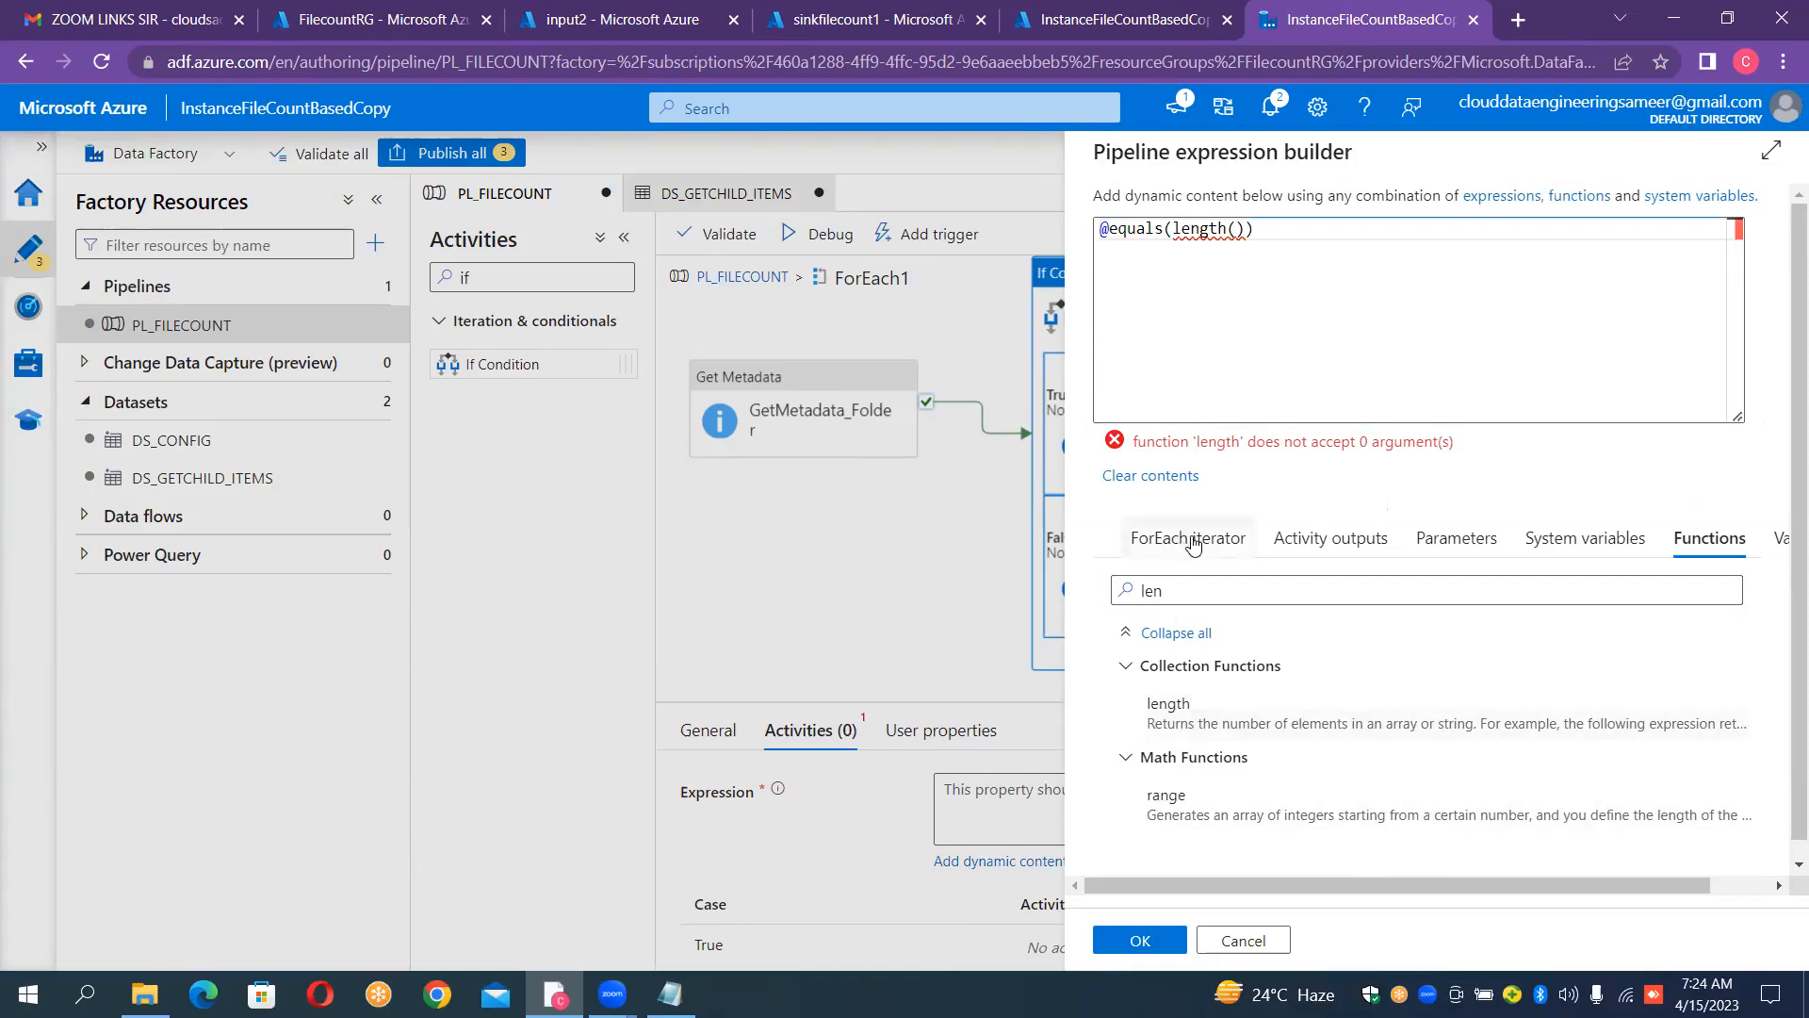
Step: Insert the GetMetadata_Folder activity output inside length() and extend it with .childItems
{"action": "left_click", "coordinate": [1305, 539]}
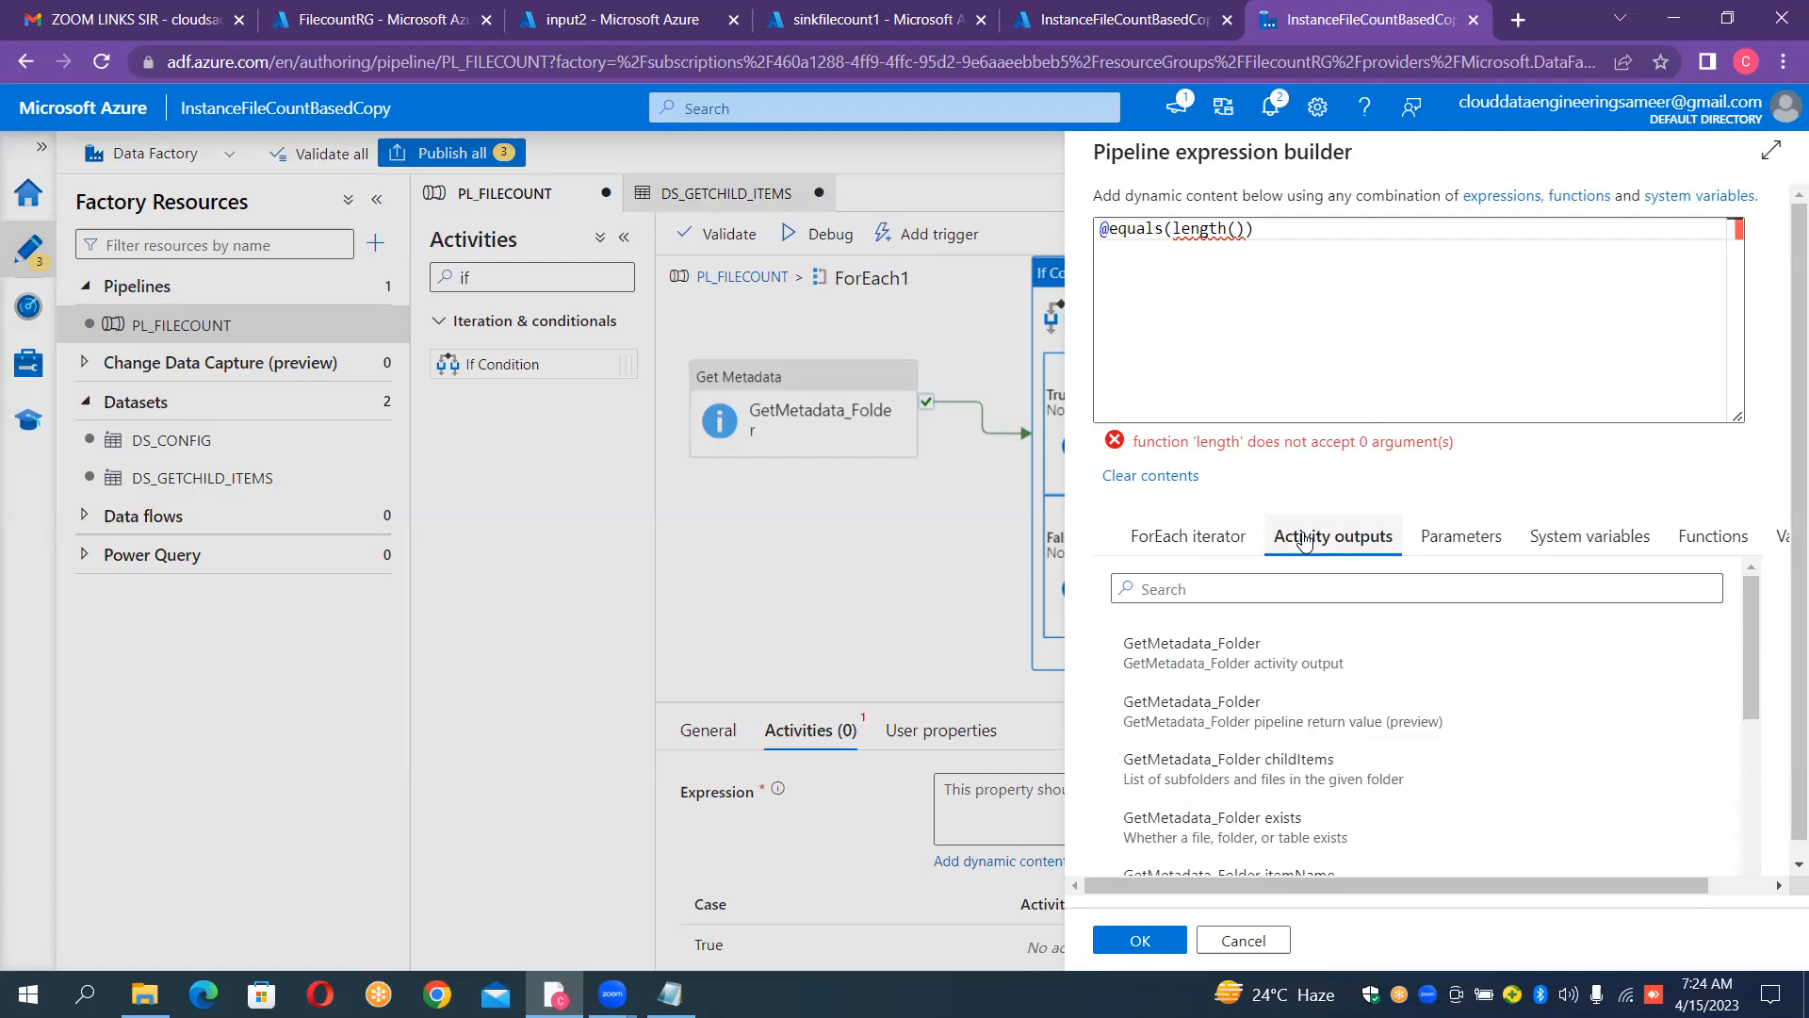
{"action": "left_click", "coordinate": [1236, 229]}
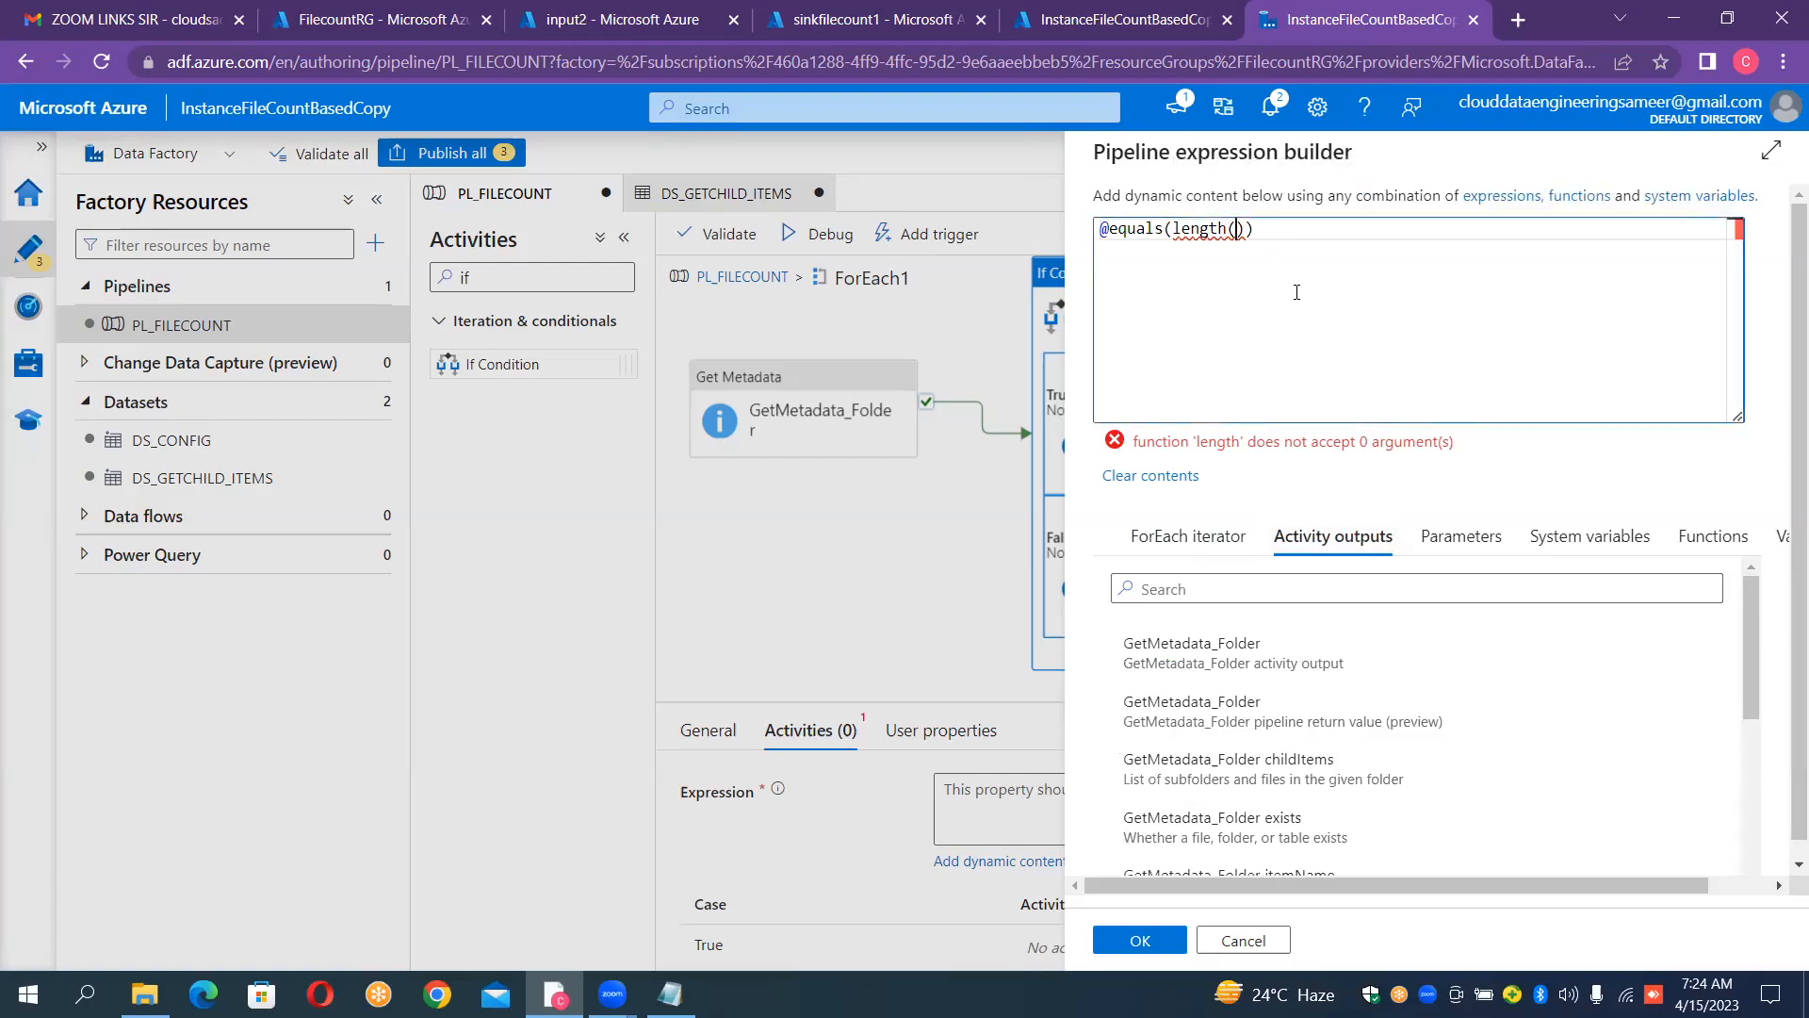
{"action": "left_click", "coordinate": [1209, 657]}
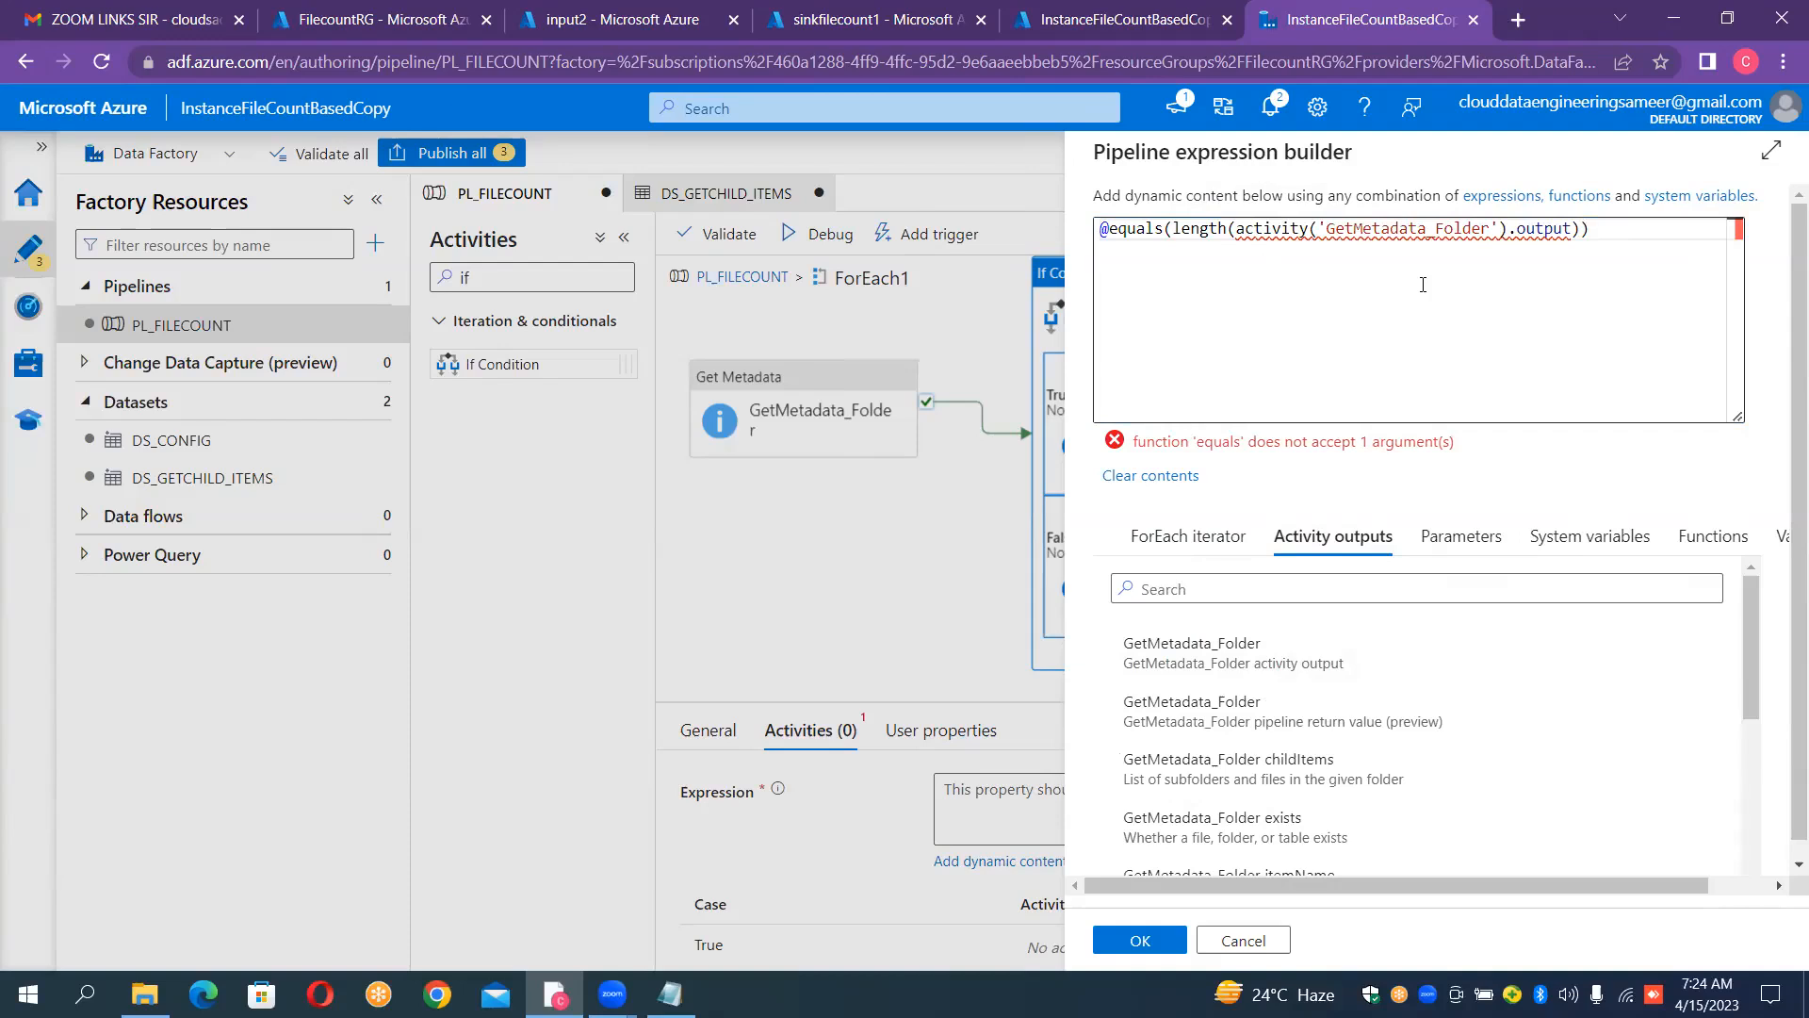
{"action": "mouse_move", "coordinate": [1577, 228]}
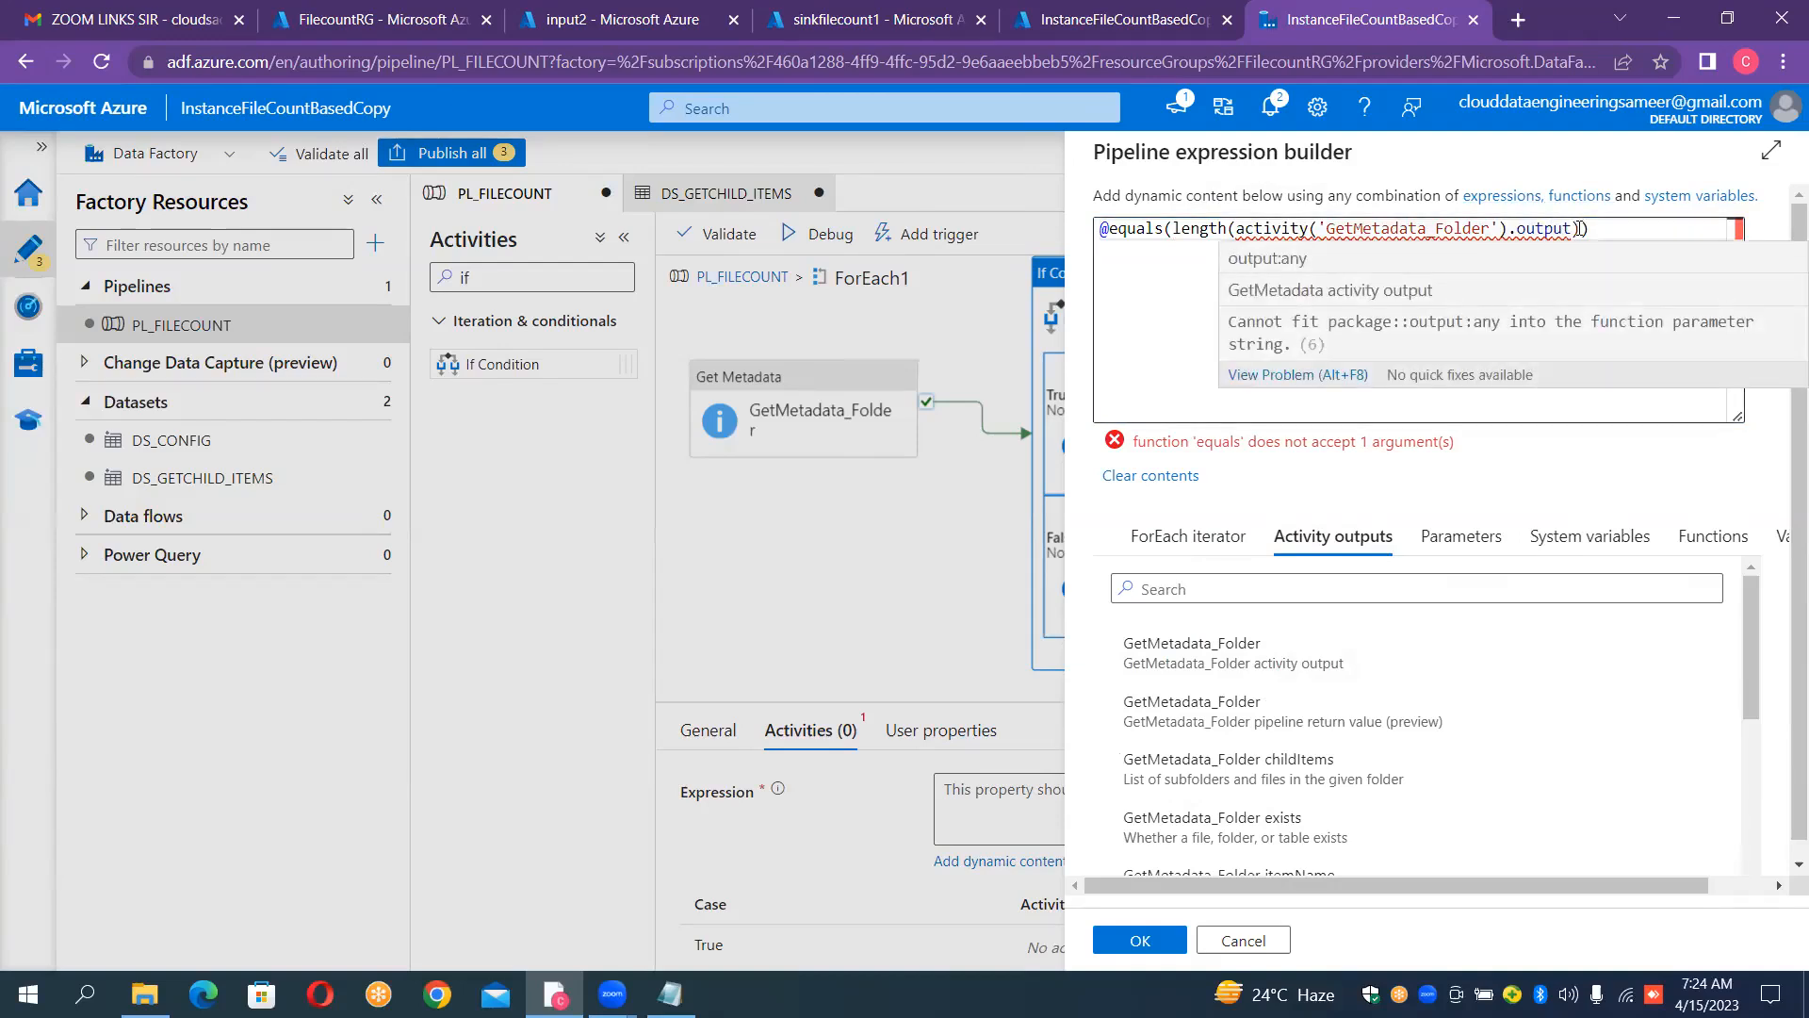
{"action": "type", "text": "."}
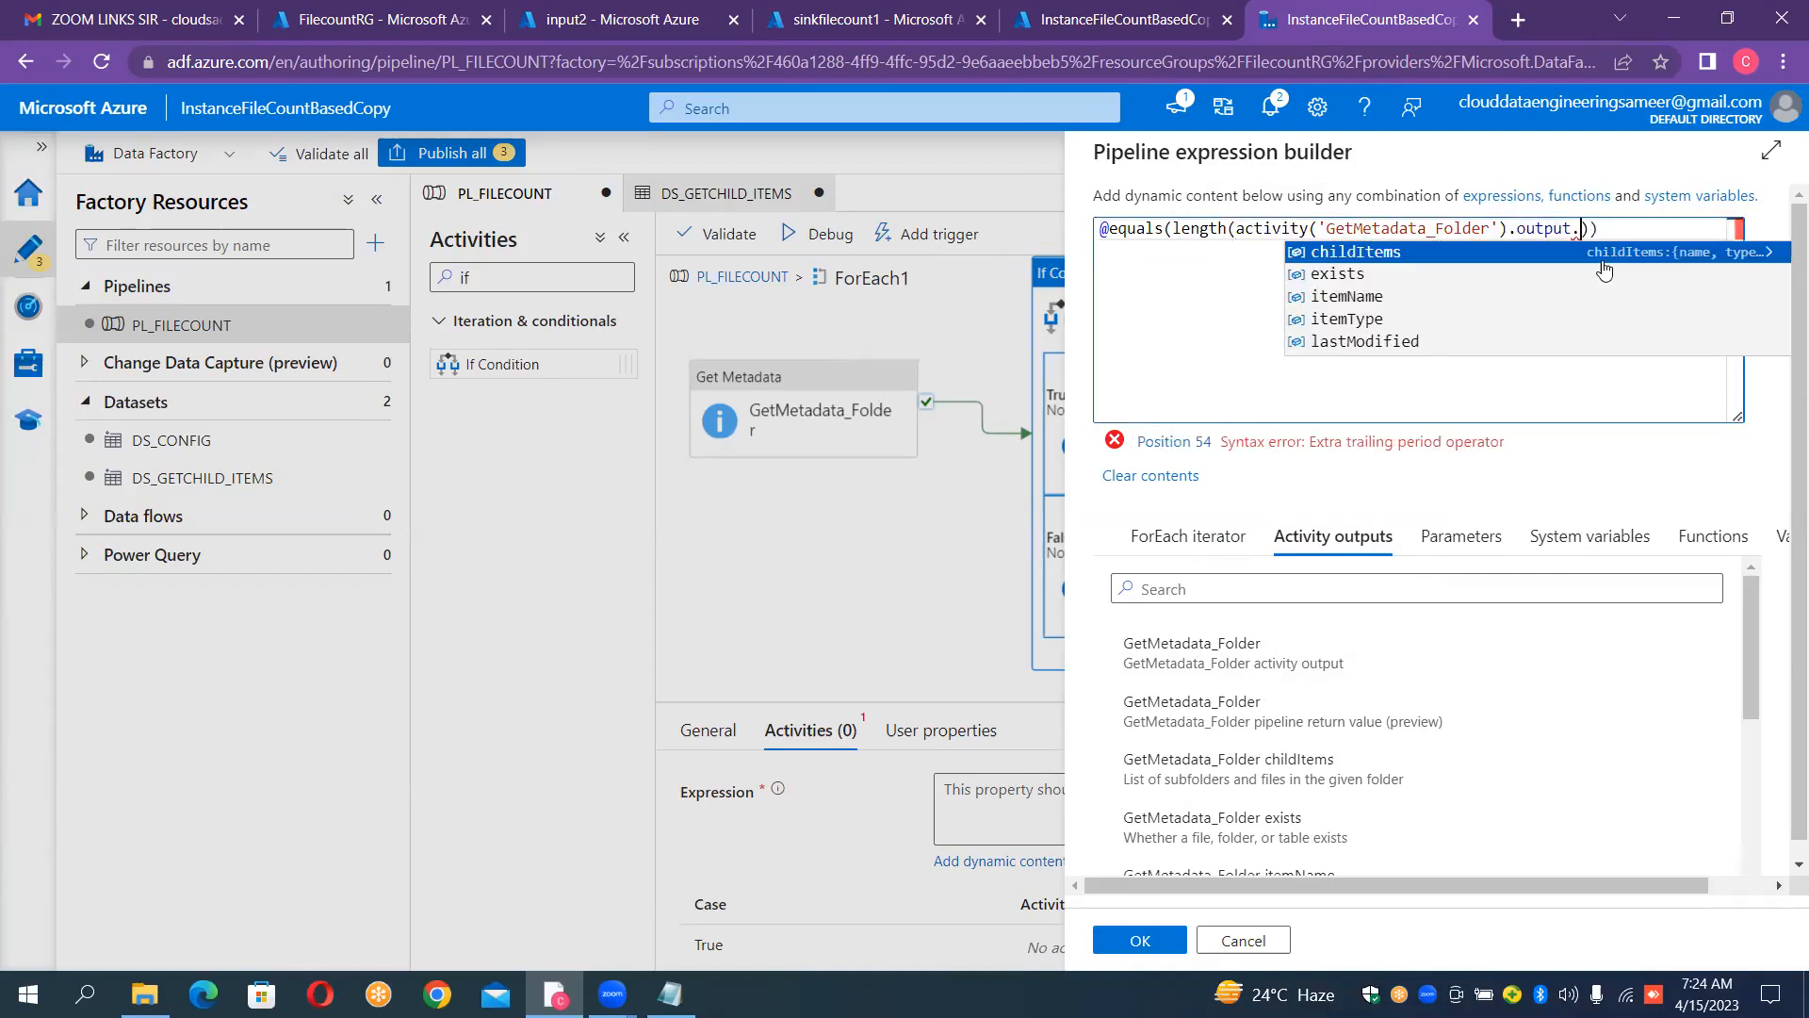
{"action": "left_click", "coordinate": [1439, 261]}
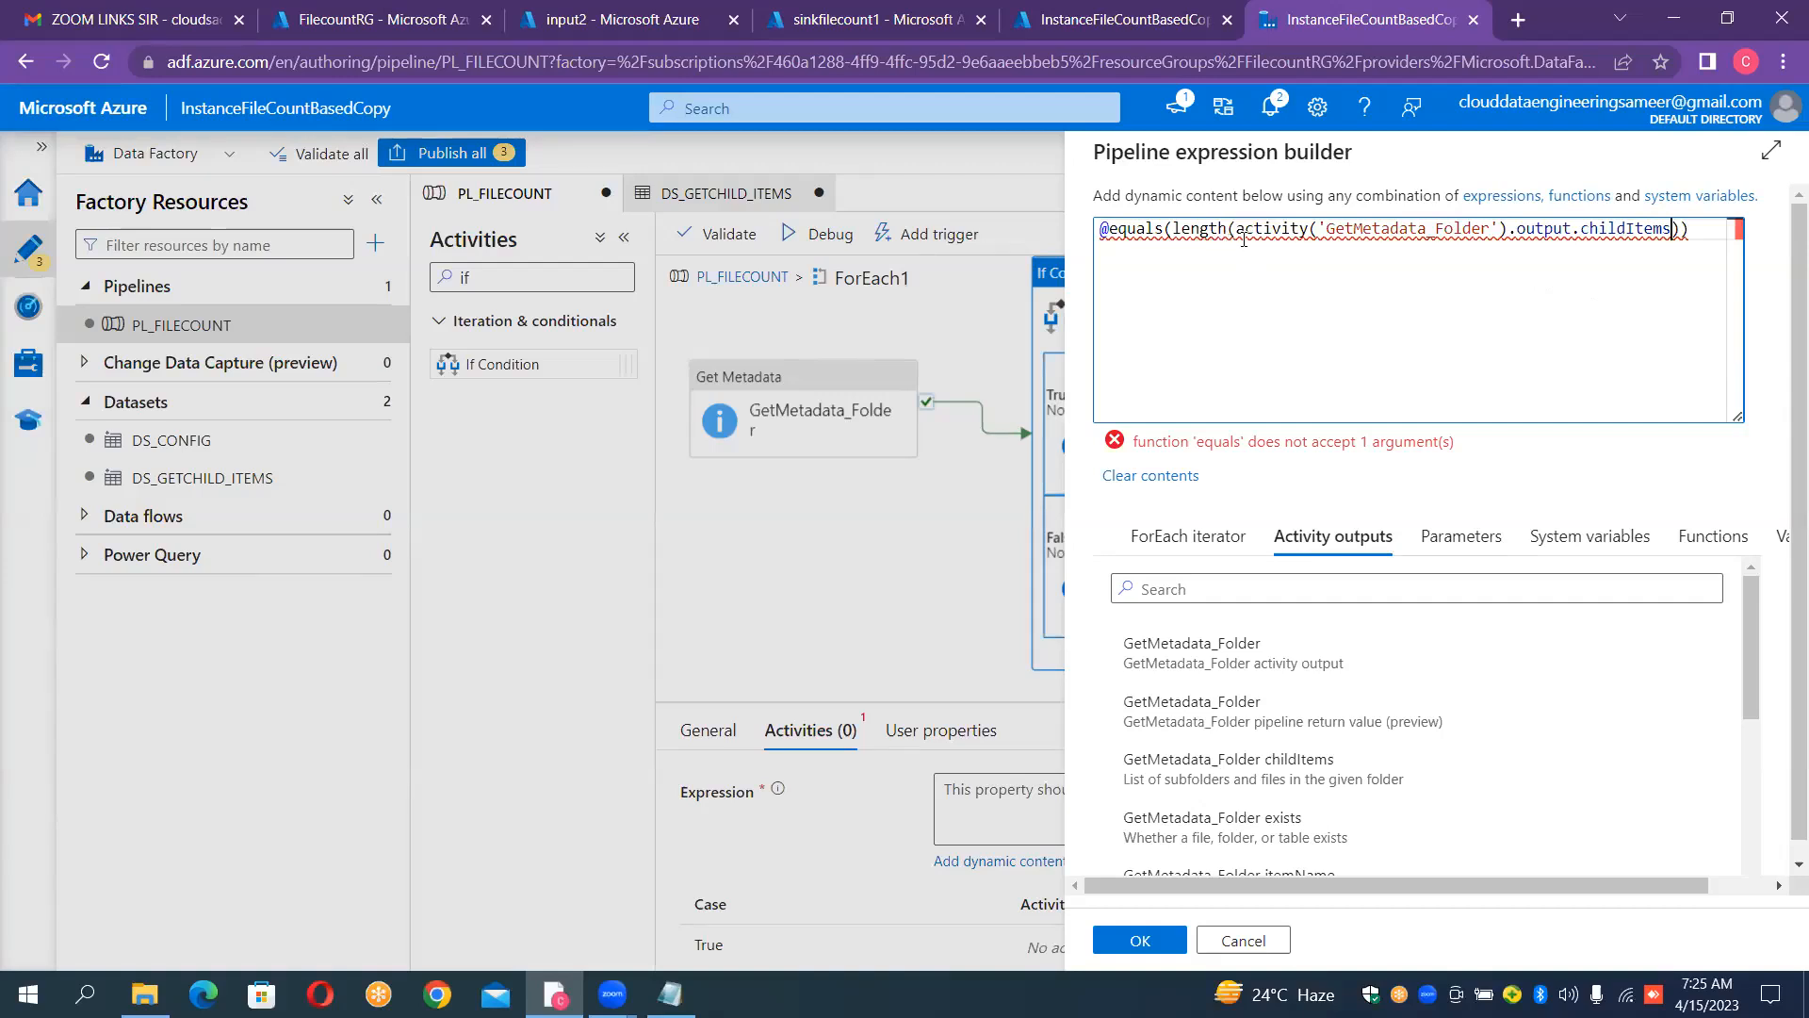
Step: Complete the equals expression with 0 as its second argument on a new line and close the parenthesis
{"action": "mouse_move", "coordinate": [1329, 237]}
{"action": "key", "text": "BackSpace"}
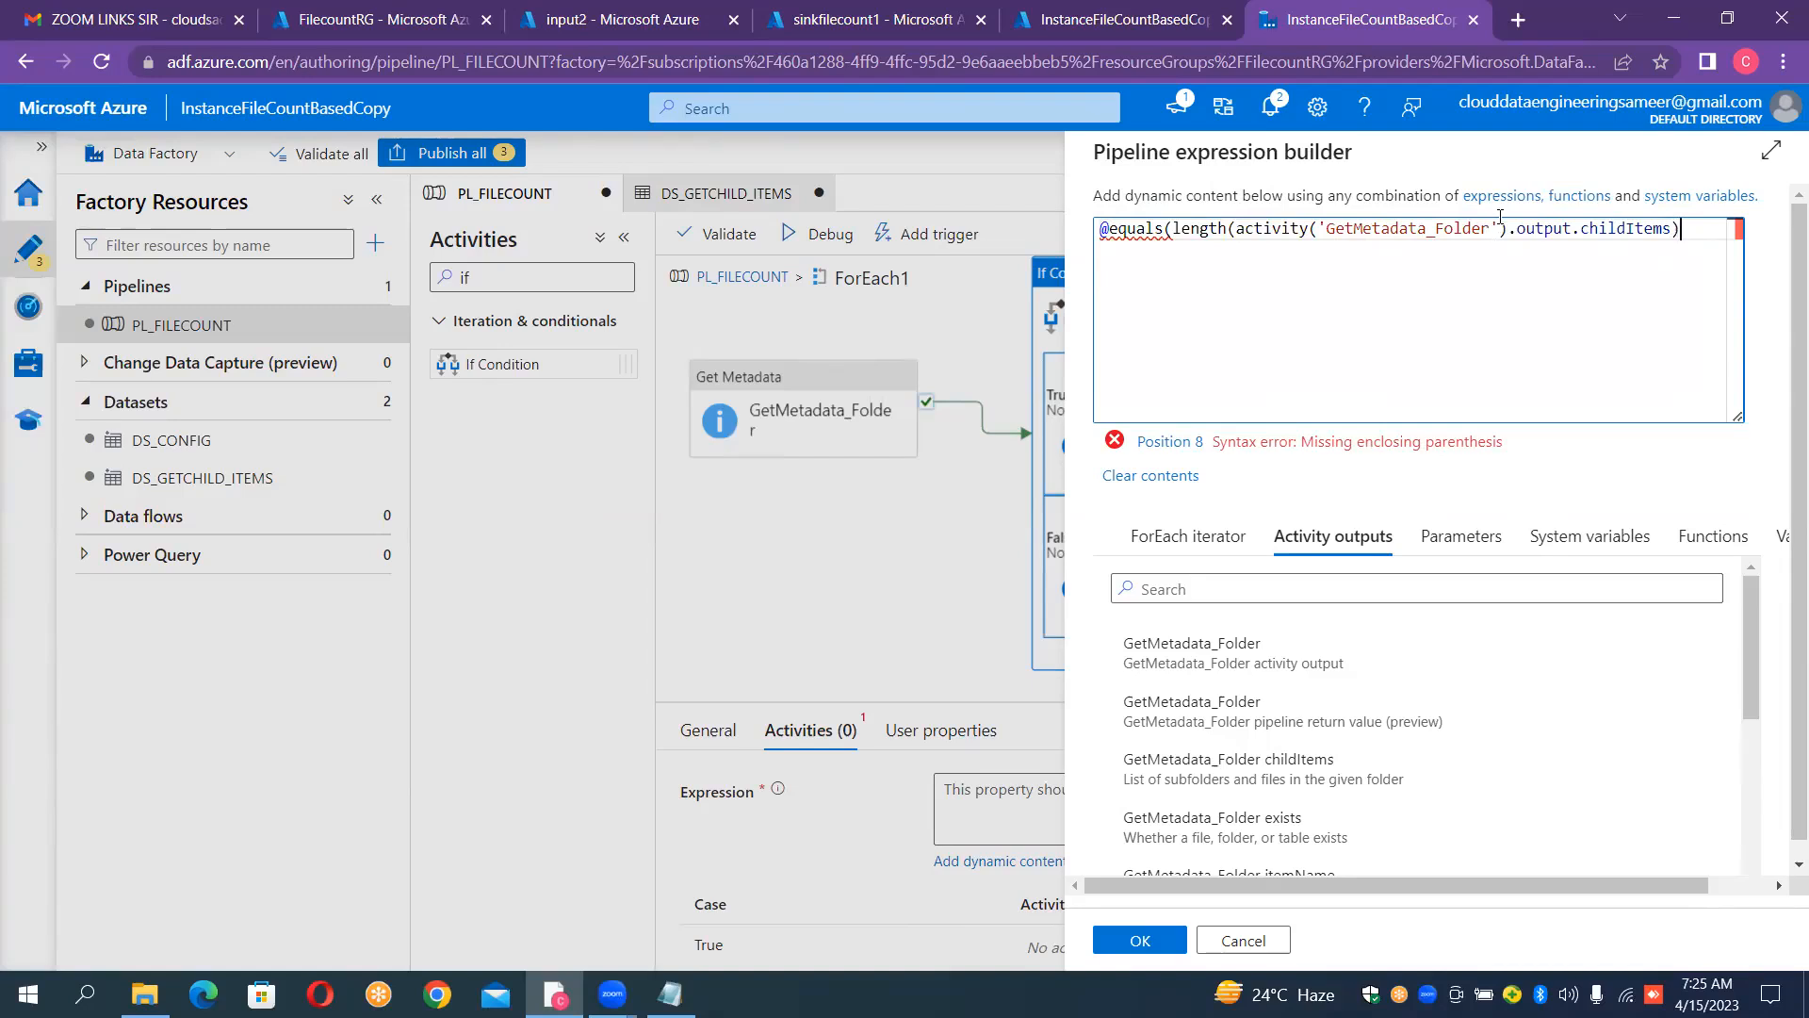
{"action": "type", "text": ","}
{"action": "key", "text": "Return"}
{"action": "type", "text": "0"}
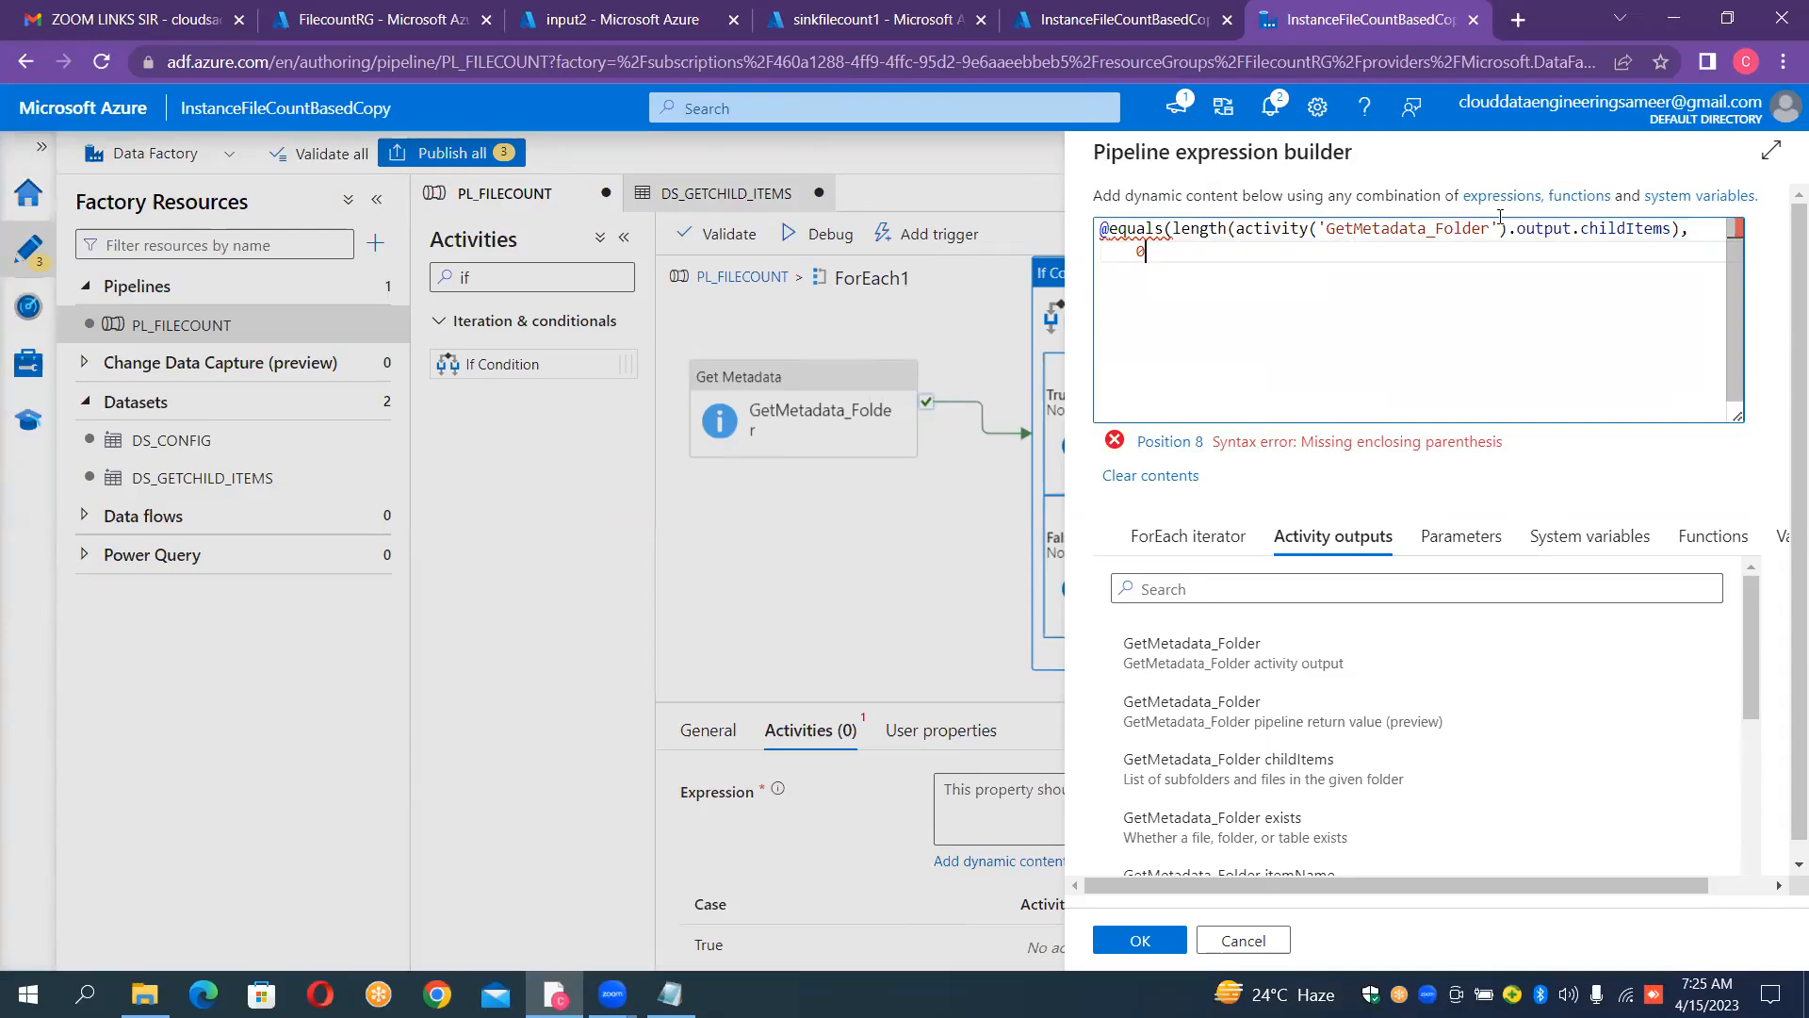
{"action": "type", "text": ")"}
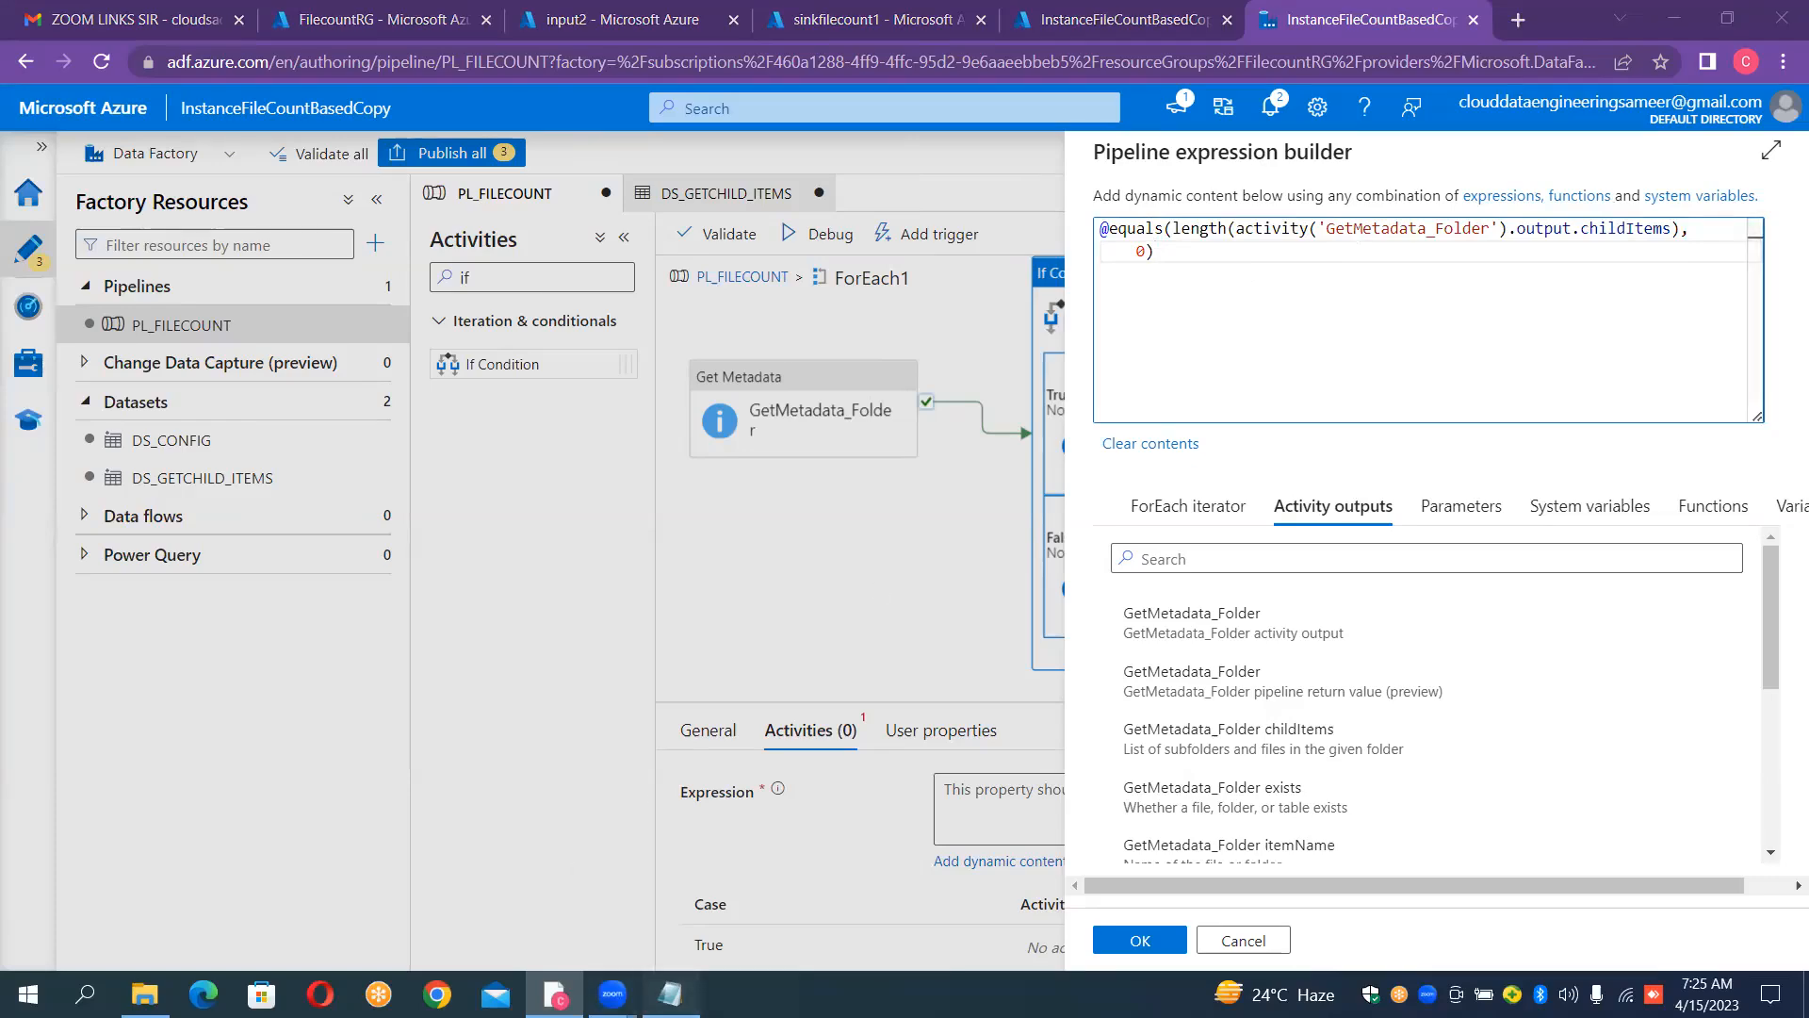
Step: Switch to Notepad and review the equal(length(...),0) cases for input1, input2 and input3 to see which outcome means copy
{"action": "left_click", "coordinate": [670, 994]}
{"action": "key", "text": "Home"}
{"action": "key", "text": "Up"}
{"action": "key", "text": "Up"}
{"action": "key", "text": "Up"}
{"action": "key", "text": "Up"}
{"action": "key", "text": "Up"}
{"action": "key", "text": "Up"}
{"action": "key", "text": "Up"}
{"action": "key", "text": "Up"}
{"action": "key", "text": "Up"}
{"action": "key", "text": "Up"}
{"action": "key", "text": "Up"}
{"action": "key", "text": "Up"}
{"action": "key", "text": "Up"}
{"action": "key", "text": "Up"}
{"action": "key", "text": "Up"}
{"action": "key", "text": "Up"}
{"action": "key", "text": "Up"}
{"action": "key", "text": "Up"}
{"action": "key", "text": "Up"}
{"action": "key", "text": "Up"}
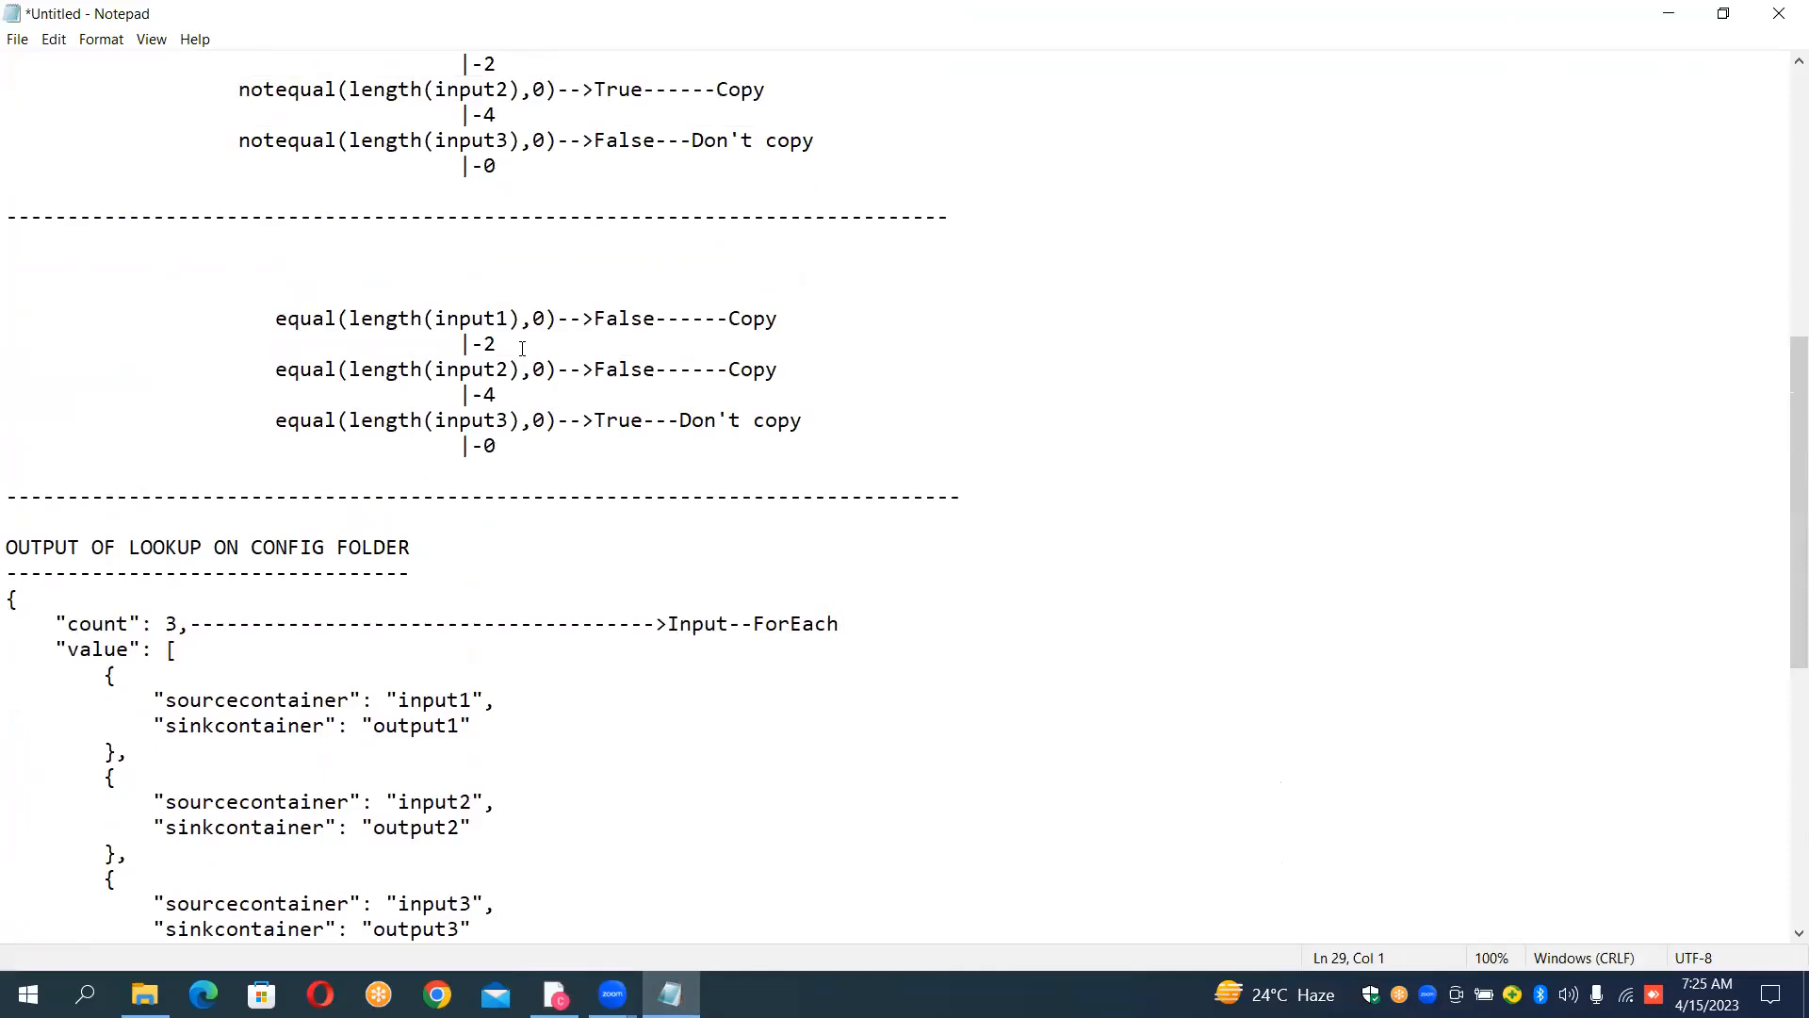
{"action": "left_click_drag", "start_coordinate": [284, 320], "coordinate": [471, 290]}
{"action": "left_click", "coordinate": [471, 289]}
{"action": "key", "text": "Up"}
{"action": "key", "text": "Up"}
{"action": "key", "text": "Up"}
{"action": "key", "text": "Up"}
{"action": "key", "text": "Up"}
{"action": "key", "text": "Up"}
{"action": "key", "text": "Up"}
{"action": "key", "text": "Up"}
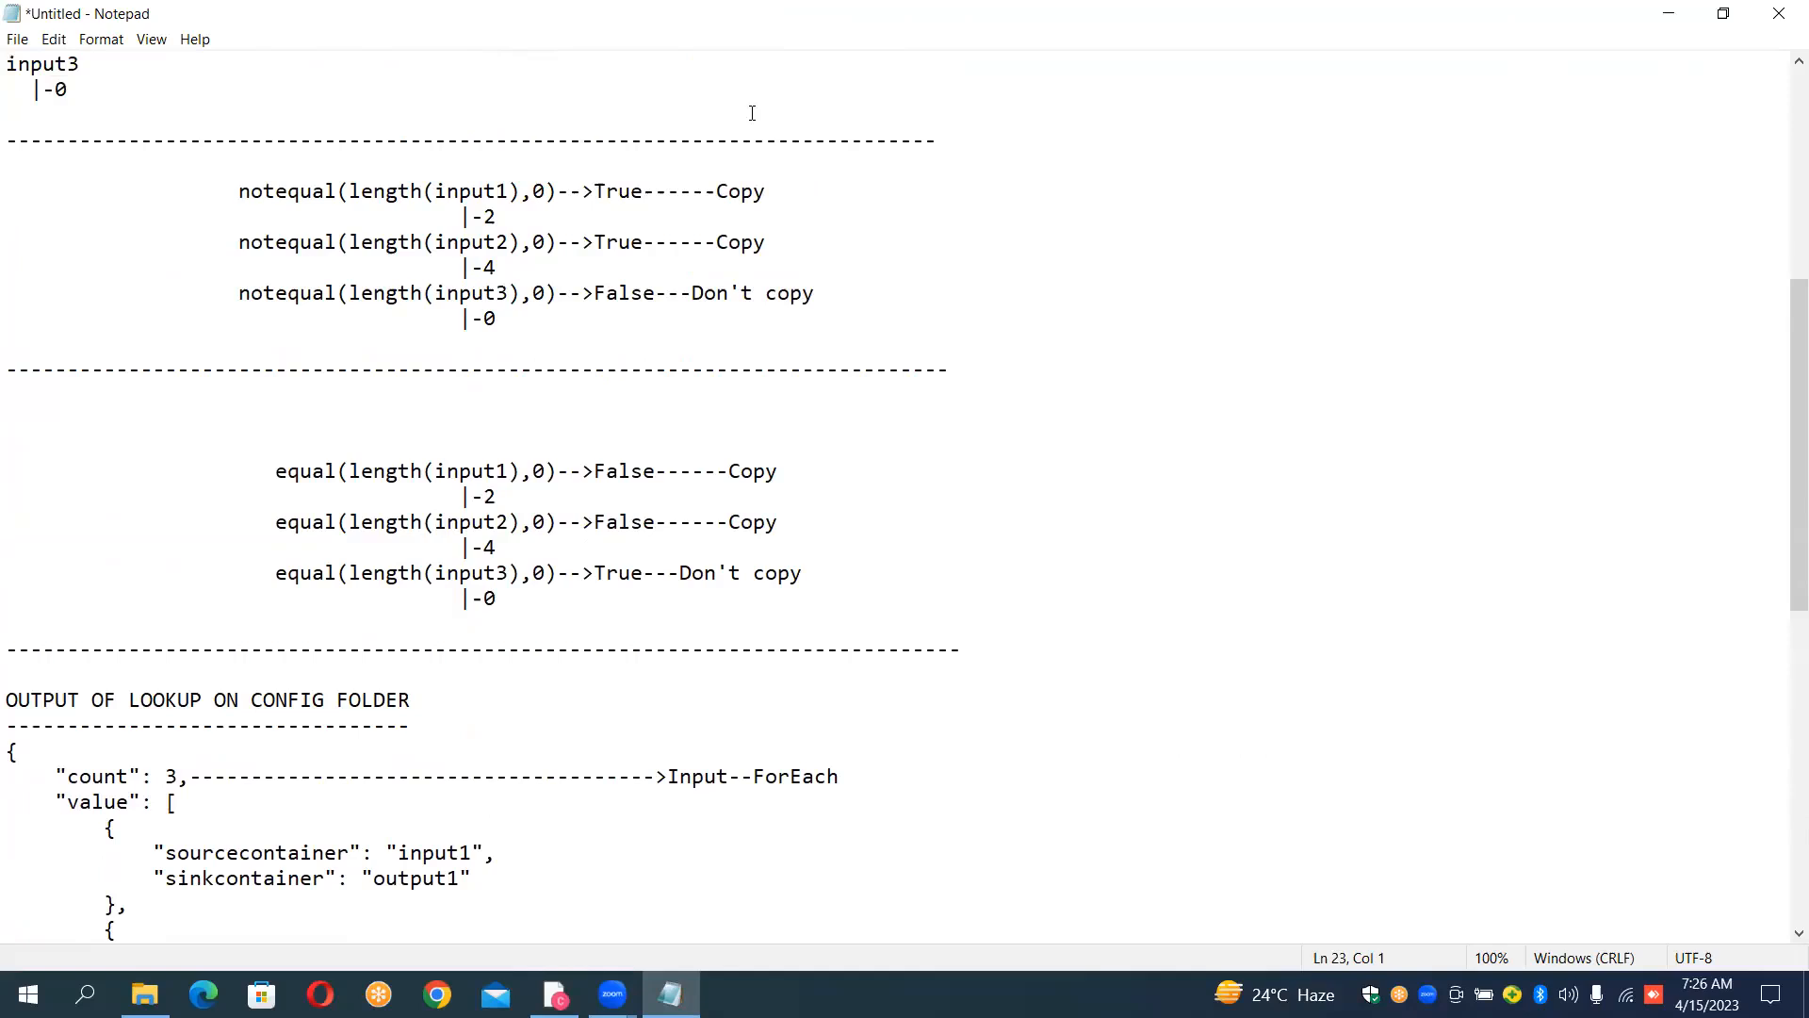
{"action": "left_click_drag", "start_coordinate": [276, 471], "coordinate": [520, 603]}
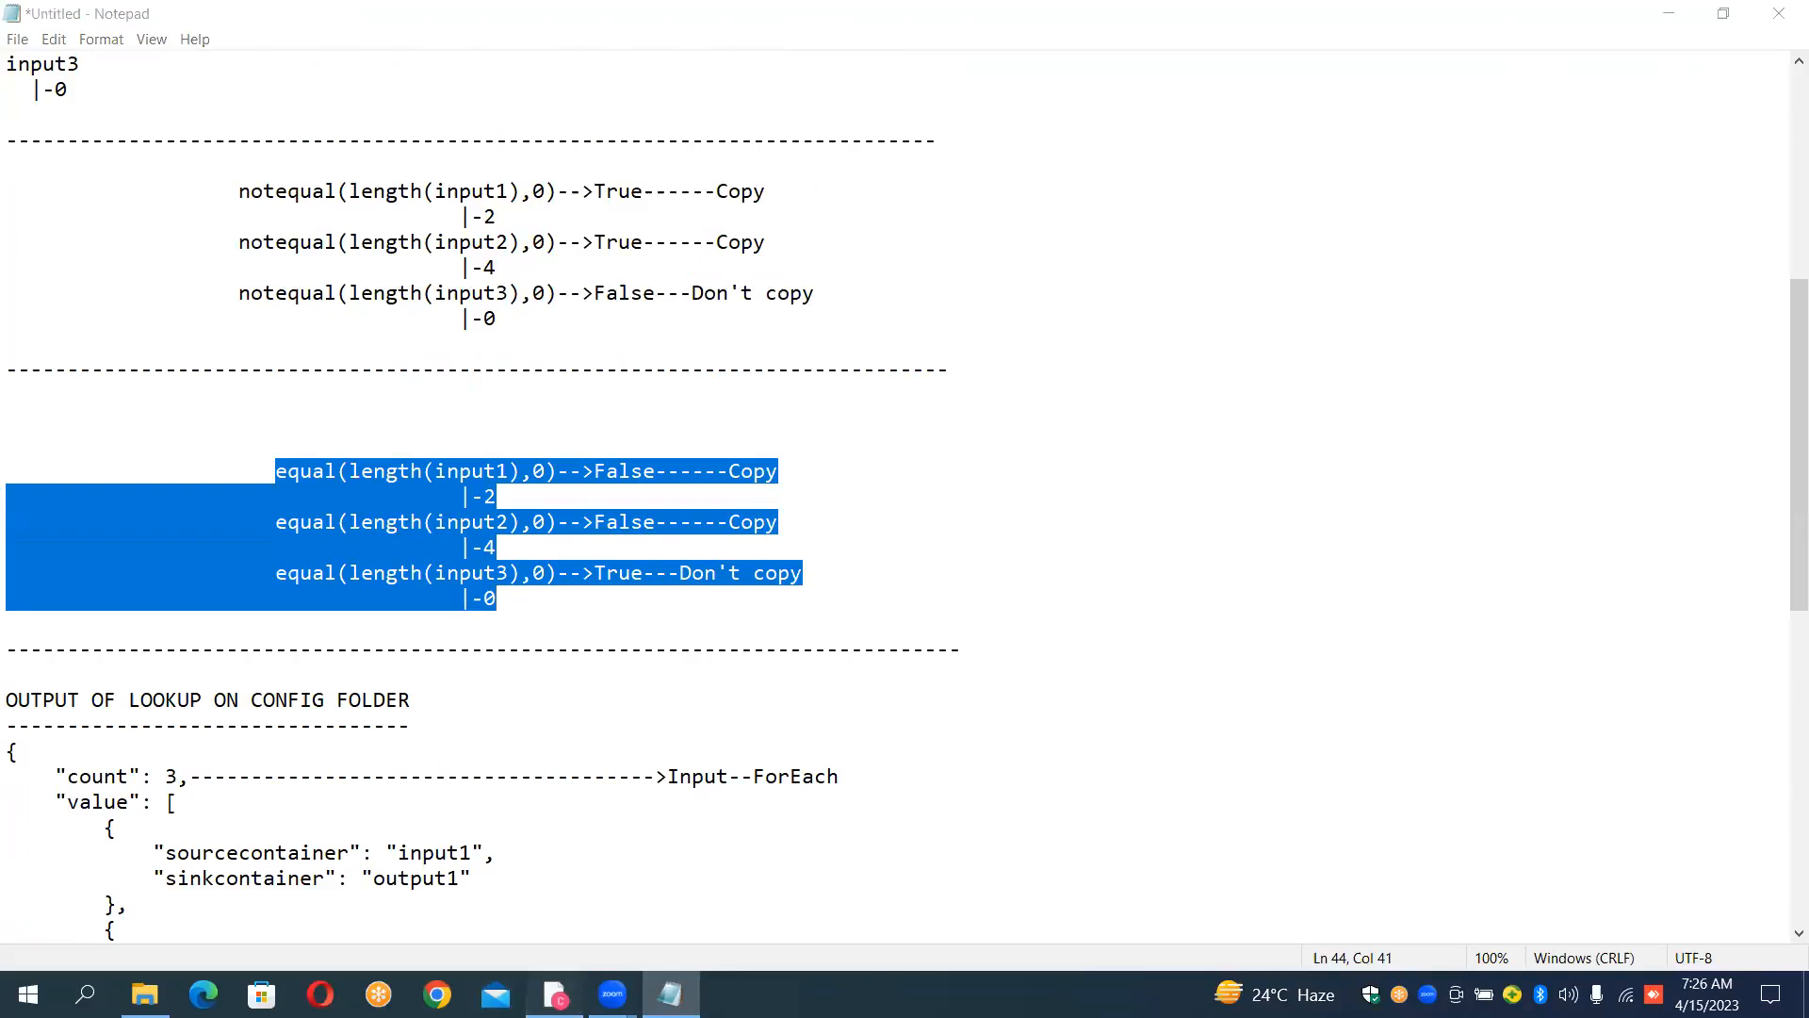
Step: Return to Data Factory, apply the If Condition expression and open If Condition1's False activities
{"action": "left_click", "coordinate": [555, 995]}
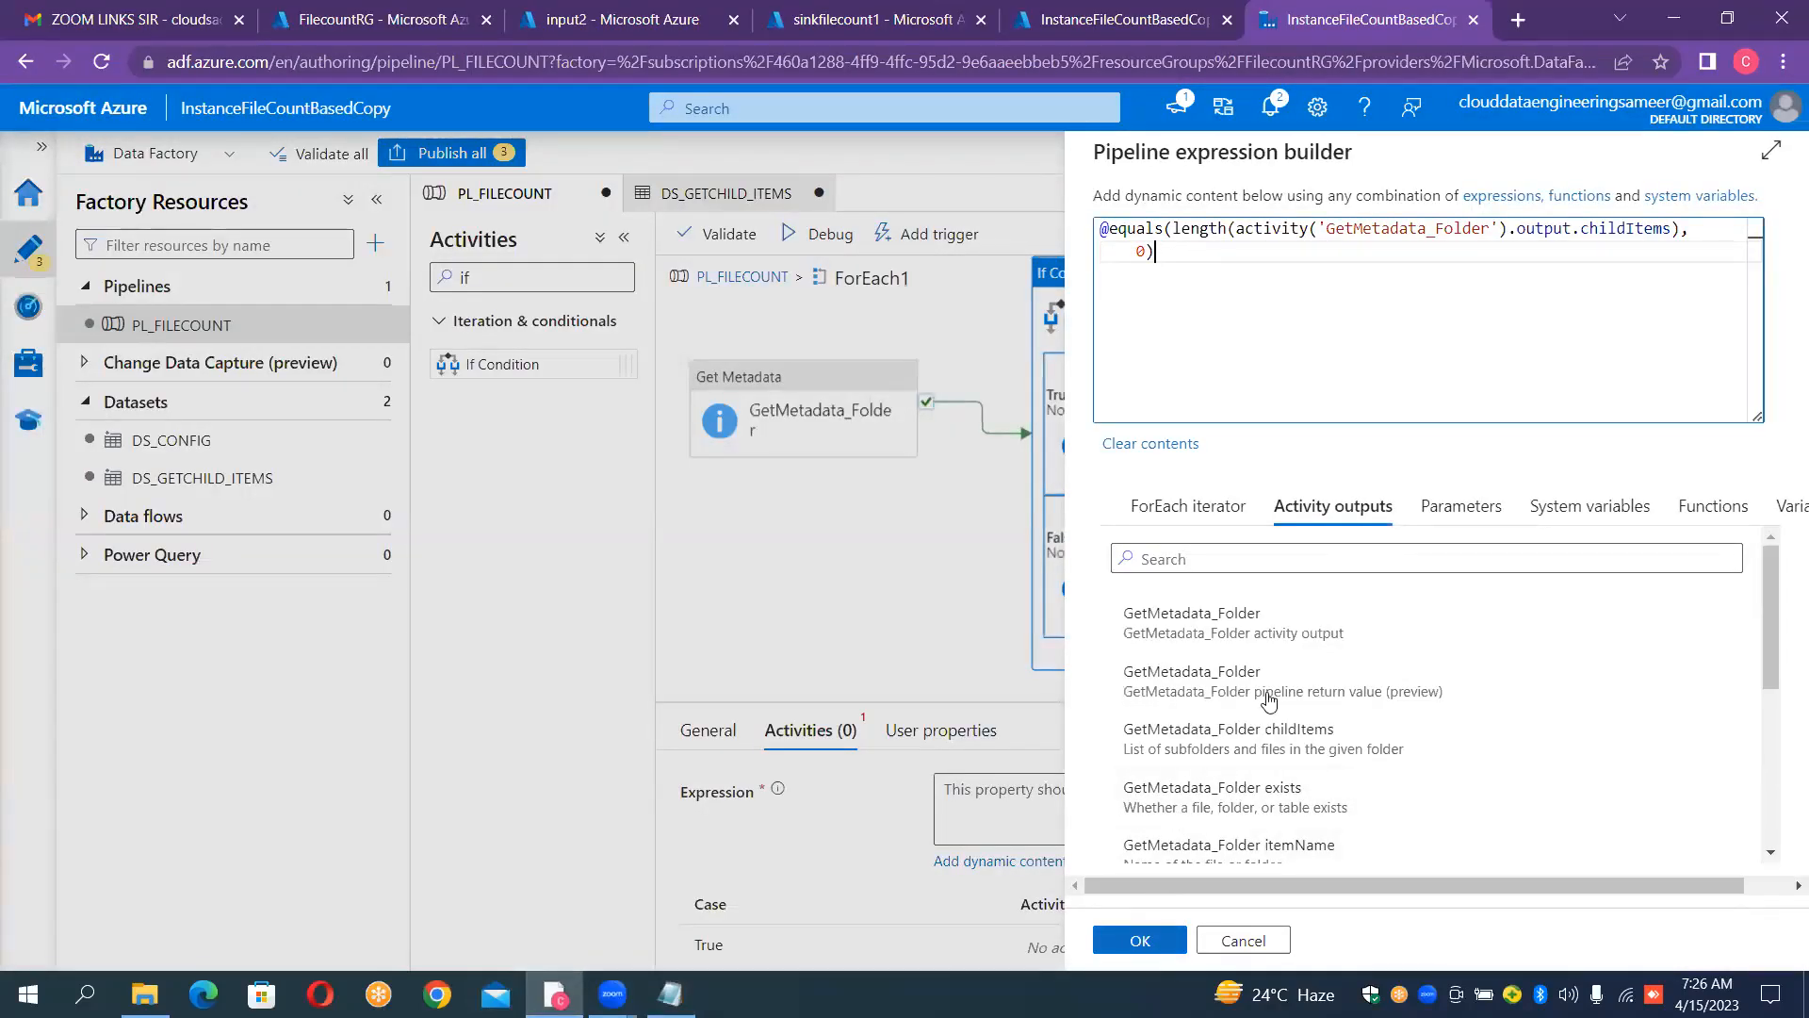
{"action": "left_click", "coordinate": [1150, 939]}
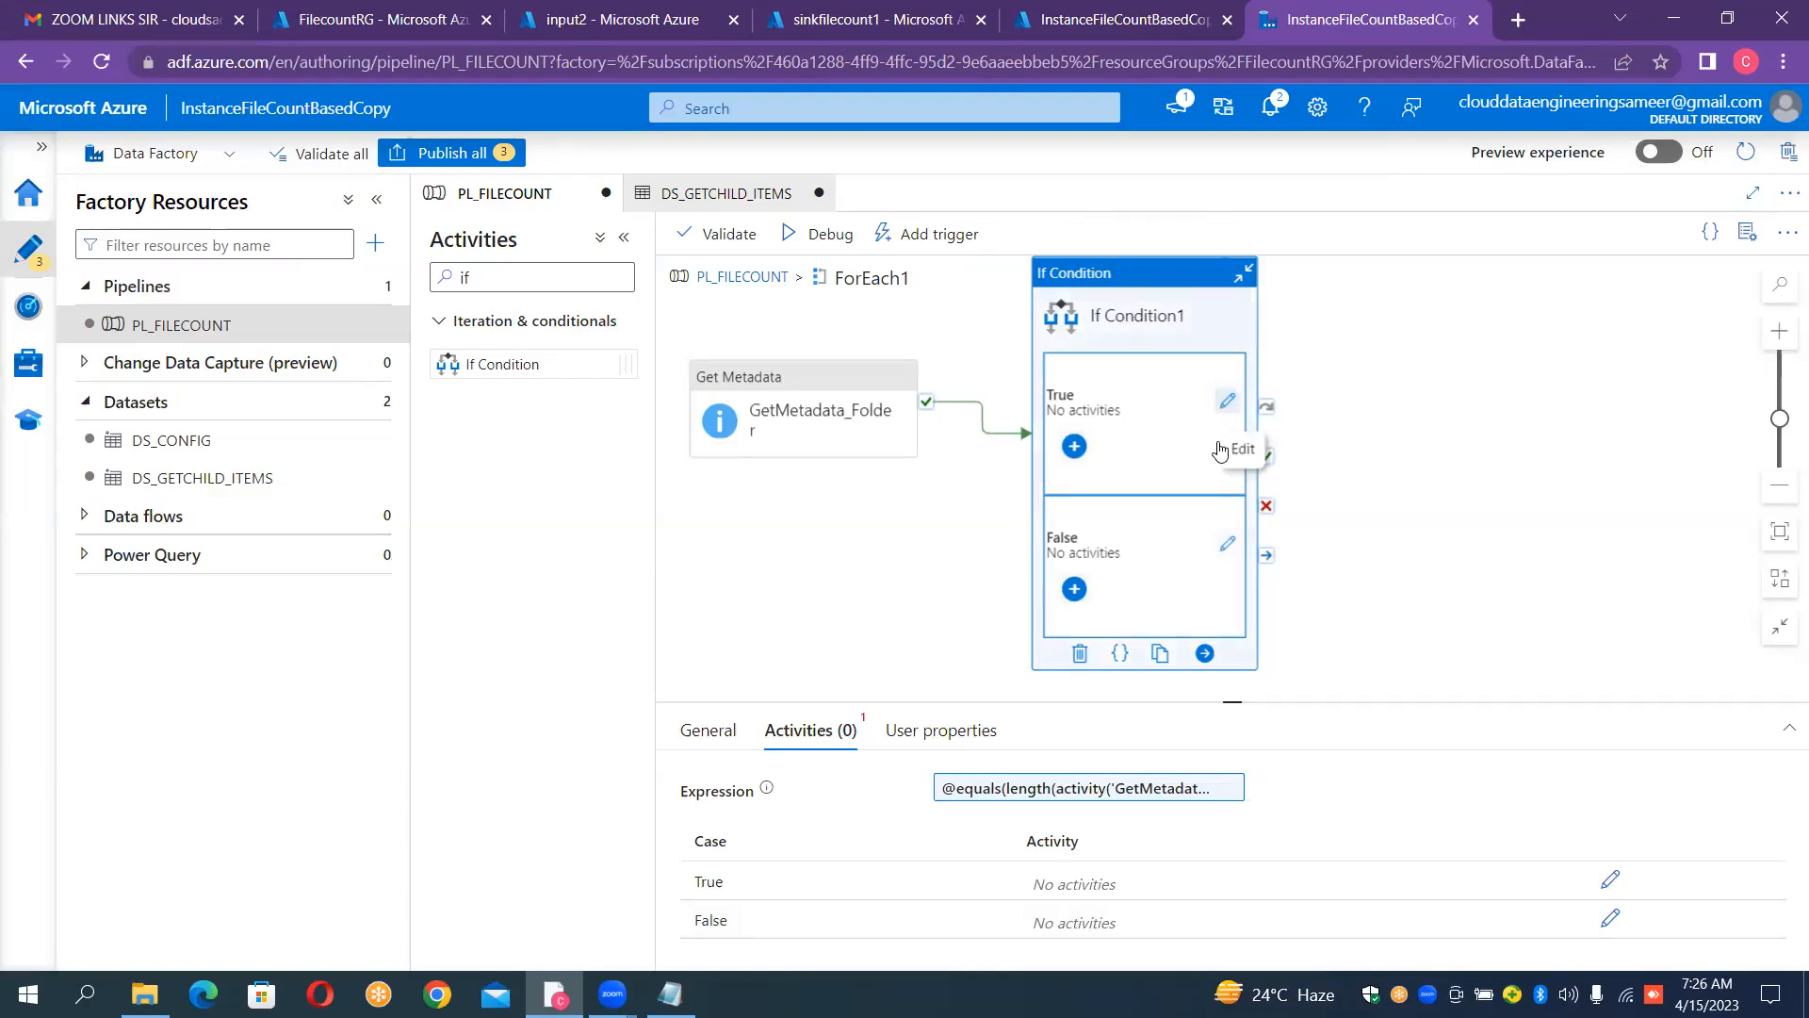
{"action": "left_click", "coordinate": [1229, 546]}
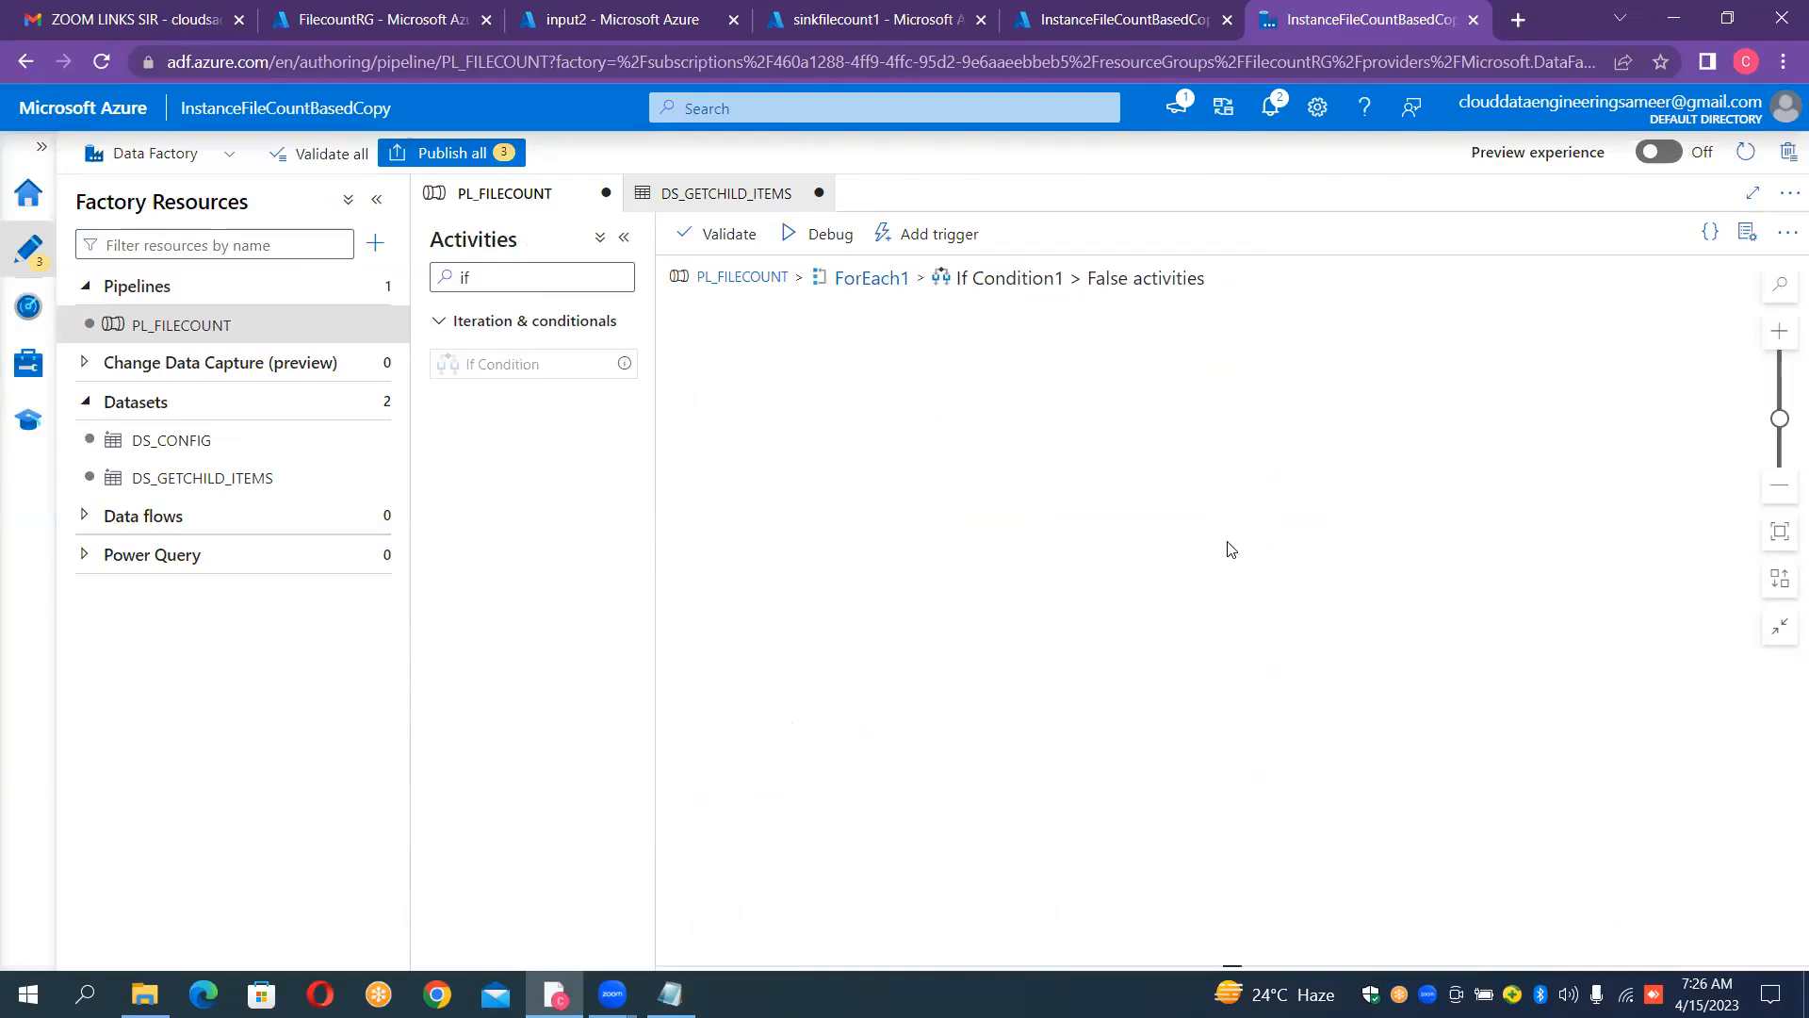
Step: Find the Copy data activity with "copy" and add it to the False activities canvas
{"action": "left_click", "coordinate": [570, 278]}
{"action": "key", "text": "BackSpace"}
{"action": "key", "text": "BackSpace"}
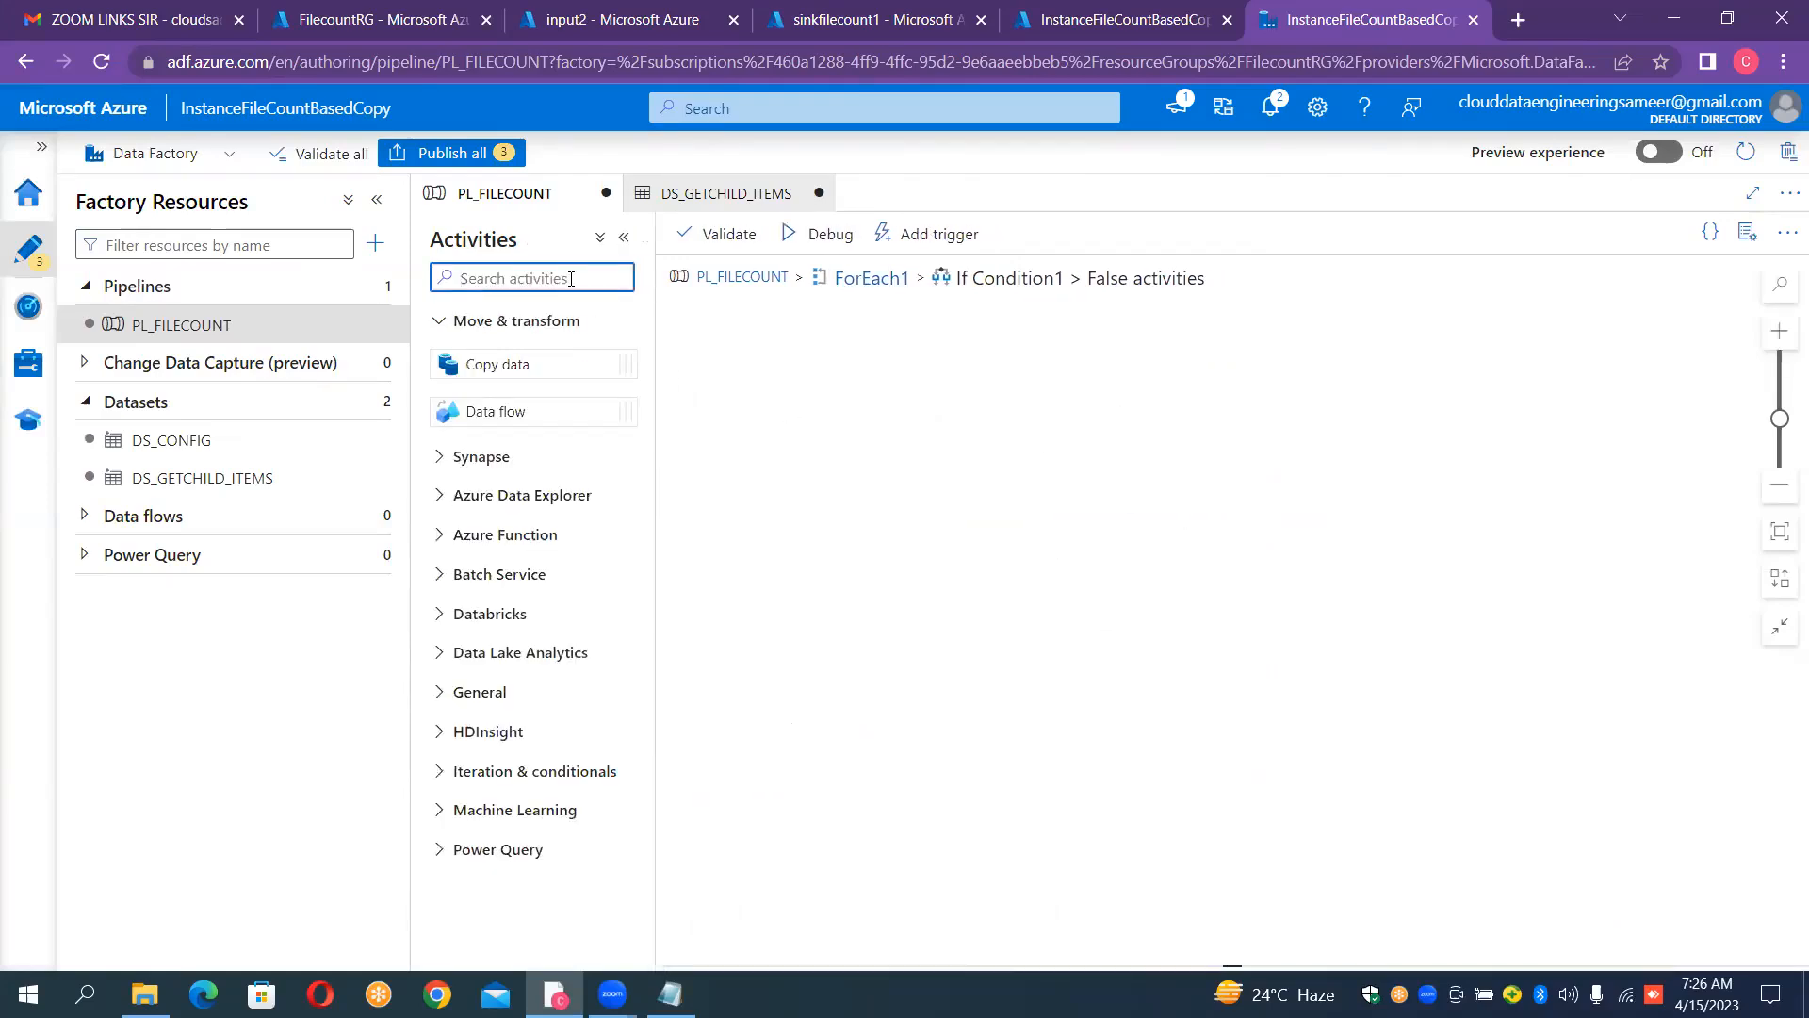
{"action": "type", "text": "copy"}
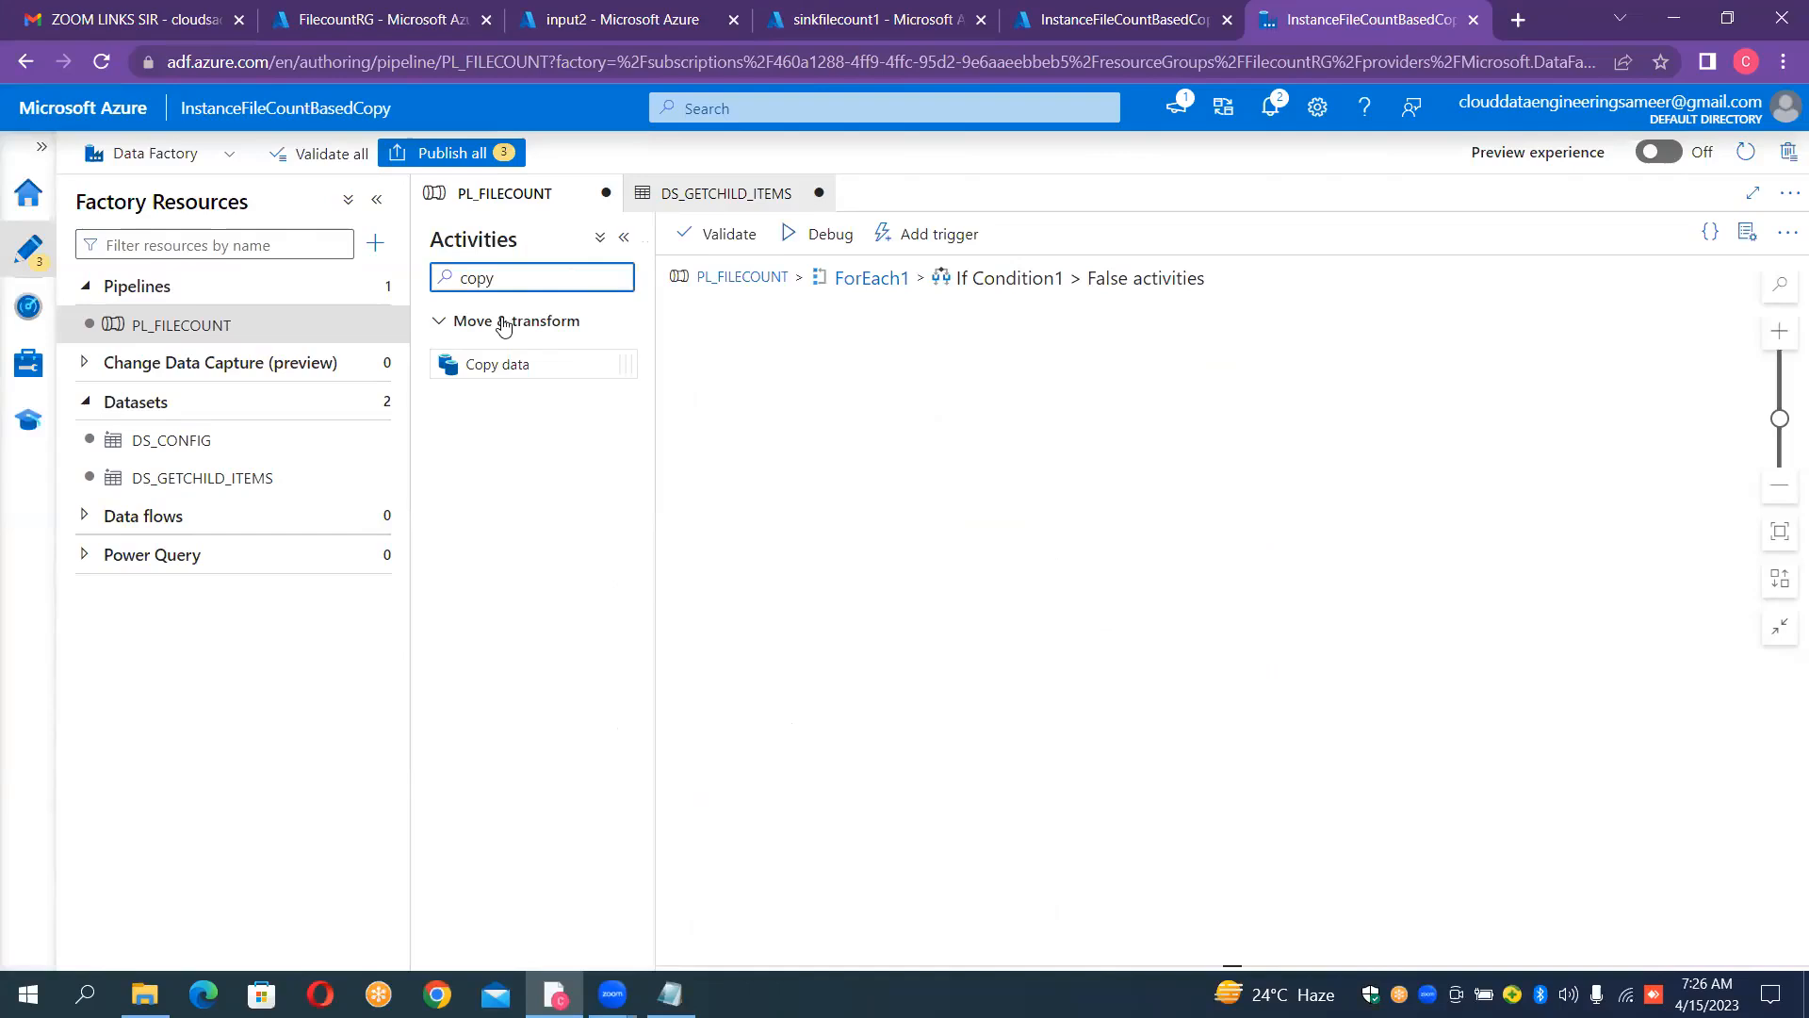
{"action": "left_click_drag", "start_coordinate": [509, 359], "coordinate": [793, 378]}
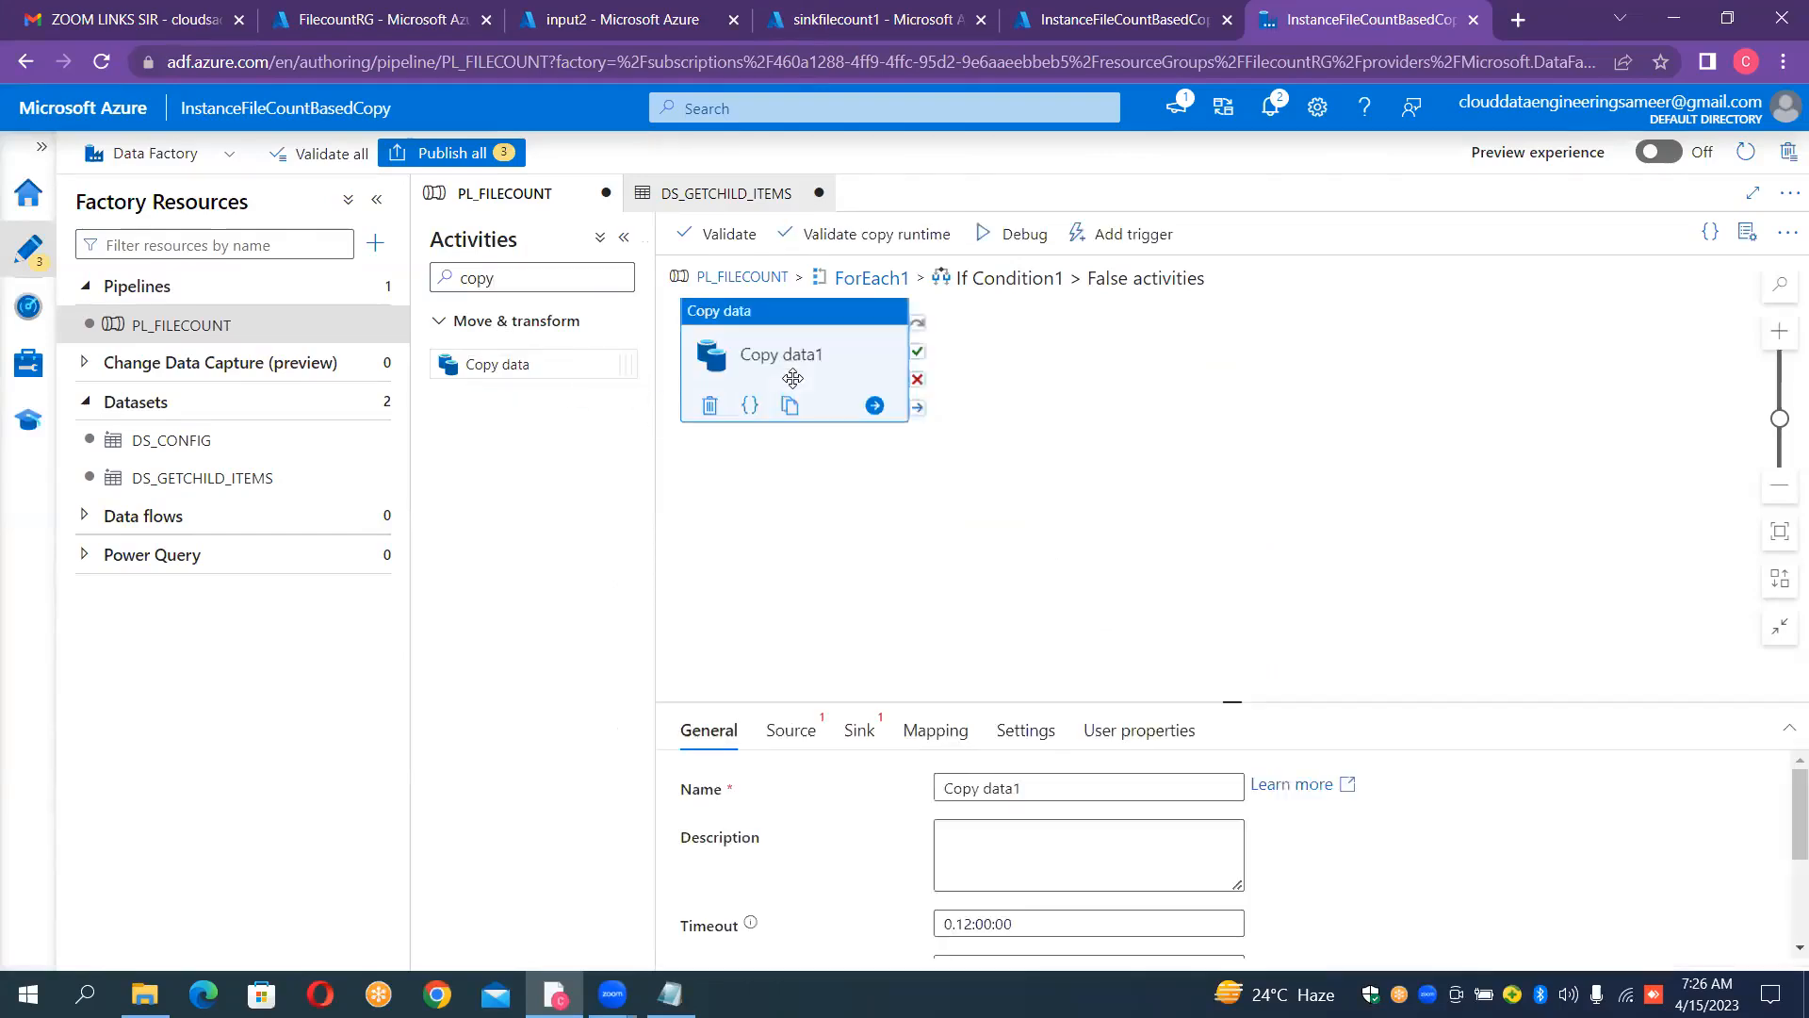
Step: Start a new source dataset for the Copy data activity using Azure Data Lake Storage Gen2 and the DelimitedText format
{"action": "left_click", "coordinate": [796, 738]}
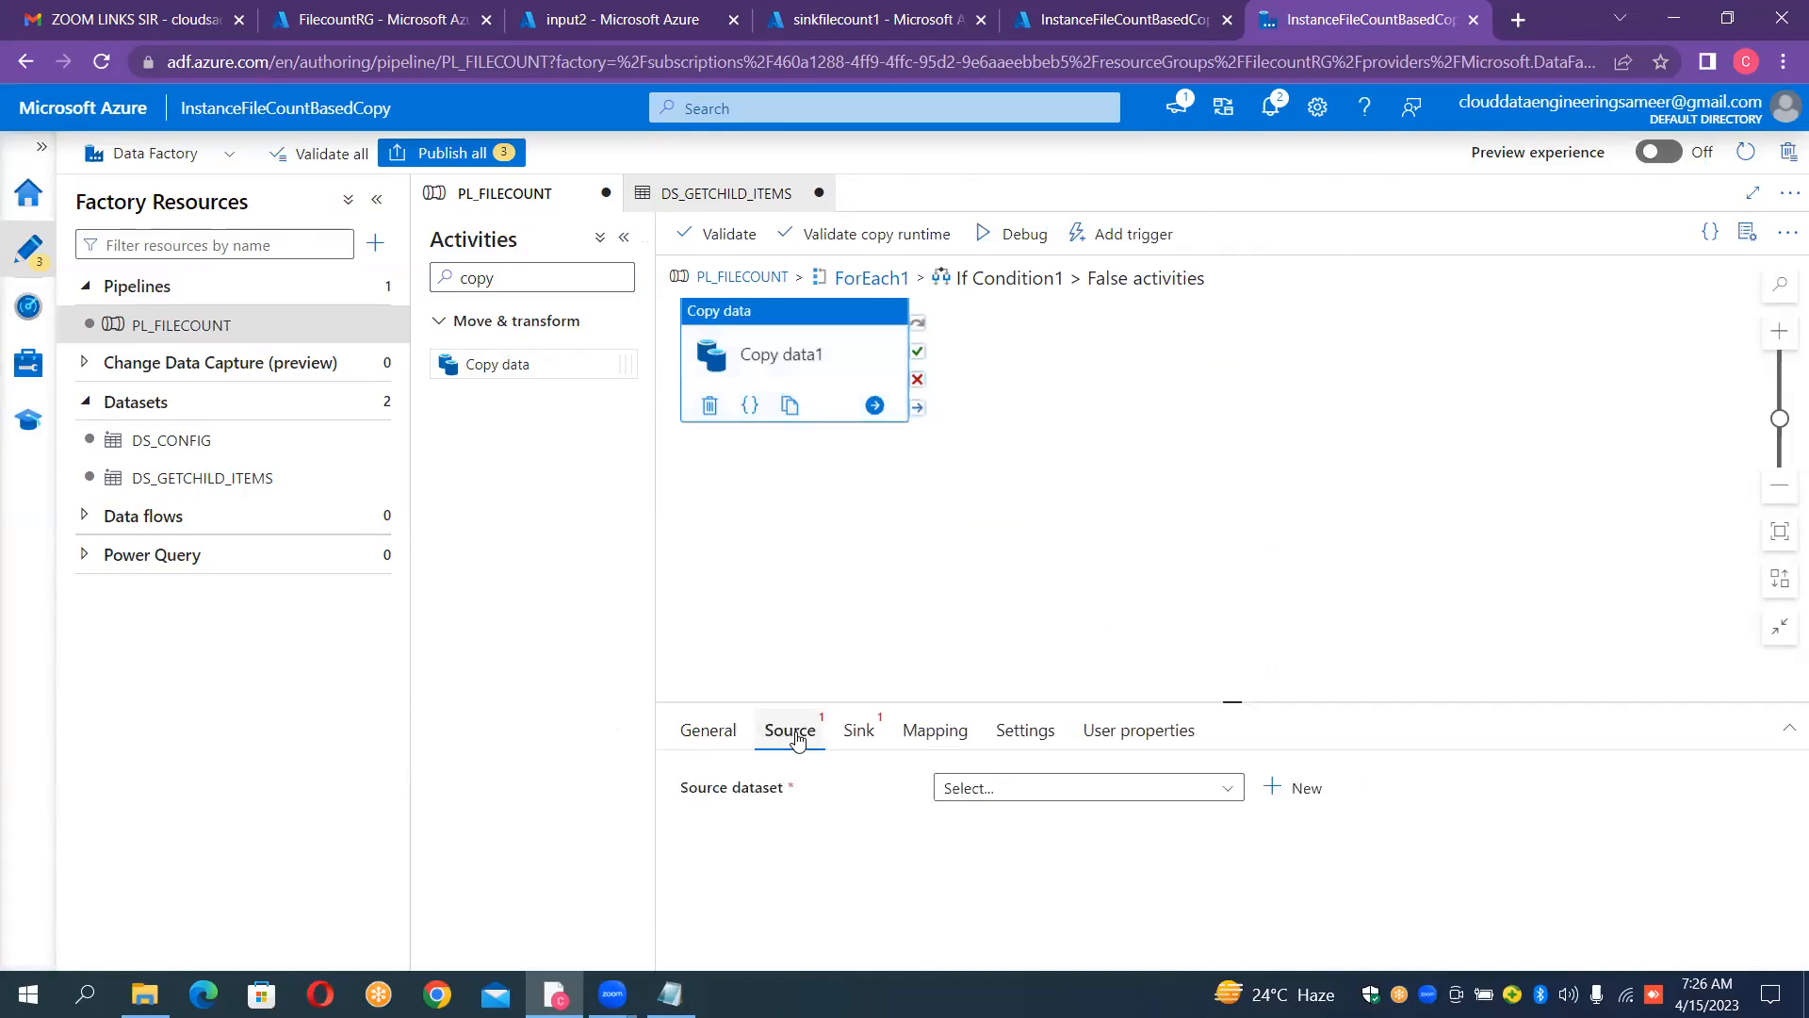
{"action": "left_click", "coordinate": [1274, 790]}
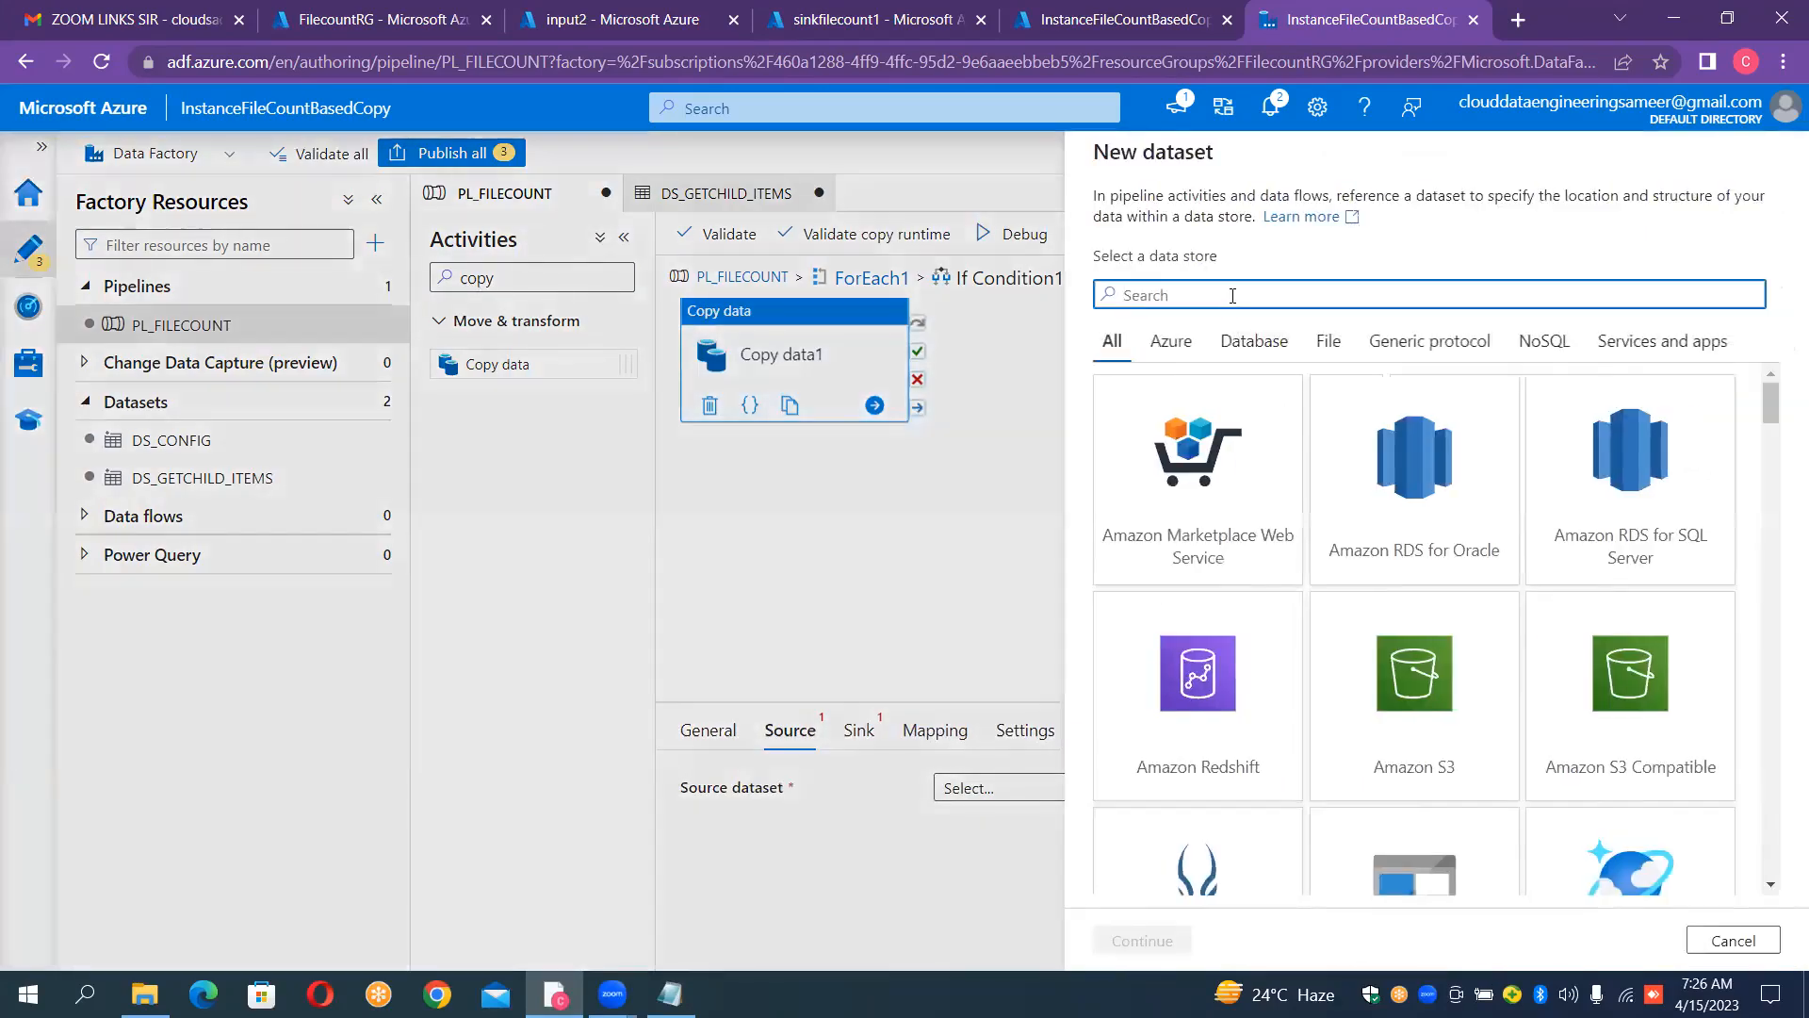
{"action": "type", "text": "2"}
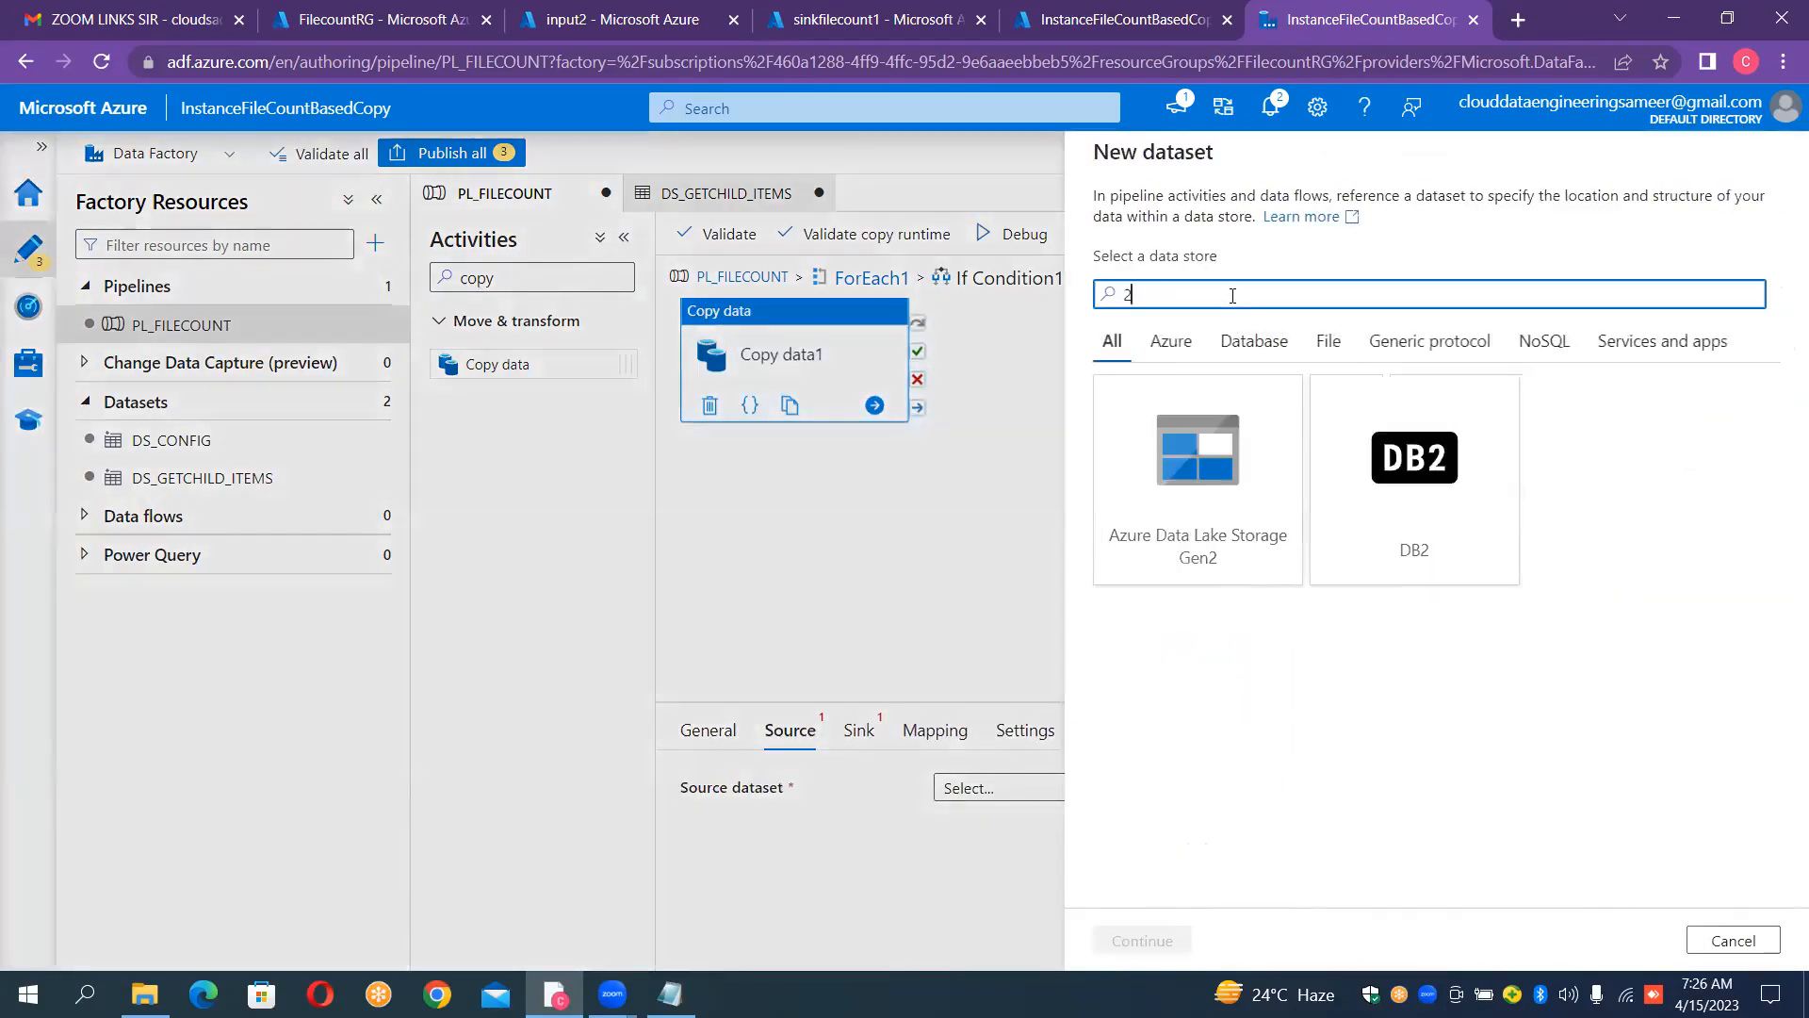
{"action": "double_click", "coordinate": [1234, 513]}
{"action": "double_click", "coordinate": [1234, 513]}
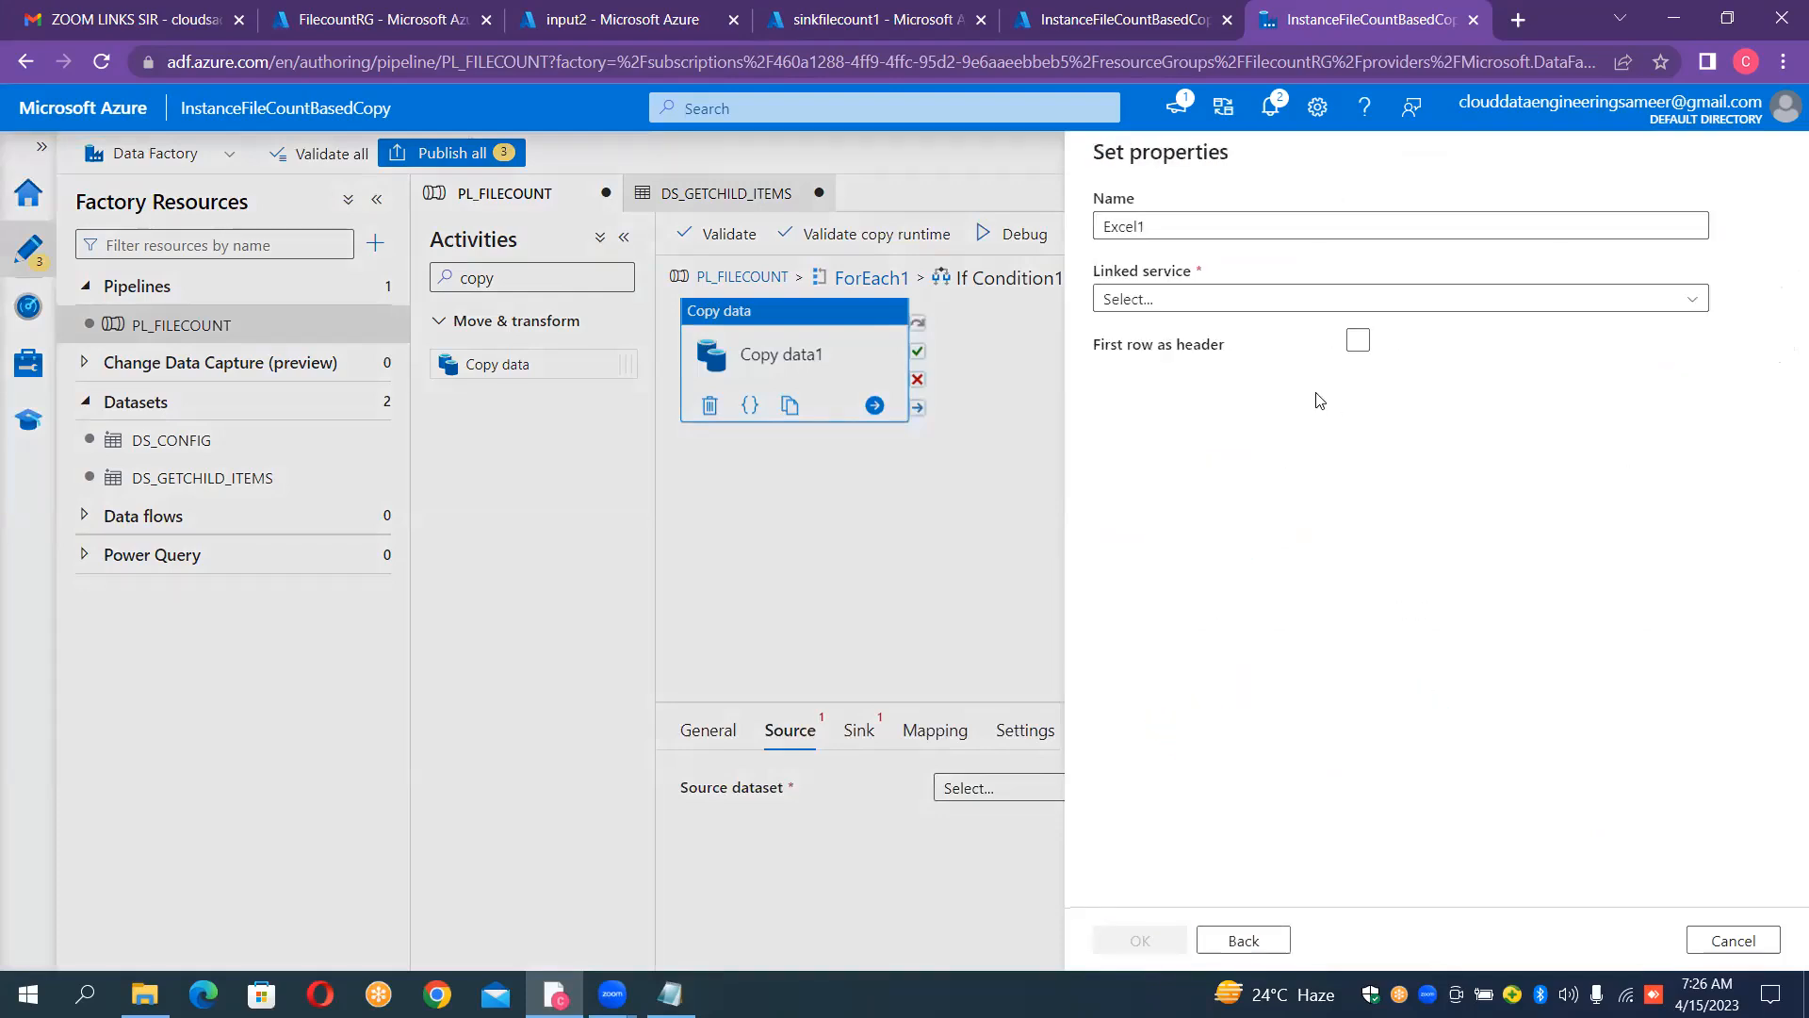
{"action": "left_click", "coordinate": [1255, 939]}
{"action": "double_click", "coordinate": [1647, 375]}
Step: Name the new source dataset DS_SOURCE
{"action": "left_click", "coordinate": [1360, 224]}
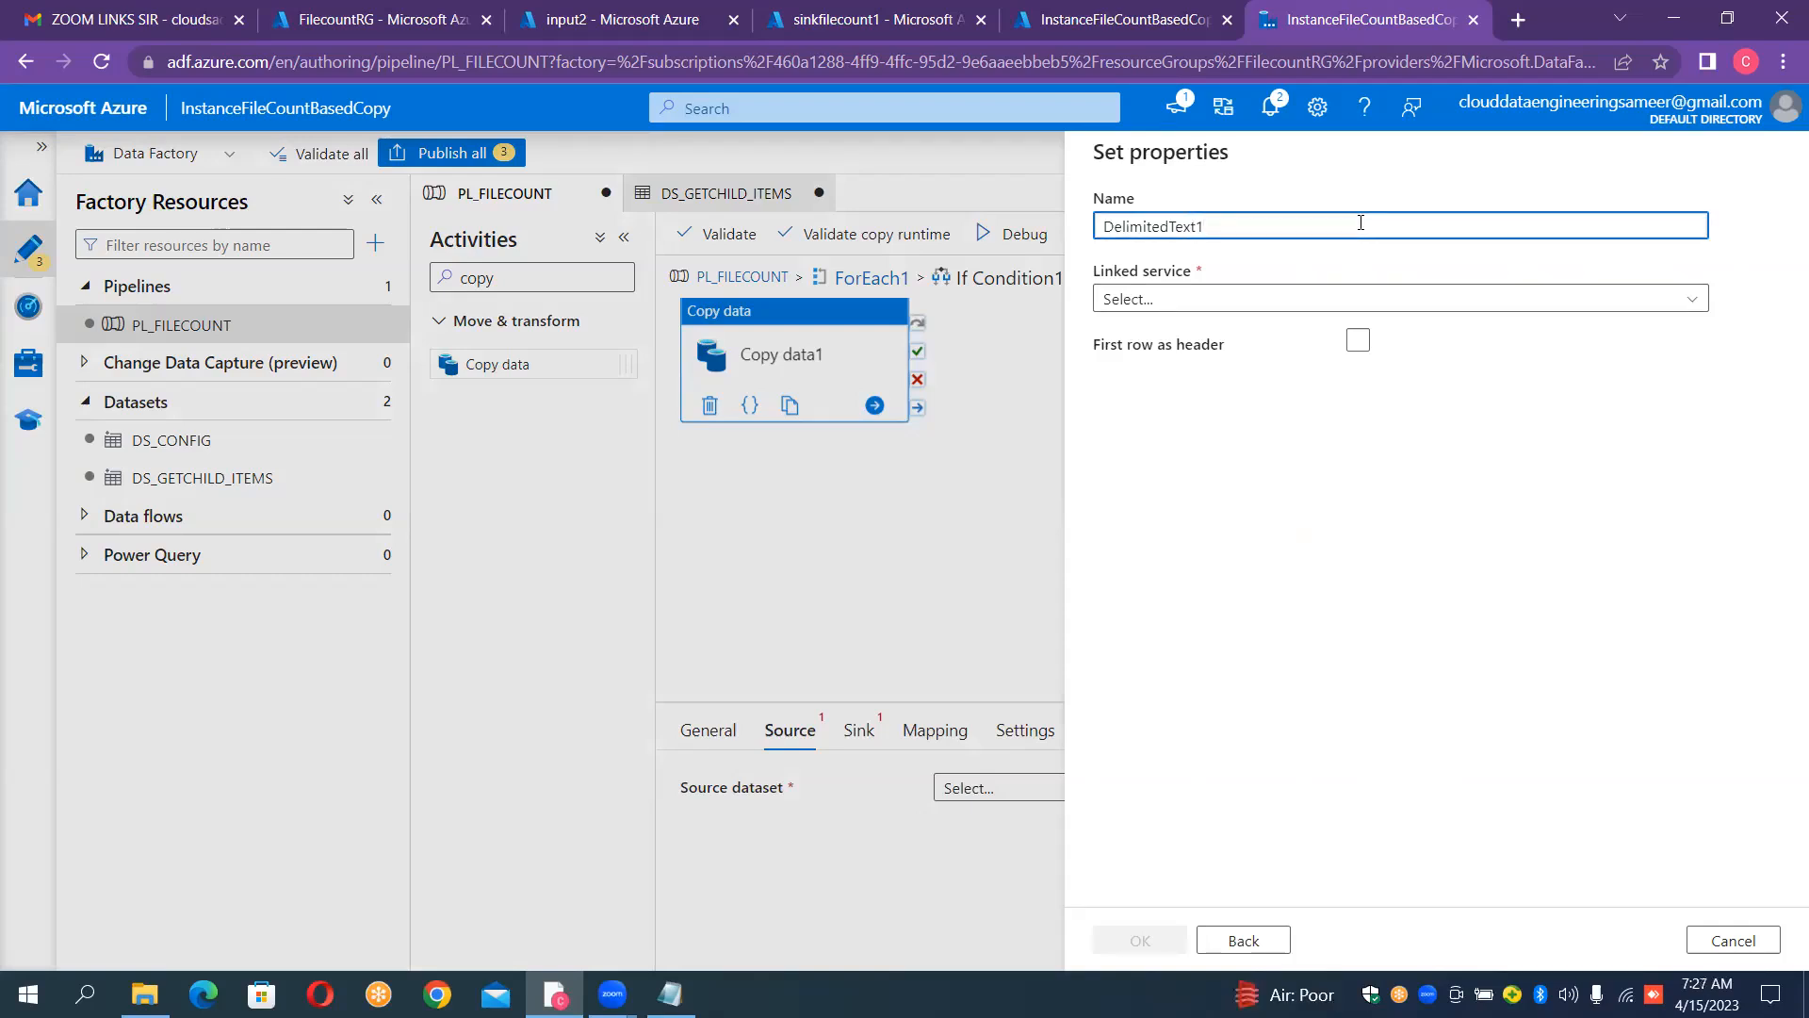
{"action": "key", "text": "ctrl+a"}
{"action": "key", "text": "BackSpace"}
{"action": "type", "text": "DS_"}
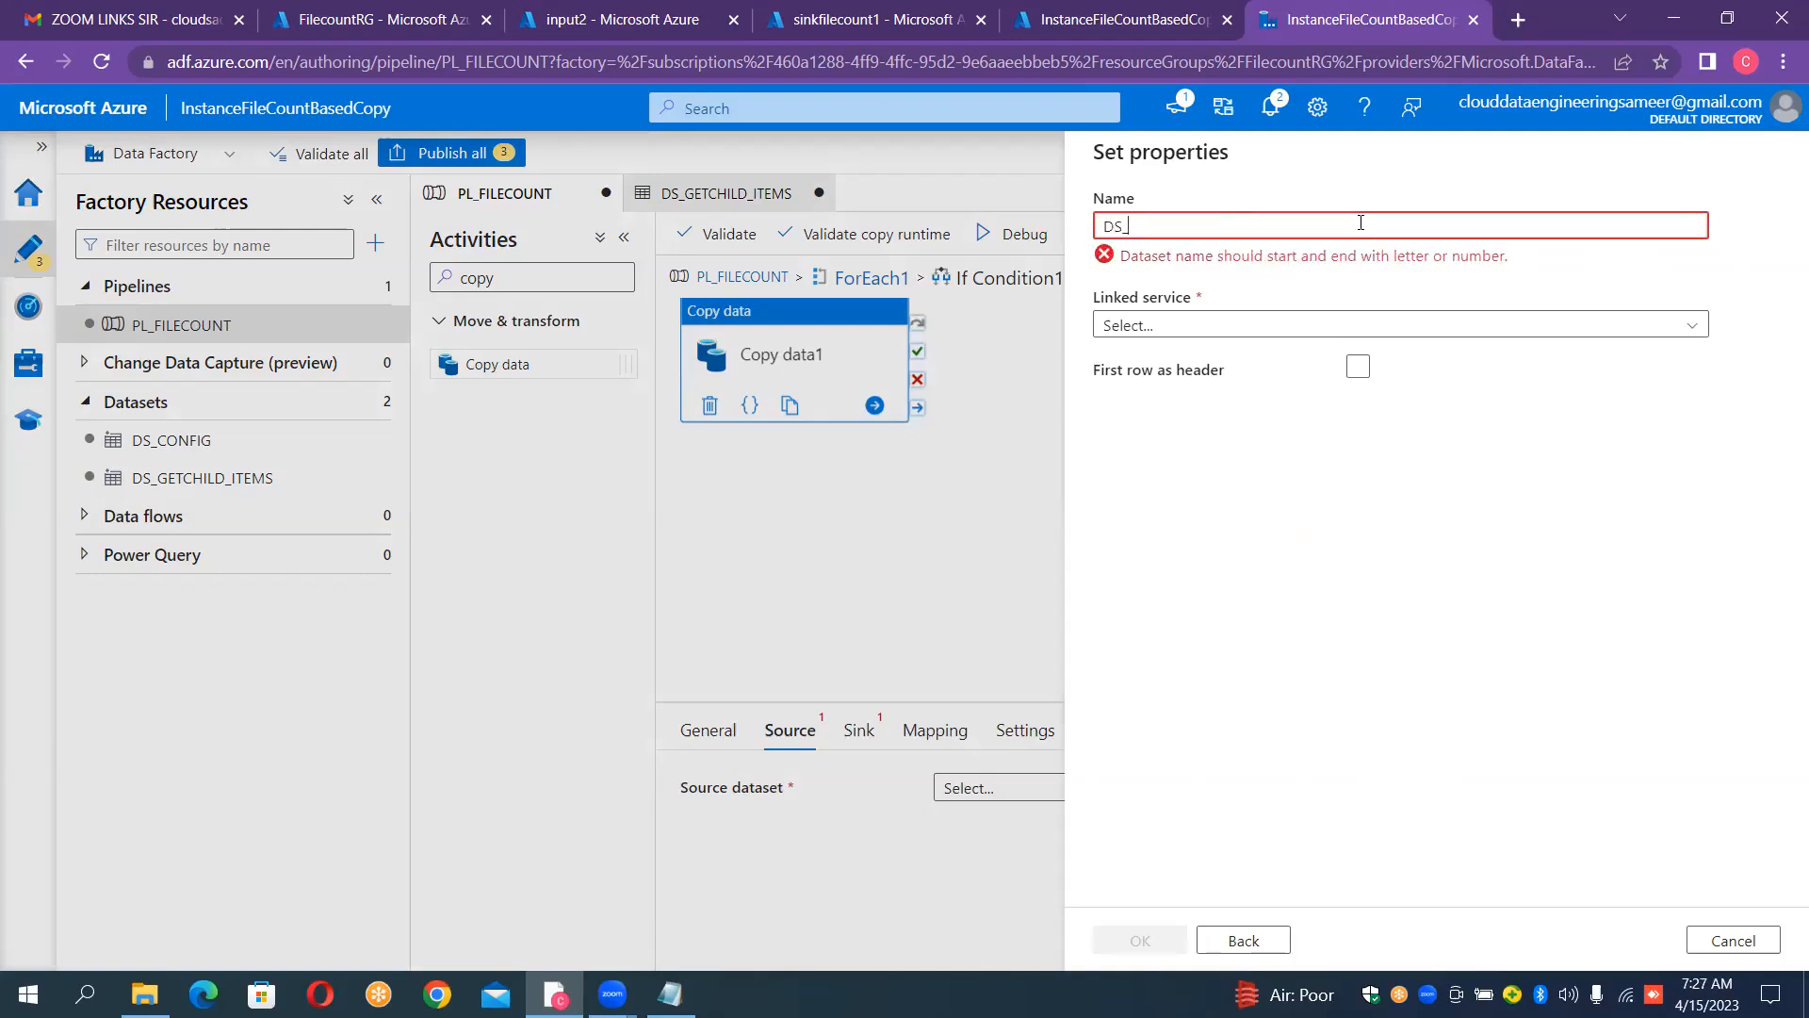
{"action": "type", "text": "SOURCE"}
Step: Assign the linked service LS_ADLS_GEN2_SOURCE, enable first row as header, leave the file path empty and create the dataset
{"action": "left_click", "coordinate": [1283, 300]}
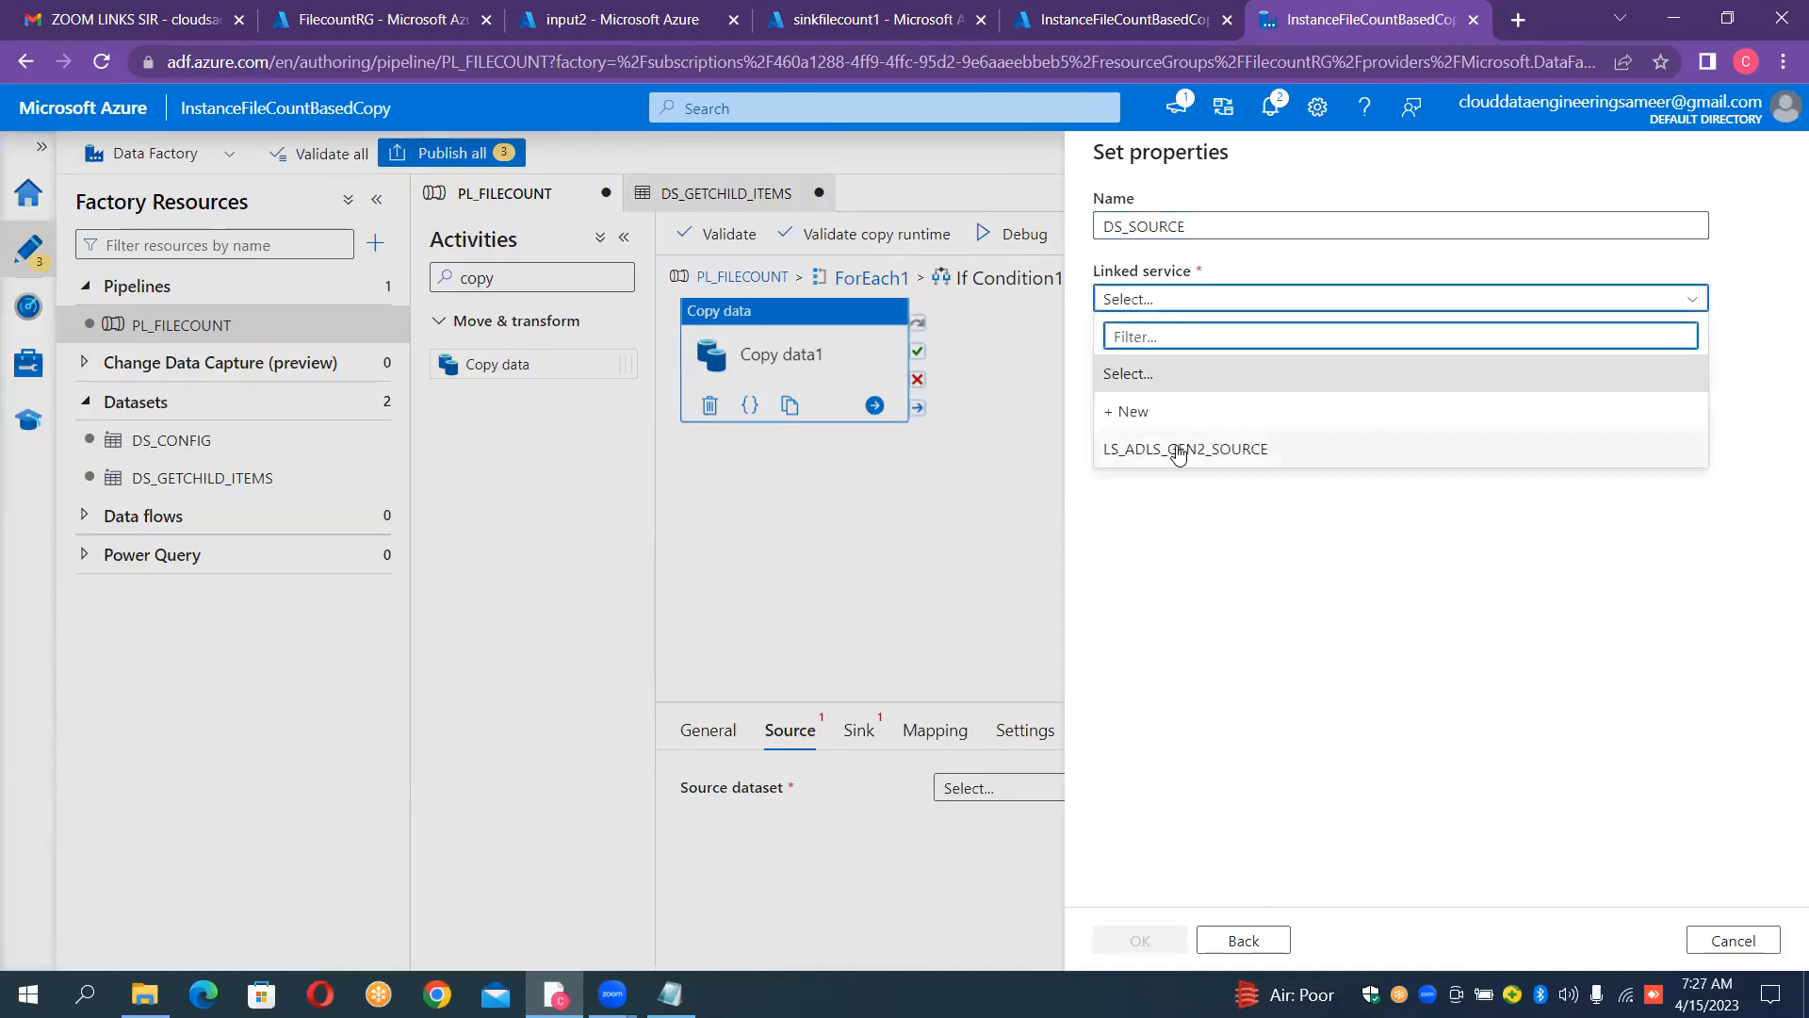
{"action": "left_click", "coordinate": [1178, 453]}
{"action": "left_click", "coordinate": [1355, 412]}
{"action": "left_click", "coordinate": [1195, 378]}
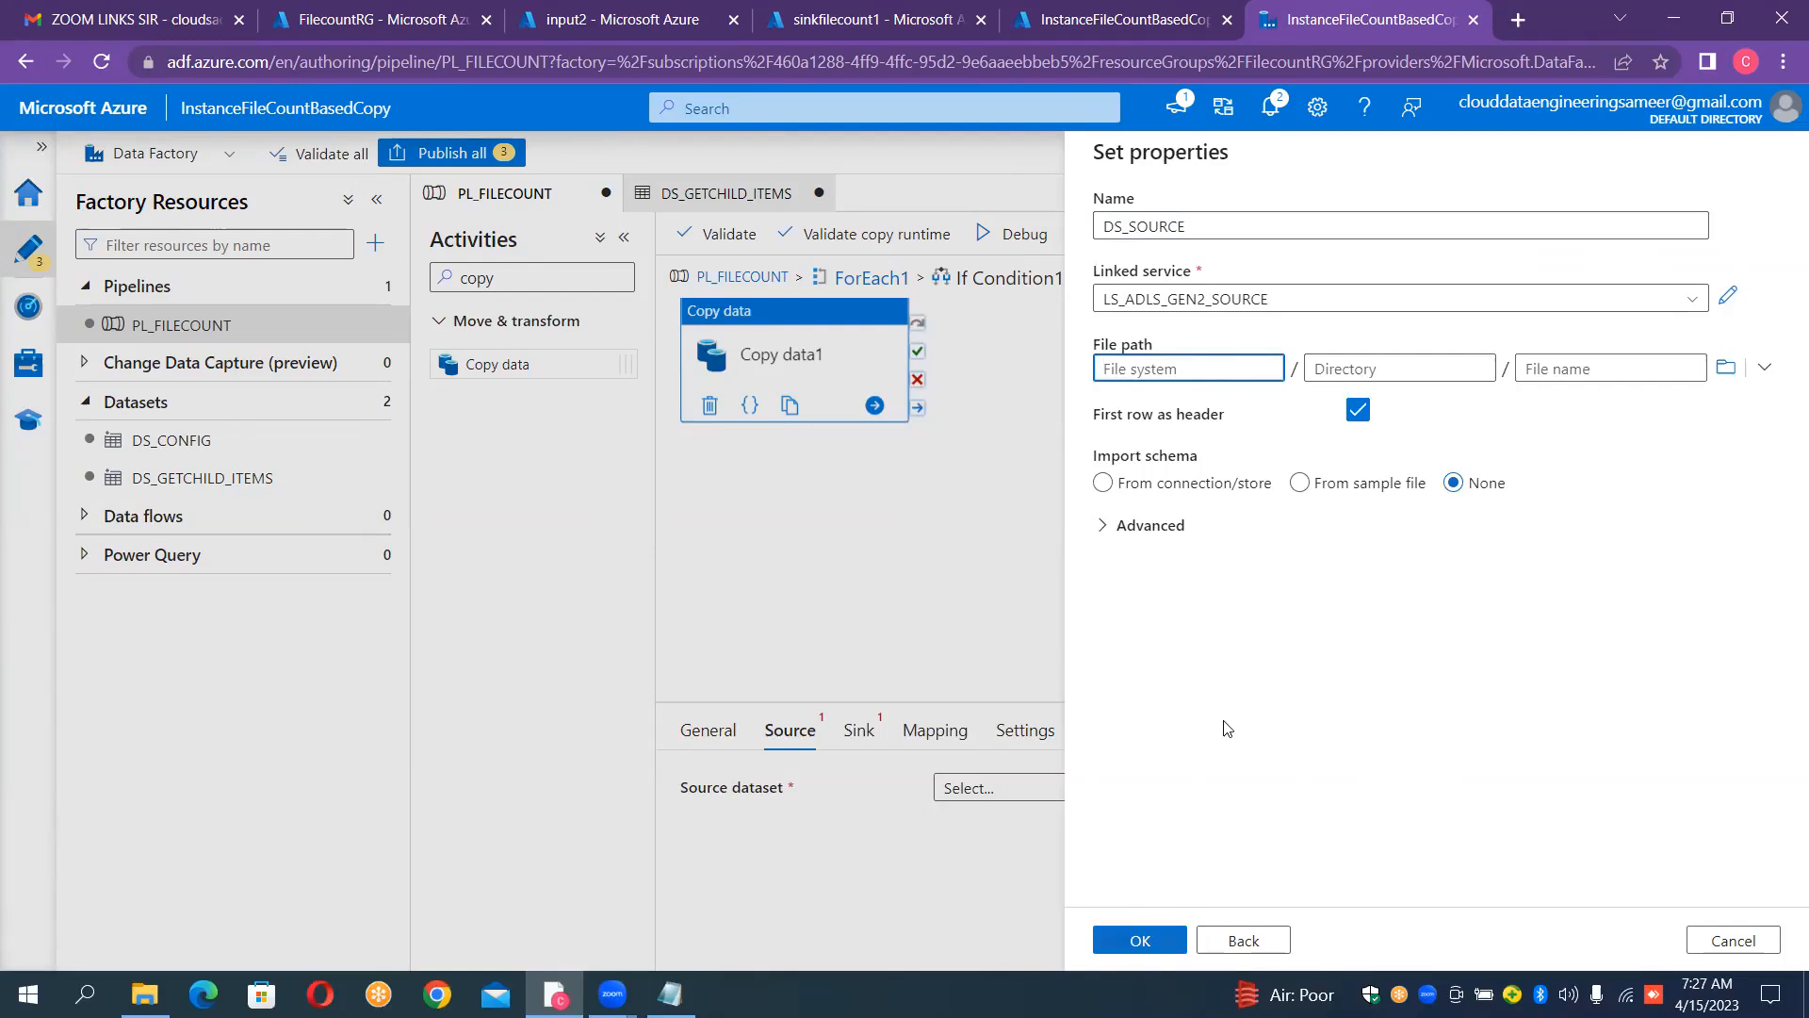
{"action": "left_click", "coordinate": [1145, 938]}
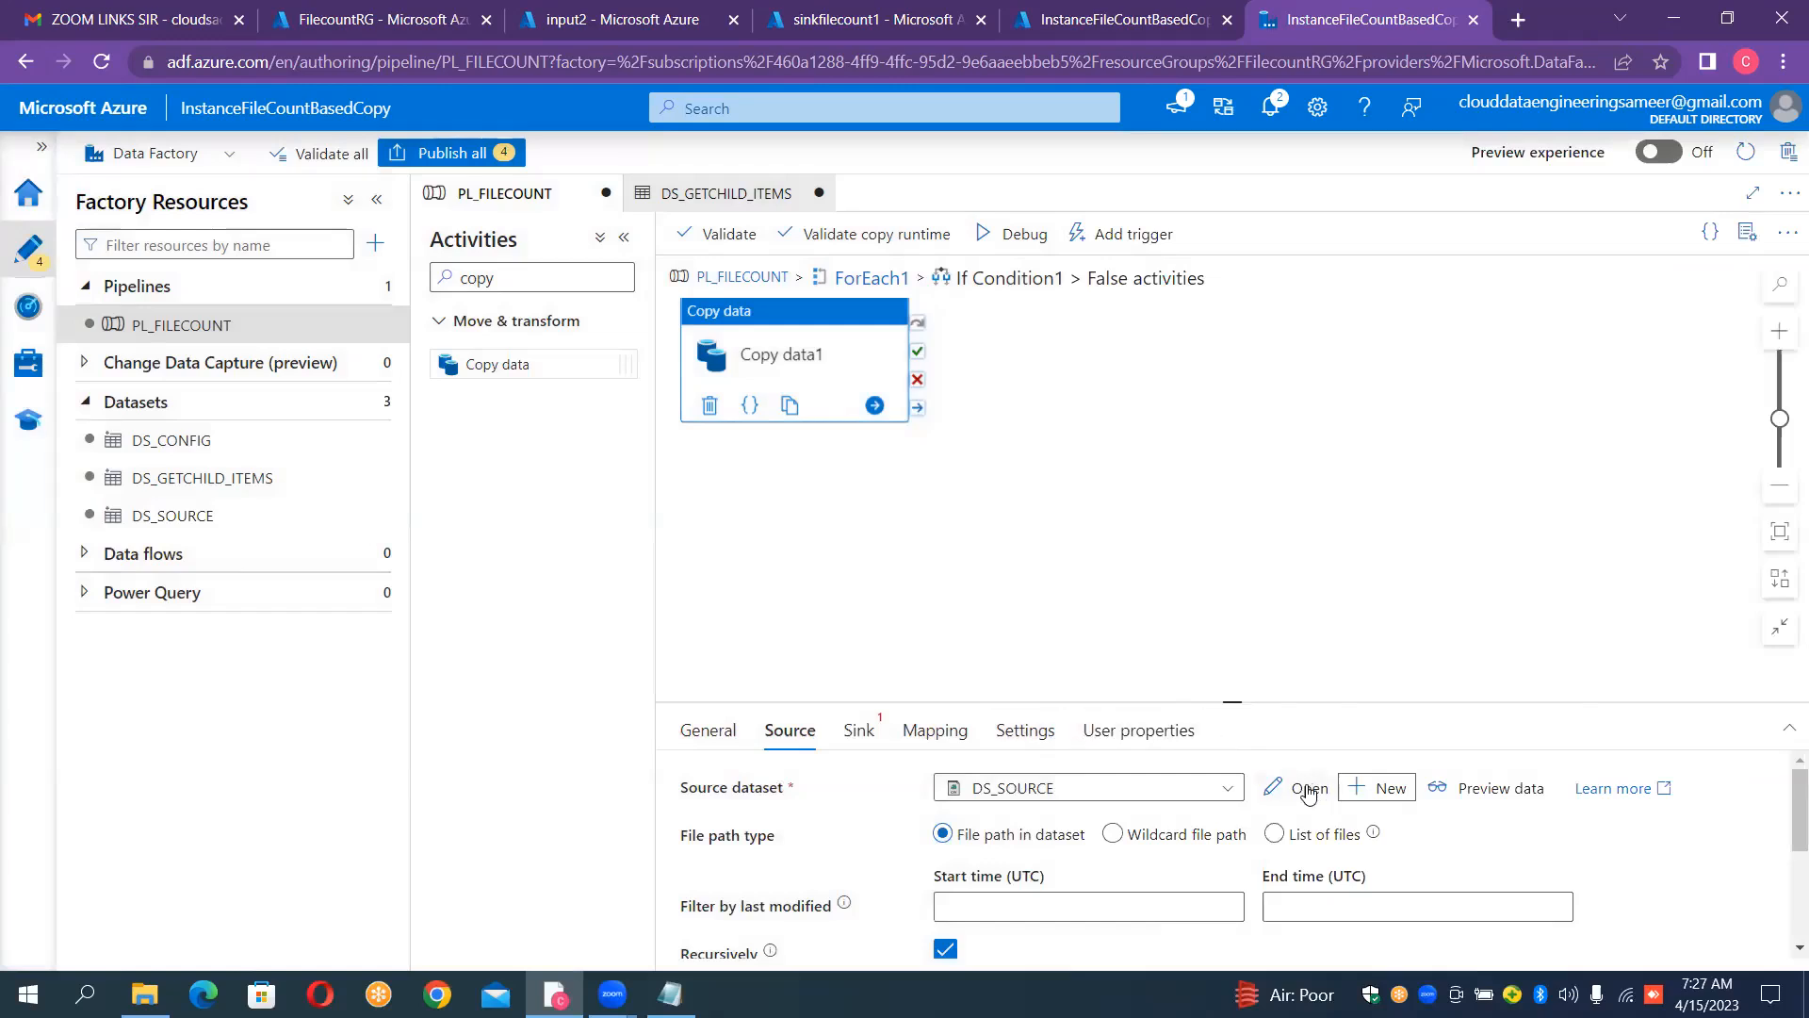
Step: Open the DS_SOURCE dataset and add a String parameter named ds_srccontainer_param
{"action": "left_click", "coordinate": [209, 515]}
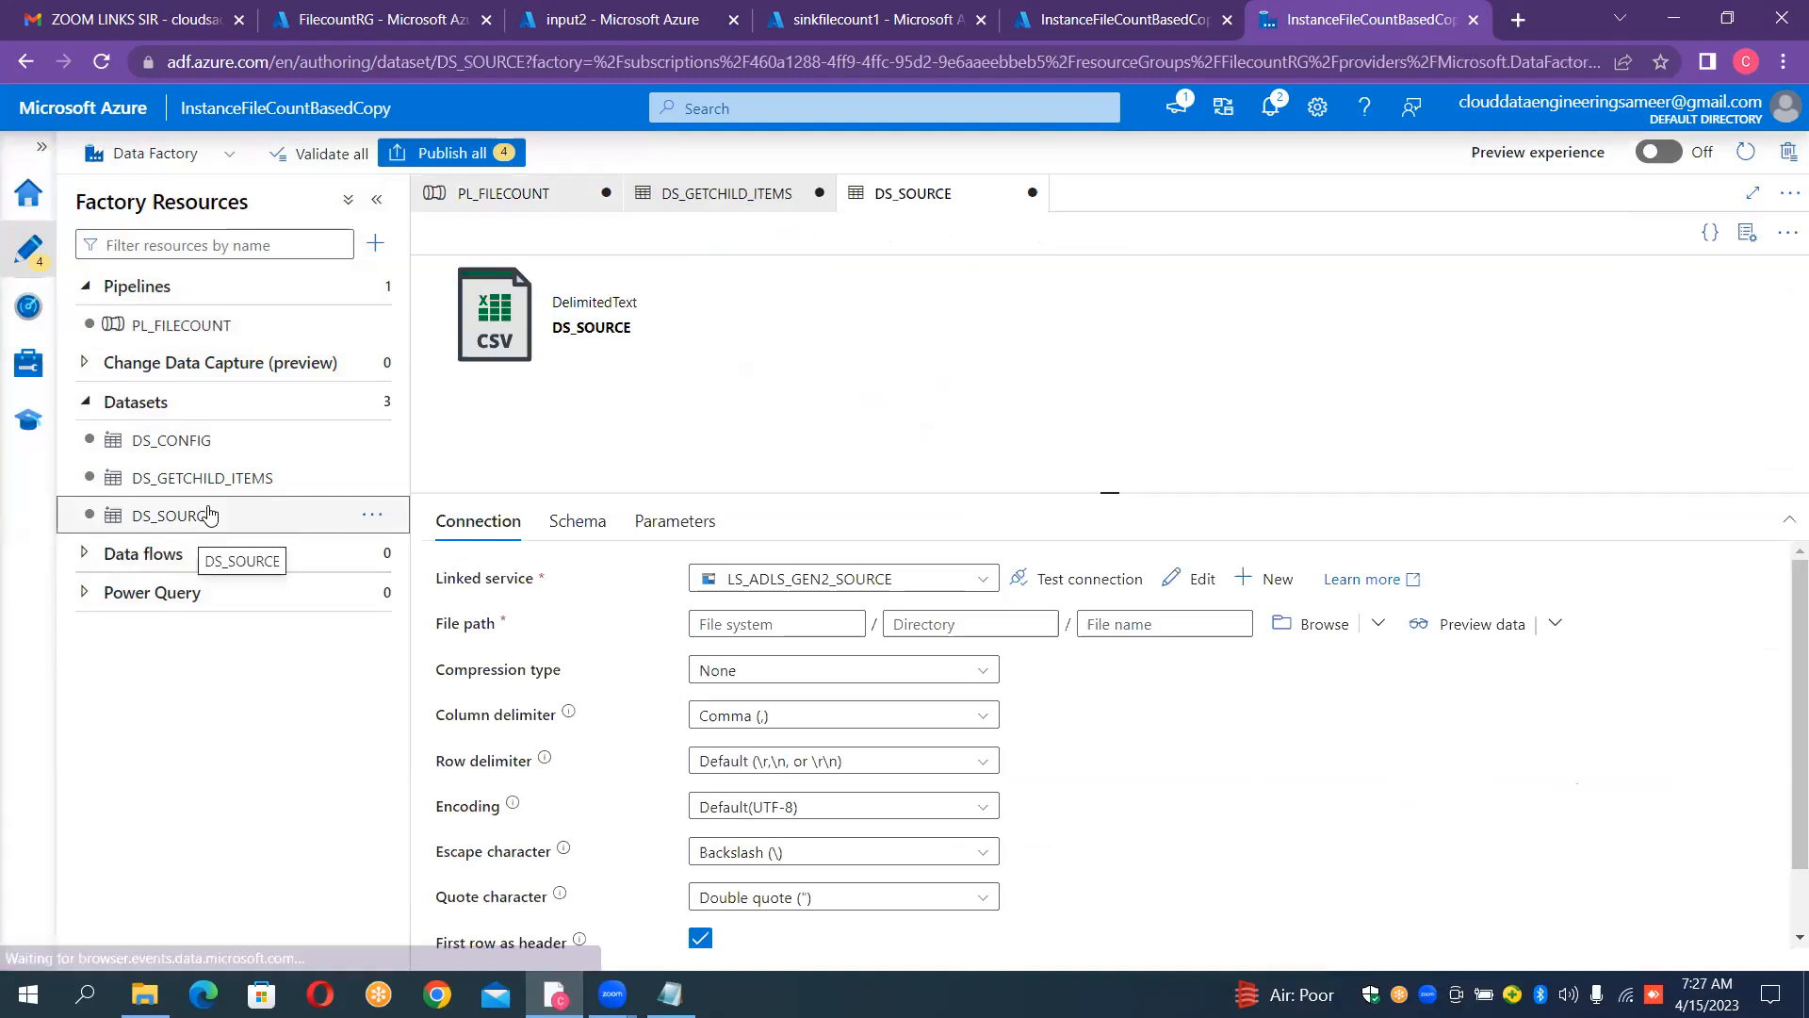
{"action": "left_click", "coordinate": [679, 527]}
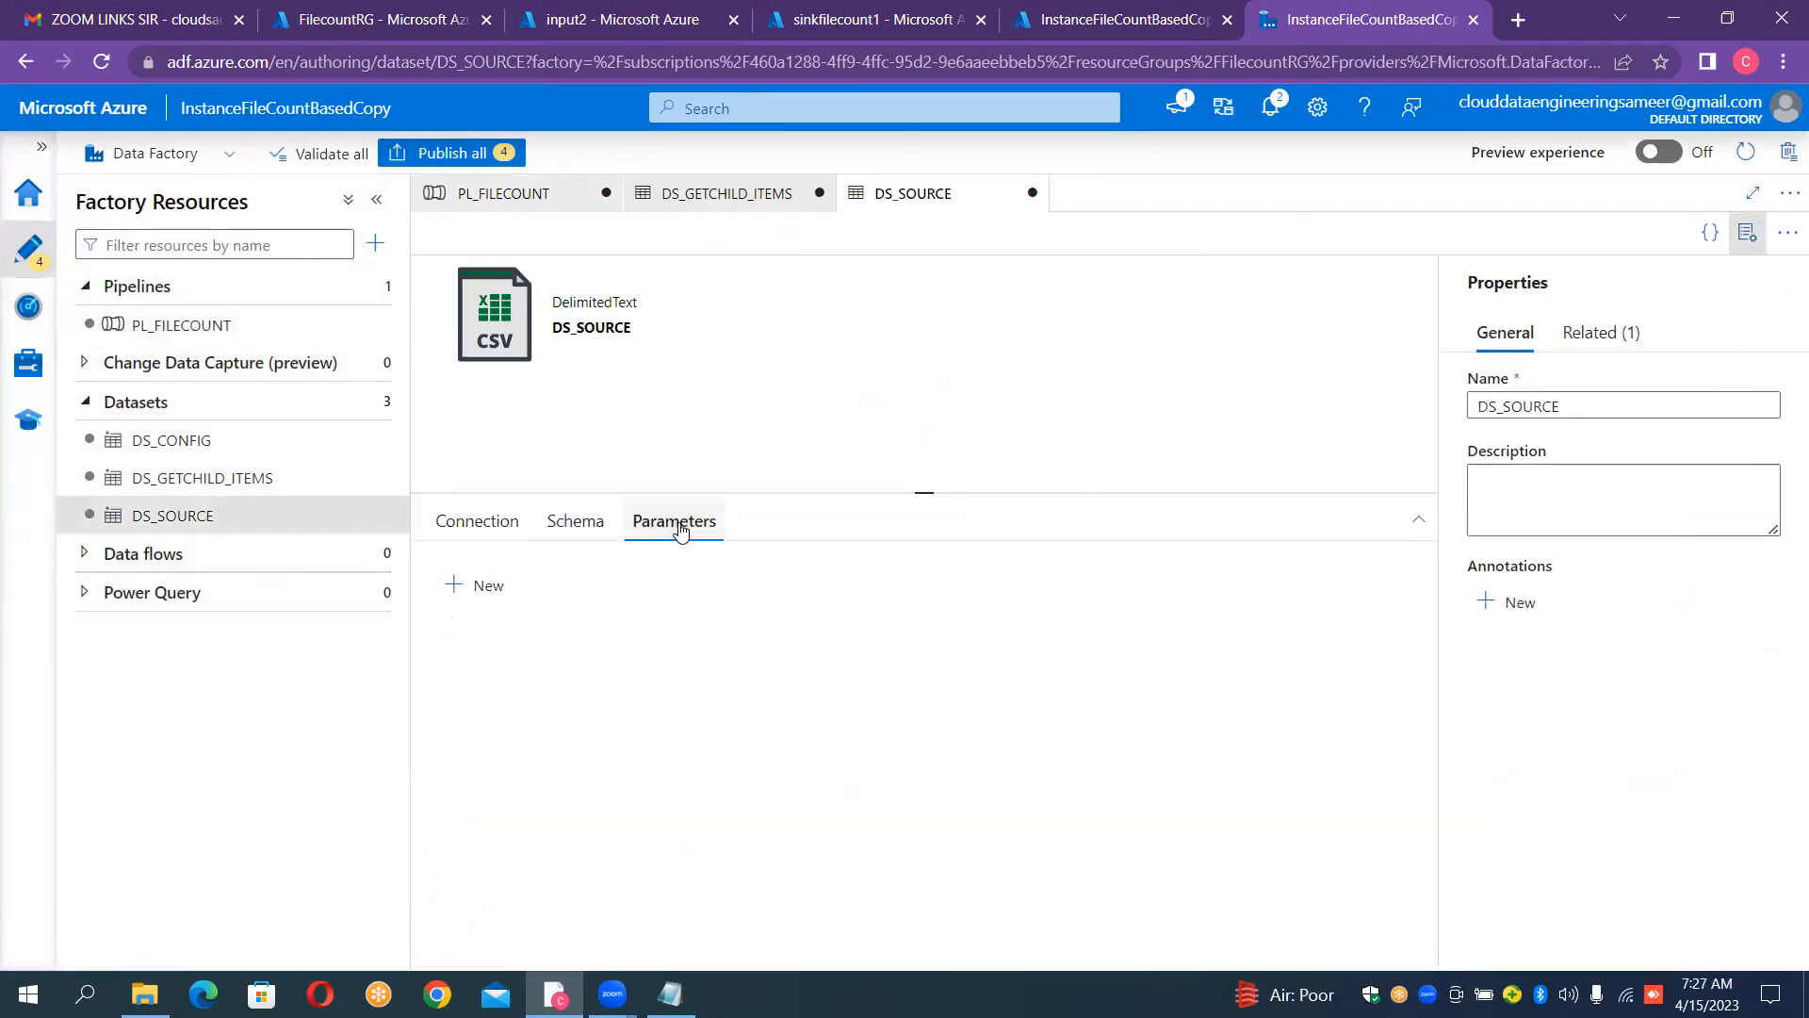
{"action": "left_click", "coordinate": [460, 586]}
{"action": "left_click", "coordinate": [514, 667]}
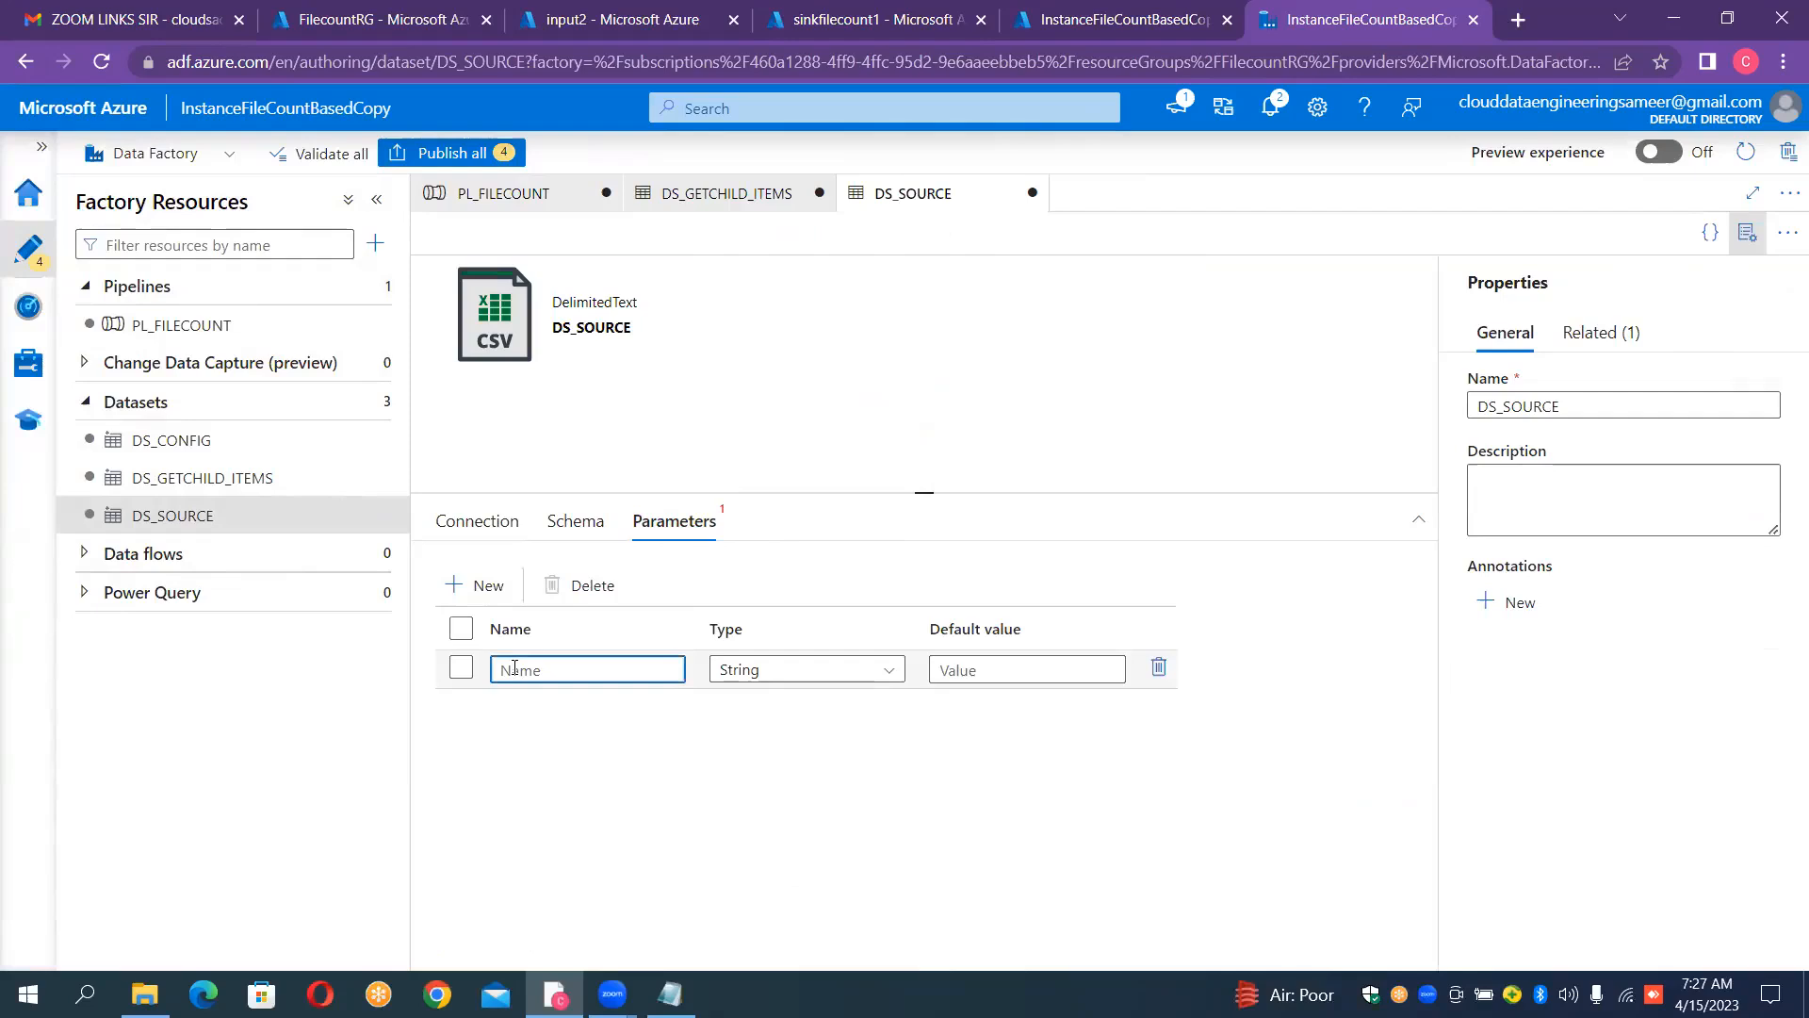
{"action": "type", "text": "ds_srccontainer"}
{"action": "type", "text": "_param"}
{"action": "left_click", "coordinate": [522, 530]}
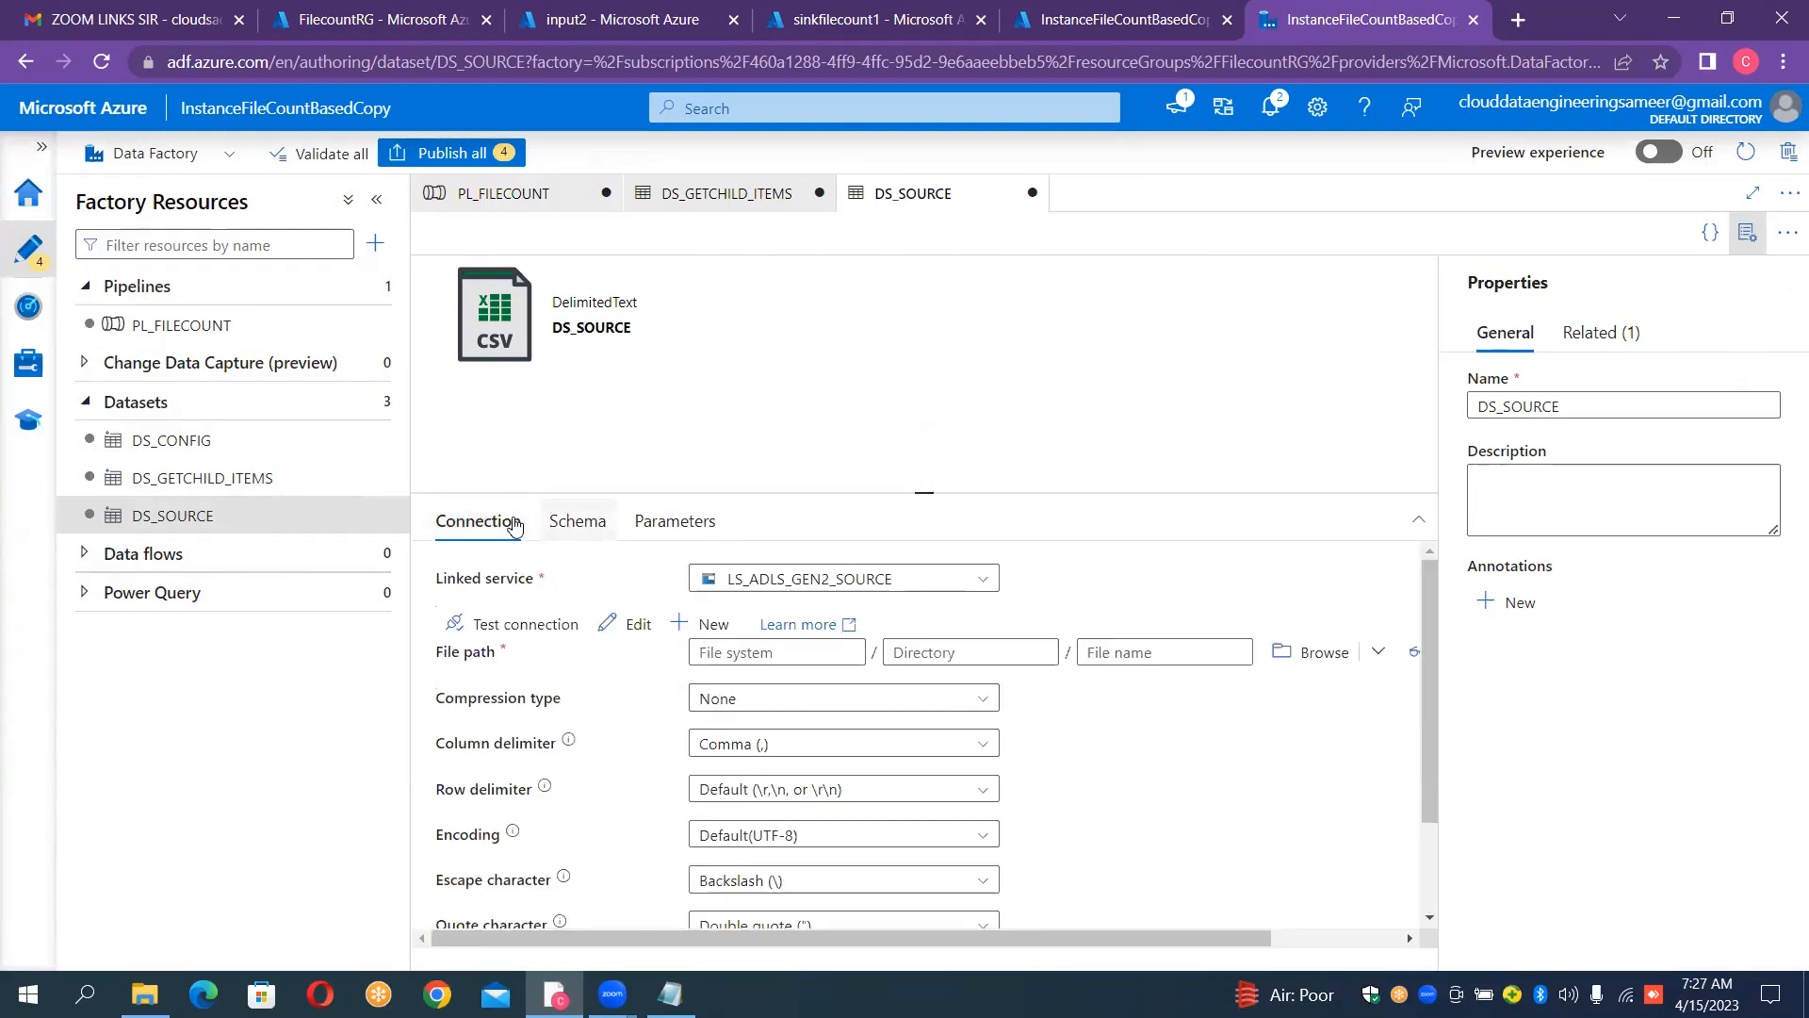
{"action": "left_click", "coordinate": [733, 650]}
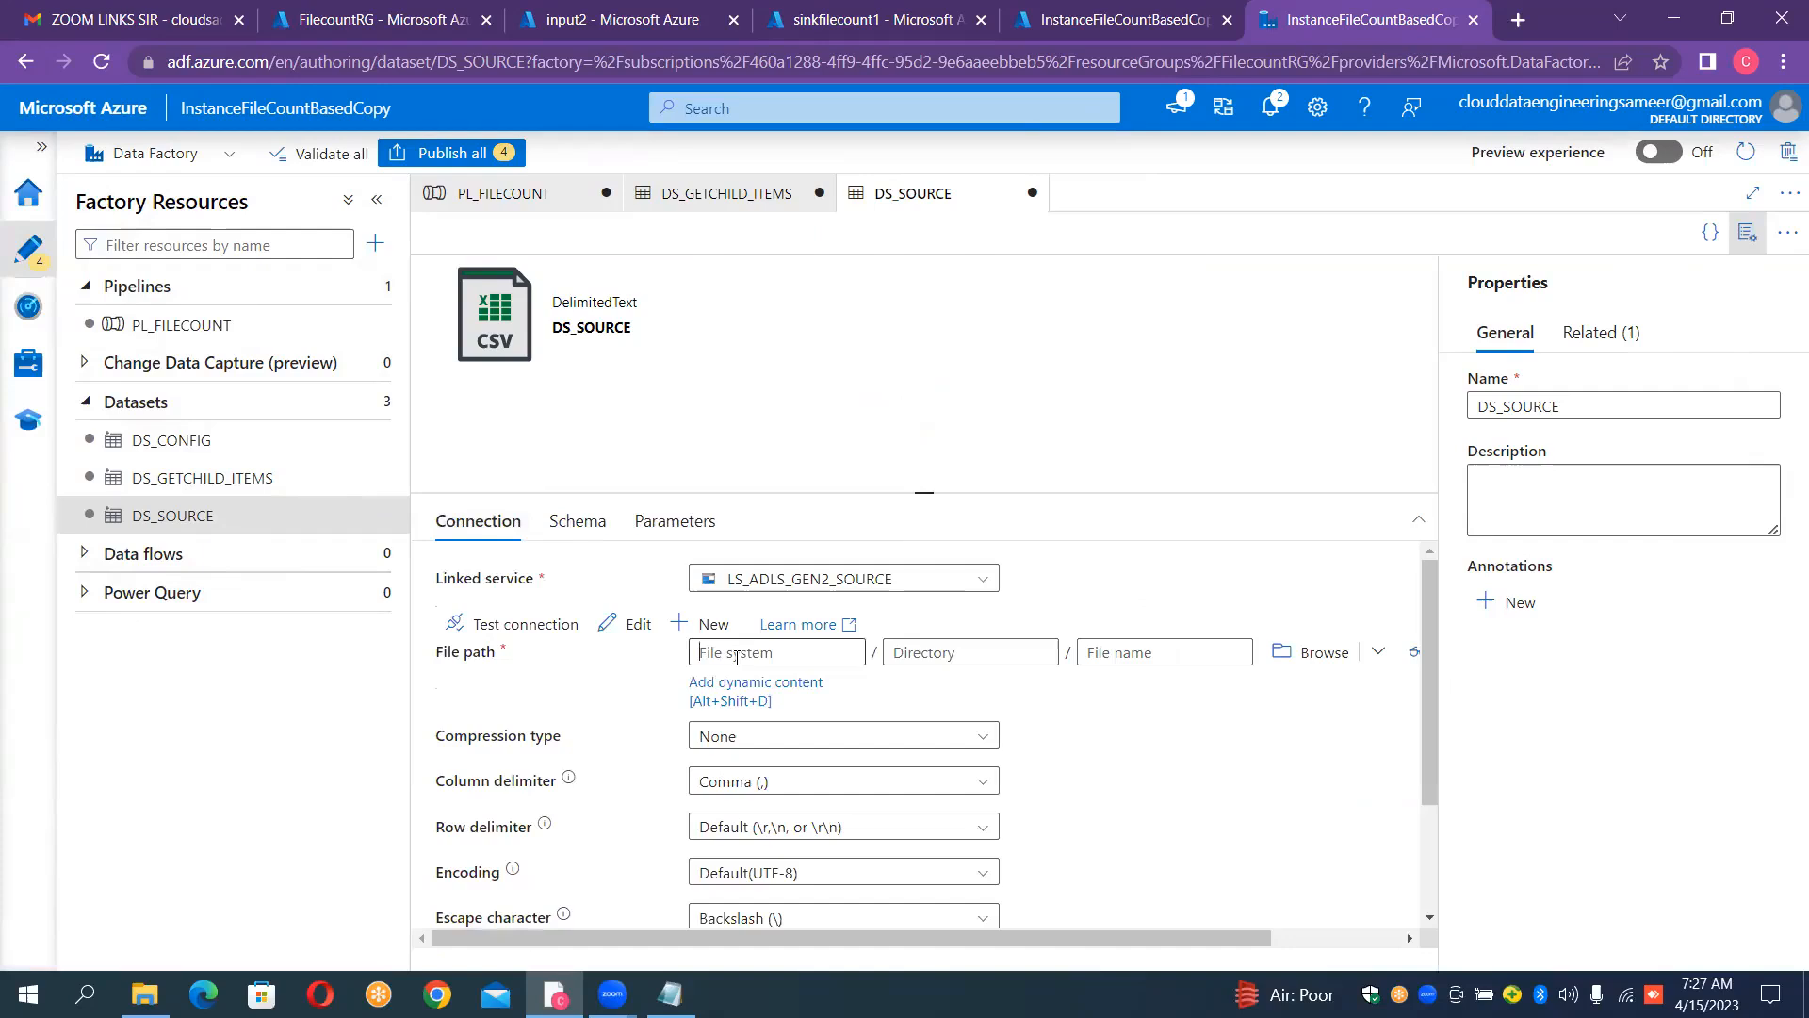
{"action": "left_click", "coordinate": [769, 684]}
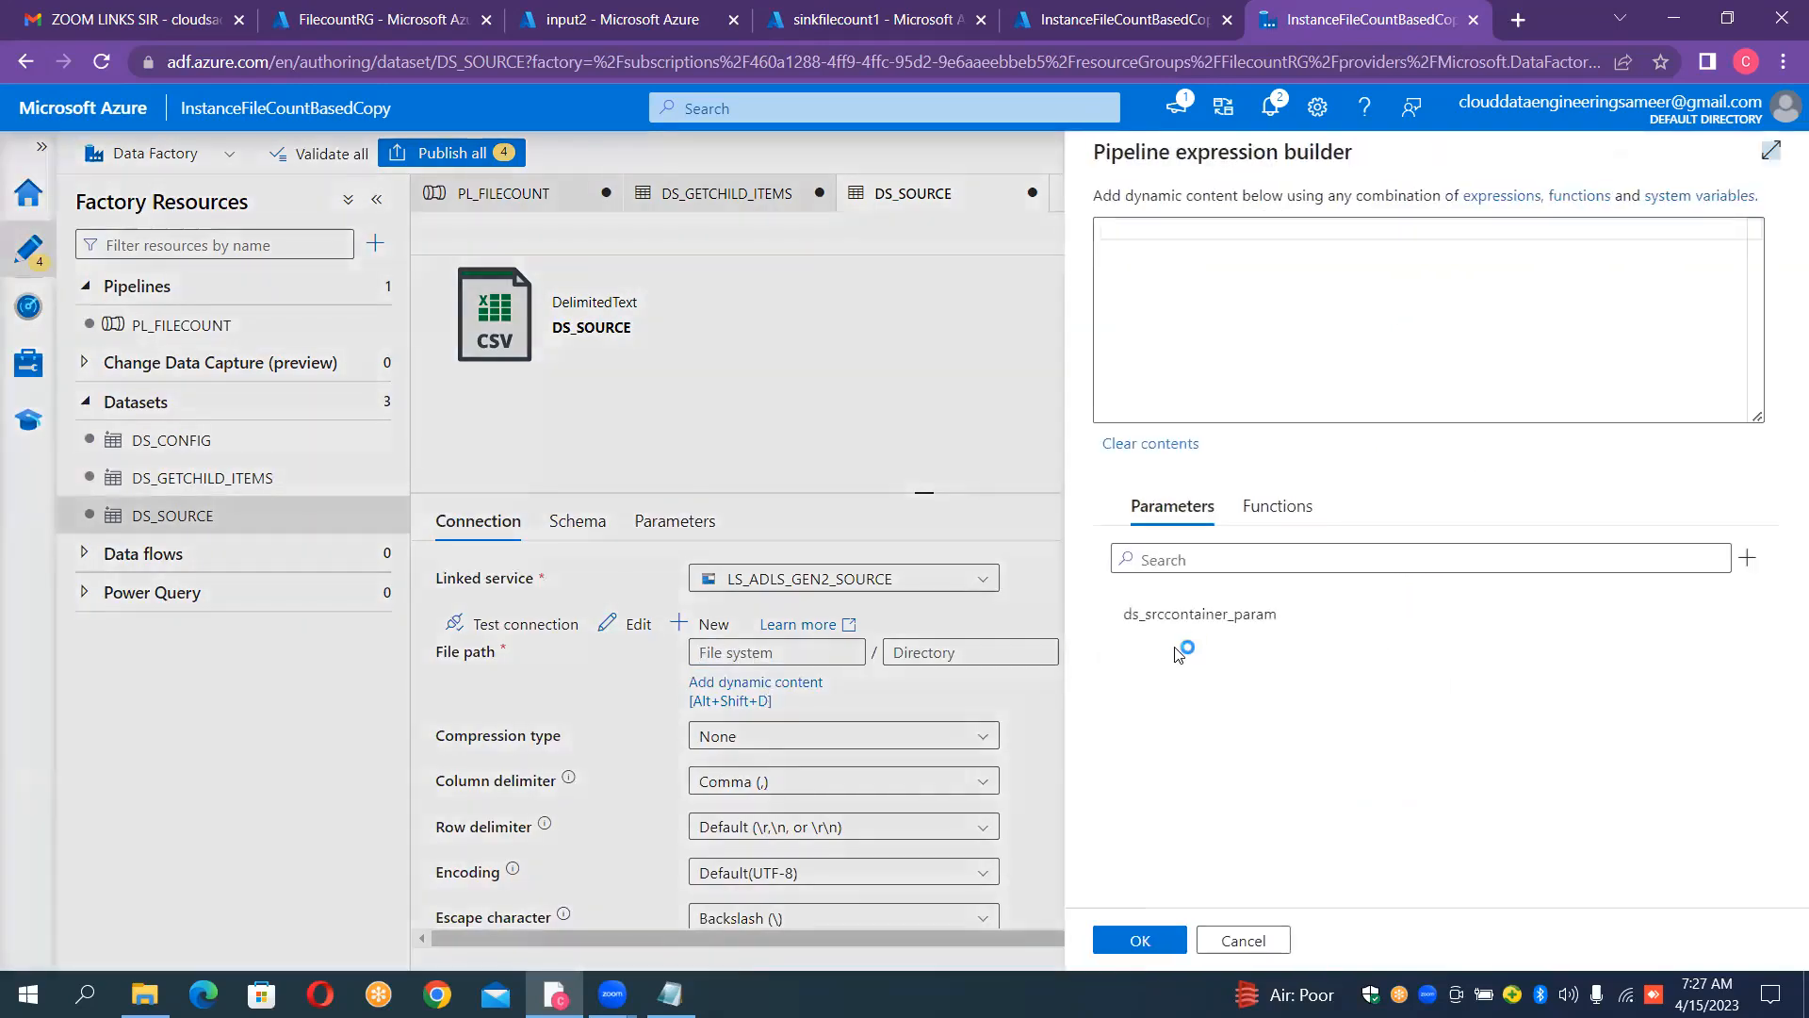
{"action": "left_click", "coordinate": [1189, 616]}
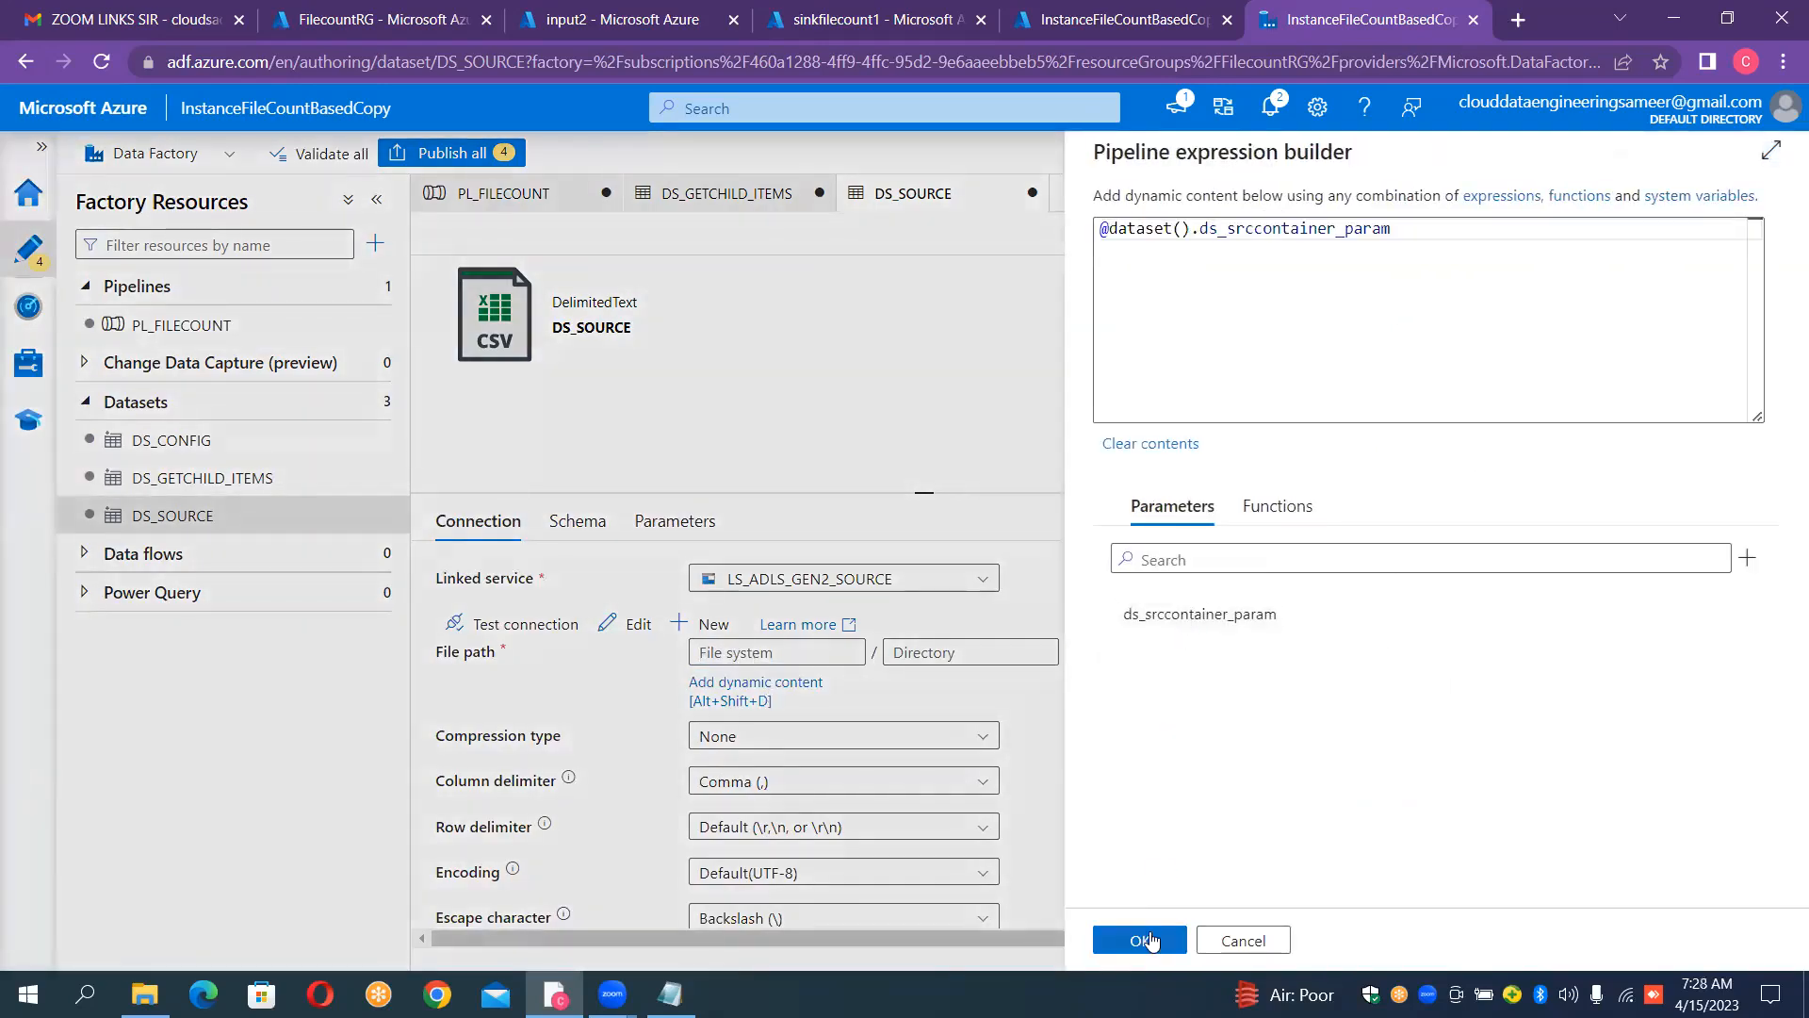
{"action": "left_click", "coordinate": [1142, 939]}
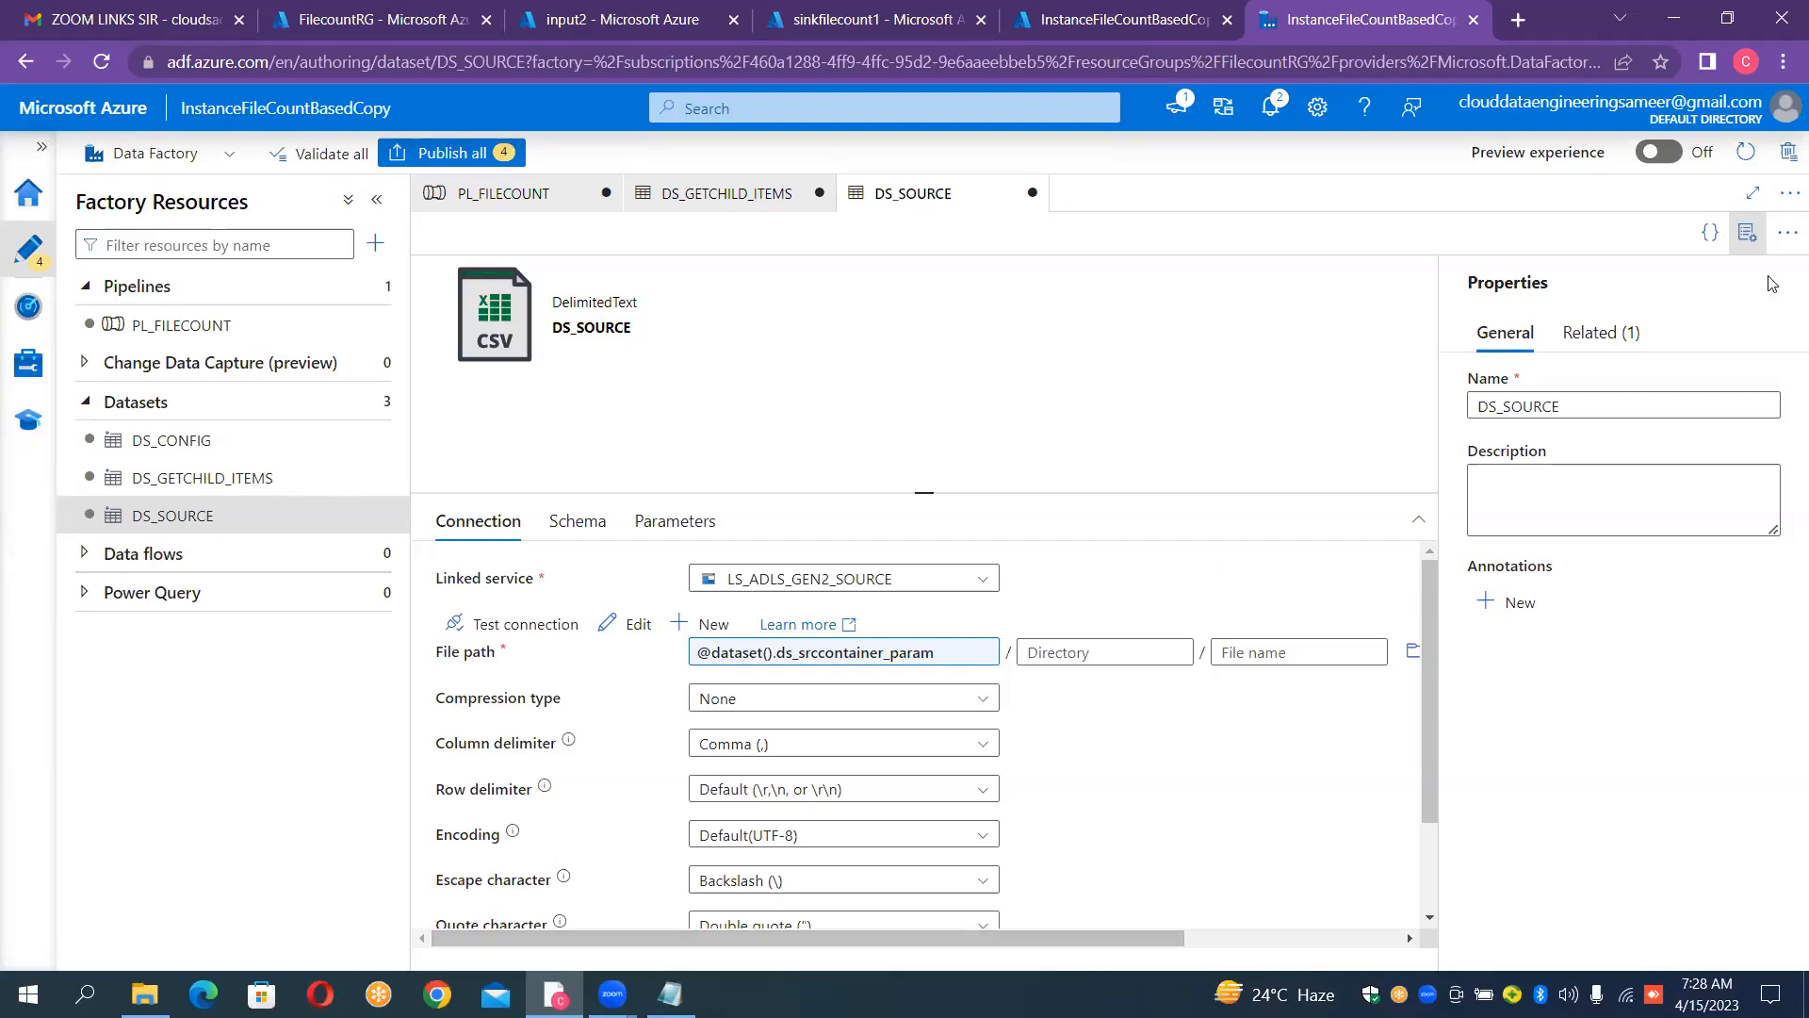
{"action": "left_click", "coordinate": [1748, 232]}
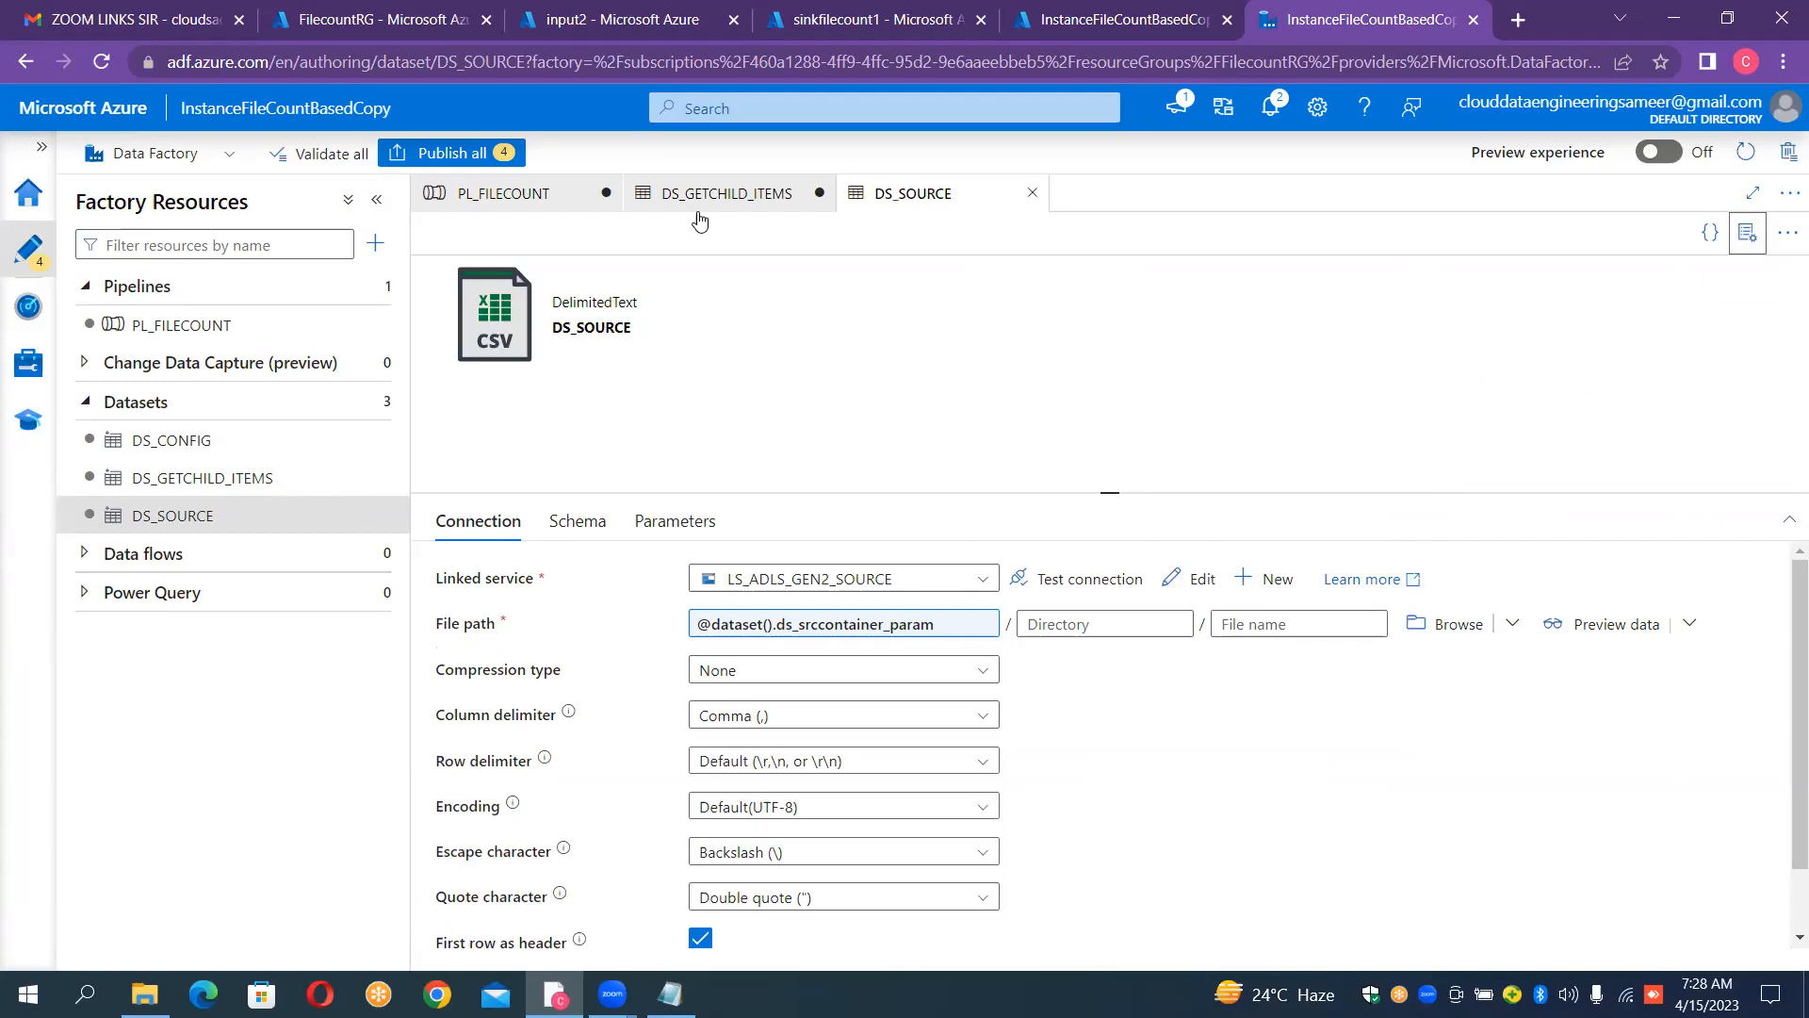
{"action": "left_click", "coordinate": [582, 204]}
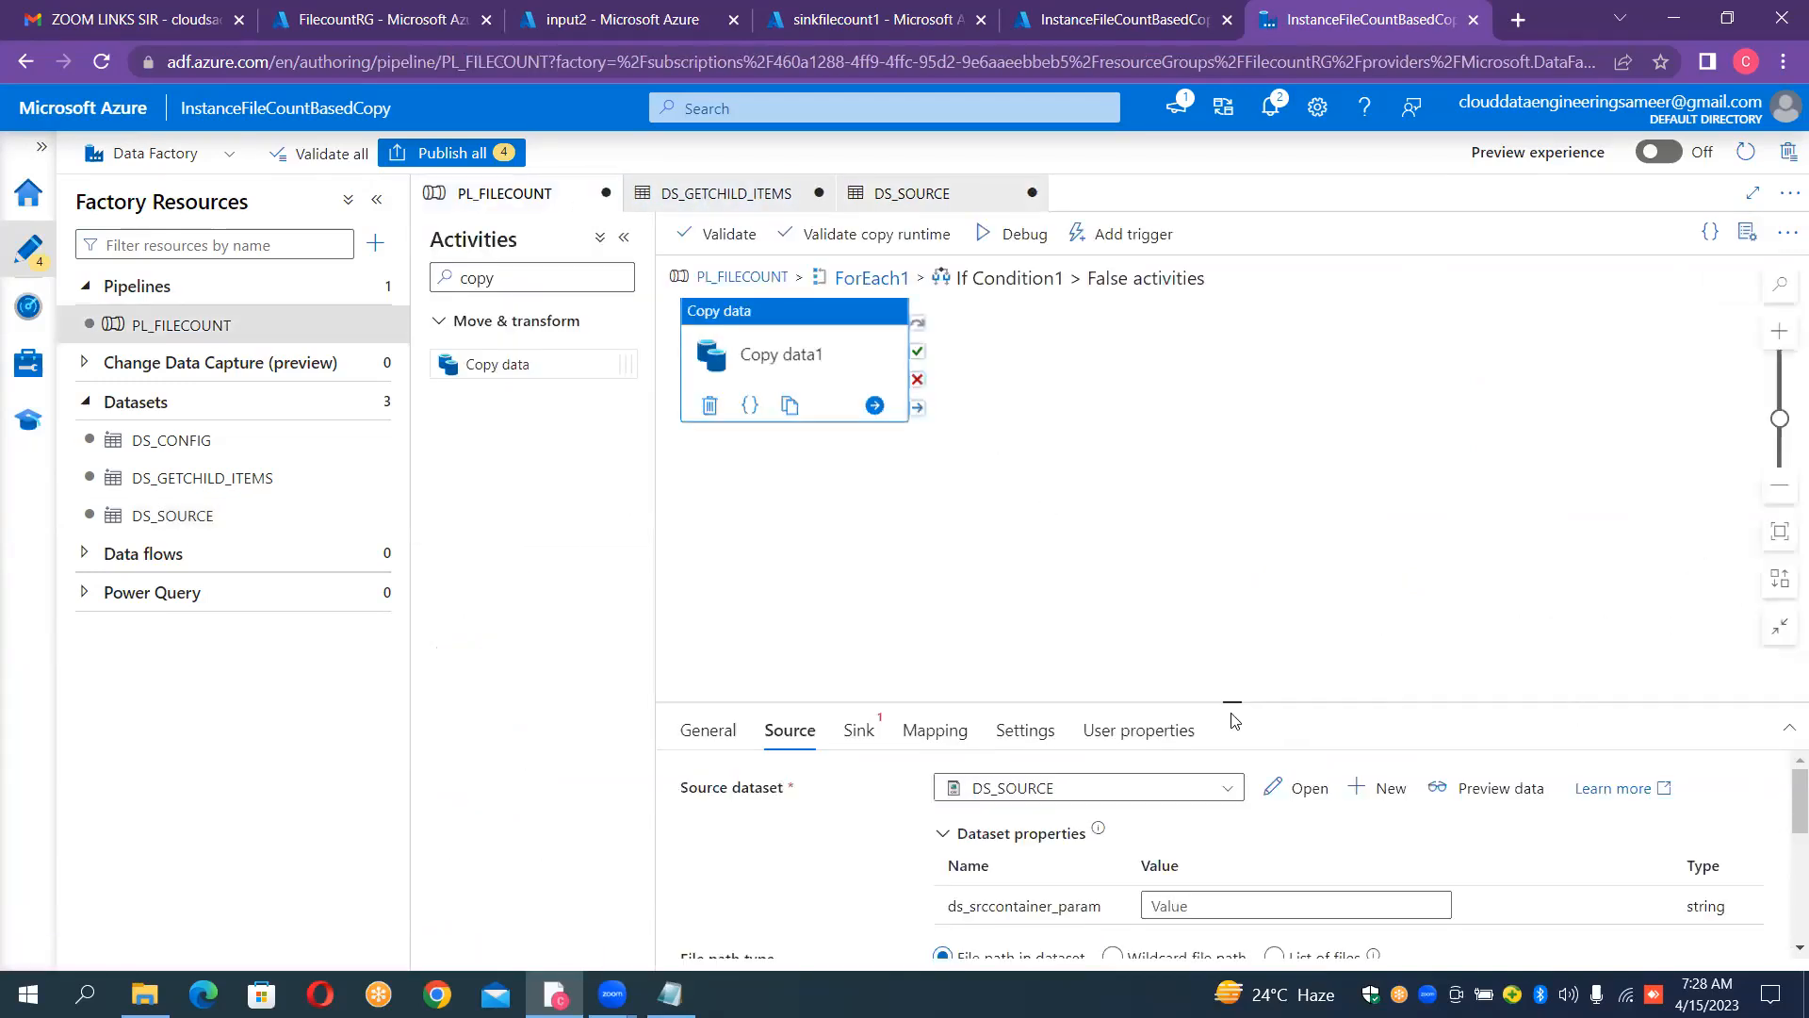
{"action": "left_click_drag", "start_coordinate": [1232, 698], "coordinate": [1233, 520]}
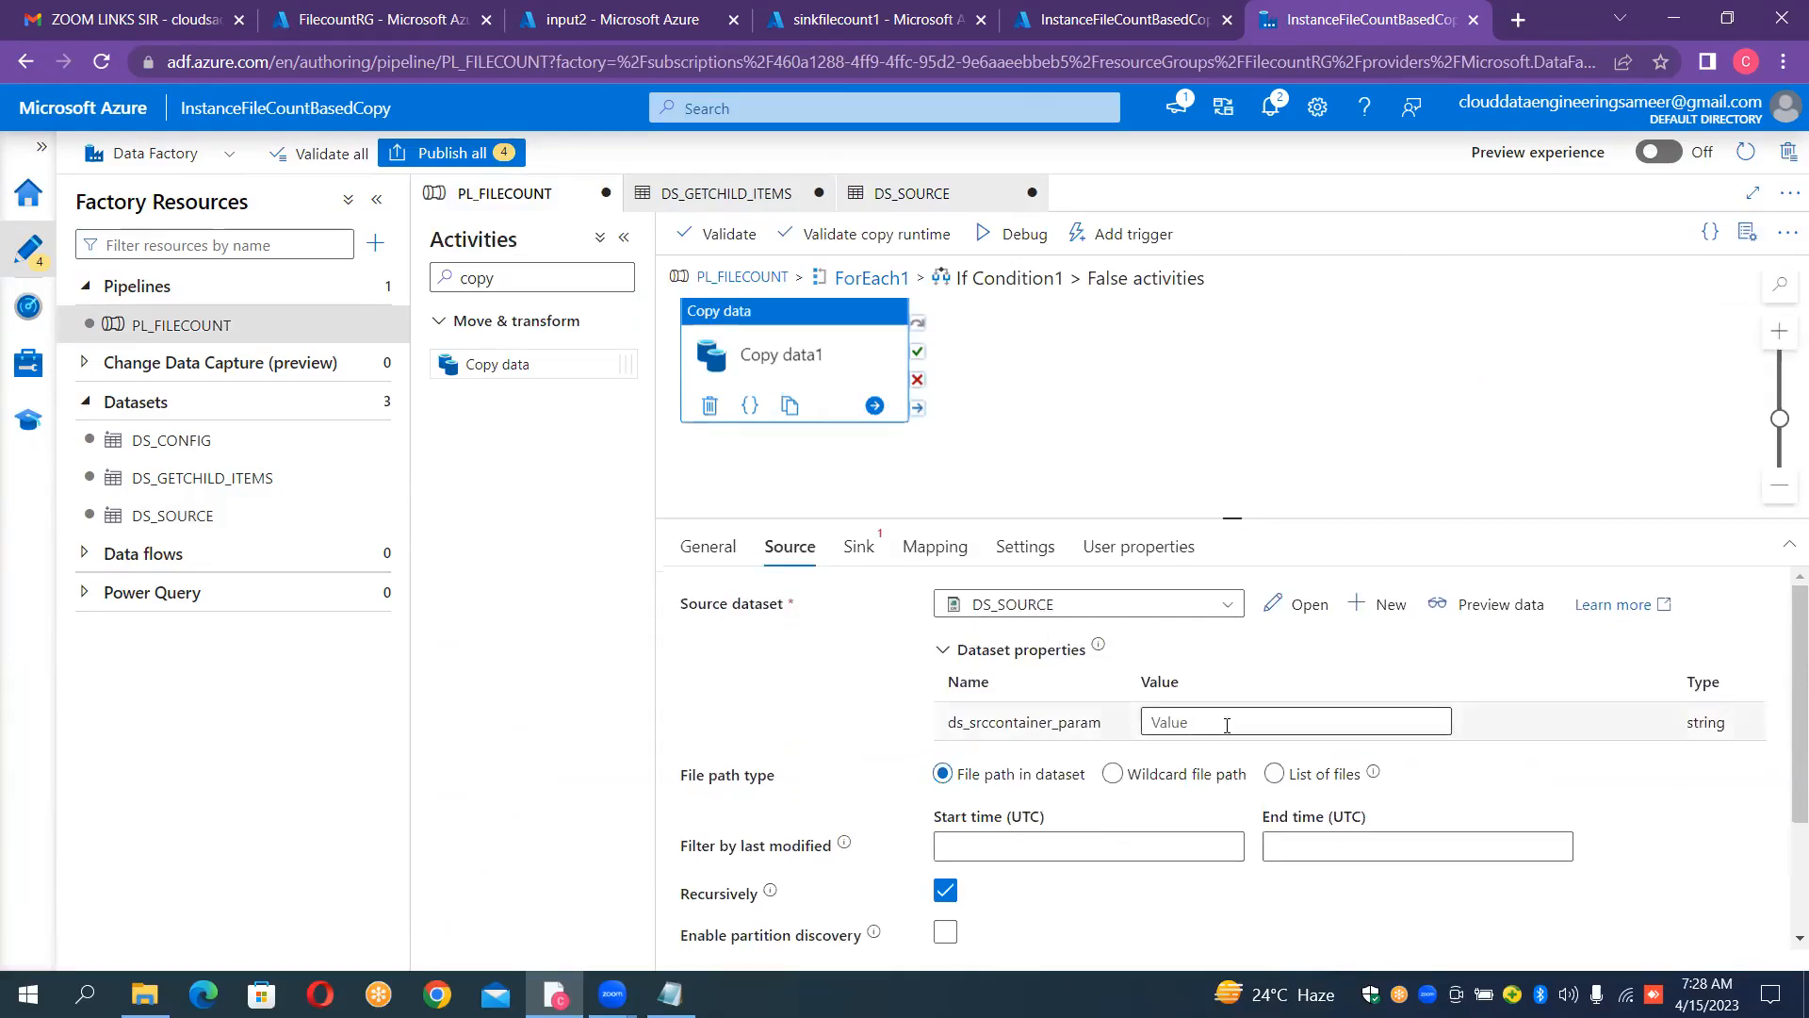
{"action": "left_click", "coordinate": [1228, 721]}
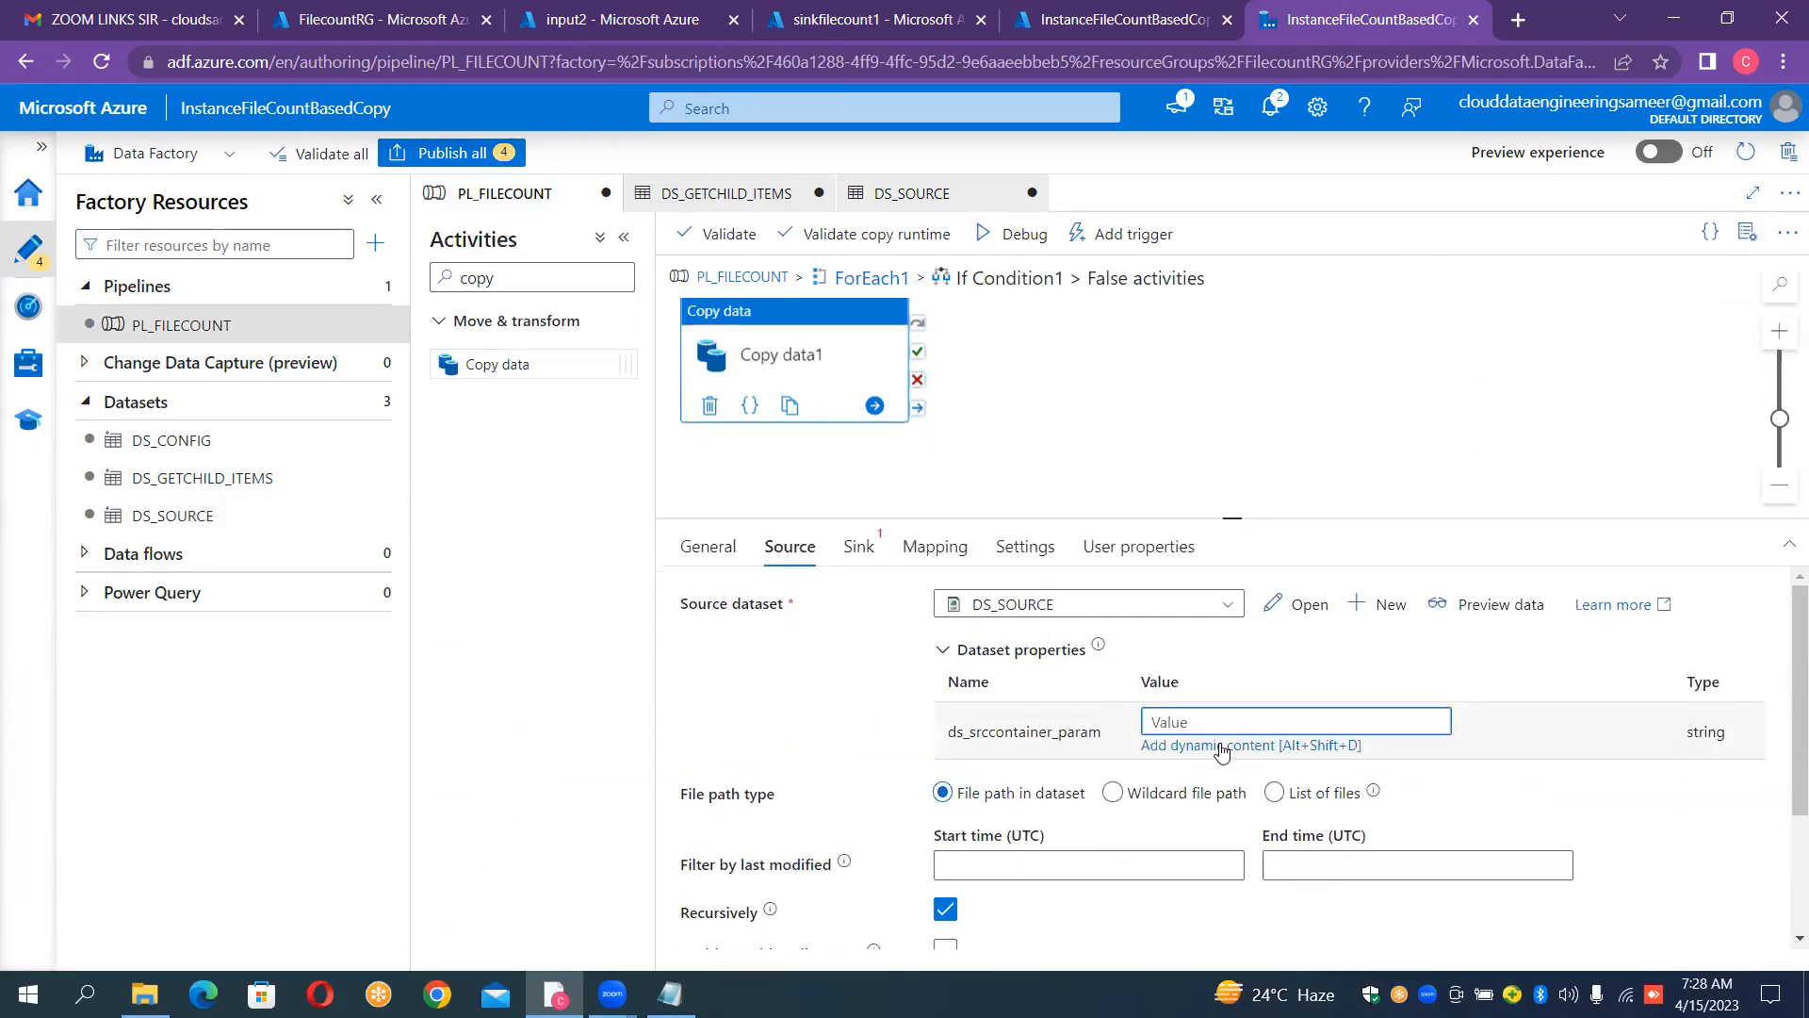
{"action": "left_click", "coordinate": [1222, 746]}
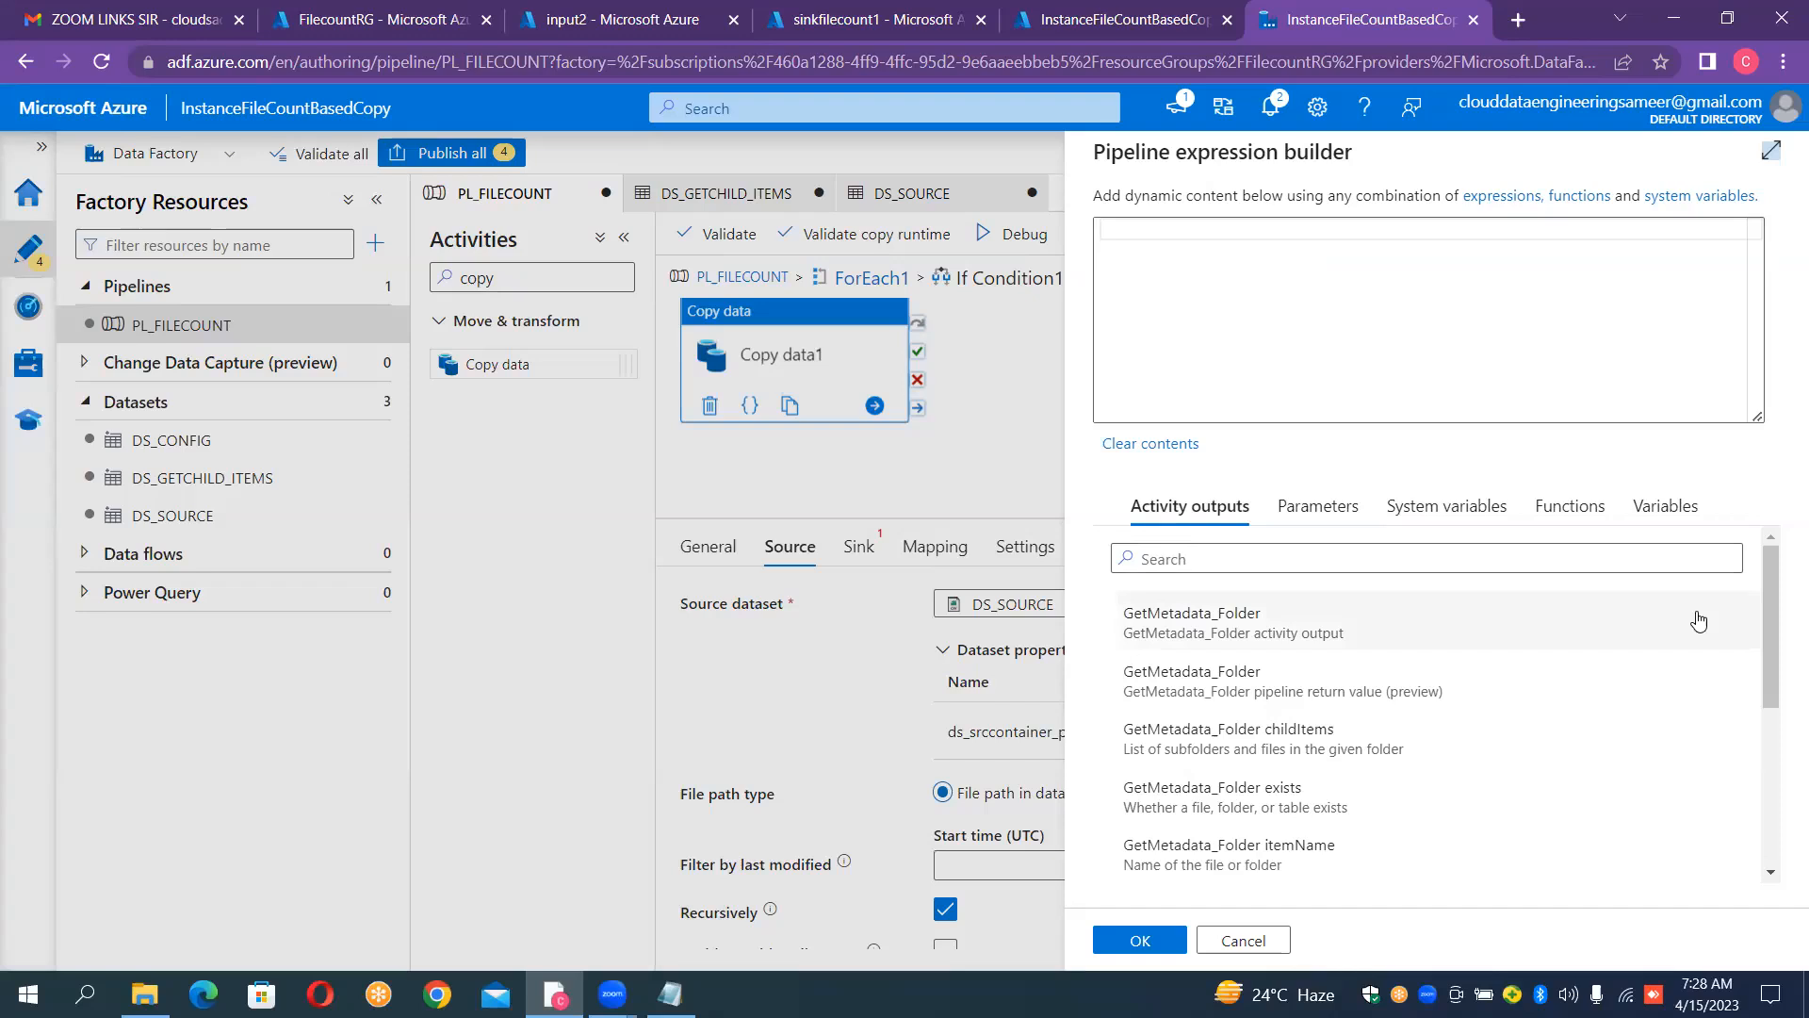
{"action": "left_click_drag", "start_coordinate": [1769, 632], "coordinate": [1779, 667]}
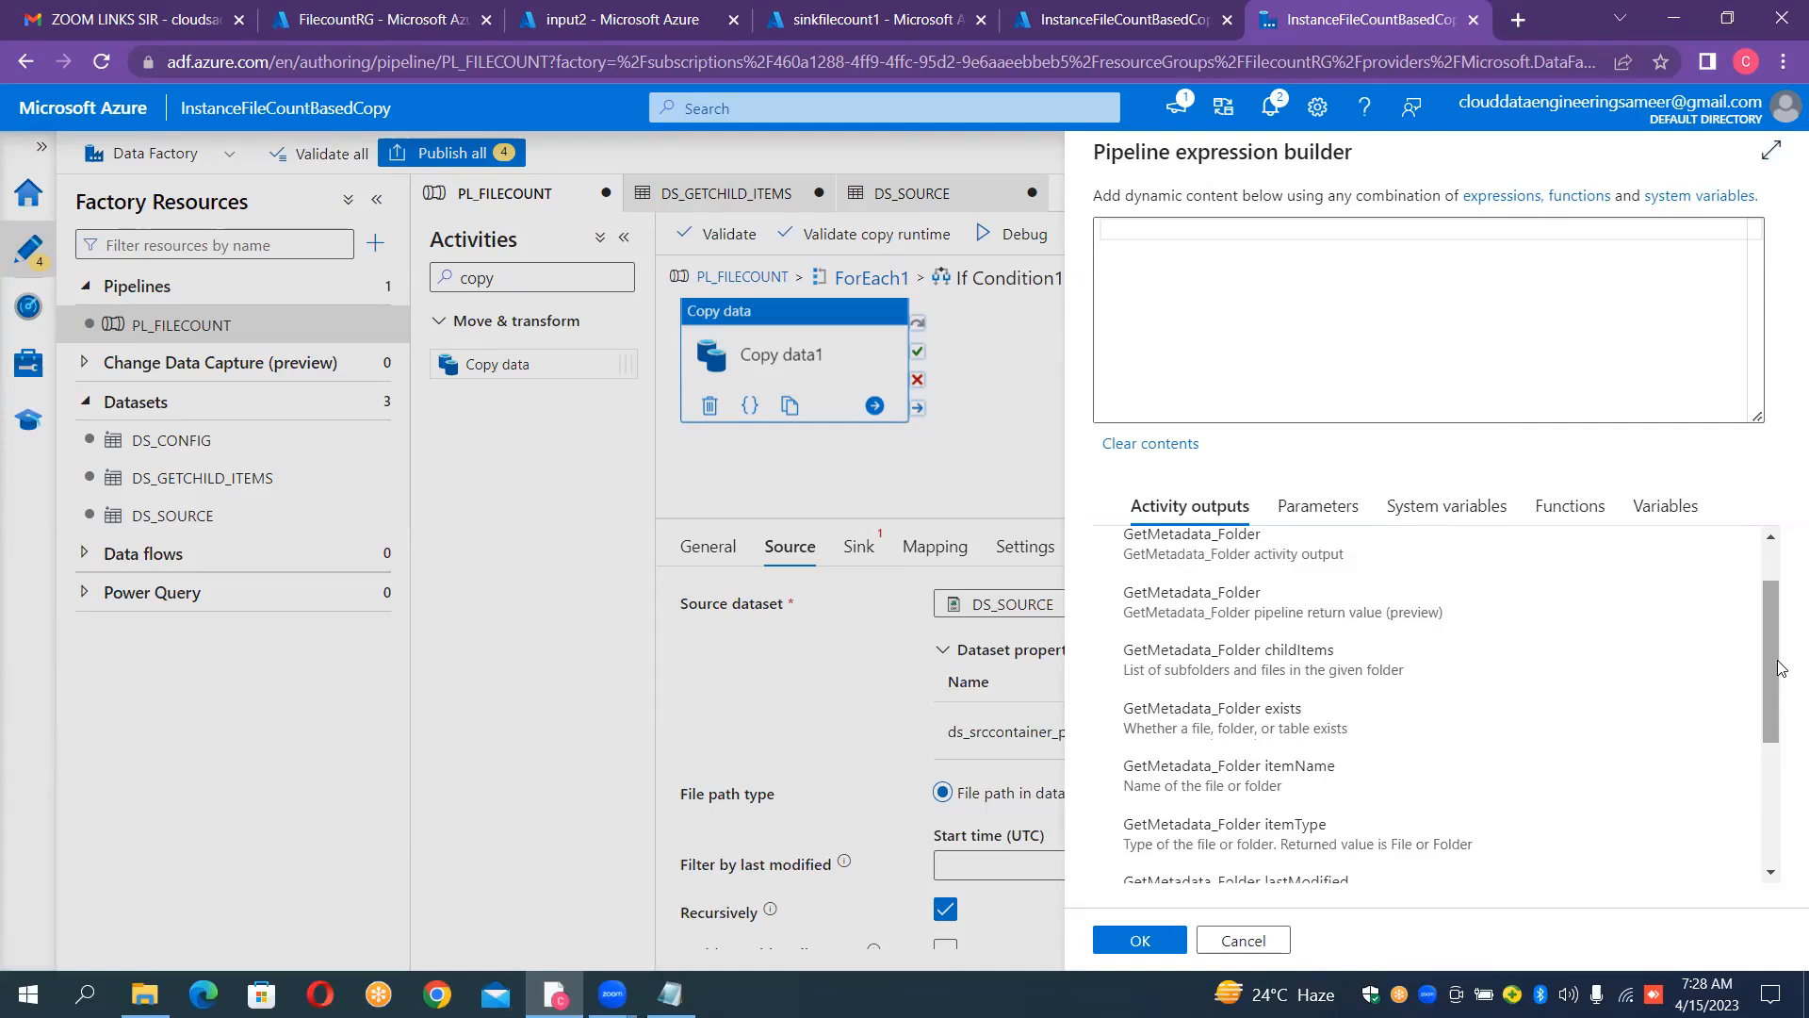
{"action": "left_click_drag", "start_coordinate": [1780, 667], "coordinate": [1781, 751]}
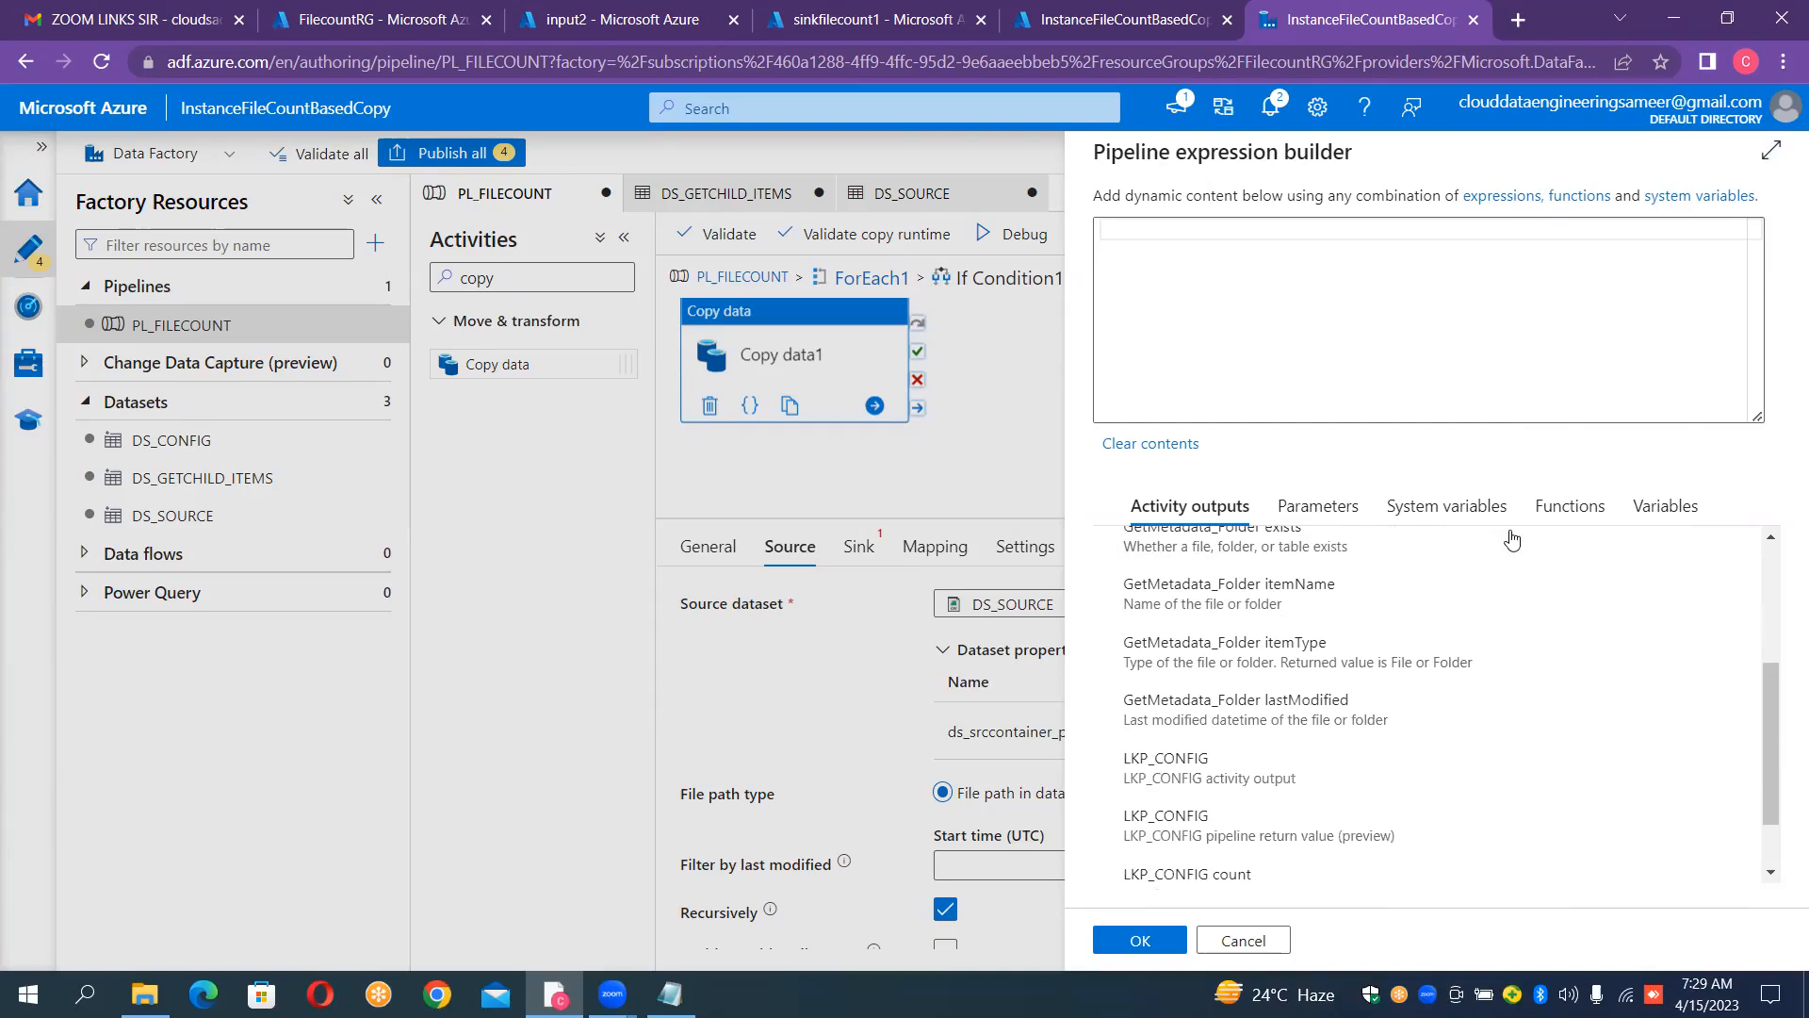
{"action": "left_click", "coordinate": [1144, 230]}
{"action": "type", "text": "@item"}
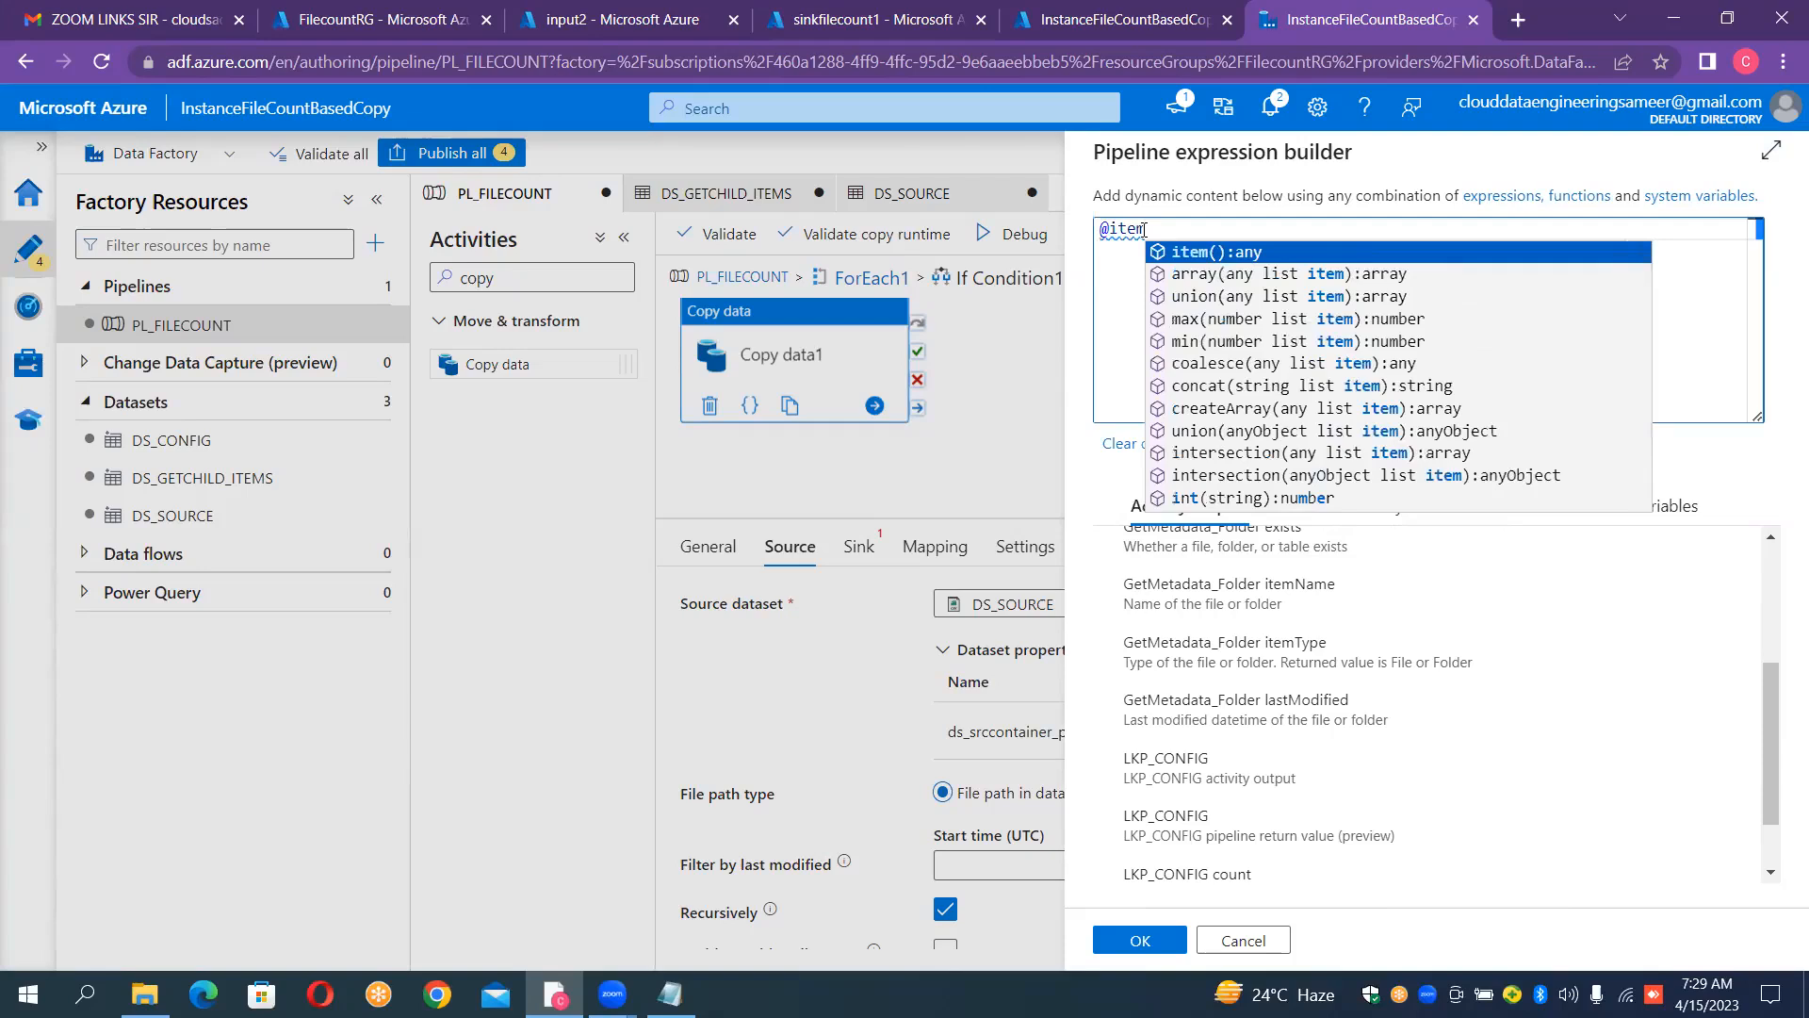
{"action": "type", "text": "("}
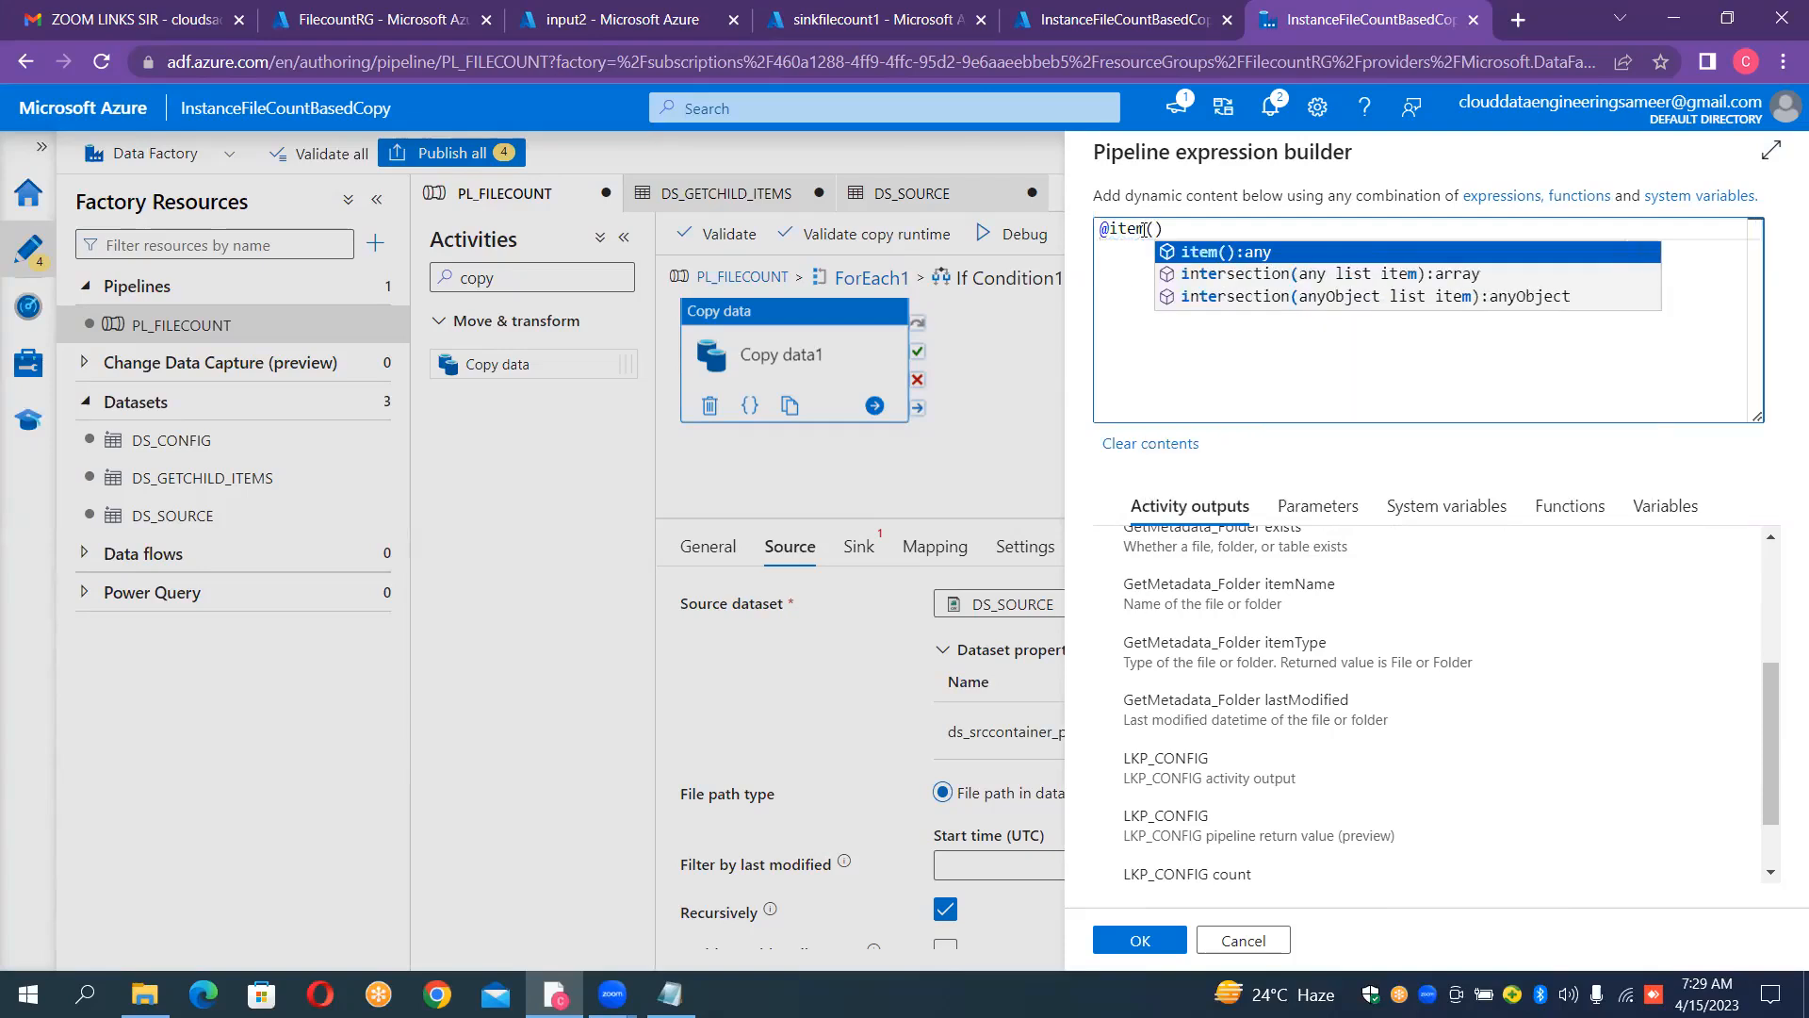
{"action": "type", "text": ")."}
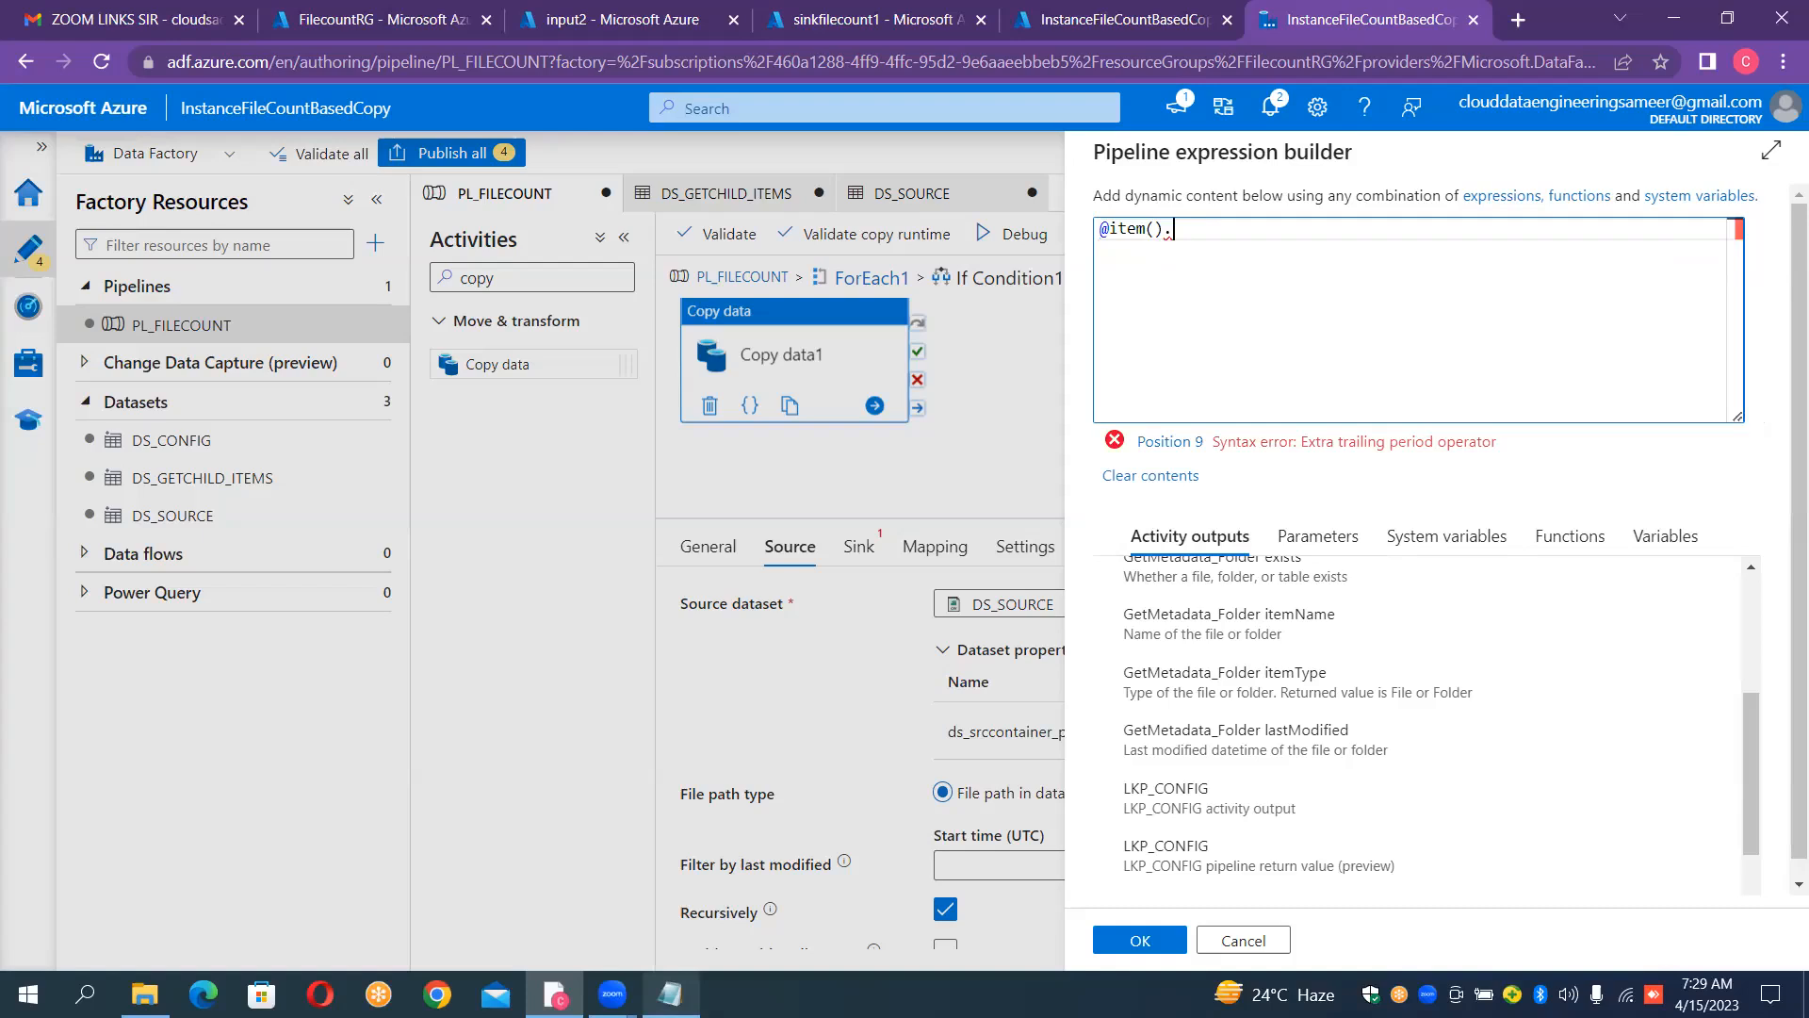
Step: Switch to Notepad and copy the key name sourcecontainer from the config folder lookup output
{"action": "key", "text": "alt+Tab"}
{"action": "left_click", "coordinate": [234, 490]}
{"action": "key", "text": "Down"}
{"action": "key", "text": "Down"}
{"action": "key", "text": "Down"}
{"action": "key", "text": "Down"}
{"action": "key", "text": "Down"}
{"action": "key", "text": "Down"}
{"action": "key", "text": "Down"}
{"action": "key", "text": "Down"}
{"action": "key", "text": "Down"}
{"action": "key", "text": "Down"}
{"action": "key", "text": "Down"}
{"action": "key", "text": "Down"}
{"action": "key", "text": "Down"}
{"action": "key", "text": "Down"}
{"action": "key", "text": "Down"}
{"action": "key", "text": "Down"}
{"action": "key", "text": "Down"}
{"action": "key", "text": "Down"}
{"action": "key", "text": "Down"}
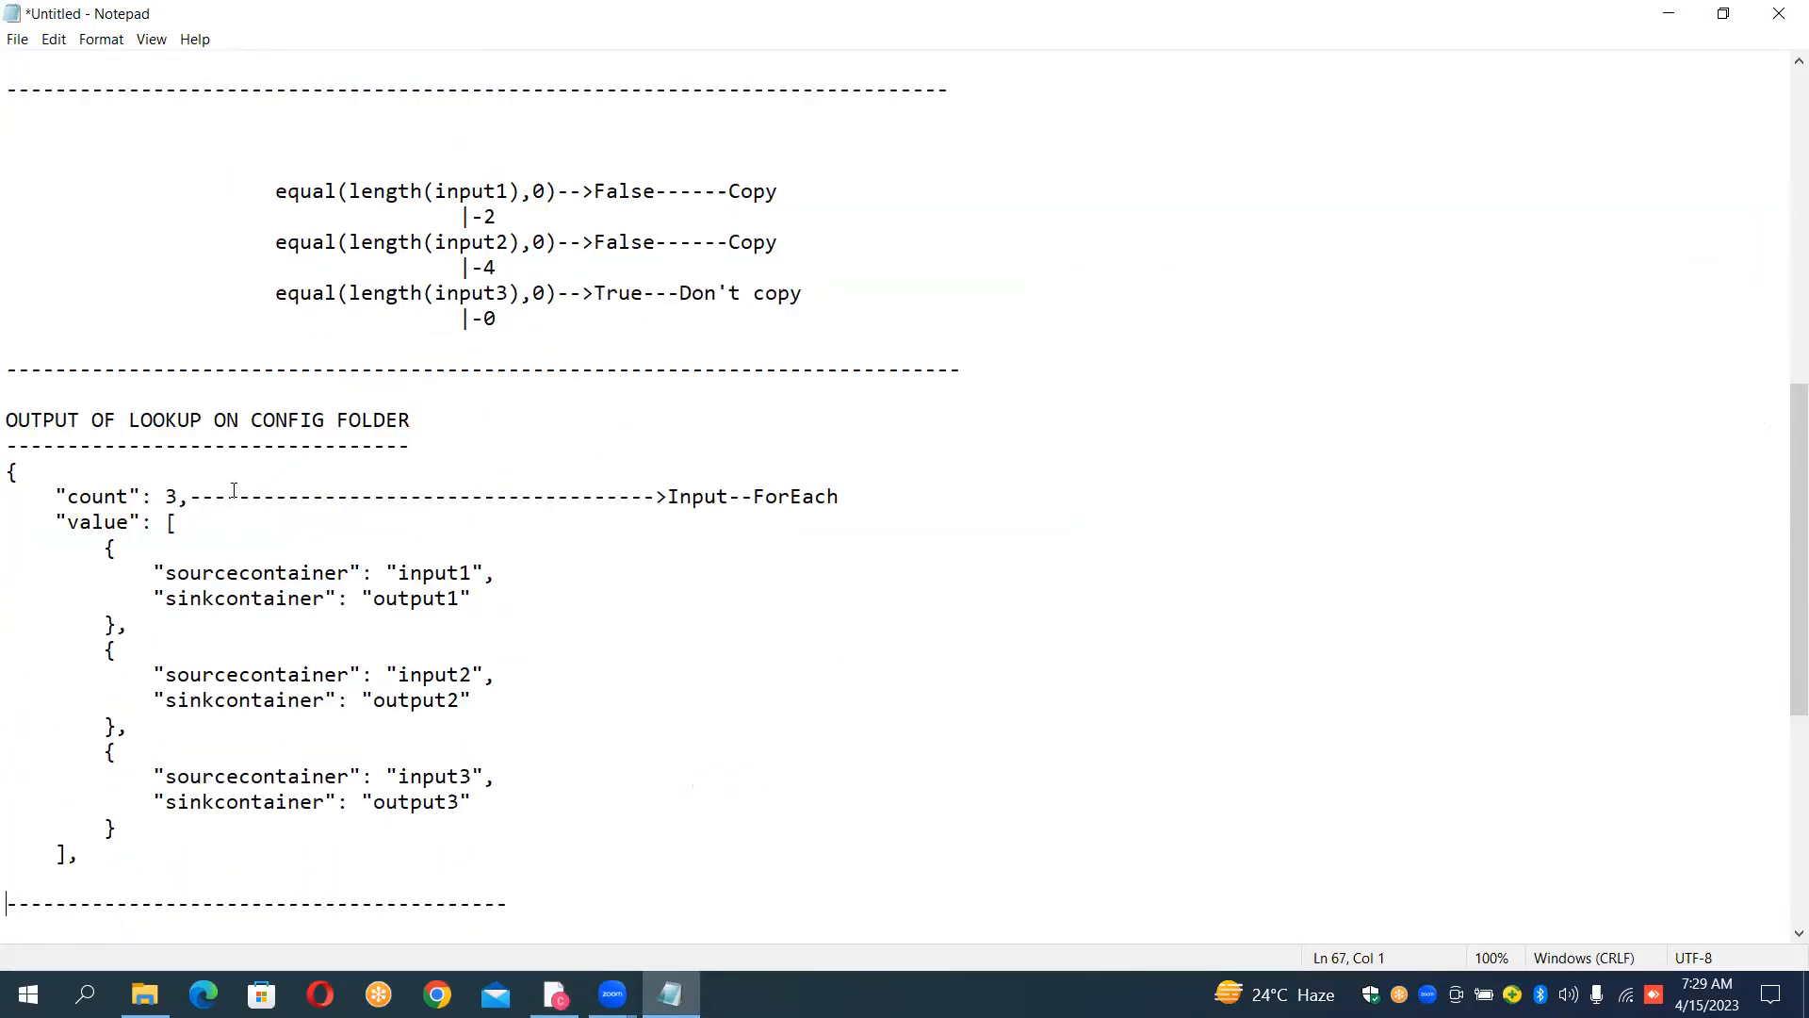
{"action": "key", "text": "Up"}
{"action": "key", "text": "Right"}
{"action": "key", "text": "Right"}
{"action": "key", "text": "Right"}
{"action": "key", "text": "Right"}
{"action": "key", "text": "Right"}
{"action": "key", "text": "Right"}
{"action": "key", "text": "Right"}
{"action": "key", "text": "Right"}
{"action": "key", "text": "Right"}
{"action": "key", "text": "Right"}
{"action": "key", "text": "Right"}
{"action": "key", "text": "Right"}
{"action": "key", "text": "shift+Right"}
{"action": "key", "text": "shift+Right"}
{"action": "key", "text": "shift+Right"}
{"action": "key", "text": "shift+Right"}
{"action": "key", "text": "shift+Right"}
{"action": "key", "text": "shift+Right"}
{"action": "key", "text": "shift+Right"}
{"action": "key", "text": "shift+Right"}
{"action": "key", "text": "shift+Right"}
{"action": "key", "text": "shift+Right"}
{"action": "key", "text": "shift+Right"}
{"action": "key", "text": "shift+Right"}
{"action": "key", "text": "shift+Right"}
{"action": "key", "text": "shift+Right"}
{"action": "key", "text": "shift+Right"}
{"action": "key", "text": "ctrl+c"}
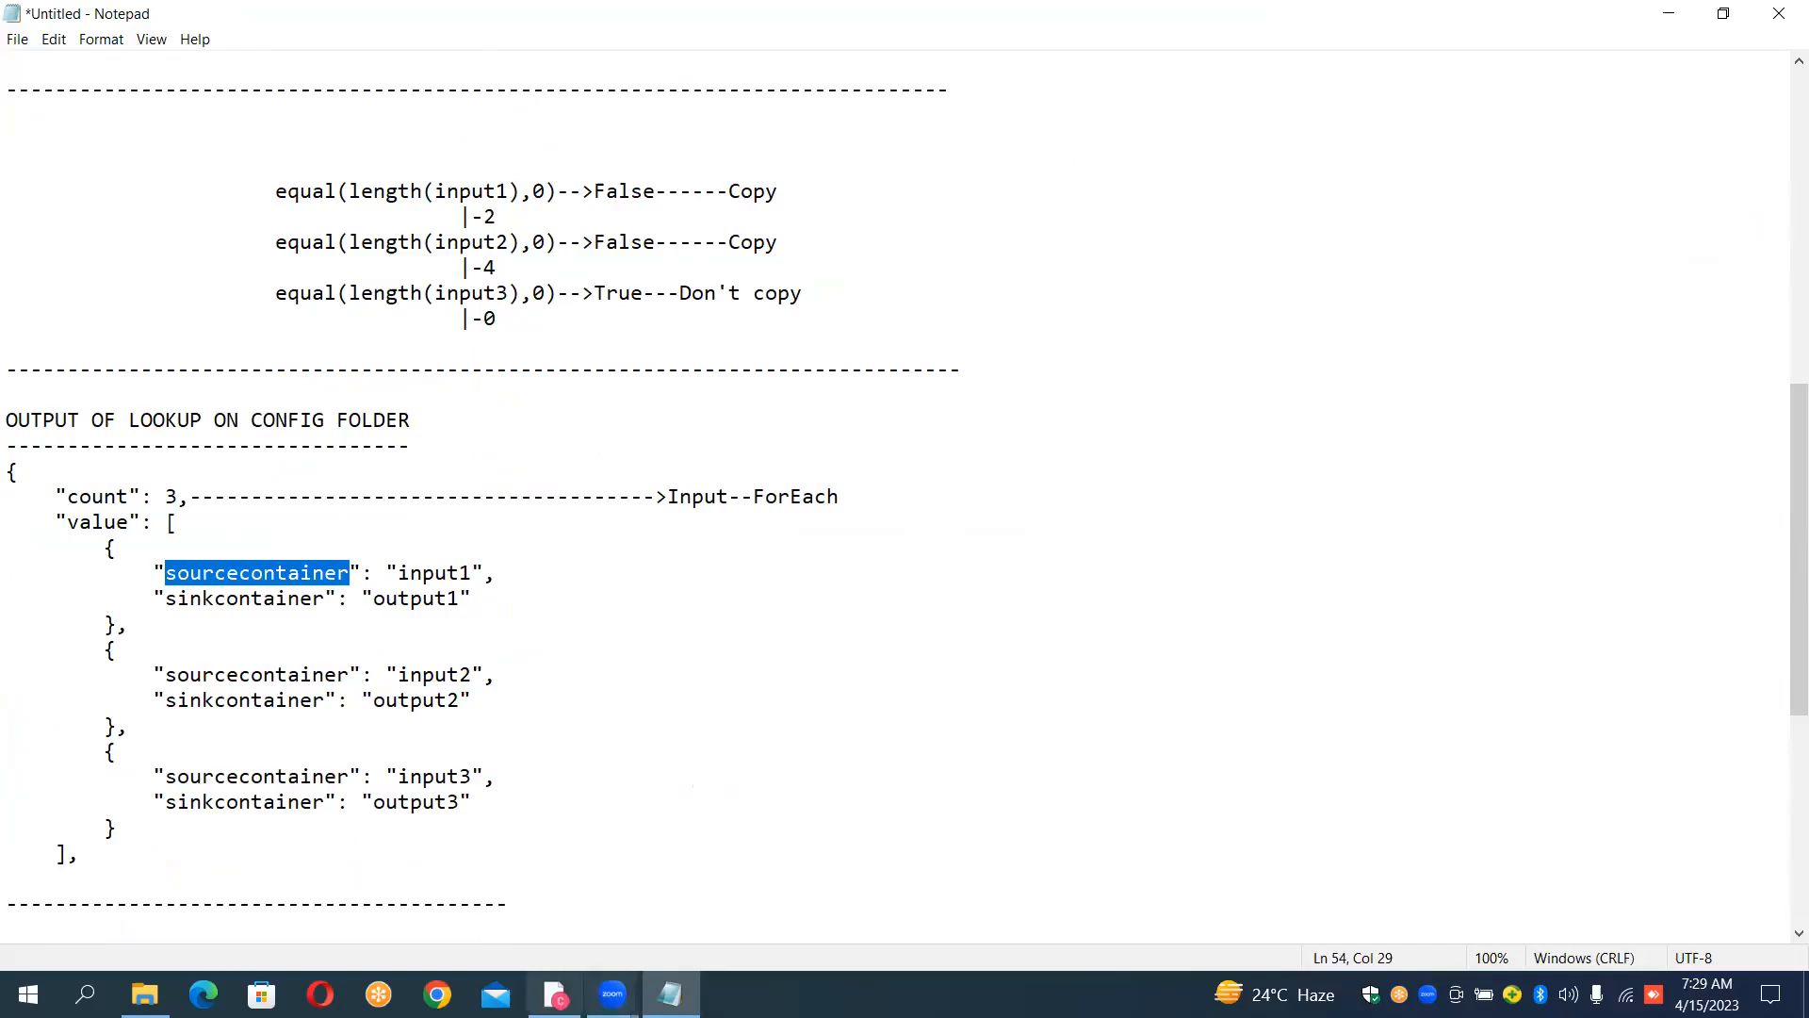
{"action": "left_click", "coordinate": [555, 995]}
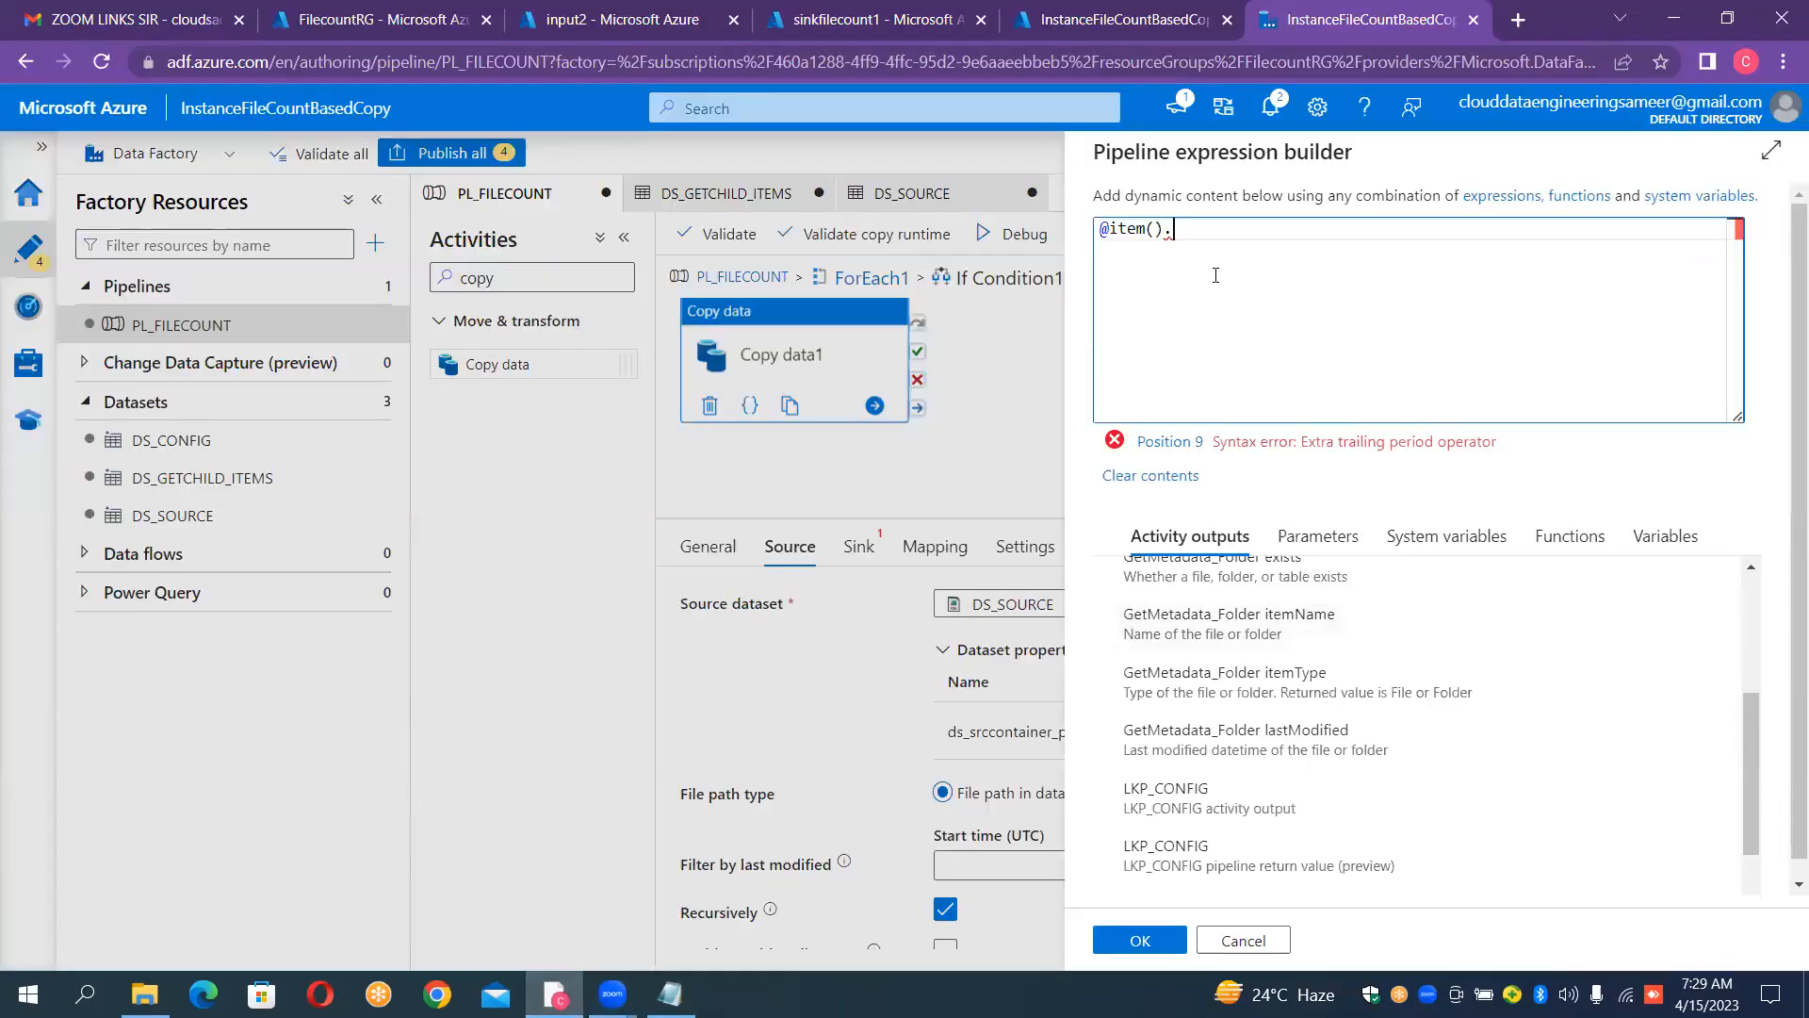
{"action": "key", "text": "ctrl+v"}
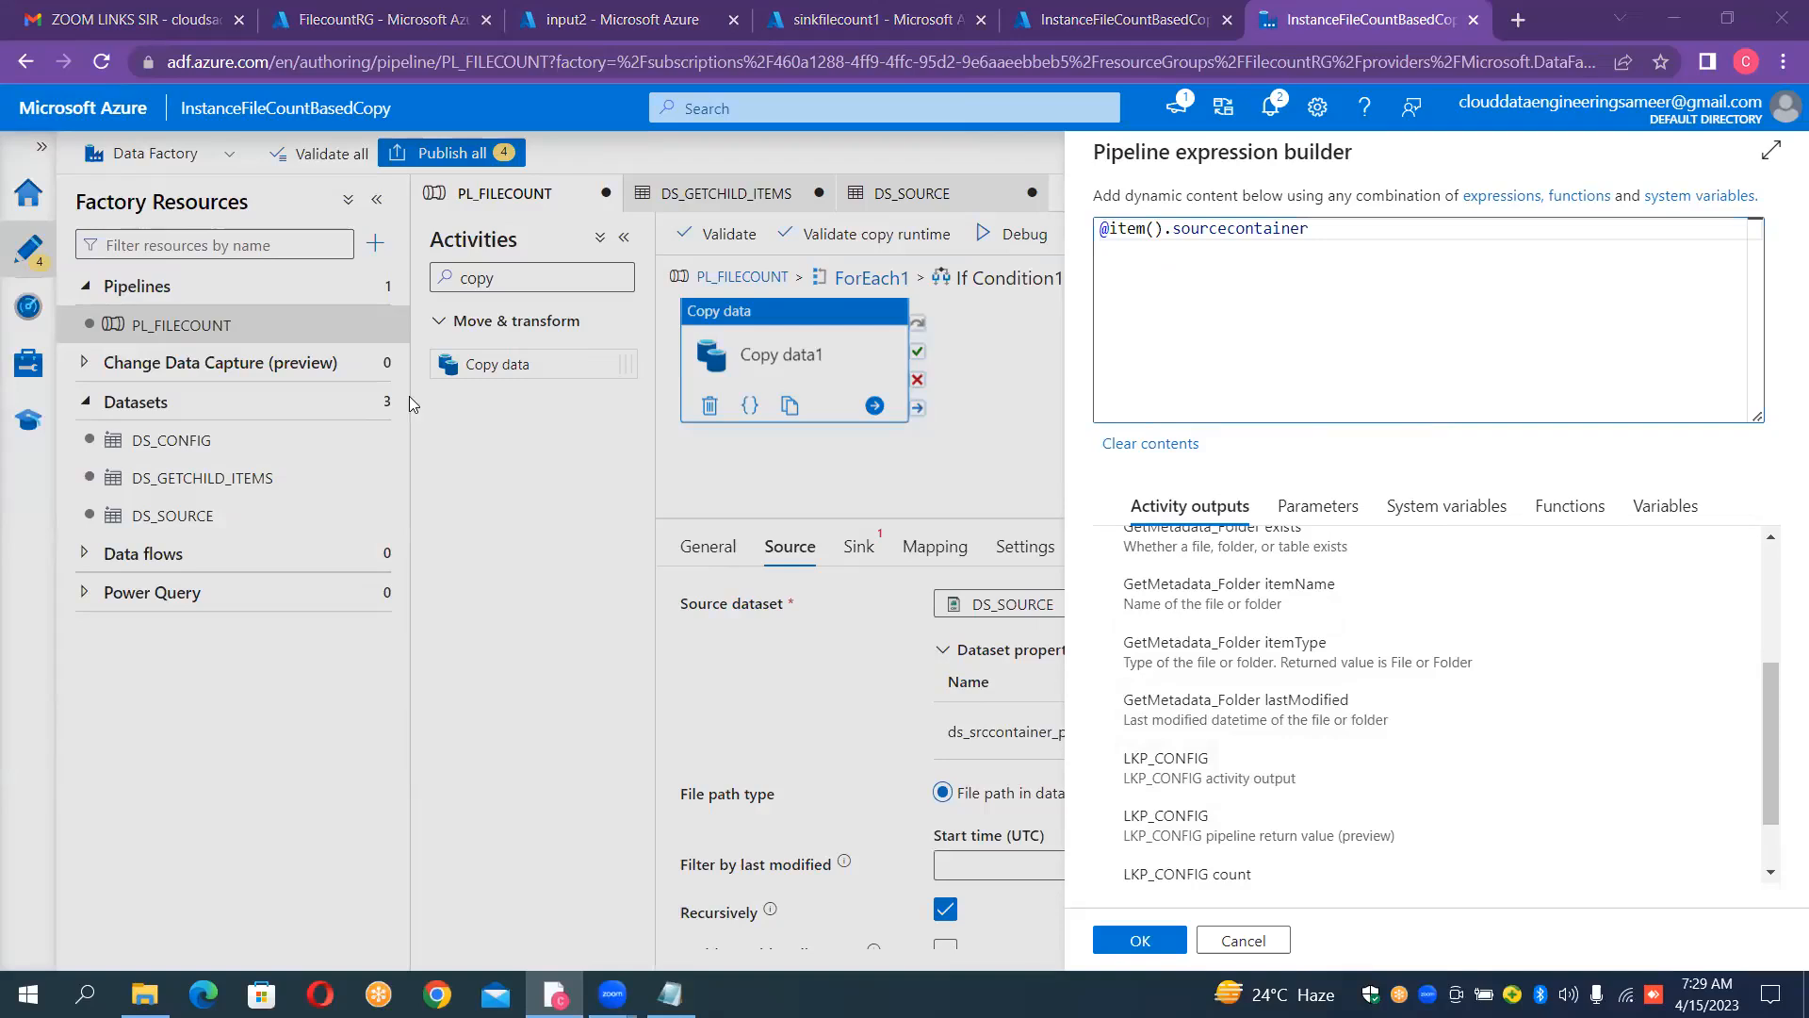
{"action": "left_click", "coordinate": [1160, 945]}
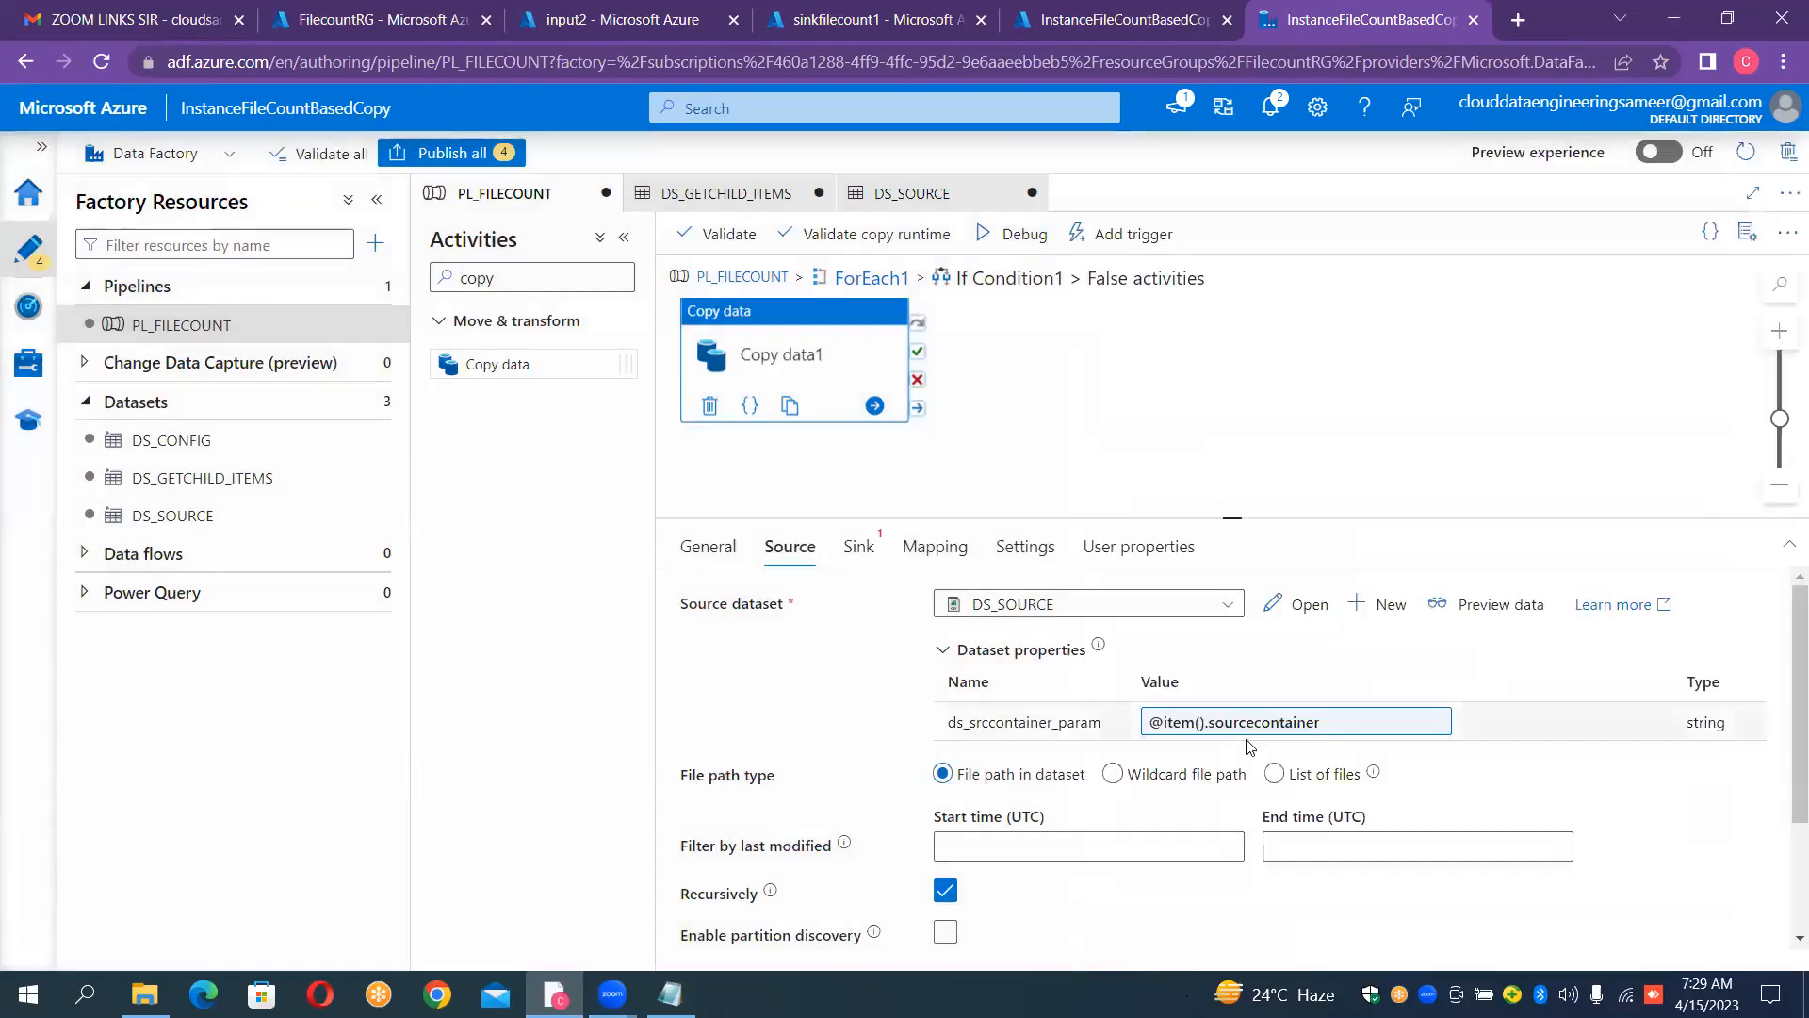
Step: Set the Copy data1 source's file path type to Wildcard file path and check the DS_SOURCE connection settings
{"action": "left_click", "coordinate": [1111, 779]}
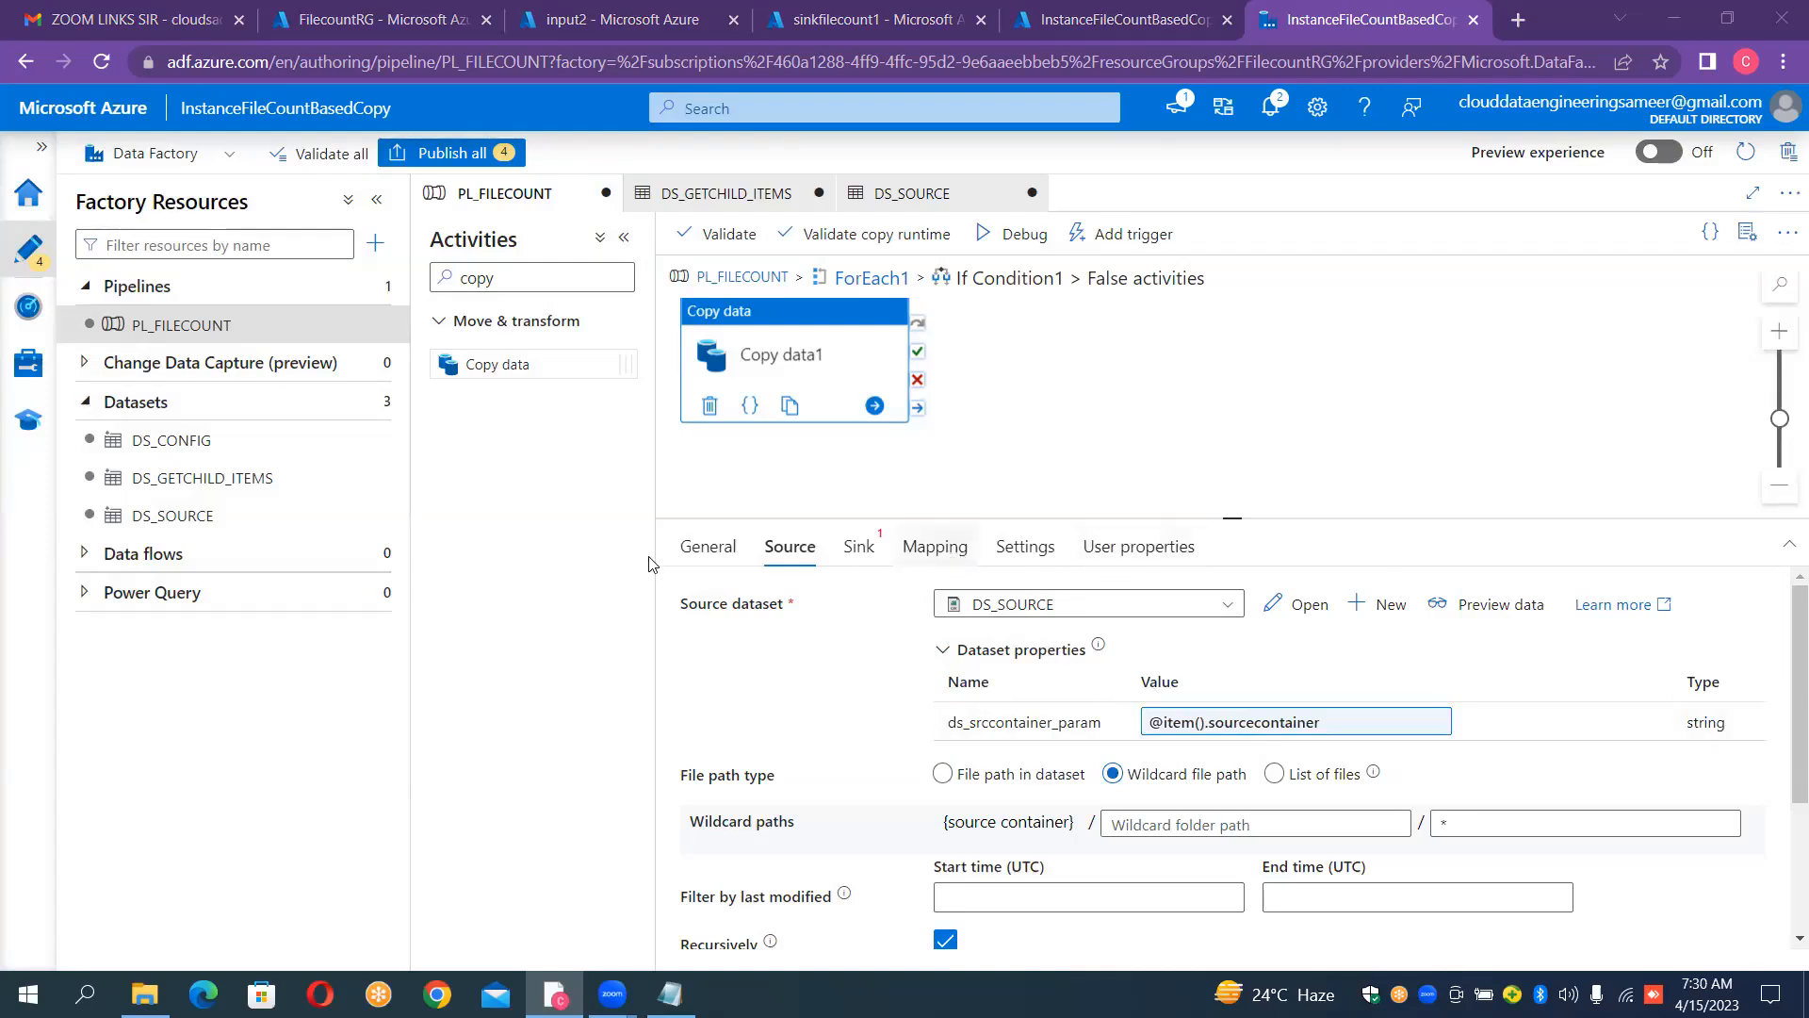
{"action": "left_click", "coordinate": [255, 524]}
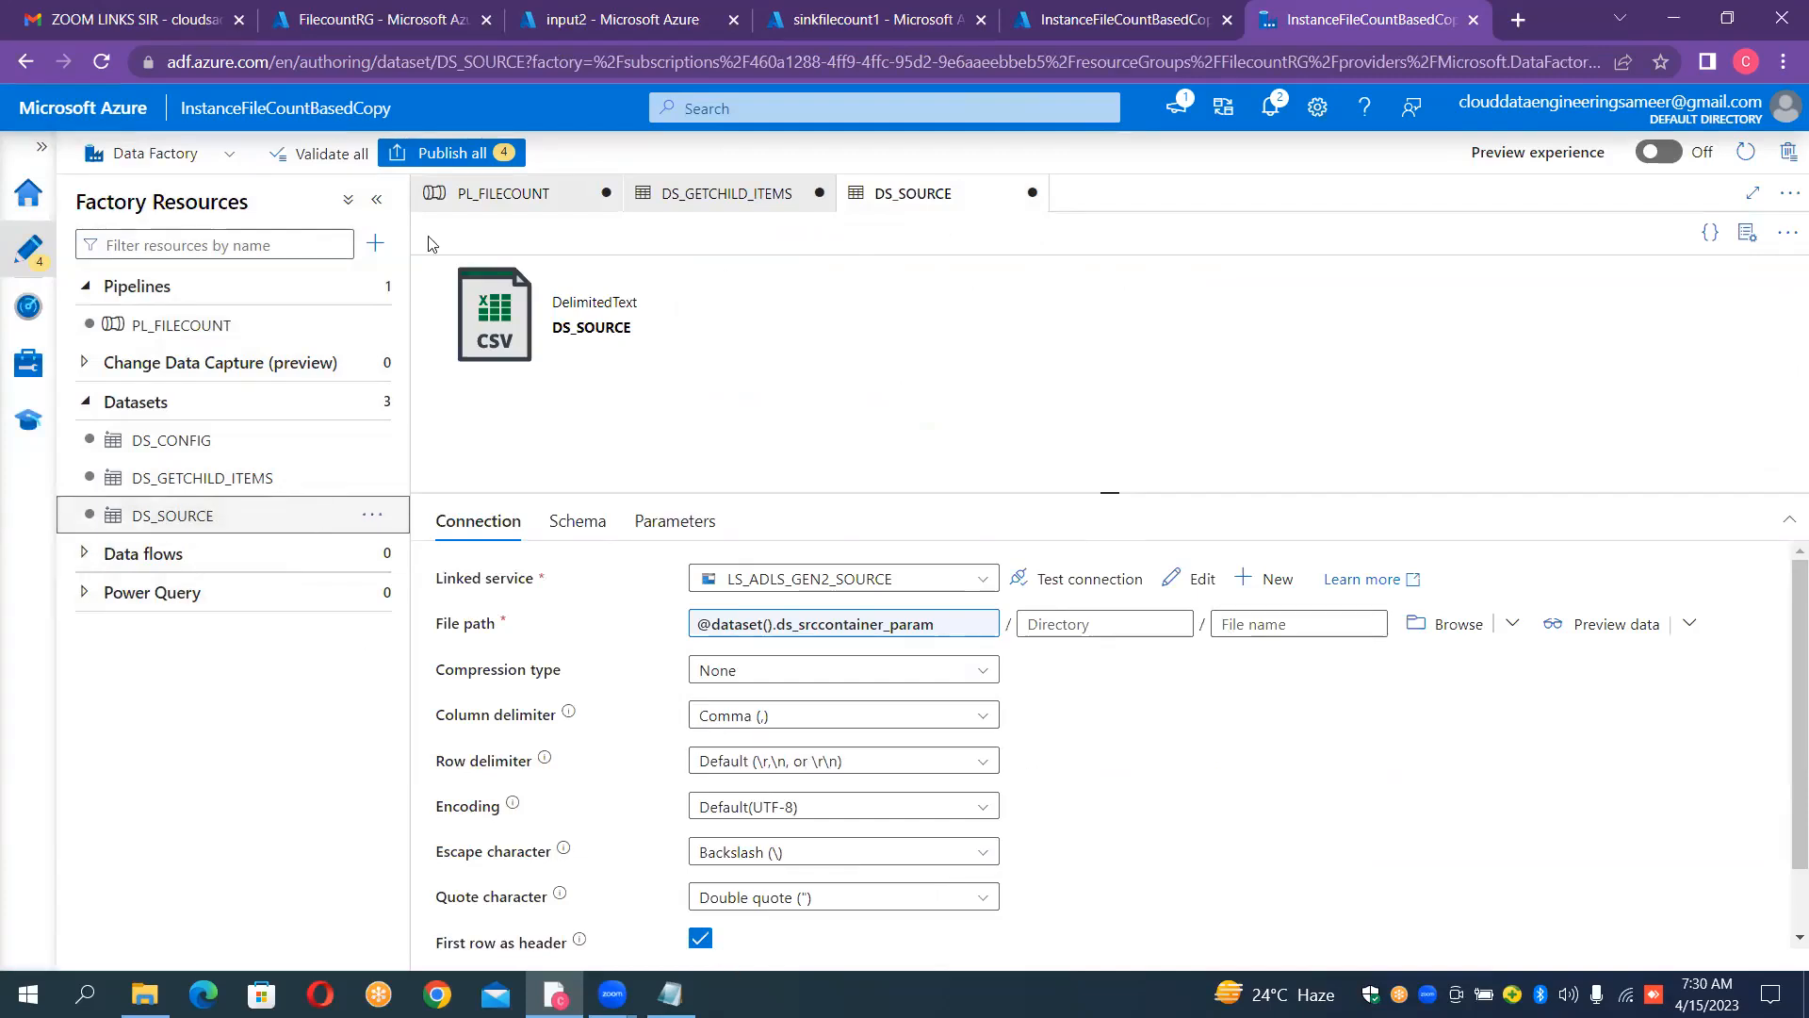
{"action": "left_click", "coordinate": [568, 195]}
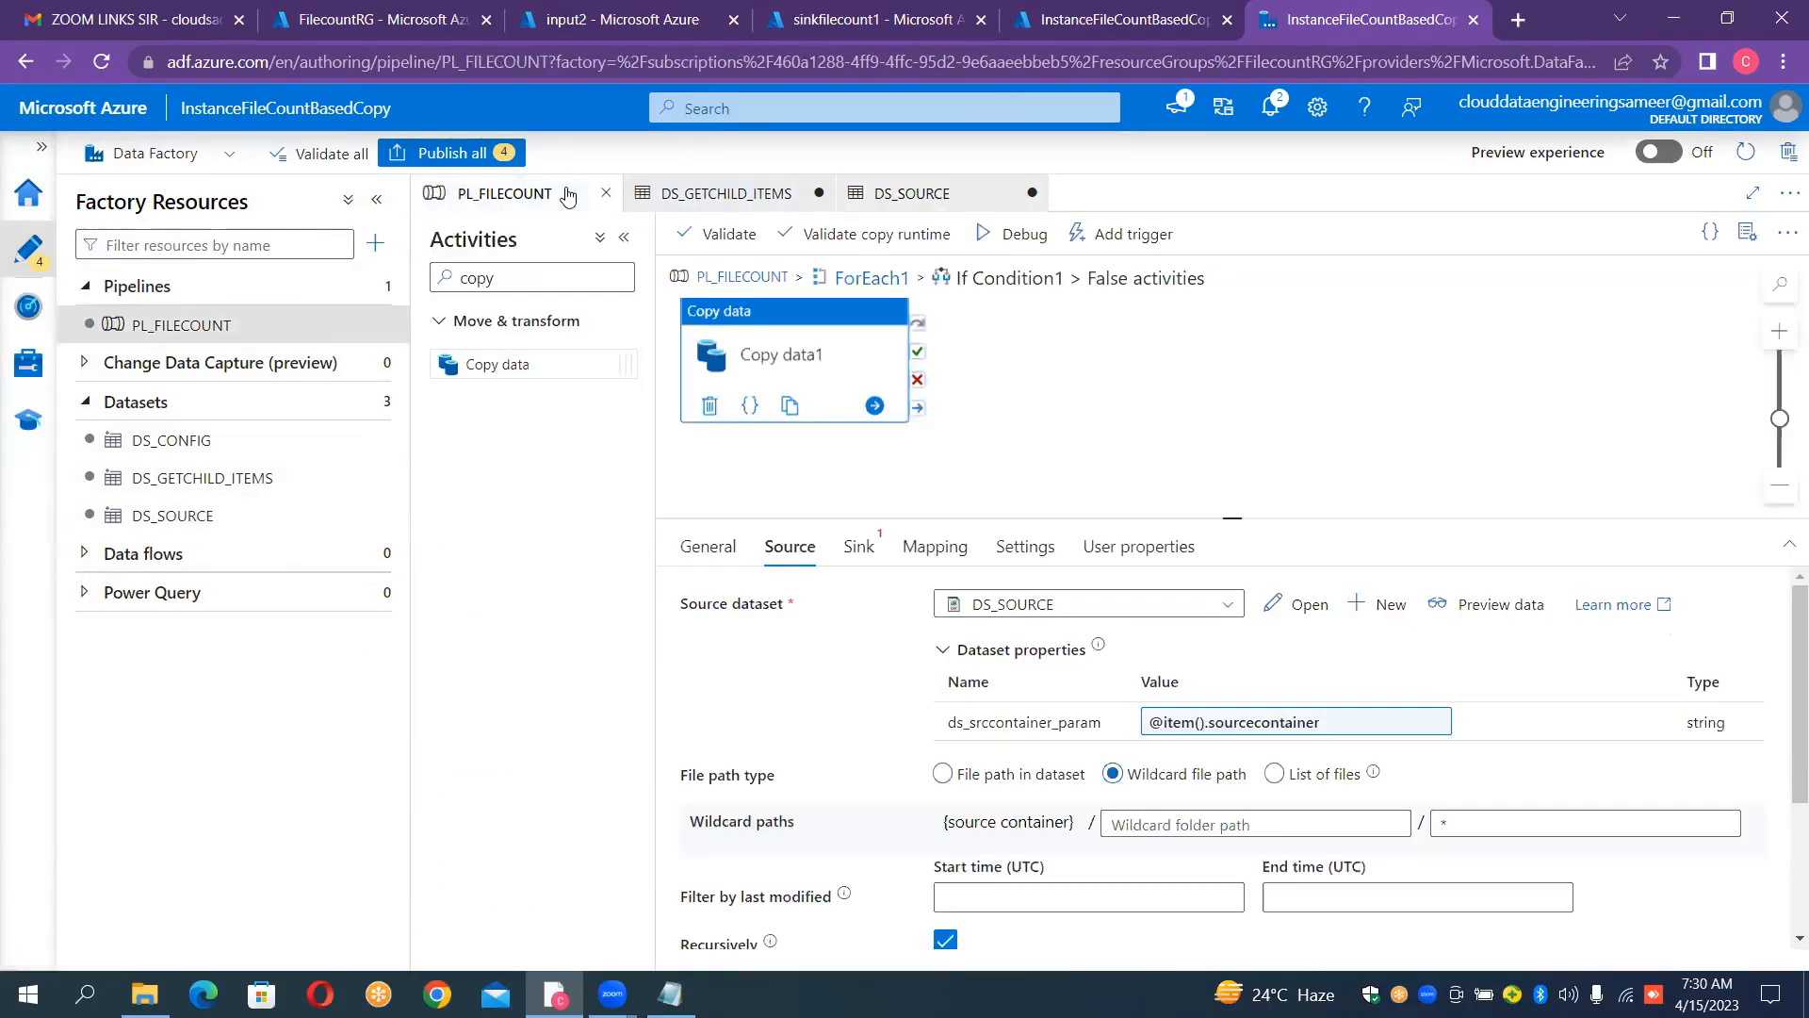
Step: Start a new sink dataset for Copy data1 using Azure Blob Storage and the DelimitedText format
{"action": "left_click", "coordinate": [873, 552]}
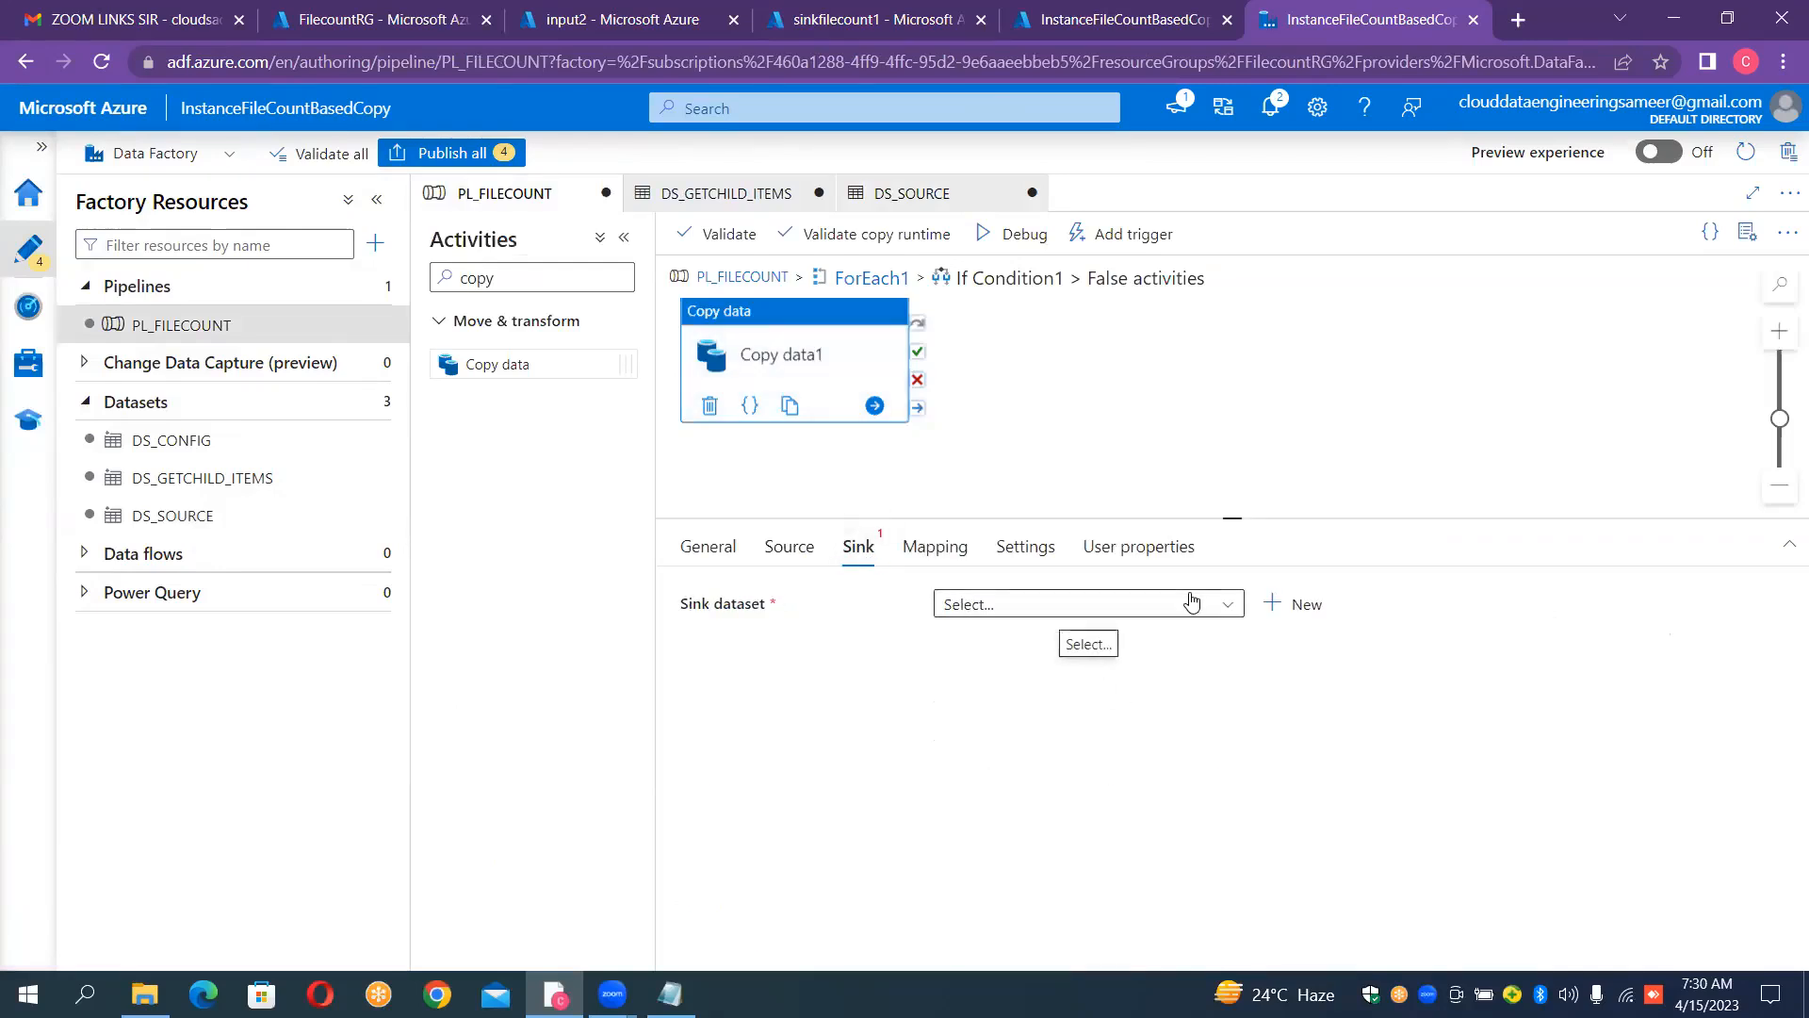
{"action": "left_click", "coordinate": [1274, 604]}
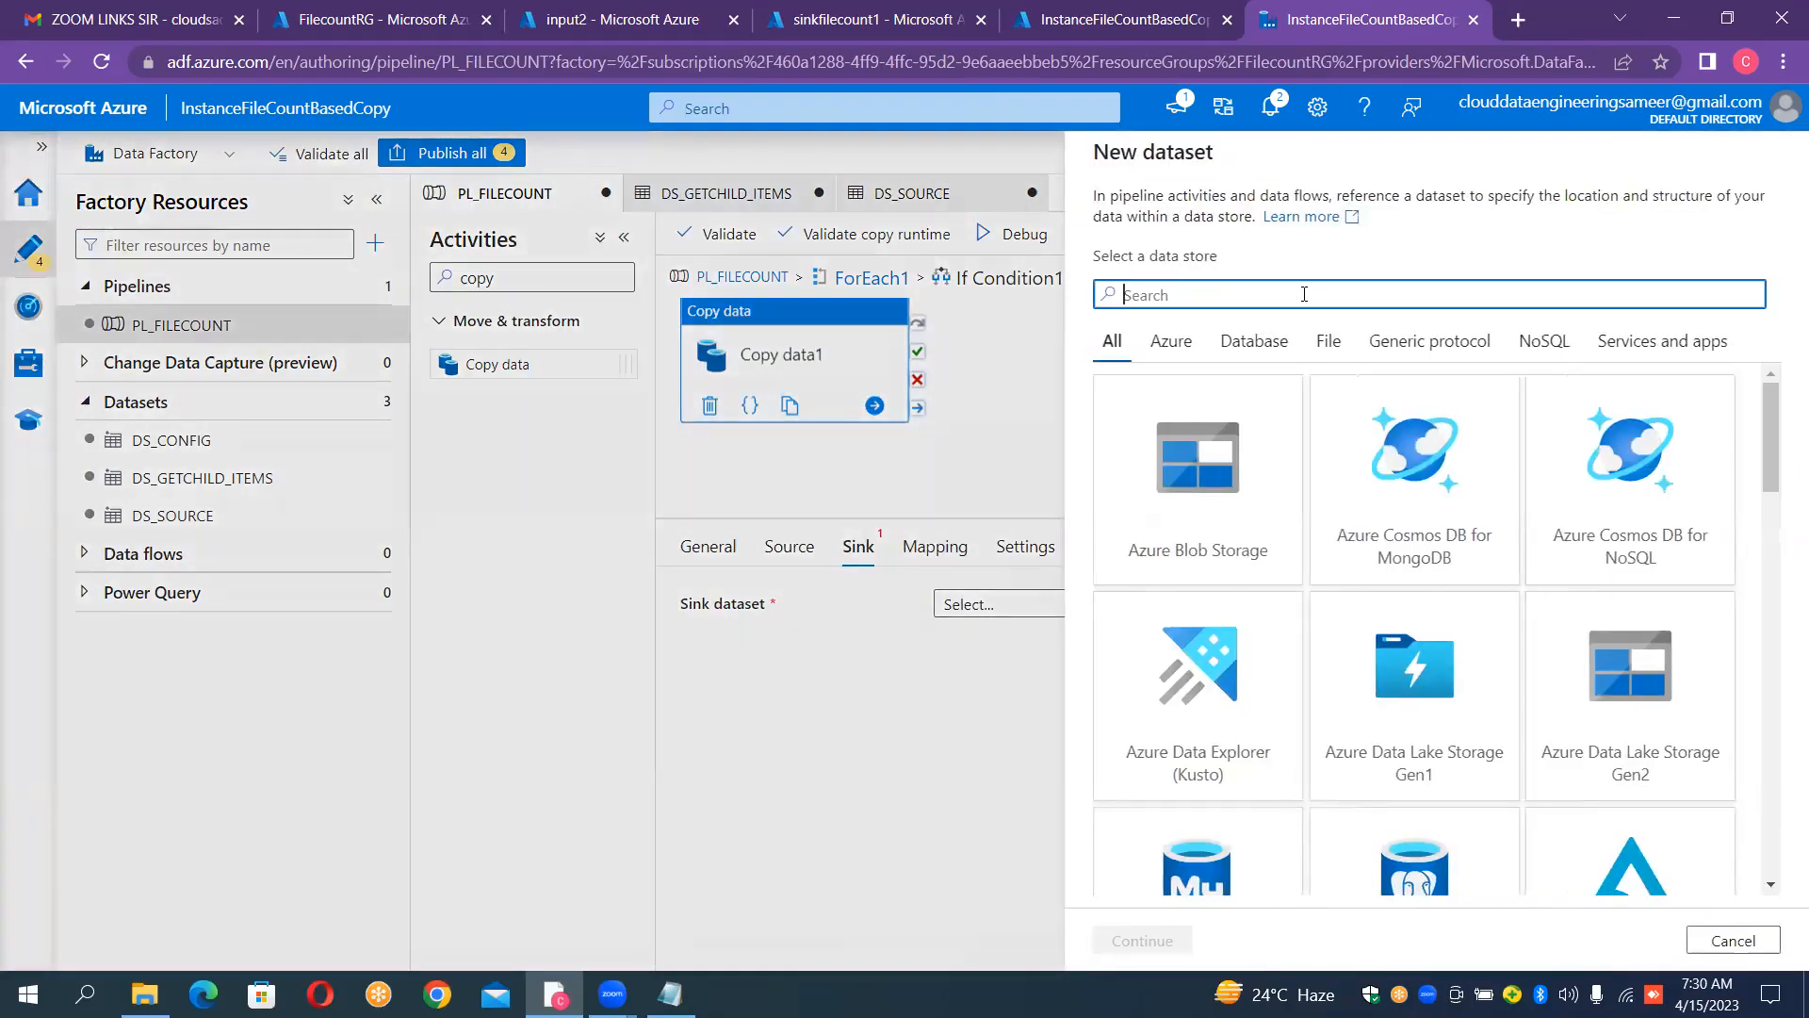
{"action": "type", "text": "blob"}
{"action": "double_click", "coordinate": [1260, 465]}
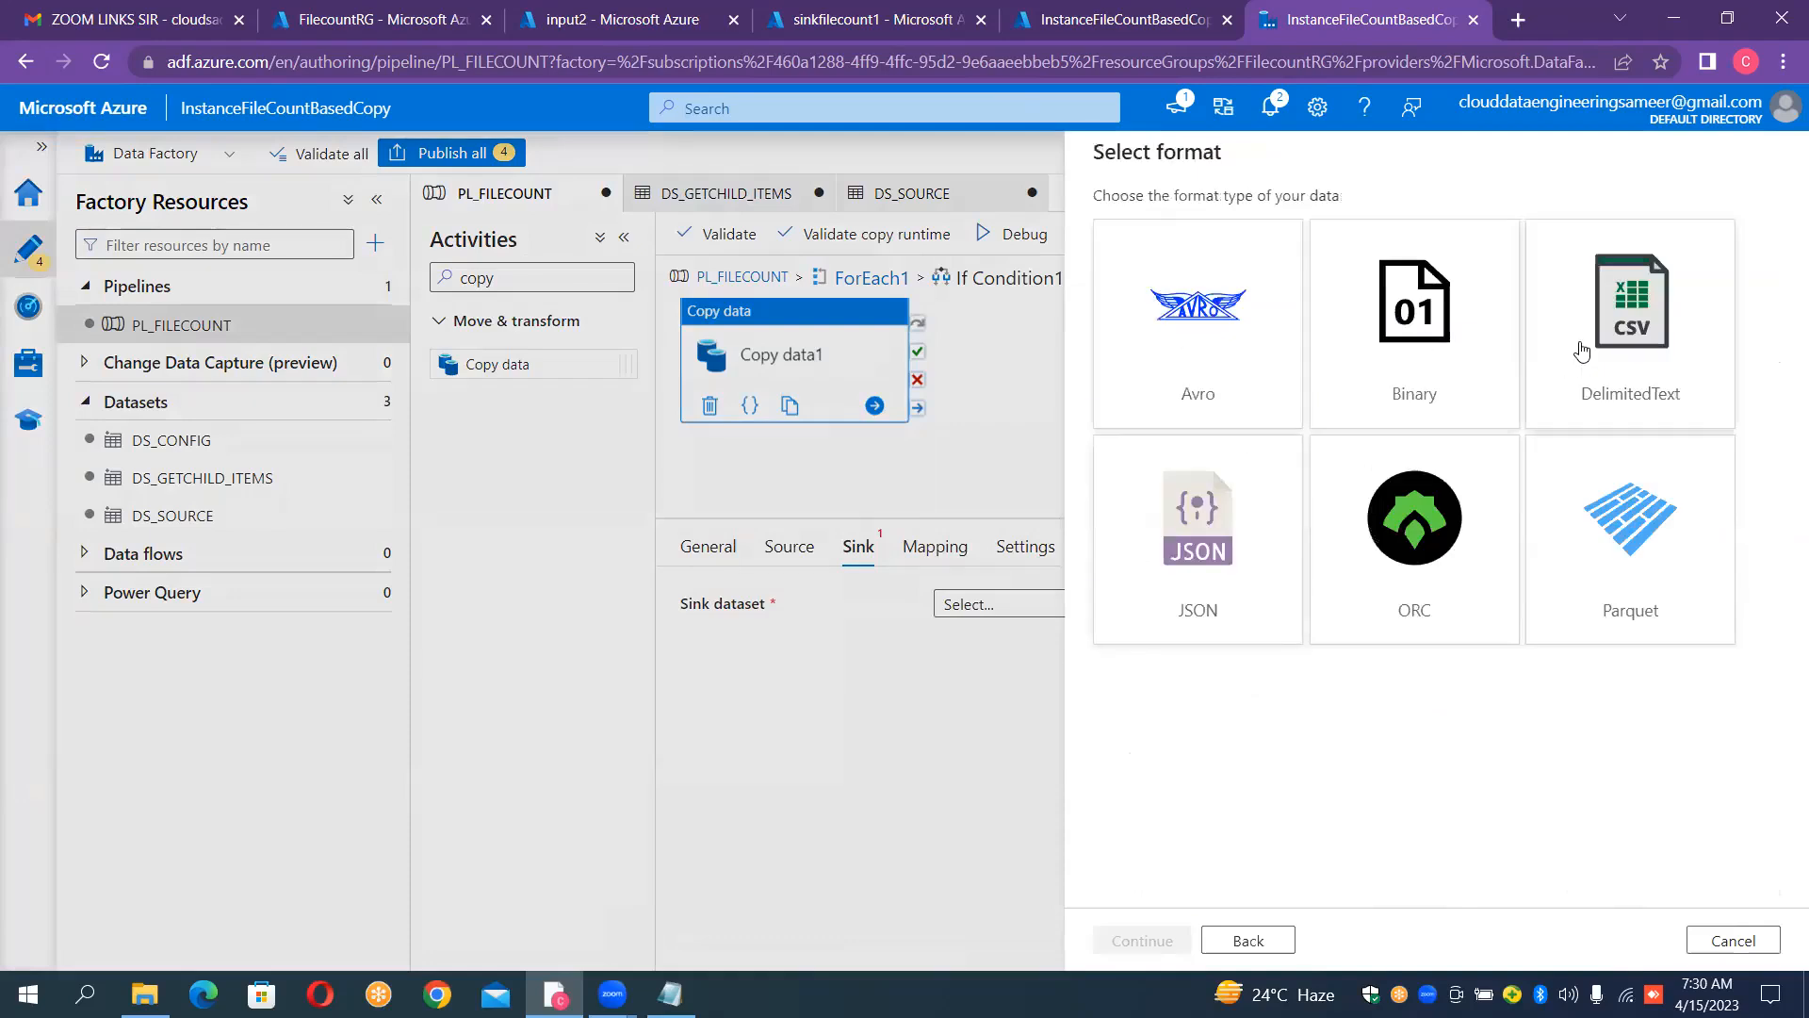
{"action": "double_click", "coordinate": [1581, 350]}
Step: Create the sink dataset as DS_SINK with linked service LS_BLOB_SINK, first row as header and an empty file path
{"action": "left_click", "coordinate": [1455, 224]}
{"action": "key", "text": "ctrl+a"}
{"action": "key", "text": "BackSpace"}
{"action": "type", "text": "DS_SINK"}
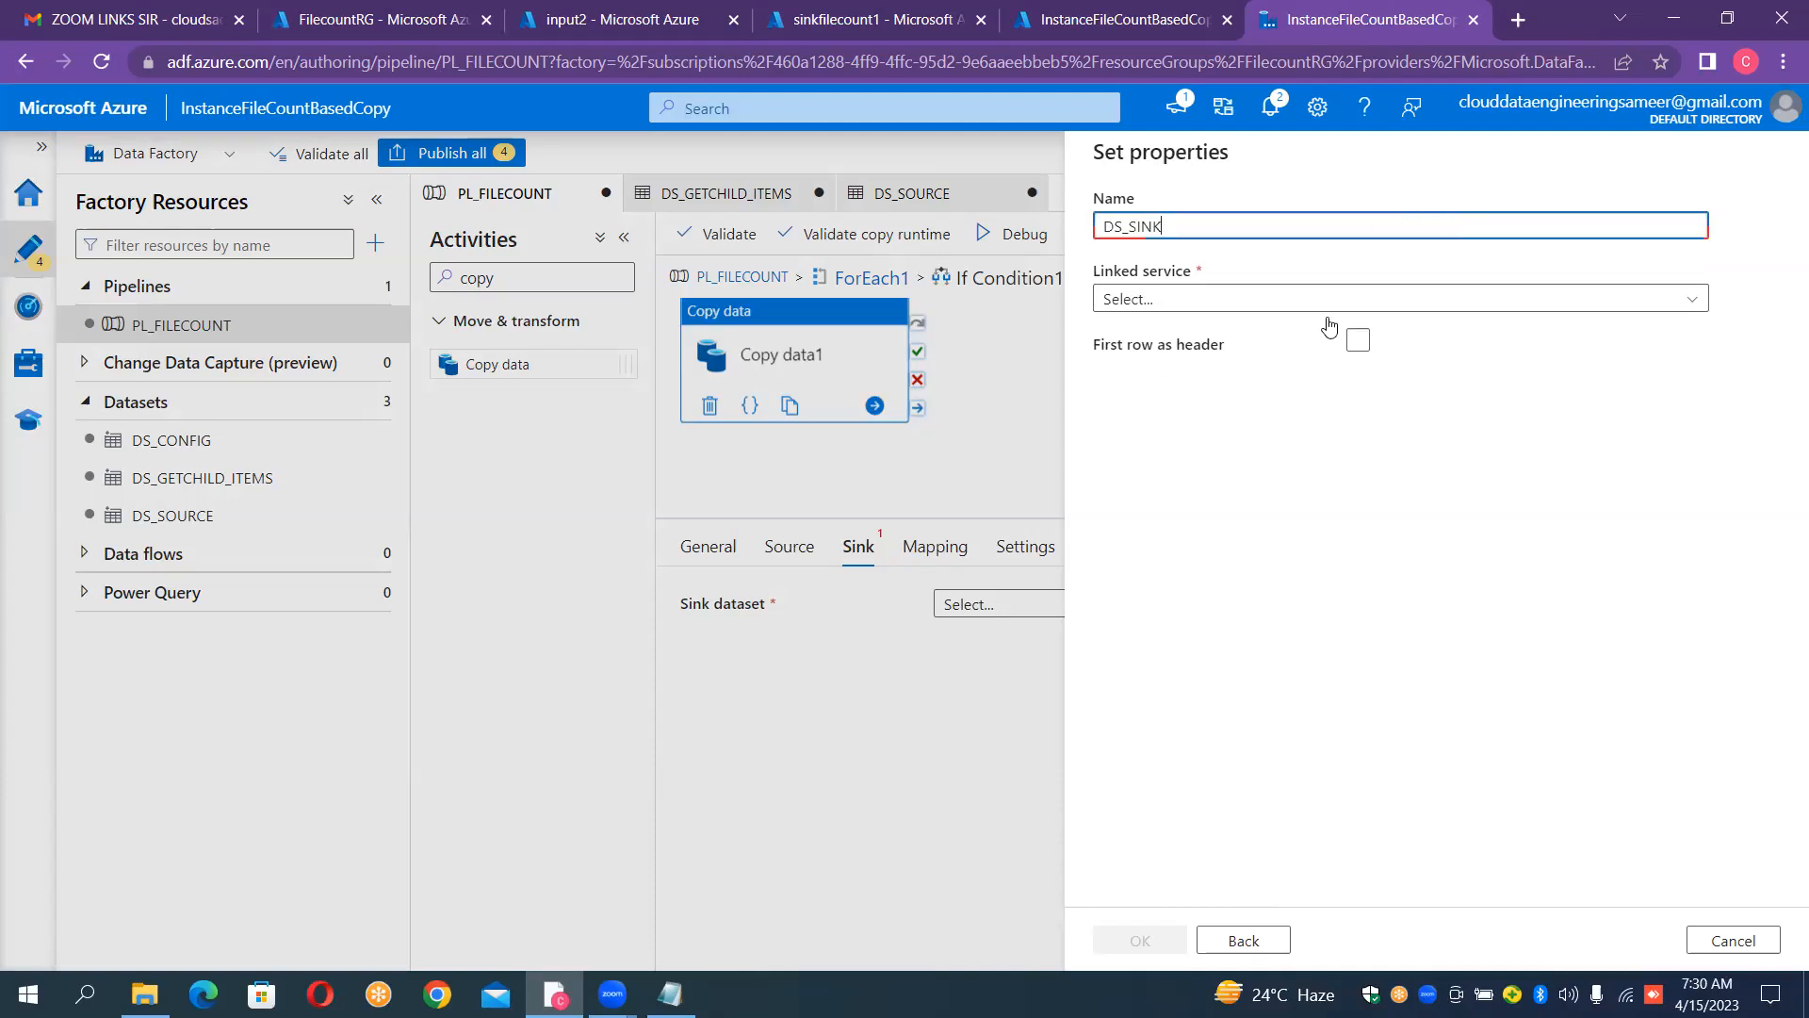
{"action": "left_click", "coordinate": [1324, 300]}
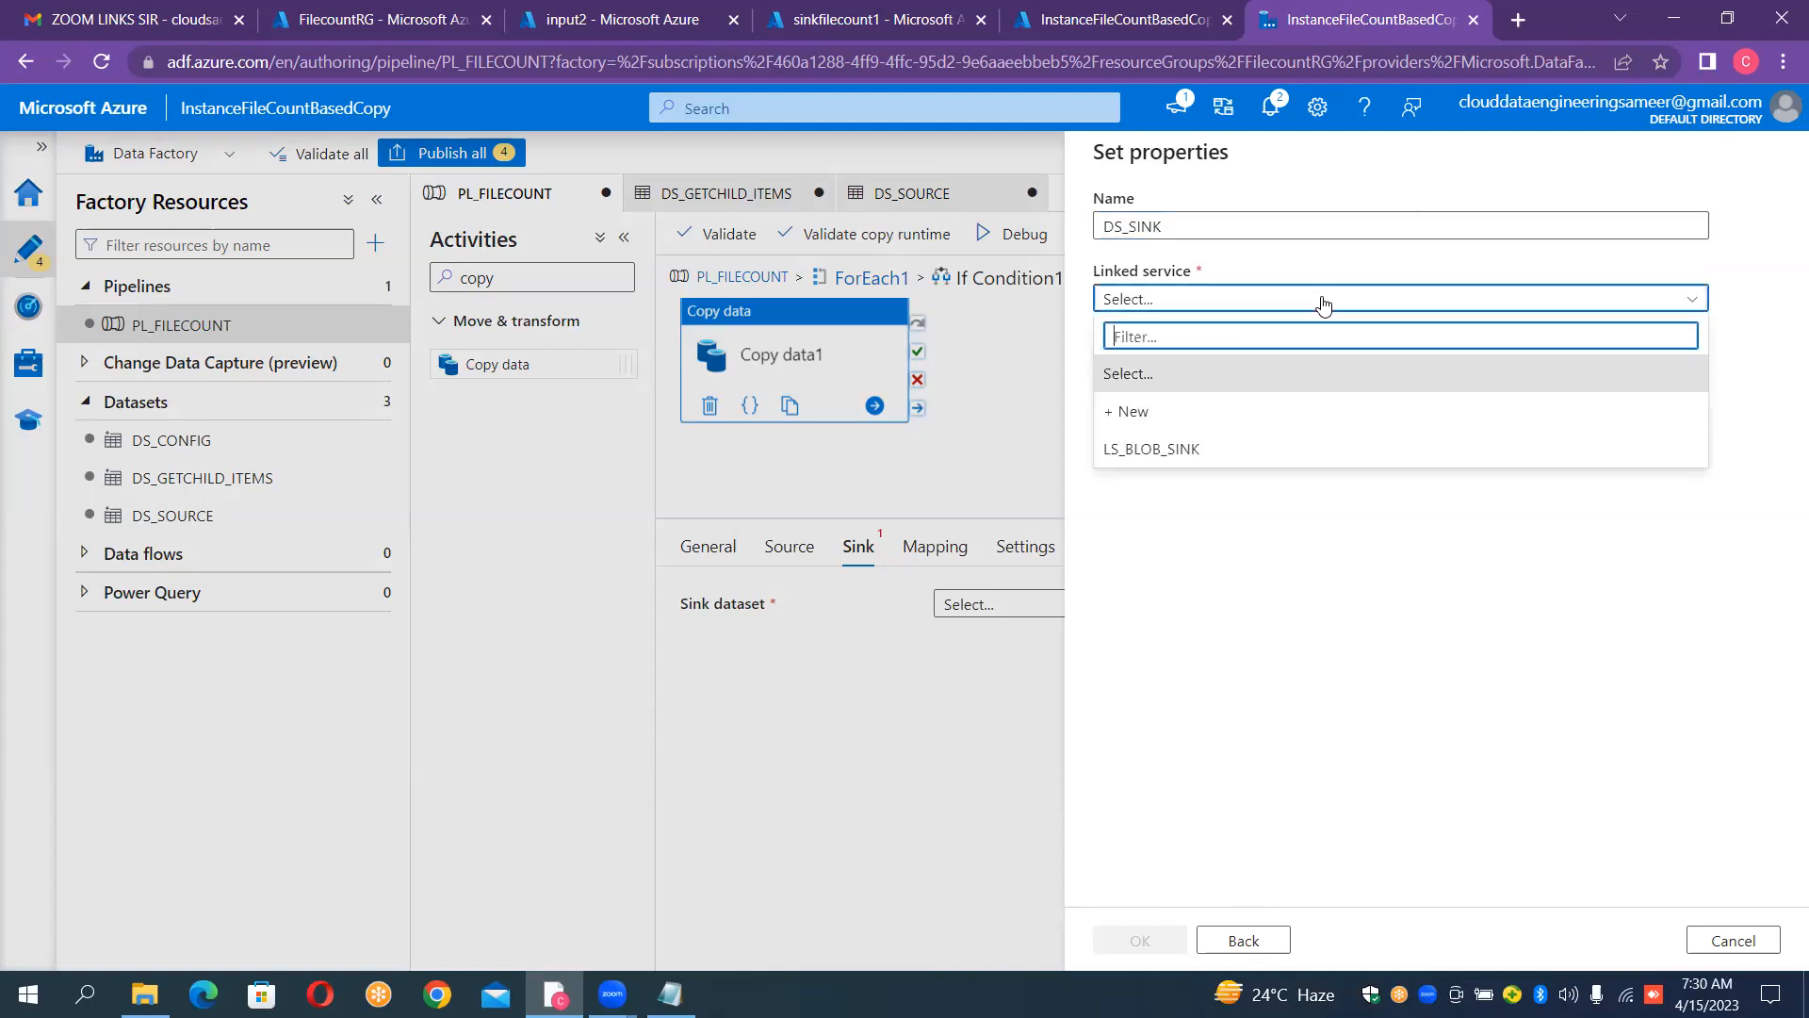
{"action": "left_click", "coordinate": [1221, 449]}
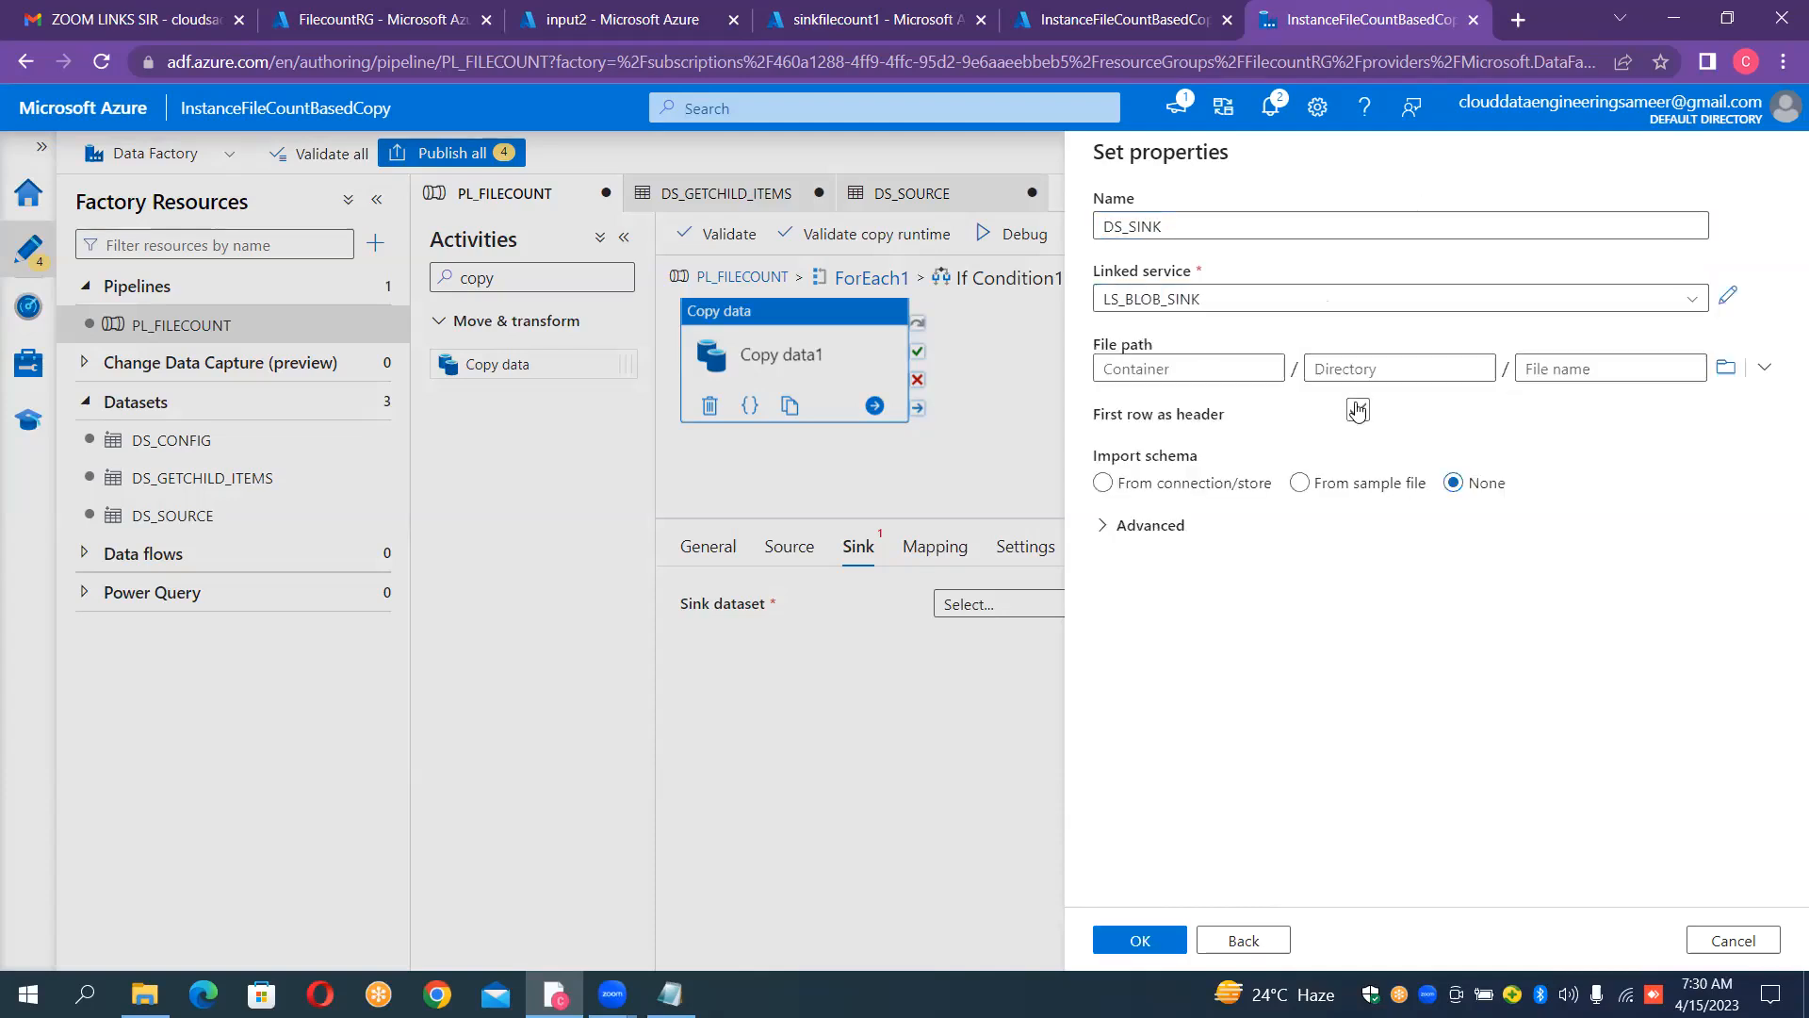
{"action": "left_click", "coordinate": [1357, 410]}
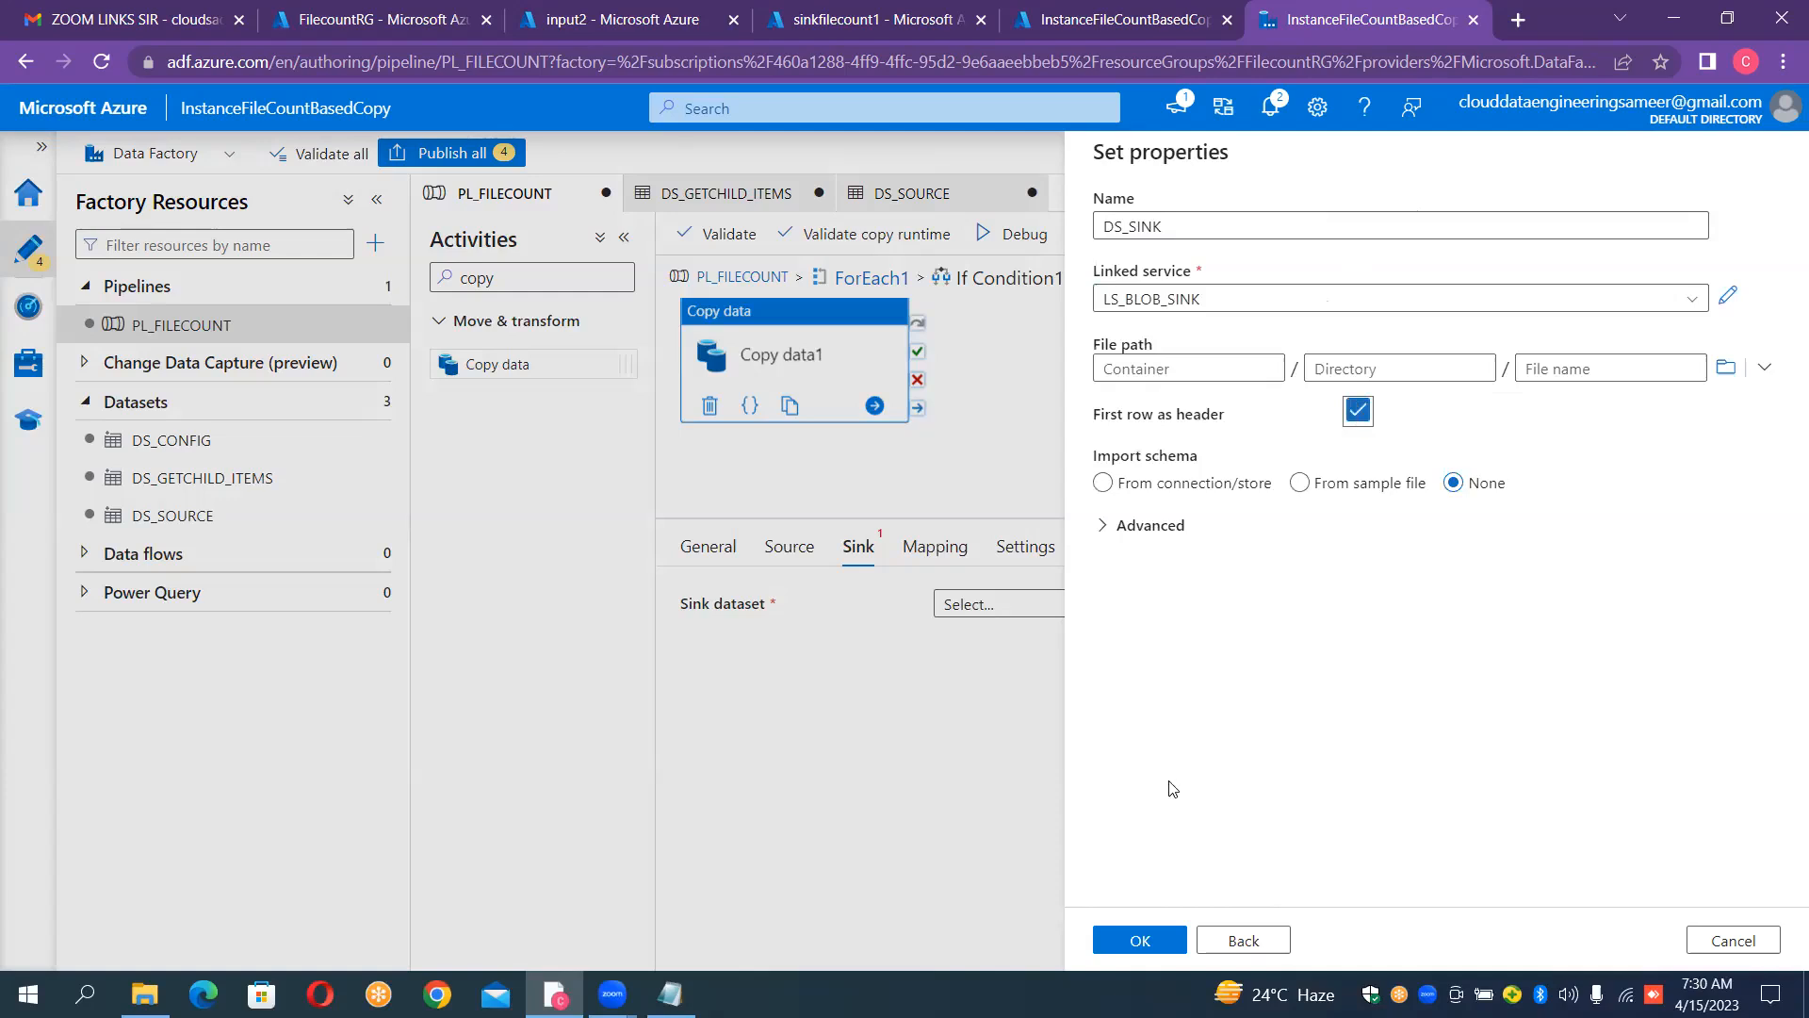
{"action": "left_click", "coordinate": [1165, 938]}
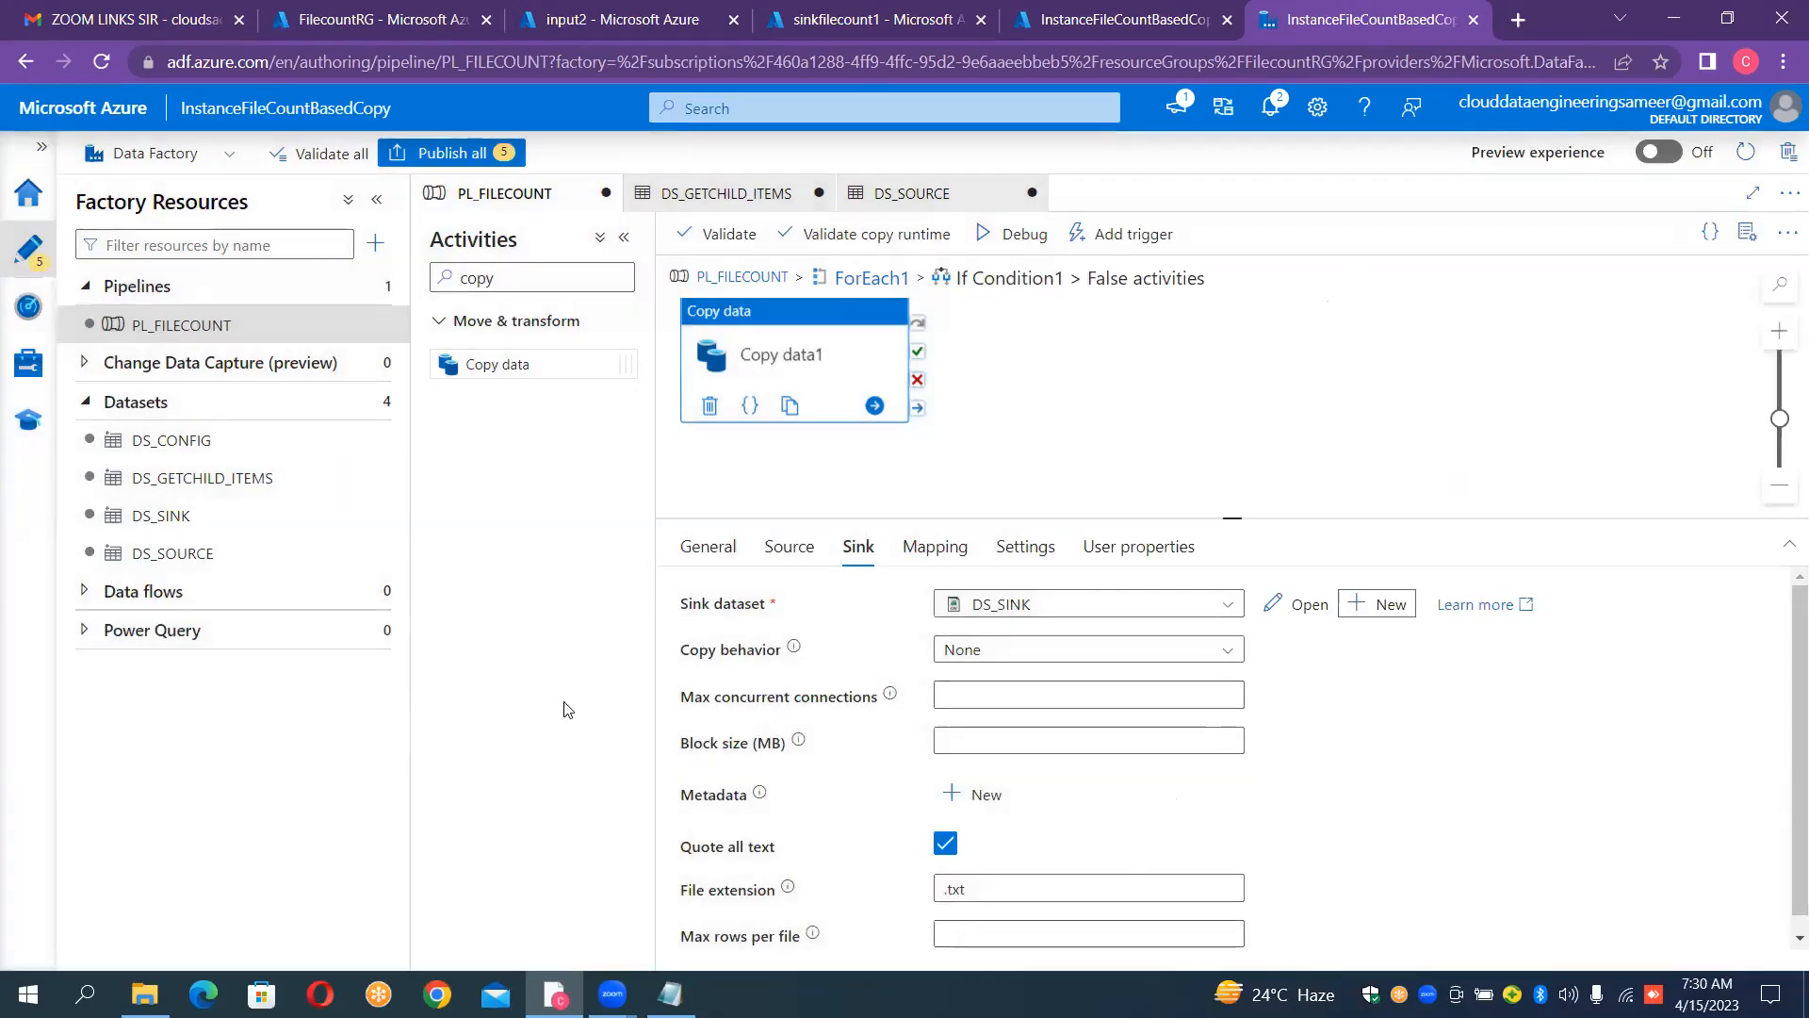
Step: Open the DS_SINK dataset and add a String parameter named ds_sink_container
{"action": "left_click", "coordinate": [184, 513]}
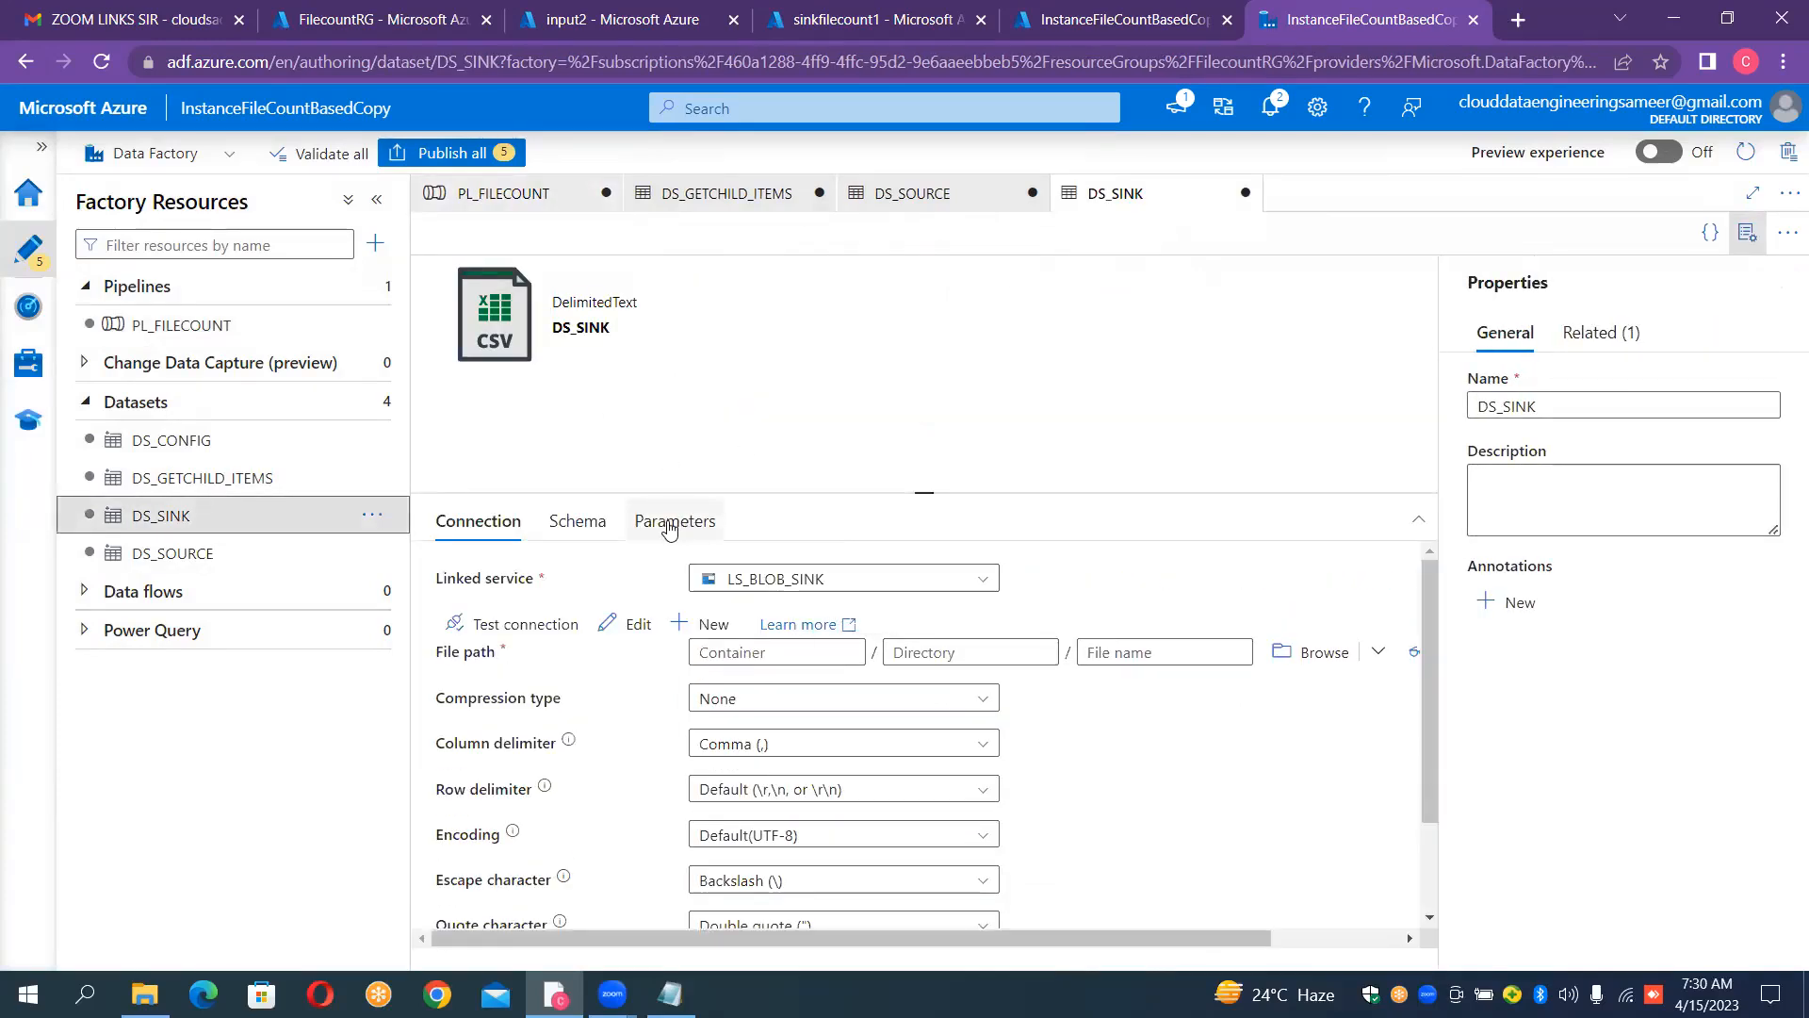
{"action": "left_click", "coordinate": [669, 524]}
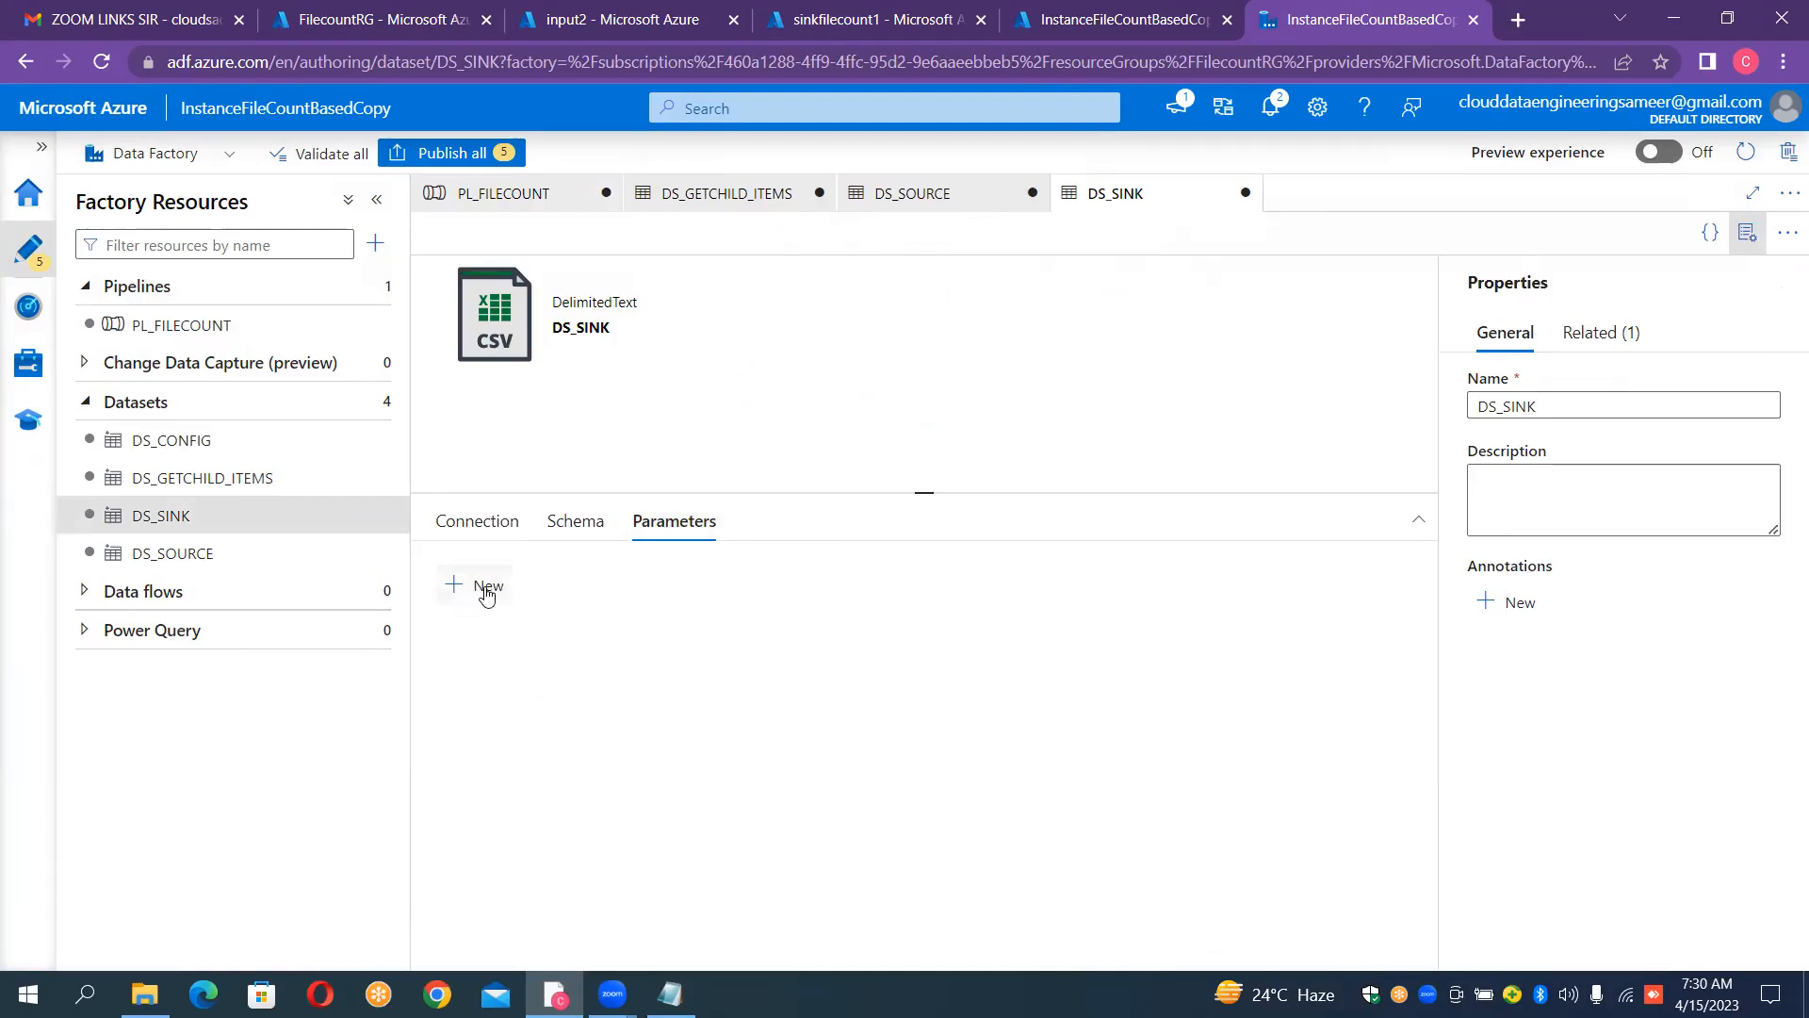
{"action": "left_click", "coordinate": [486, 588]}
{"action": "left_click", "coordinate": [511, 668]}
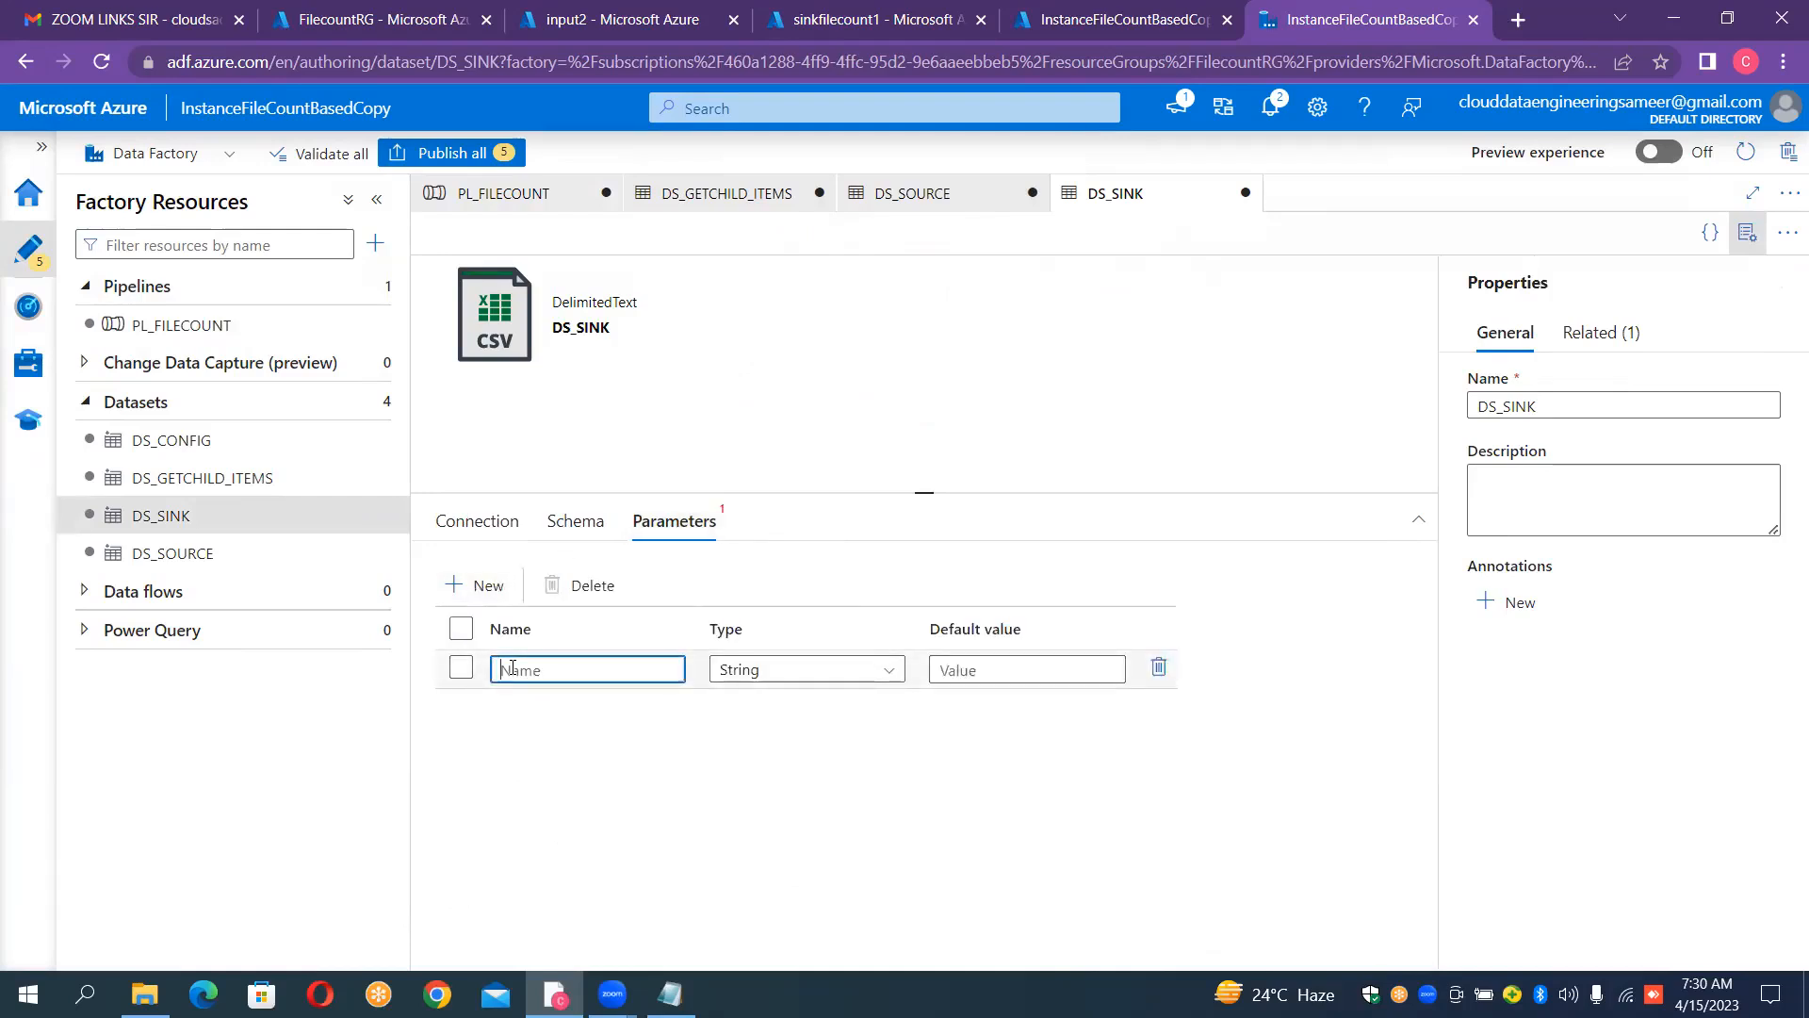
{"action": "type", "text": "ds"}
{"action": "type", "text": "_sink_container"}
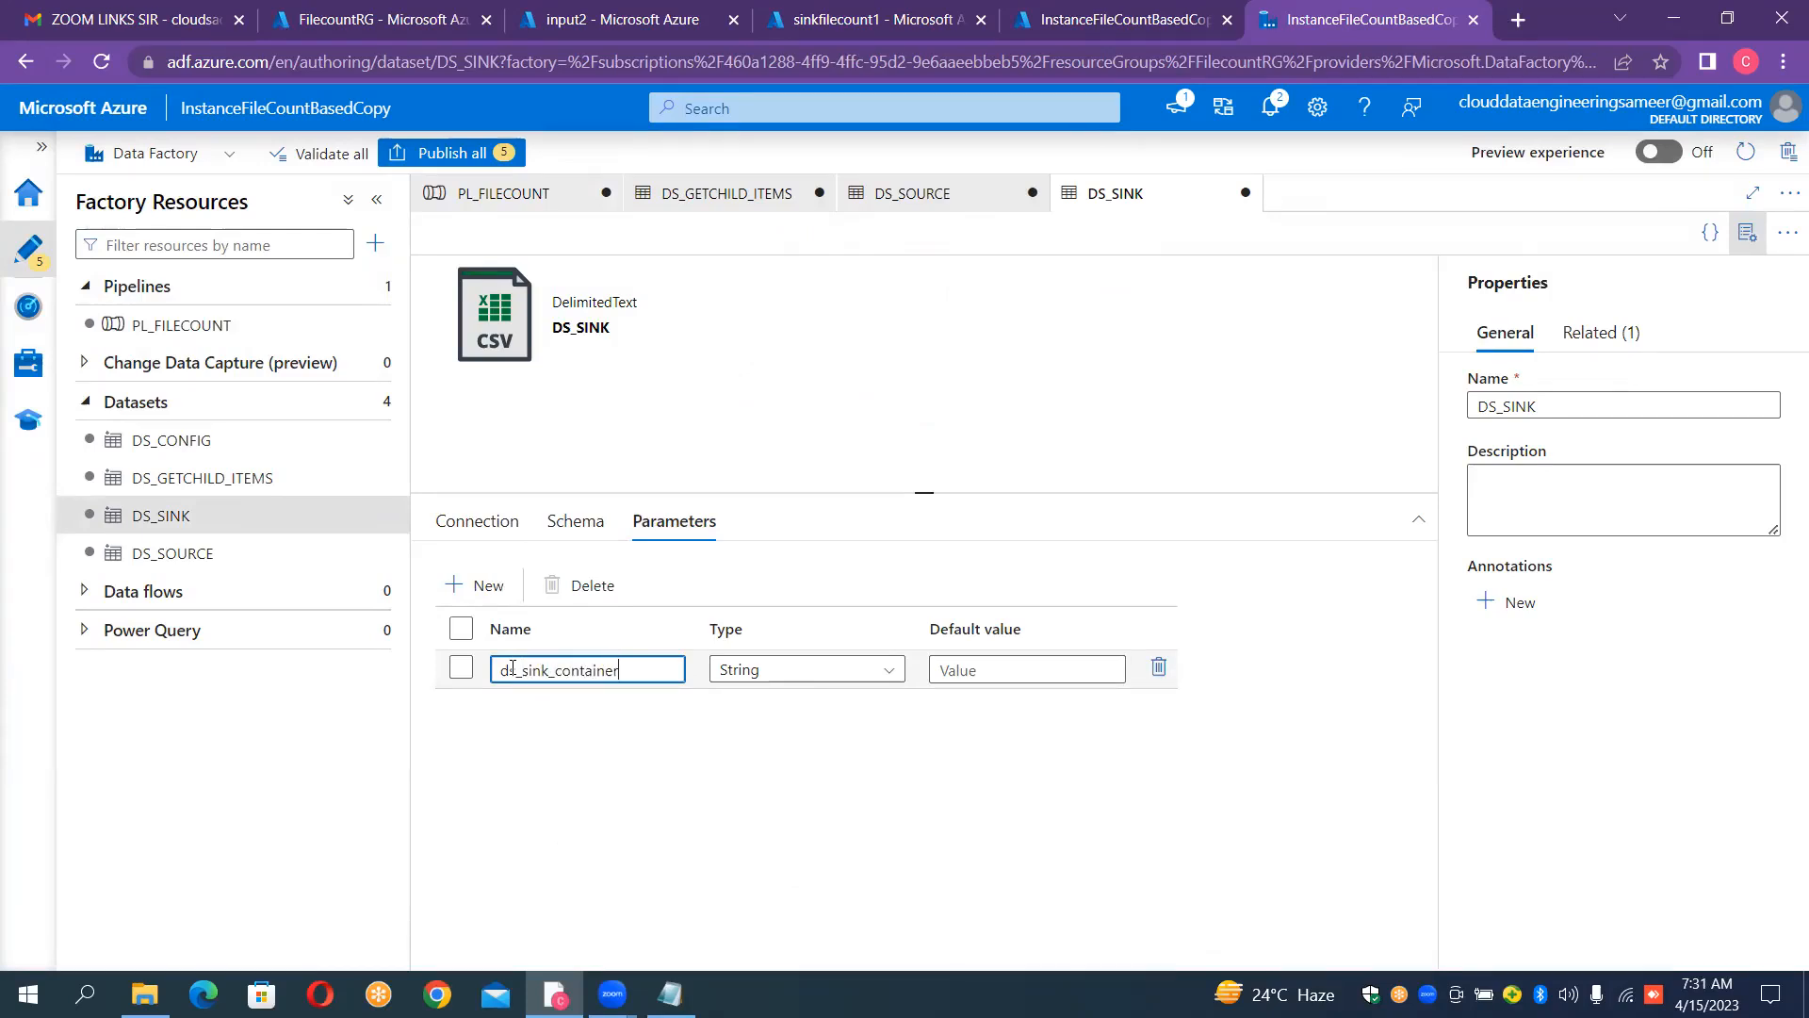
{"action": "left_click", "coordinate": [505, 524]}
{"action": "left_click", "coordinate": [760, 653]}
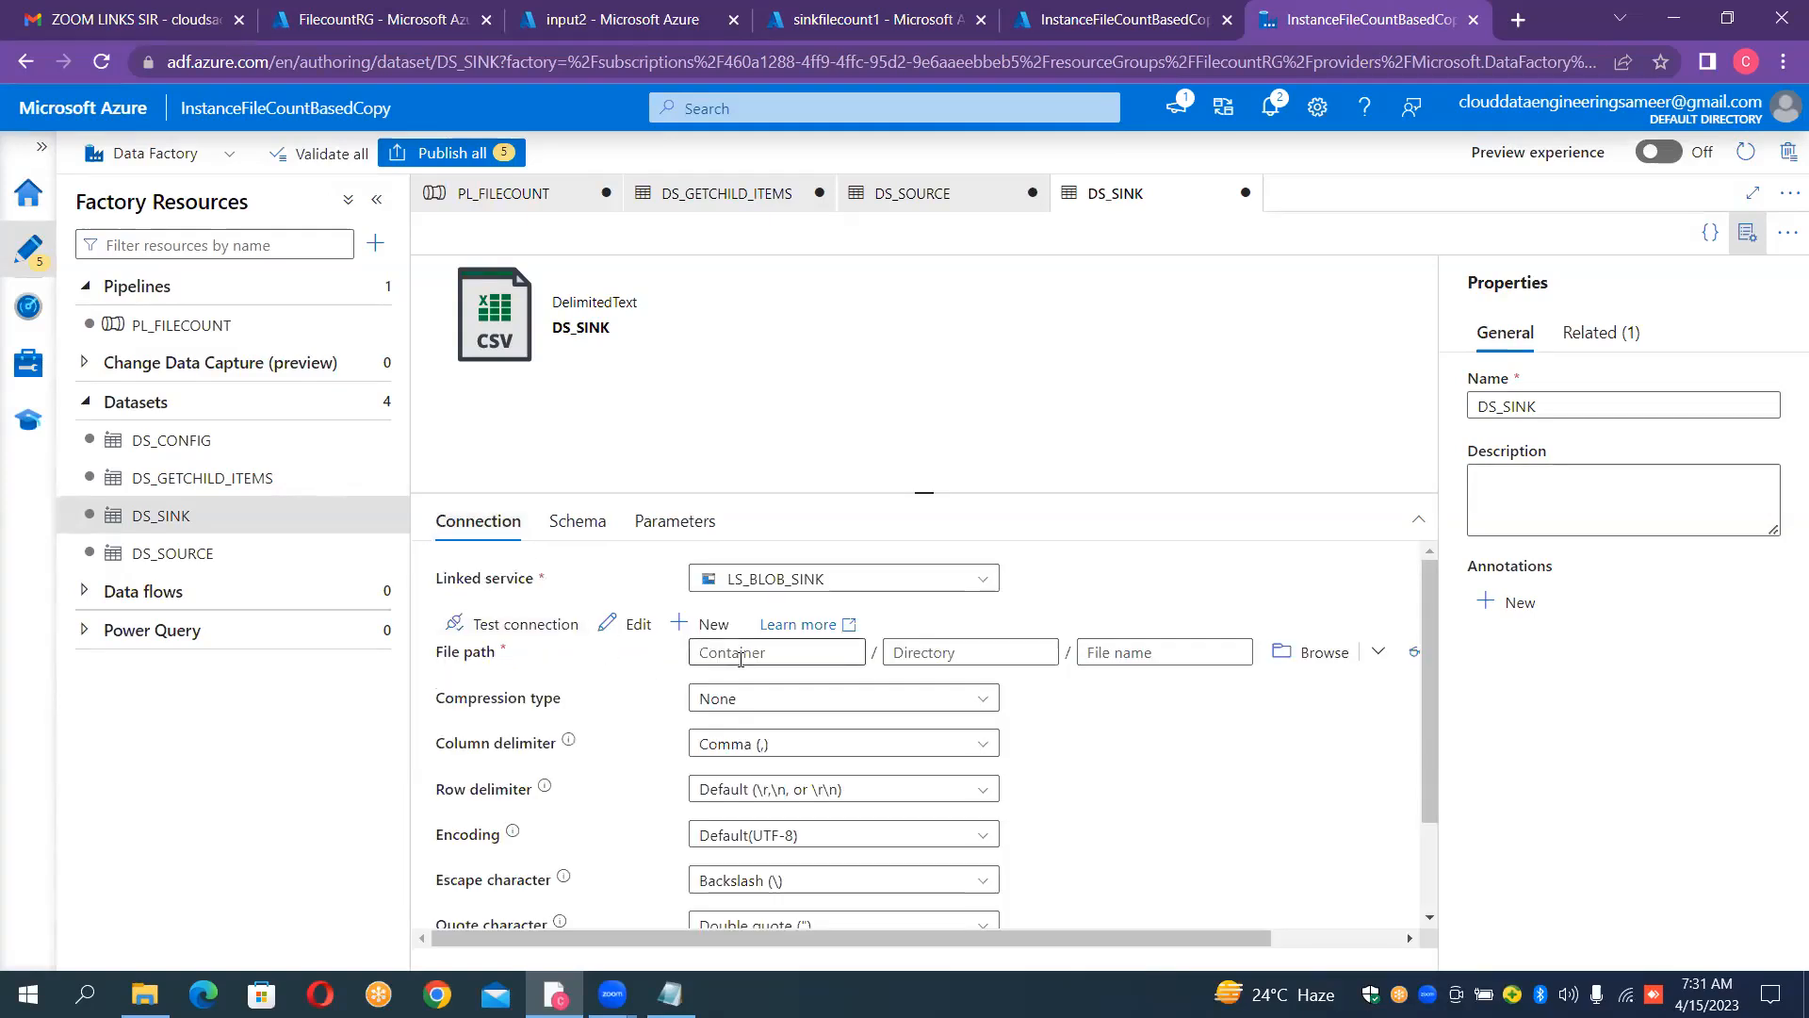
{"action": "left_click", "coordinate": [784, 682]}
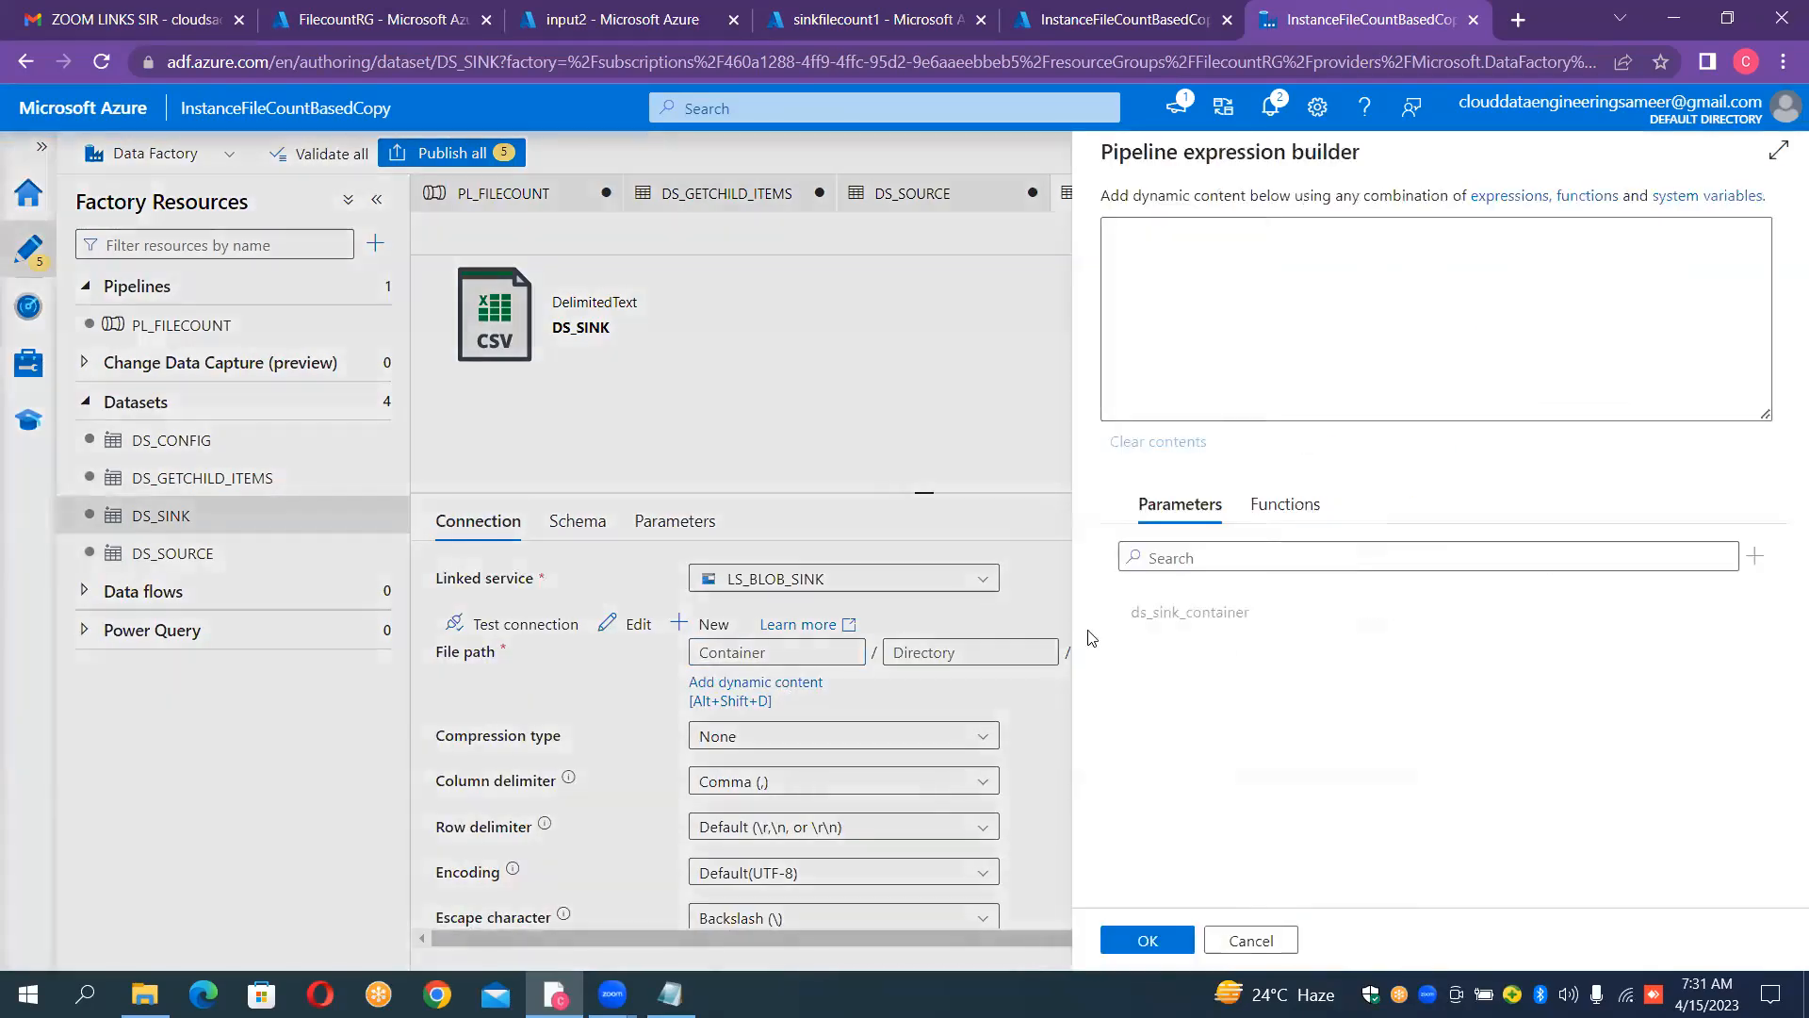
{"action": "left_click", "coordinate": [1140, 620]}
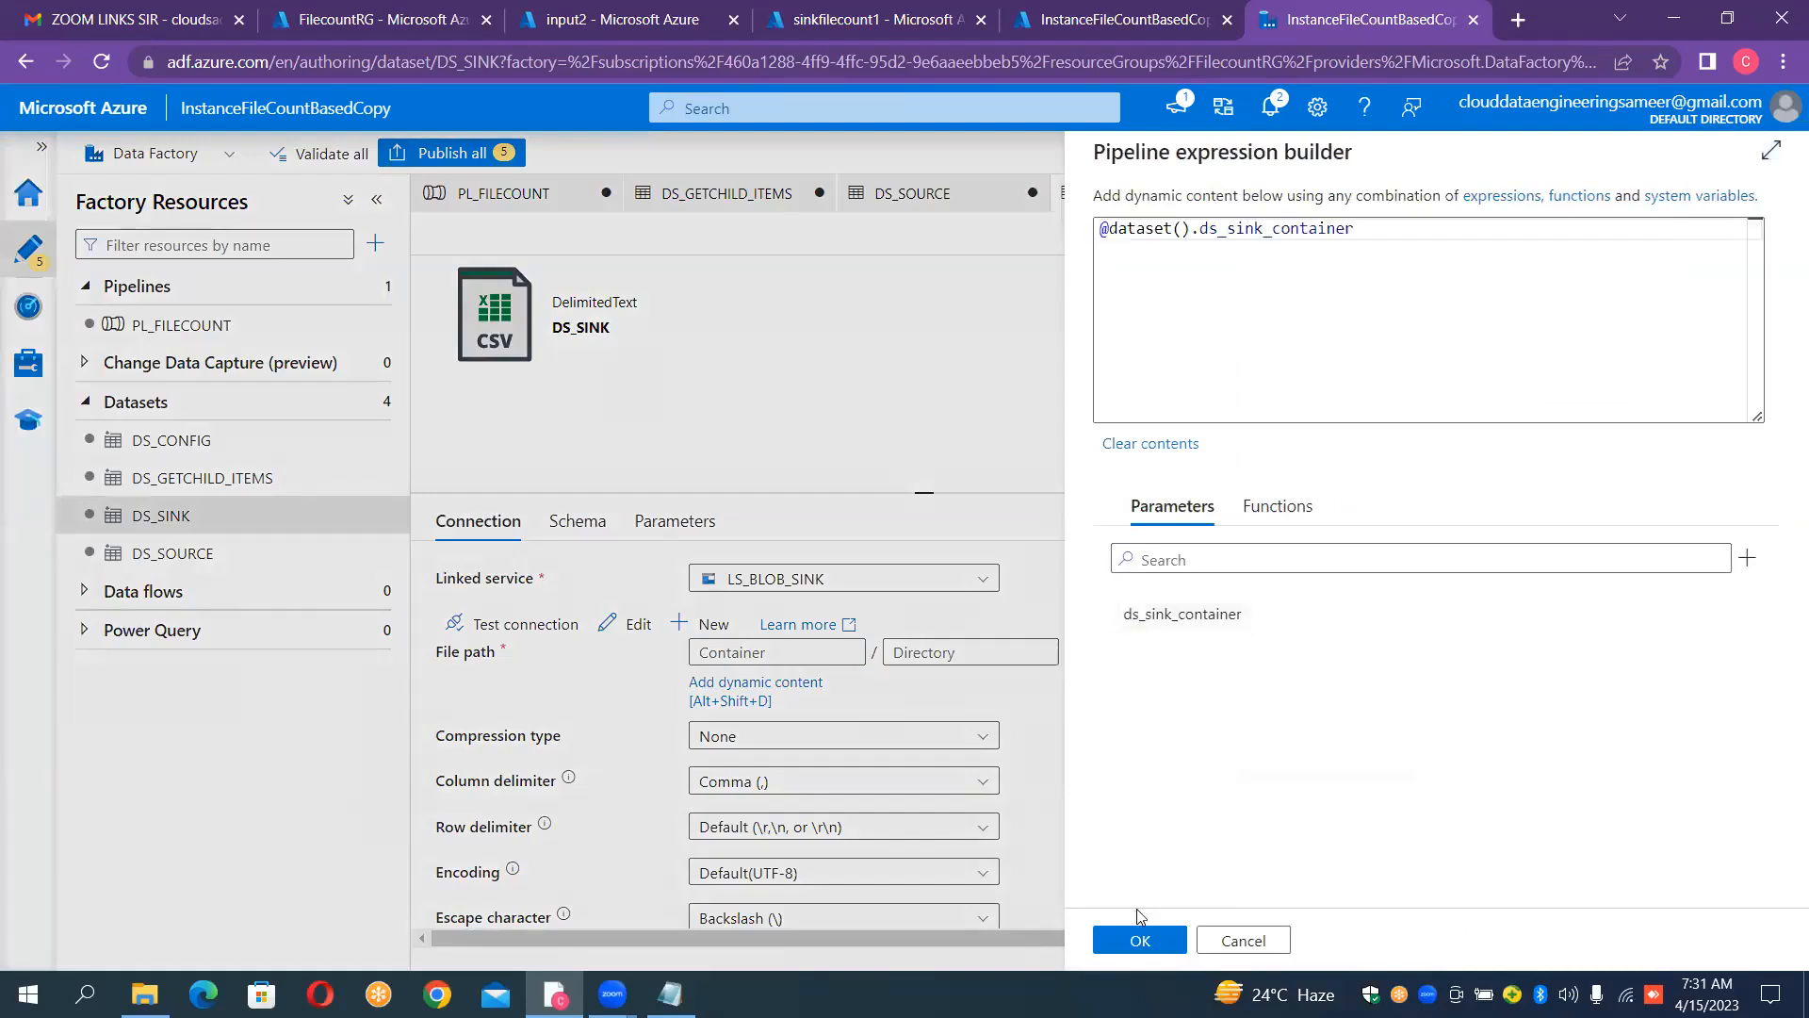
{"action": "left_click", "coordinate": [1140, 940]}
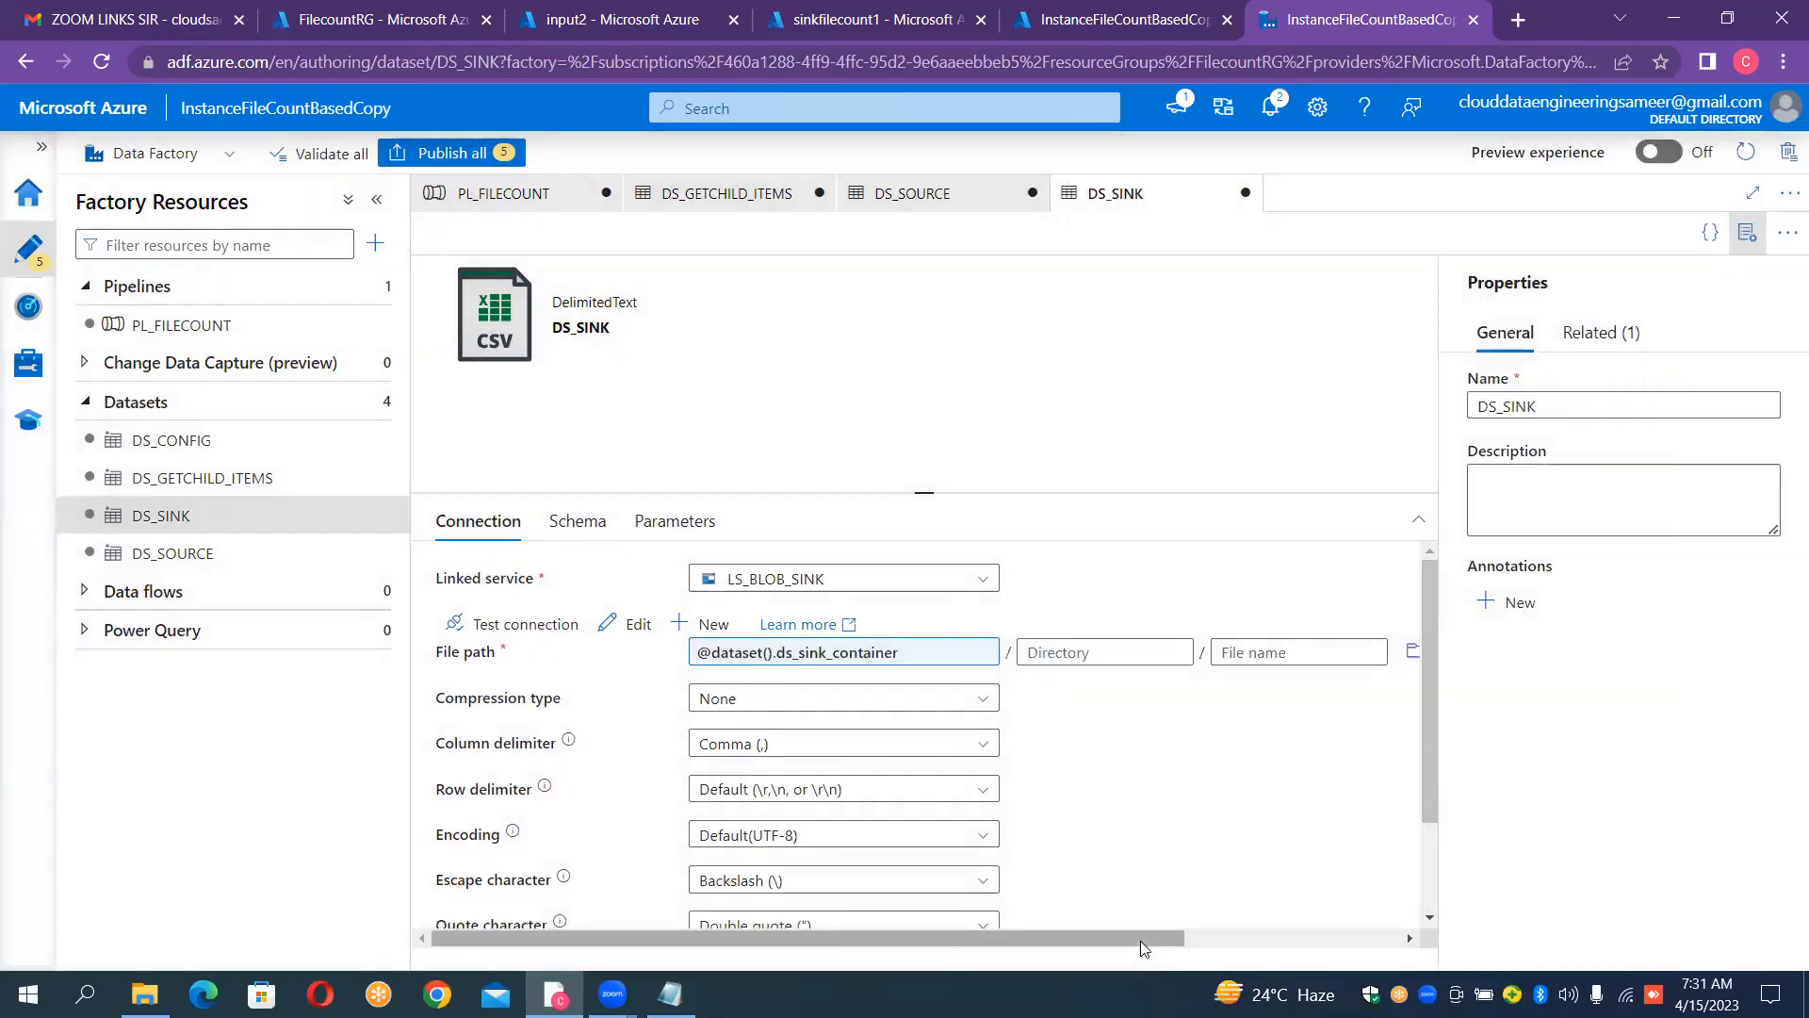
{"action": "left_click", "coordinate": [1749, 234]}
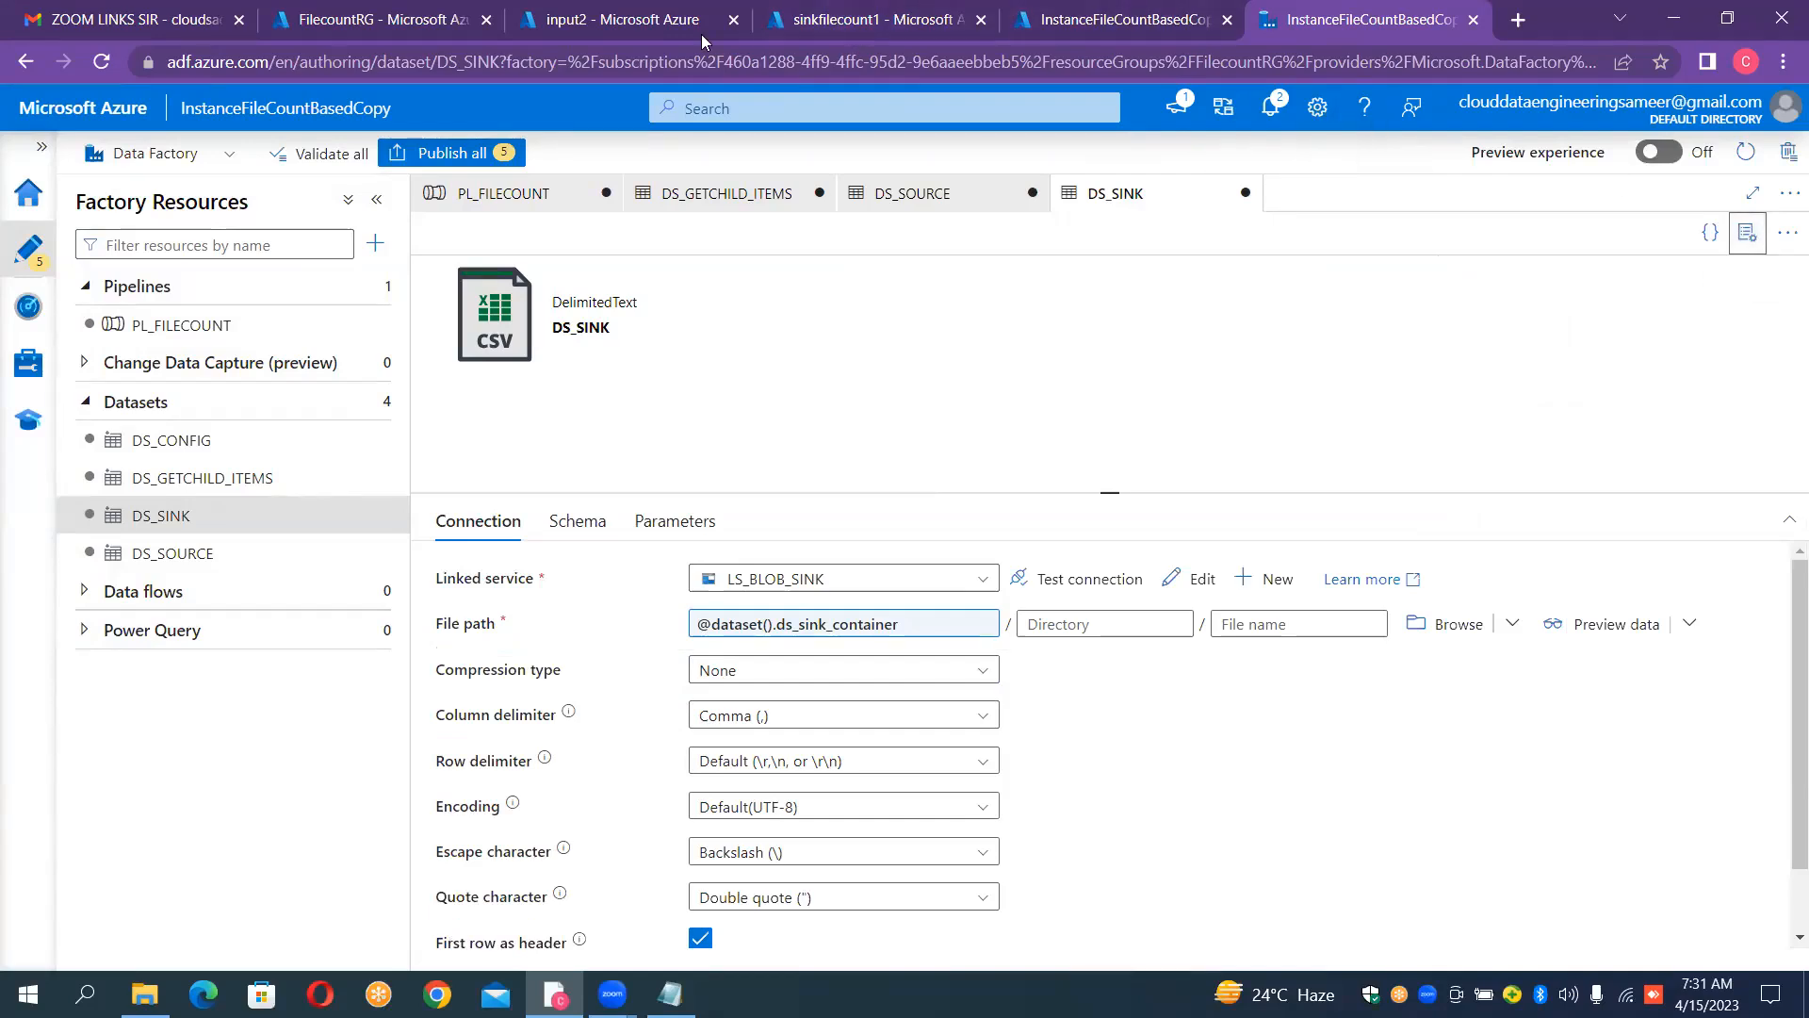
{"action": "left_click", "coordinate": [545, 196]}
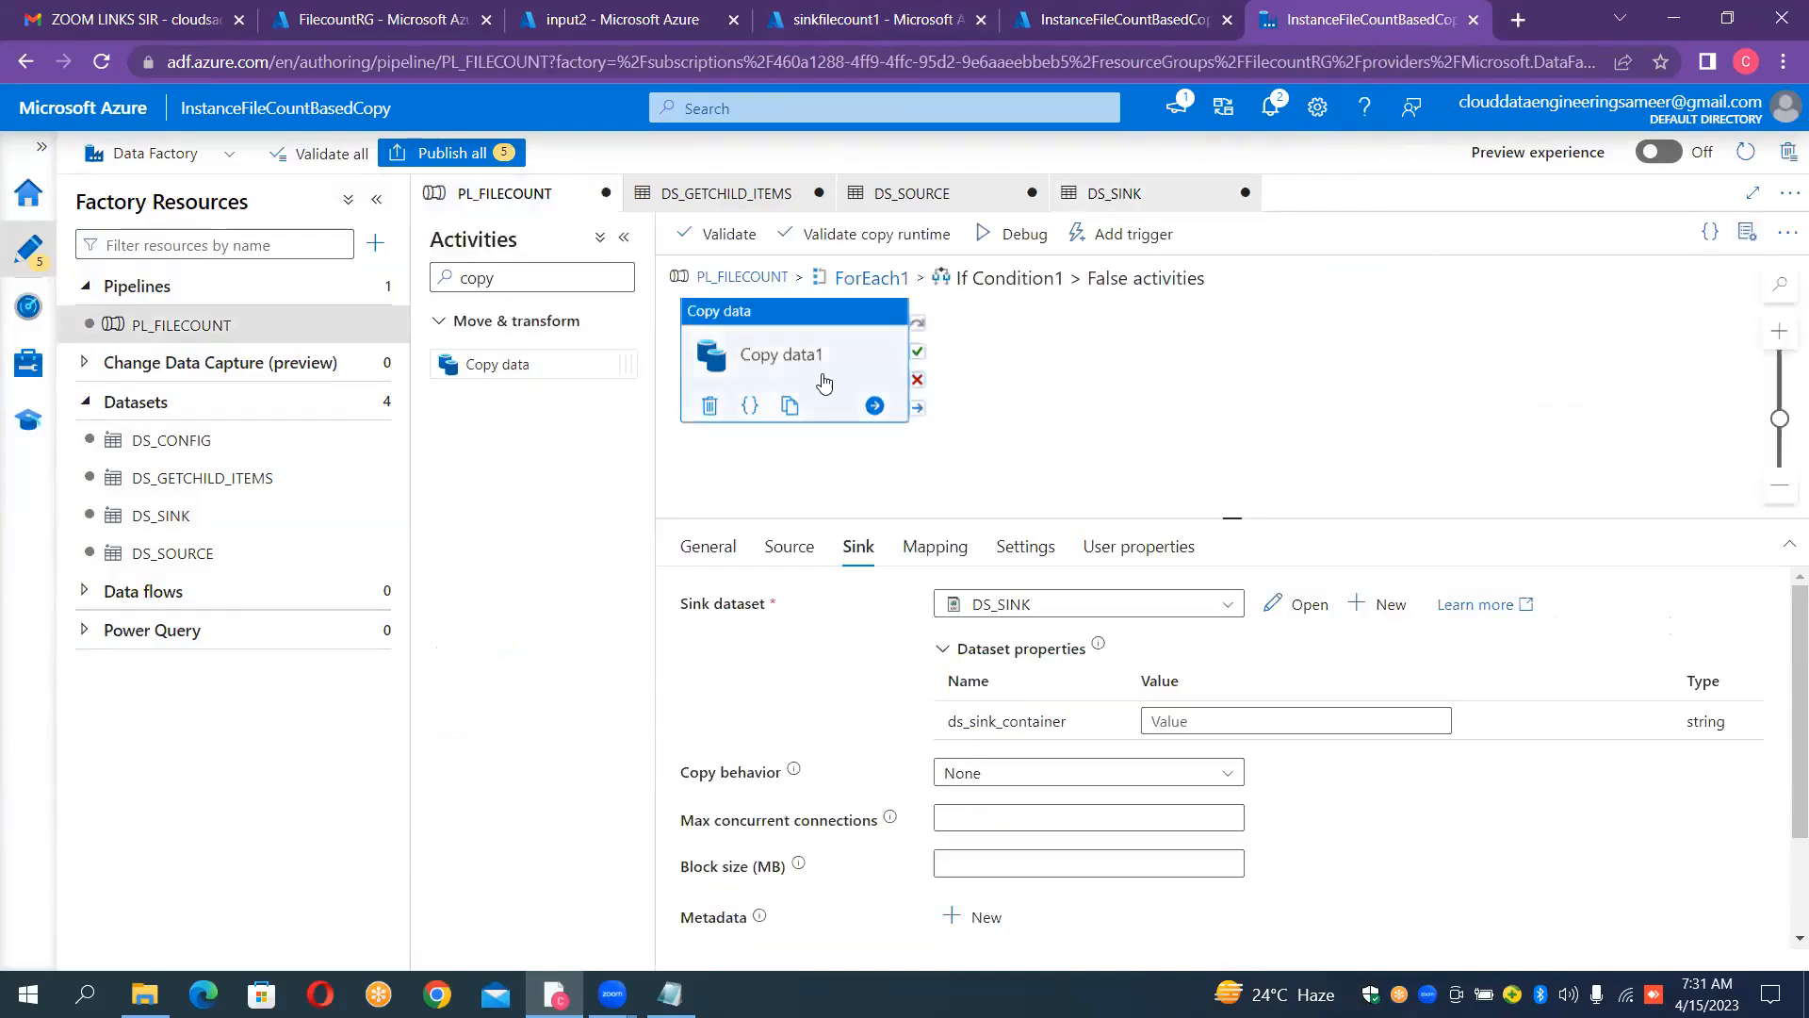
{"action": "left_click", "coordinate": [1235, 720]}
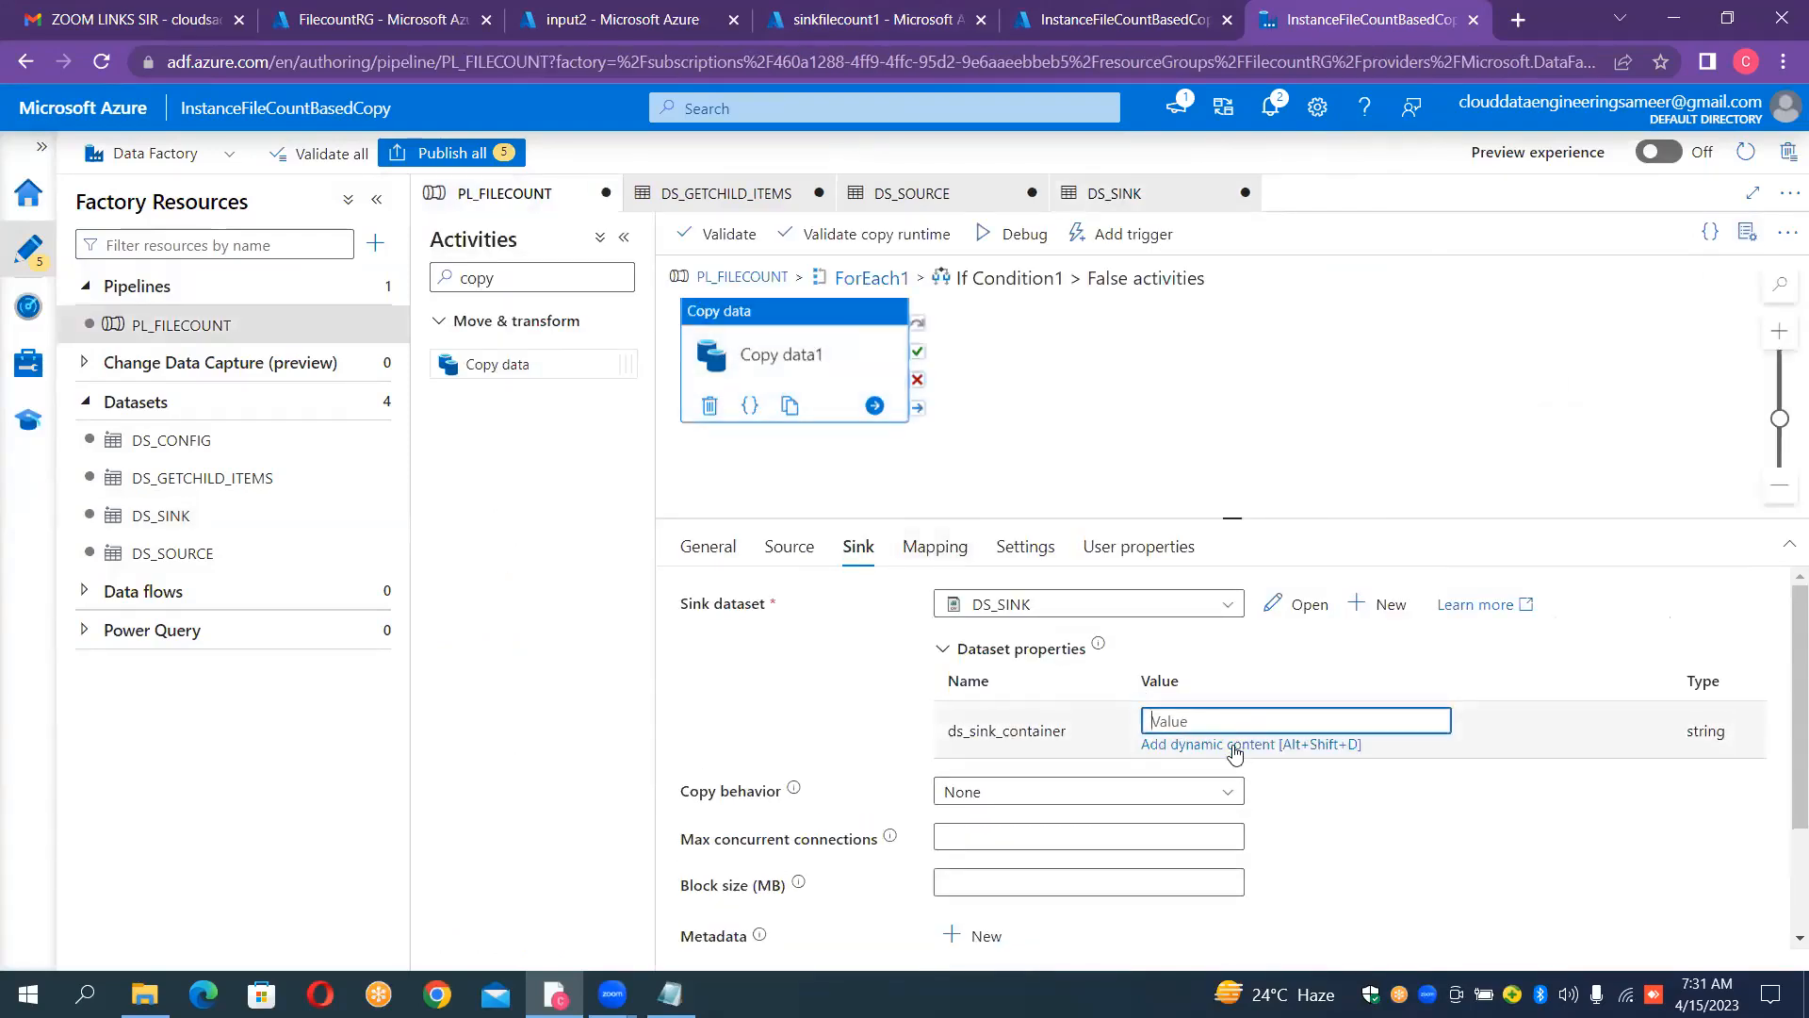
{"action": "left_click", "coordinate": [1234, 744]}
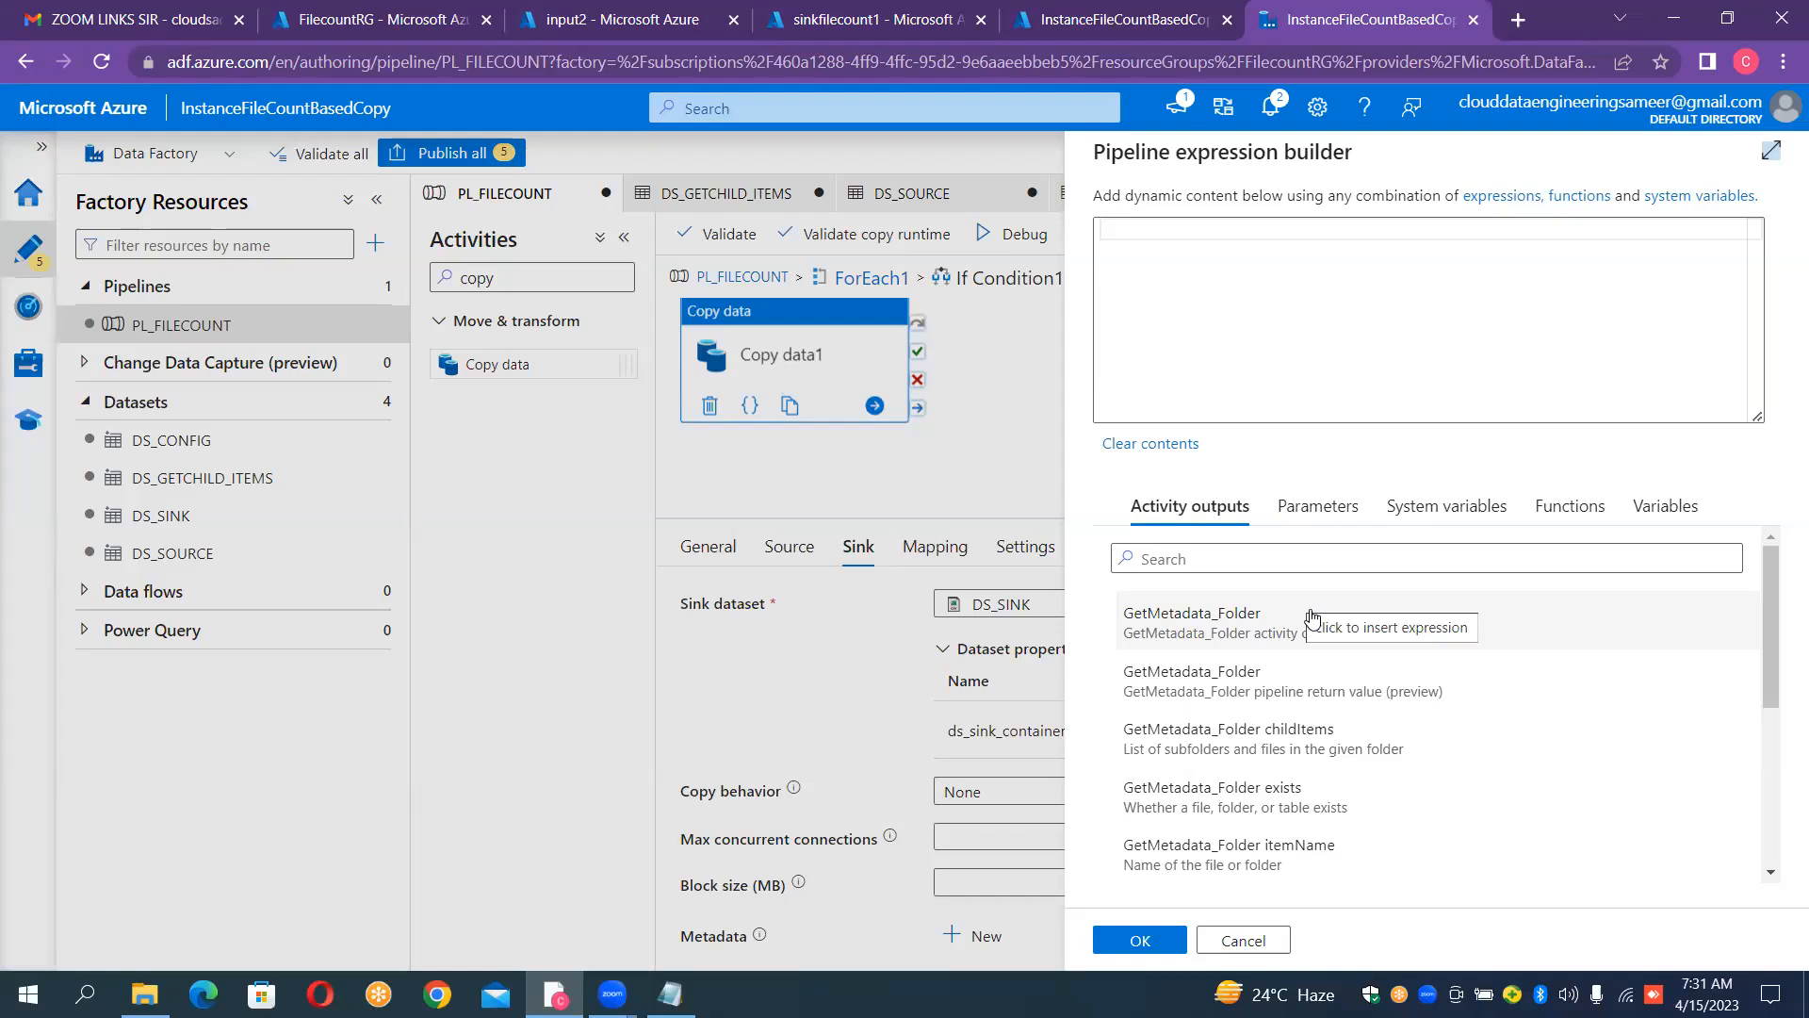
{"action": "left_click", "coordinate": [1150, 232]}
{"action": "type", "text": "@ite"}
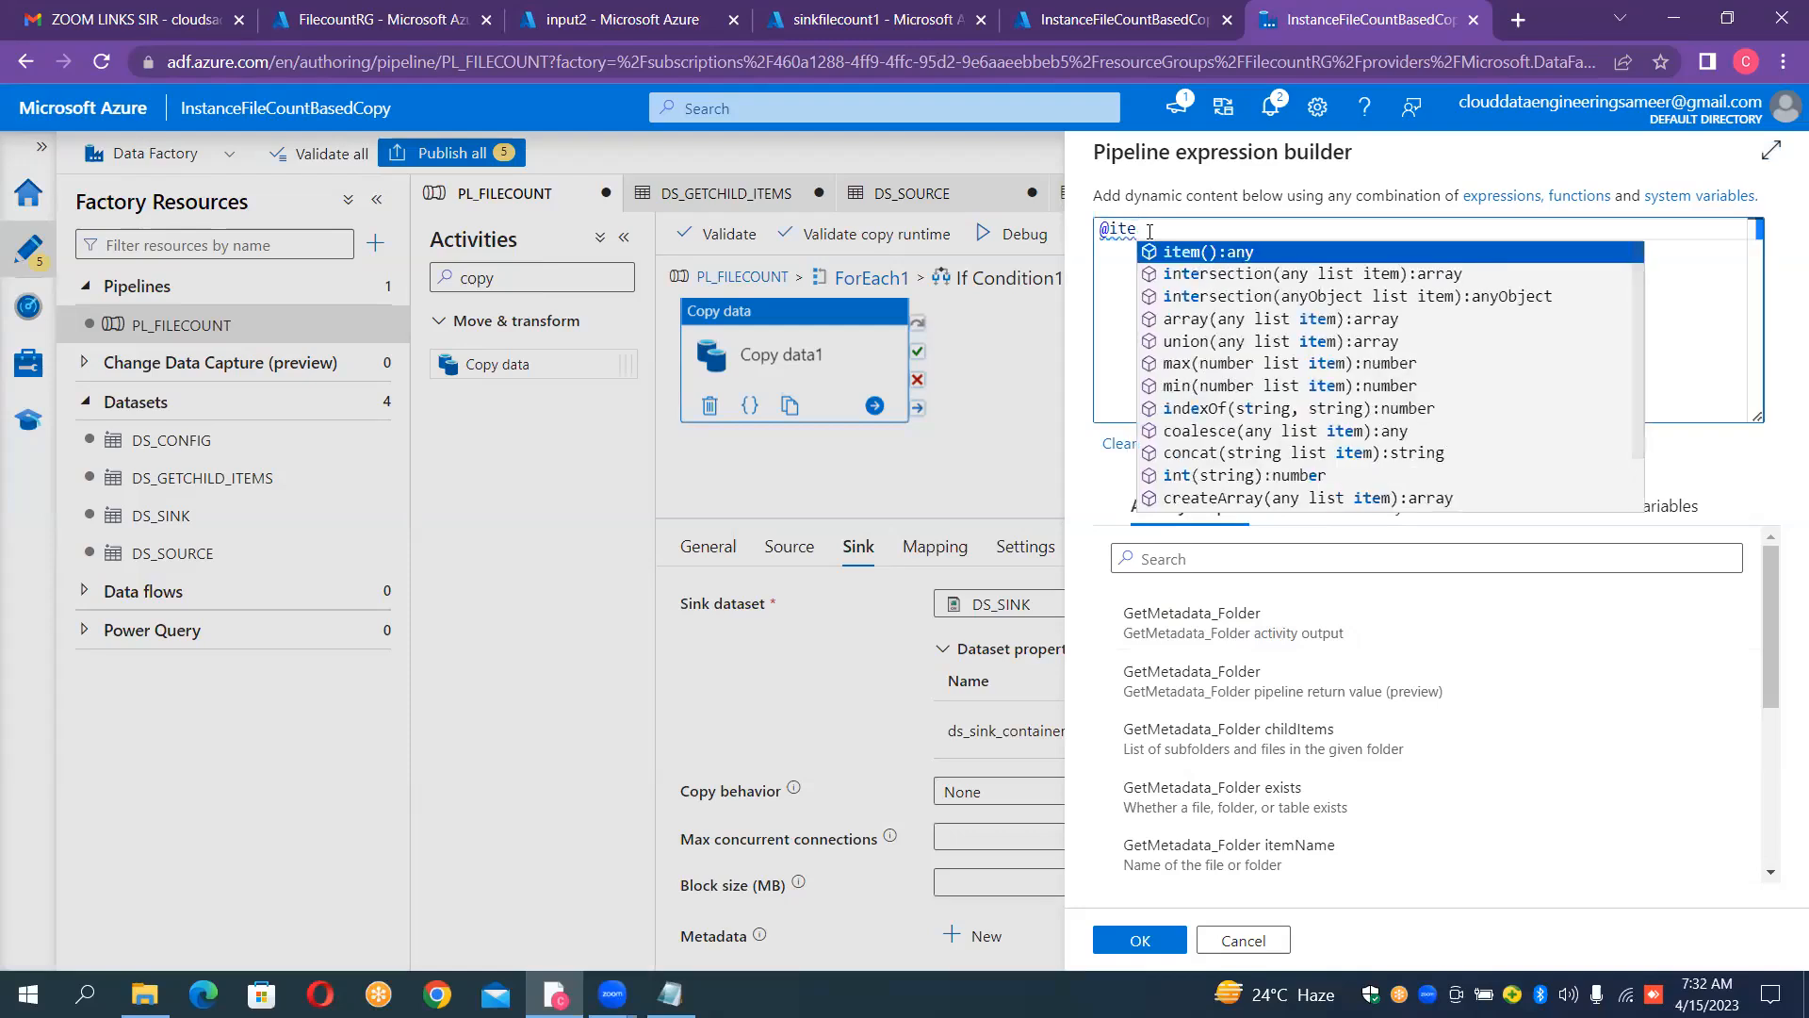
{"action": "type", "text": "m("}
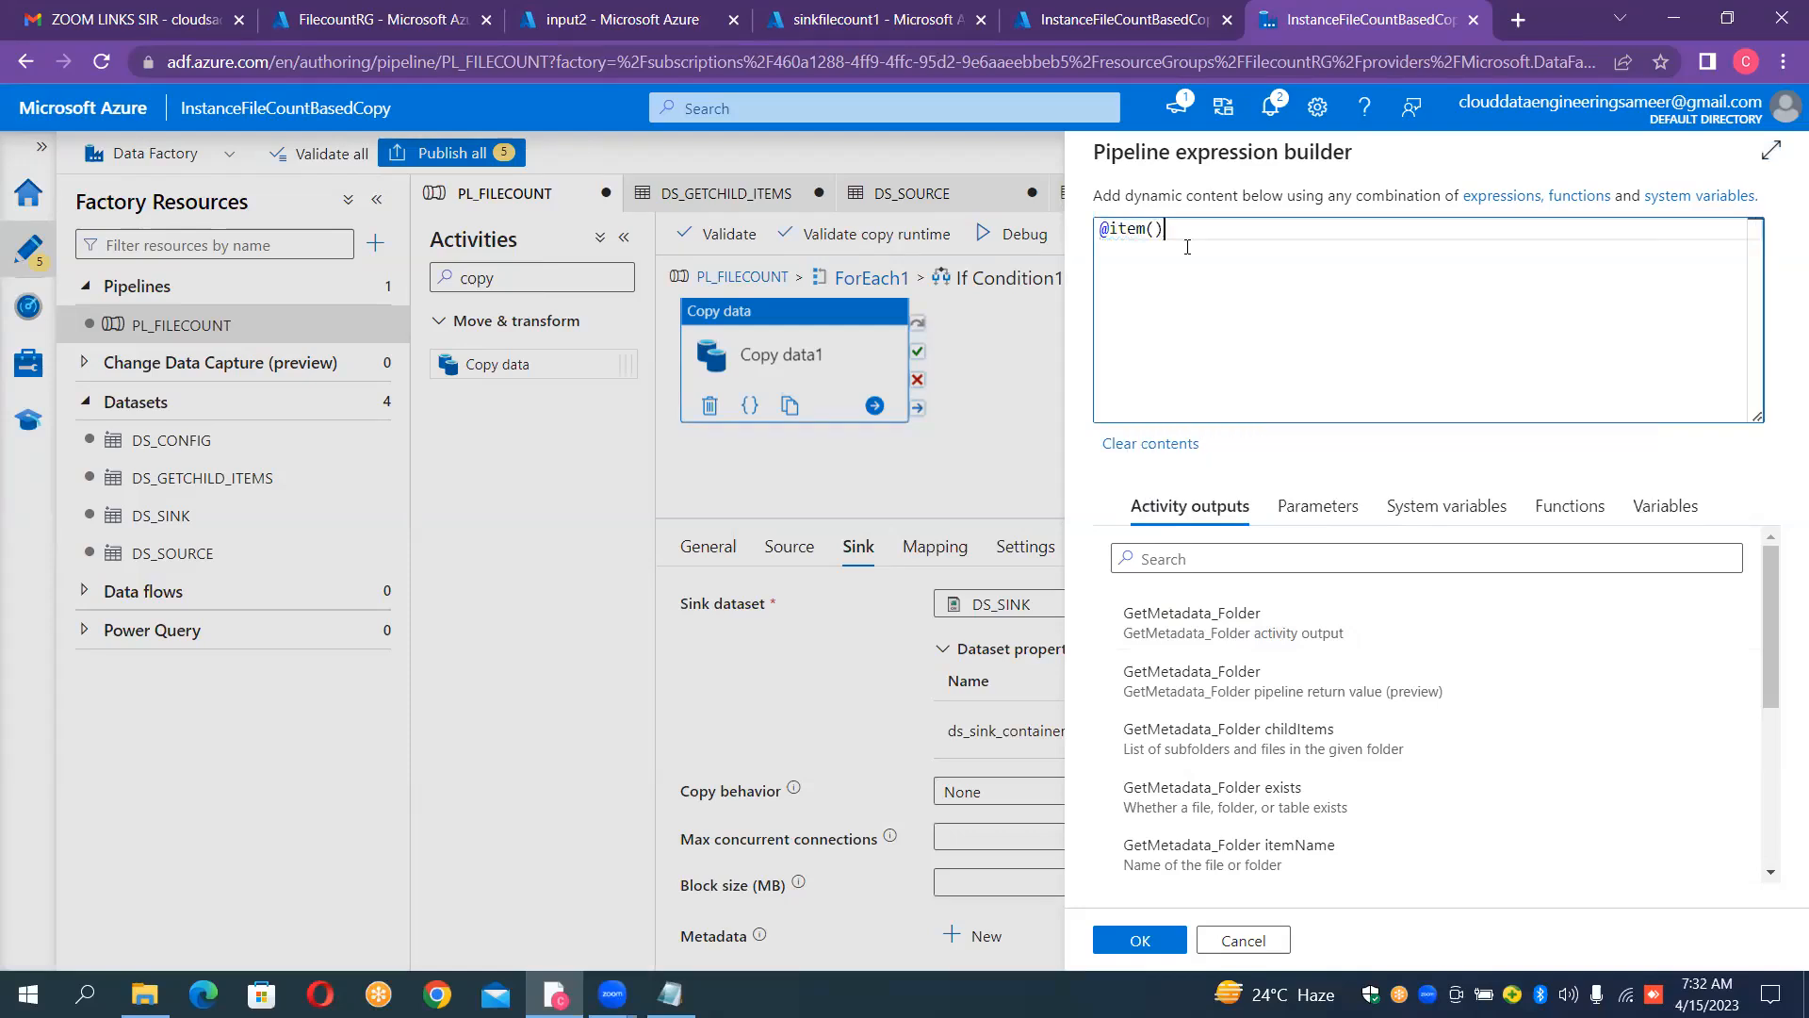
{"action": "left_click", "coordinate": [1187, 250]}
{"action": "type", "text": "."}
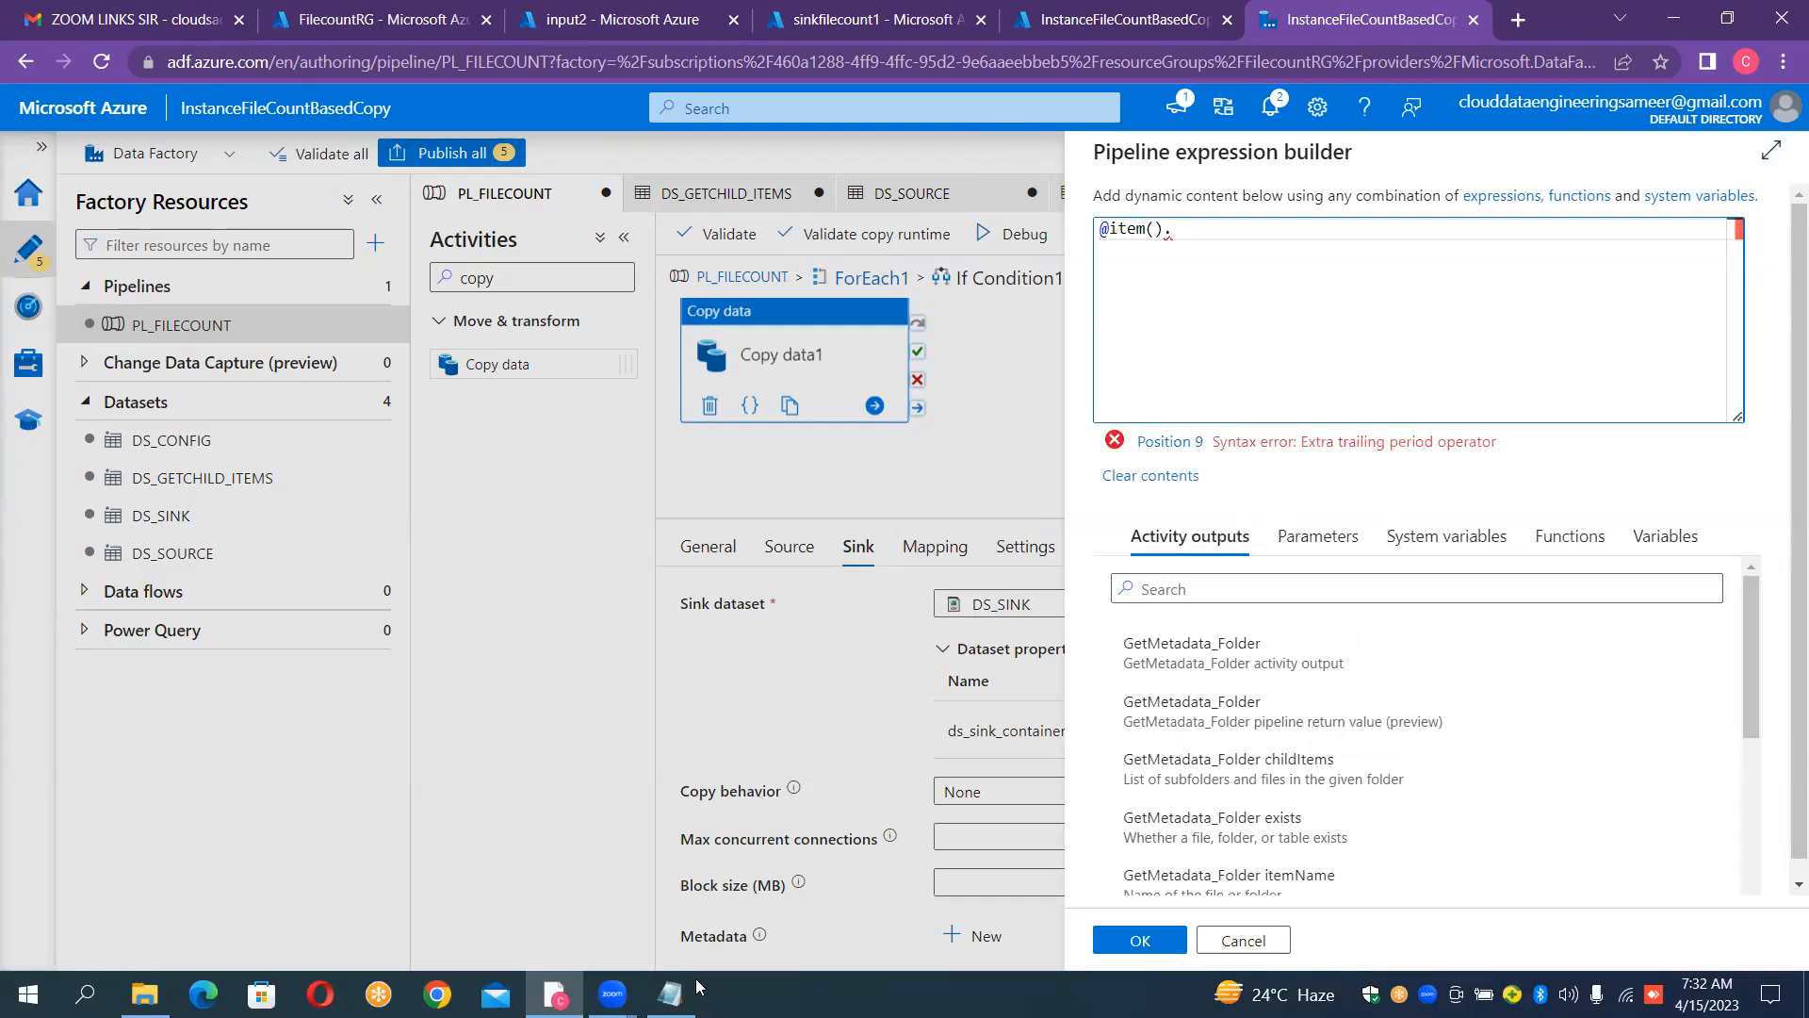
{"action": "left_click", "coordinate": [670, 994]}
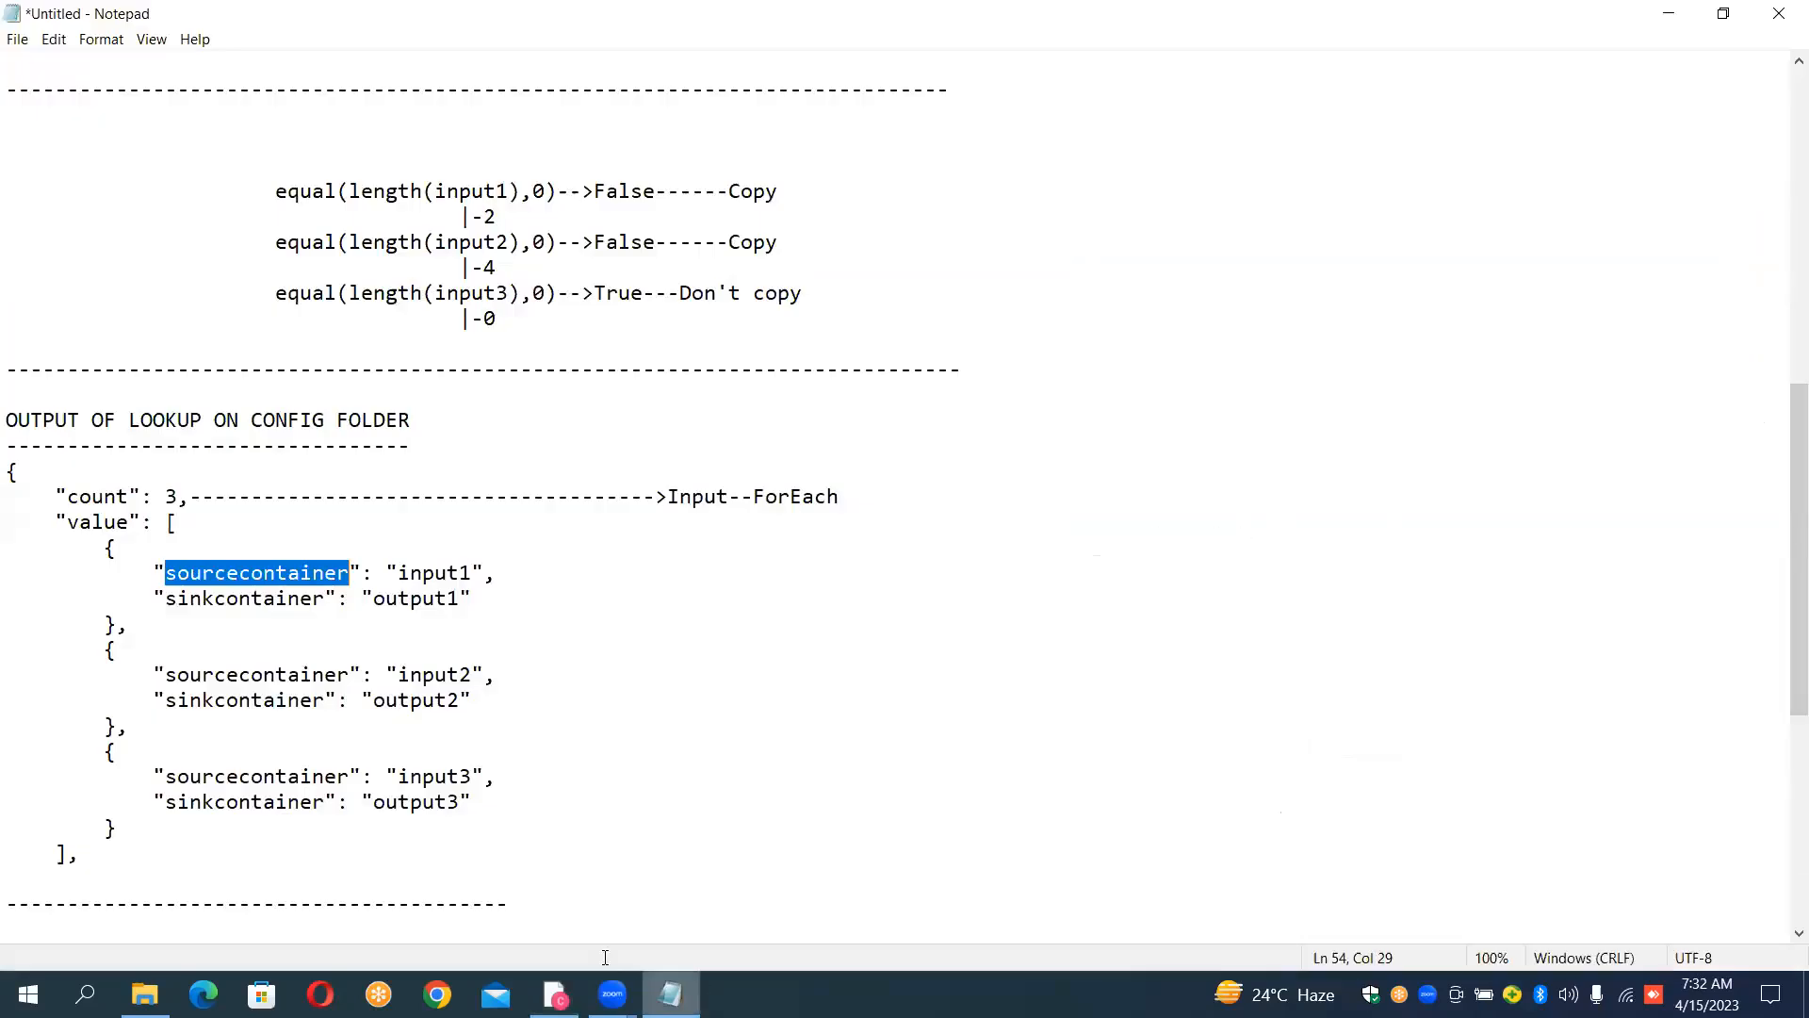
{"action": "left_click", "coordinate": [332, 599]}
{"action": "key", "text": "shift+Left"}
{"action": "key", "text": "shift+Left"}
{"action": "key", "text": "shift+Left"}
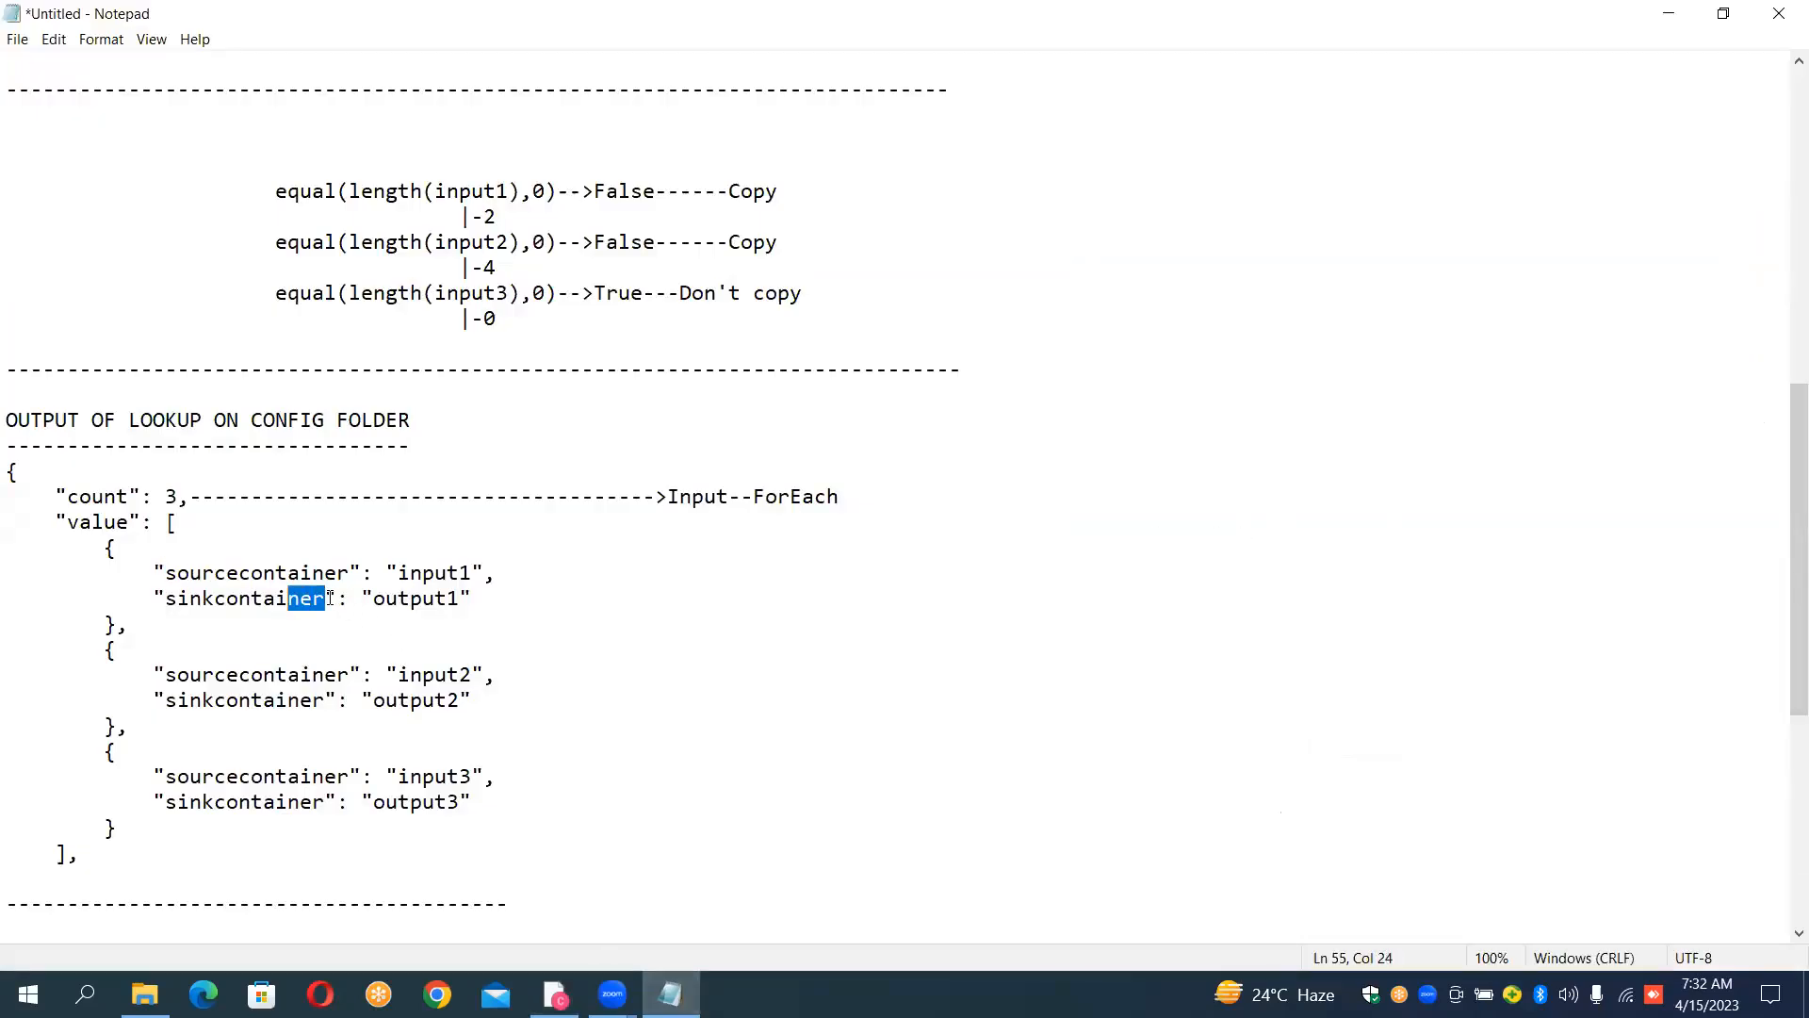
{"action": "key", "text": "shift+Left"}
{"action": "key", "text": "shift+Left"}
{"action": "key", "text": "shift+Left"}
{"action": "key", "text": "shift+Left"}
{"action": "key", "text": "shift+Left"}
{"action": "key", "text": "shift+Left"}
{"action": "key", "text": "shift+Left"}
{"action": "key", "text": "shift+Left"}
{"action": "key", "text": "shift+Left"}
{"action": "key", "text": "shift+Left"}
{"action": "key", "text": "ctrl+c"}
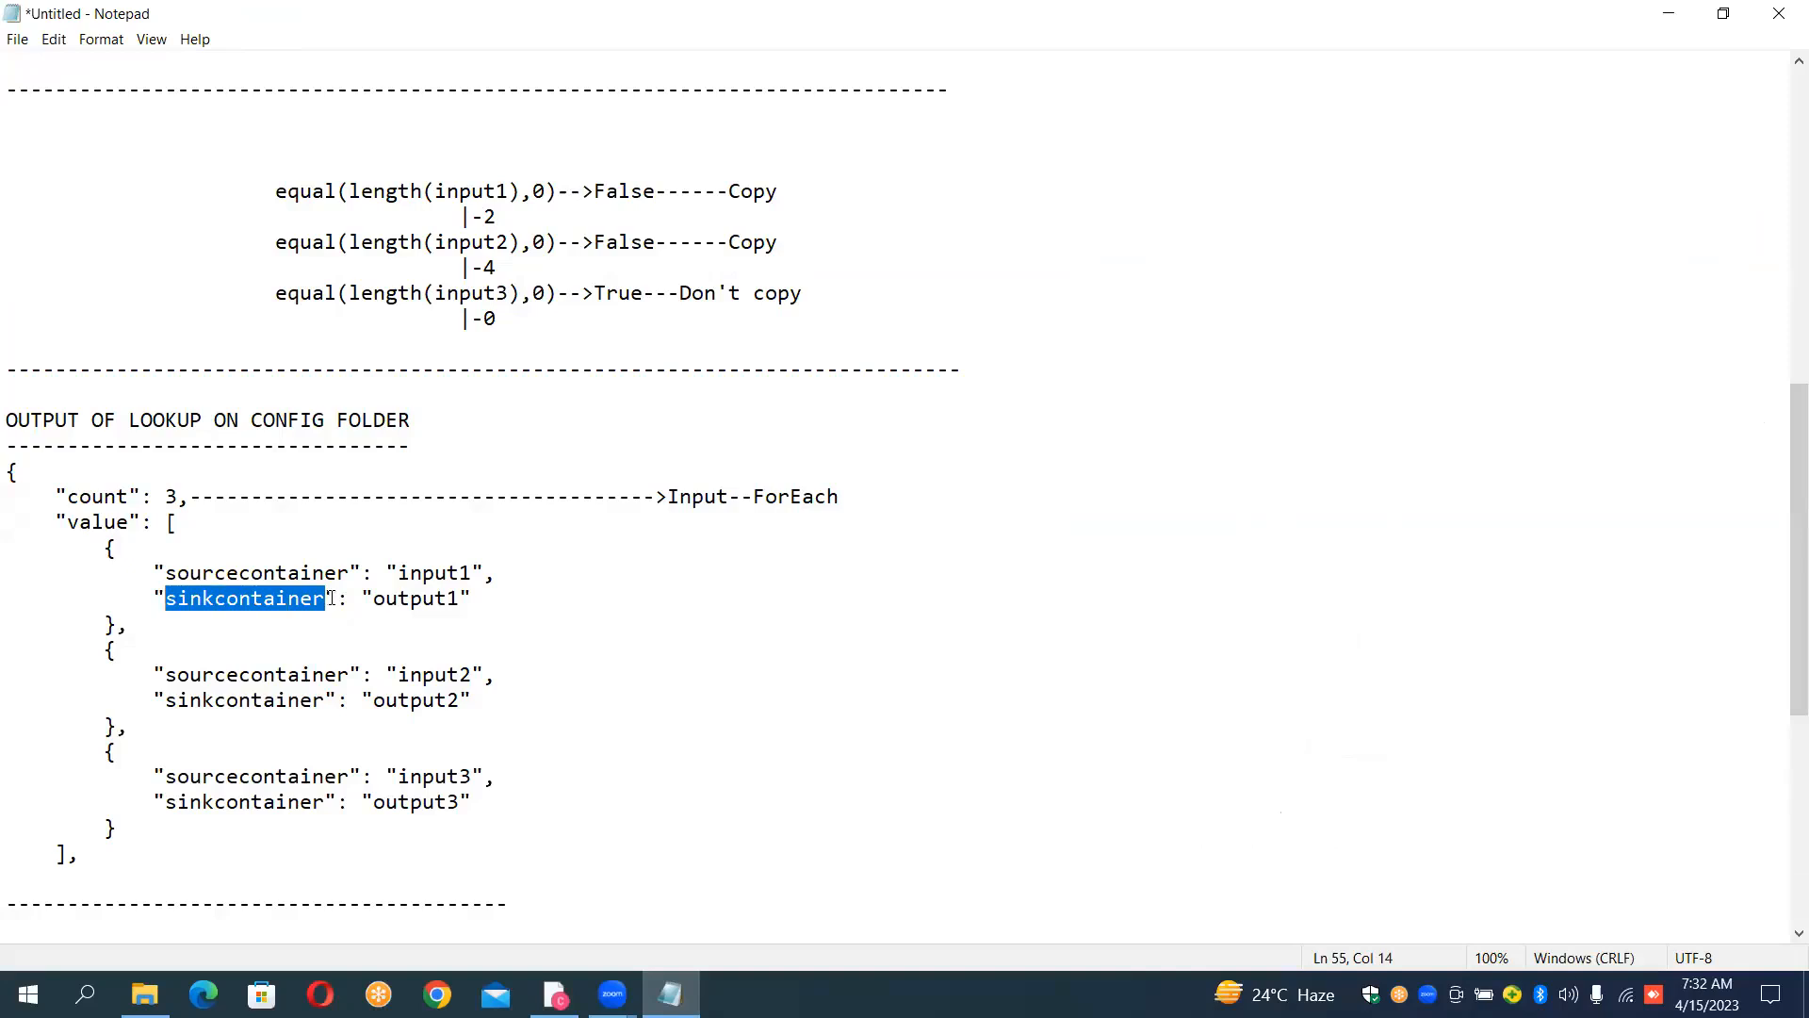
{"action": "left_click", "coordinate": [567, 985]}
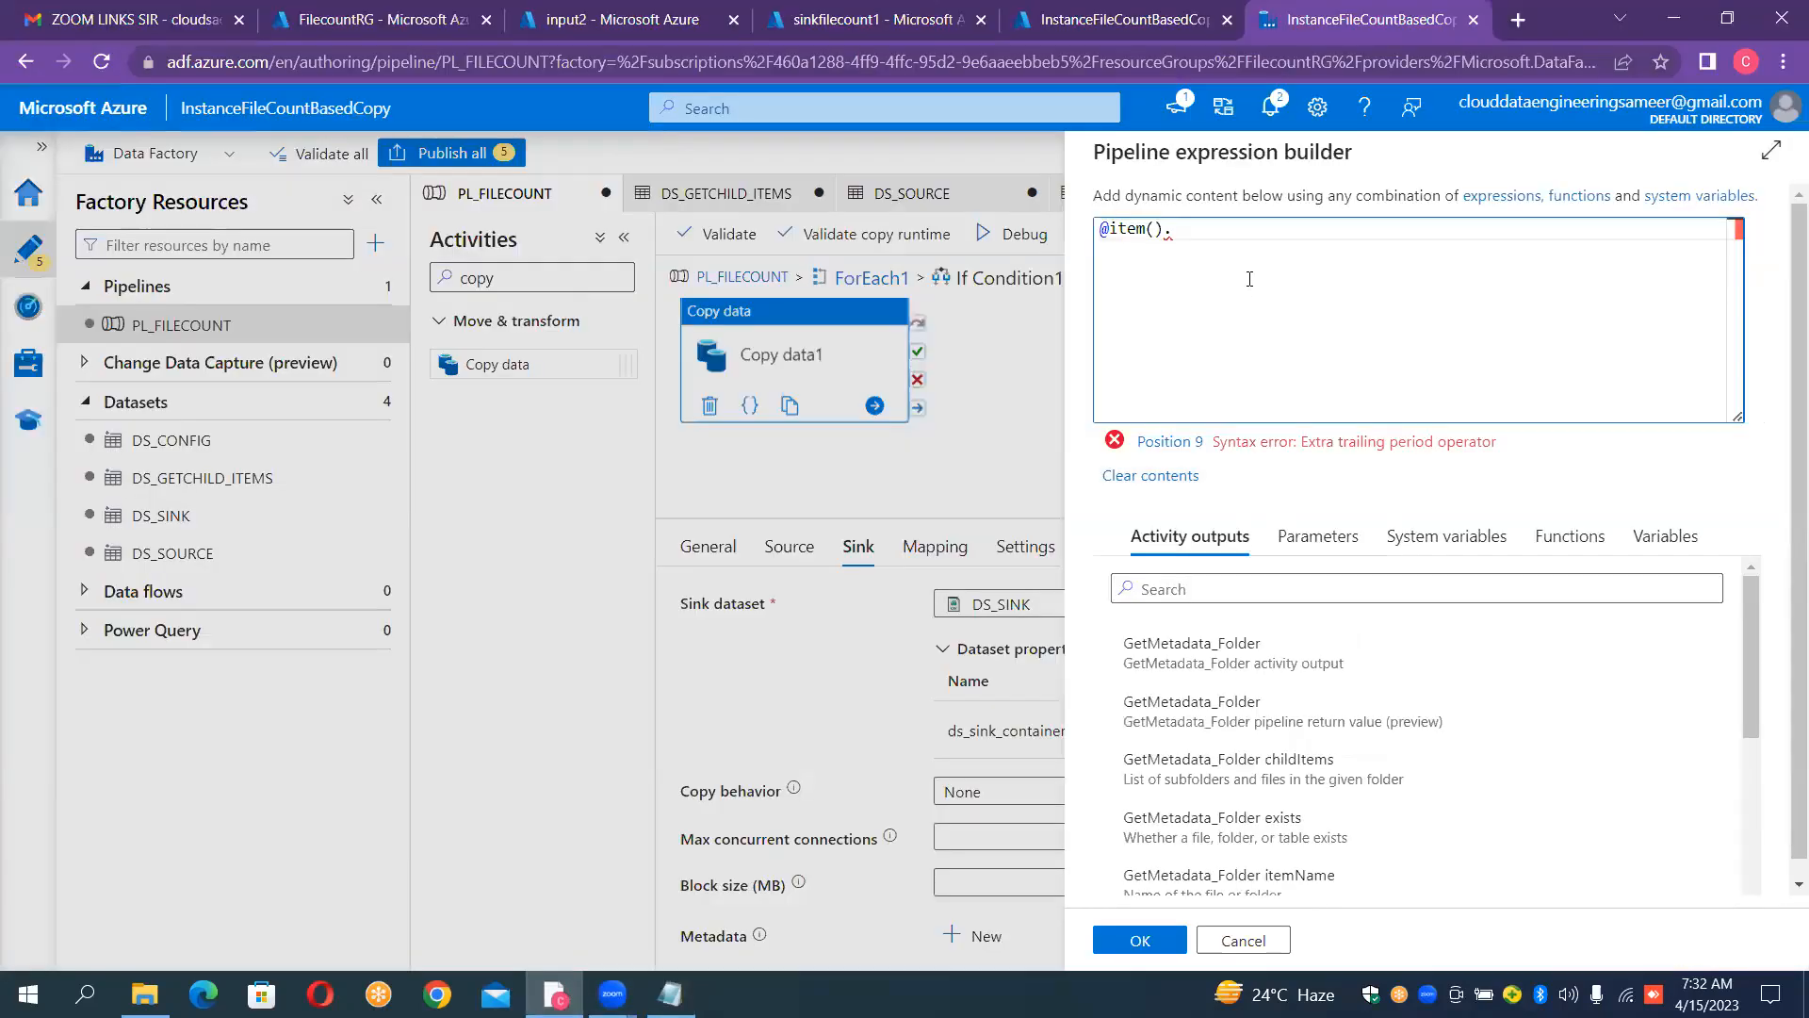
{"action": "key", "text": "ctrl+v"}
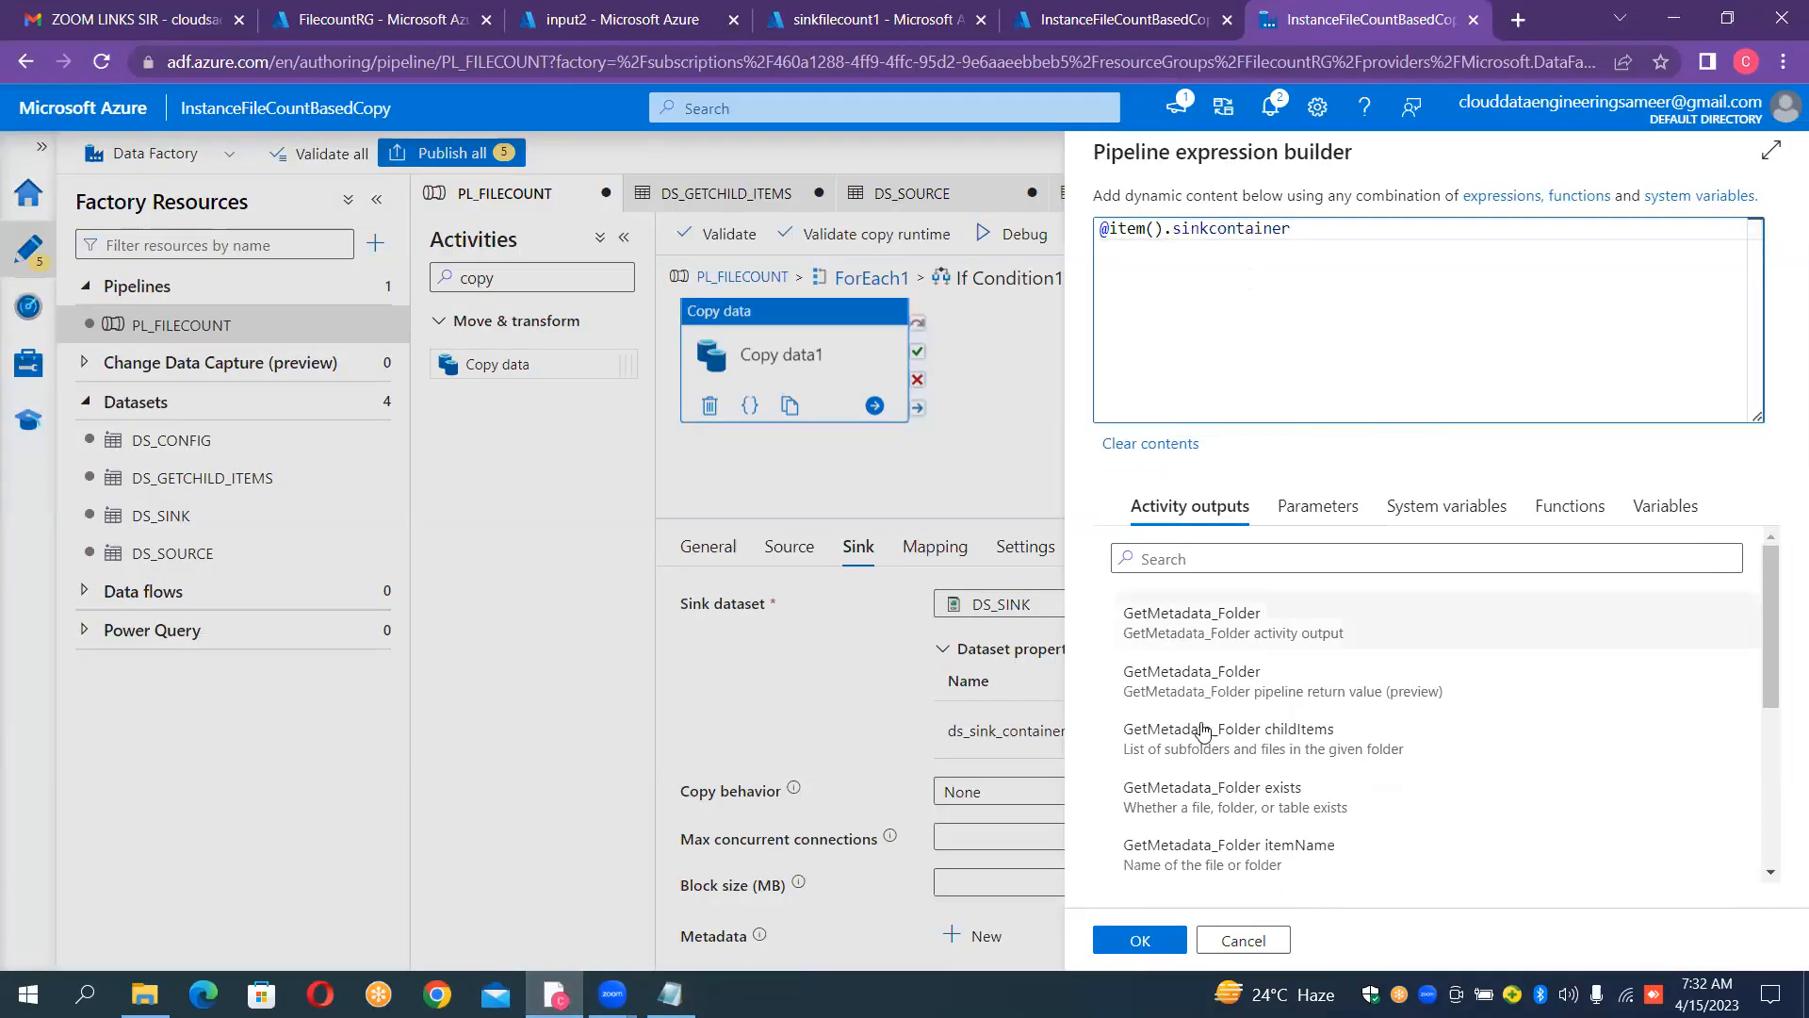
{"action": "left_click", "coordinate": [1143, 938]}
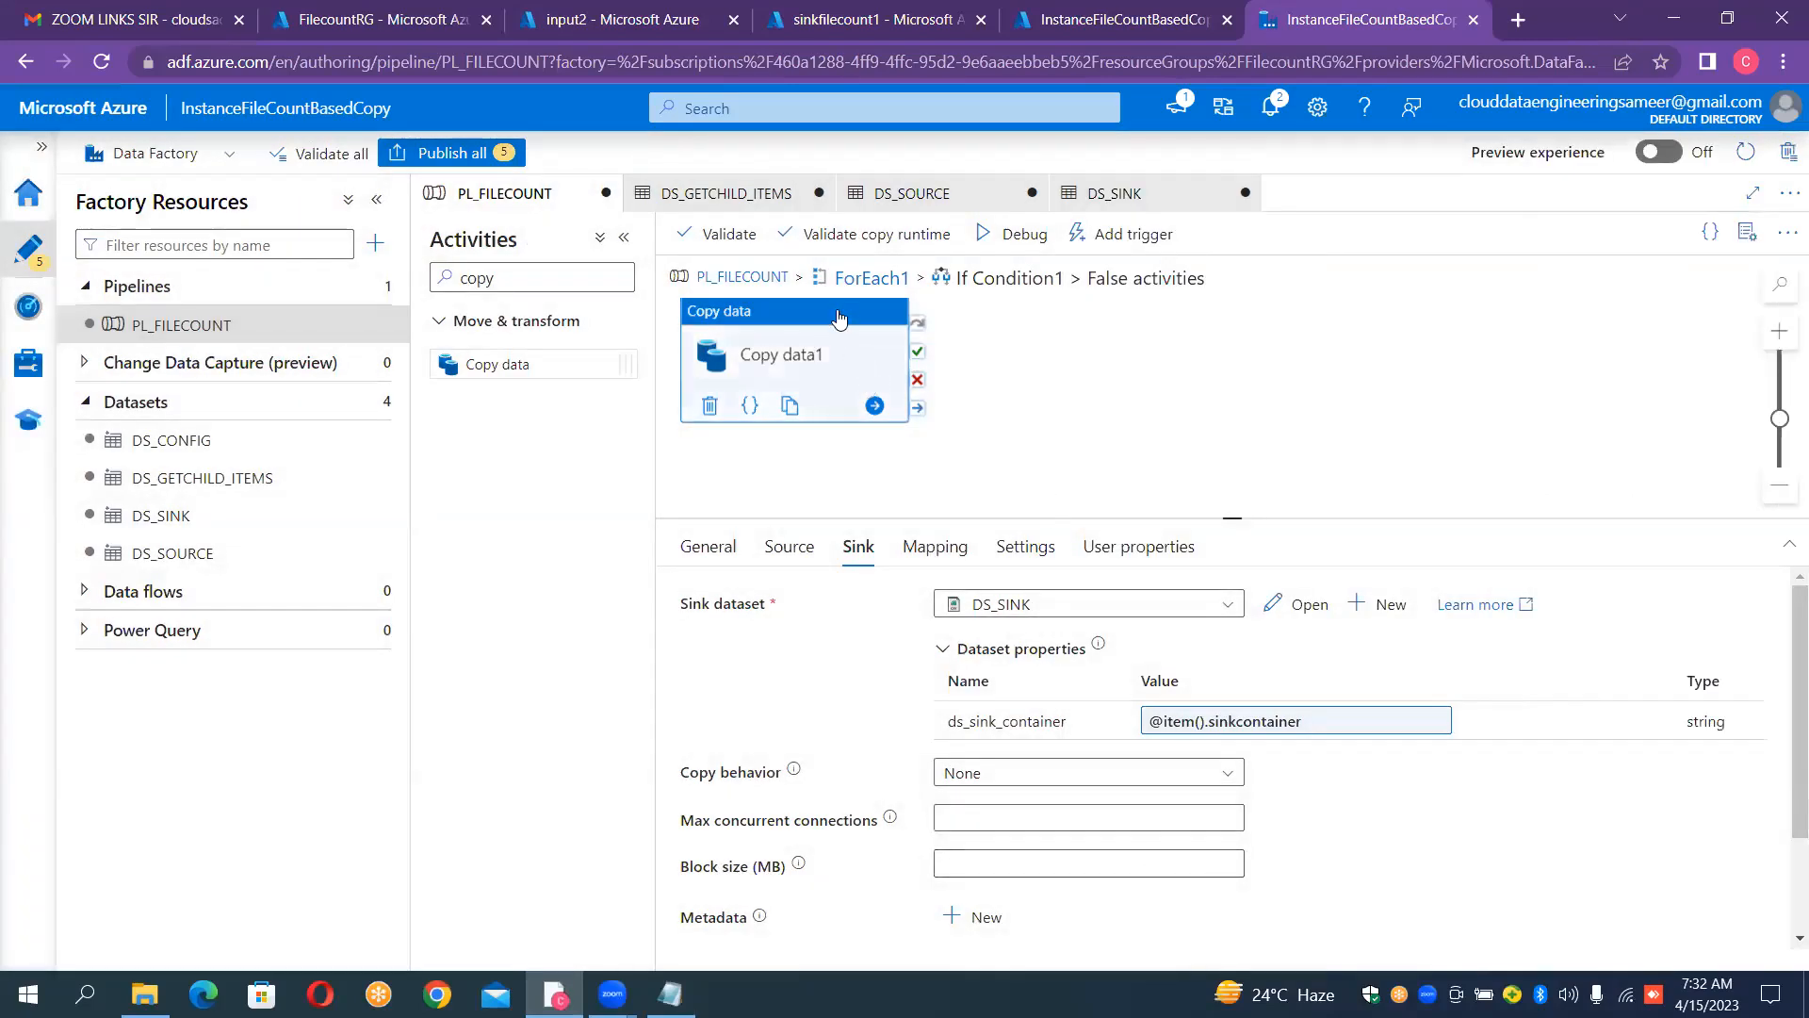
Step: Leave the False branch and add a Wait activity to the True activities of If Condition1
{"action": "left_click_drag", "start_coordinate": [839, 321], "coordinate": [858, 352]}
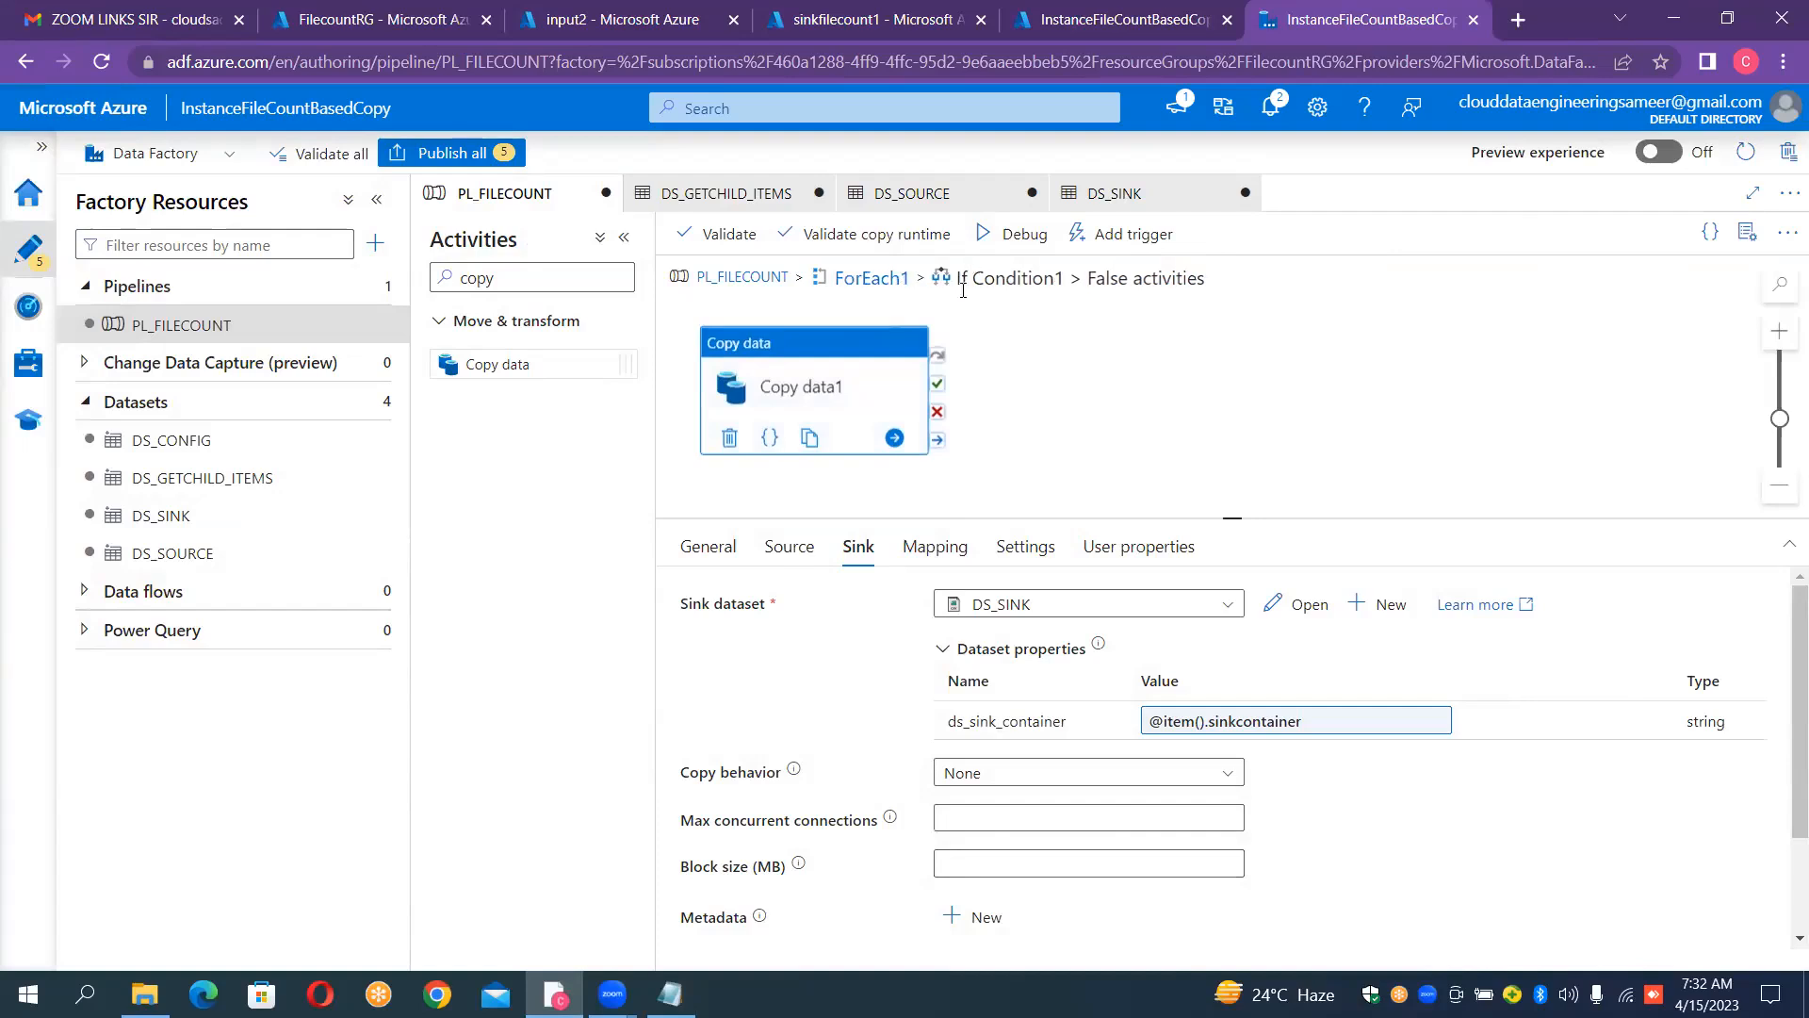
{"action": "left_click", "coordinate": [888, 280]}
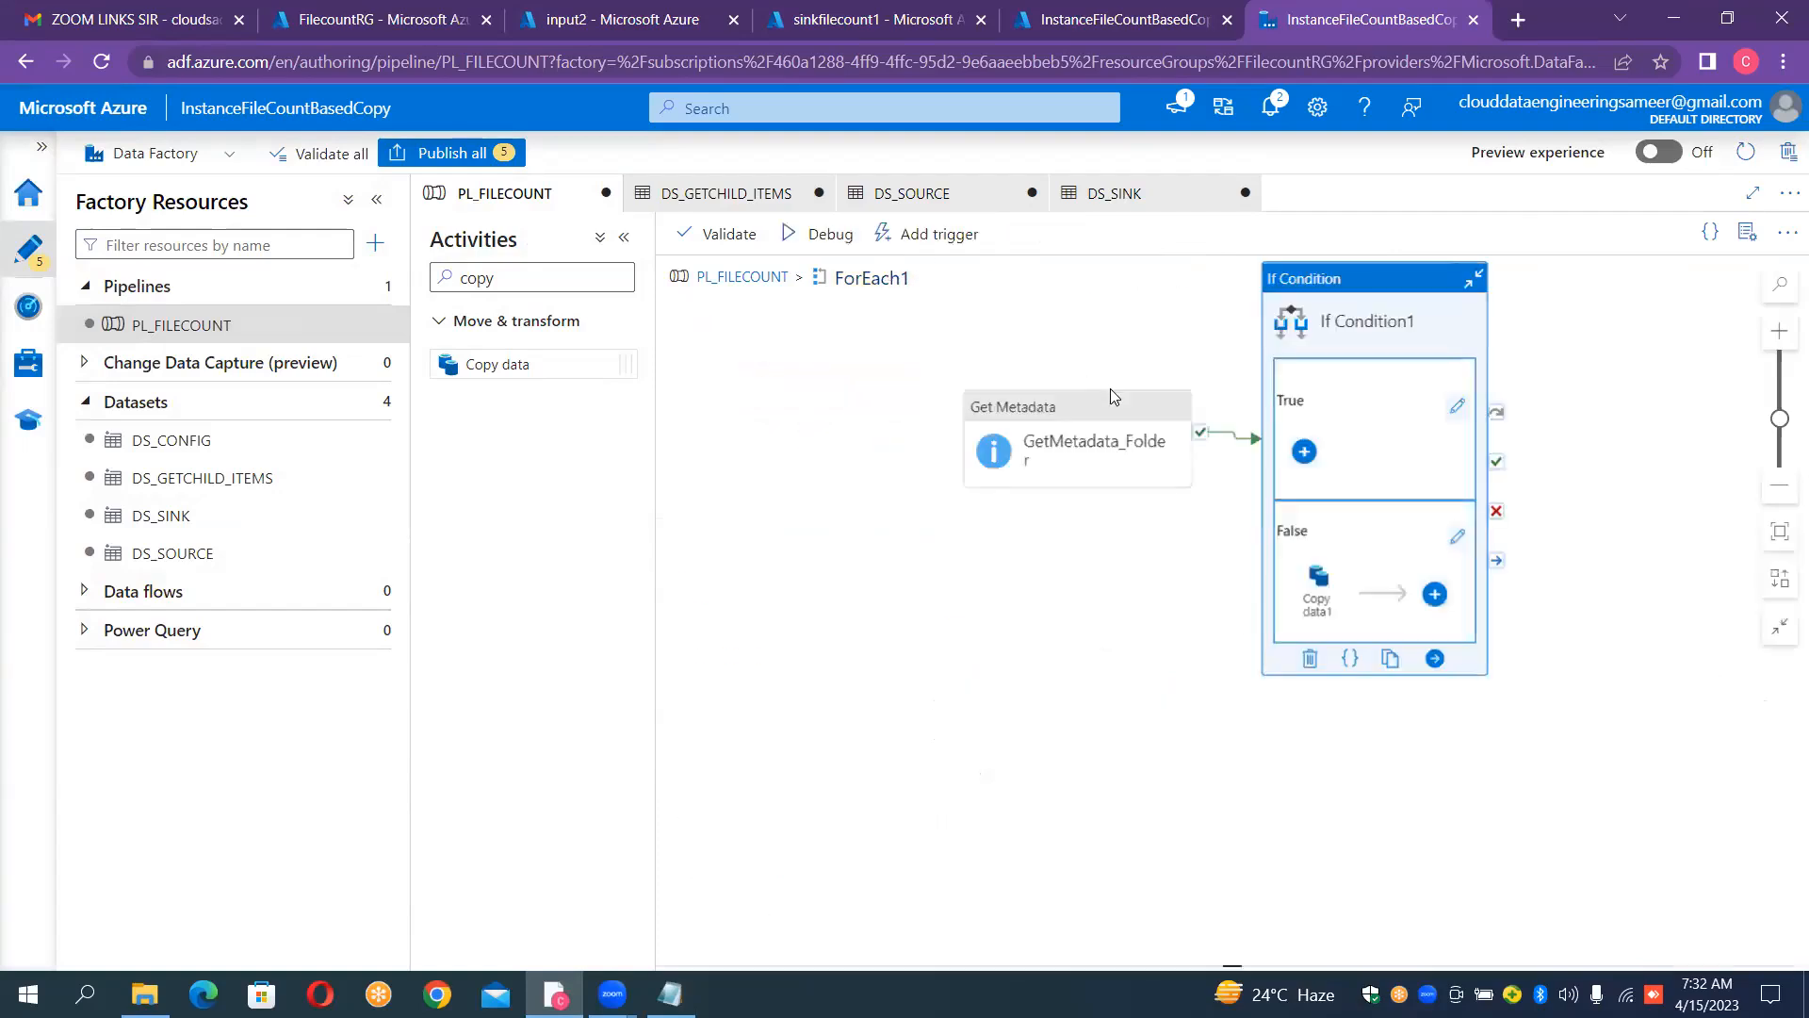
{"action": "left_click", "coordinate": [1456, 408]}
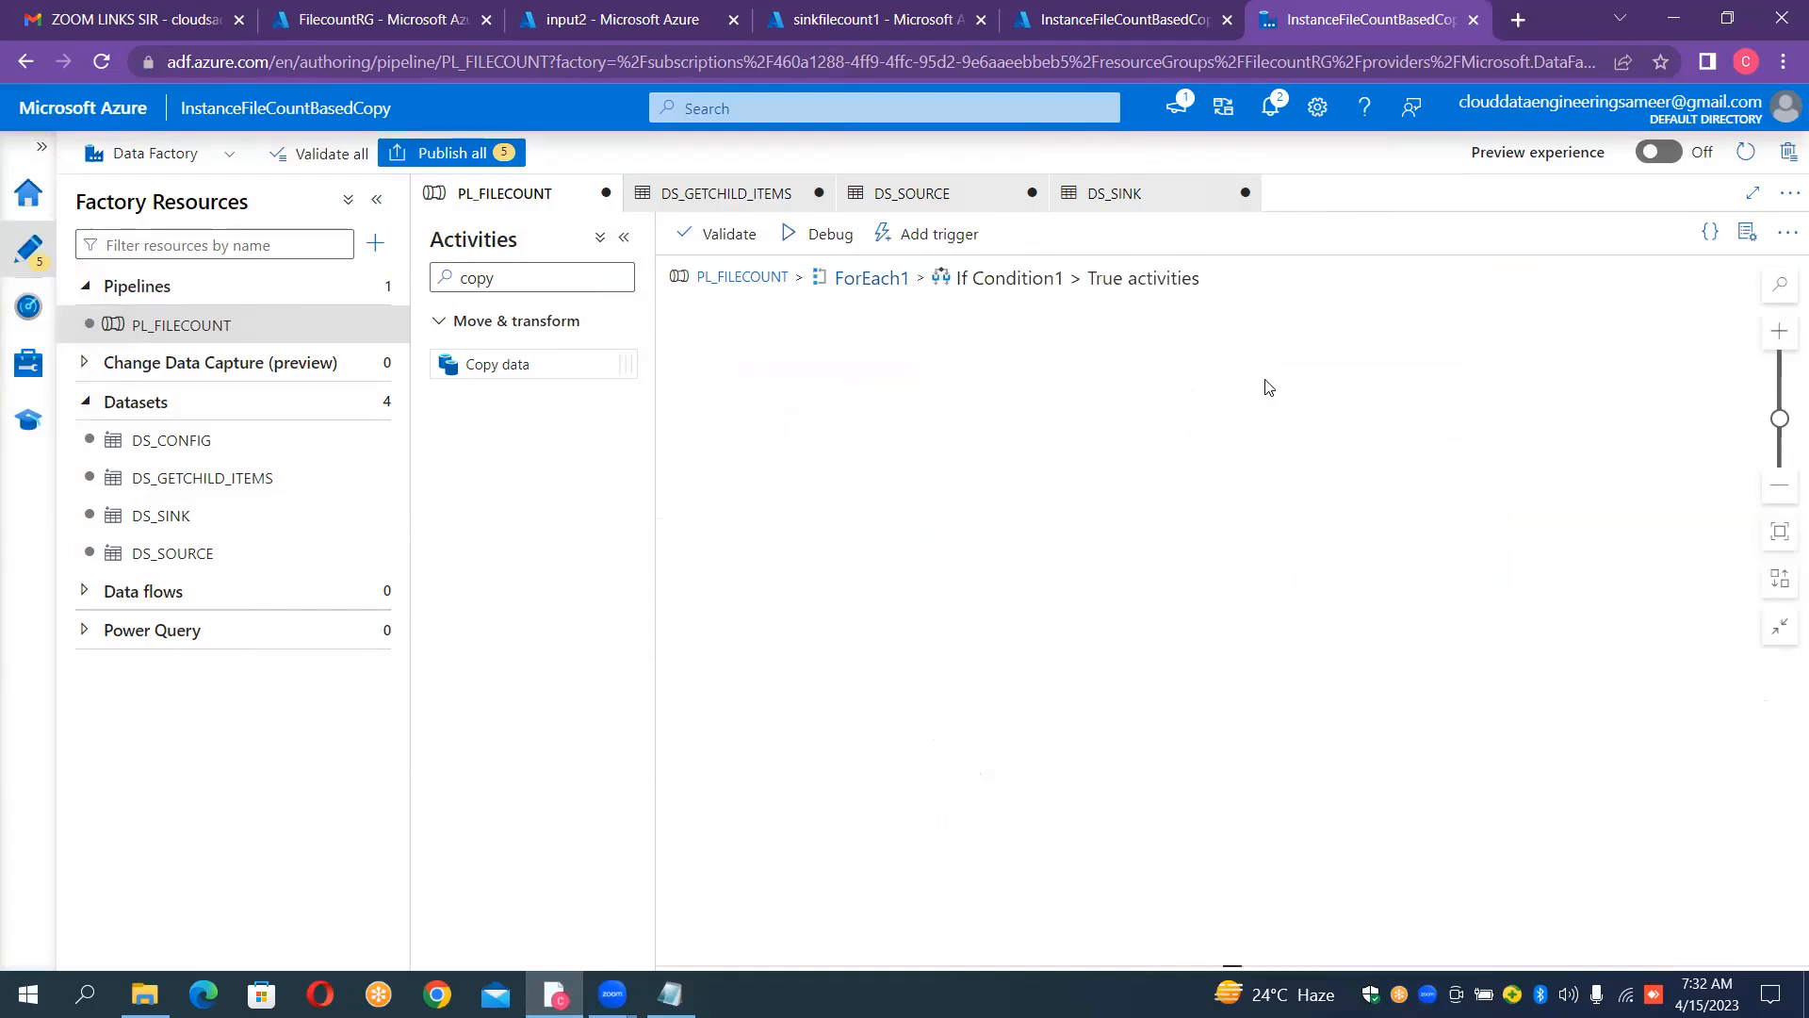
{"action": "left_click", "coordinate": [559, 276]}
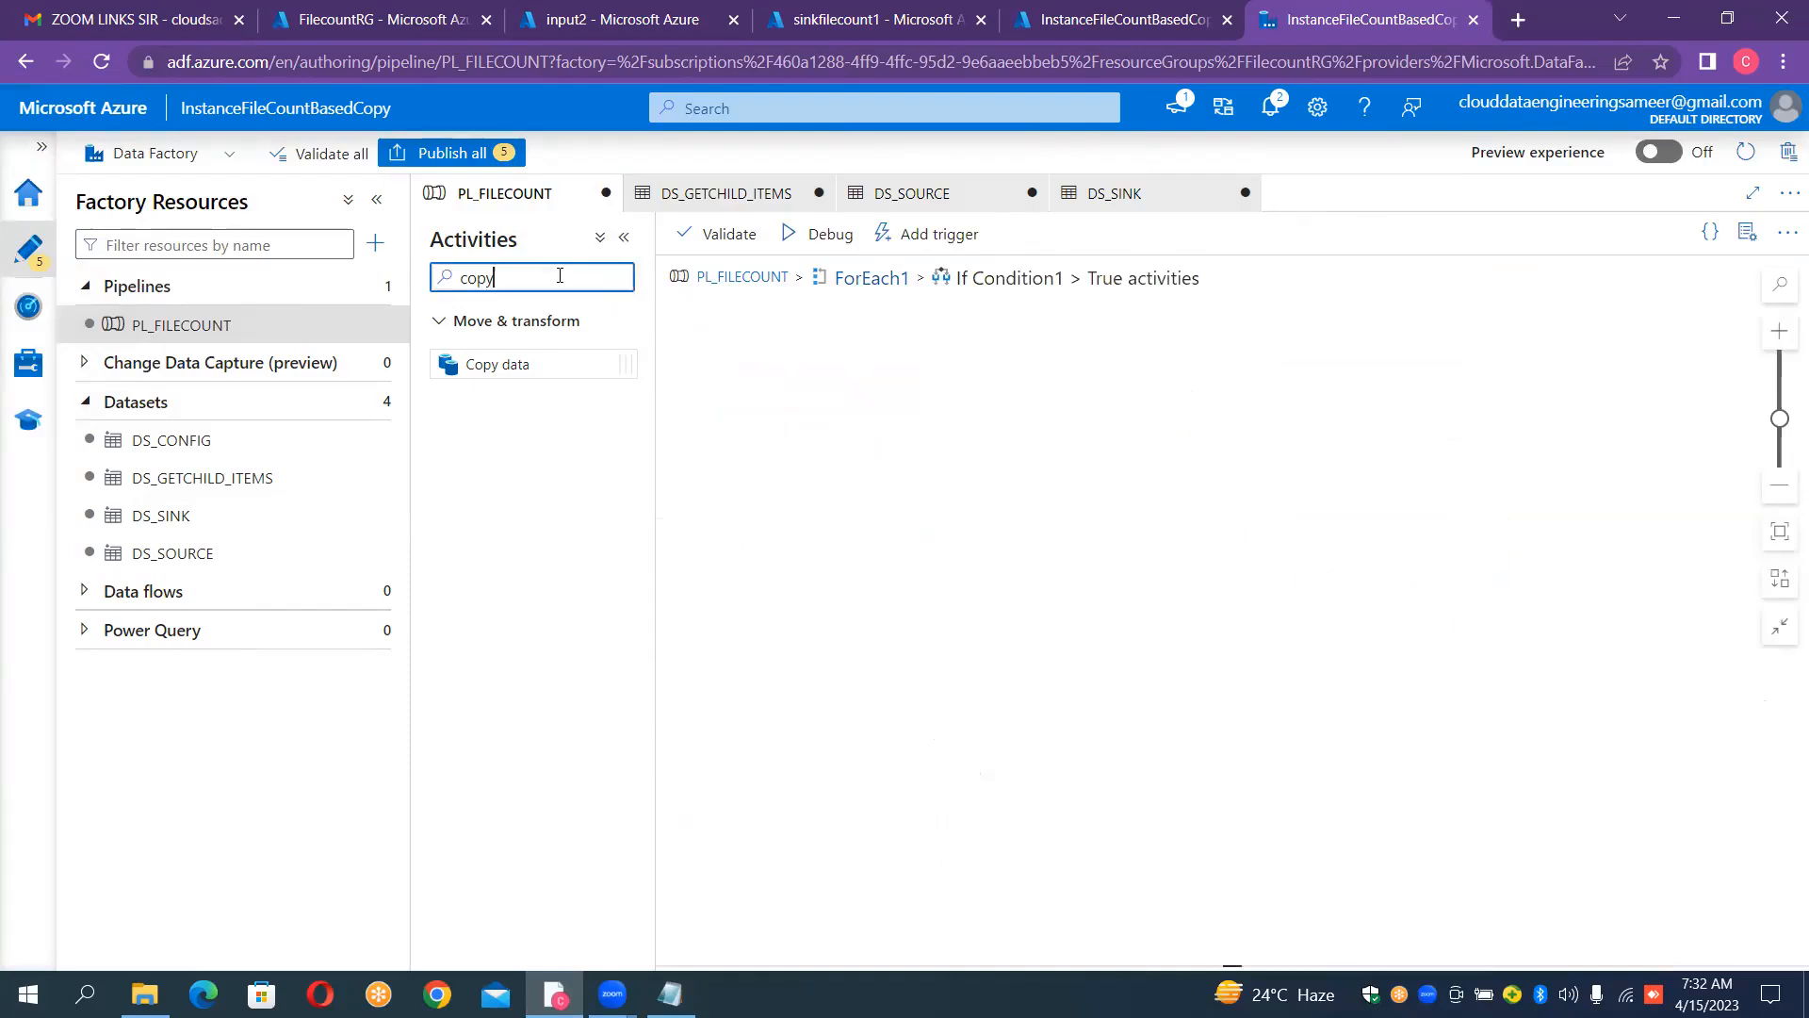
{"action": "key", "text": "BackSpace"}
{"action": "key", "text": "BackSpace"}
{"action": "key", "text": "BackSpace"}
{"action": "key", "text": "BackSpace"}
{"action": "type", "text": "w"}
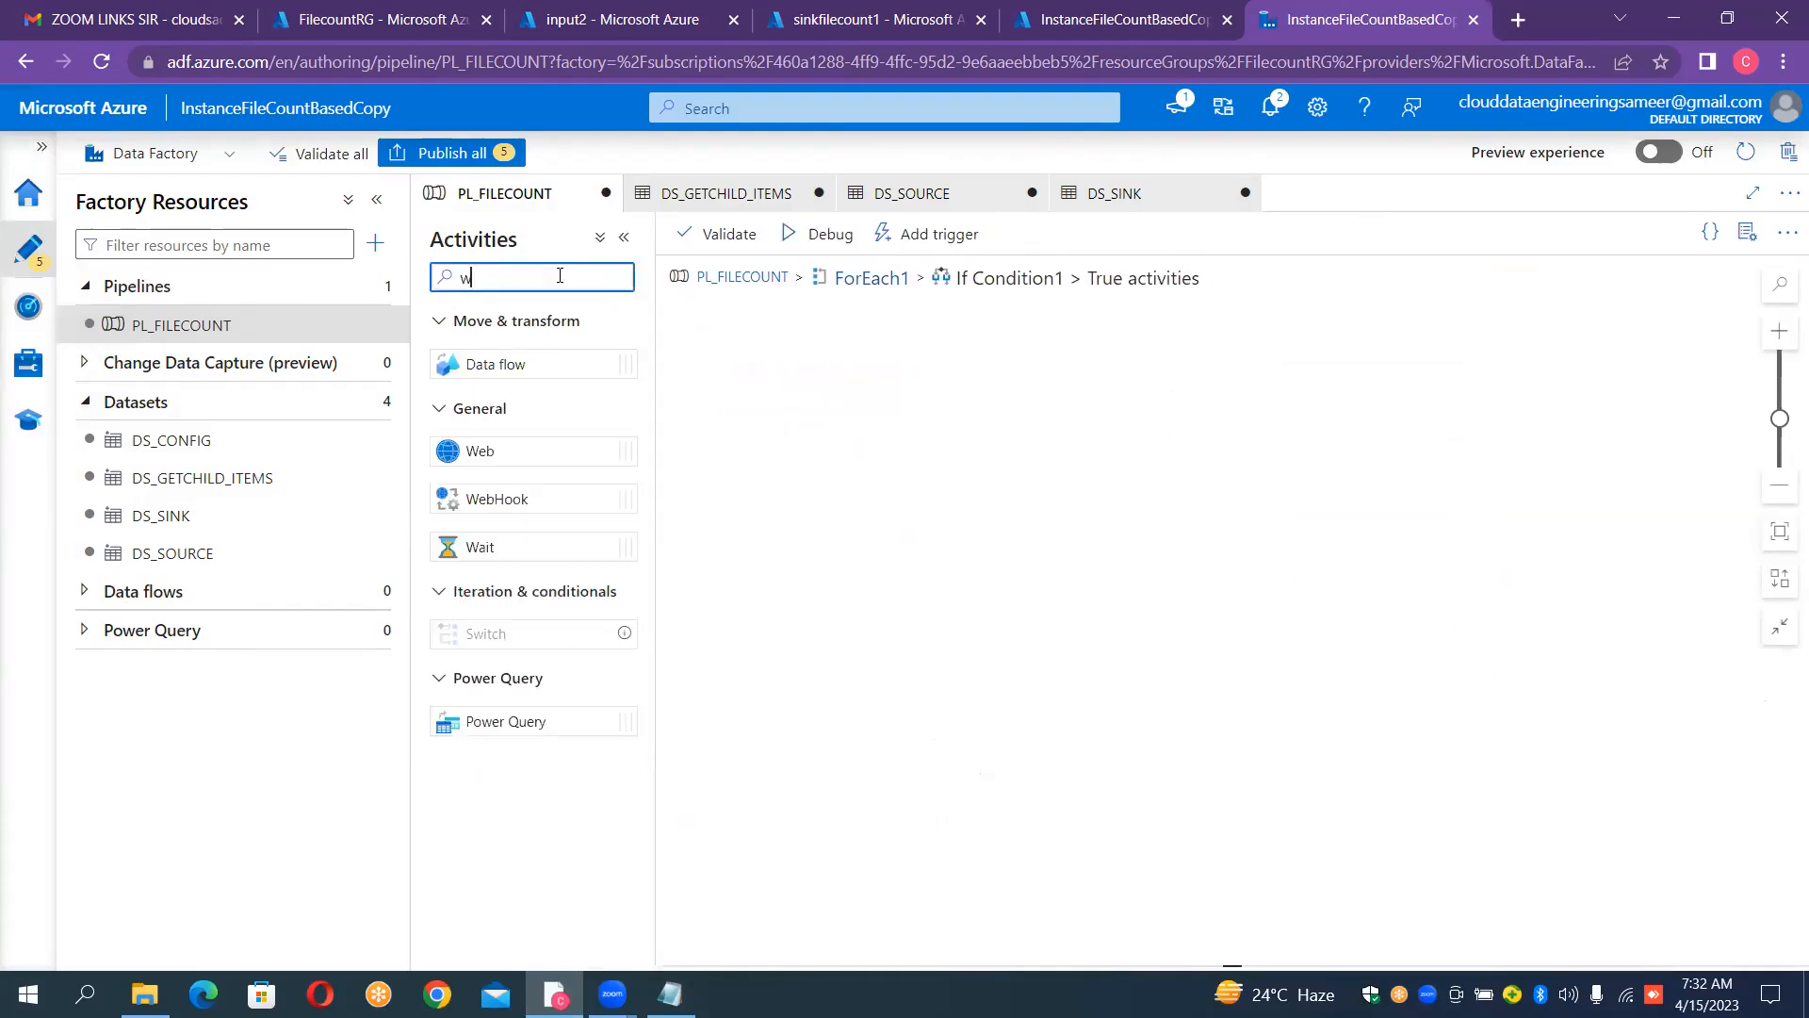
{"action": "type", "text": "ait"}
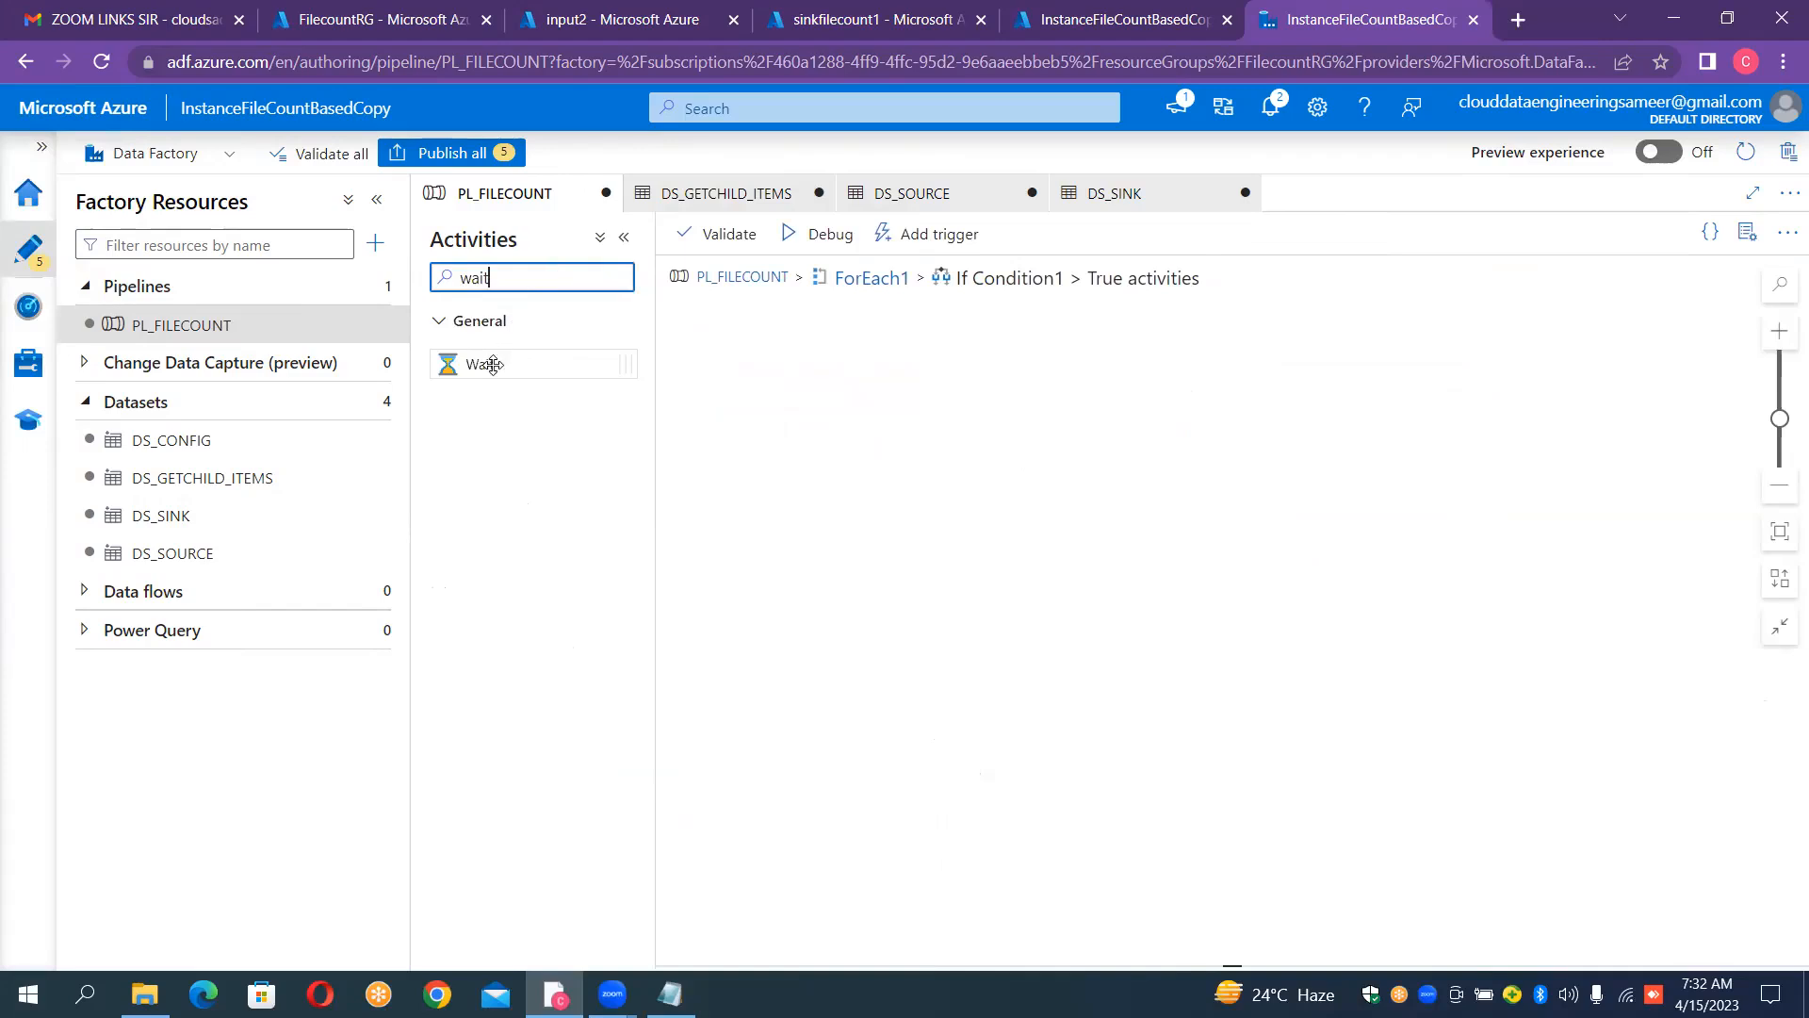
{"action": "left_click_drag", "start_coordinate": [491, 365], "coordinate": [1009, 426]}
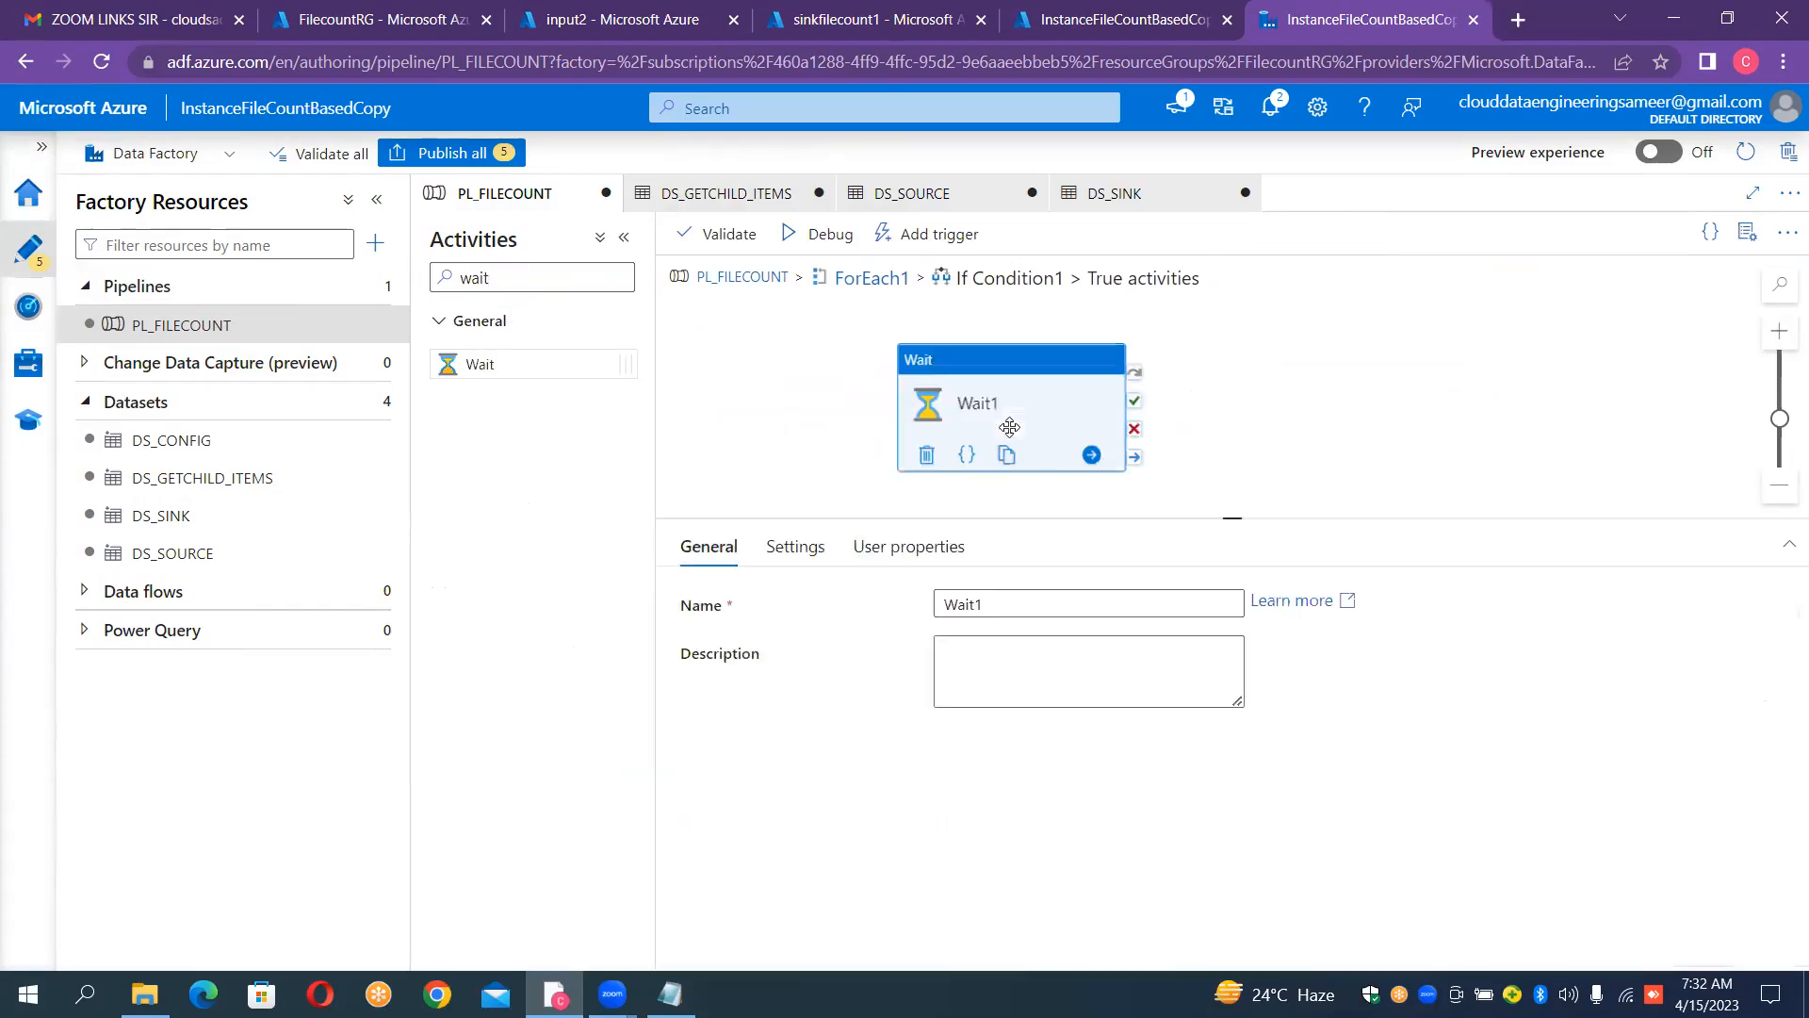
Step: Increase the Wait1 activity's wait time in seconds, run PL_FILECOUNT in debug mode and review its activity runs
{"action": "left_click", "coordinate": [797, 551]}
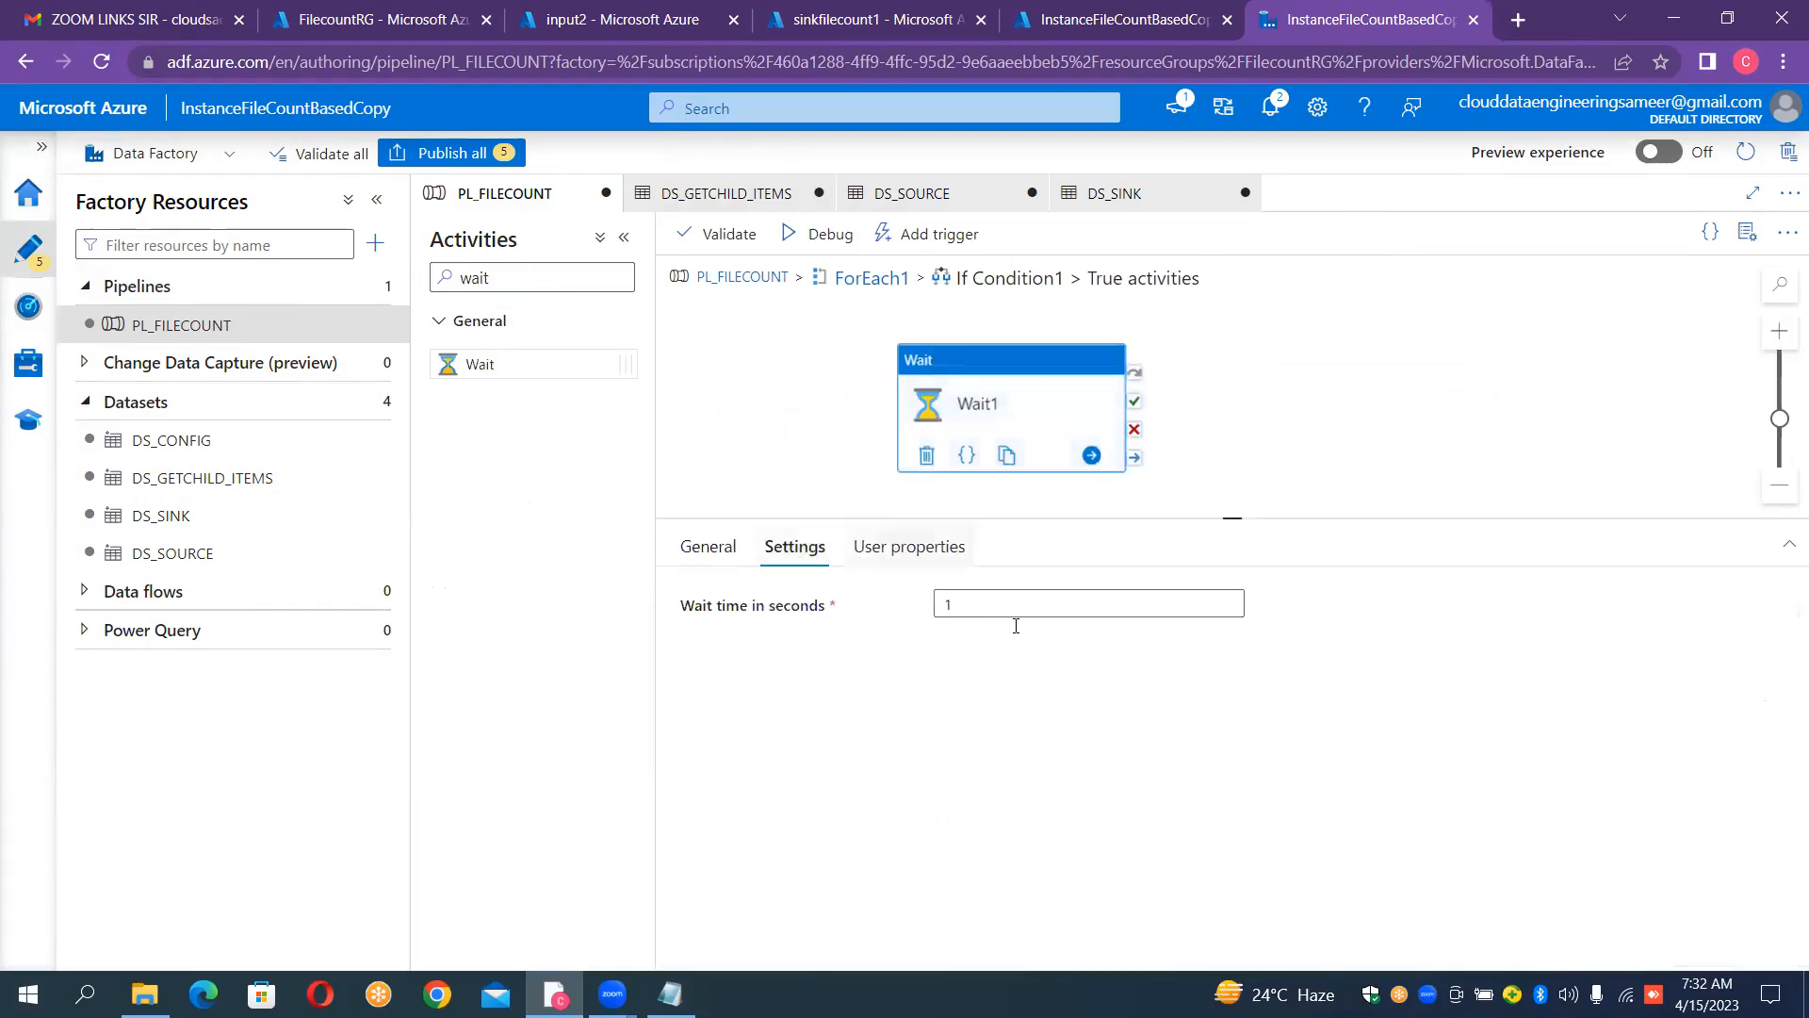
{"action": "left_click", "coordinate": [1029, 605]}
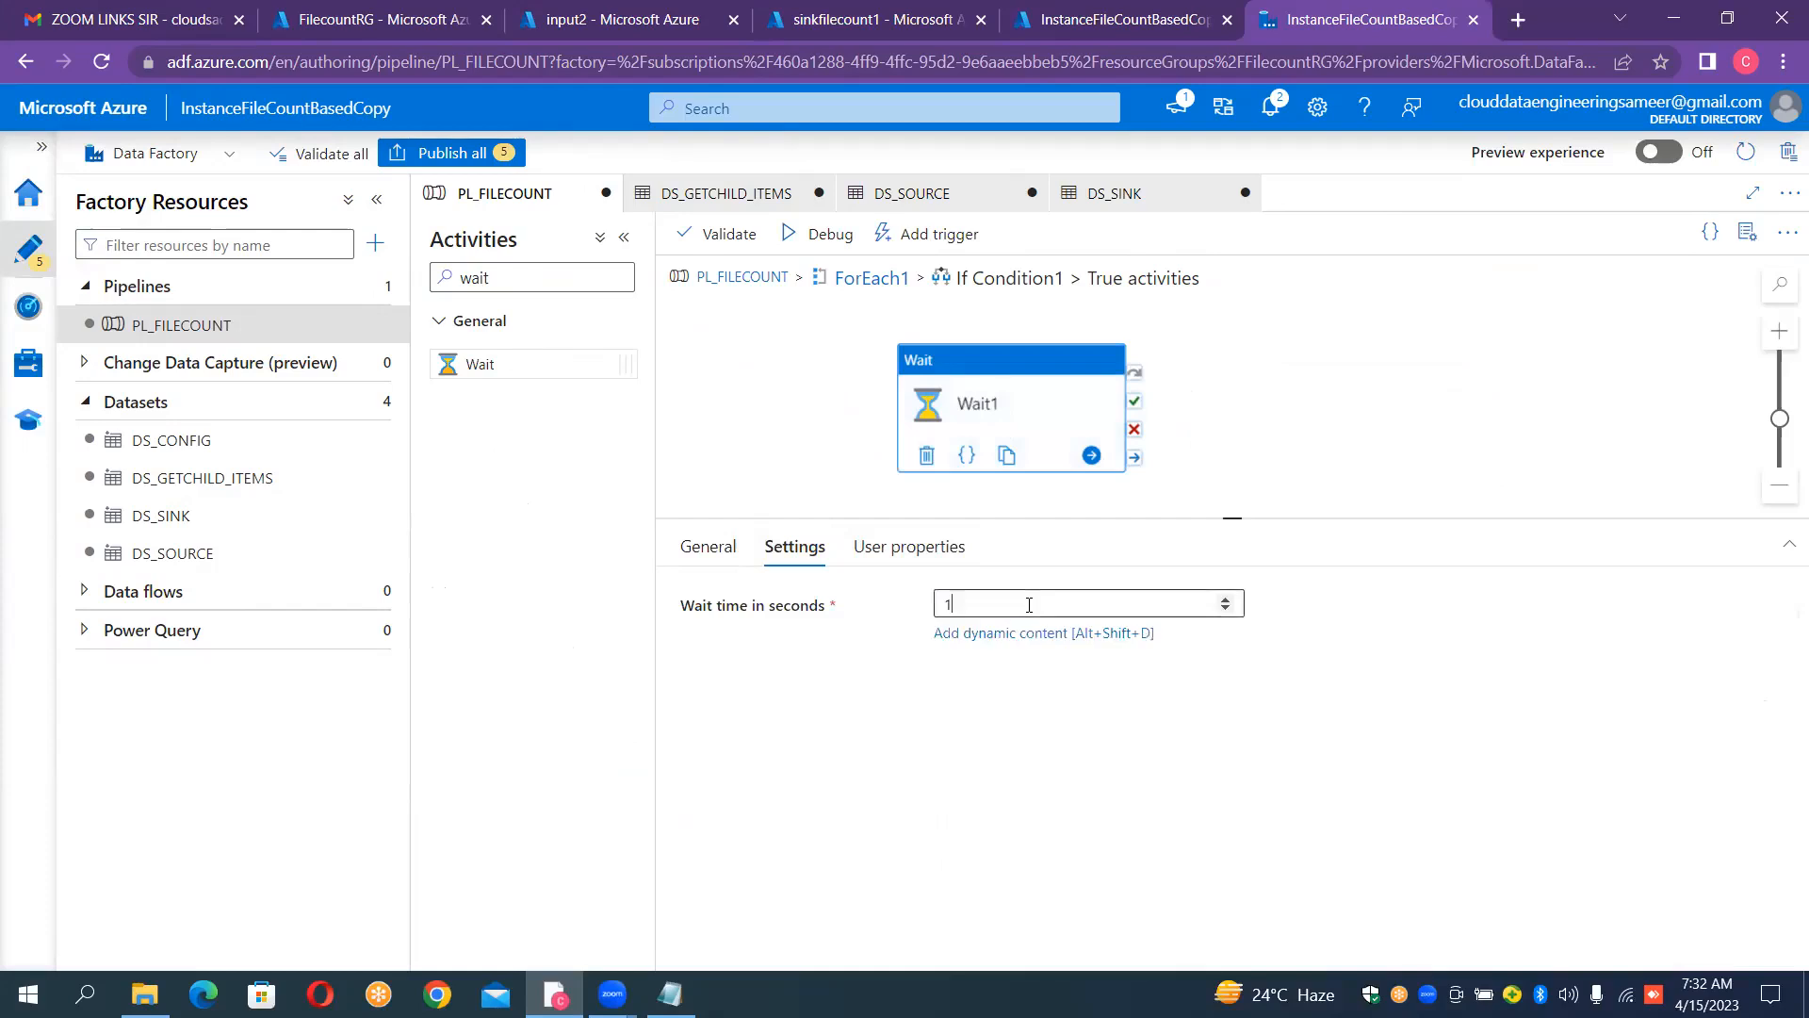
{"action": "left_click", "coordinate": [1227, 599]}
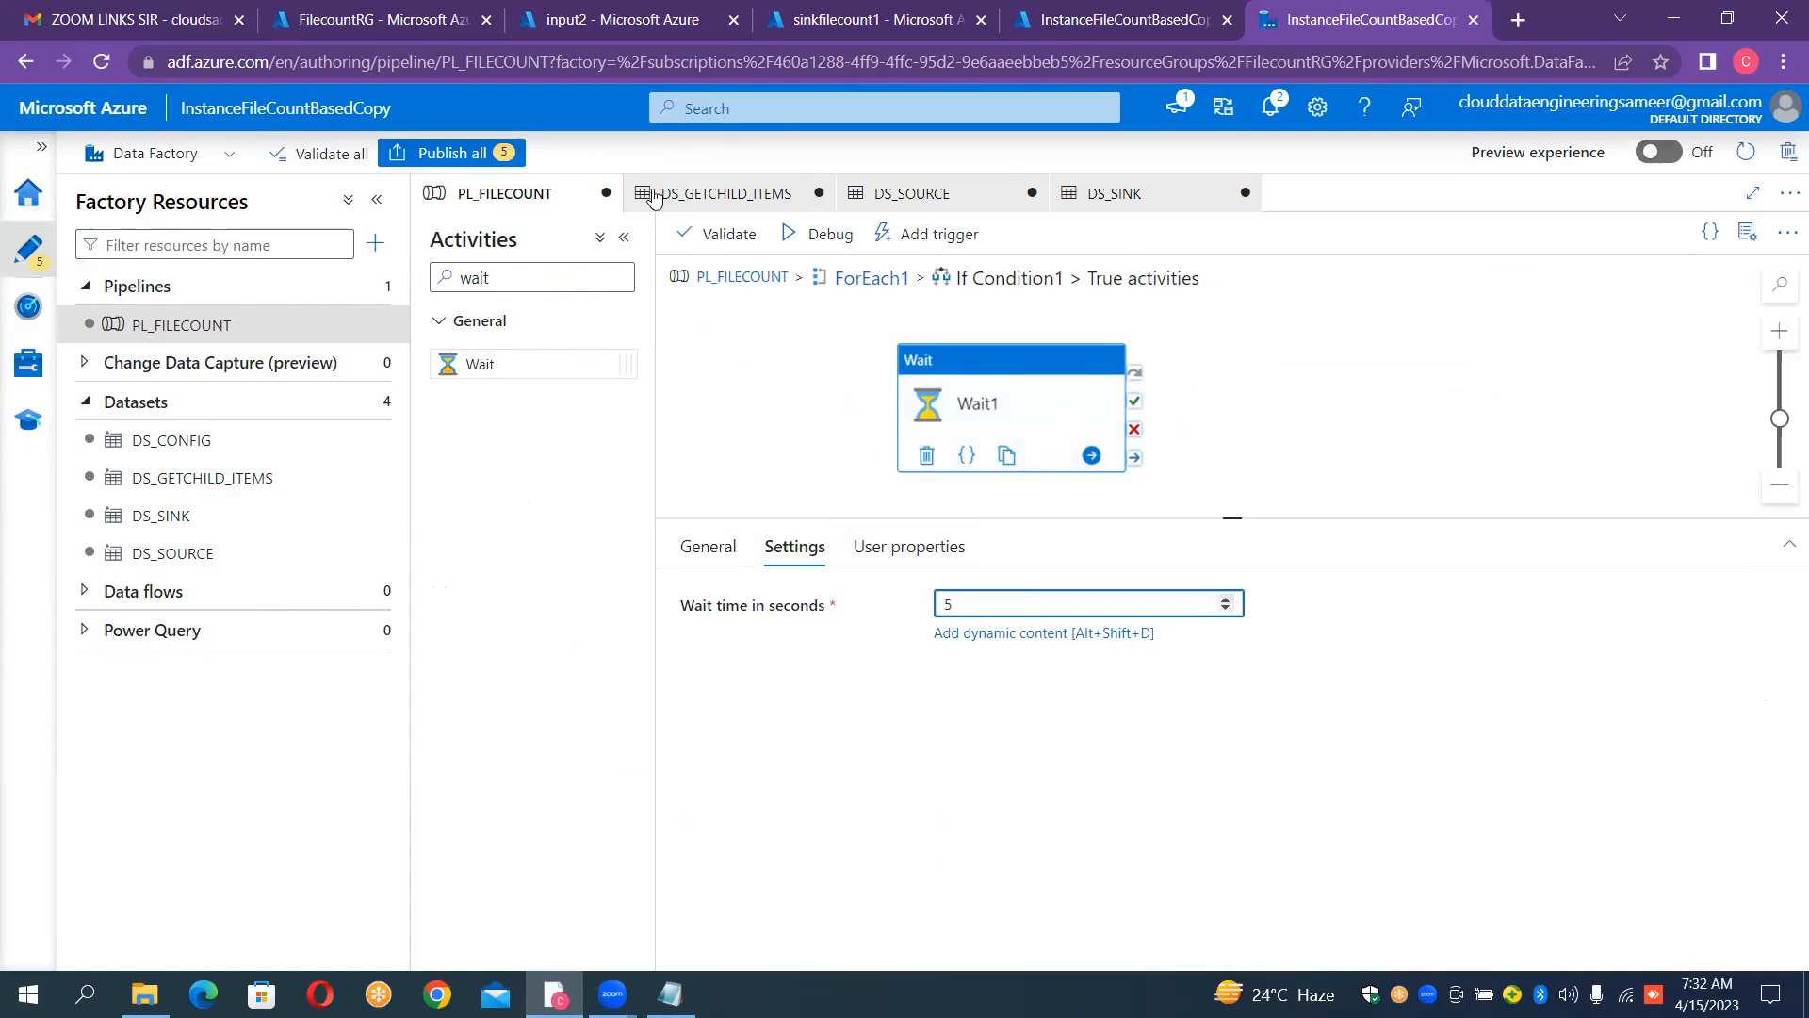
{"action": "left_click", "coordinate": [802, 247]}
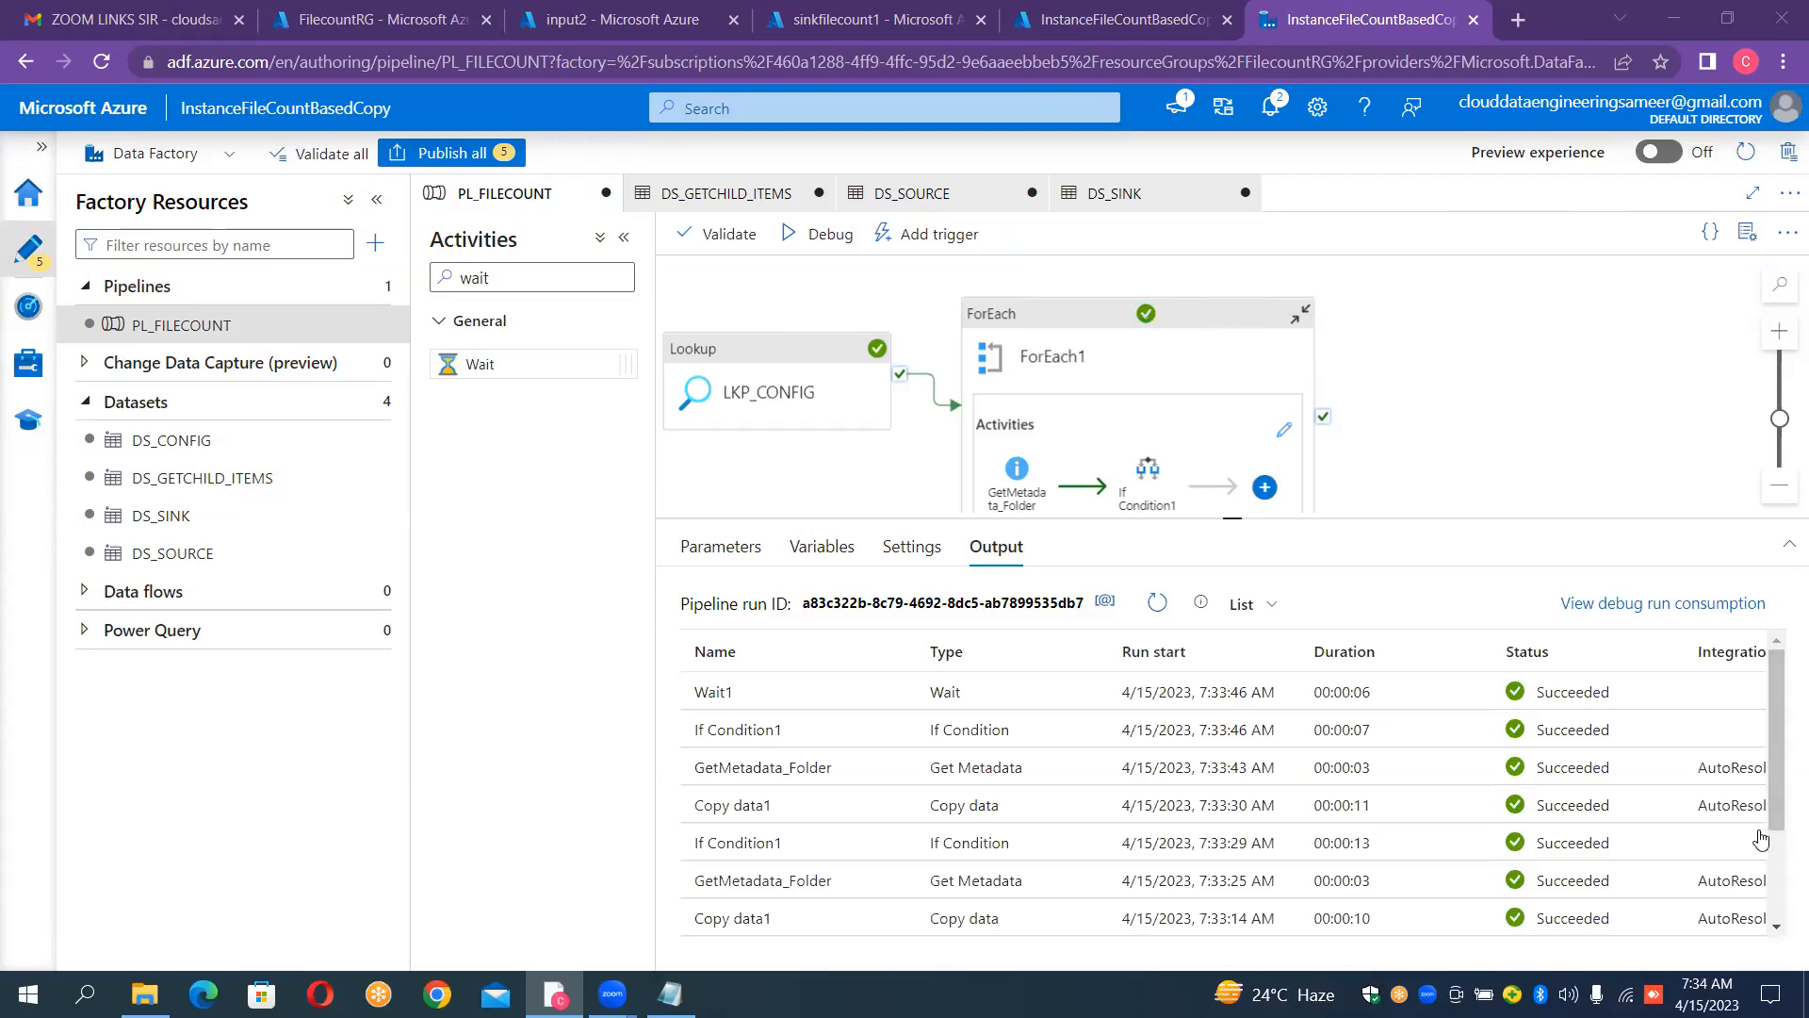
{"action": "left_click_drag", "start_coordinate": [1776, 786], "coordinate": [1733, 569]}
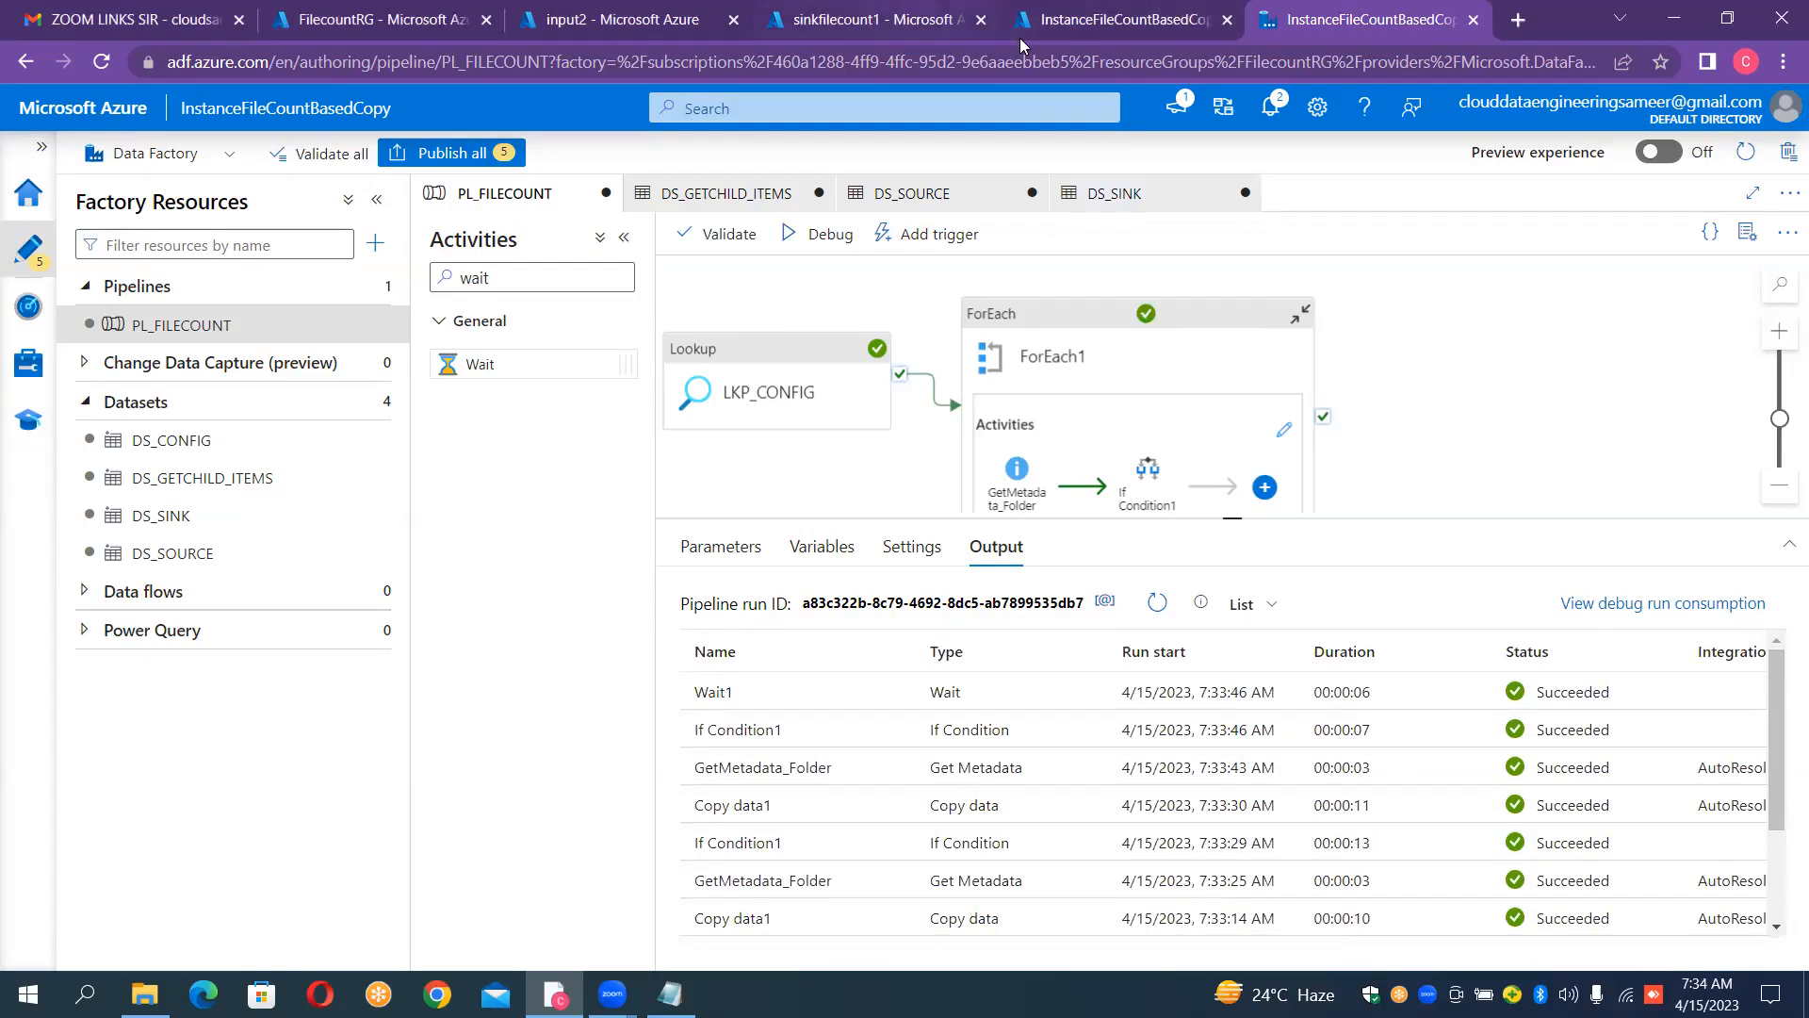
Step: Refresh the containers of the sinkfilecount1 storage account and check the files in output1 and output2
{"action": "left_click", "coordinate": [877, 19]}
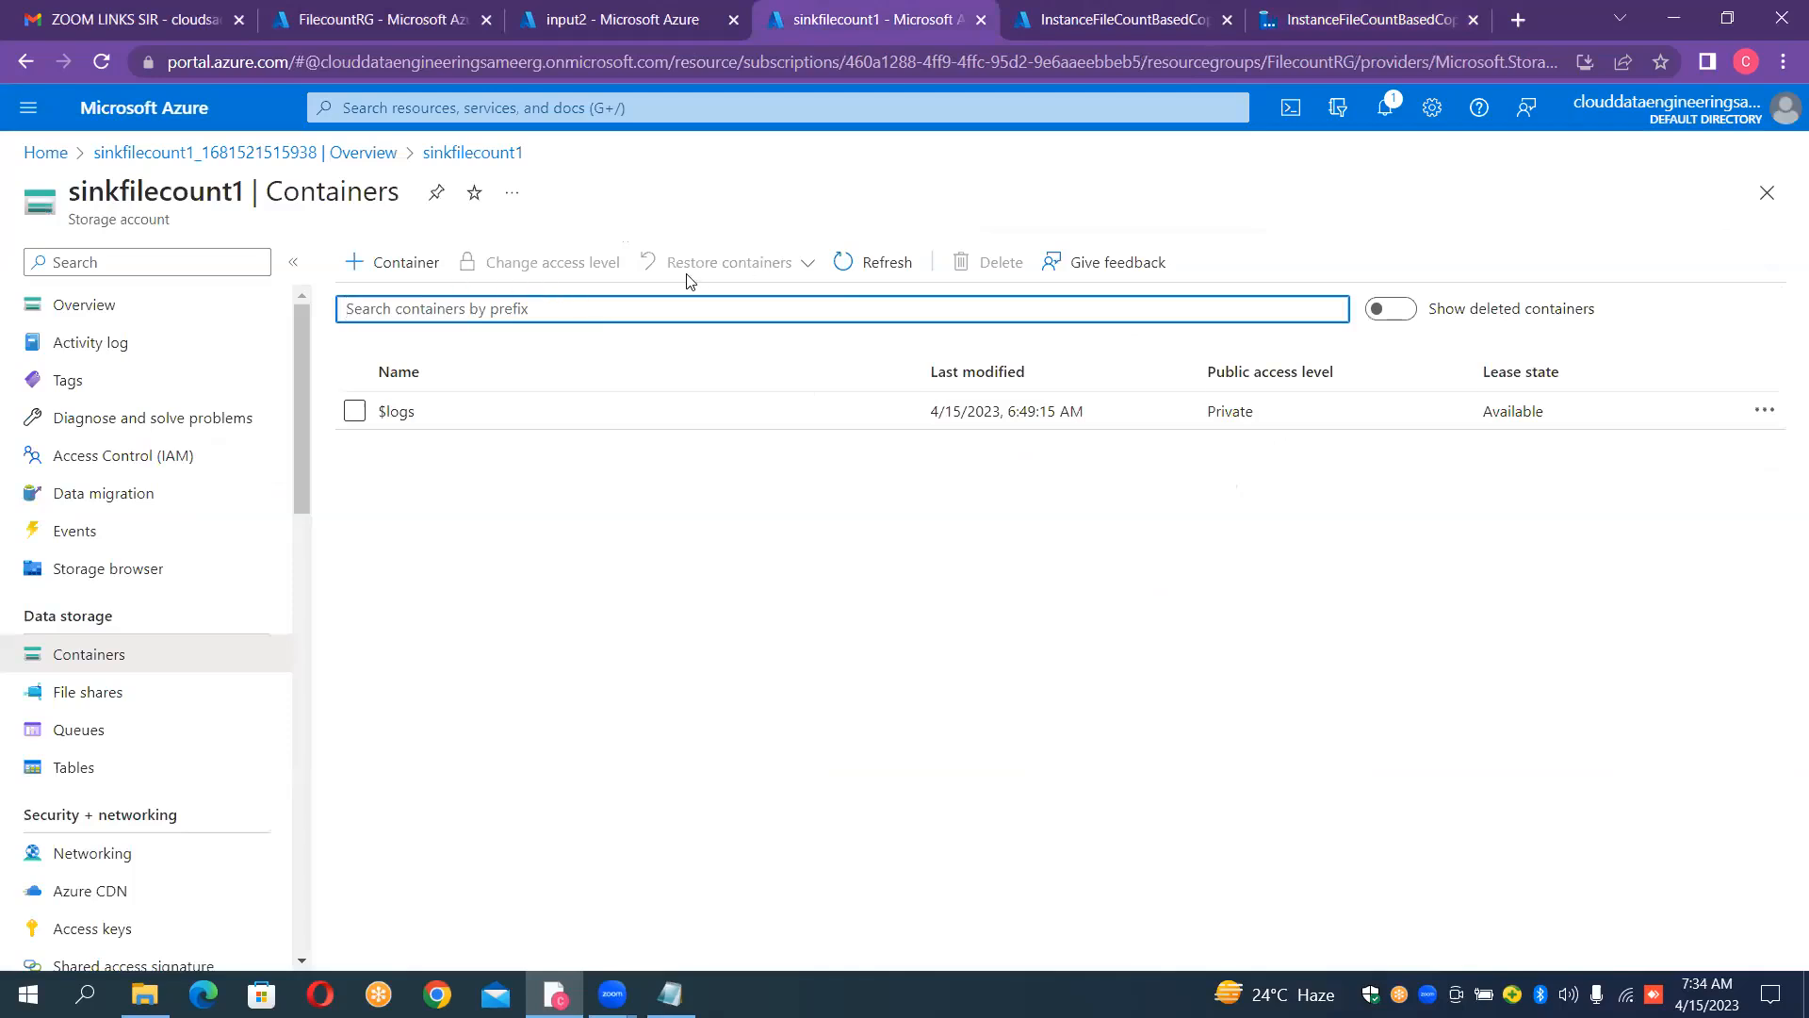
{"action": "left_click", "coordinate": [888, 262]}
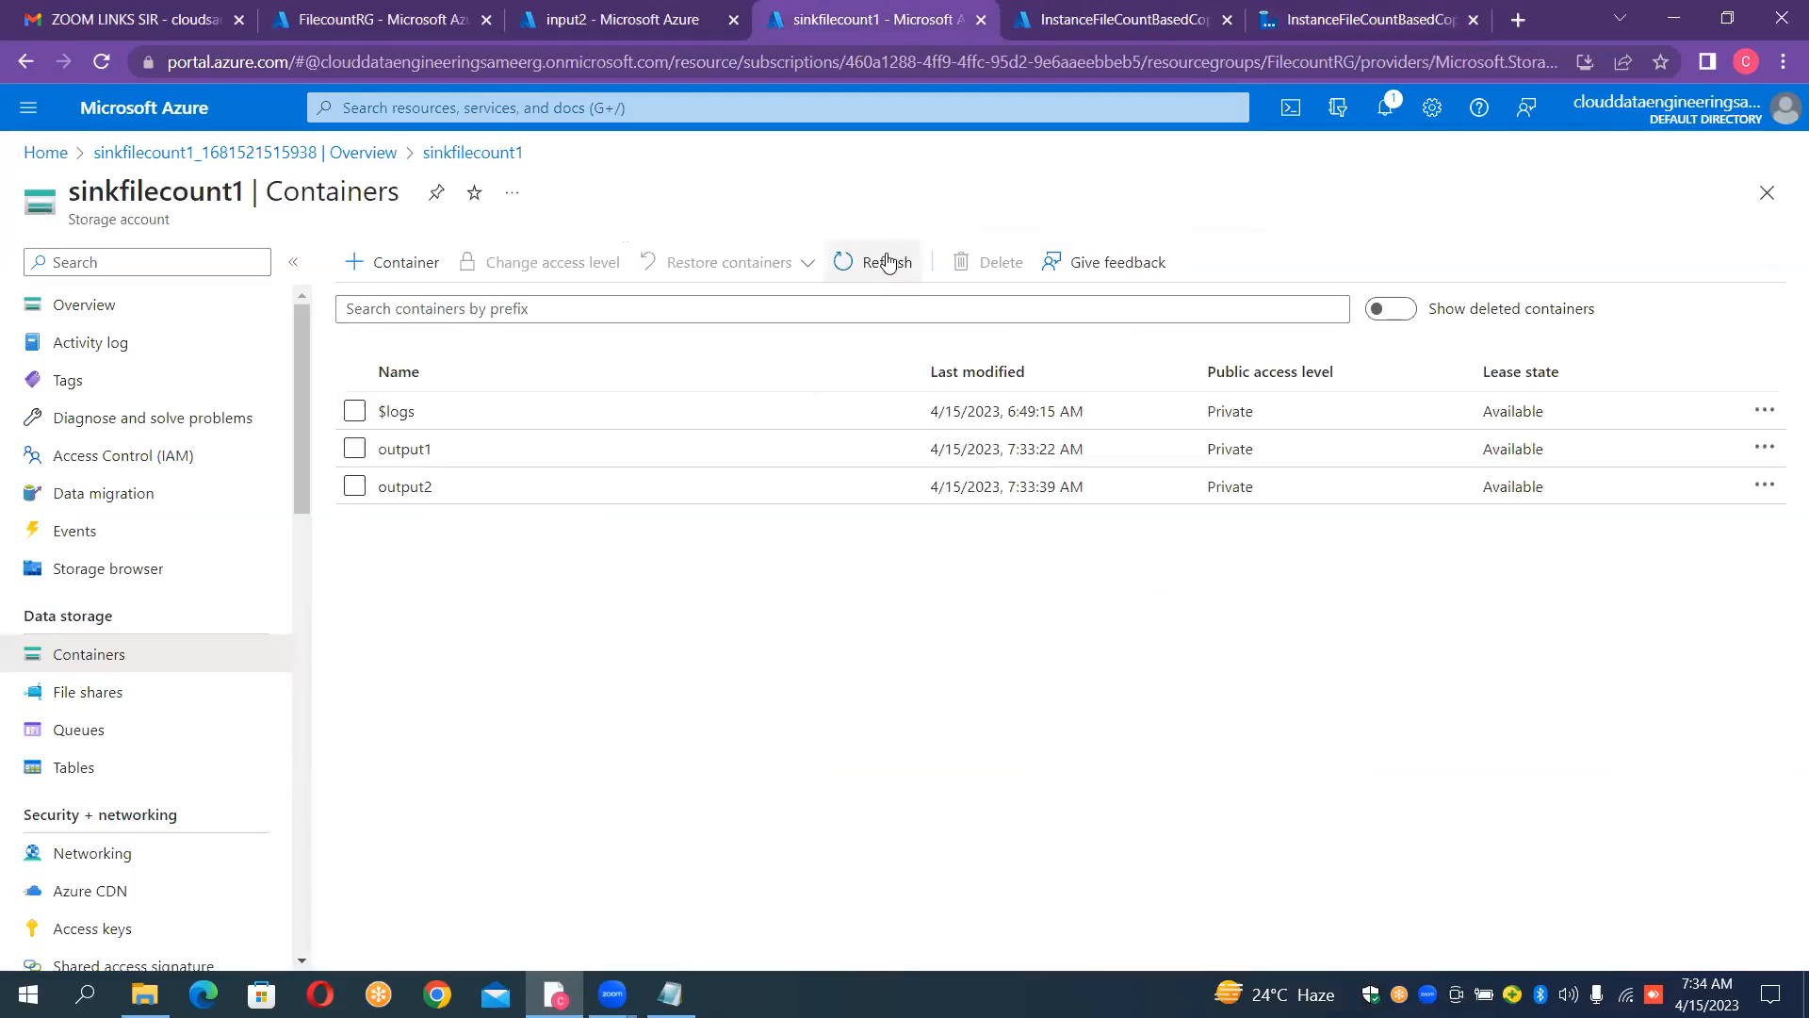
{"action": "left_click", "coordinate": [534, 470]}
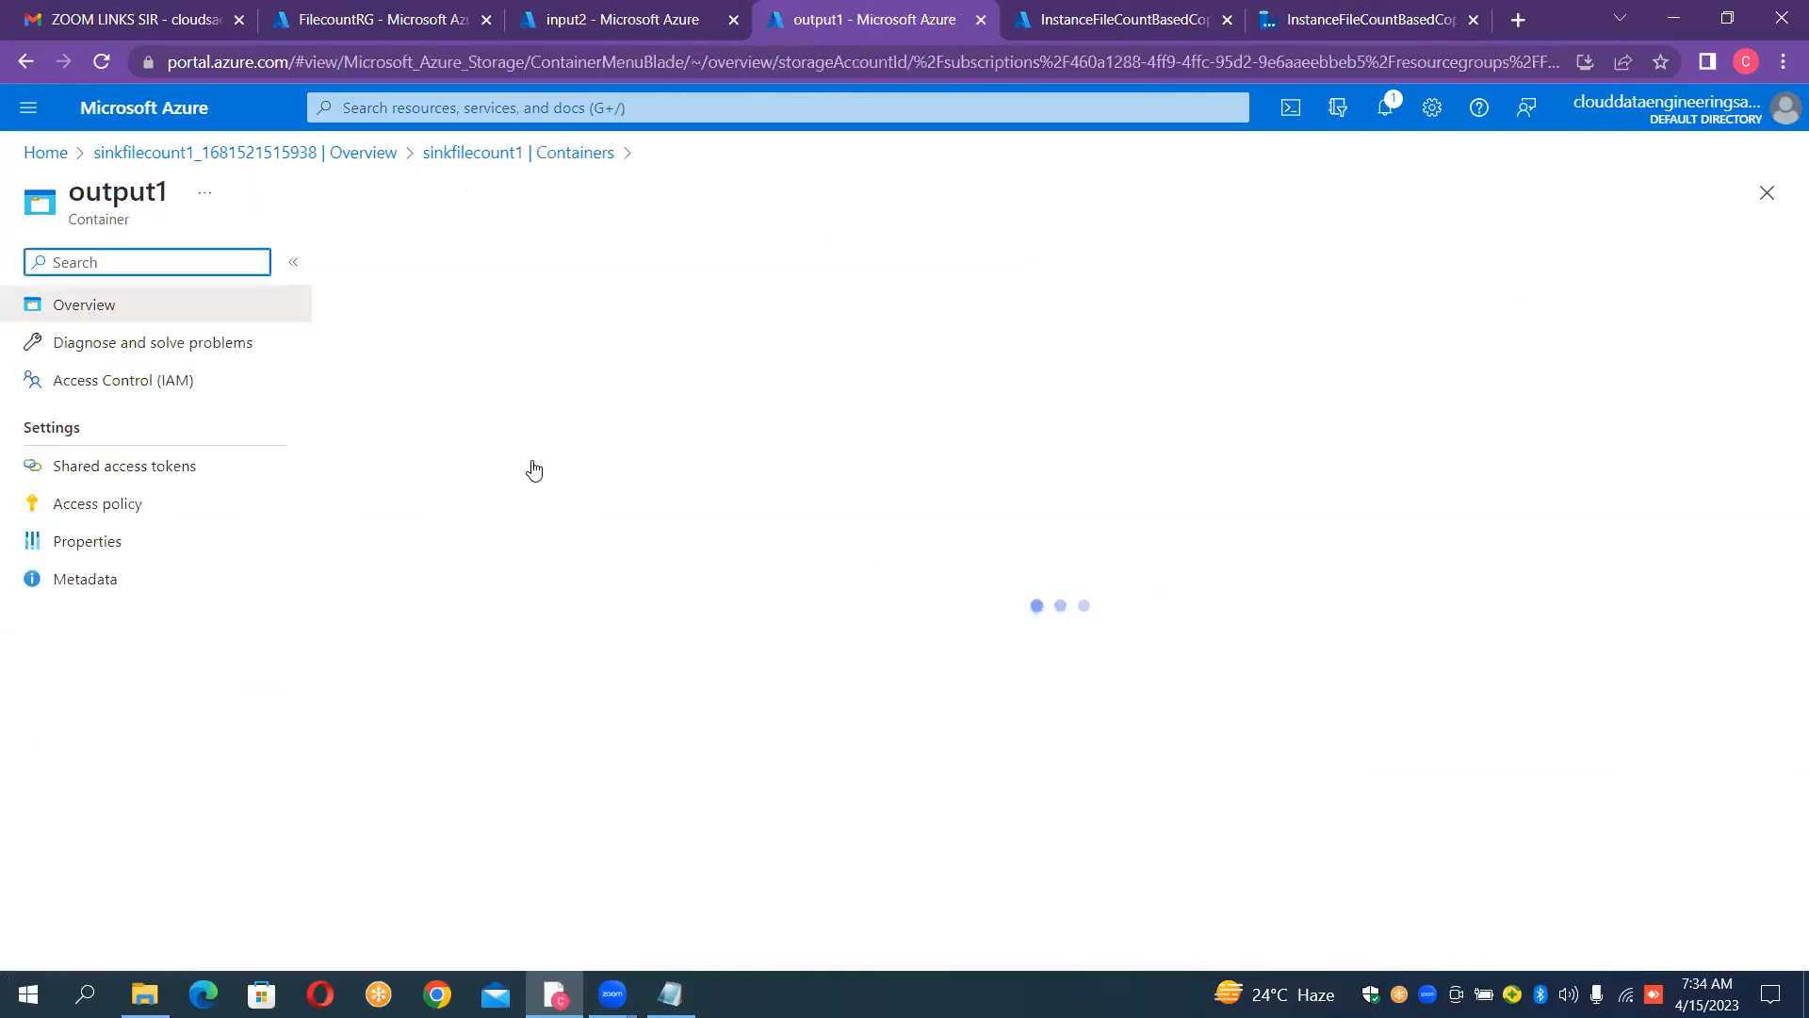
{"action": "left_click", "coordinate": [561, 153]}
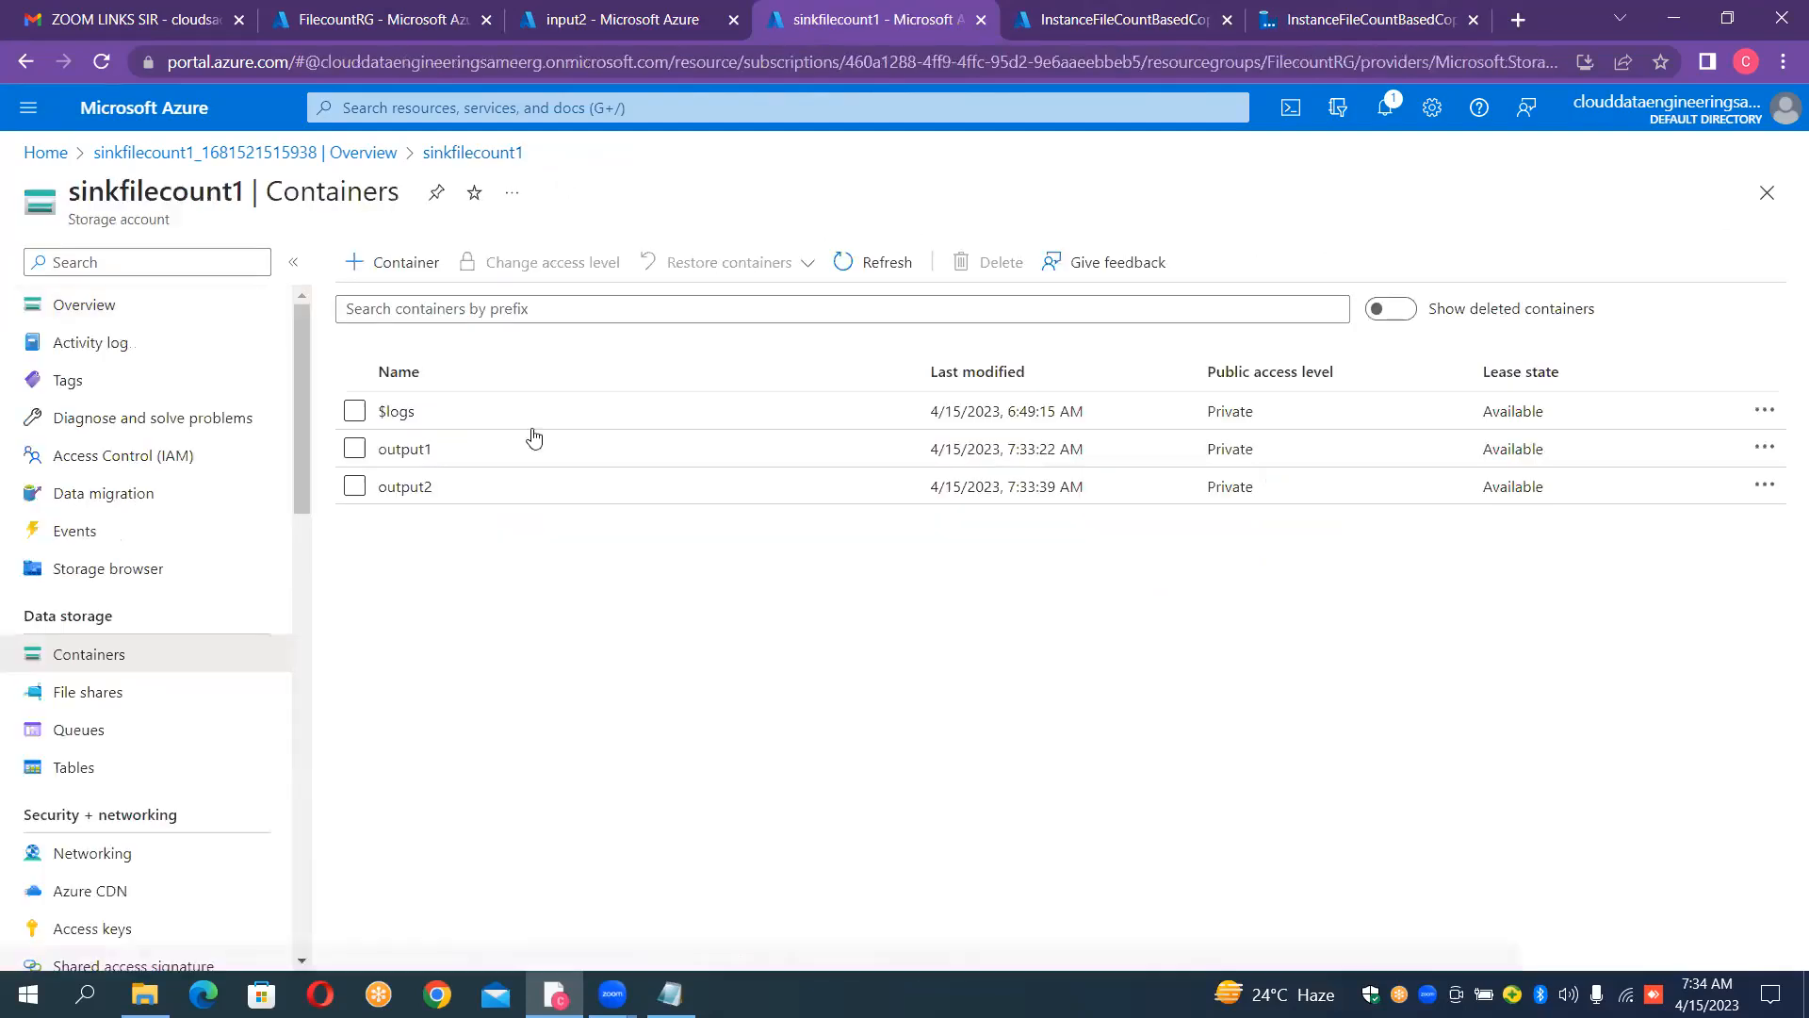
{"action": "left_click", "coordinate": [481, 488]}
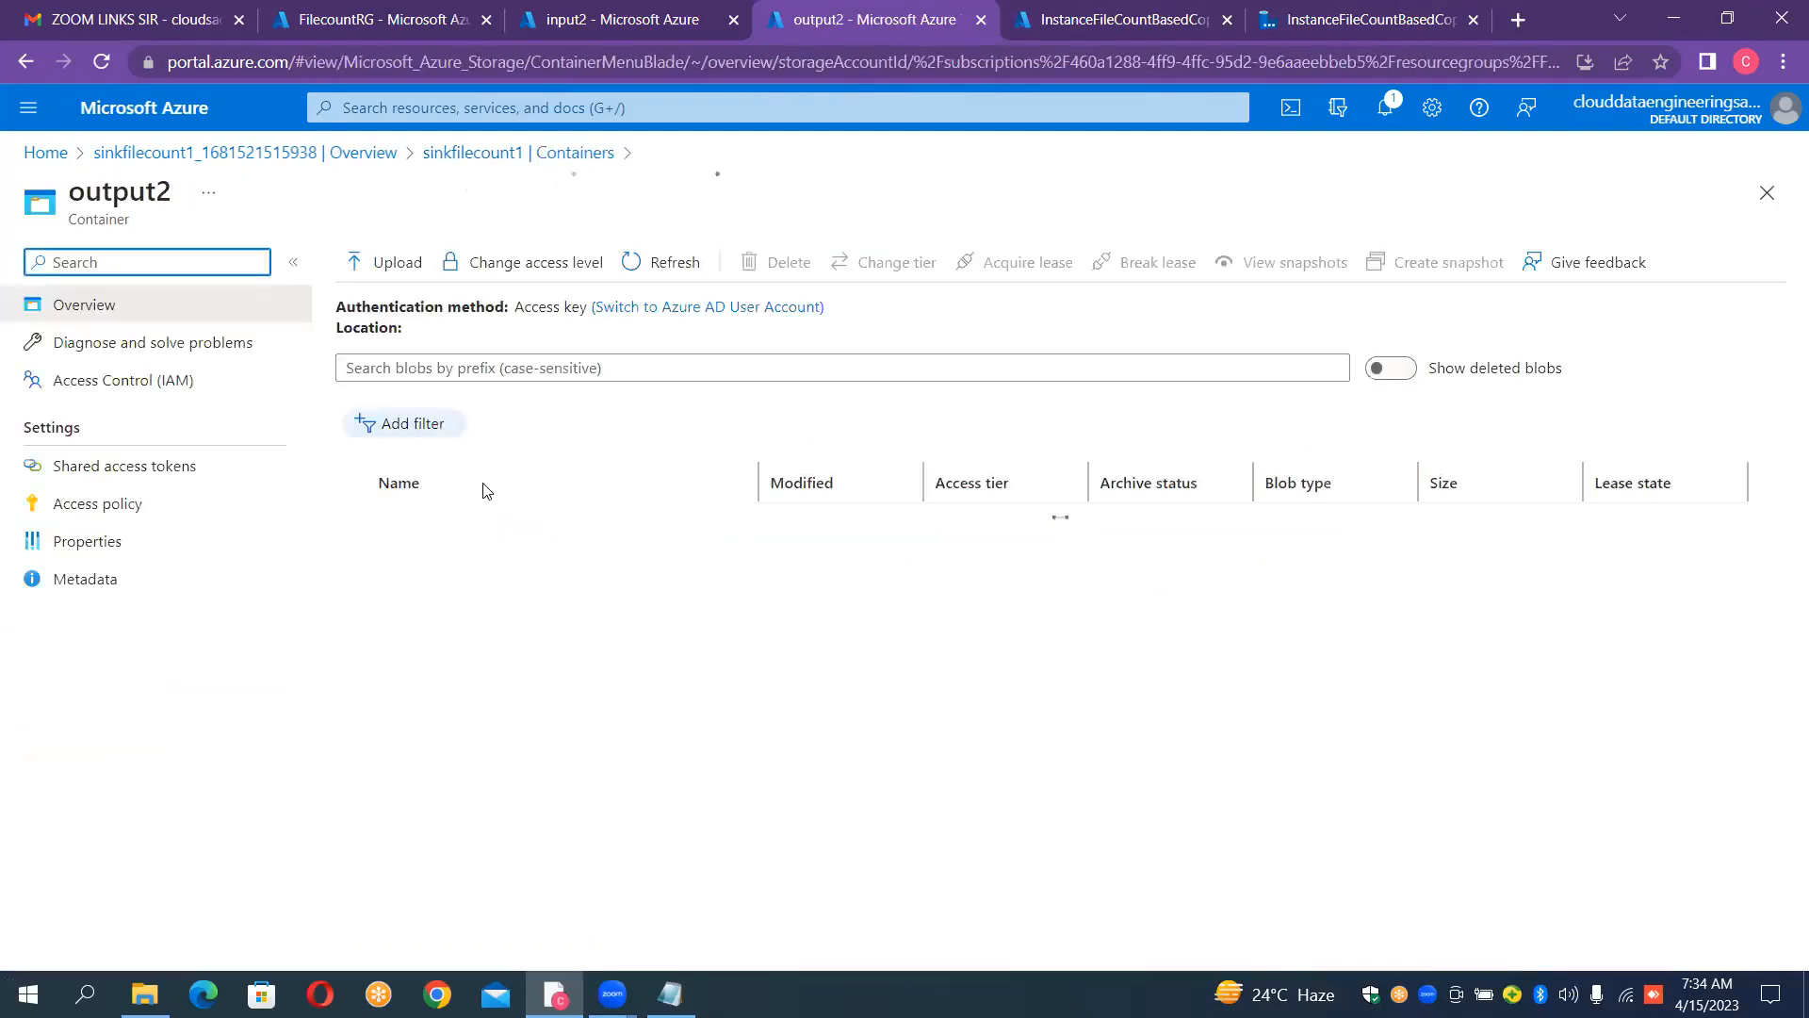
{"action": "left_click", "coordinate": [514, 155]}
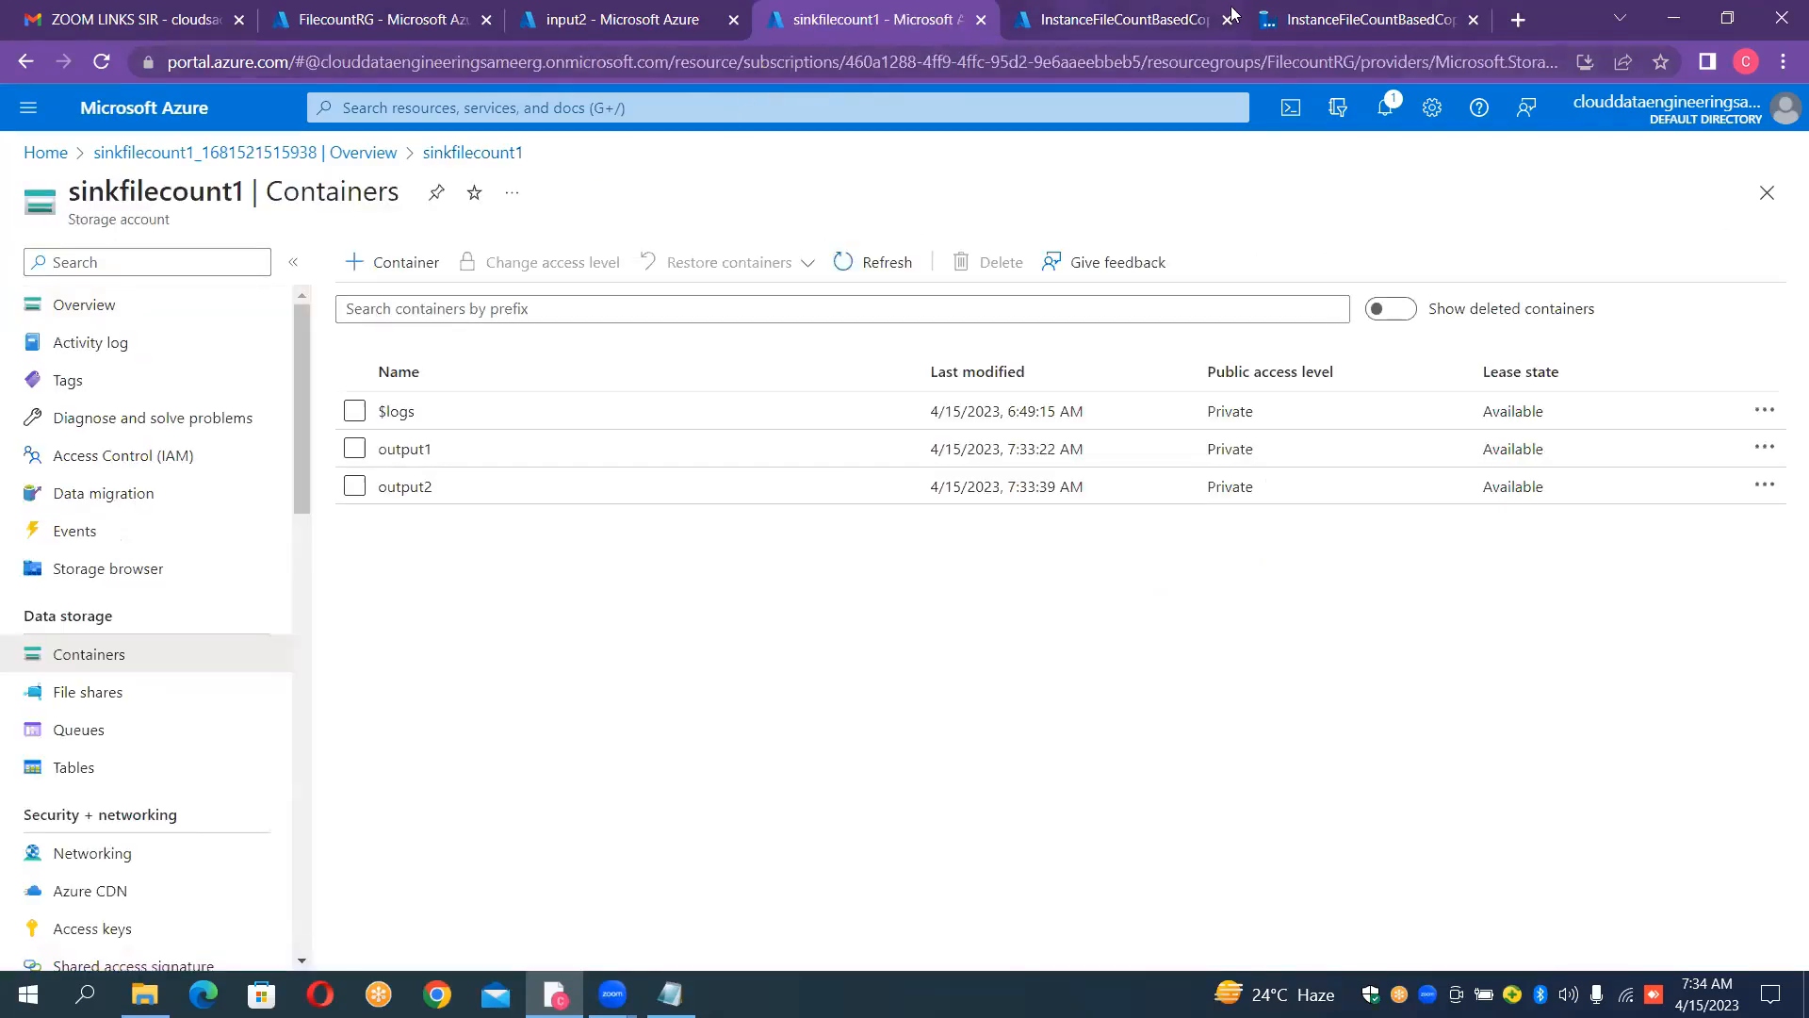
Step: Revisit the debug run's output in Data Factory and view the FilecountRG resource group overview
{"action": "left_click", "coordinate": [1286, 27]}
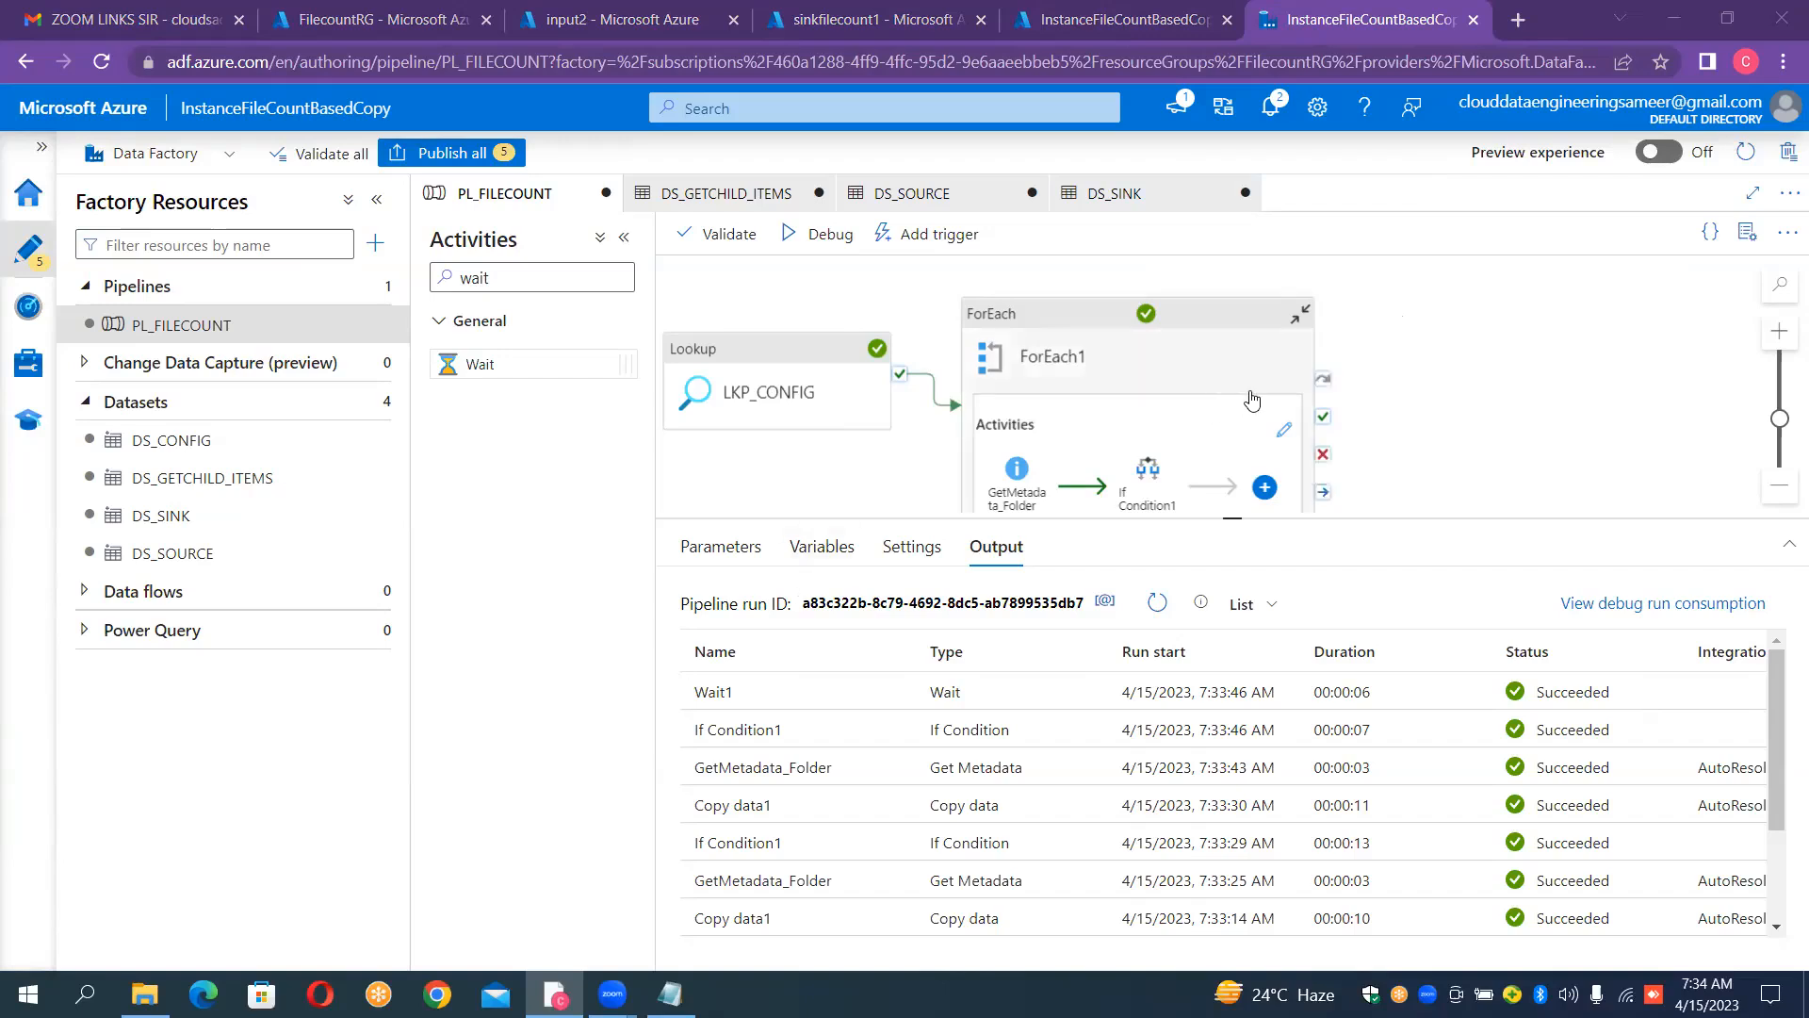
{"action": "left_click", "coordinate": [420, 19]}
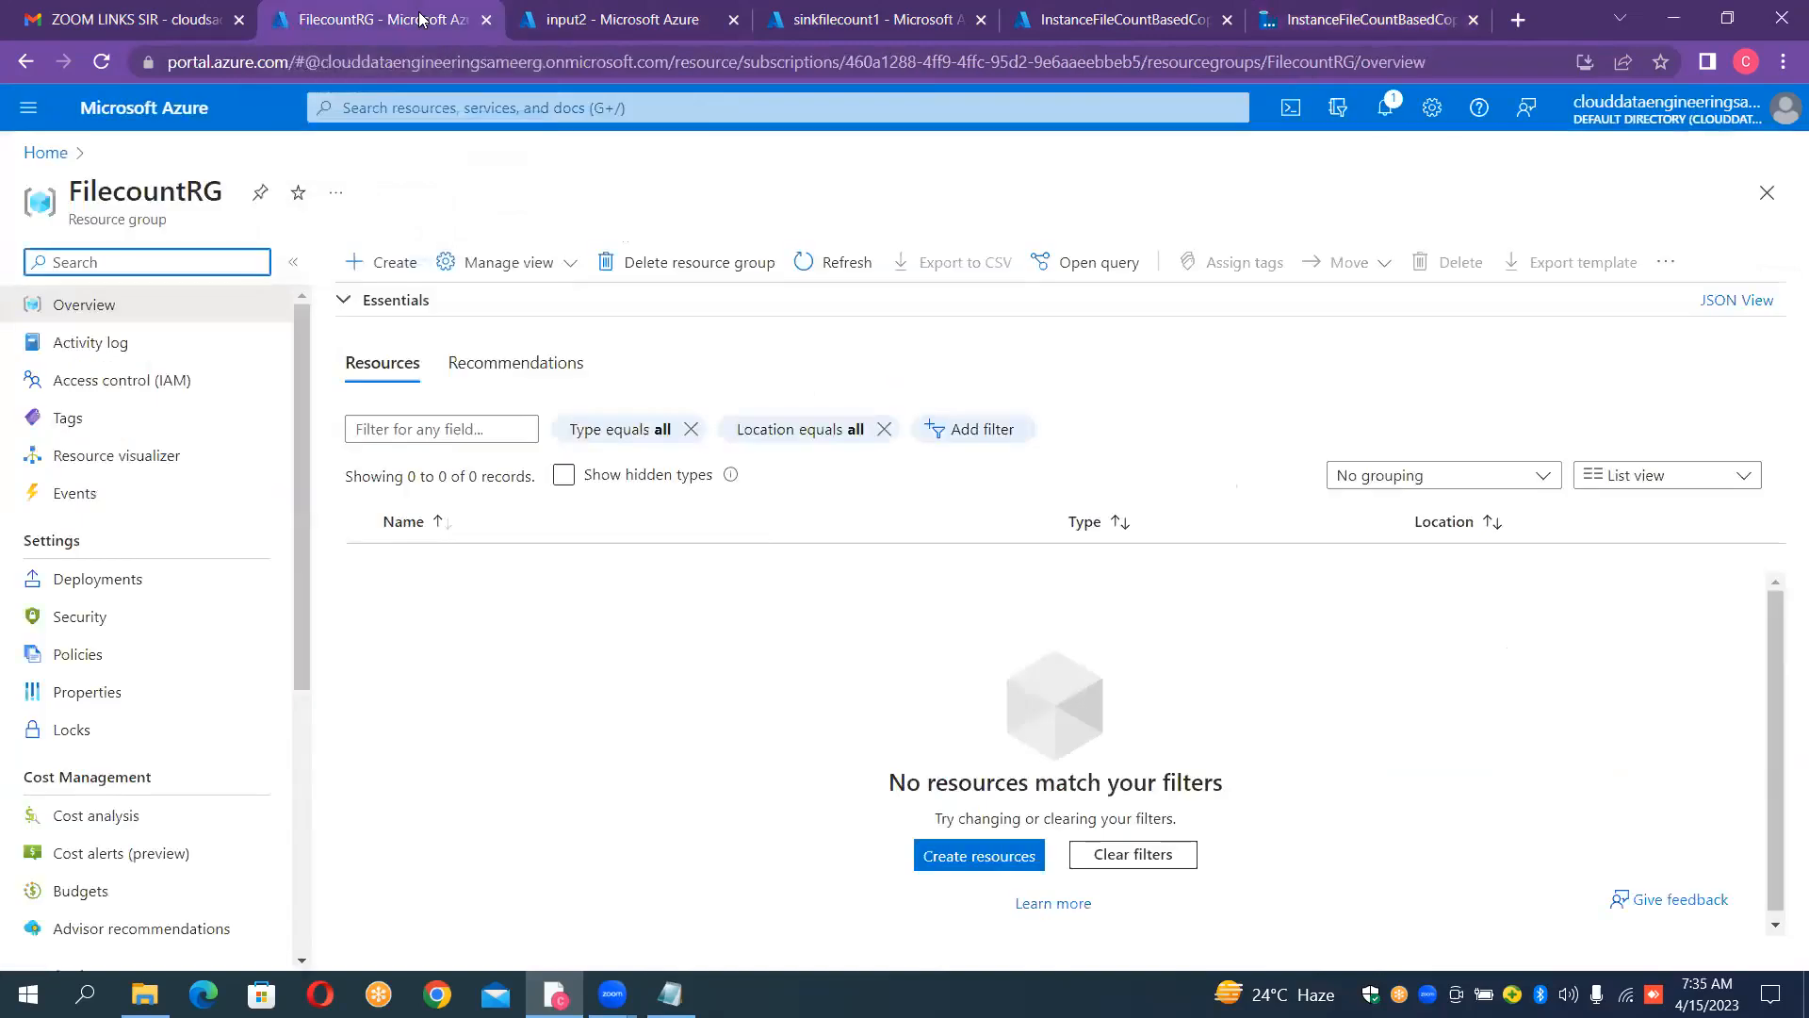